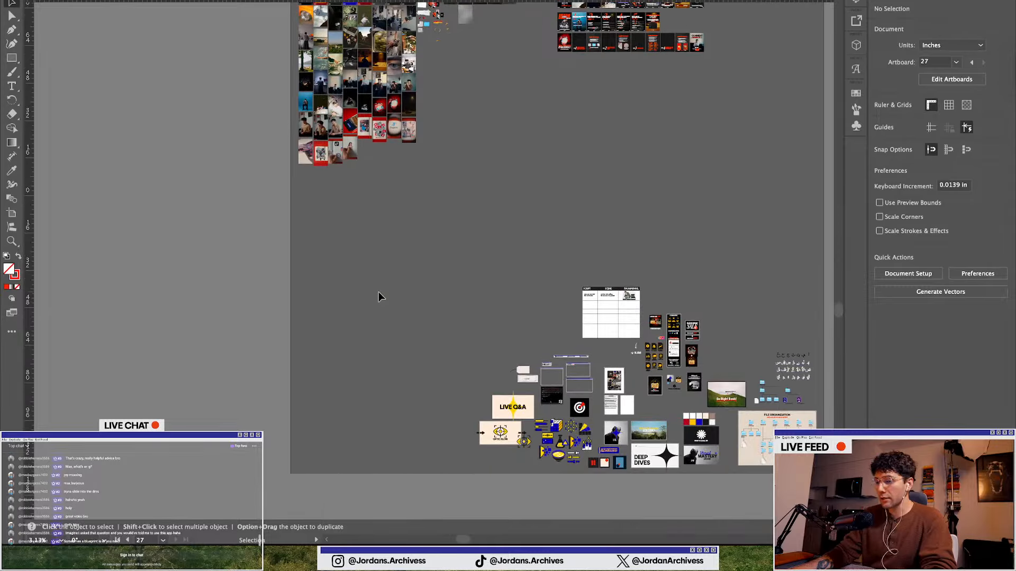
# Browse the artboards, slide designs and asset collections across the canvas
pyautogui.scroll(5, 382, 287)
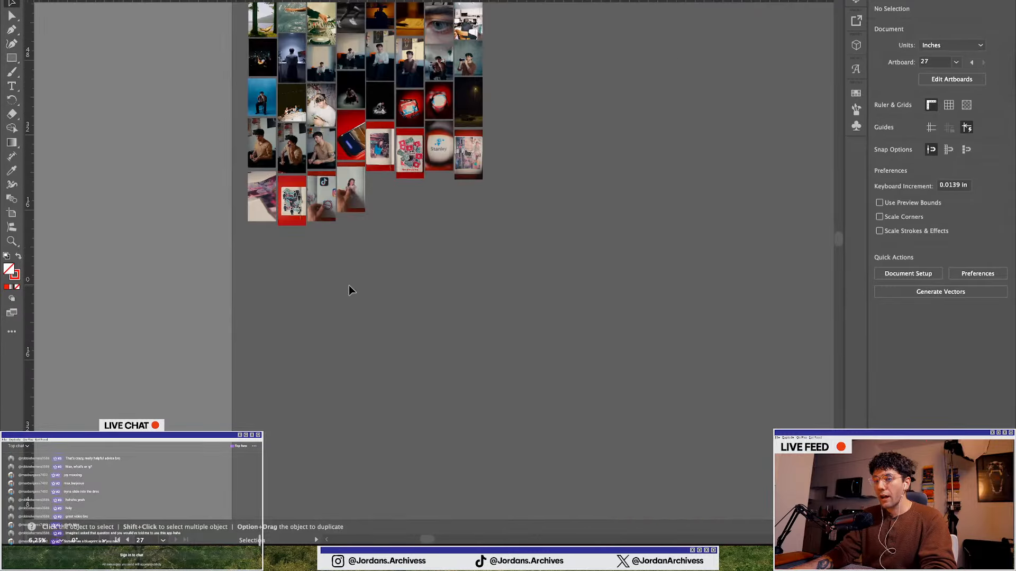
pyautogui.scroll(8, 279, 222)
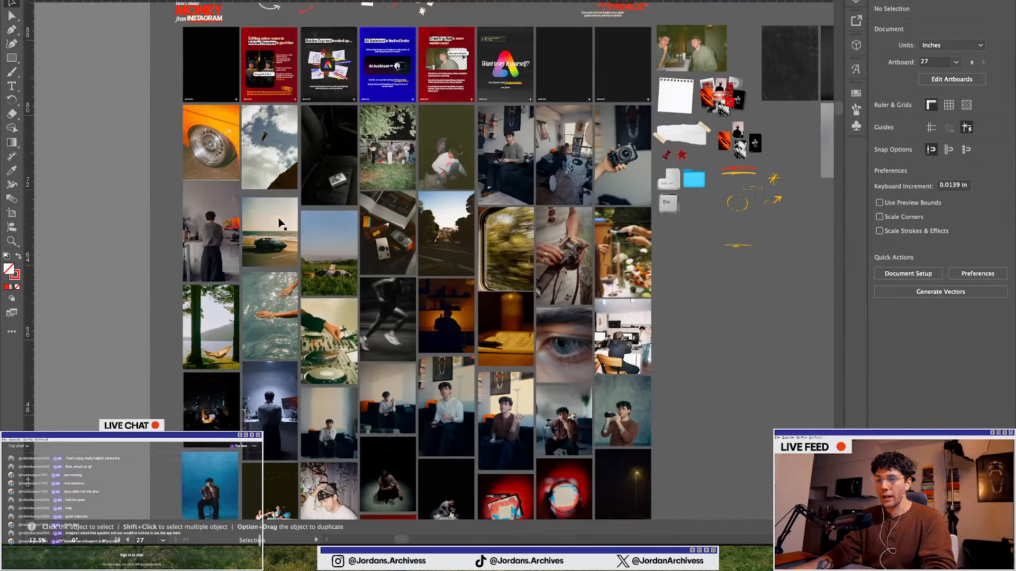
pyautogui.scroll(-4, 195, 218)
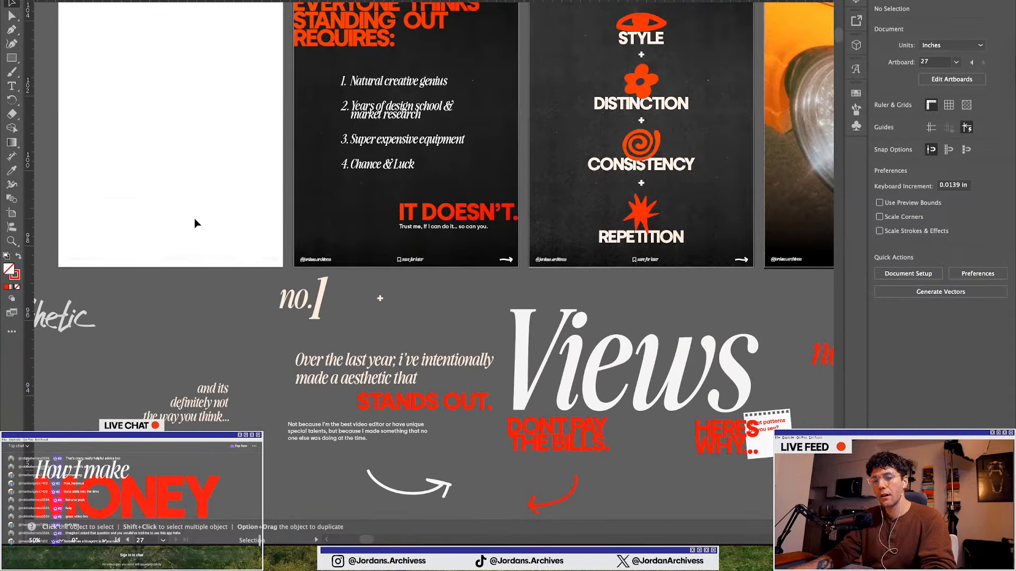
pyautogui.scroll(1, 240, 252)
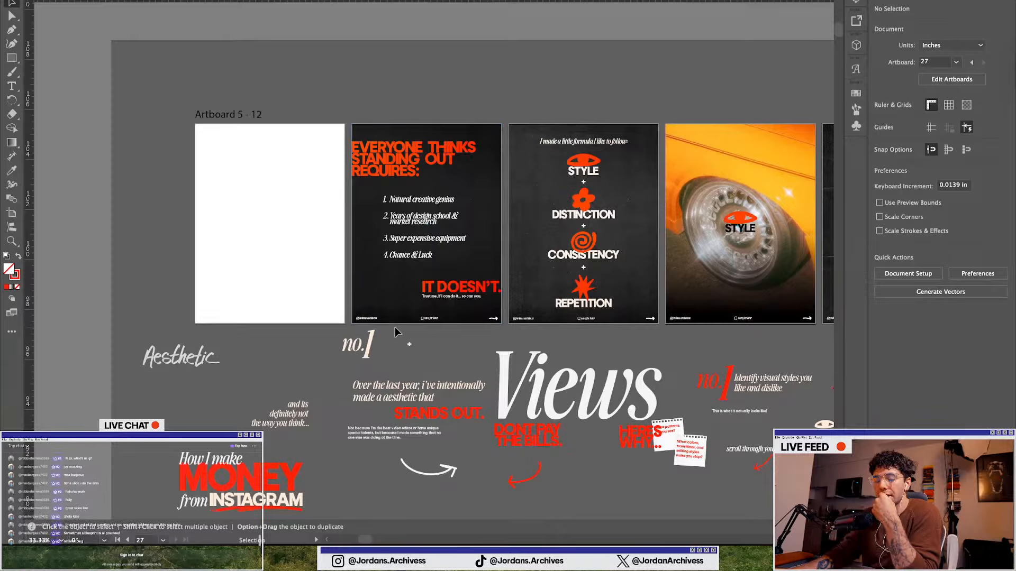
pyautogui.scroll(-2, 332, 313)
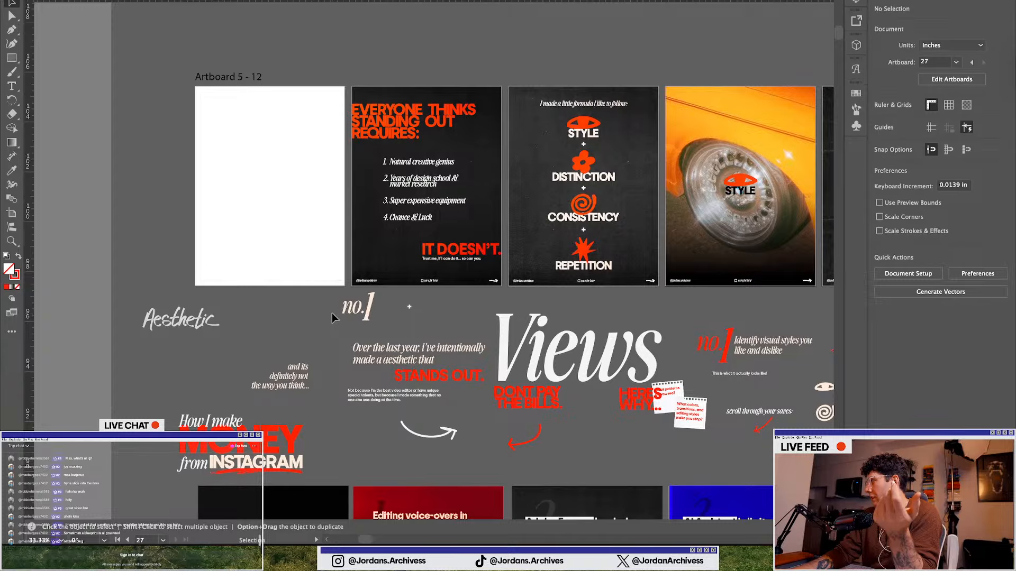
pyautogui.scroll(-1, 331, 313)
pyautogui.scroll(-2, 234, 331)
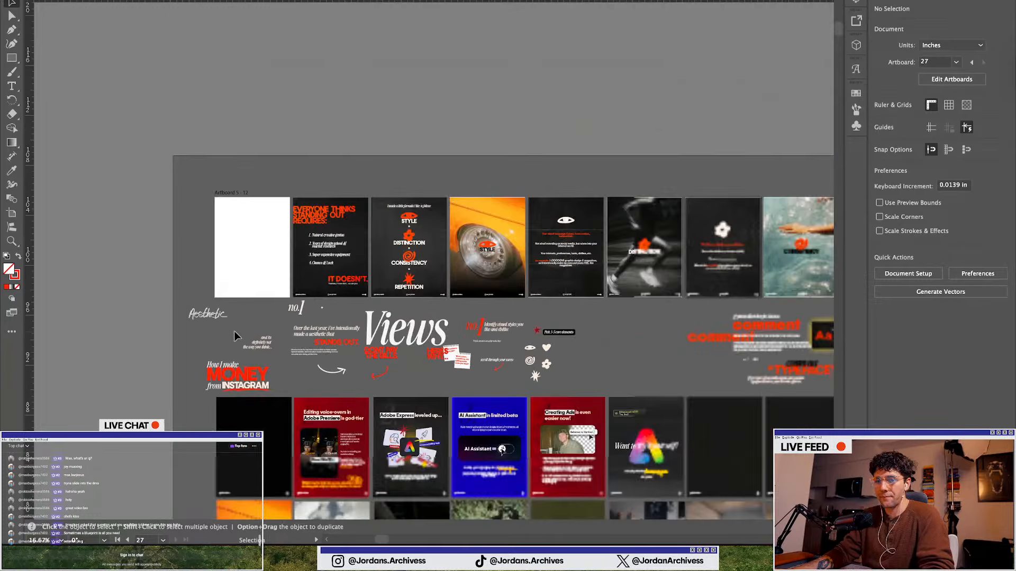
pyautogui.scroll(2, 244, 329)
pyautogui.hscroll(-3, 255, 328)
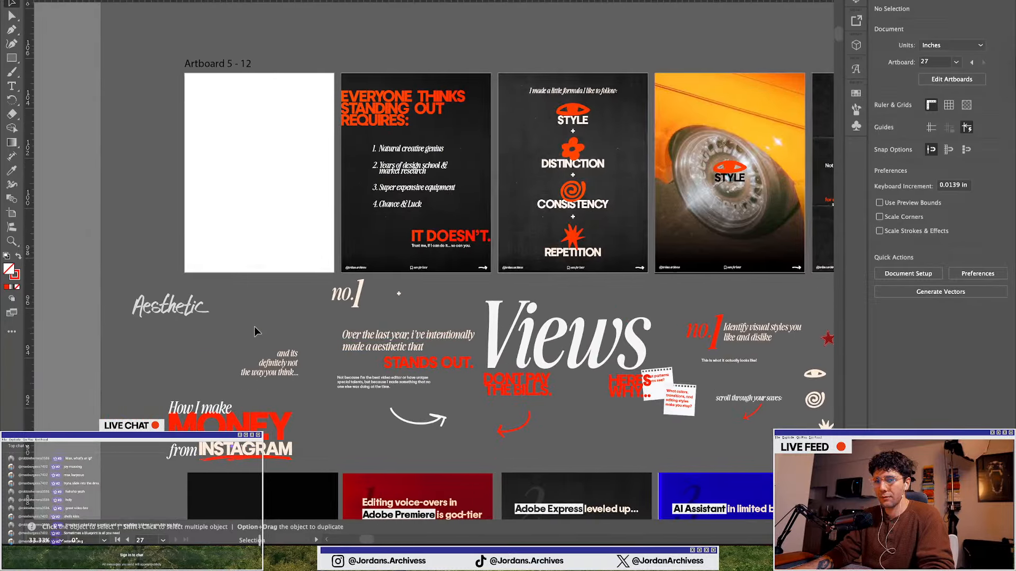
pyautogui.scroll(-1, 254, 332)
pyautogui.scroll(-1, 254, 332)
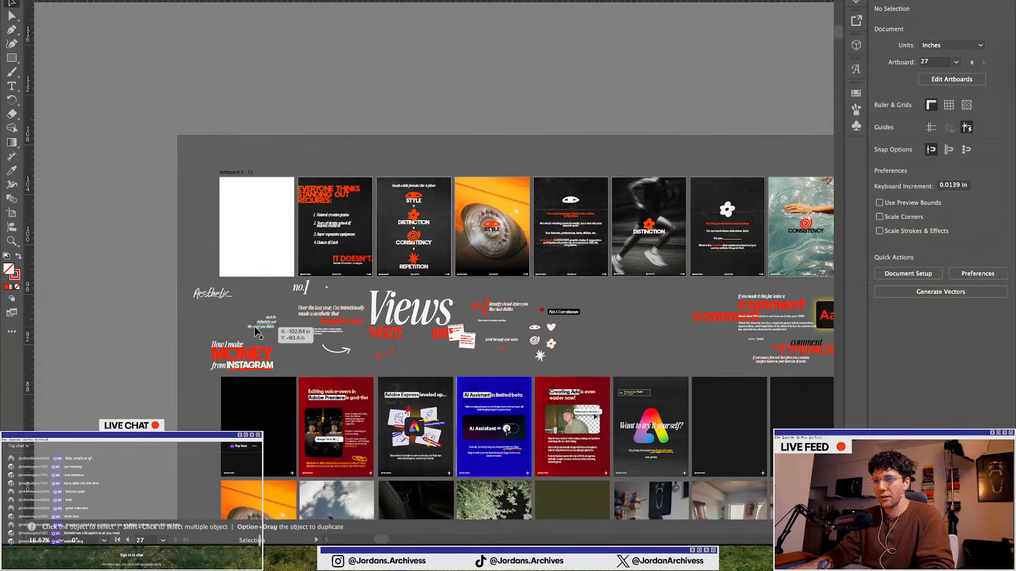
pyautogui.hscroll(3, 256, 331)
pyautogui.scroll(-2, 182, 286)
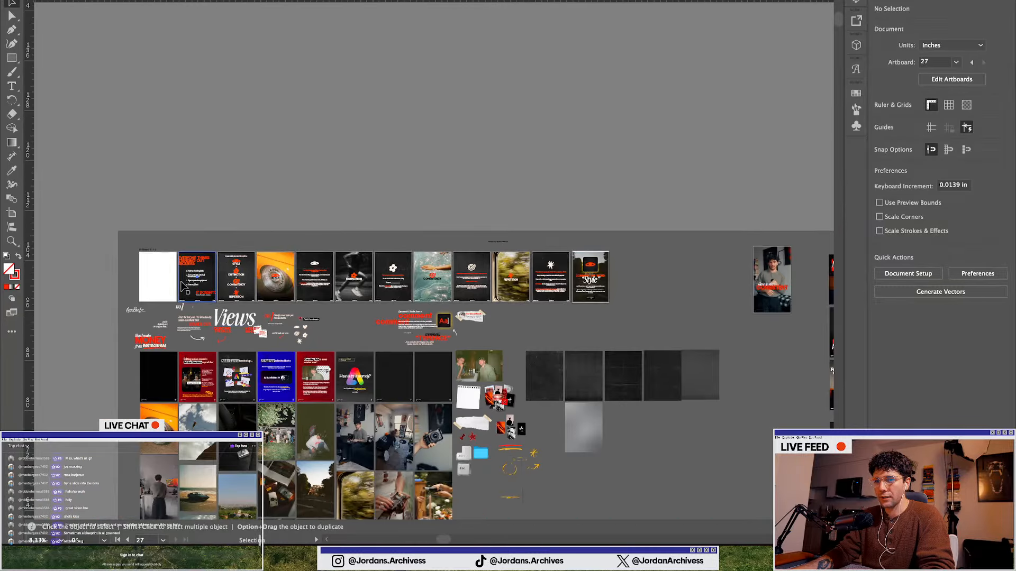
pyautogui.scroll(1, 182, 286)
pyautogui.scroll(-2, 182, 286)
pyautogui.scroll(1, 174, 248)
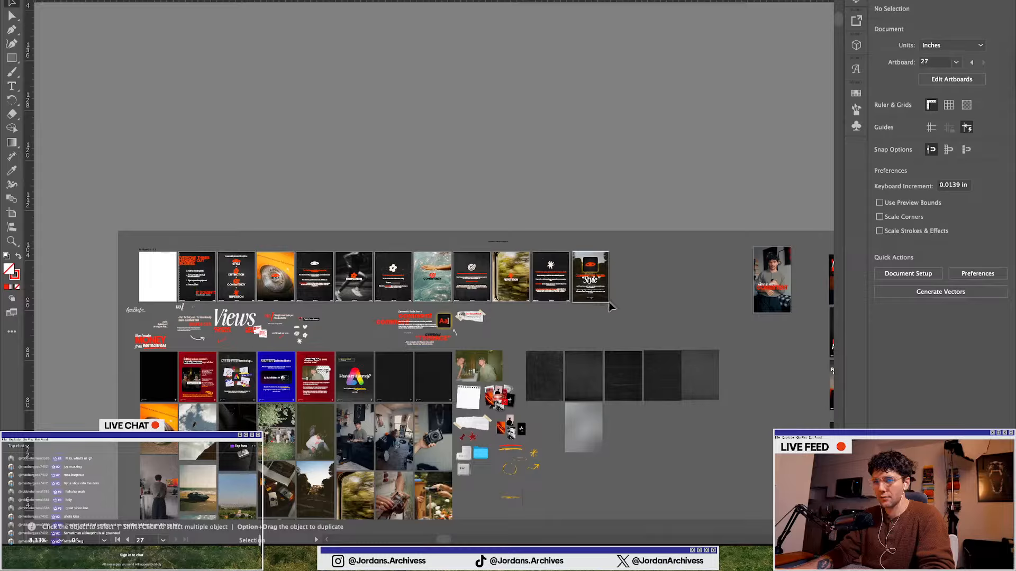
# Select the row of finished slide designs on the artboard row and move it down beside the other carousel slides
pyautogui.moveTo(609, 302); pyautogui.dragTo(608, 302)
pyautogui.scroll(-3, 222, 293)
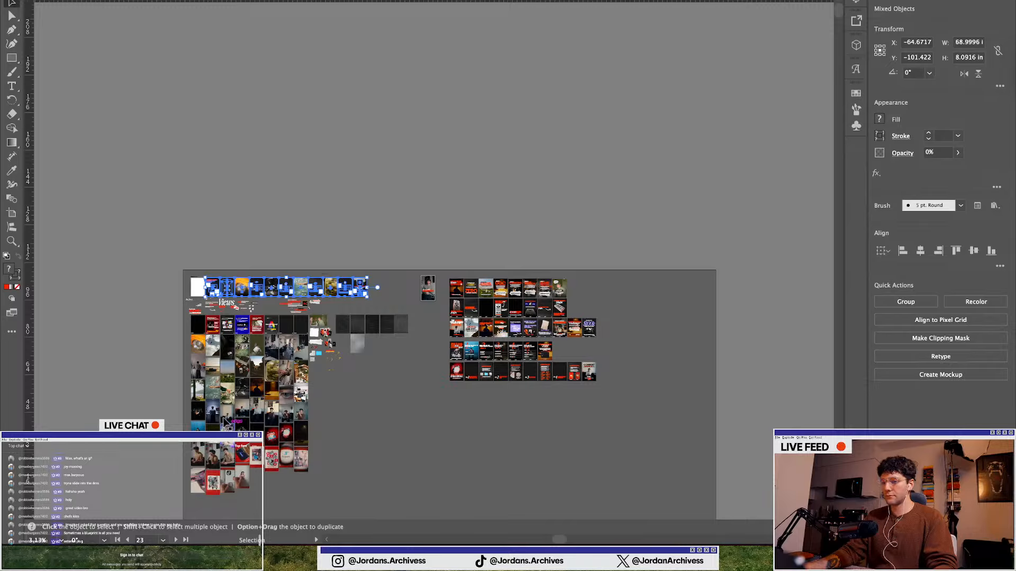
pyautogui.scroll(-5, 268, 365)
pyautogui.scroll(1, 195, 185)
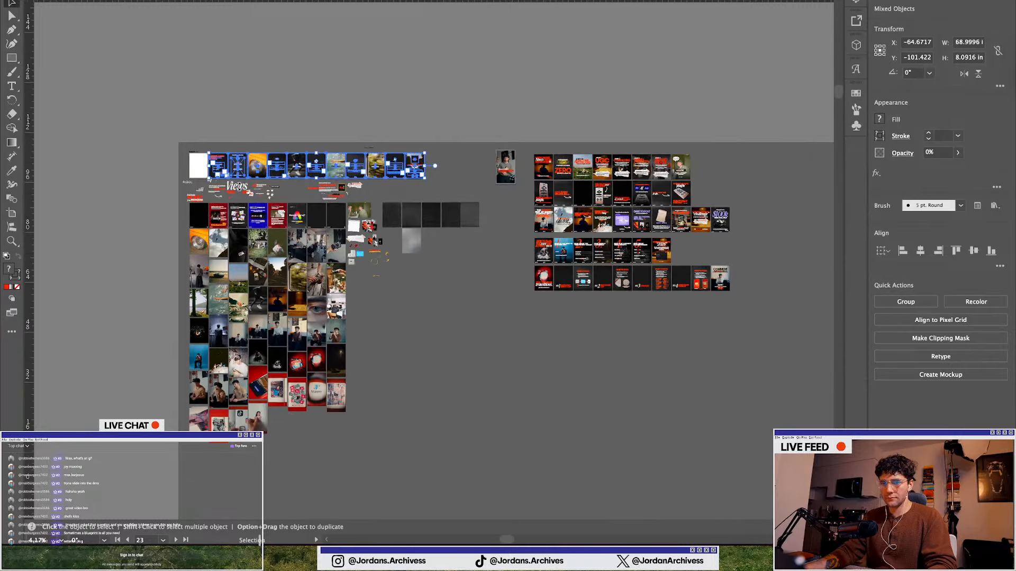
pyautogui.moveTo(277, 168); pyautogui.dragTo(584, 309)
pyautogui.scroll(4, 585, 313)
pyautogui.click(465, 394)
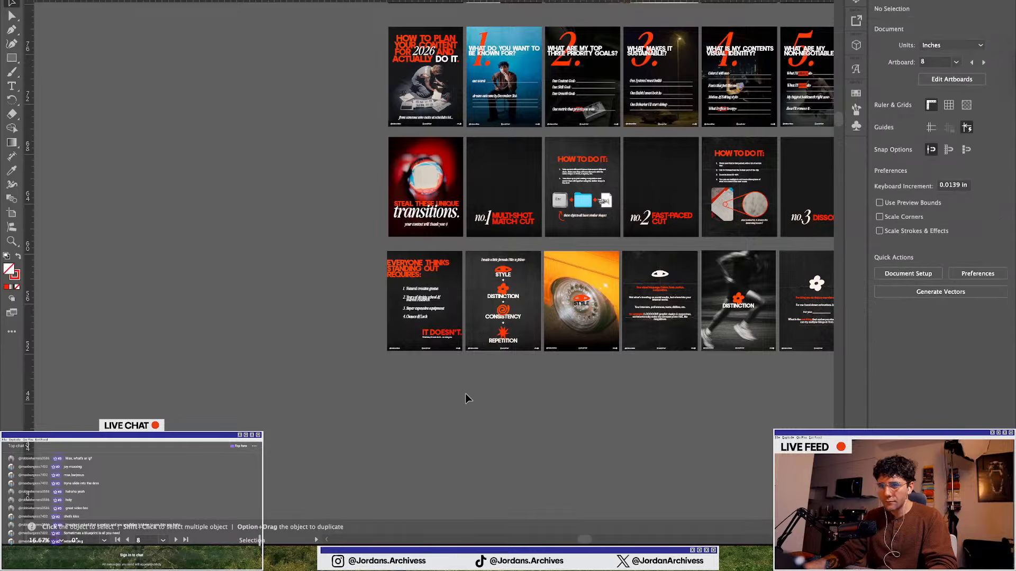
# Browse the photo collection below the artboards, inspecting individual photos
pyautogui.scroll(-3, 427, 385)
pyautogui.hscroll(-5, 428, 383)
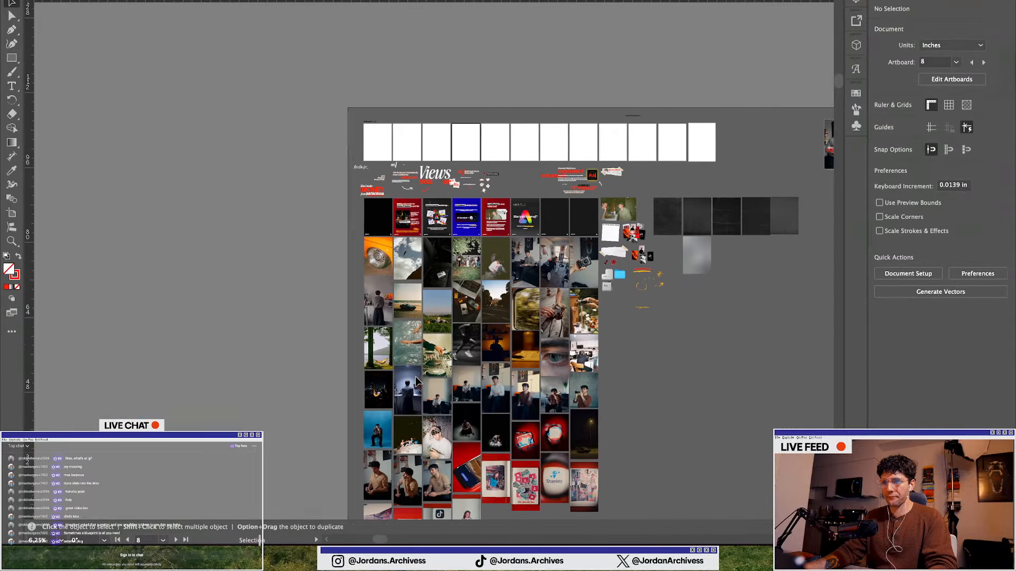
pyautogui.scroll(5, 418, 132)
pyautogui.scroll(-2, 401, 145)
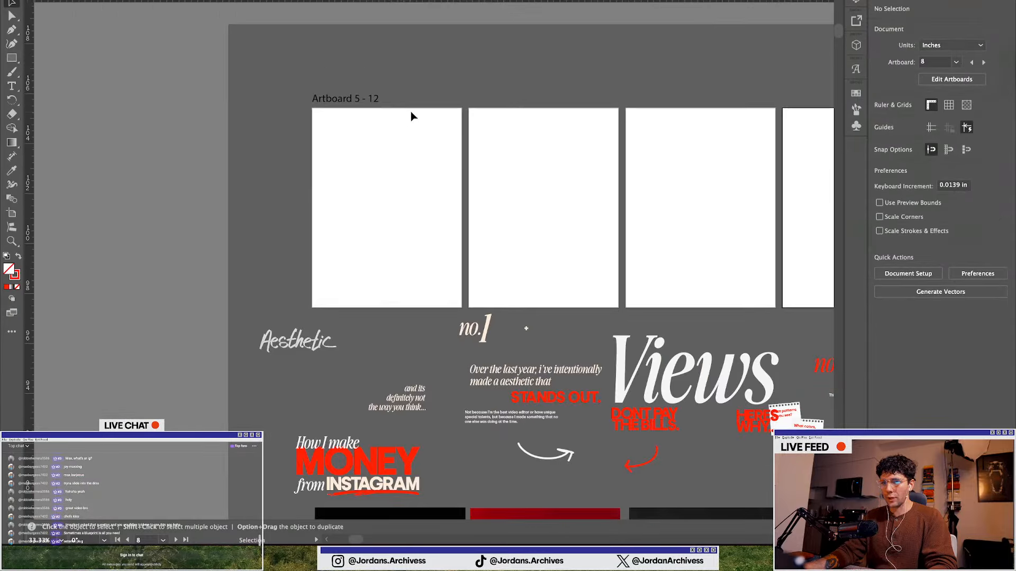
pyautogui.scroll(-3, 316, 207)
pyautogui.scroll(-2, 316, 207)
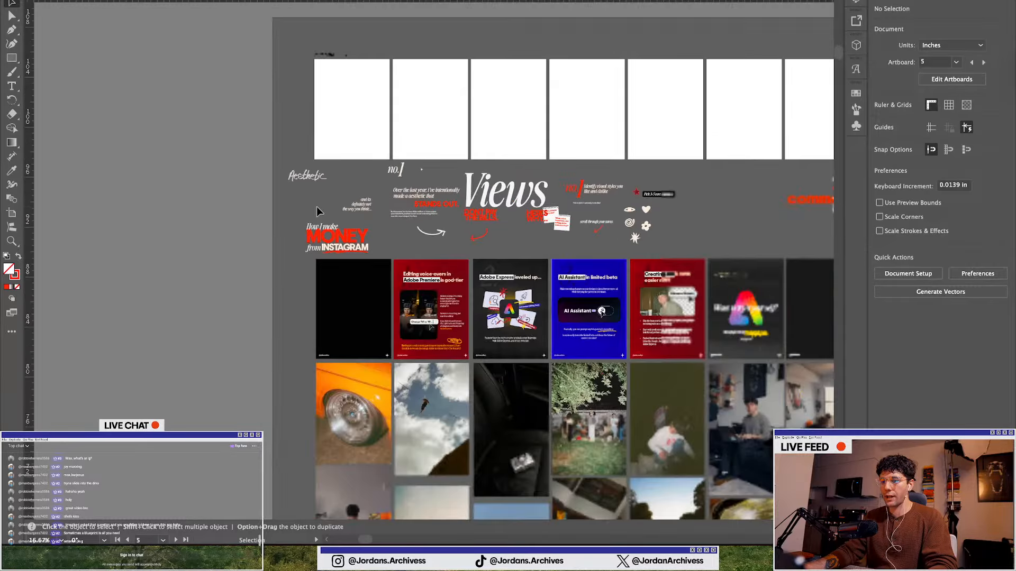
pyautogui.scroll(-5, 316, 206)
pyautogui.hscroll(2, 793, 284)
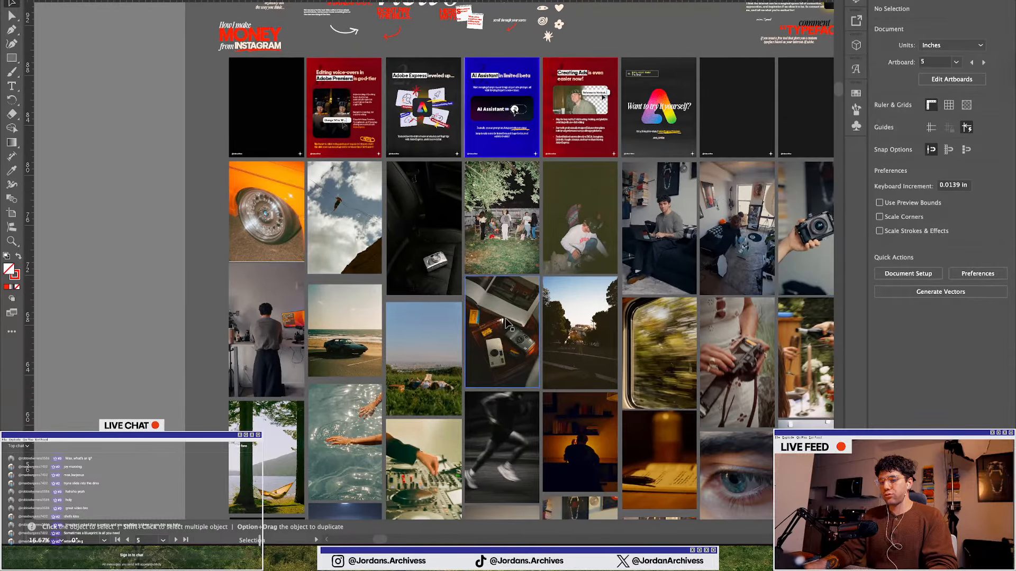
pyautogui.scroll(-2, 509, 318)
pyautogui.hscroll(2, 510, 317)
pyautogui.scroll(-4, 509, 317)
pyautogui.scroll(-4, 510, 317)
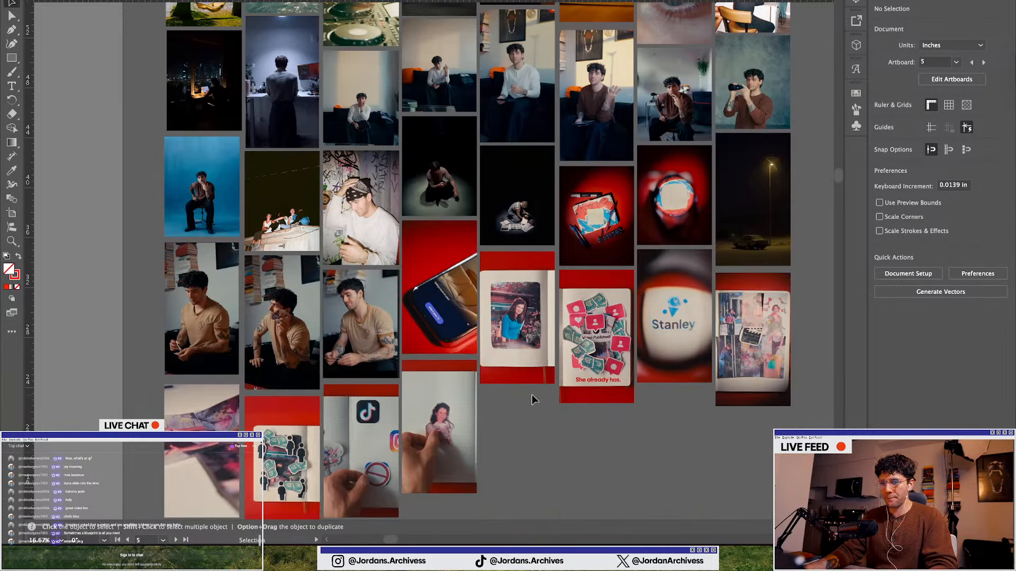
pyautogui.scroll(-1, 533, 393)
pyautogui.scroll(1, 532, 394)
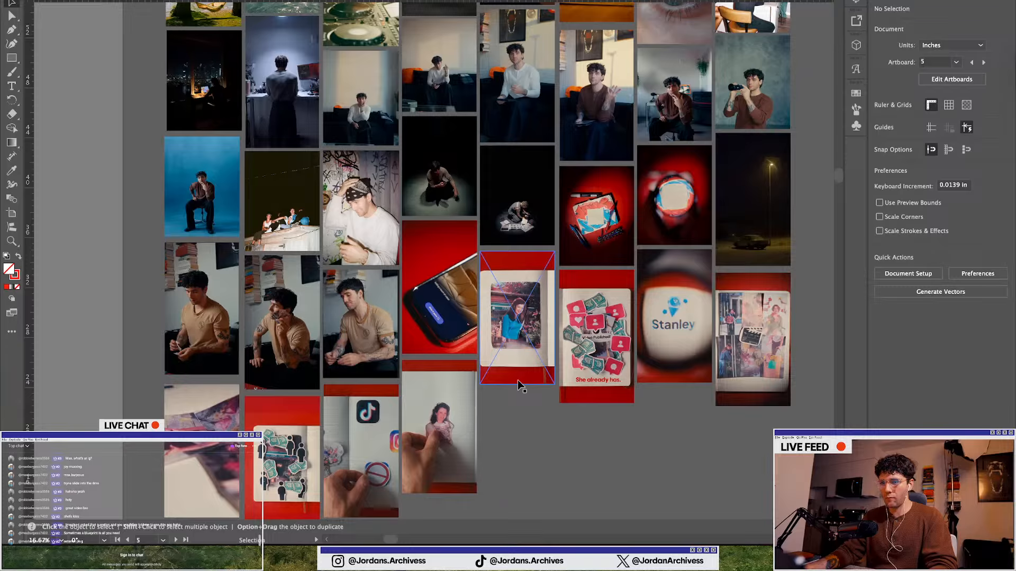
pyautogui.scroll(-1, 517, 379)
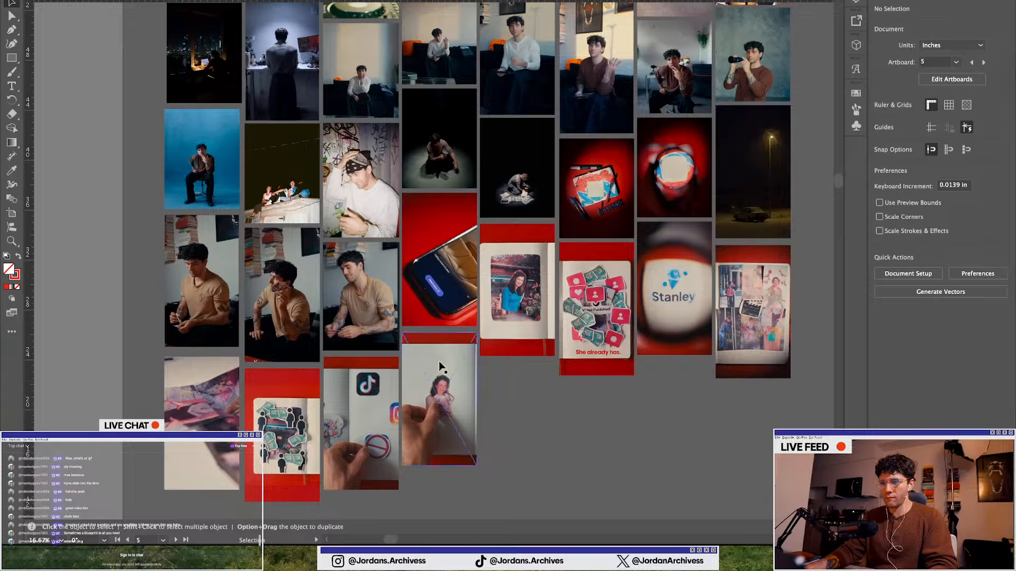
pyautogui.click(439, 318)
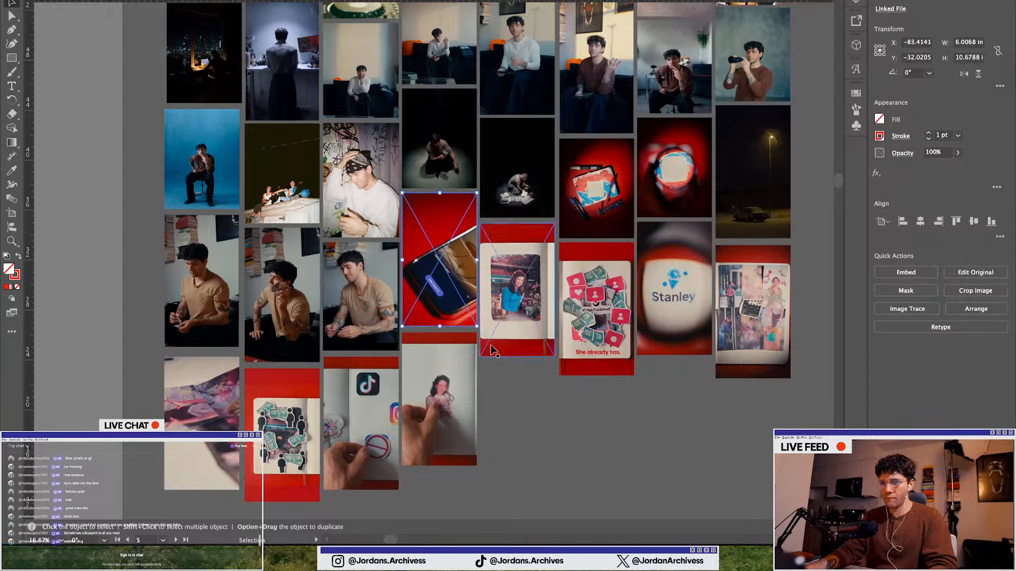
pyautogui.click(507, 377)
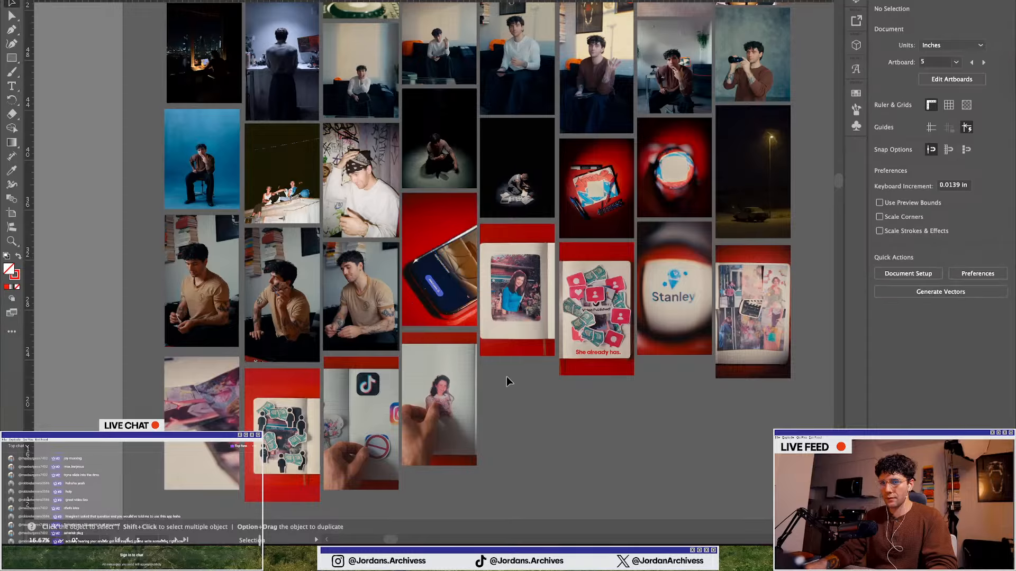
# Bring the photo of the man in the tan shirt onto the first blank slide, scaled to about 5.4 × 9.6 in
pyautogui.scroll(1, 506, 376)
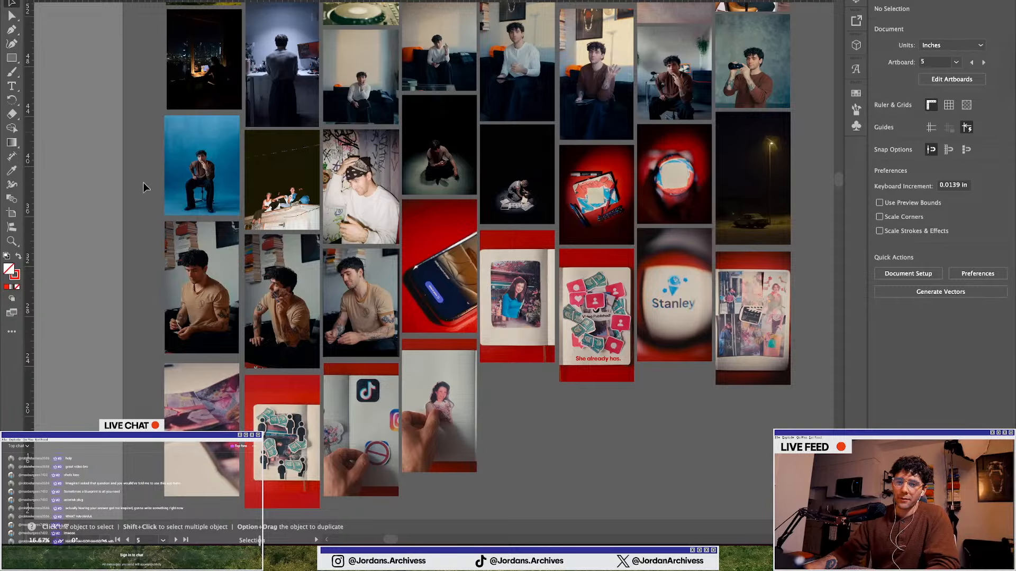
pyautogui.scroll(-5, 154, 157)
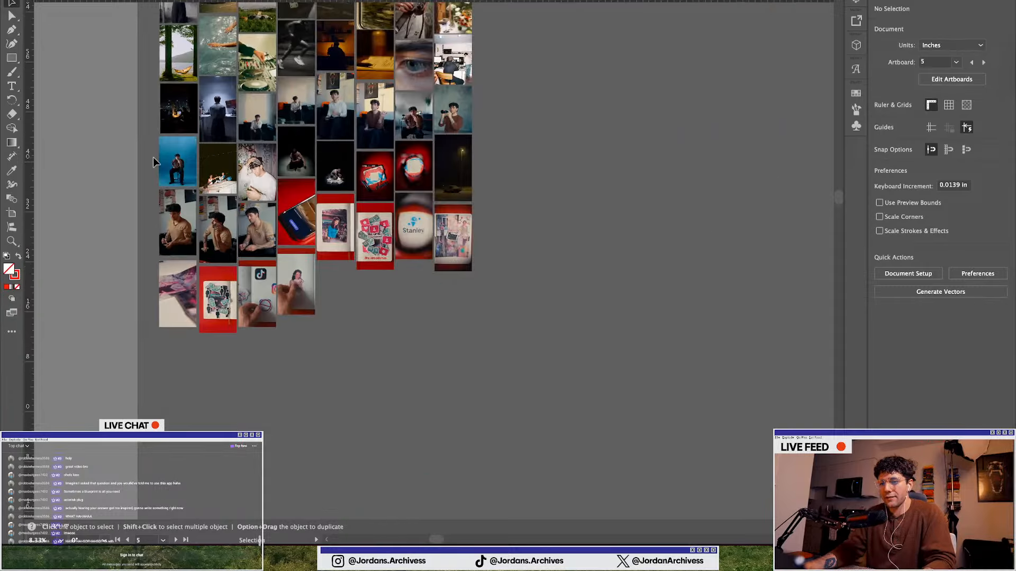
pyautogui.scroll(3, 163, 174)
pyautogui.scroll(2, 163, 174)
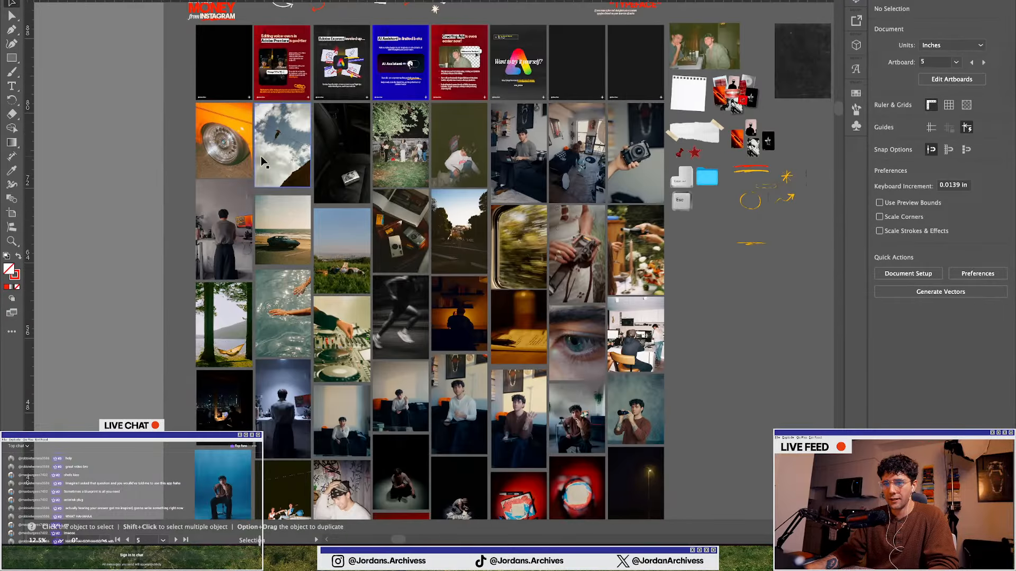
pyautogui.scroll(-6, 484, 281)
pyautogui.scroll(2, 454, 217)
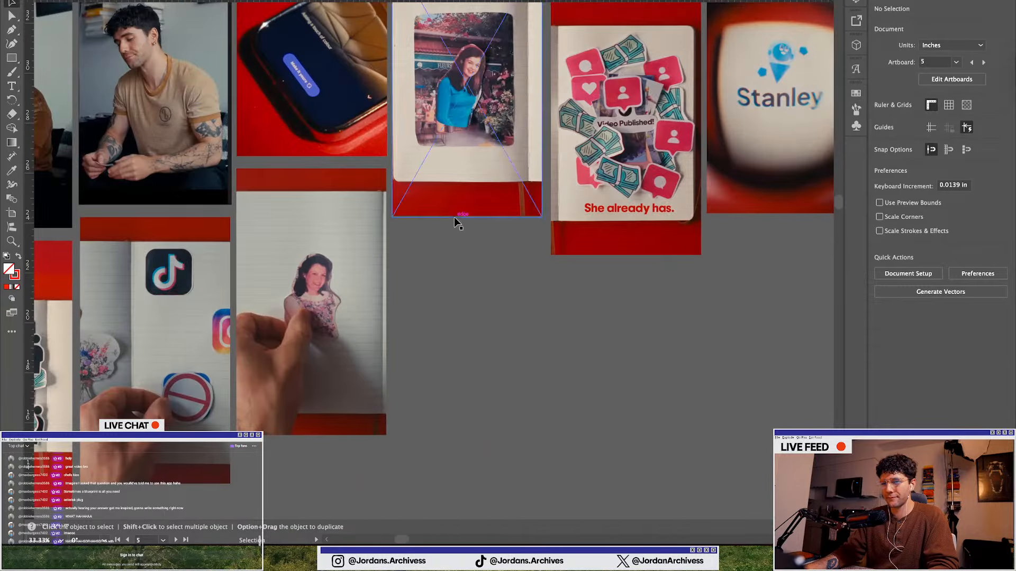
pyautogui.scroll(-4, 453, 221)
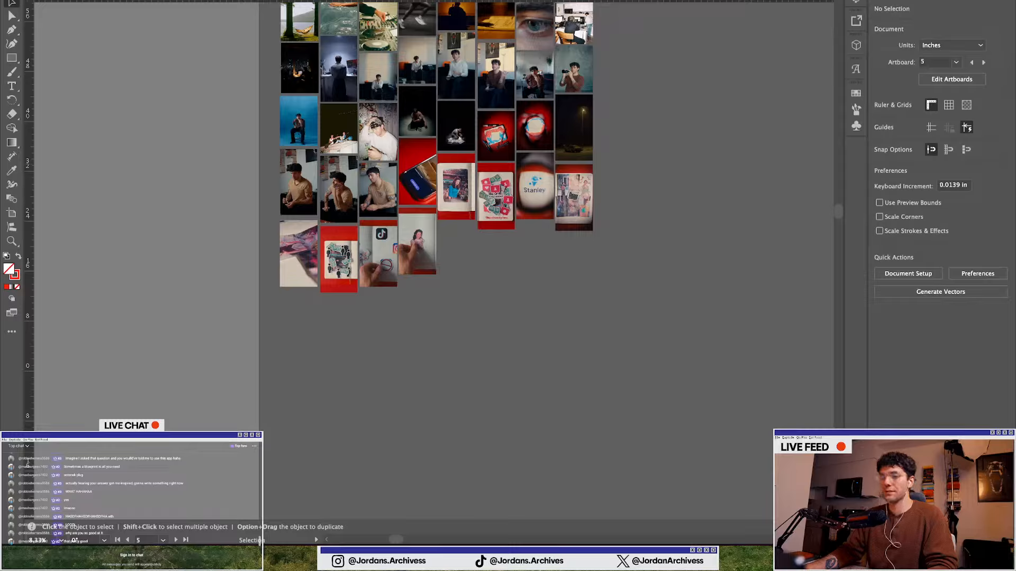
pyautogui.moveTo(511, 280); pyautogui.dragTo(376, 129)
pyautogui.scroll(5, 376, 129)
pyautogui.moveTo(363, 273); pyautogui.dragTo(346, 110)
pyautogui.scroll(10, 347, 123)
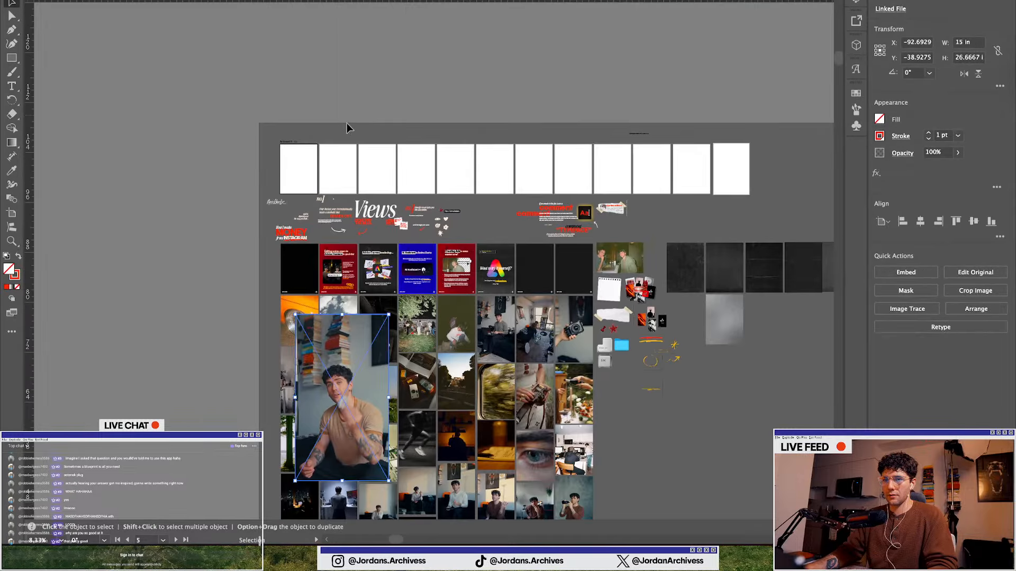
pyautogui.moveTo(334, 444); pyautogui.dragTo(291, 162)
pyautogui.scroll(2, 291, 161)
pyautogui.moveTo(216, 71); pyautogui.dragTo(306, 179)
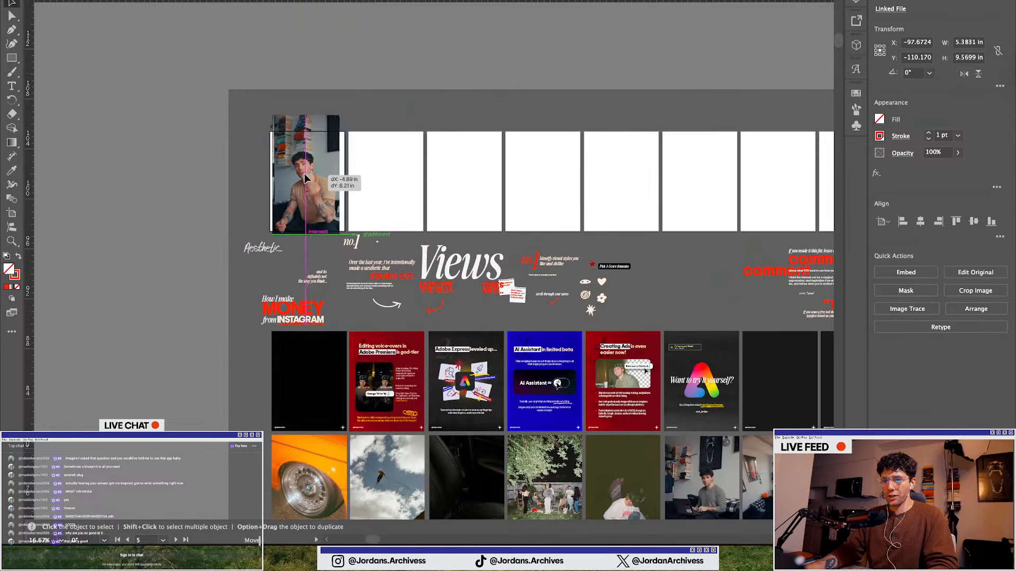
# Resize the photo to about 4.6 × 8.3 in so its top aligns with the first slide's top edge
pyautogui.scroll(3, 312, 169)
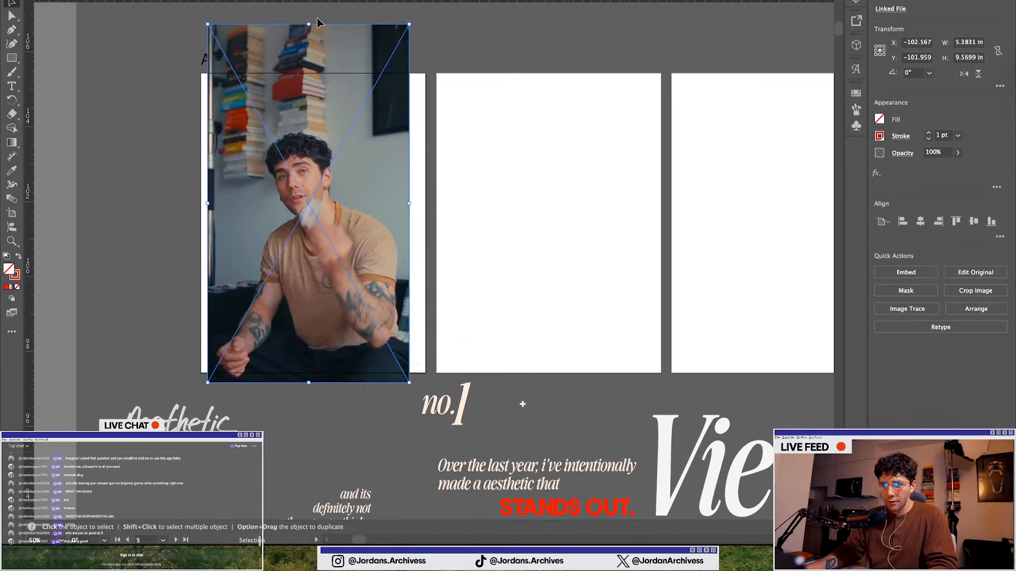
pyautogui.moveTo(310, 24); pyautogui.dragTo(312, 75)
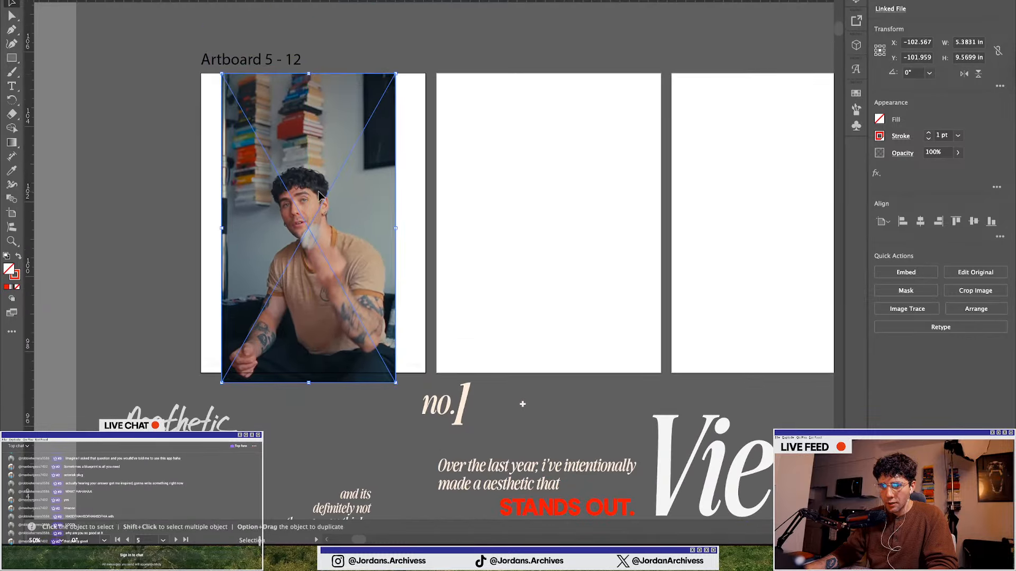
pyautogui.moveTo(319, 193); pyautogui.dragTo(324, 184)
pyautogui.moveTo(315, 68); pyautogui.dragTo(314, 76)
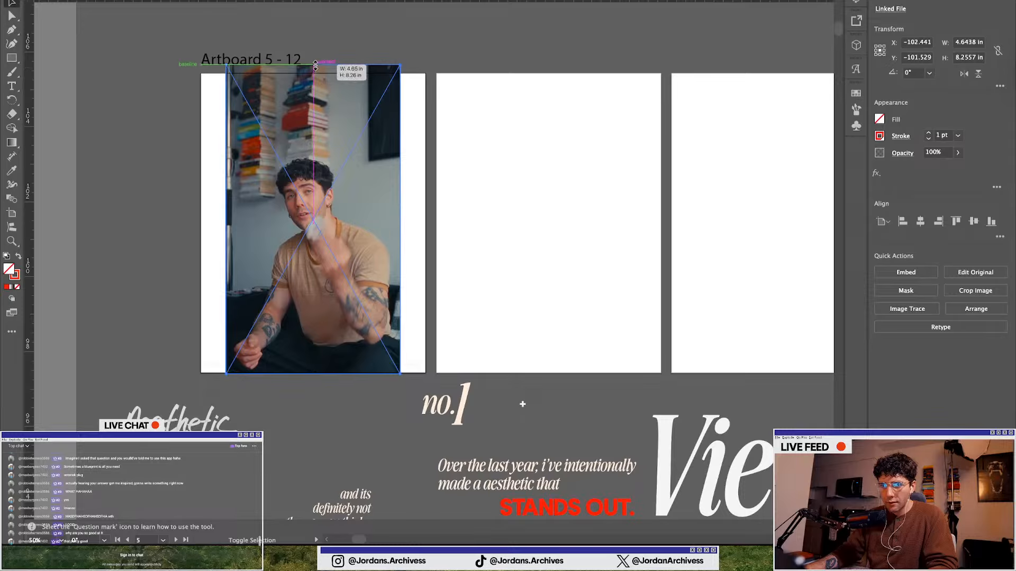
pyautogui.click(126, 253)
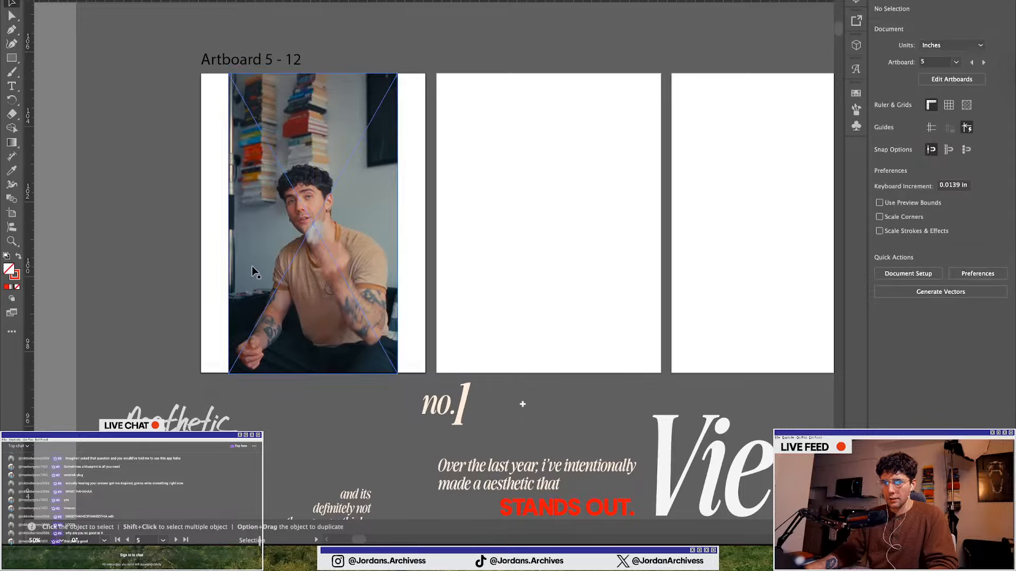
pyautogui.scroll(-1, 252, 266)
pyautogui.scroll(1, 312, 370)
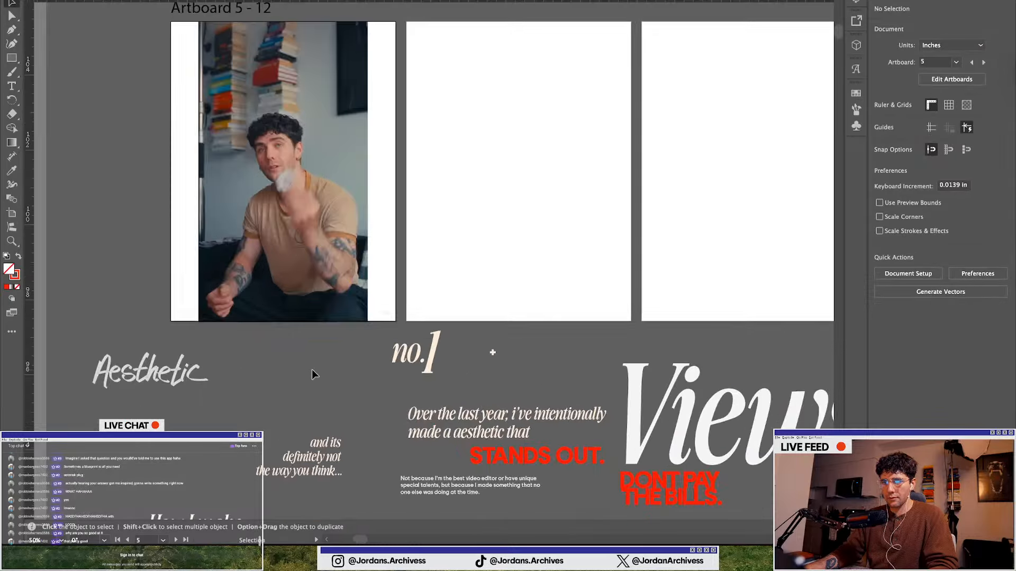
pyautogui.hscroll(-3, 312, 369)
pyautogui.scroll(1, 312, 370)
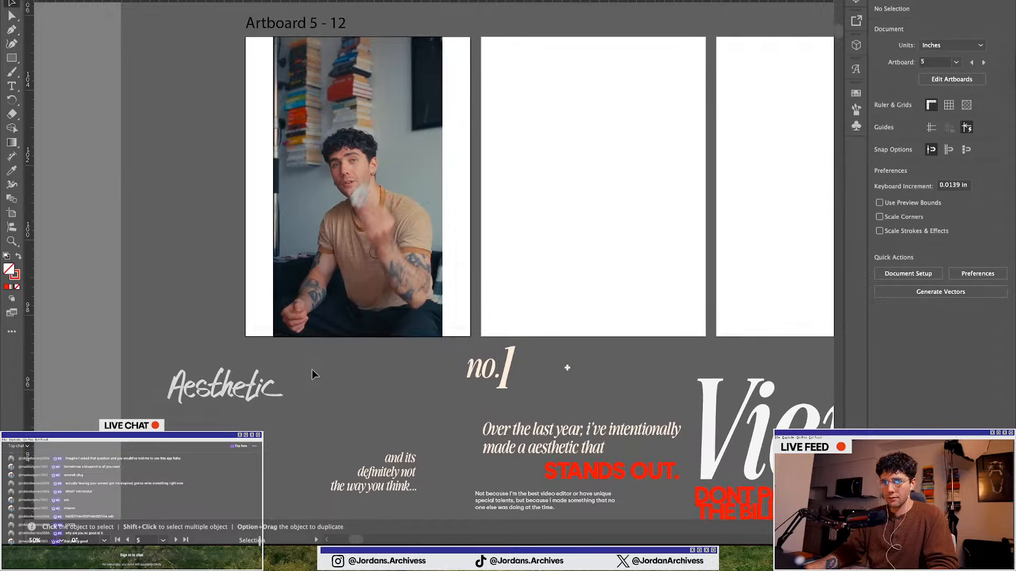
# Move the red "STANDS OUT." text onto the top of the first slide's photo and bring it to the front
pyautogui.click(12, 86)
pyautogui.scroll(-1, 310, 157)
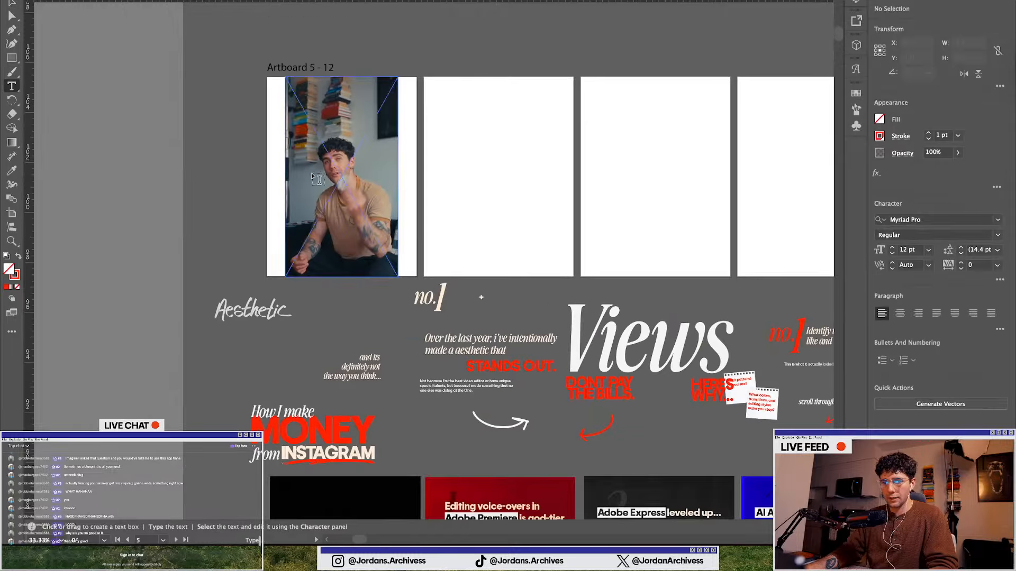
pyautogui.click(11, 2)
pyautogui.scroll(-1, 497, 339)
pyautogui.click(524, 358)
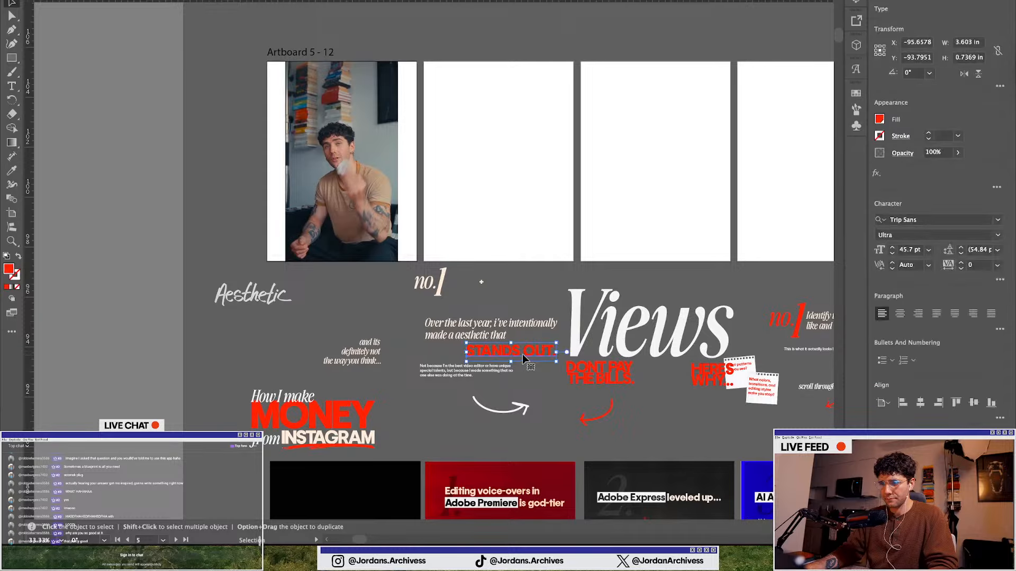
pyautogui.scroll(-1, 418, 319)
pyautogui.scroll(1, 464, 326)
pyautogui.moveTo(481, 344); pyautogui.dragTo(310, 91)
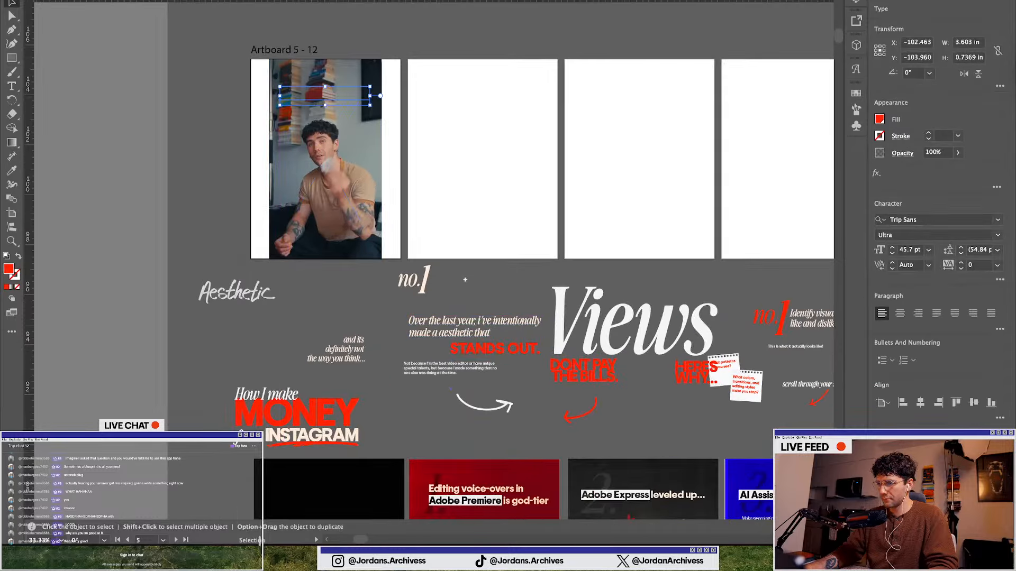
pyautogui.press('super+shift+bracketright')
pyautogui.scroll(2, 373, 138)
pyautogui.scroll(1, 373, 139)
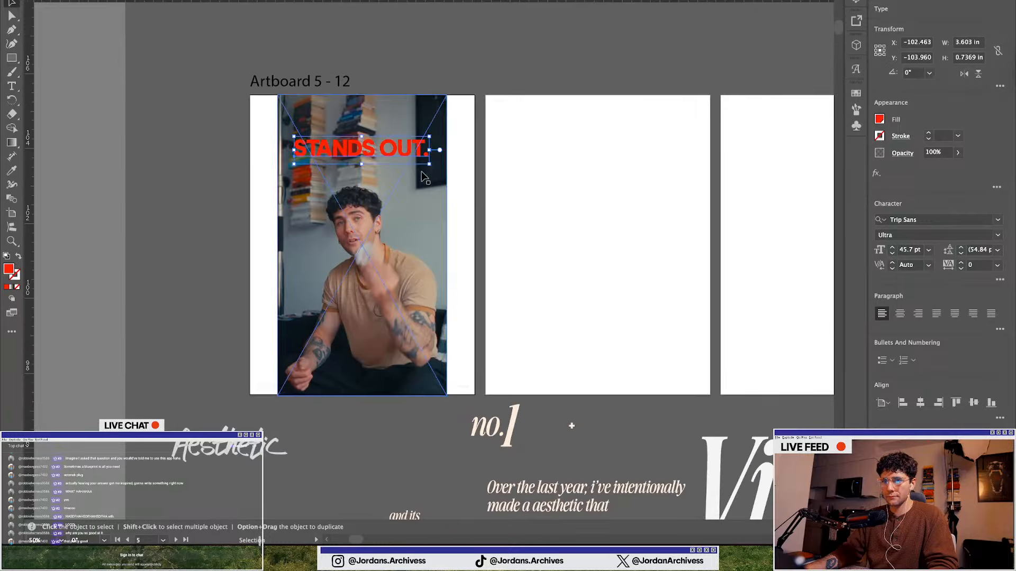
# Replace the wording of that text on the first slide with "STOP GUESSING"
pyautogui.tripleClick(401, 150)
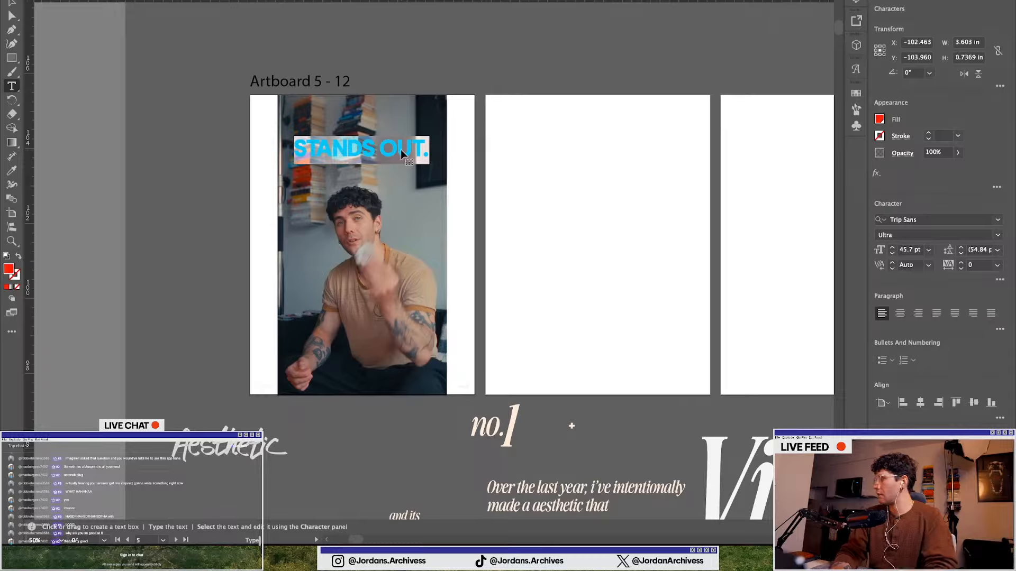
pyautogui.write('The =')
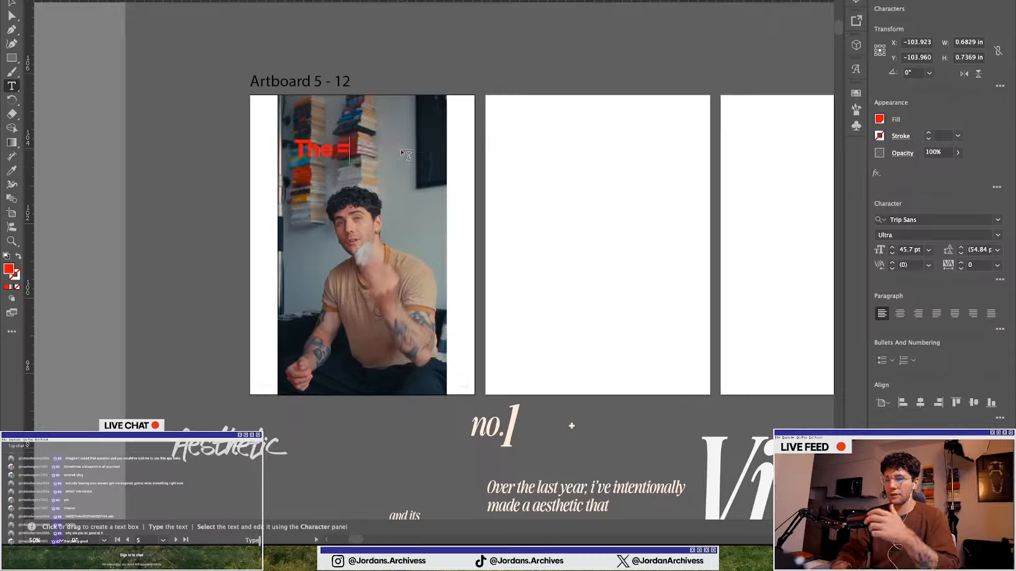
pyautogui.press('BackSpace')
pyautogui.press('BackSpace')
pyautogui.press('BackSpace')
pyautogui.press('BackSpace')
pyautogui.press('BackSpace')
pyautogui.press('BackSpace')
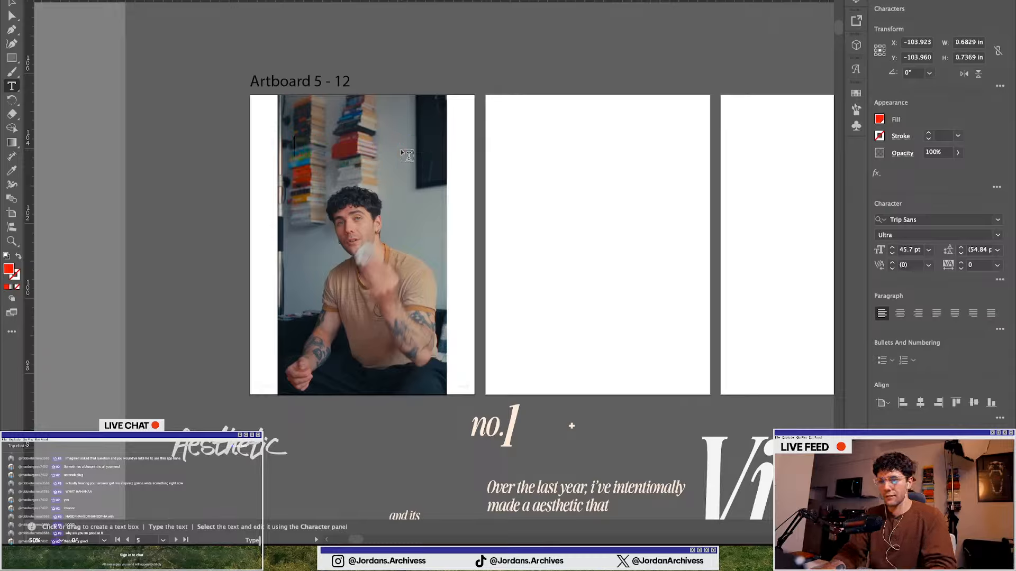
pyautogui.write('The')
pyautogui.press('BackSpace')
pyautogui.press('BackSpace')
pyautogui.press('BackSpace')
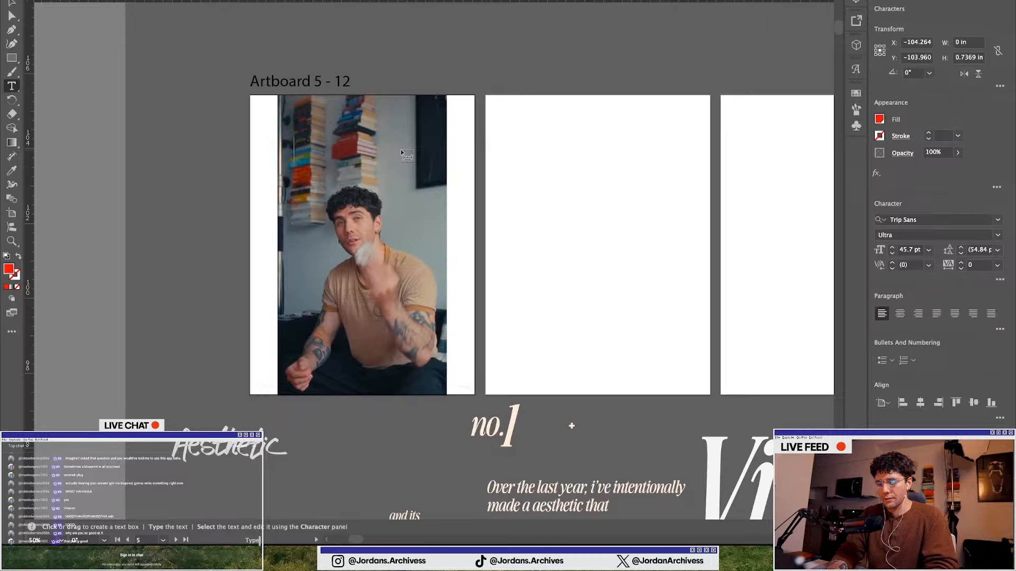
pyautogui.write('STOP')
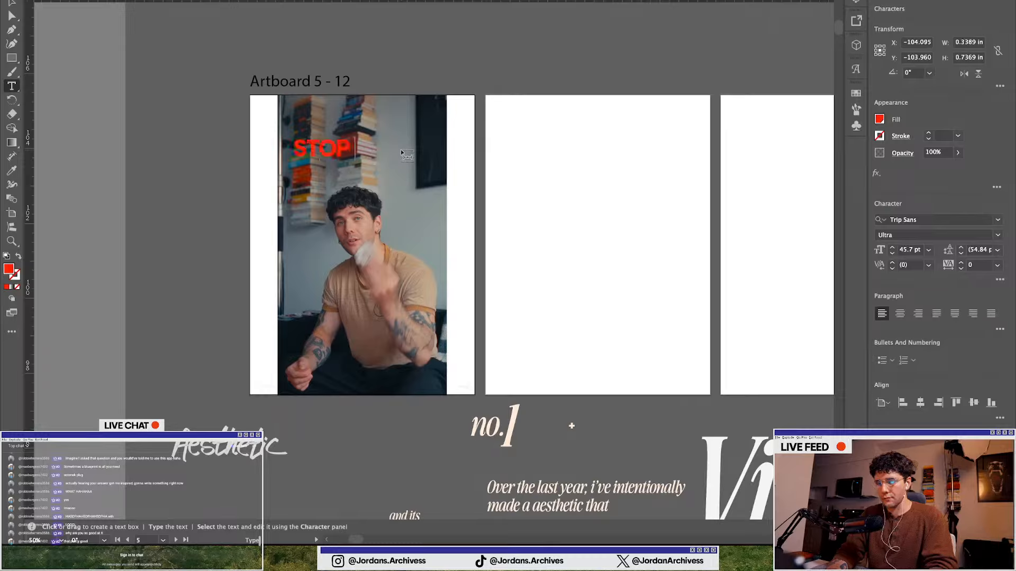
pyautogui.write(' SPE')
pyautogui.press('BackSpace')
pyautogui.press('BackSpace')
pyautogui.press('BackSpace')
pyautogui.press('BackSpace')
pyautogui.write('GUESS')
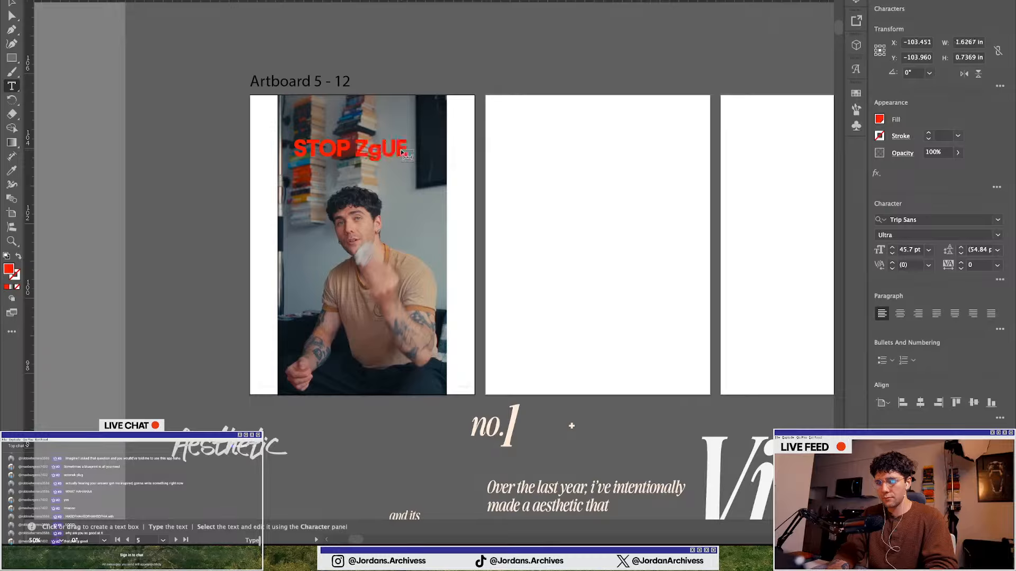
pyautogui.press('BackSpace')
pyautogui.press('BackSpace')
pyautogui.press('BackSpace')
pyautogui.press('BackSpace')
pyautogui.press('BackSpace')
pyautogui.write('GUESS')
pyautogui.press('BackSpace')
pyautogui.press('BackSpace')
pyautogui.press('BackSpace')
pyautogui.press('BackSpace')
pyautogui.press('BackSpace')
pyautogui.write('Z')
pyautogui.press('BackSpace')
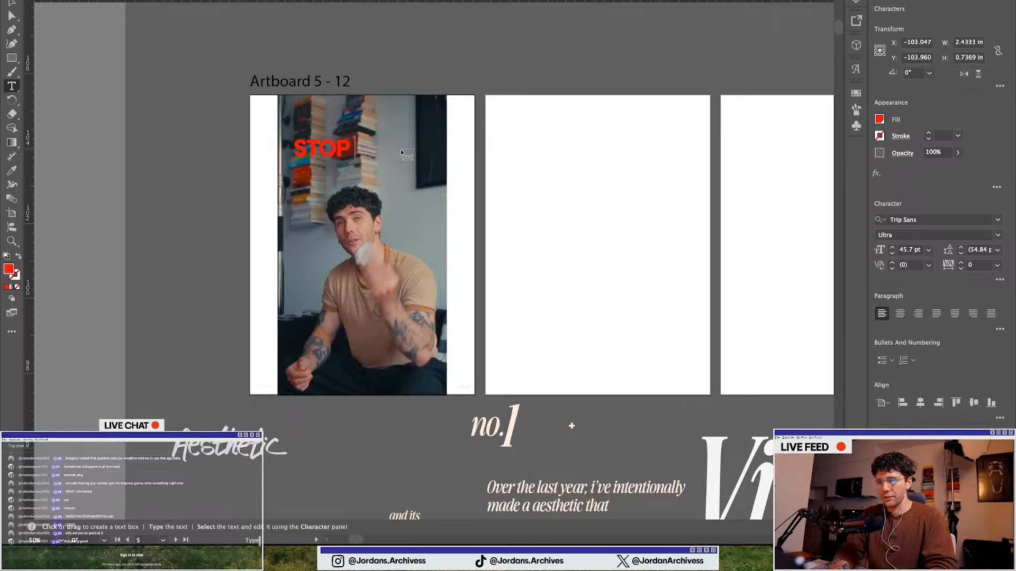
pyautogui.write('GUESSING')
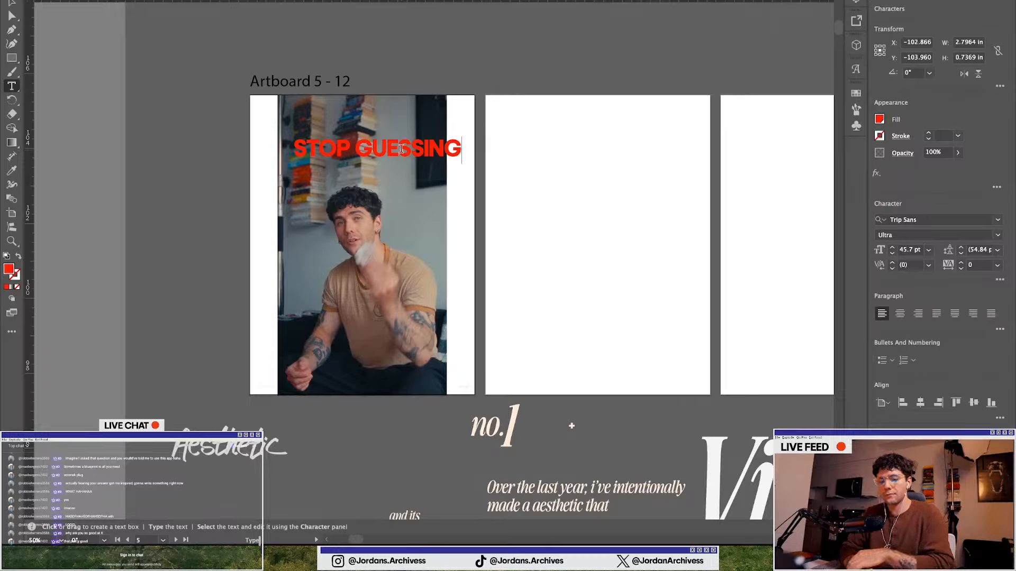
# Switch to the web browser and open Instagram in a new tab
pyautogui.hotkey('ctrl', 'Up')
pyautogui.click(402, 151)
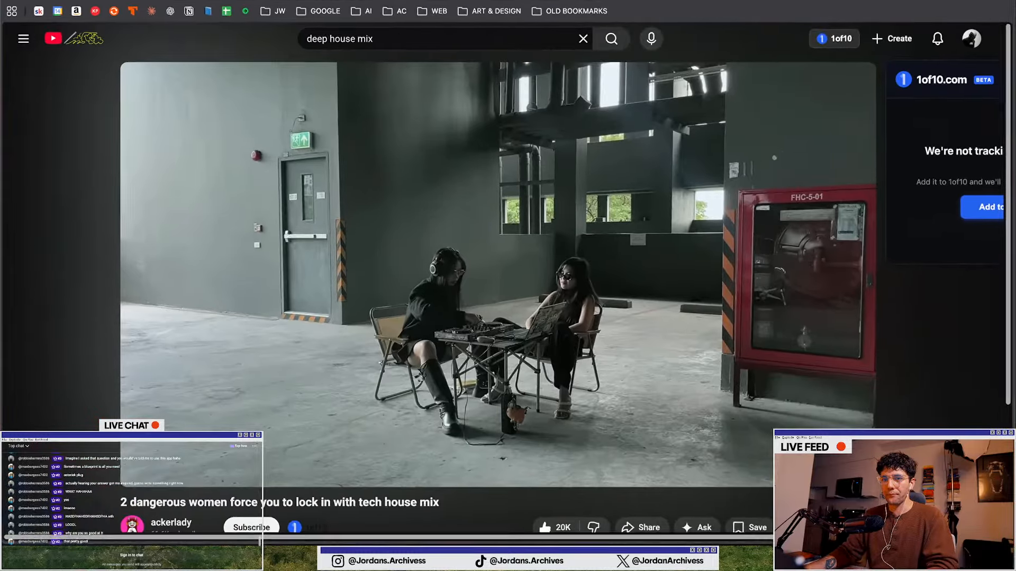
pyautogui.press('super+t')
pyautogui.write('instagram.com')
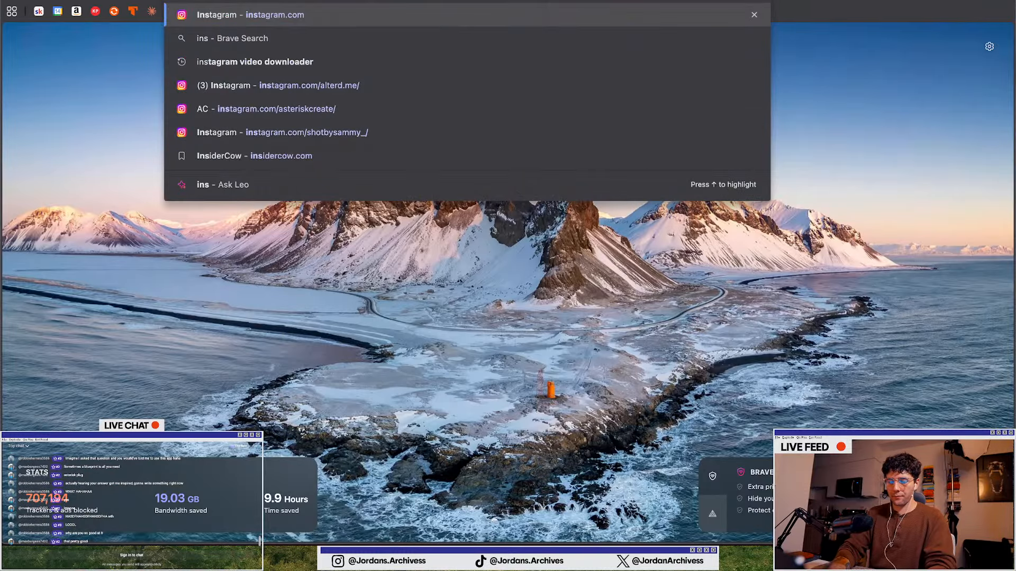
pyautogui.press('Return')
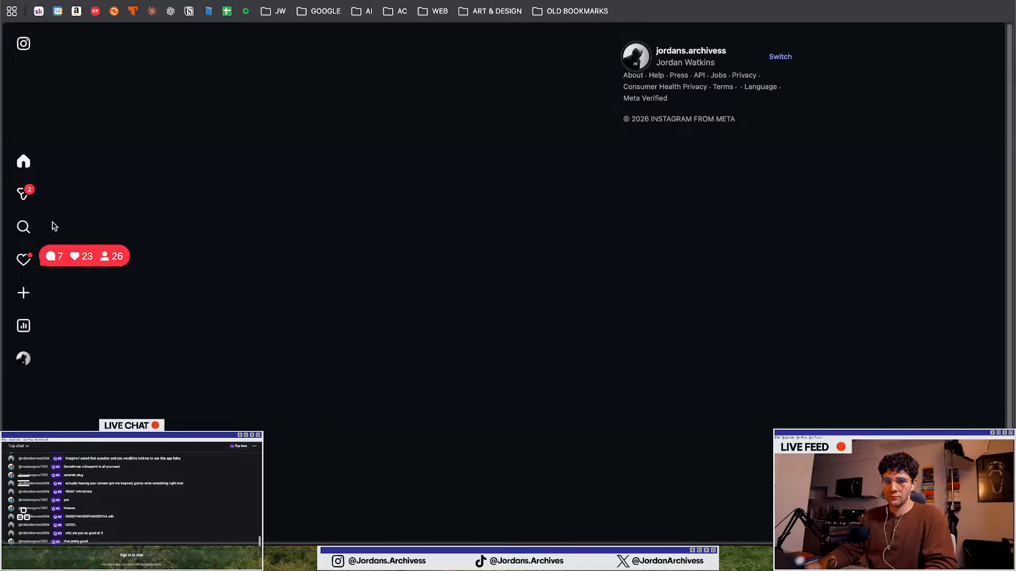
# Search Instagram for the reference creator's account and open his profile
pyautogui.moveTo(52, 226)
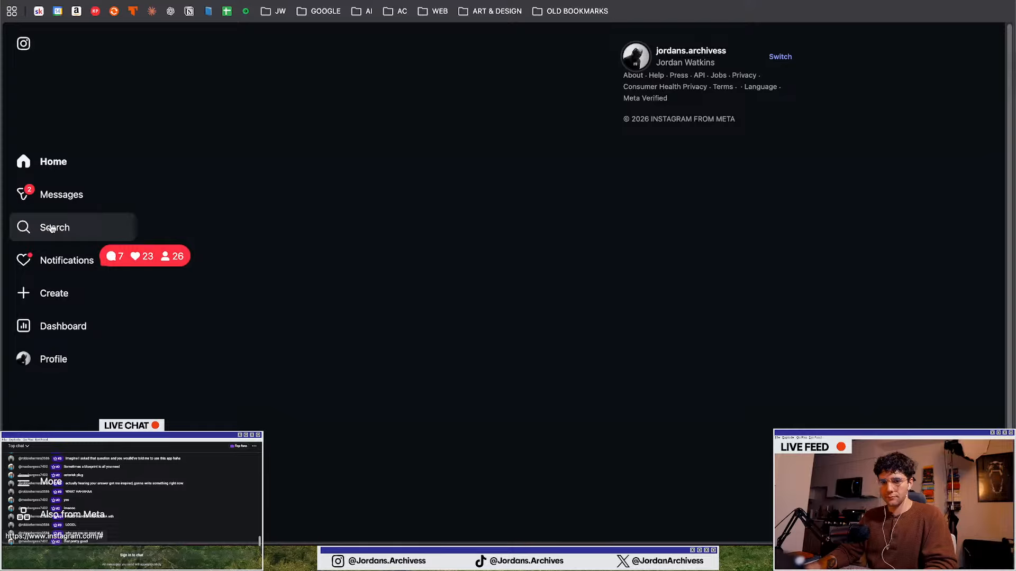
pyautogui.click(52, 228)
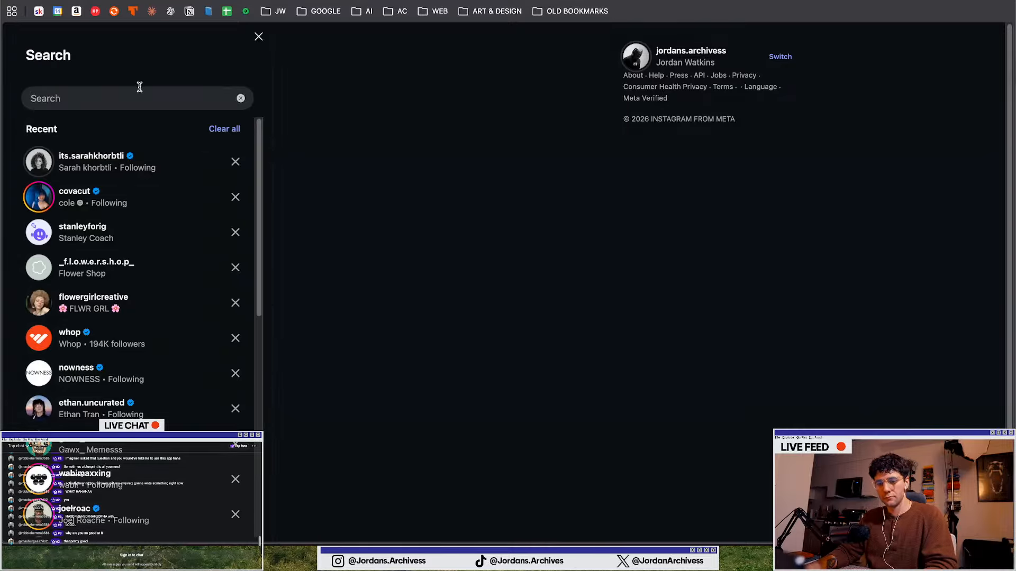
pyautogui.write('stan')
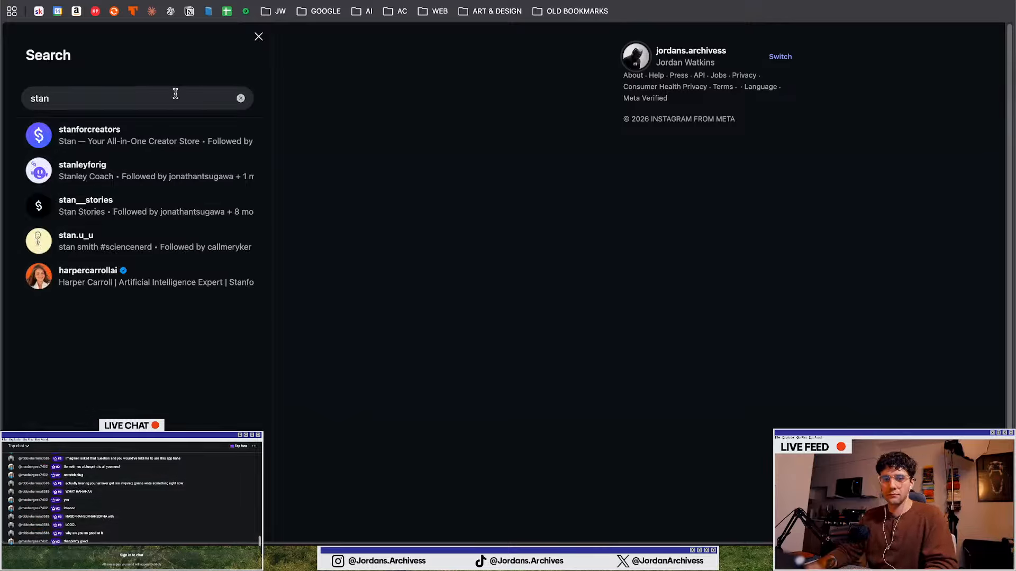
pyautogui.press('BackSpace')
pyautogui.press('BackSpace')
pyautogui.press('BackSpace')
pyautogui.press('BackSpace')
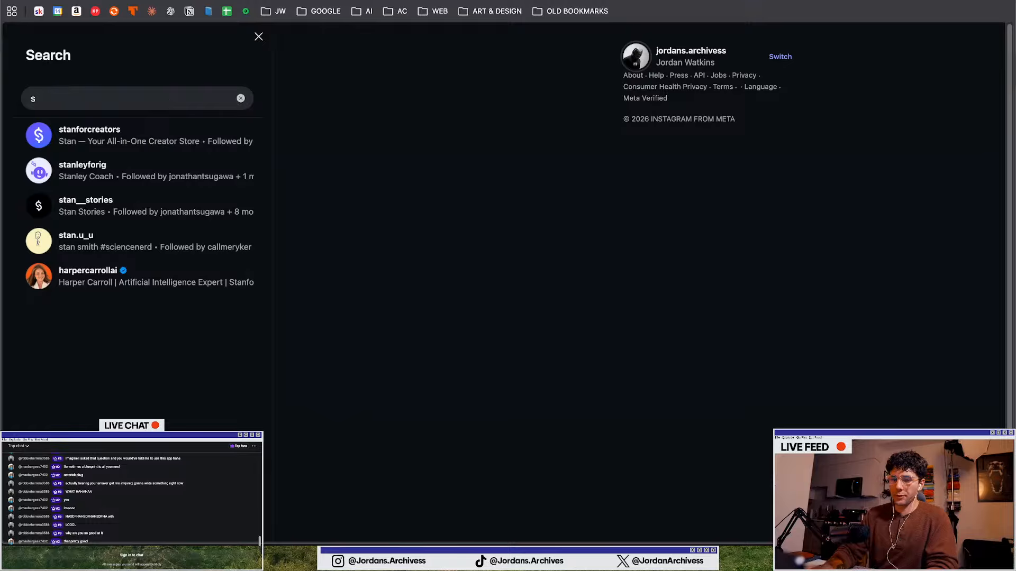
pyautogui.write('adria')
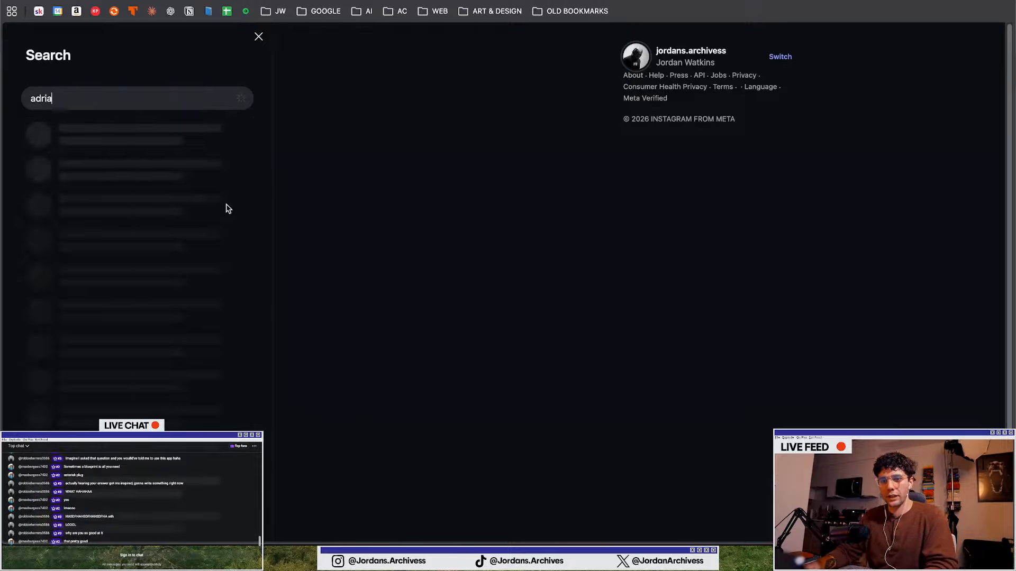
pyautogui.click(161, 155)
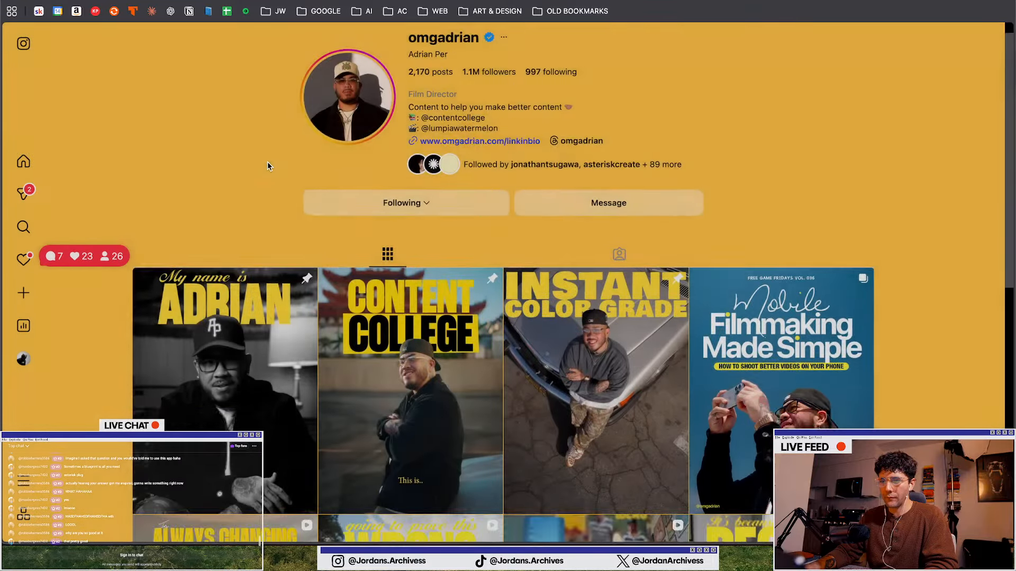
# Scroll through the creator's post grid to browse his carousel designs
pyautogui.scroll(-3, 315, 176)
pyautogui.scroll(-2, 315, 176)
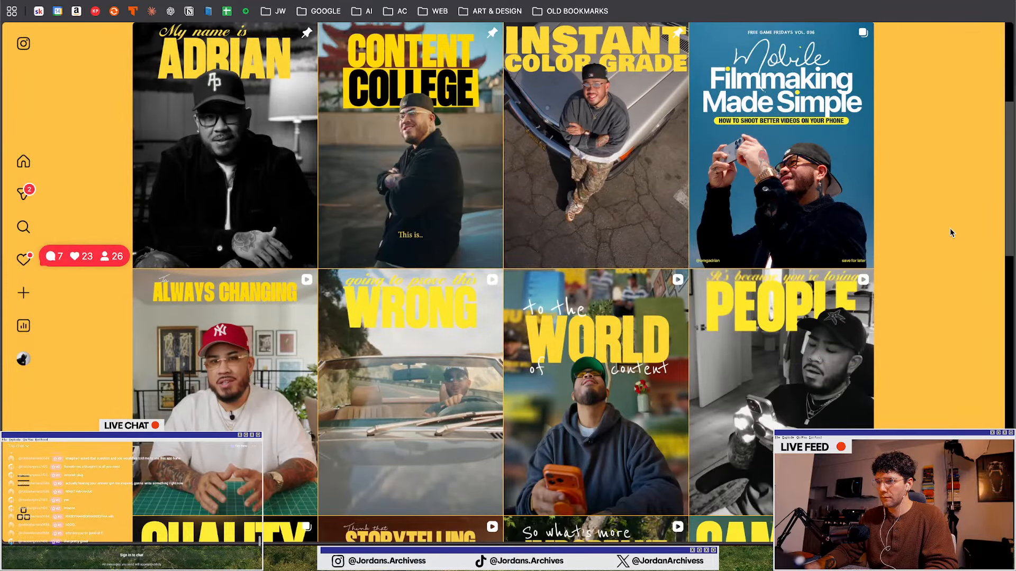
pyautogui.scroll(1, 921, 228)
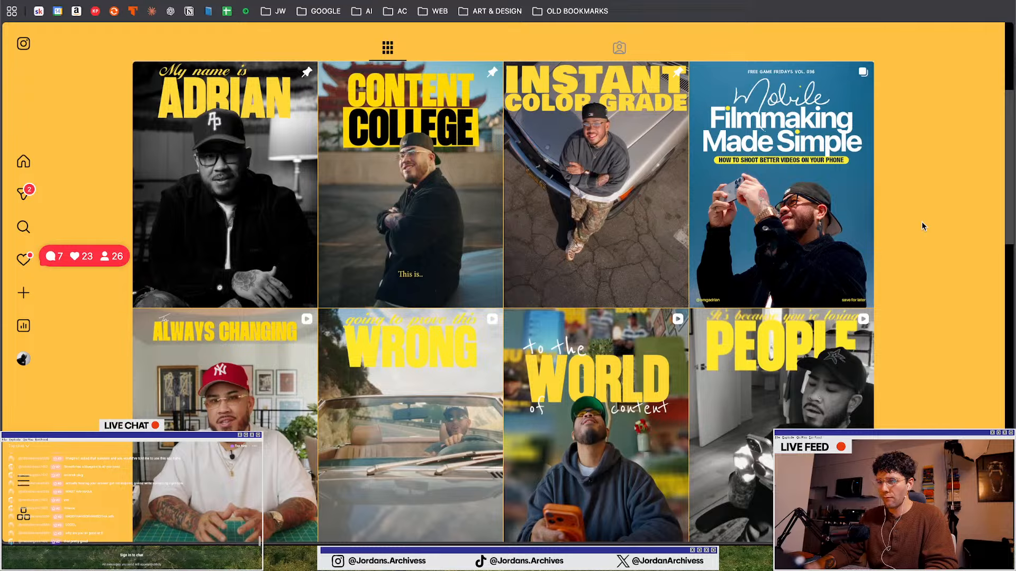
pyautogui.scroll(-3, 922, 222)
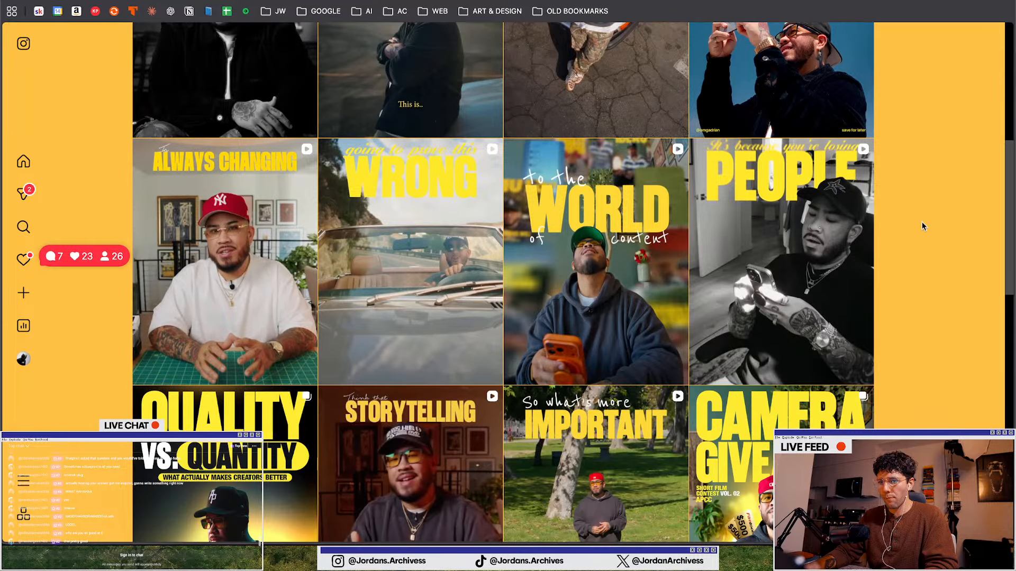
pyautogui.scroll(-3, 922, 225)
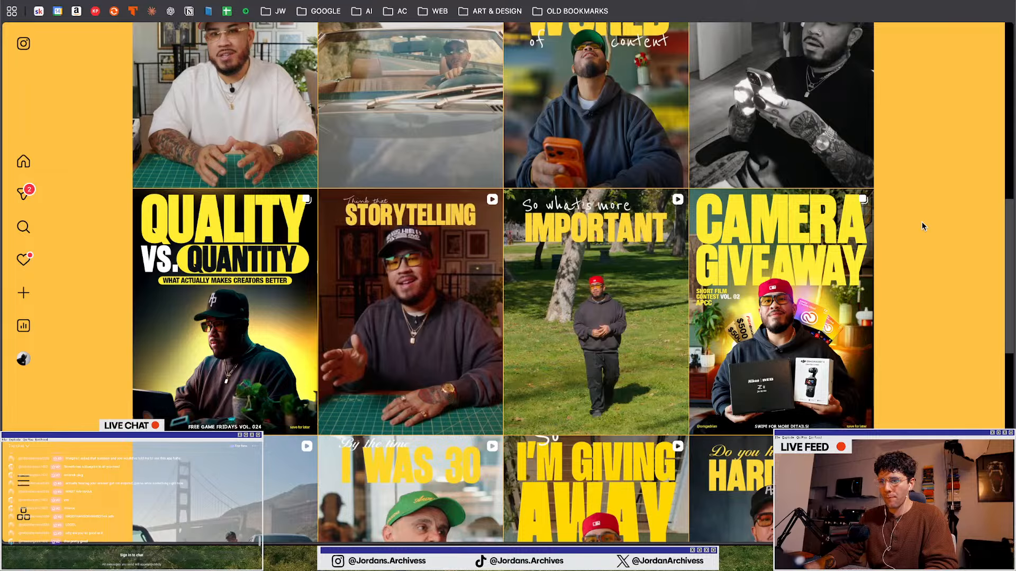
pyautogui.scroll(-7, 922, 227)
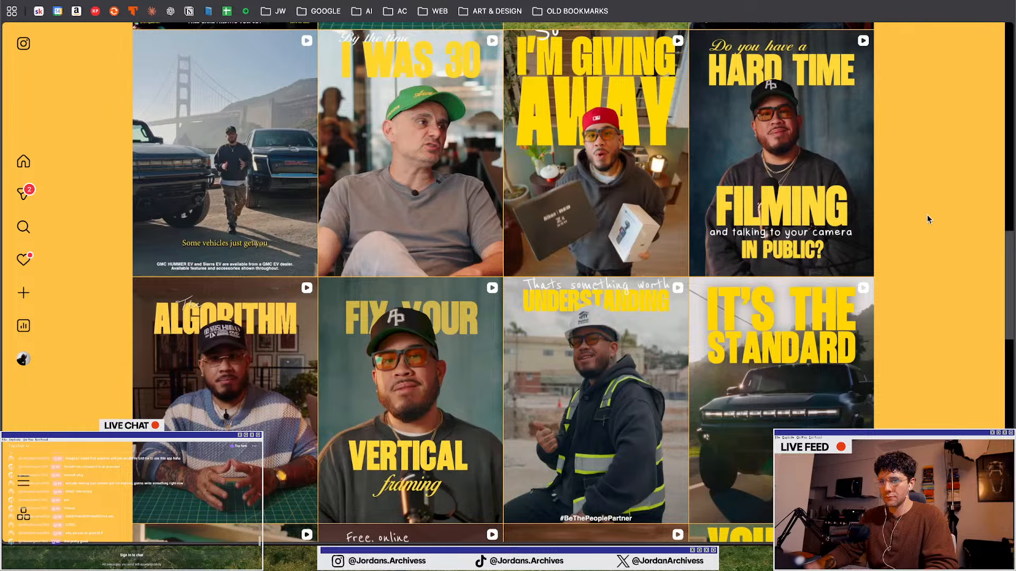
pyautogui.scroll(-4, 938, 238)
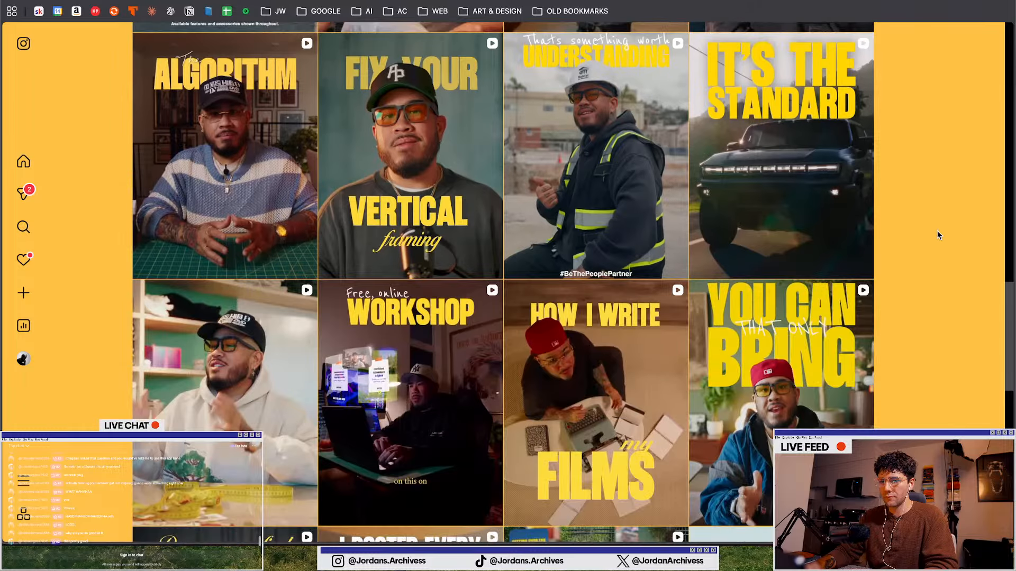
pyautogui.scroll(-5, 937, 234)
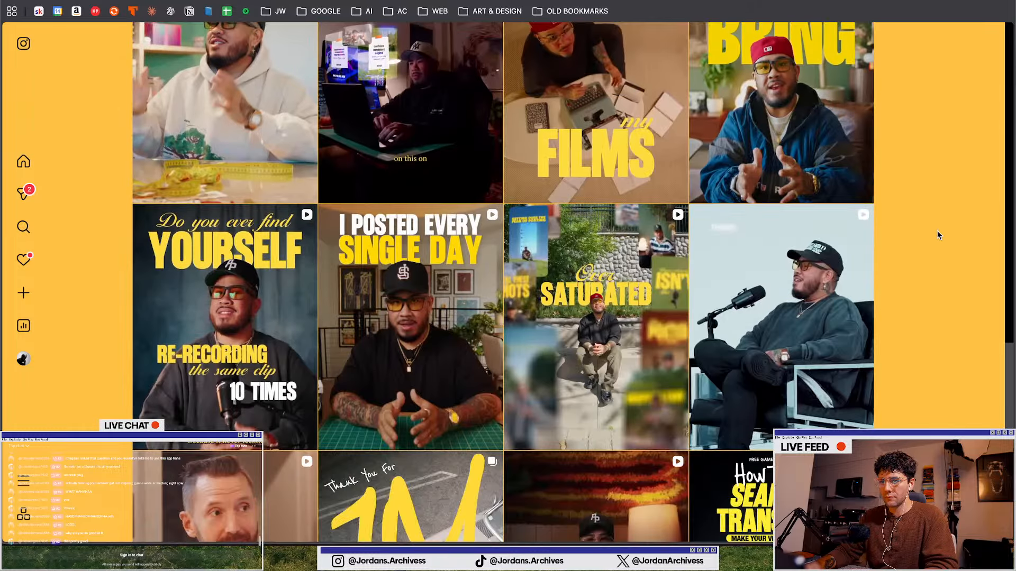
pyautogui.scroll(-3, 938, 235)
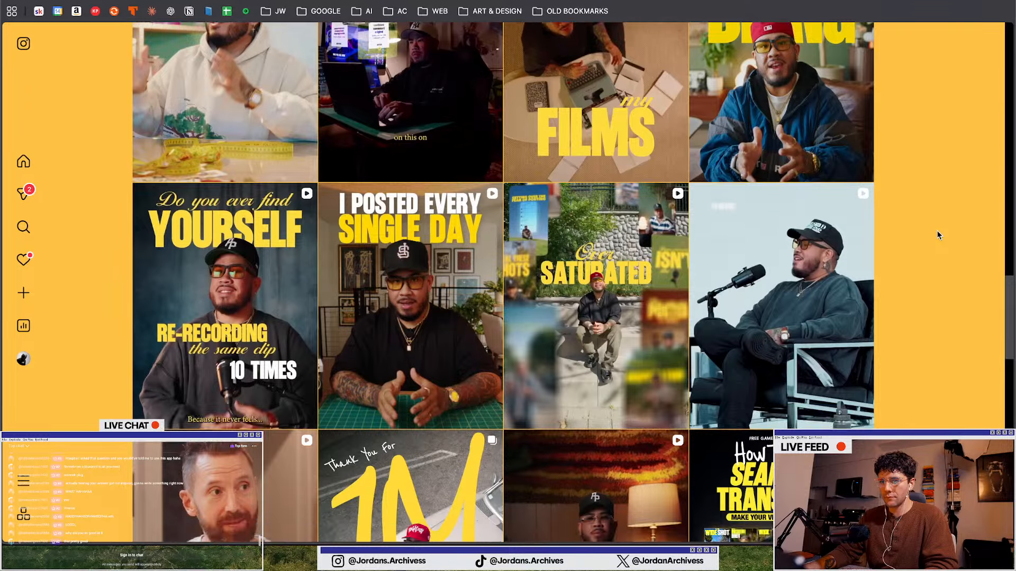
pyautogui.scroll(15, 936, 231)
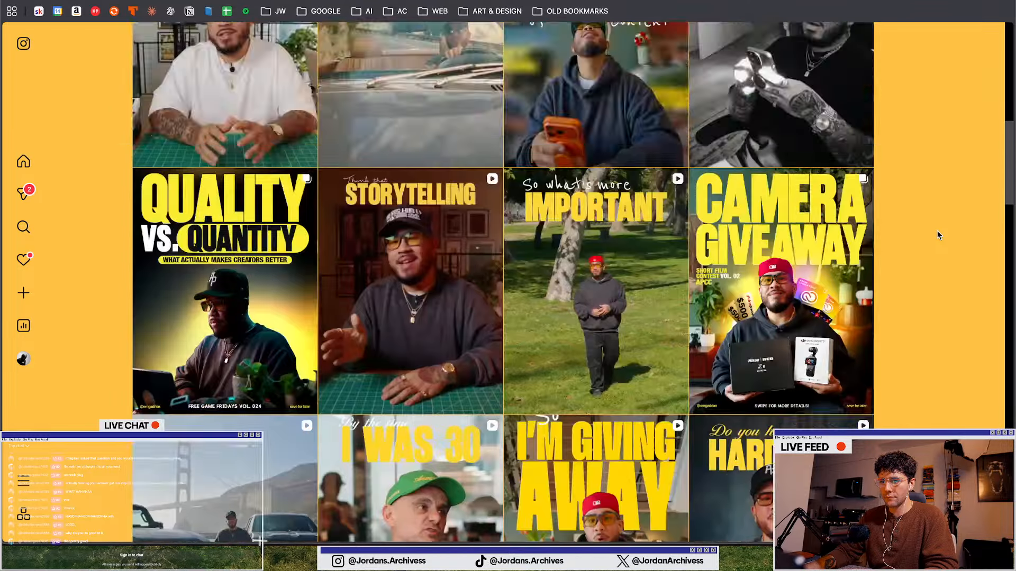
pyautogui.scroll(-4, 936, 231)
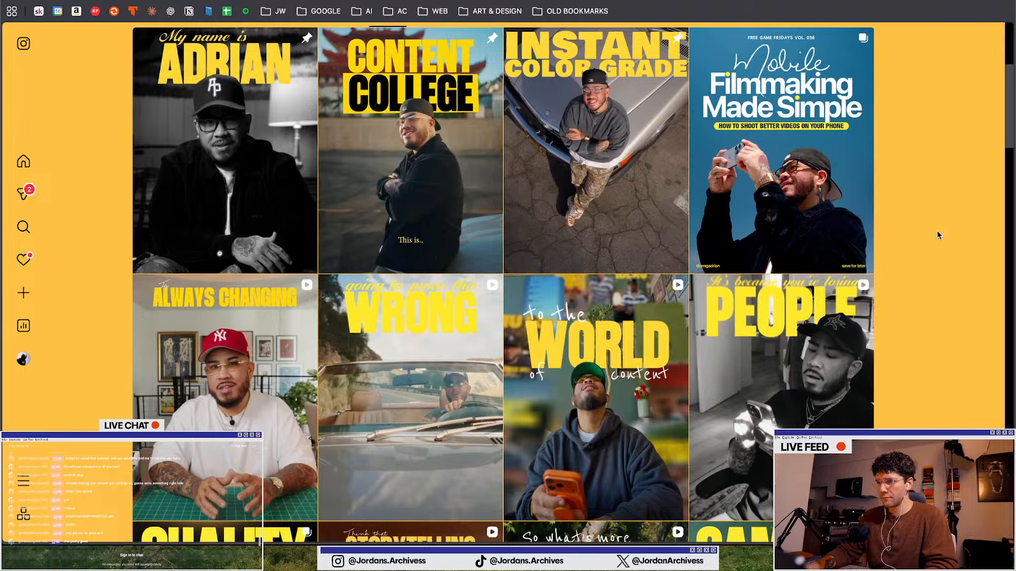
# Open the creator's "Mobile Filmmaking Made Simple" carousel and page through its slides for design reference
pyautogui.click(732, 202)
pyautogui.click(528, 283)
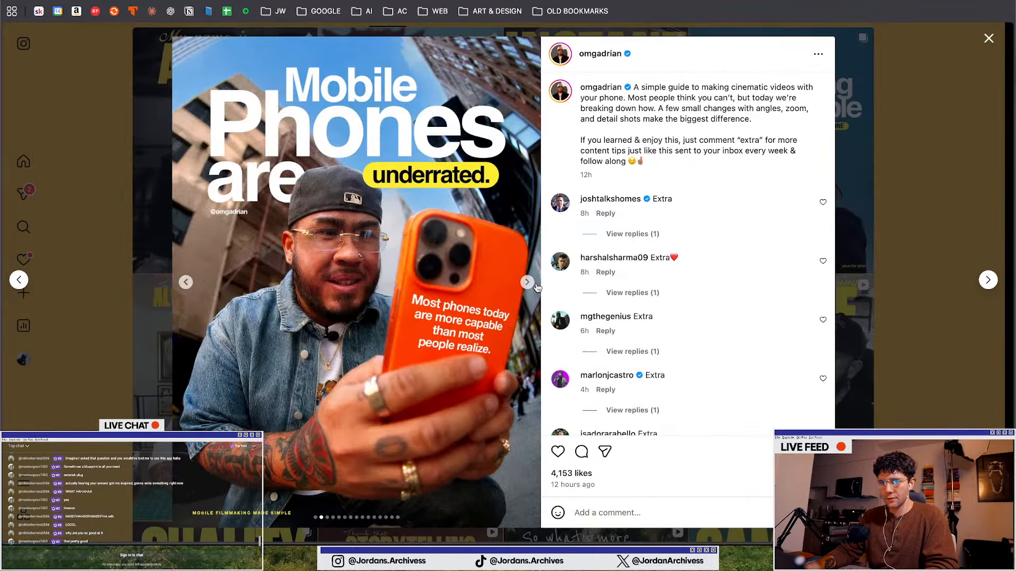
pyautogui.click(528, 283)
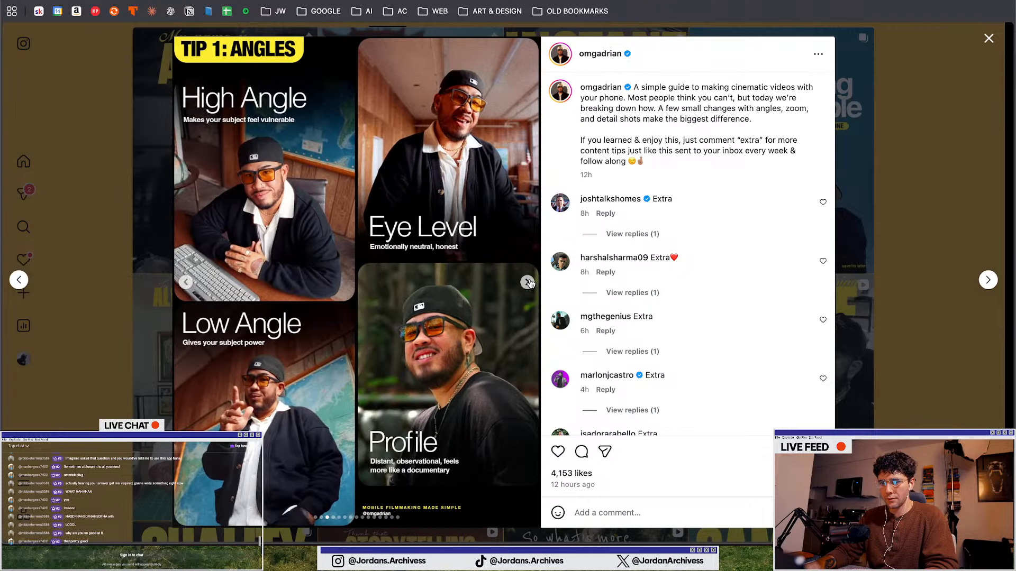
pyautogui.click(529, 282)
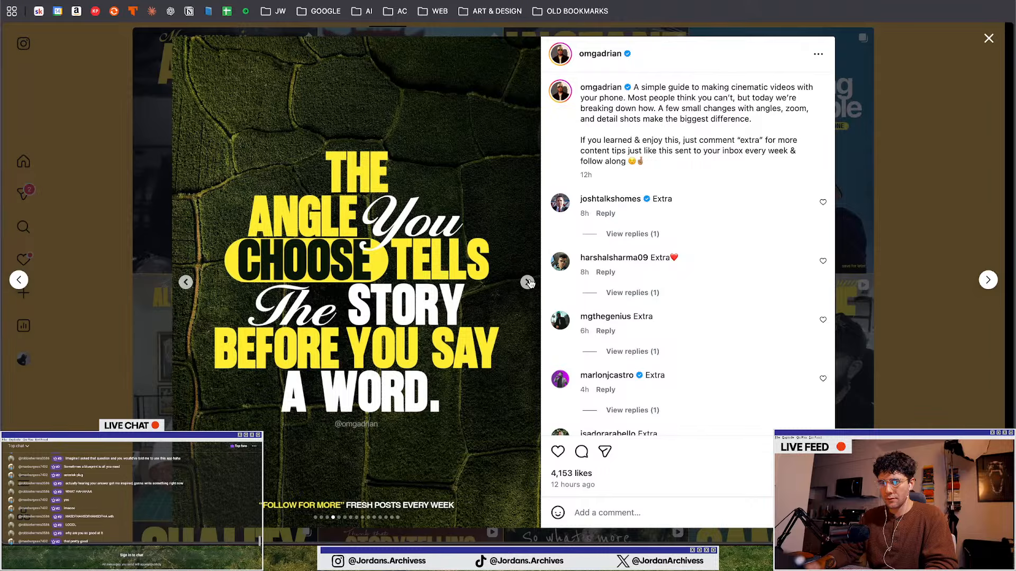
pyautogui.click(528, 283)
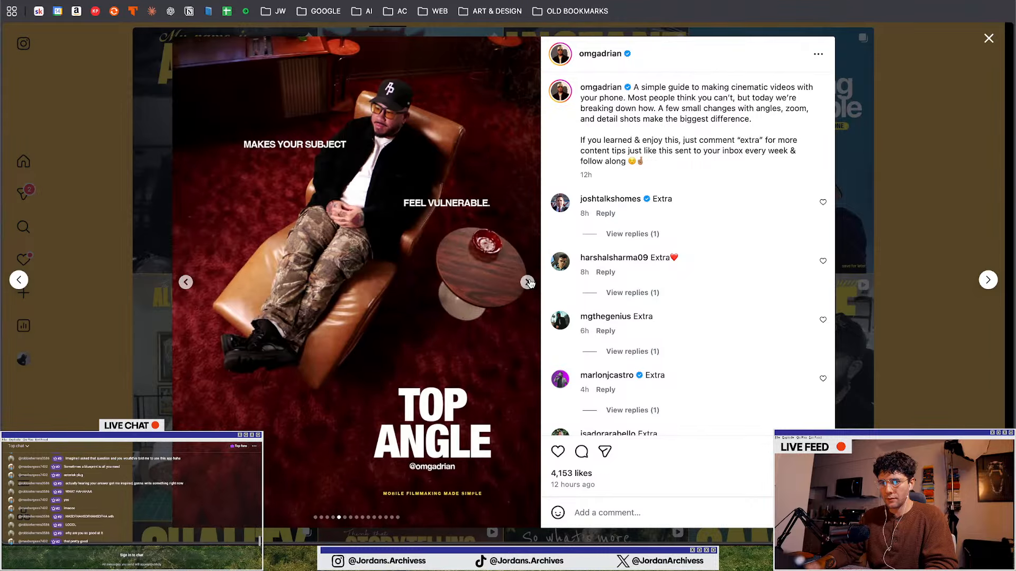
pyautogui.click(528, 283)
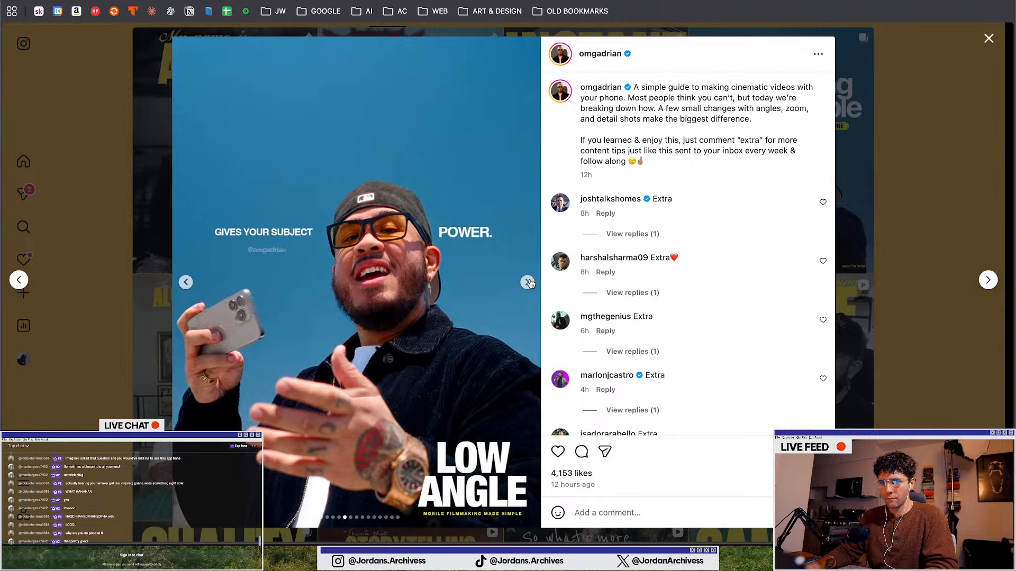
pyautogui.click(528, 282)
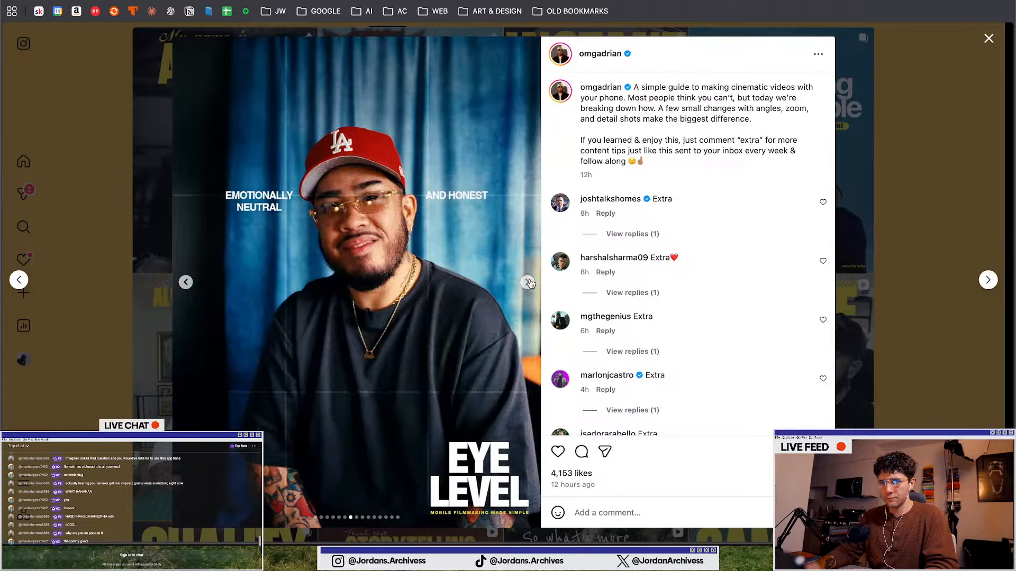
pyautogui.click(528, 282)
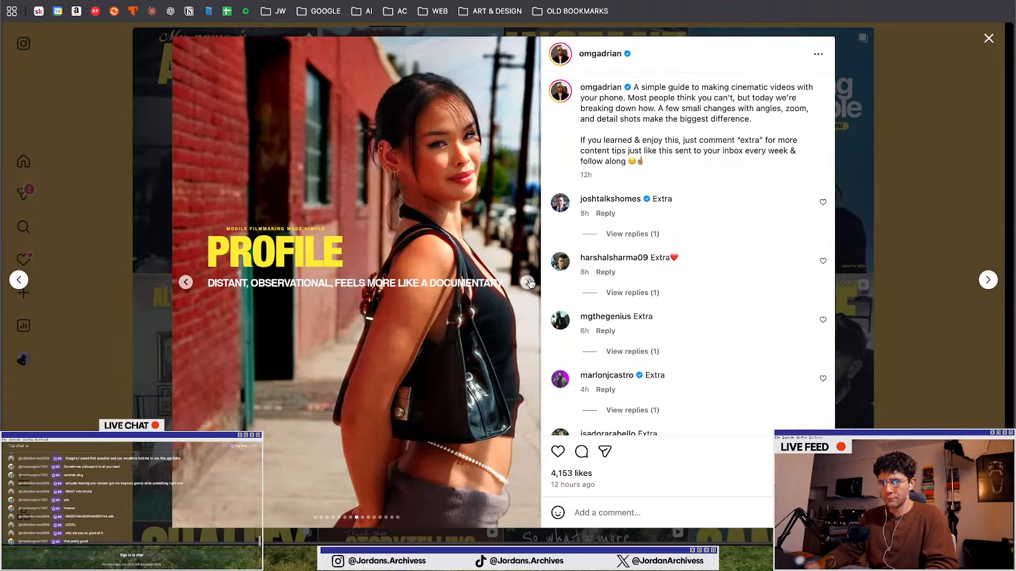
pyautogui.click(529, 283)
# Return to Illustrator and browse the photo collection on the canvas for a new first-slide image
pyautogui.click(909, 195)
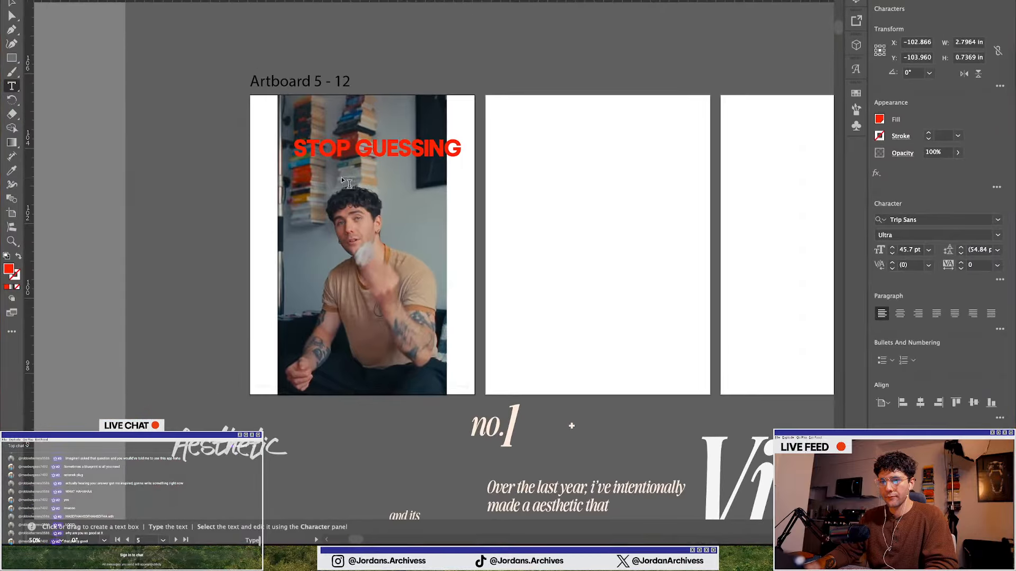
pyautogui.click(119, 118)
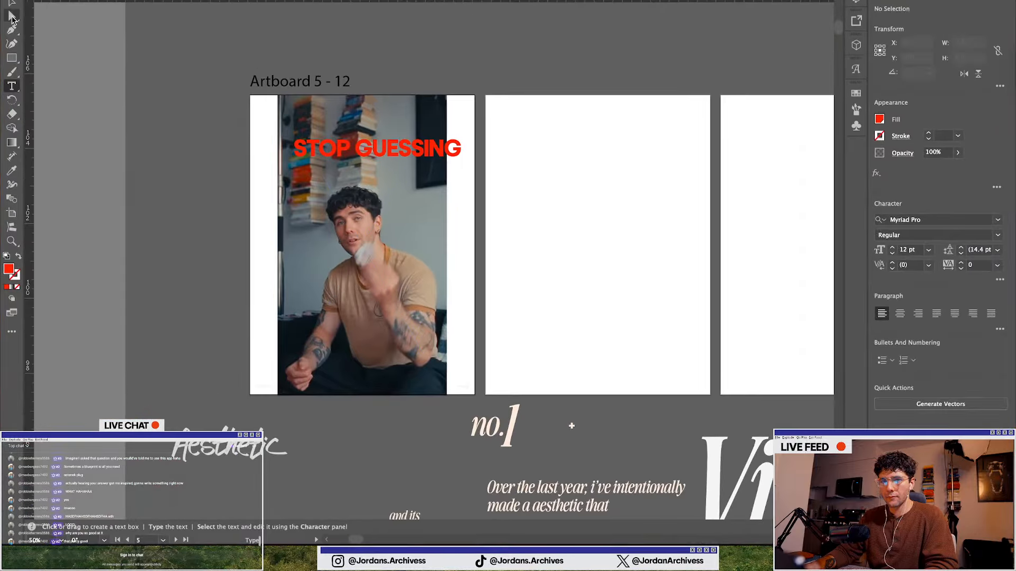
pyautogui.click(16, 20)
pyautogui.click(354, 220)
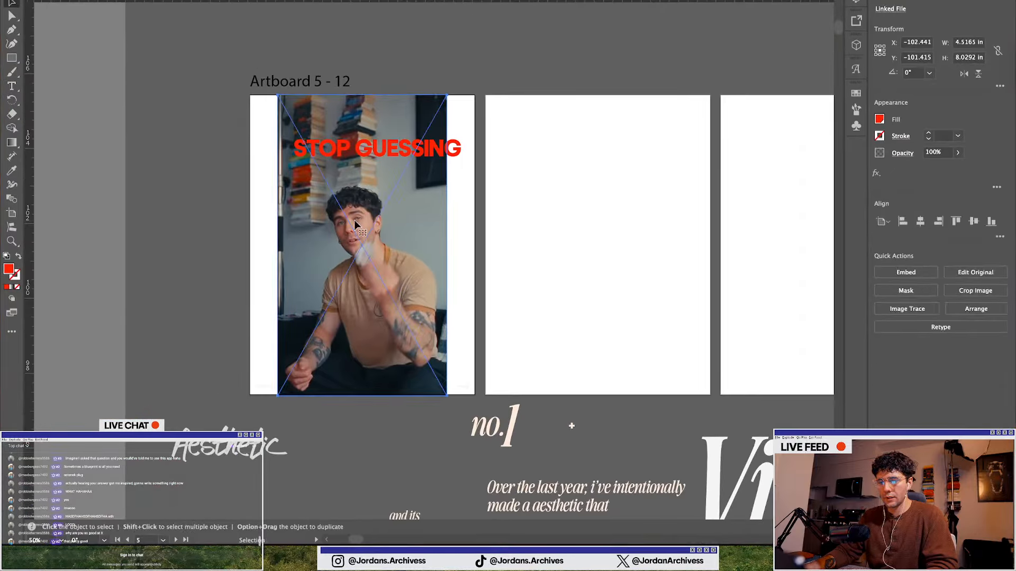
pyautogui.scroll(-2, 354, 220)
pyautogui.scroll(-3, 354, 220)
pyautogui.scroll(-6, 354, 220)
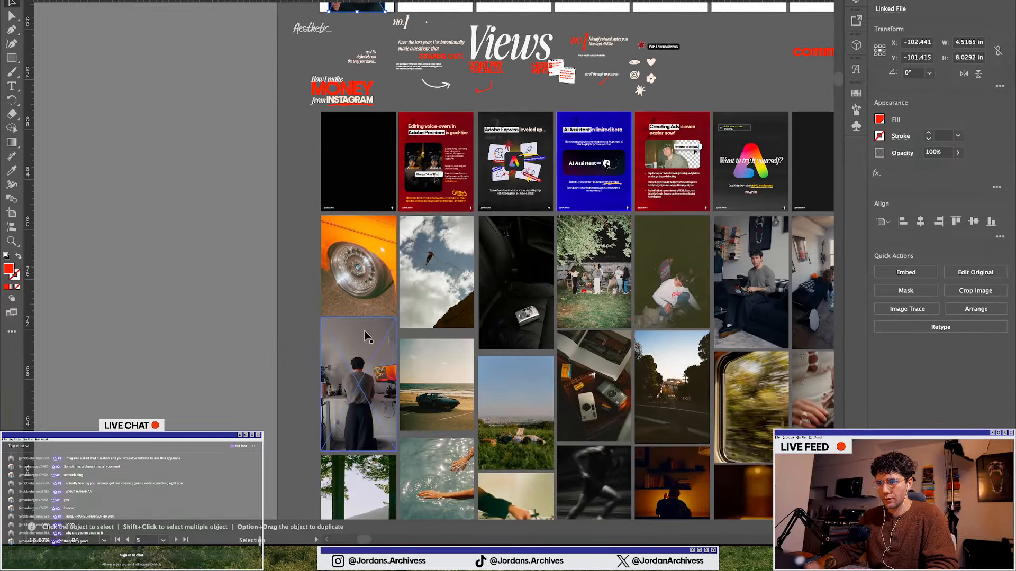
pyautogui.hscroll(3, 363, 331)
pyautogui.hscroll(3, 363, 333)
pyautogui.scroll(-3, 363, 332)
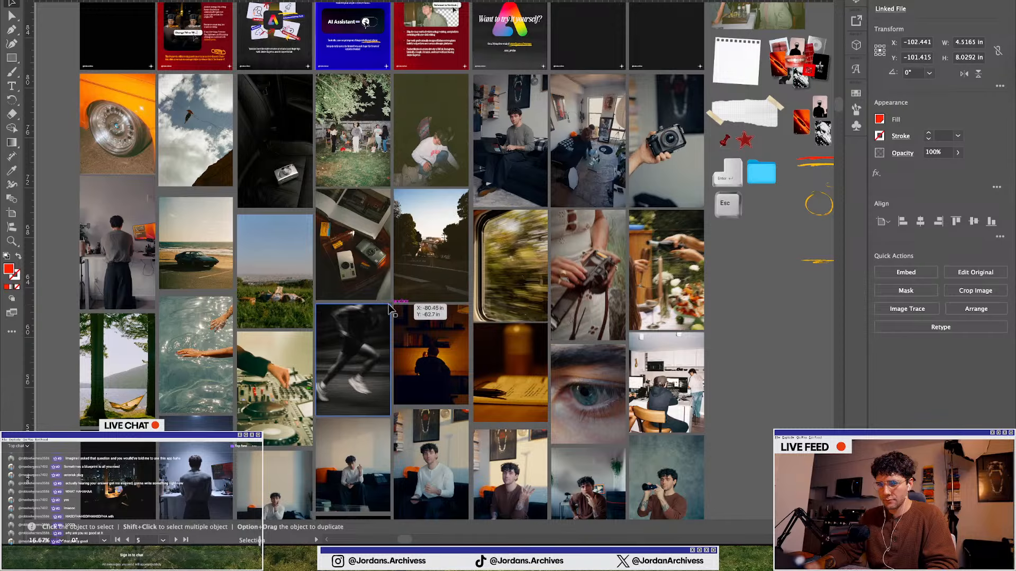
pyautogui.scroll(-2, 390, 310)
pyautogui.scroll(-3, 390, 310)
pyautogui.hscroll(-2, 397, 309)
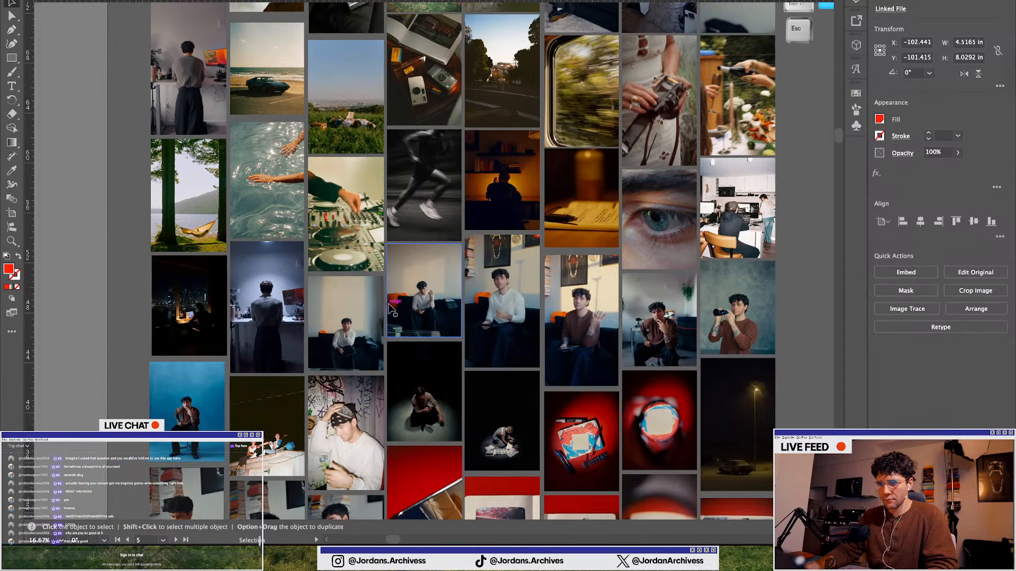
pyautogui.scroll(-2, 405, 308)
pyautogui.scroll(-2, 404, 307)
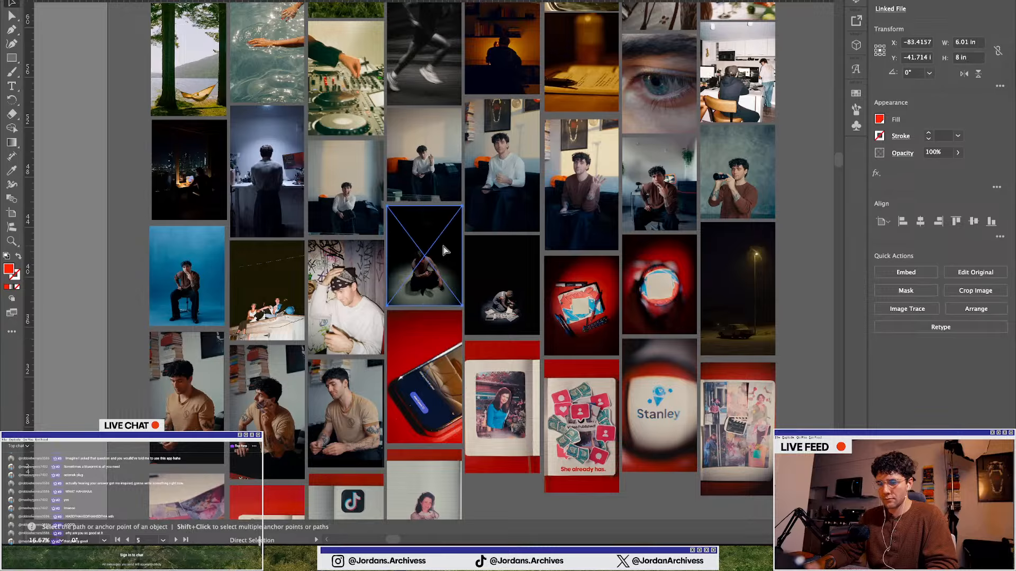
pyautogui.scroll(10, 387, 271)
pyautogui.scroll(7, 388, 271)
pyautogui.scroll(4, 150, 172)
pyautogui.scroll(8, 150, 171)
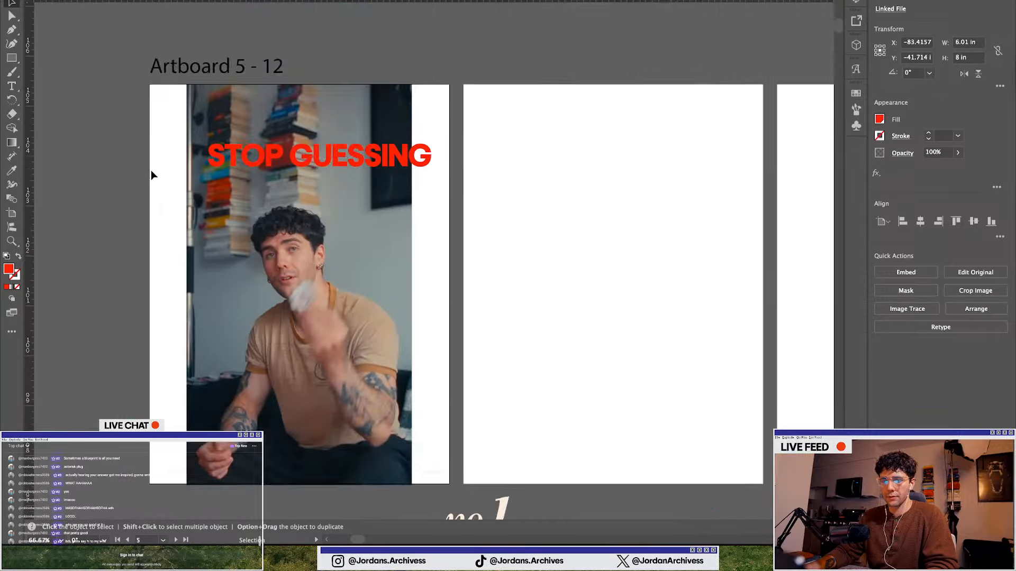
# Place the dark photo of the kneeling man on the first slide, filling the artboard behind the headline
pyautogui.press('super+v')
pyautogui.press('v')
pyautogui.scroll(-7, 413, 186)
pyautogui.moveTo(500, 98); pyautogui.dragTo(367, 306)
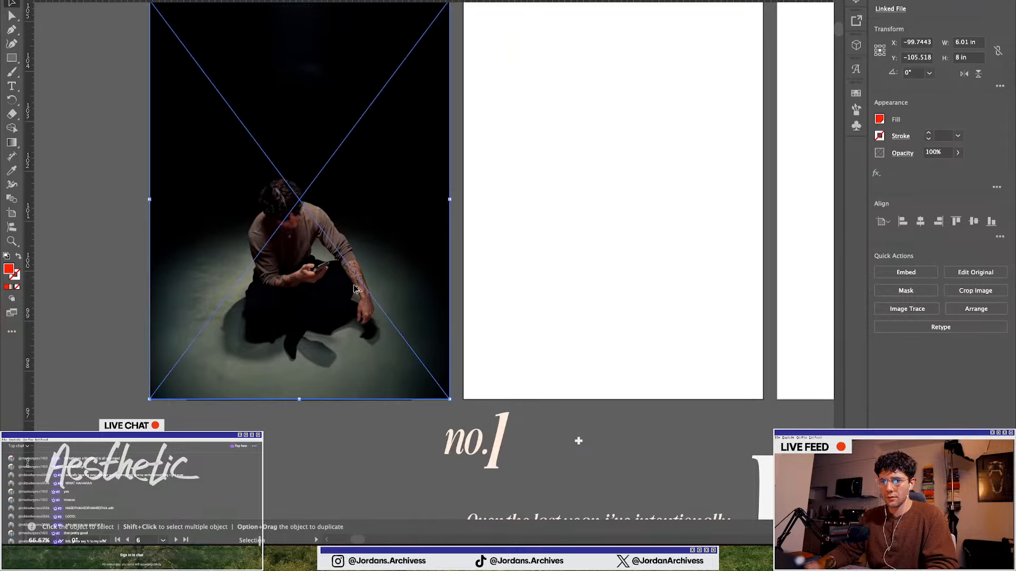
pyautogui.scroll(-1, 359, 293)
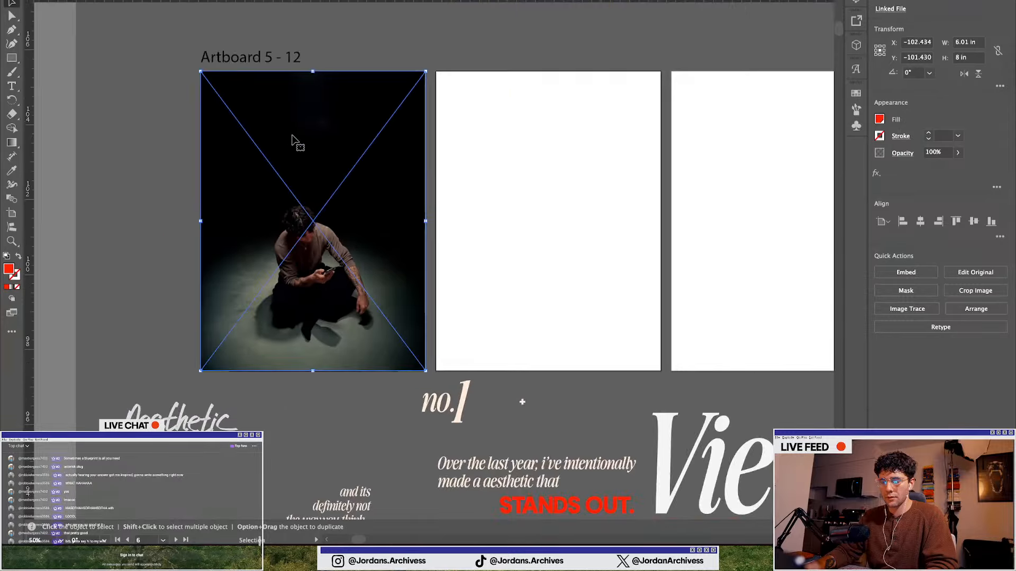
pyautogui.press('a')
pyautogui.press('v')
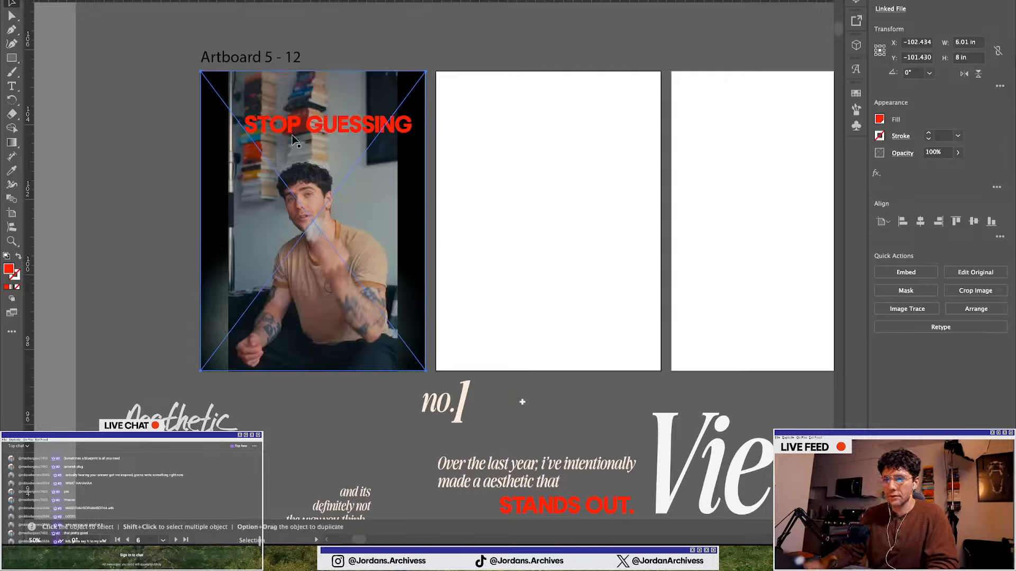
pyautogui.click(153, 227)
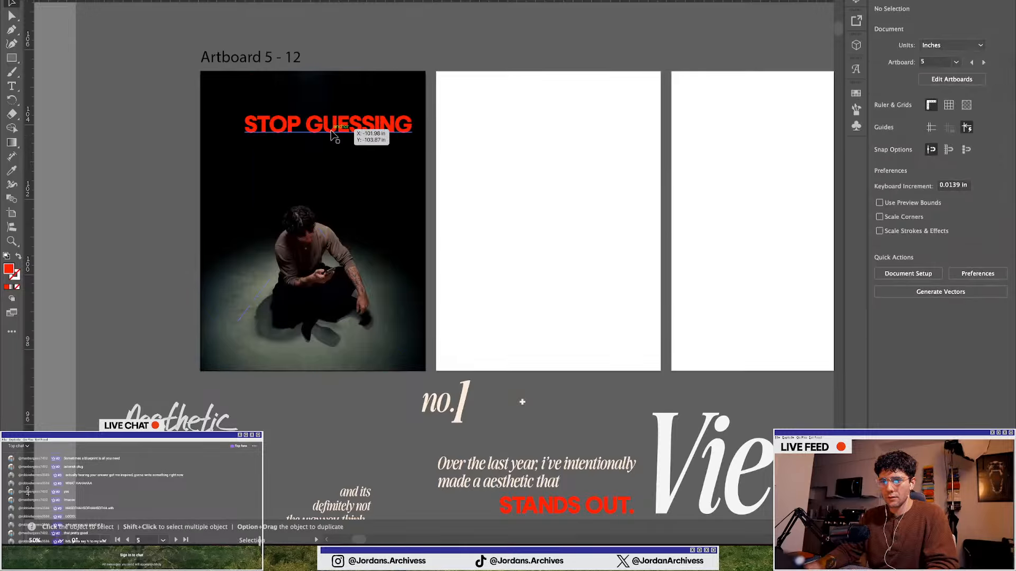
# Move the headline higher on the first slide and clear its wording
pyautogui.moveTo(334, 131); pyautogui.dragTo(323, 120)
pyautogui.moveTo(320, 114); pyautogui.dragTo(325, 114)
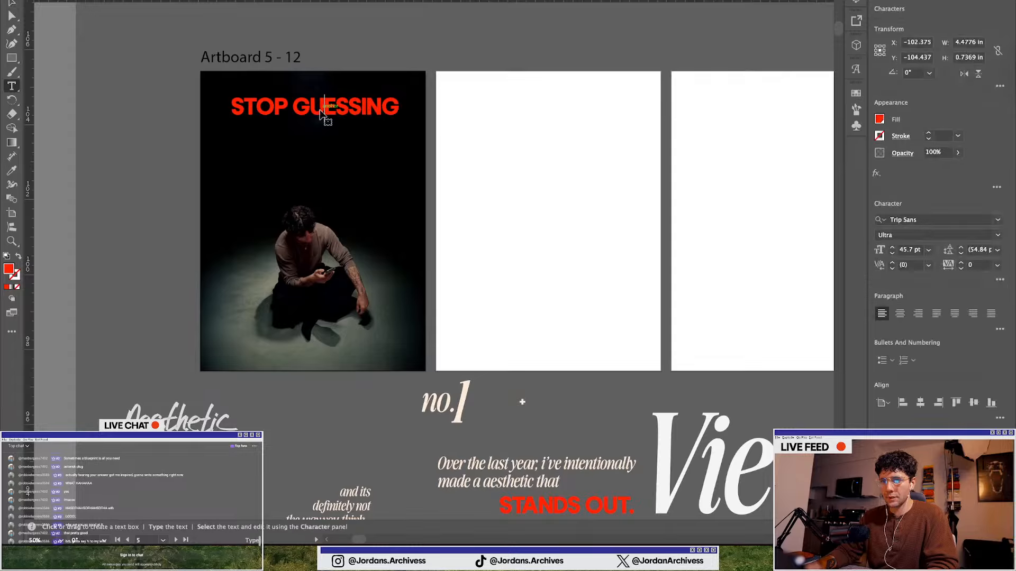
pyautogui.doubleClick(324, 113)
pyautogui.hotkey('ctrl', 'a')
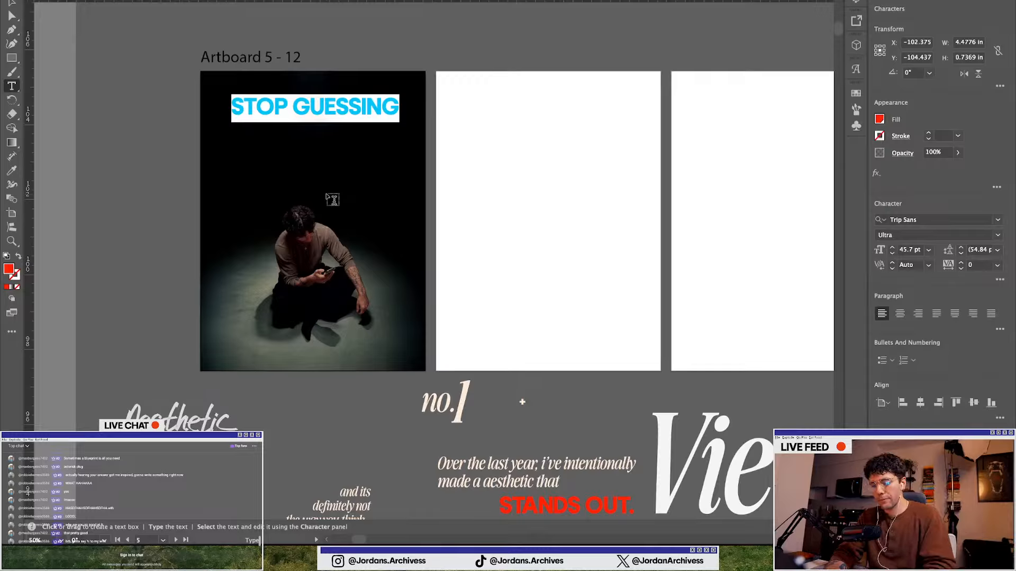
pyautogui.write('the')
pyautogui.press('BackSpace')
pyautogui.press('BackSpace')
pyautogui.press('BackSpace')
pyautogui.write('THE')
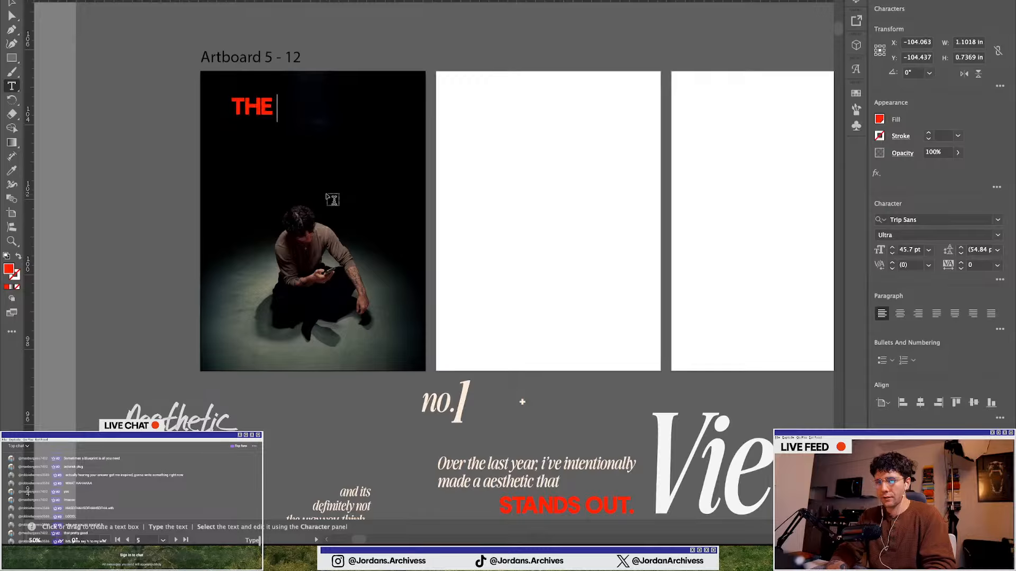
pyautogui.press('BackSpace')
pyautogui.press('BackSpace')
pyautogui.press('BackSpace')
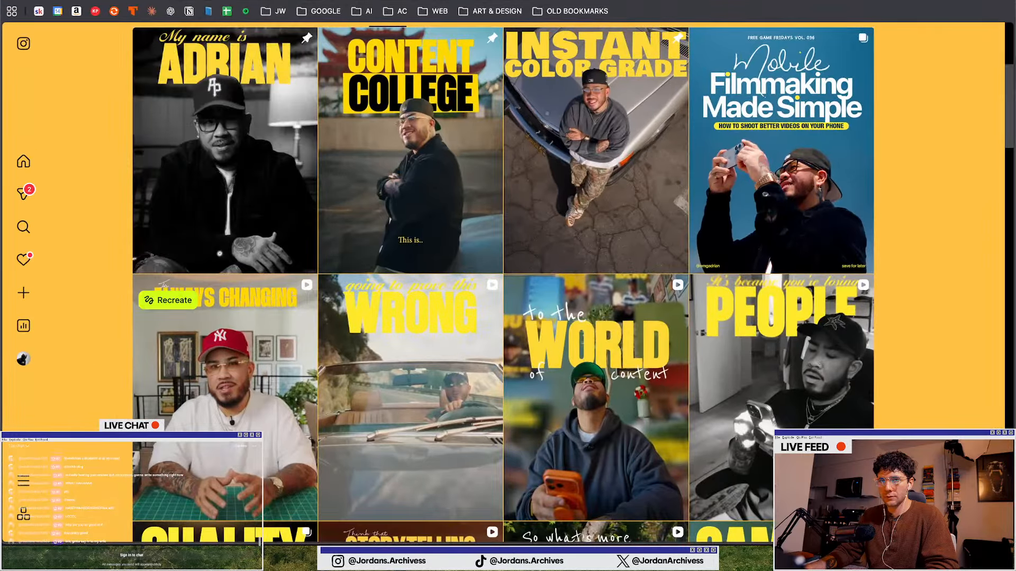
# Switch to the browser and open the Stan Deliverables 2 page in Notion to review its on-screen text
pyautogui.click(254, 1)
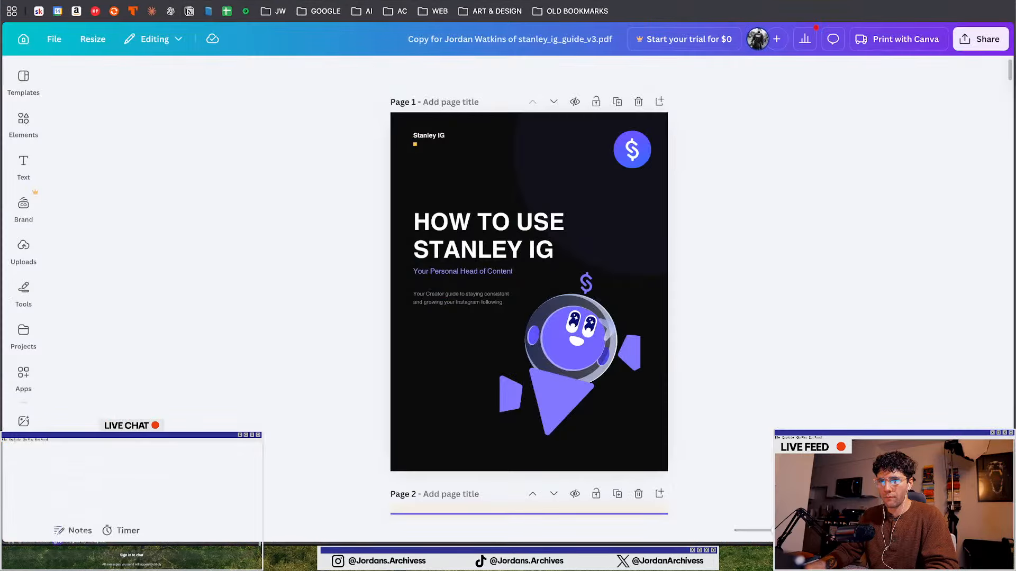
pyautogui.click(250, 2)
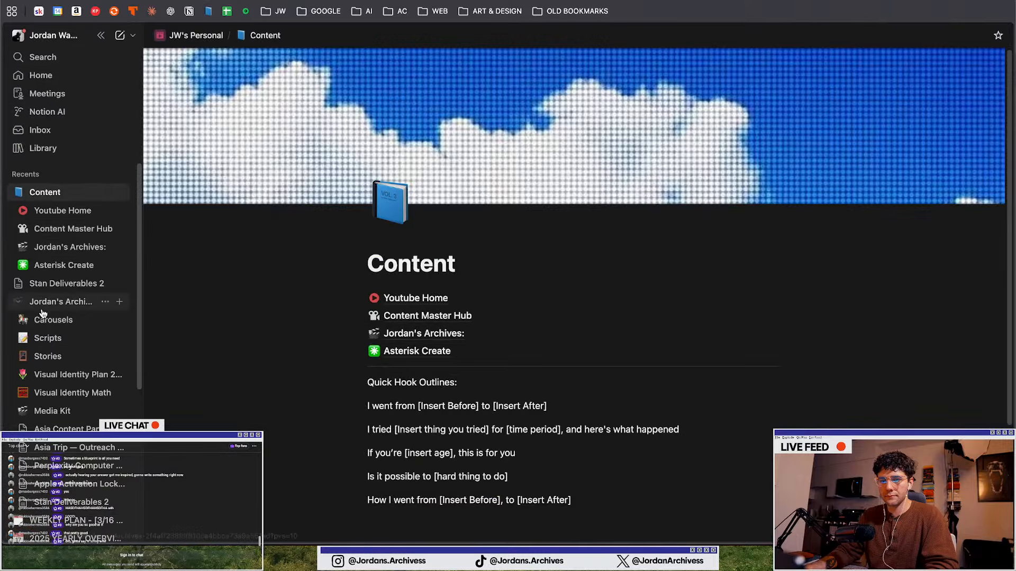
pyautogui.scroll(-8, 41, 315)
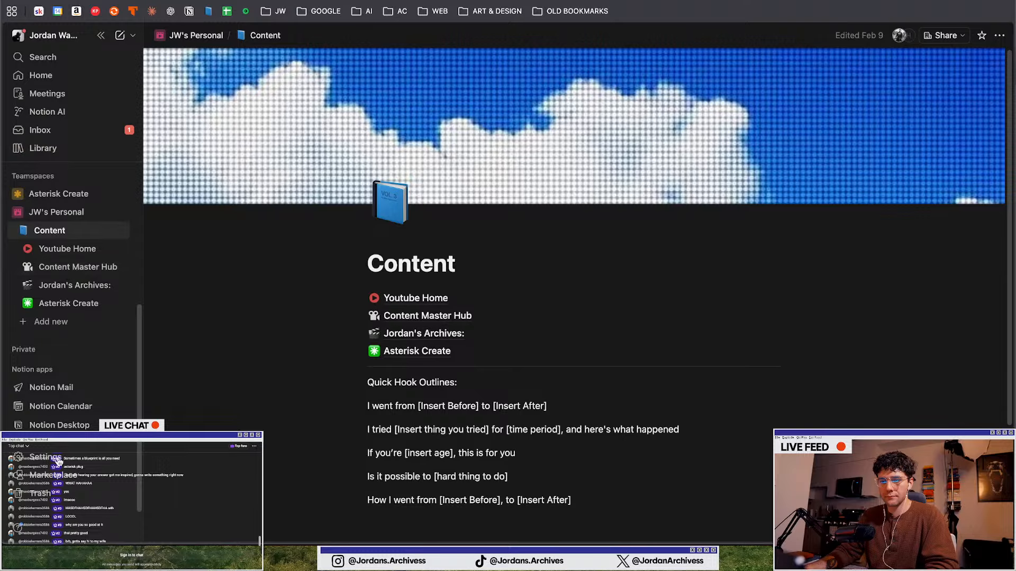
pyautogui.click(479, 316)
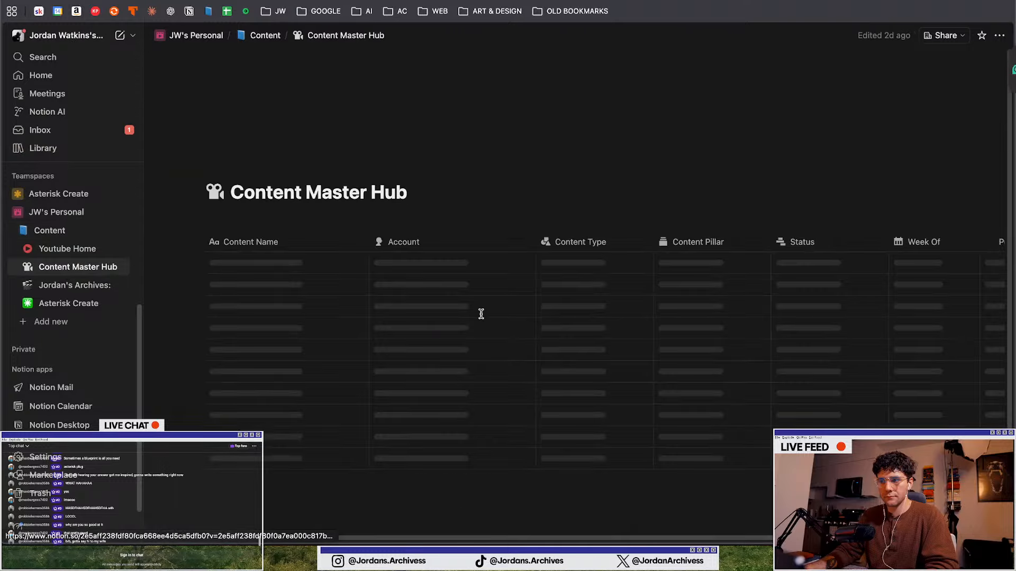
pyautogui.scroll(-3, 312, 274)
pyautogui.scroll(-2, 311, 274)
pyautogui.scroll(5, 311, 274)
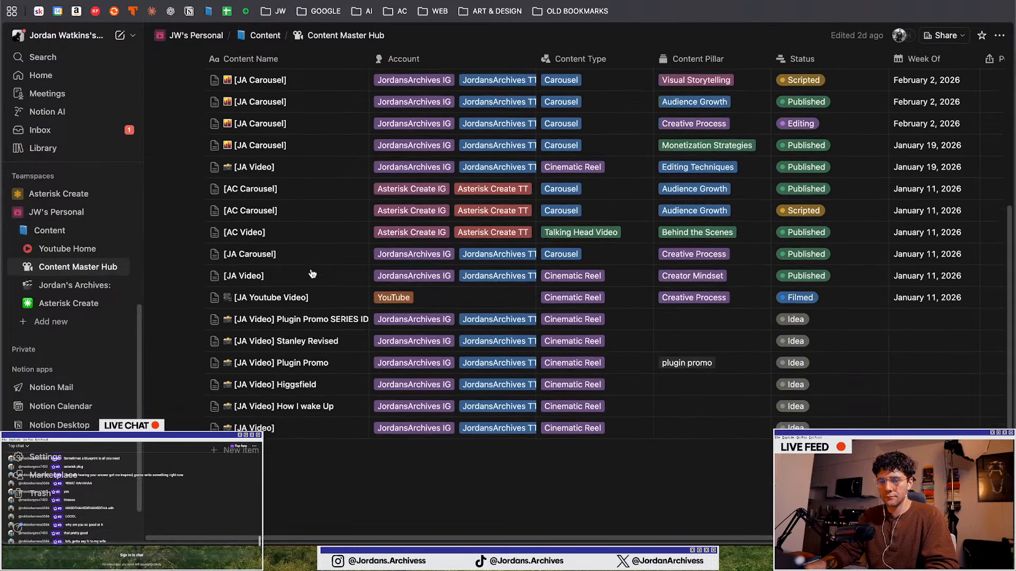
pyautogui.click(259, 37)
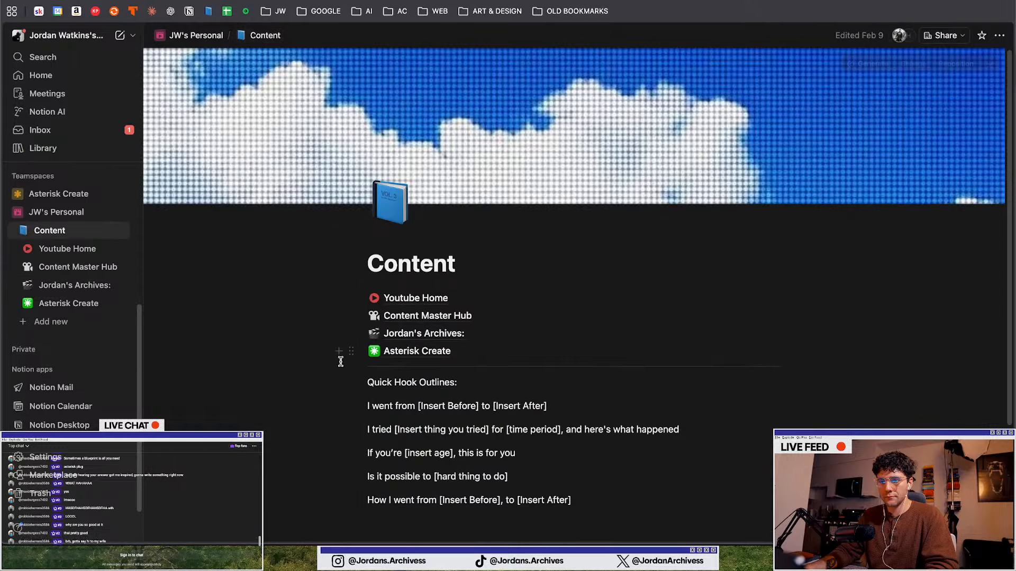
pyautogui.scroll(-2, 370, 366)
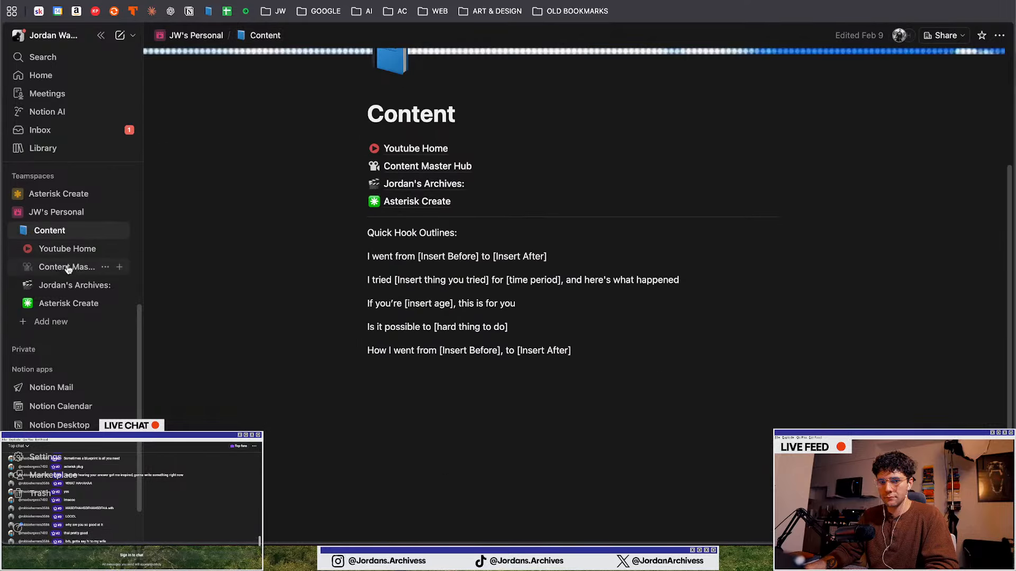
pyautogui.click(423, 183)
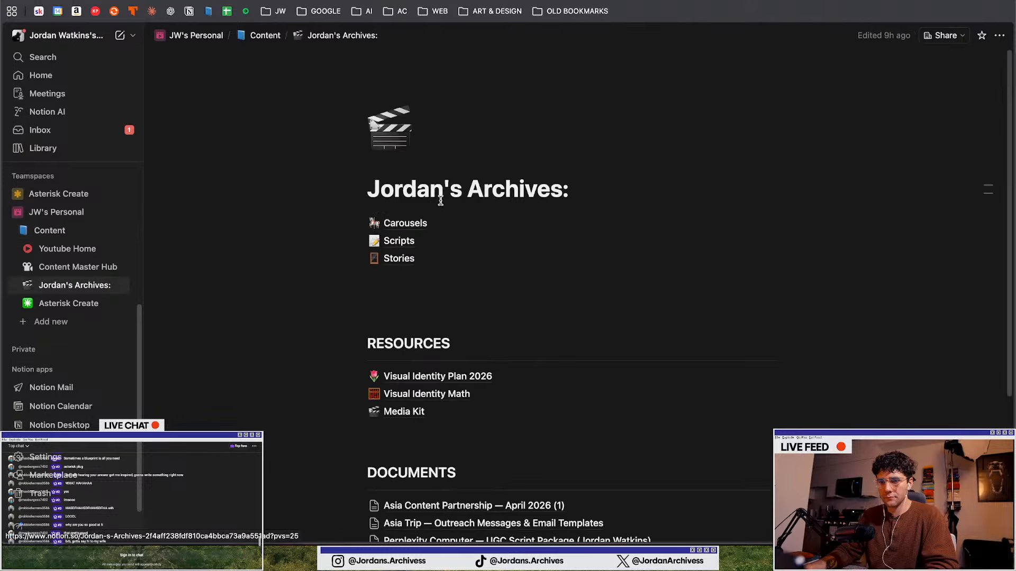
pyautogui.scroll(-4, 438, 220)
pyautogui.click(427, 374)
pyautogui.scroll(-7, 370, 175)
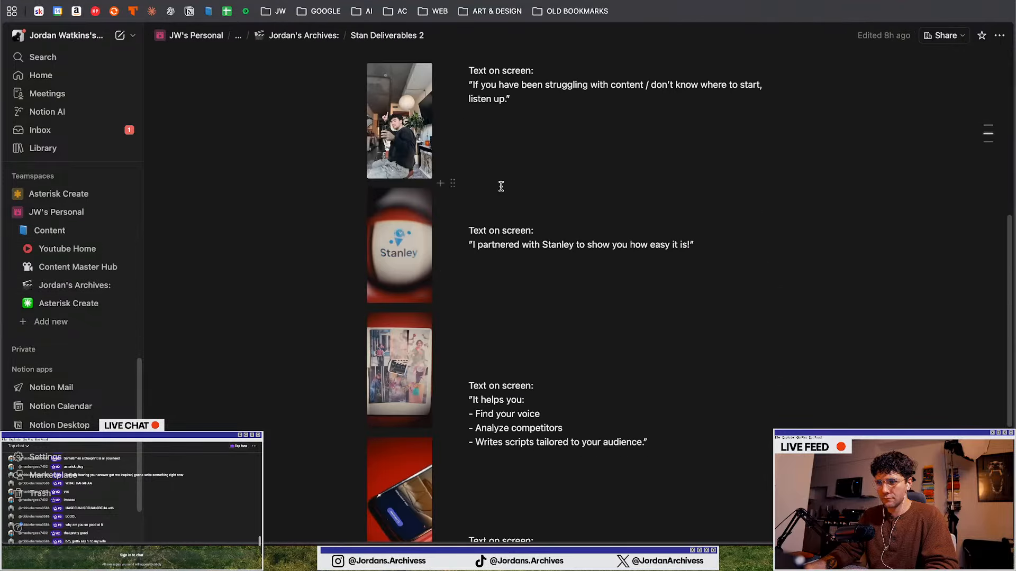
pyautogui.scroll(7, 564, 196)
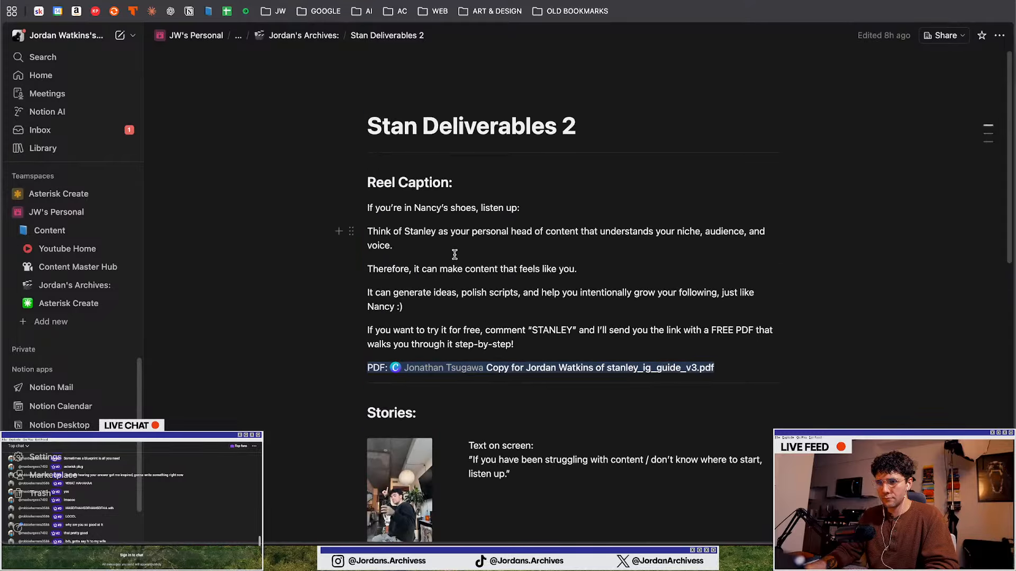
# Try writing a new two-line first-slide headline such as STOP GUESSING AND START, trimming it back to STOP
pyautogui.hotkey('ctrl', 'Up')
pyautogui.click(304, 167)
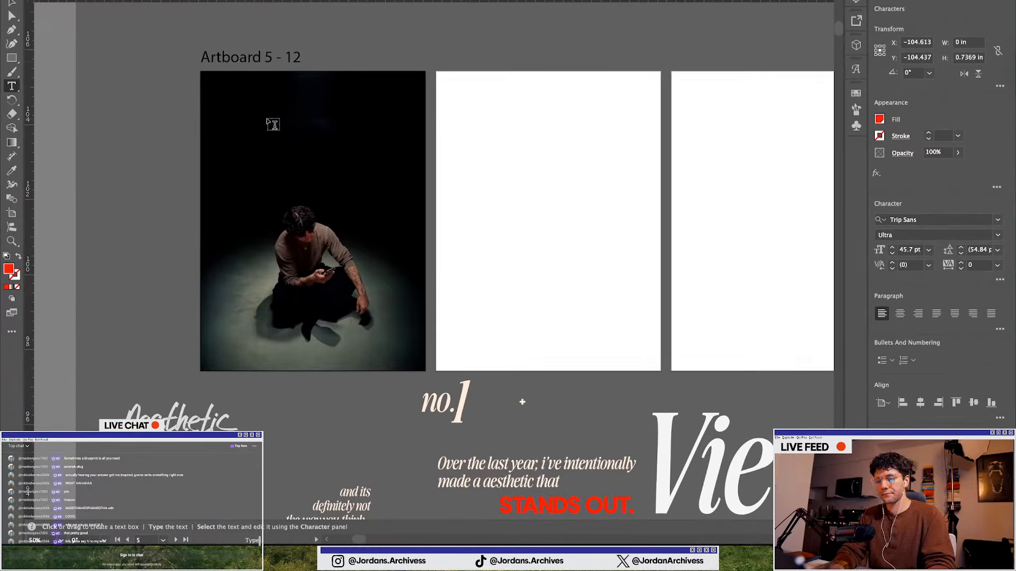
pyautogui.write("YOU'RE WAST")
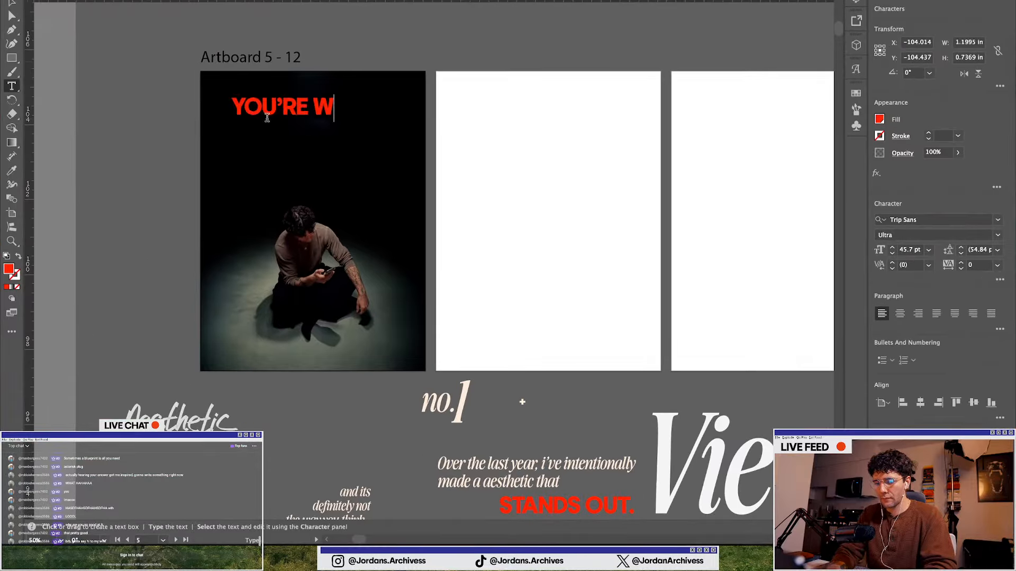
pyautogui.write('ING')
pyautogui.press('BackSpace')
pyautogui.press('BackSpace')
pyautogui.press('BackSpace')
pyautogui.press('BackSpace')
pyautogui.press('BackSpace')
pyautogui.press('BackSpace')
pyautogui.press('BackSpace')
pyautogui.press('BackSpace')
pyautogui.press('BackSpace')
pyautogui.press('BackSpace')
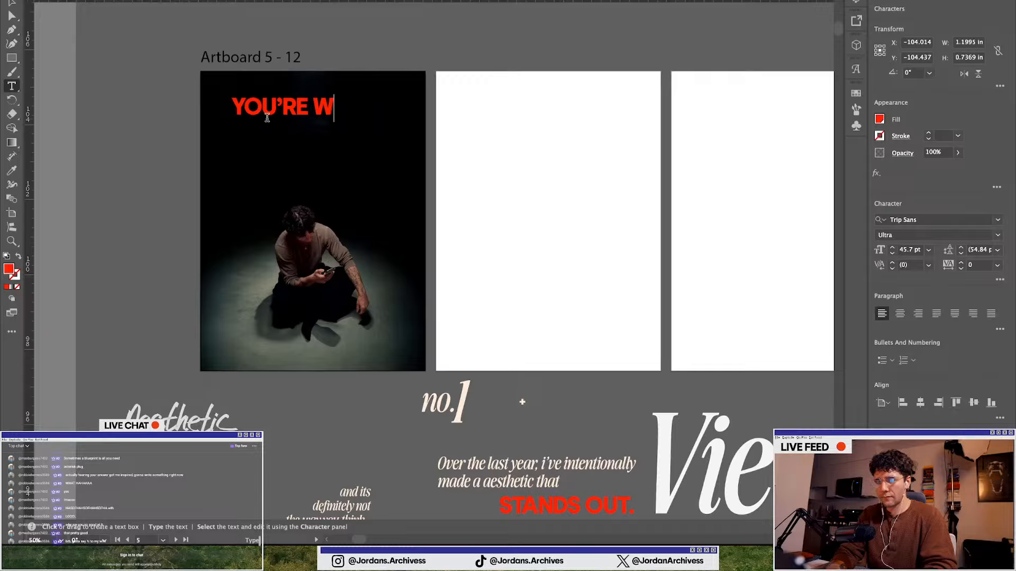
pyautogui.press('BackSpace')
pyautogui.press('BackSpace')
pyautogui.press('BackSpace')
pyautogui.press('BackSpace')
pyautogui.write('STOP W')
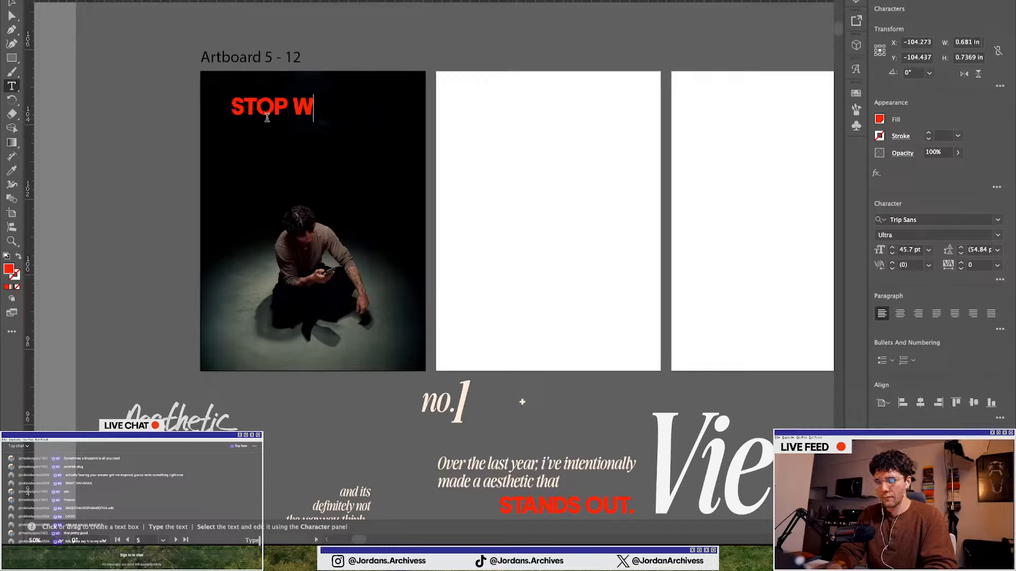
pyautogui.press('BackSpace')
pyautogui.write('GUESSING')
pyautogui.press('Return')
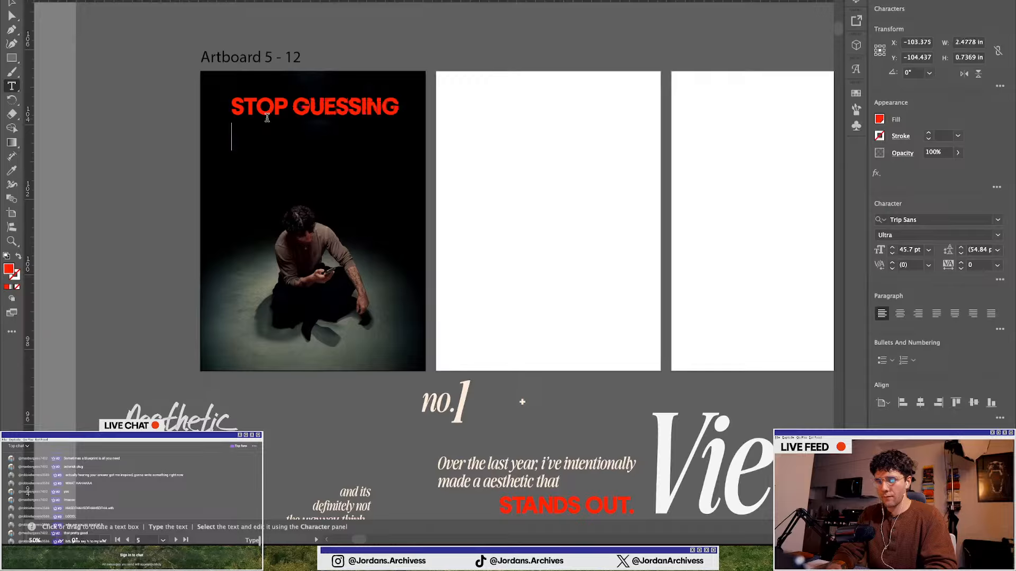
pyautogui.write('AND START')
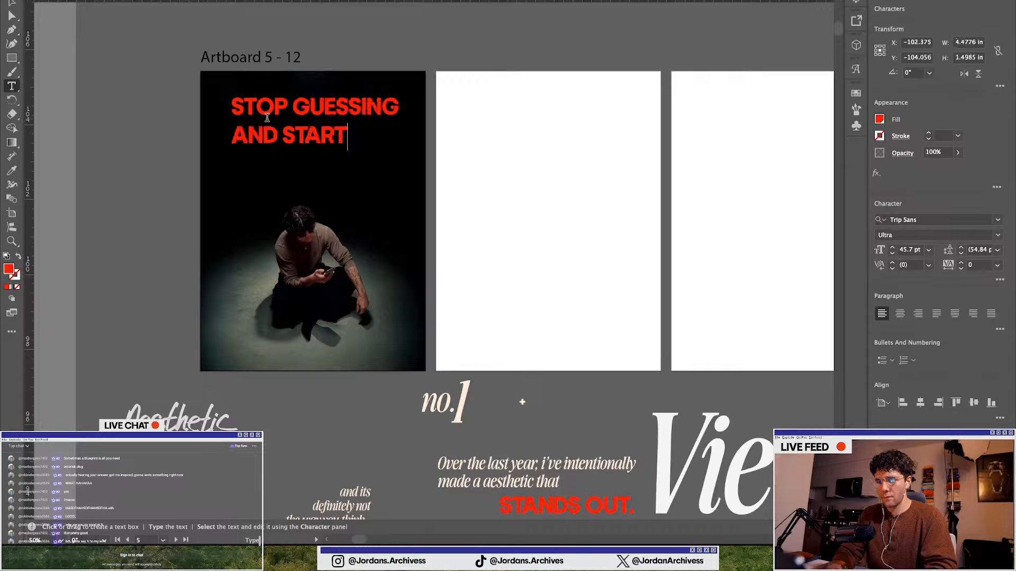
pyautogui.press('BackSpace')
pyautogui.press('BackSpace')
pyautogui.press('BackSpace')
pyautogui.press('BackSpace')
pyautogui.press('BackSpace')
pyautogui.press('BackSpace')
pyautogui.press('BackSpace')
pyautogui.press('BackSpace')
pyautogui.press('BackSpace')
pyautogui.press('BackSpace')
pyautogui.press('BackSpace')
pyautogui.press('BackSpace')
pyautogui.press('BackSpace')
pyautogui.press('BackSpace')
pyautogui.press('BackSpace')
pyautogui.press('BackSpace')
pyautogui.press('BackSpace')
pyautogui.press('BackSpace')
pyautogui.press('BackSpace')
pyautogui.press('BackSpace')
pyautogui.press('BackSpace')
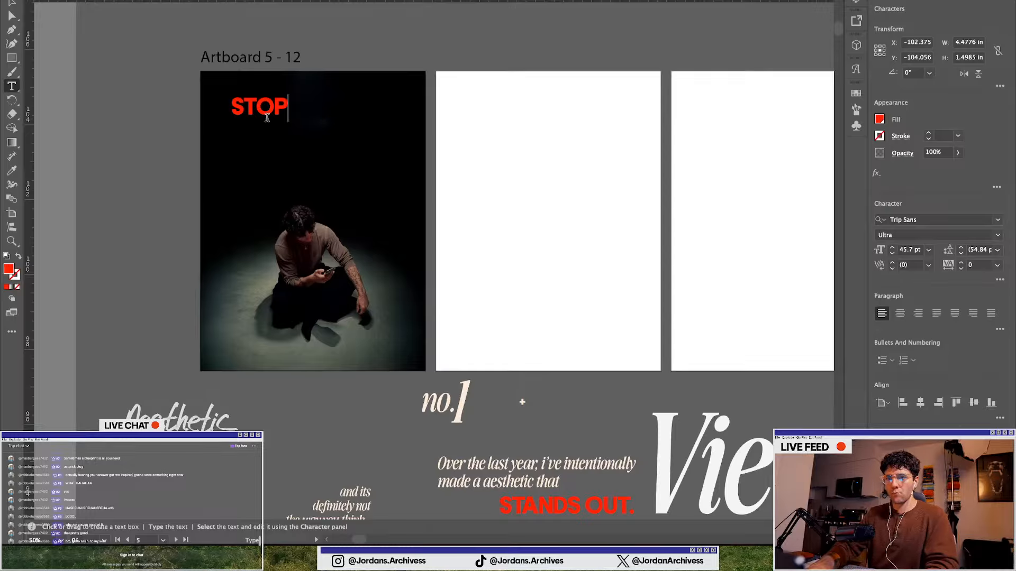
# Switch to the browser and open the Carousels database in Jordan's Archives in Notion
pyautogui.hotkey('ctrl', 'Up')
pyautogui.click(267, 116)
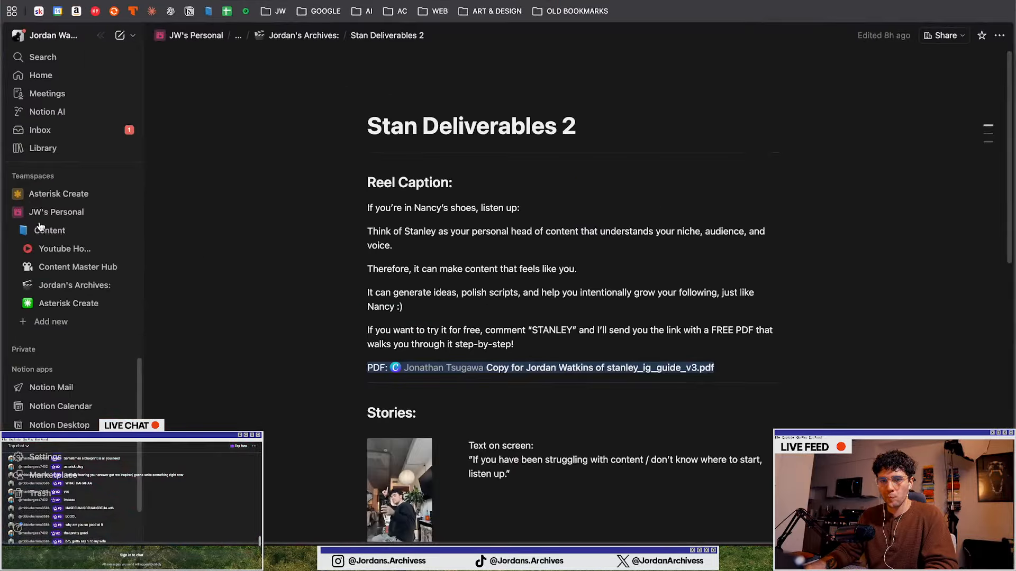
pyautogui.click(297, 35)
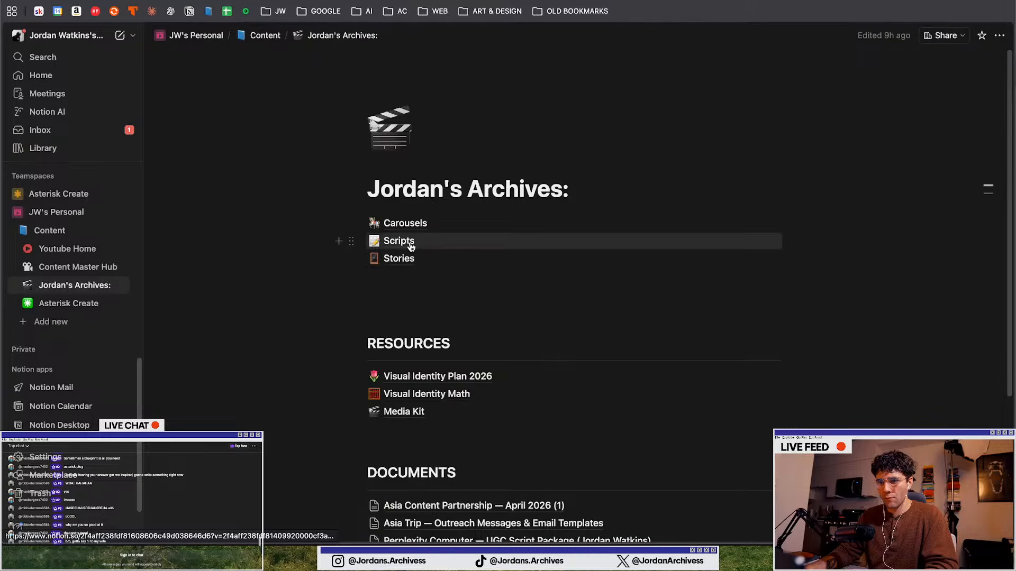
pyautogui.click(417, 225)
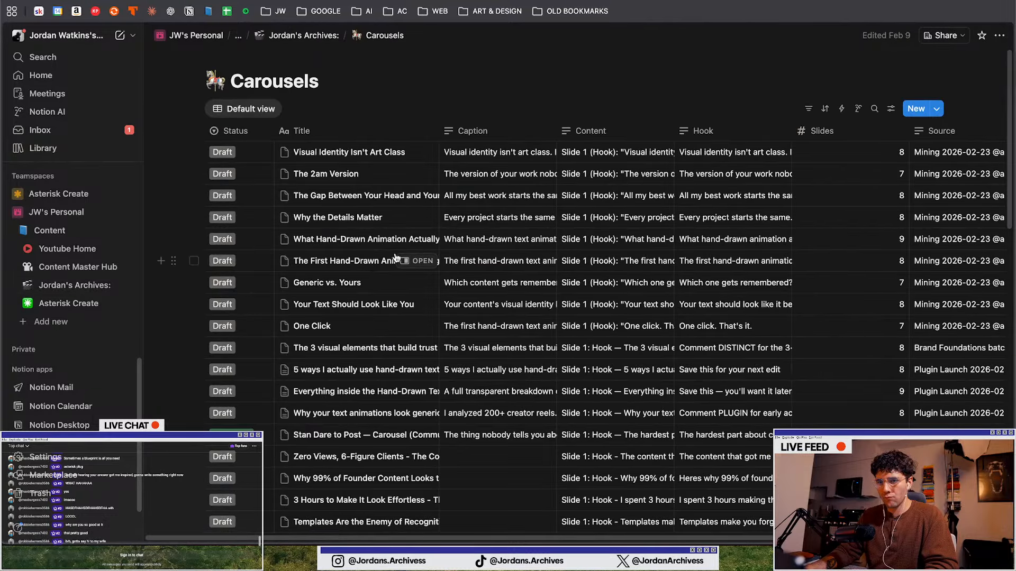
pyautogui.scroll(-2, 394, 257)
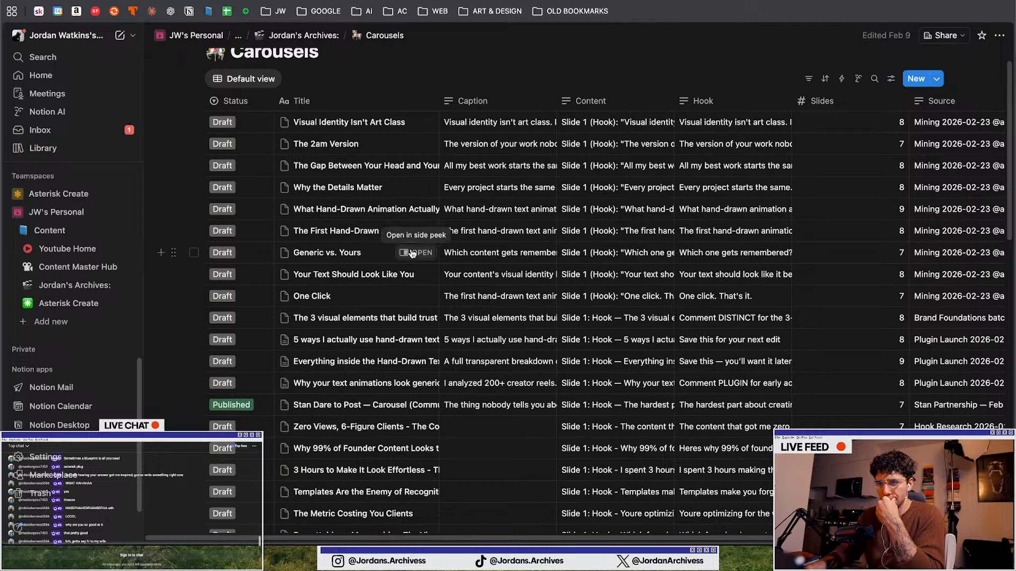
# Expand and read the Content cells of several carousel drafts to compare slide-by-slide copy
pyautogui.click(615, 122)
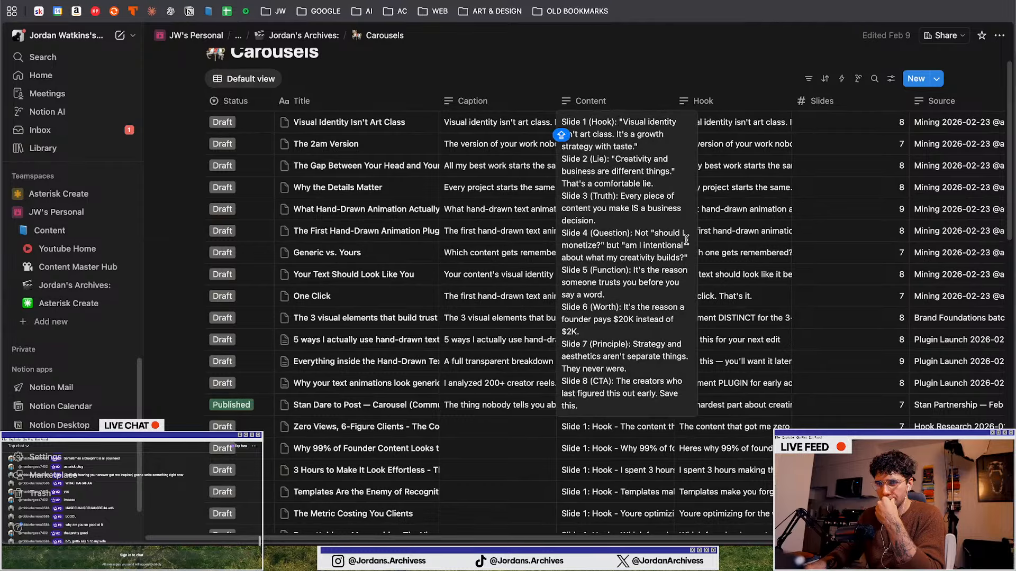
pyautogui.press('Escape')
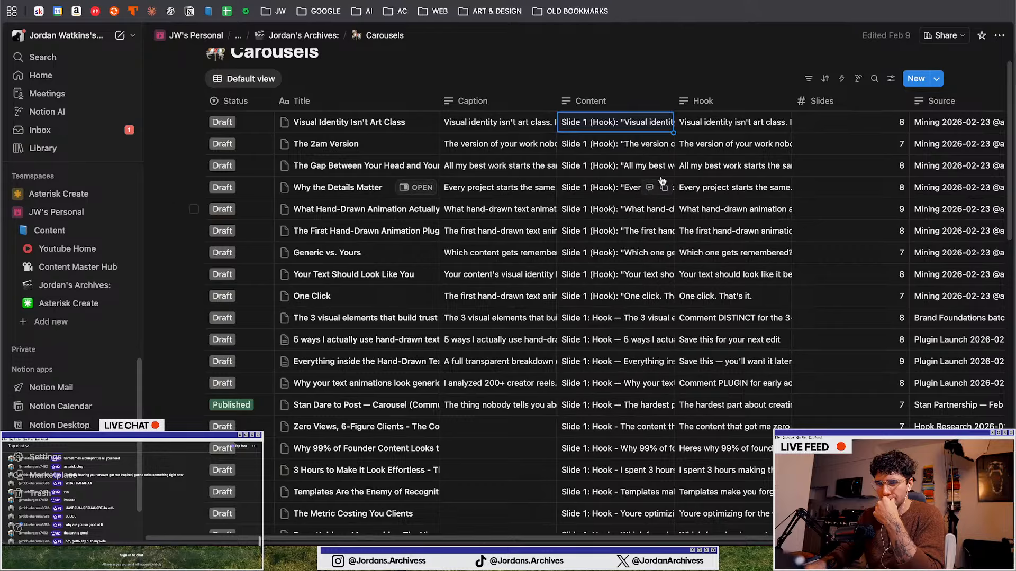
pyautogui.click(624, 148)
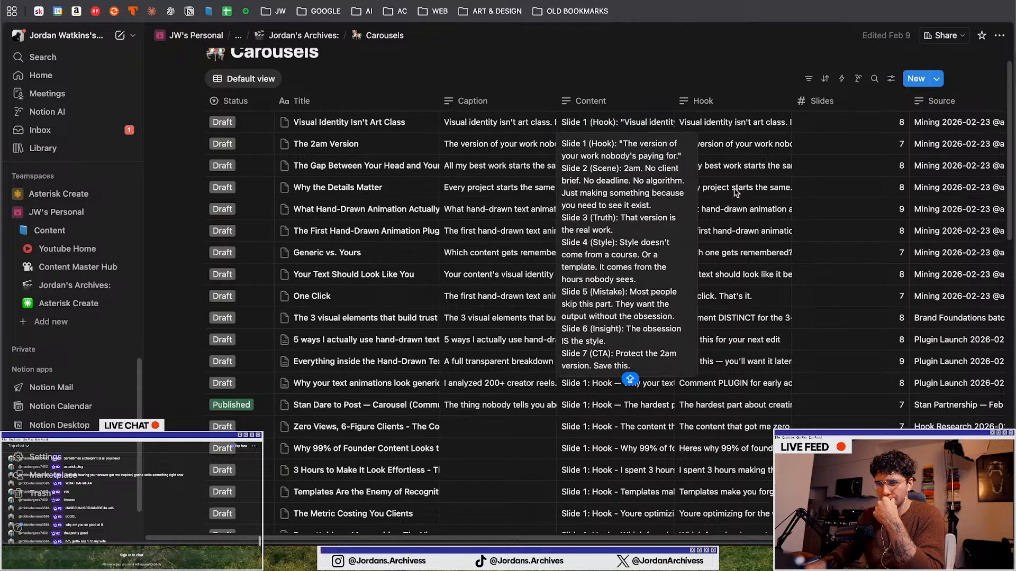
pyautogui.press('Escape')
pyautogui.press('Down')
pyautogui.press('Return')
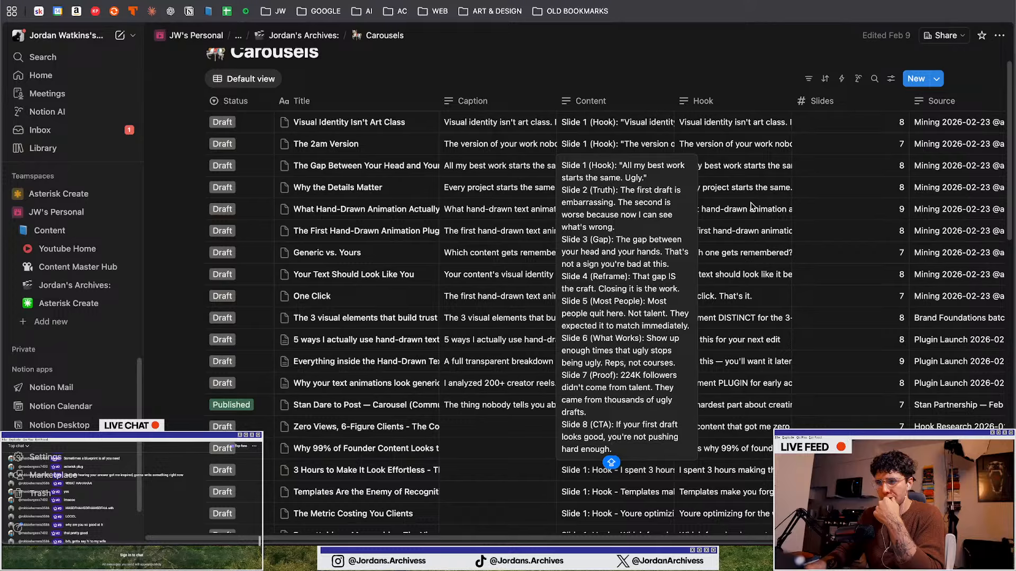
pyautogui.press('Escape')
pyautogui.press('Down')
pyautogui.press('Return')
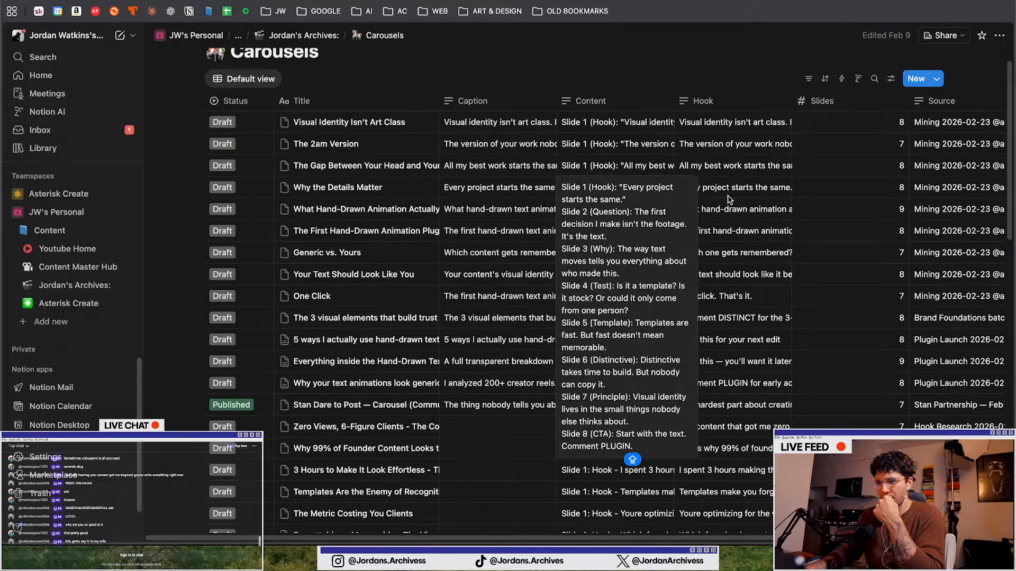
pyautogui.press('Escape')
pyautogui.press('Down')
pyautogui.press('Return')
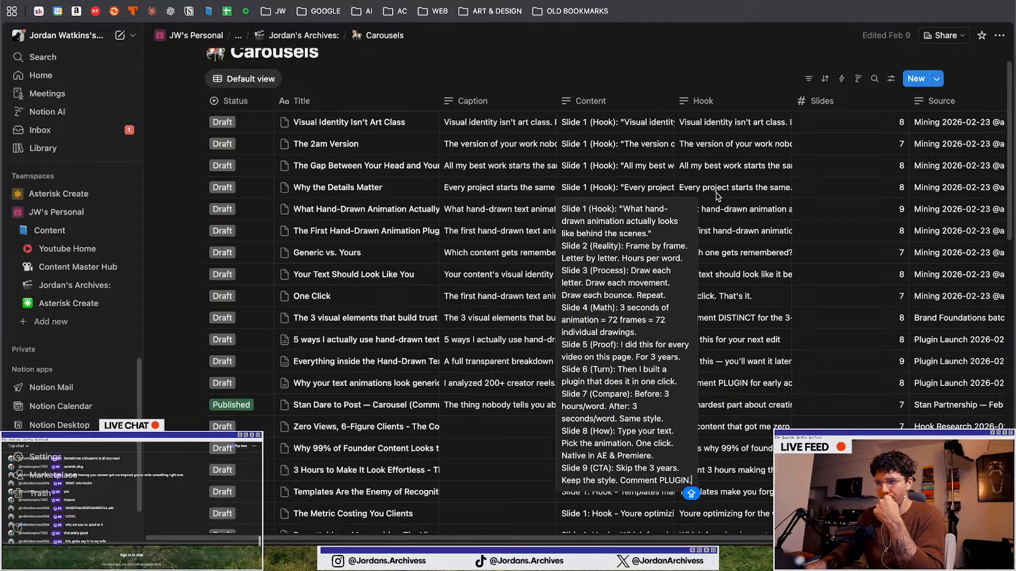
pyautogui.press('Escape')
pyautogui.press('Down')
pyautogui.press('Return')
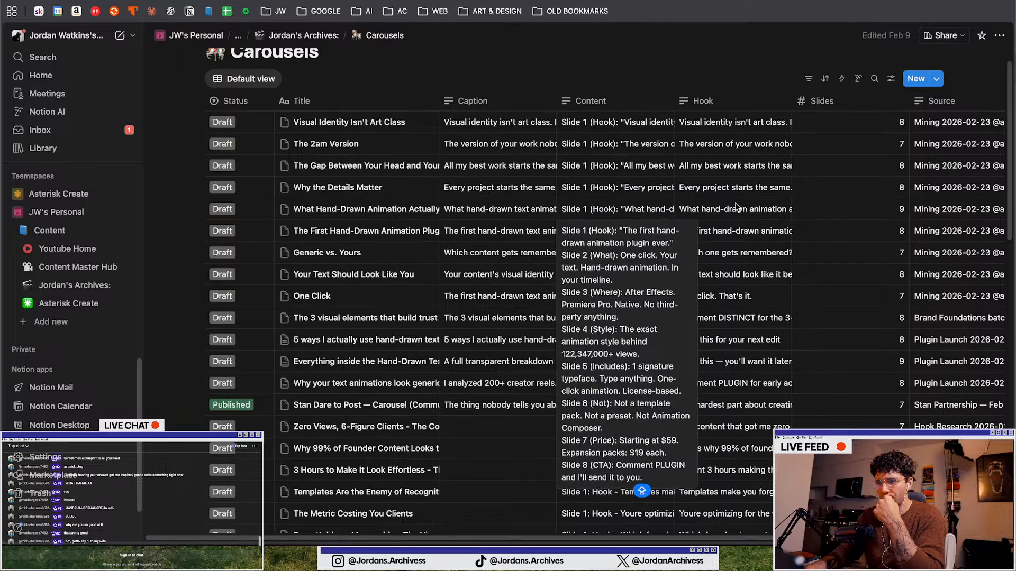
pyautogui.press('Escape')
pyautogui.scroll(-3, 661, 211)
pyautogui.click(596, 209)
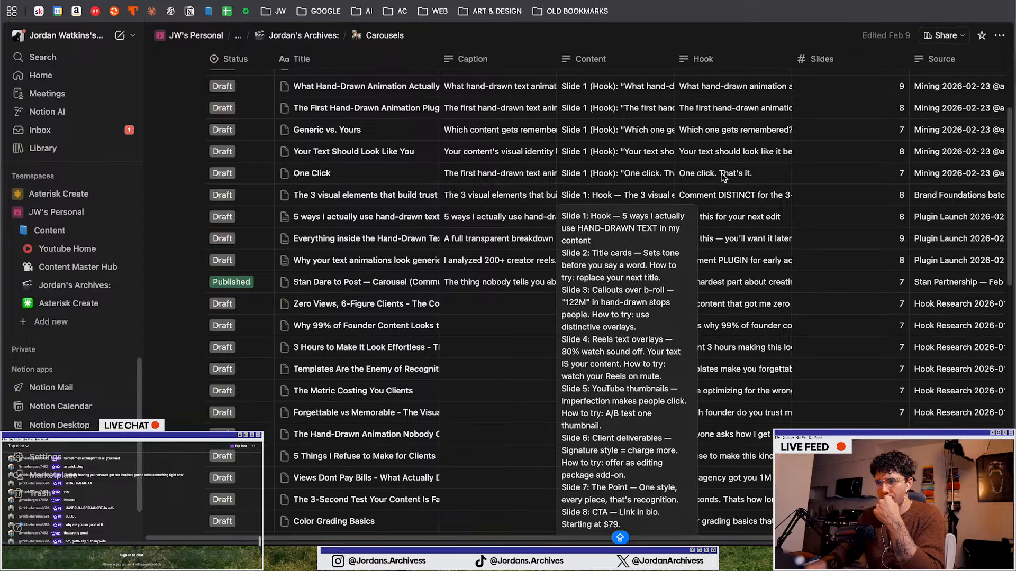
pyautogui.press('Escape')
pyautogui.press('Down')
pyautogui.press('Return')
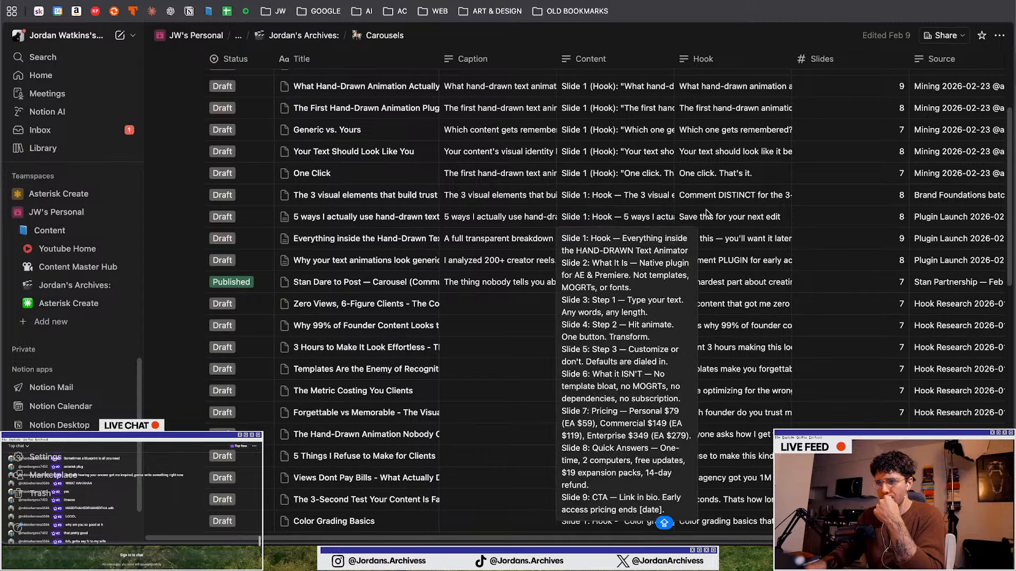
pyautogui.press('Escape')
pyautogui.scroll(-1, 688, 223)
pyautogui.click(597, 275)
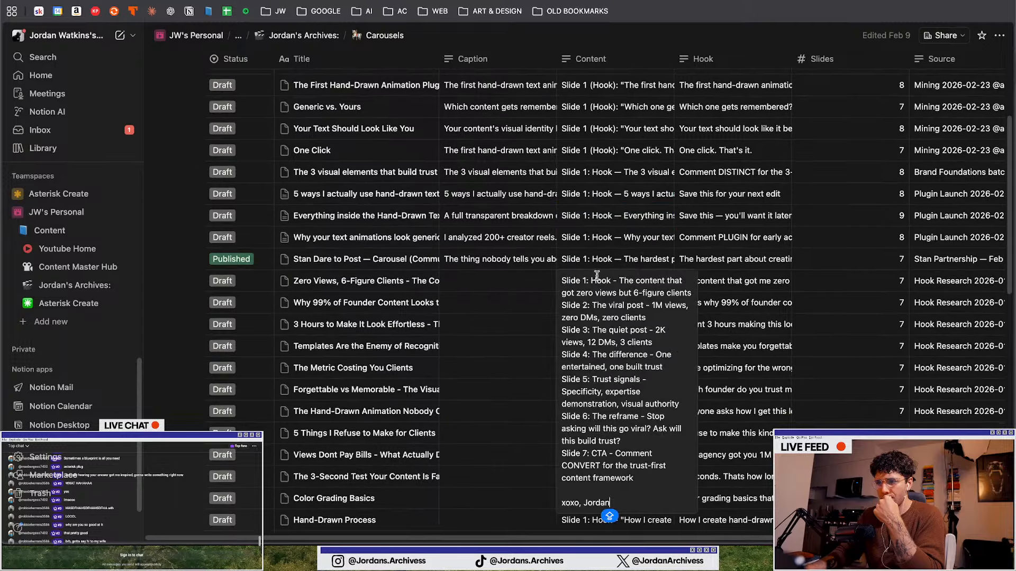
pyautogui.click(703, 237)
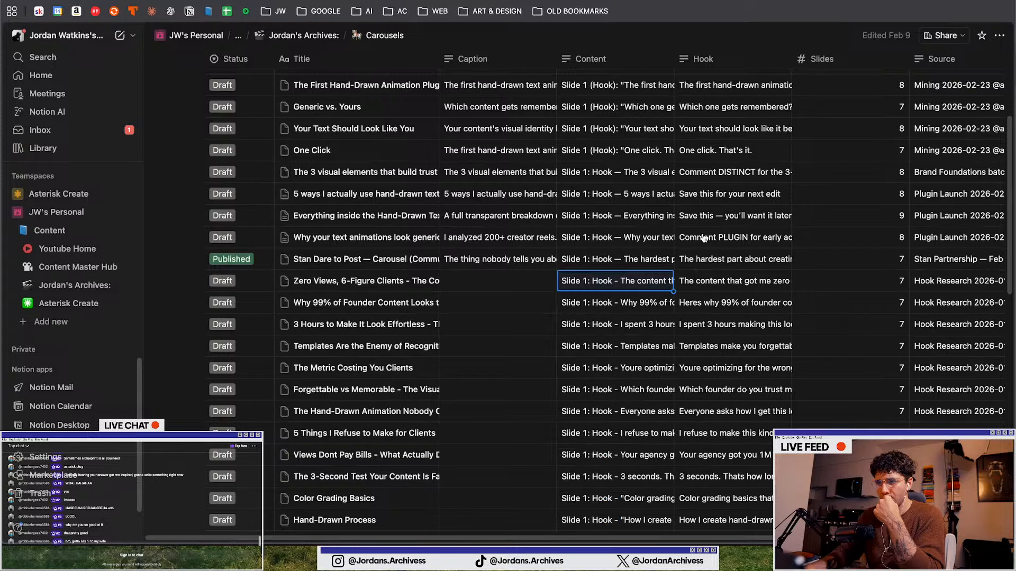
# Open the Instagram profile and scroll through the post grid to review past carousel covers
pyautogui.click(371, 1)
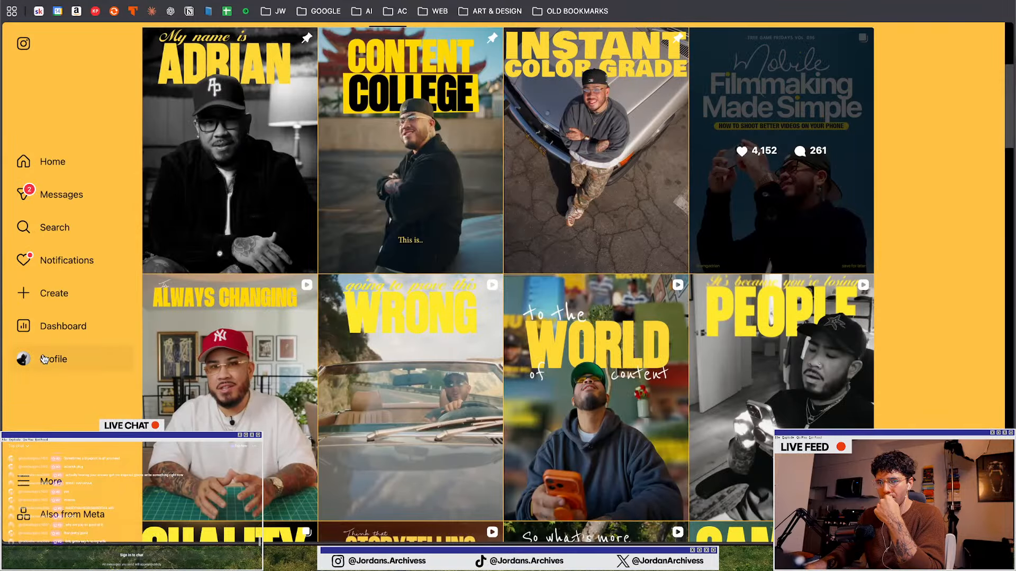
pyautogui.click(23, 359)
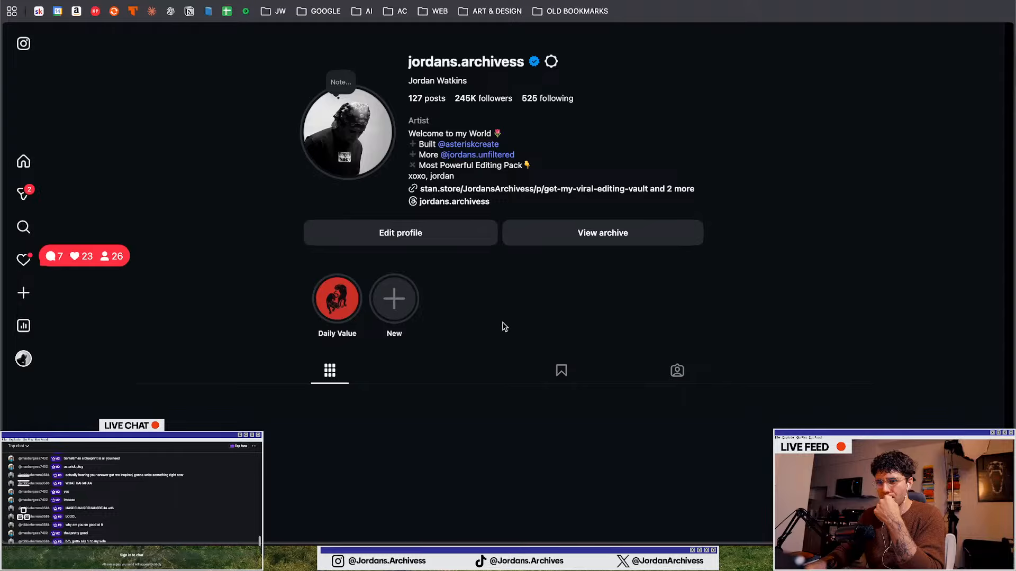
pyautogui.scroll(-7, 504, 327)
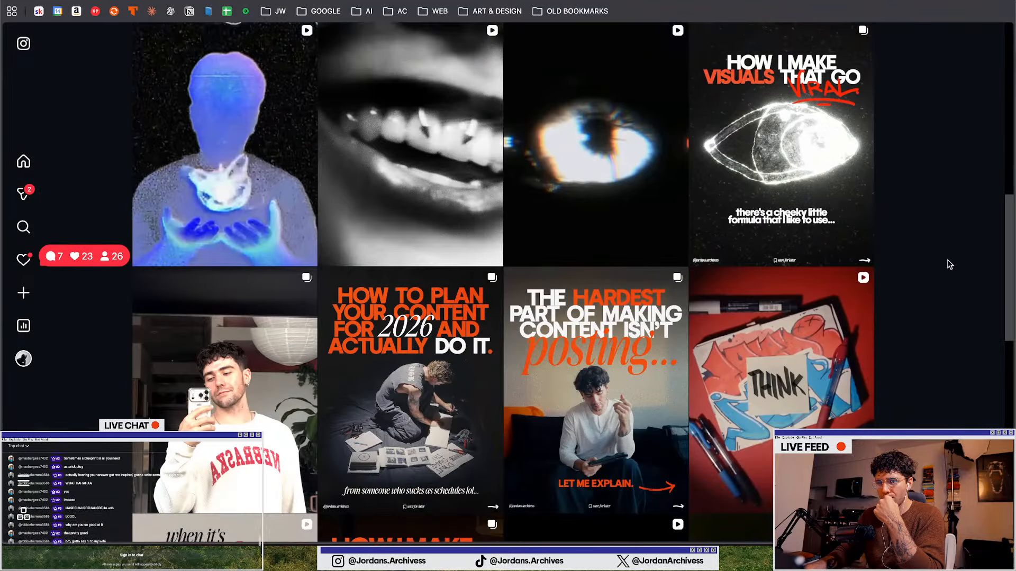
pyautogui.scroll(-1, 950, 264)
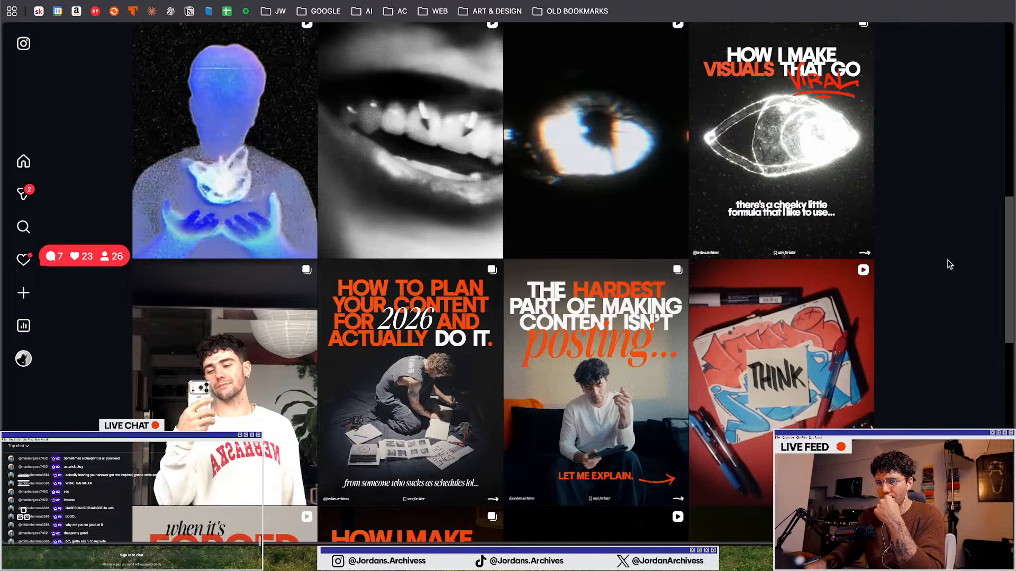
pyautogui.scroll(-6, 950, 264)
pyautogui.scroll(4, 949, 264)
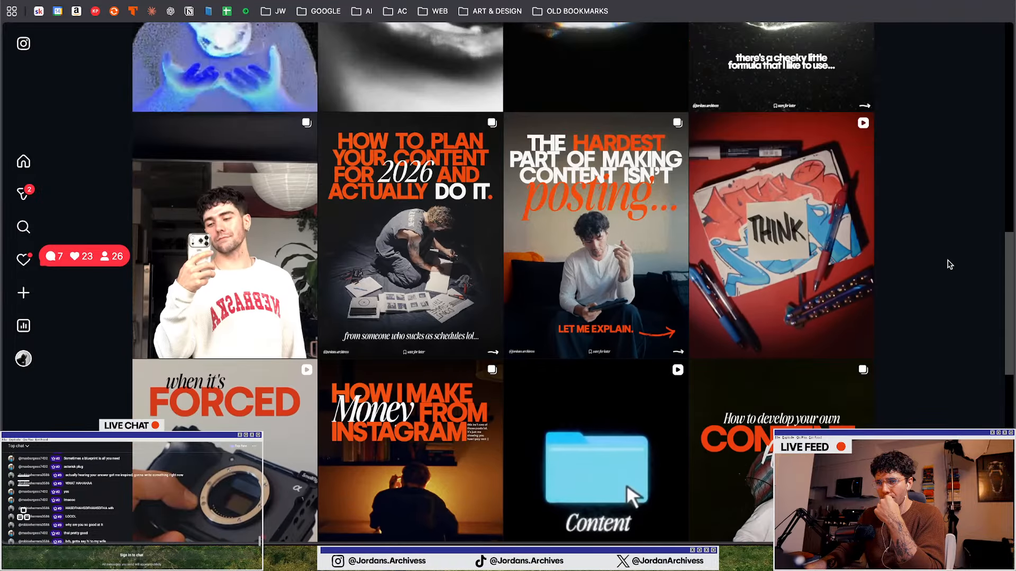
pyautogui.scroll(3, 950, 264)
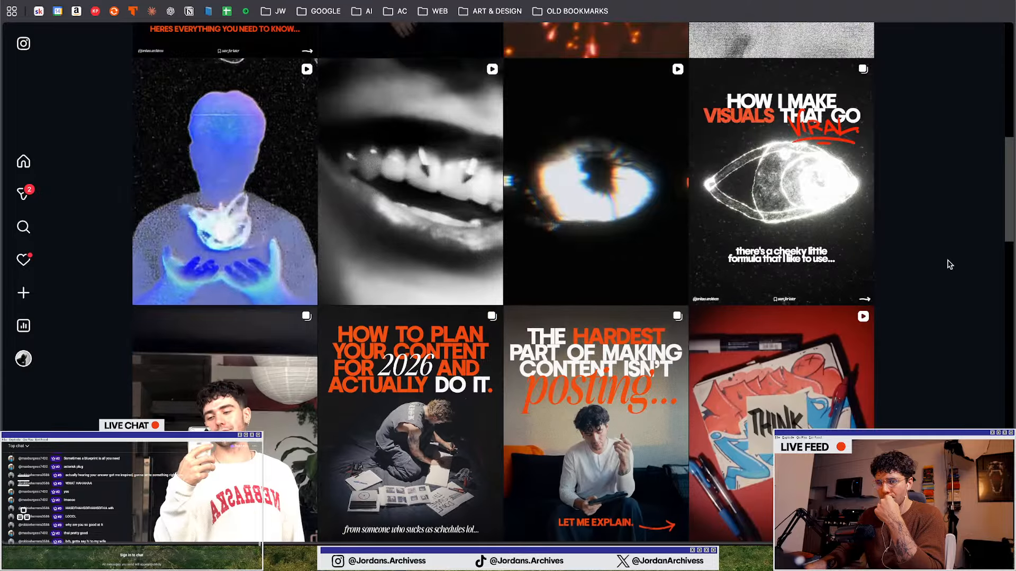
pyautogui.scroll(3, 950, 264)
pyautogui.scroll(7, 950, 265)
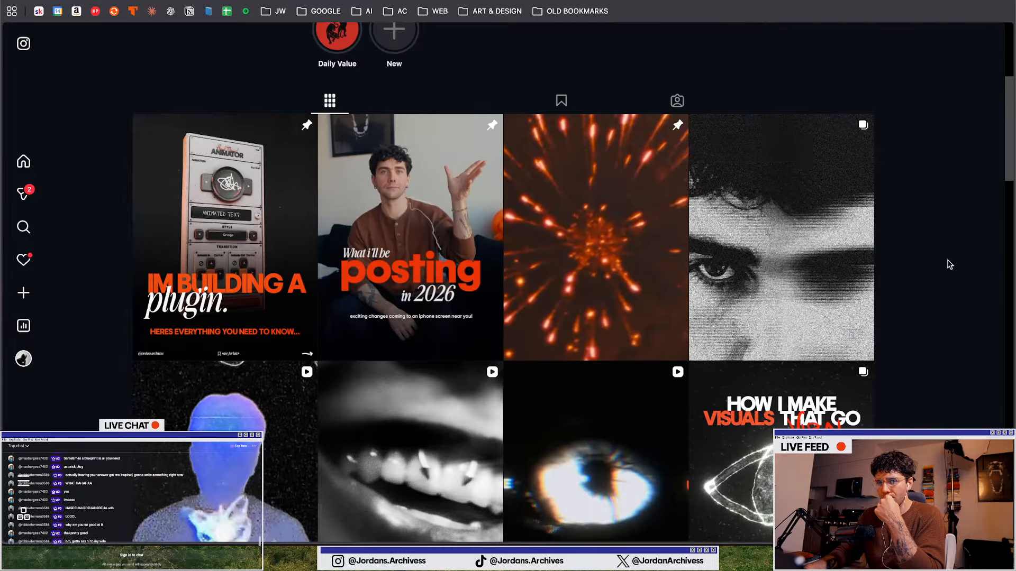
pyautogui.scroll(-6, 950, 265)
# Return to Illustrator and clear the first-slide headline text
pyautogui.hotkey('ctrl', 'Up')
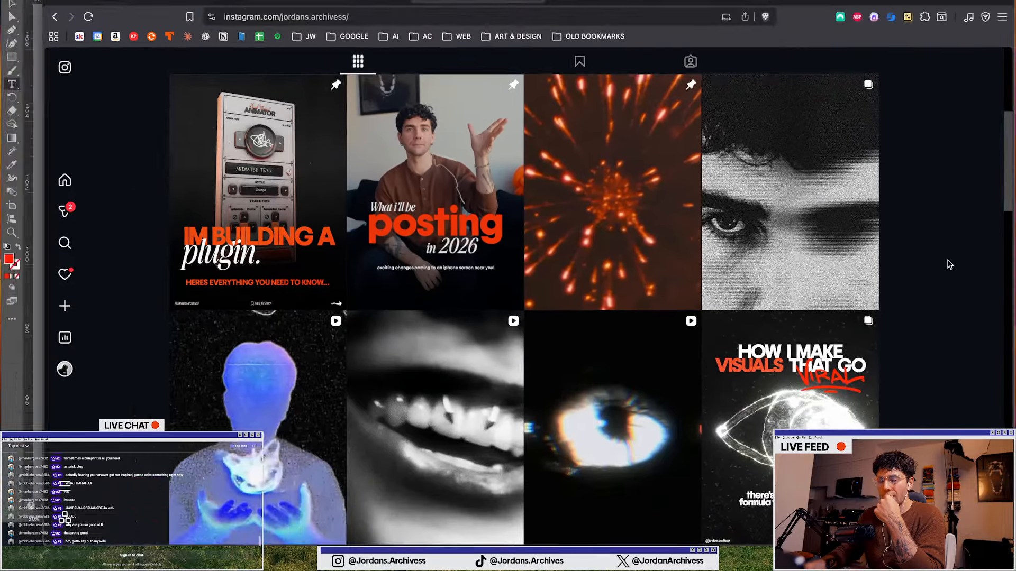
pyautogui.click(119, 163)
pyautogui.press('BackSpace')
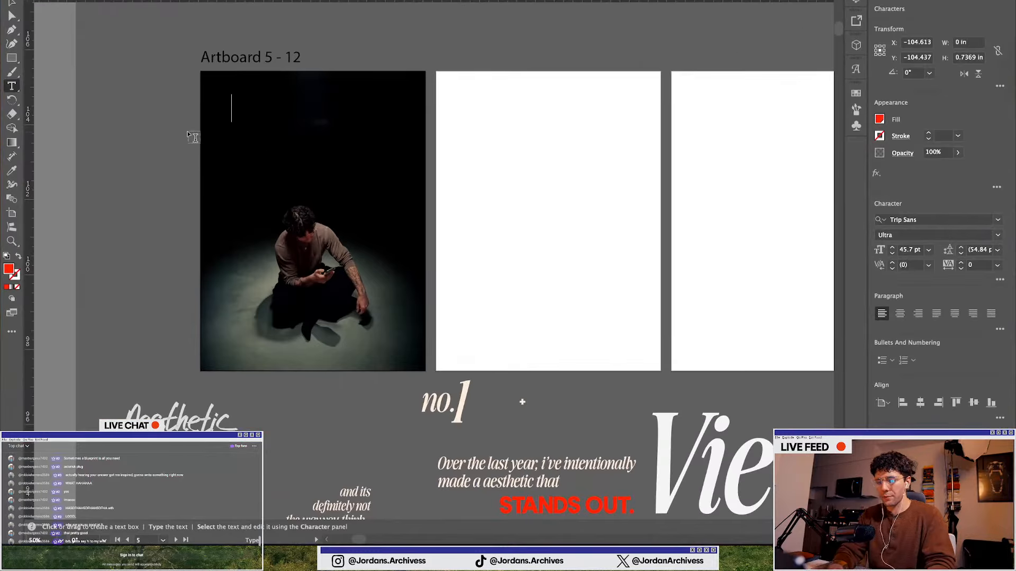
pyautogui.write('HOW TO MAKE')
pyautogui.press('Return')
pyautogui.write('CO')
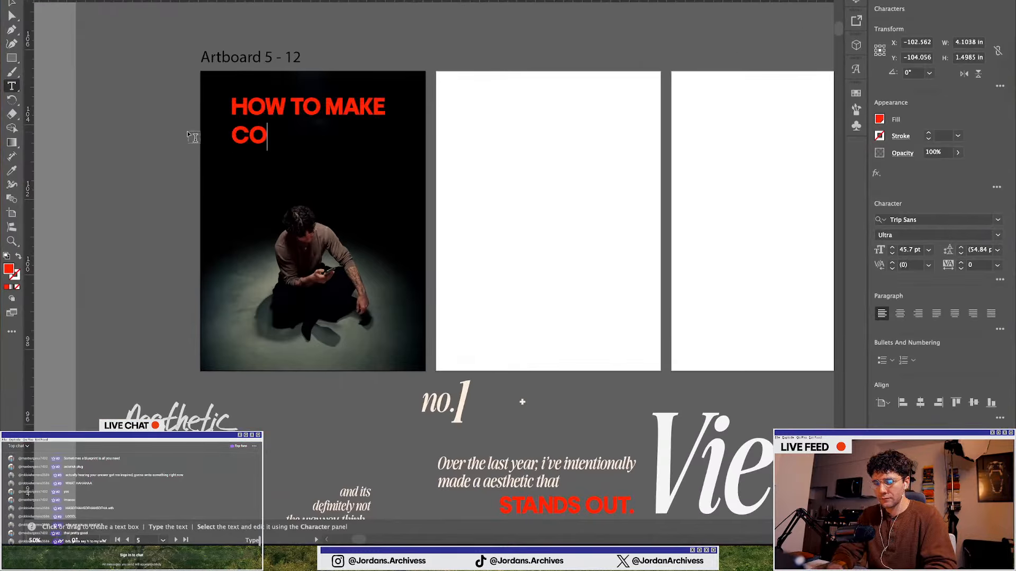
pyautogui.write('NTENT THAT ACTUALLY')
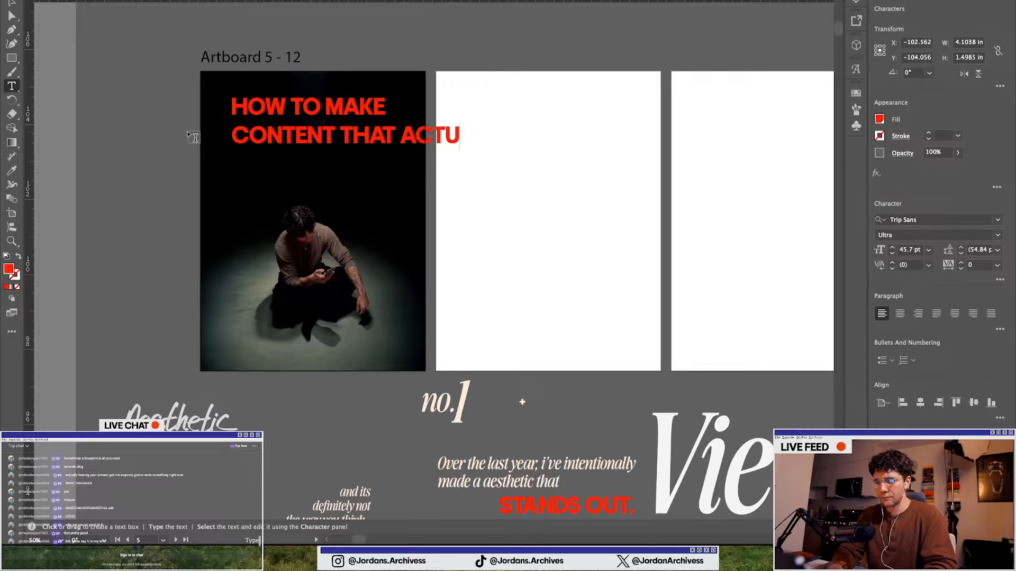
pyautogui.press('BackSpace')
pyautogui.press('BackSpace')
pyautogui.press('BackSpace')
pyautogui.press('BackSpace')
pyautogui.press('BackSpace')
pyautogui.press('BackSpace')
pyautogui.press('BackSpace')
pyautogui.press('BackSpace')
pyautogui.press('BackSpace')
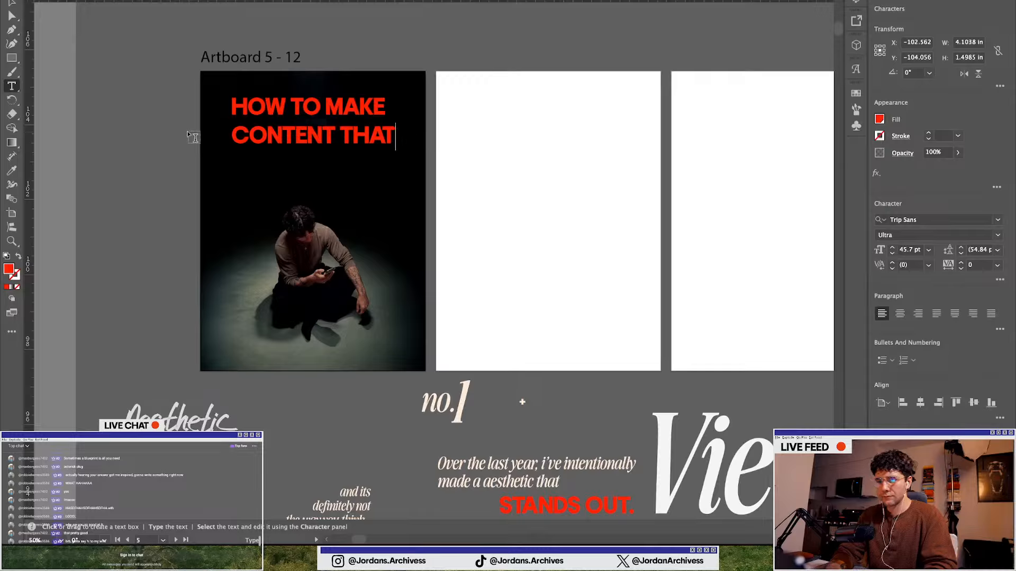
pyautogui.press('Return')
pyautogui.write('ACTUAL')
pyautogui.press('BackSpace')
pyautogui.press('BackSpace')
pyautogui.press('BackSpace')
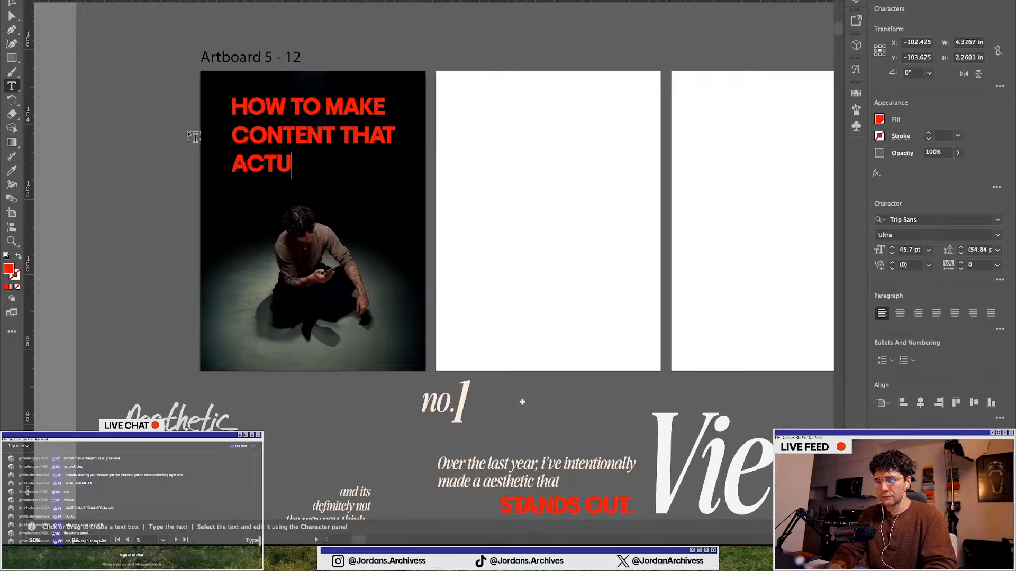
pyautogui.write('TUALLY WORS')
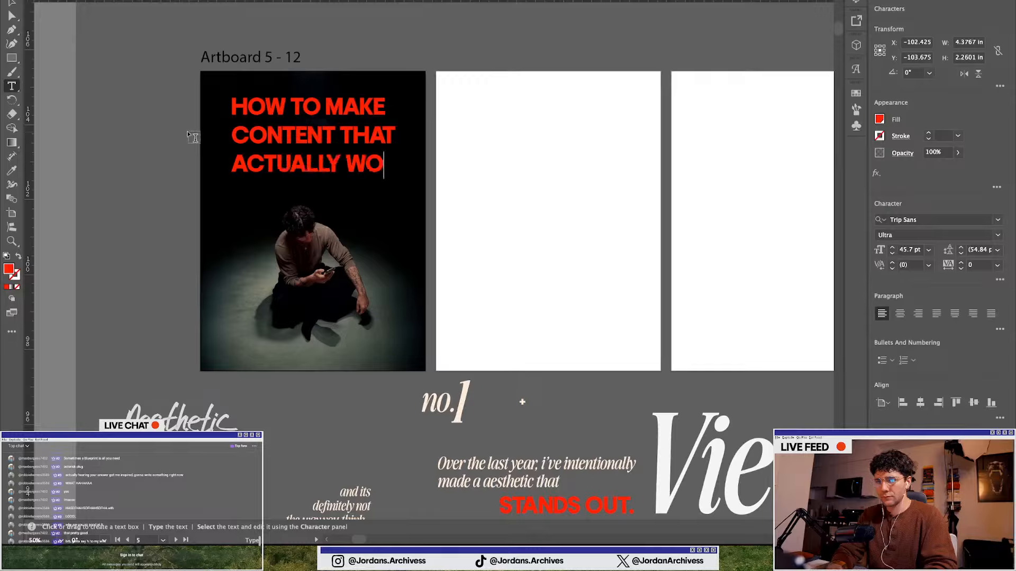
pyautogui.press('BackSpace')
pyautogui.write('KS')
pyautogui.press('BackSpace')
pyautogui.press('BackSpace')
pyautogui.press('BackSpace')
pyautogui.press('BackSpace')
pyautogui.press('BackSpace')
pyautogui.press('BackSpace')
pyautogui.press('BackSpace')
pyautogui.press('BackSpace')
pyautogui.press('BackSpace')
pyautogui.press('BackSpace')
pyautogui.press('BackSpace')
pyautogui.press('BackSpace')
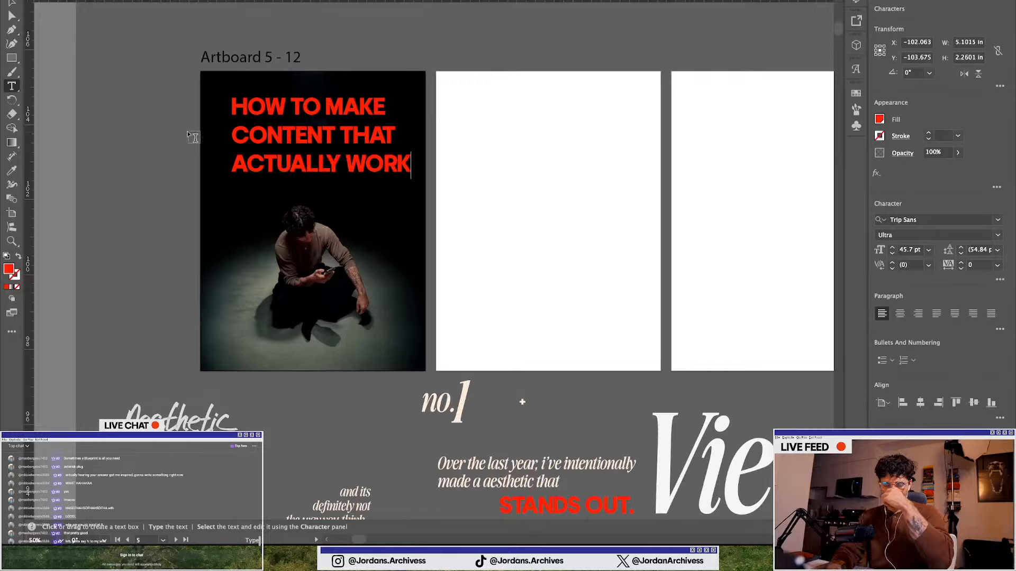
pyautogui.press('BackSpace')
pyautogui.press('BackSpace')
pyautogui.press('BackSpace')
pyautogui.press('BackSpace')
pyautogui.press('BackSpace')
pyautogui.press('BackSpace')
pyautogui.press('BackSpace')
pyautogui.press('BackSpace')
pyautogui.press('BackSpace')
pyautogui.press('BackSpace')
pyautogui.press('BackSpace')
pyautogui.press('BackSpace')
pyautogui.press('BackSpace')
pyautogui.press('BackSpace')
pyautogui.press('BackSpace')
pyautogui.press('BackSpace')
pyautogui.press('BackSpace')
pyautogui.press('BackSpace')
pyautogui.press('BackSpace')
pyautogui.press('BackSpace')
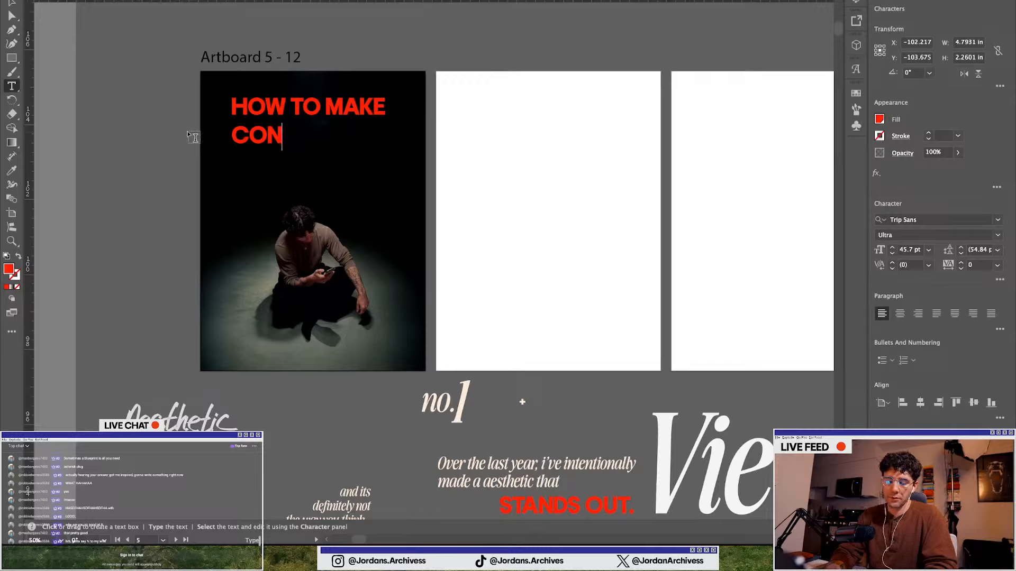
pyautogui.press('BackSpace')
pyautogui.press('BackSpace')
pyautogui.press('BackSpace')
pyautogui.press('BackSpace')
pyautogui.press('BackSpace')
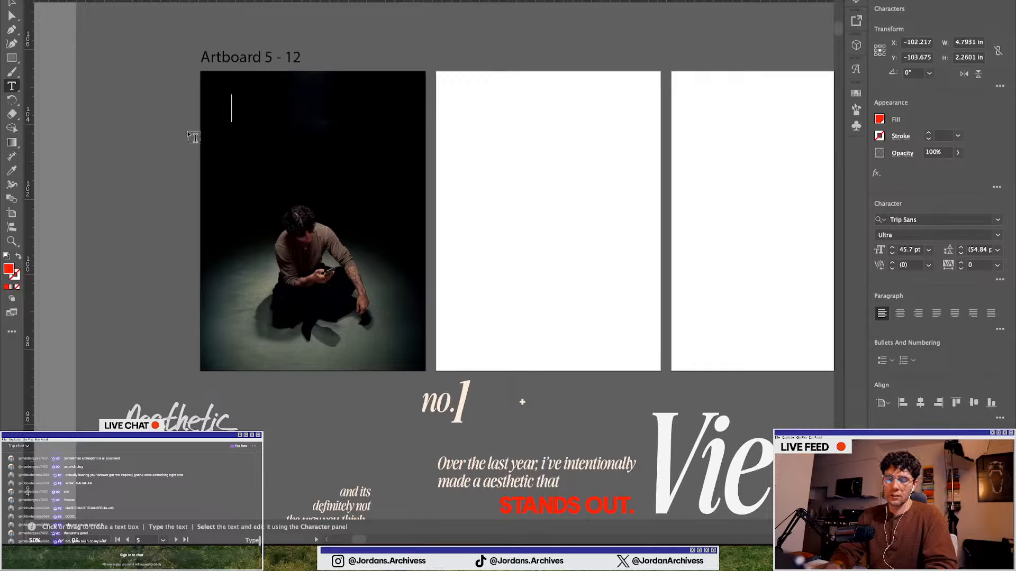
# Write the first-slide headline HOW I MAKE CONTENT THAT ACTUALLY and tighten its leading to 39 pt
pyautogui.write('HOW')
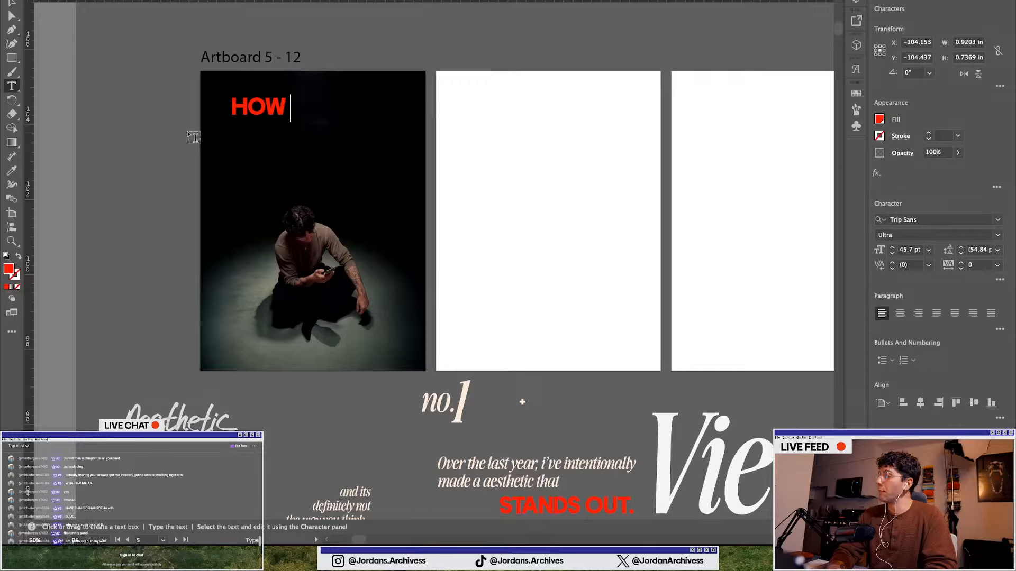
pyautogui.write('I M')
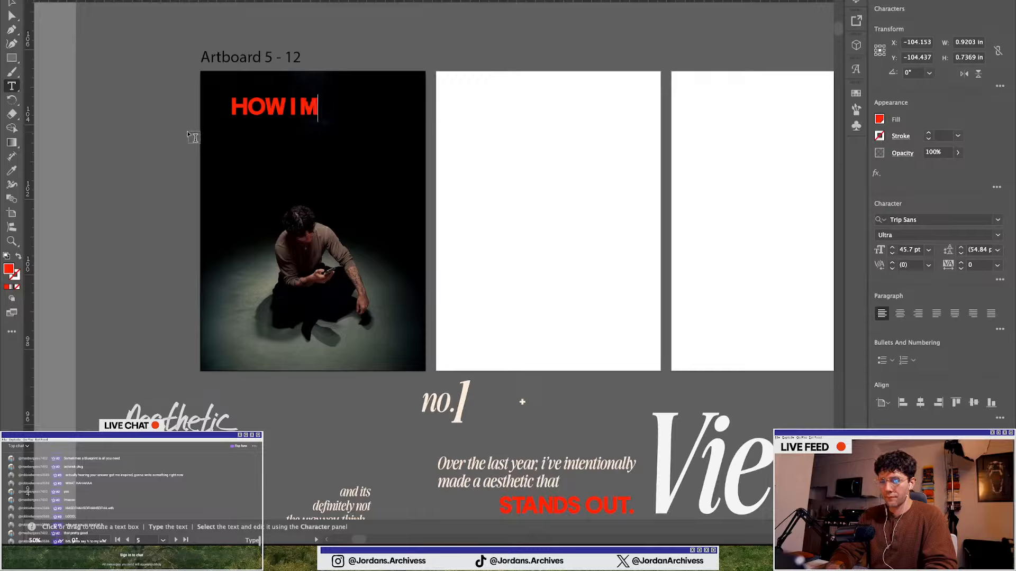
pyautogui.write('AKE CONT')
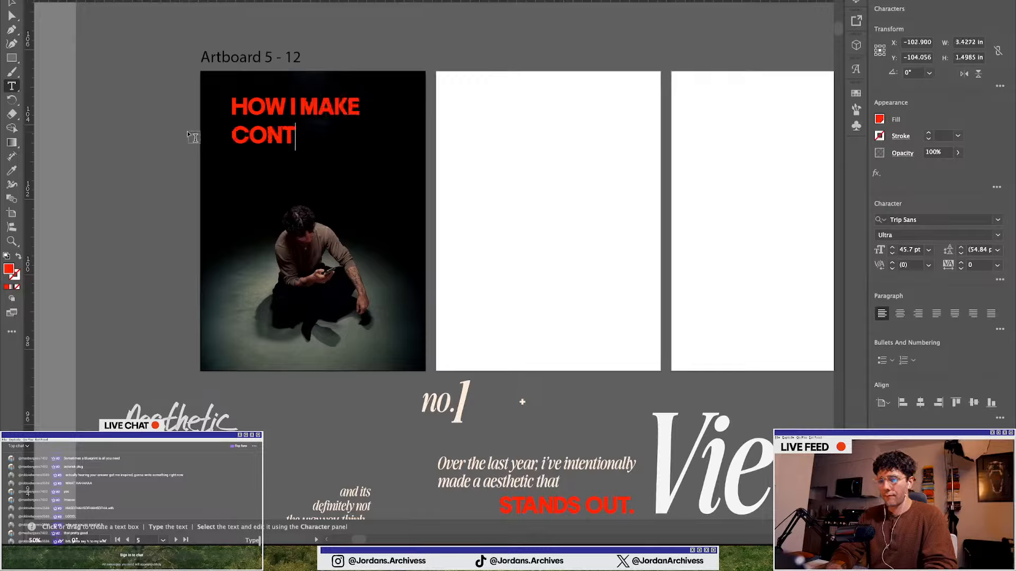
pyautogui.write('ENT THAT ACTUUALLY')
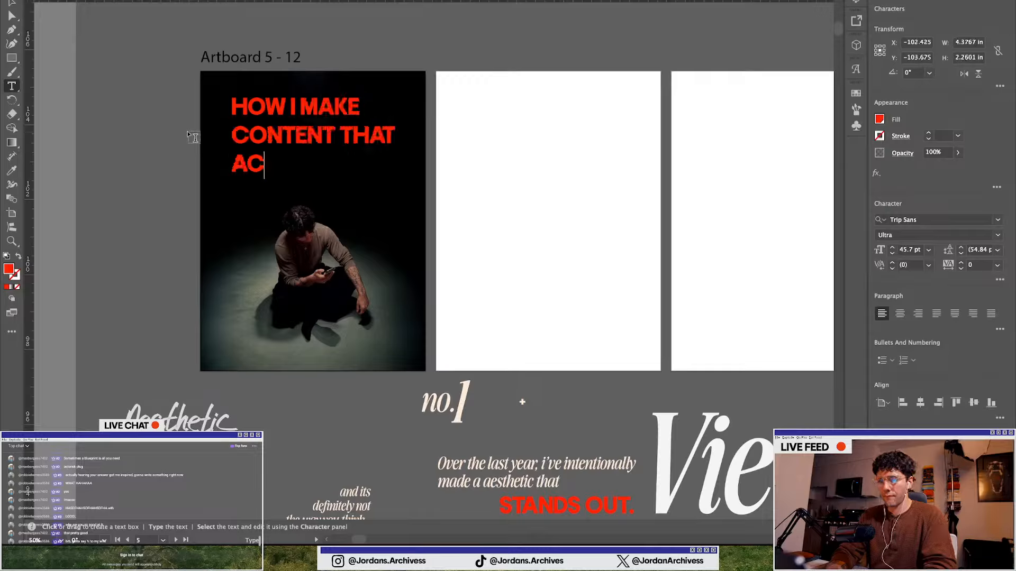
pyautogui.press('BackSpace')
pyautogui.press('BackSpace')
pyautogui.press('BackSpace')
pyautogui.press('BackSpace')
pyautogui.press('BackSpace')
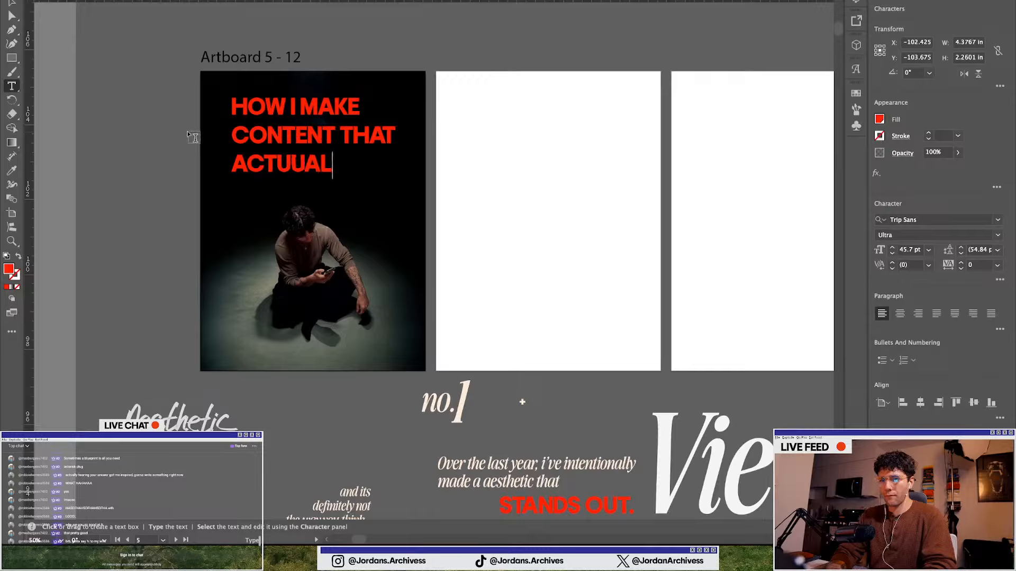
pyautogui.write('ALLY')
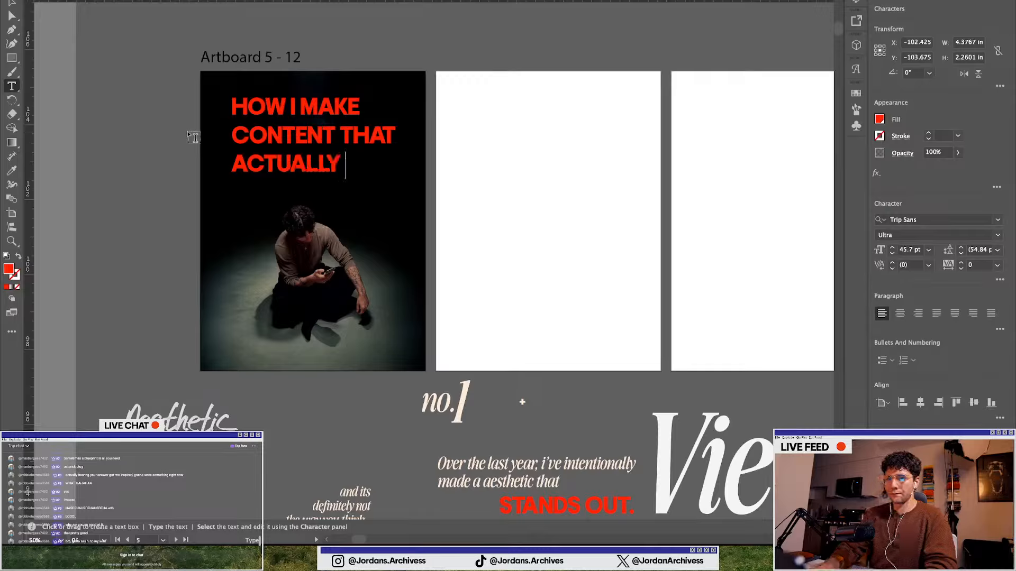
pyautogui.press('Escape')
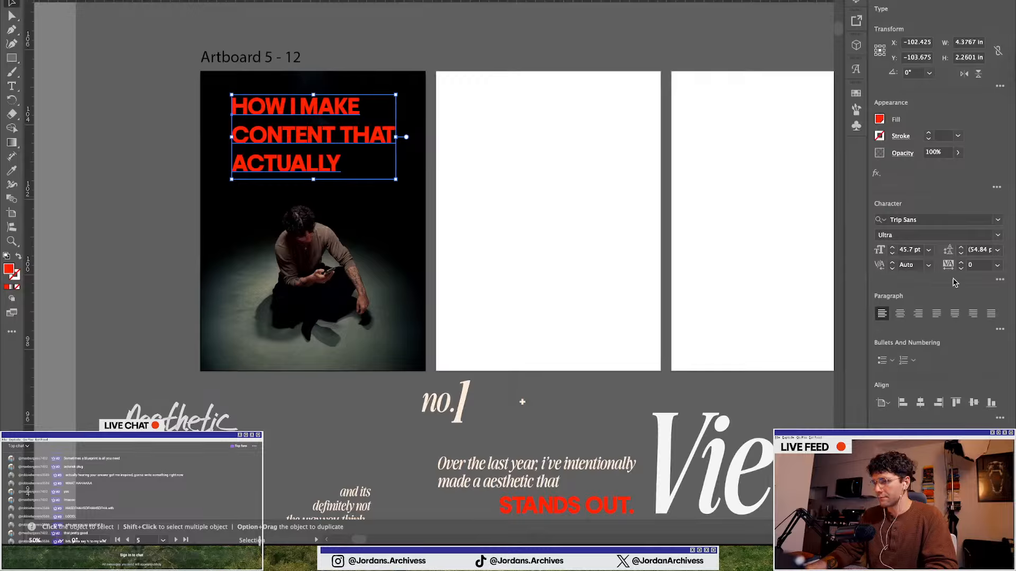
pyautogui.click(961, 256)
pyautogui.click(961, 256)
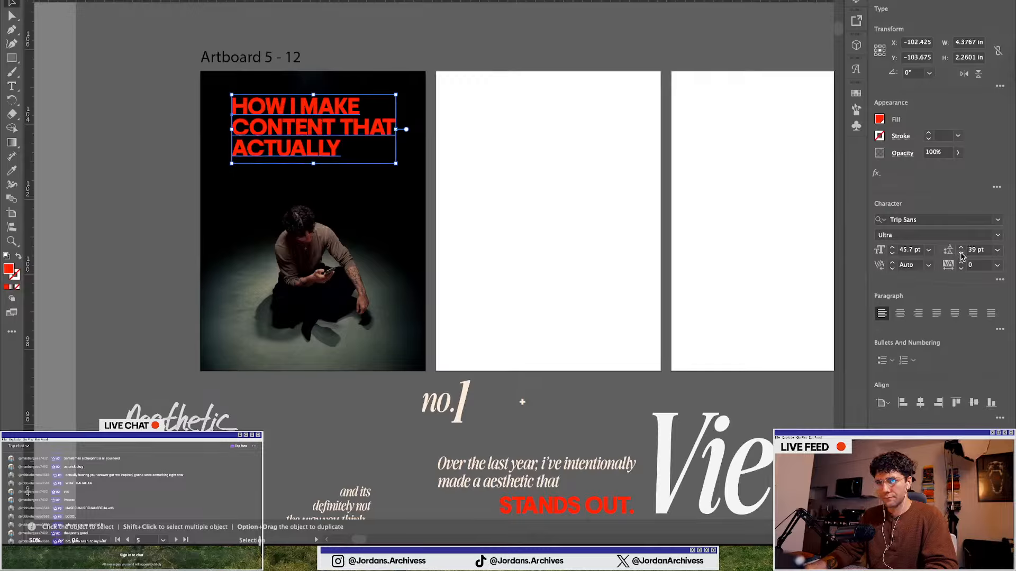
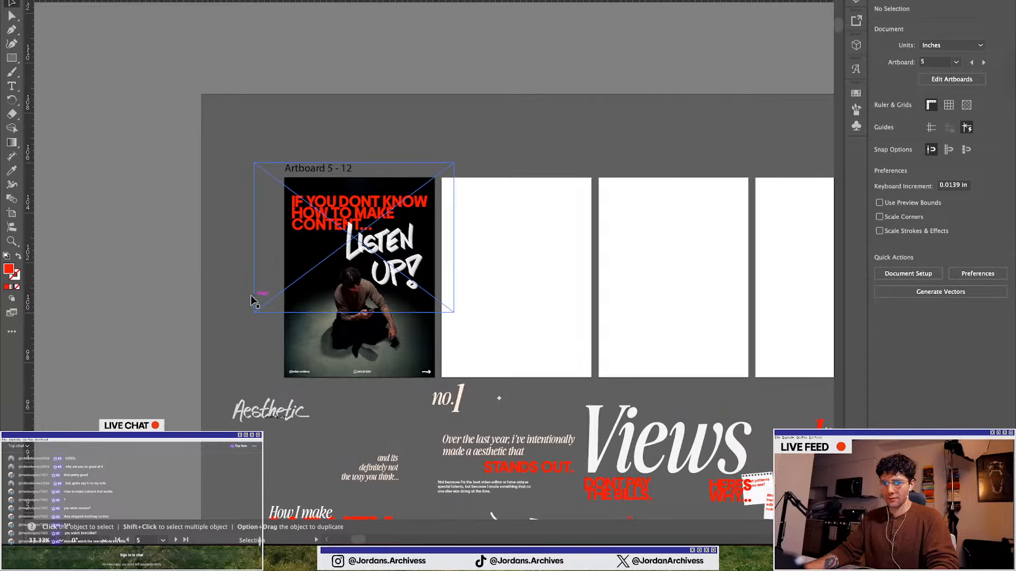
# Paste a dark grunge texture image from the asset area and position it over the first slide artboard
pyautogui.scroll(-3, 250, 295)
pyautogui.scroll(-1, 458, 331)
pyautogui.hscroll(2, 459, 331)
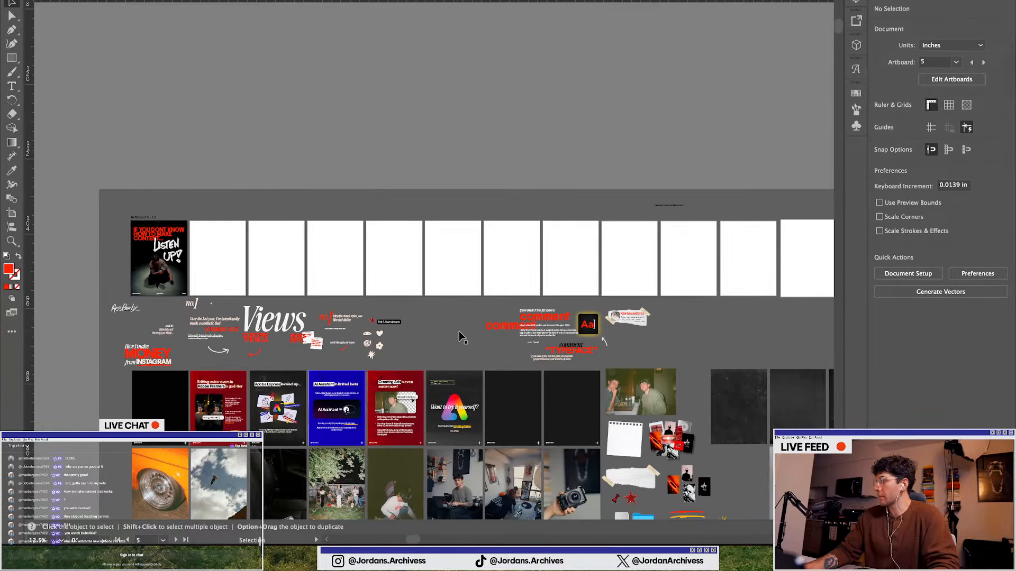
pyautogui.scroll(-2, 459, 331)
pyautogui.hscroll(5, 459, 333)
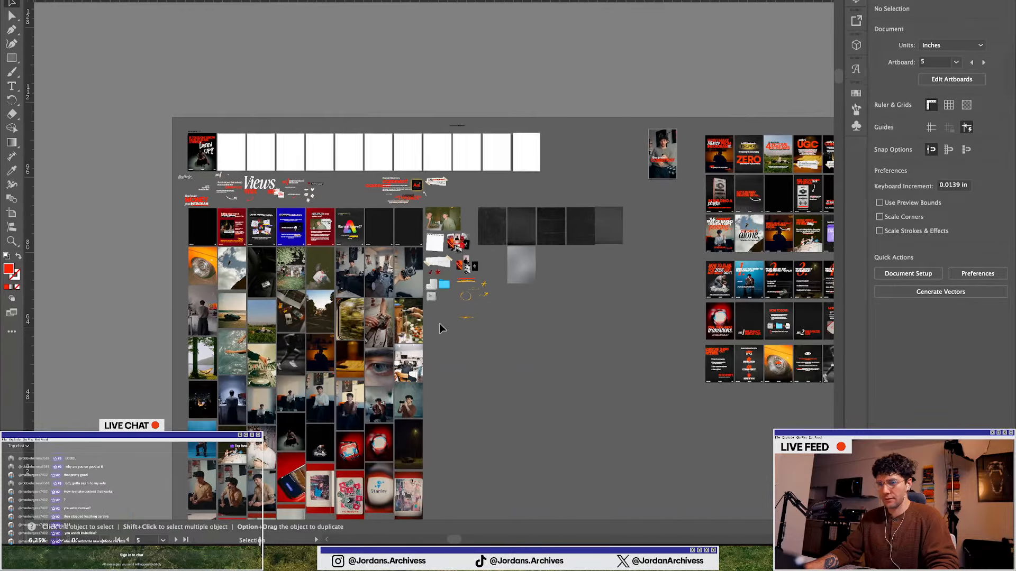
pyautogui.scroll(3, 306, 224)
pyautogui.click(306, 225)
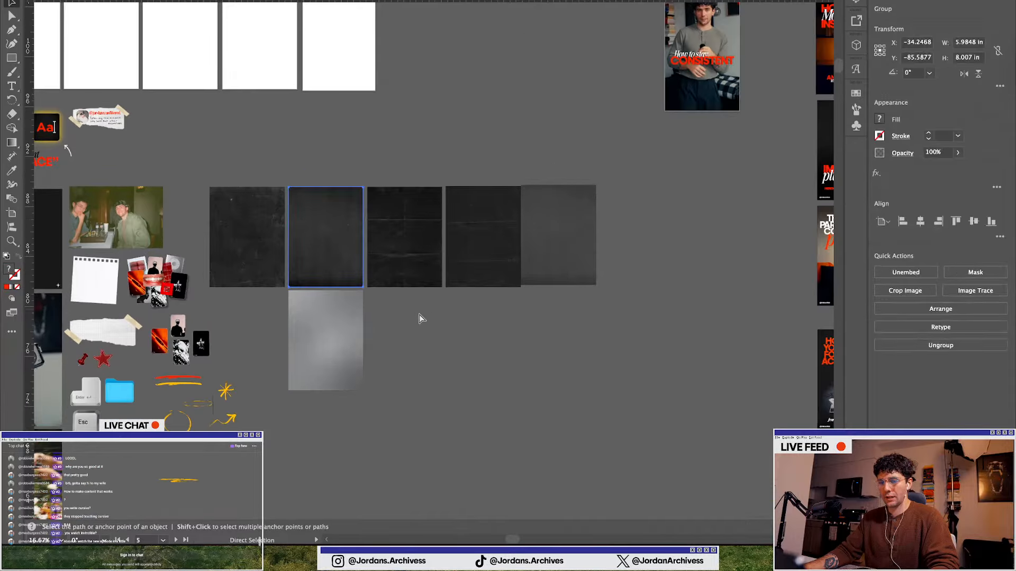
pyautogui.hscroll(-8, 422, 307)
pyautogui.scroll(2, 339, 249)
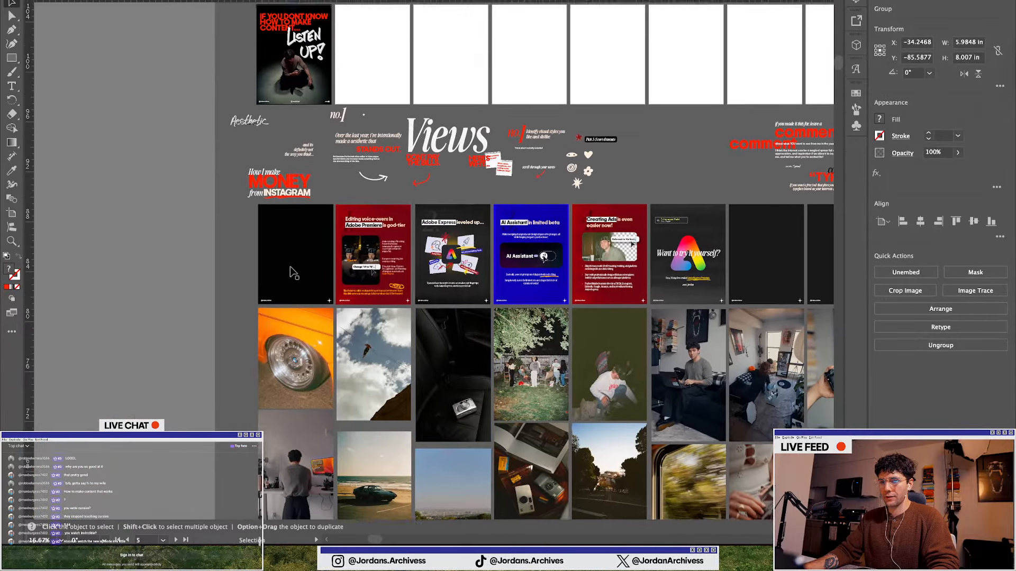
pyautogui.scroll(2, 252, 196)
pyautogui.press('a')
pyautogui.press('super+v')
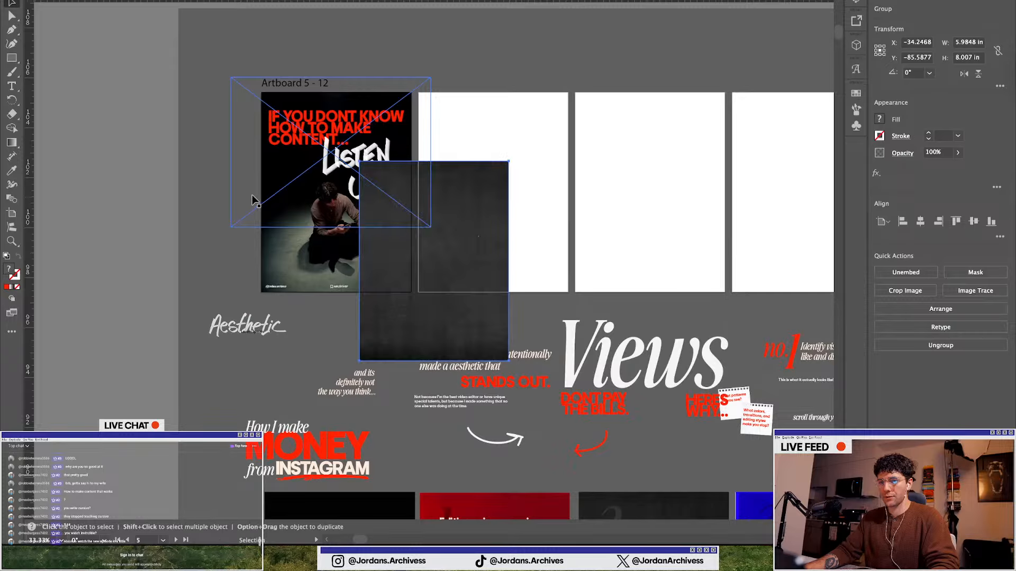
pyautogui.scroll(2, 251, 196)
pyautogui.moveTo(696, 322); pyautogui.dragTo(489, 229)
pyautogui.scroll(2, 495, 246)
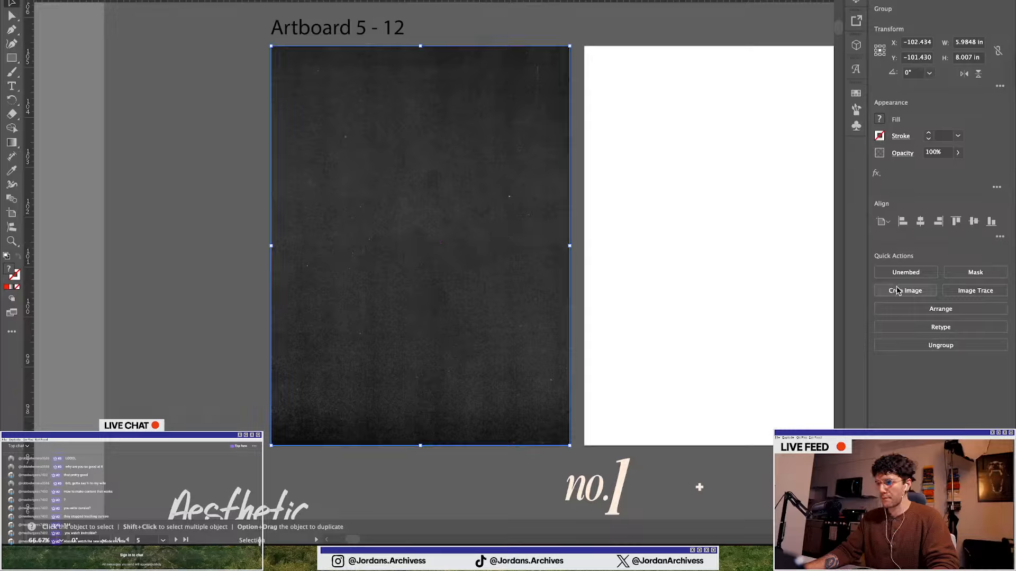
# Set the texture's blending mode to Screen and lower its opacity to 40%
pyautogui.click(905, 155)
pyautogui.click(807, 174)
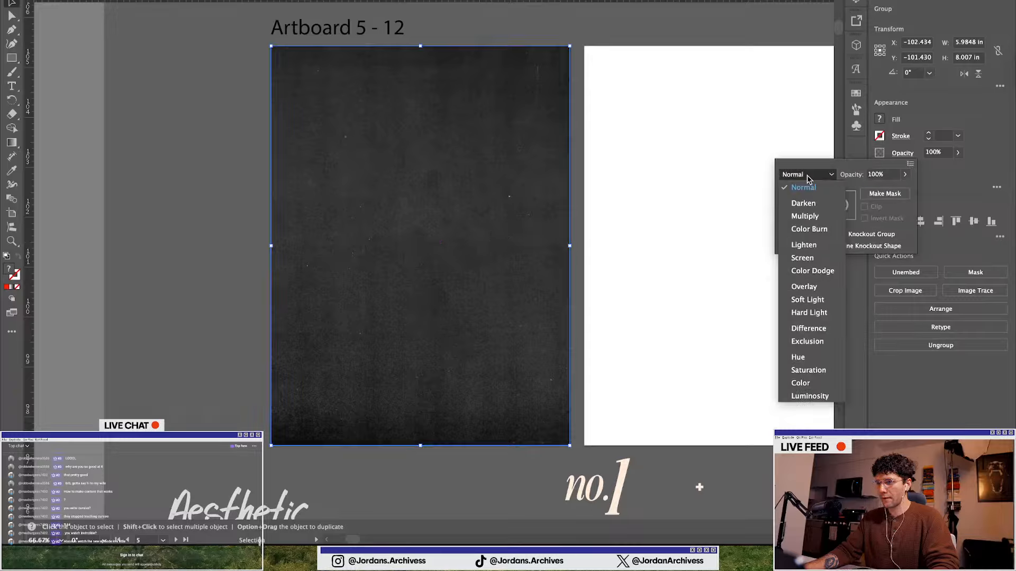
pyautogui.click(802, 257)
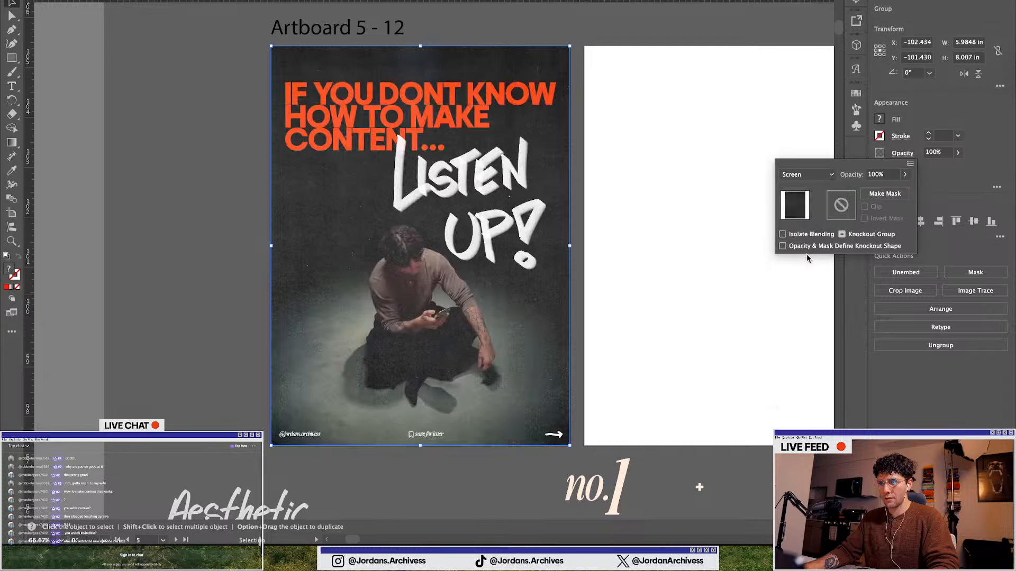
pyautogui.click(882, 155)
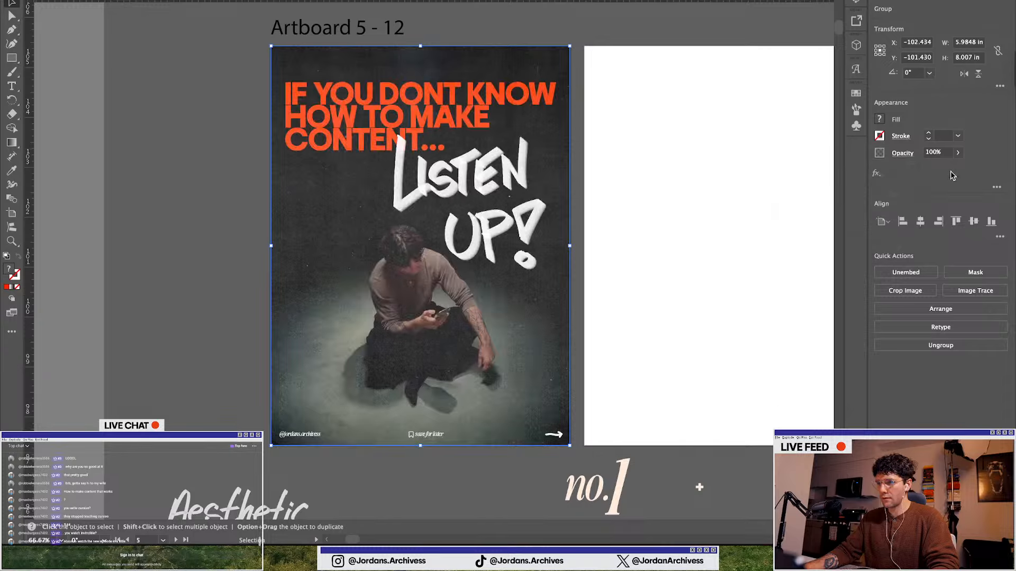
pyautogui.moveTo(955, 167); pyautogui.dragTo(922, 168)
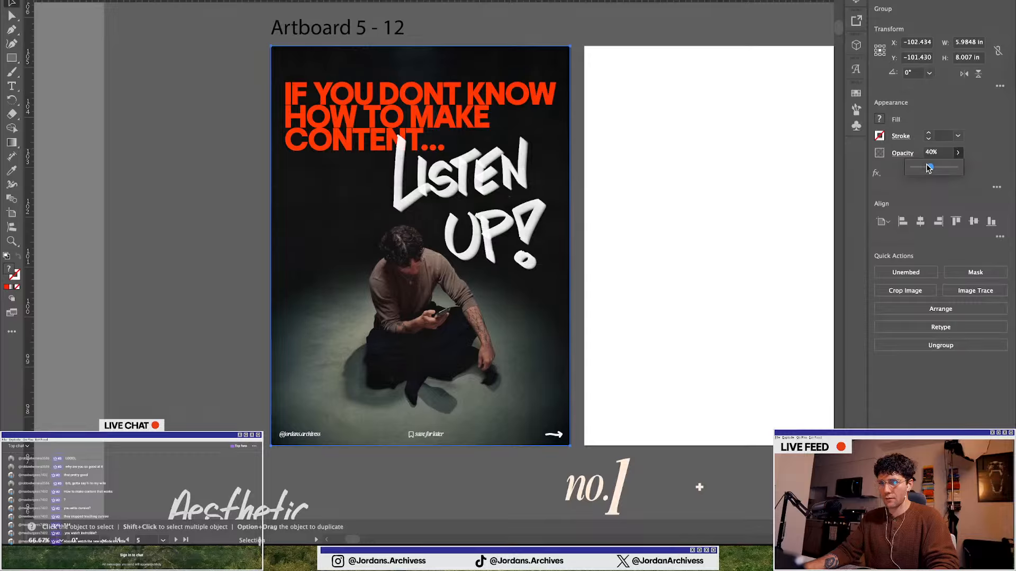
pyautogui.click(189, 335)
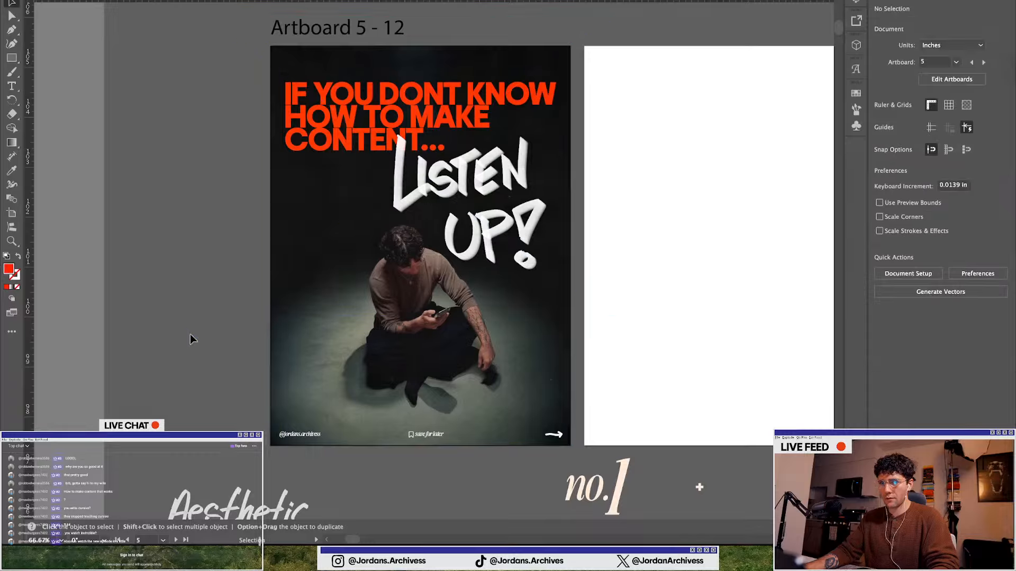
# Copy the Stanley logo photo from the image collection and place it on the second slide artboard
pyautogui.scroll(-2, 189, 335)
pyautogui.scroll(-1, 237, 332)
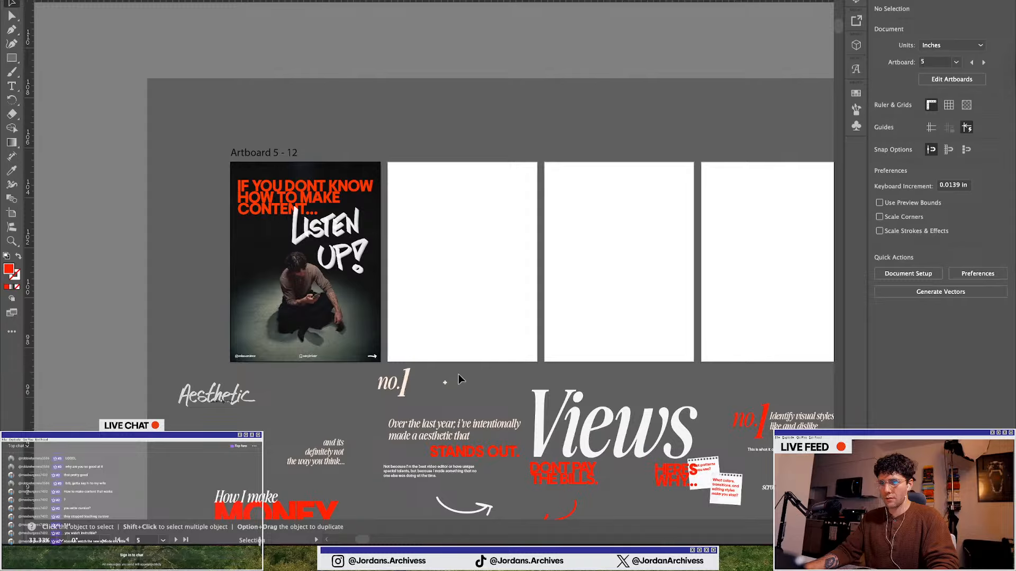
pyautogui.scroll(1, 501, 372)
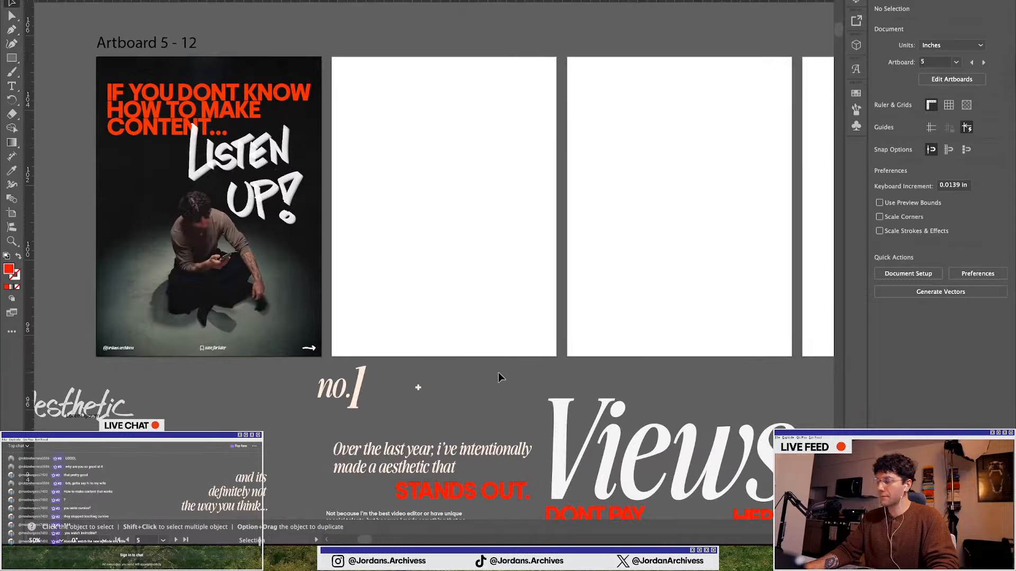
pyautogui.scroll(-3, 506, 369)
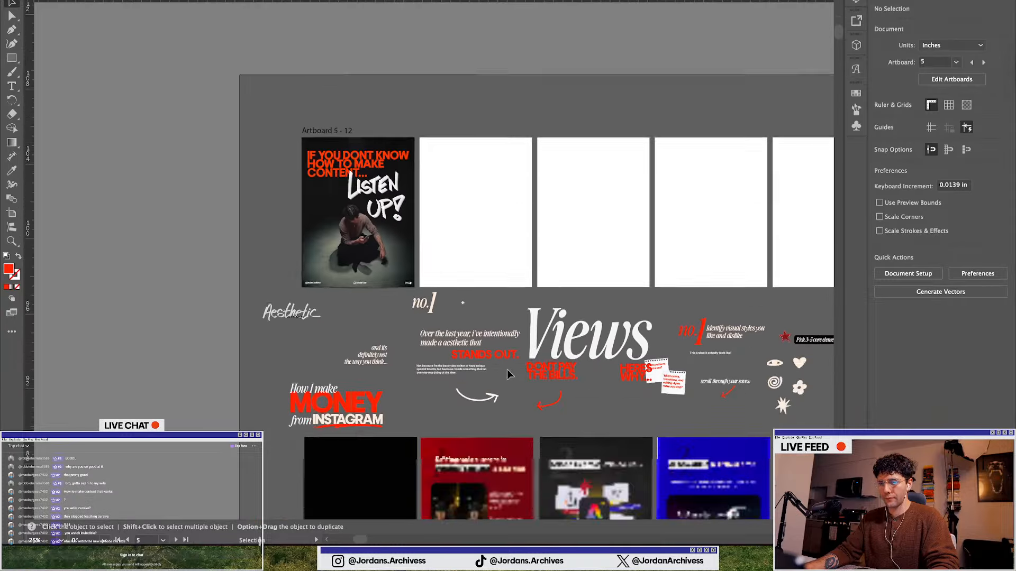
pyautogui.scroll(-4, 507, 369)
pyautogui.scroll(-1, 439, 353)
pyautogui.scroll(-10, 439, 353)
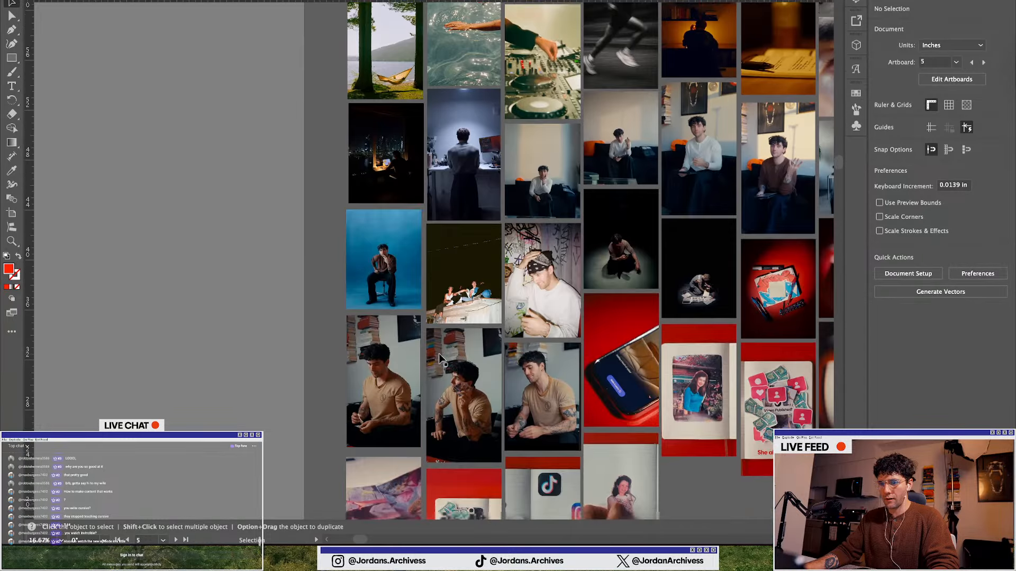
pyautogui.hscroll(2, 542, 357)
pyautogui.click(542, 357)
pyautogui.hscroll(5, 543, 357)
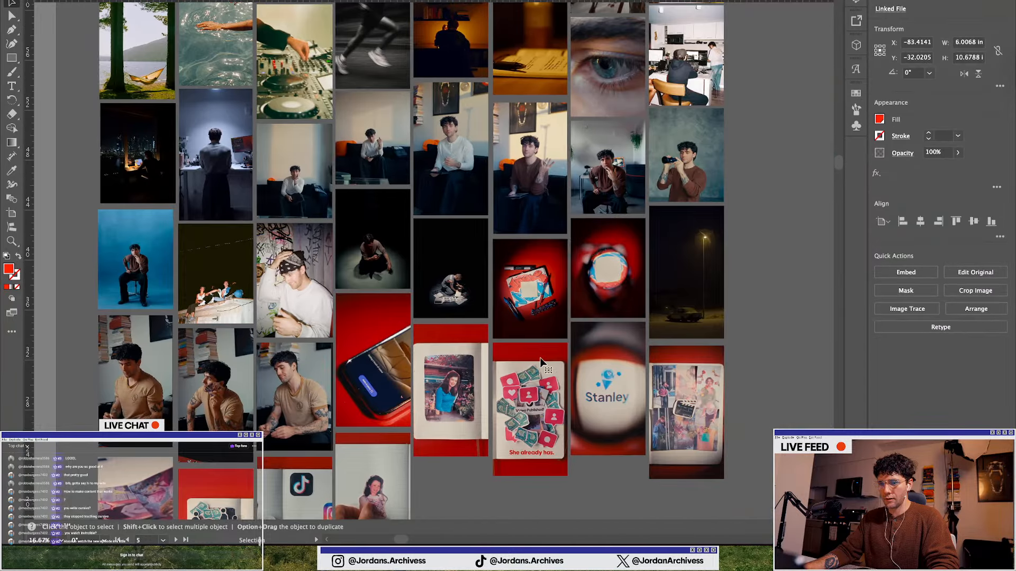
pyautogui.press('a')
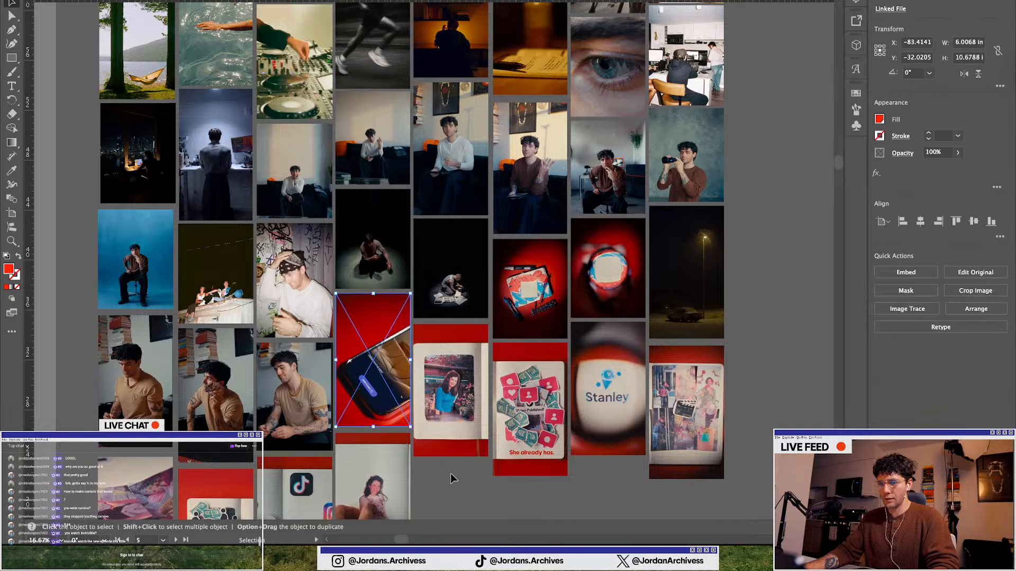
pyautogui.click(449, 474)
pyautogui.click(597, 402)
pyautogui.press('v')
pyautogui.scroll(15, 523, 381)
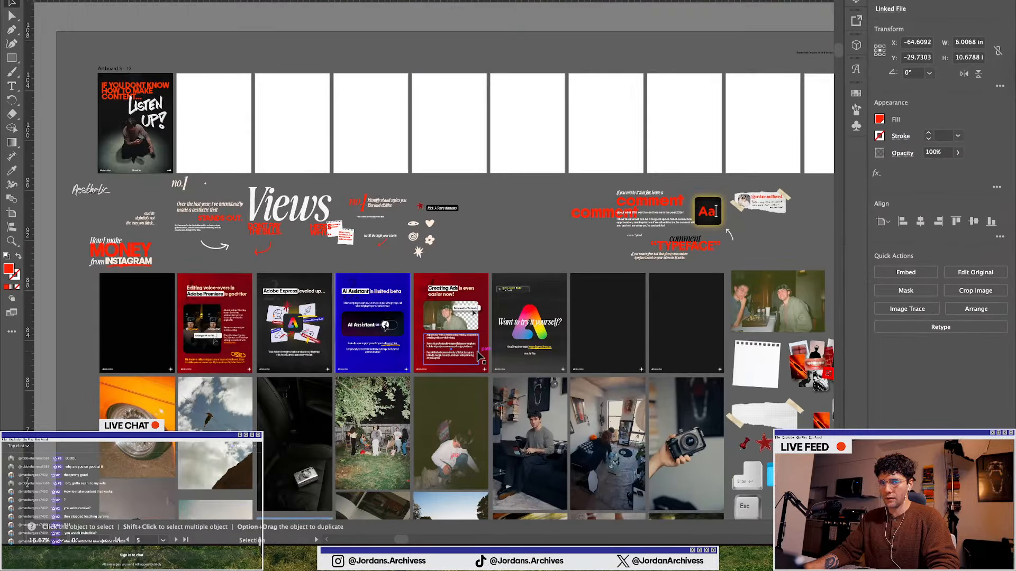
pyautogui.hscroll(-7, 435, 166)
pyautogui.scroll(3, 447, 104)
pyautogui.scroll(5, 446, 121)
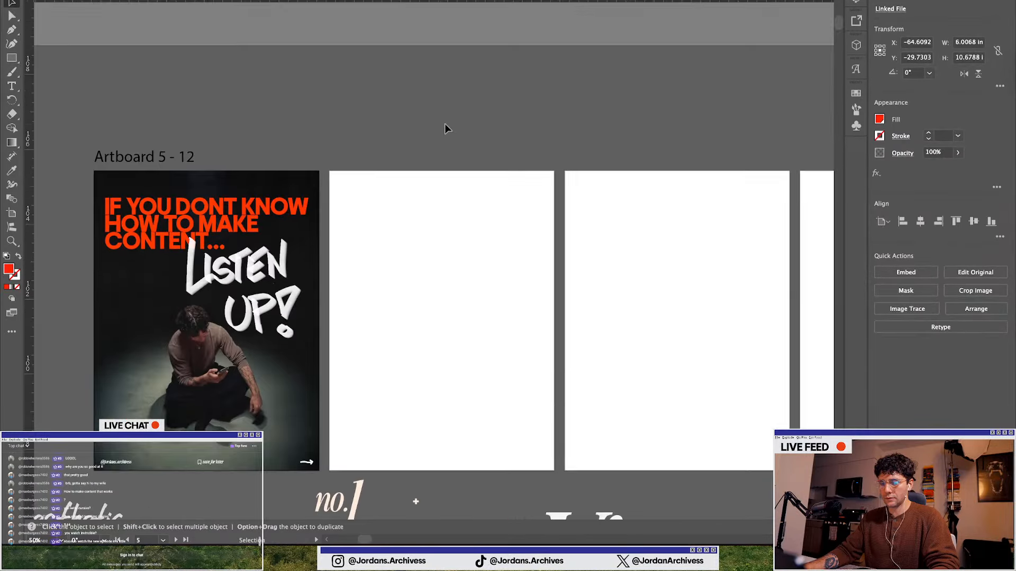
pyautogui.press('super+v')
pyautogui.scroll(-1, 441, 291)
pyautogui.moveTo(442, 227); pyautogui.dragTo(451, 255)
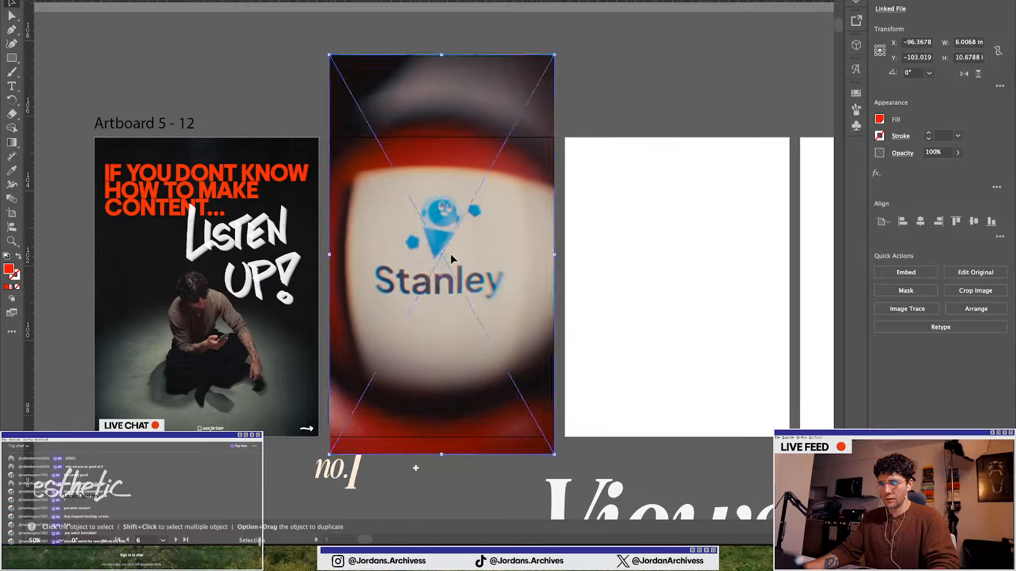
# Crop the Stanley photo top and bottom to fit the second artboard at about 6 × 8 in
pyautogui.click(987, 294)
pyautogui.click(639, 272)
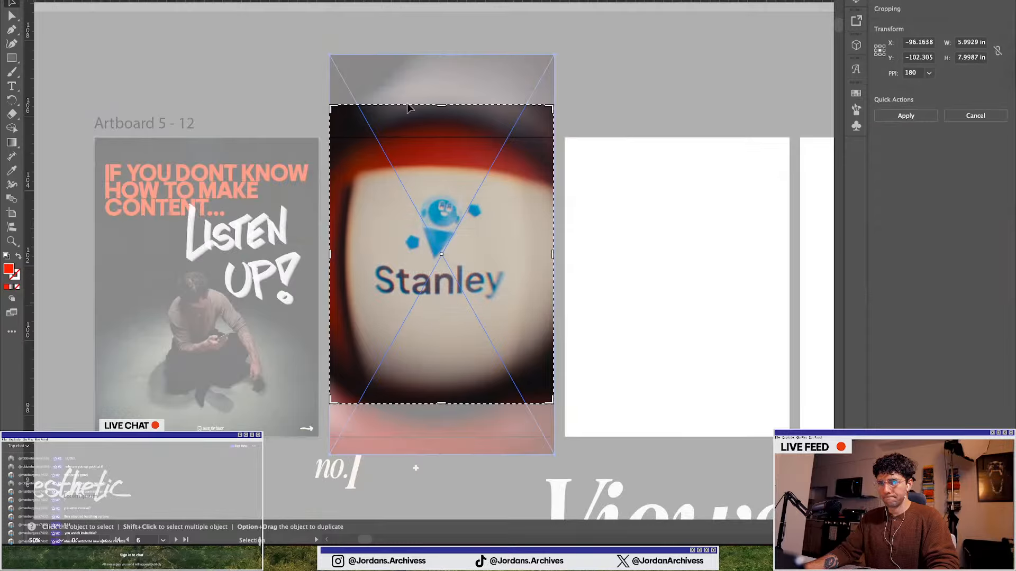
pyautogui.moveTo(441, 107); pyautogui.dragTo(441, 139)
pyautogui.moveTo(440, 404); pyautogui.dragTo(441, 435)
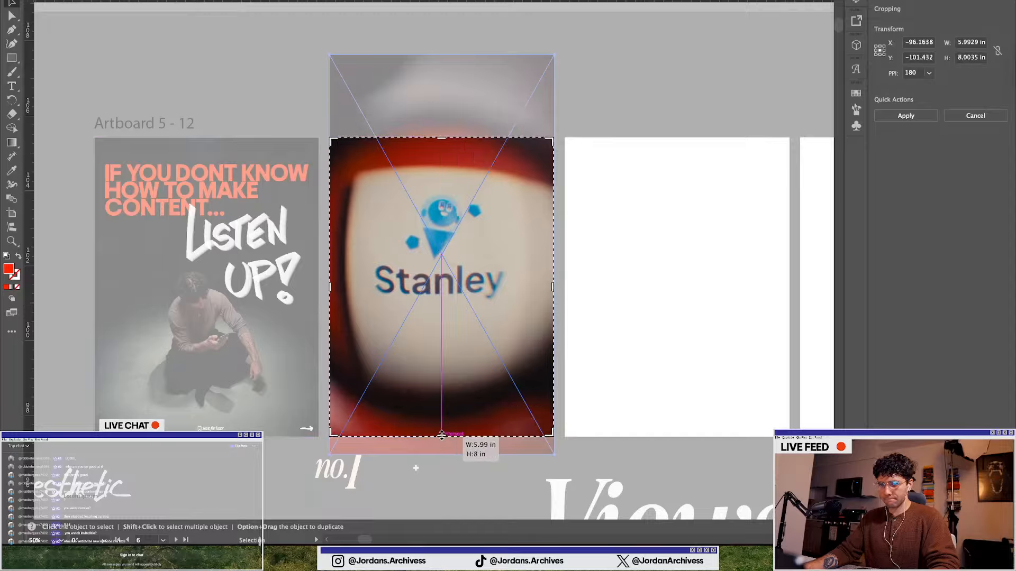
pyautogui.press('Return')
pyautogui.click(357, 88)
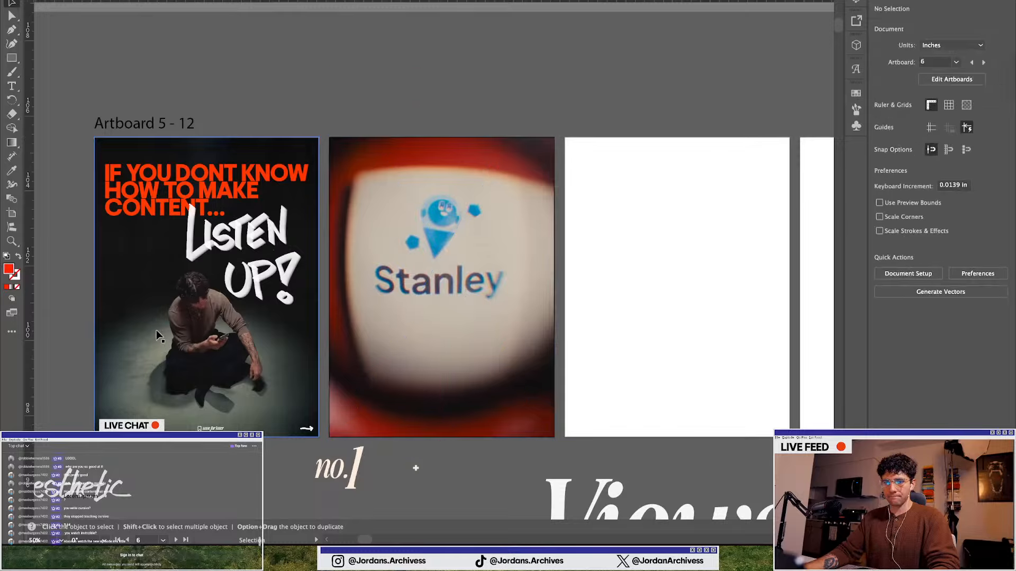
pyautogui.click(146, 300)
pyautogui.click(377, 91)
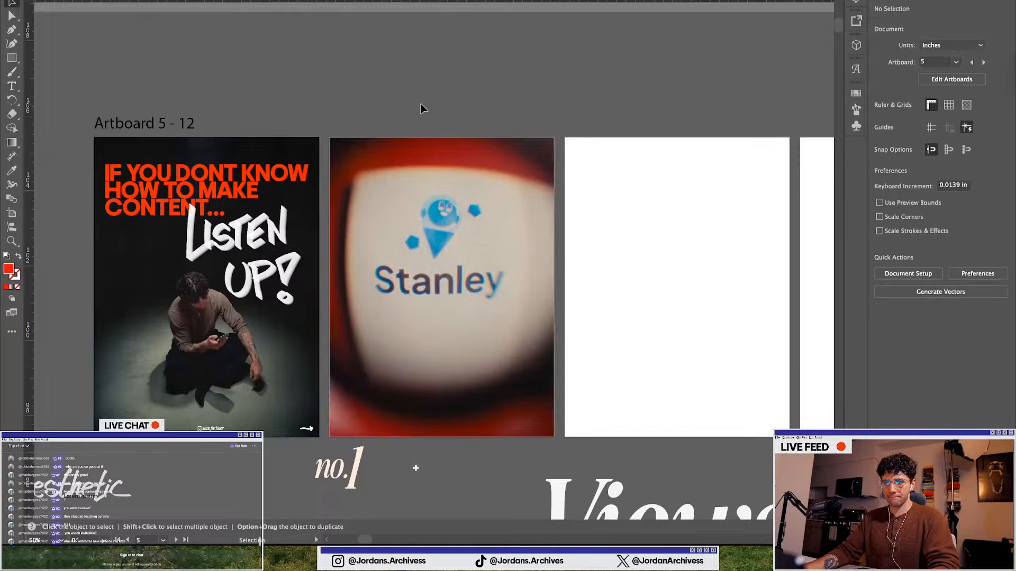
pyautogui.scroll(-2, 207, 296)
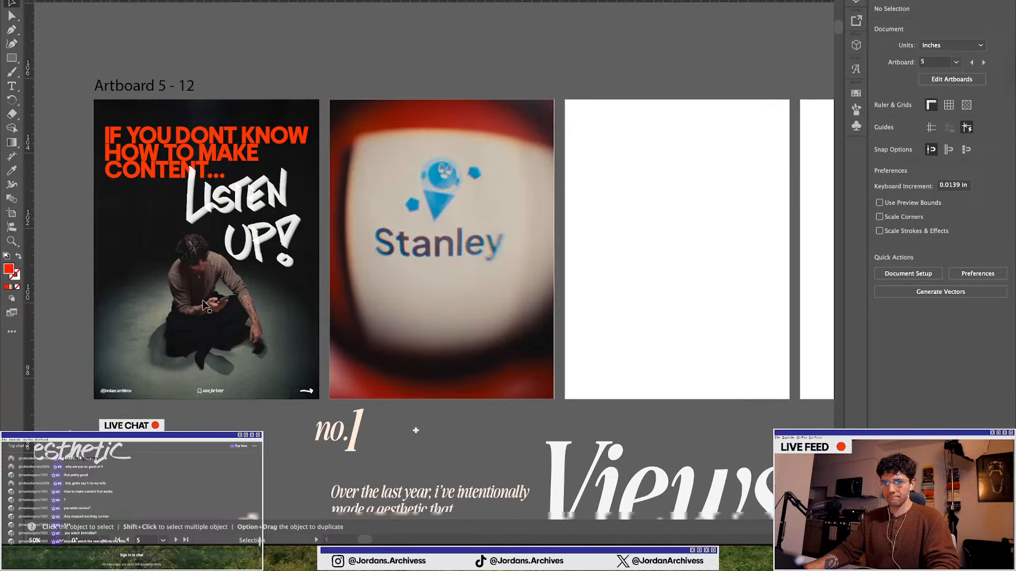
pyautogui.scroll(-1, 220, 278)
pyautogui.scroll(1, 309, 309)
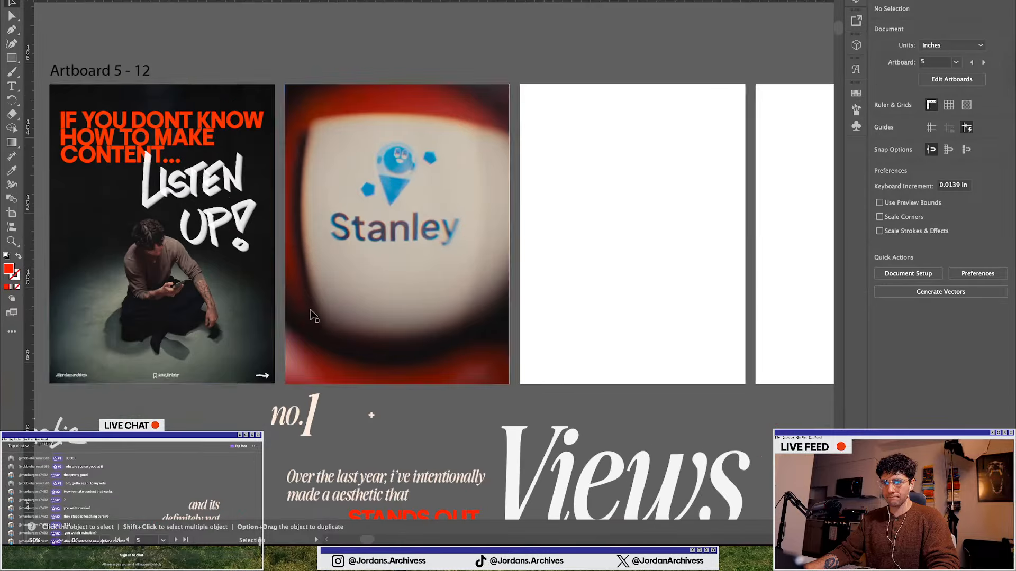
# Move the first slide's photo and LISTEN UP graphic down about 1.7 in below the headline
pyautogui.click(109, 124)
pyautogui.press('a')
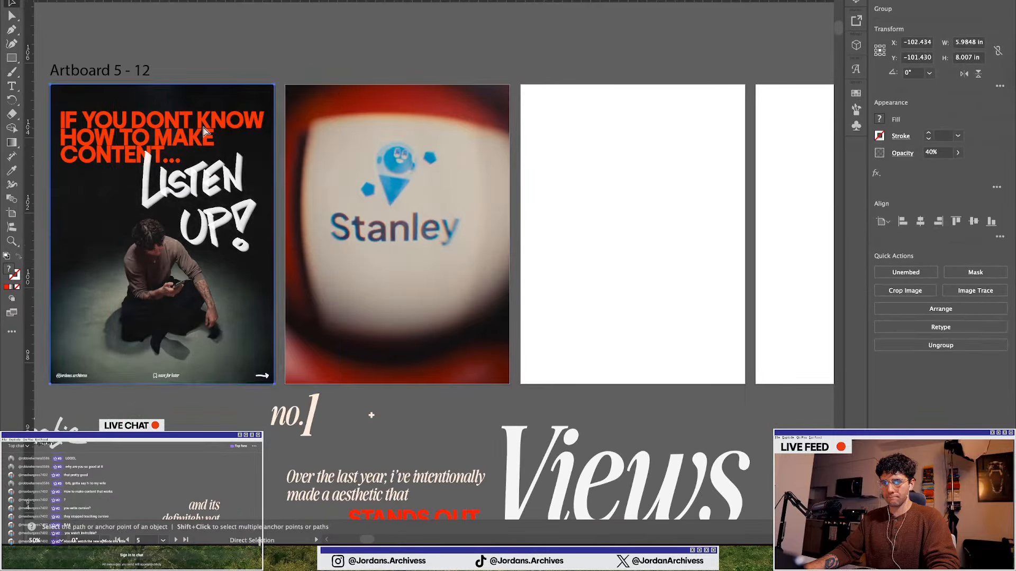
pyautogui.hscroll(-4, 267, 197)
pyautogui.moveTo(265, 197)
pyautogui.mouseDown()
pyautogui.moveTo(78, 225)
pyautogui.moveTo(267, 200)
pyautogui.mouseUp()
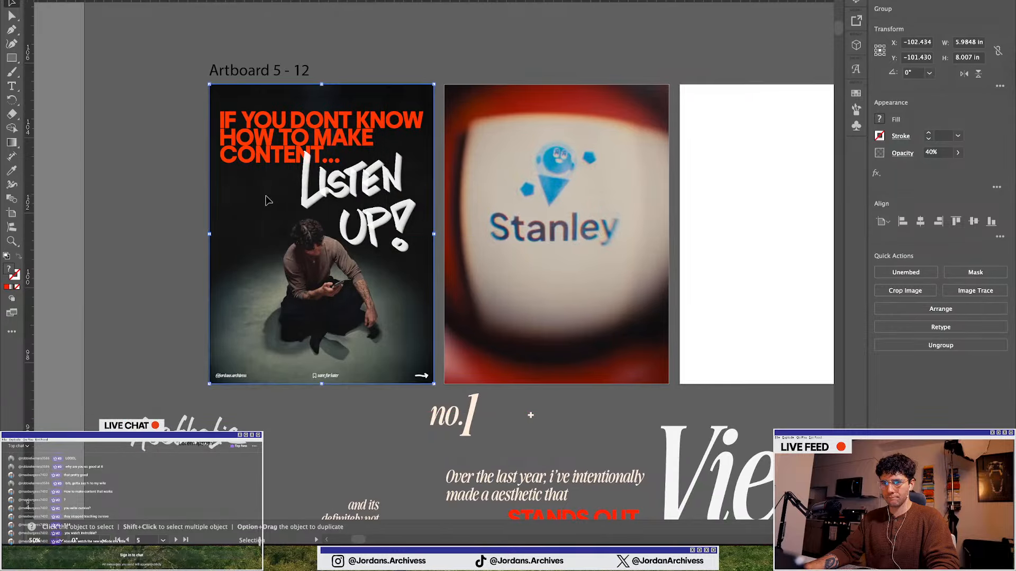
pyautogui.scroll(-3, 263, 214)
pyautogui.scroll(3, 259, 133)
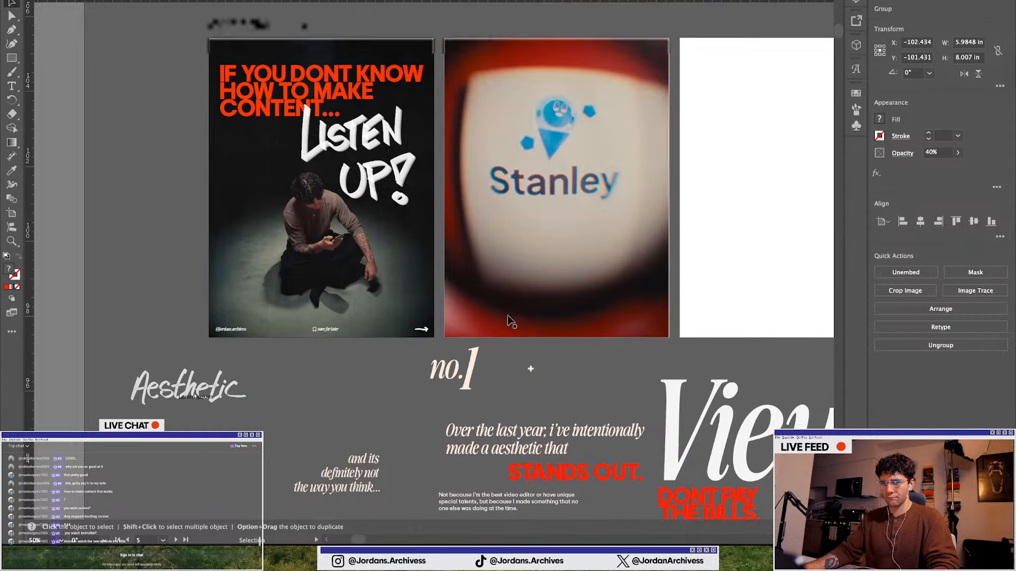
pyautogui.moveTo(258, 130); pyautogui.dragTo(204, 232)
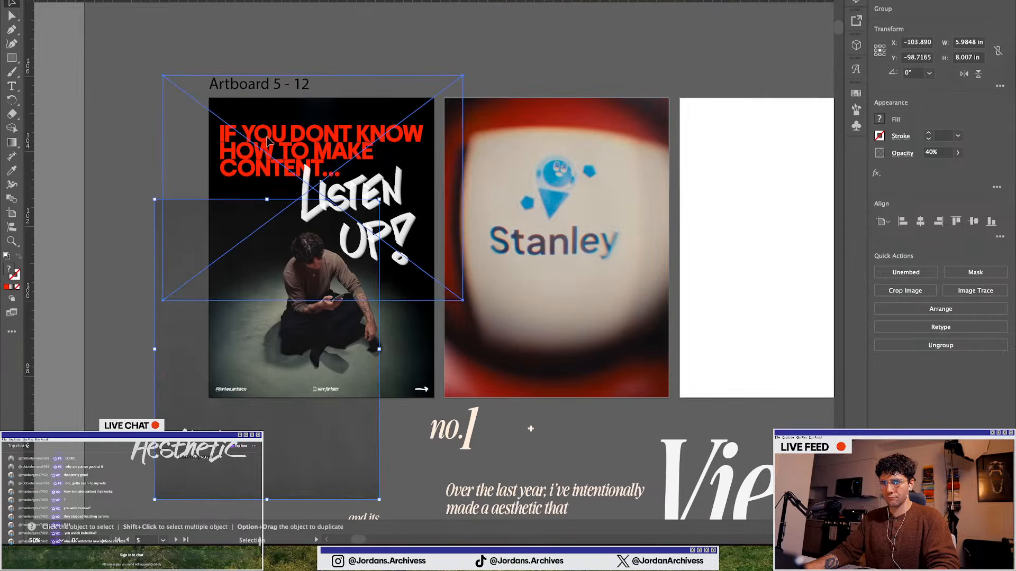
pyautogui.click(286, 132)
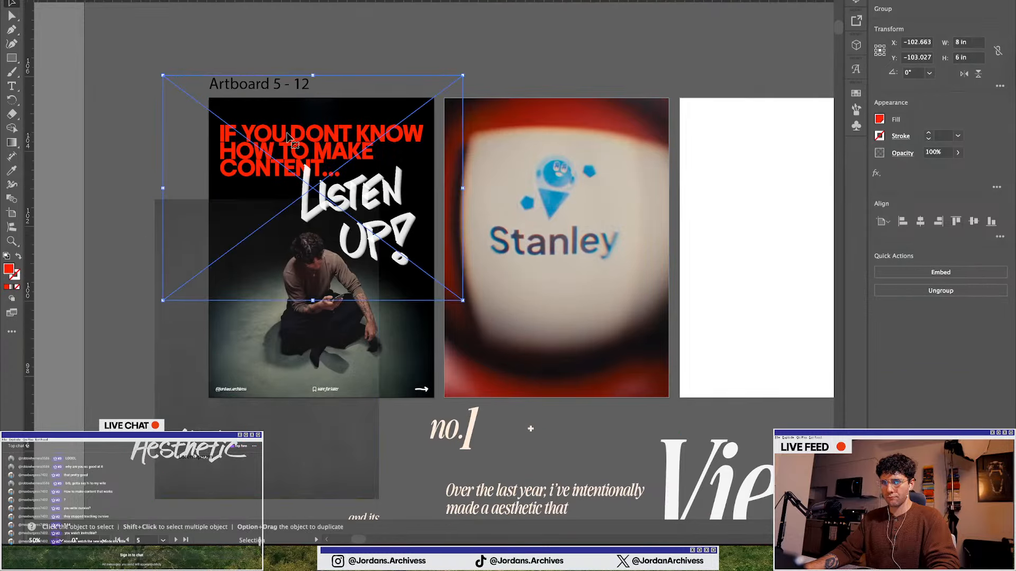
pyautogui.press('super+z')
pyautogui.moveTo(287, 134); pyautogui.dragTo(286, 150)
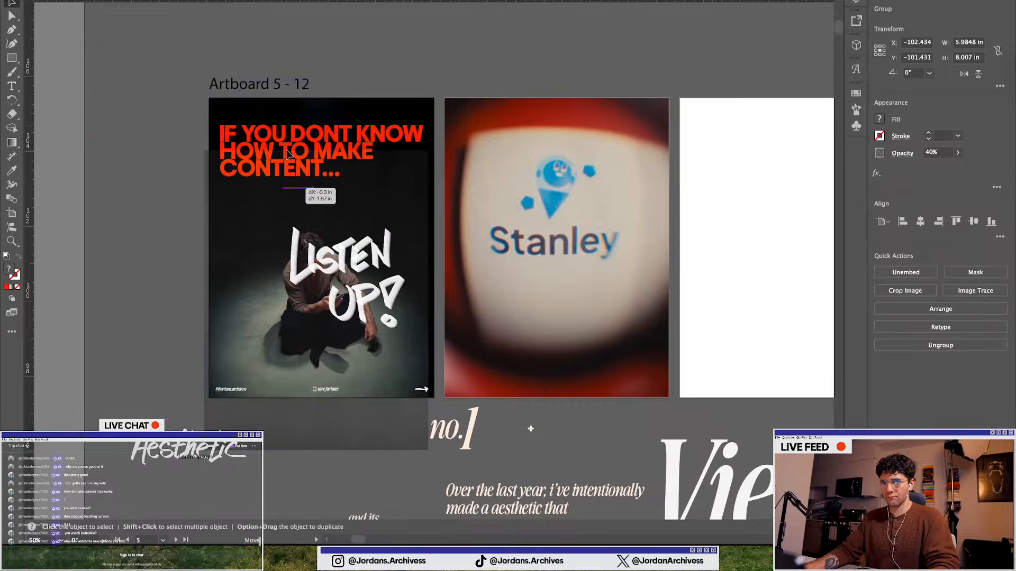
# Ungroup the first-slide headline text and paste a copy of it below the artboards
pyautogui.click(290, 129)
pyautogui.press('super+shift+g')
pyautogui.scroll(-4, 346, 205)
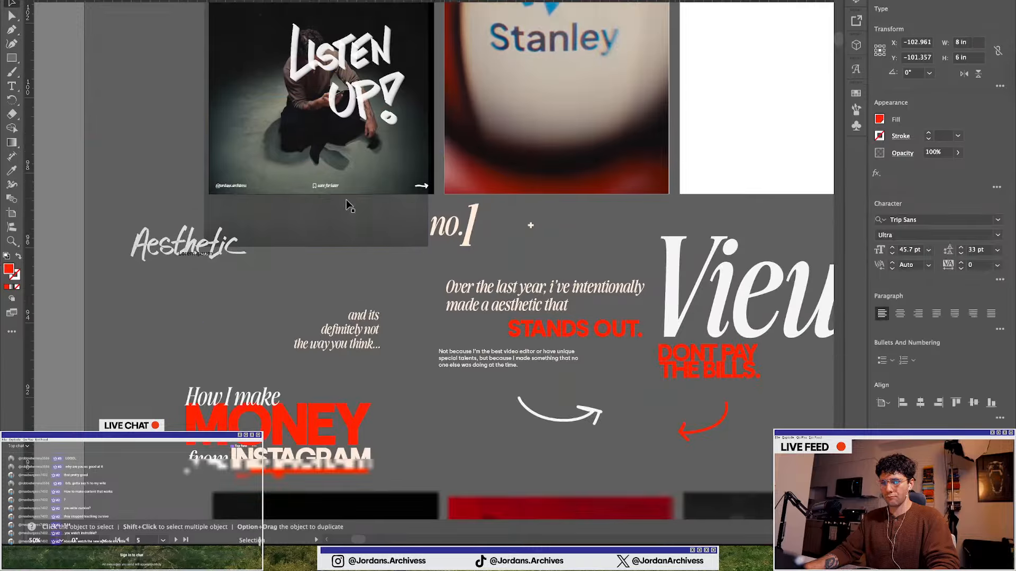
pyautogui.write('IF YOU DONT KNOW HOW TO MAKE CONTENT...')
pyautogui.moveTo(430, 239); pyautogui.dragTo(275, 281)
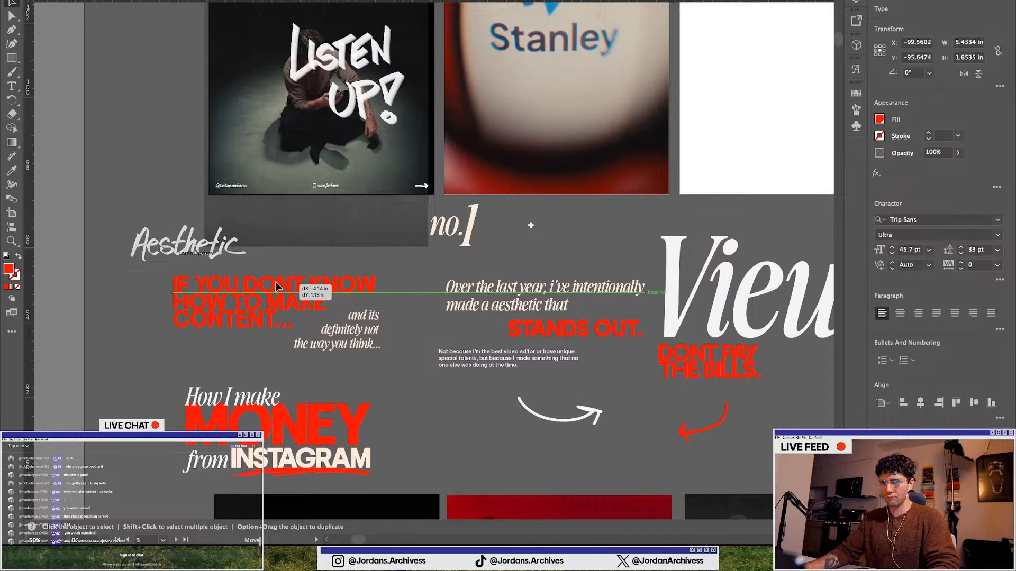
pyautogui.scroll(5, 275, 281)
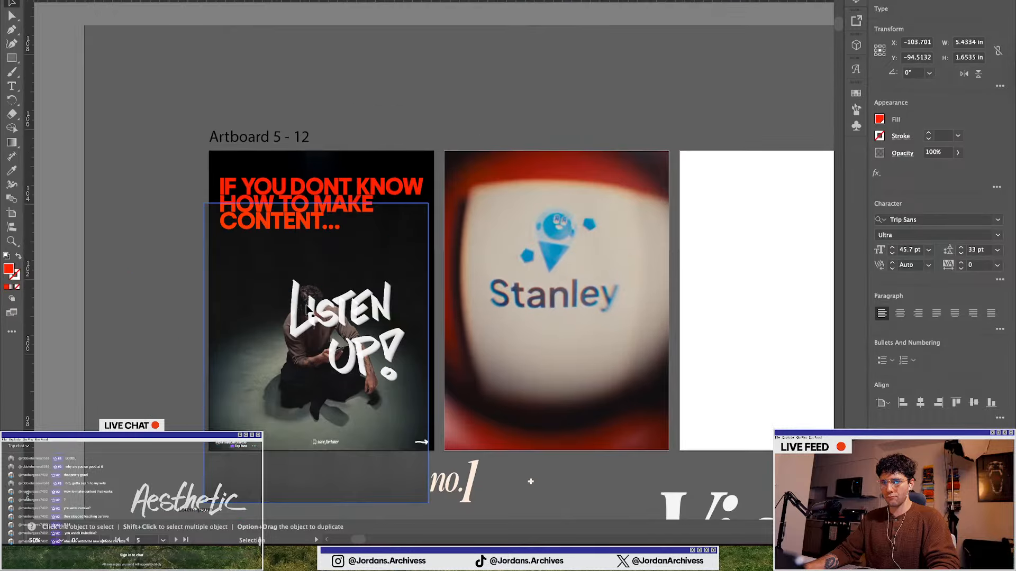
# Reposition the LISTEN UP graphic up beside the first slide's headline and realign the slide's photo underneath
pyautogui.moveTo(327, 313); pyautogui.dragTo(212, 319)
pyautogui.moveTo(380, 324); pyautogui.dragTo(393, 258)
pyautogui.click(230, 388)
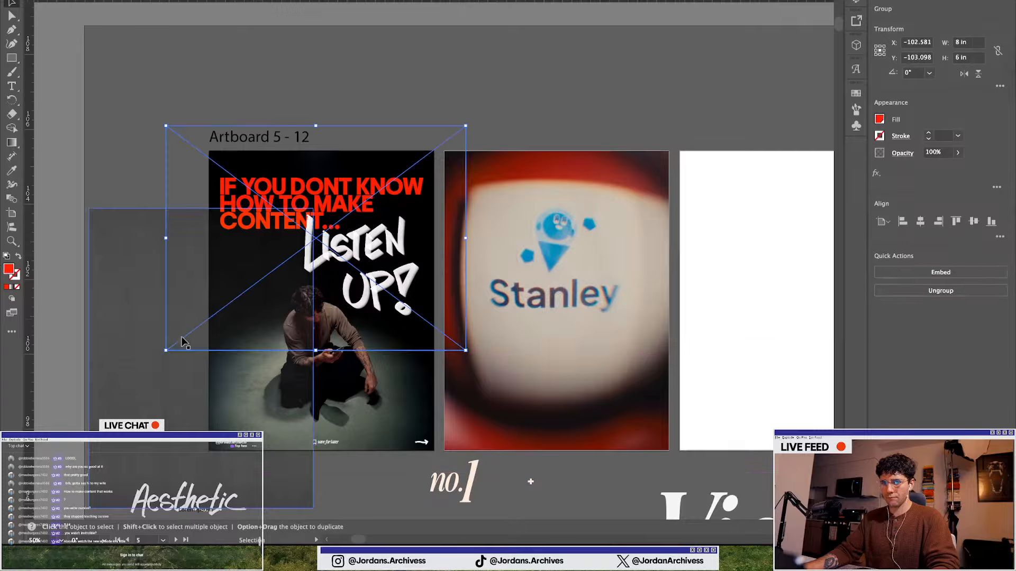
pyautogui.moveTo(183, 368); pyautogui.dragTo(303, 310)
pyautogui.click(166, 312)
pyautogui.click(135, 328)
pyautogui.hscroll(3, 450, 98)
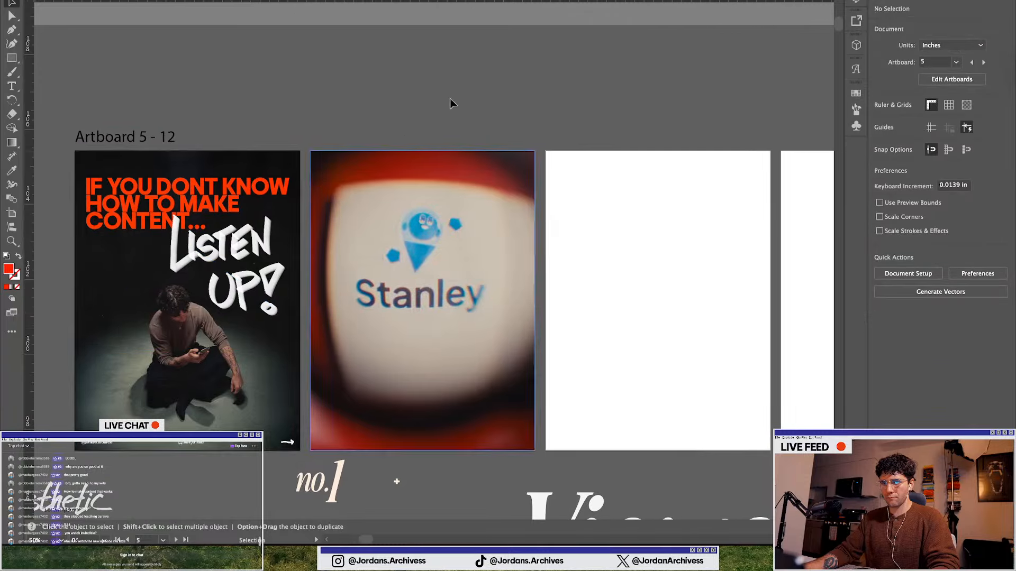
# Move the headline copy onto the Stanley slide and retype it as "STANLEY JUST MADE IT STUPID SIMPLE..."
pyautogui.scroll(-2, 522, 138)
pyautogui.moveTo(167, 426); pyautogui.dragTo(394, 269)
pyautogui.doubleClick(395, 268)
pyautogui.tripleClick(394, 269)
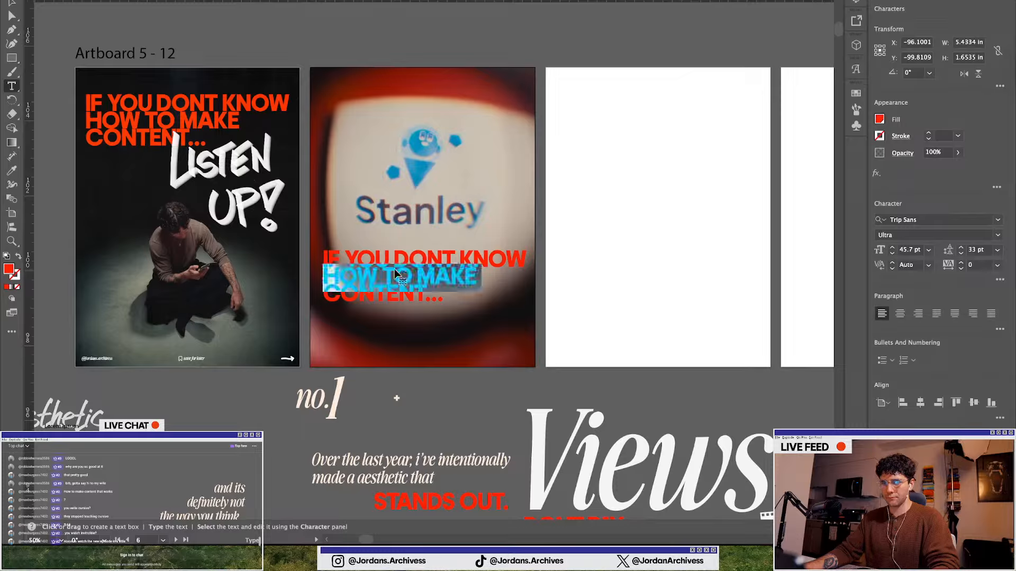
pyautogui.hotkey('ctrl', 'a')
pyautogui.write('S')
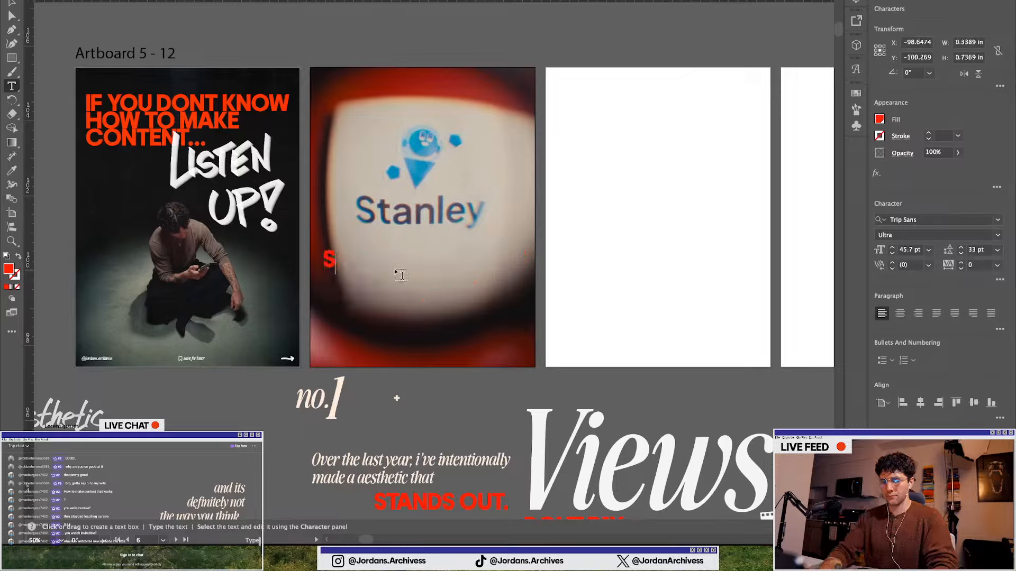
pyautogui.write('TANLEY JUST MADE IT STUPID SIMPLE...')
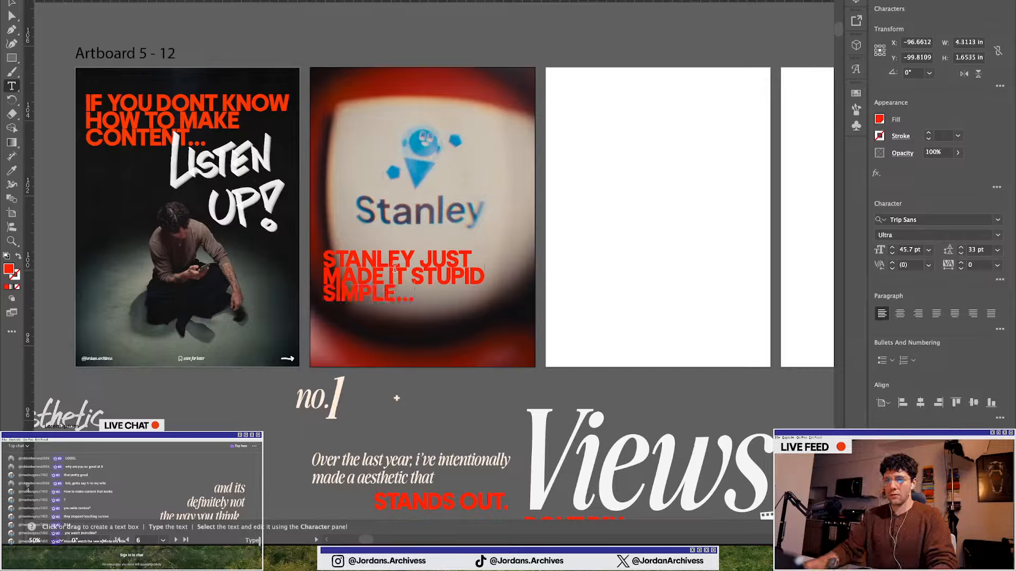
pyautogui.press('v')
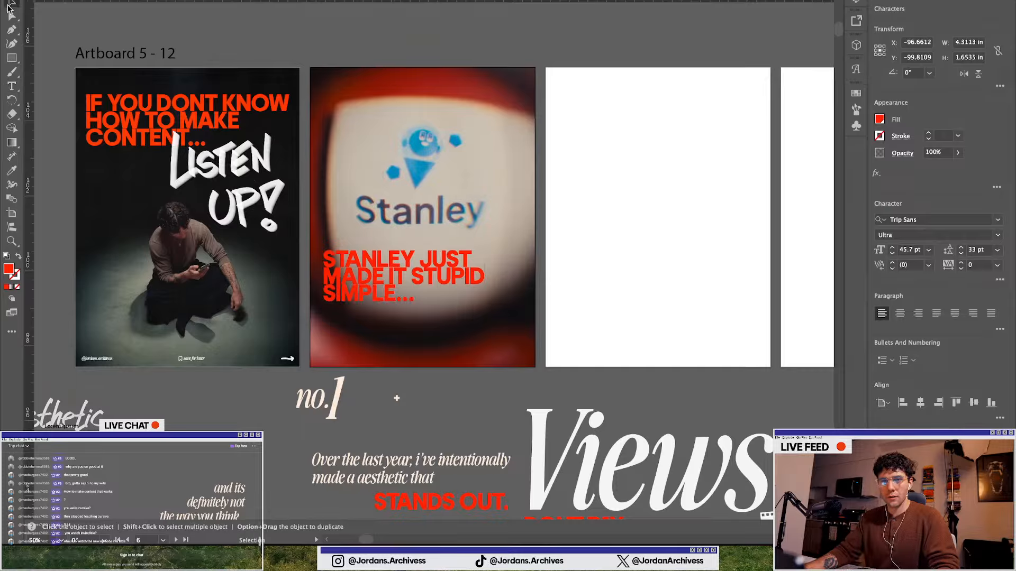
# Move the Stanley headline lower toward the bottom of the second slide
pyautogui.moveTo(382, 265); pyautogui.dragTo(401, 300)
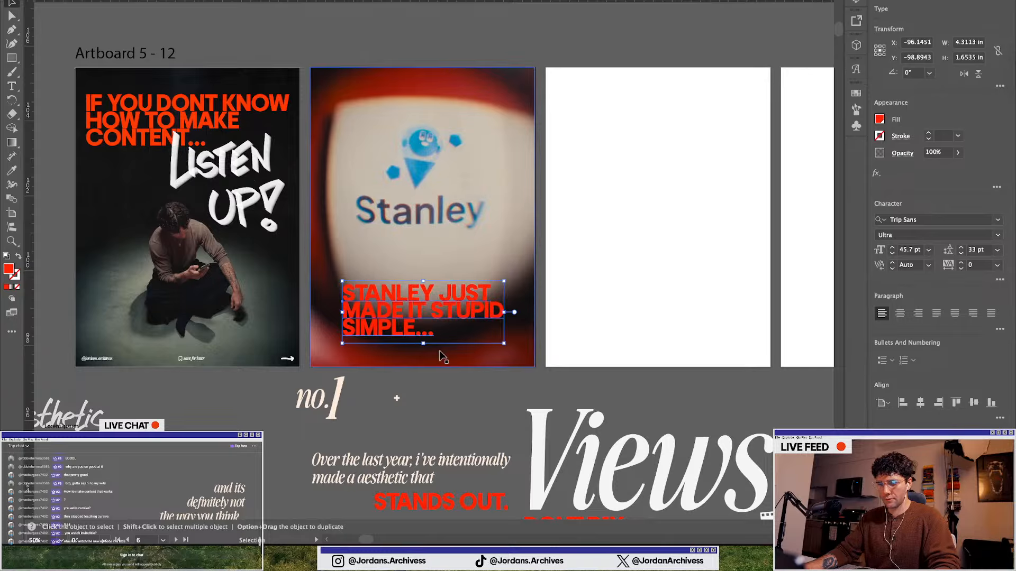
pyautogui.scroll(-1, 443, 355)
pyautogui.click(438, 402)
pyautogui.scroll(-1, 436, 394)
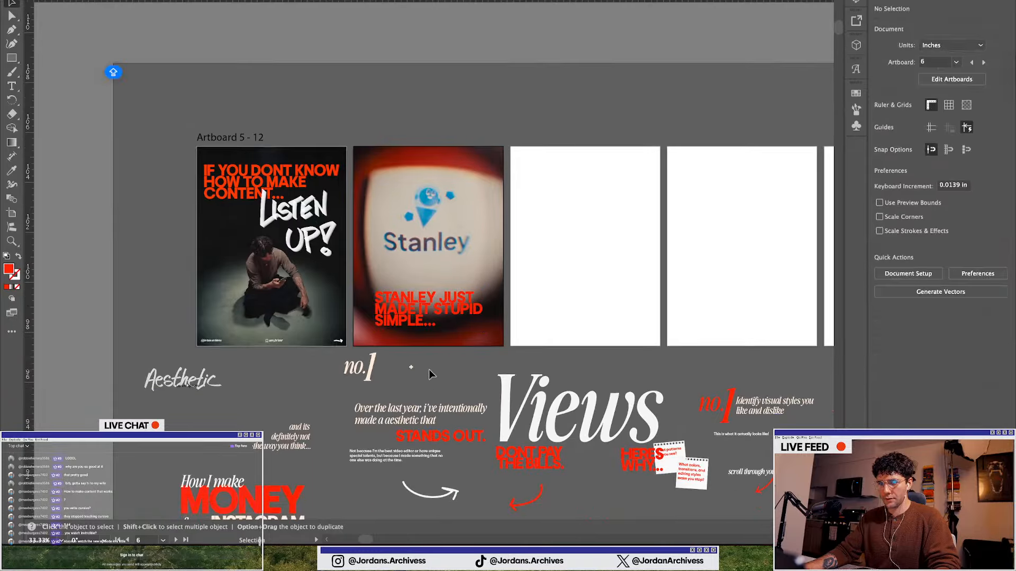
# Browse the reference carousel slides across the canvas for layout ideas
pyautogui.scroll(-5, 320, 325)
pyautogui.scroll(-1, 320, 325)
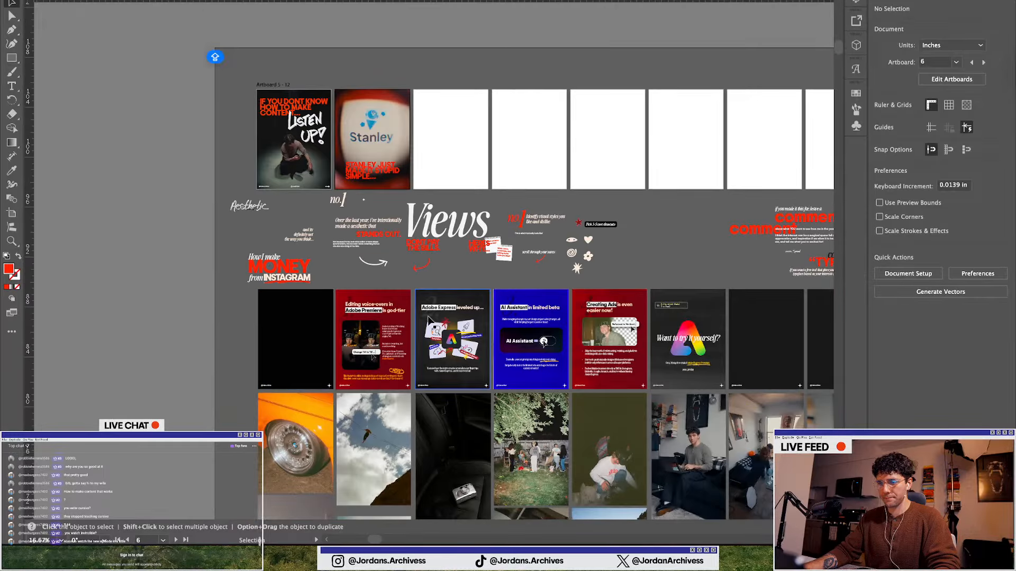
pyautogui.hscroll(12, 406, 290)
pyautogui.hscroll(5, 406, 290)
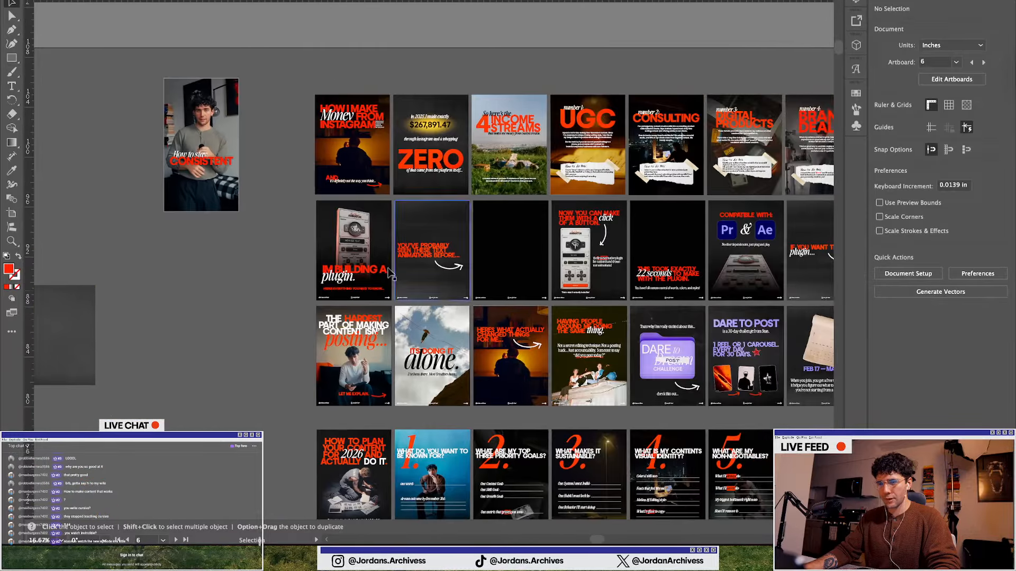
pyautogui.scroll(1, 572, 280)
pyautogui.hscroll(3, 527, 361)
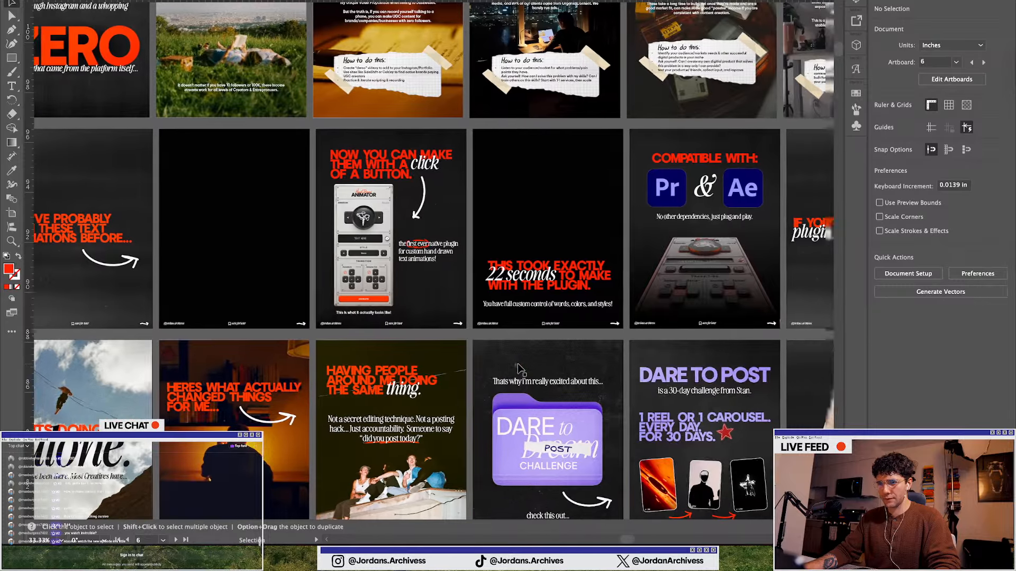
pyautogui.keyDown('alt'); pyautogui.scroll(-1, 518, 369); pyautogui.keyUp('alt')
pyautogui.scroll(-3, 383, 392)
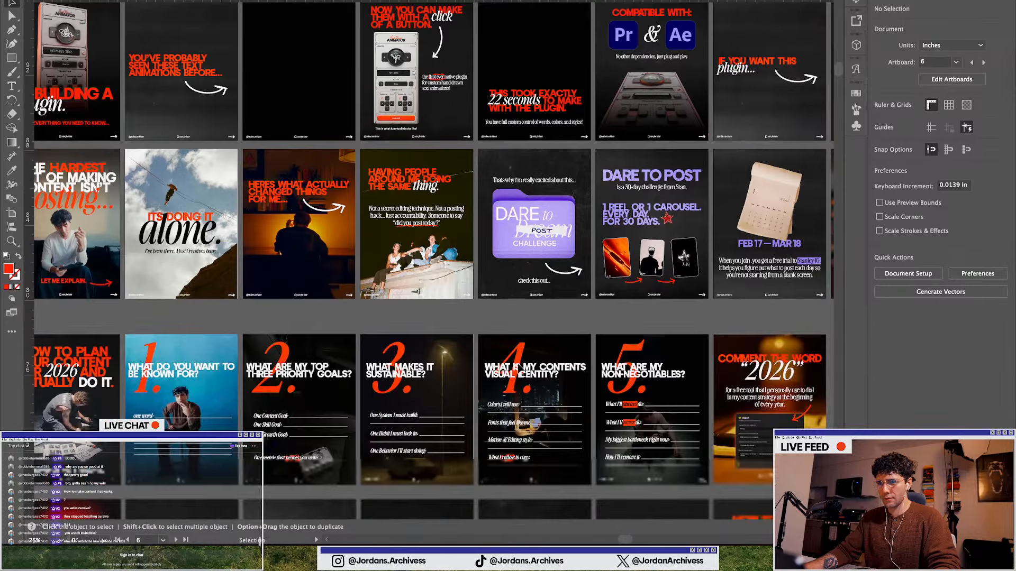
pyautogui.scroll(-3, 383, 391)
pyautogui.hscroll(-3, 380, 386)
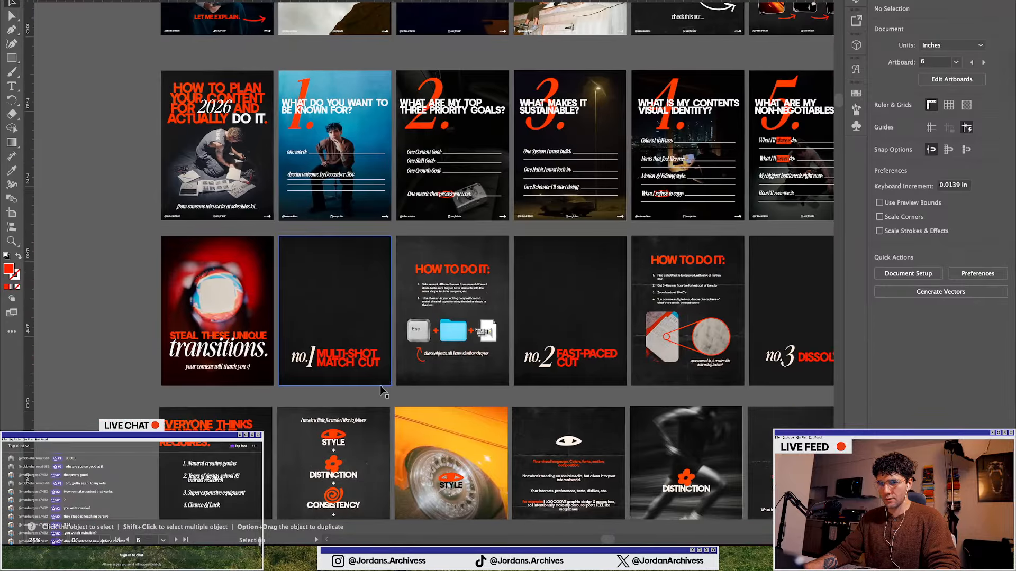
pyautogui.scroll(-3, 380, 385)
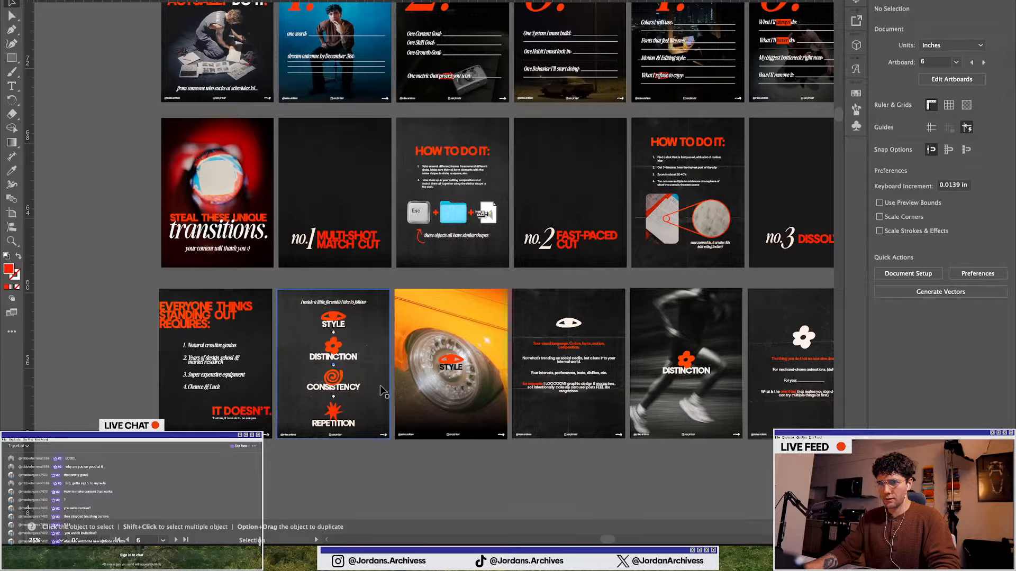
pyautogui.hscroll(14, 380, 385)
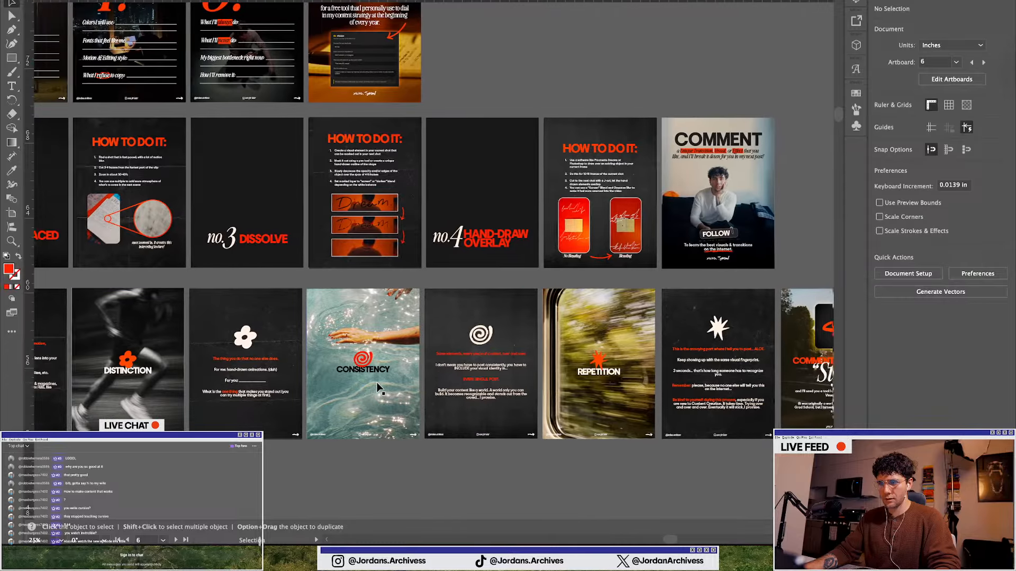
pyautogui.hscroll(4, 377, 387)
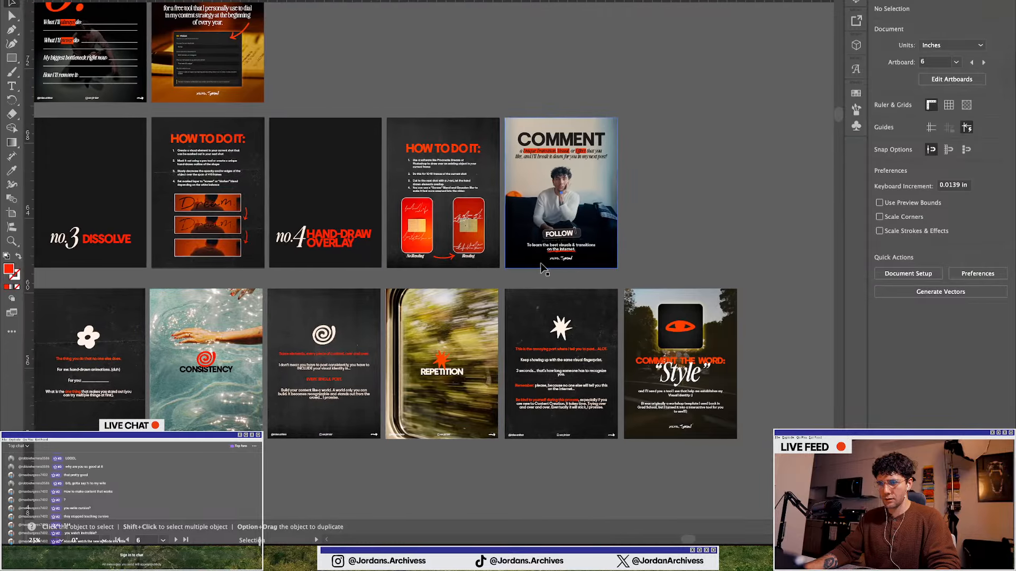
pyautogui.click(540, 262)
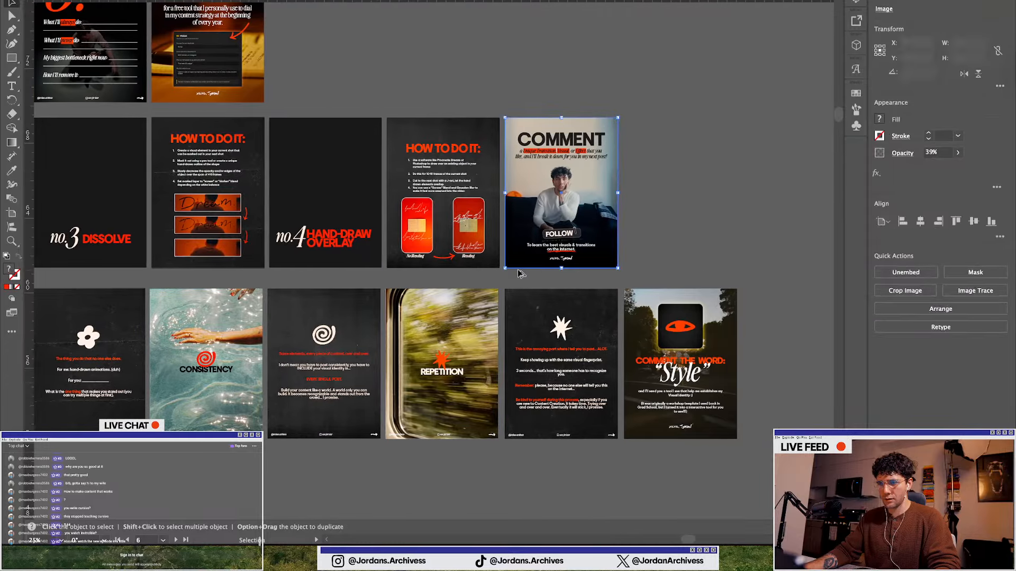
# Bring the dark gradient rectangle from the COMMENT reference slide onto the lower half of the Stanley slide
pyautogui.scroll(2, 529, 267)
pyautogui.moveTo(544, 260)
pyautogui.mouseDown()
pyautogui.moveTo(535, 324)
pyautogui.moveTo(541, 253)
pyautogui.mouseUp()
pyautogui.scroll(-4, 604, 296)
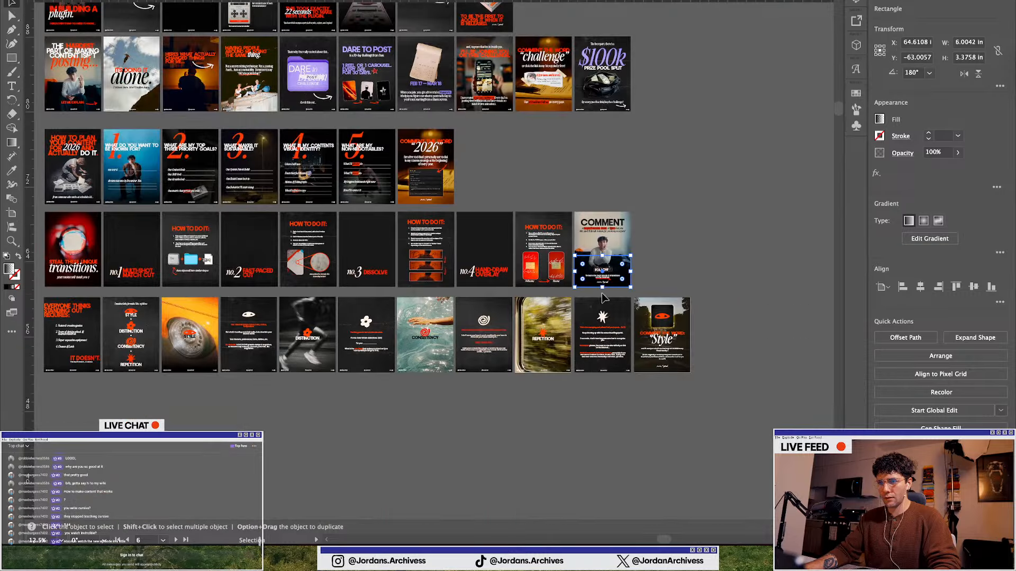
pyautogui.hscroll(-5, 593, 296)
pyautogui.scroll(10, 586, 294)
pyautogui.hscroll(-5, 585, 294)
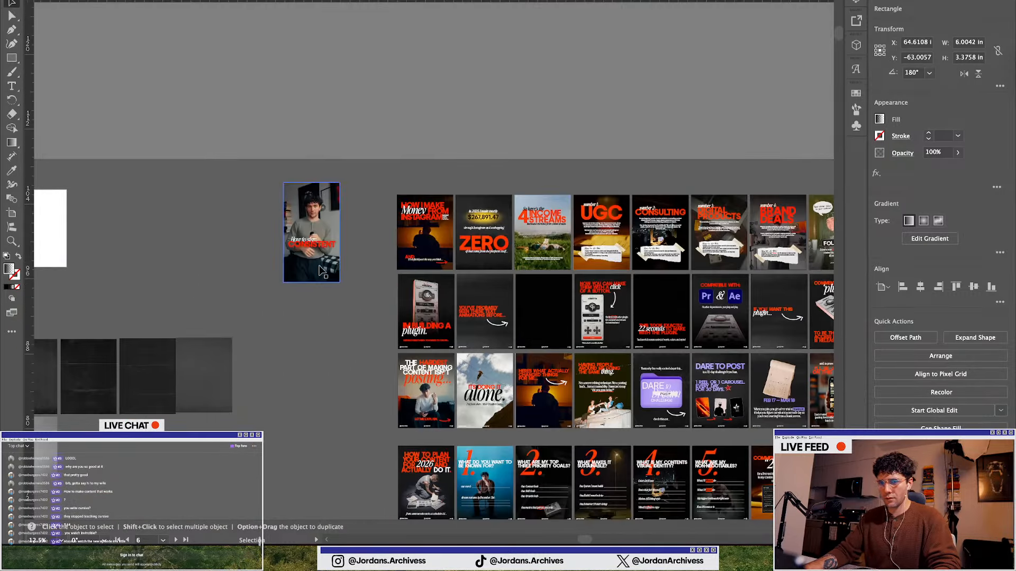
pyautogui.hscroll(-5, 313, 246)
pyautogui.hscroll(-10, 313, 246)
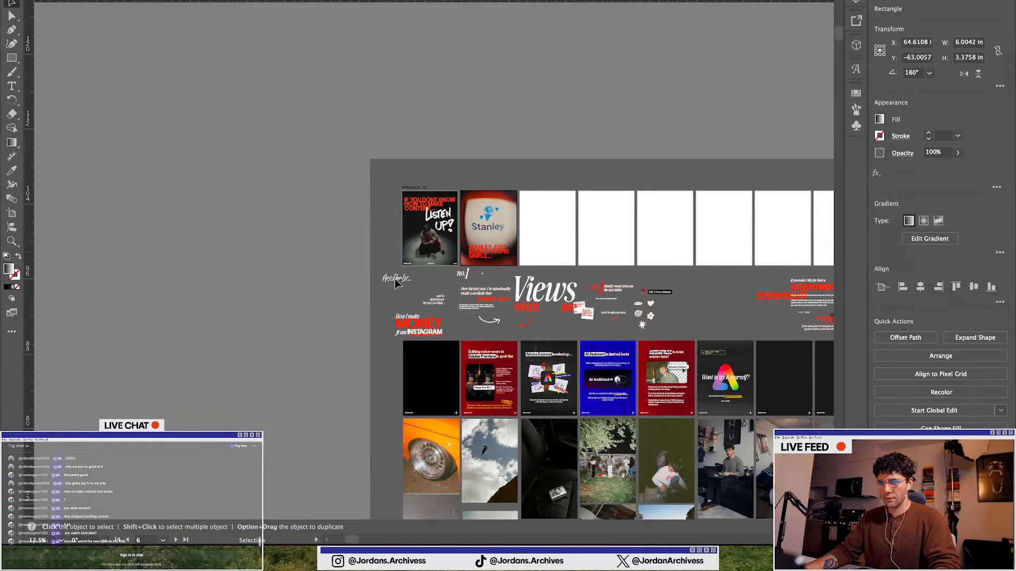
pyautogui.scroll(2, 423, 248)
pyautogui.scroll(2, 437, 239)
pyautogui.scroll(2, 536, 280)
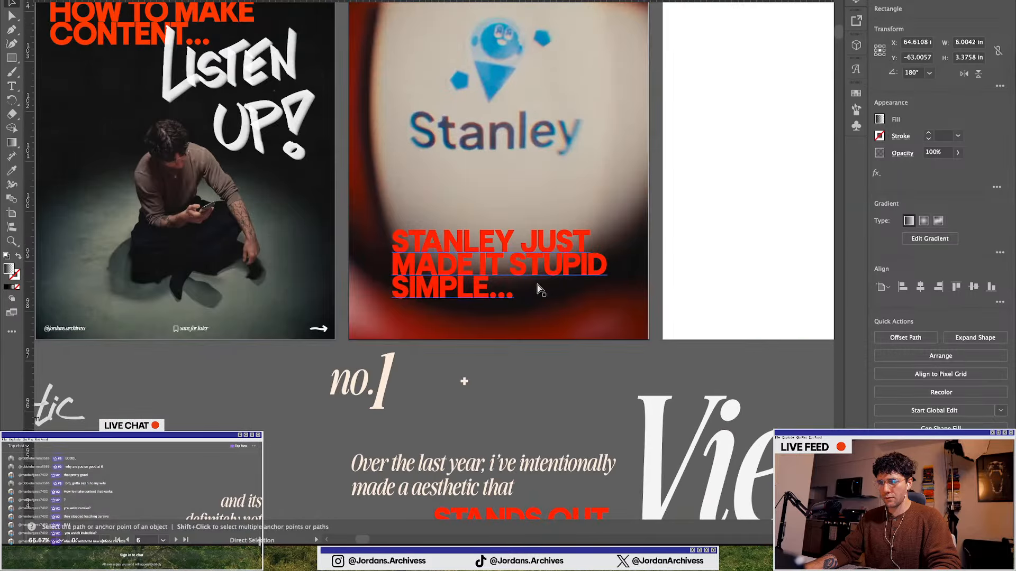
pyautogui.scroll(-1, 492, 292)
pyautogui.moveTo(492, 292); pyautogui.dragTo(517, 315)
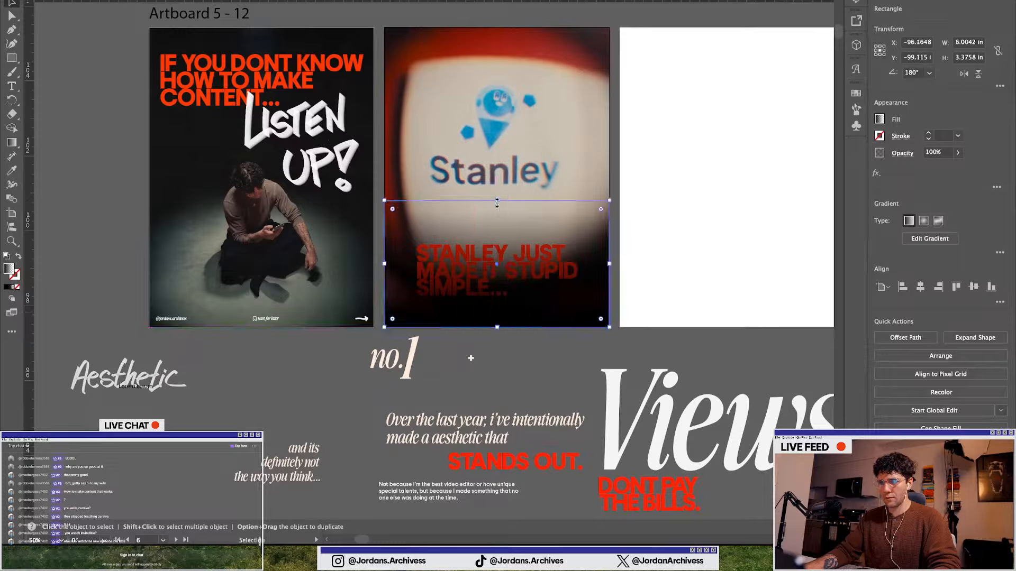
# Stretch the gradient rectangle's top edge upward to about 4.07 in tall
pyautogui.moveTo(497, 203); pyautogui.dragTo(496, 176)
pyautogui.press('a')
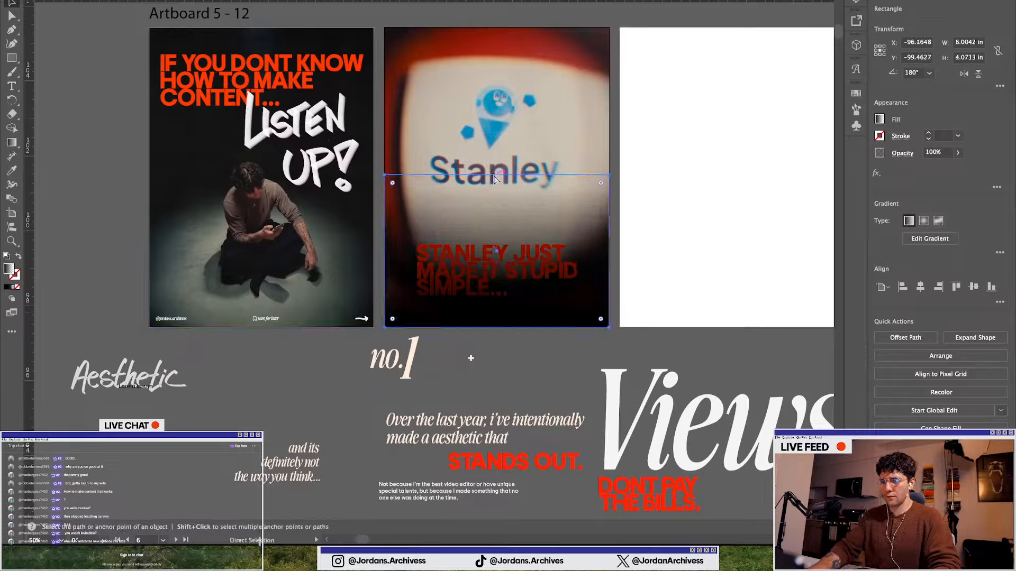
pyautogui.press('v')
pyautogui.scroll(-1, 495, 178)
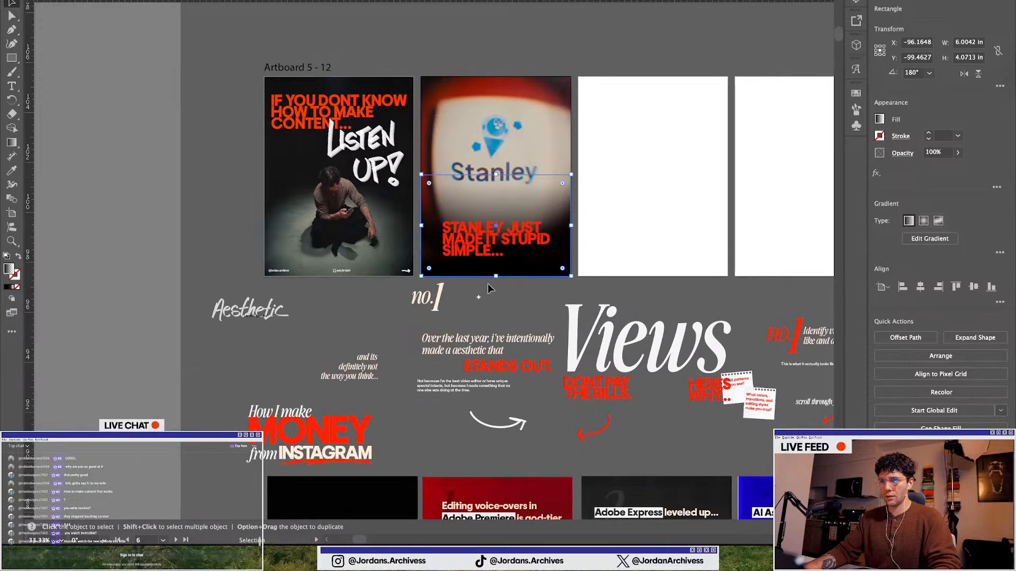
pyautogui.click(490, 295)
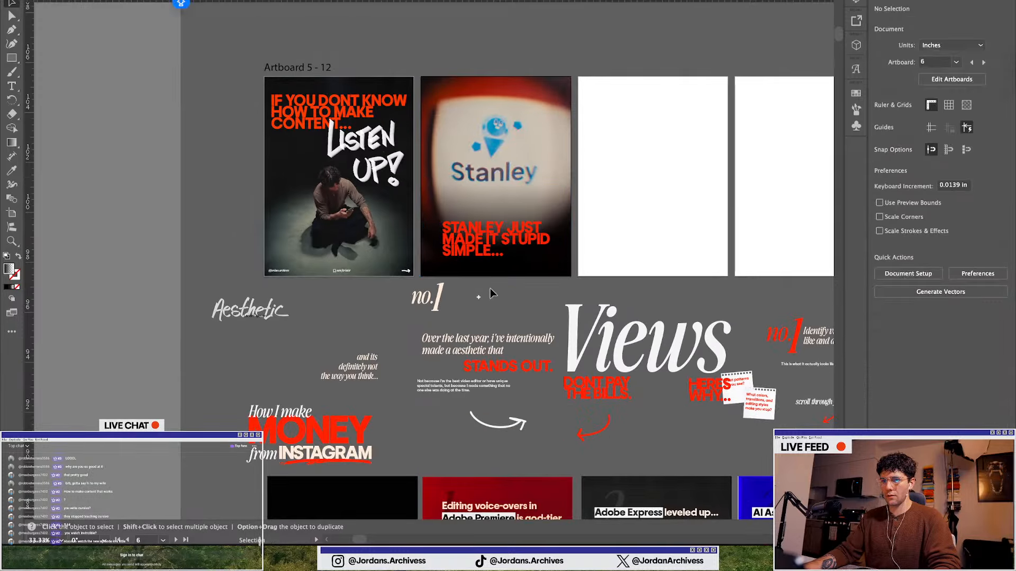
# Send the Stanley photo to the back and arrange the gradient rectangle beneath the headline
pyautogui.click(445, 138)
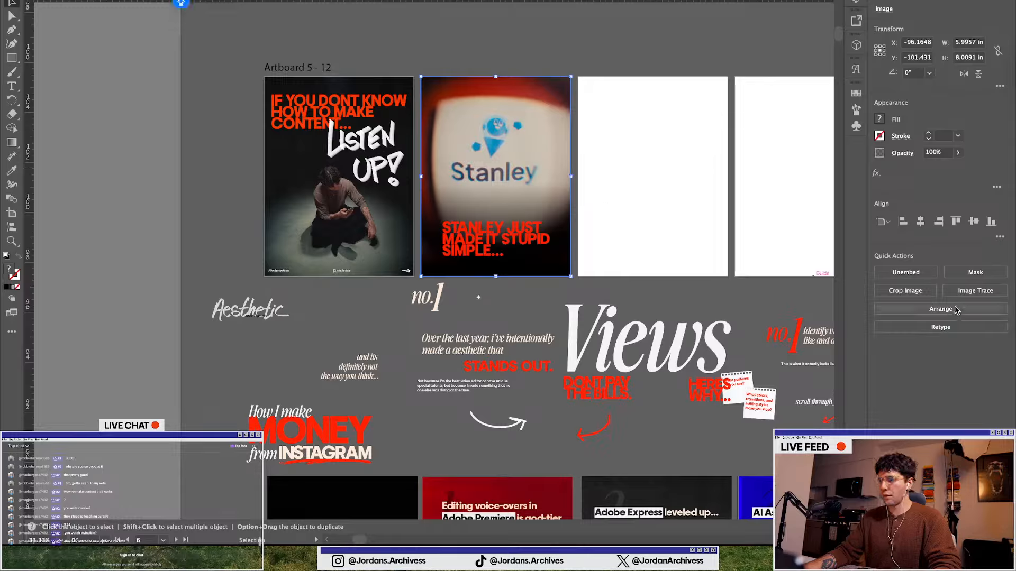
pyautogui.click(936, 309)
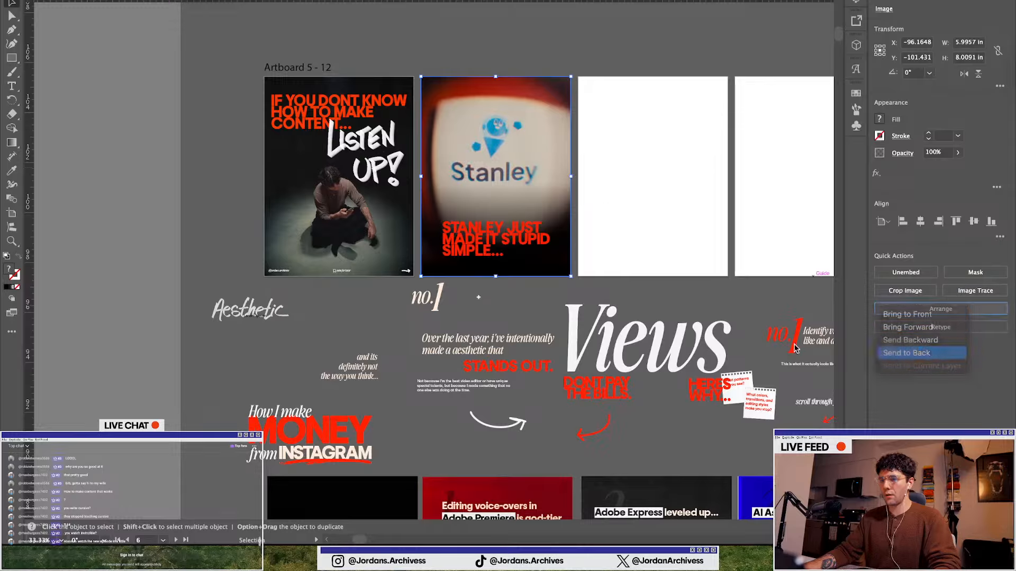
pyautogui.click(920, 353)
pyautogui.click(554, 239)
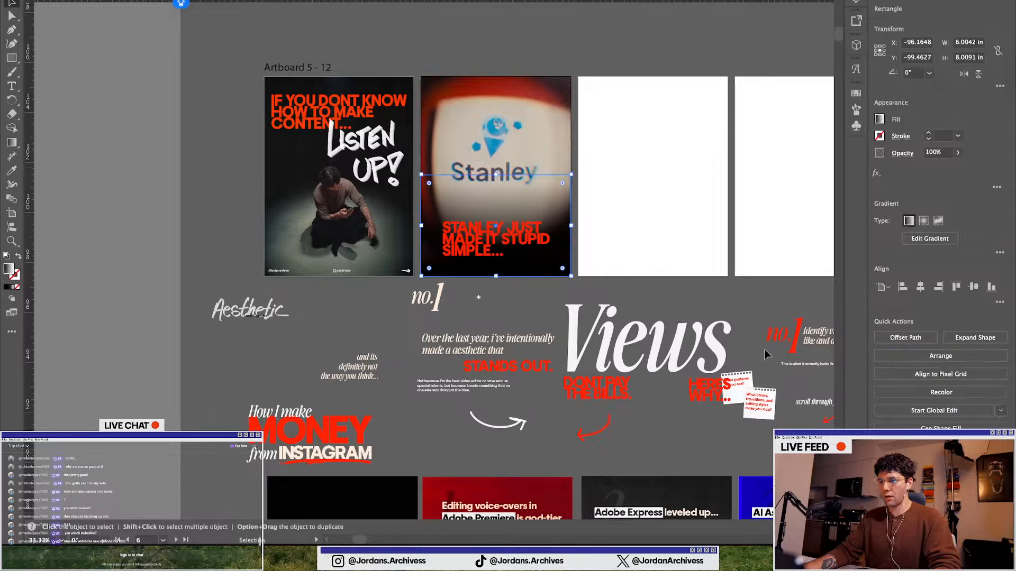
pyautogui.click(937, 356)
pyautogui.click(908, 402)
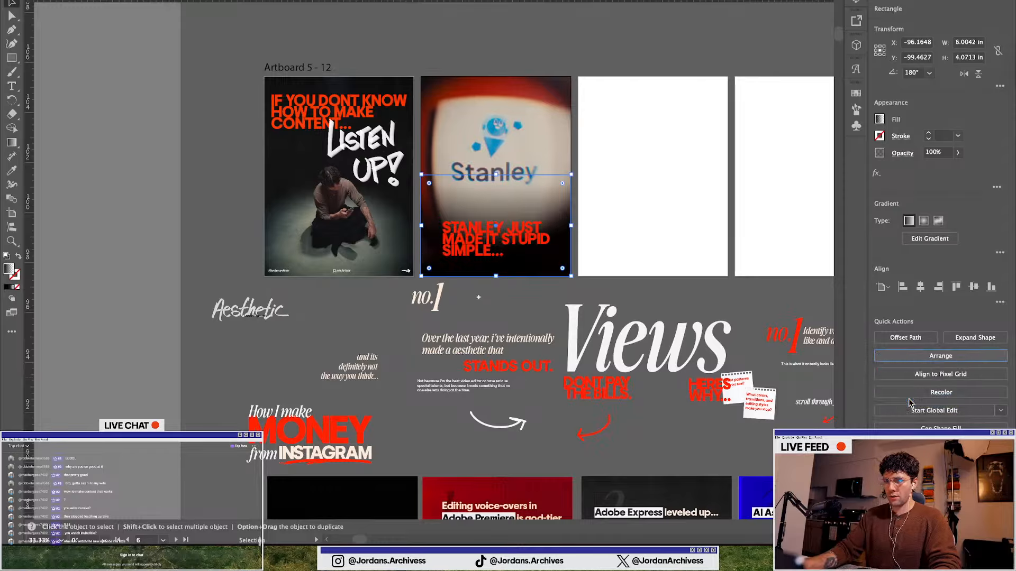
pyautogui.scroll(1, 495, 281)
pyautogui.moveTo(533, 262); pyautogui.dragTo(534, 259)
pyautogui.moveTo(535, 260); pyautogui.dragTo(539, 176)
pyautogui.click(474, 270)
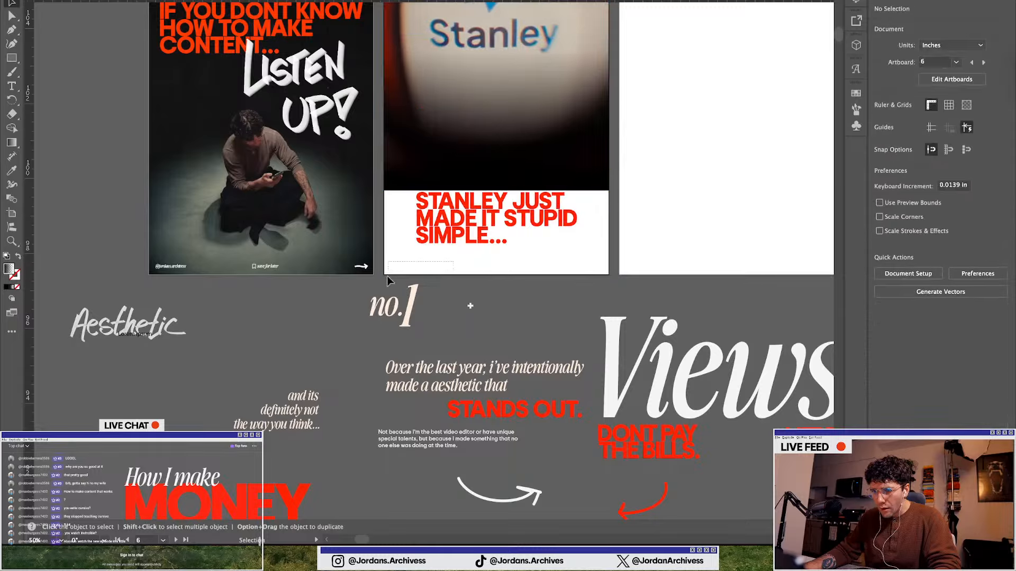
pyautogui.hotkey('ctrl', 'z')
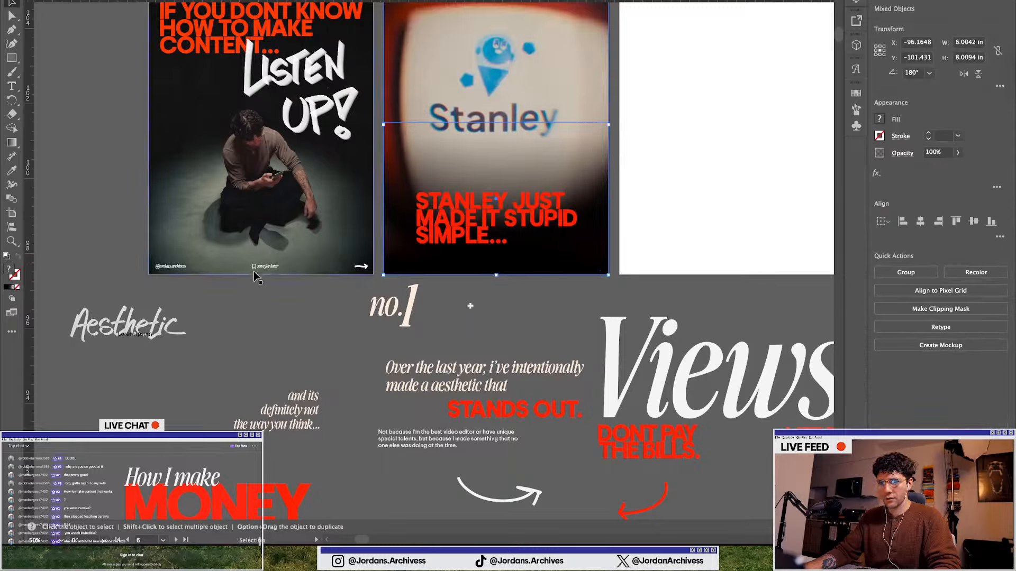
# Duplicate the first slide's textured footer overlay onto the Stanley slide
pyautogui.click(260, 269)
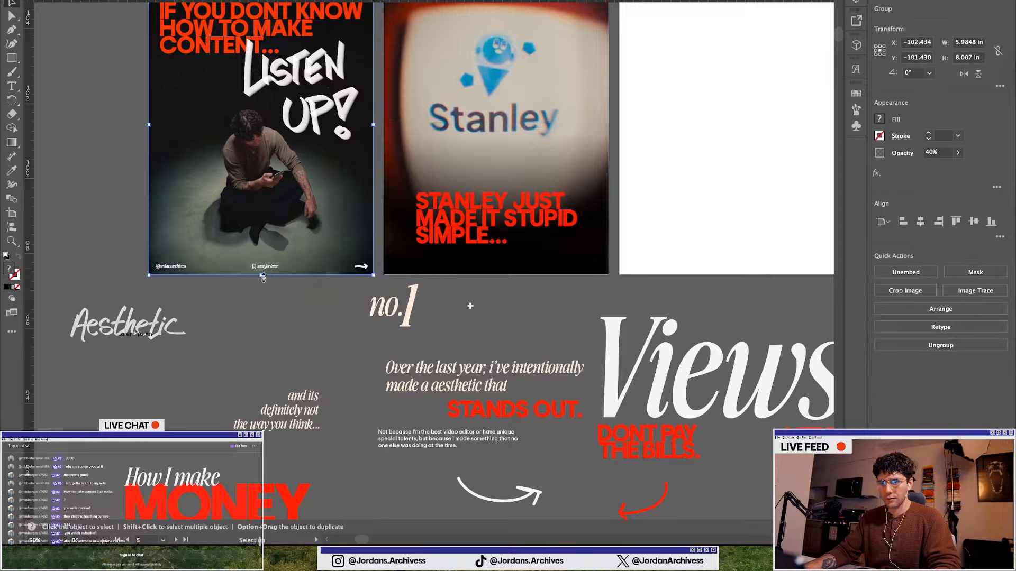
pyautogui.moveTo(263, 278); pyautogui.dragTo(492, 271)
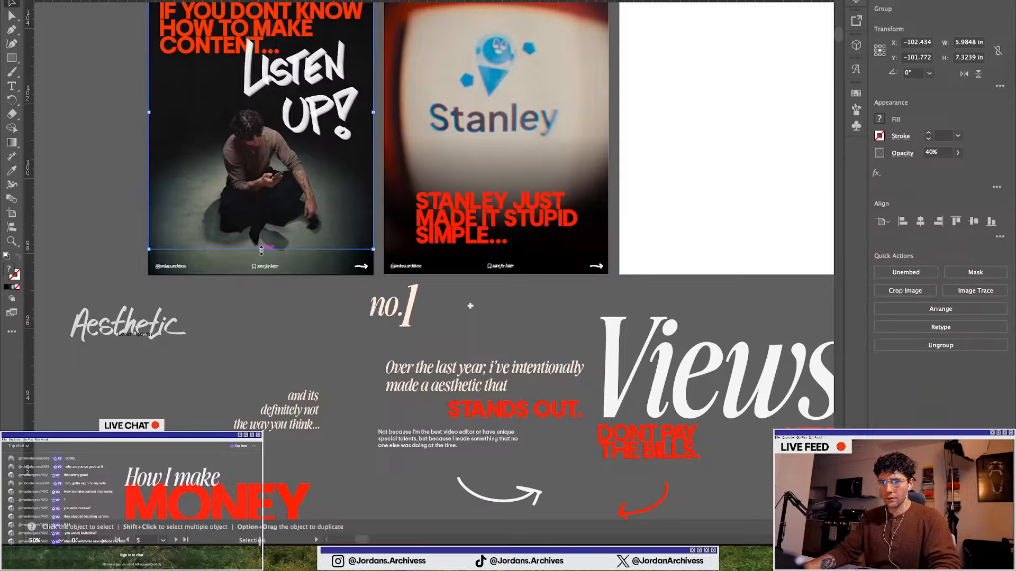
pyautogui.click(258, 271)
pyautogui.click(281, 342)
pyautogui.scroll(-1, 452, 328)
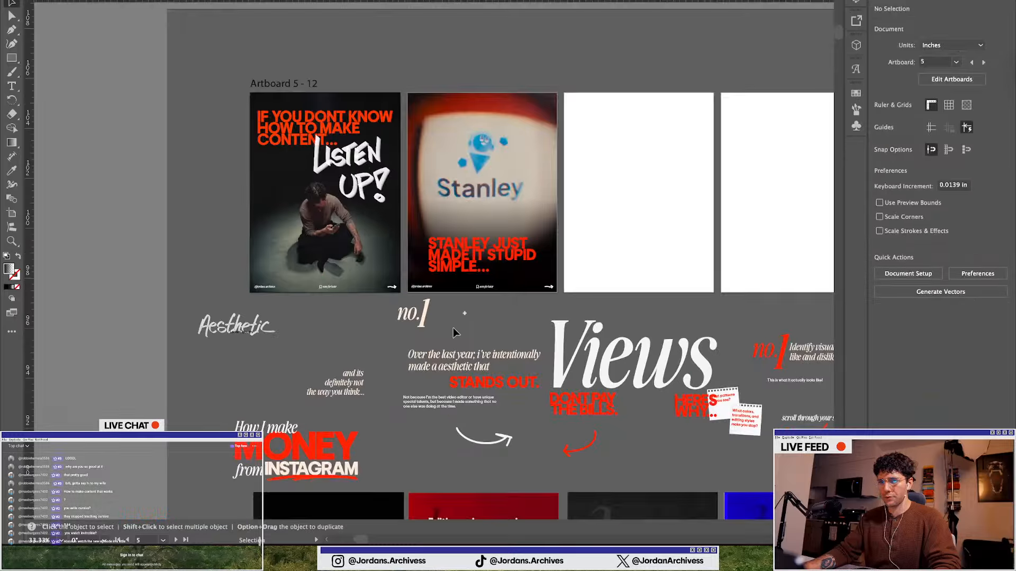
pyautogui.hscroll(3, 439, 323)
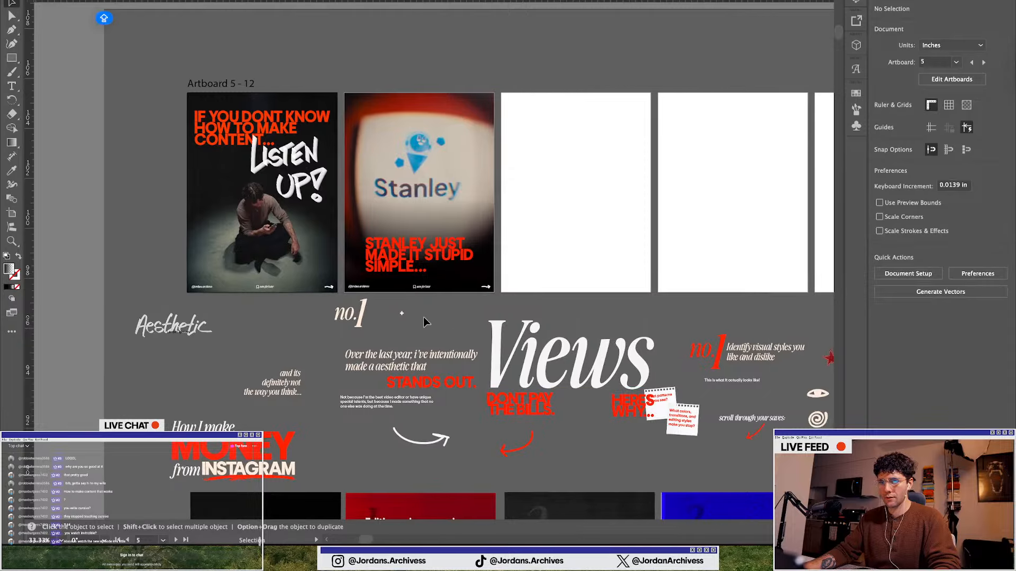
pyautogui.scroll(2, 439, 284)
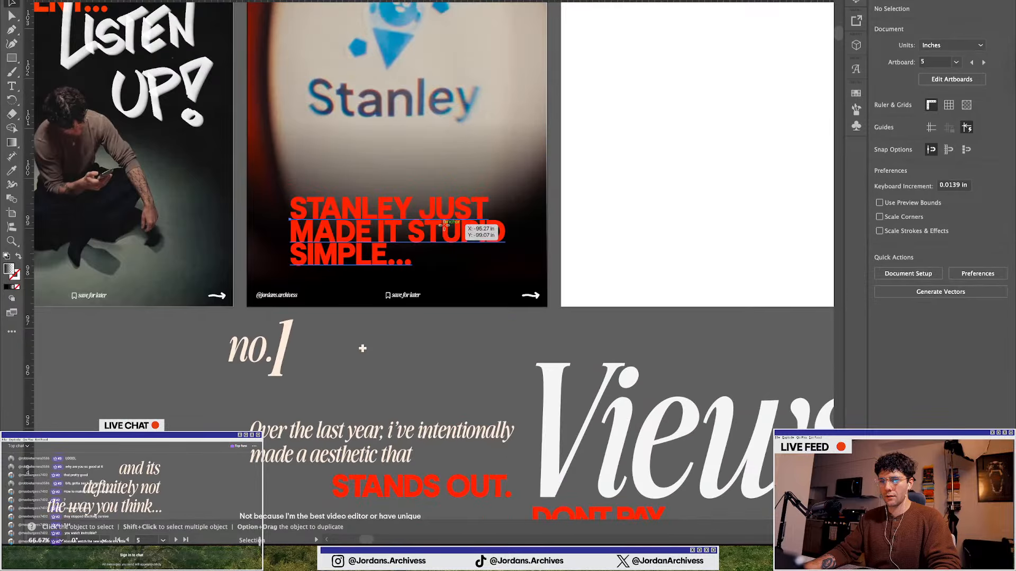
# Replace the word "STUPID" in the Stanley headline with "SUPER"
pyautogui.tripleClick(408, 239)
pyautogui.click(410, 233)
pyautogui.moveTo(409, 231); pyautogui.dragTo(569, 243)
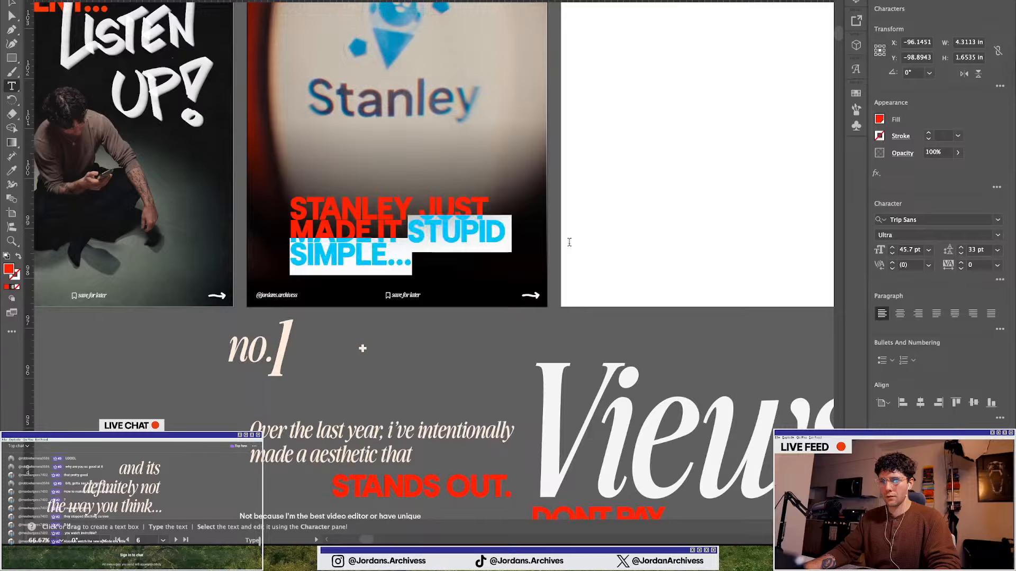
pyautogui.click(467, 240)
pyautogui.doubleClick(465, 238)
pyautogui.doubleClick(464, 234)
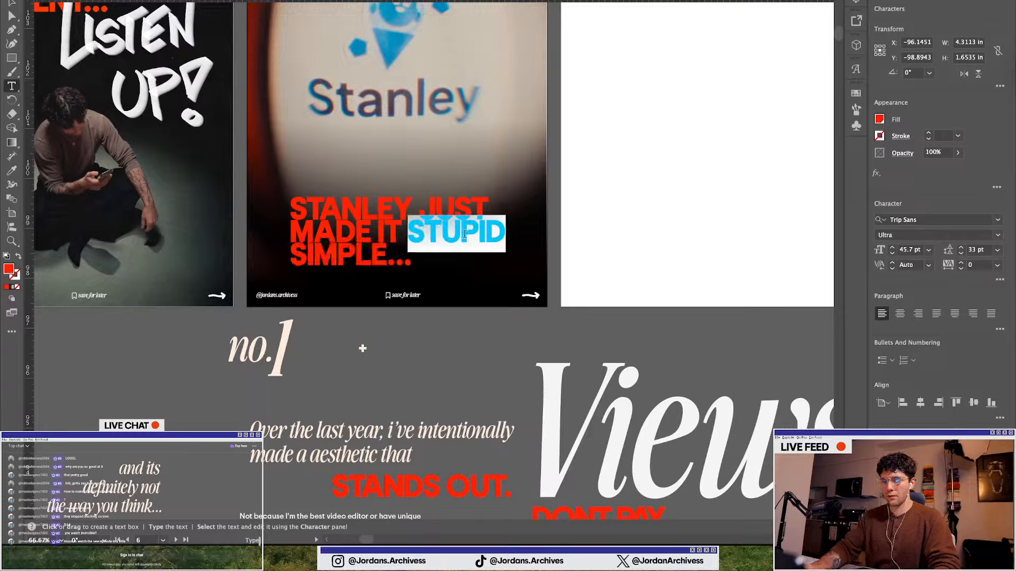
pyautogui.write('SUPER')
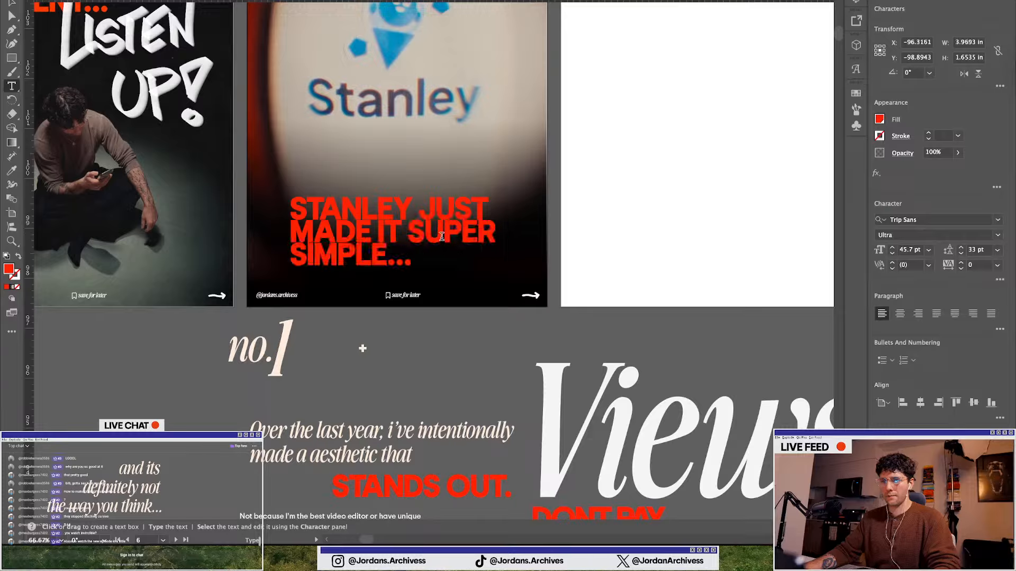
# Change the fill colour of the word "SIMPLE" in the Stanley headline to white
pyautogui.doubleClick(442, 236)
pyautogui.doubleClick(337, 257)
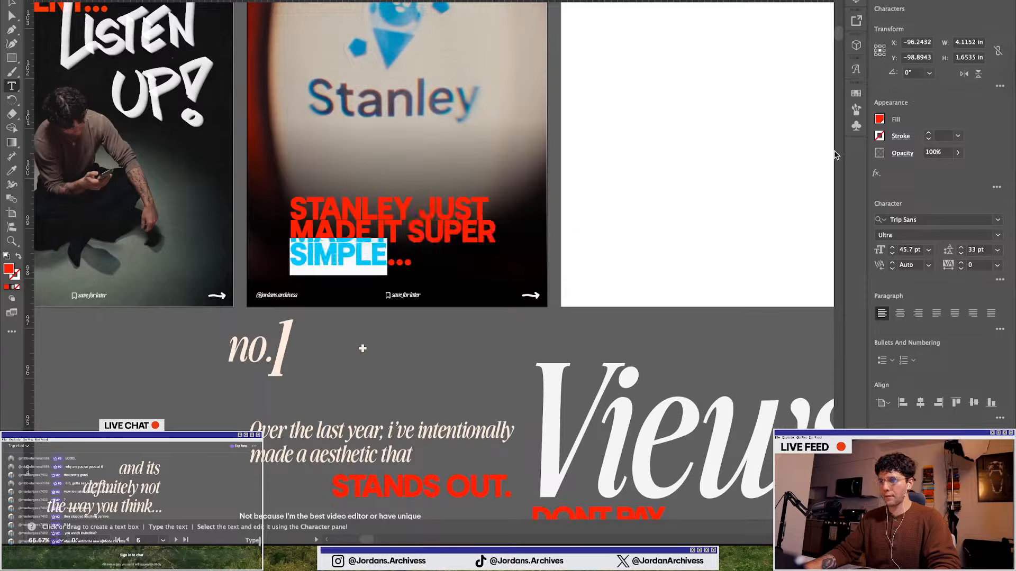
pyautogui.click(879, 120)
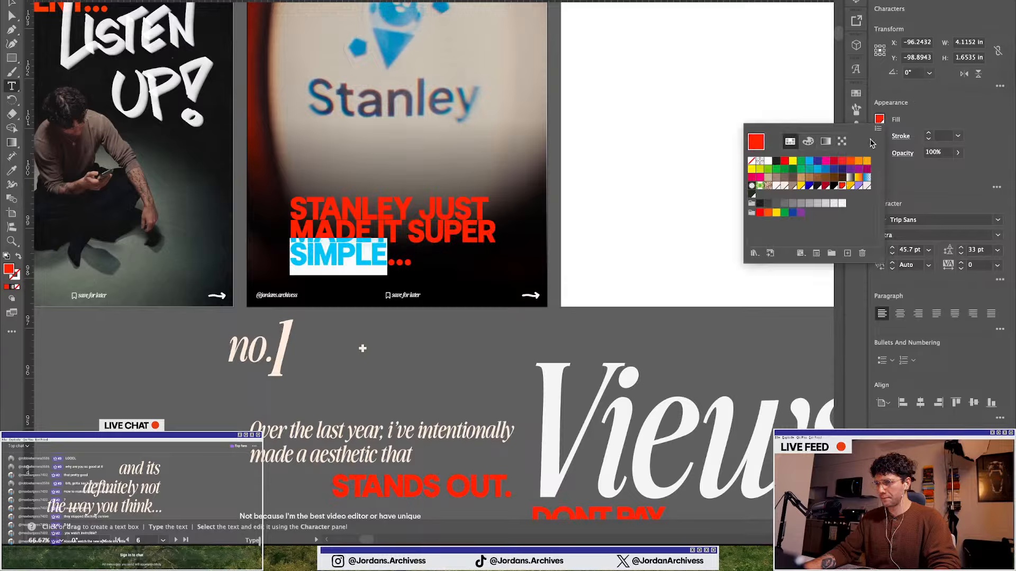
pyautogui.click(866, 186)
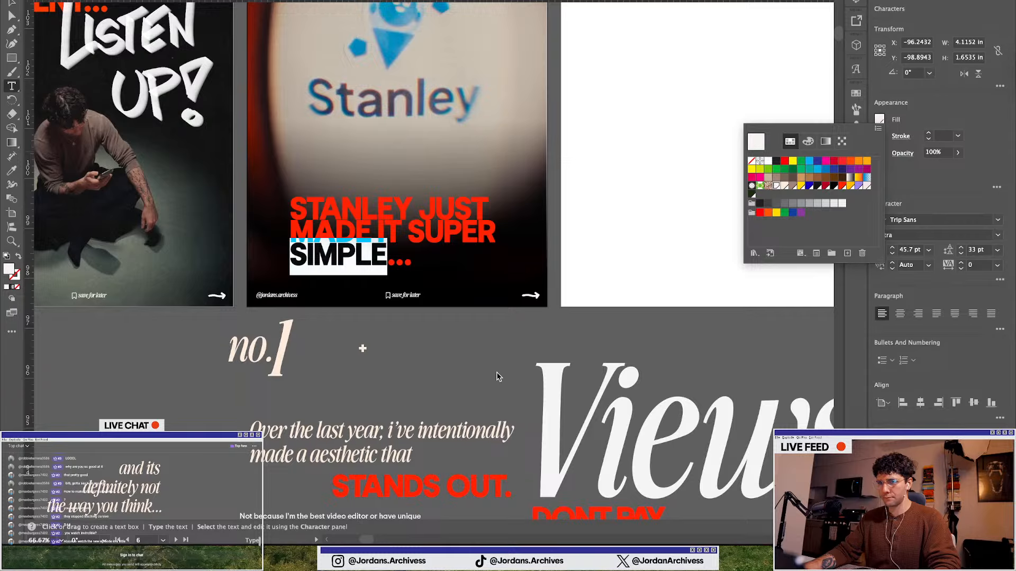
pyautogui.keyDown('ctrl'); pyautogui.click(406, 339); pyautogui.keyUp('ctrl')
pyautogui.scroll(-2, 341, 344)
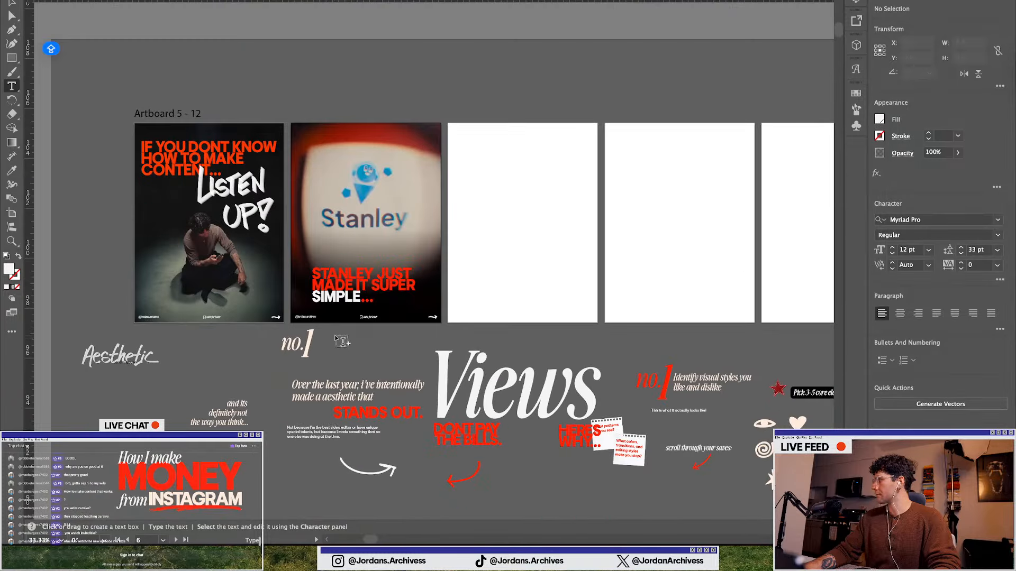
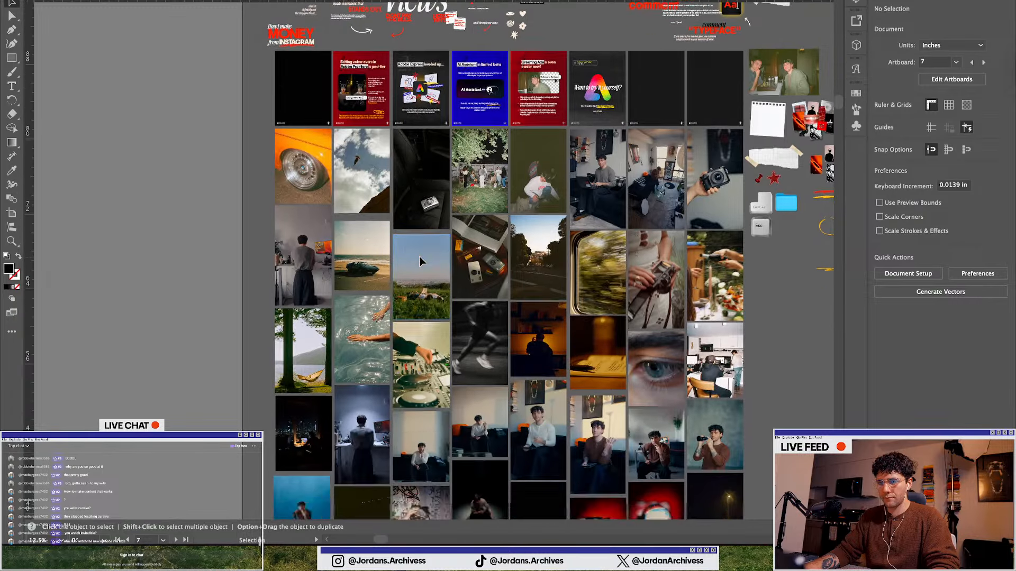
# Browse the photo board and carousel artboards for an image to use on the next slide
pyautogui.click(490, 391)
pyautogui.scroll(18, 488, 389)
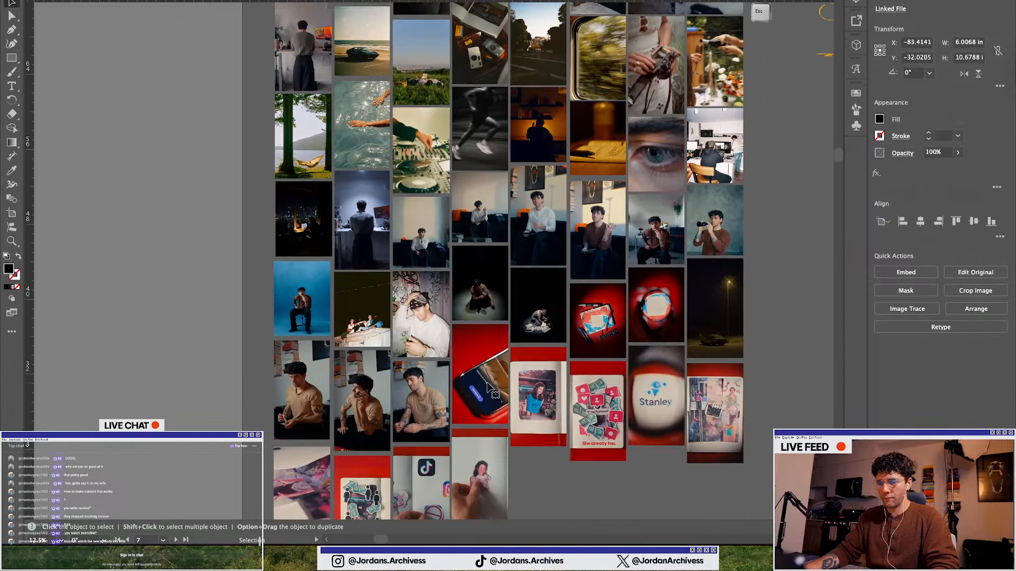
pyautogui.scroll(1, 422, 321)
pyautogui.scroll(1, 422, 320)
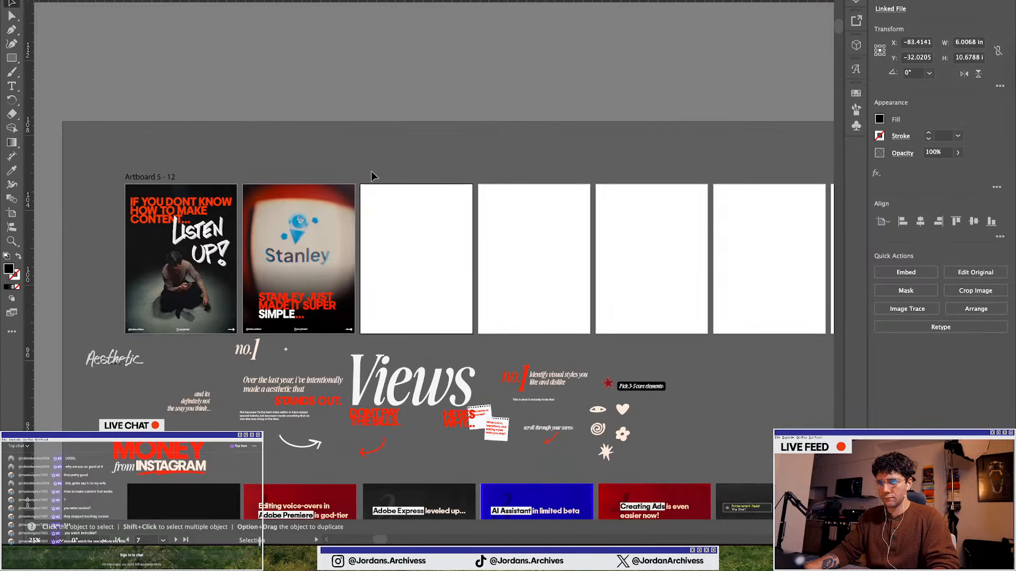
pyautogui.click(373, 156)
pyautogui.scroll(-1, 382, 272)
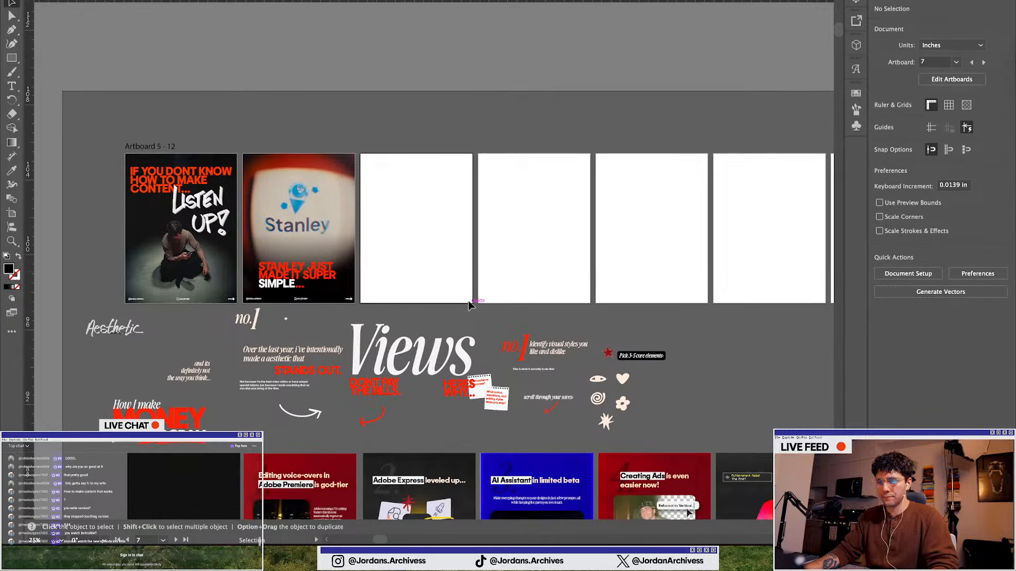
pyautogui.scroll(-2, 398, 294)
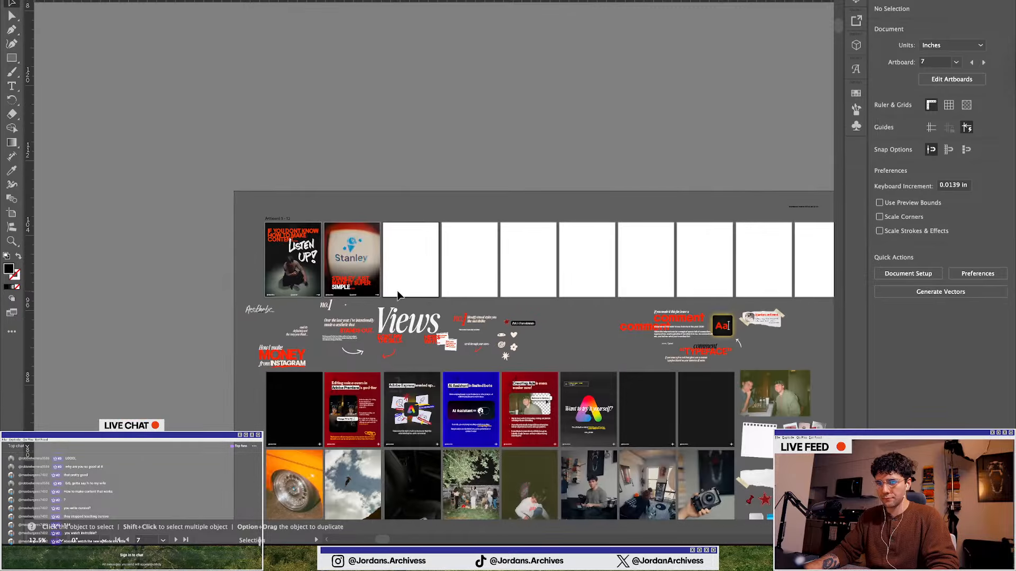
pyautogui.scroll(-6, 398, 296)
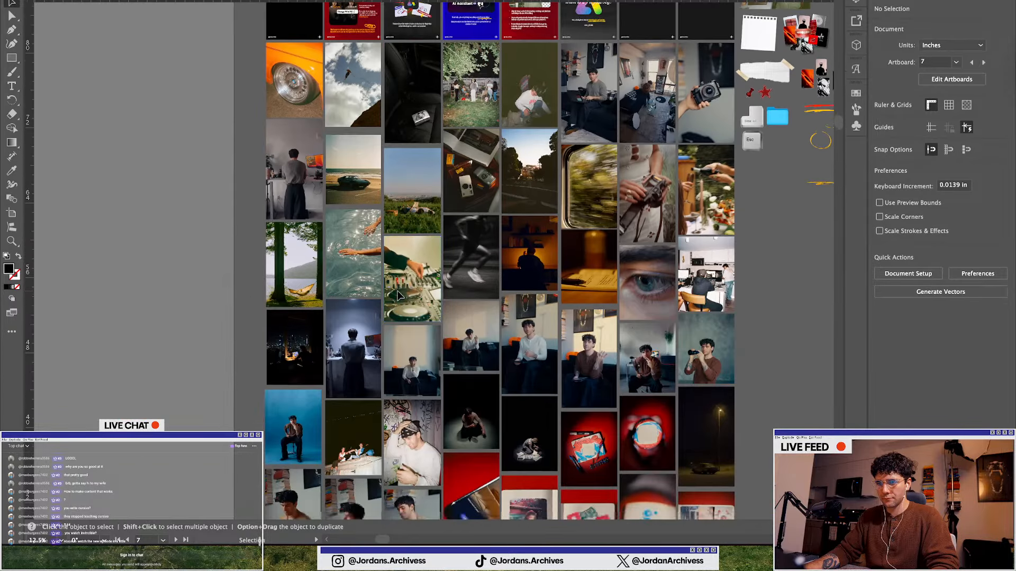
pyautogui.scroll(-6, 398, 295)
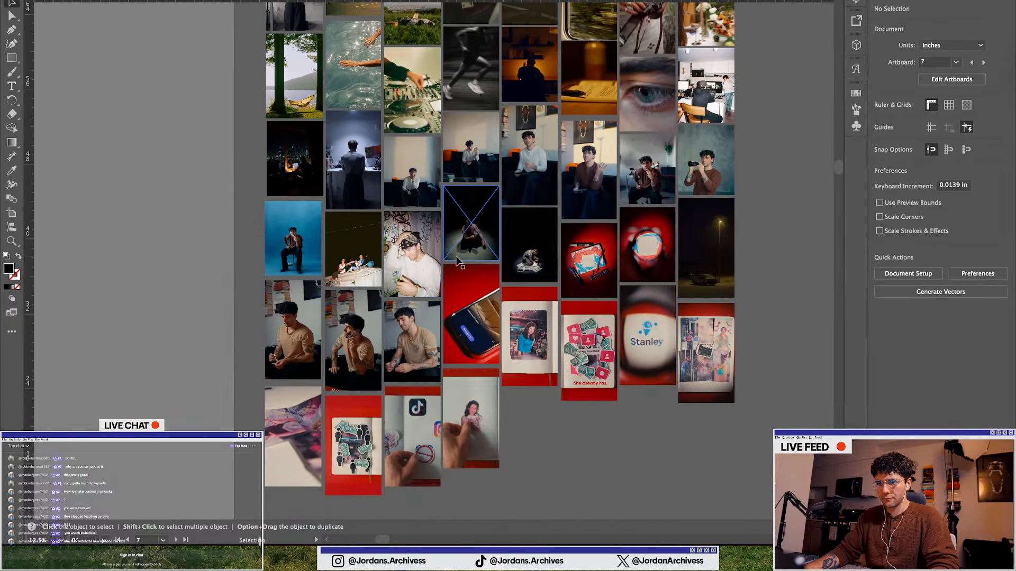
pyautogui.scroll(12, 369, 345)
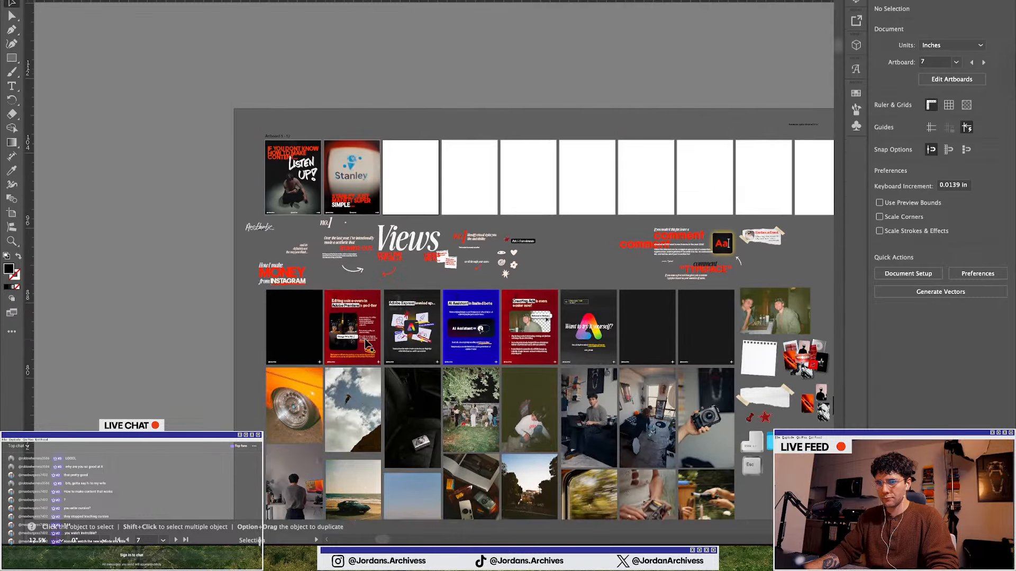
pyautogui.scroll(4, 431, 347)
pyautogui.scroll(5, 402, 345)
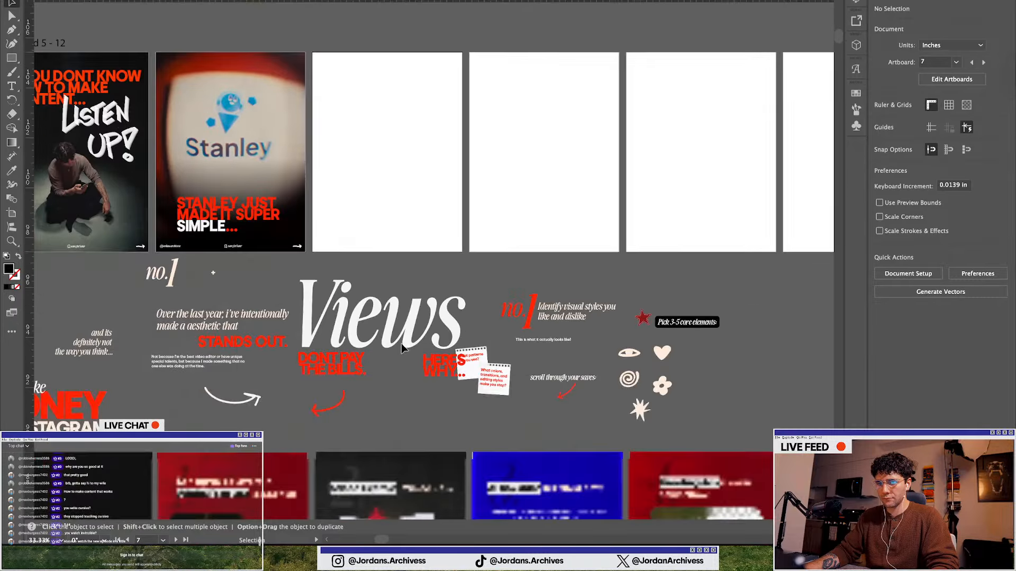
pyautogui.scroll(-5, 402, 344)
pyautogui.scroll(-6, 401, 344)
pyautogui.scroll(2, 401, 324)
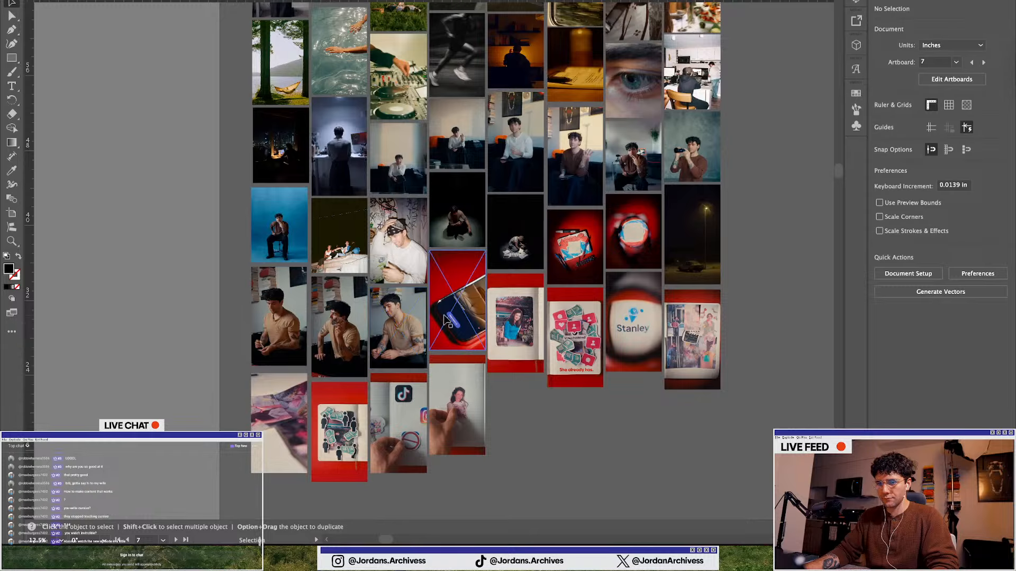
pyautogui.scroll(2, 447, 320)
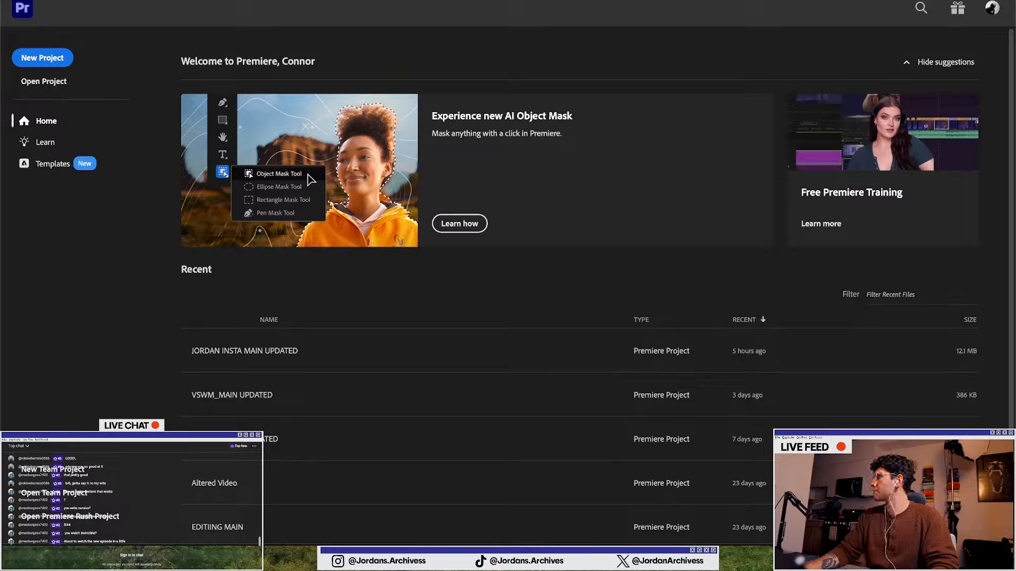
# Open the JORDAN INSTA MAIN UPDATED project in Premiere Pro and scrub the timeline to the phone-screen shot
pyautogui.click(248, 351)
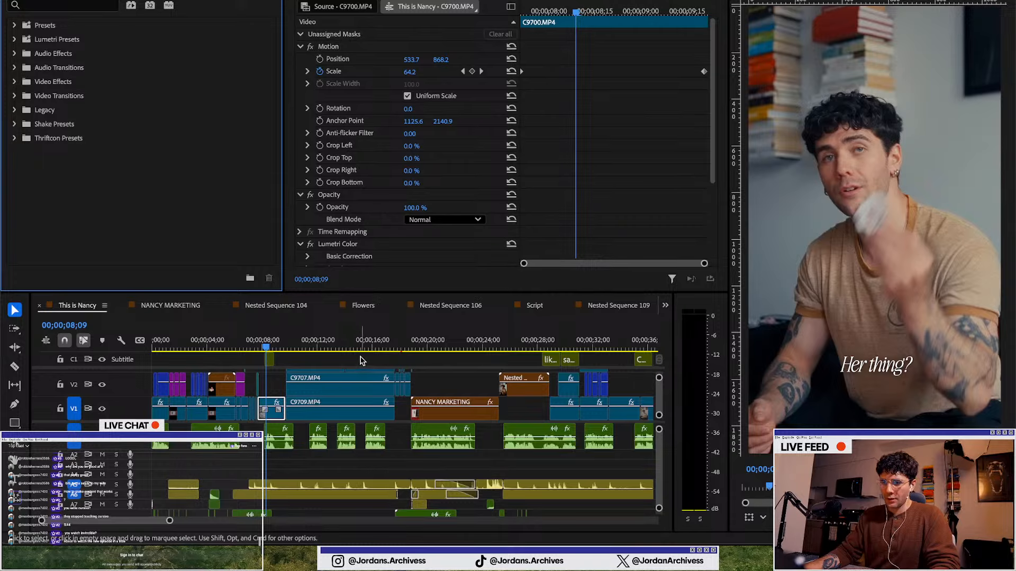
pyautogui.scroll(-1, 360, 360)
pyautogui.moveTo(363, 293); pyautogui.dragTo(369, 262)
pyautogui.click(373, 269)
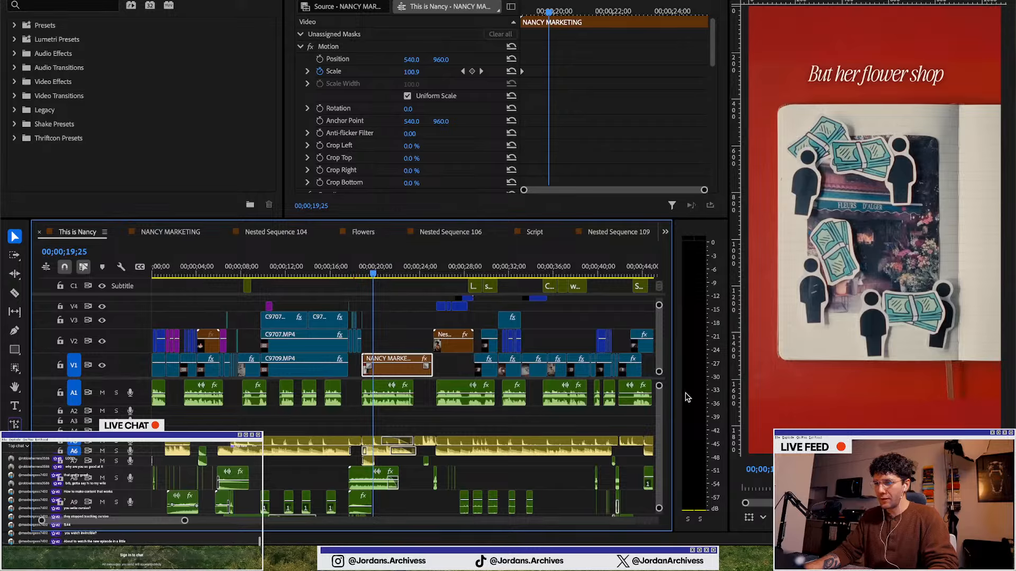
pyautogui.click(464, 267)
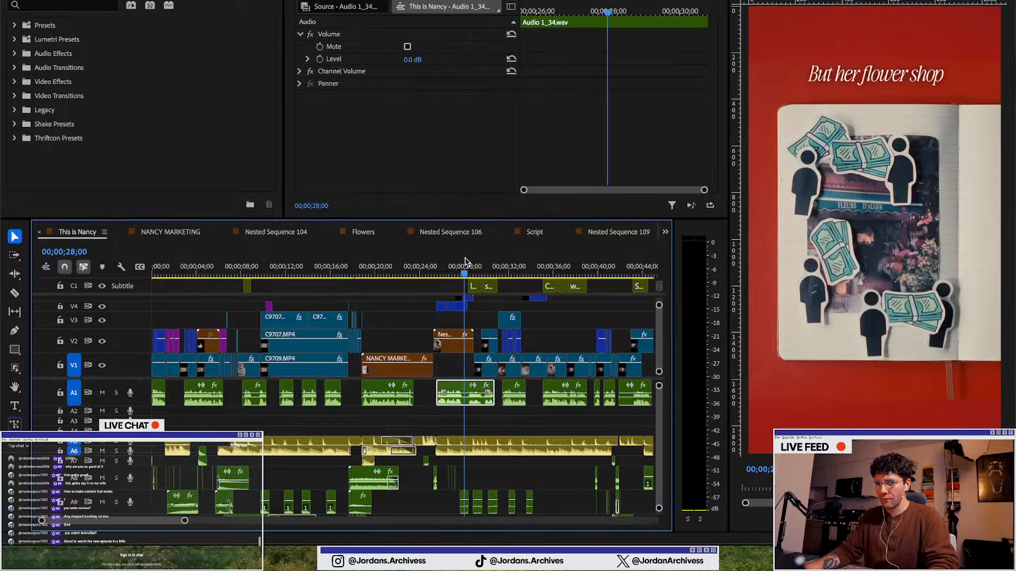
pyautogui.hscroll(5, 476, 370)
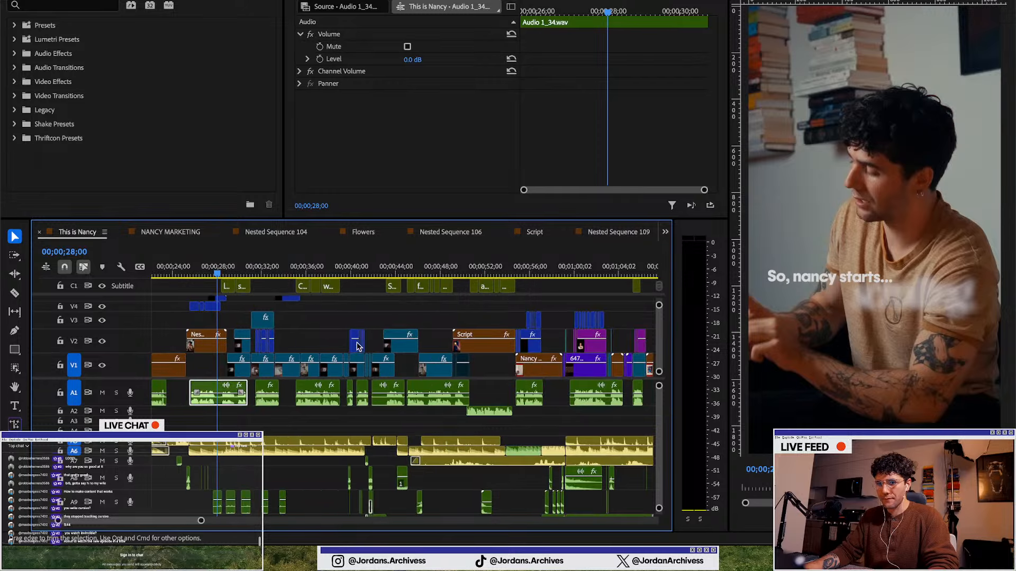
pyautogui.click(488, 269)
pyautogui.hscroll(2, 469, 363)
pyautogui.hscroll(2, 468, 363)
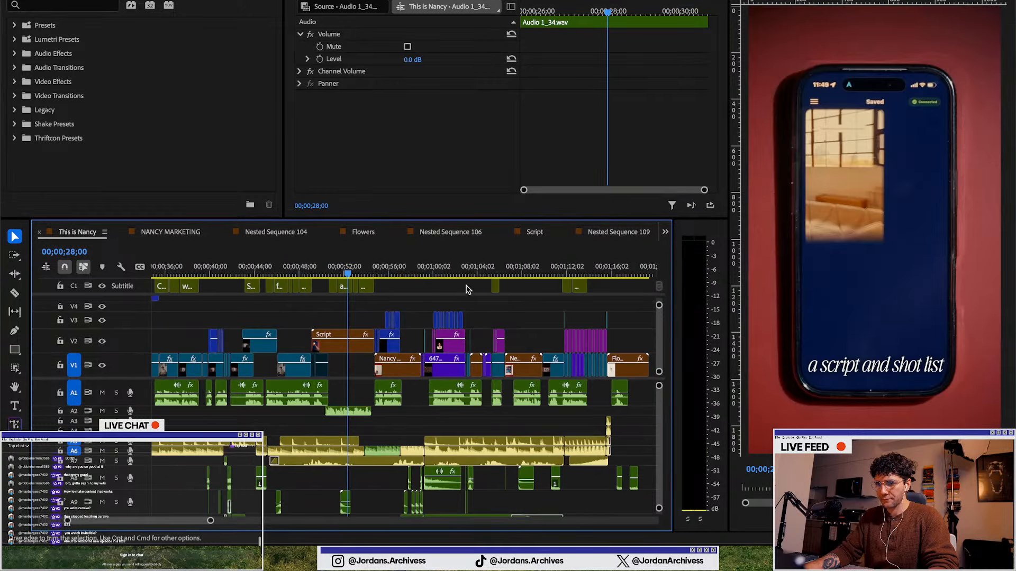
pyautogui.click(332, 270)
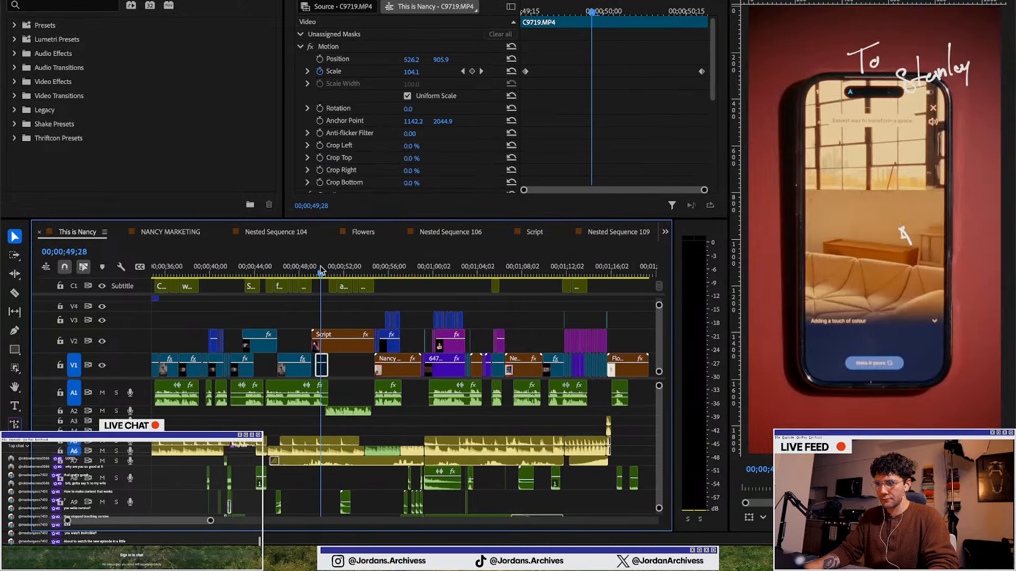
pyautogui.click(316, 269)
pyautogui.click(319, 270)
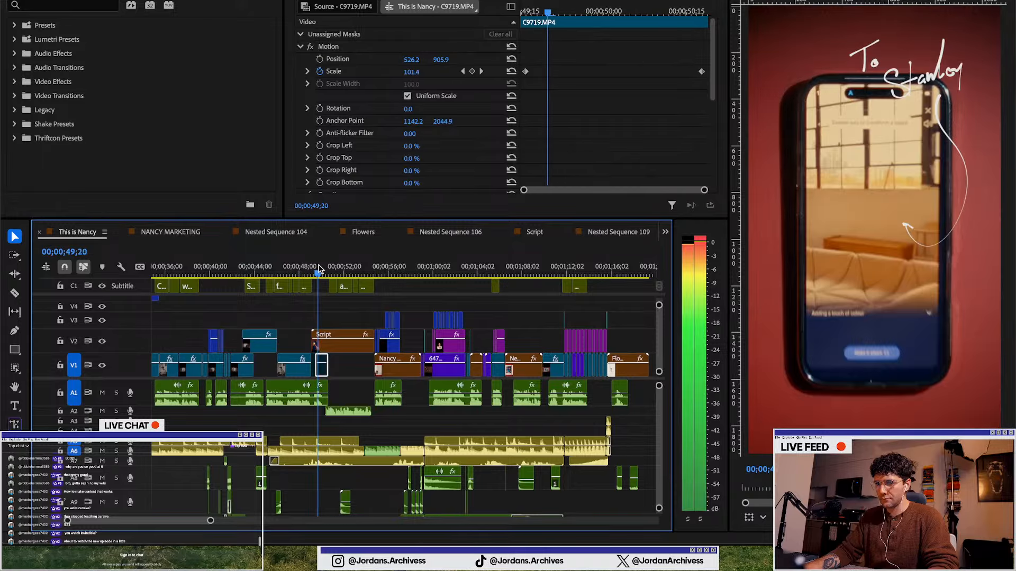
pyautogui.click(319, 269)
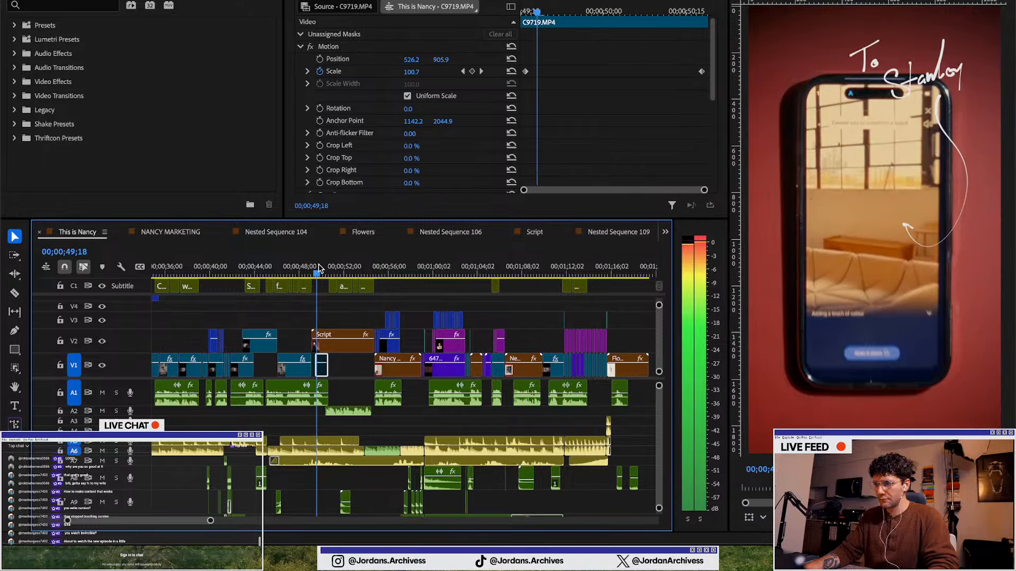
pyautogui.click(314, 268)
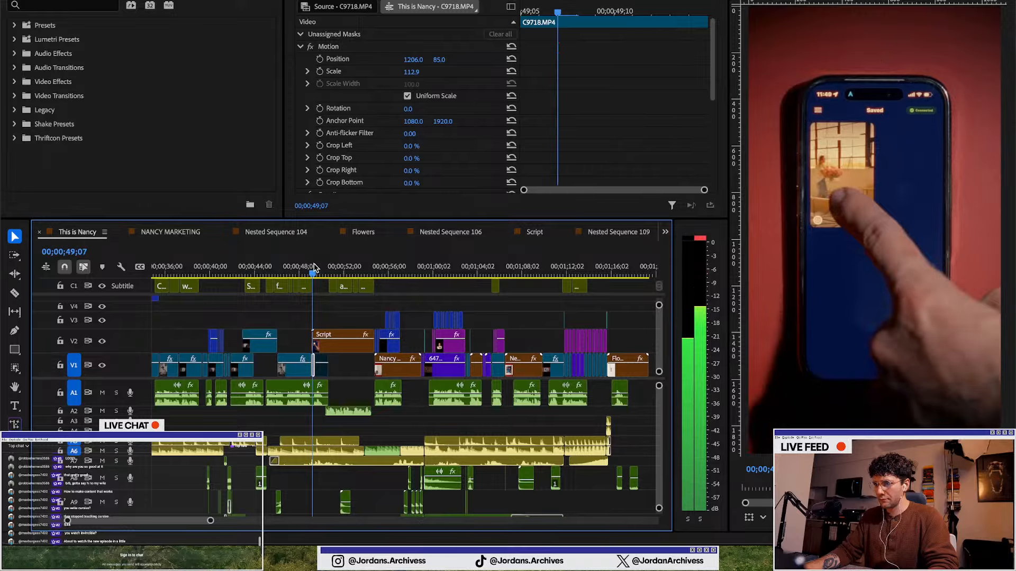
pyautogui.moveTo(314, 268); pyautogui.dragTo(353, 266)
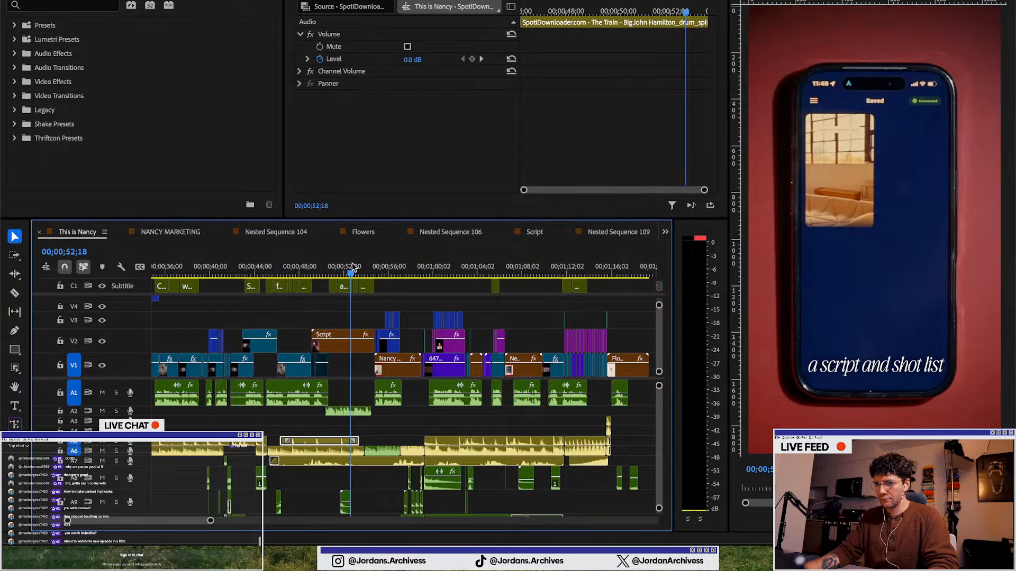
# Hide the subtitle track and export the current frame as a PNG still
pyautogui.click(356, 362)
pyautogui.click(102, 285)
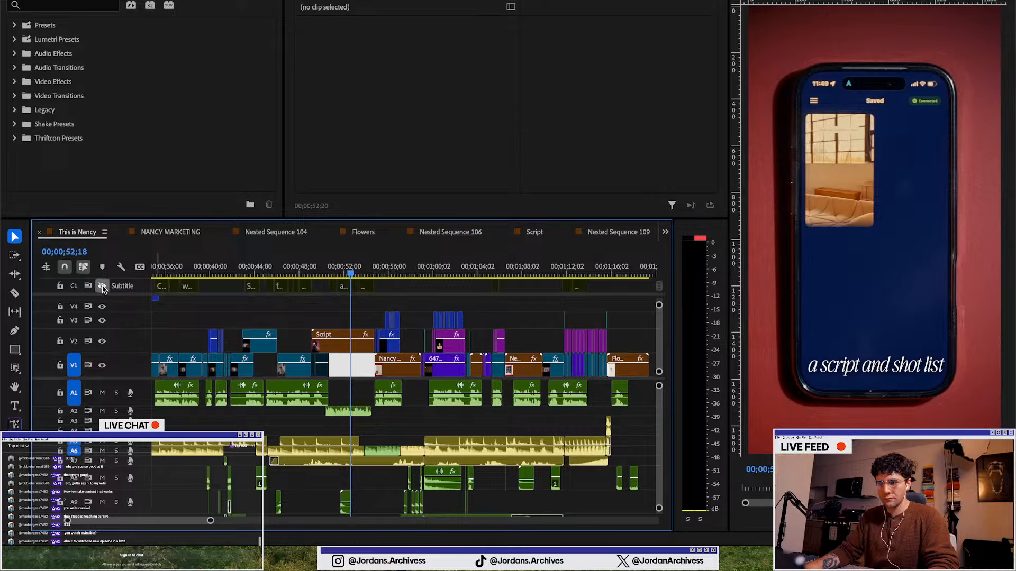
pyautogui.hotkey('shift', 'e')
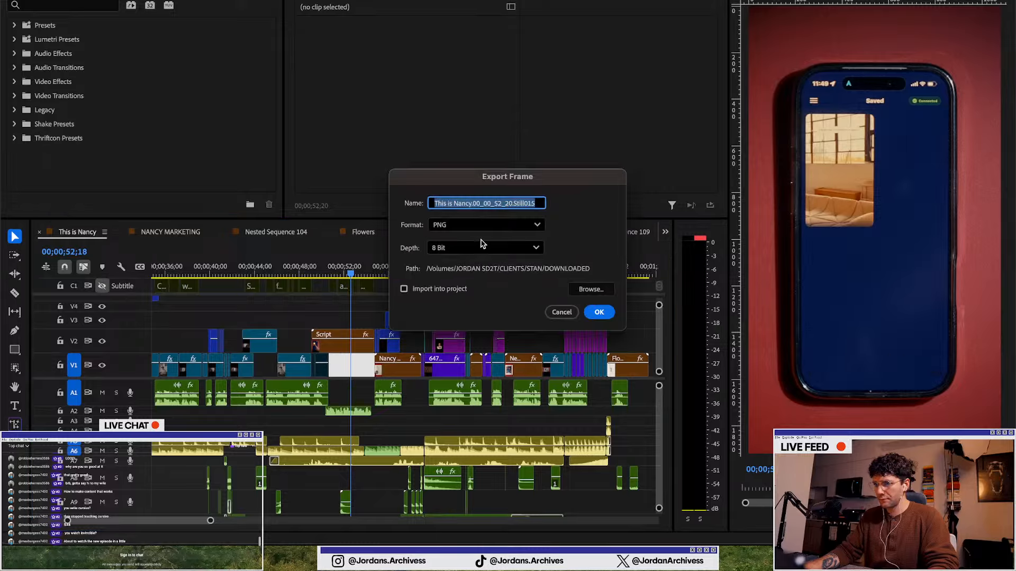
pyautogui.click(607, 313)
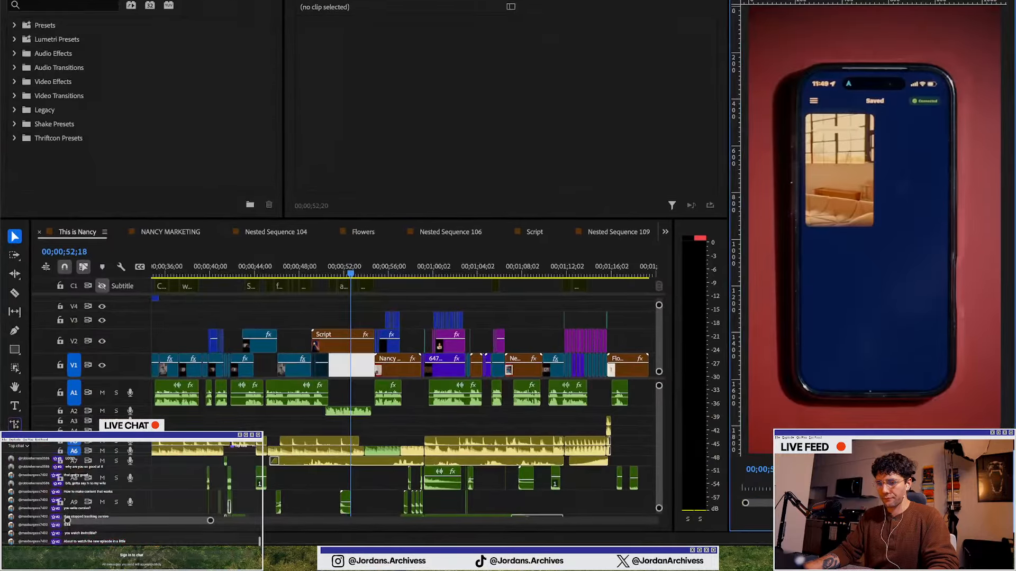
# Switch to Photoshop and check the Open and New Document dialogs without choosing anything
pyautogui.press('super+Tab')
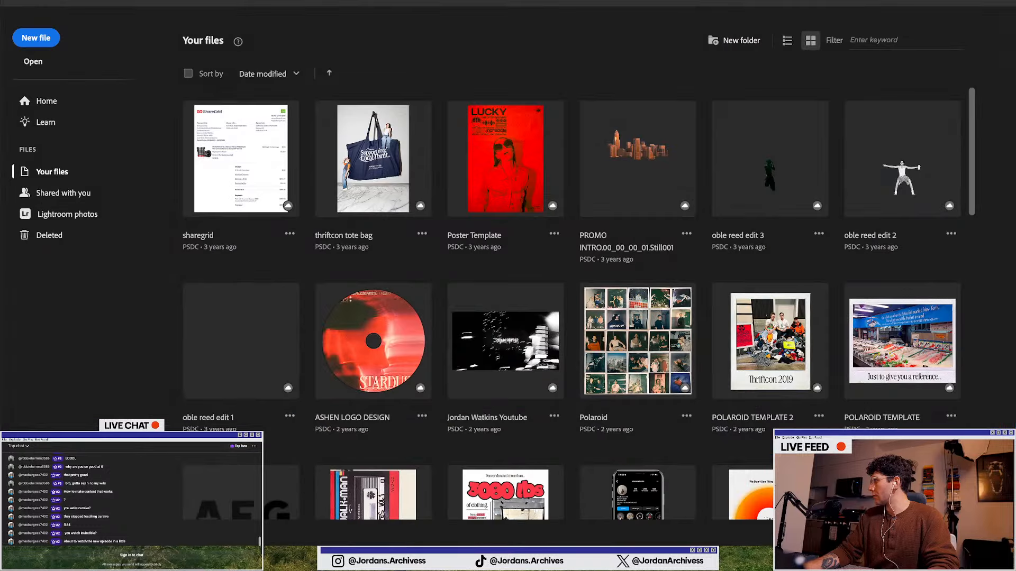
pyautogui.click(33, 62)
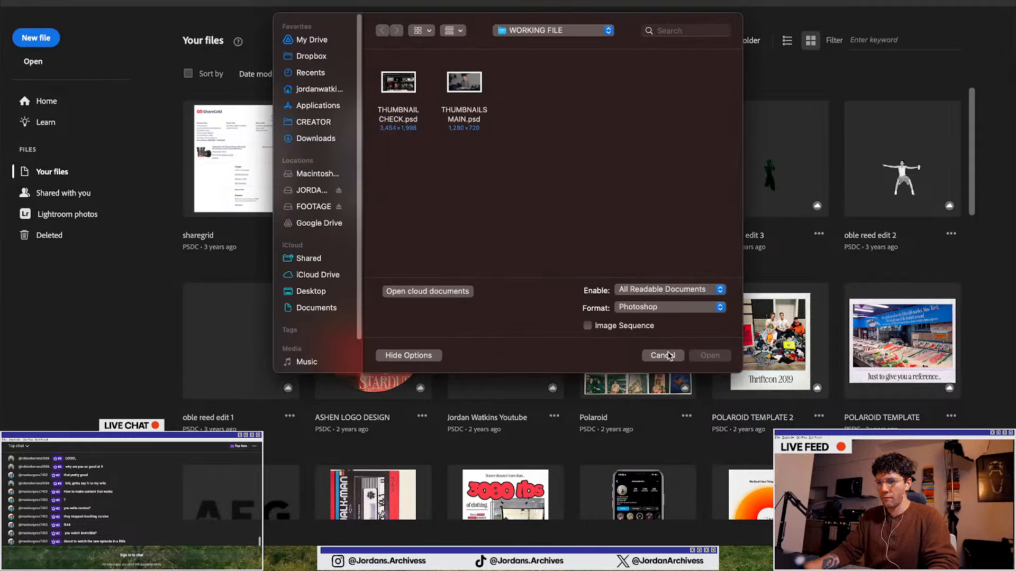
pyautogui.click(668, 356)
pyautogui.click(36, 37)
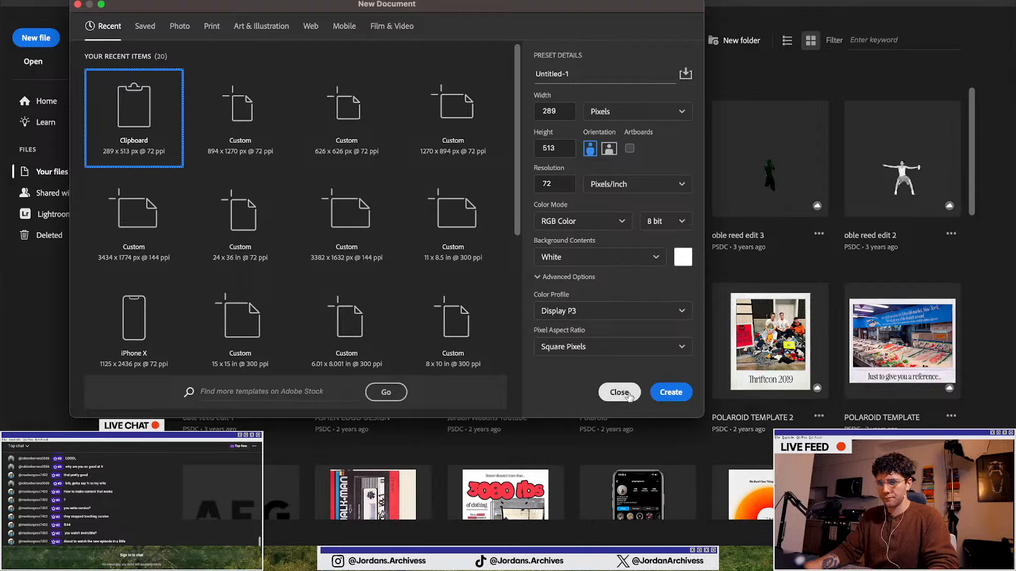
pyautogui.click(628, 394)
# Browse the Creative Cloud documents for a file to open, closing the browser without opening one
pyautogui.click(33, 61)
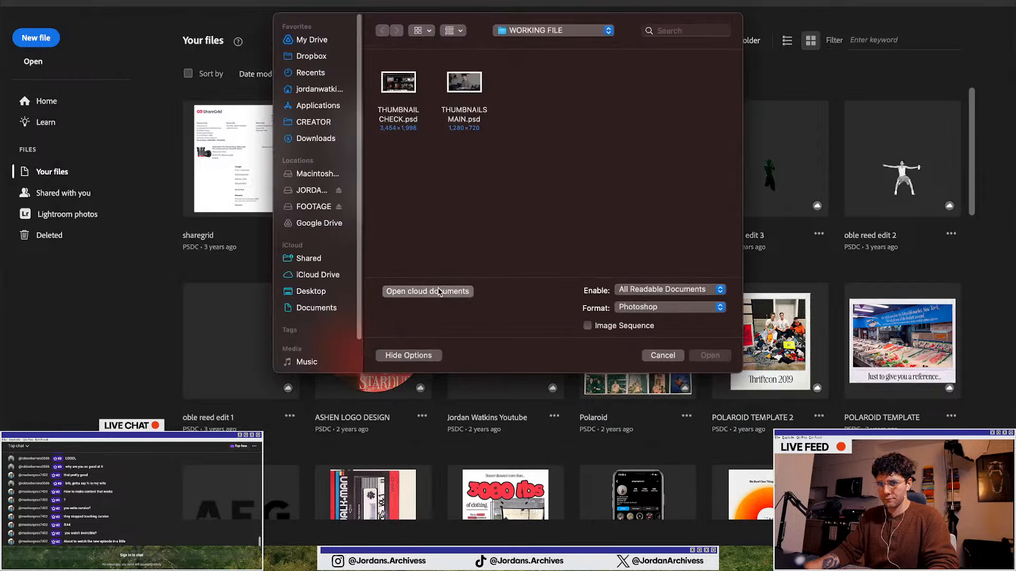
pyautogui.click(438, 291)
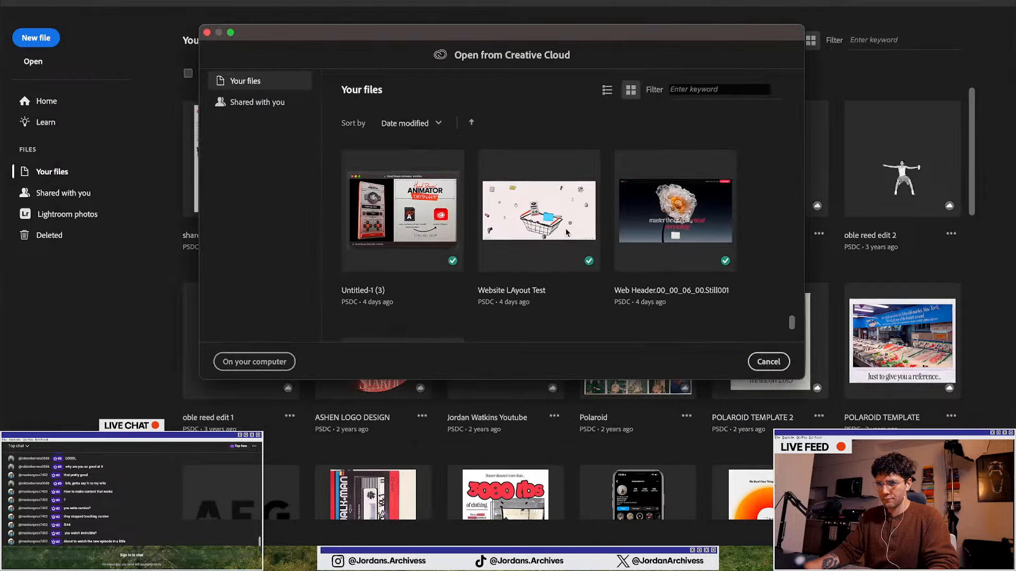
pyautogui.scroll(4, 509, 254)
pyautogui.scroll(-5, 509, 254)
pyautogui.scroll(2, 510, 254)
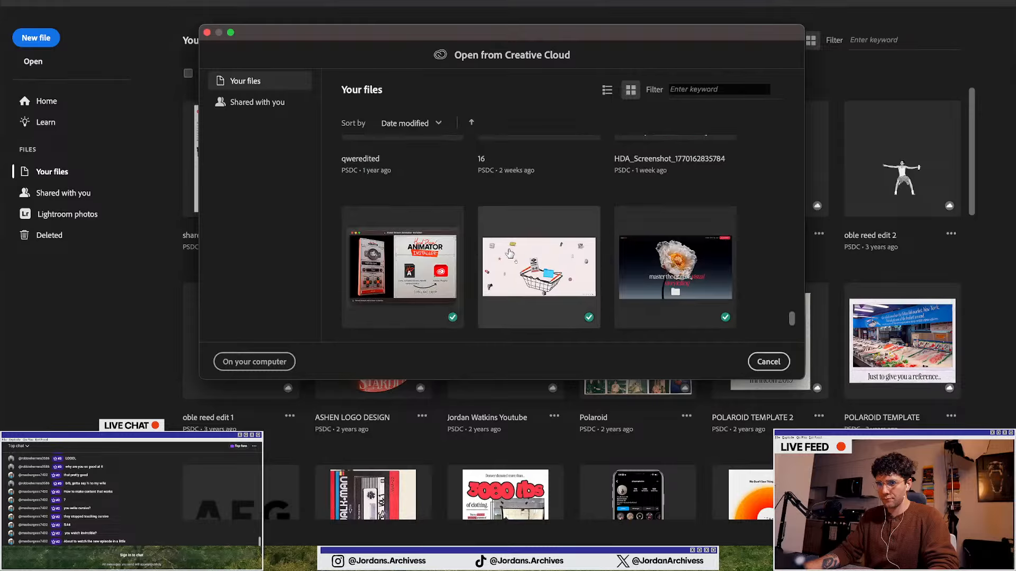
pyautogui.scroll(5, 509, 253)
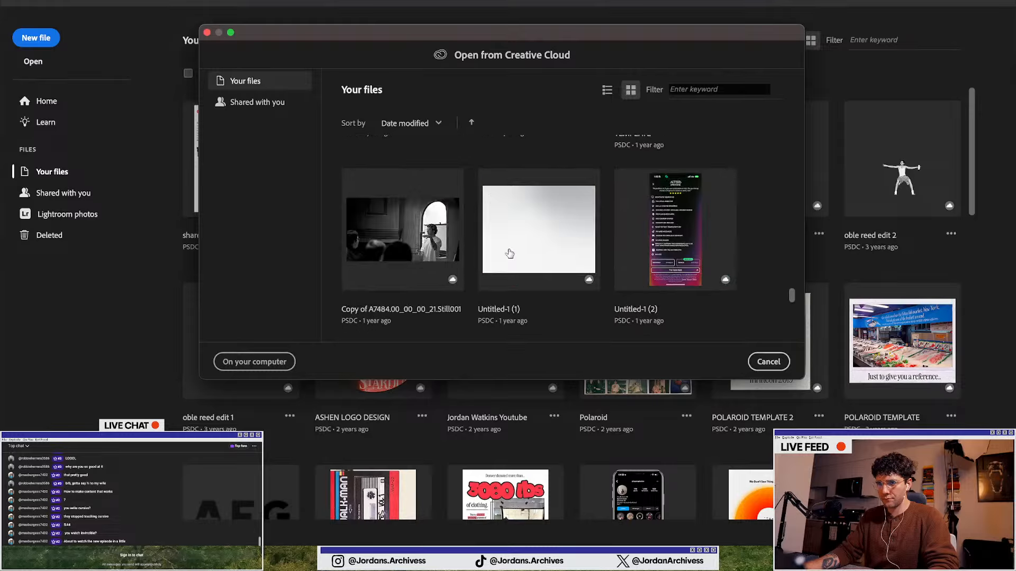
pyautogui.scroll(3, 346, 238)
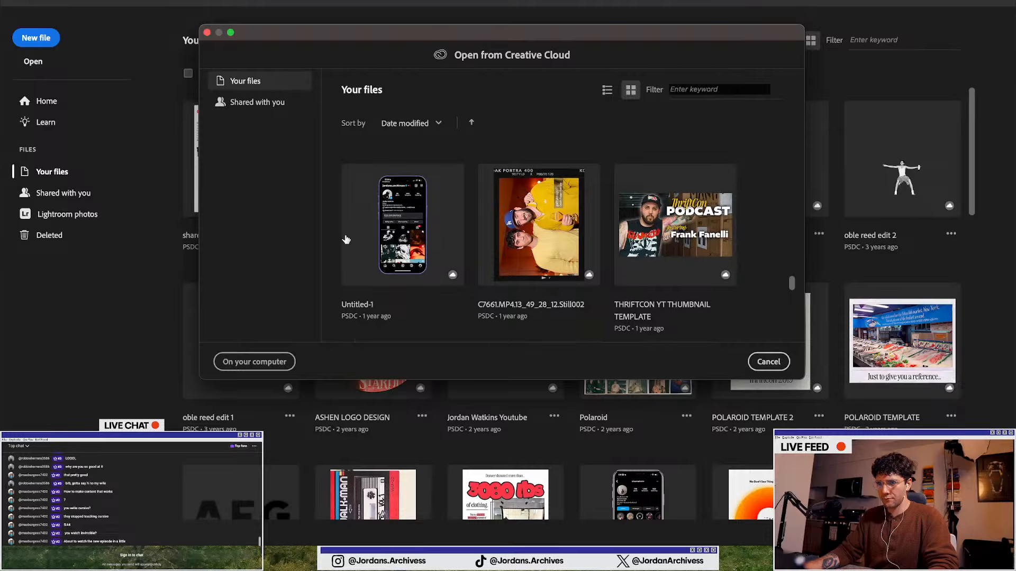
pyautogui.scroll(-3, 536, 238)
pyautogui.scroll(3, 536, 239)
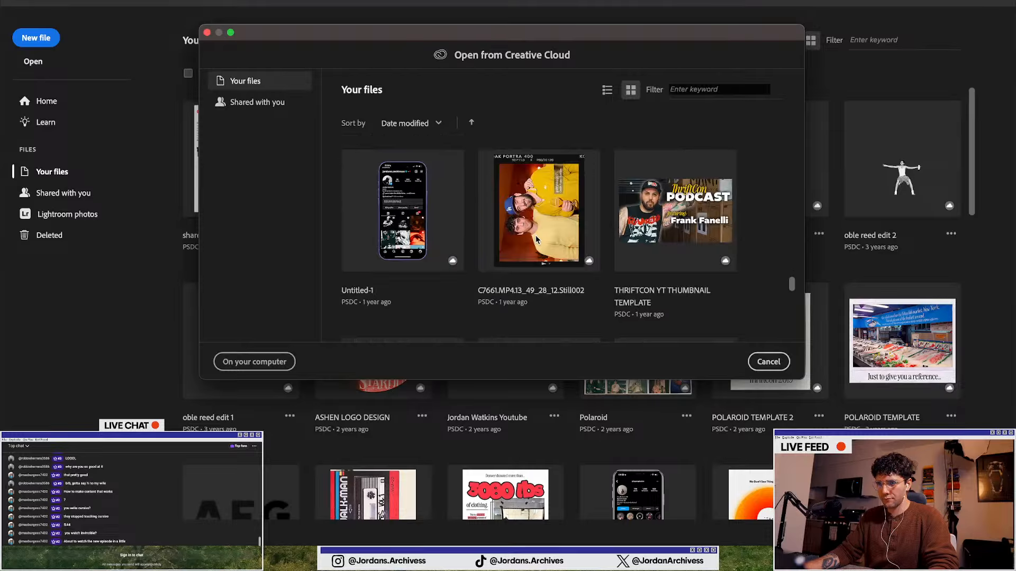
pyautogui.scroll(-3, 536, 239)
pyautogui.scroll(-5, 536, 239)
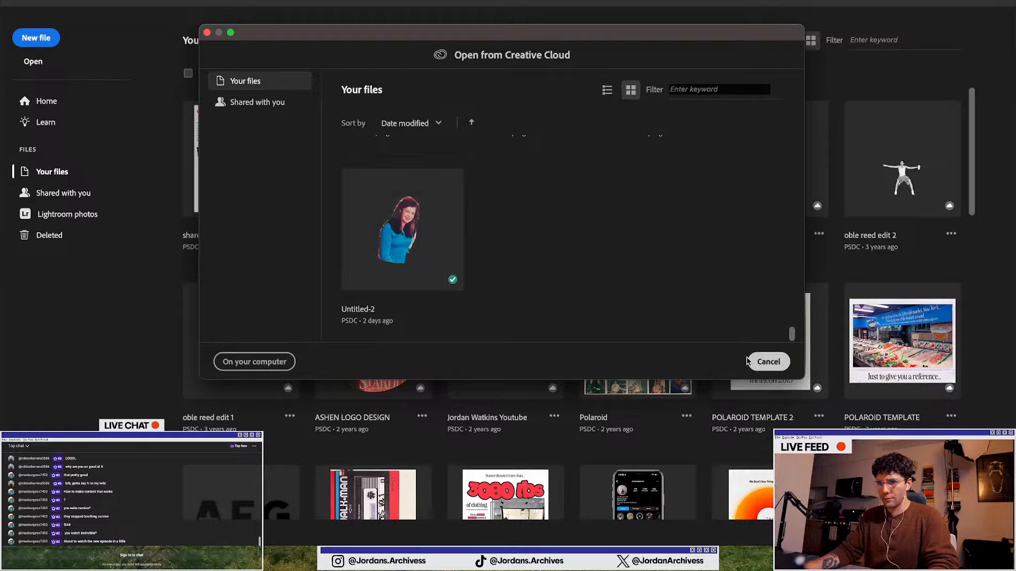
pyautogui.click(768, 362)
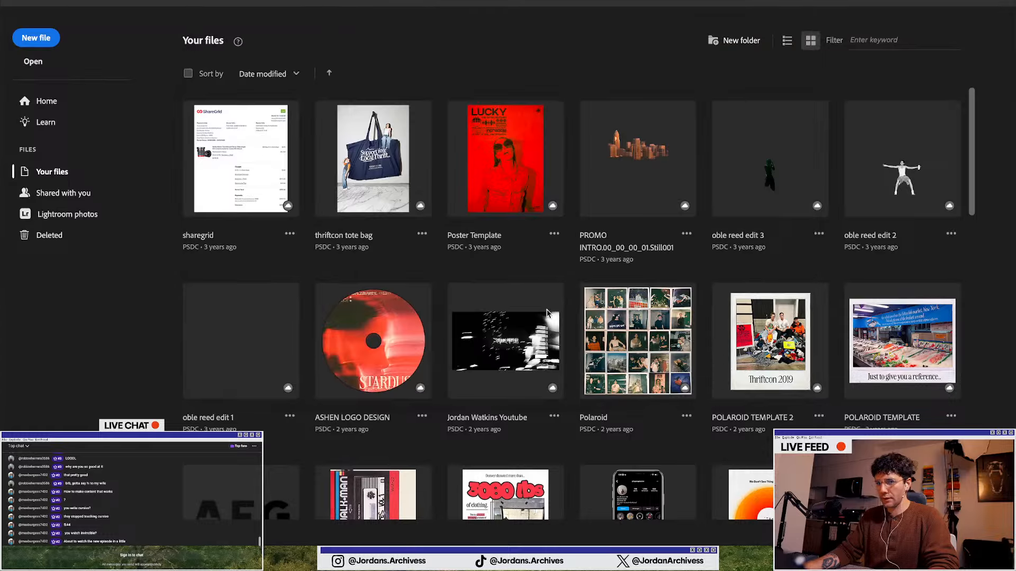
# Create a new 9 × 10 inch portrait document at 72 pixels/inch
pyautogui.press('super+n')
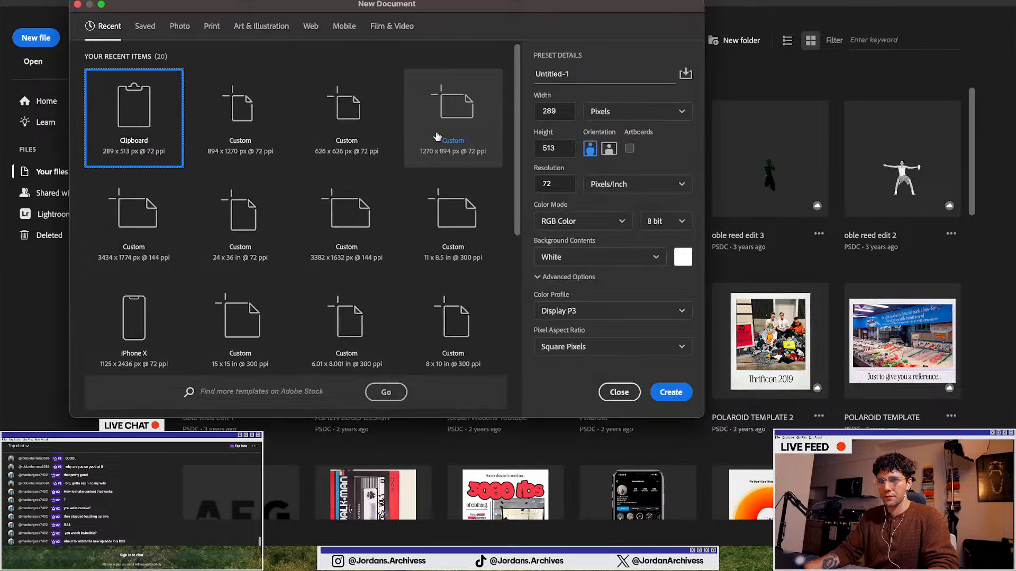
pyautogui.click(608, 149)
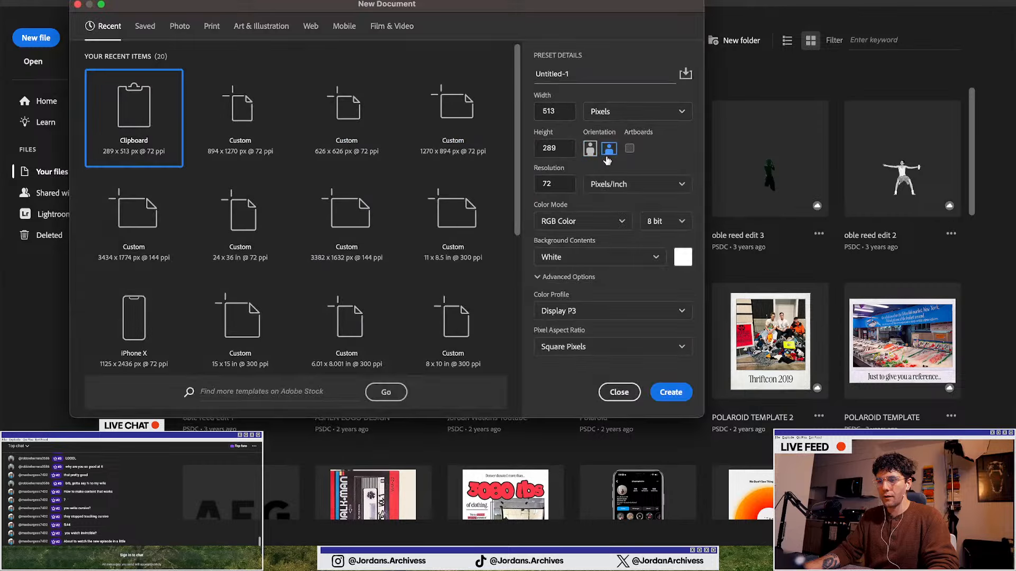
pyautogui.click(591, 149)
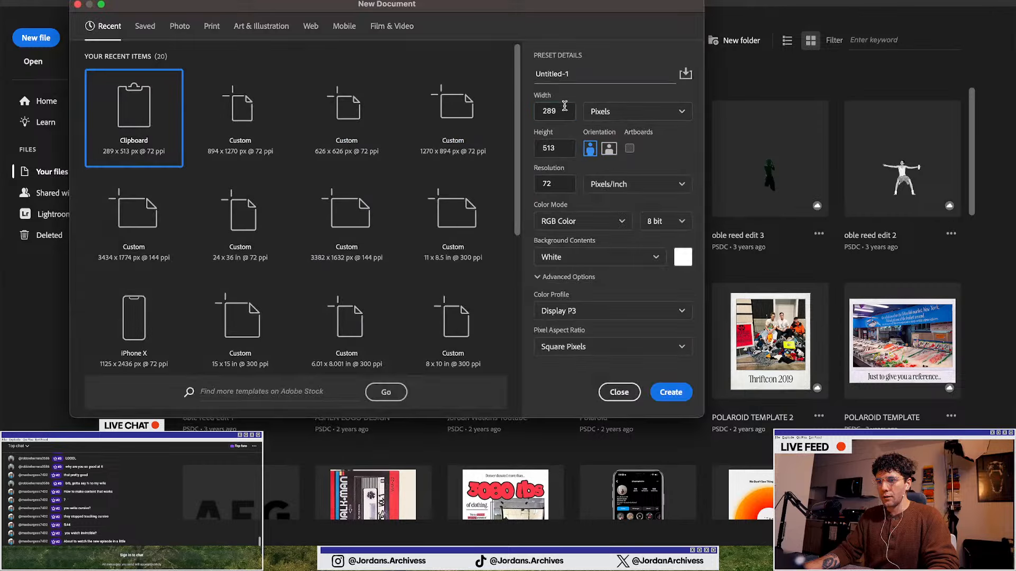
pyautogui.click(635, 111)
pyautogui.click(600, 154)
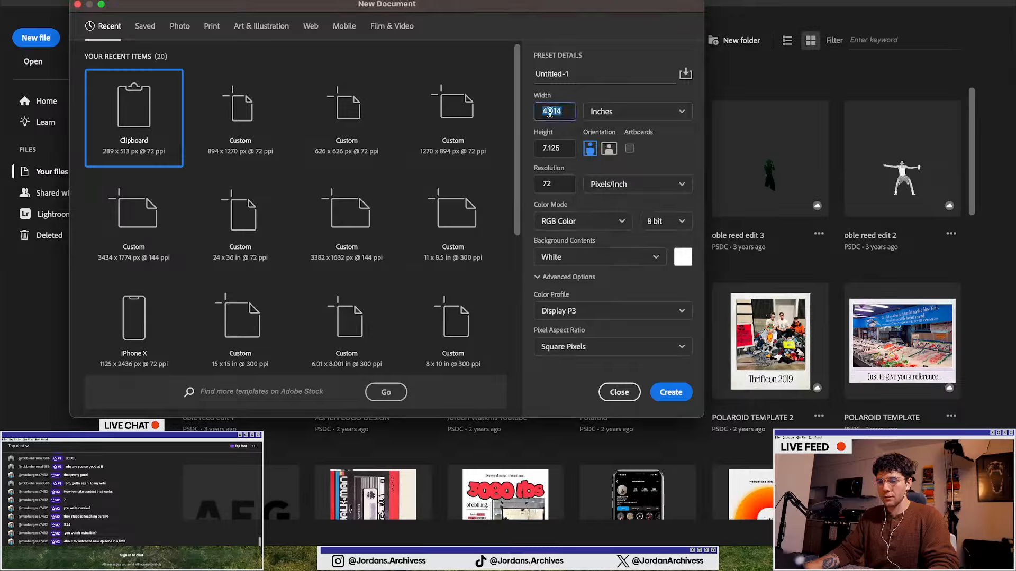
pyautogui.write('9')
pyautogui.click(550, 150)
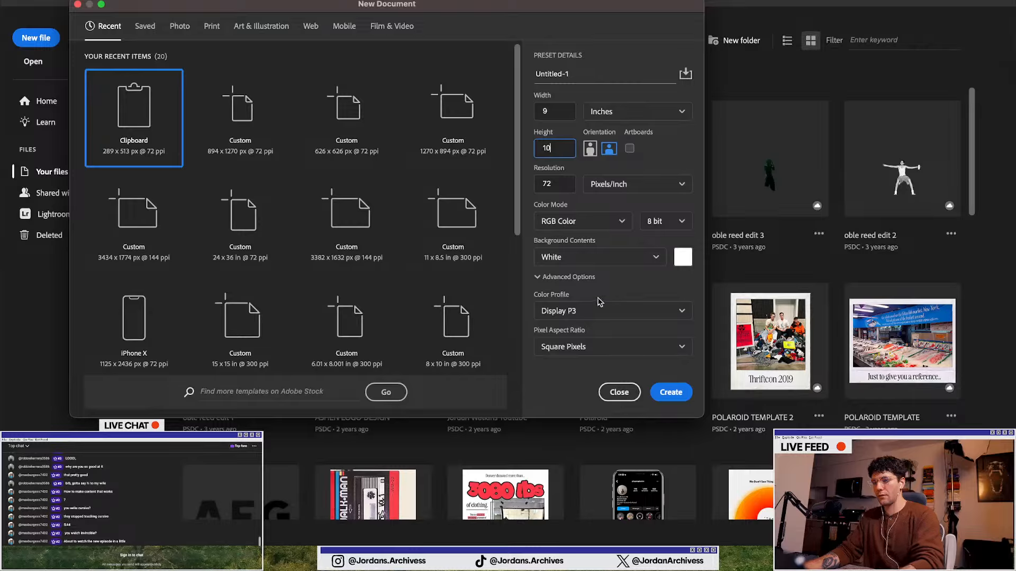
pyautogui.click(555, 183)
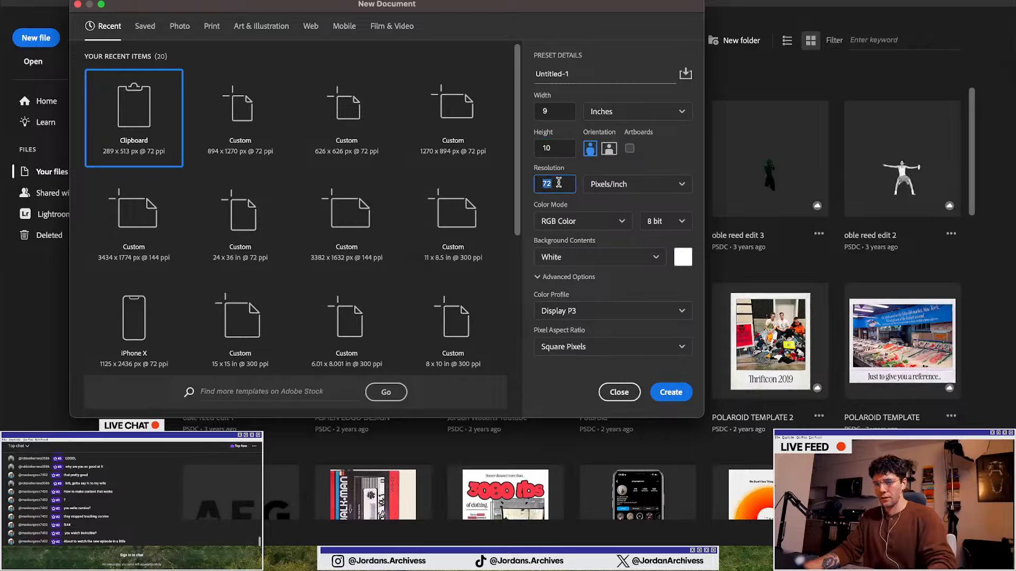
pyautogui.write('300')
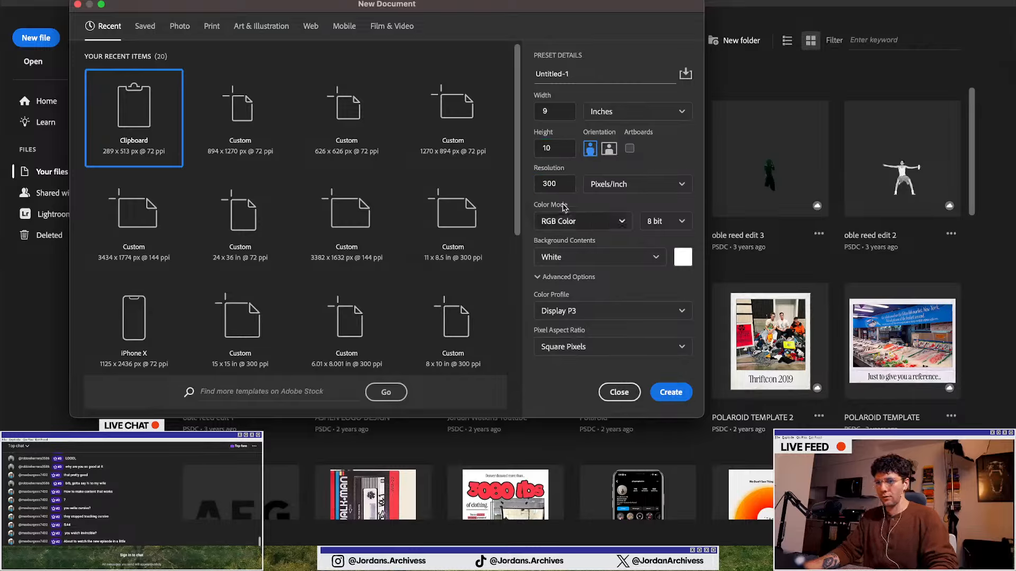
pyautogui.click(553, 183)
pyautogui.write('72')
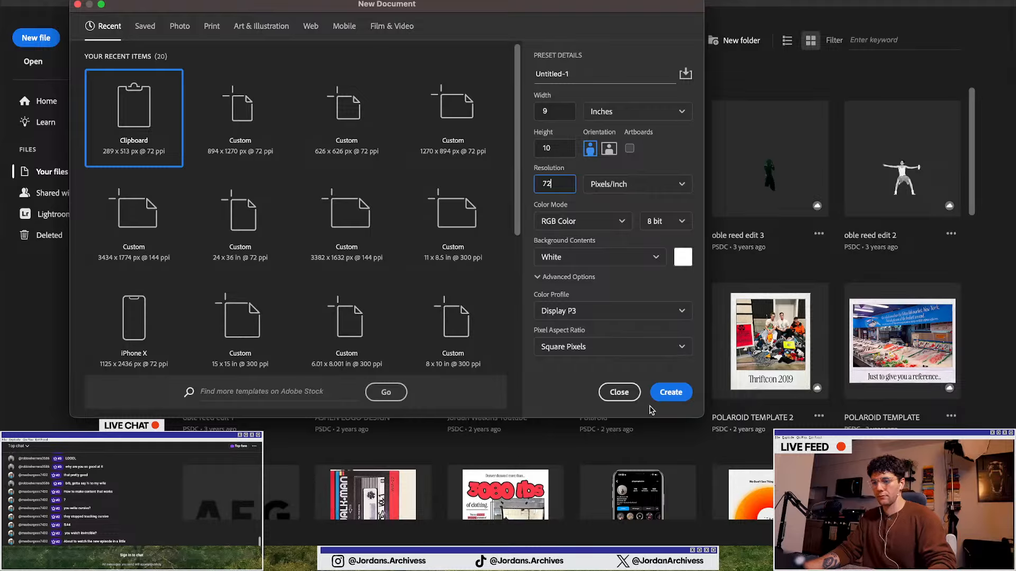
pyautogui.click(670, 392)
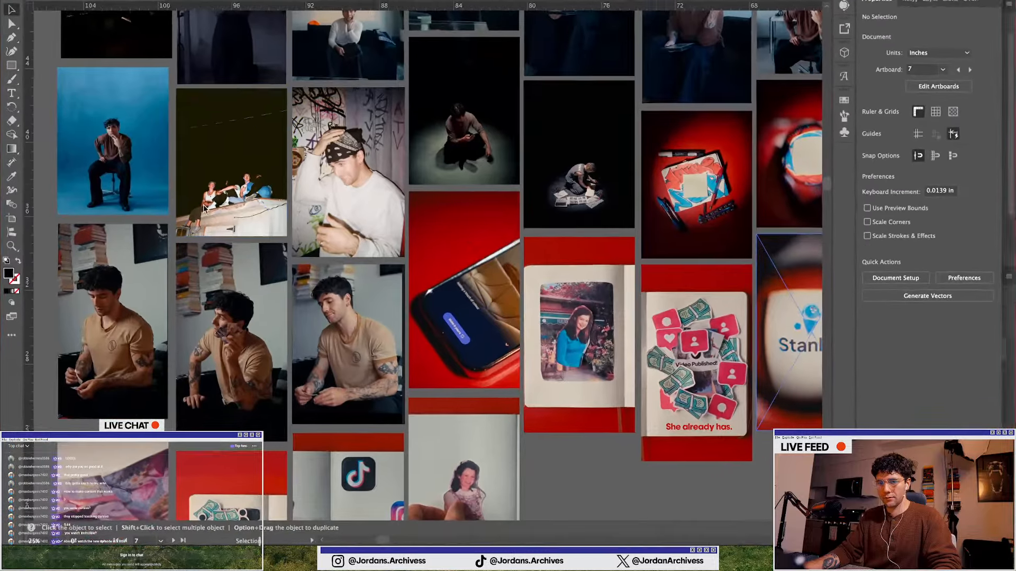
pyautogui.scroll(20, 203, 204)
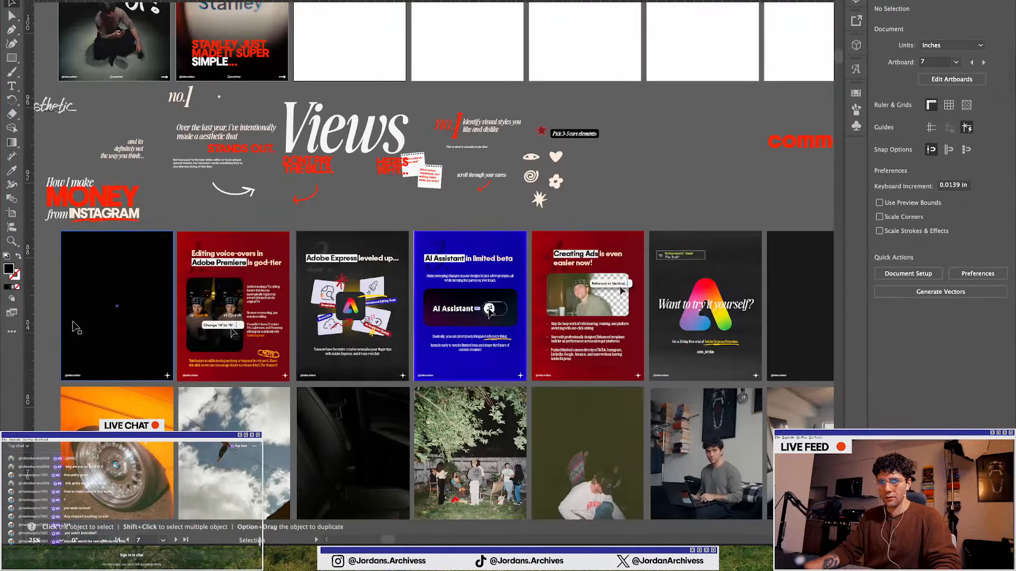
pyautogui.click(78, 323)
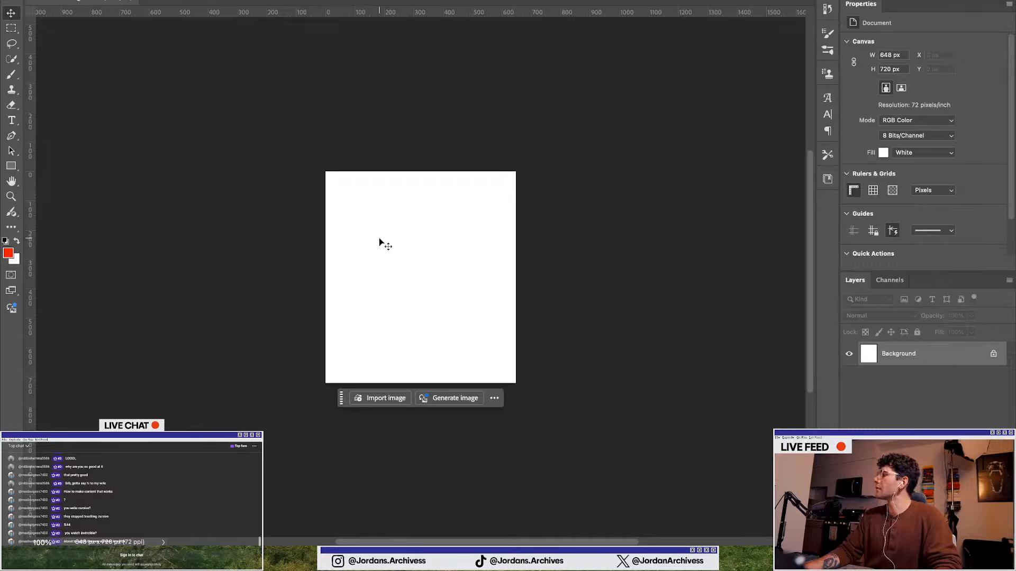
pyautogui.click(26, 5)
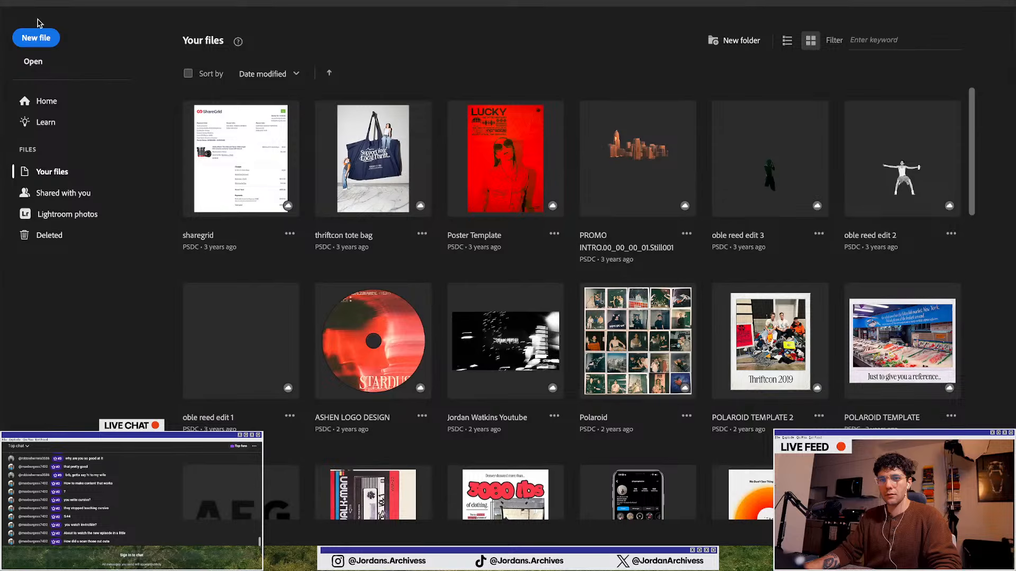
pyautogui.click(33, 61)
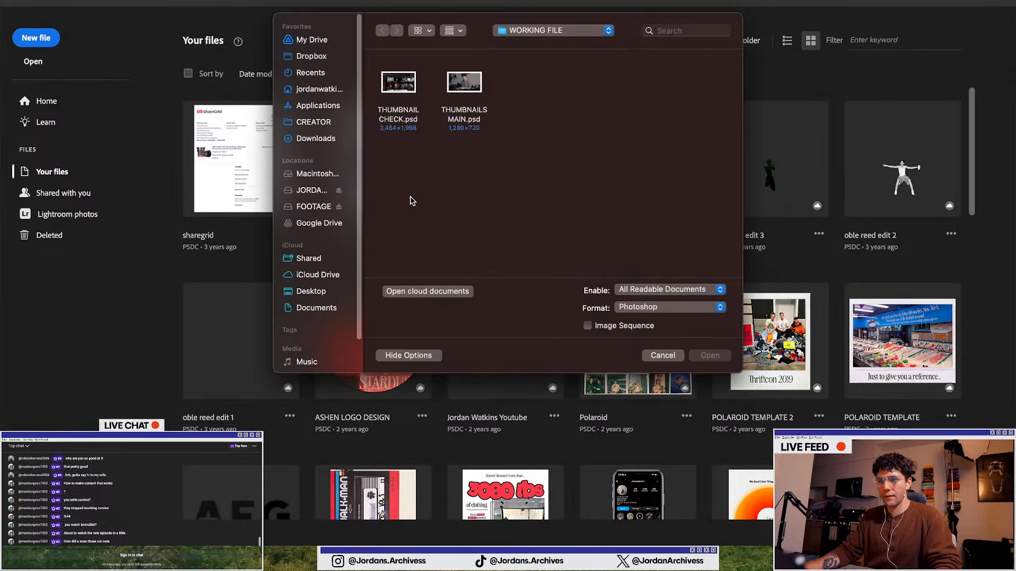
pyautogui.click(663, 355)
# Create a new Letter-size document (8.5 × 11 in at 300 ppi) from the Print presets
pyautogui.click(36, 38)
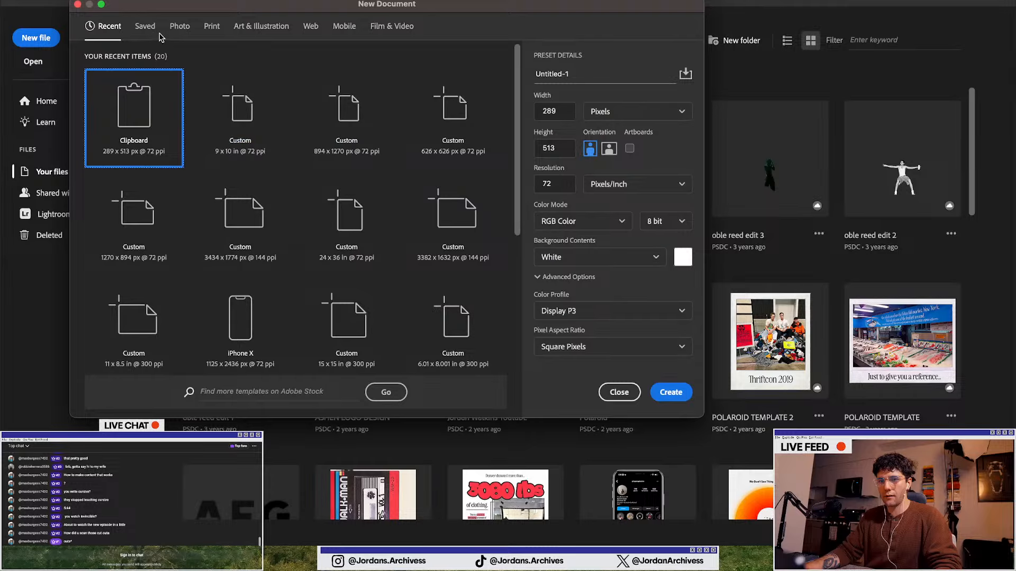
pyautogui.click(145, 26)
pyautogui.click(180, 26)
pyautogui.click(261, 33)
pyautogui.click(210, 29)
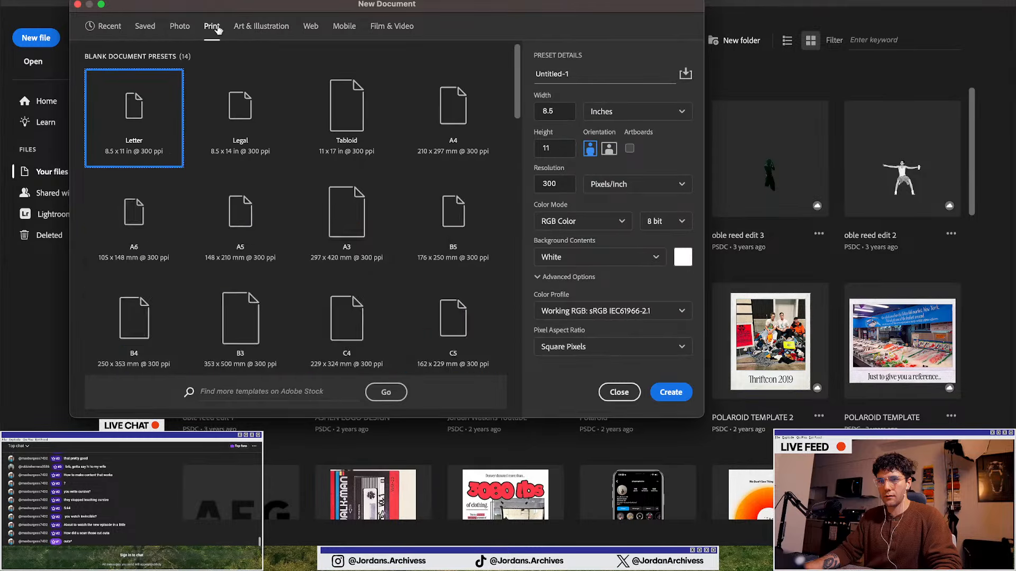
pyautogui.click(148, 109)
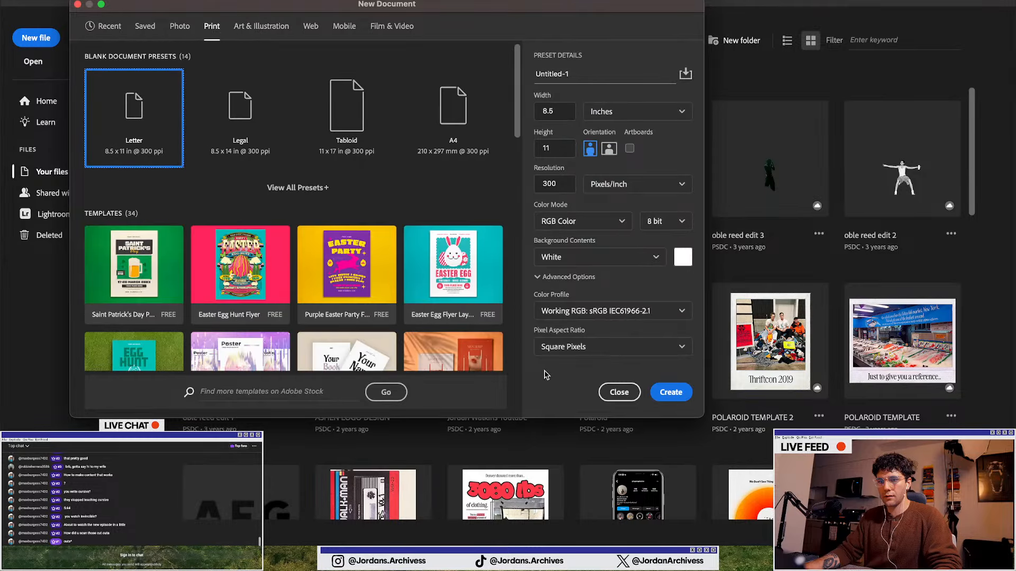
pyautogui.click(670, 393)
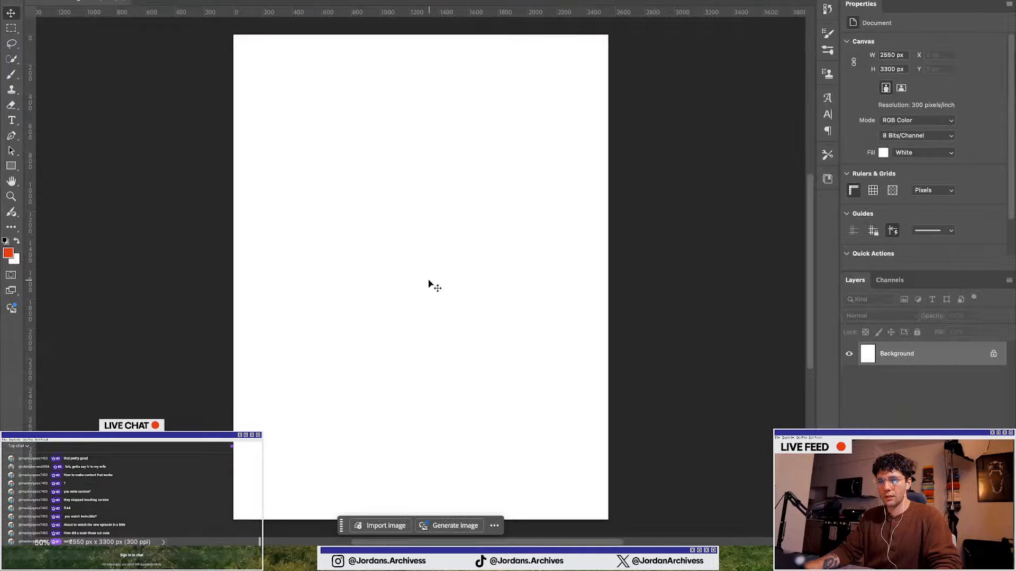
pyautogui.press('super+v')
pyautogui.click(497, 155)
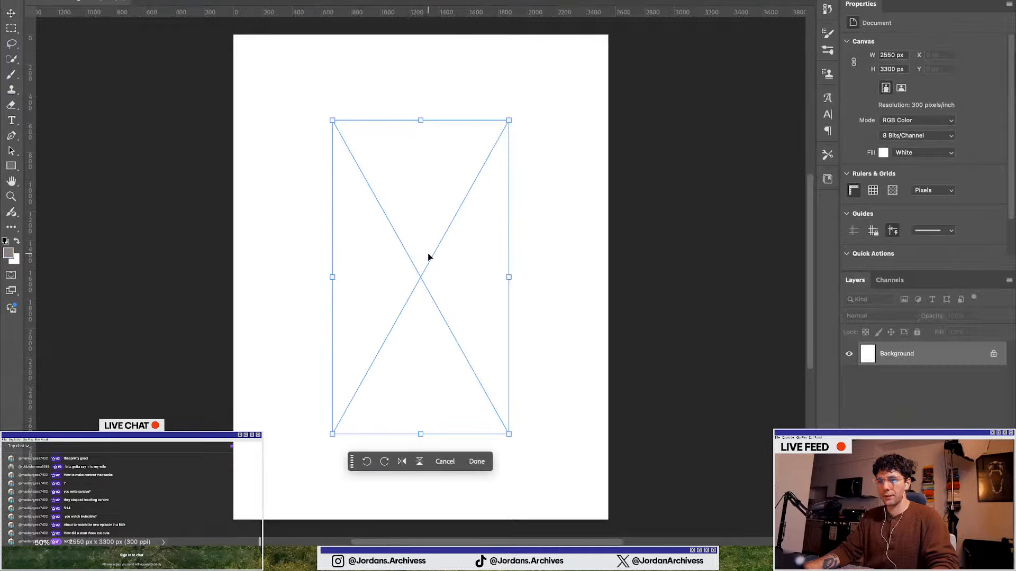
pyautogui.moveTo(509, 277); pyautogui.dragTo(554, 276)
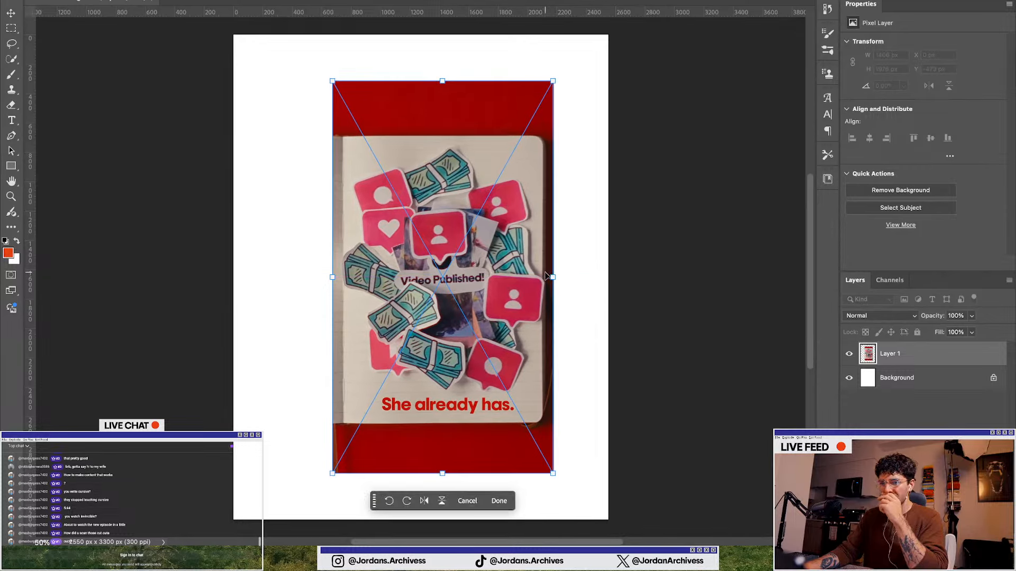
pyautogui.moveTo(545, 277); pyautogui.dragTo(481, 297)
pyautogui.scroll(-2, 450, 272)
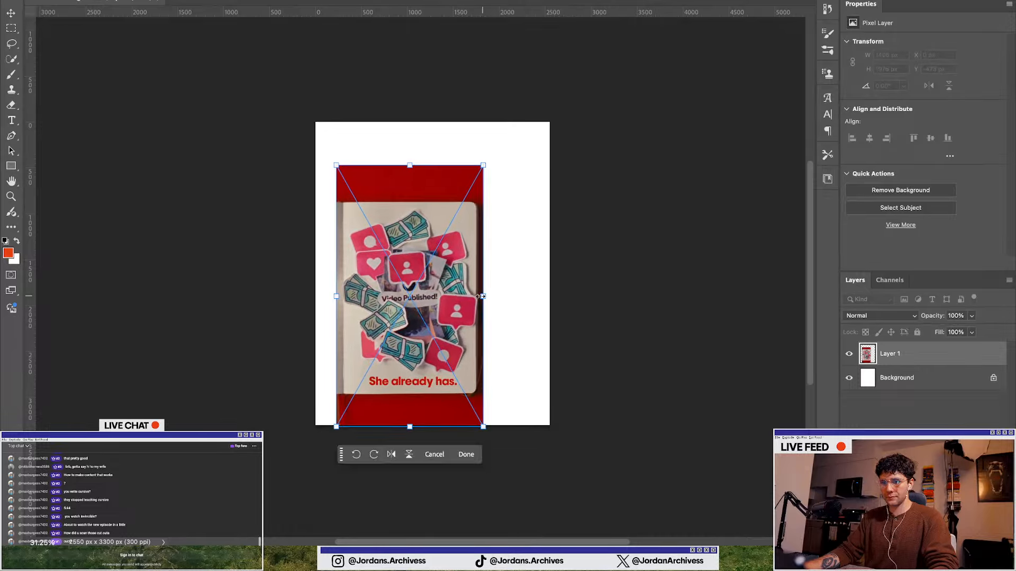
pyautogui.press('Return')
pyautogui.press('Delete')
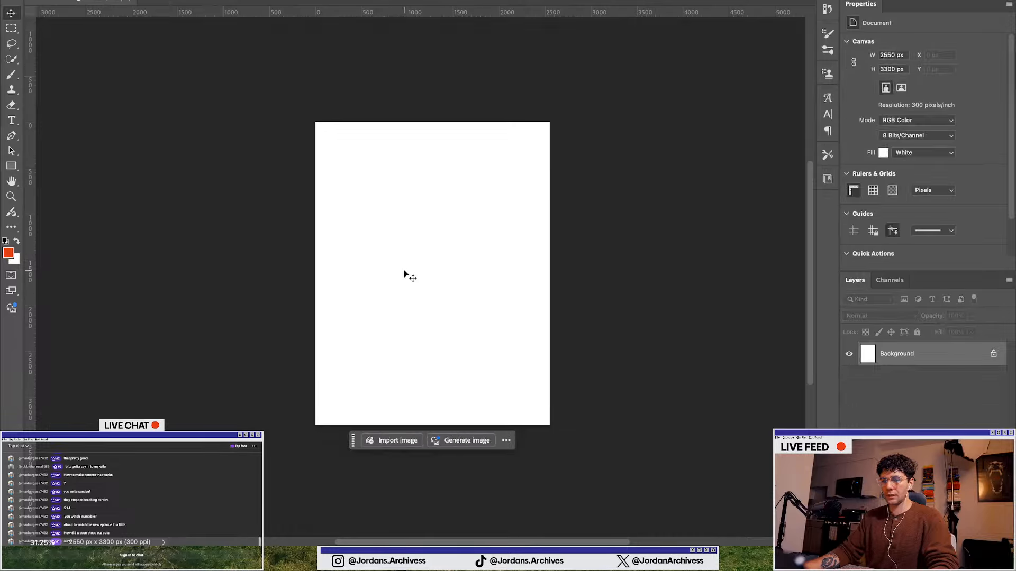
# Place the exported phone-screen still on the canvas and scale it down to sit centred on the page
pyautogui.moveTo(608, 264); pyautogui.dragTo(454, 252)
pyautogui.moveTo(516, 273); pyautogui.dragTo(442, 273)
pyautogui.press('Return')
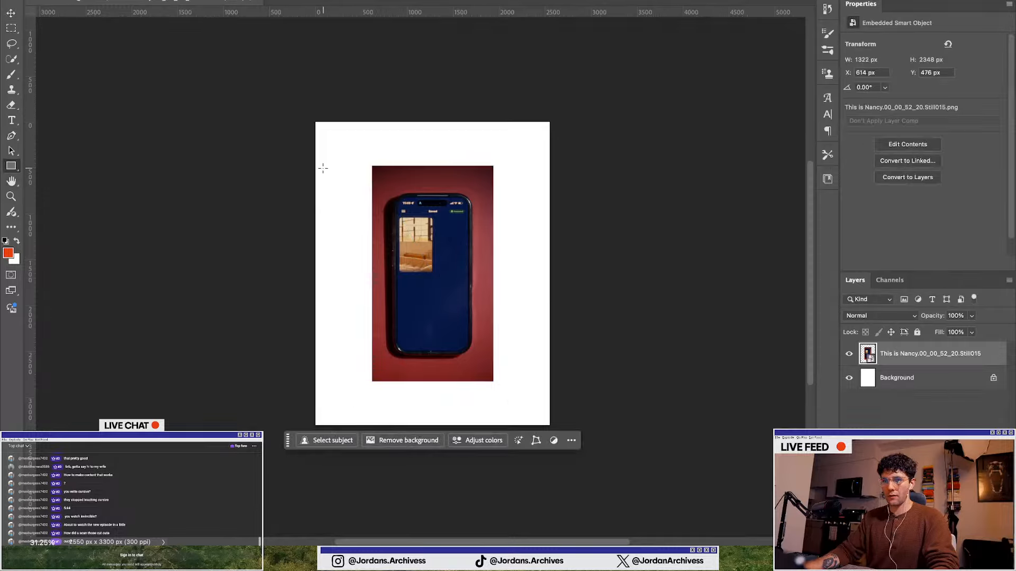
# Select the white margins around the phone image with the Rectangular Marquee and fill them using Generative Fill without a prompt
pyautogui.moveTo(292, 166)
pyautogui.mouseDown()
pyautogui.moveTo(571, 130)
pyautogui.moveTo(635, 67)
pyautogui.mouseUp()
pyautogui.hotkey('ctrl', 'z')
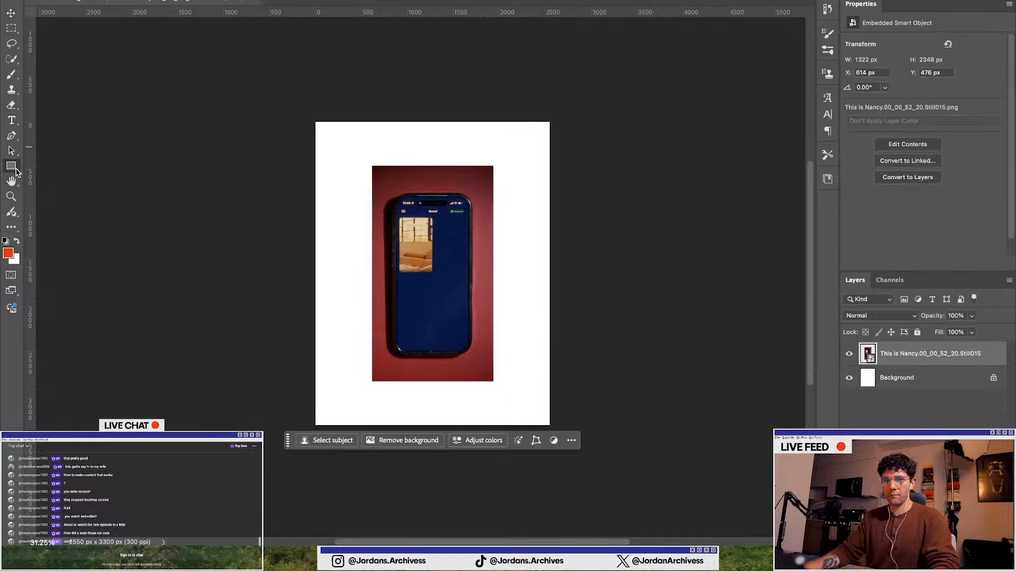
pyautogui.click(10, 29)
pyautogui.moveTo(310, 168); pyautogui.dragTo(361, 120)
pyautogui.click(300, 172)
pyautogui.moveTo(300, 173); pyautogui.dragTo(638, 55)
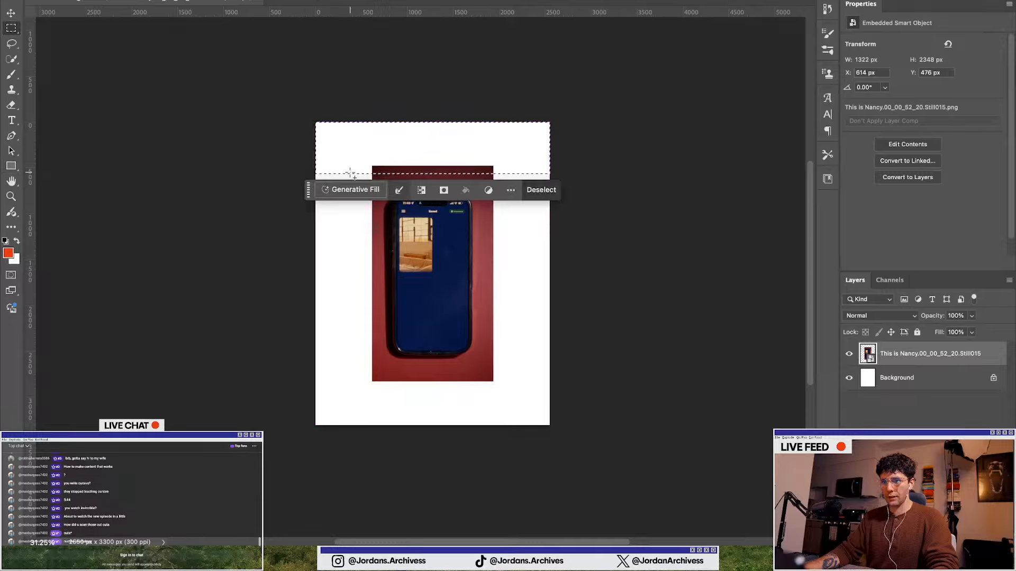
pyautogui.moveTo(555, 157); pyautogui.dragTo(609, 90)
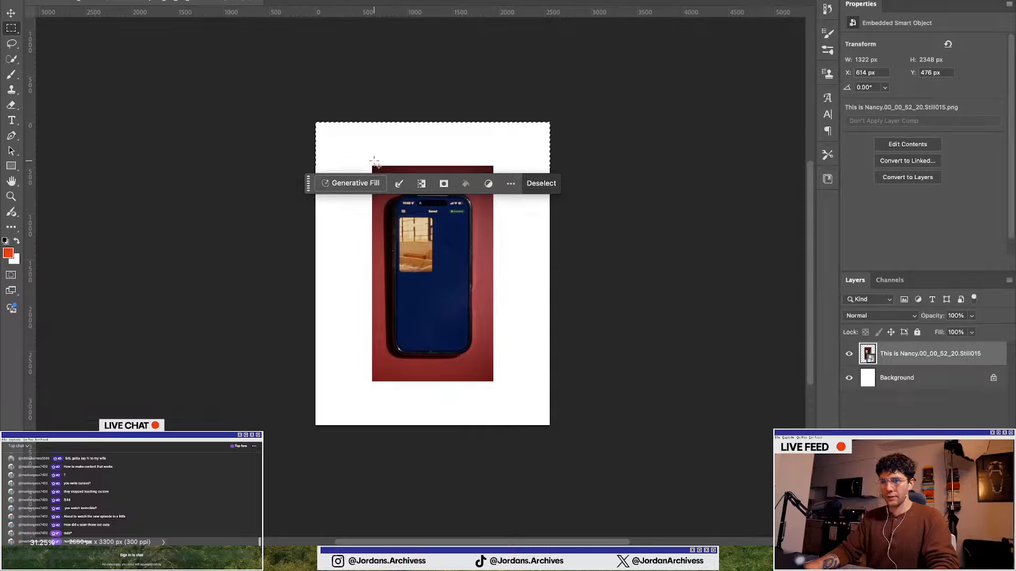
pyautogui.moveTo(373, 166); pyautogui.dragTo(288, 421)
pyautogui.moveTo(295, 380)
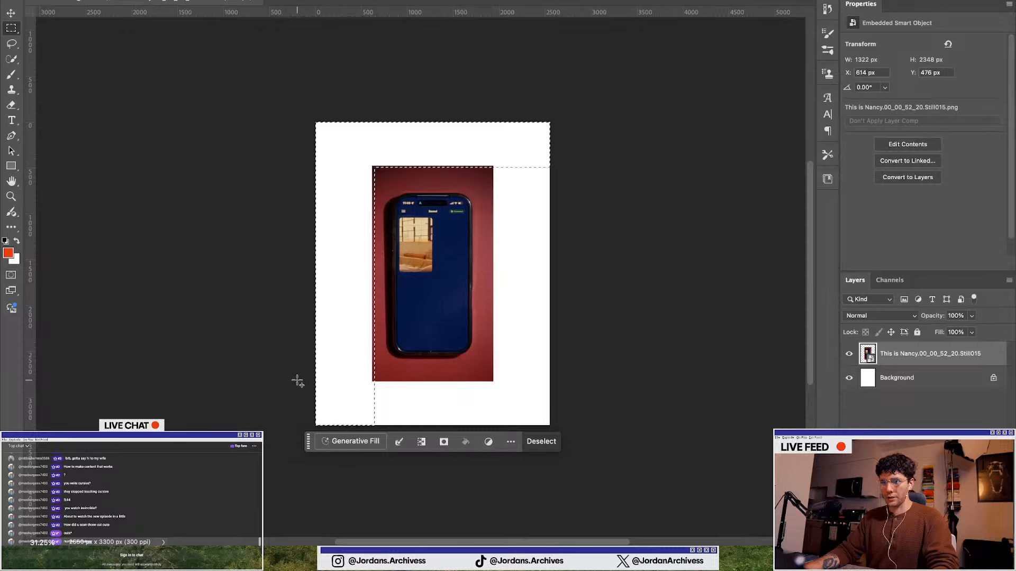
pyautogui.moveTo(295, 380); pyautogui.dragTo(582, 427)
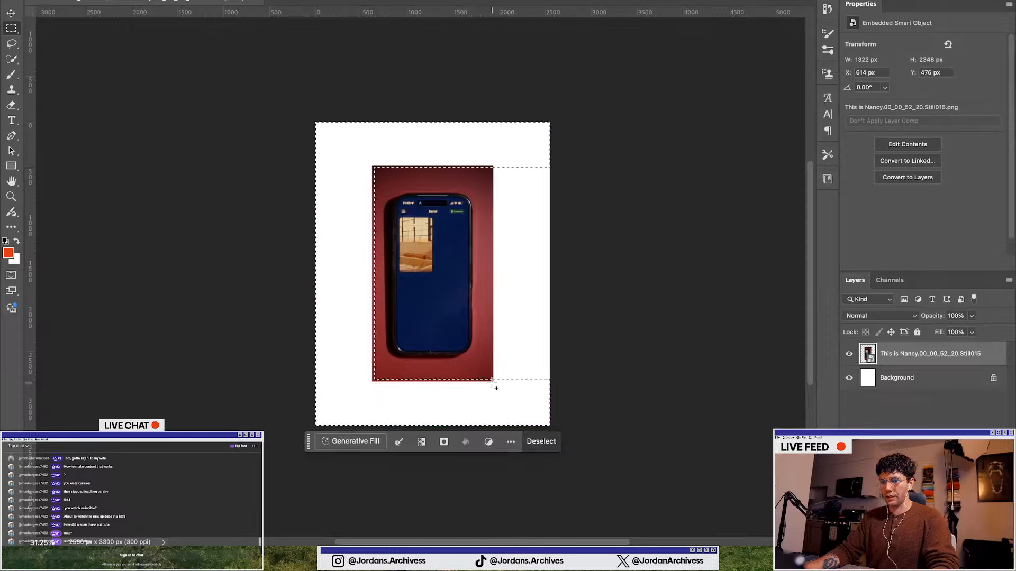
pyautogui.moveTo(492, 385); pyautogui.dragTo(599, 84)
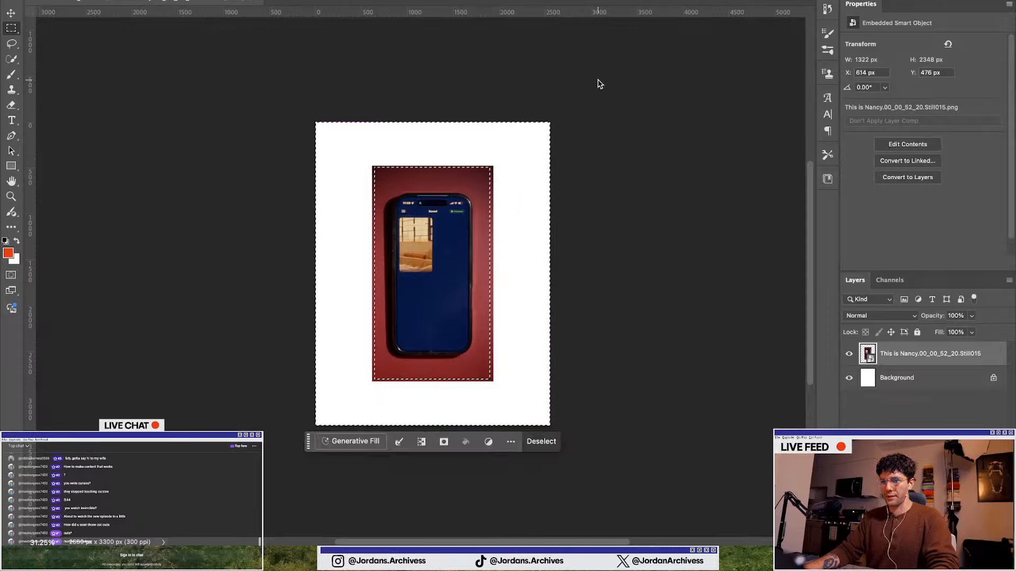
pyautogui.click(335, 440)
pyautogui.click(551, 443)
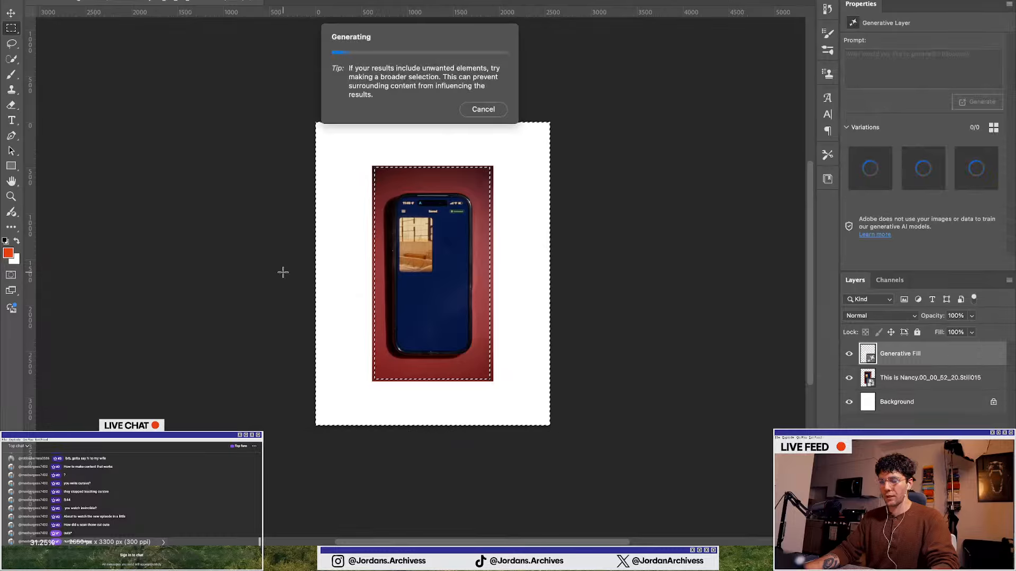
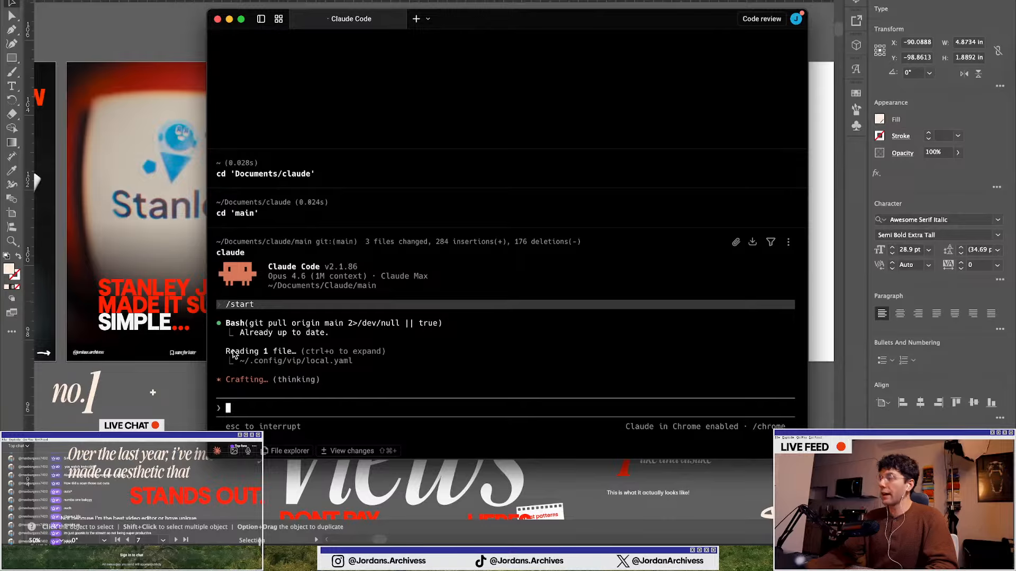
# Pick the first saved repository in the Claude Code session and approve the repository pull command
pyautogui.moveTo(499, 23); pyautogui.dragTo(1015, 69)
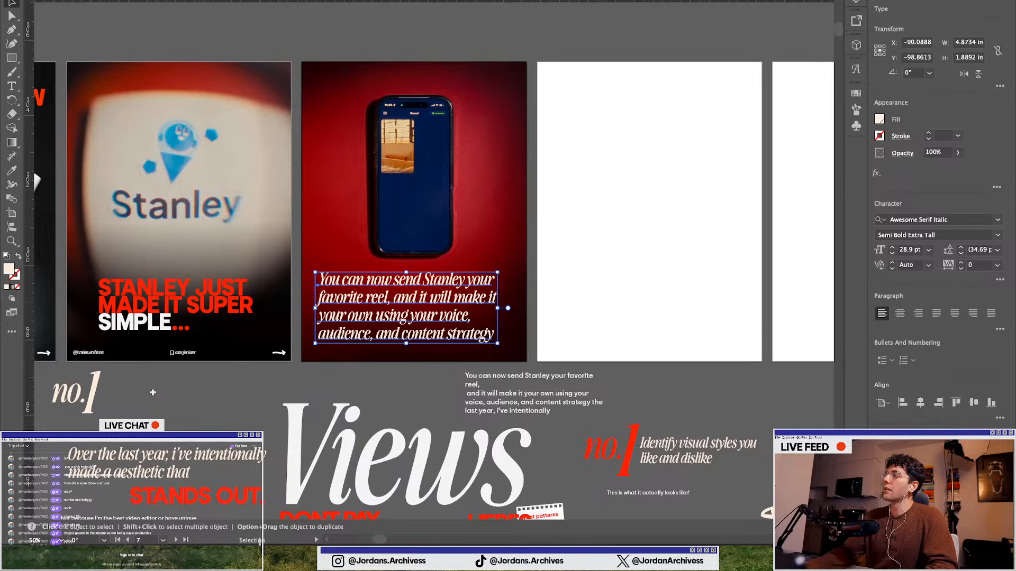
pyautogui.moveTo(1015, 63); pyautogui.dragTo(481, 46)
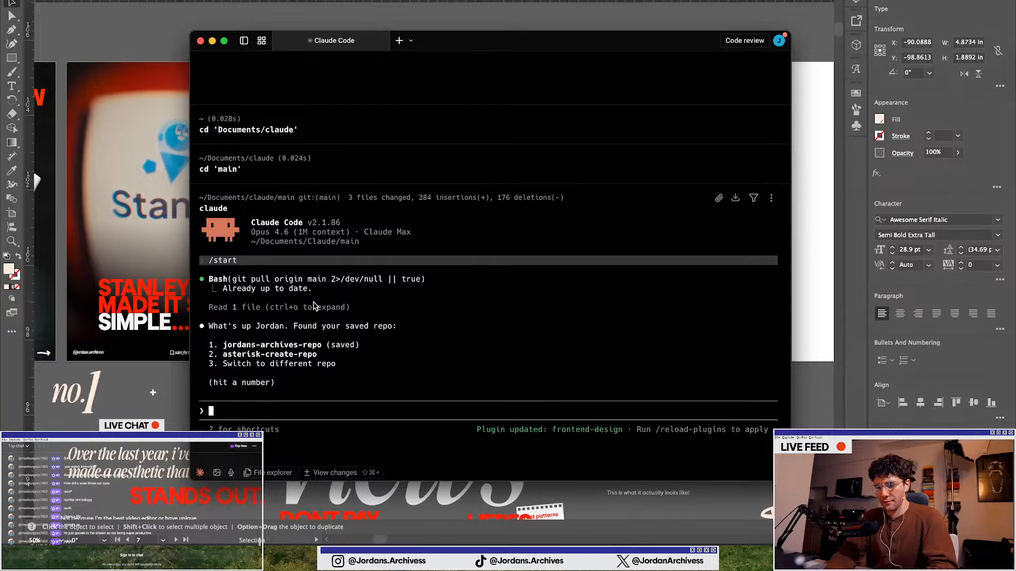
pyautogui.write('1')
pyautogui.press('Return')
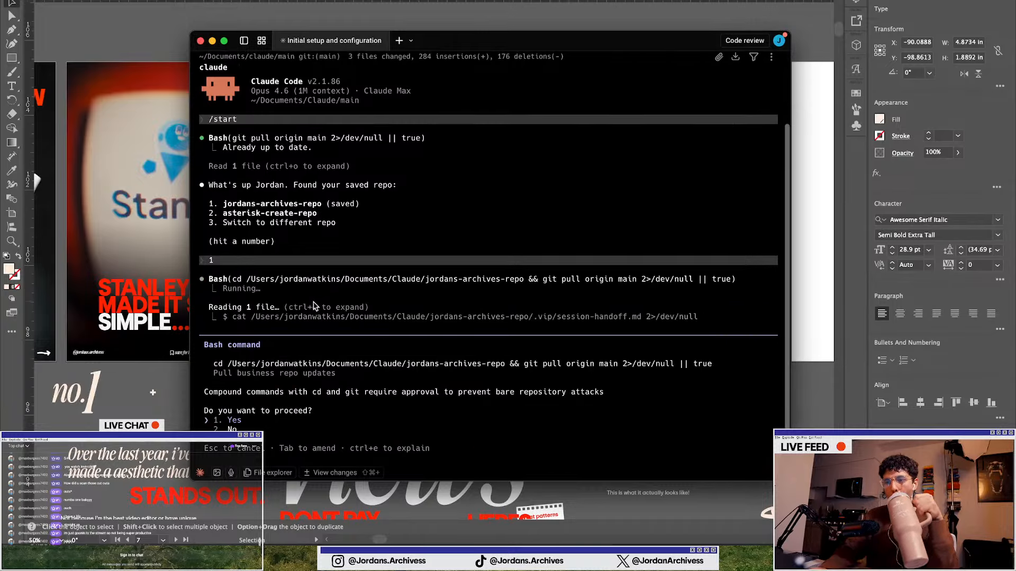
pyautogui.press('Return')
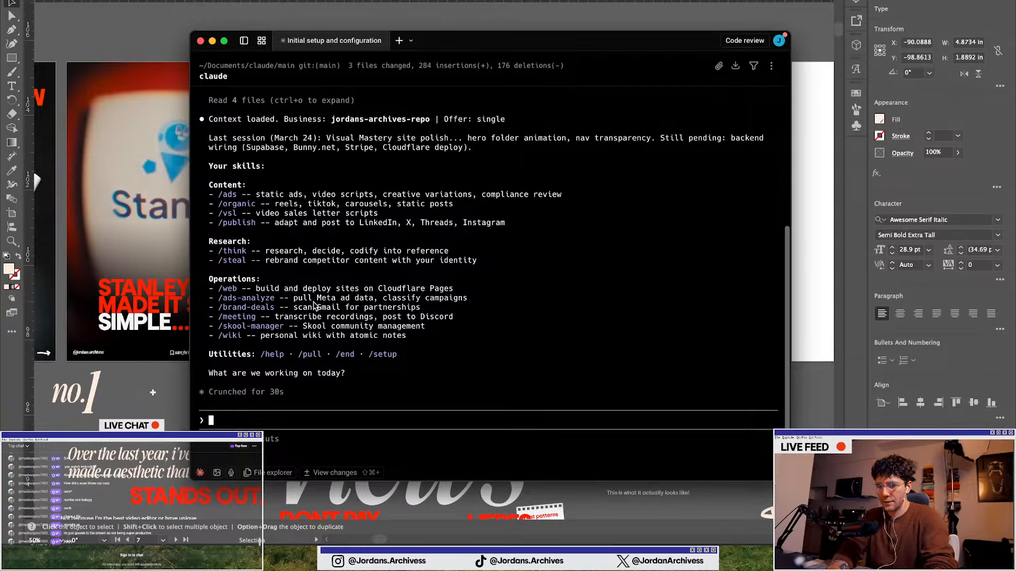
# Write a /organic prompt asking for a script for the Stan collaboration in carousel format, 7 slides
pyautogui.write('/')
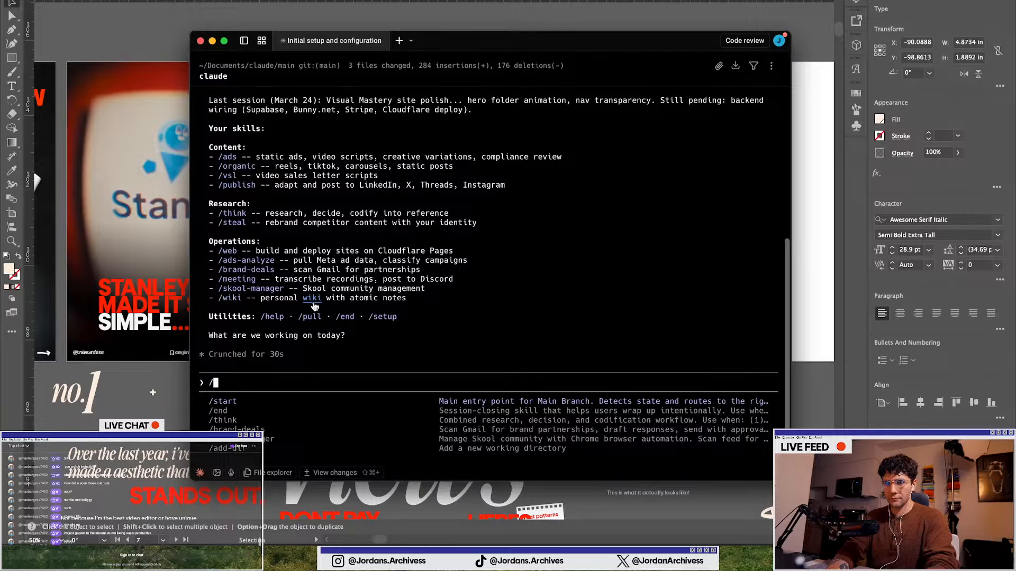
pyautogui.write('organic ')
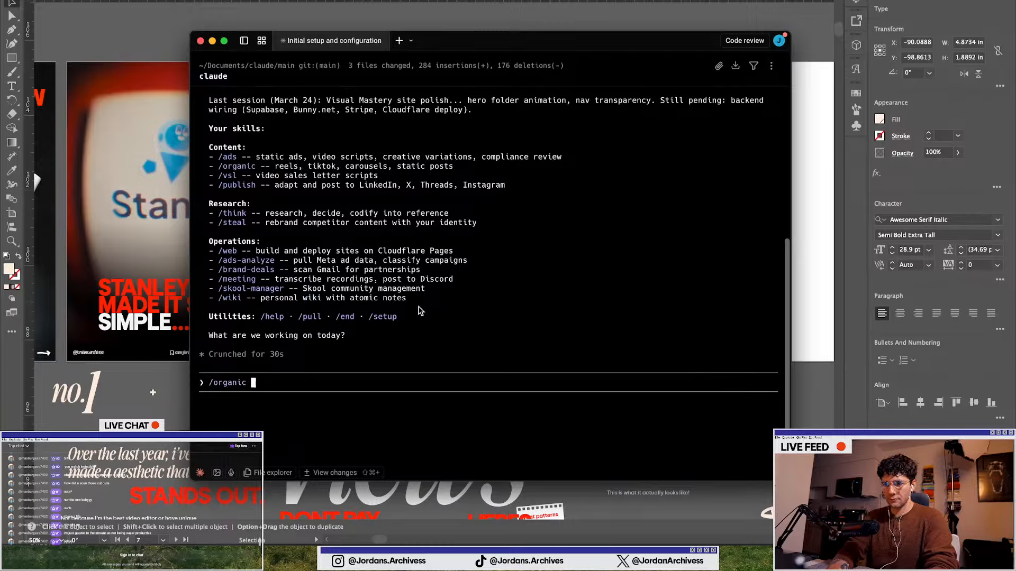
pyautogui.write('write me a s')
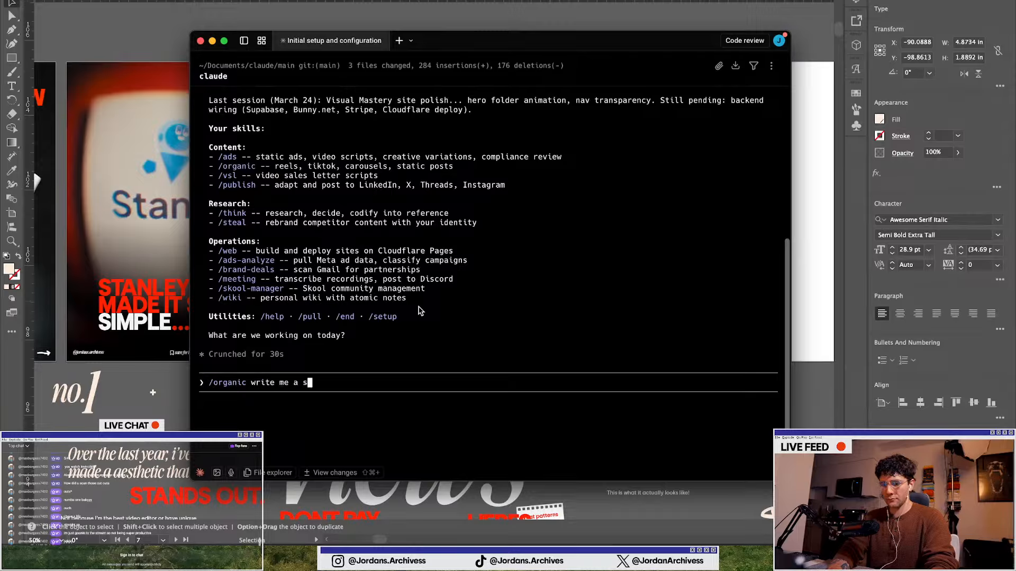
pyautogui.write('cript for this c')
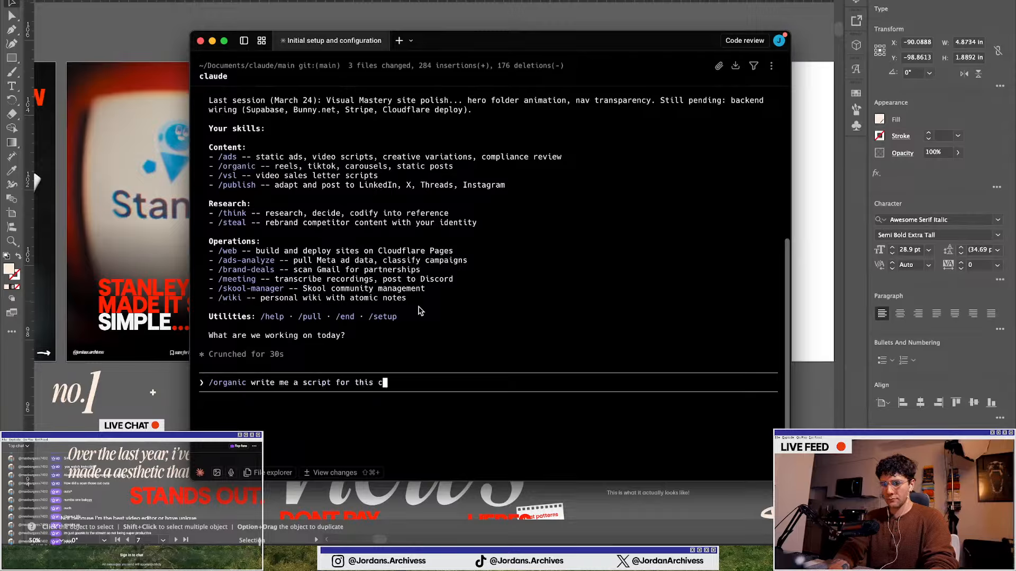
pyautogui.write('ollaboration')
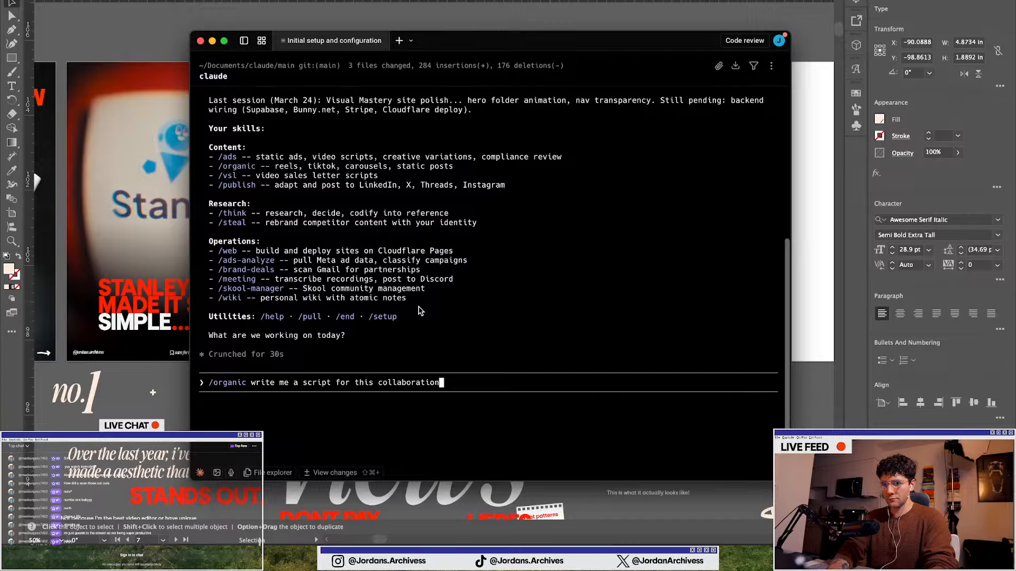
pyautogui.write(' with Stan ')
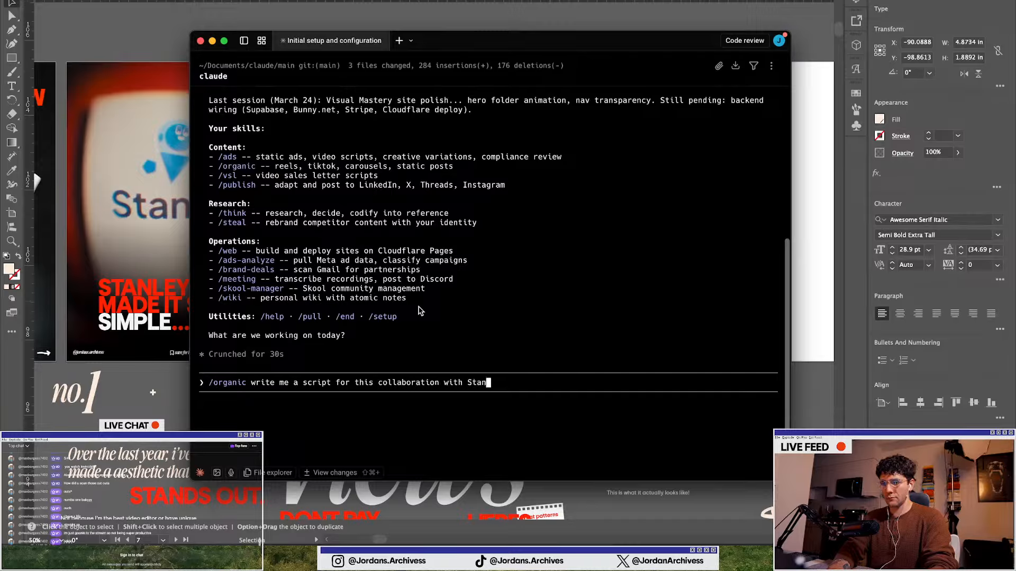
pyautogui.write('using this ')
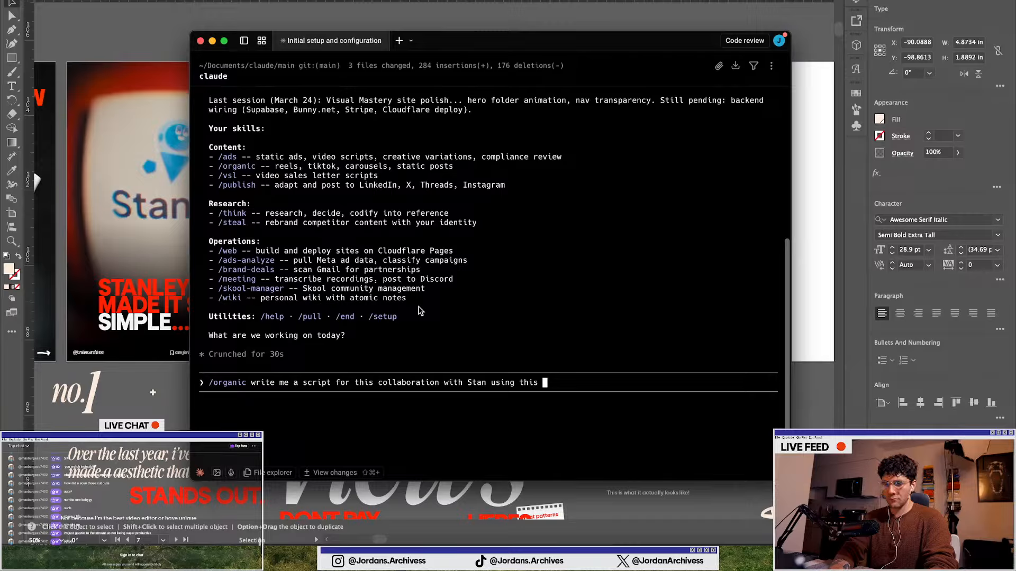
pyautogui.write('outline of the a')
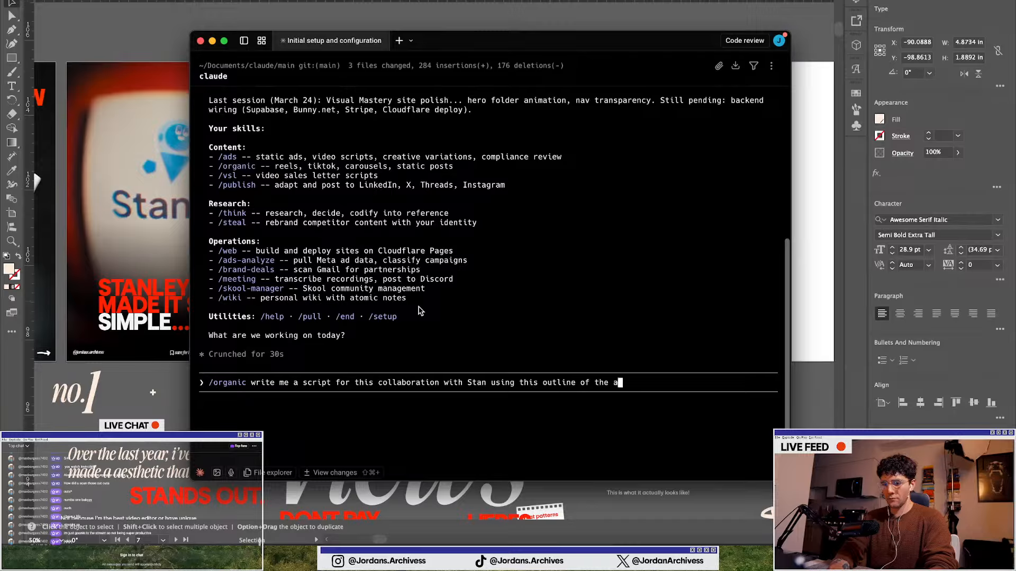
pyautogui.write('pplication')
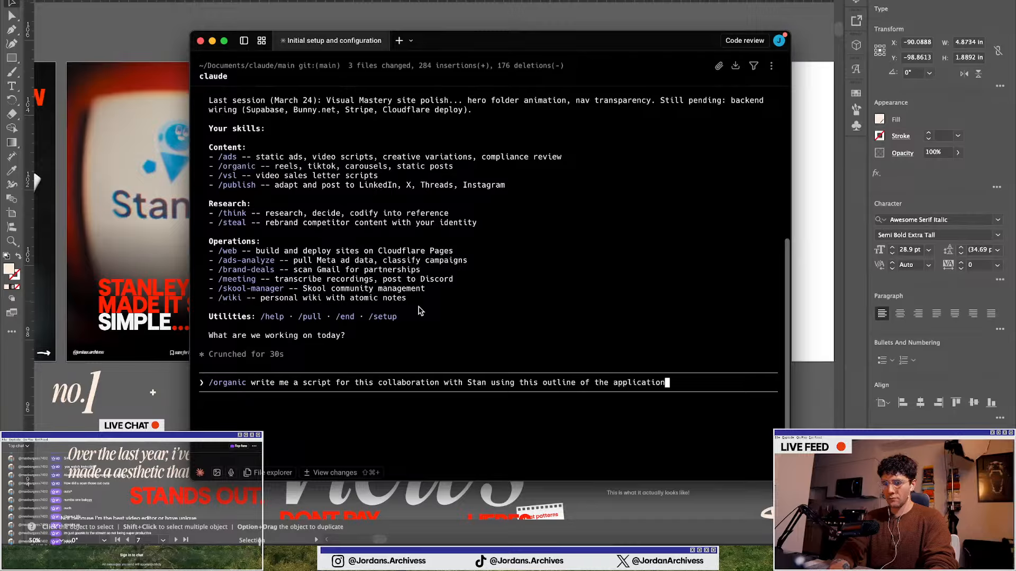
pyautogui.write('. Carrou')
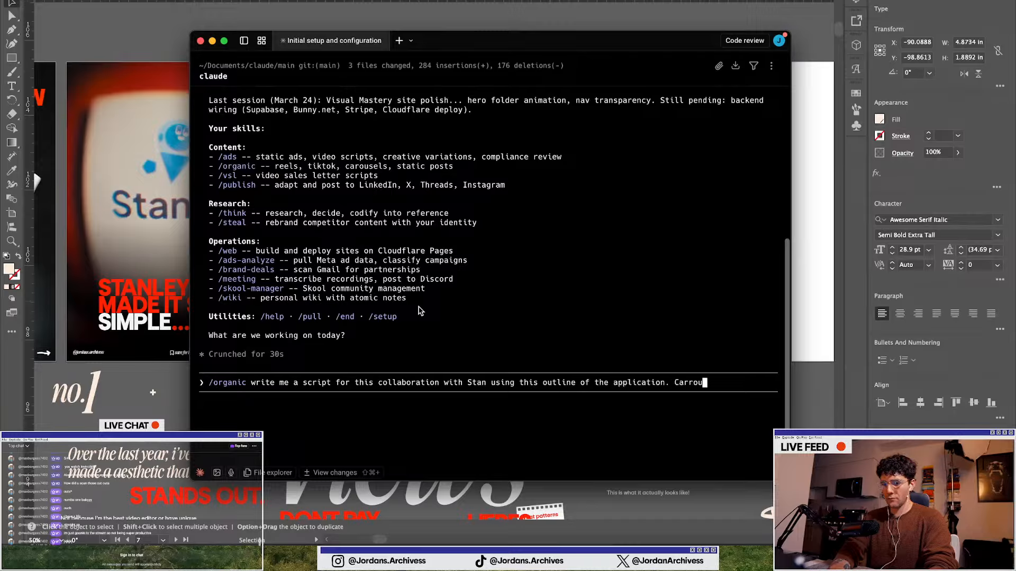
pyautogui.write('sel format, 7 slides:')
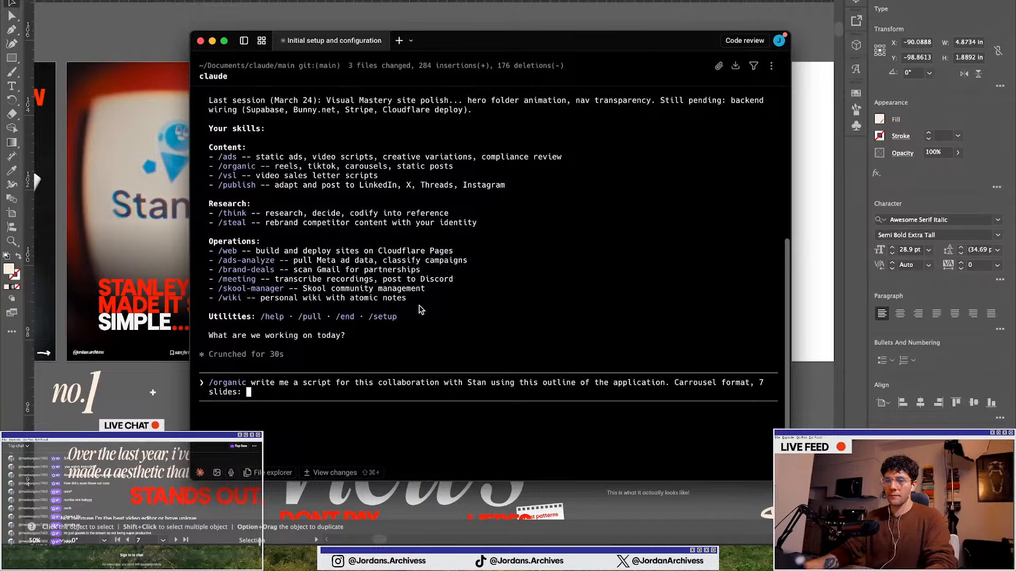
# Review the Carousels database in Notion for existing carousel drafts
pyautogui.hotkey('ctrl', 'Up')
pyautogui.click(223, 233)
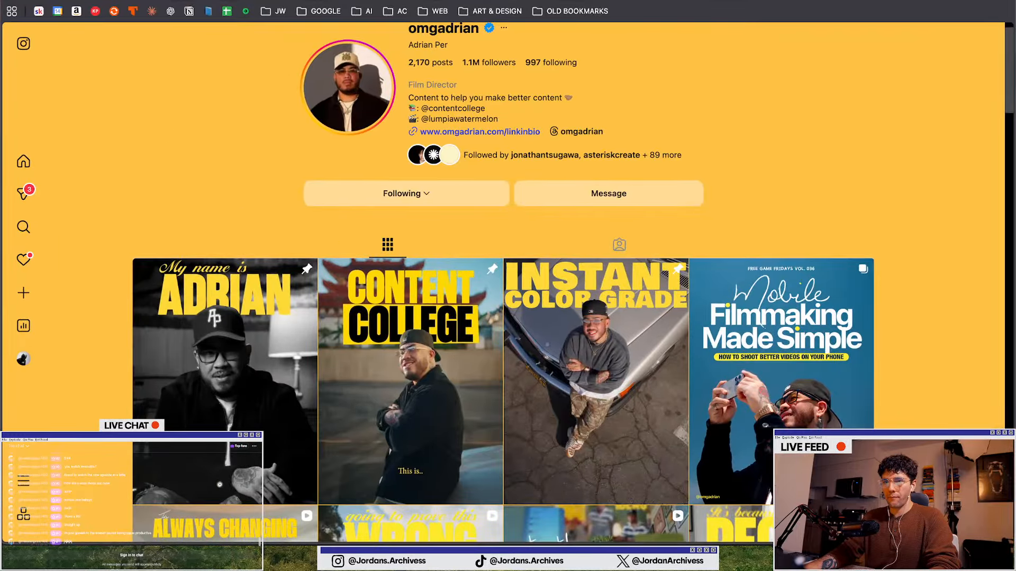
pyautogui.click(405, 1)
pyautogui.scroll(4, 233, 371)
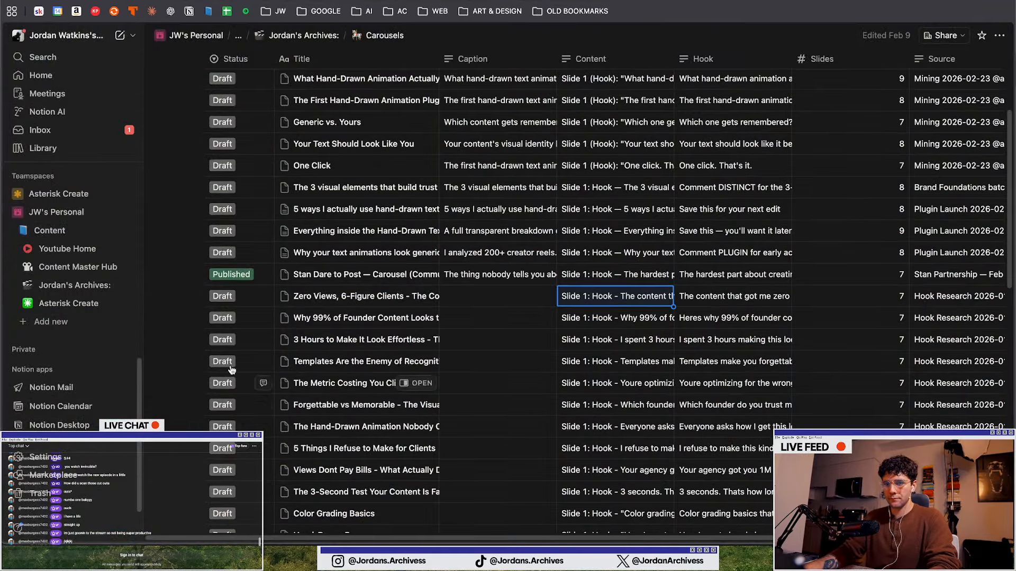
pyautogui.click(400, 91)
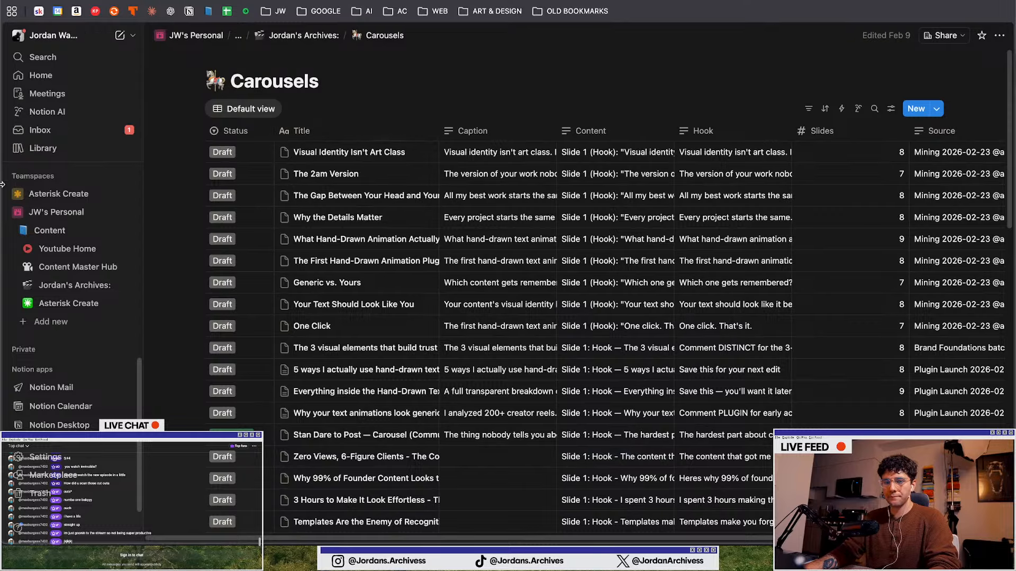
pyautogui.hotkey('ctrl', 'Tab')
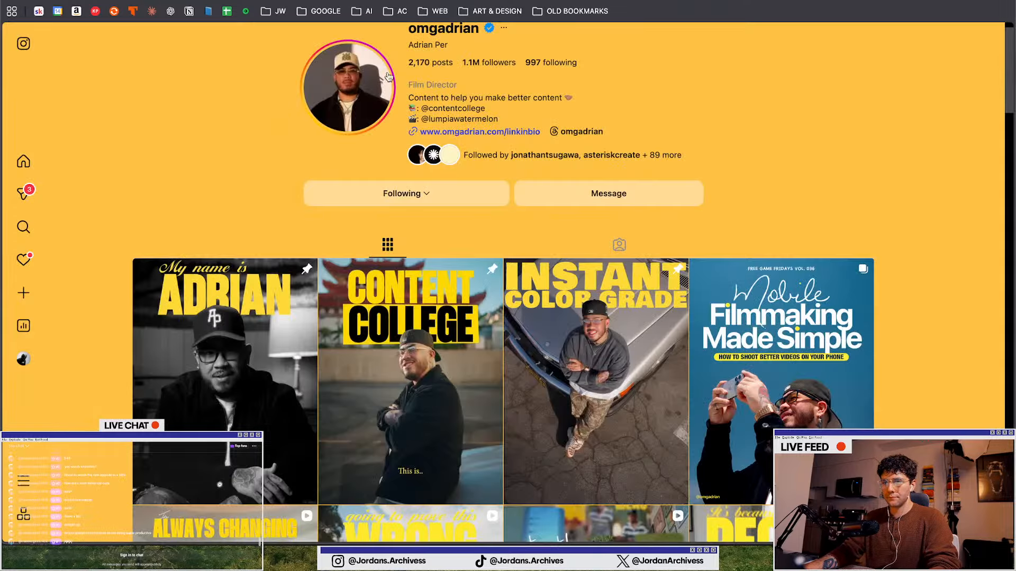
# Find the Stan contact's Instagram conversation and open the linked Stanley IG DM Feature Notion doc
pyautogui.click(934, 511)
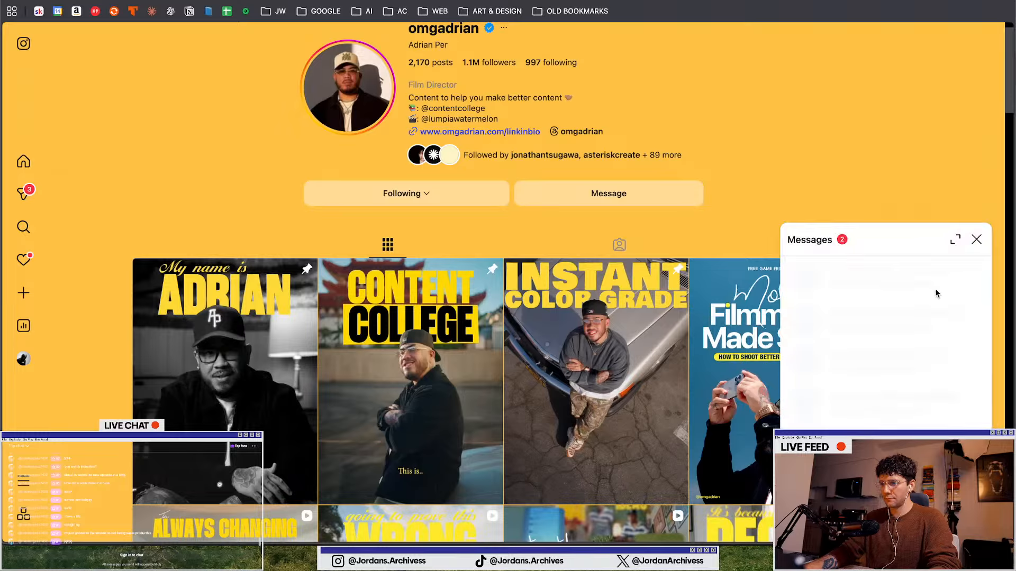
pyautogui.scroll(-5, 894, 339)
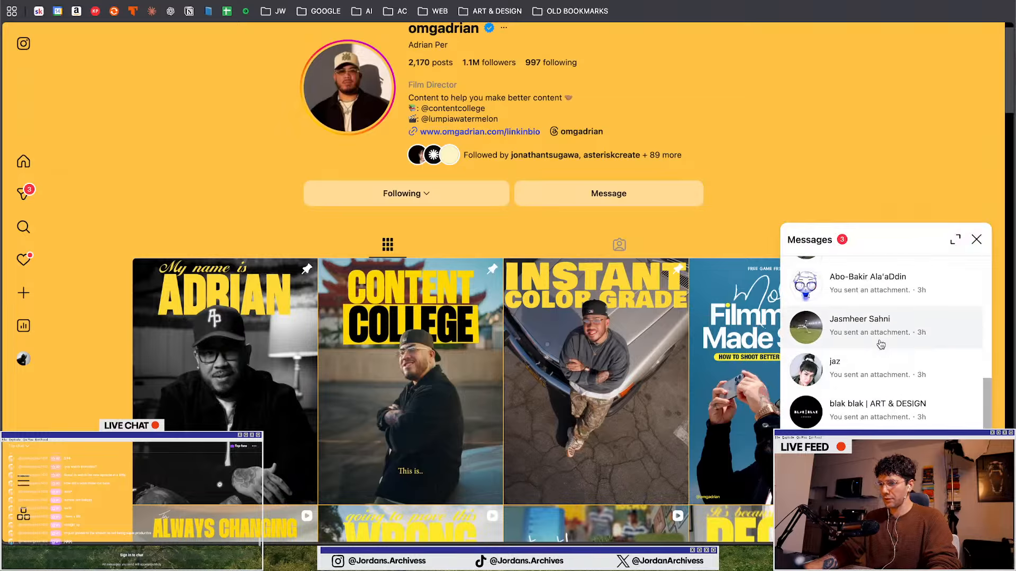
pyautogui.scroll(-5, 880, 342)
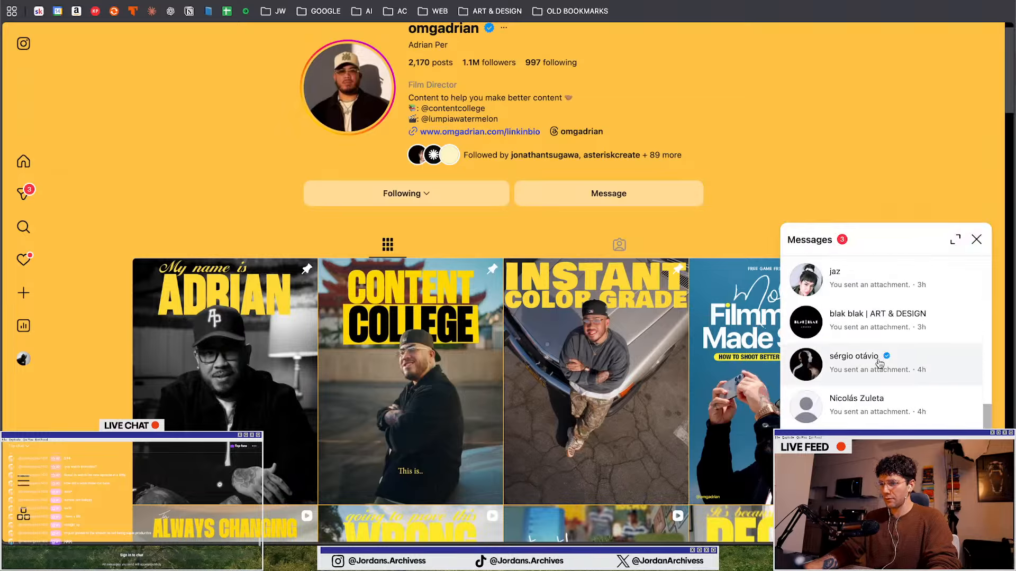
pyautogui.click(23, 193)
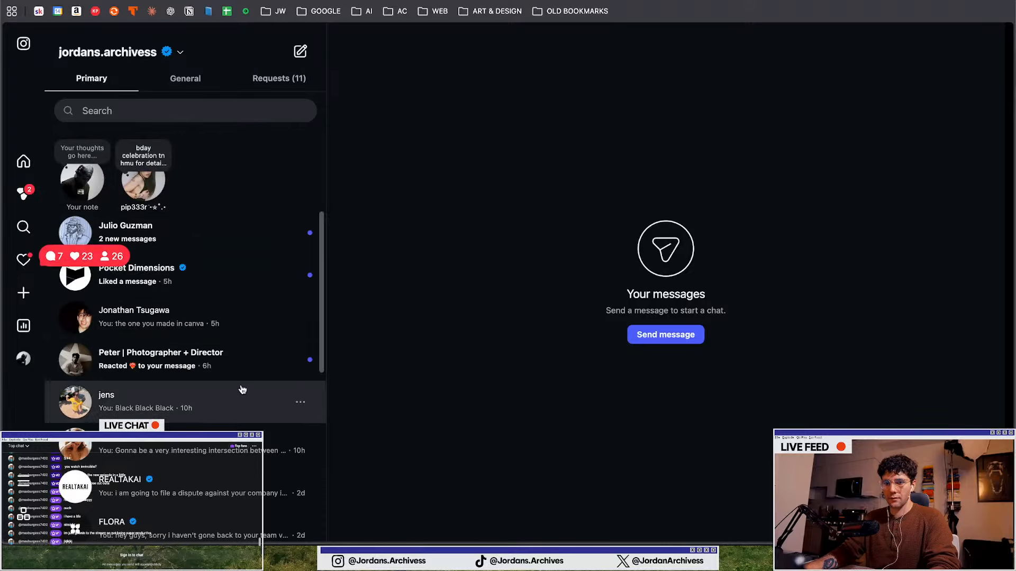
pyautogui.scroll(-1, 243, 390)
pyautogui.click(232, 286)
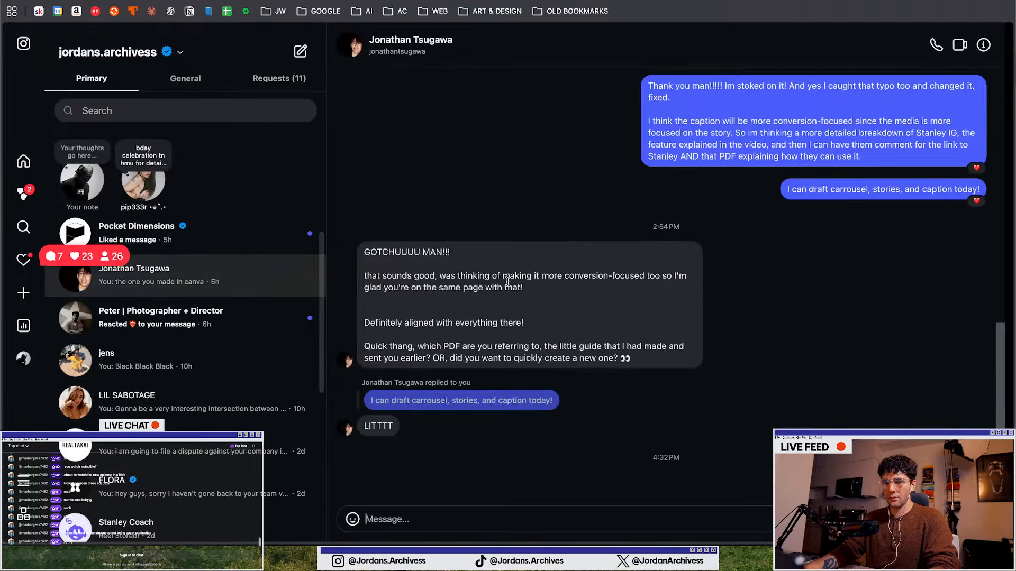
pyautogui.scroll(10, 507, 281)
pyautogui.scroll(15, 503, 192)
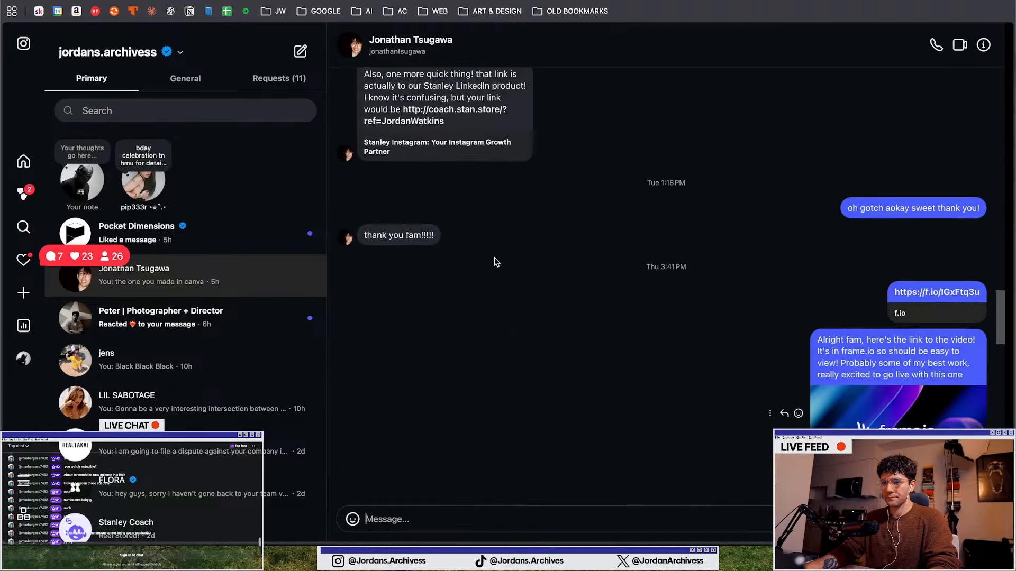
pyautogui.scroll(5, 492, 273)
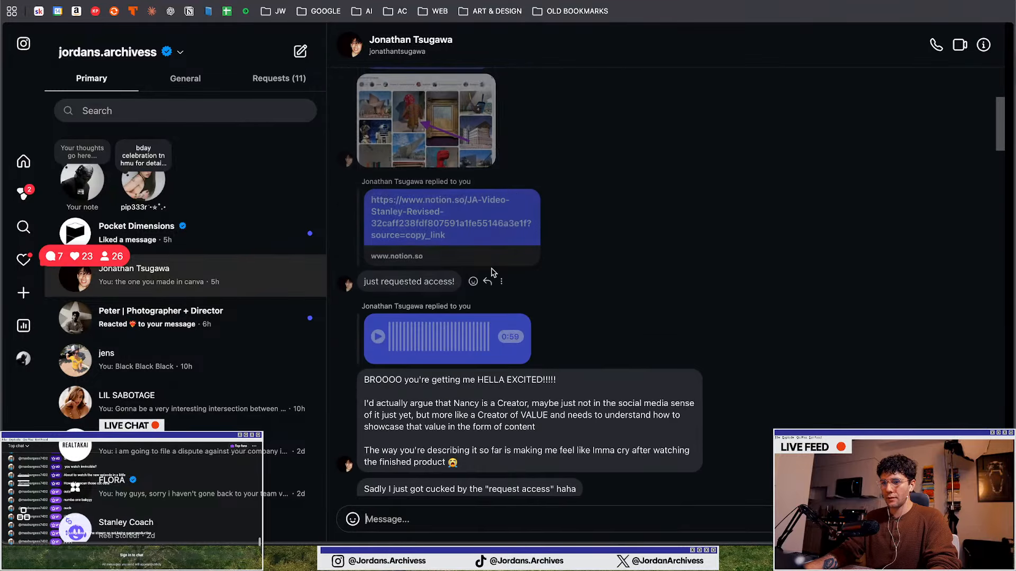
pyautogui.scroll(10, 481, 320)
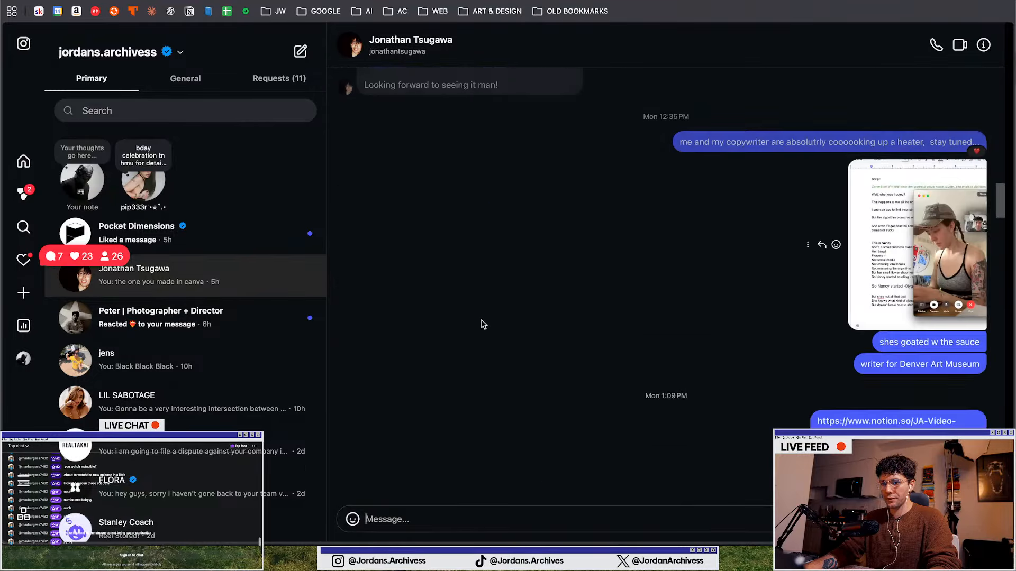
pyautogui.scroll(7, 481, 316)
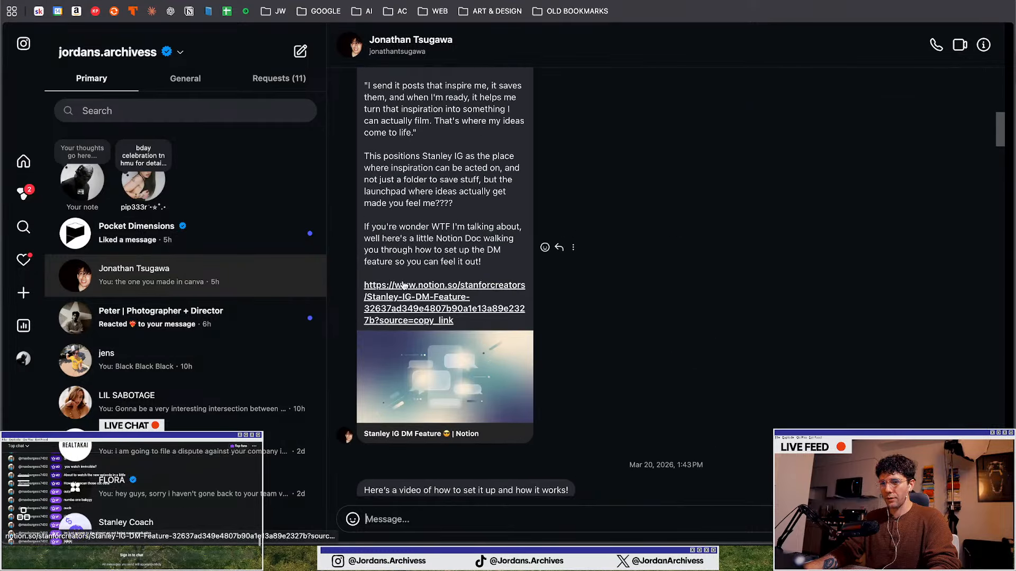
pyautogui.click(407, 299)
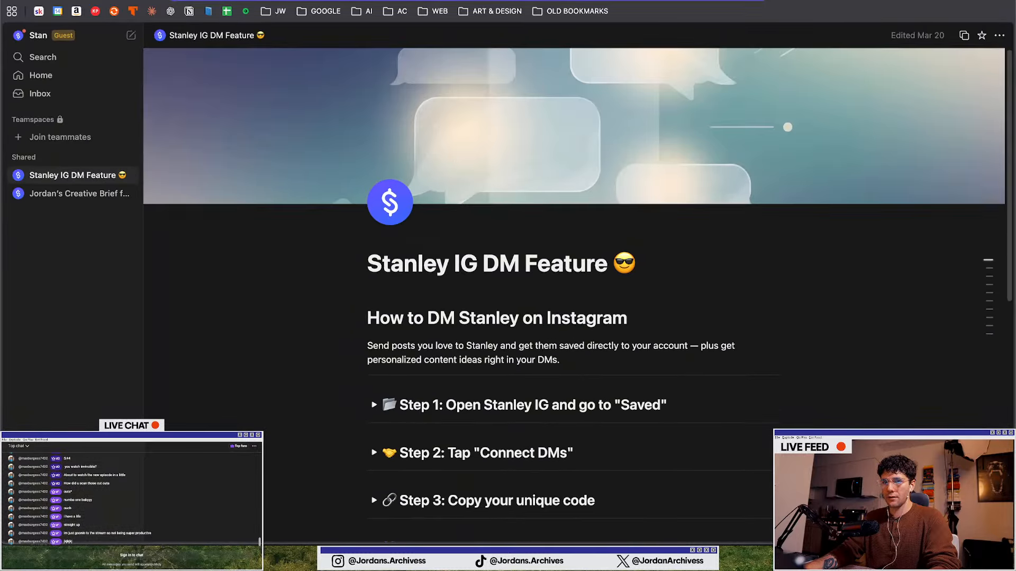
# Paste the Notion doc URL after the prompt in Claude Code and submit it
pyautogui.hotkey('ctrl', 'Up')
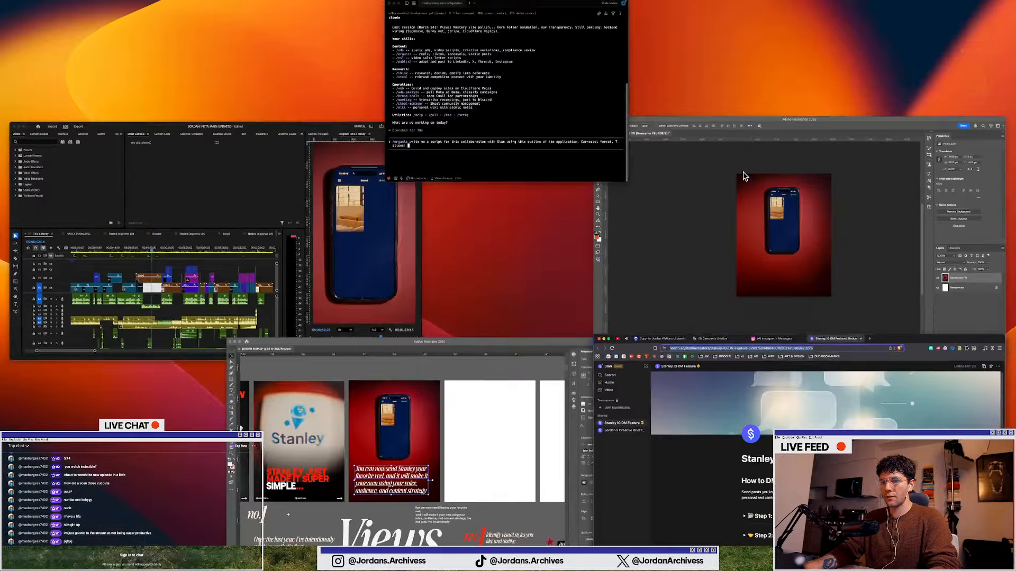
pyautogui.click(457, 56)
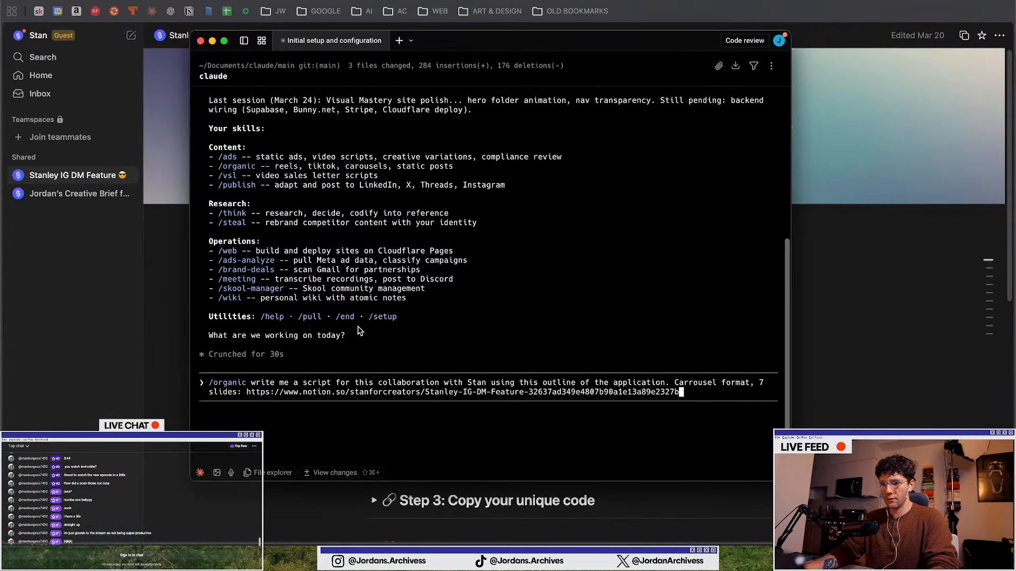
pyautogui.press('Return')
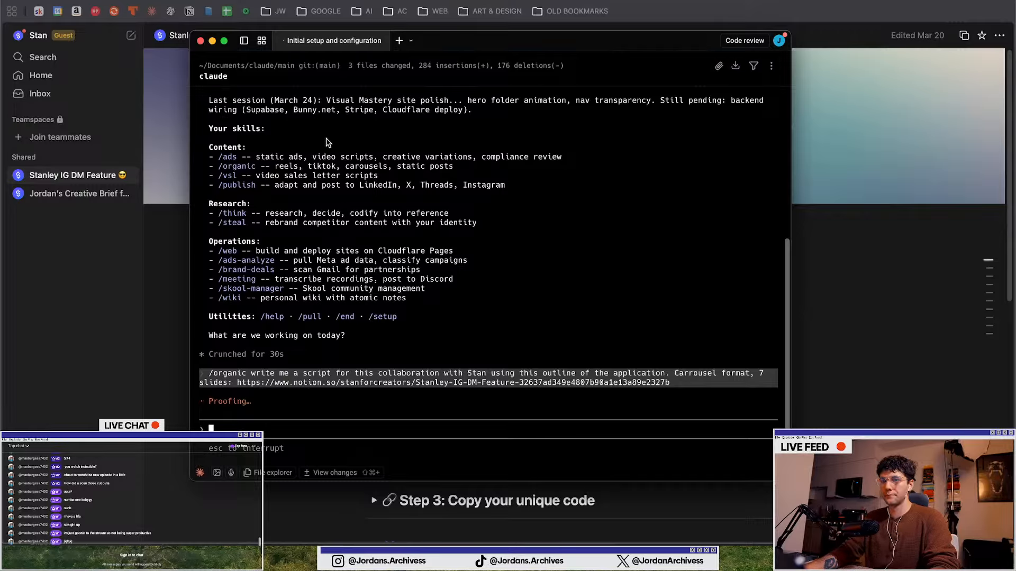
pyautogui.press('super+Tab')
pyautogui.hotkey('ctrl', 'Tab')
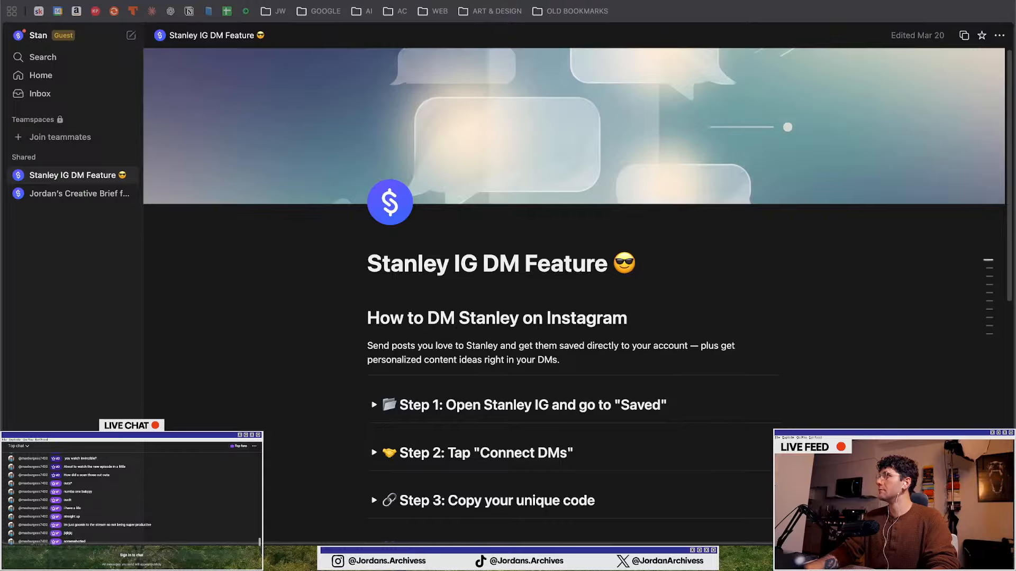
pyautogui.moveTo(1015, 38); pyautogui.dragTo(407, 1)
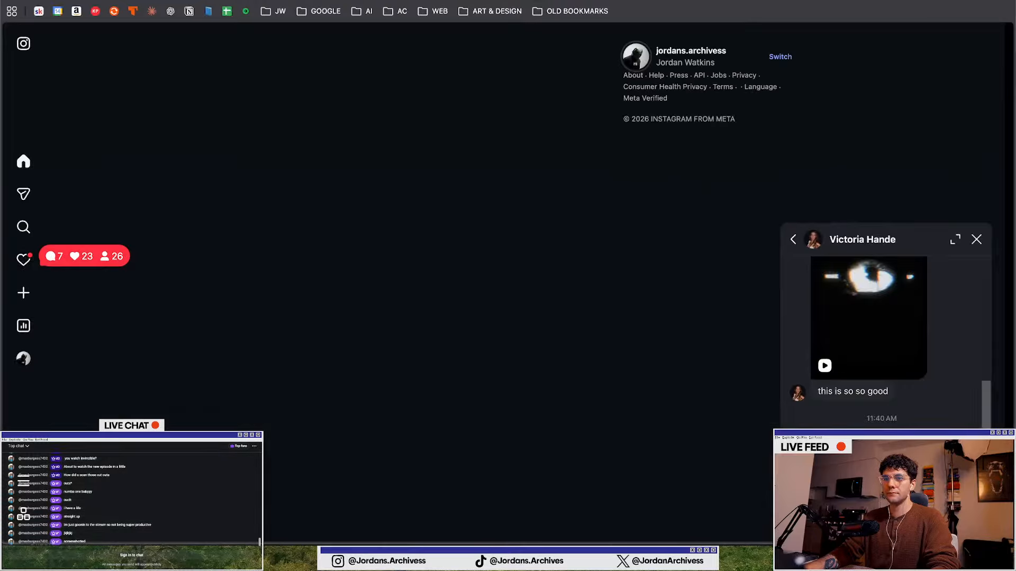
pyautogui.hotkey('ctrl', 'Up')
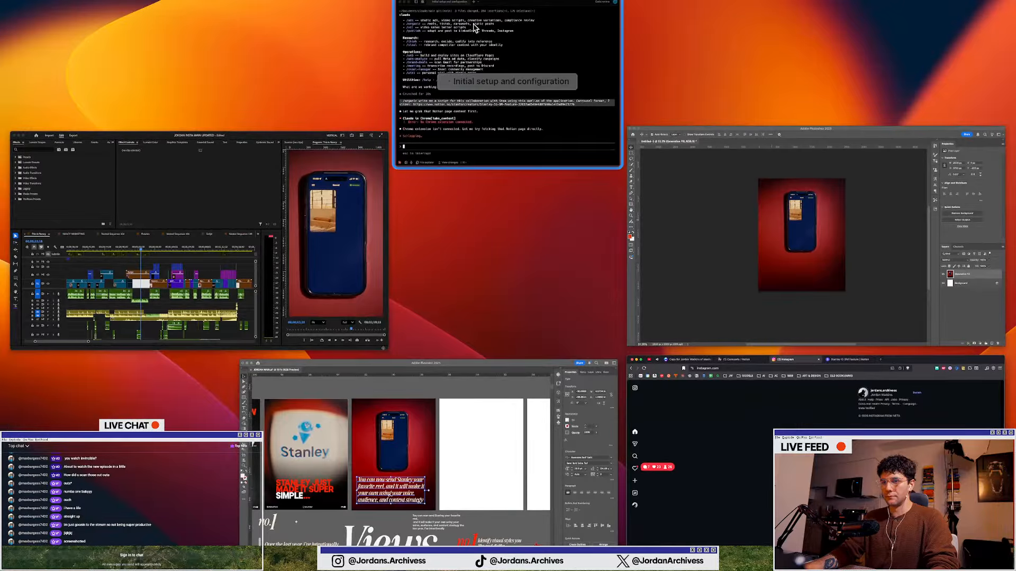
# Move the Claude Code window out of the way and close the Instagram DM chat popup
pyautogui.click(473, 28)
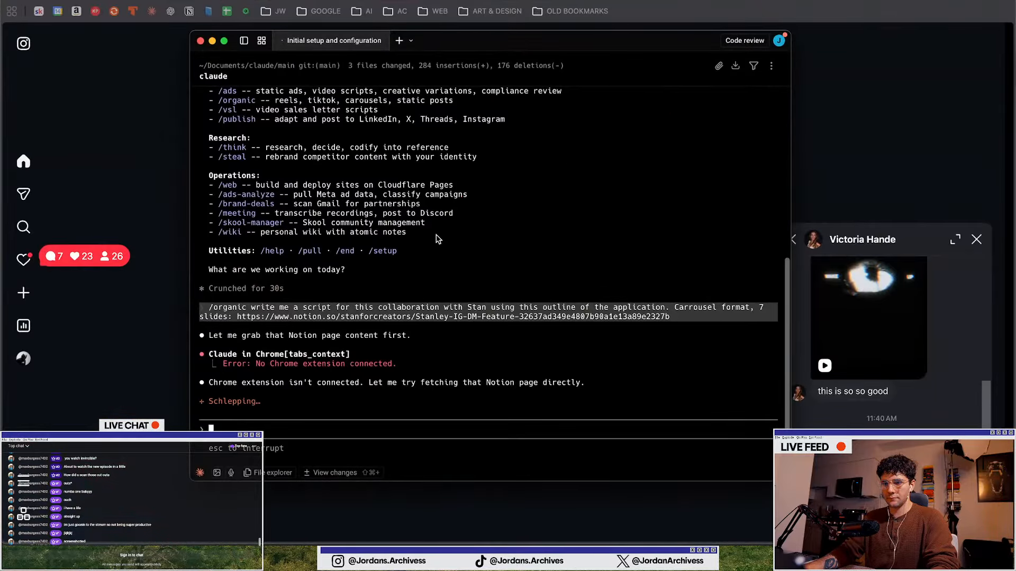
pyautogui.moveTo(442, 43); pyautogui.dragTo(1015, 66)
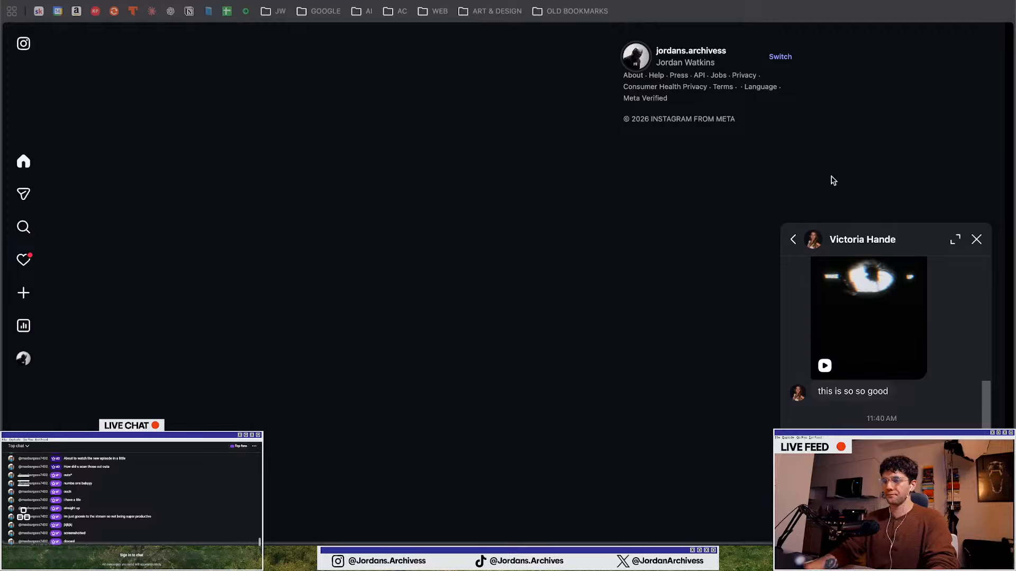
pyautogui.click(978, 241)
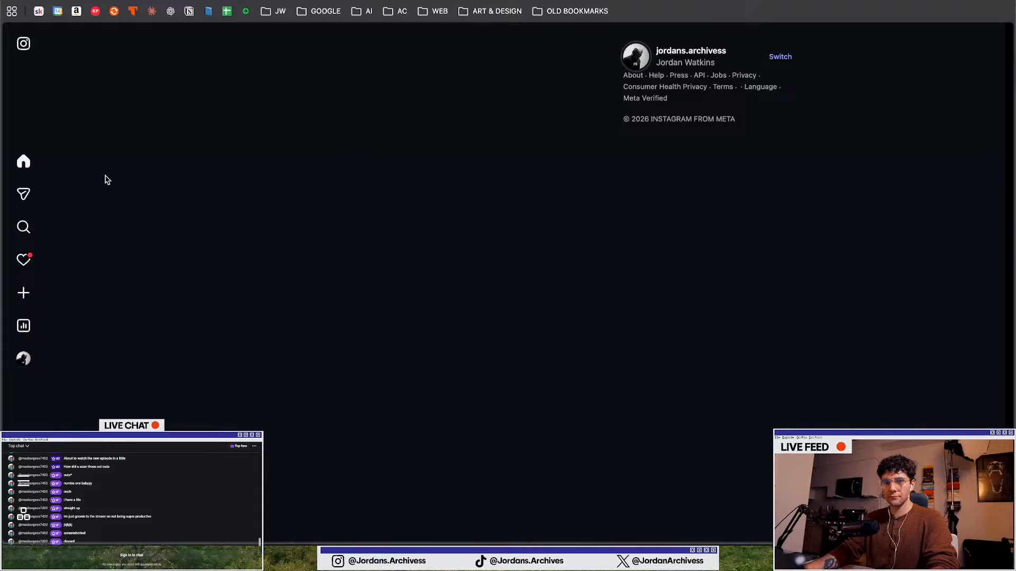
# Review the Stanley IG DM Feature Notion page and the Stanley IG guide in Canva
pyautogui.click(452, 0)
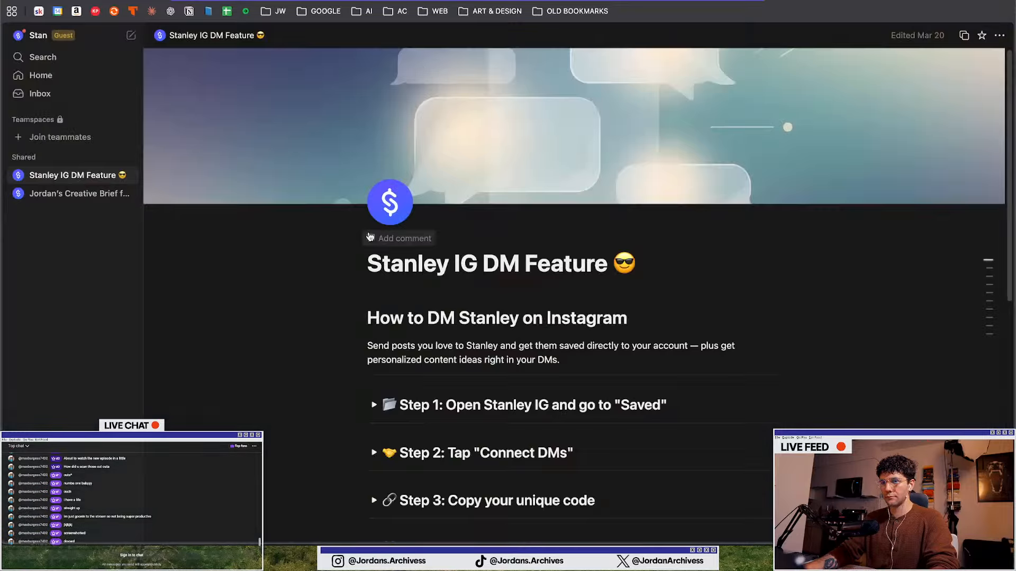
pyautogui.scroll(-5, 469, 176)
pyautogui.scroll(-3, 358, 222)
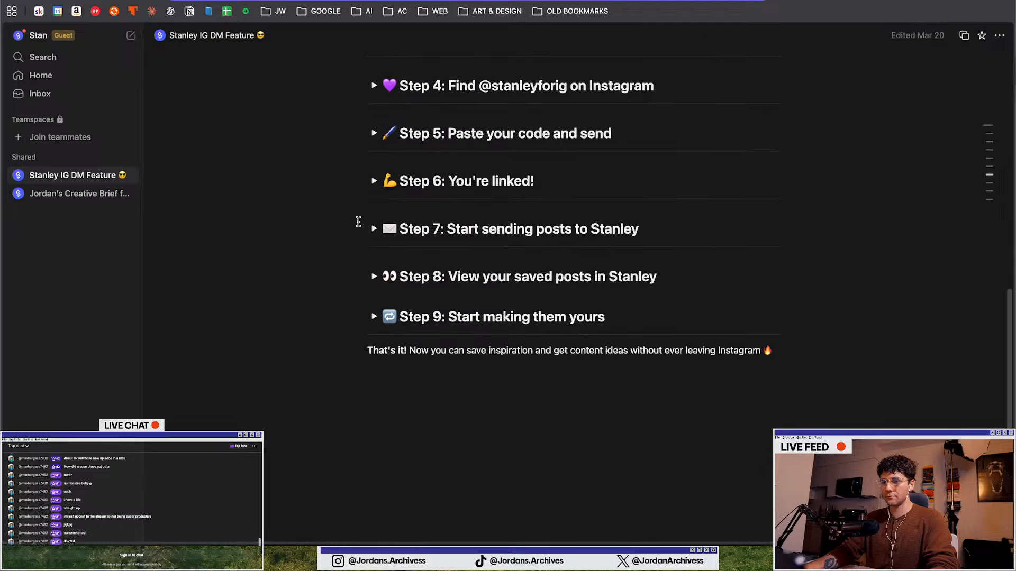
pyautogui.scroll(8, 356, 220)
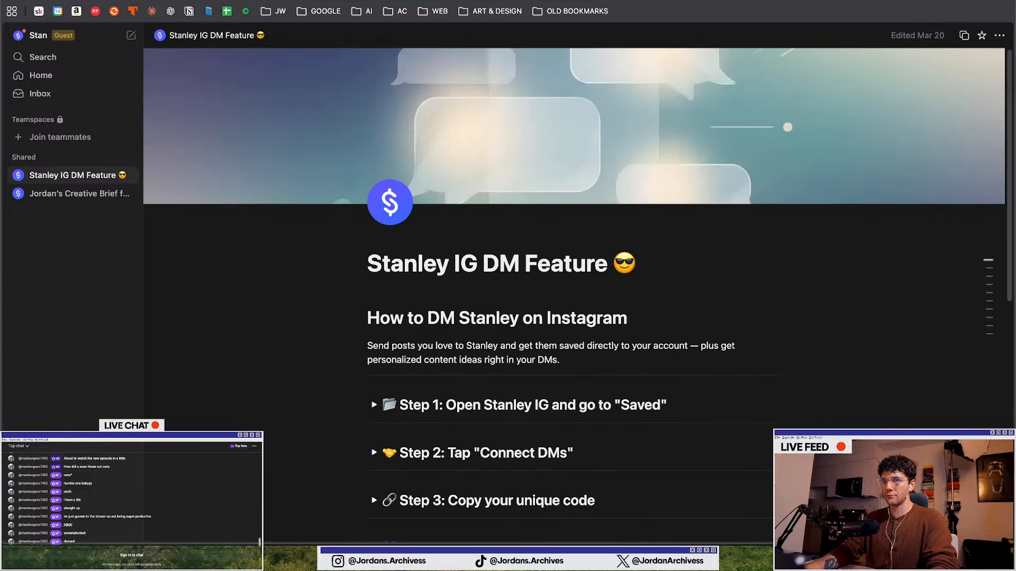
pyautogui.hotkey('ctrl', 'Tab')
pyautogui.hotkey('ctrl', 'Tab')
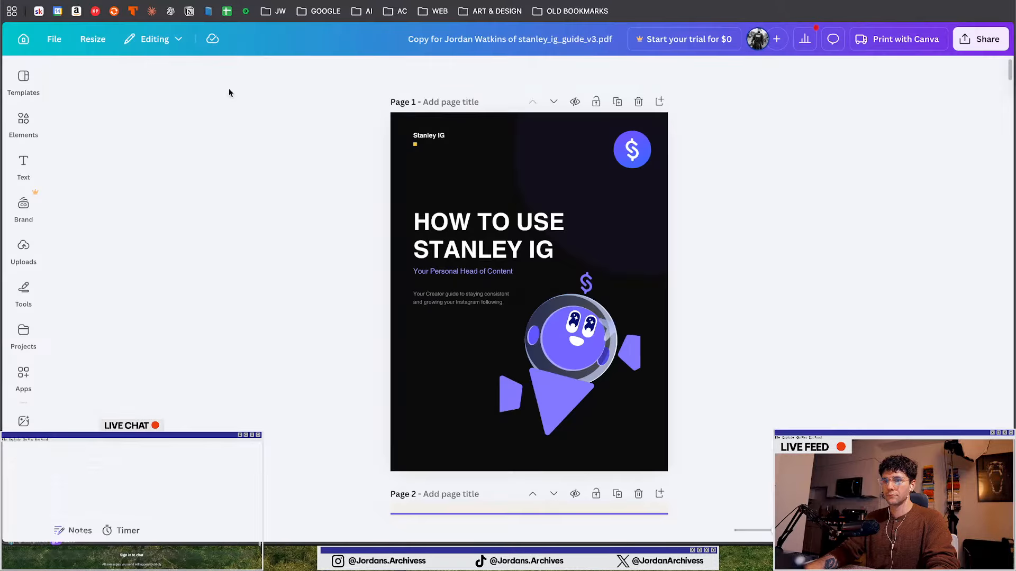
pyautogui.scroll(-5, 395, 251)
pyautogui.scroll(5, 395, 251)
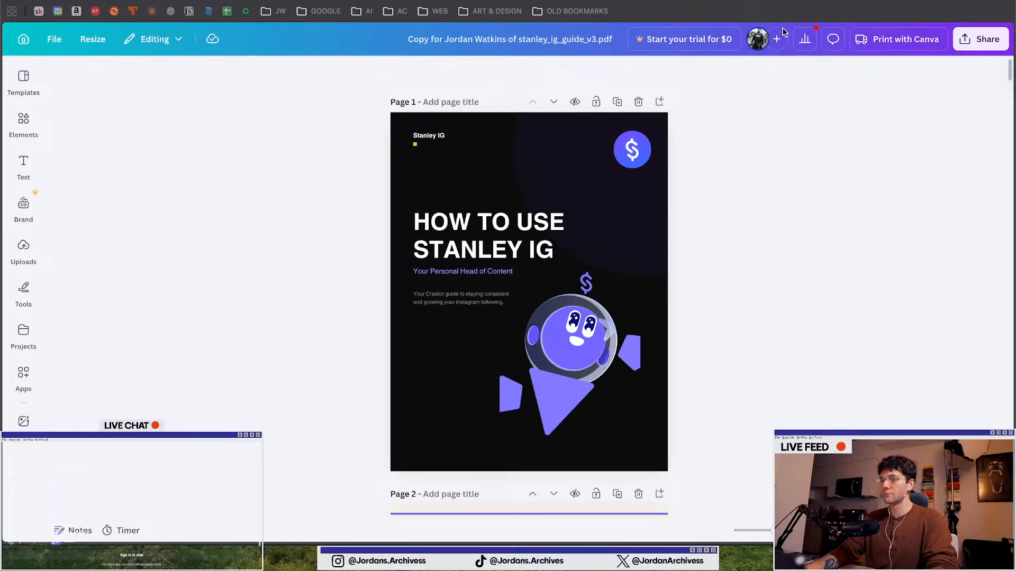
# Expand each of the nine step toggles on the Stanley IG DM Feature page
pyautogui.click(773, 1)
pyautogui.scroll(-2, 374, 317)
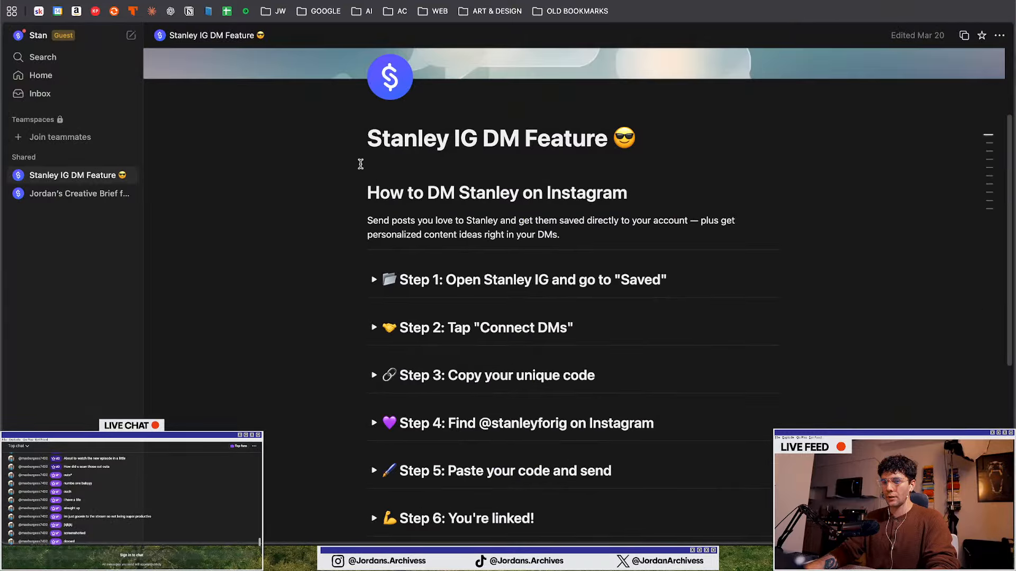
pyautogui.moveTo(361, 164); pyautogui.dragTo(630, 263)
pyautogui.scroll(-3, 630, 260)
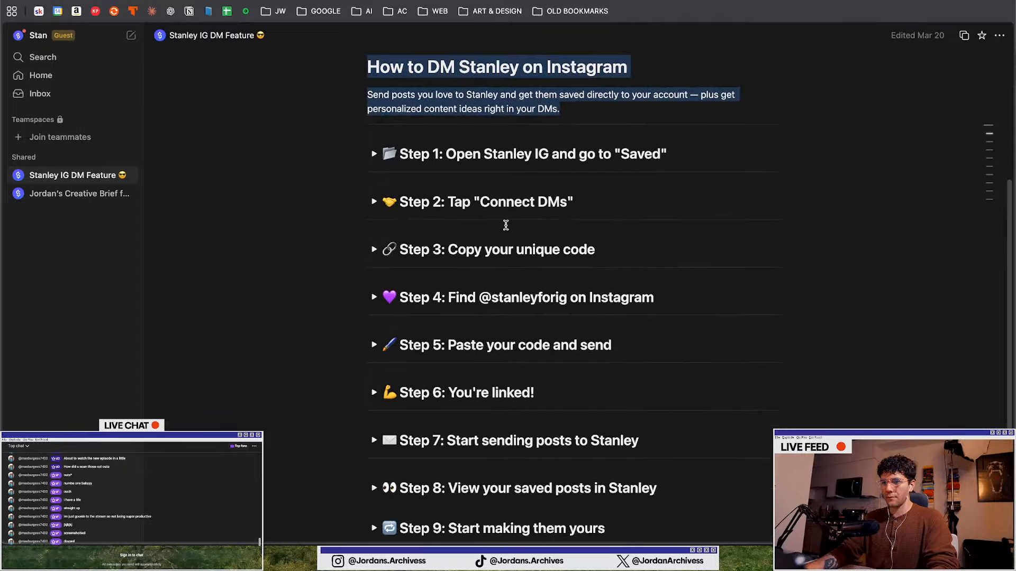
pyautogui.click(374, 154)
pyautogui.scroll(-4, 368, 226)
pyautogui.scroll(-8, 367, 227)
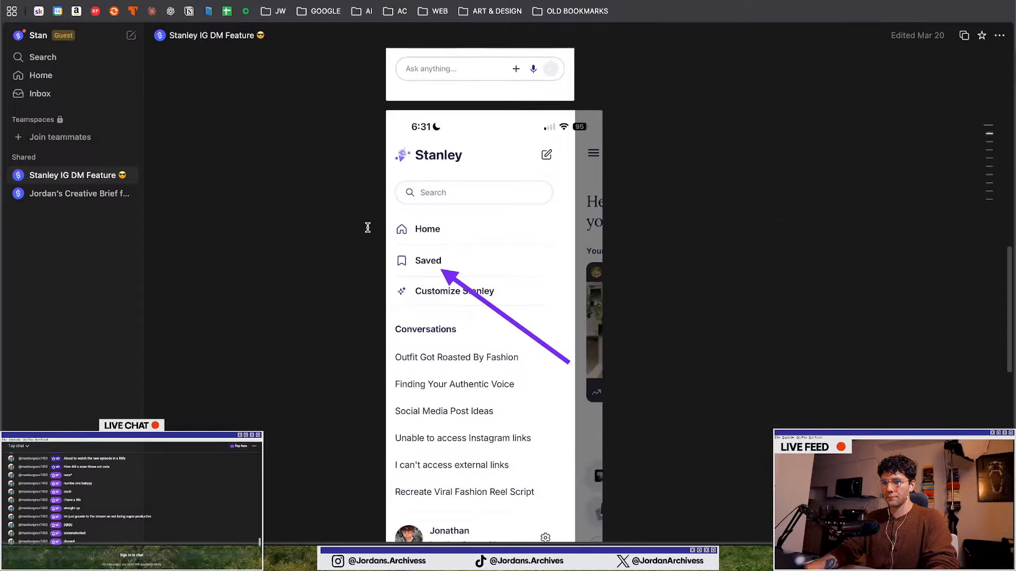
pyautogui.click(375, 281)
pyautogui.scroll(-10, 374, 279)
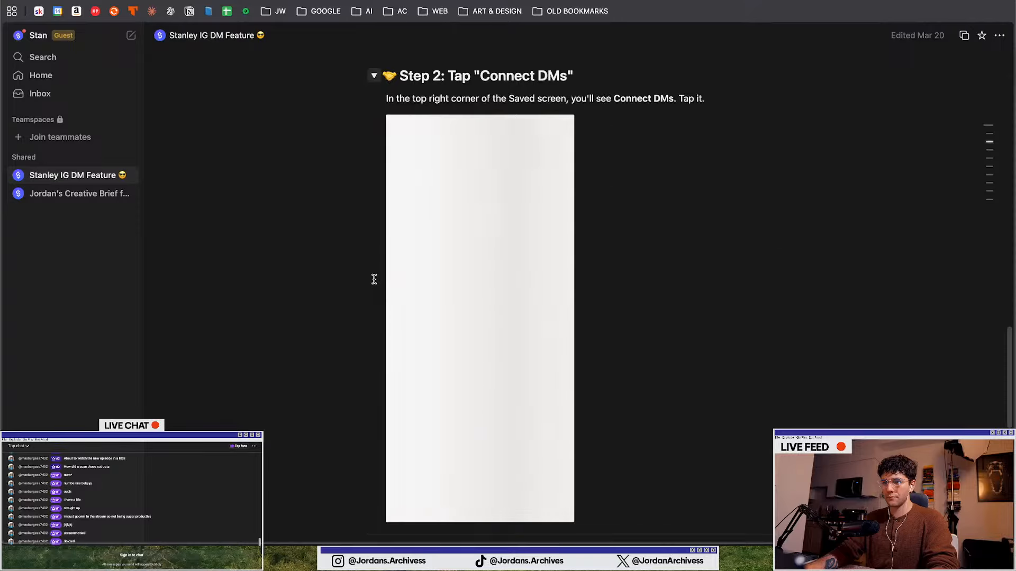
pyautogui.click(374, 159)
pyautogui.scroll(-6, 368, 228)
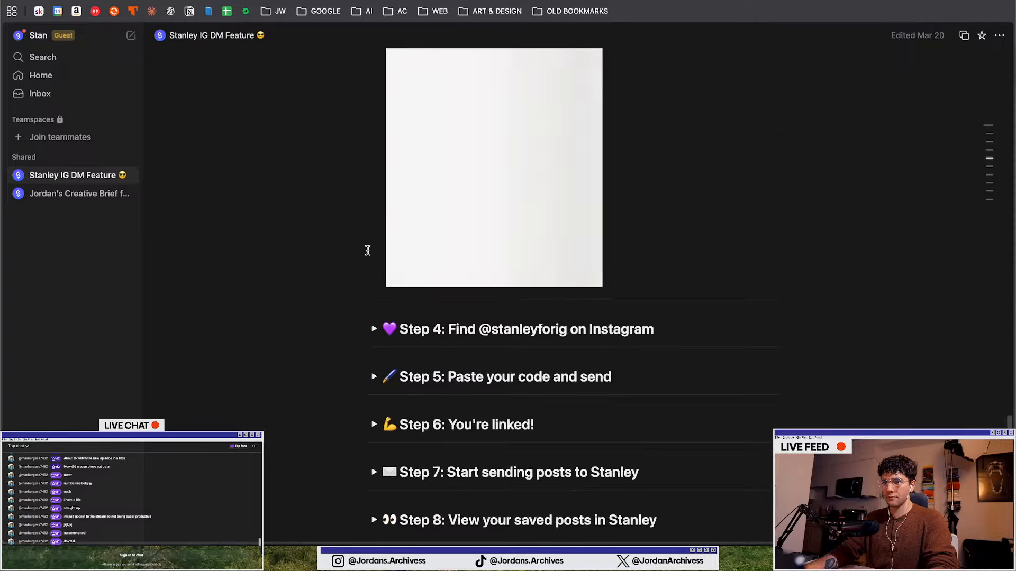
pyautogui.click(374, 328)
pyautogui.scroll(-6, 358, 265)
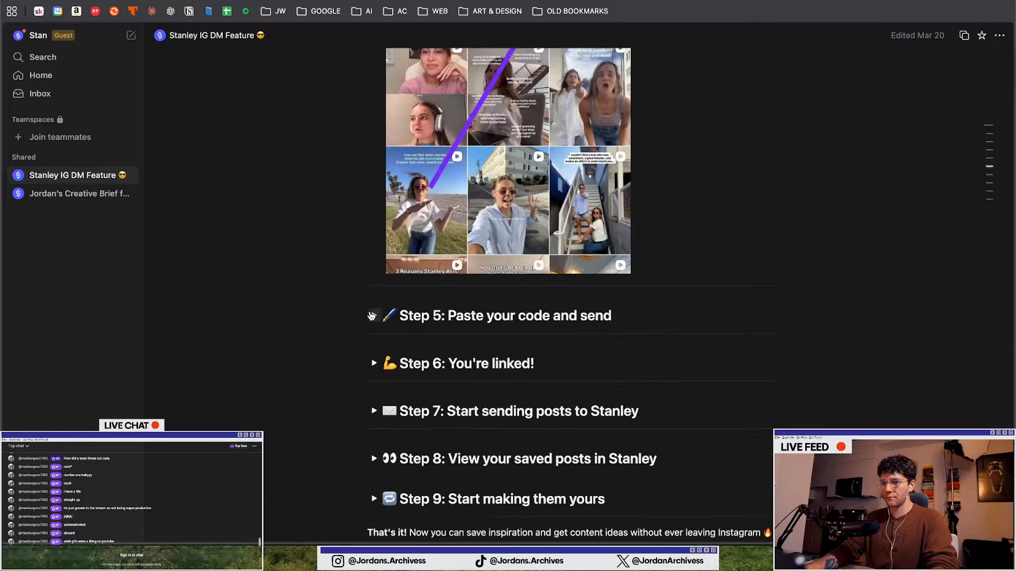
pyautogui.click(374, 315)
pyautogui.scroll(-3, 370, 248)
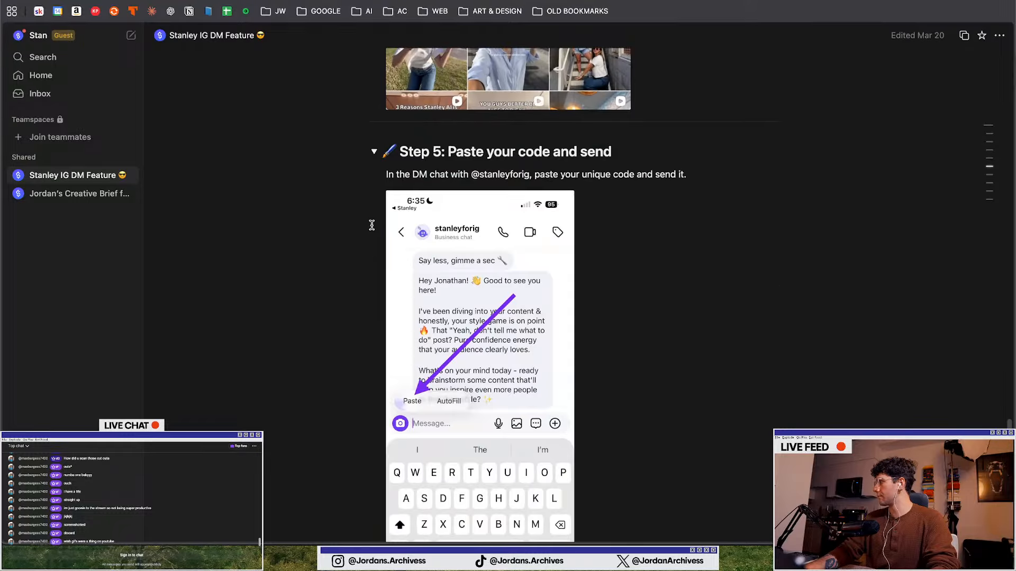
pyautogui.scroll(-5, 370, 238)
pyautogui.click(374, 344)
pyautogui.scroll(-3, 353, 276)
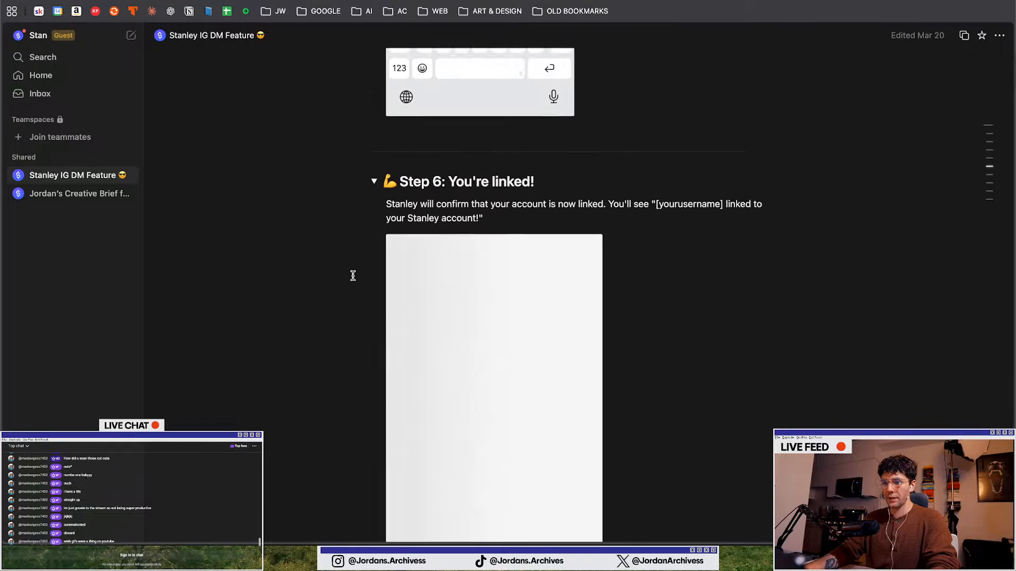
pyautogui.scroll(-5, 352, 277)
pyautogui.click(374, 273)
pyautogui.scroll(-4, 371, 274)
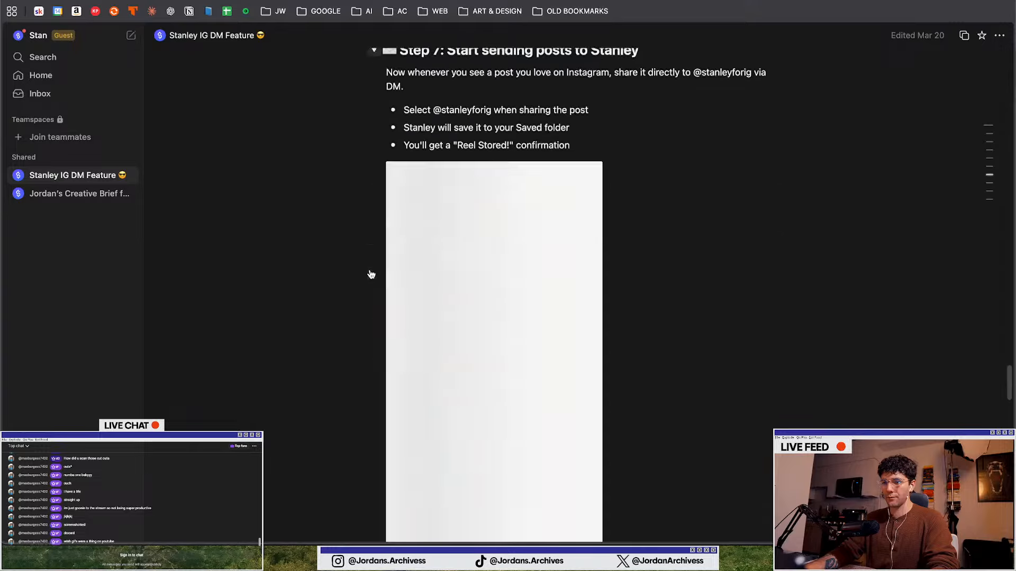
pyautogui.scroll(-3, 371, 275)
pyautogui.scroll(-5, 373, 278)
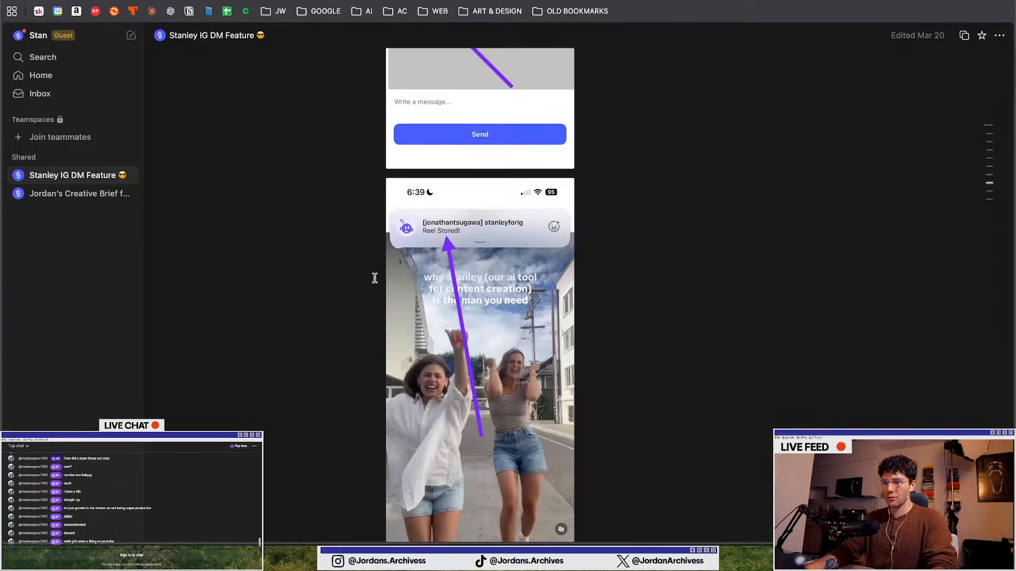
pyautogui.scroll(-10, 375, 278)
pyautogui.click(372, 276)
pyautogui.scroll(-4, 371, 277)
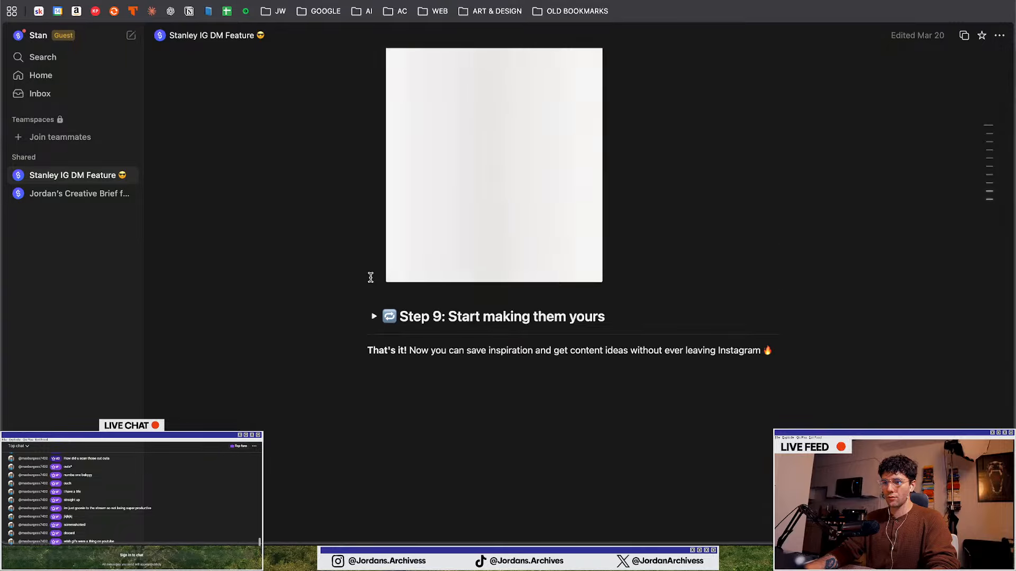
pyautogui.click(374, 317)
# Select the entire Stanley IG DM Feature page content, from the title to the closing line, and copy it
pyautogui.scroll(-5, 388, 263)
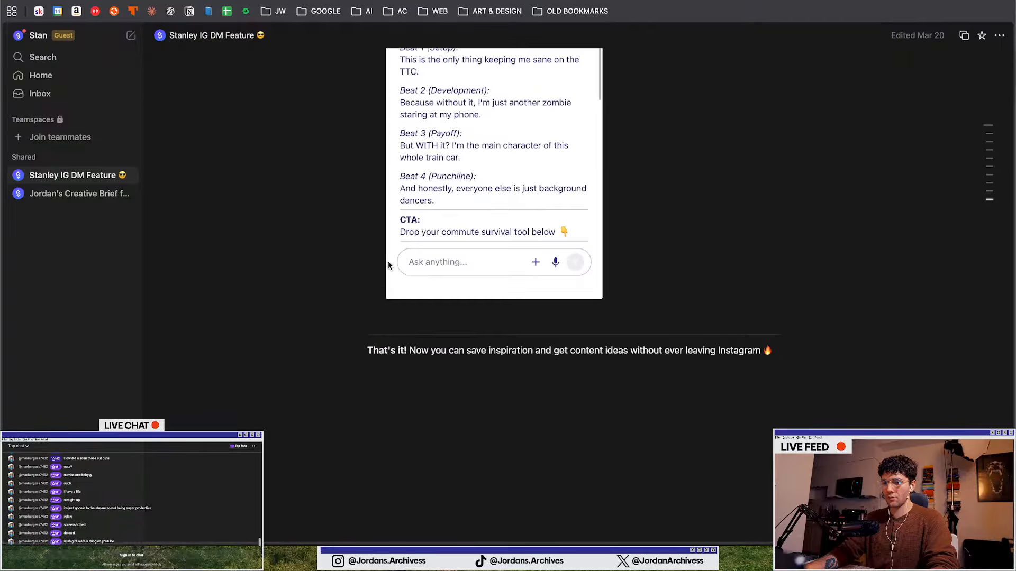
pyautogui.scroll(20, 393, 248)
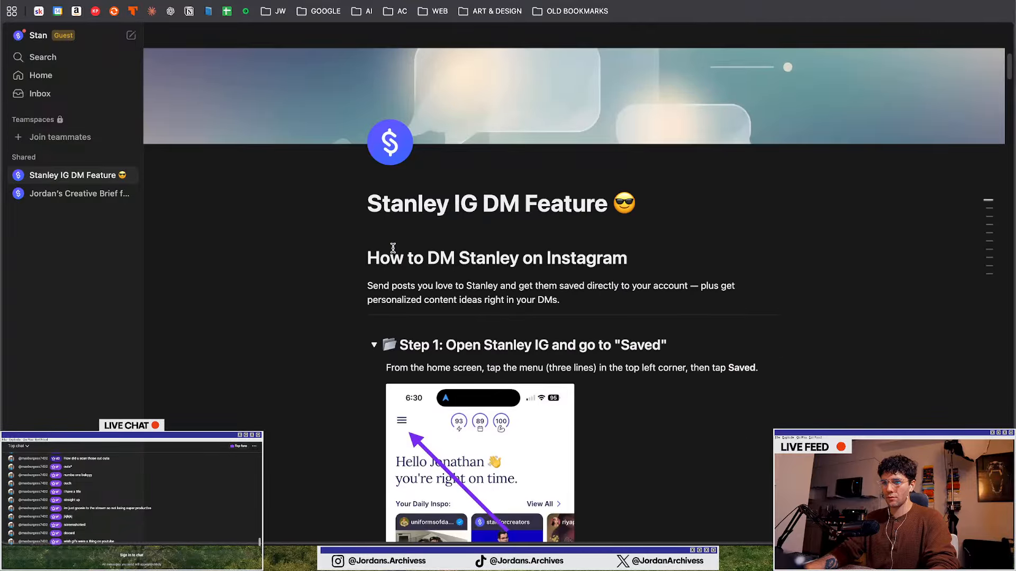
pyautogui.doubleClick(449, 260)
pyautogui.click(449, 260)
pyautogui.moveTo(372, 207); pyautogui.dragTo(793, 380)
pyautogui.scroll(-20, 696, 411)
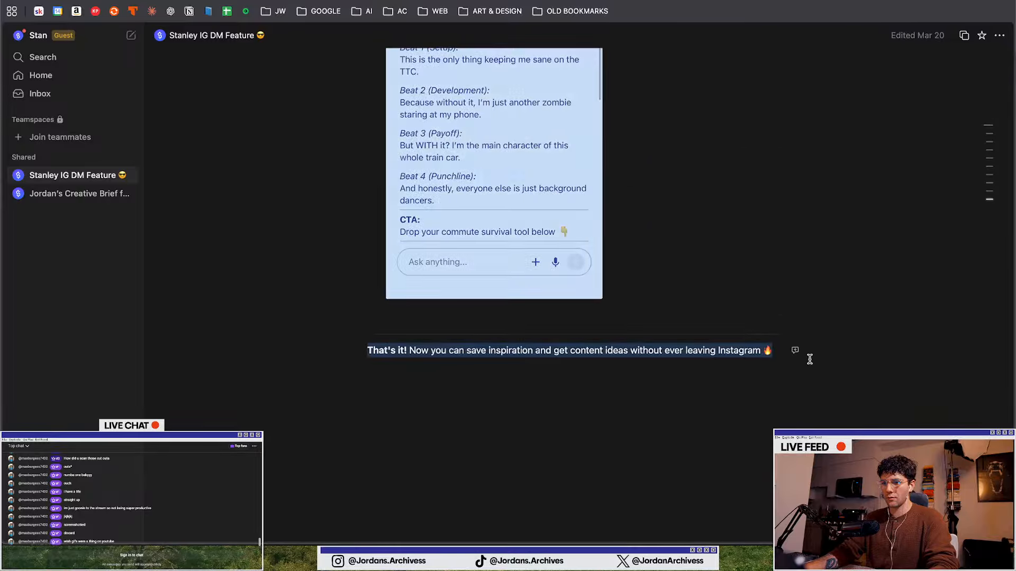
pyautogui.press('super+c')
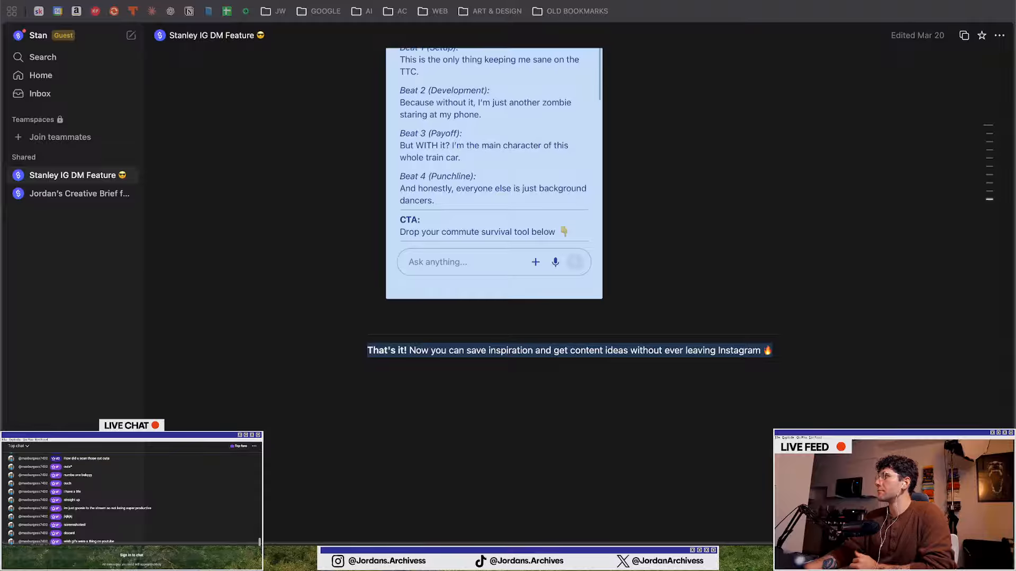
# Bring the Claude Code window back and read through the generated seven-slide carousel script and caption
pyautogui.moveTo(655, 148); pyautogui.dragTo(545, 58)
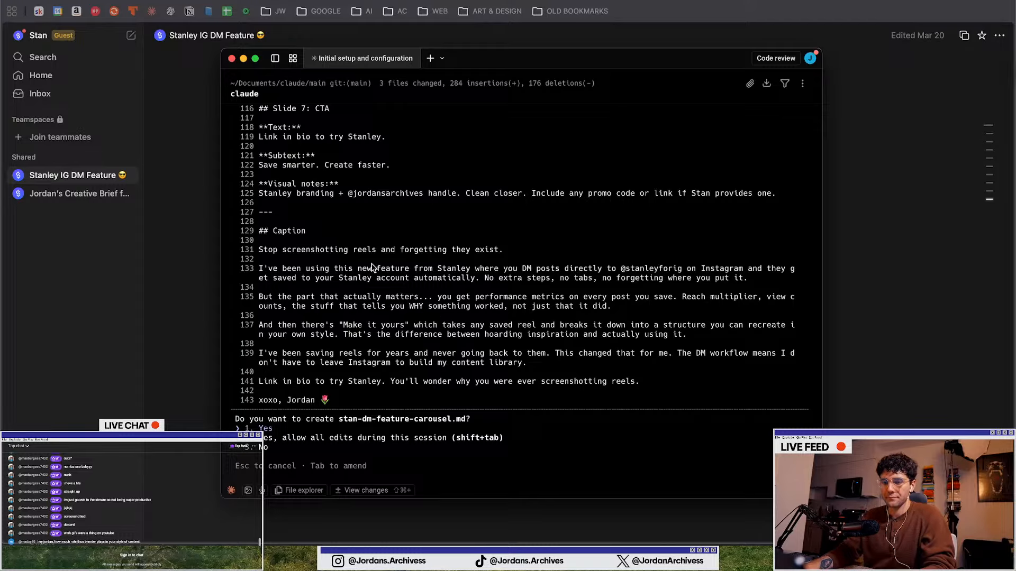
pyautogui.scroll(2, 361, 237)
pyautogui.scroll(10, 361, 236)
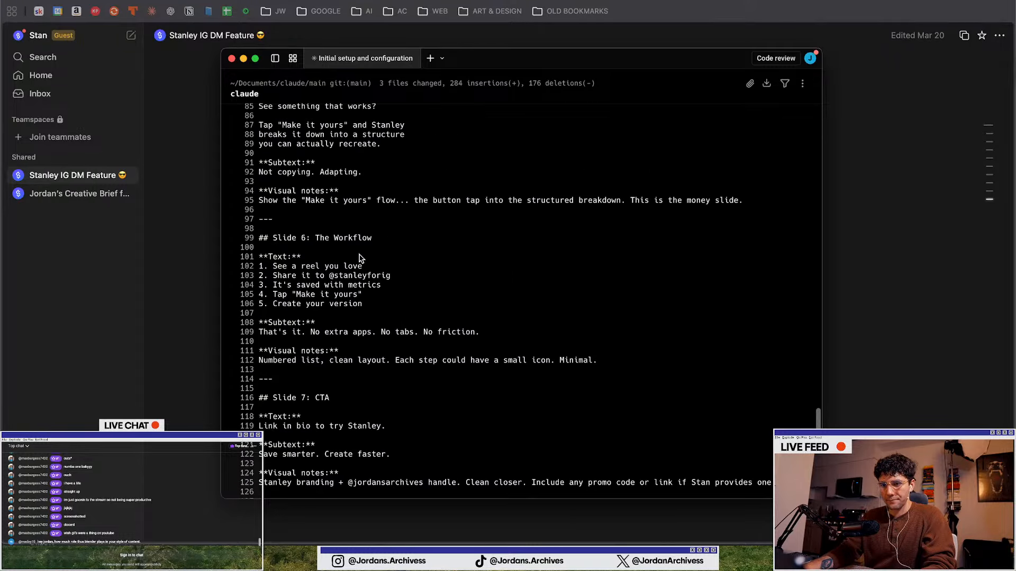
pyautogui.scroll(8, 501, 310)
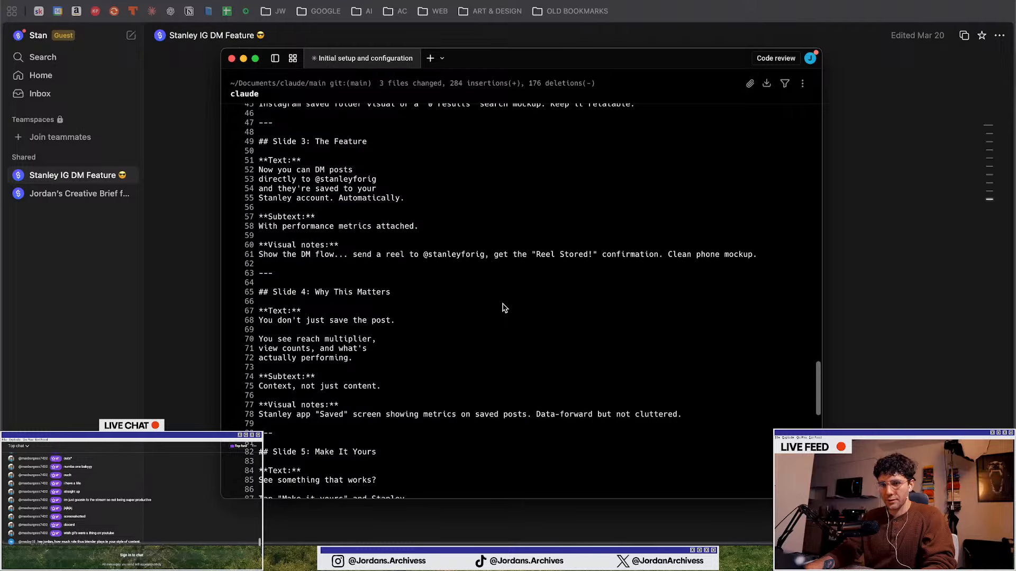
pyautogui.scroll(1, 340, 298)
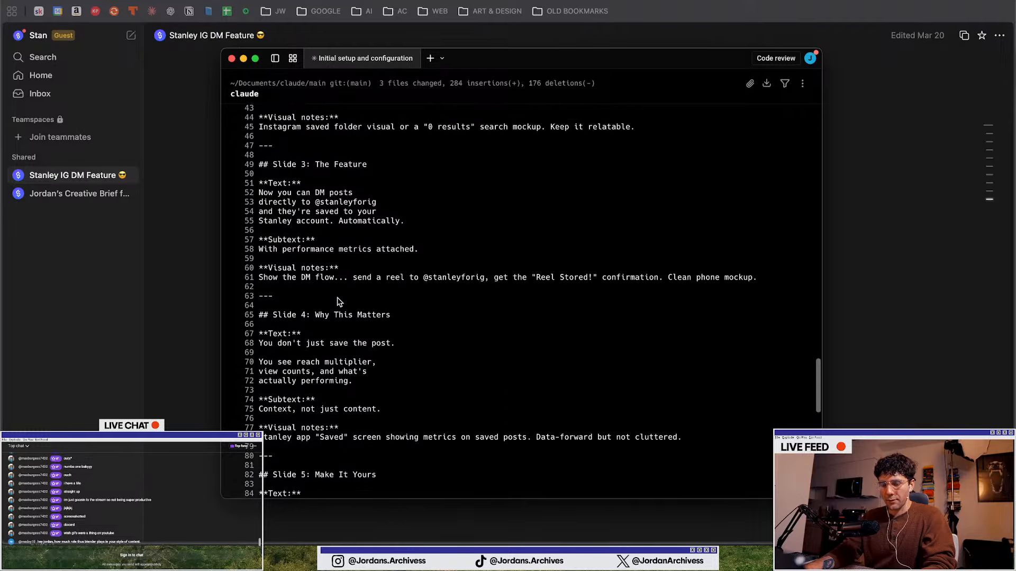
pyautogui.scroll(12, 340, 299)
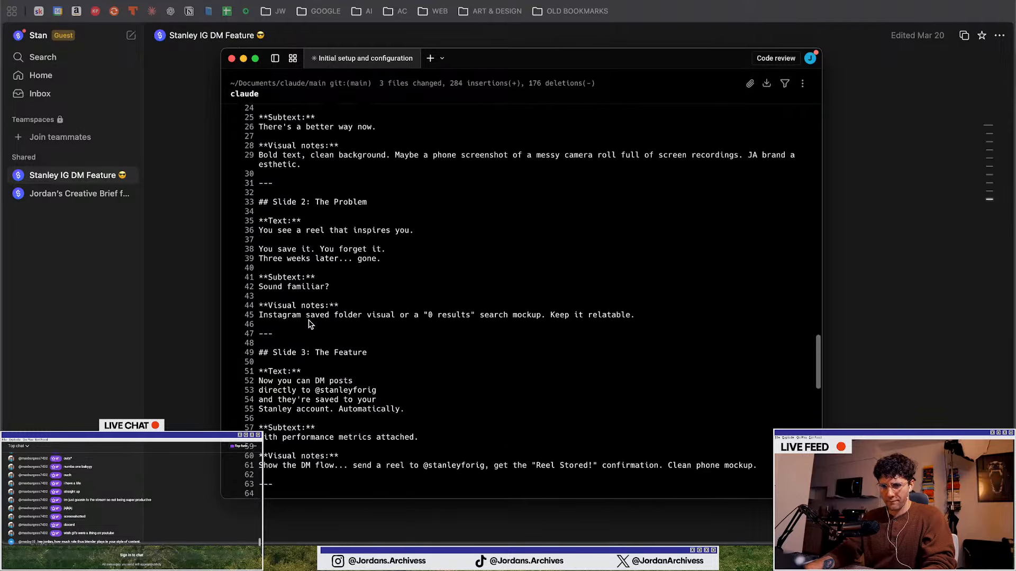
pyautogui.scroll(10, 310, 325)
pyautogui.scroll(-20, 311, 325)
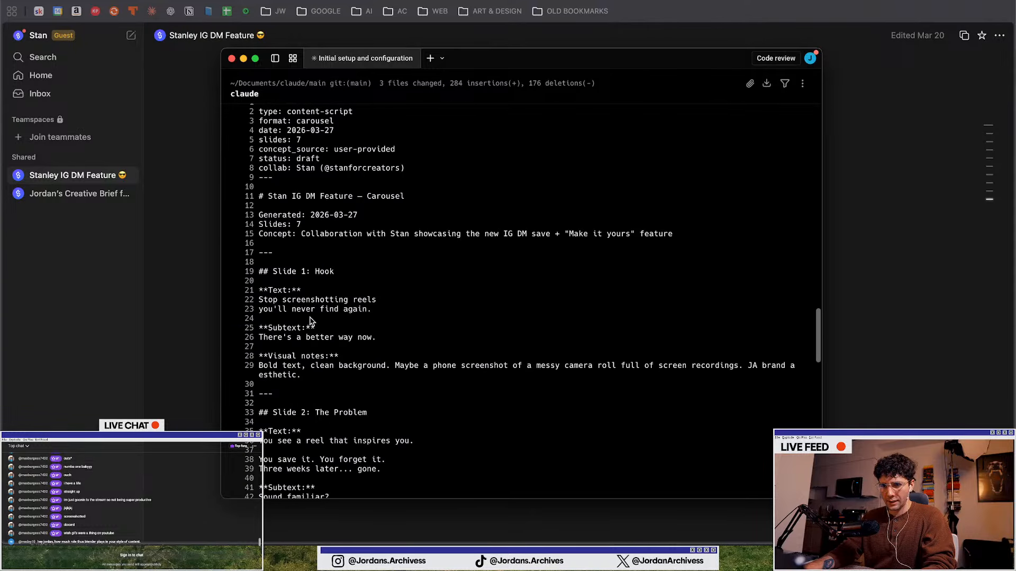
pyautogui.scroll(-20, 345, 277)
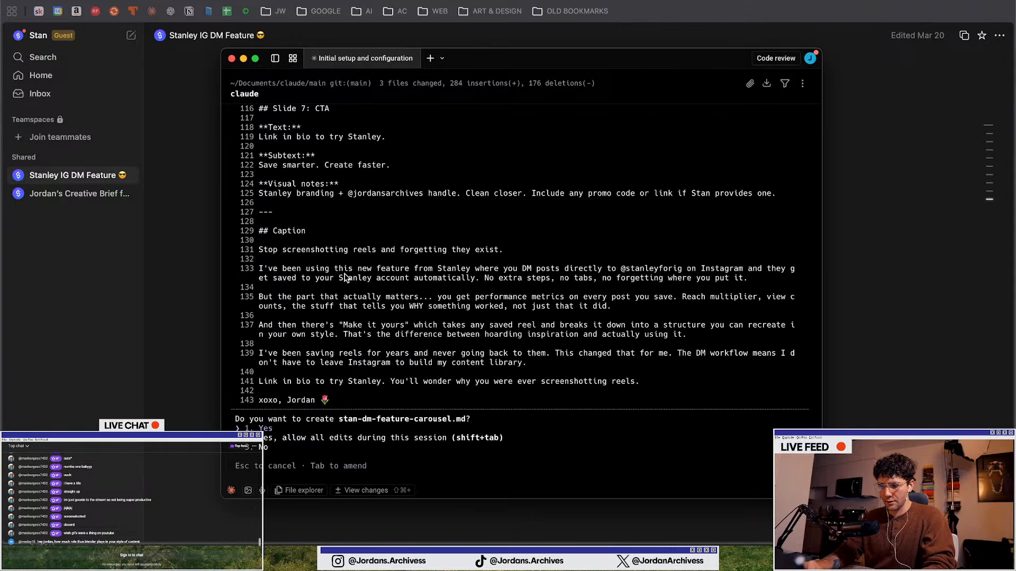
# Approve creating stan-dm-feature-carousel.md and ask Claude to "push script to notion"
pyautogui.press('Return')
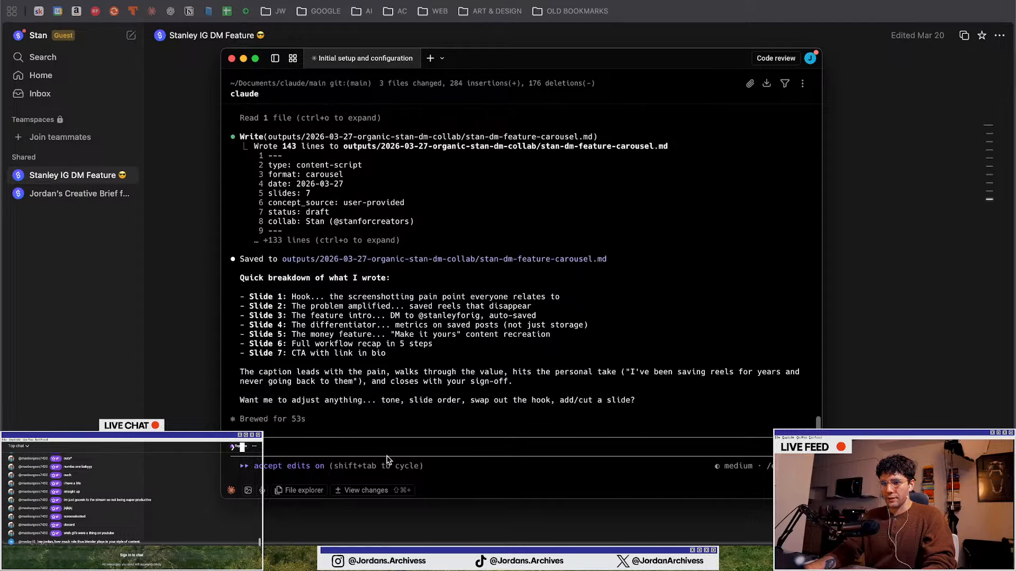
pyautogui.write('push s')
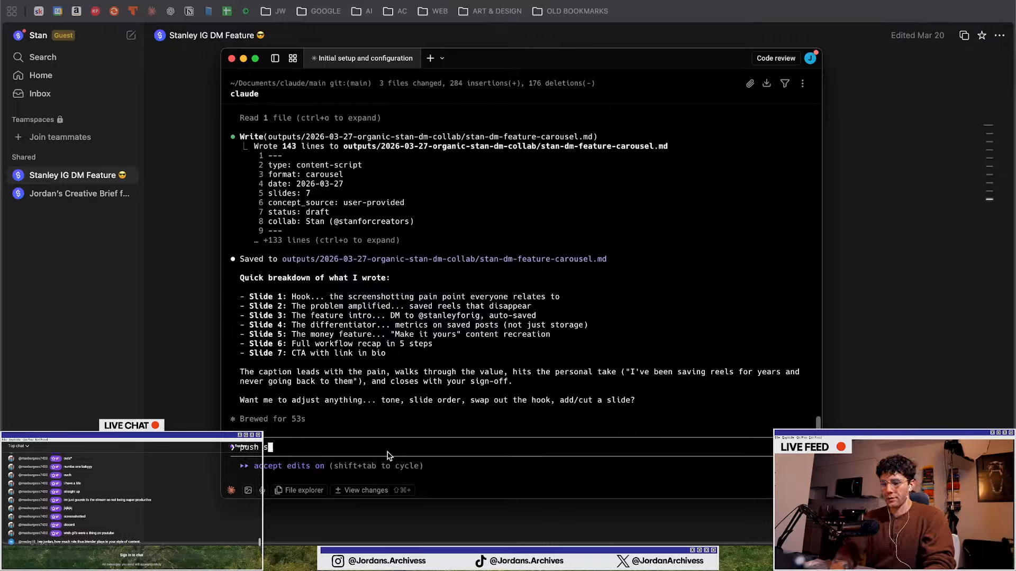
pyautogui.write('cript to no')
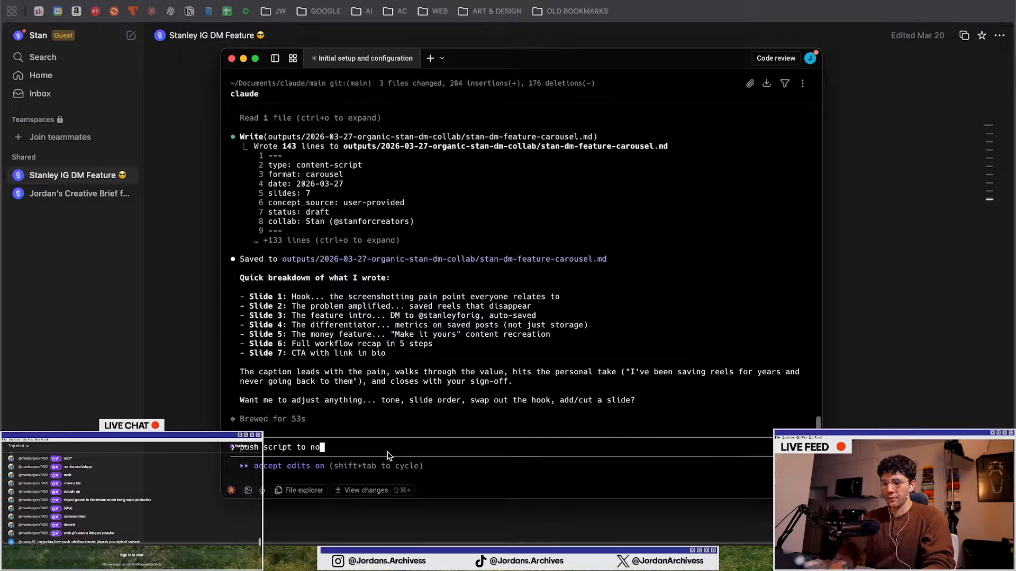
pyautogui.write('tion')
pyautogui.press('Return')
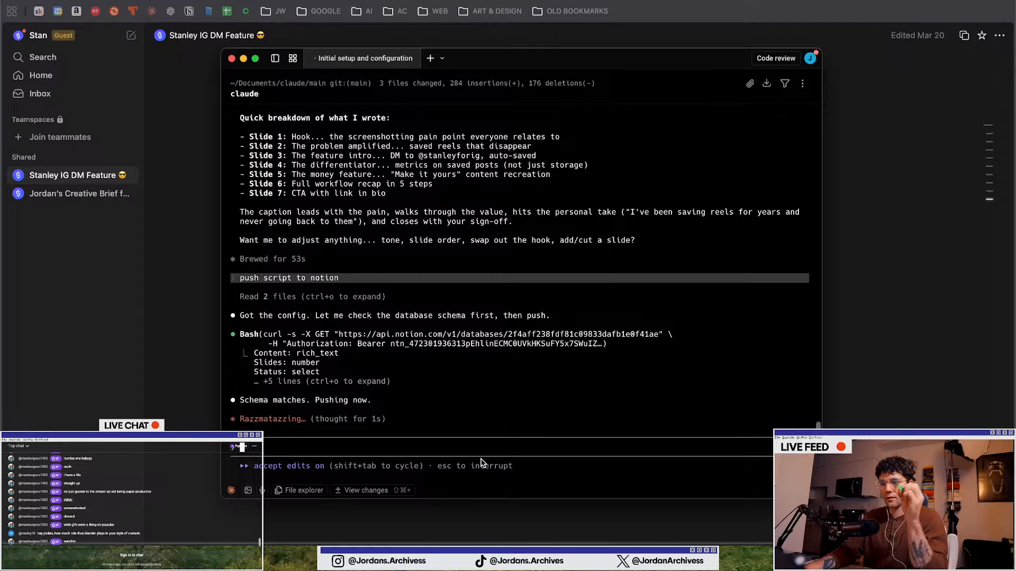
# Approve Claude Code's request to push the carousel script and caption to the Notion database
pyautogui.rightClick(481, 463)
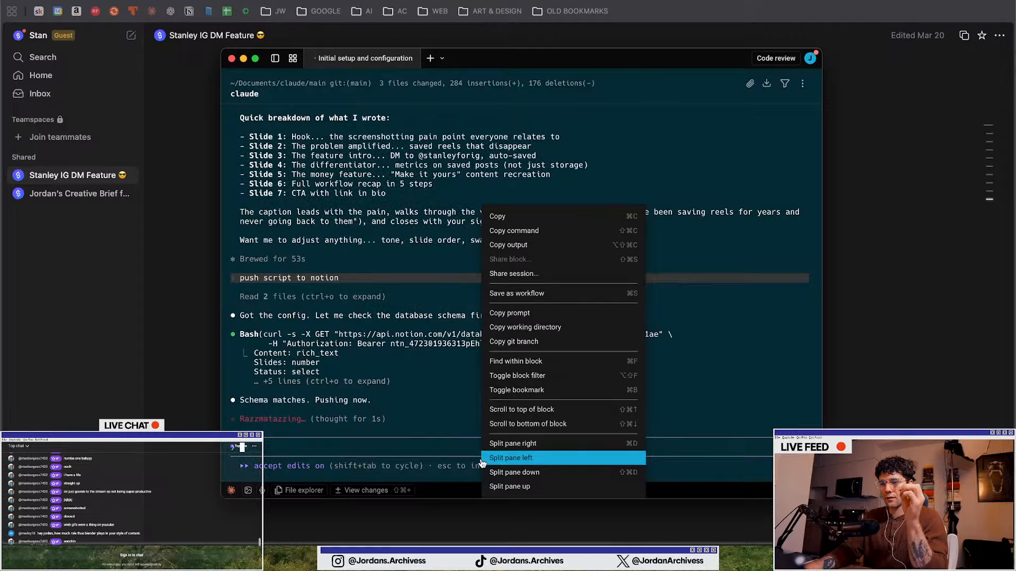
pyautogui.click(382, 370)
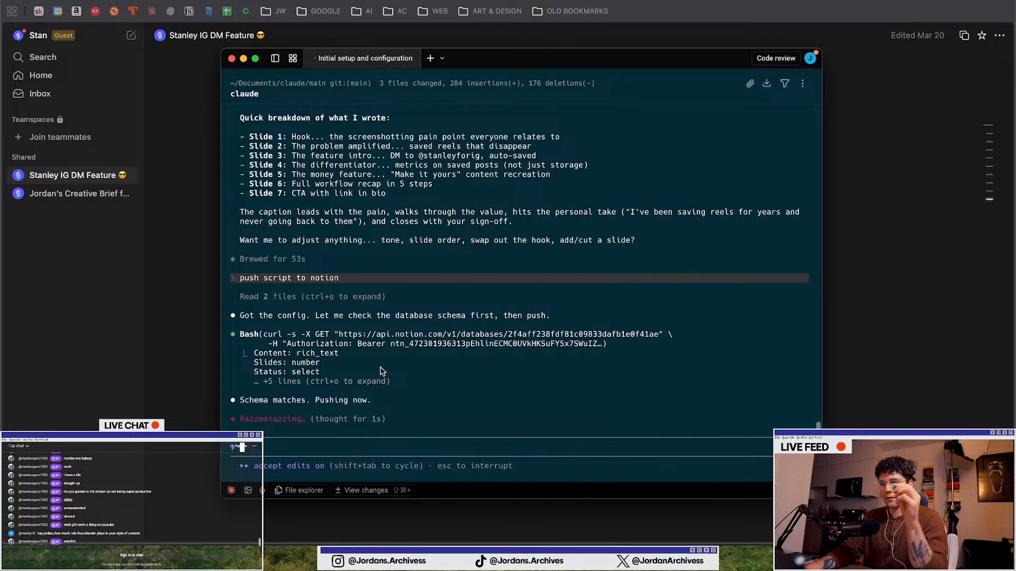
pyautogui.click(382, 371)
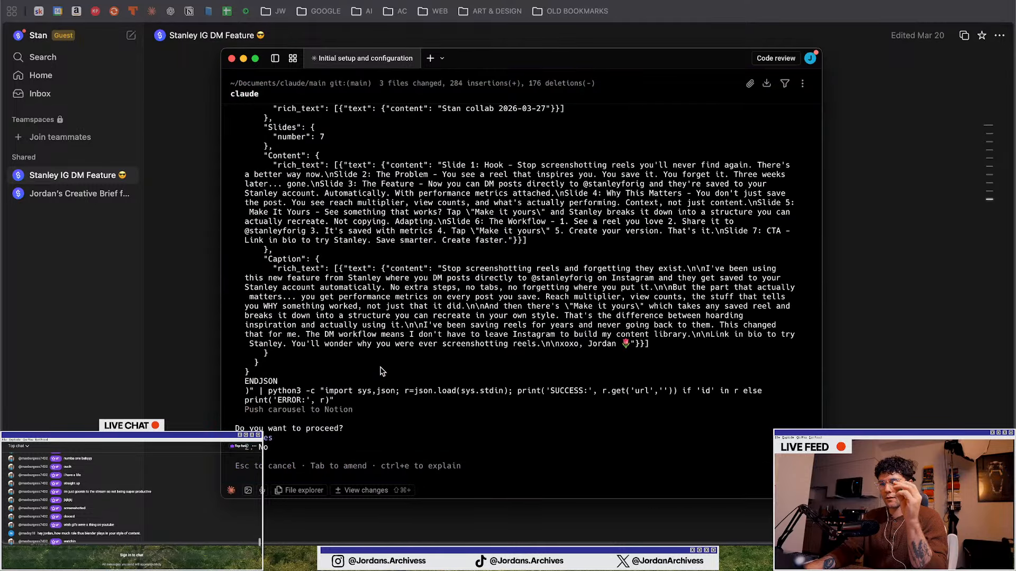
pyautogui.press('Return')
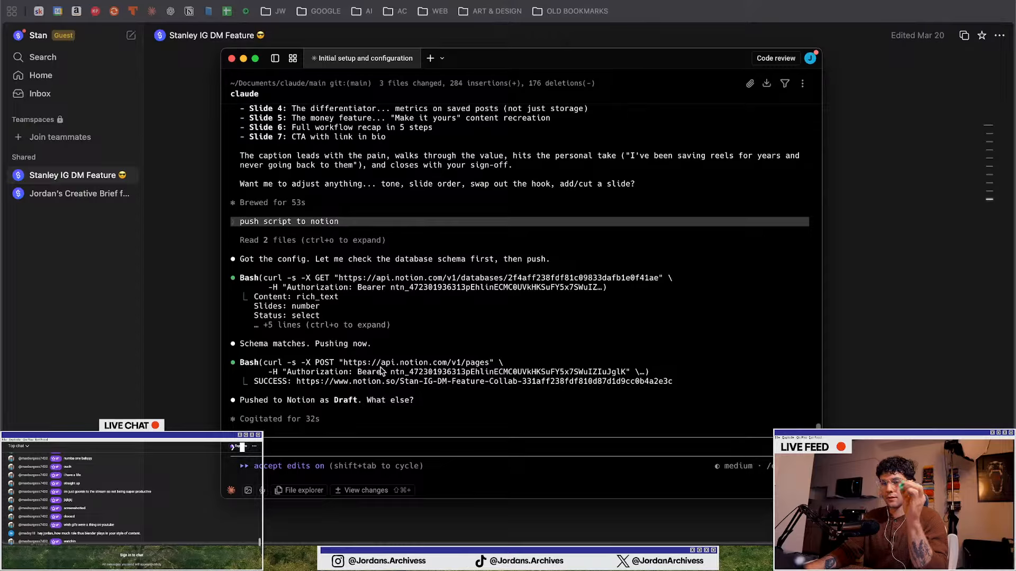
# Open the Stan IG DM Feature — Collab entry in the Notion Carousels database
pyautogui.click(179, 278)
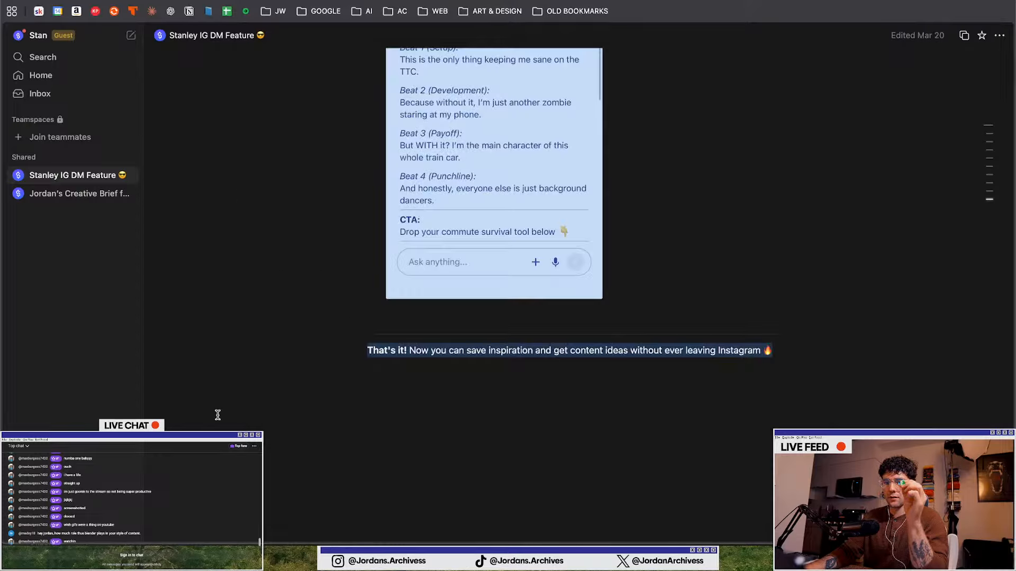
pyautogui.scroll(10, 257, 319)
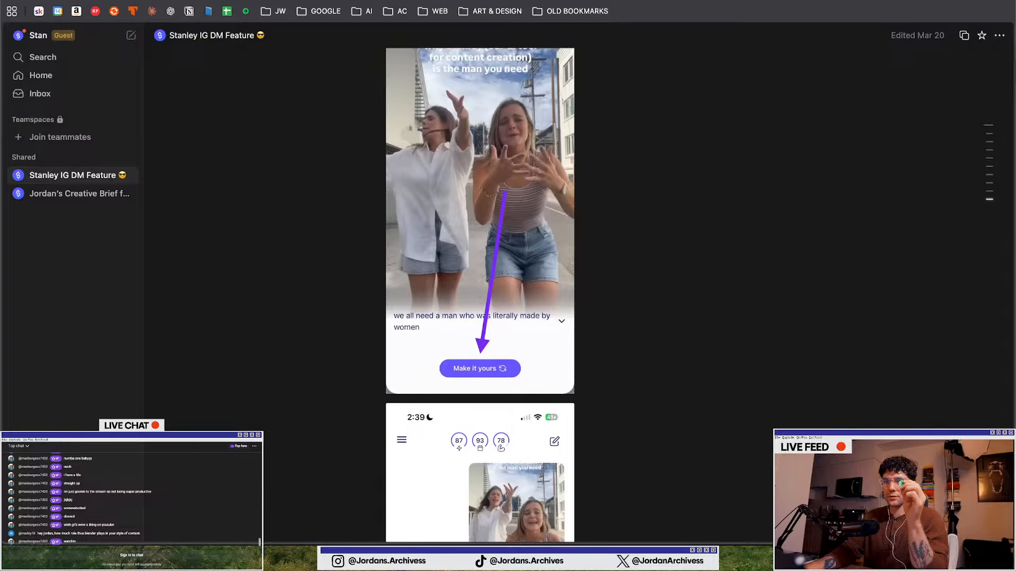
pyautogui.hotkey('ctrl', 'Tab')
pyautogui.click(406, 154)
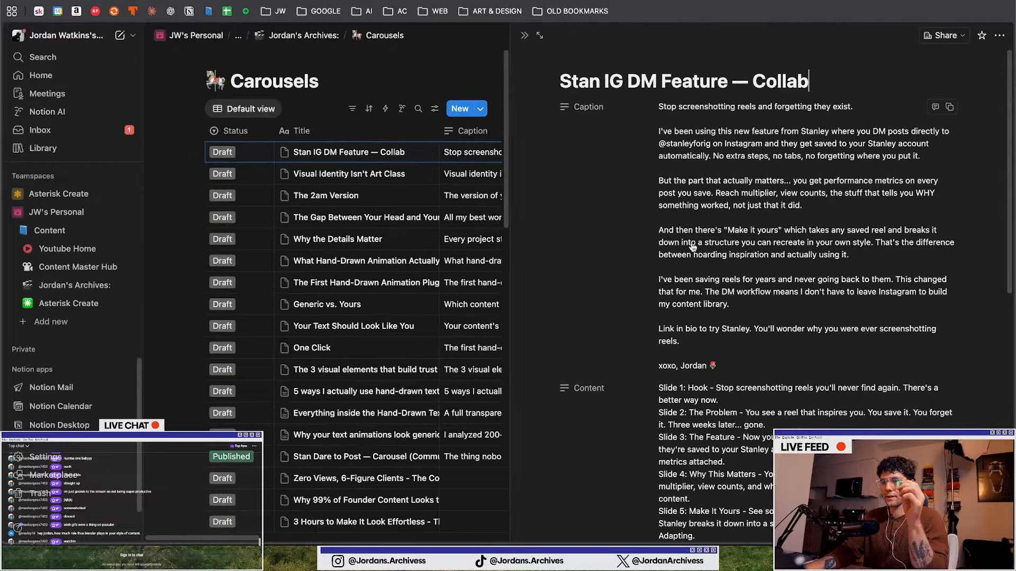
pyautogui.scroll(-7, 797, 321)
pyautogui.scroll(7, 793, 318)
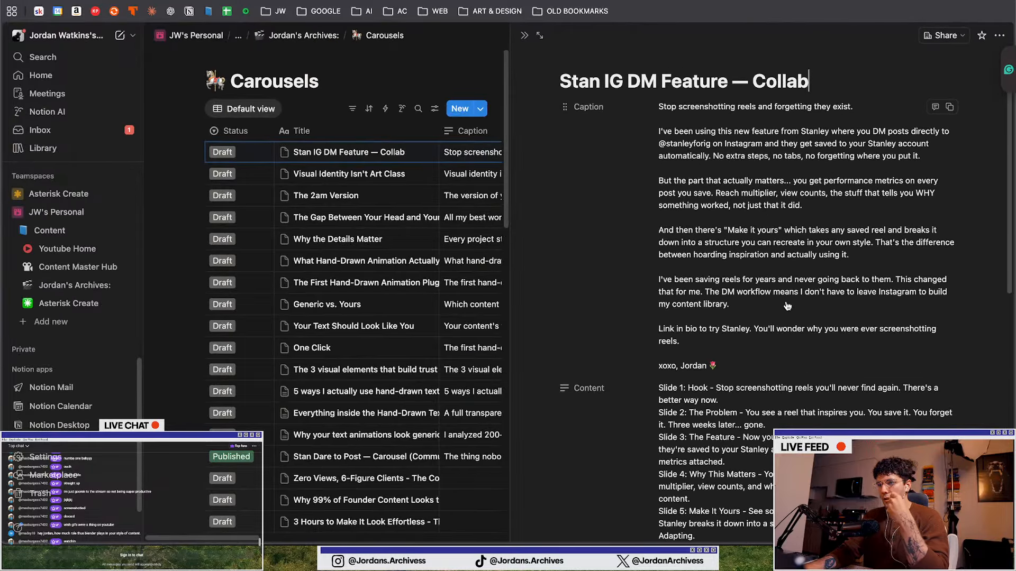
pyautogui.click(709, 159)
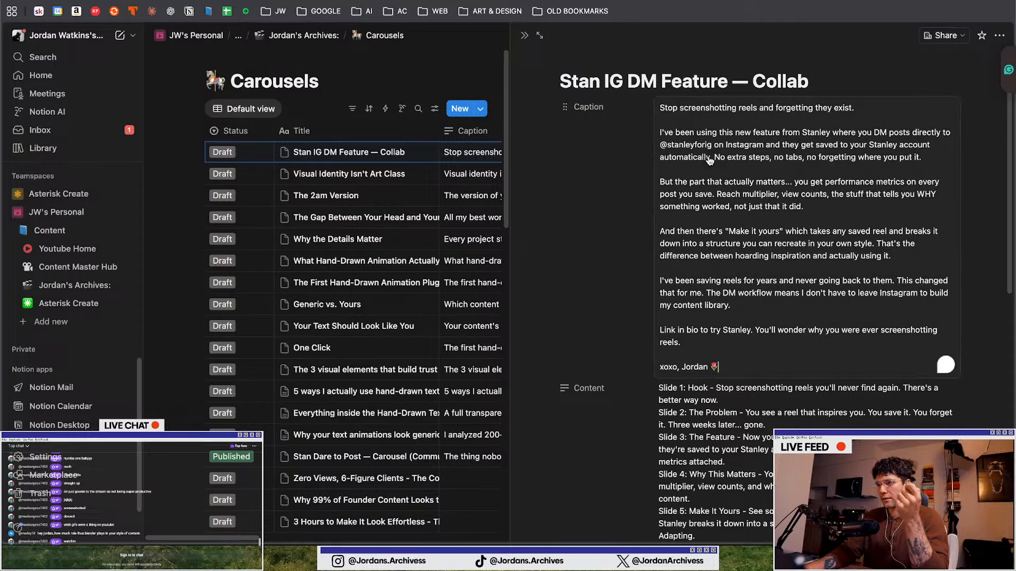
pyautogui.moveTo(774, 146)
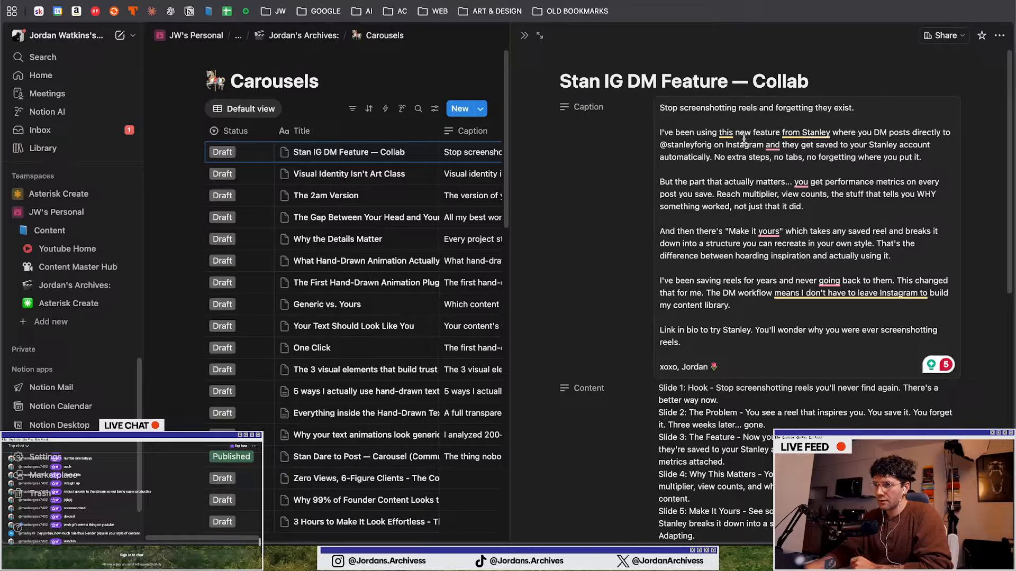
pyautogui.moveTo(721, 134)
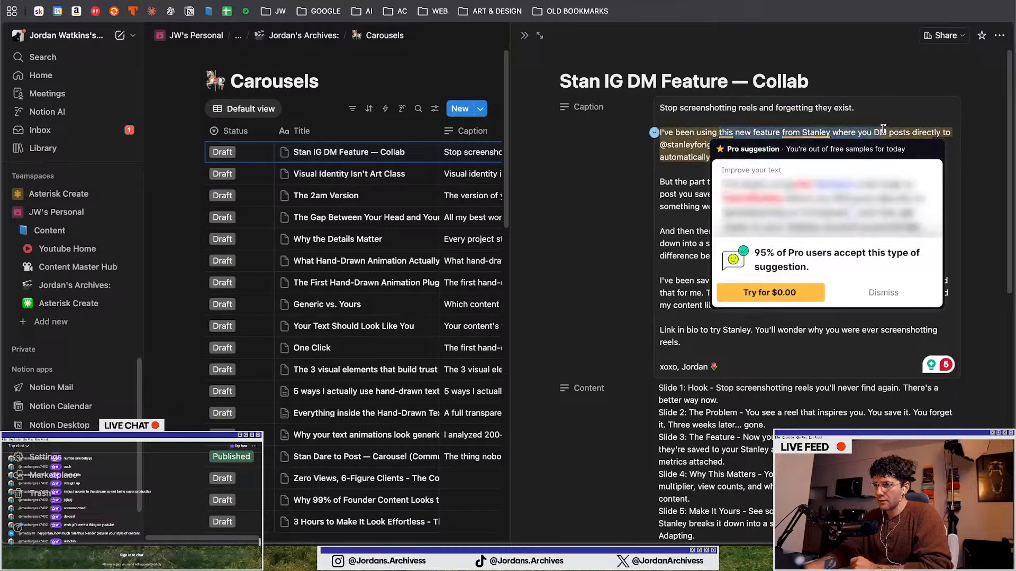
pyautogui.moveTo(718, 131); pyautogui.dragTo(930, 153)
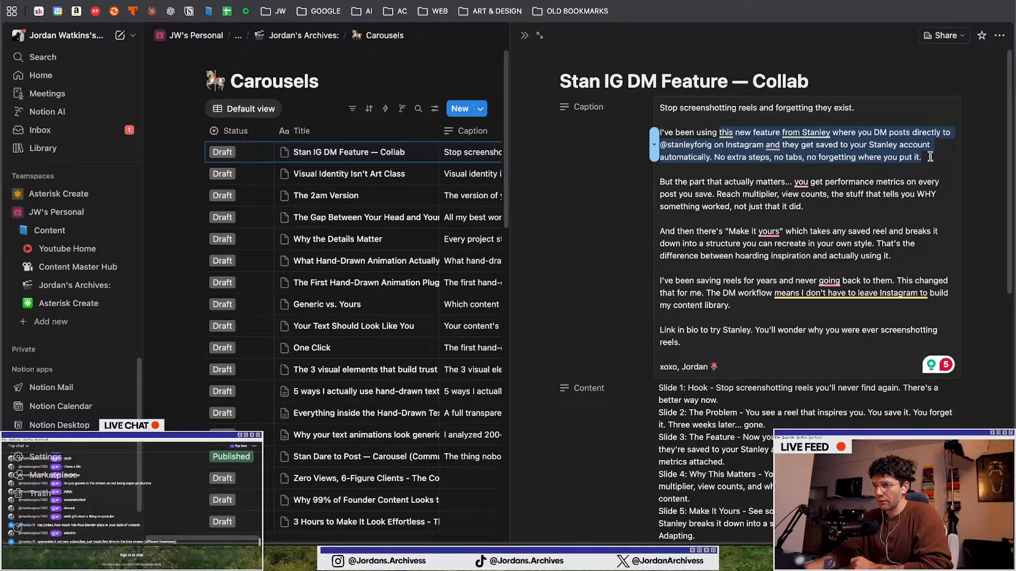
pyautogui.moveTo(929, 156); pyautogui.dragTo(930, 157)
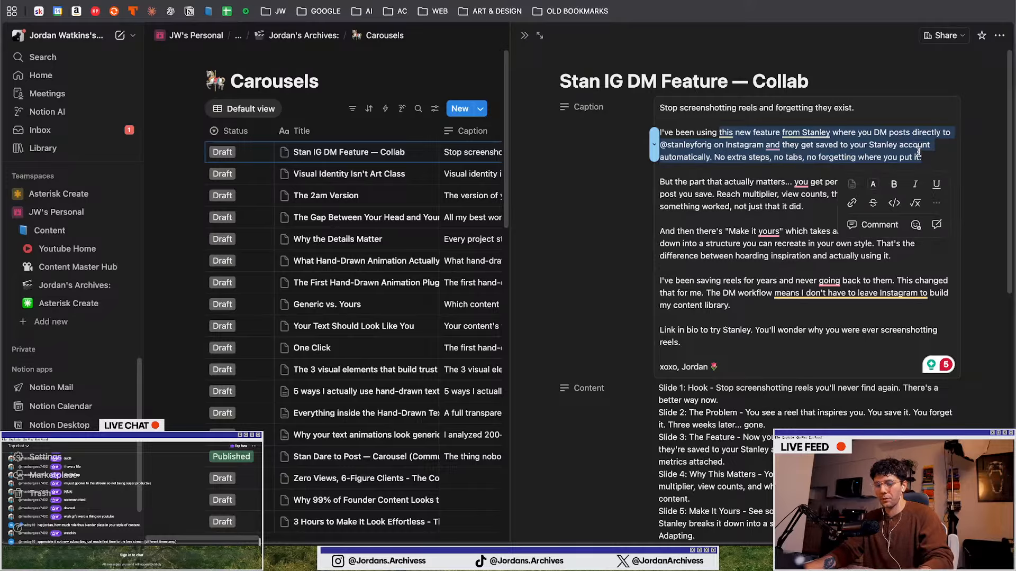
# Replace the italic text on the red phone slide in Illustrator with the copied caption paragraph
pyautogui.hotkey('ctrl', 'Up')
pyautogui.click(495, 113)
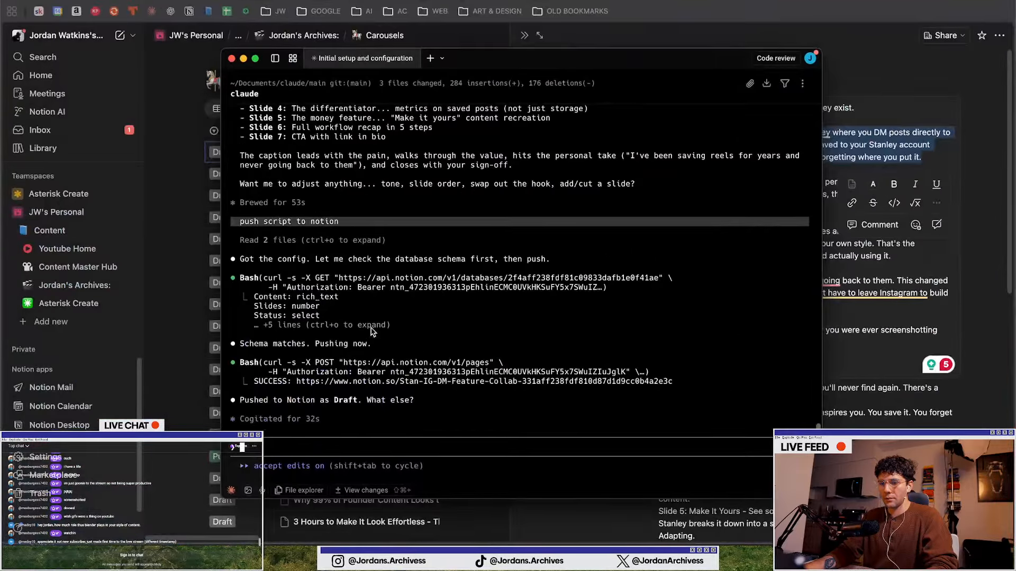
pyautogui.hotkey('ctrl', 'Up')
pyautogui.click(418, 423)
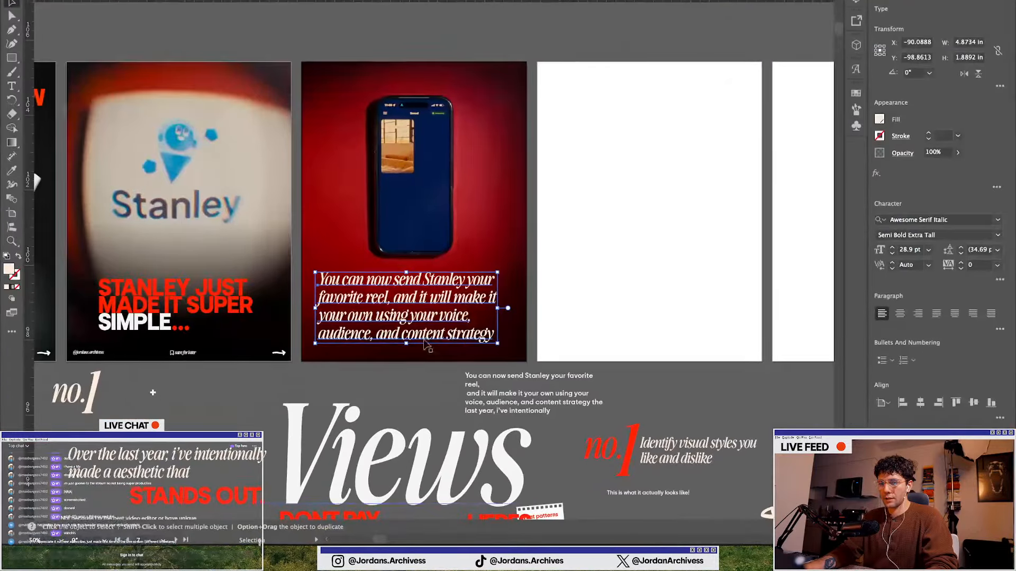
pyautogui.tripleClick(426, 317)
pyautogui.press('super+a')
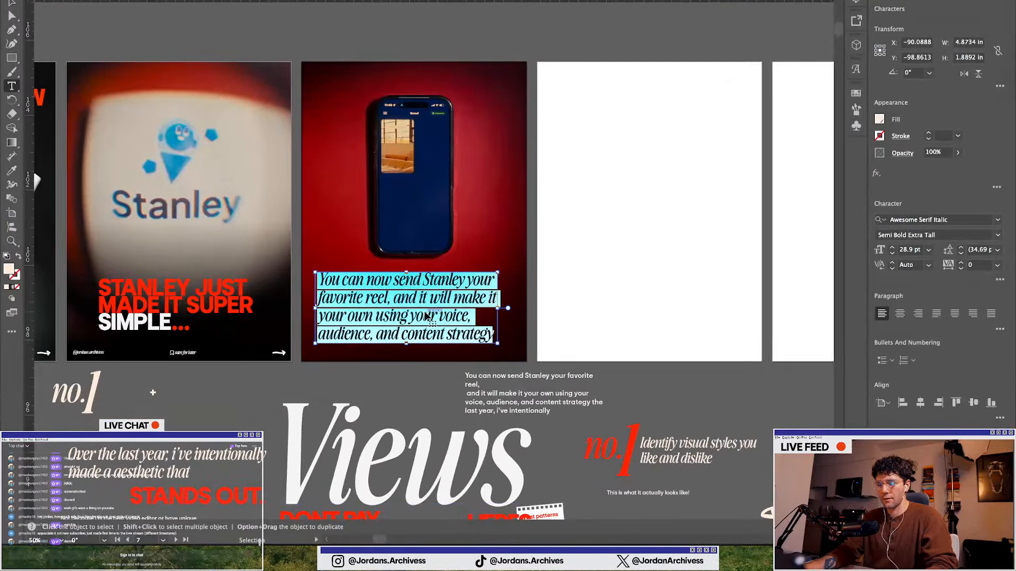
pyautogui.press('super+v')
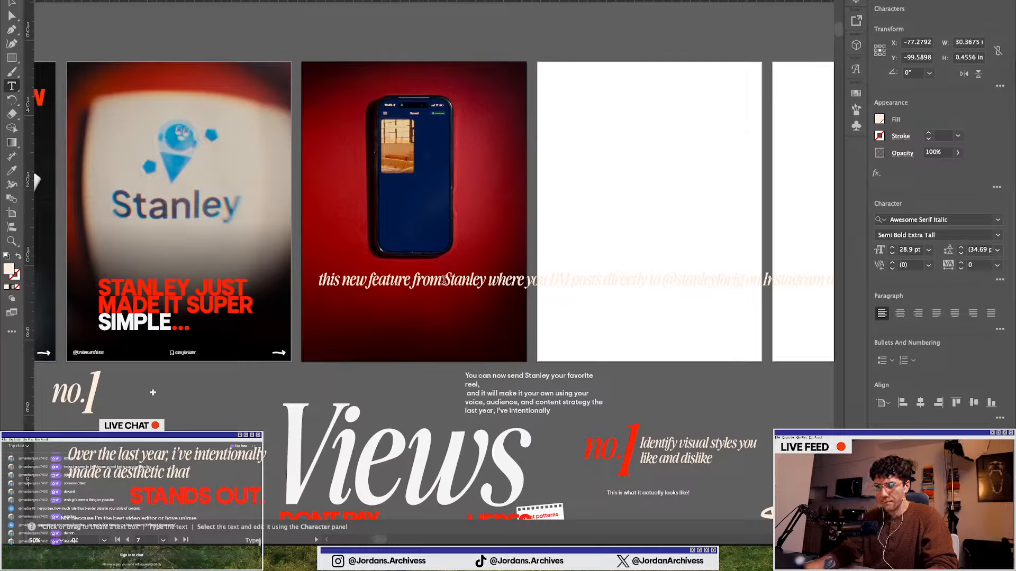
# Change "from Stanley" to "in Stanley" in the slide's pasted text
pyautogui.doubleClick(430, 281)
pyautogui.press('BackSpace')
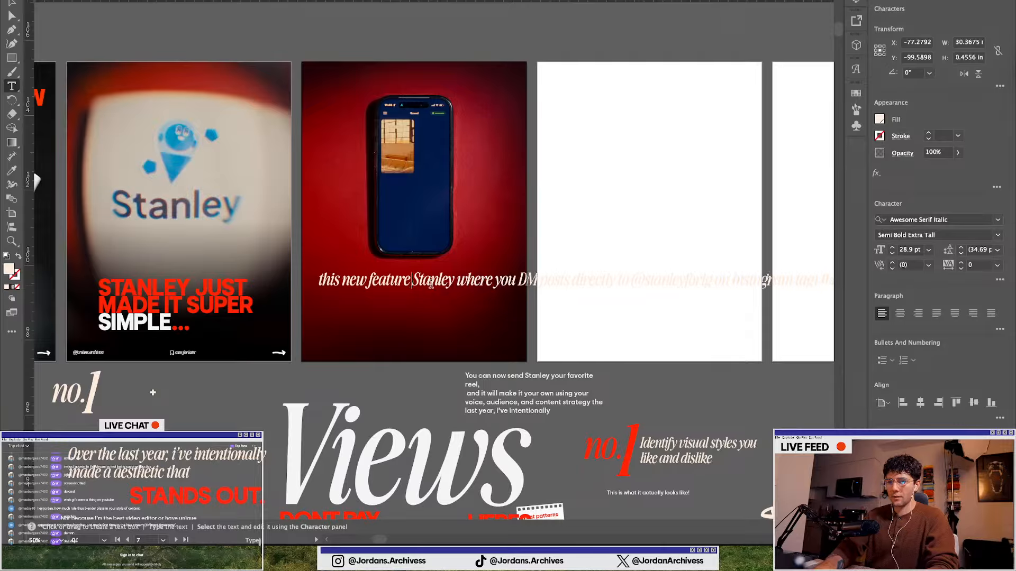
pyautogui.write('in')
pyautogui.press('BackSpace')
pyautogui.press('BackSpace')
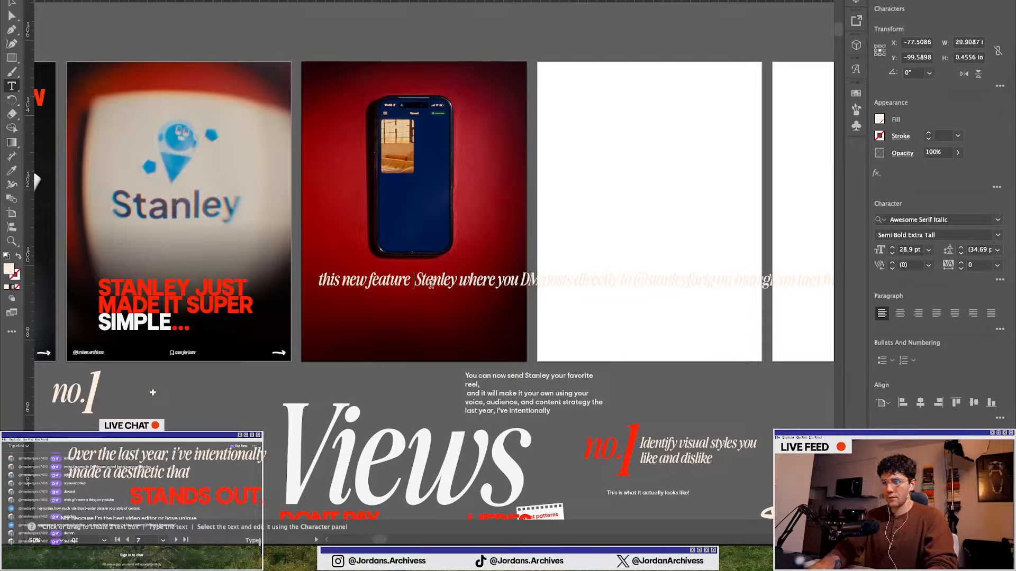
pyautogui.write('in')
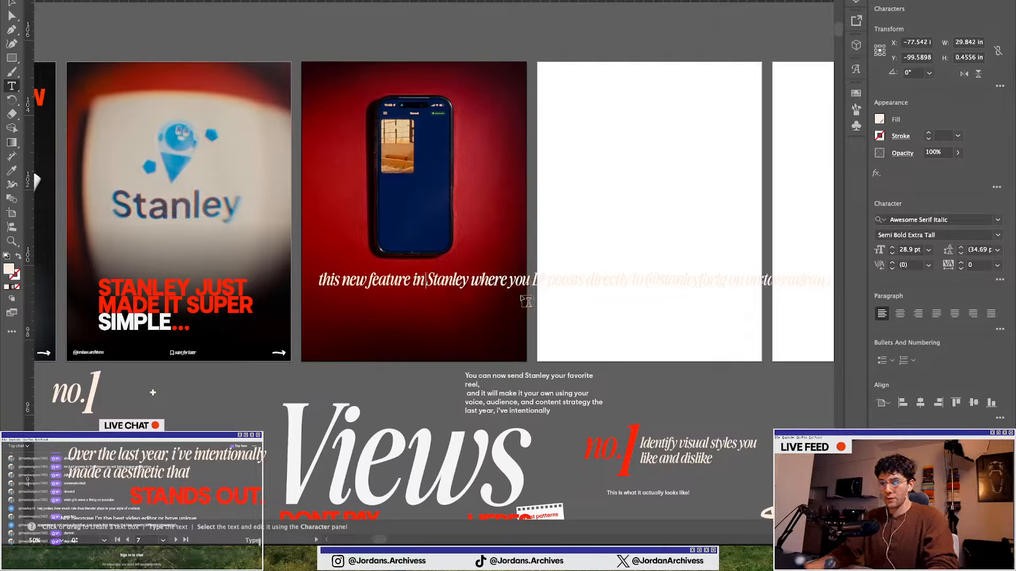
# Break the slide text into five lines with manual line breaks so it fits inside the slide
pyautogui.click(509, 282)
pyautogui.press('Return')
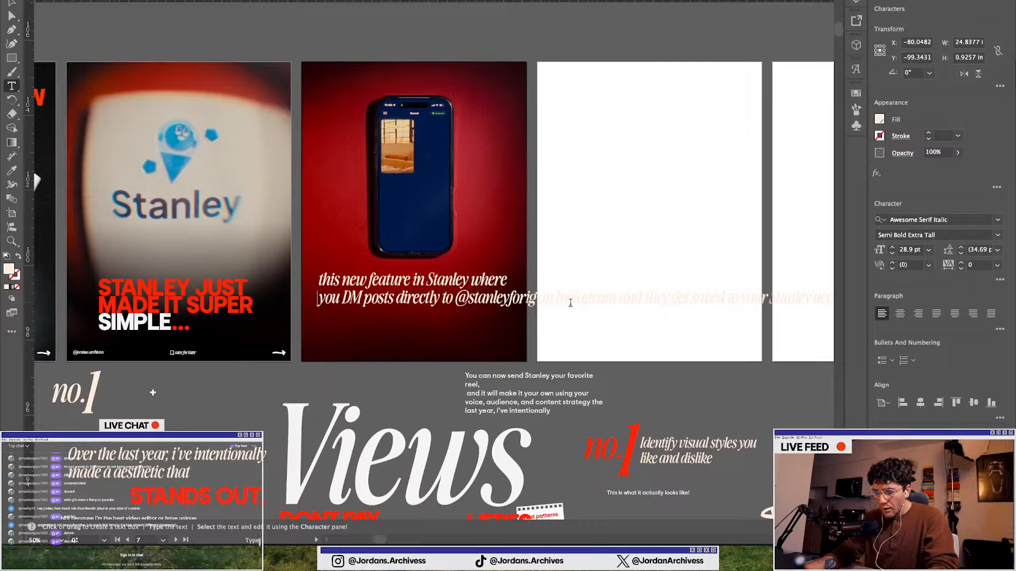
pyautogui.click(539, 300)
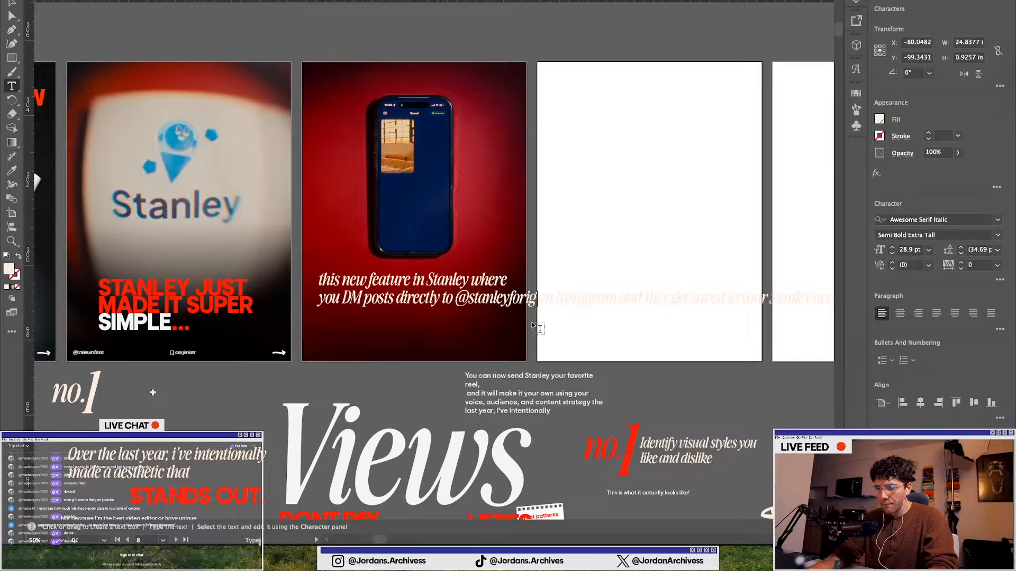
pyautogui.press('Return')
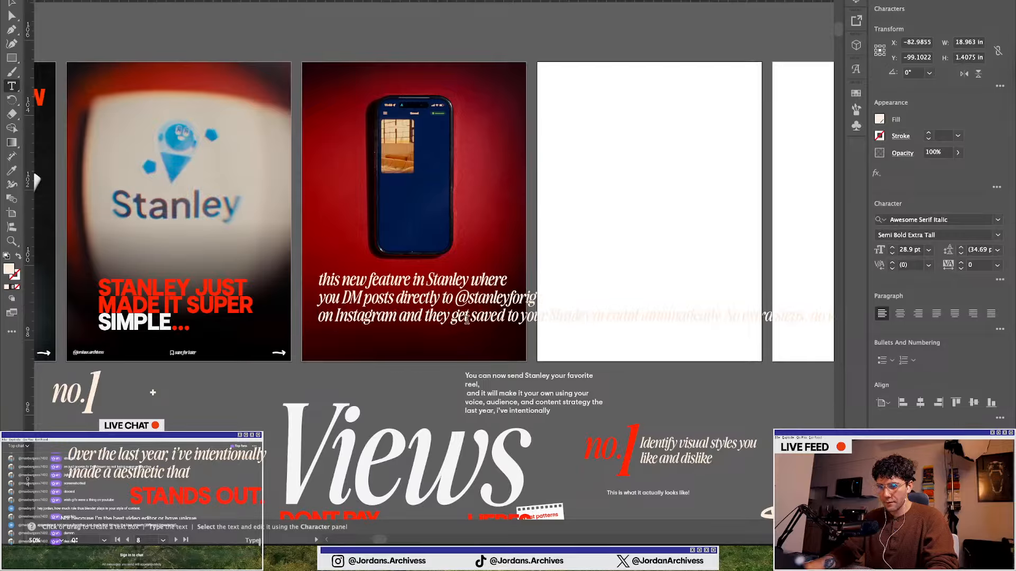
pyautogui.click(509, 316)
pyautogui.press('Return')
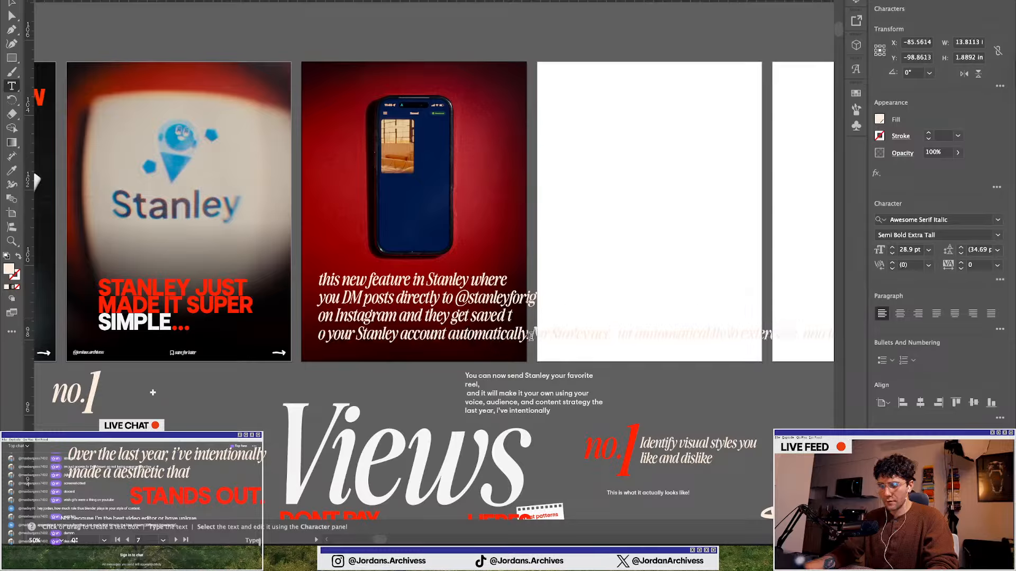
pyautogui.click(530, 335)
pyautogui.press('Return')
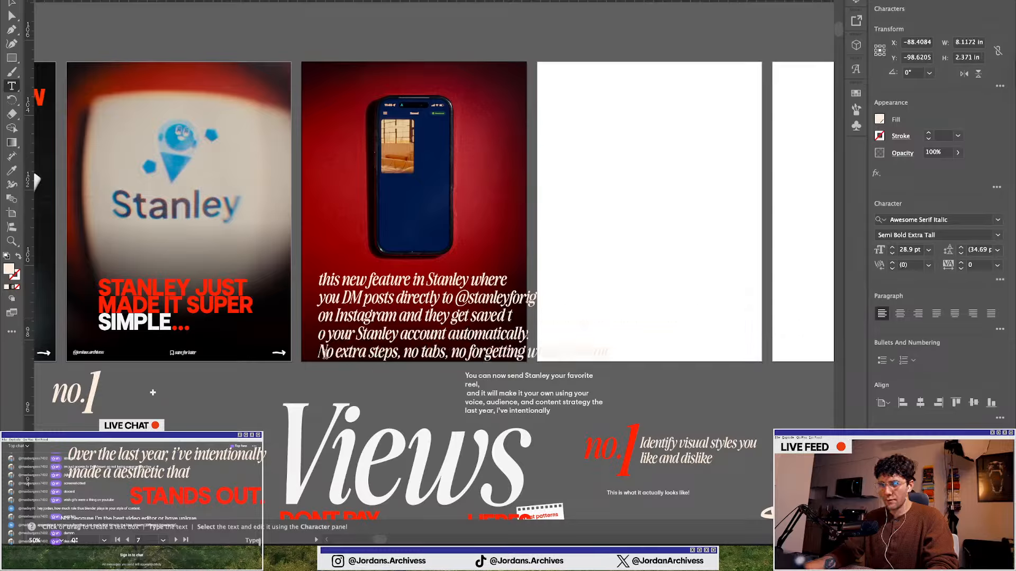
pyautogui.press('Escape')
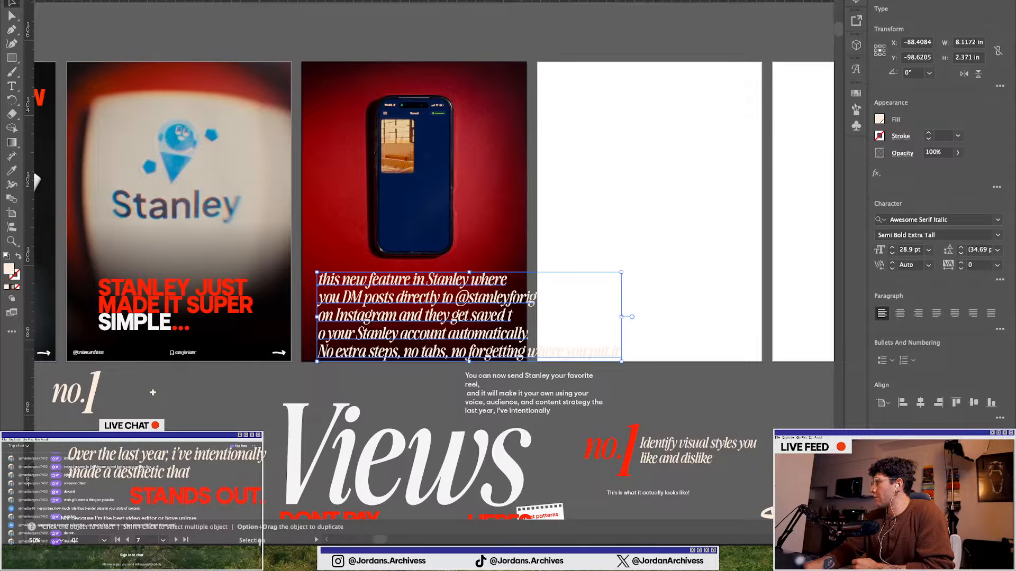
# Review the caption paragraphs in the Notion entry
pyautogui.hotkey('ctrl', 'Up')
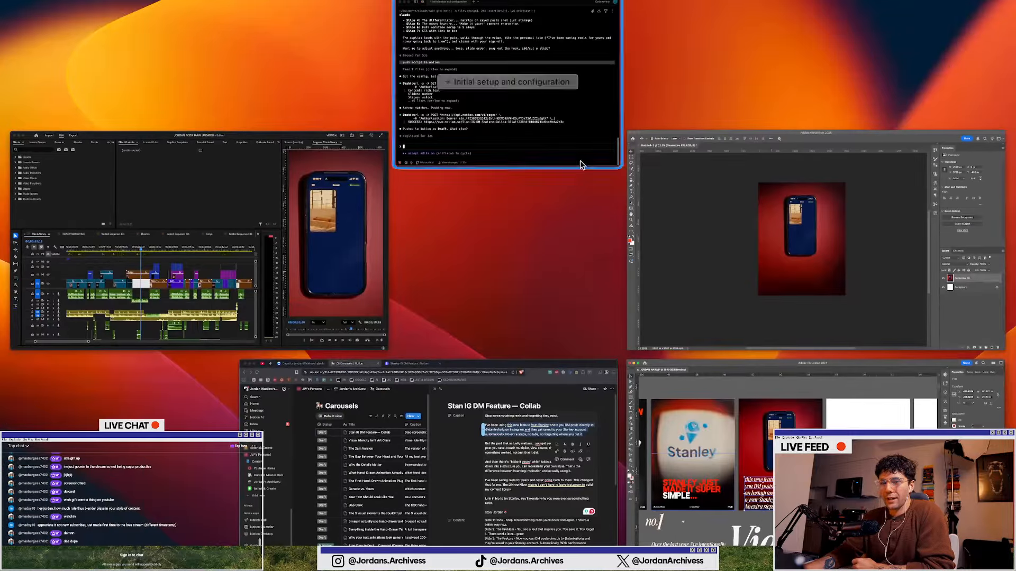
pyautogui.click(497, 437)
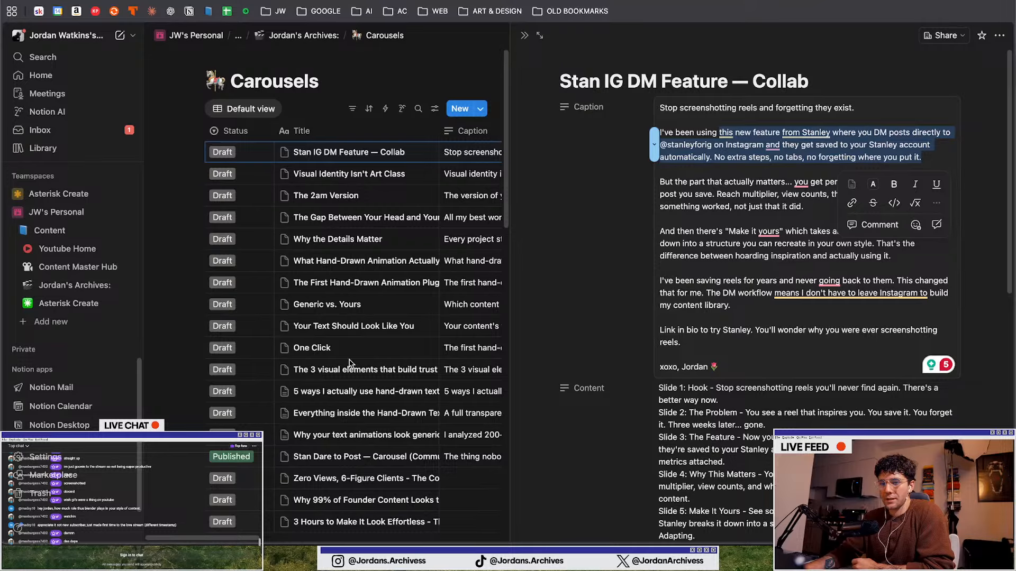
pyautogui.scroll(-5, 349, 364)
pyautogui.scroll(5, 349, 364)
pyautogui.scroll(-3, 750, 287)
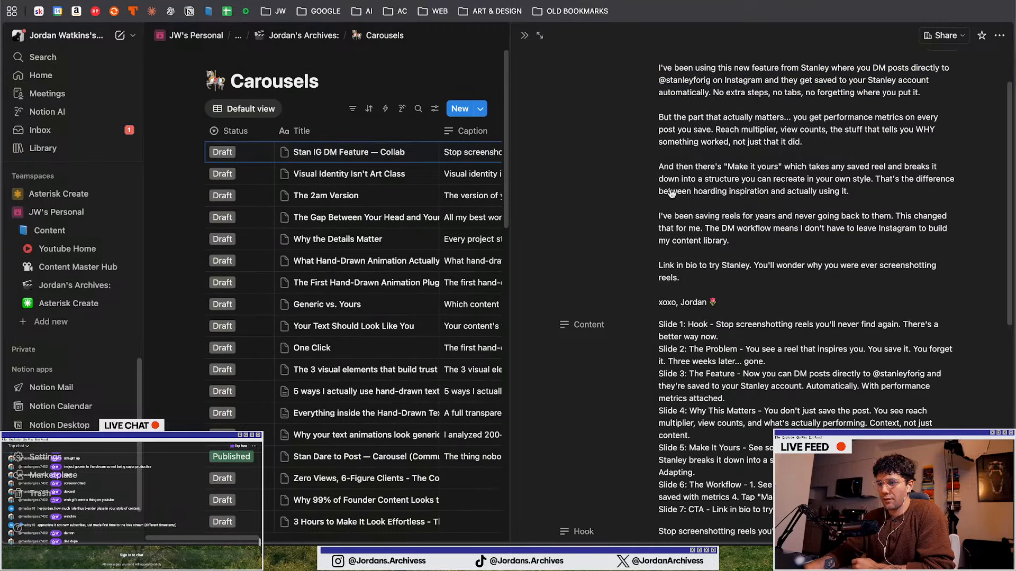
pyautogui.scroll(2, 671, 194)
pyautogui.click(659, 160)
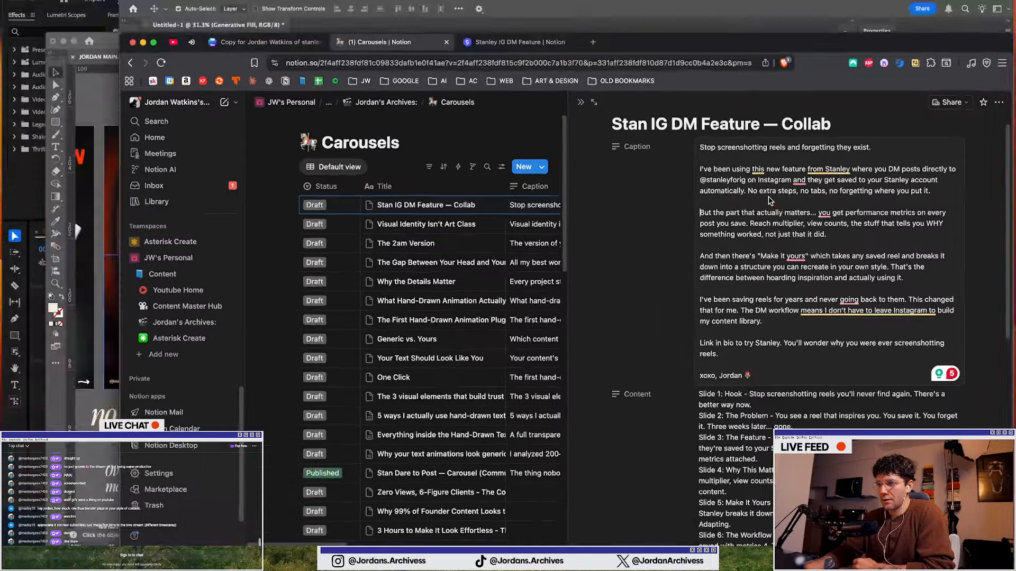
# Move the line break in the slide text so "to" ends the third line and "your Stanley account automatically." starts the fourth
pyautogui.hotkey('ctrl', 'Up')
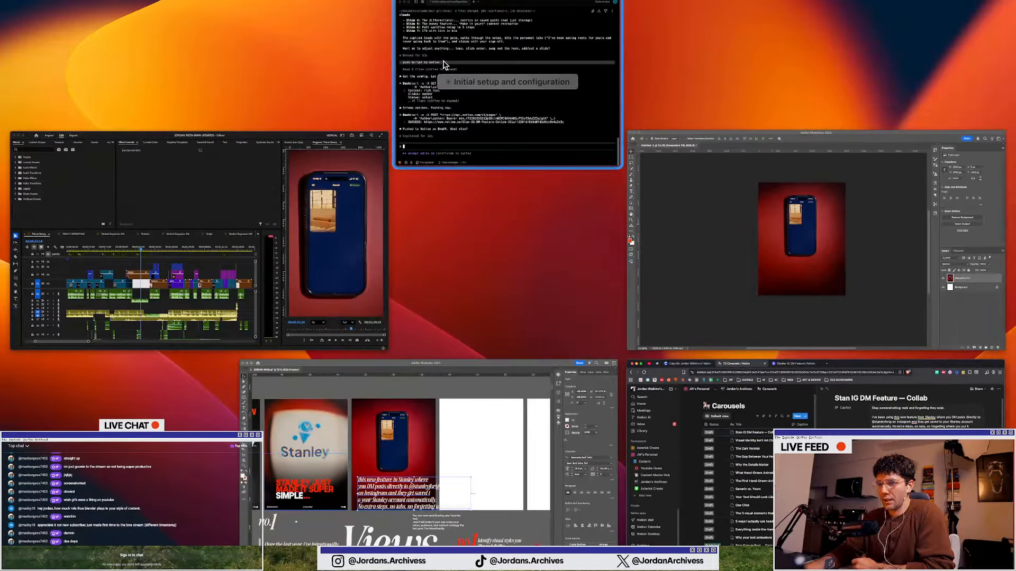
pyautogui.click(431, 449)
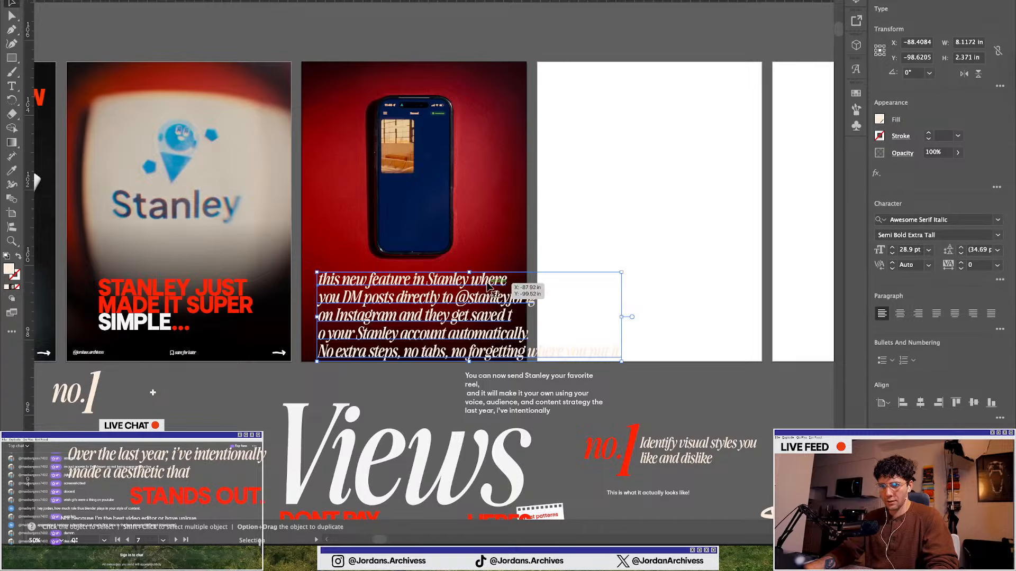
pyautogui.scroll(-2, 450, 321)
pyautogui.click(499, 346)
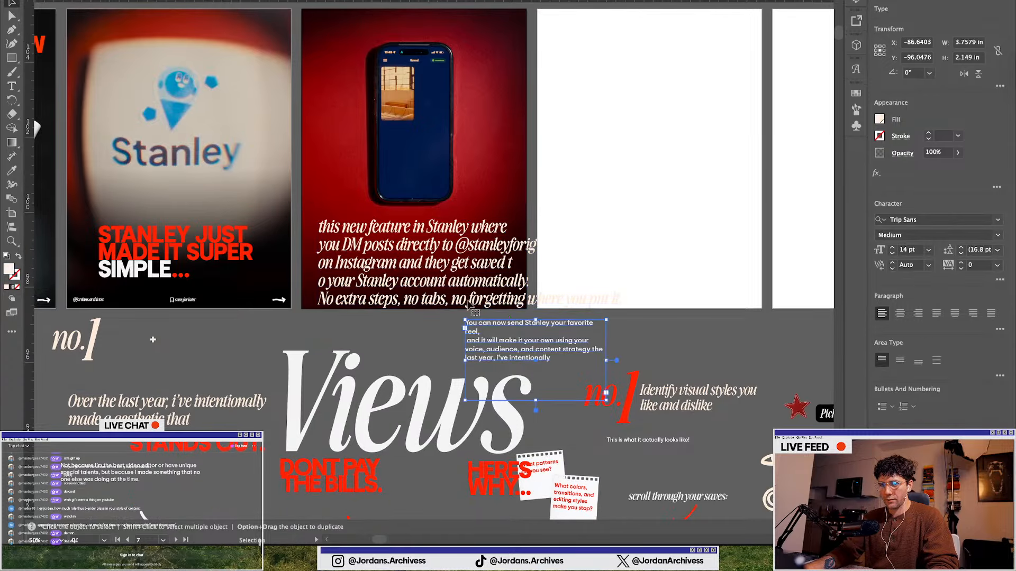
pyautogui.click(426, 258)
pyautogui.tripleClick(396, 267)
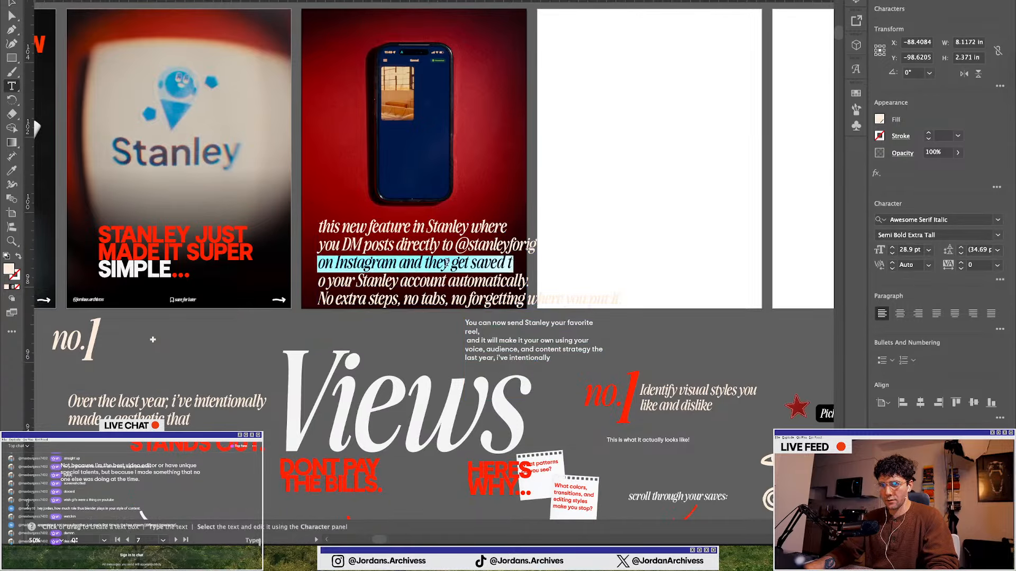
pyautogui.click(403, 271)
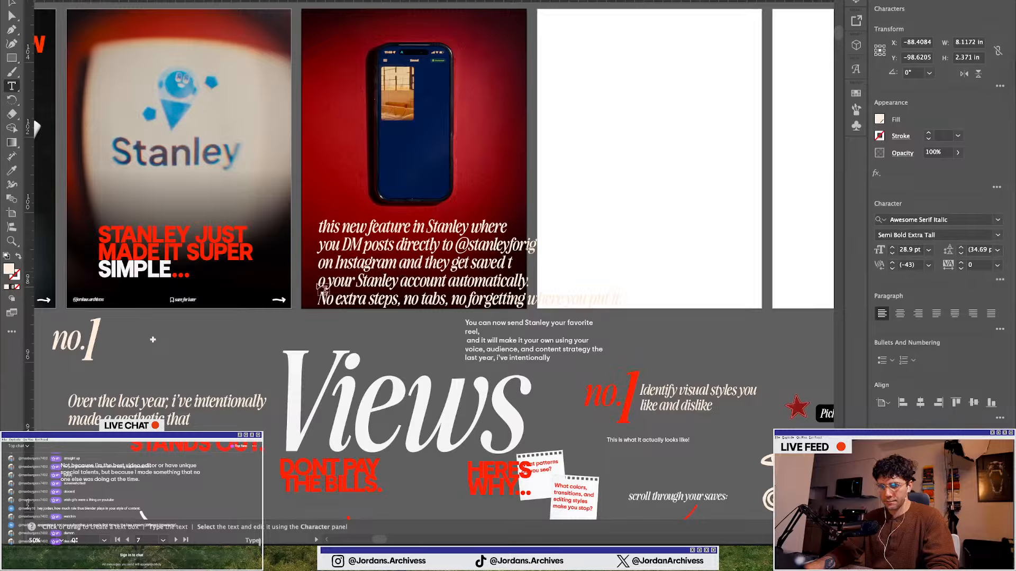
pyautogui.press('BackSpace')
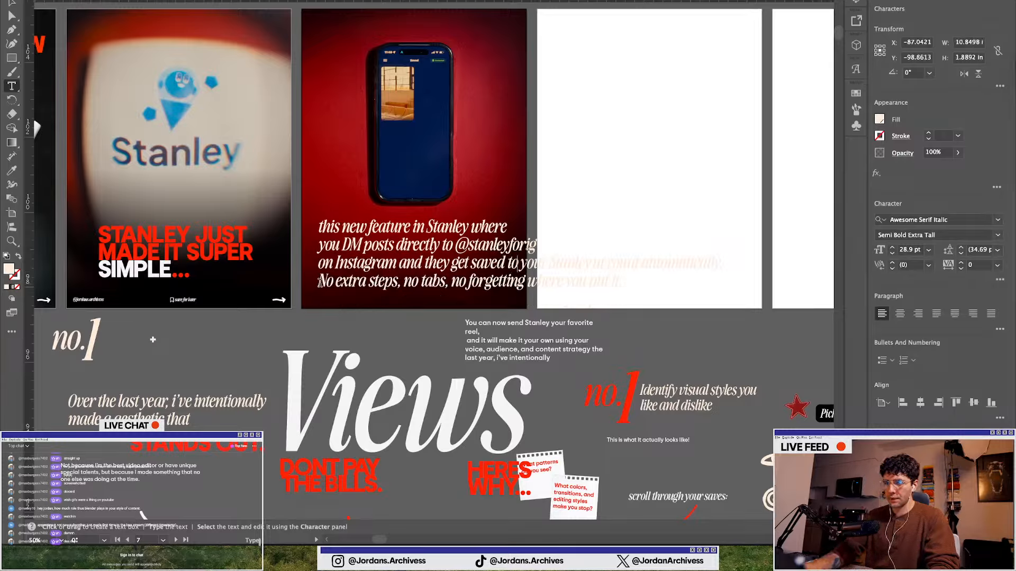
pyautogui.press('Return')
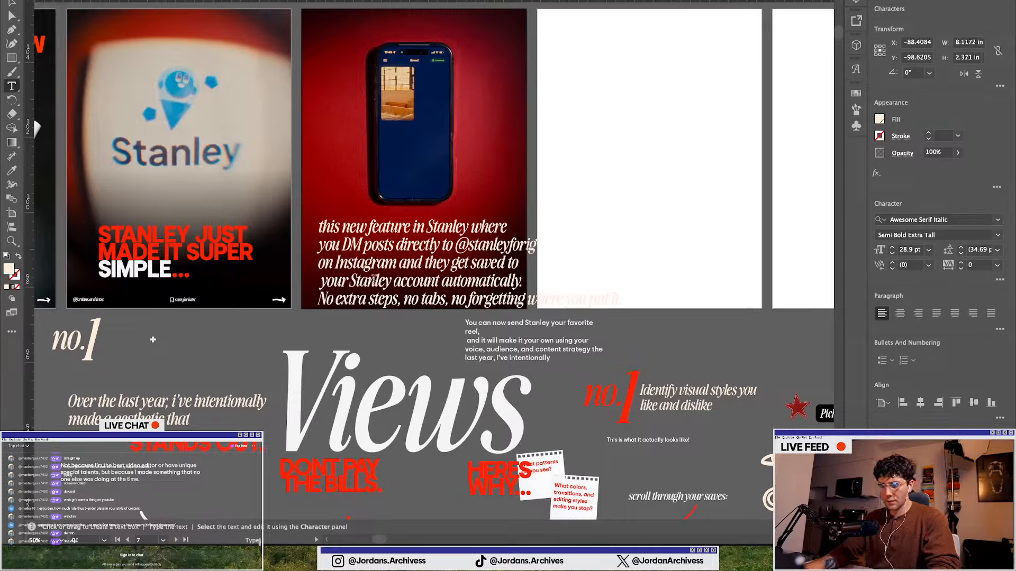
# Delete the last line "No extra steps, no tabs, no forgetting where you put it." from the slide text
pyautogui.moveTo(522, 283); pyautogui.dragTo(296, 232)
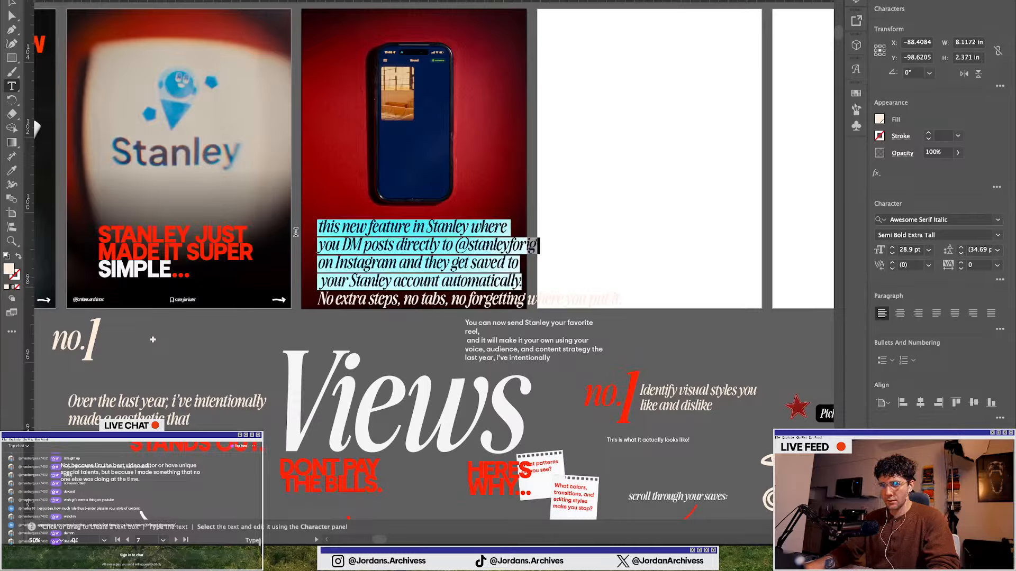
pyautogui.click(324, 298)
pyautogui.hotkey('shift', 'End')
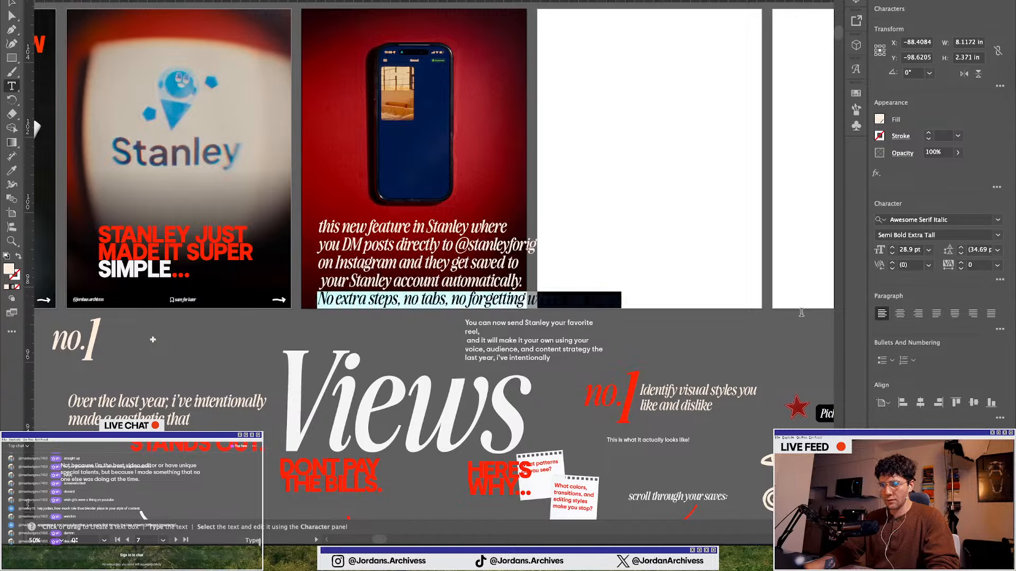
pyautogui.press('Delete')
pyautogui.press('Escape')
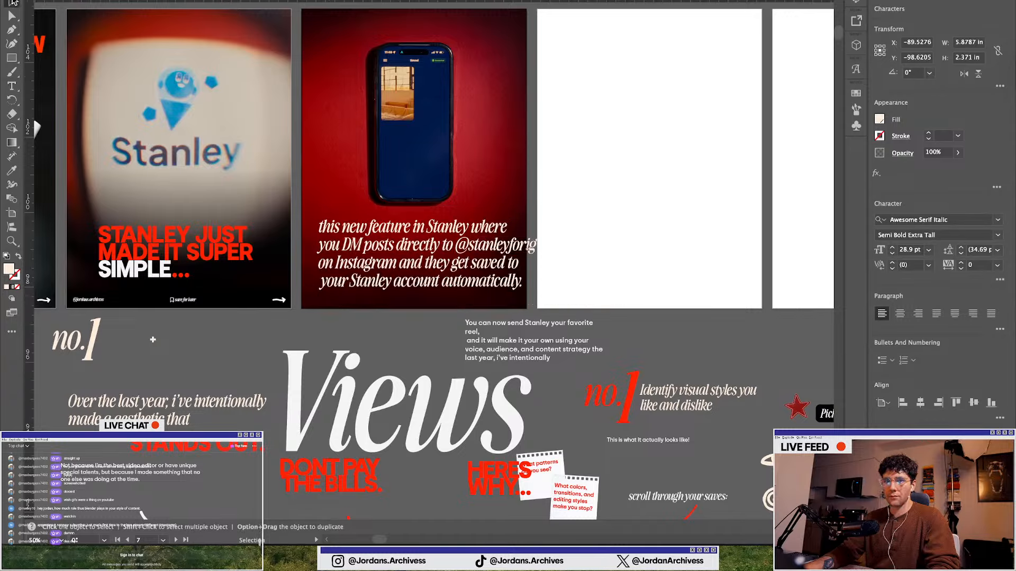
# Rewrite the slide text's opening as "There's a new feature in Stanley where"
pyautogui.moveTo(532, 304); pyautogui.dragTo(512, 297)
pyautogui.click(503, 338)
pyautogui.scroll(1, 402, 366)
pyautogui.click(402, 365)
pyautogui.scroll(2, 401, 362)
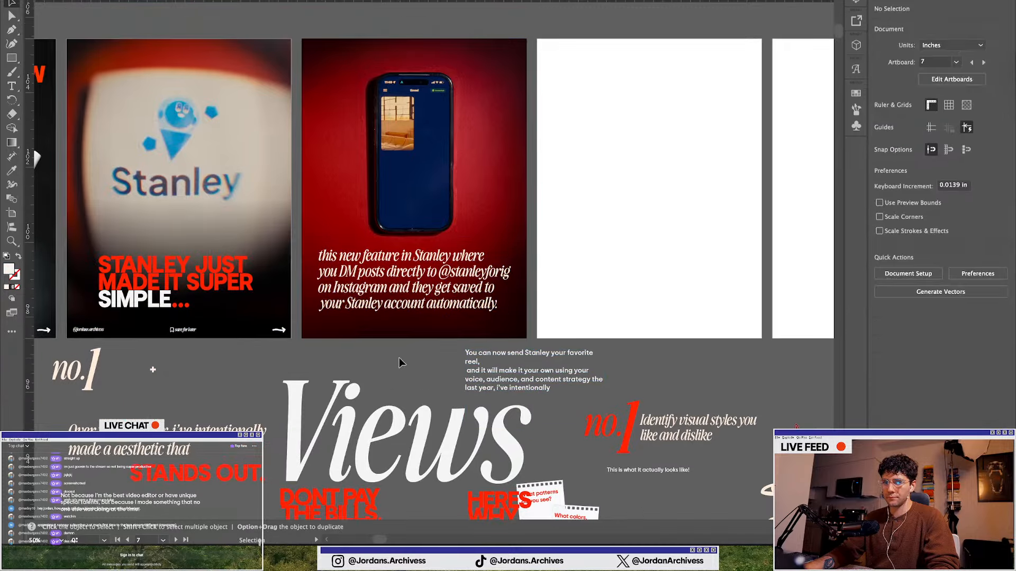
pyautogui.scroll(3, 344, 284)
pyautogui.click(326, 258)
pyautogui.tripleClick(325, 259)
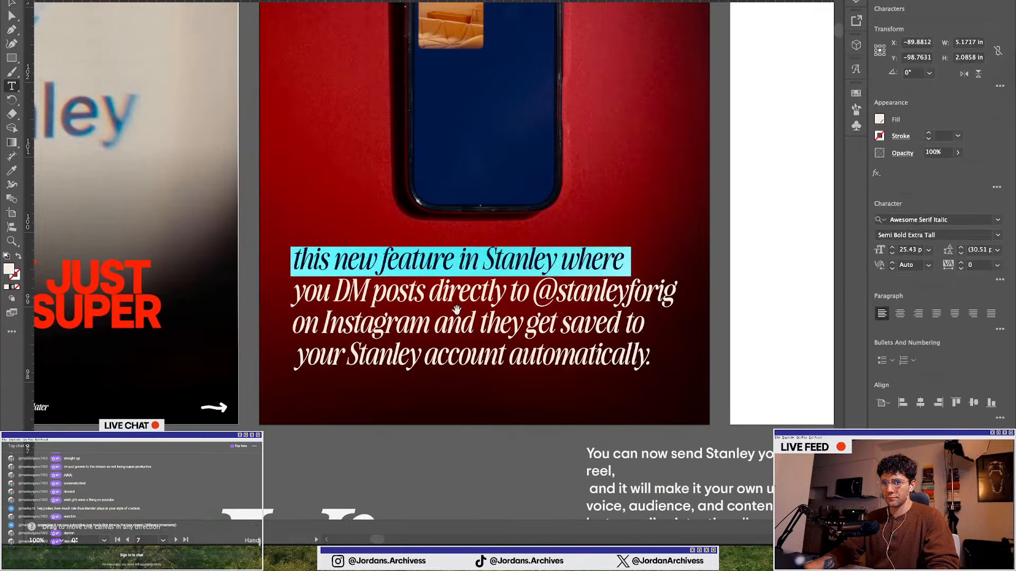
pyautogui.moveTo(462, 264); pyautogui.dragTo(226, 253)
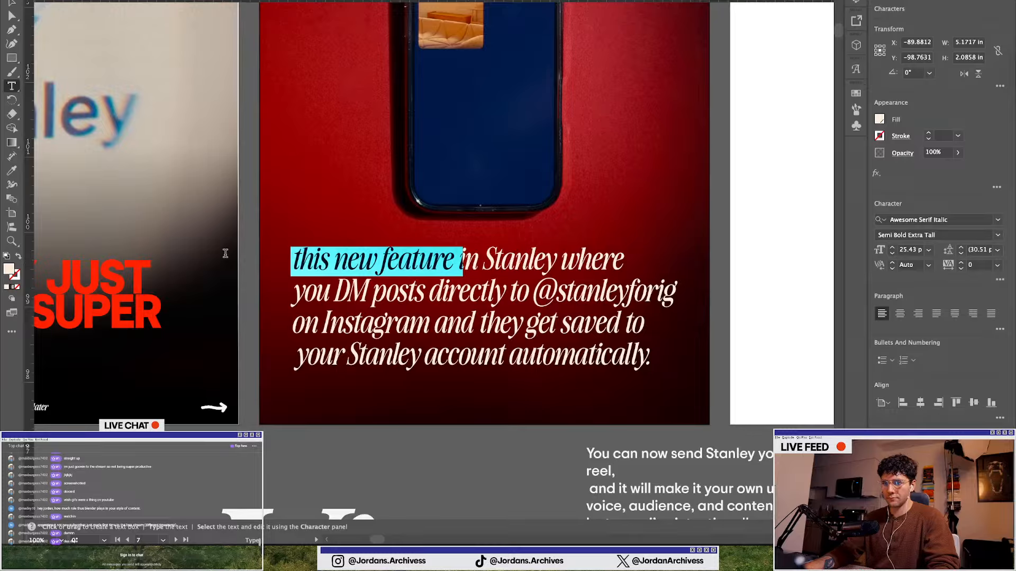
pyautogui.press('BackSpace')
pyautogui.write('ther')
pyautogui.press('BackSpace')
pyautogui.press('BackSpace')
pyautogui.press('BackSpace')
pyautogui.press('BackSpace')
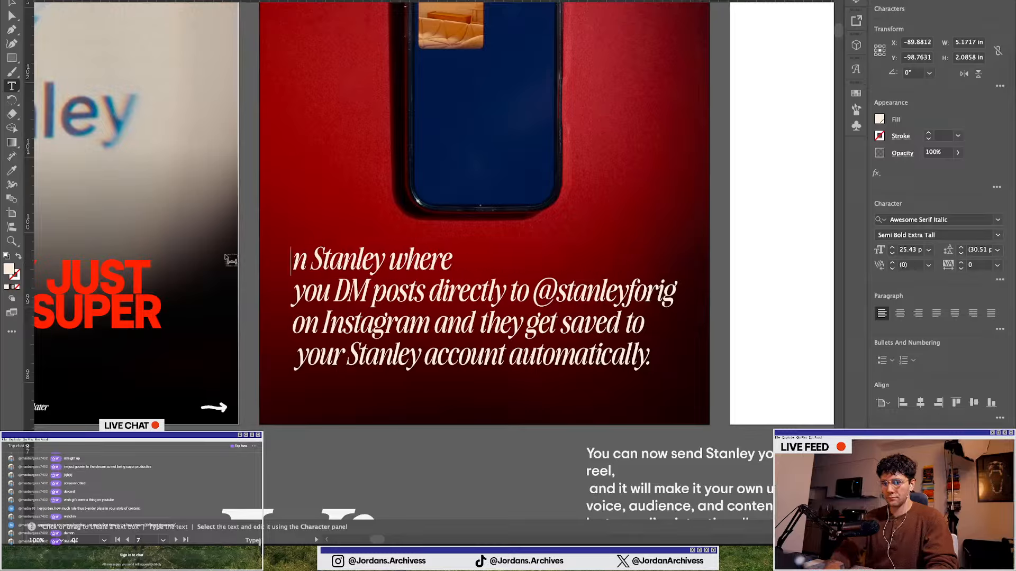
pyautogui.write('There')
pyautogui.write("'s a new")
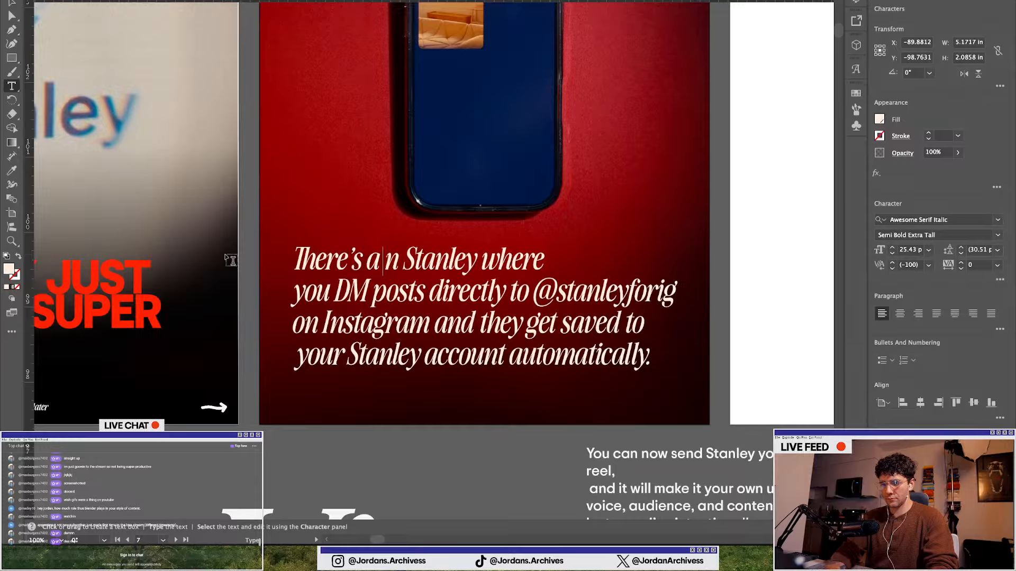
pyautogui.write(' feature')
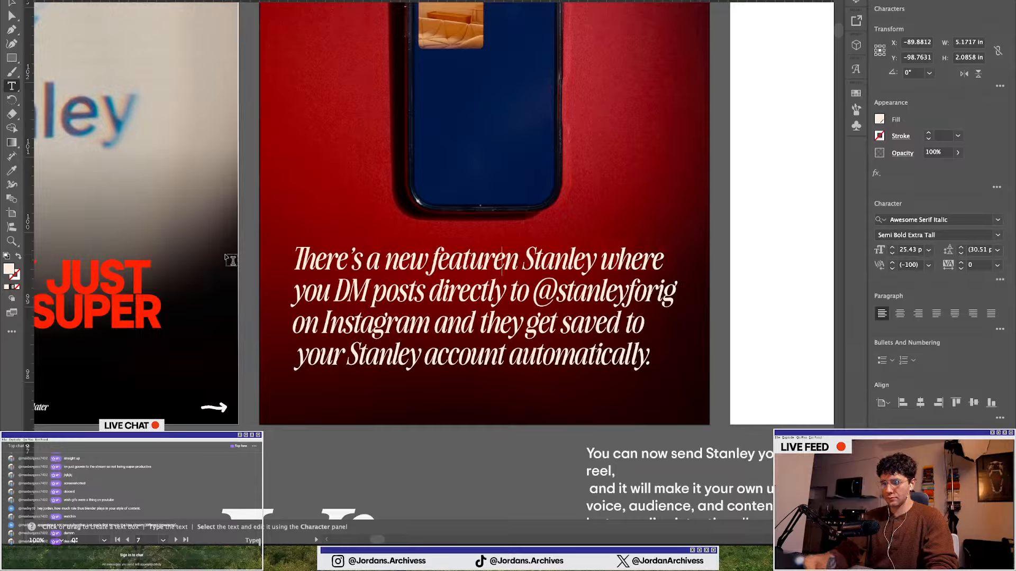
pyautogui.press('Right')
pyautogui.press('Left')
pyautogui.write('i')
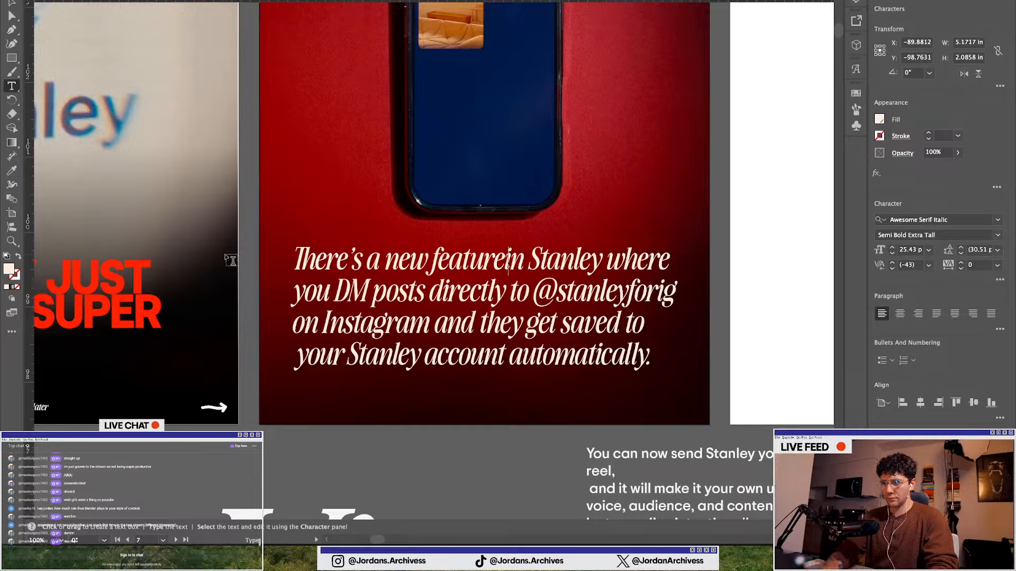
pyautogui.press('BackSpace')
pyautogui.write('in')
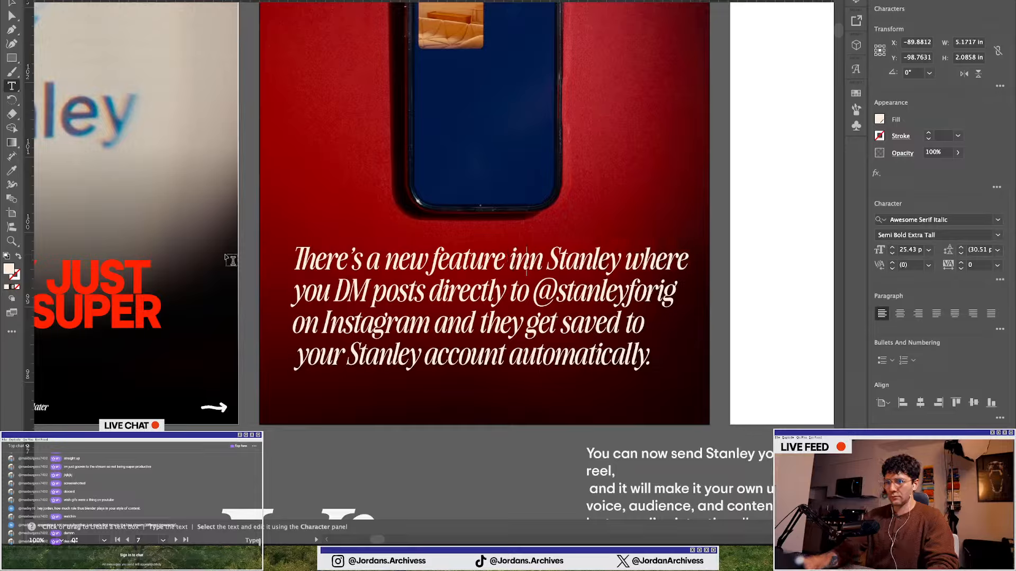
pyautogui.press('BackSpace')
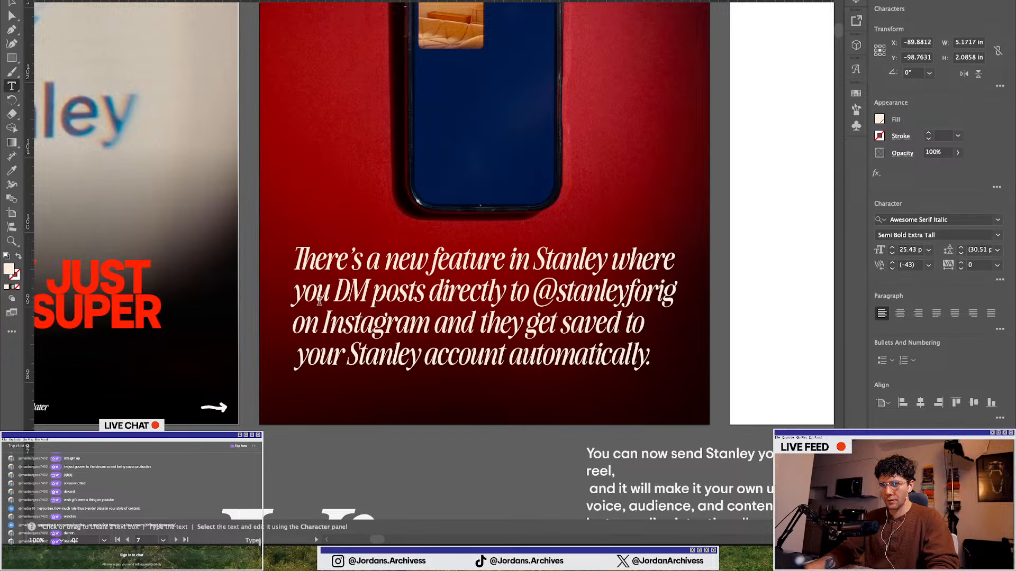
# Zoom out and browse the other carousel artboards across the canvas
pyautogui.scroll(-1, 319, 301)
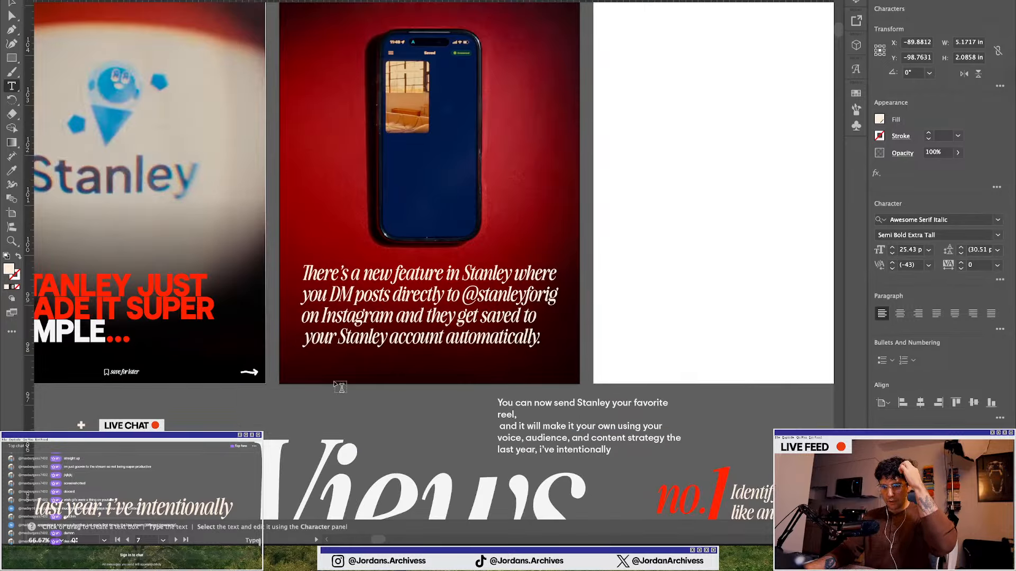
pyautogui.scroll(-2, 340, 387)
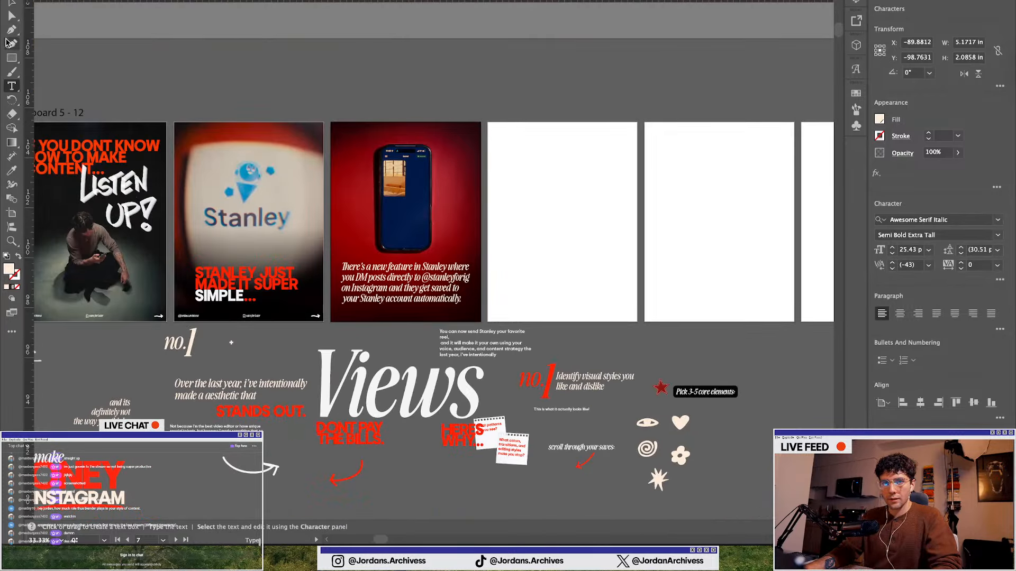
pyautogui.click(11, 4)
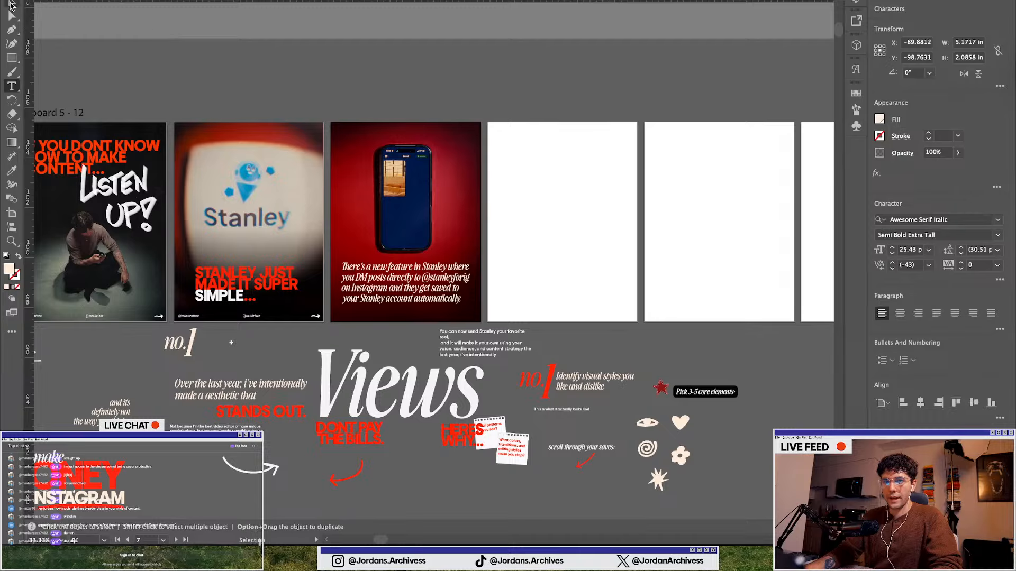
pyautogui.click(360, 108)
pyautogui.scroll(1, 384, 263)
pyautogui.scroll(-1, 541, 345)
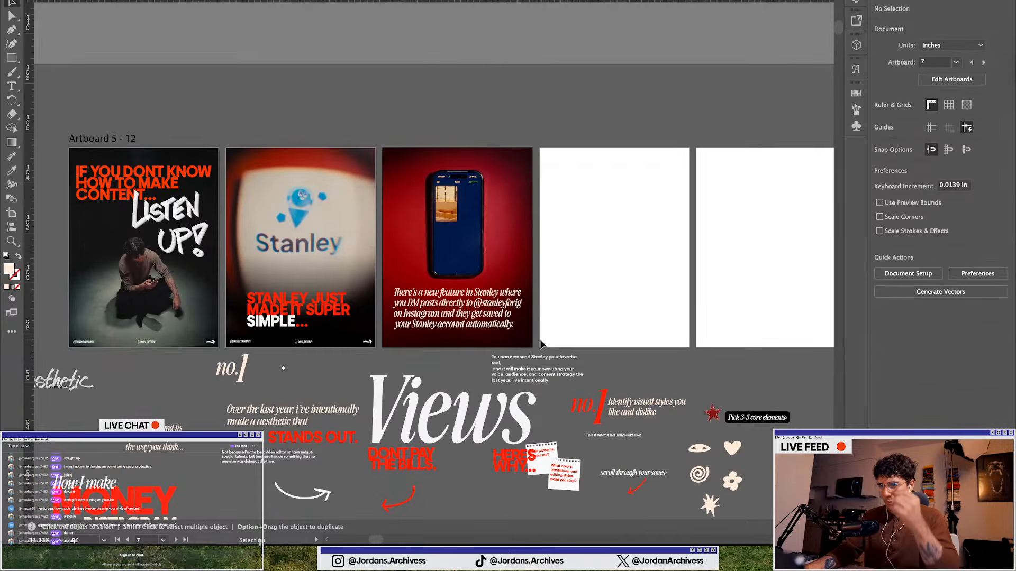
pyautogui.scroll(-3, 361, 304)
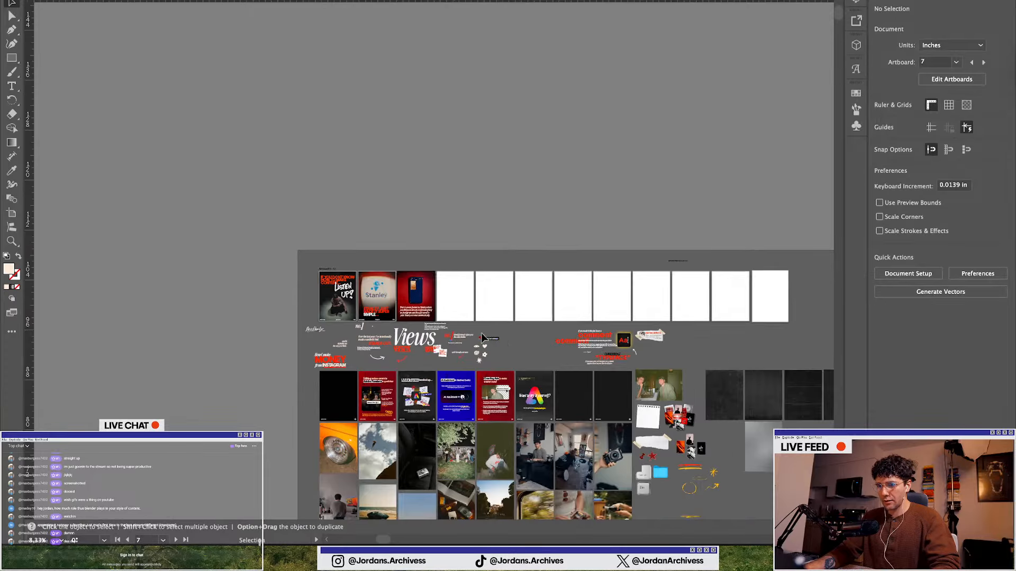
pyautogui.hscroll(10, 490, 337)
pyautogui.scroll(-4, 483, 382)
pyautogui.scroll(1, 482, 383)
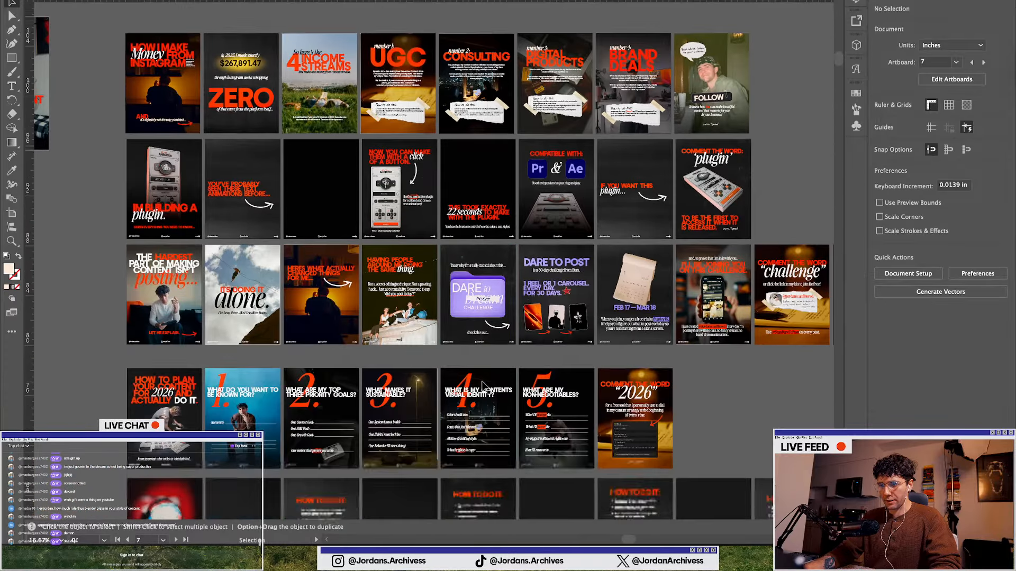
pyautogui.scroll(2, 327, 365)
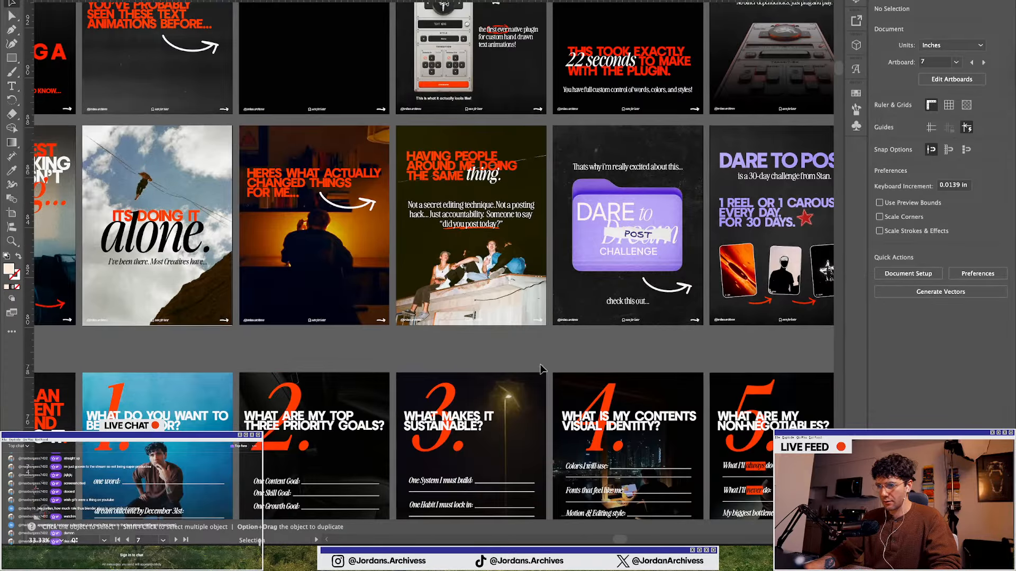
pyautogui.hscroll(3, 541, 369)
pyautogui.hscroll(-6, 526, 358)
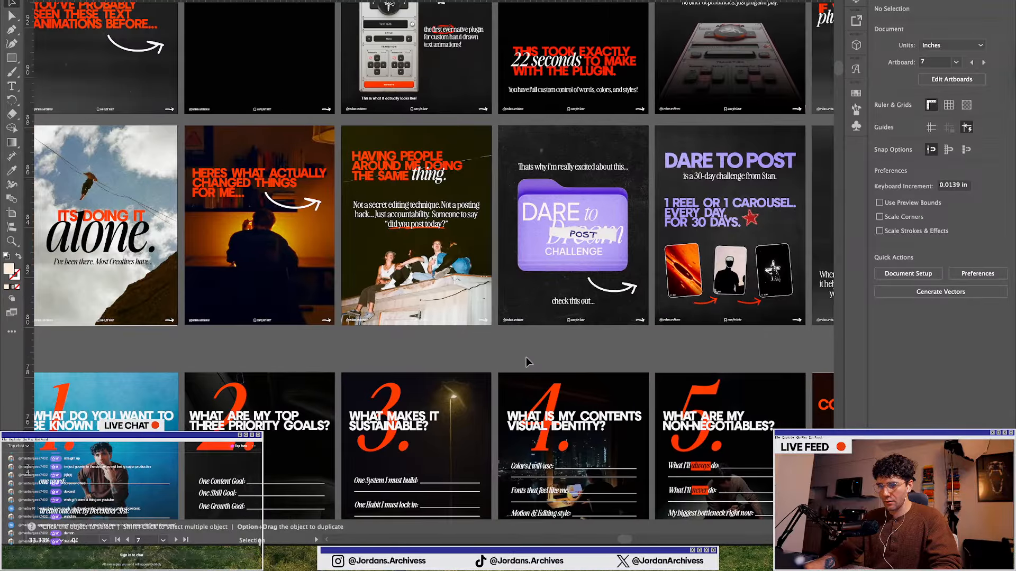
pyautogui.scroll(-2, 521, 358)
pyautogui.hscroll(-6, 512, 353)
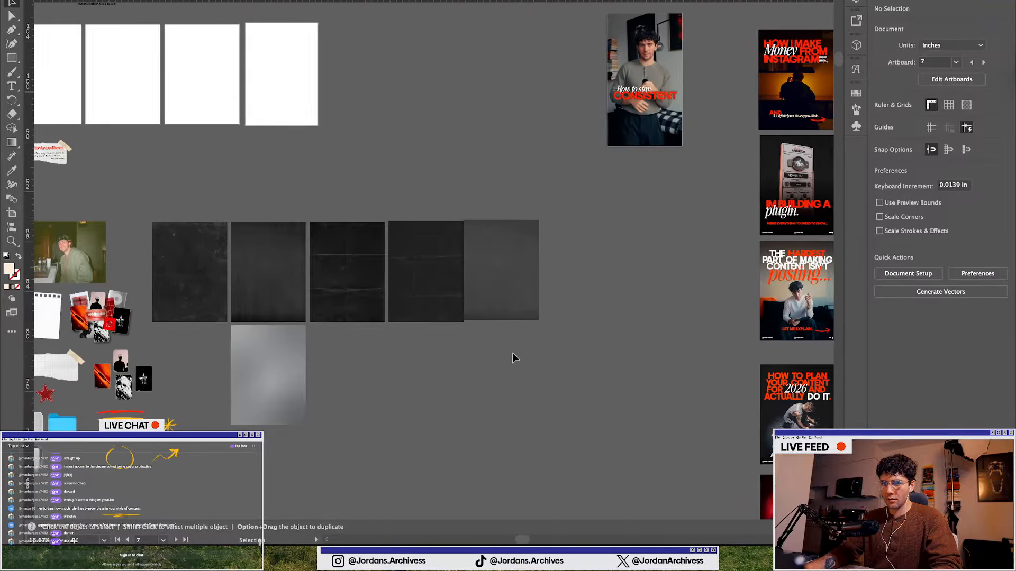
# Switch the slide text's font to the non-italic Awesome Serif Tall
pyautogui.scroll(1, 106, 105)
pyautogui.scroll(3, 106, 104)
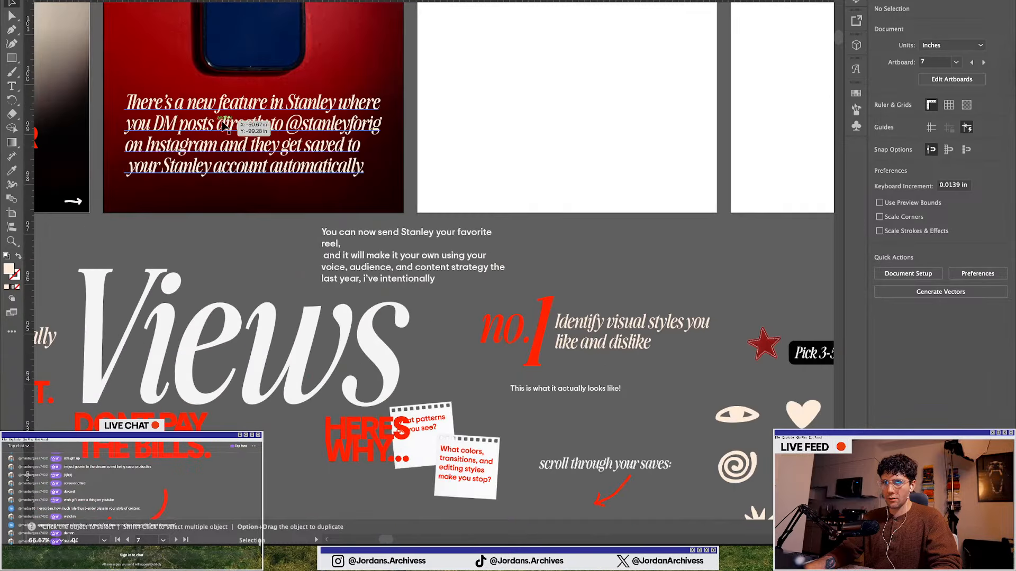
pyautogui.click(114, 105)
pyautogui.click(947, 235)
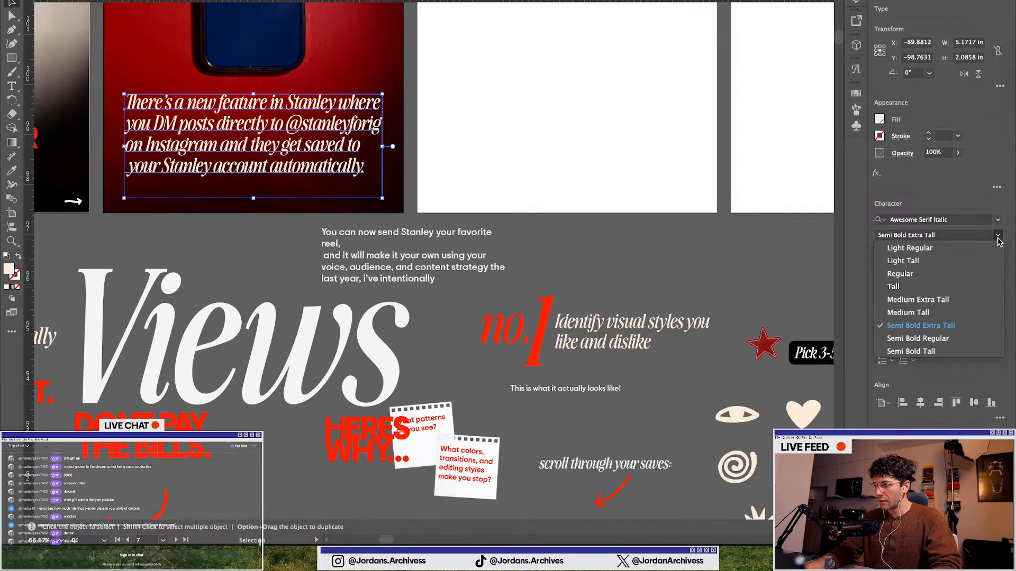
pyautogui.click(931, 287)
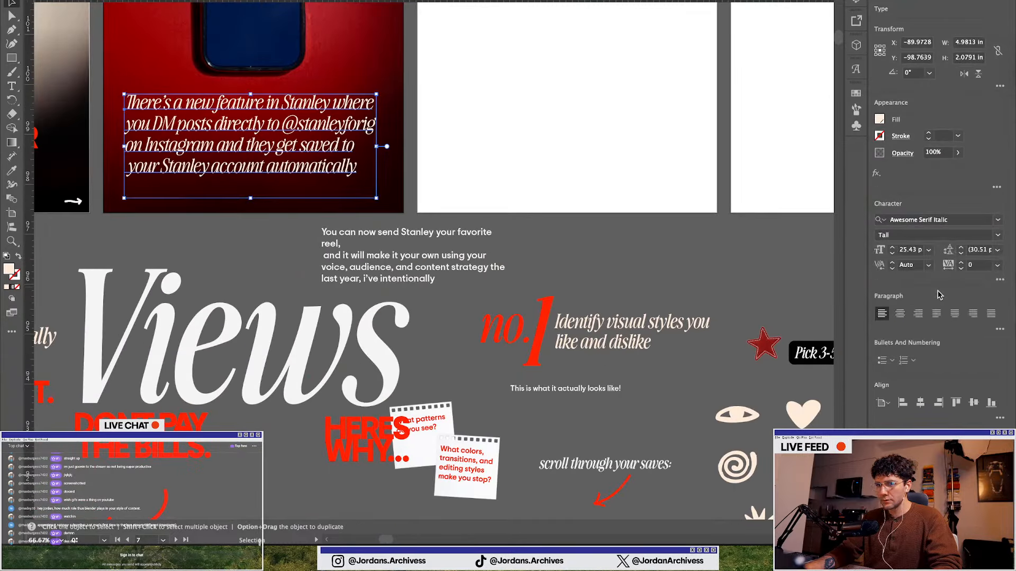
pyautogui.click(924, 219)
pyautogui.write('awes')
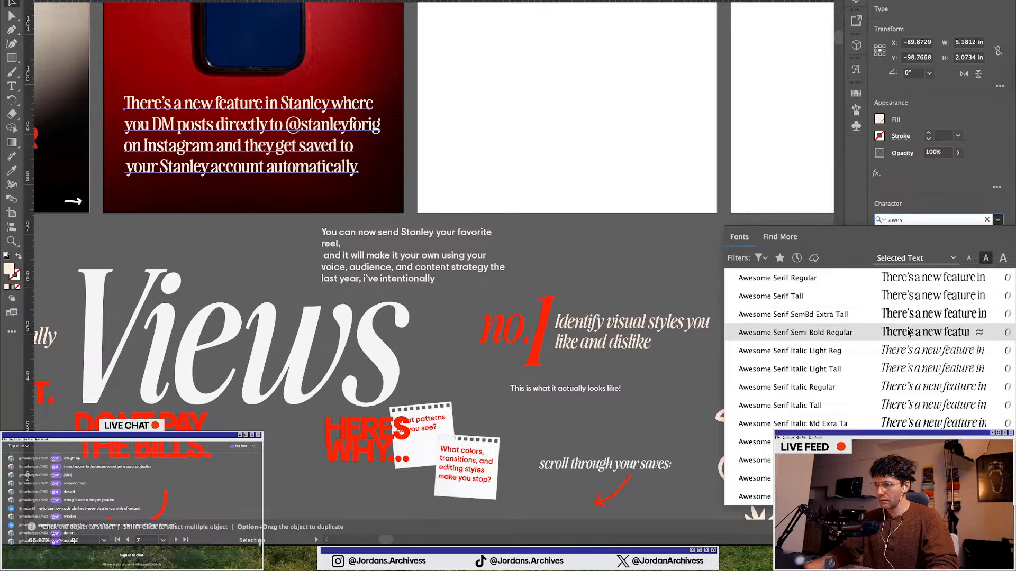
pyautogui.click(907, 298)
pyautogui.click(879, 120)
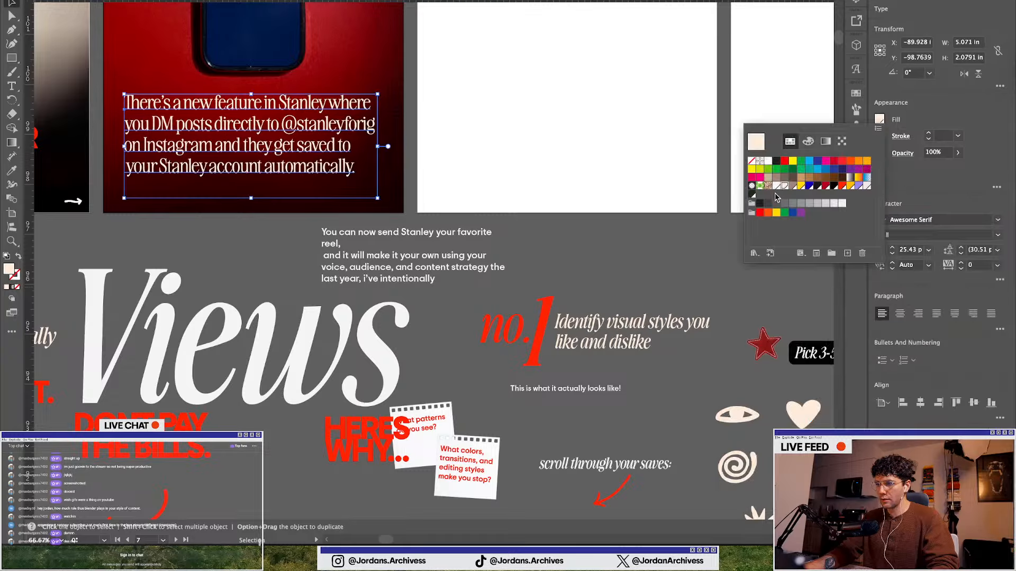
pyautogui.click(592, 263)
pyautogui.scroll(5, 593, 263)
pyautogui.hscroll(-6, 592, 266)
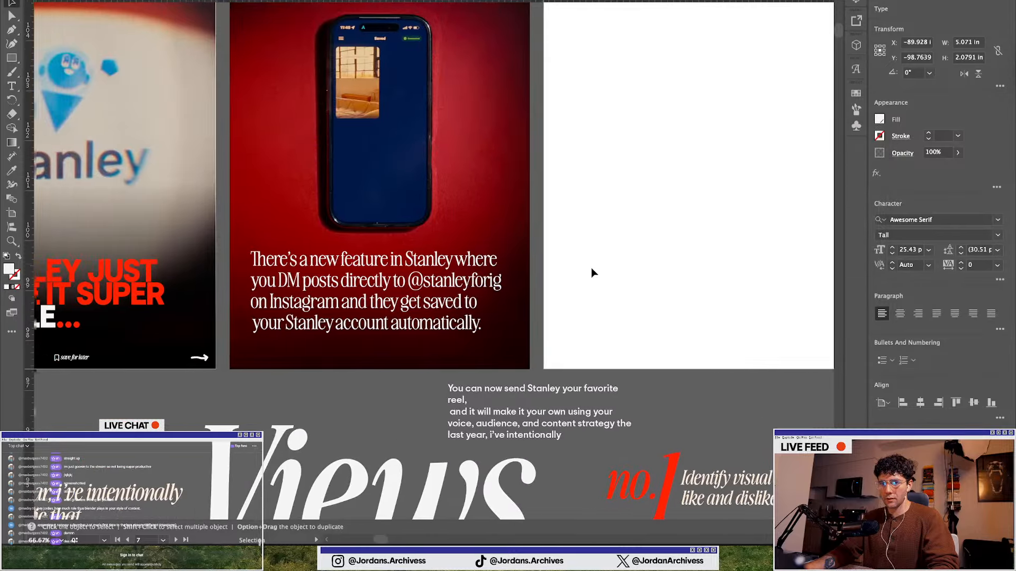
pyautogui.click(356, 390)
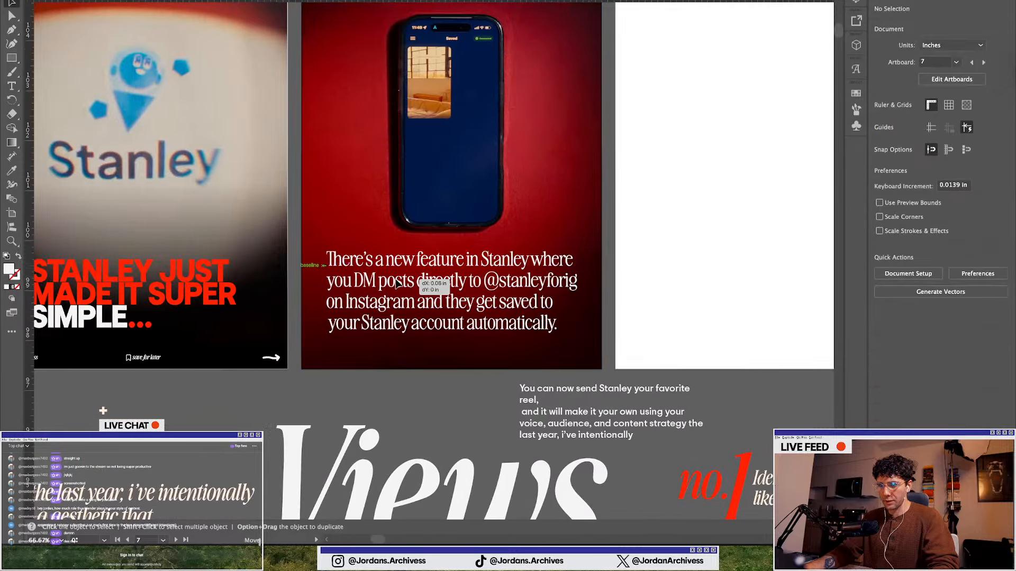
# Draw a red-filled rectangle over the slide text's second line and arrange it directly behind the text
pyautogui.click(394, 283)
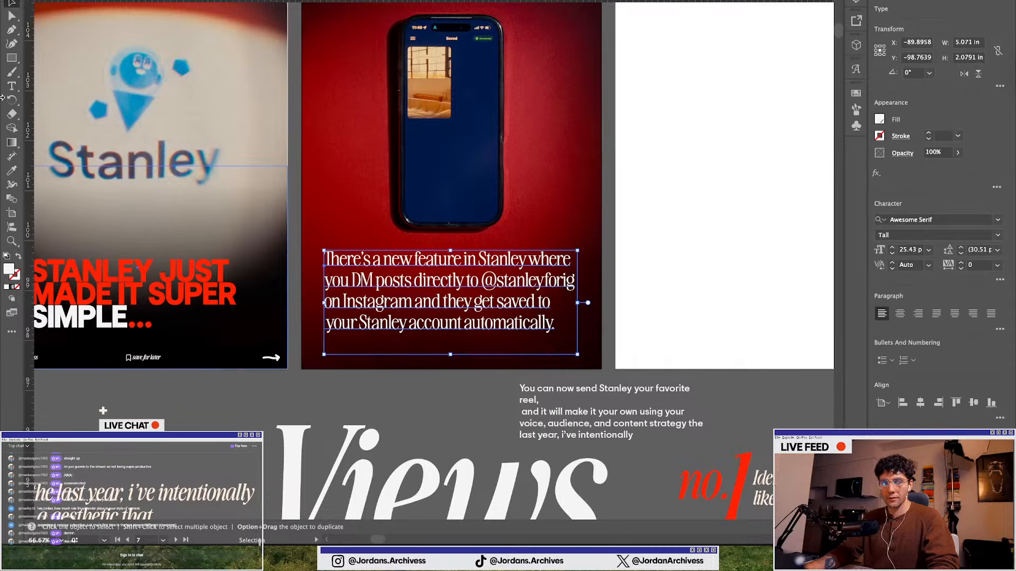
pyautogui.click(12, 58)
pyautogui.scroll(1, 333, 285)
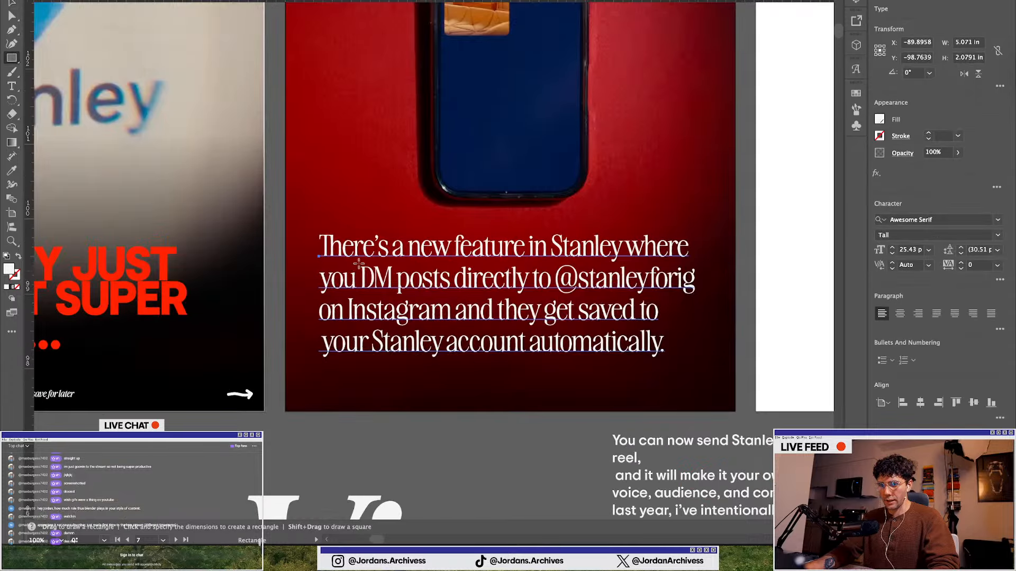
pyautogui.moveTo(358, 262); pyautogui.dragTo(699, 301)
pyautogui.press('v')
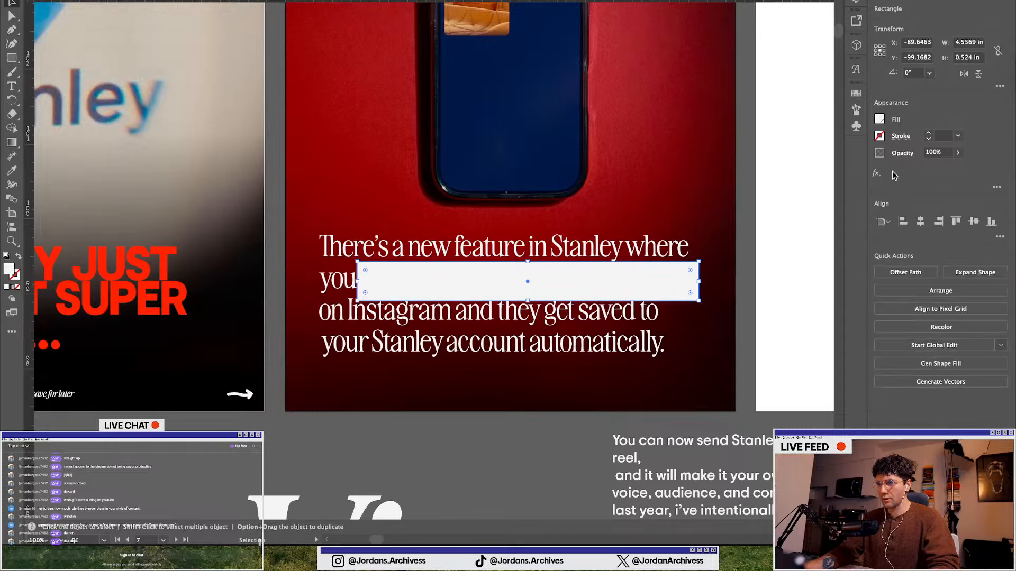
pyautogui.click(879, 119)
pyautogui.click(842, 185)
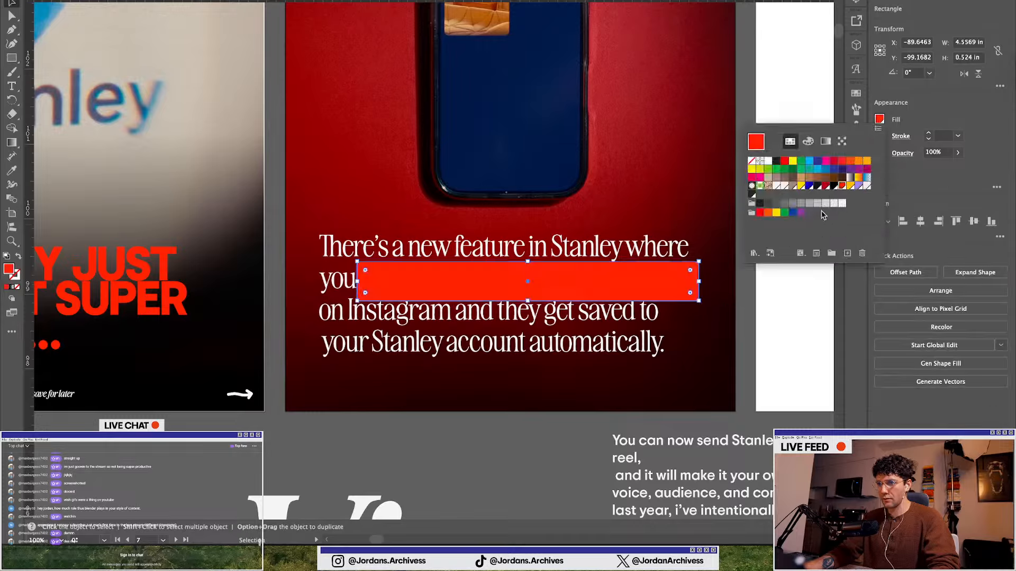
pyautogui.click(503, 437)
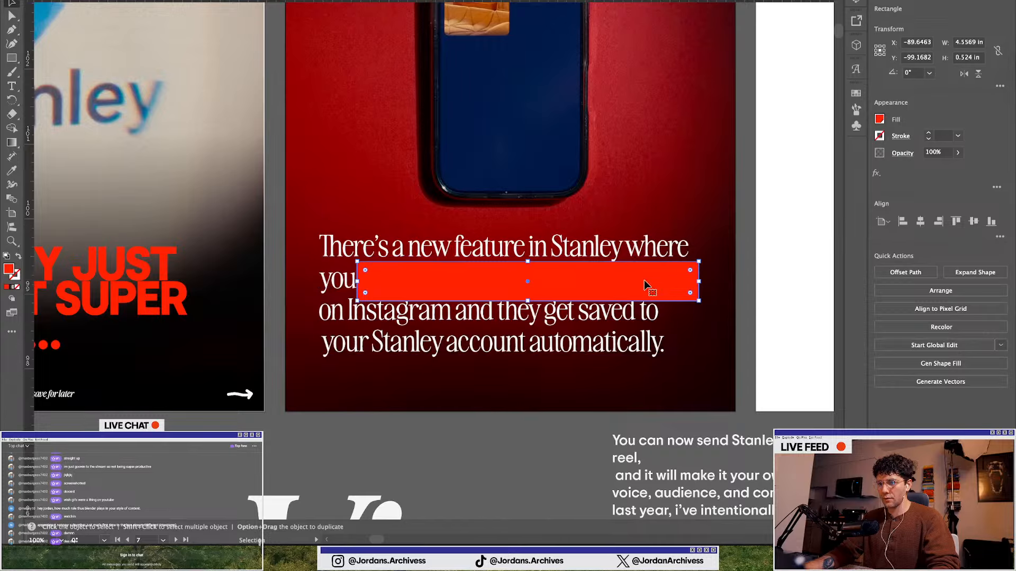
pyautogui.press('super+bracketleft')
pyautogui.press('super+bracketleft')
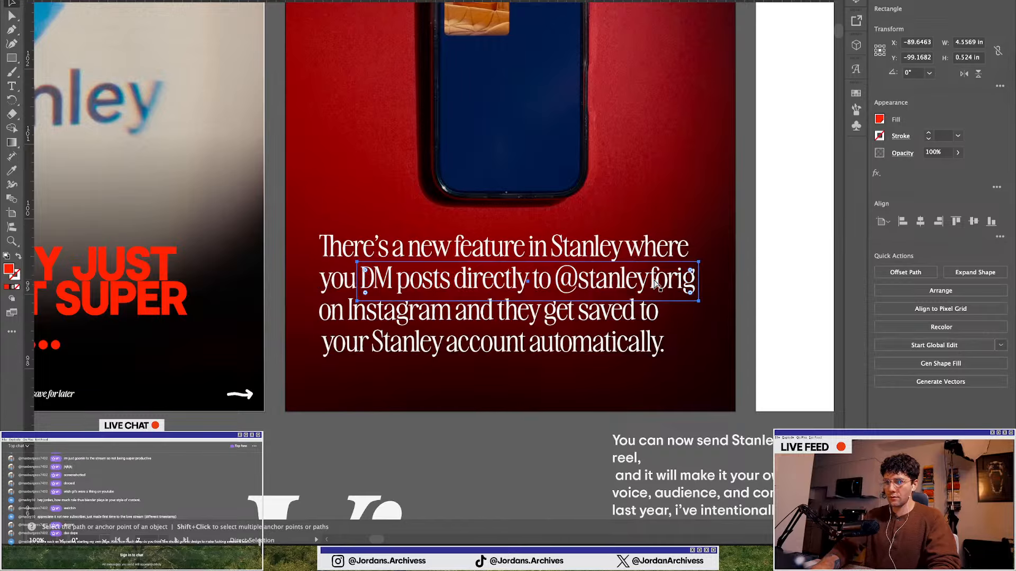
pyautogui.press('super+bracketright')
pyautogui.doubleClick(389, 290)
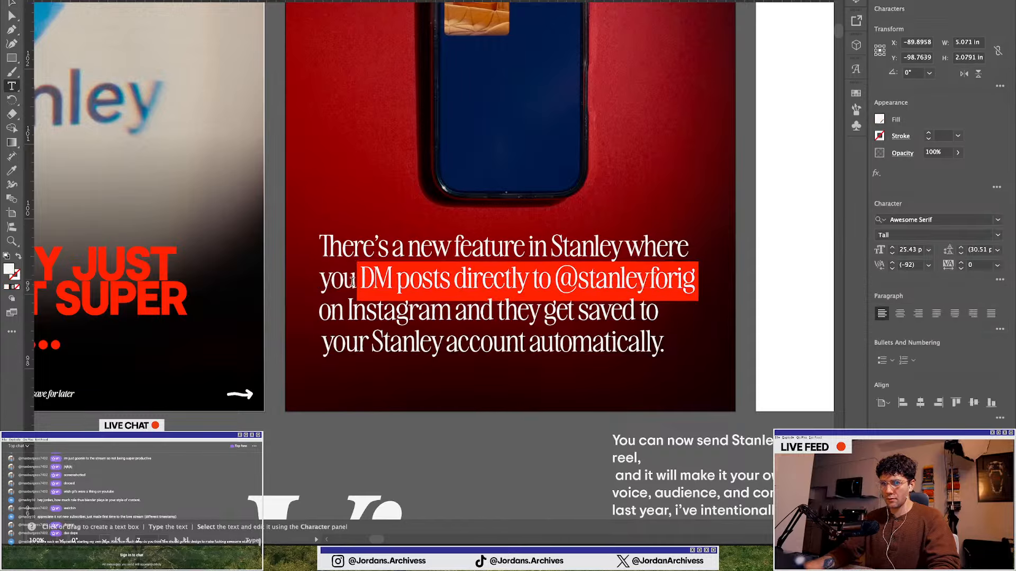
pyautogui.moveTo(358, 279); pyautogui.dragTo(730, 276)
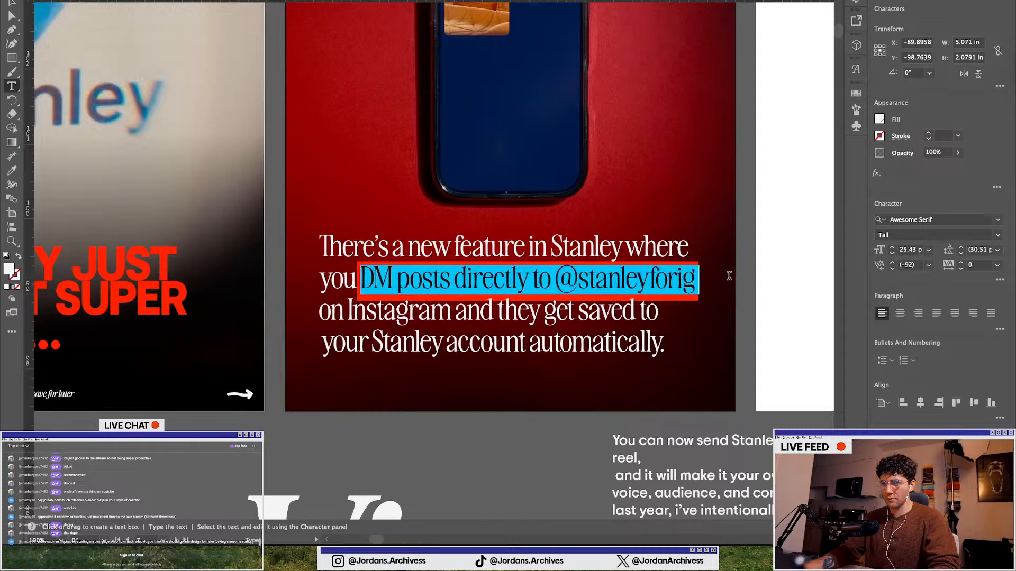
pyautogui.click(880, 119)
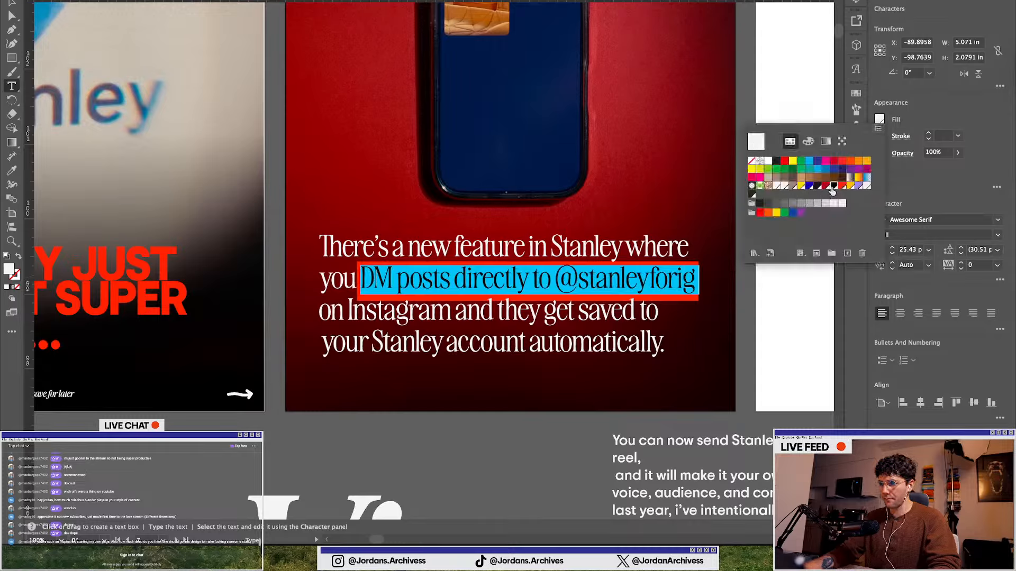
pyautogui.click(834, 185)
pyautogui.click(435, 397)
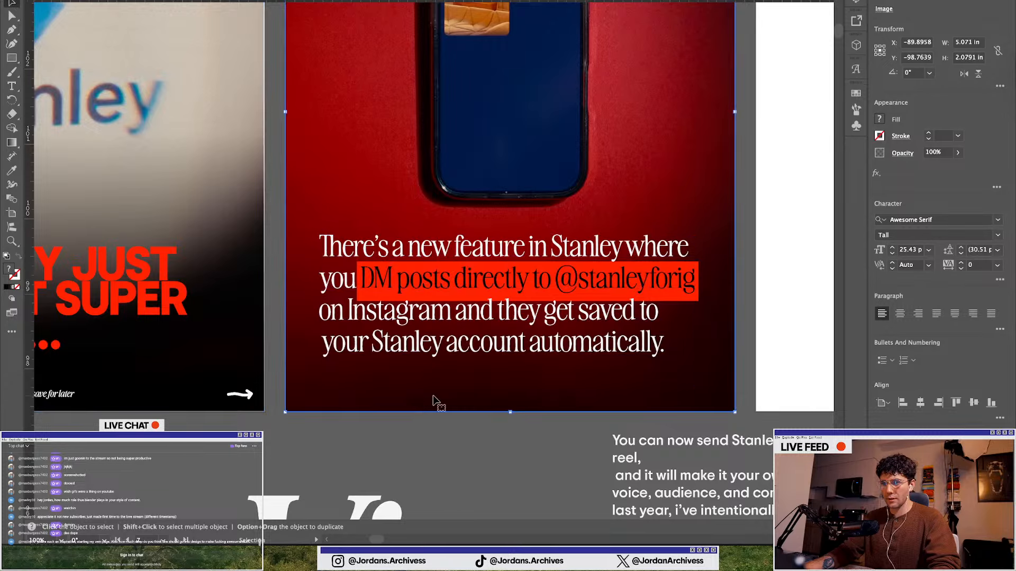
# Undo the last two changes and then redo them
pyautogui.scroll(-1, 425, 407)
pyautogui.scroll(1, 456, 344)
pyautogui.doubleClick(385, 316)
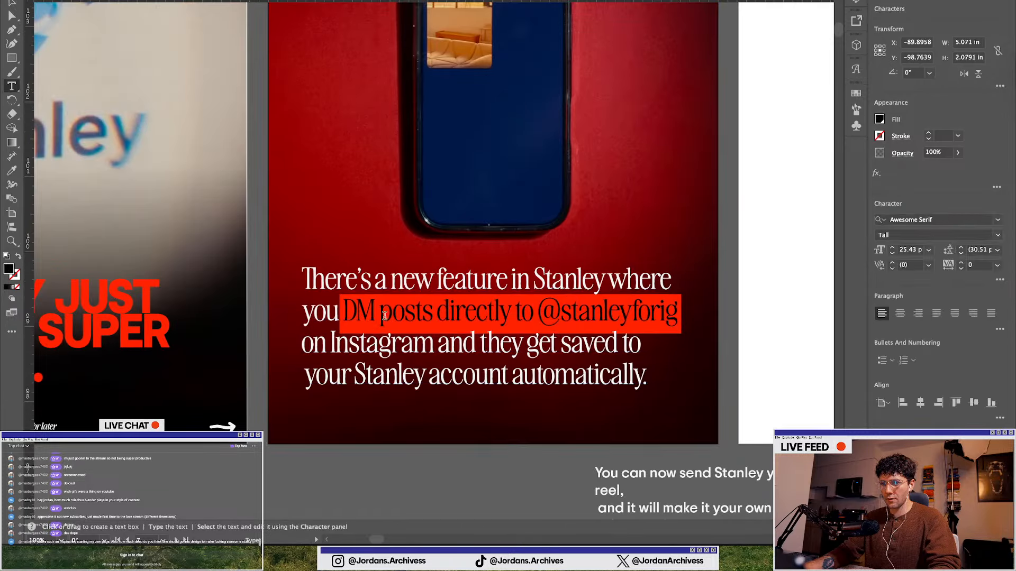
pyautogui.press('Escape')
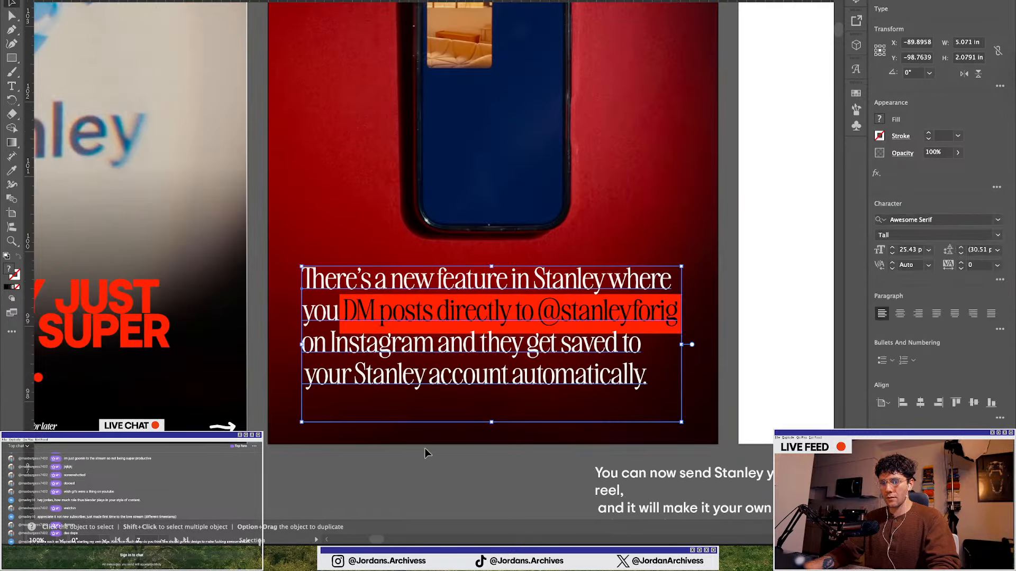
pyautogui.hotkey('ctrl', 'z')
pyautogui.hotkey('ctrl', 'z')
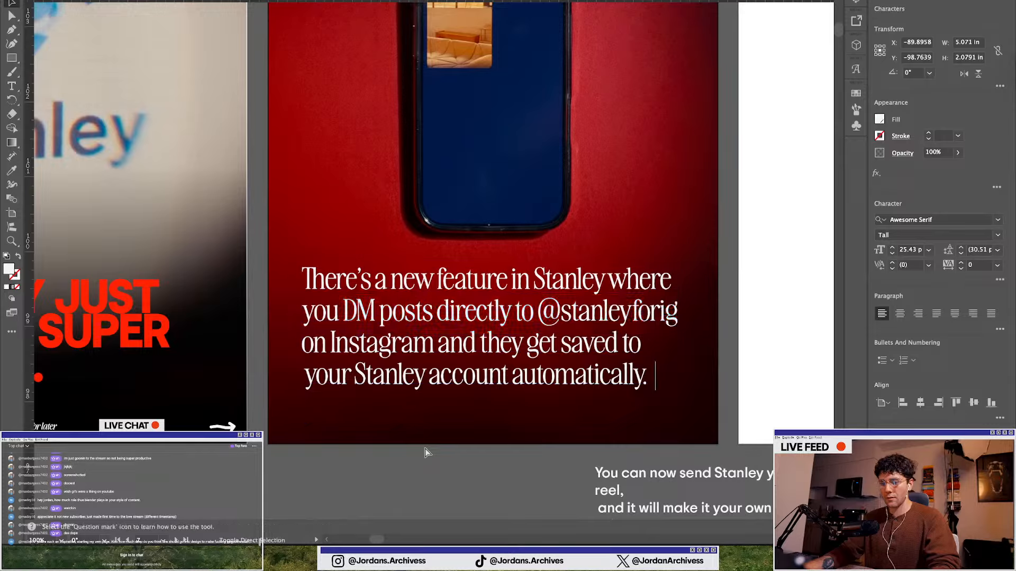
pyautogui.hotkey('ctrl', 'shift', 'z')
pyautogui.hotkey('ctrl', 'shift', 'z')
pyautogui.press('Escape')
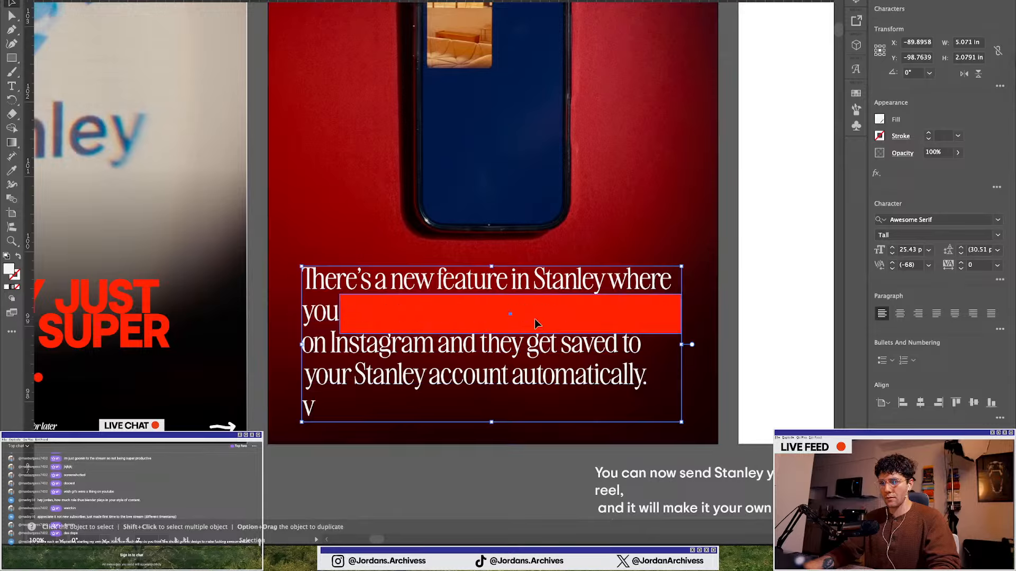
# Set the highlight rectangle's fill to white
pyautogui.click(526, 324)
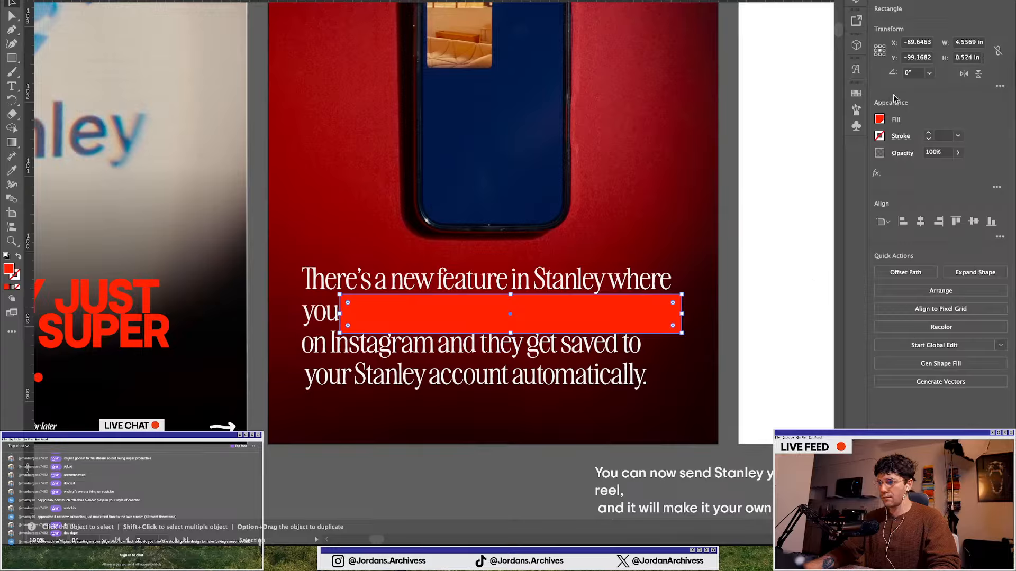
pyautogui.click(879, 122)
pyautogui.click(842, 203)
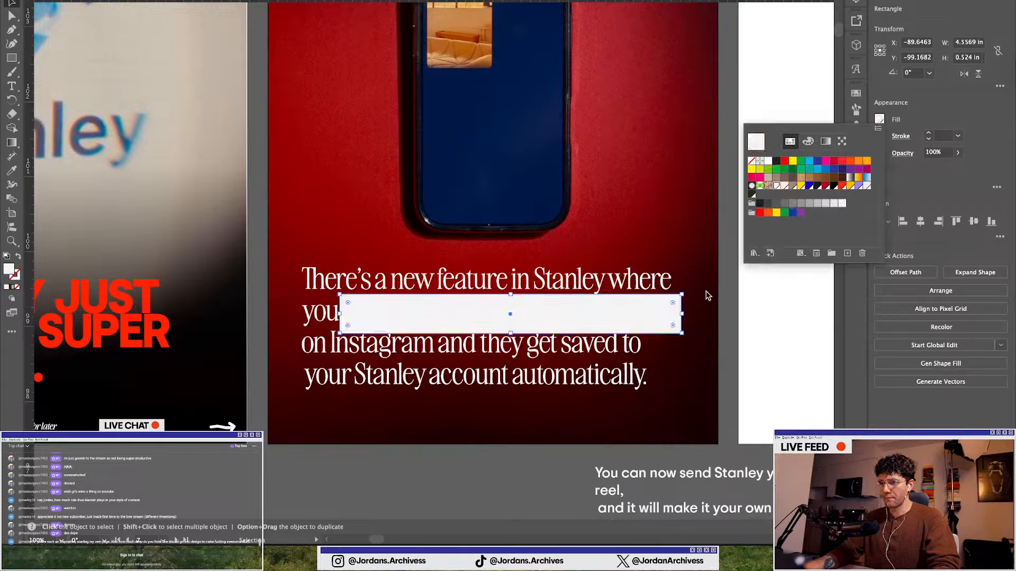
pyautogui.click(444, 516)
pyautogui.press('a')
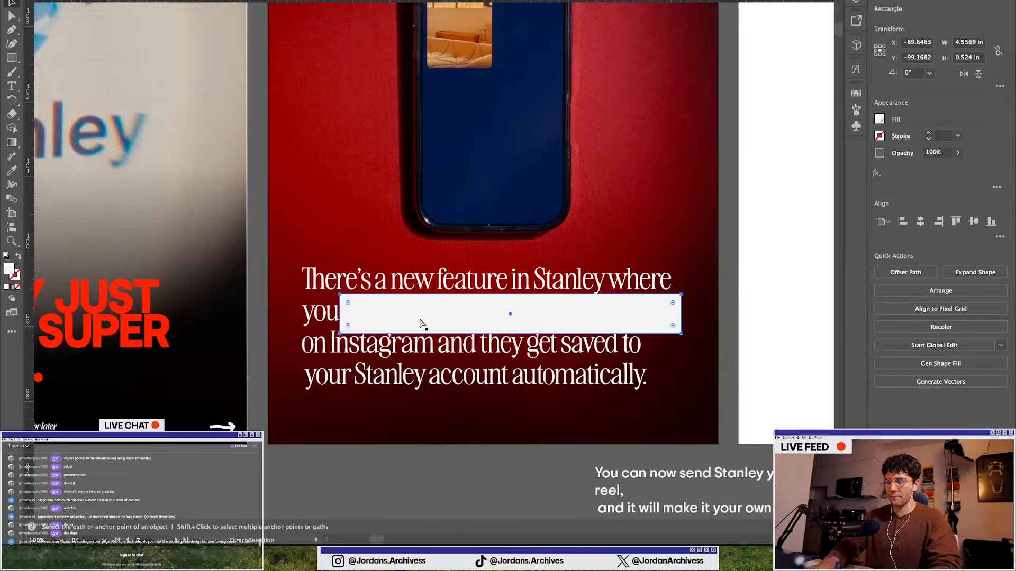
pyautogui.press('t')
pyautogui.click(349, 311)
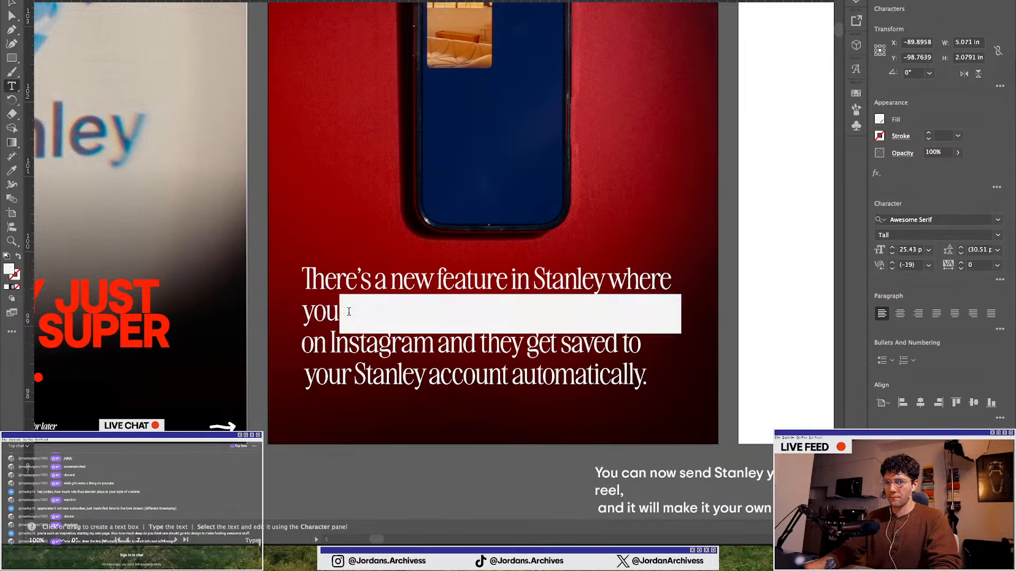
pyautogui.moveTo(343, 313); pyautogui.dragTo(678, 308)
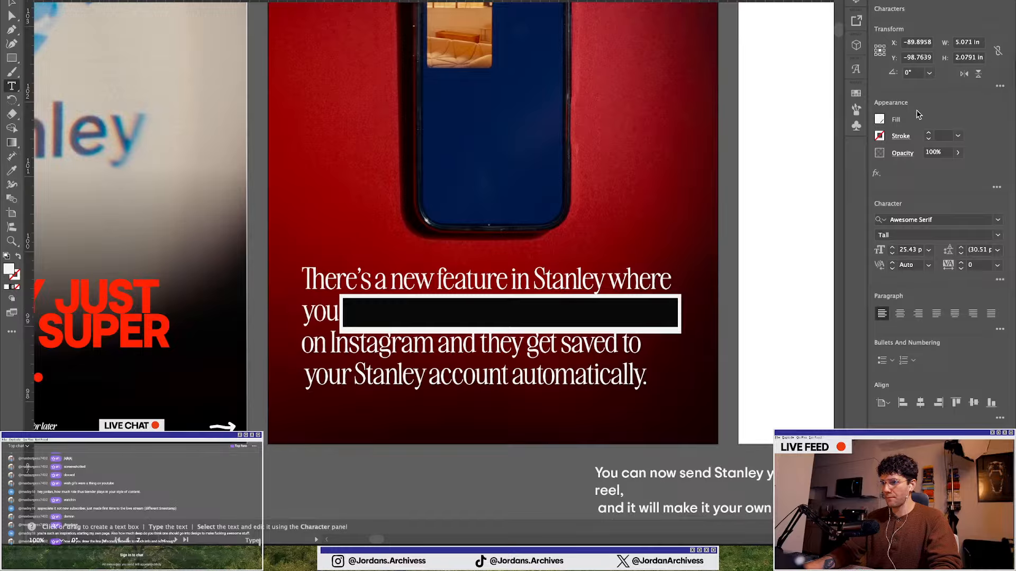
pyautogui.click(881, 122)
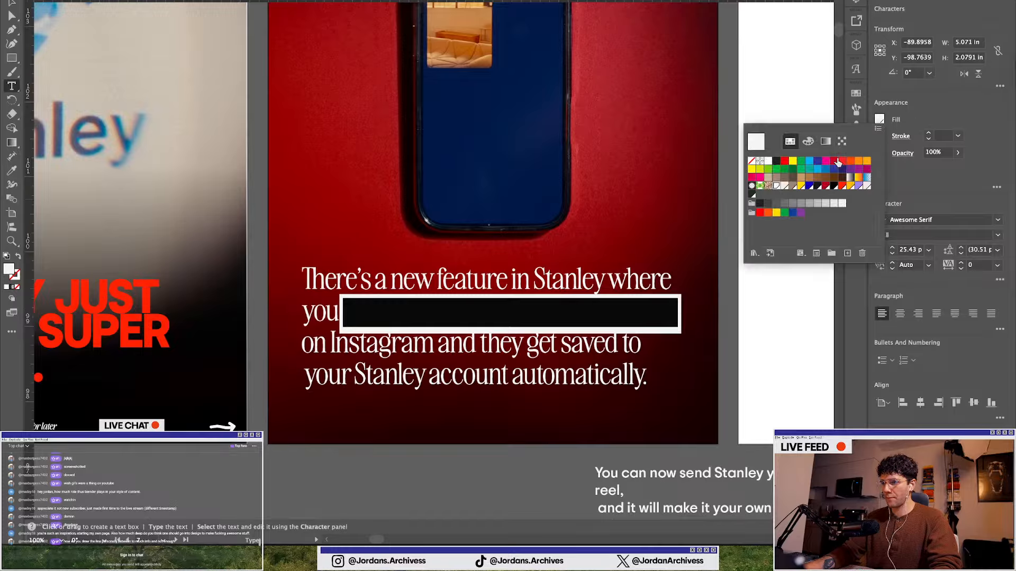
pyautogui.click(810, 186)
# Switch the selected words' font style to Awesome Serif Semi Bold Regular
pyautogui.click(998, 236)
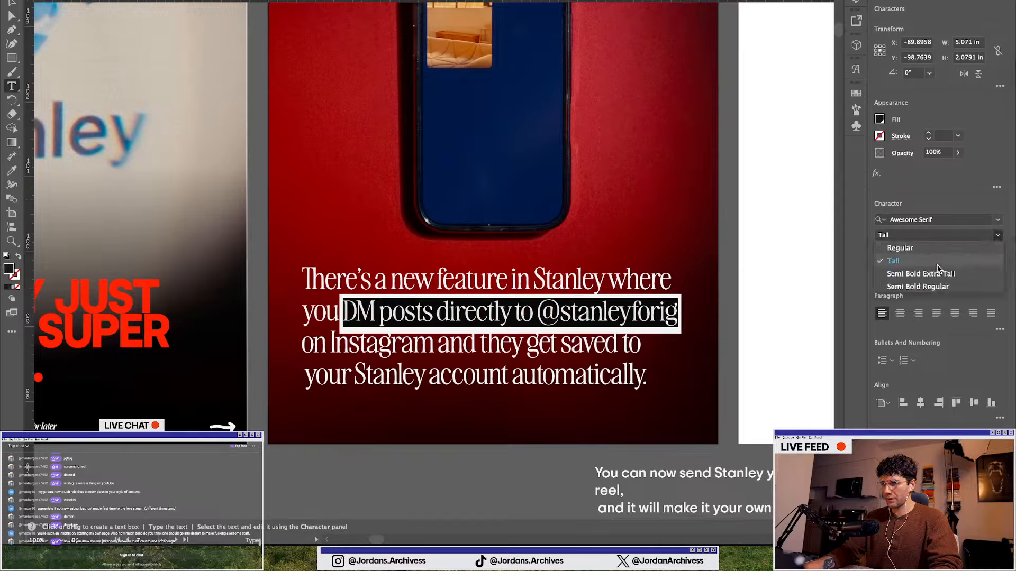
pyautogui.click(910, 287)
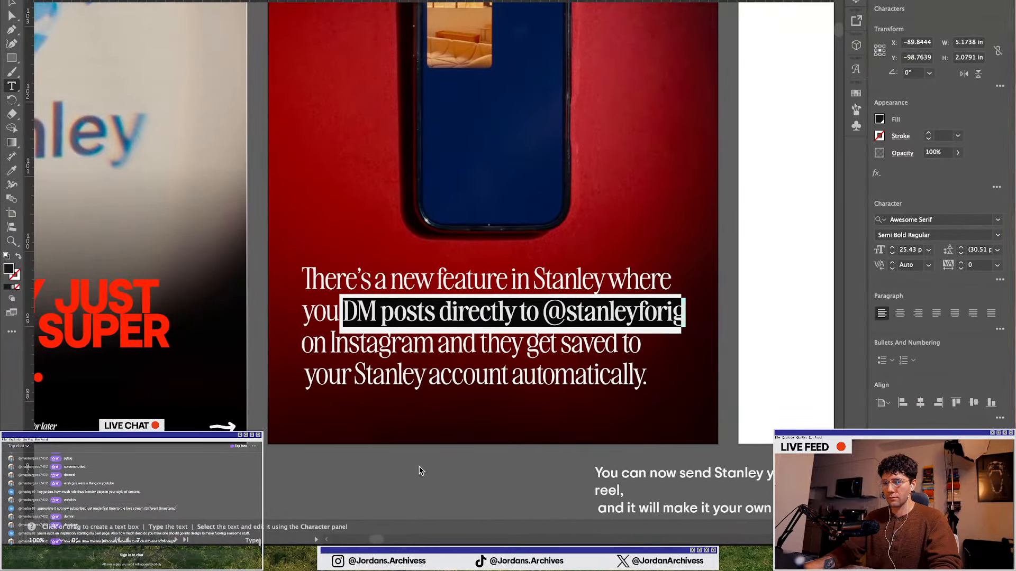
pyautogui.press('Escape')
# Widen the white rectangle by extending its right edge past the end of the highlighted words
pyautogui.click(675, 320)
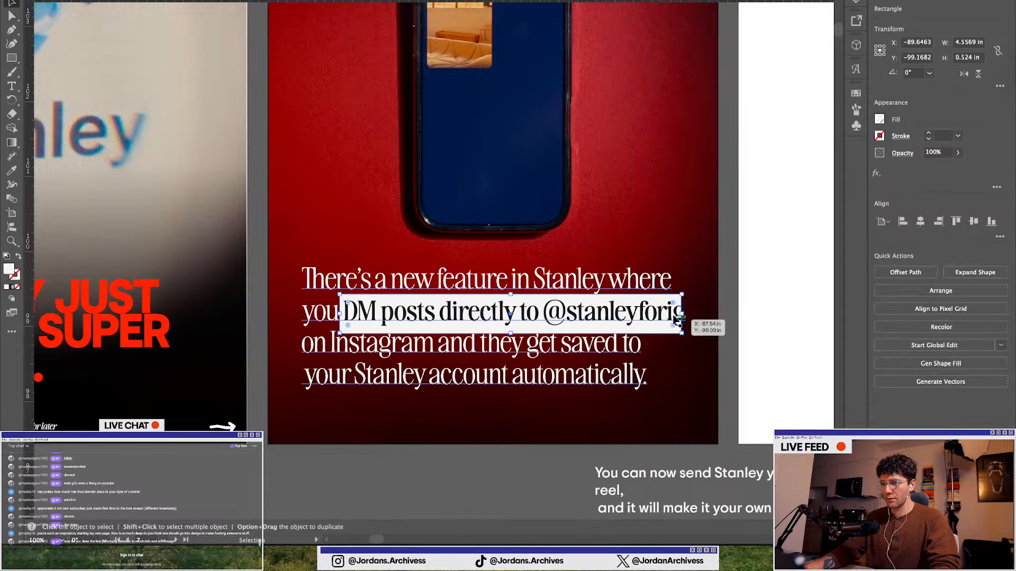
pyautogui.moveTo(676, 320); pyautogui.dragTo(691, 319)
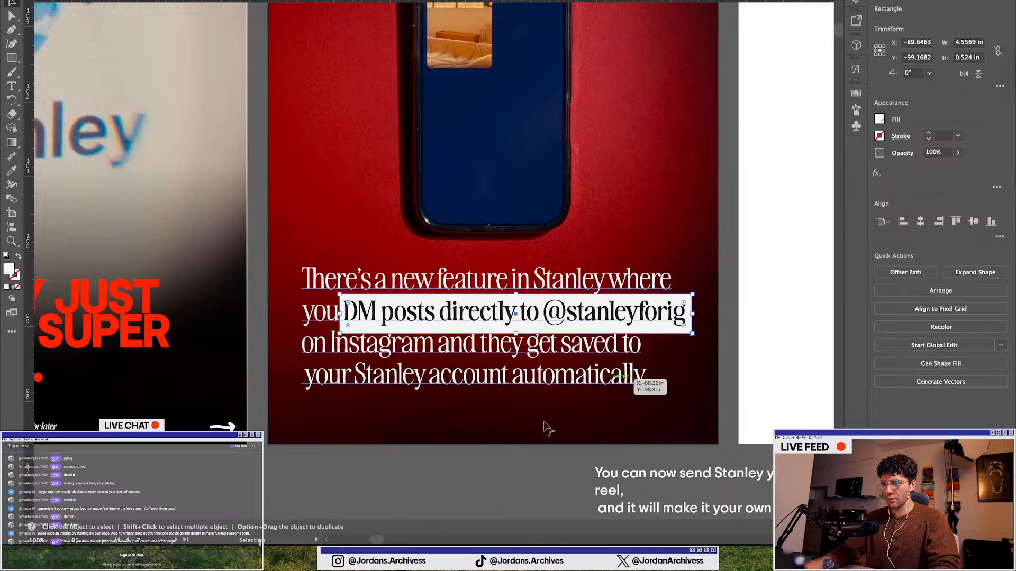
pyautogui.scroll(-2, 349, 460)
pyautogui.click(410, 475)
pyautogui.scroll(1, 411, 475)
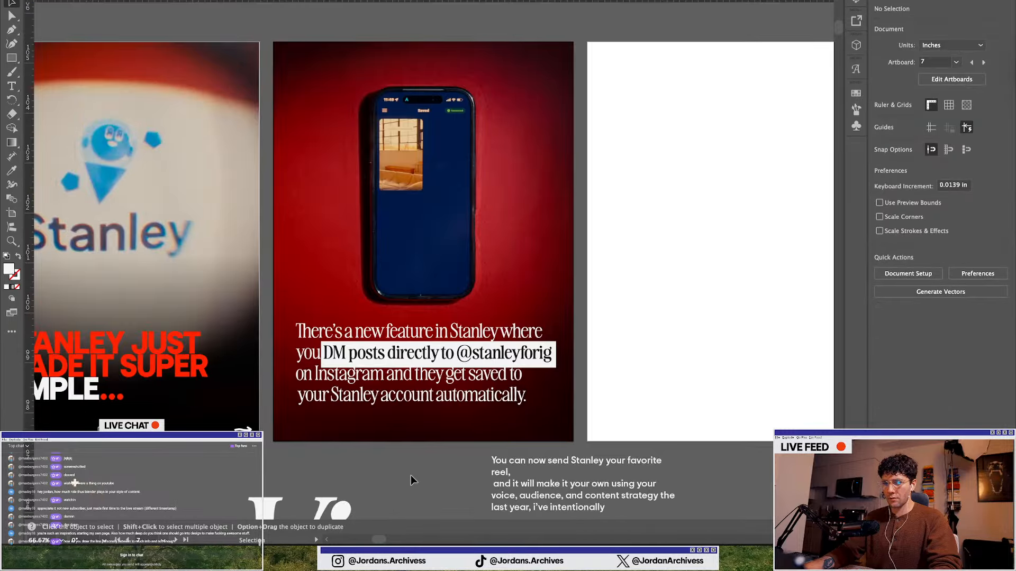
# Raise the white rectangle's bottom edge to reduce its height
pyautogui.scroll(2, 399, 418)
pyautogui.click(560, 356)
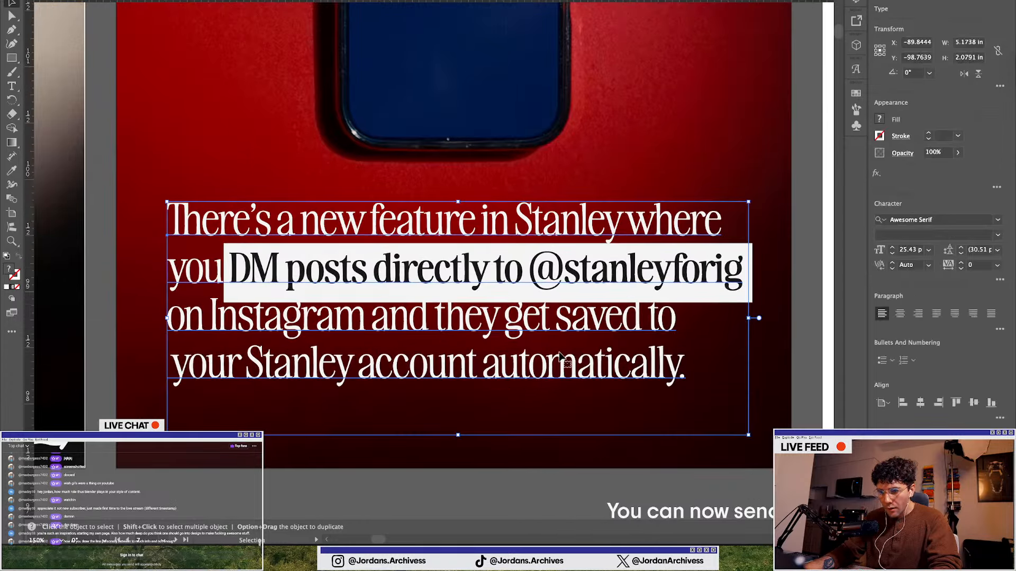
pyautogui.click(751, 292)
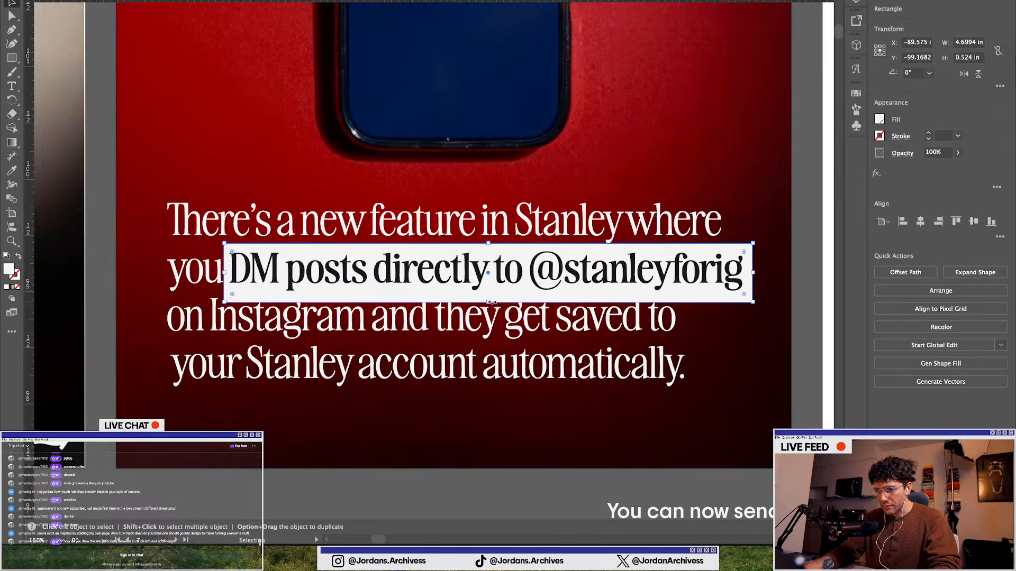
pyautogui.moveTo(491, 302); pyautogui.dragTo(488, 297)
# Trim the rectangle's left and right edges to fit snugly around the highlighted words
pyautogui.scroll(2, 186, 253)
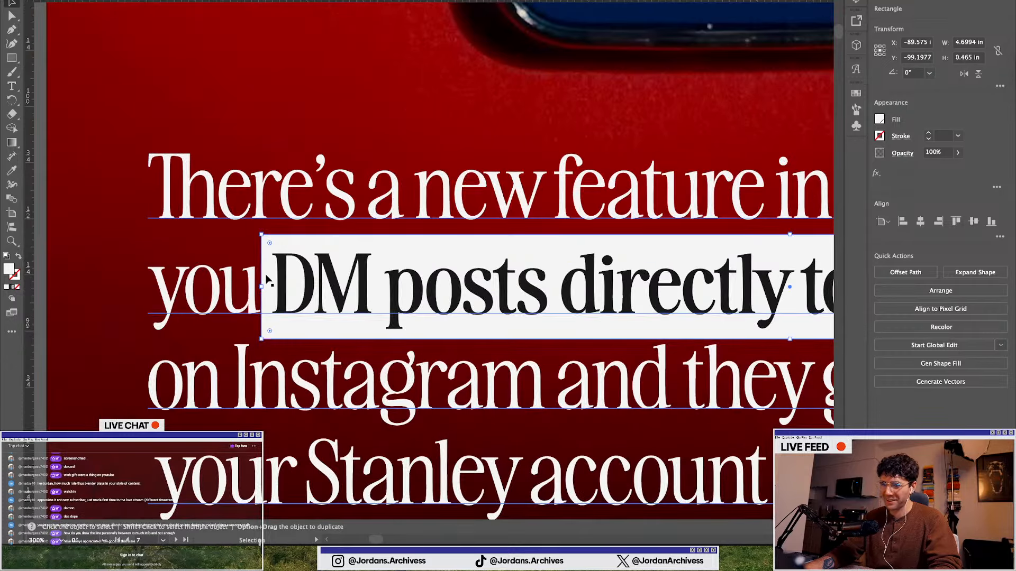
pyautogui.moveTo(262, 289); pyautogui.dragTo(266, 289)
pyautogui.scroll(-1, 265, 289)
pyautogui.scroll(-1, 265, 289)
pyautogui.hscroll(3, 267, 289)
pyautogui.scroll(3, 725, 289)
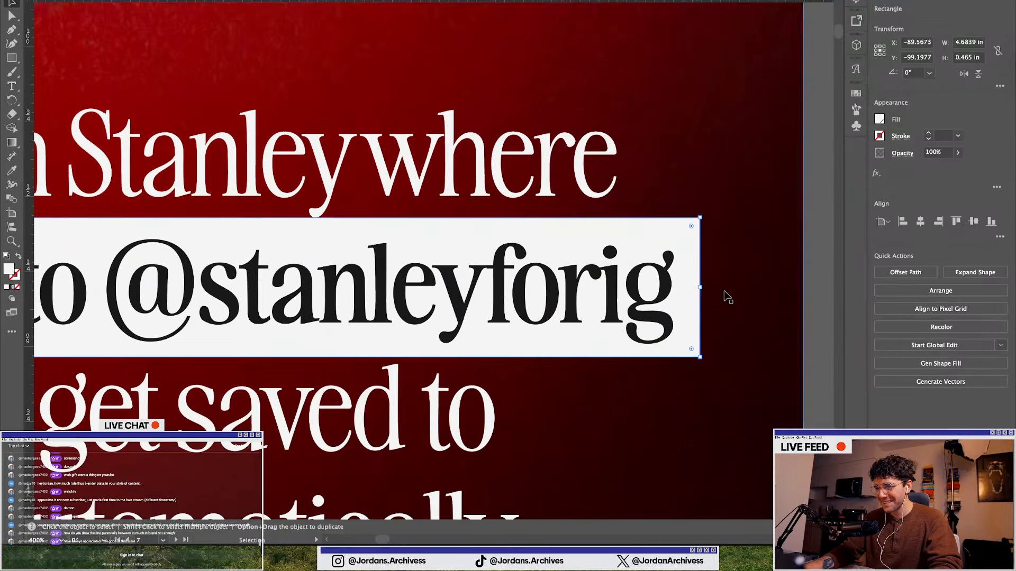
pyautogui.moveTo(701, 290); pyautogui.dragTo(682, 290)
# Lower the rectangle's top edge to tighten the highlight, then check the result and deselect
pyautogui.scroll(-1, 681, 291)
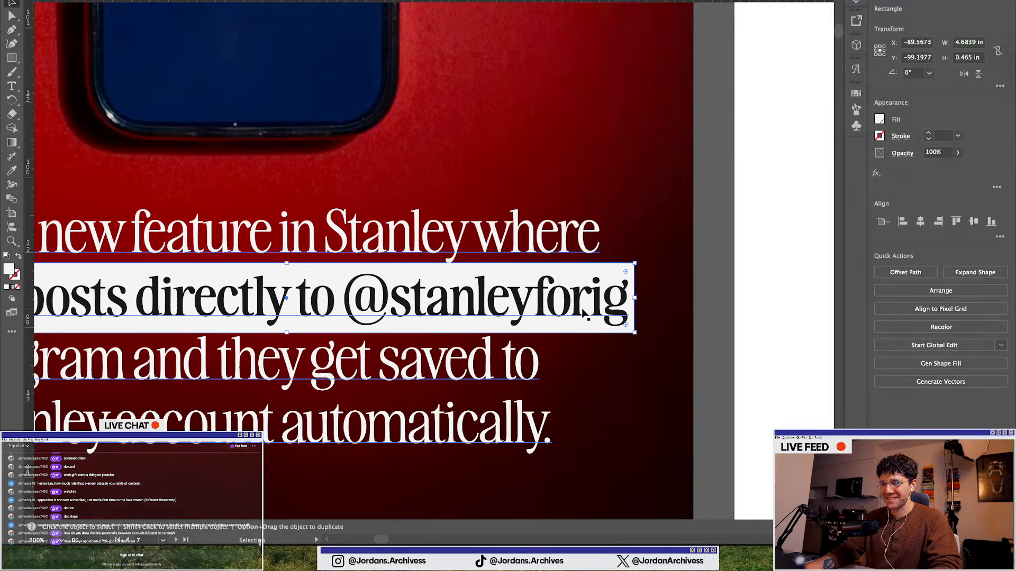
pyautogui.hscroll(-3, 584, 306)
pyautogui.hscroll(-1, 445, 288)
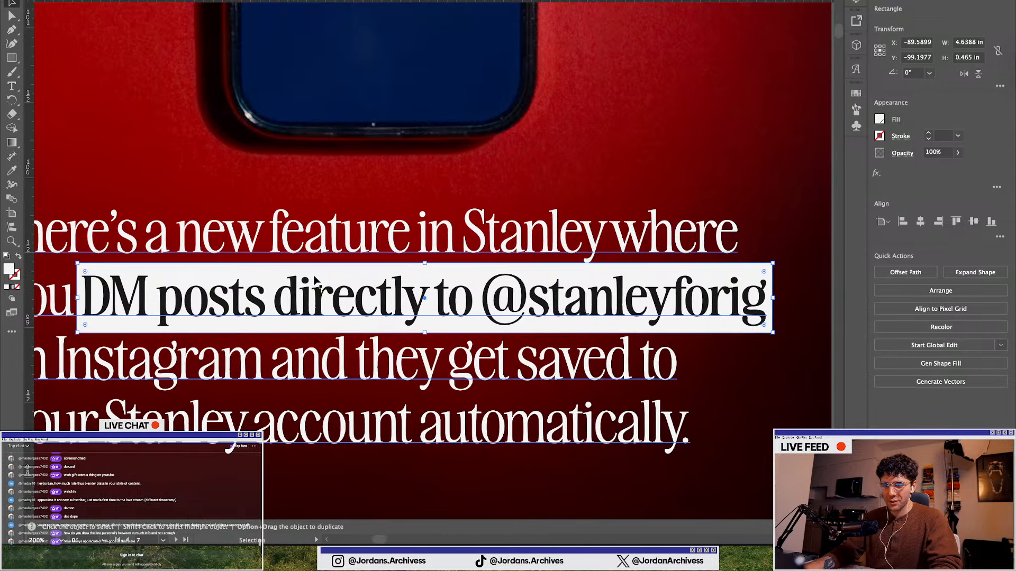
pyautogui.scroll(1, 406, 273)
pyautogui.moveTo(480, 256); pyautogui.dragTo(481, 262)
pyautogui.scroll(-2, 481, 262)
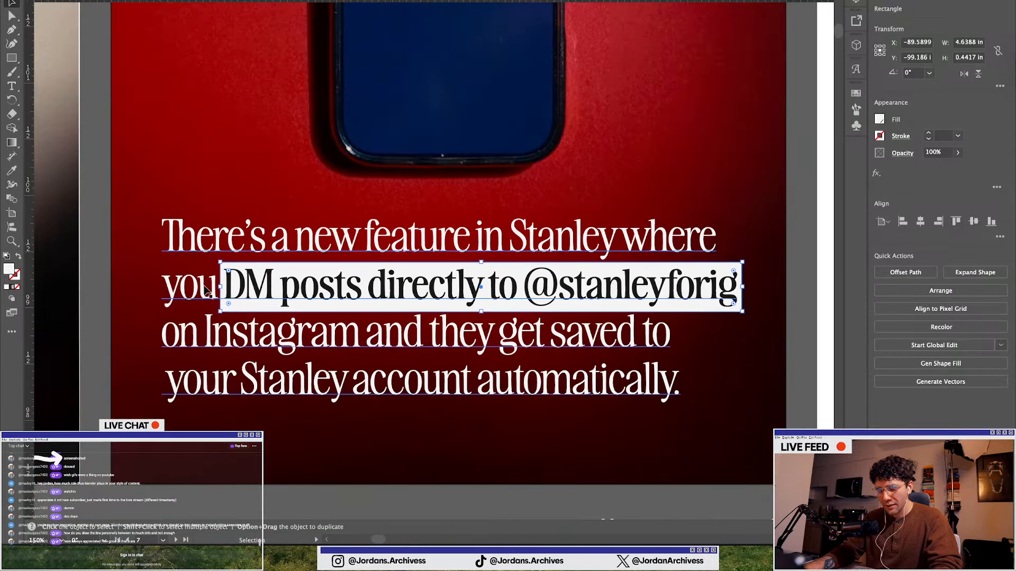
pyautogui.scroll(2, 205, 288)
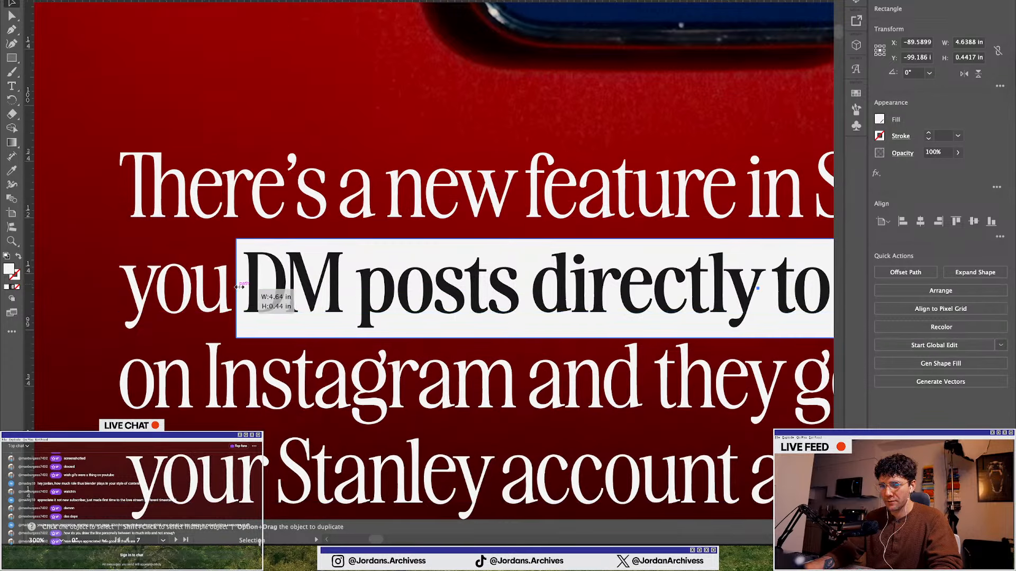
pyautogui.scroll(-2, 239, 287)
pyautogui.scroll(2, 774, 284)
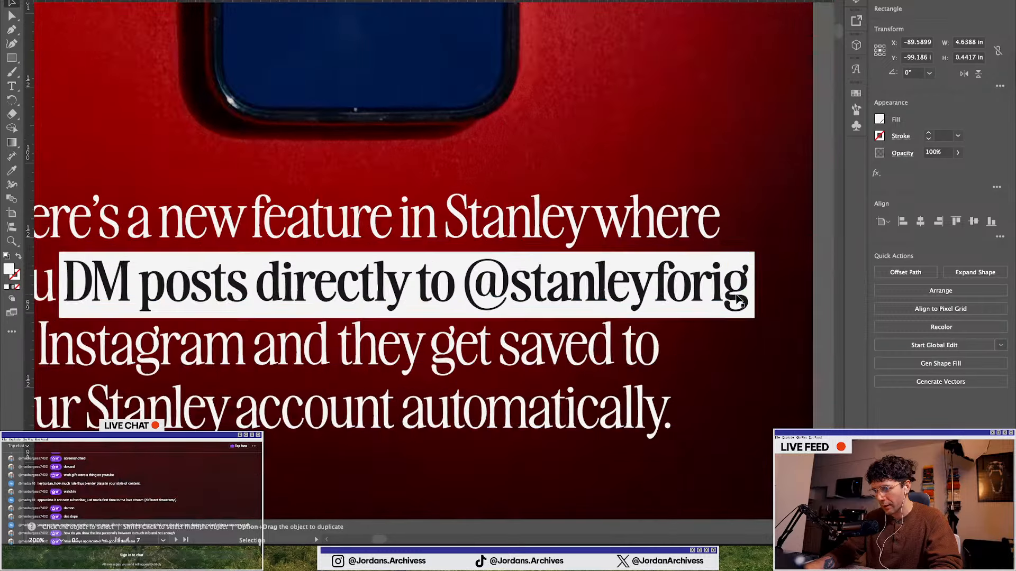
pyautogui.scroll(-4, 767, 278)
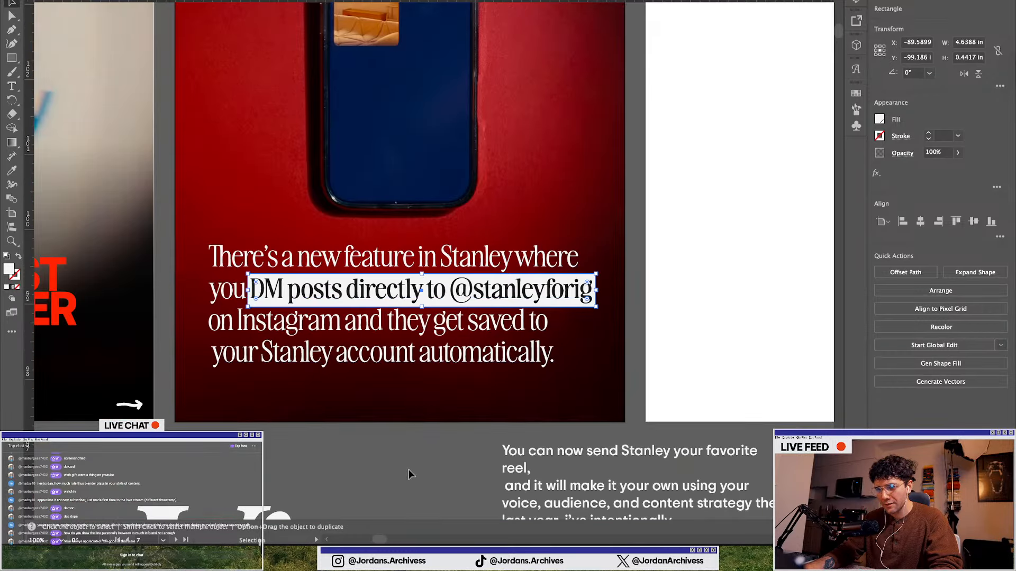
pyautogui.click(408, 469)
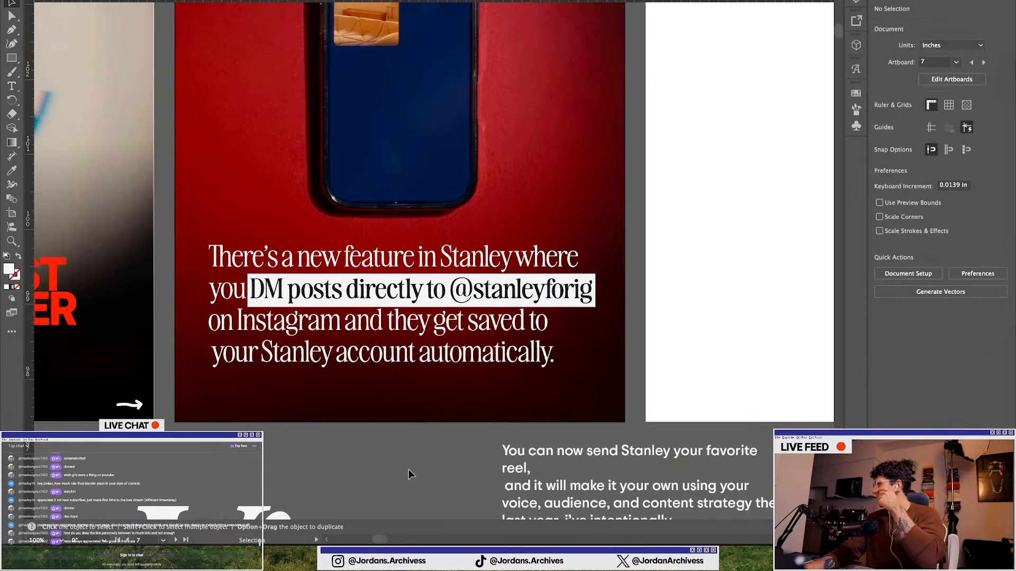
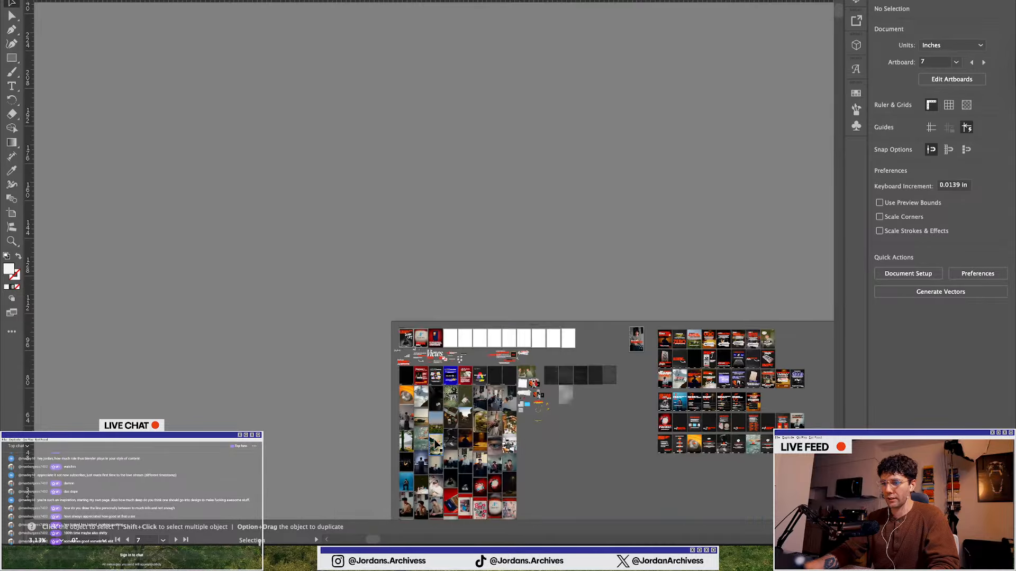
# Browse the earlier carousel designs across the canvas for reference
pyautogui.hscroll(5, 435, 444)
pyautogui.scroll(6, 616, 438)
pyautogui.scroll(1, 567, 290)
pyautogui.scroll(5, 568, 290)
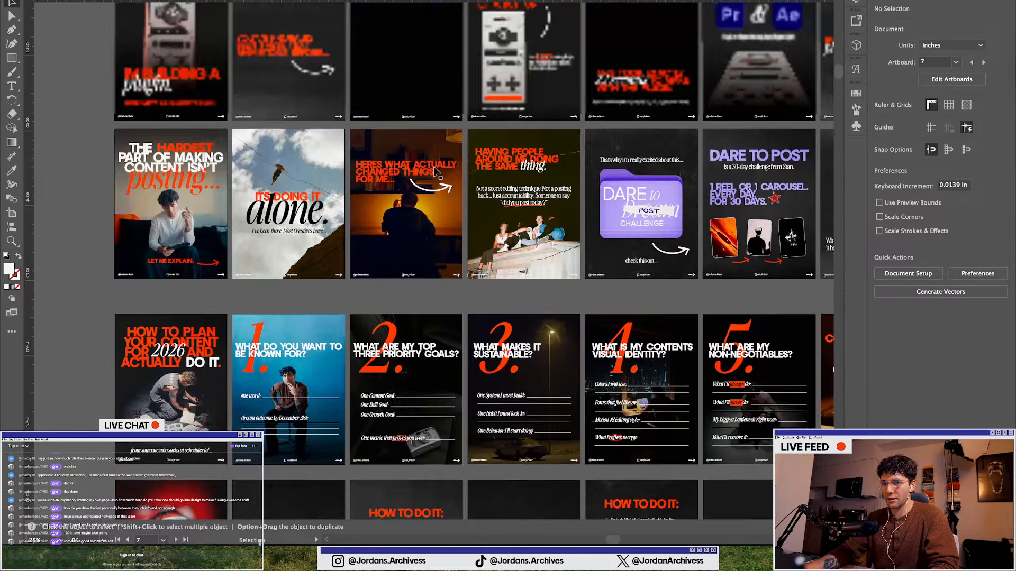
pyautogui.scroll(3, 359, 180)
pyautogui.hscroll(-10, 328, 175)
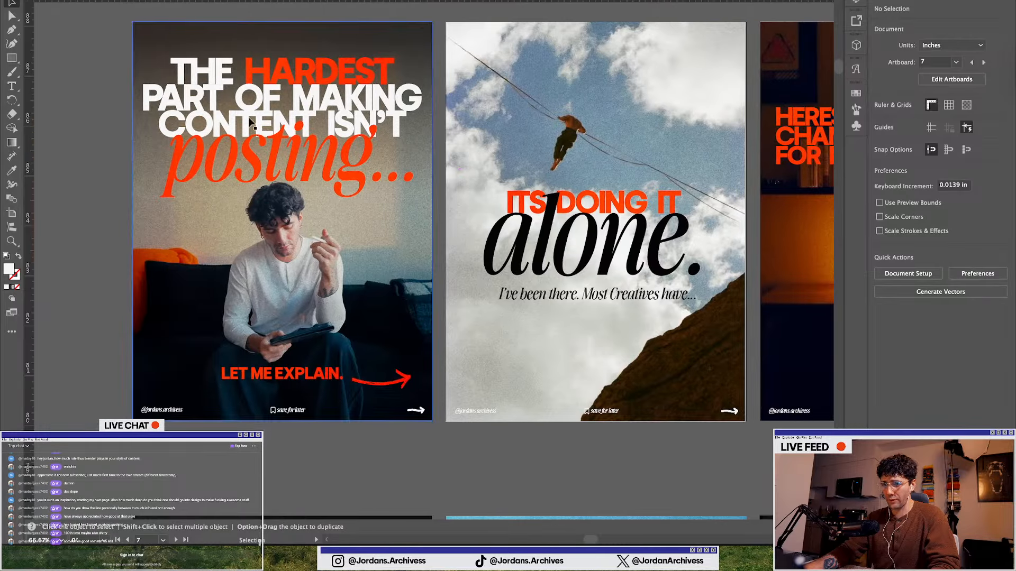
pyautogui.hscroll(10, 389, 173)
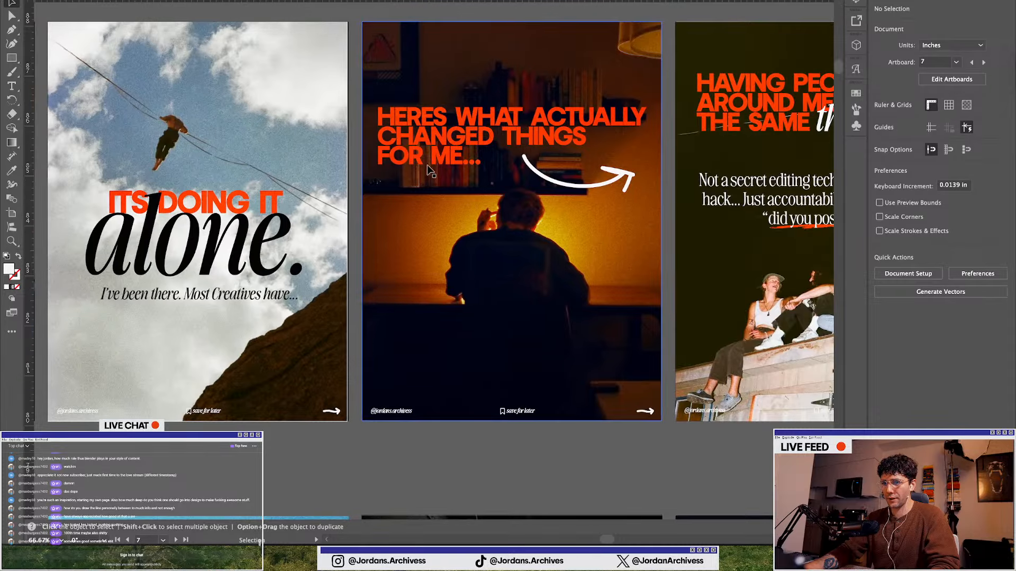
pyautogui.hscroll(10, 429, 225)
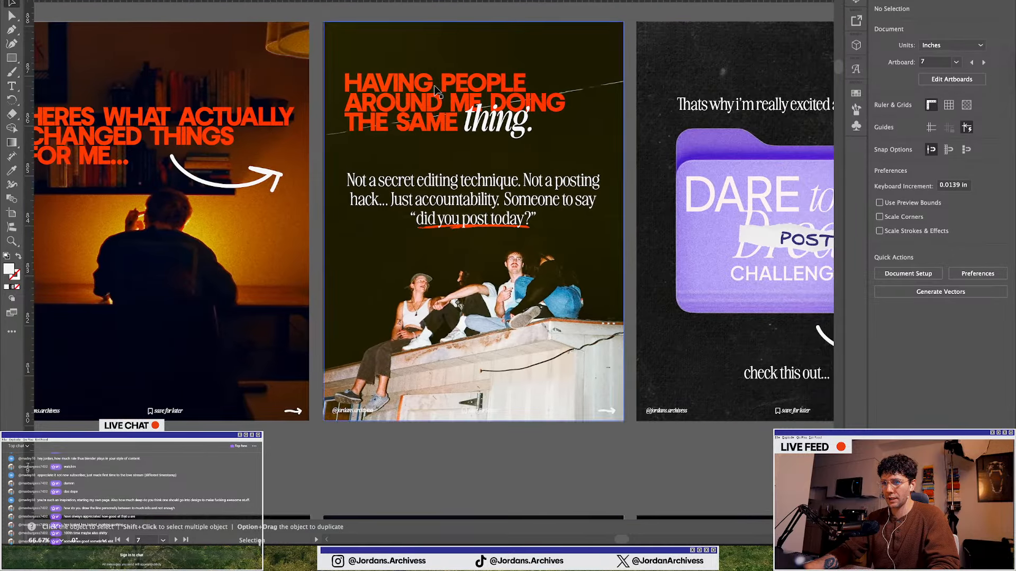
pyautogui.hscroll(10, 420, 94)
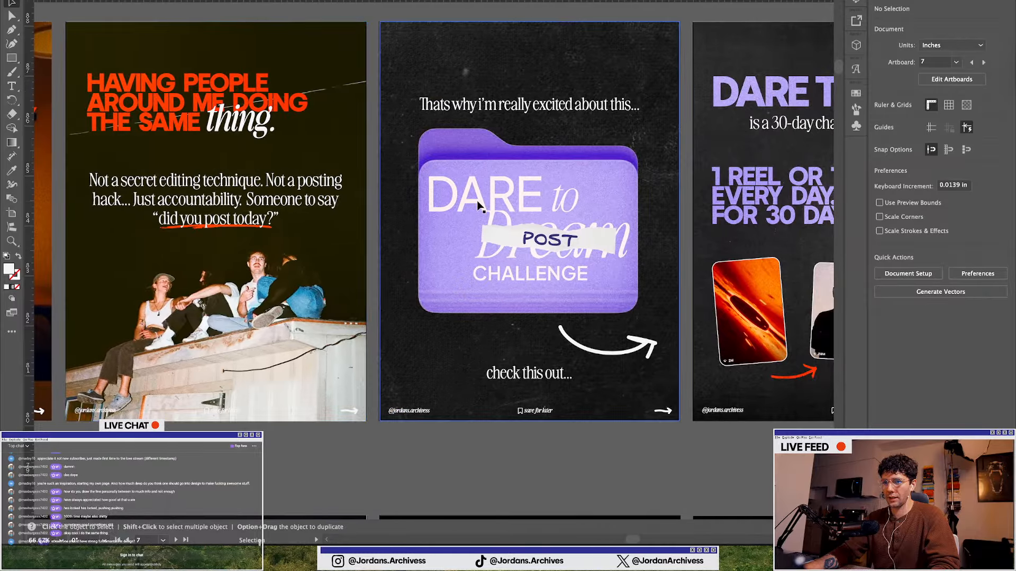
pyautogui.scroll(-4, 477, 201)
pyautogui.hscroll(-15, 478, 201)
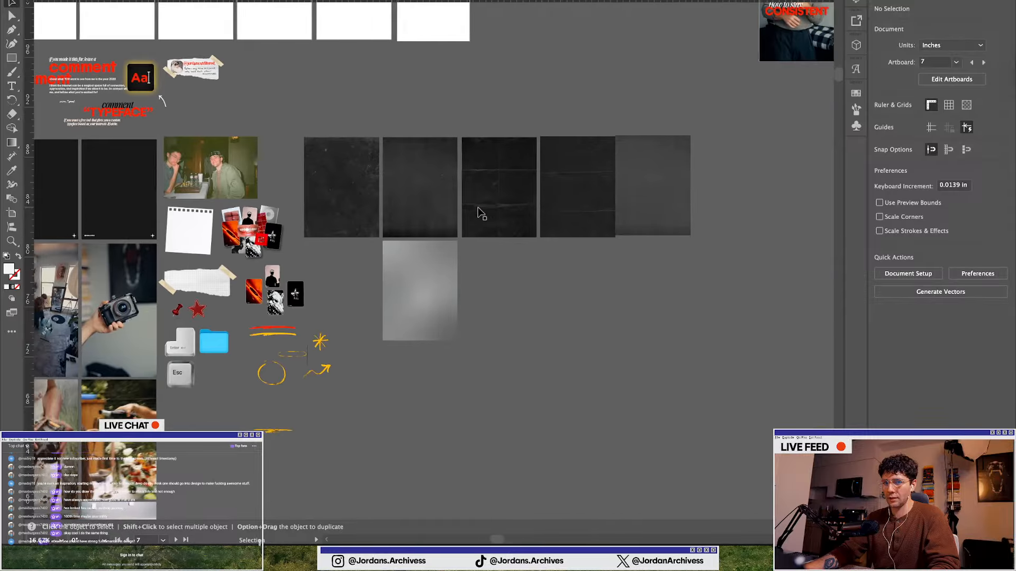
pyautogui.scroll(5, 478, 211)
pyautogui.hscroll(-8, 125, 242)
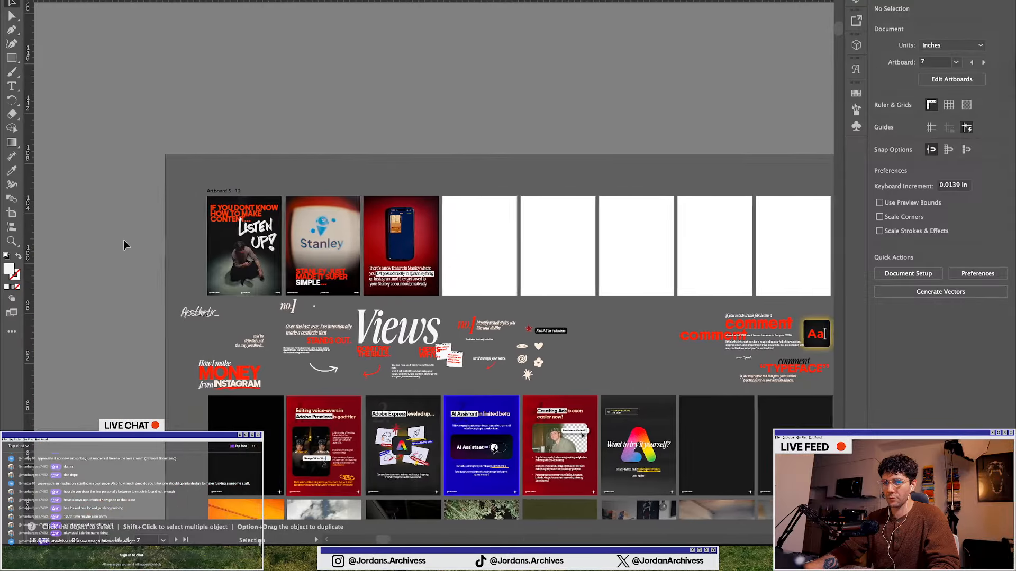
# Change the word SIMPLE on the Stanley slide to the Awesome Serif Italic Semi Bold Extra Tall font
pyautogui.scroll(5, 340, 286)
pyautogui.press('t')
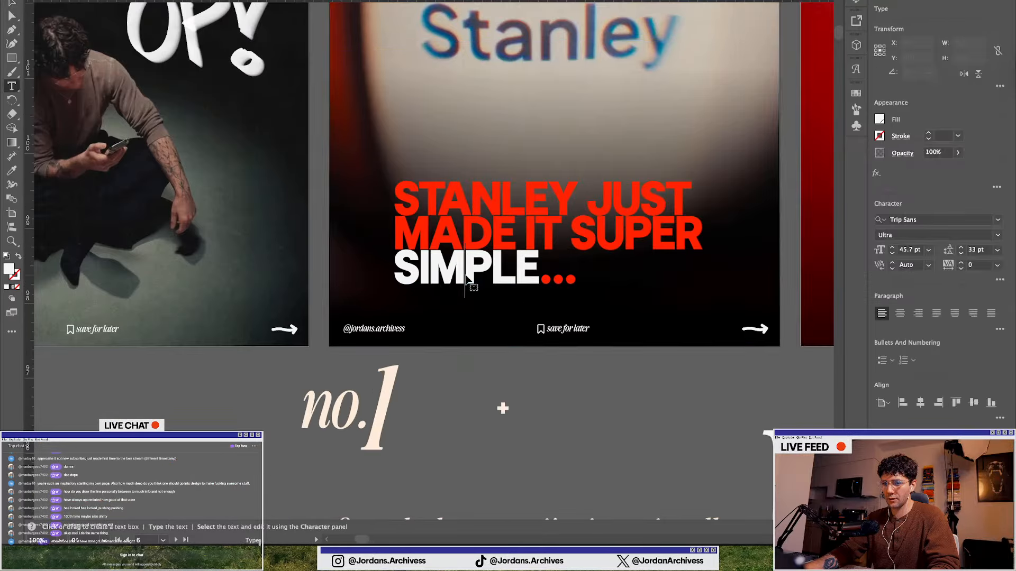
pyautogui.doubleClick(540, 275)
pyautogui.moveTo(541, 273); pyautogui.dragTo(344, 266)
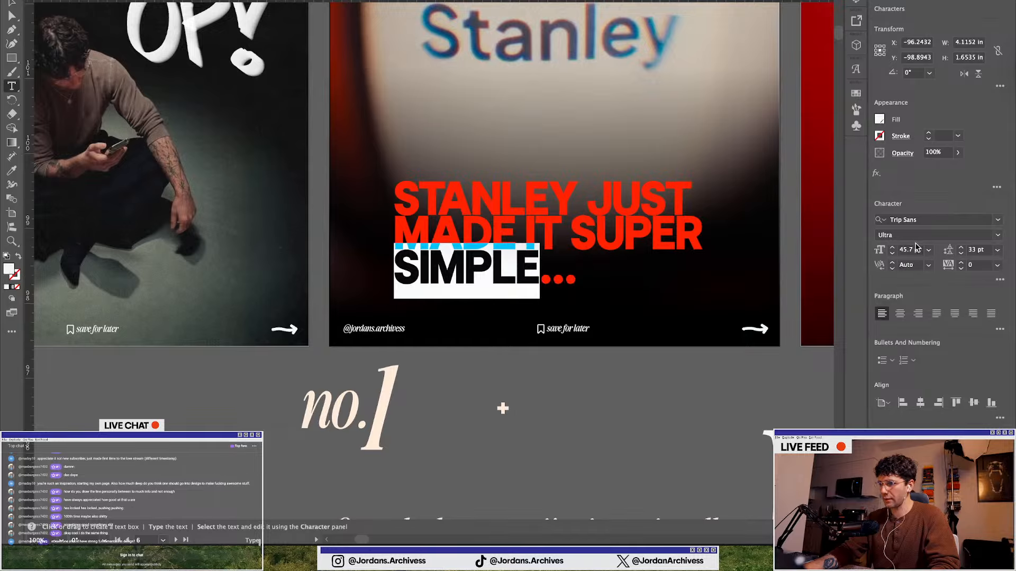
pyautogui.click(911, 220)
pyautogui.write('awes')
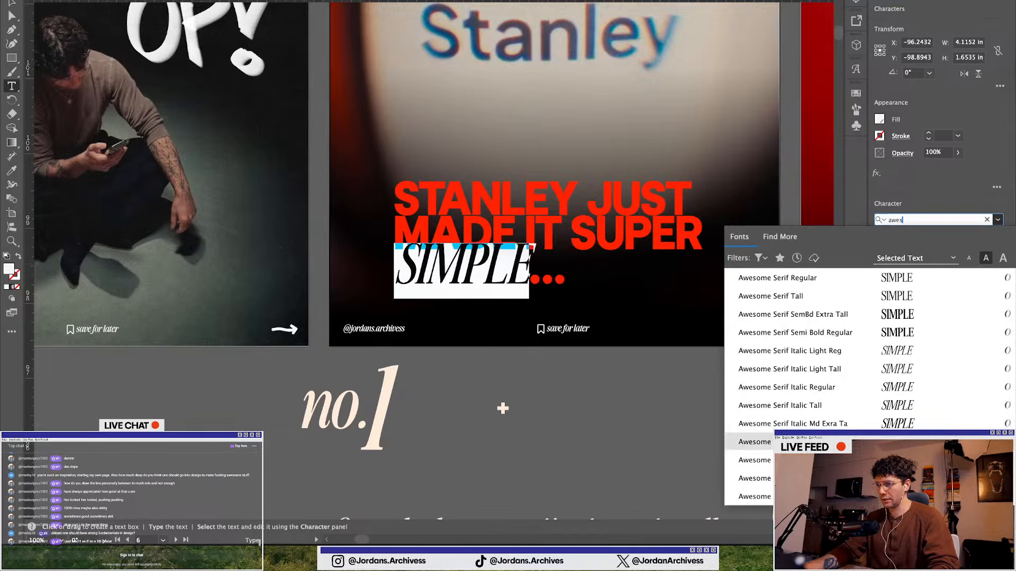
pyautogui.click(899, 459)
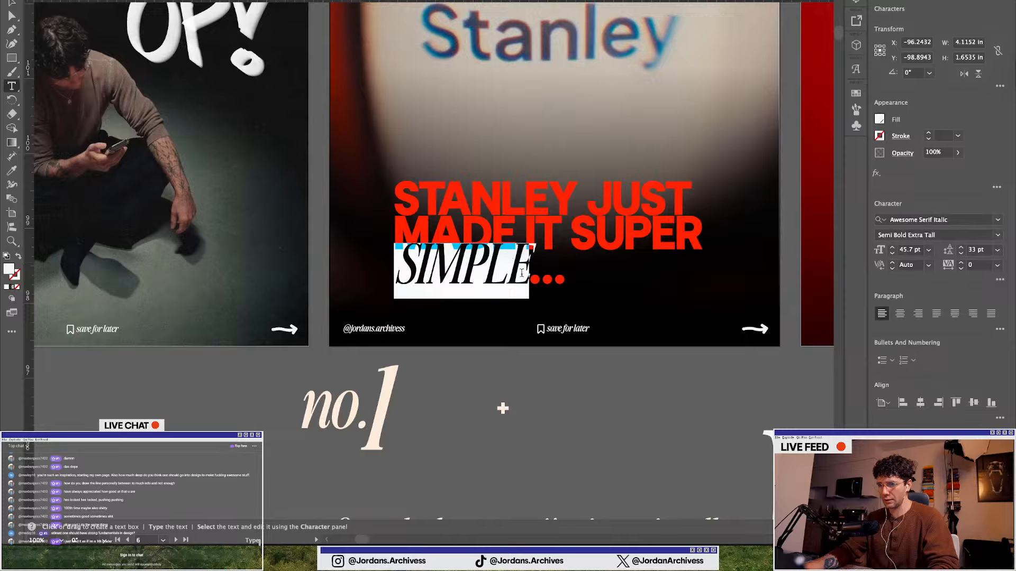
# Retype the word in sentence case as "Simple"
pyautogui.moveTo(524, 273)
pyautogui.mouseDown()
pyautogui.moveTo(564, 275)
pyautogui.moveTo(519, 270)
pyautogui.mouseUp()
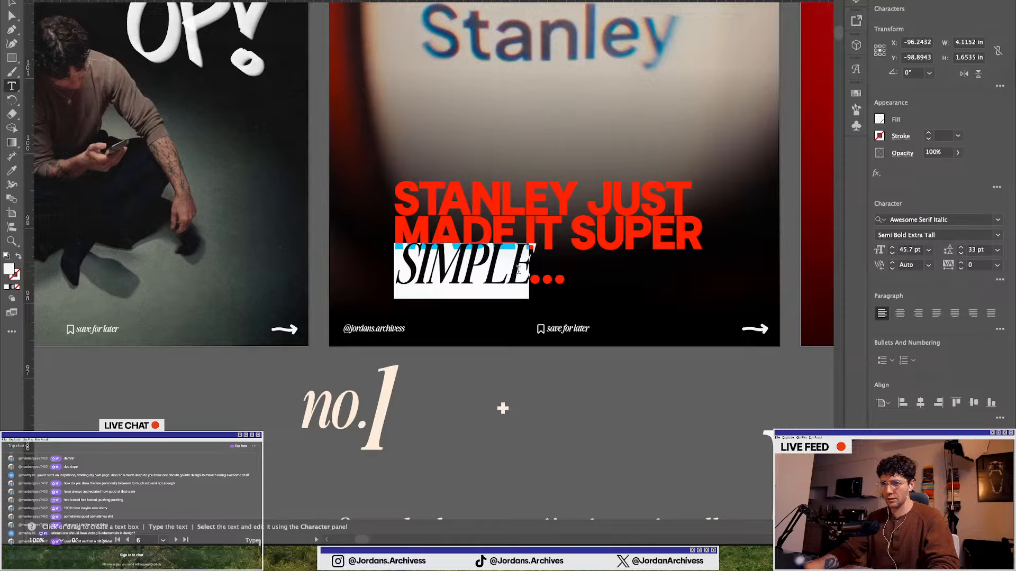
pyautogui.write('Simple')
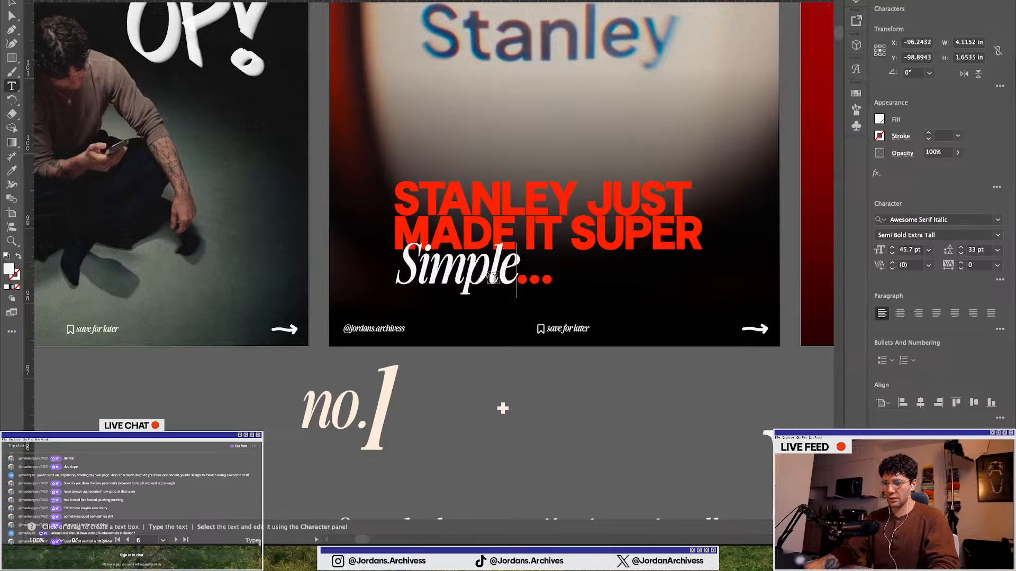
pyautogui.press('Escape')
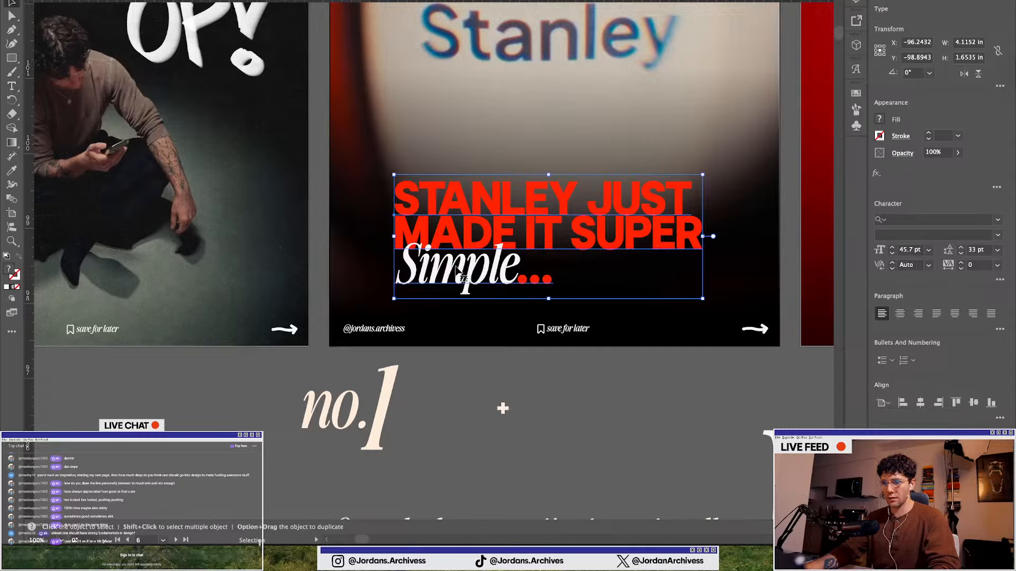
# Set the size of the word "Simple" to 55 pt
pyautogui.tripleClick(458, 270)
pyautogui.moveTo(502, 272); pyautogui.dragTo(396, 269)
pyautogui.click(514, 272)
pyautogui.click(892, 247)
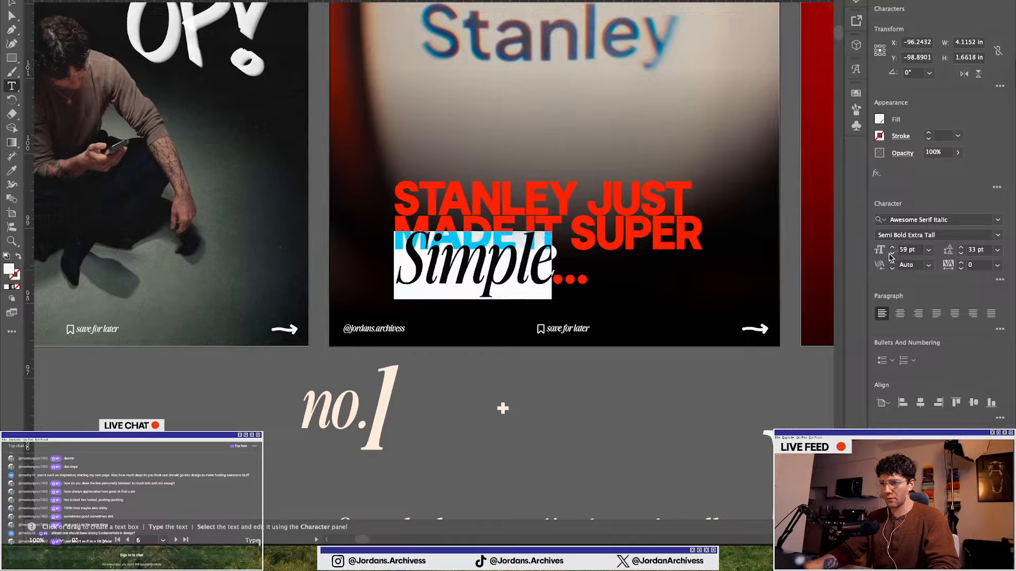
pyautogui.click(892, 253)
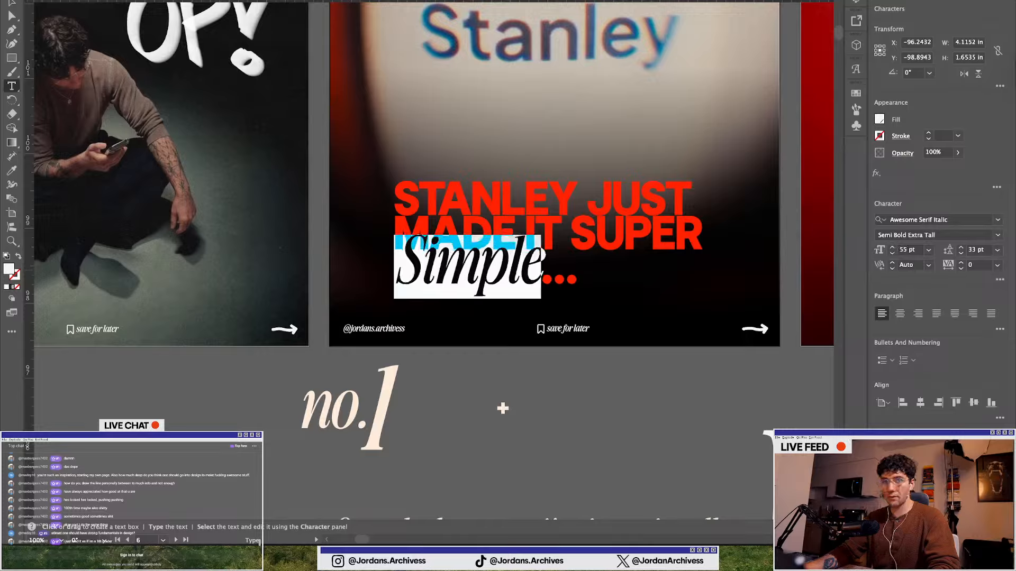
pyautogui.press('Escape')
# Review the first slides of the Stanley carousel together on the canvas
pyautogui.click(470, 380)
pyautogui.scroll(-3, 468, 379)
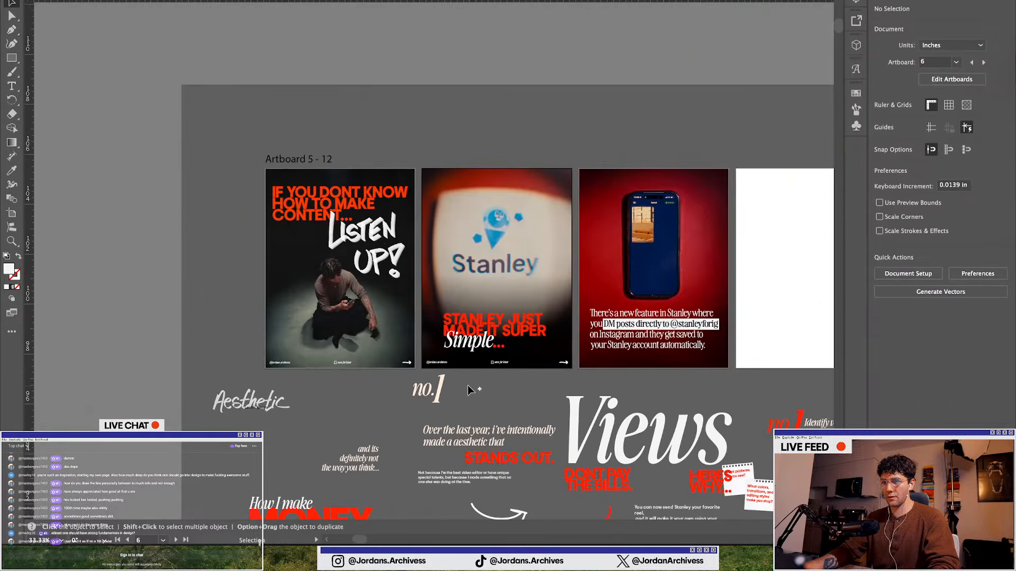
pyautogui.hscroll(3, 468, 385)
pyautogui.scroll(2, 357, 369)
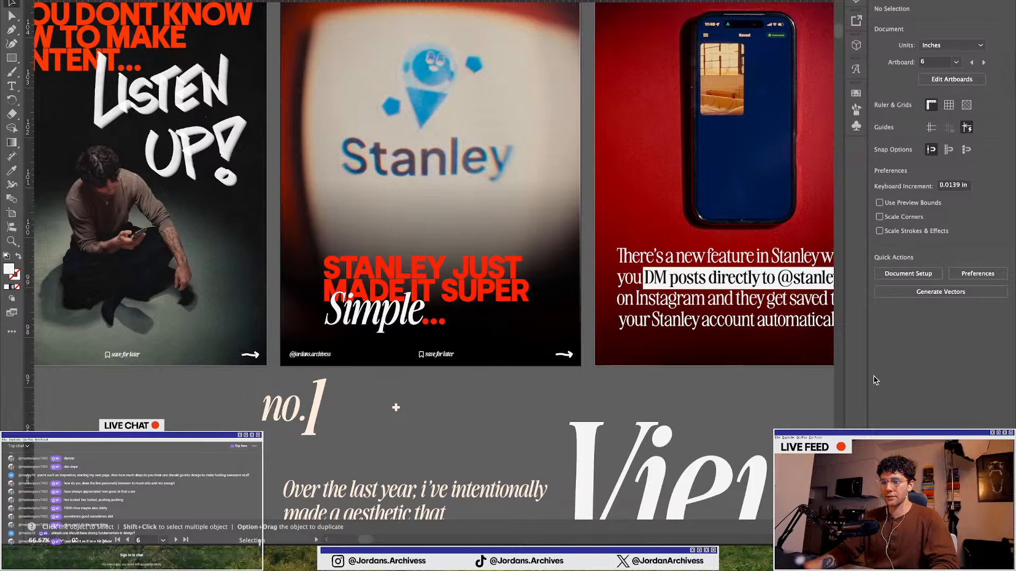
pyautogui.scroll(-1, 592, 367)
pyautogui.click(133, 392)
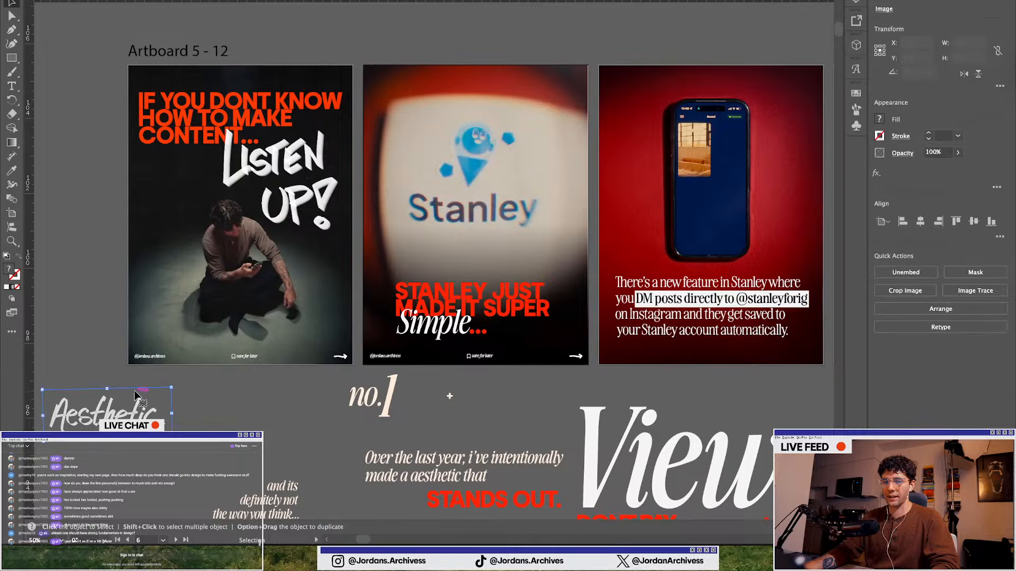
pyautogui.hscroll(-3, 133, 263)
pyautogui.click(132, 264)
pyautogui.scroll(2, 258, 158)
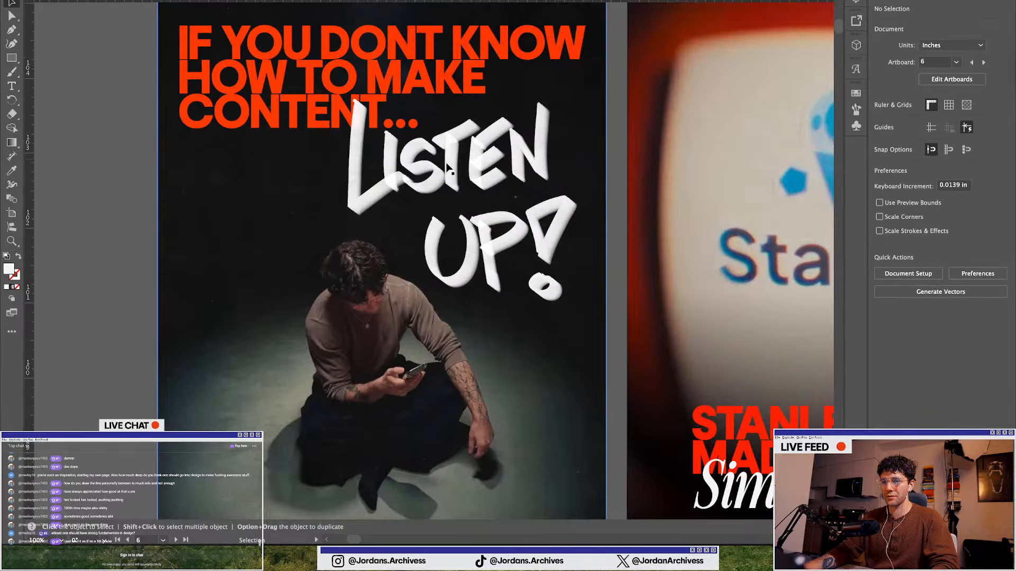
pyautogui.scroll(-2, 449, 168)
# Nudge and slightly resize the first slide's grouped artwork to fit its artboard
pyautogui.click(480, 291)
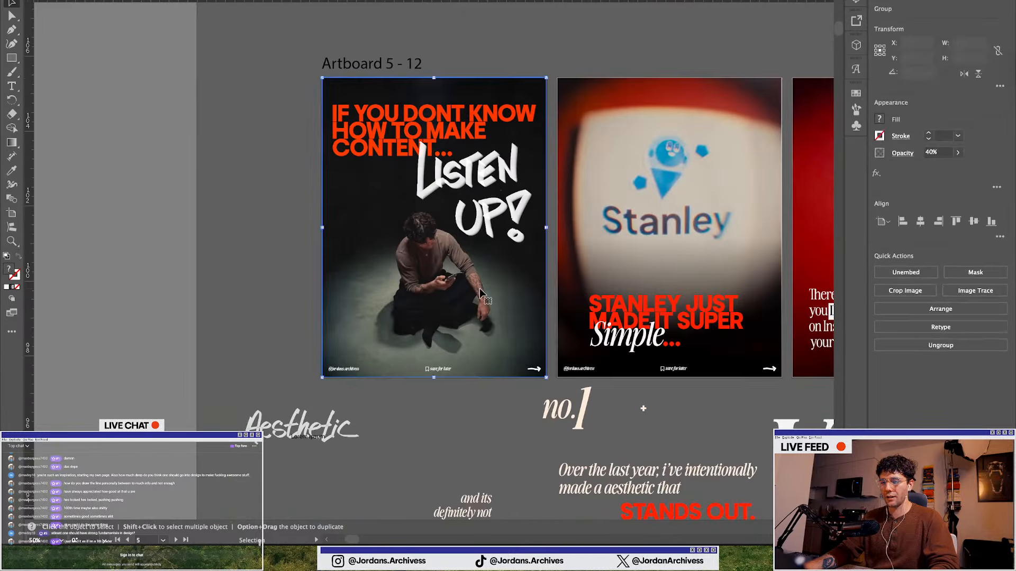
pyautogui.moveTo(480, 291)
pyautogui.mouseDown()
pyautogui.moveTo(286, 290)
pyautogui.moveTo(477, 295)
pyautogui.mouseUp()
pyautogui.scroll(1, 477, 295)
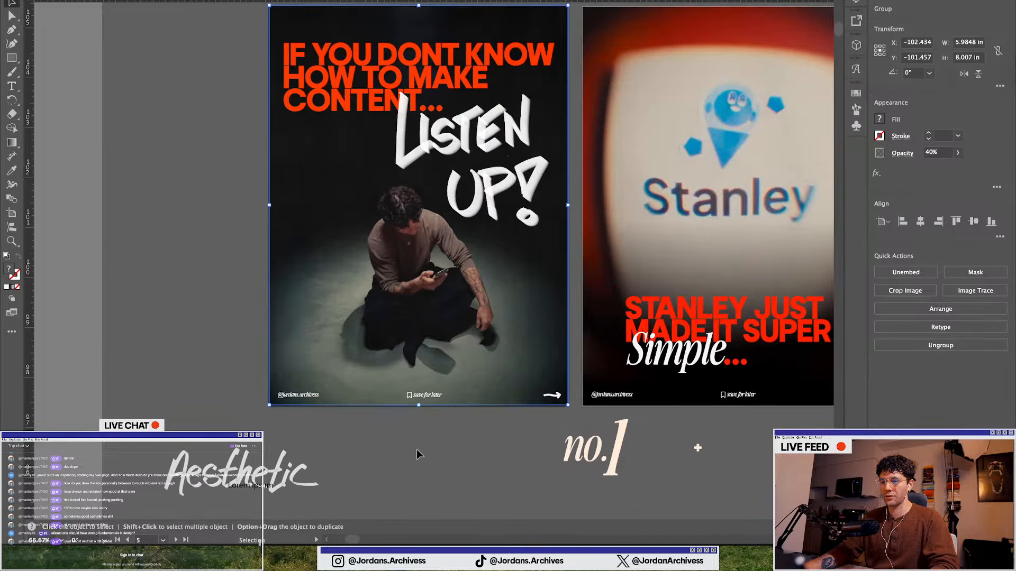
pyautogui.moveTo(269, 405); pyautogui.dragTo(269, 407)
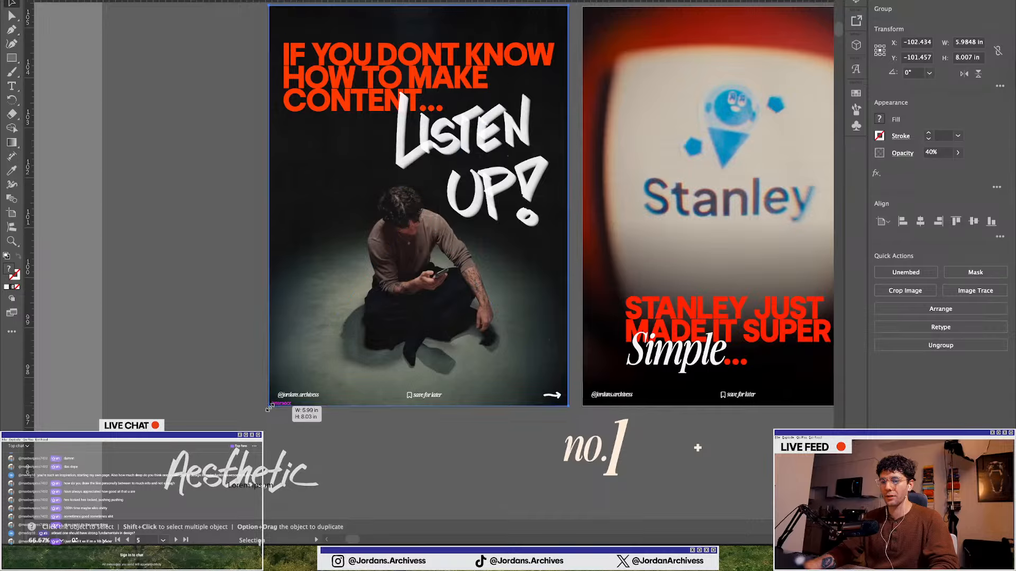
pyautogui.click(382, 449)
# Examine the third slide's caption text about the new Stanley feature
pyautogui.scroll(-2, 242, 339)
pyautogui.scroll(-1, 456, 354)
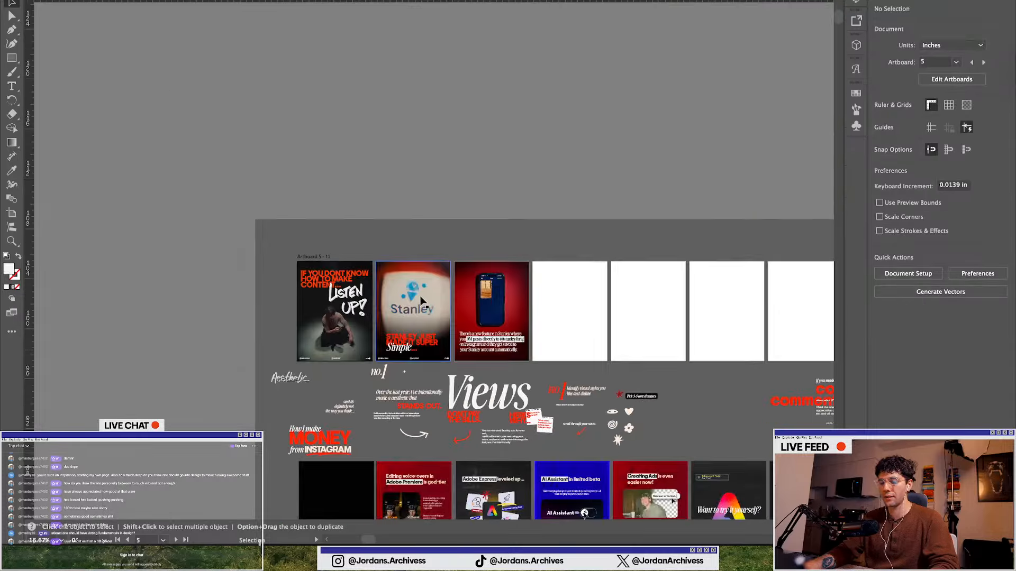
pyautogui.scroll(3, 460, 296)
pyautogui.scroll(2, 562, 300)
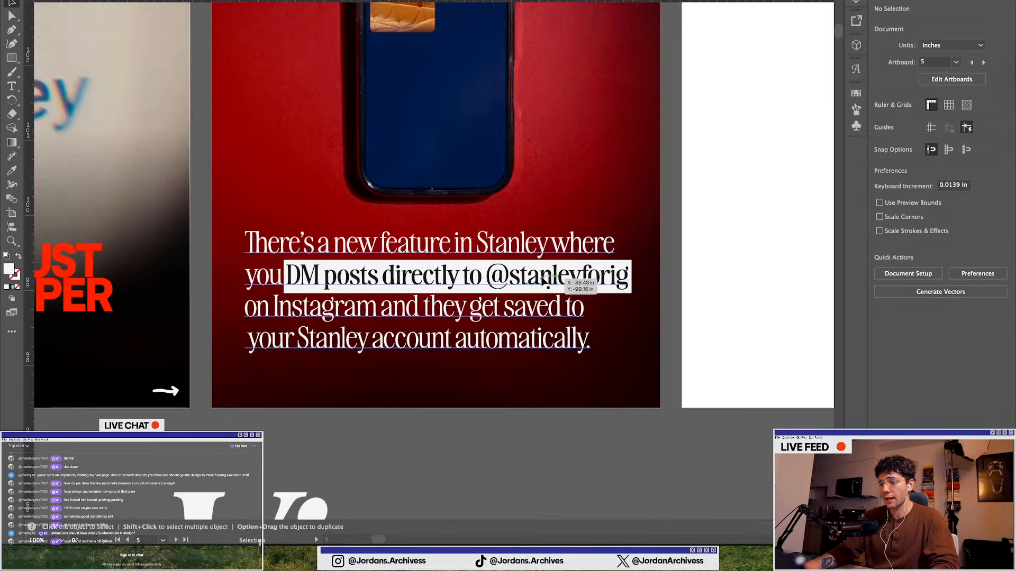
pyautogui.scroll(-2, 529, 291)
pyautogui.scroll(-2, 459, 284)
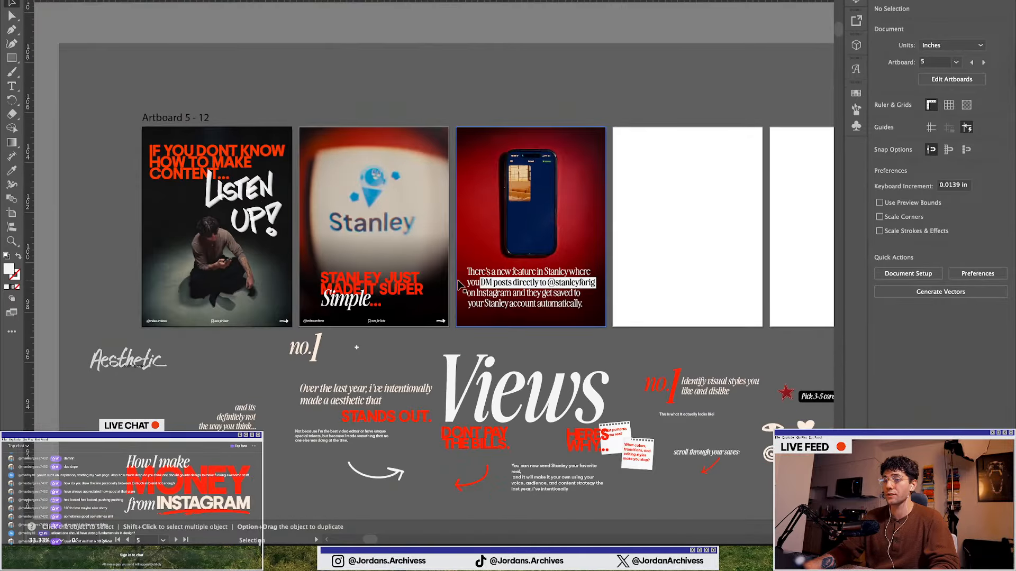
pyautogui.scroll(3, 463, 280)
pyautogui.hscroll(5, 465, 274)
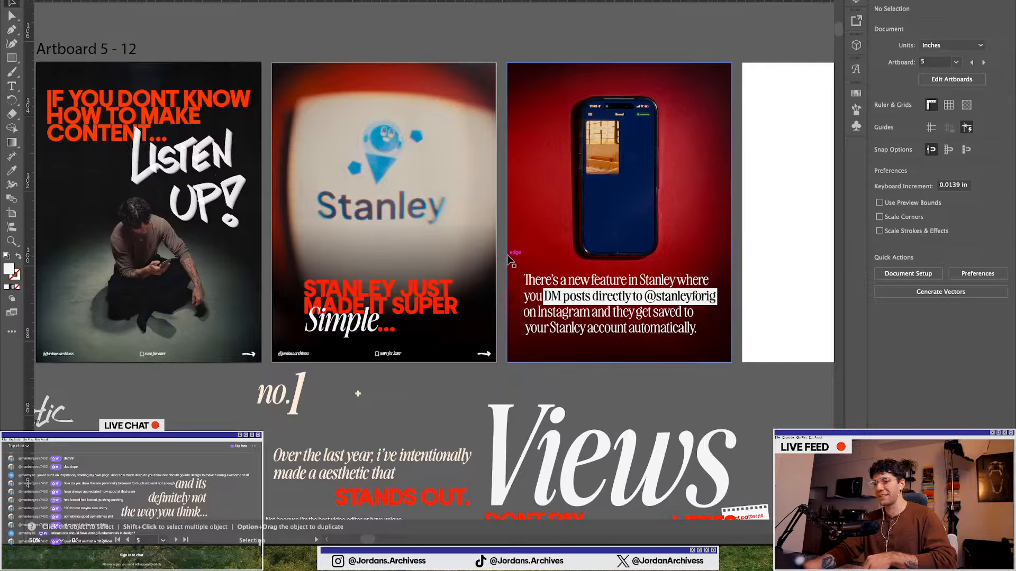
pyautogui.scroll(1, 659, 371)
pyautogui.hscroll(5, 586, 291)
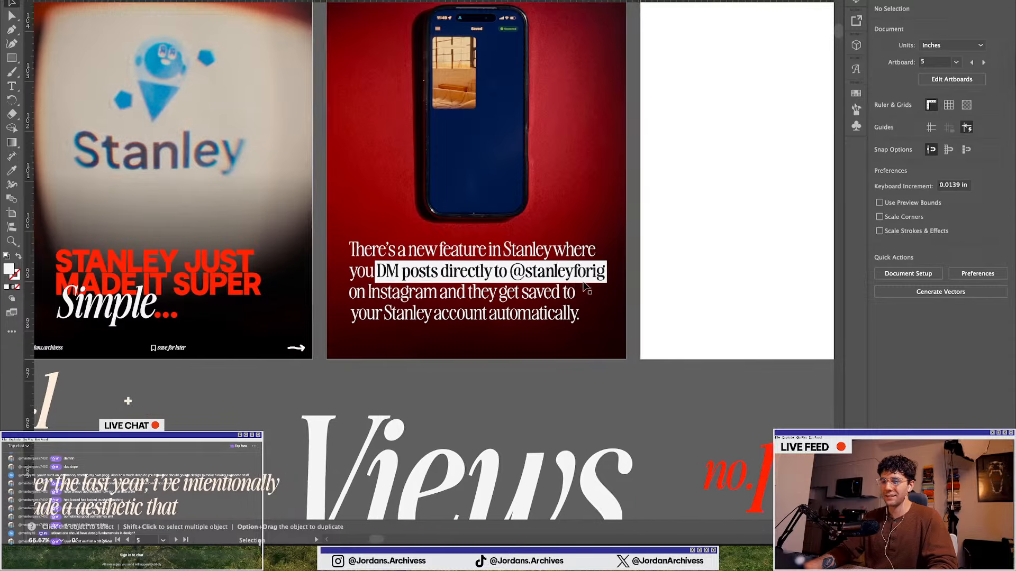
pyautogui.scroll(2, 500, 290)
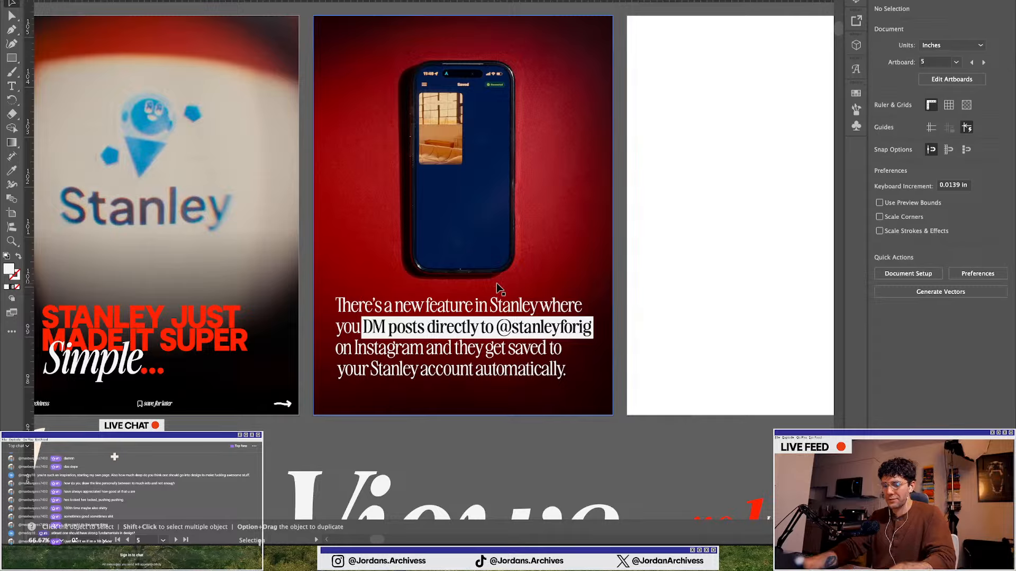
pyautogui.scroll(1, 391, 361)
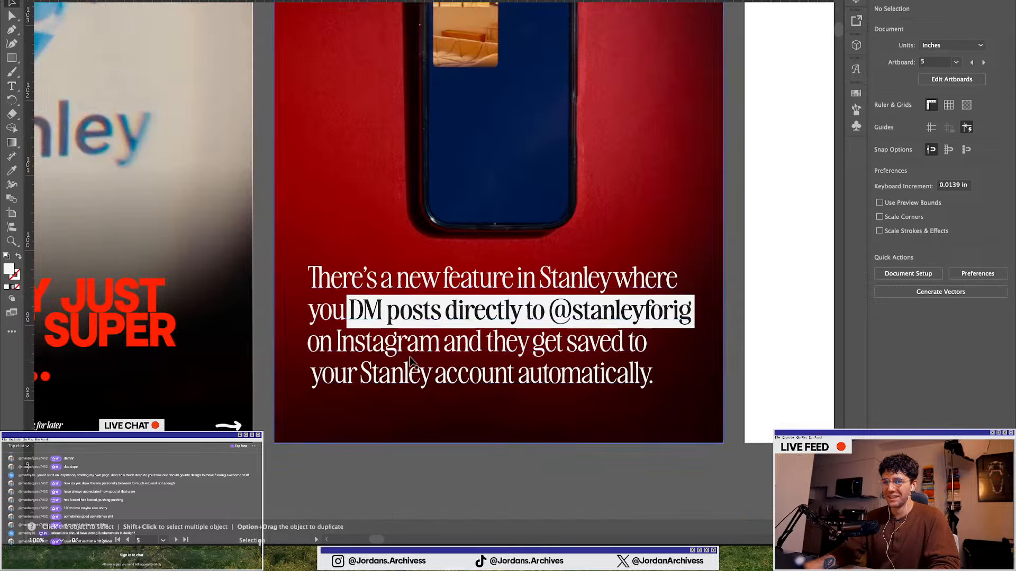
pyautogui.scroll(-1, 475, 324)
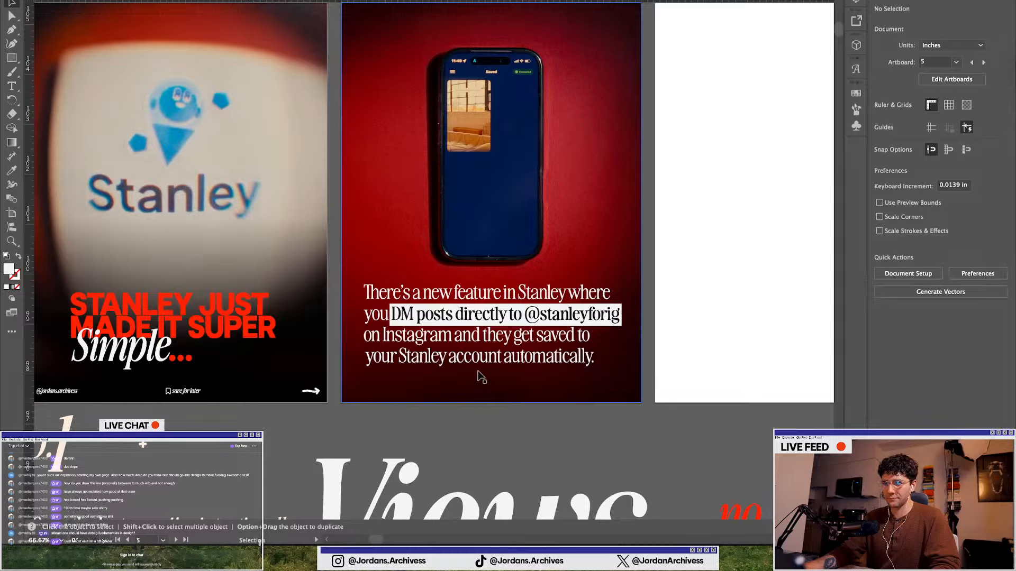
# Add a comma after "Instagram" in the third slide's caption
pyautogui.doubleClick(480, 338)
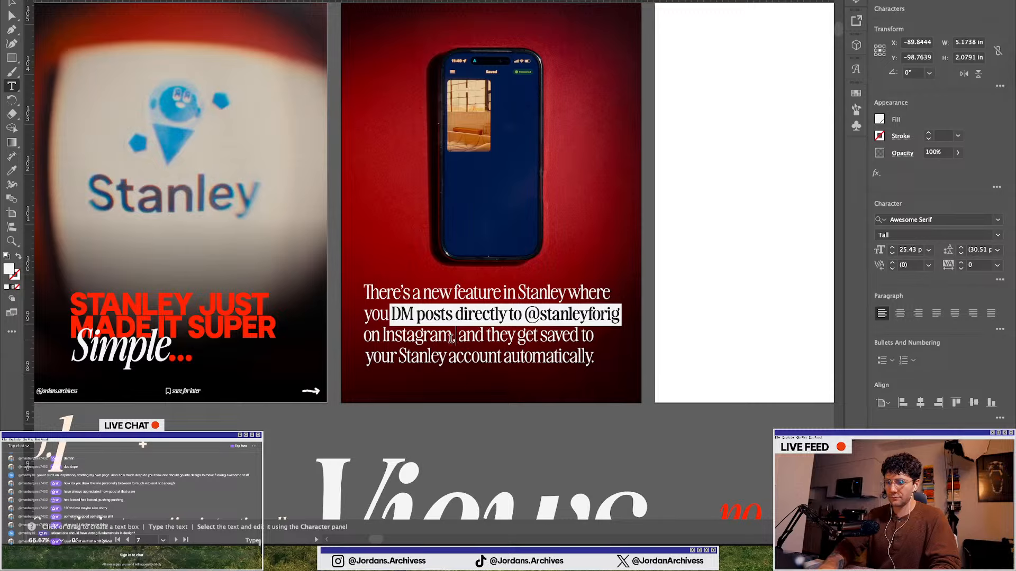
pyautogui.scroll(-1, 450, 339)
pyautogui.keyDown('super'); pyautogui.click(475, 406); pyautogui.keyUp('super')
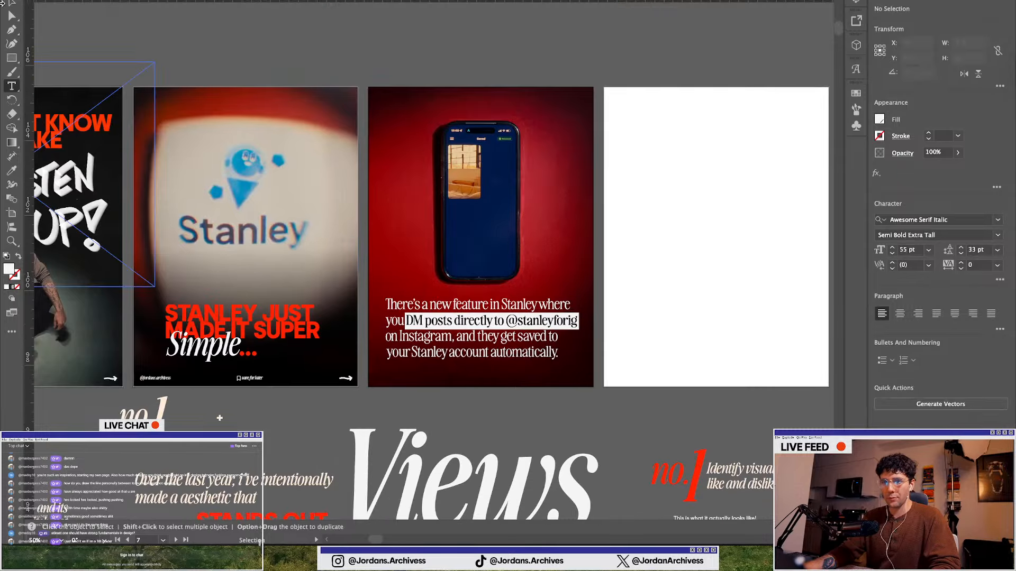
pyautogui.press('v')
pyautogui.scroll(1, 447, 197)
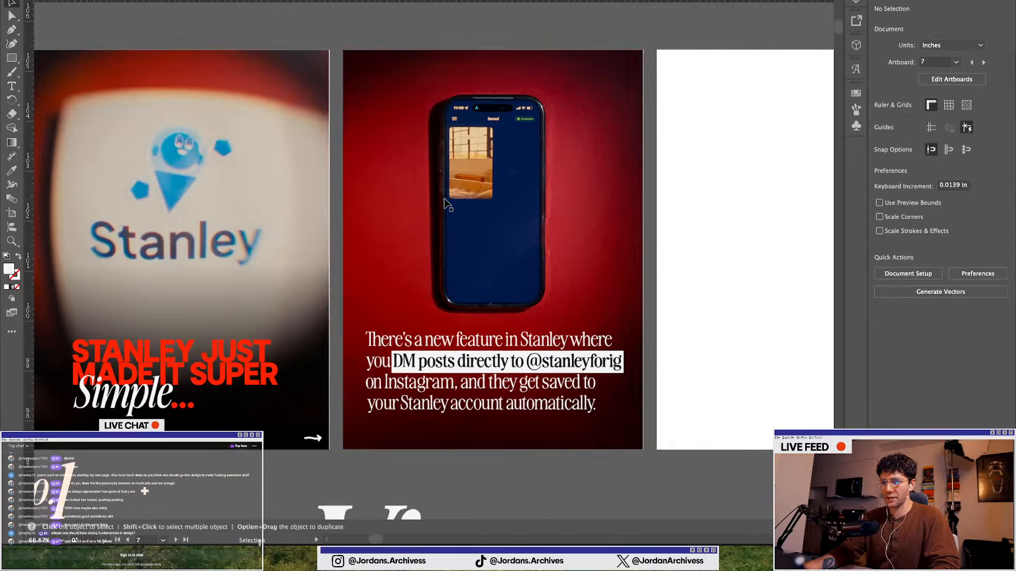
pyautogui.scroll(-1, 571, 192)
pyautogui.scroll(-1, 400, 306)
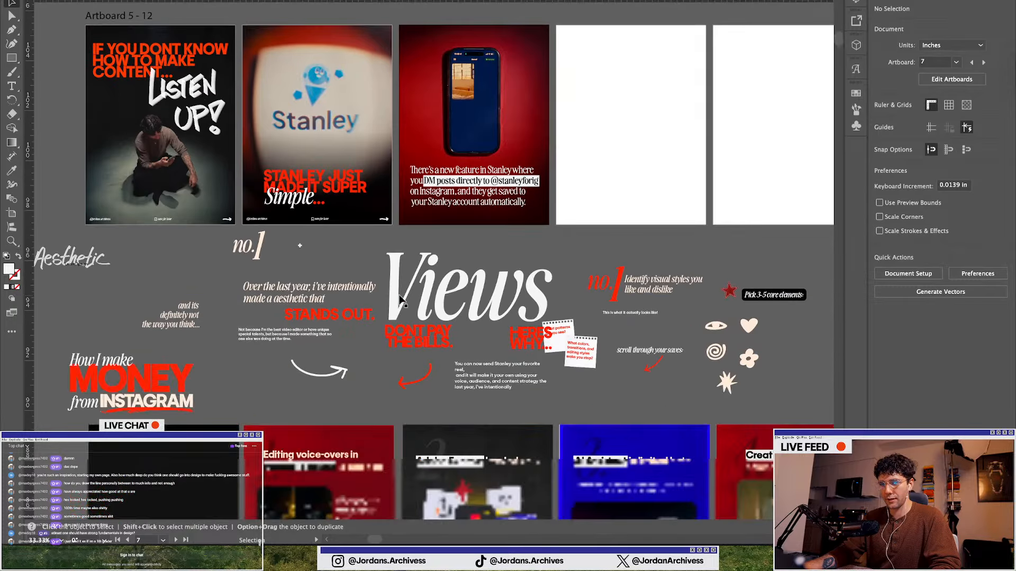
# Move the white curved arrow onto the third slide and bring it to the front
pyautogui.moveTo(312, 378); pyautogui.dragTo(515, 125)
pyautogui.click(958, 320)
pyautogui.click(888, 325)
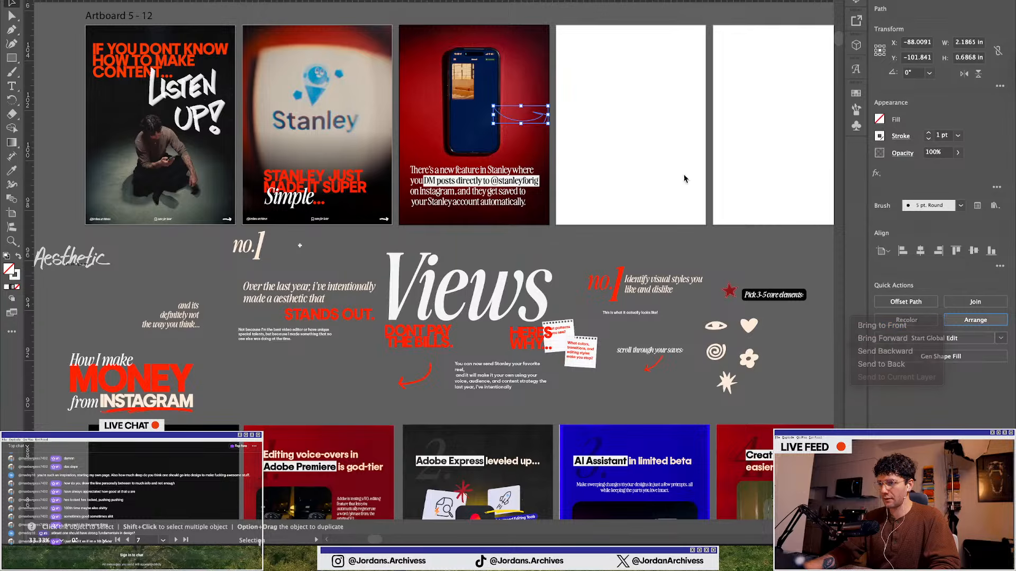
# Position the arrow below the phone and rotate it about 128° so it points up at the screen
pyautogui.scroll(3, 519, 113)
pyautogui.moveTo(521, 144); pyautogui.dragTo(470, 238)
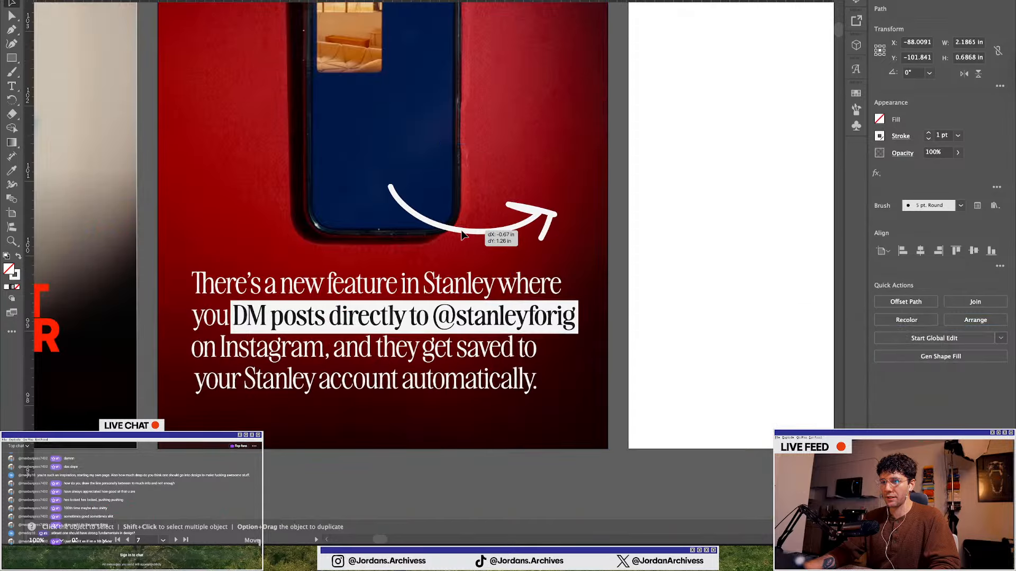
pyautogui.moveTo(561, 183); pyautogui.dragTo(399, 115)
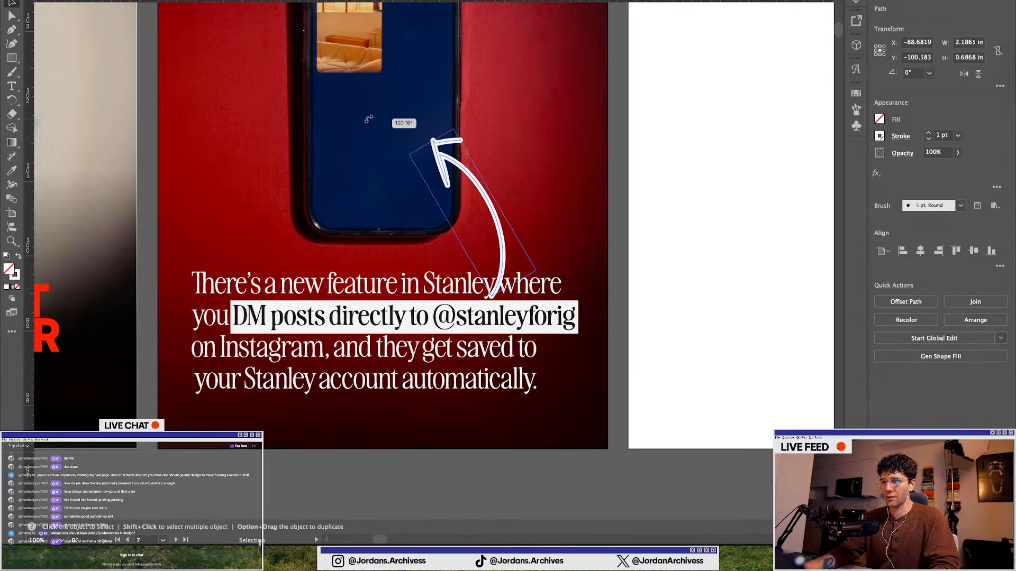
pyautogui.moveTo(486, 195); pyautogui.dragTo(495, 176)
pyautogui.scroll(-1, 493, 136)
pyautogui.scroll(2, 465, 370)
pyautogui.moveTo(477, 125); pyautogui.dragTo(467, 125)
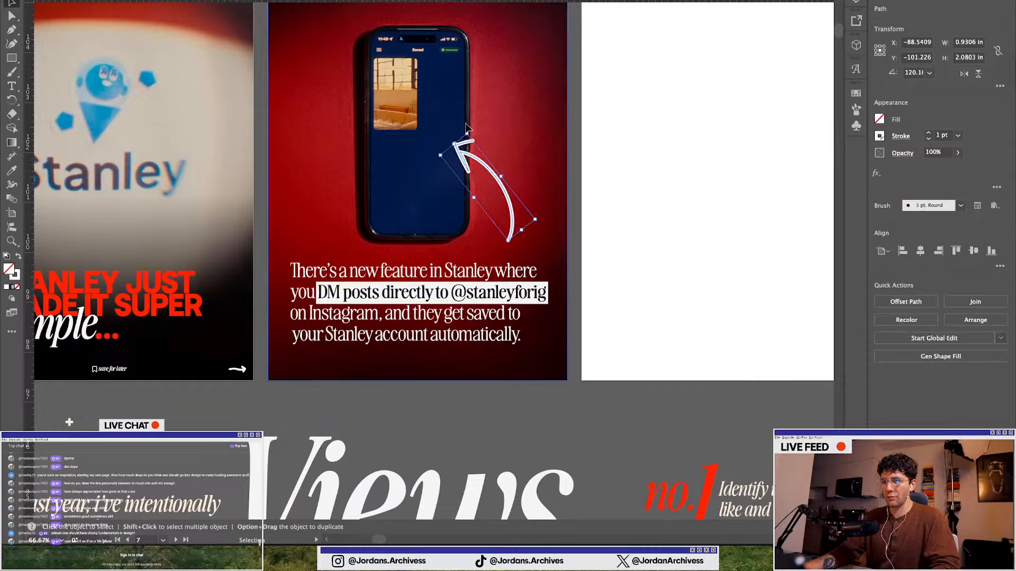
pyautogui.moveTo(486, 162); pyautogui.dragTo(480, 165)
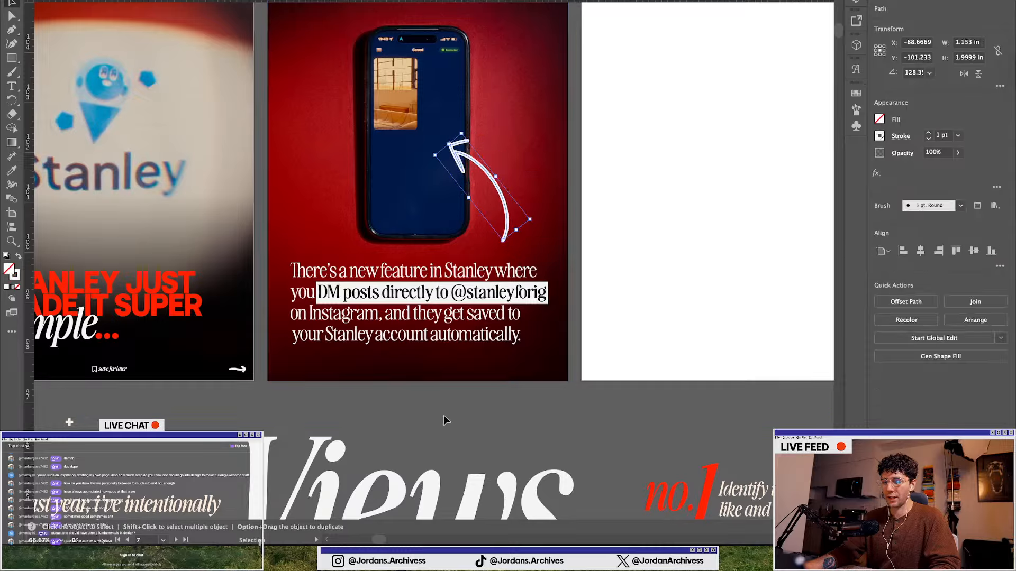
pyautogui.click(516, 386)
# Review the first three slides together at different zoom levels
pyautogui.scroll(-2, 515, 387)
pyautogui.scroll(1, 418, 363)
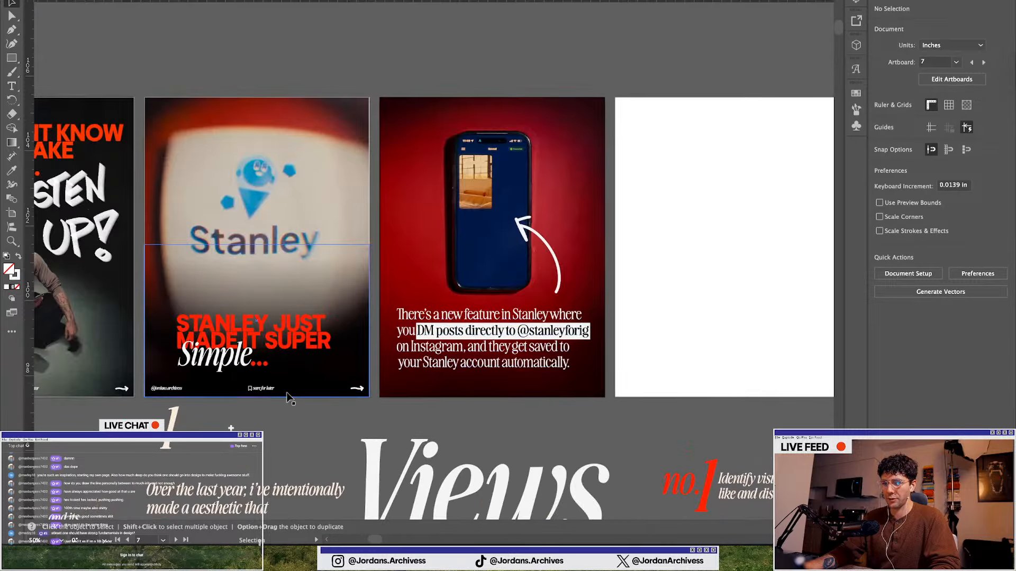
pyautogui.scroll(1, 304, 358)
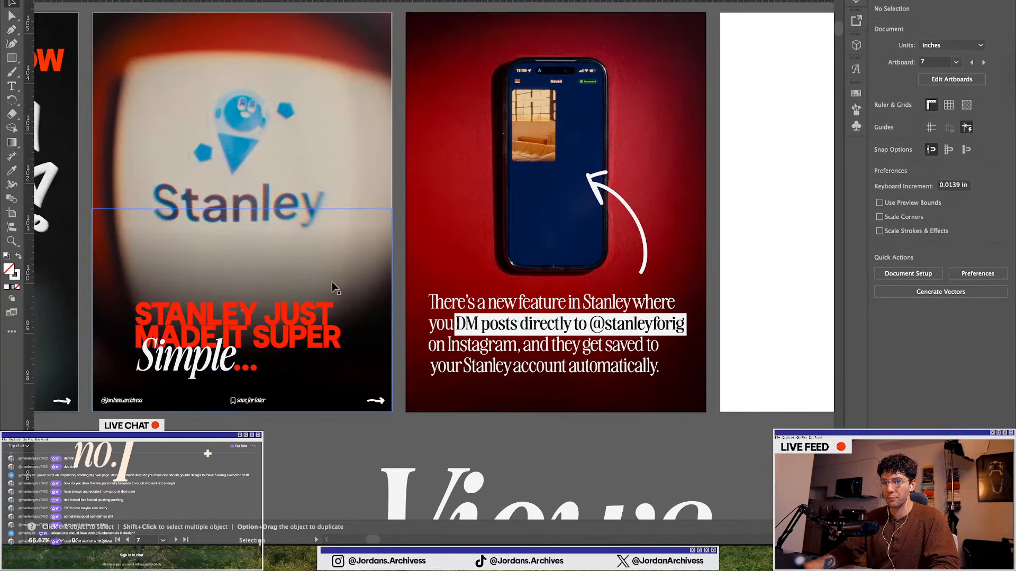
pyautogui.scroll(2, 346, 206)
pyautogui.scroll(-2, 347, 206)
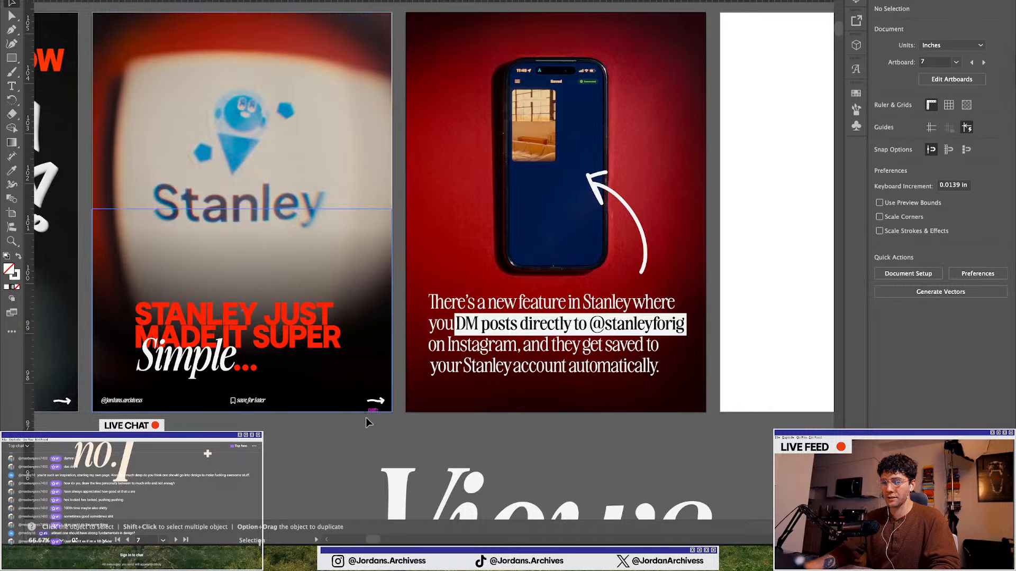
pyautogui.scroll(-2, 370, 414)
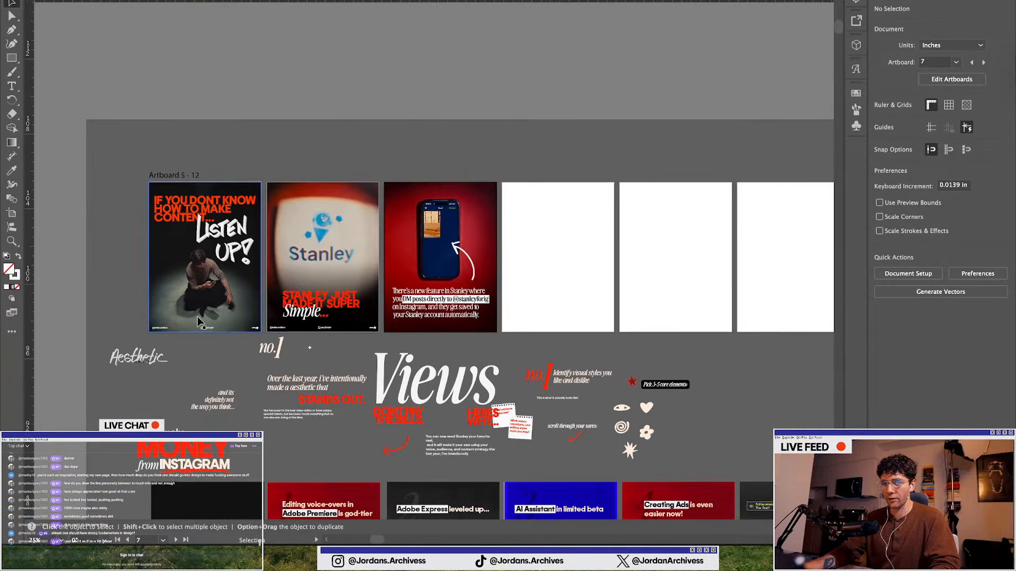
pyautogui.scroll(3, 196, 315)
pyautogui.click(203, 139)
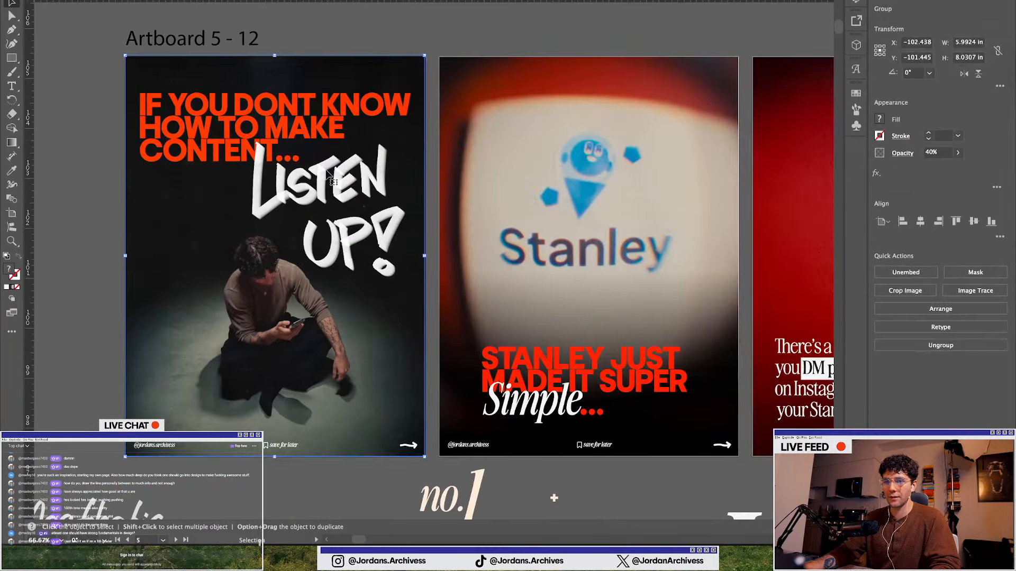
pyautogui.click(487, 55)
pyautogui.hscroll(5, 480, 91)
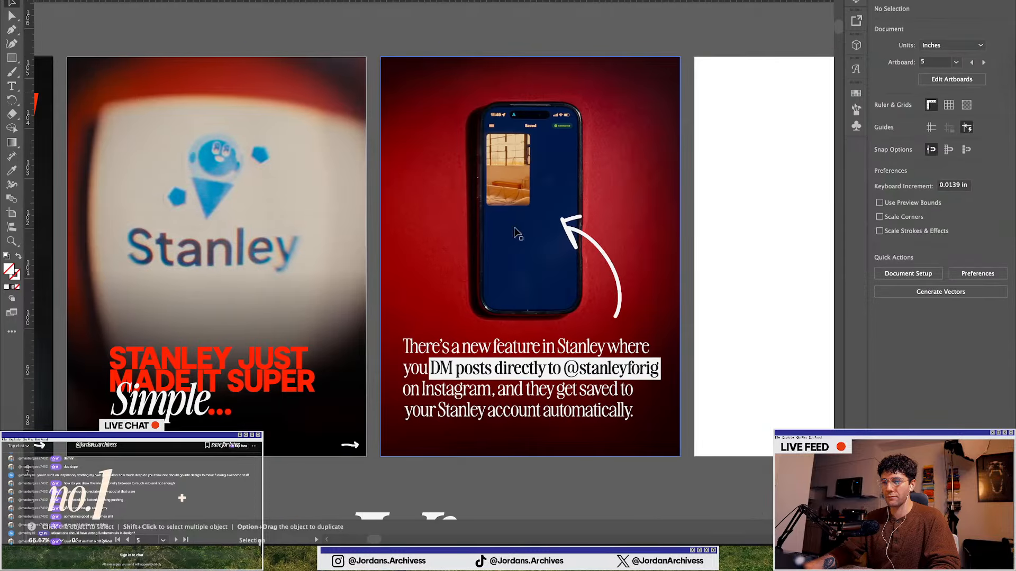
pyautogui.scroll(-2, 527, 318)
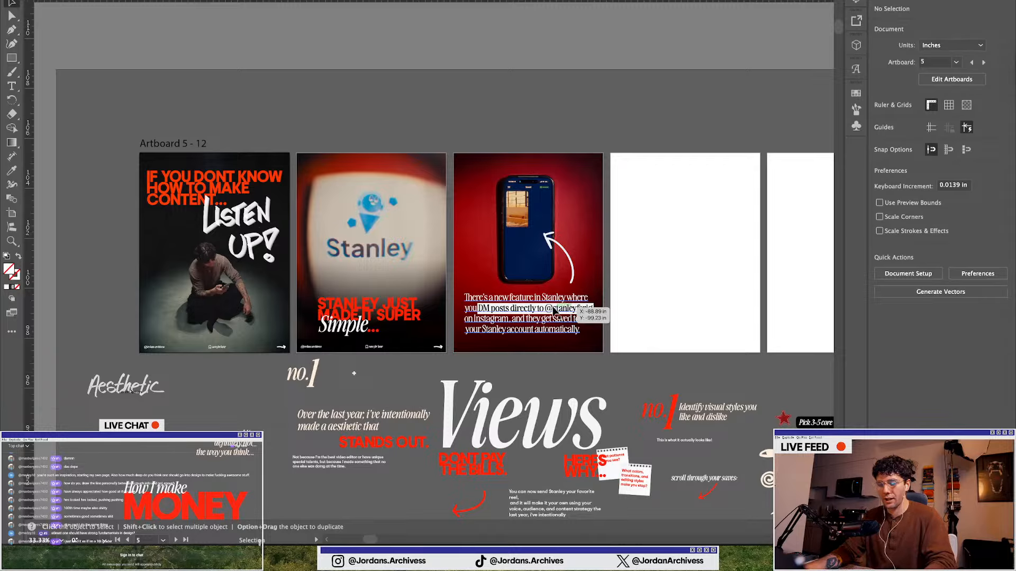
pyautogui.scroll(1, 553, 308)
# Duplicate the handle and save-for-later footer onto the third slide, bring it to the front, and nudge it into place
pyautogui.moveTo(262, 369); pyautogui.dragTo(509, 371)
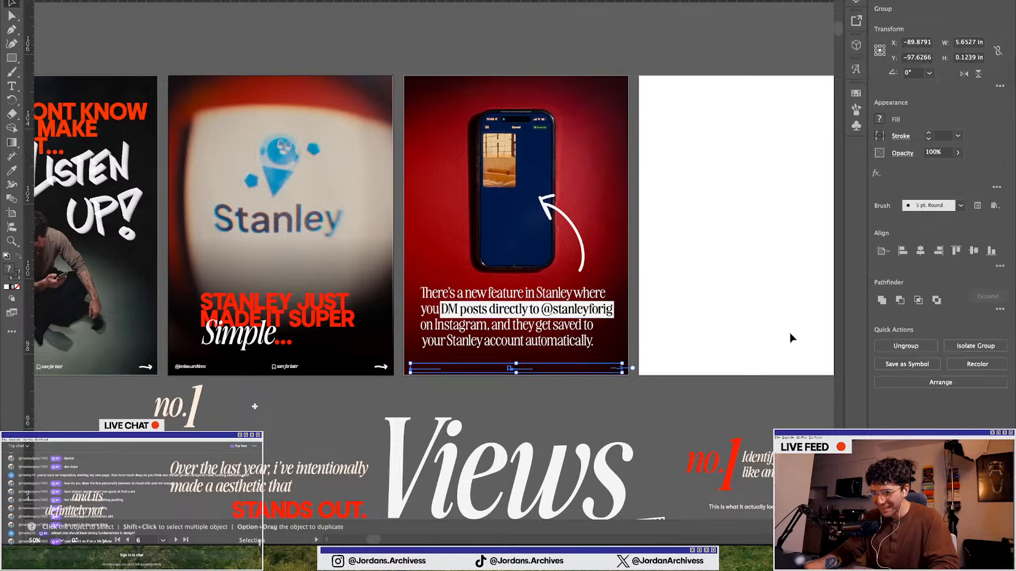
pyautogui.click(941, 382)
pyautogui.click(894, 390)
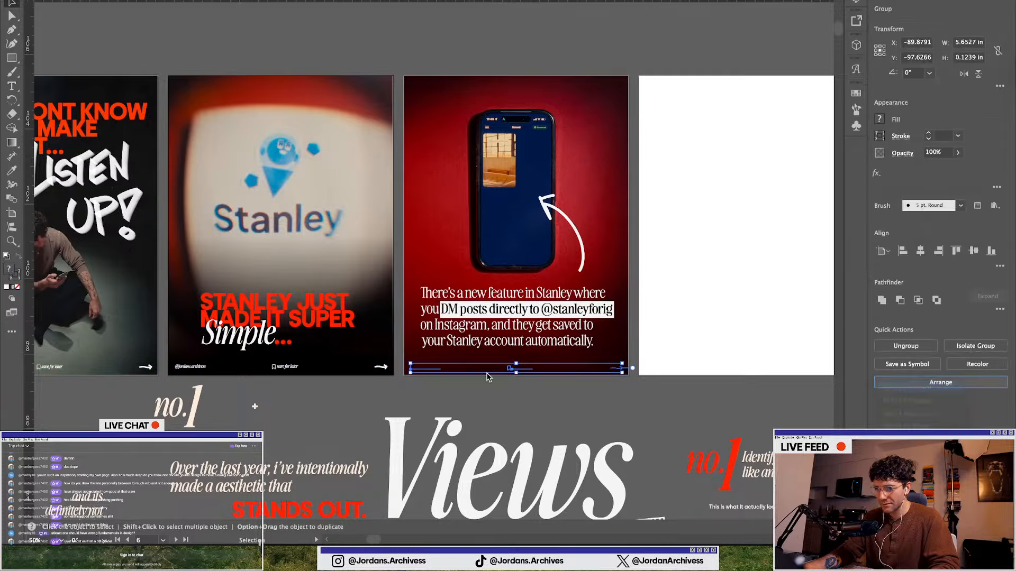
pyautogui.scroll(4, 497, 394)
pyautogui.moveTo(550, 321); pyautogui.dragTo(545, 317)
pyautogui.scroll(-2, 538, 411)
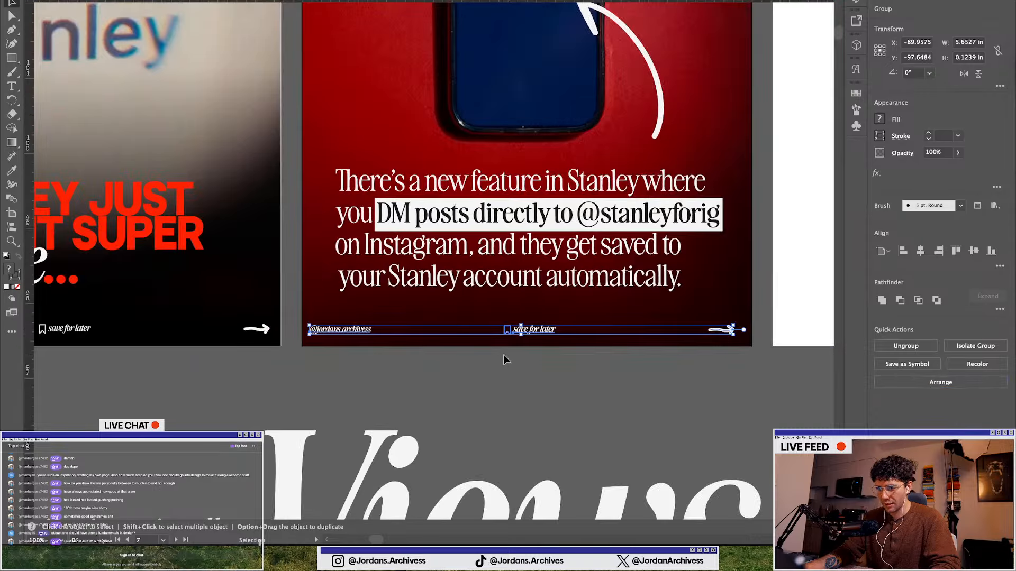
pyautogui.click(537, 411)
pyautogui.scroll(-2, 471, 383)
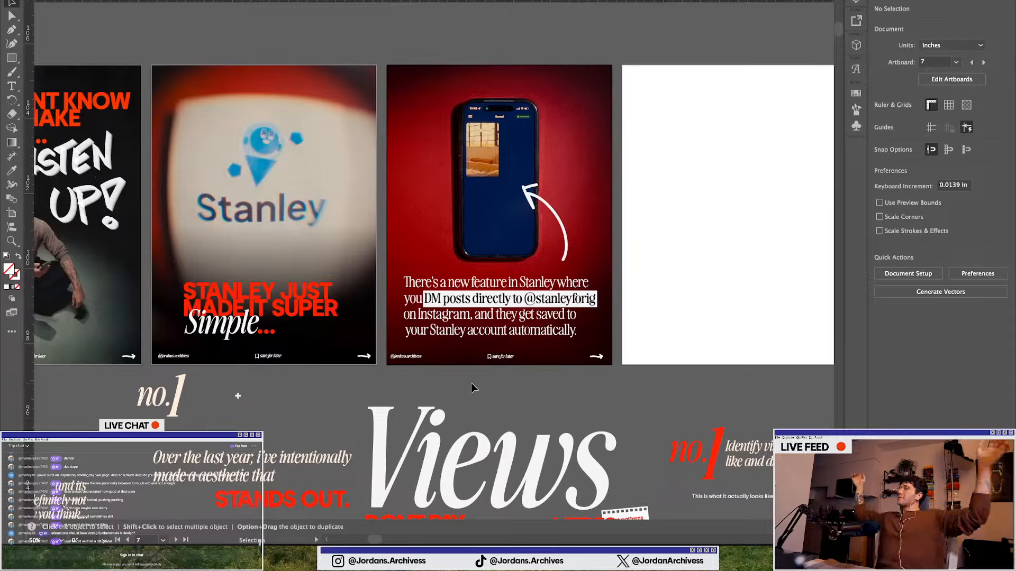
pyautogui.hscroll(2, 434, 291)
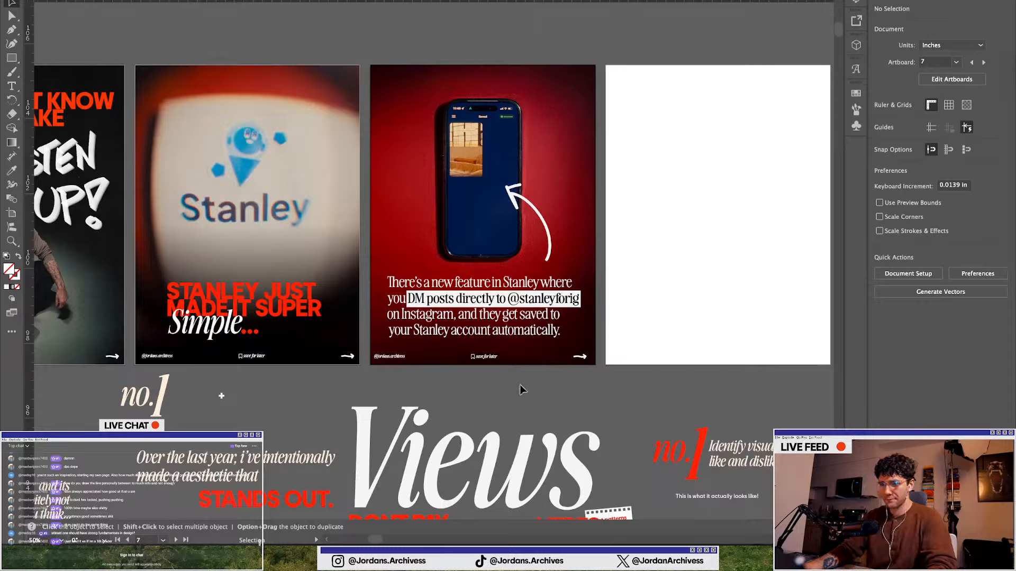
pyautogui.scroll(-1, 520, 390)
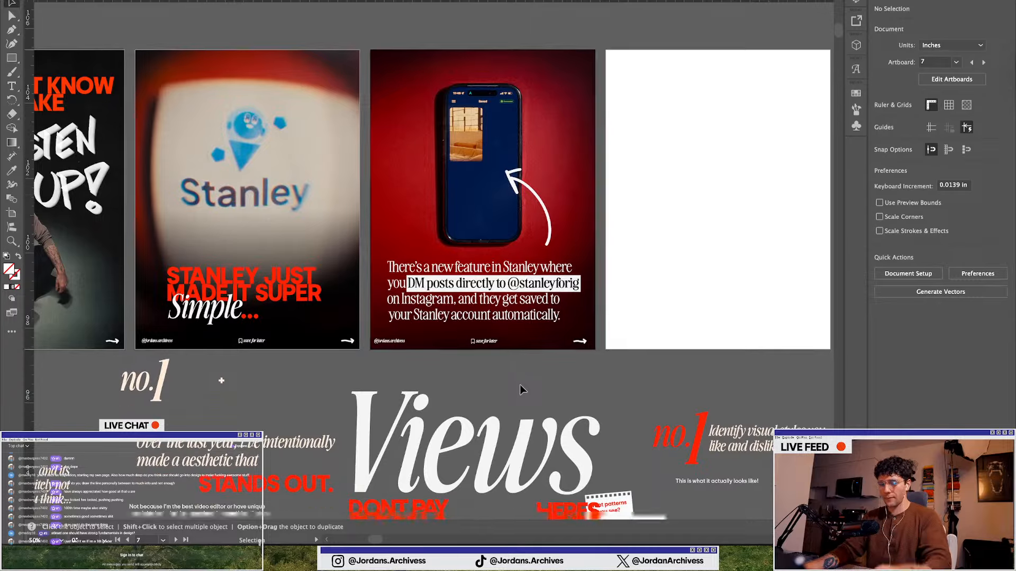
pyautogui.scroll(-3, 525, 399)
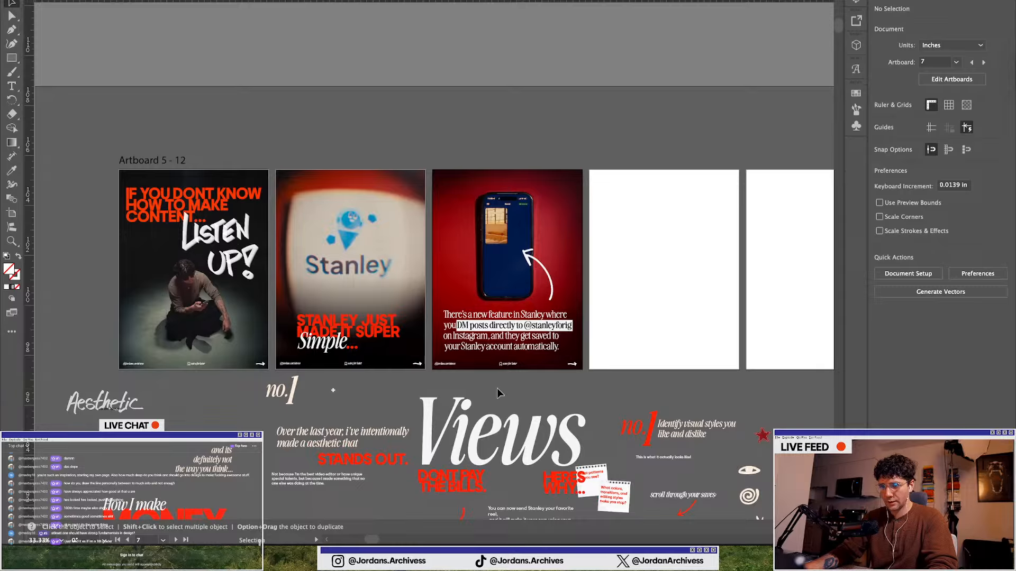
pyautogui.scroll(2, 497, 388)
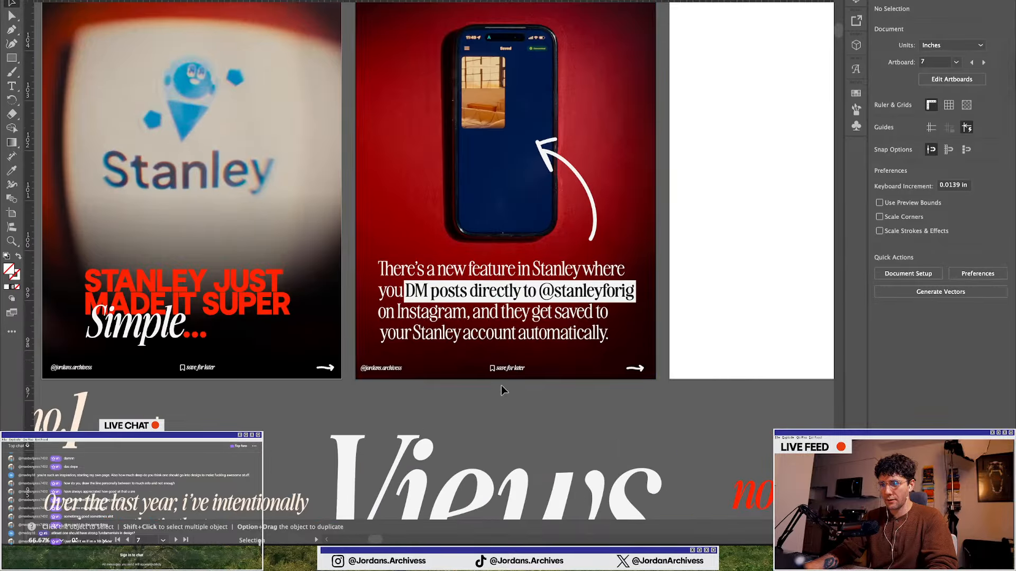
pyautogui.scroll(-2, 500, 385)
# Switch to Claude Code, send "thanks tars", and check the Stan IG DM Feature page in Notion
pyautogui.hotkey('ctrl', 'Up')
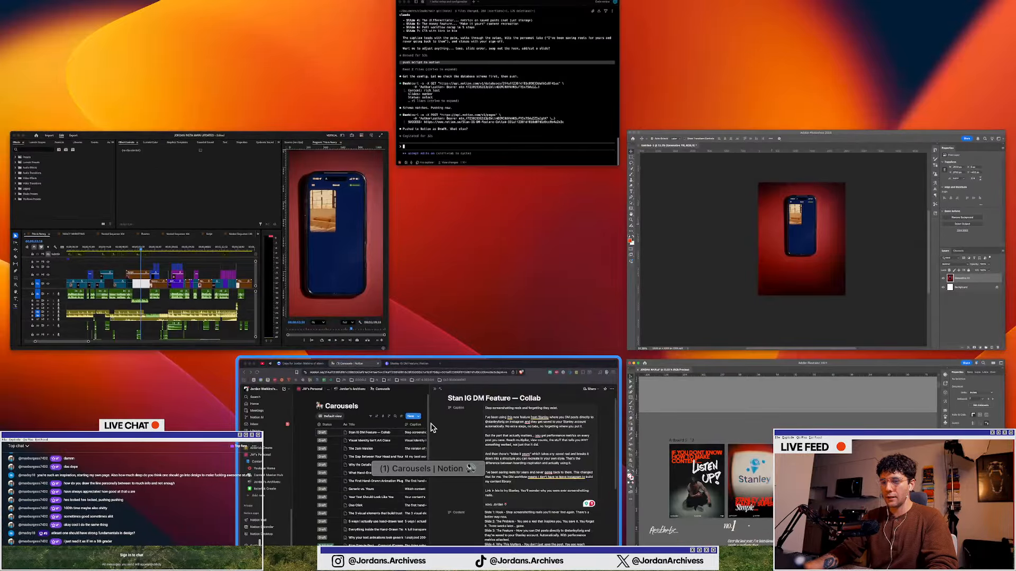
pyautogui.click(479, 104)
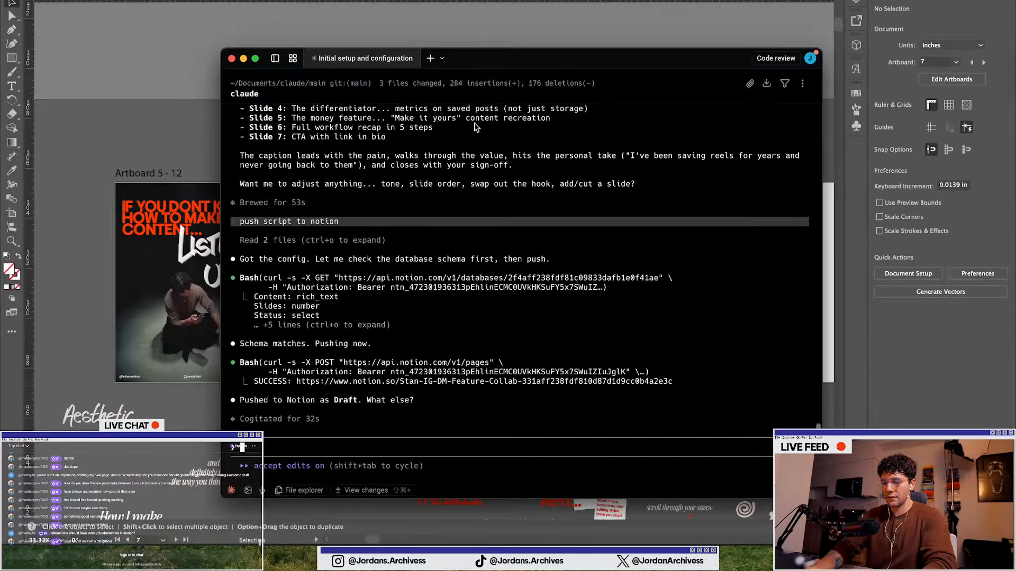
pyautogui.write('thanks tars')
pyautogui.press('Return')
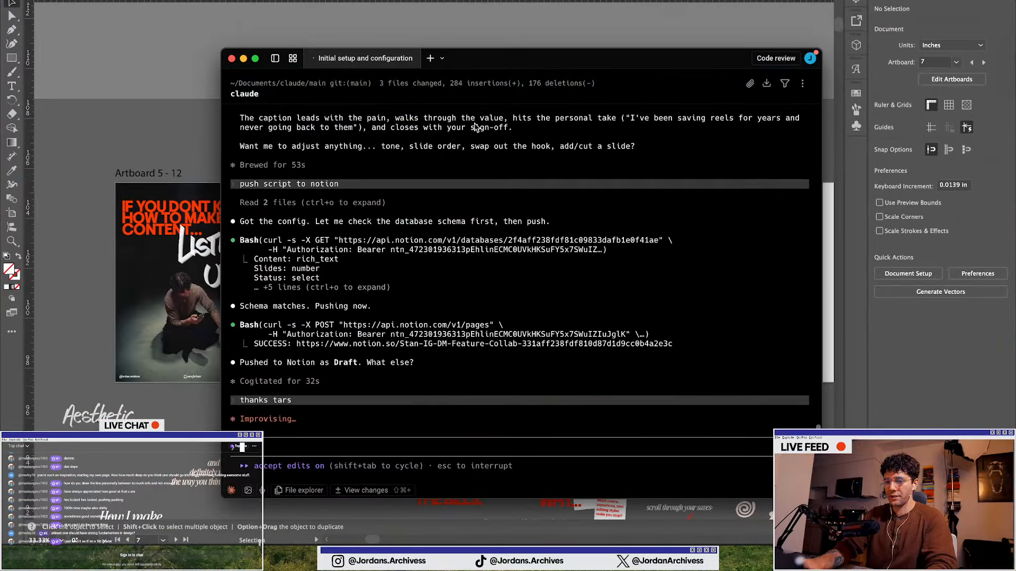
pyautogui.hotkey('ctrl', 'Up')
pyautogui.click(375, 385)
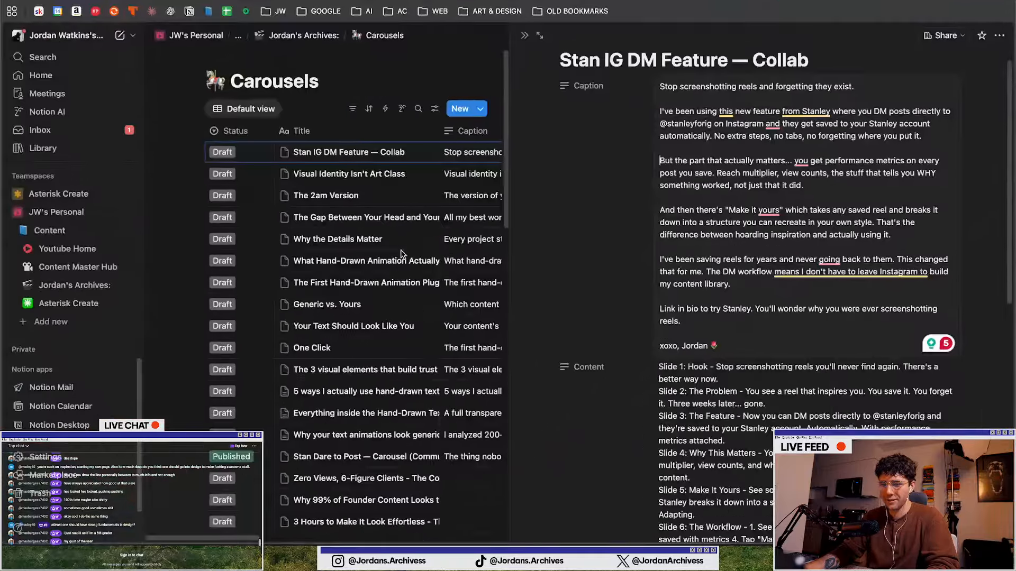
# Ask Claude Code to load up the visual mastery landing page on local port
pyautogui.hotkey('ctrl', 'Up')
pyautogui.click(487, 47)
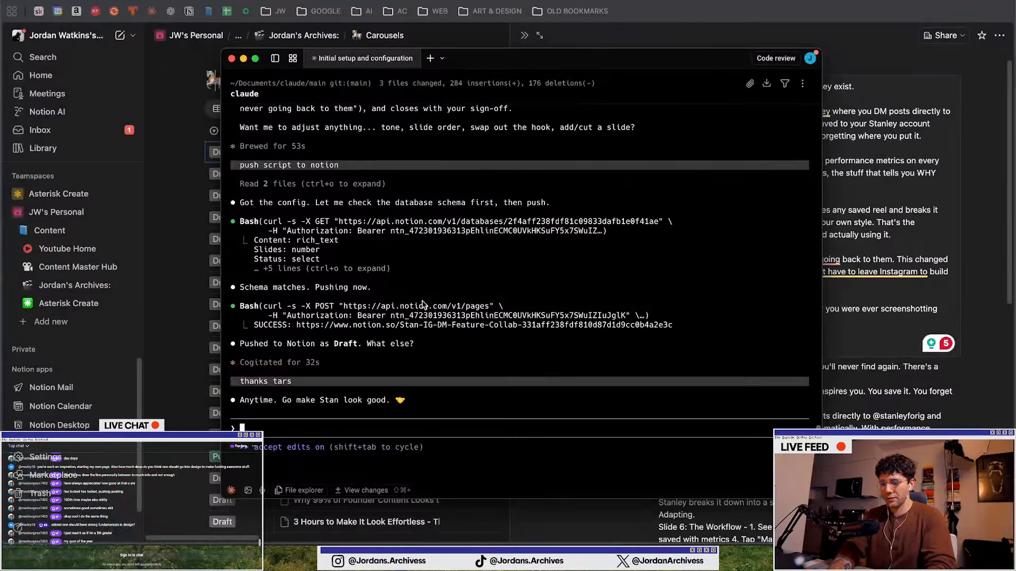
pyautogui.write('also, load up ')
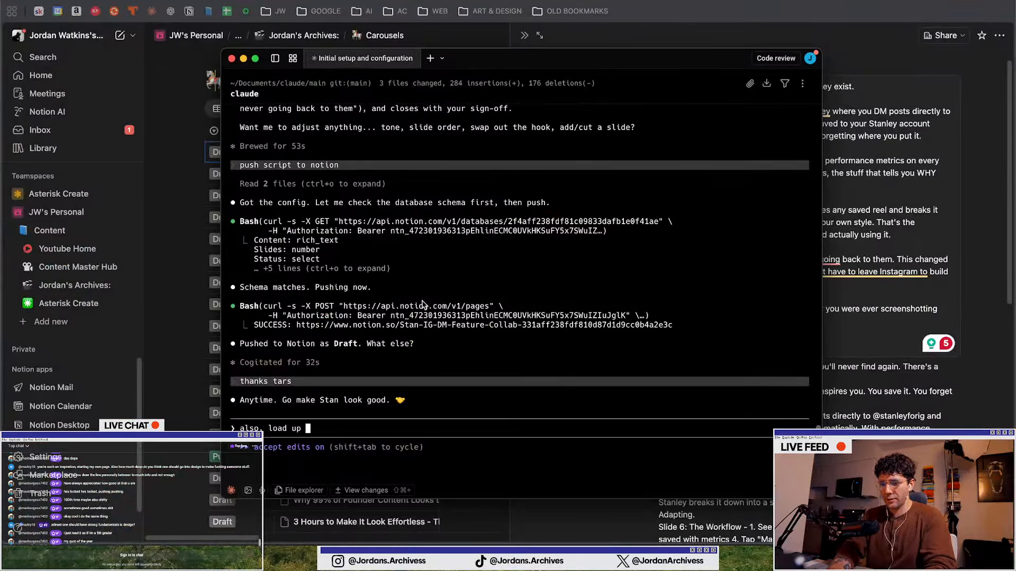
pyautogui.write('visual mastery landing page on l')
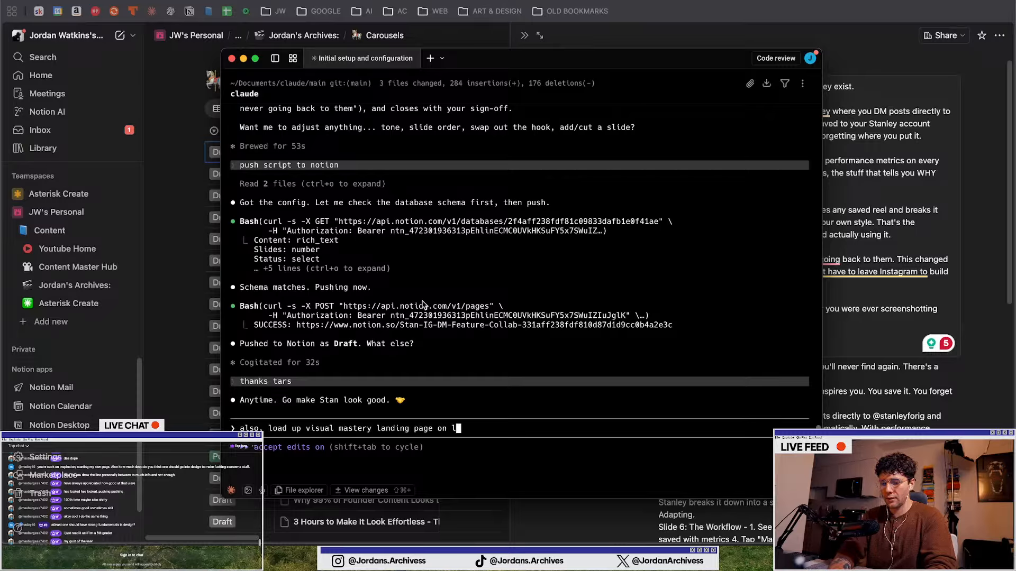
pyautogui.write('ocal port')
pyautogui.press('Return')
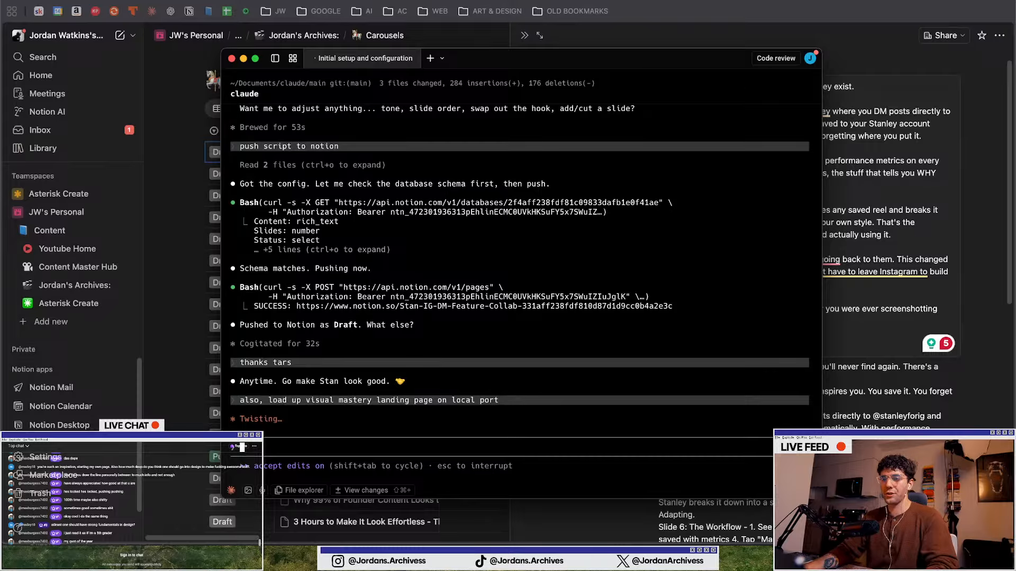
# Return to Illustrator and paste the red phone close-up photo onto the canvas
pyautogui.press('super+Tab')
pyautogui.hotkey('ctrl', 'Up')
pyautogui.click(900, 381)
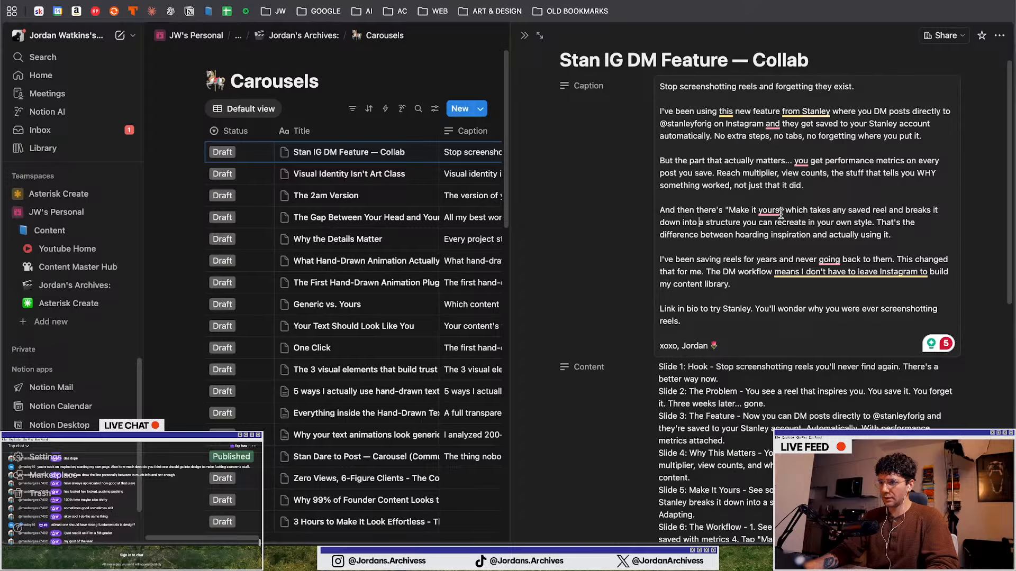
pyautogui.hotkey('ctrl', 'Up')
pyautogui.click(446, 411)
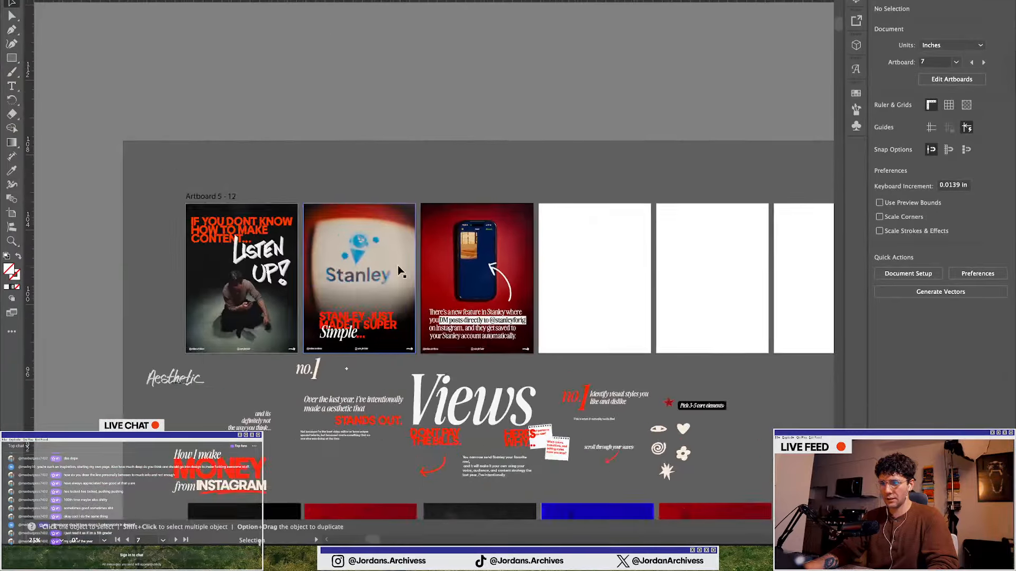
pyautogui.scroll(-12, 397, 266)
pyautogui.click(490, 387)
pyautogui.scroll(4, 564, 286)
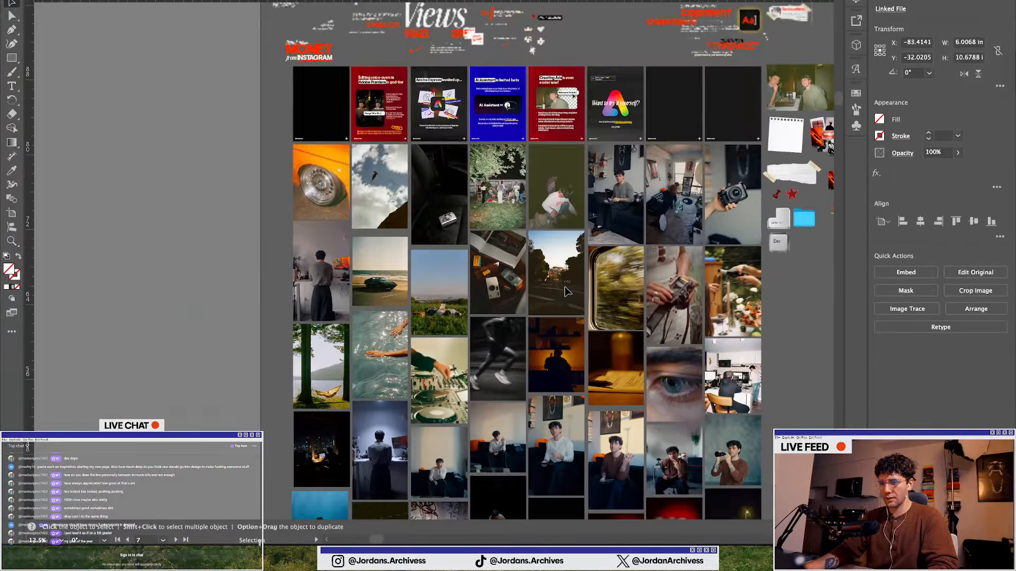
pyautogui.scroll(6, 568, 291)
# Move the phone close-up photo onto the fourth slide and resize it to 6 by about 10.67 in to fill the artboard
pyautogui.scroll(-3, 568, 292)
pyautogui.press('super+v')
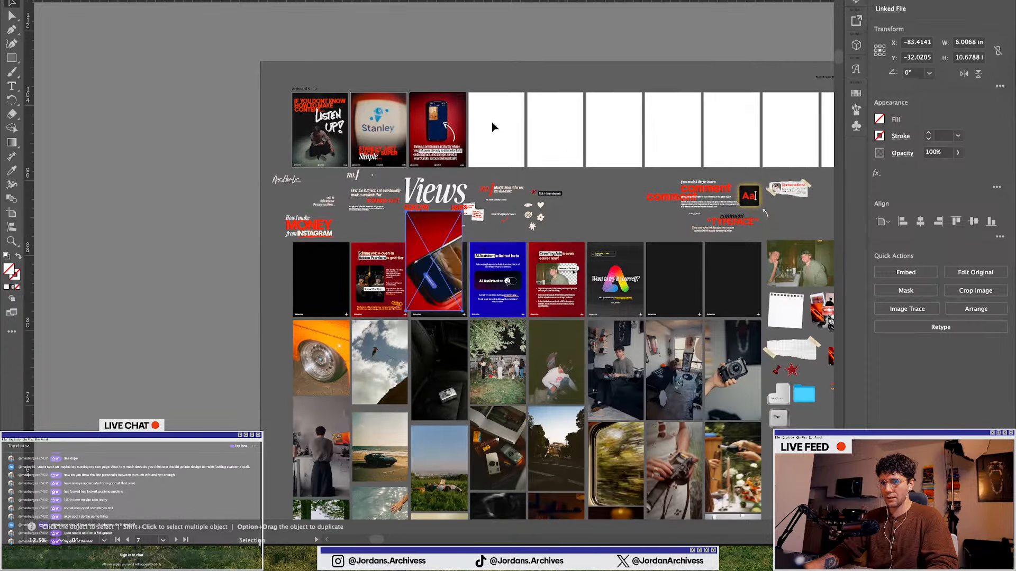
pyautogui.scroll(2, 492, 122)
pyautogui.moveTo(371, 393); pyautogui.dragTo(502, 199)
pyautogui.click(425, 49)
pyautogui.scroll(2, 516, 70)
pyautogui.scroll(-1, 502, 199)
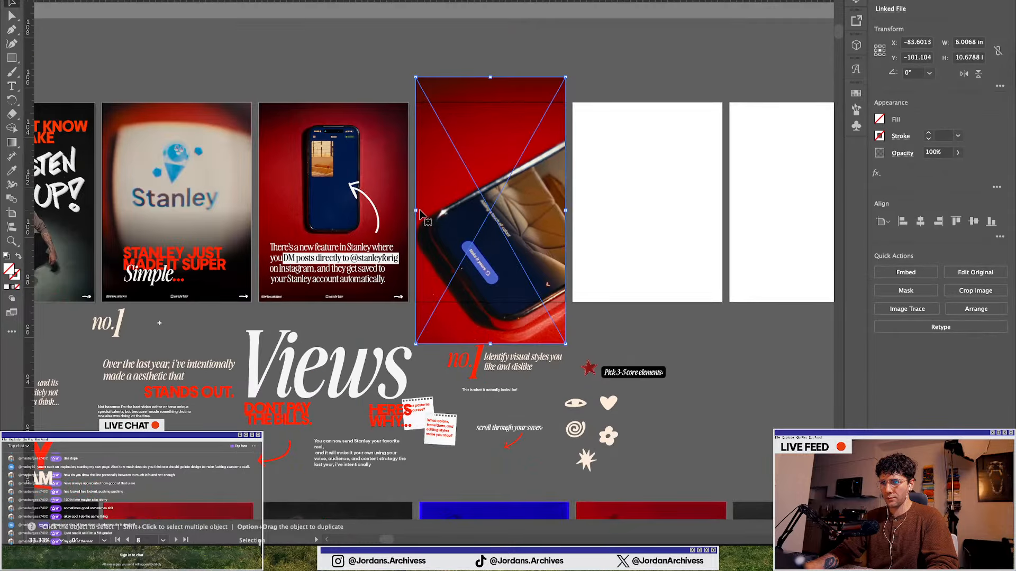
pyautogui.moveTo(417, 210); pyautogui.dragTo(460, 193)
pyautogui.moveTo(490, 191); pyautogui.dragTo(458, 197)
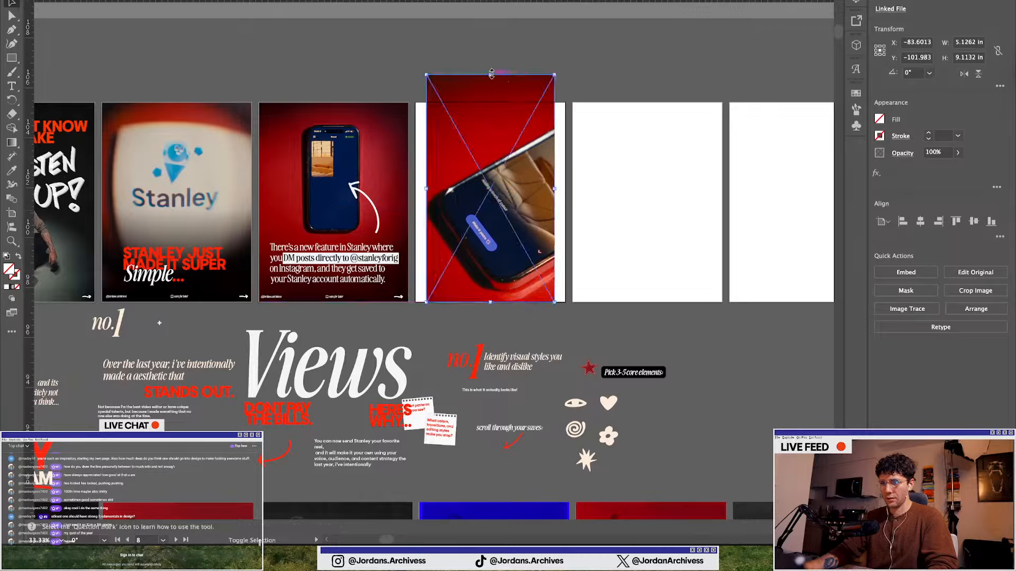
pyautogui.moveTo(491, 74); pyautogui.dragTo(490, 36)
pyautogui.scroll(2, 492, 137)
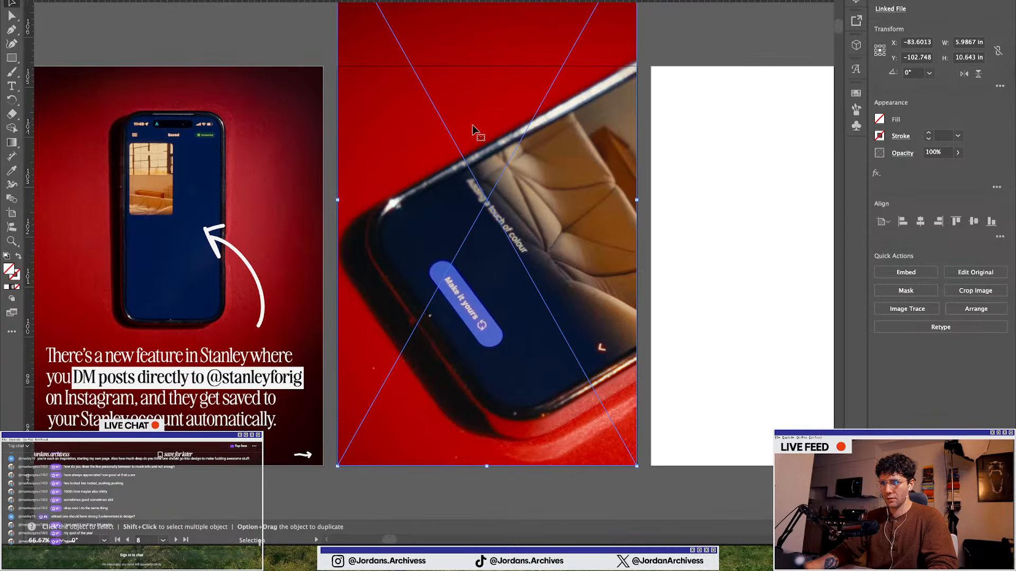
pyautogui.moveTo(337, 200); pyautogui.dragTo(336, 200)
pyautogui.moveTo(640, 202); pyautogui.dragTo(637, 202)
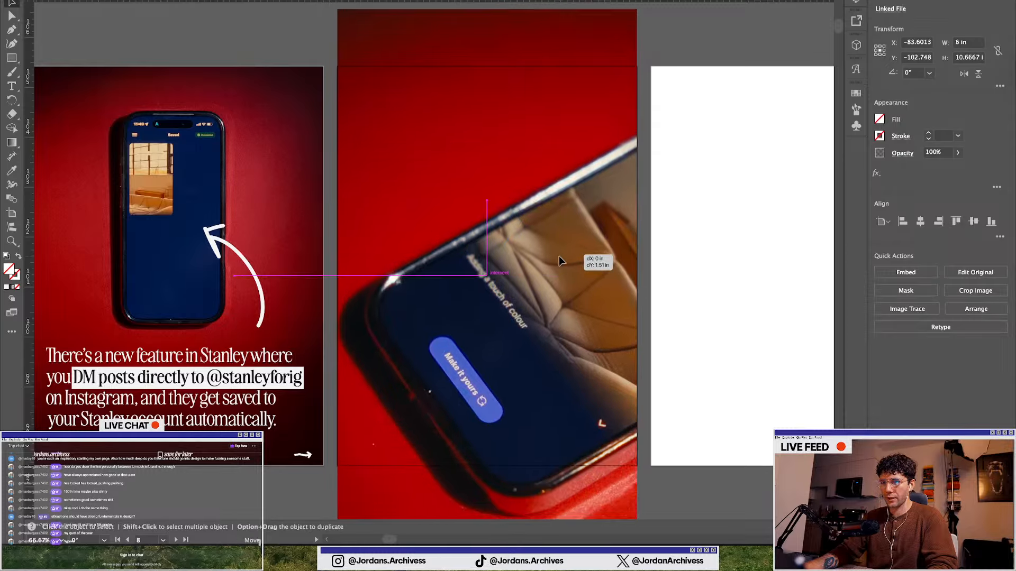
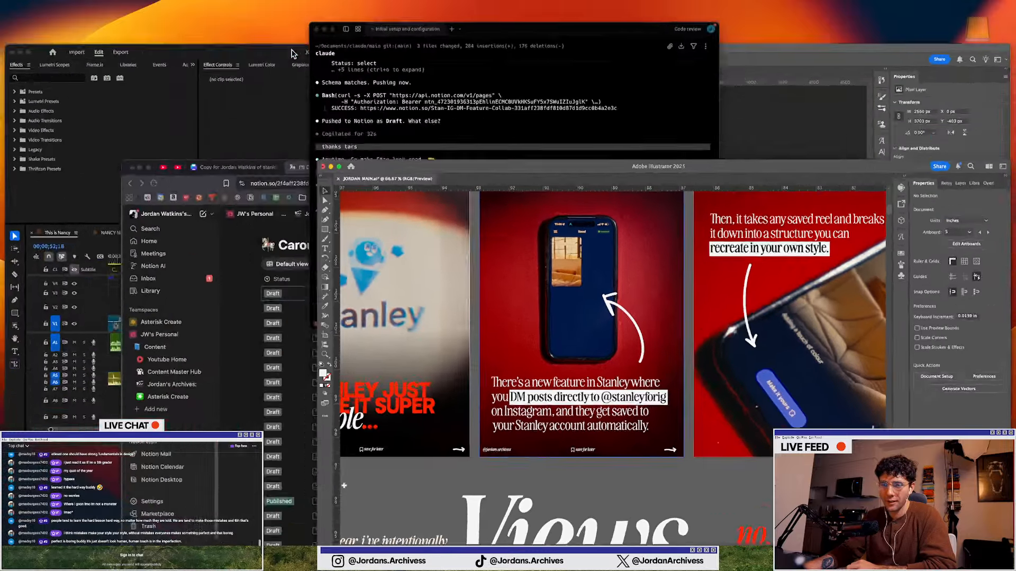
# Approve Claude Code's command to serve the visual mastery site on port 8000
pyautogui.click(490, 75)
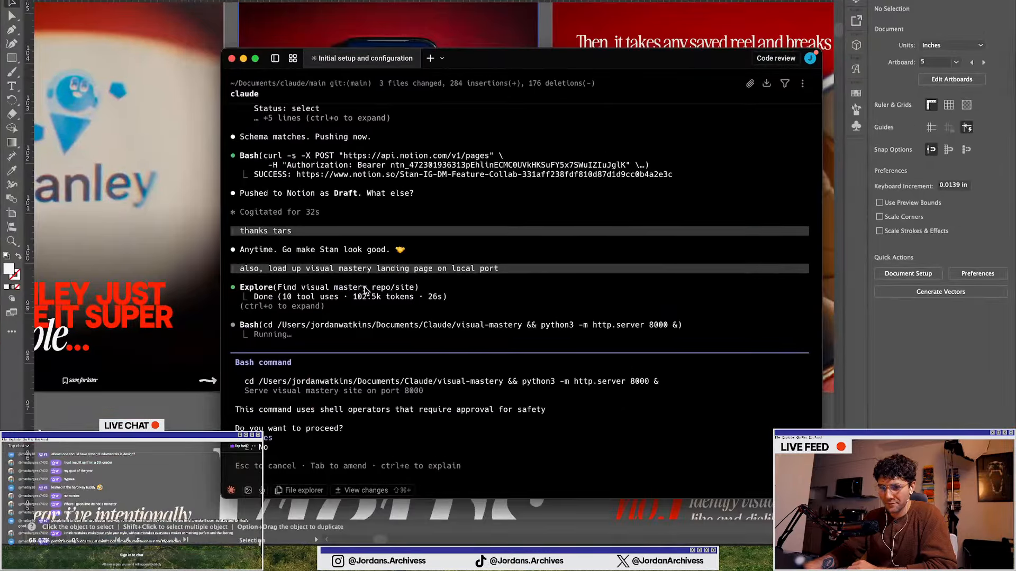
pyautogui.press('Return')
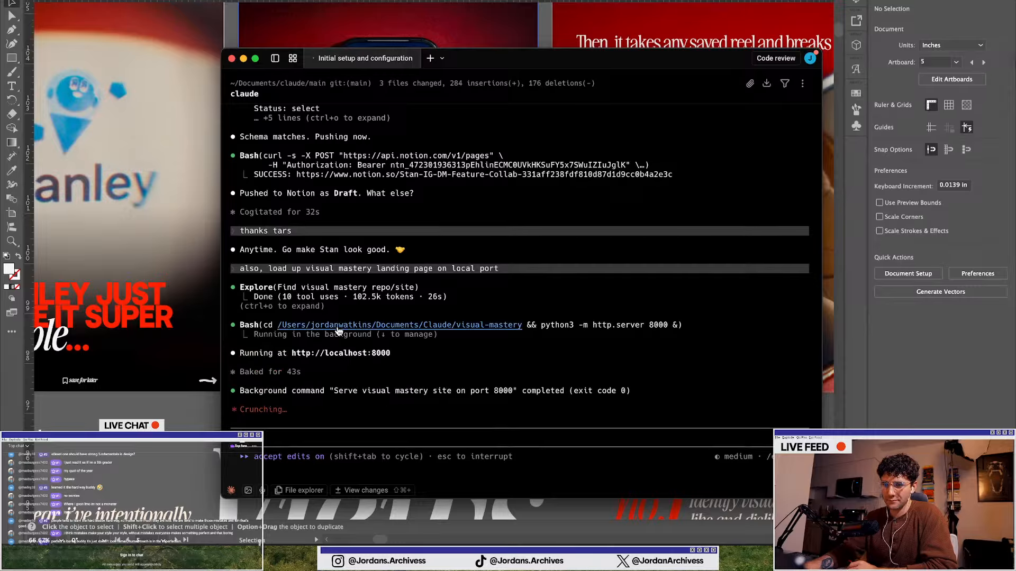
# Open the local site and scroll through the visual mastery landing page sections, including the login page
pyautogui.click(346, 354)
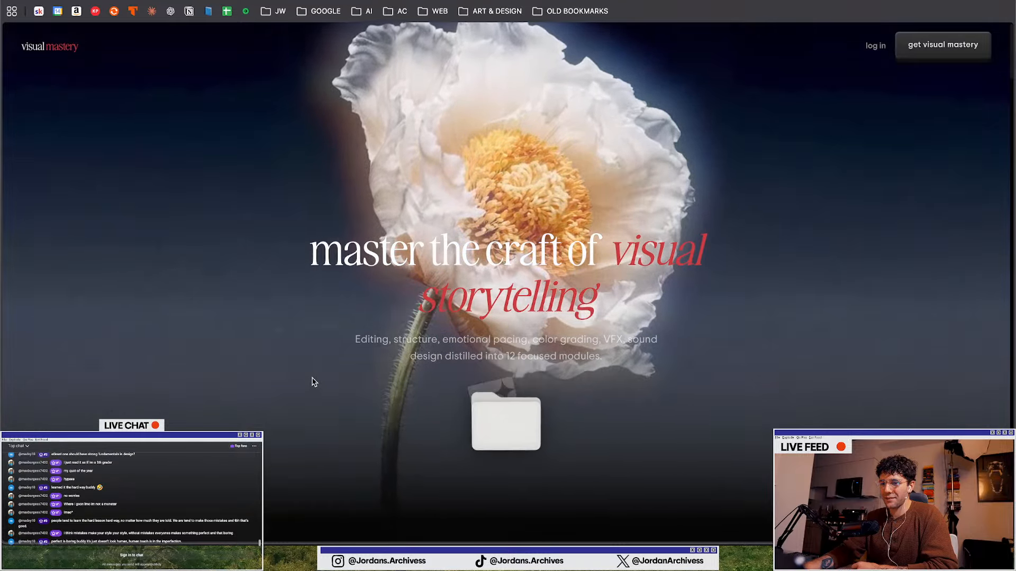
pyautogui.scroll(-5, 299, 322)
pyautogui.scroll(-10, 300, 321)
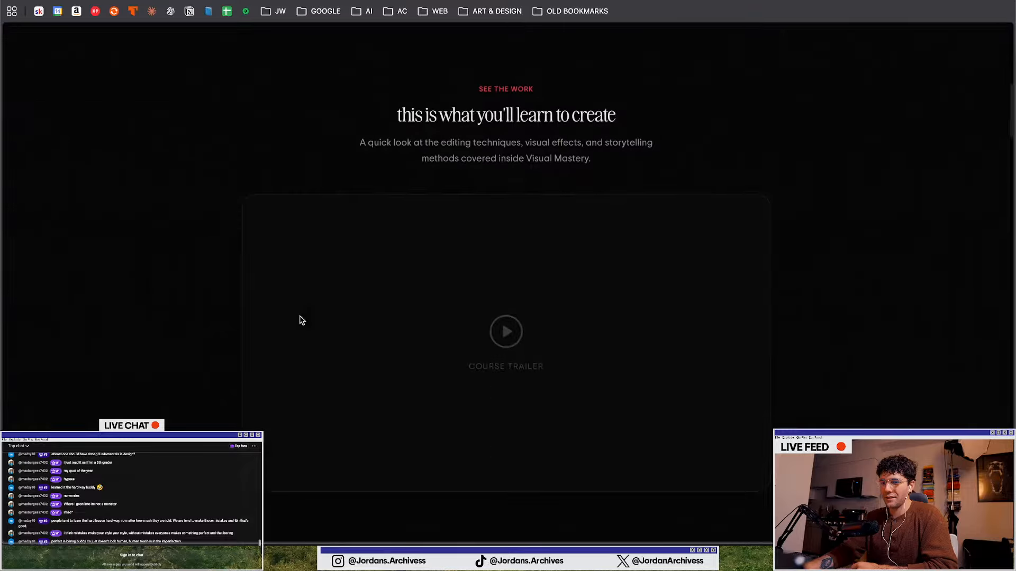
pyautogui.scroll(-6, 158, 297)
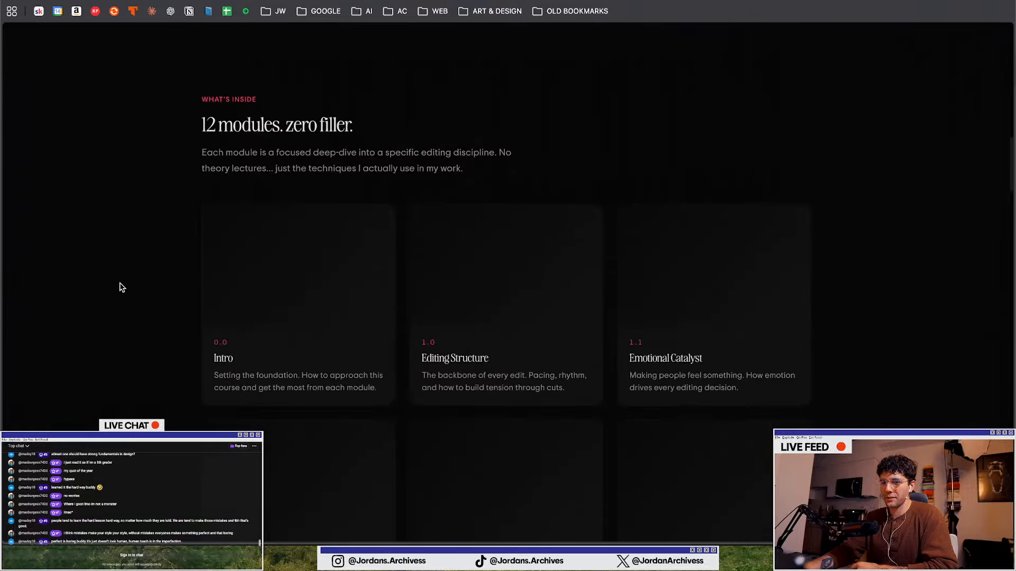
pyautogui.scroll(20, 122, 287)
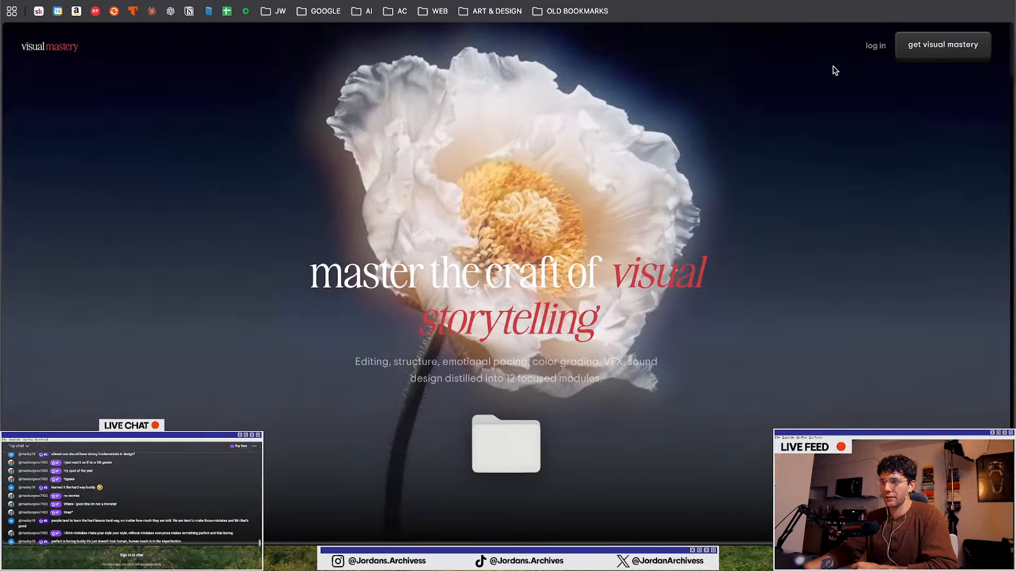
pyautogui.click(875, 46)
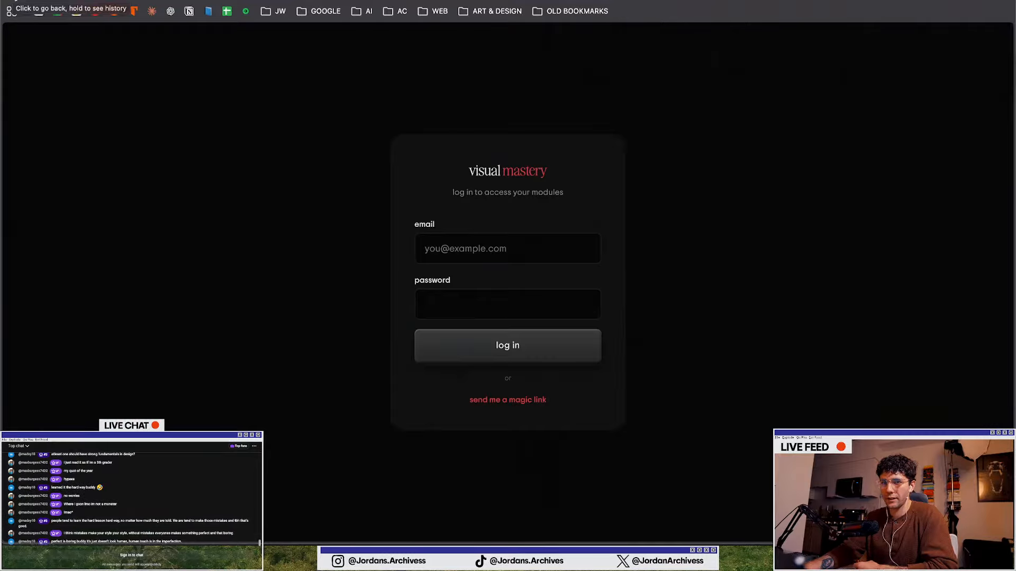
pyautogui.click(10, 9)
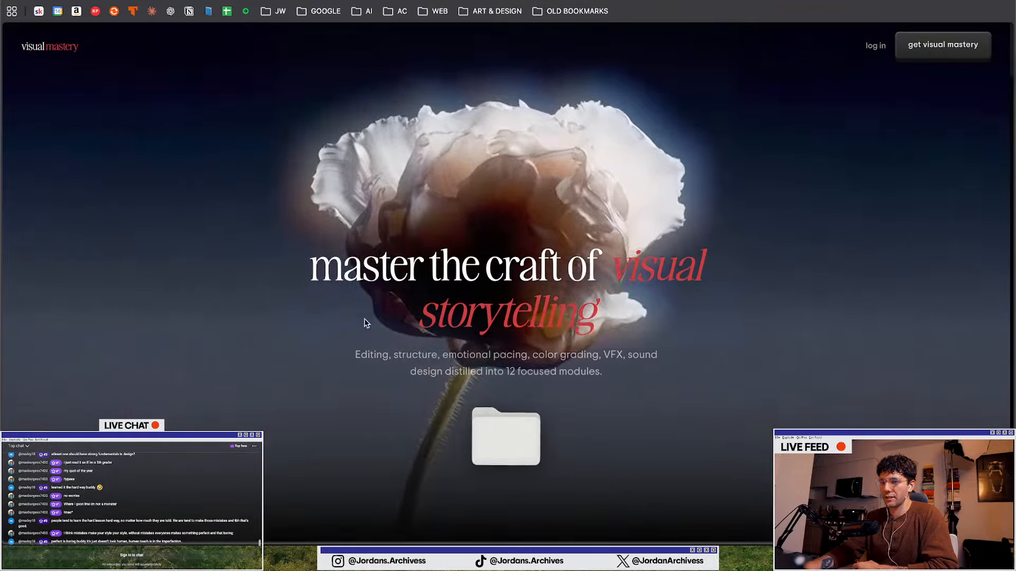
pyautogui.scroll(-8, 365, 328)
pyautogui.scroll(-15, 374, 341)
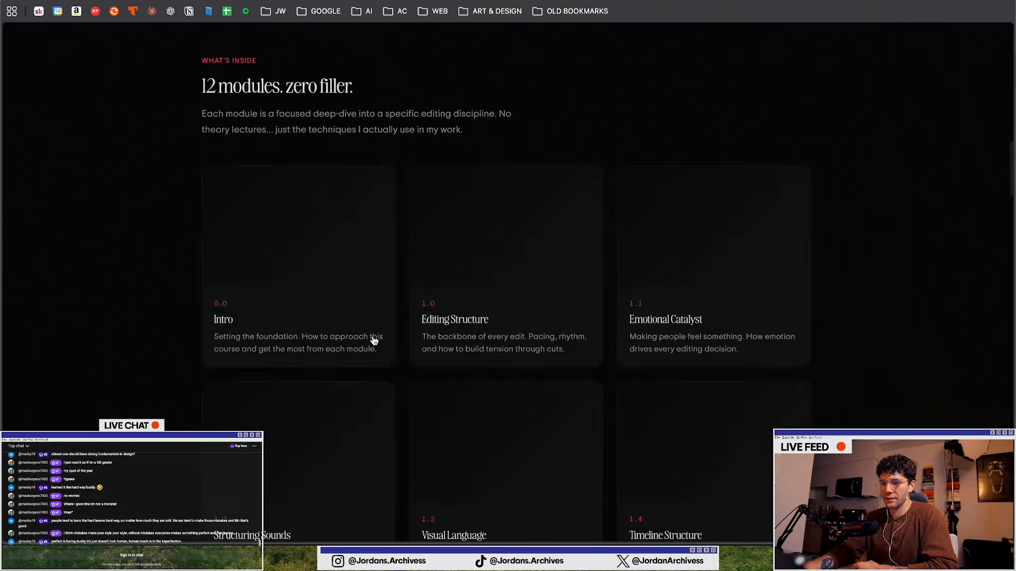
pyautogui.scroll(-15, 373, 340)
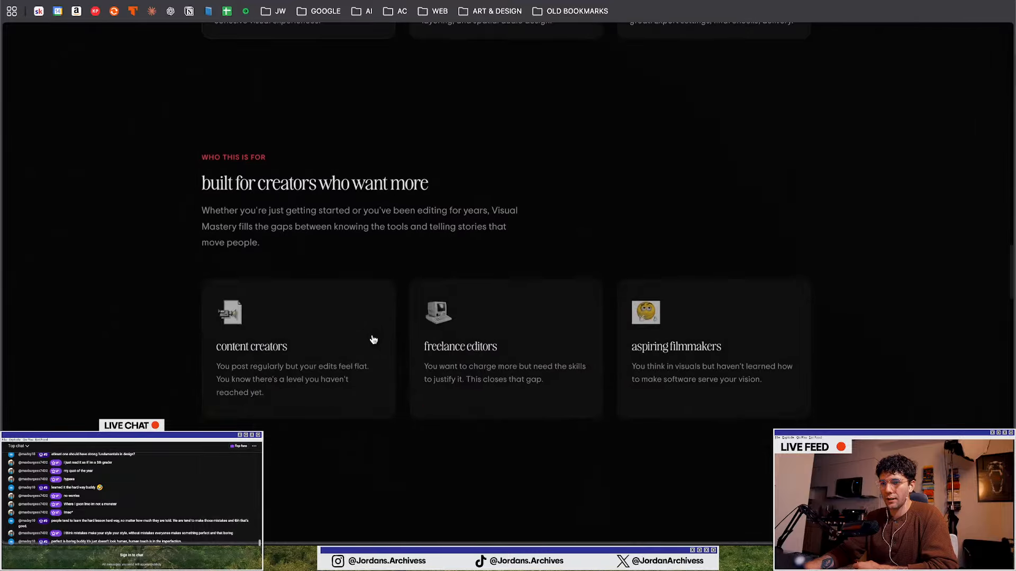
pyautogui.scroll(-12, 373, 339)
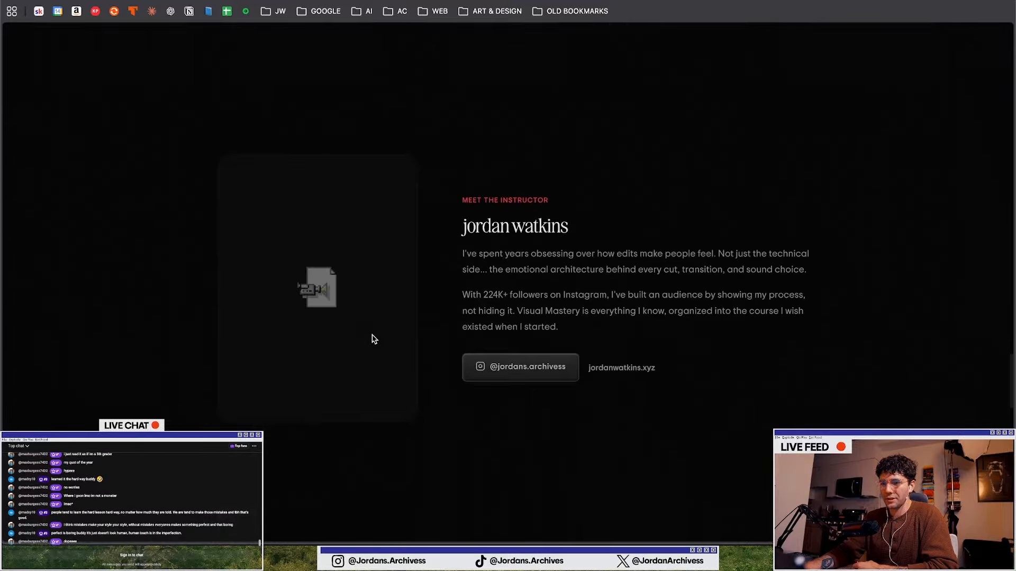
pyautogui.scroll(20, 675, 285)
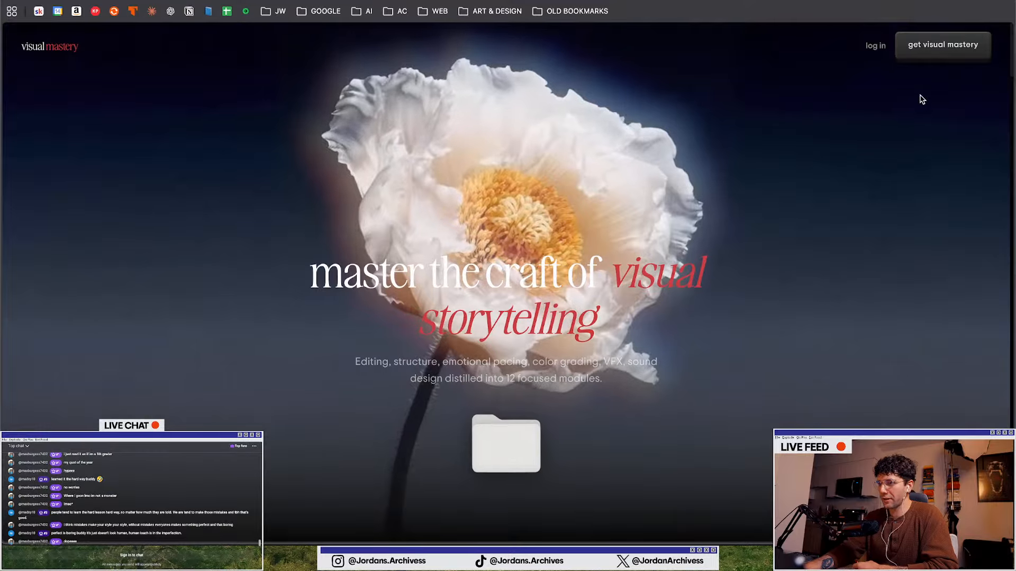
pyautogui.scroll(-20, 574, 350)
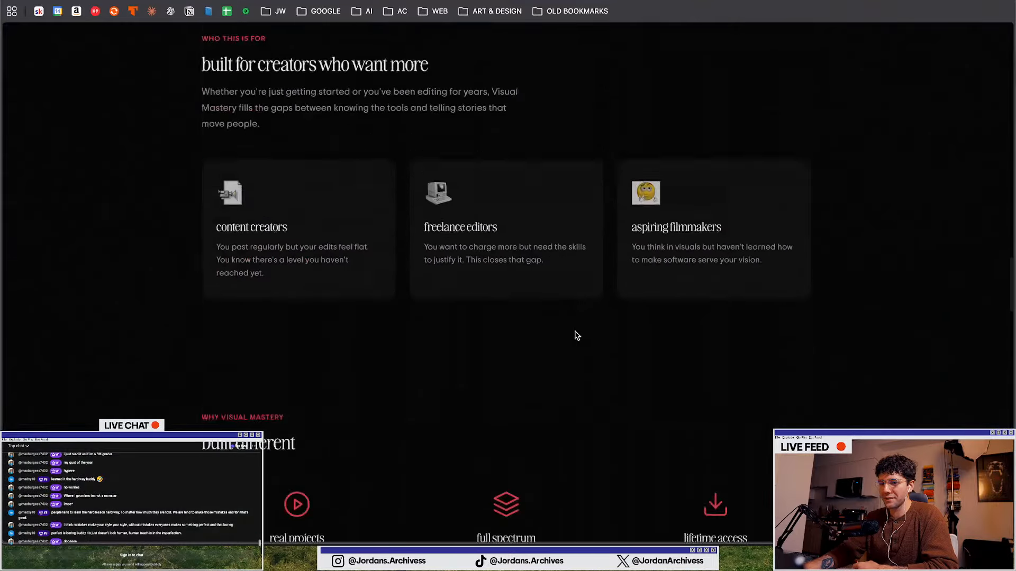
pyautogui.scroll(-10, 486, 340)
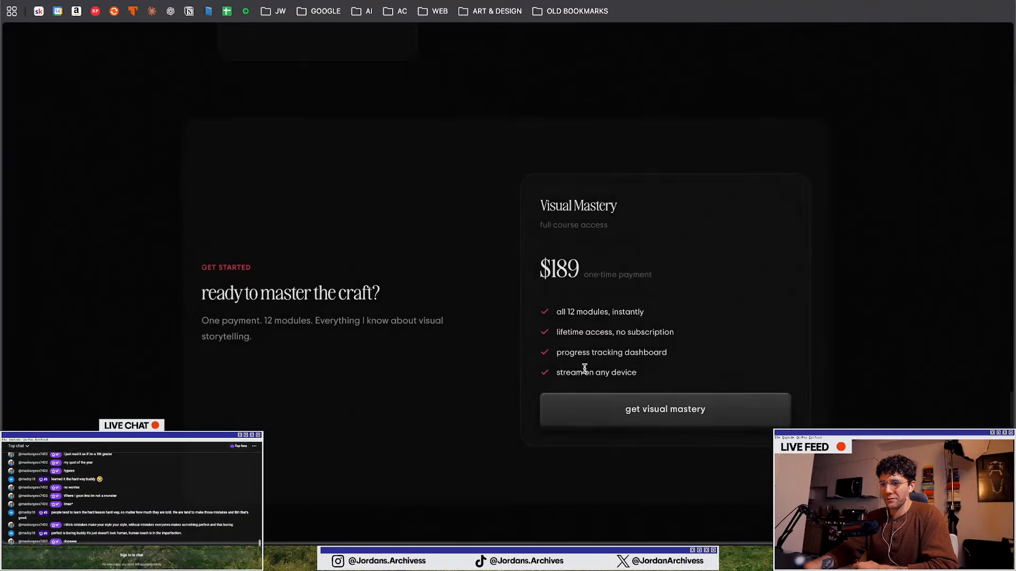
pyautogui.scroll(-6, 487, 424)
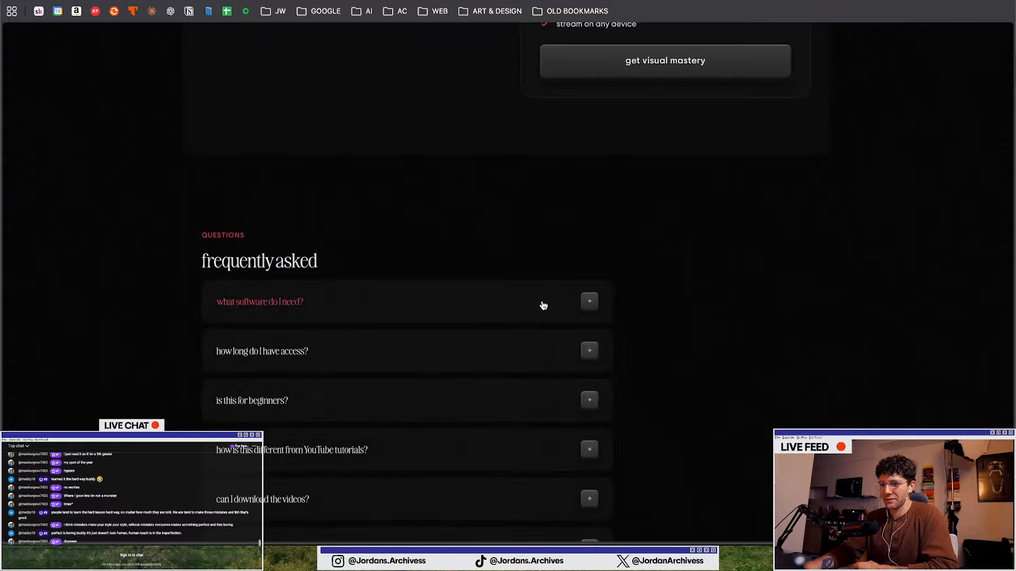
pyautogui.scroll(-3, 454, 326)
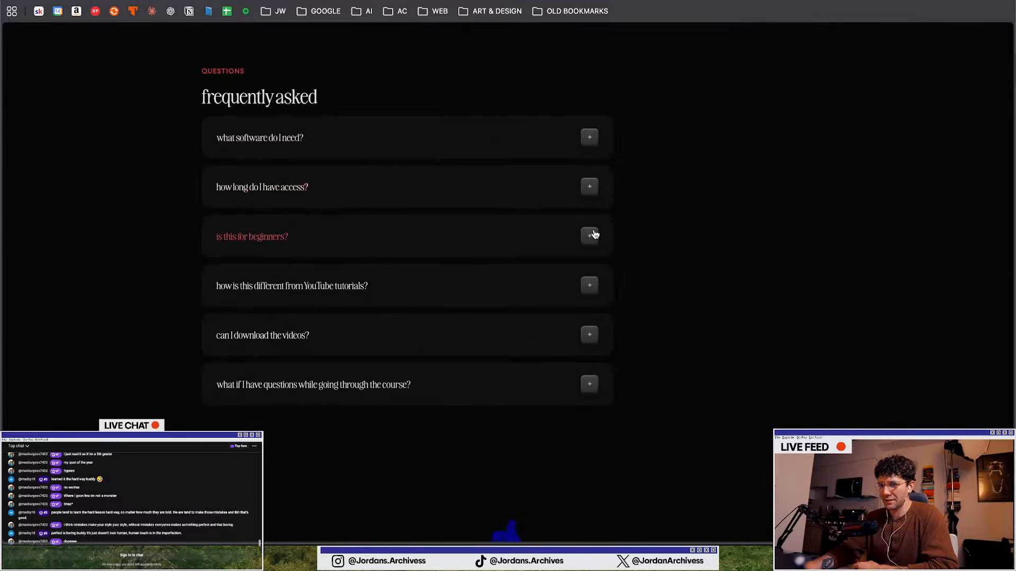
# Expand the first FAQ answer and select the hero headline text on the landing page
pyautogui.click(593, 138)
pyautogui.click(592, 141)
pyautogui.click(592, 142)
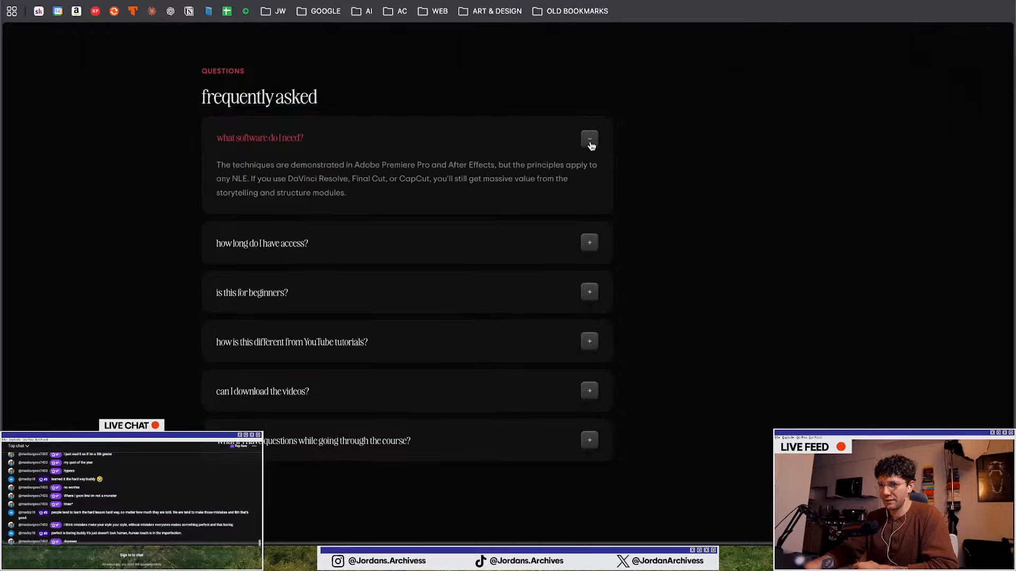
pyautogui.doubleClick(592, 145)
pyautogui.click(591, 145)
pyautogui.scroll(20, 590, 149)
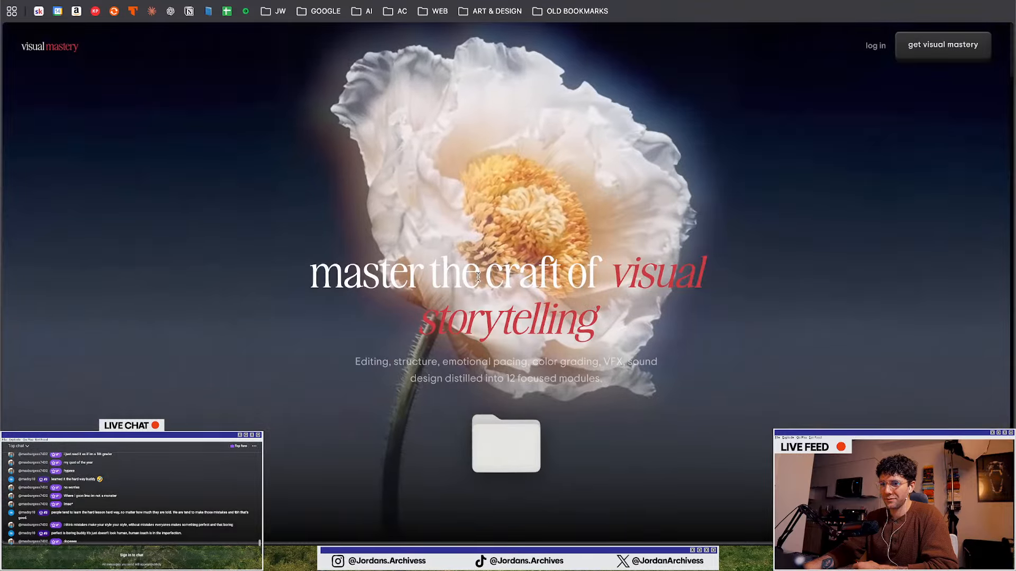
pyautogui.moveTo(307, 254); pyautogui.dragTo(559, 317)
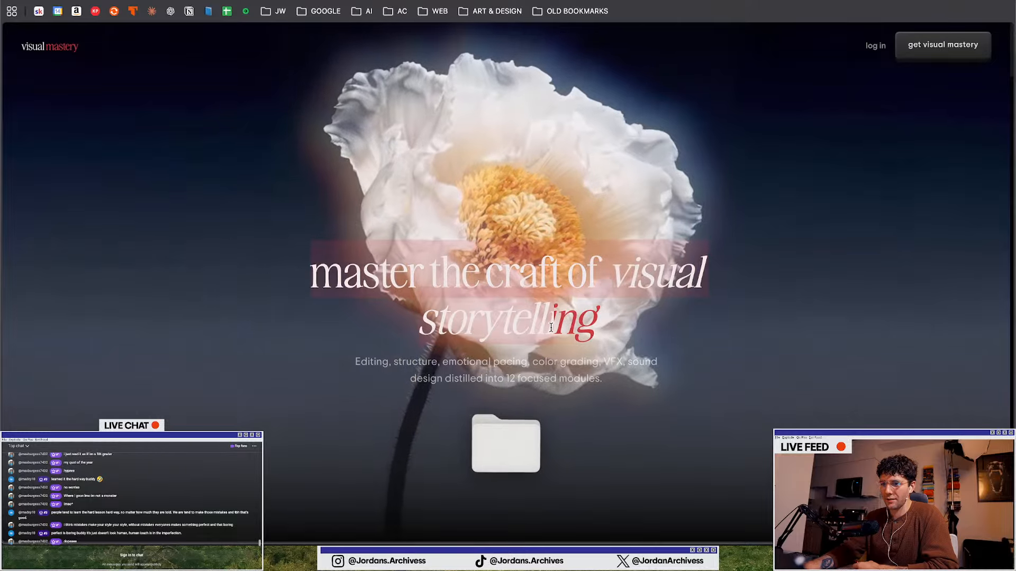
pyautogui.click(584, 317)
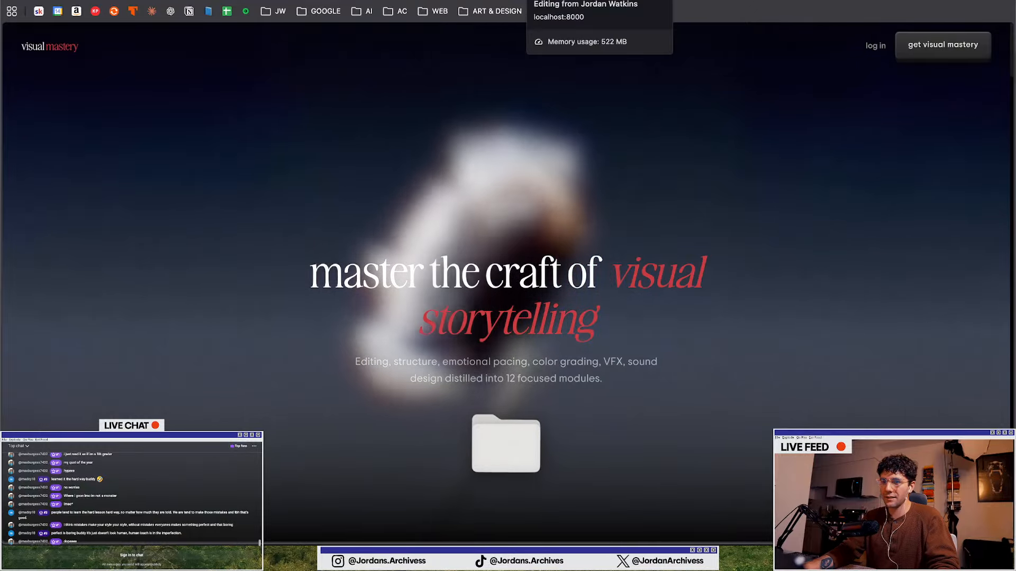
# Switch back to the Illustrator carousel document through the window overview
pyautogui.hotkey('ctrl', 'Up')
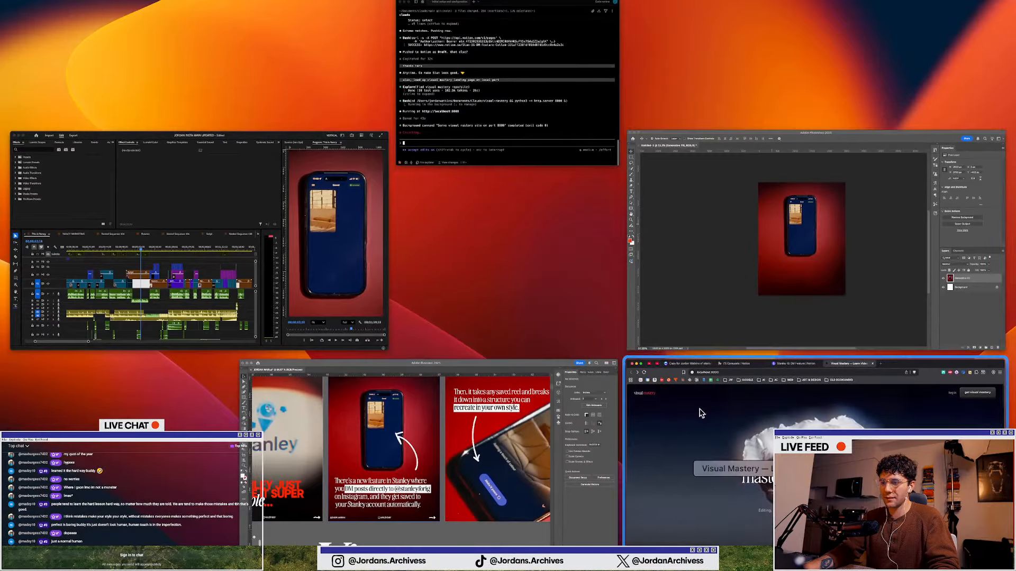
pyautogui.click(718, 502)
pyautogui.hotkey('ctrl', 'Up')
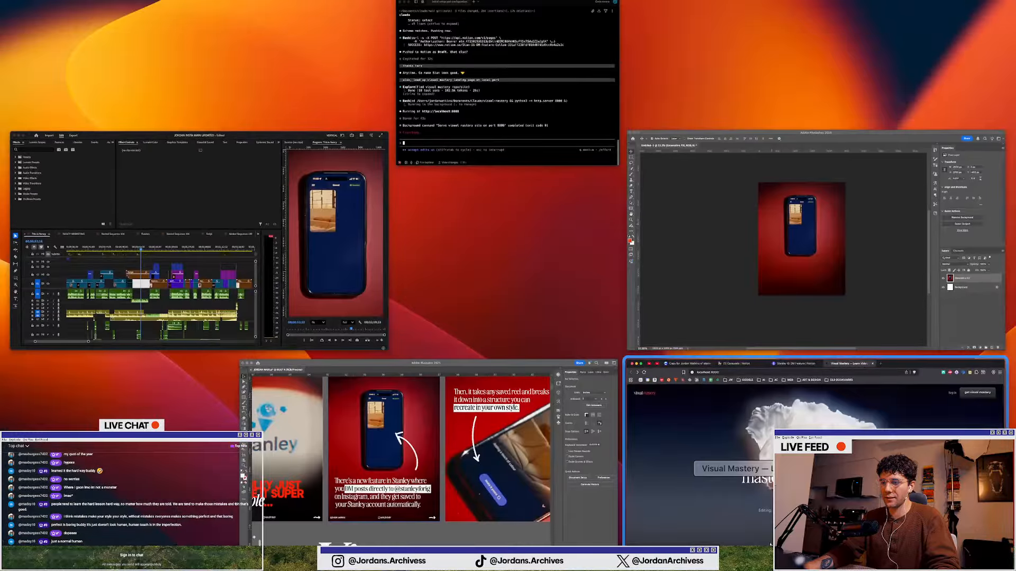
pyautogui.click(410, 473)
pyautogui.hotkey('ctrl', 'Up')
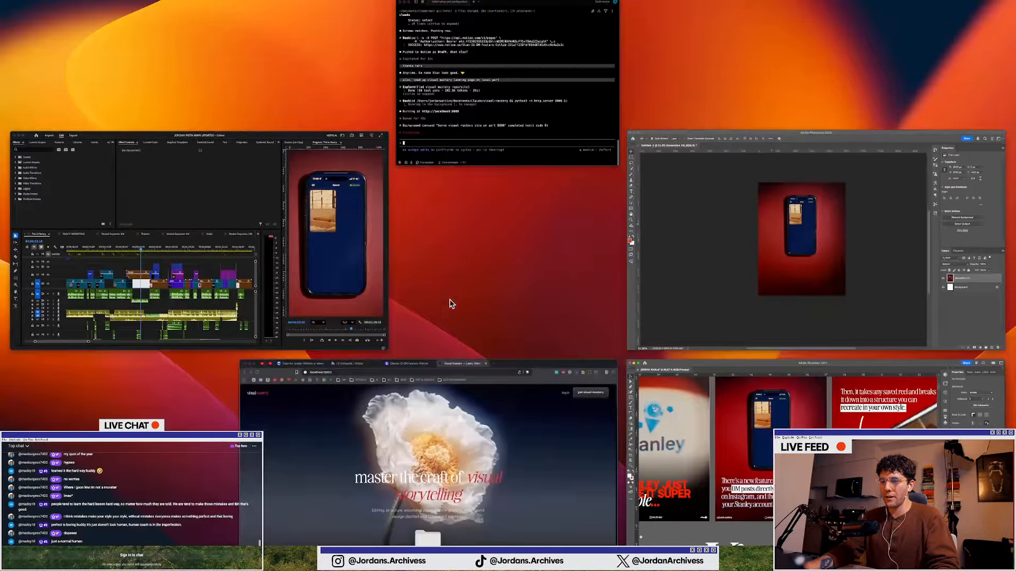
pyautogui.click(753, 463)
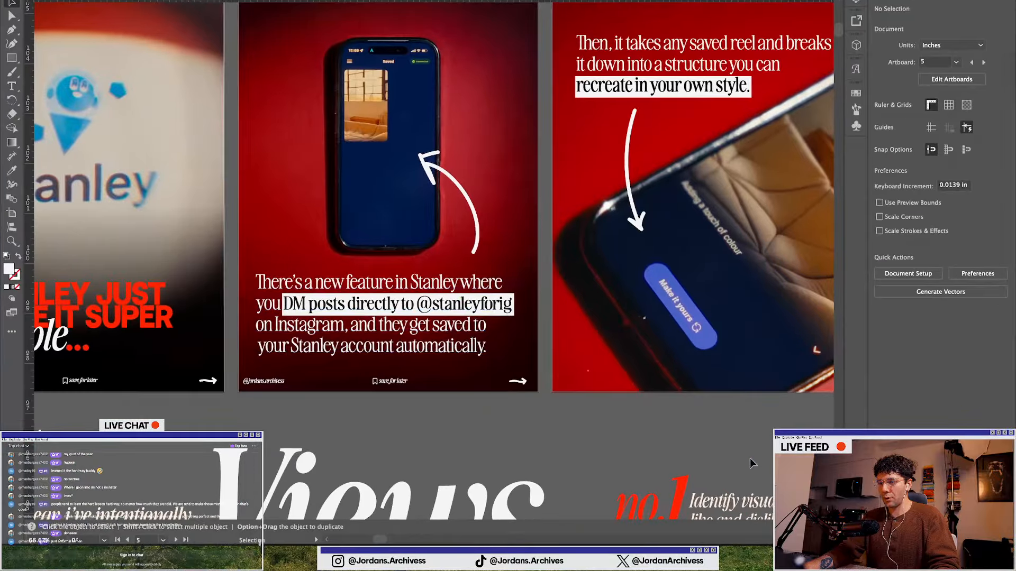
pyautogui.hotkey('ctrl', 'Up')
pyautogui.click(760, 447)
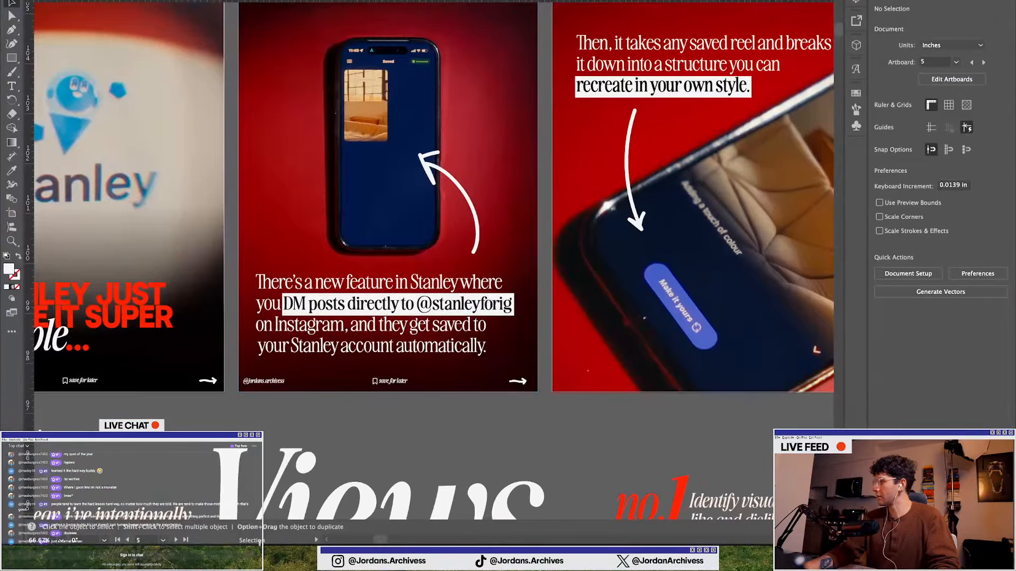
pyautogui.press('super+Tab')
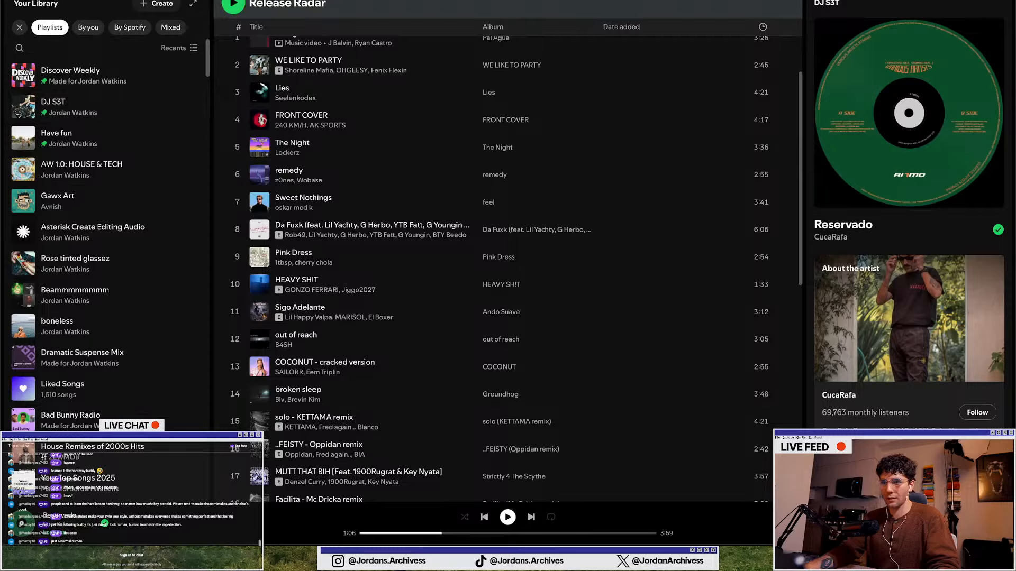
pyautogui.click(508, 0)
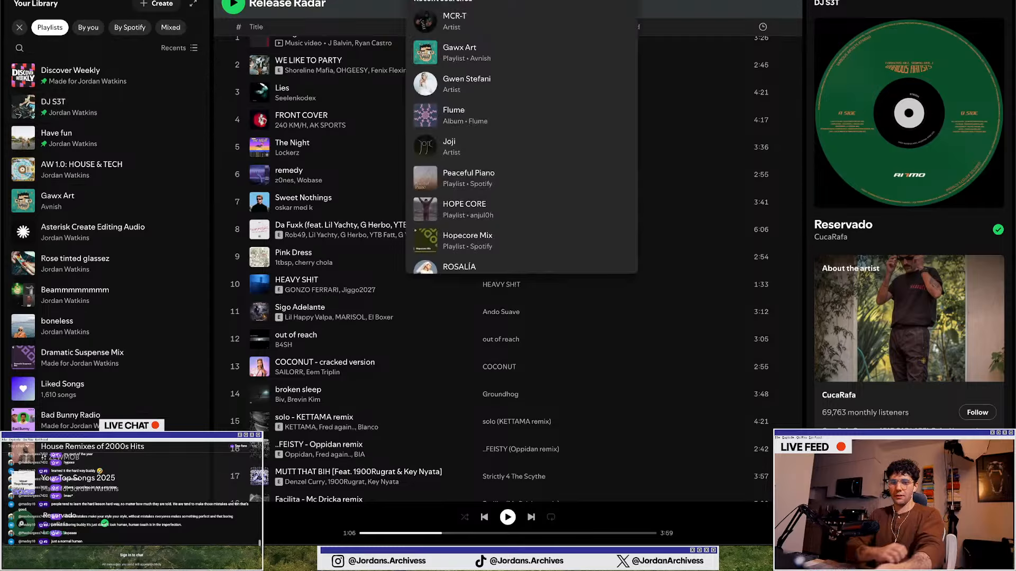
pyautogui.click(194, 267)
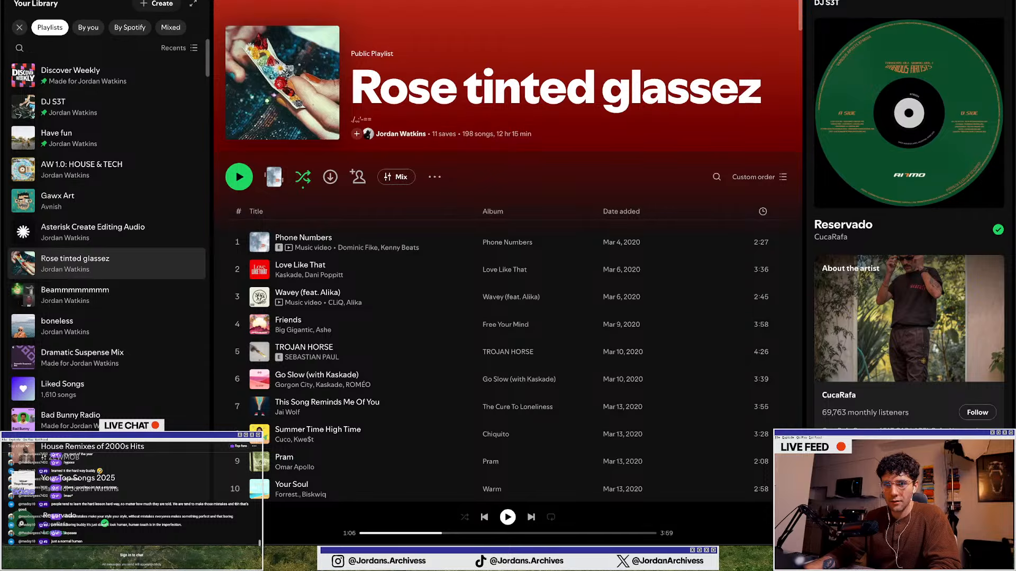
pyautogui.hotkey('alt', 'Left')
pyautogui.scroll(-20, 51, 274)
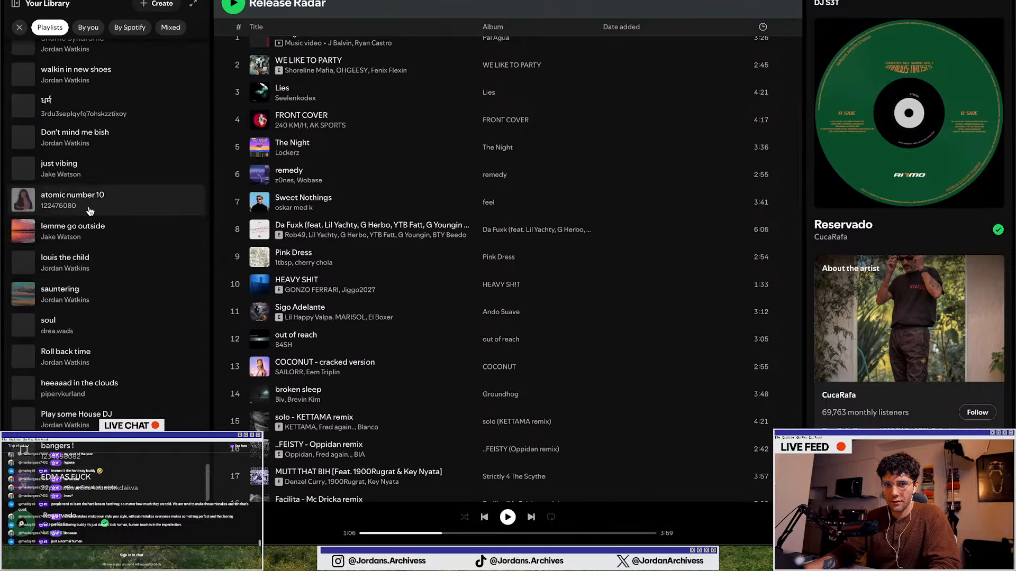
pyautogui.press('super+Tab')
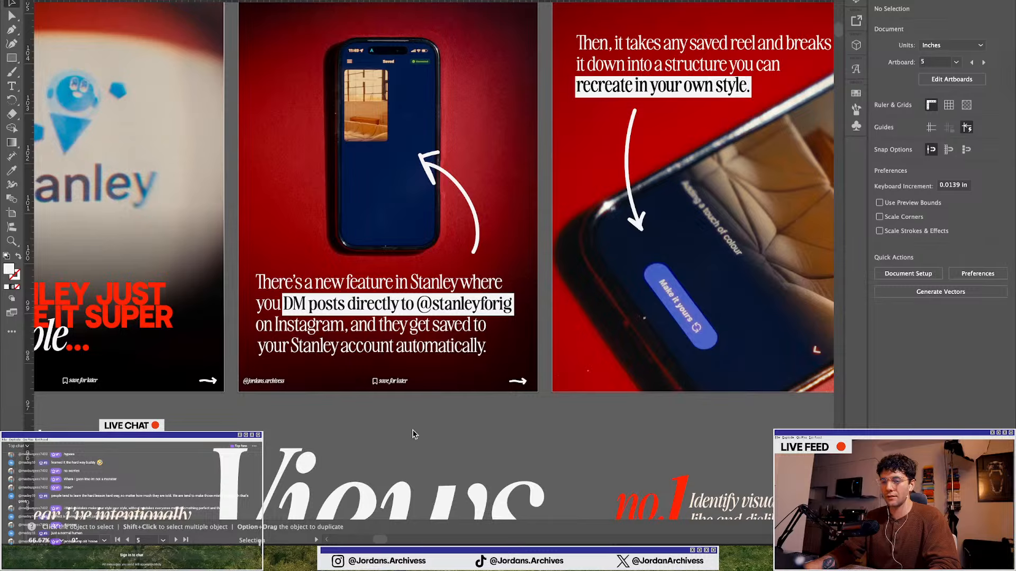
# Select the gradient rectangle on the fourth carousel slide and bring it to the front
pyautogui.scroll(-2, 379, 377)
pyautogui.hscroll(3, 544, 327)
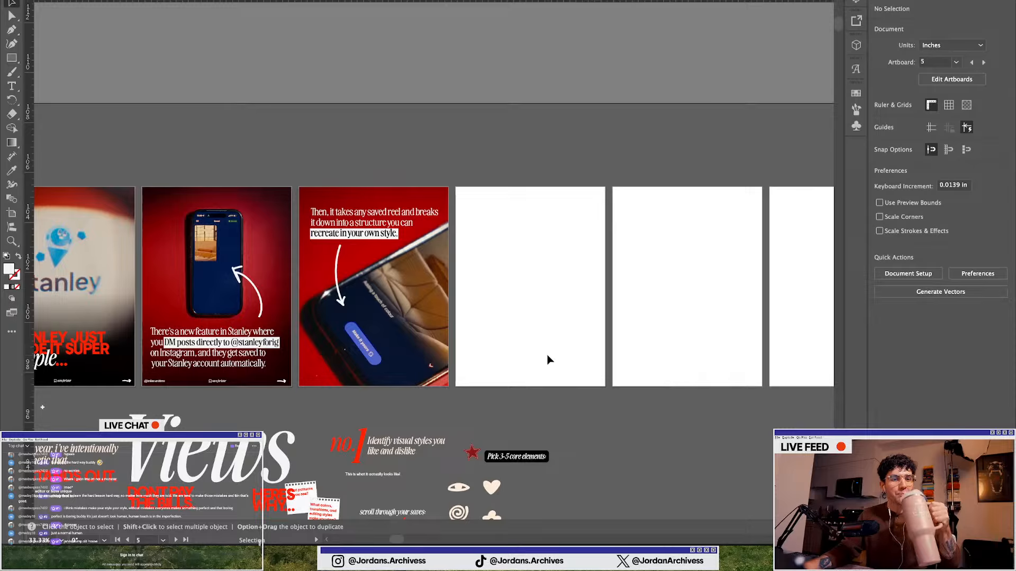
pyautogui.scroll(-2, 476, 397)
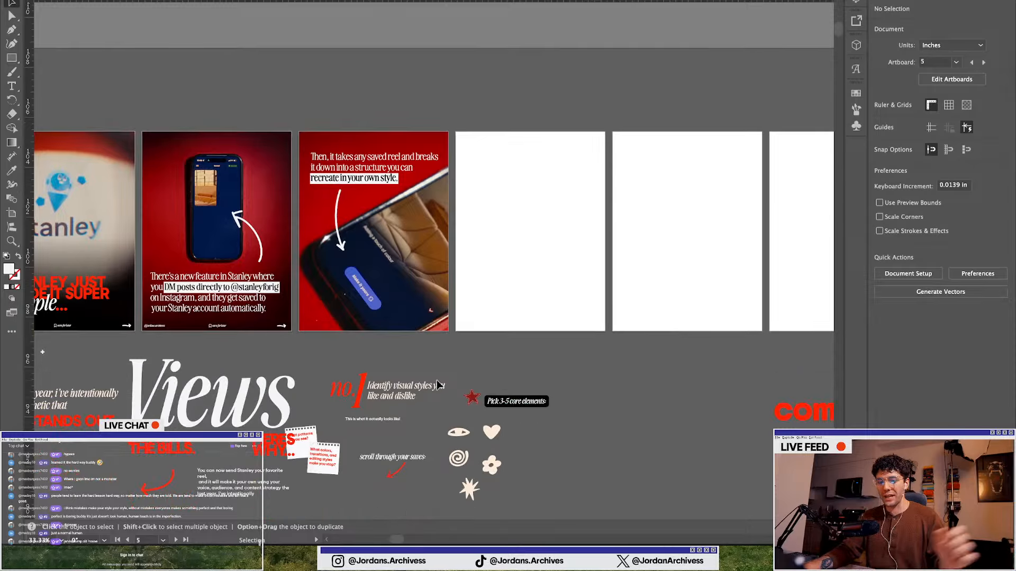
pyautogui.scroll(1, 335, 339)
pyautogui.hscroll(-4, 338, 332)
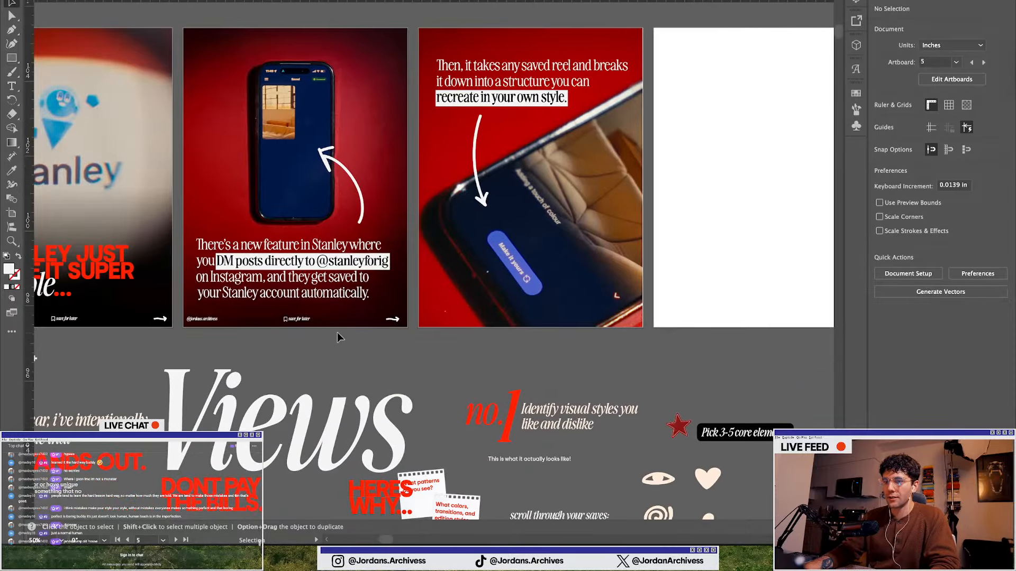
pyautogui.scroll(-1, 450, 320)
pyautogui.click(496, 310)
pyautogui.click(469, 364)
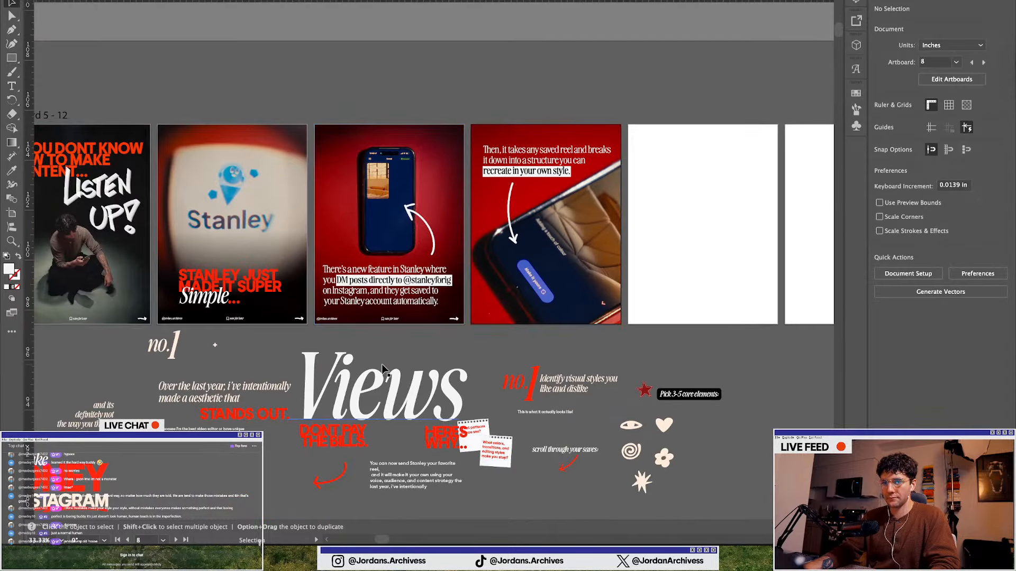
pyautogui.click(221, 322)
pyautogui.moveTo(300, 307); pyautogui.dragTo(434, 177)
pyautogui.click(989, 362)
pyautogui.click(899, 360)
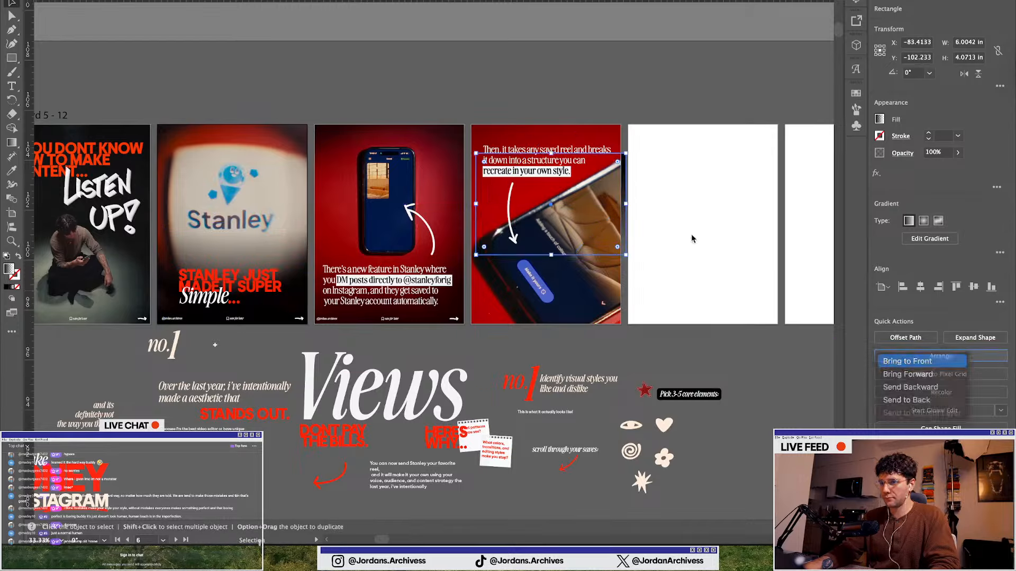
# Stretch the gradient rectangle's top edge up to the top of the fourth slide
pyautogui.scroll(1, 572, 166)
pyautogui.moveTo(608, 157); pyautogui.dragTo(568, 113)
pyautogui.scroll(1, 563, 122)
pyautogui.scroll(2, 406, 103)
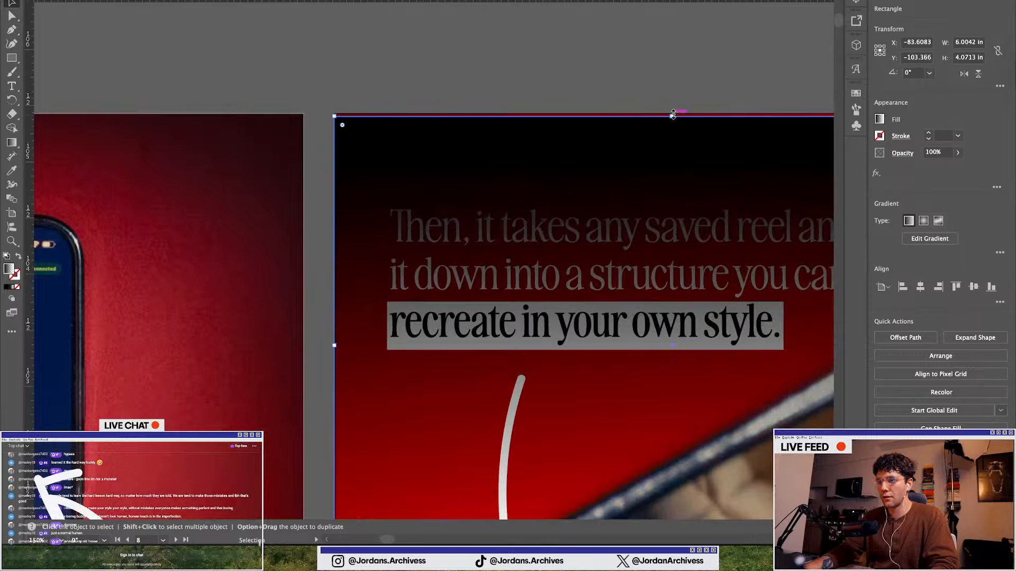
pyautogui.moveTo(673, 114); pyautogui.dragTo(674, 110)
pyautogui.scroll(-2, 447, 175)
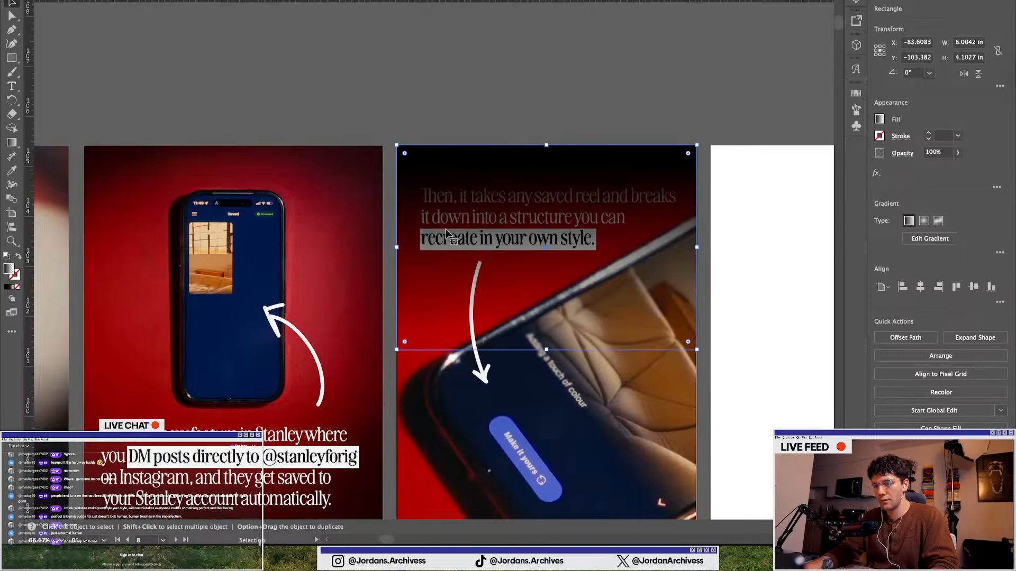
# Stretch the gradient rectangle down to about 6.16 in tall and lower its opacity to 54%
pyautogui.press('a')
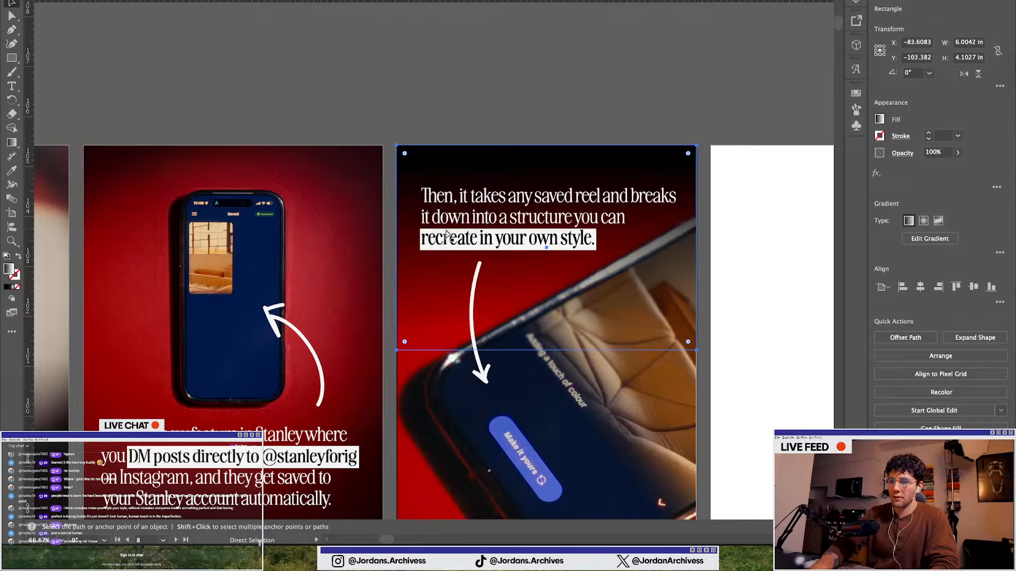
pyautogui.press('v')
pyautogui.click(553, 106)
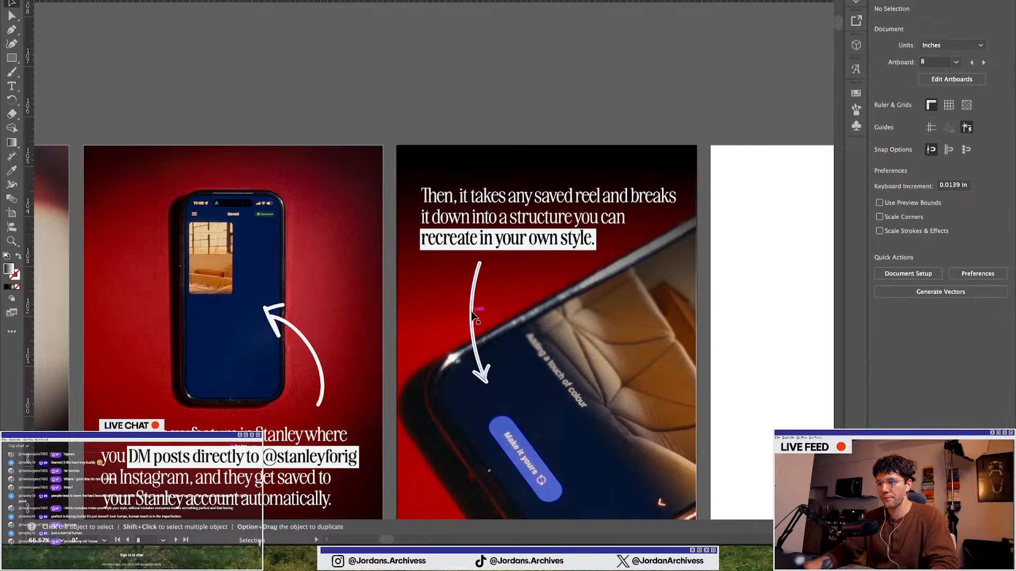
pyautogui.click(505, 296)
pyautogui.scroll(-1, 523, 283)
pyautogui.moveTo(543, 334); pyautogui.dragTo(543, 411)
pyautogui.click(958, 153)
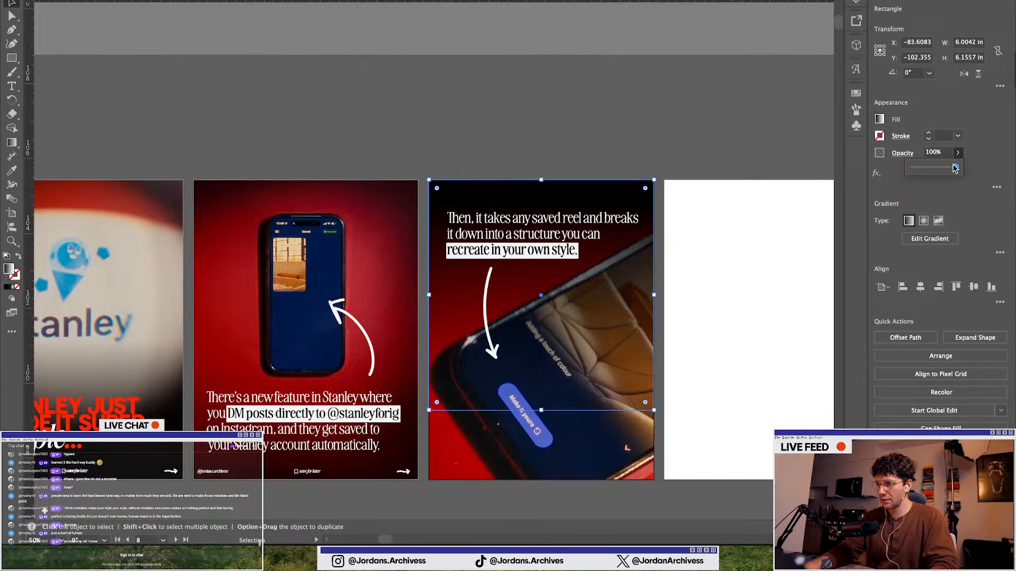
pyautogui.moveTo(958, 167); pyautogui.dragTo(936, 167)
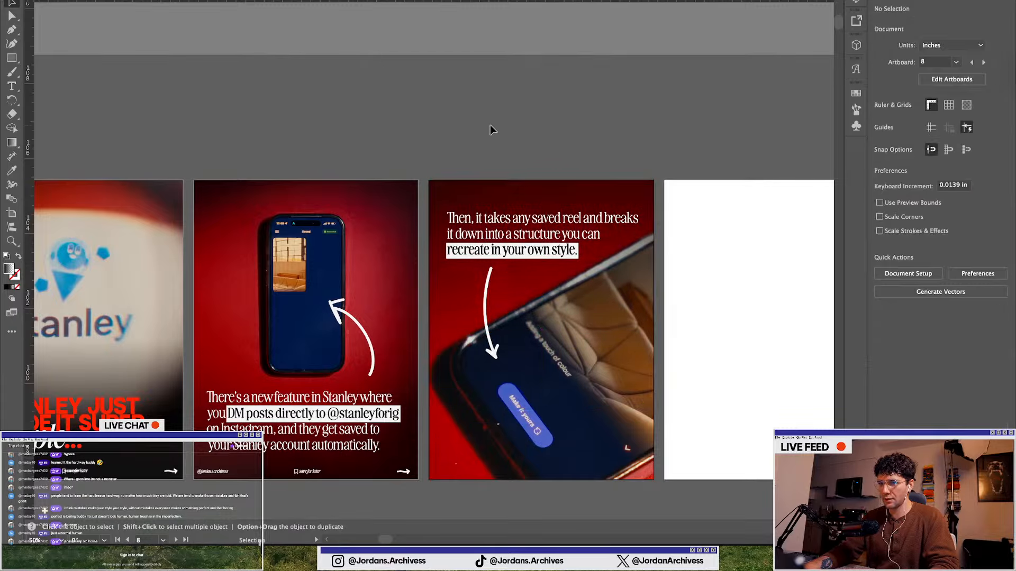
# Shorten the gradient rectangle to about 4.2 in tall and set its opacity to 72%
pyautogui.scroll(-1, 490, 125)
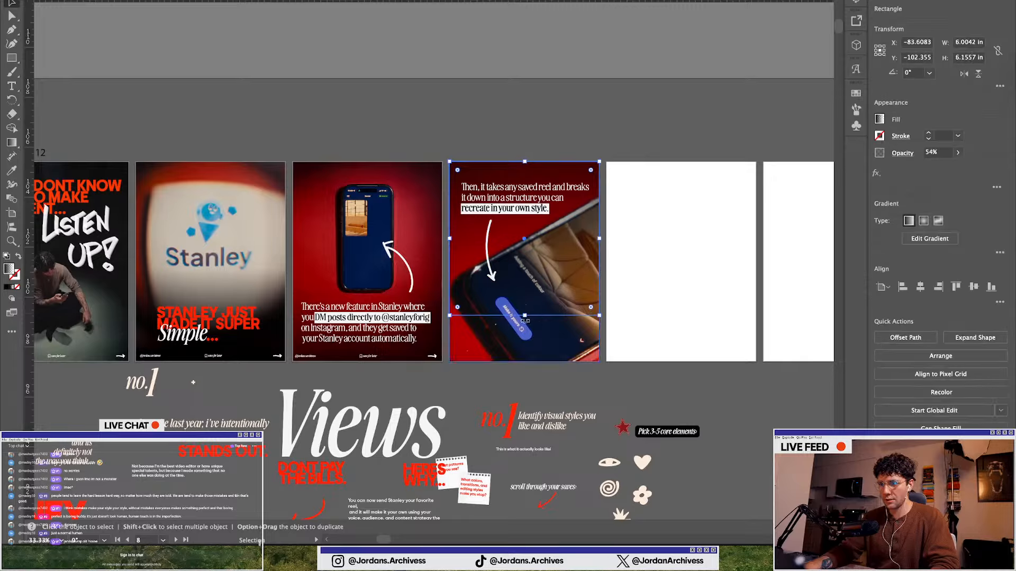
pyautogui.moveTo(525, 315); pyautogui.dragTo(525, 266)
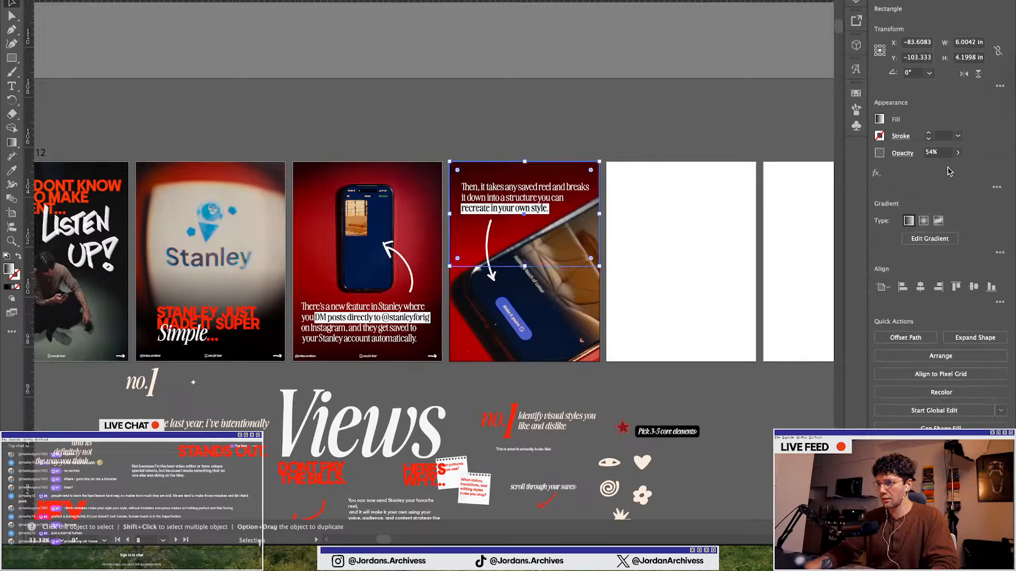
pyautogui.click(958, 154)
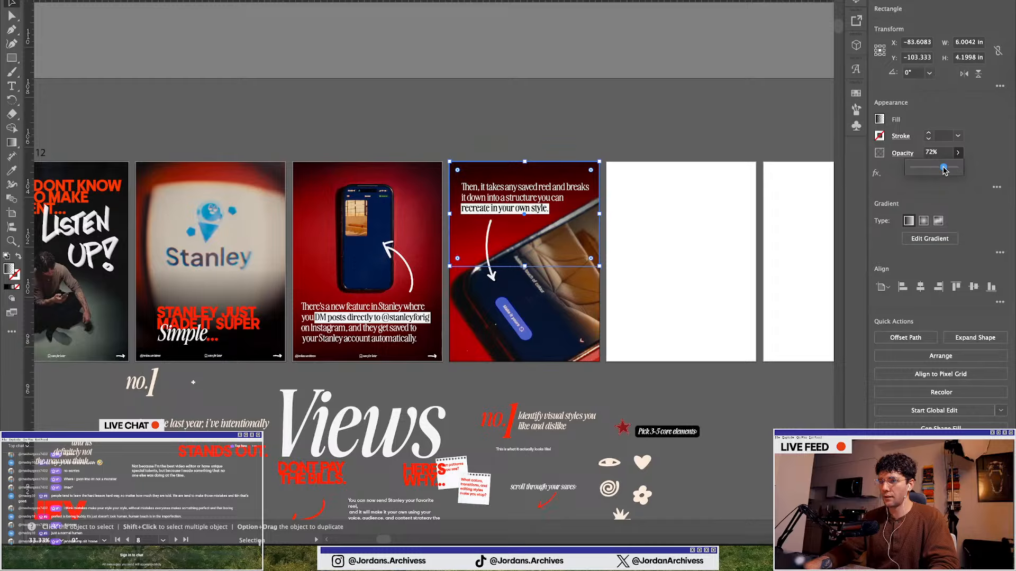
pyautogui.click(593, 127)
pyautogui.scroll(-2, 524, 123)
pyautogui.hscroll(3, 564, 279)
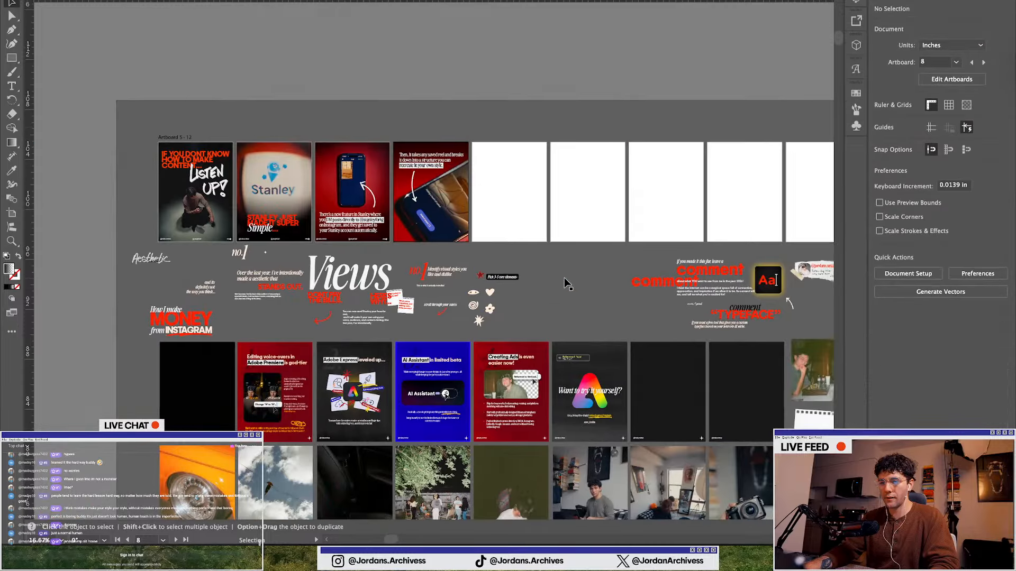
pyautogui.scroll(2, 338, 271)
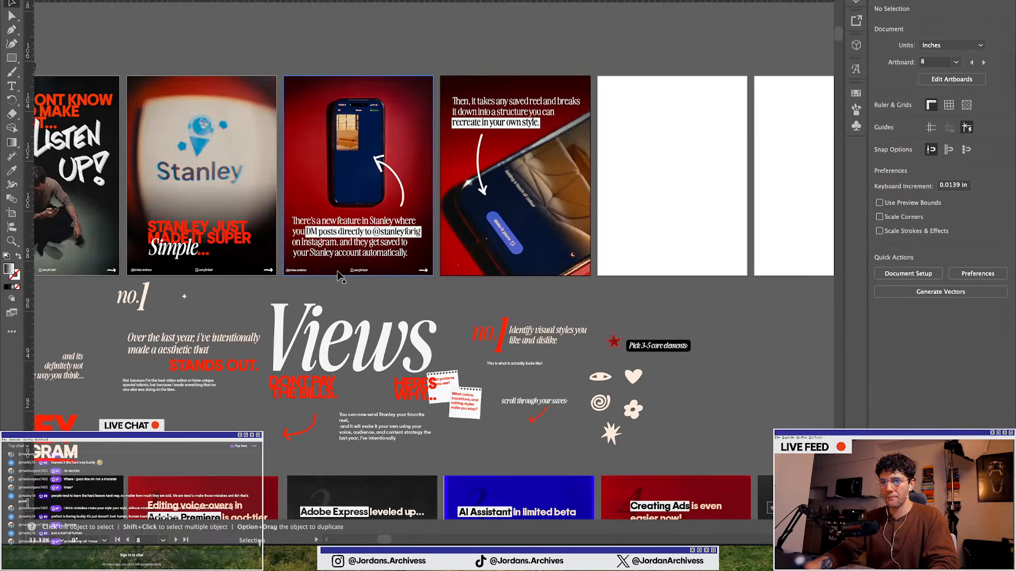
pyautogui.scroll(1, 469, 351)
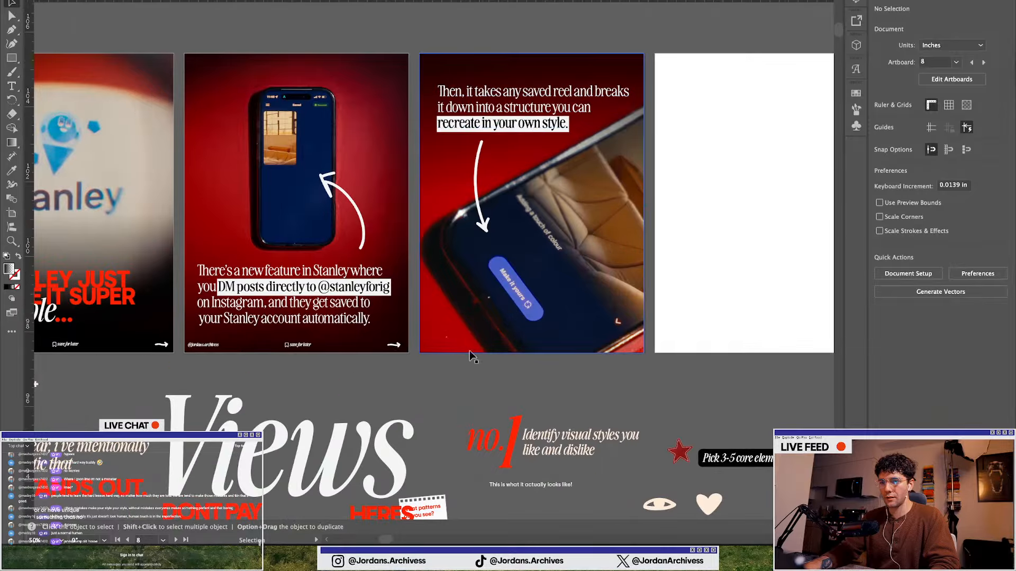
# Approve Claude Code's command to restart the local server on port 8000 and verify it
pyautogui.hotkey('ctrl', 'Up')
pyautogui.click(507, 116)
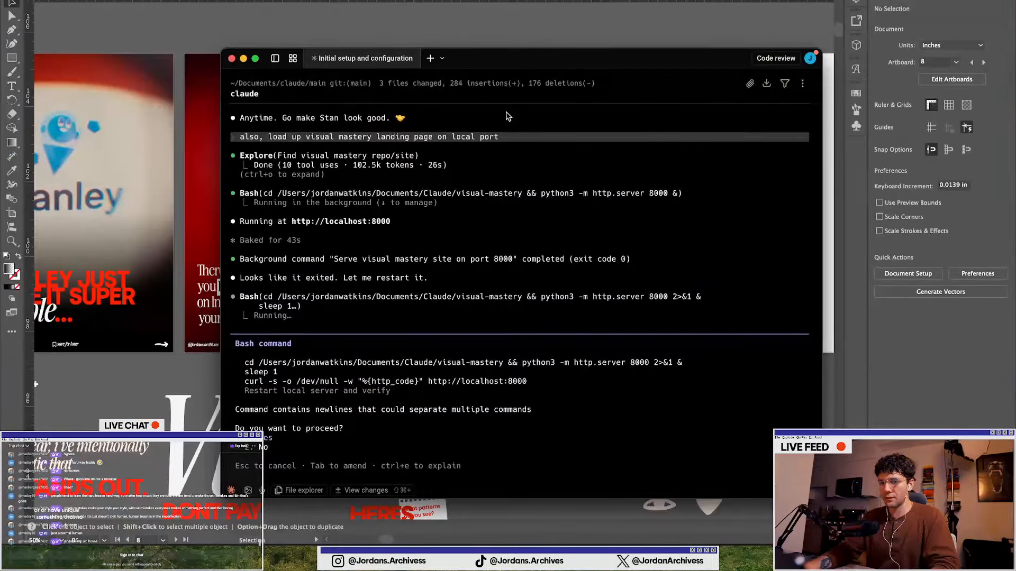
pyautogui.press('Return')
# Open the browser showing the visual mastery landing page on localhost:8000, then move to the Notion page
pyautogui.hotkey('ctrl', 'Up')
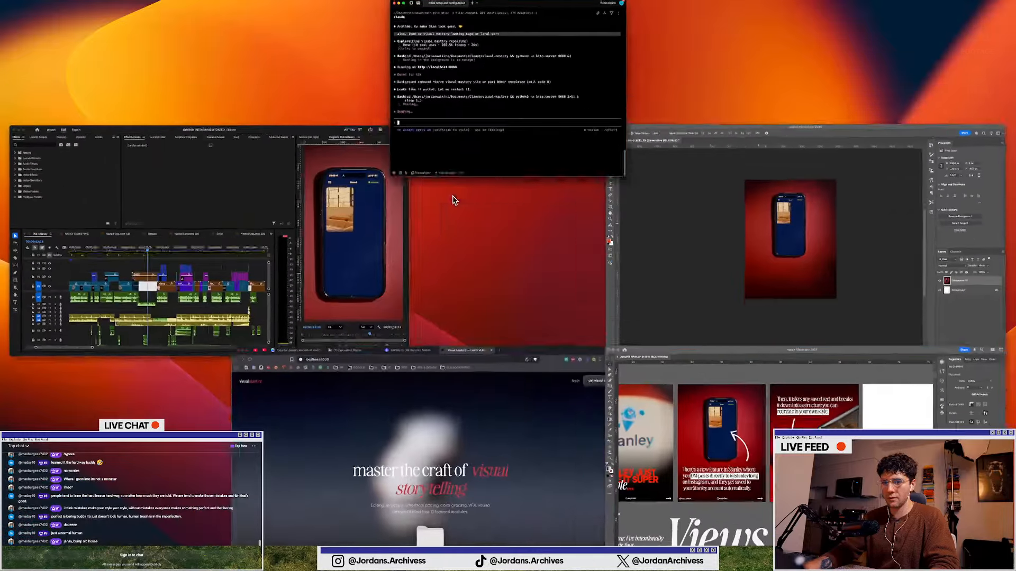
pyautogui.click(455, 456)
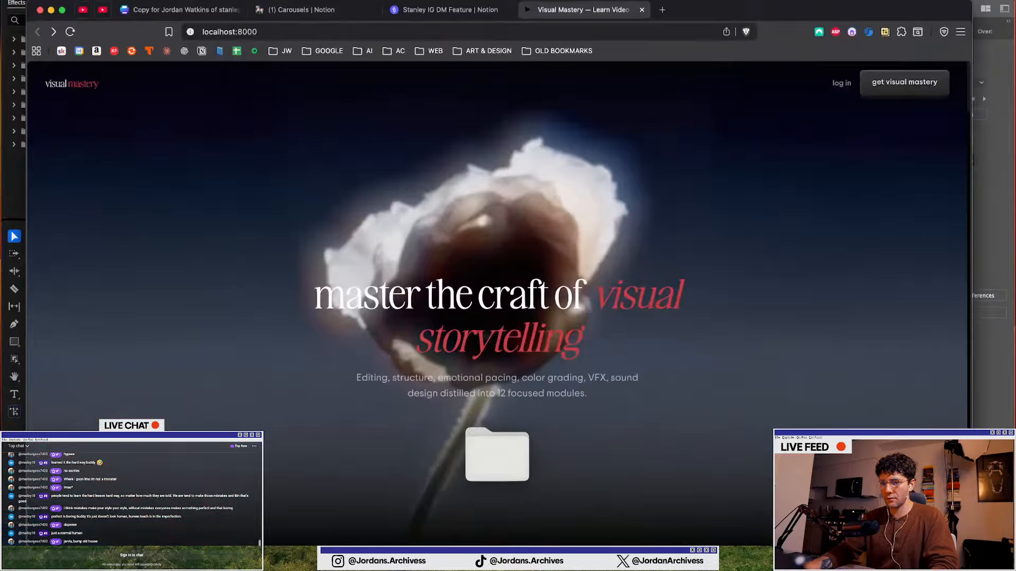
pyautogui.hotkey('ctrl', 'Right')
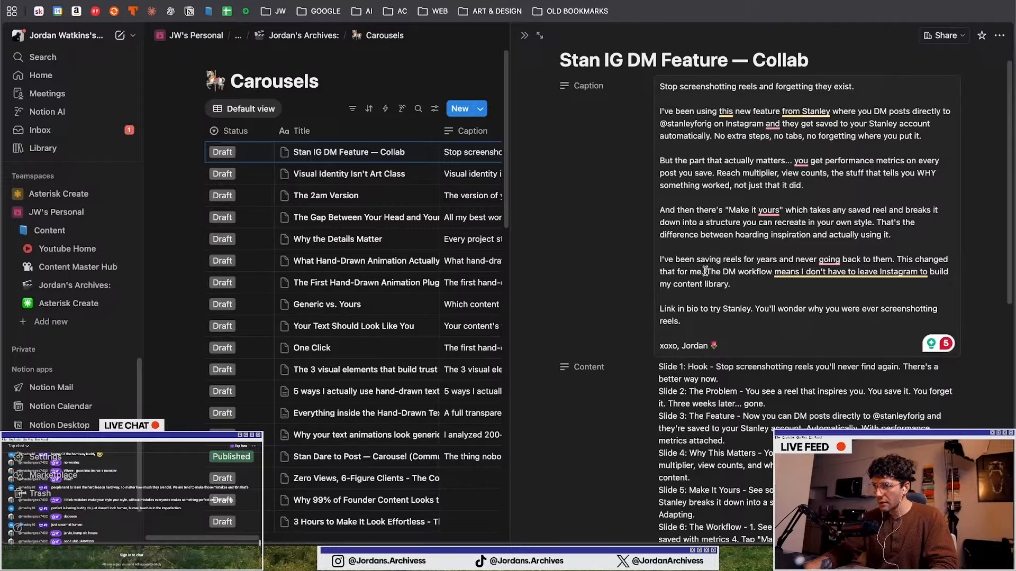
# Select the DM workflow sentence in the Stan IG DM Feature caption in Notion
pyautogui.moveTo(705, 271); pyautogui.dragTo(748, 284)
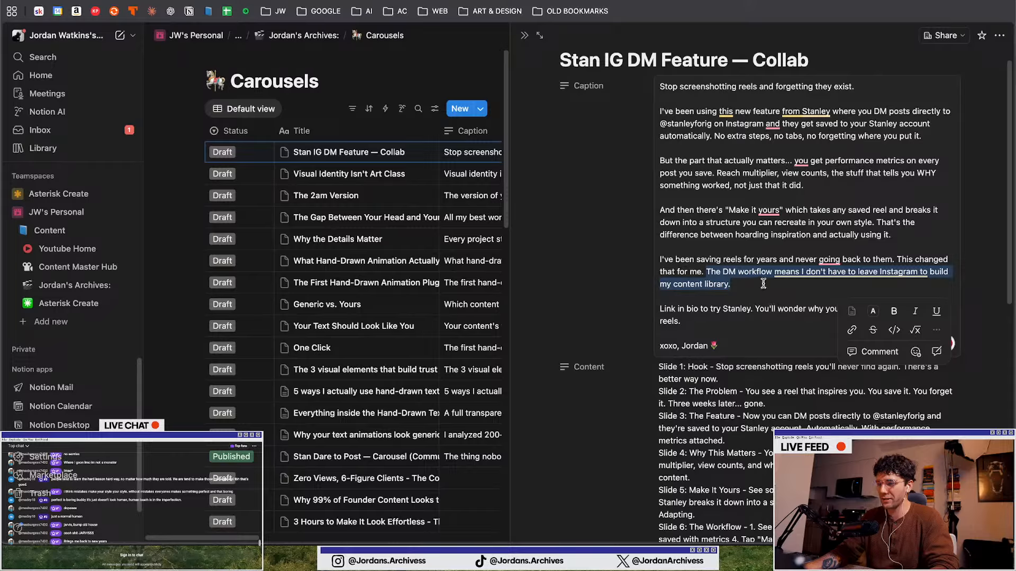
pyautogui.moveTo(761, 283); pyautogui.dragTo(708, 273)
pyautogui.click(747, 284)
pyautogui.click(707, 272)
pyautogui.click(743, 286)
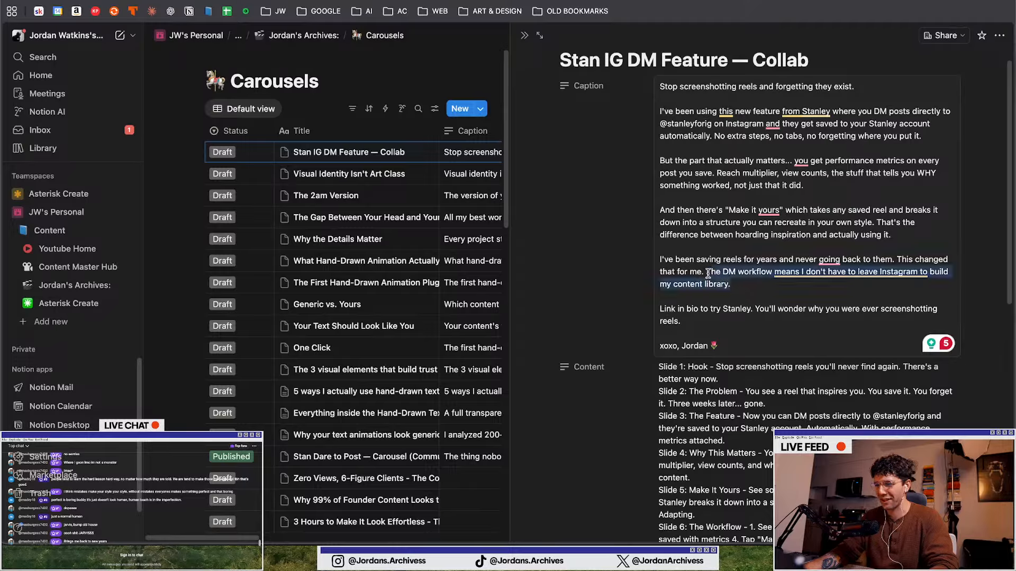
pyautogui.click(714, 274)
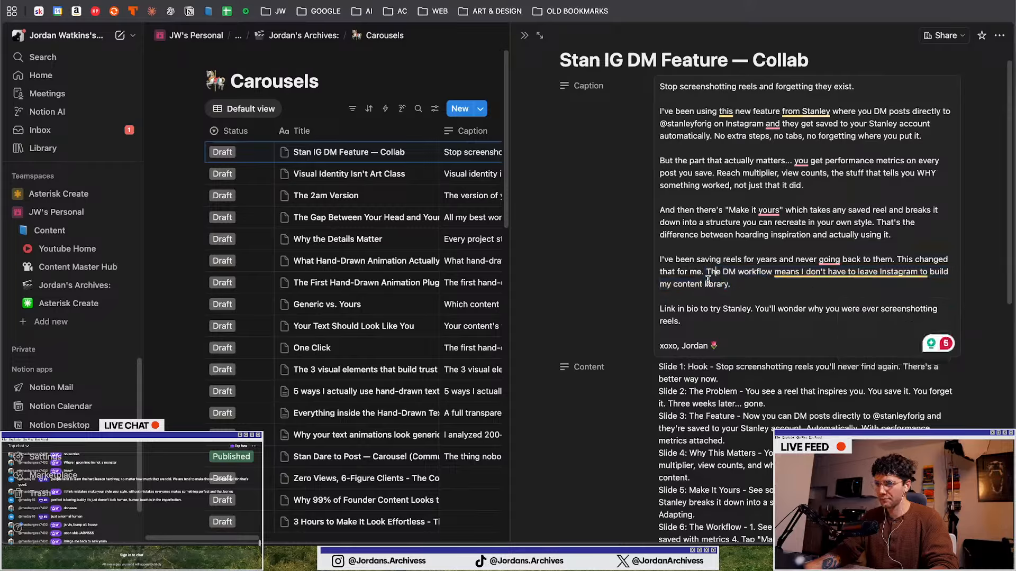
pyautogui.moveTo(707, 272); pyautogui.dragTo(735, 281)
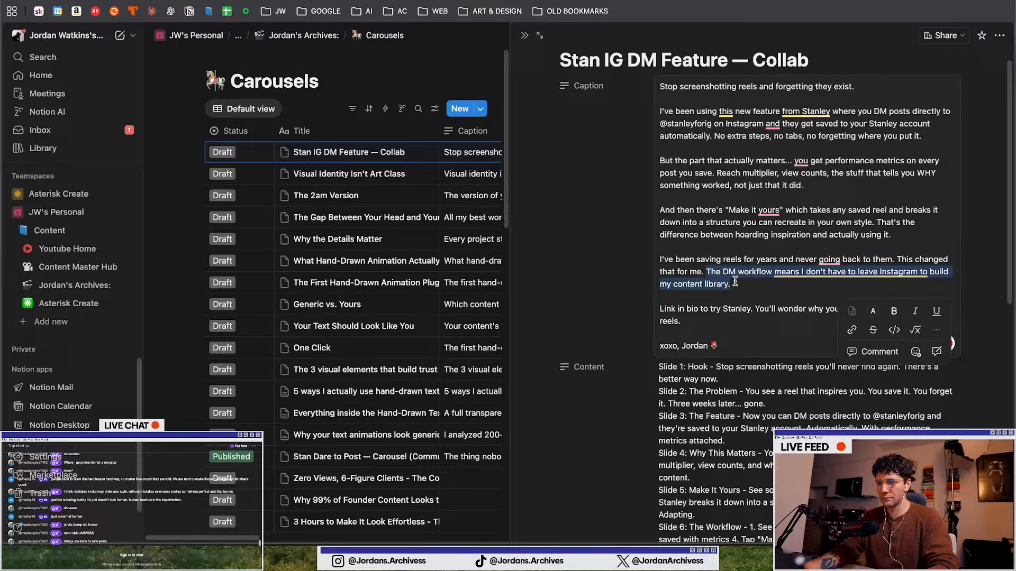
# Switch back to Illustrator and browse the photo collection beneath the carousel artboards
pyautogui.hotkey('ctrl', 'Up')
pyautogui.click(458, 464)
pyautogui.scroll(-3, 458, 463)
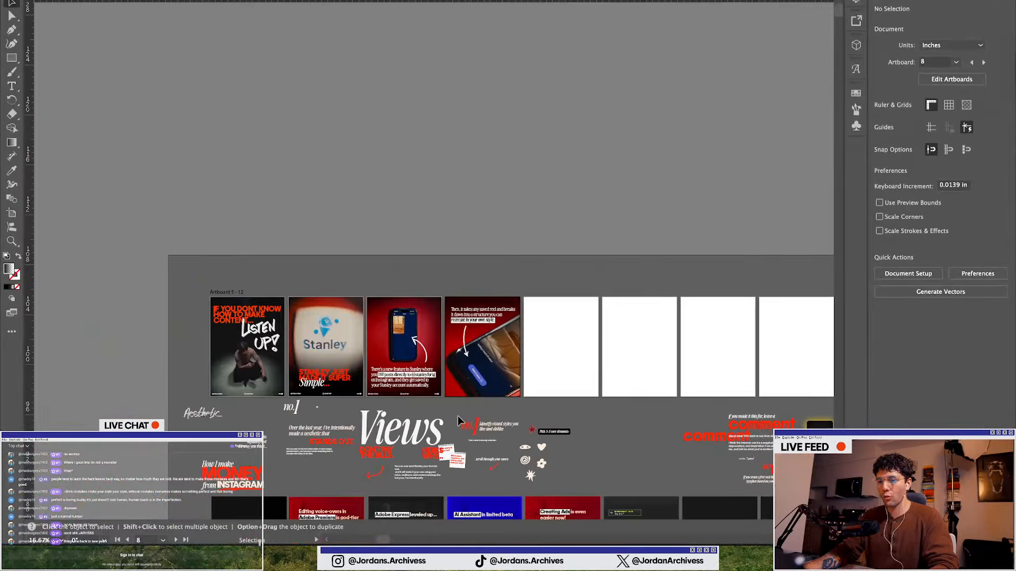
pyautogui.scroll(-5, 459, 421)
pyautogui.scroll(-2, 460, 357)
pyautogui.scroll(-3, 463, 248)
pyautogui.scroll(-1, 460, 248)
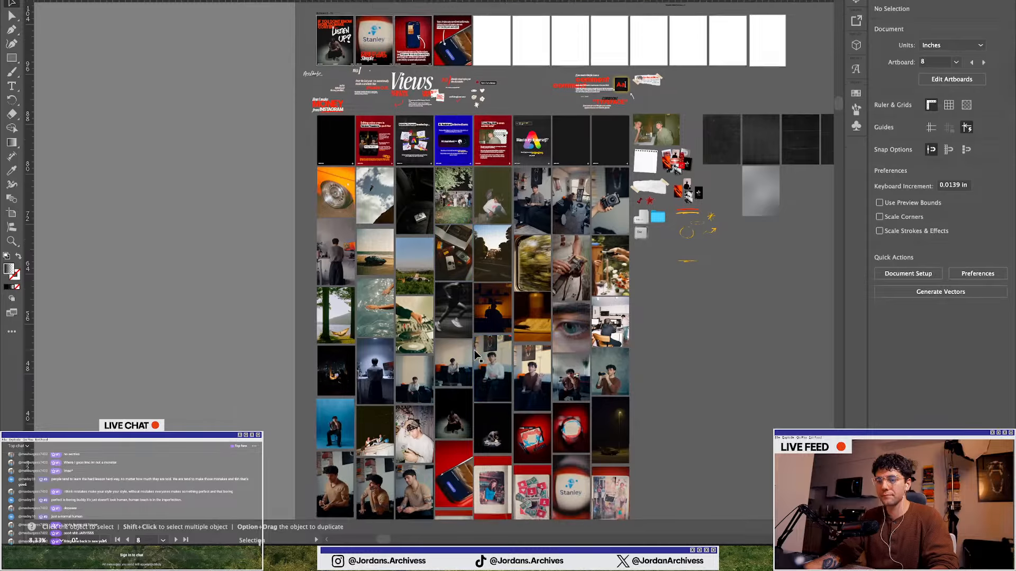
pyautogui.scroll(2, 435, 341)
pyautogui.scroll(-10, 434, 341)
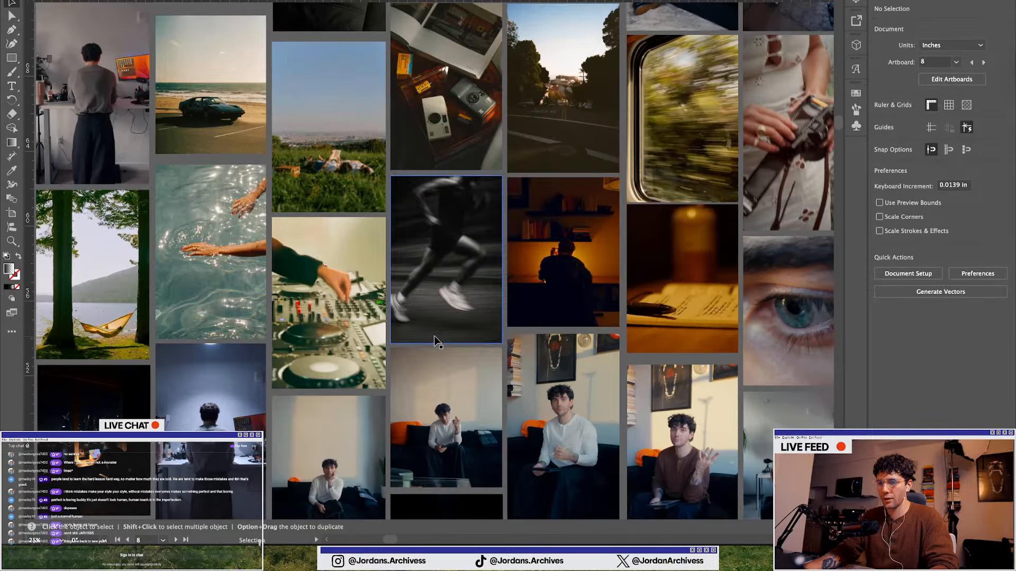
pyautogui.scroll(4, 382, 164)
pyautogui.scroll(3, 382, 164)
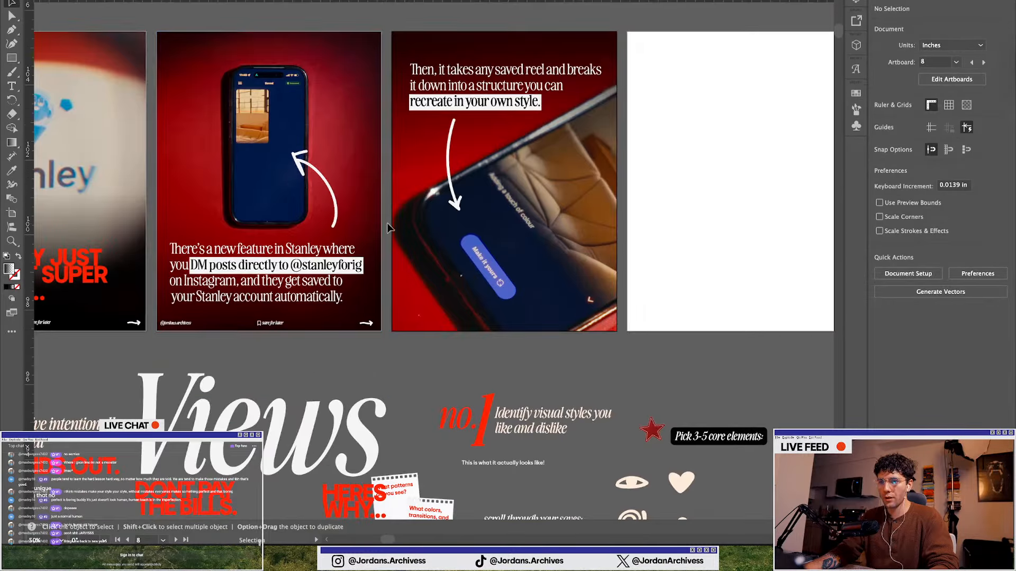
pyautogui.scroll(-2, 382, 164)
pyautogui.hotkey('ctrl', 'Up')
pyautogui.hotkey('ctrl', 'Up')
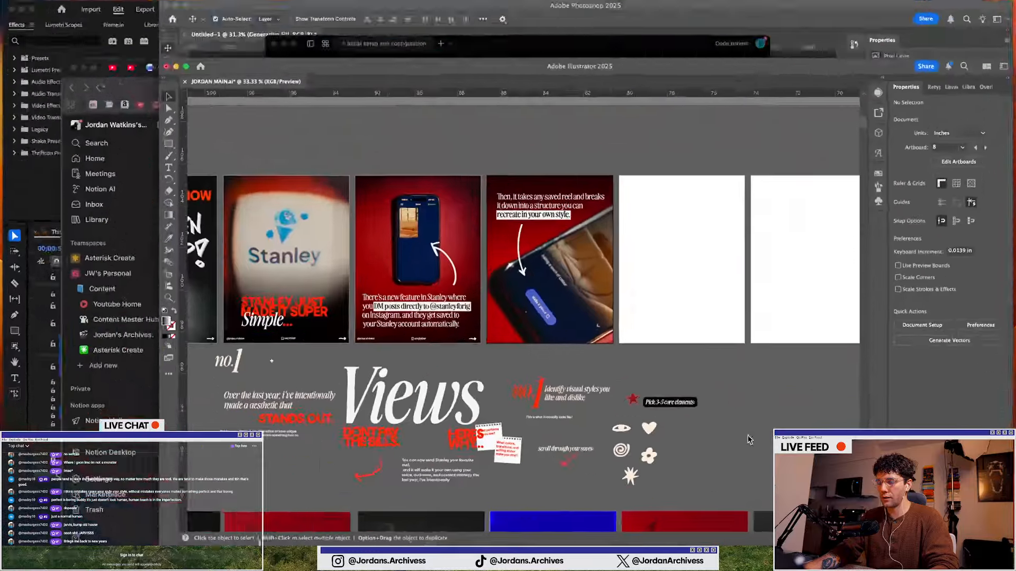
pyautogui.hotkey('ctrl', 'Up')
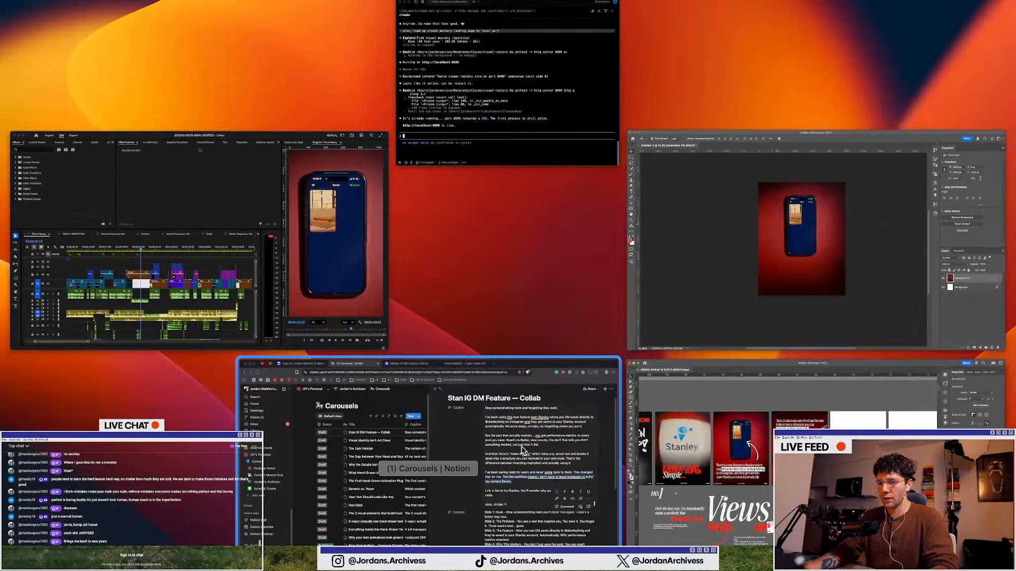
pyautogui.click(431, 476)
pyautogui.hotkey('ctrl', 'Up')
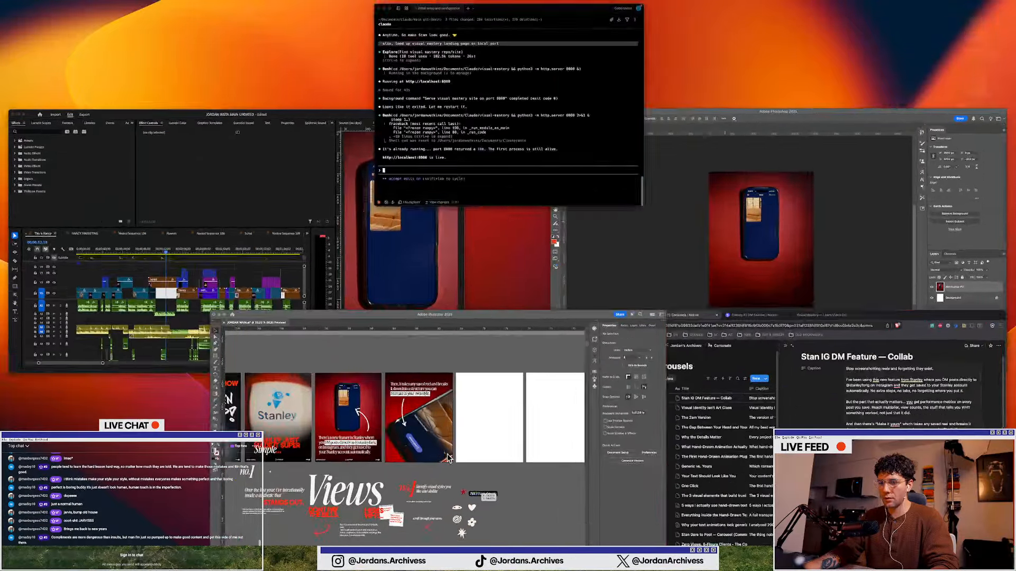
pyautogui.click(449, 459)
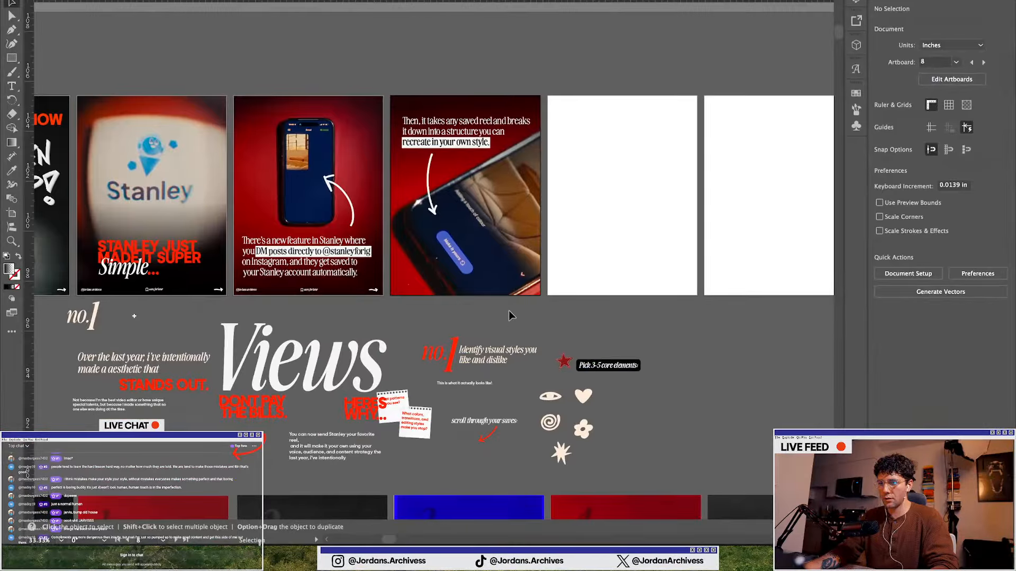
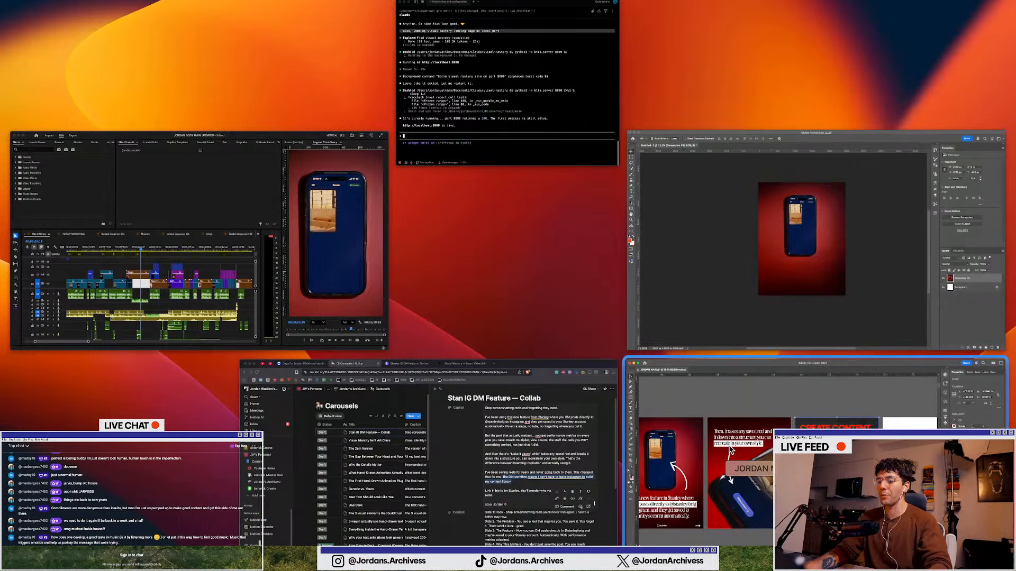
# Return to Illustrator and enlarge the italic word Seconds in the third slide's headline to 60 pt
pyautogui.click(686, 418)
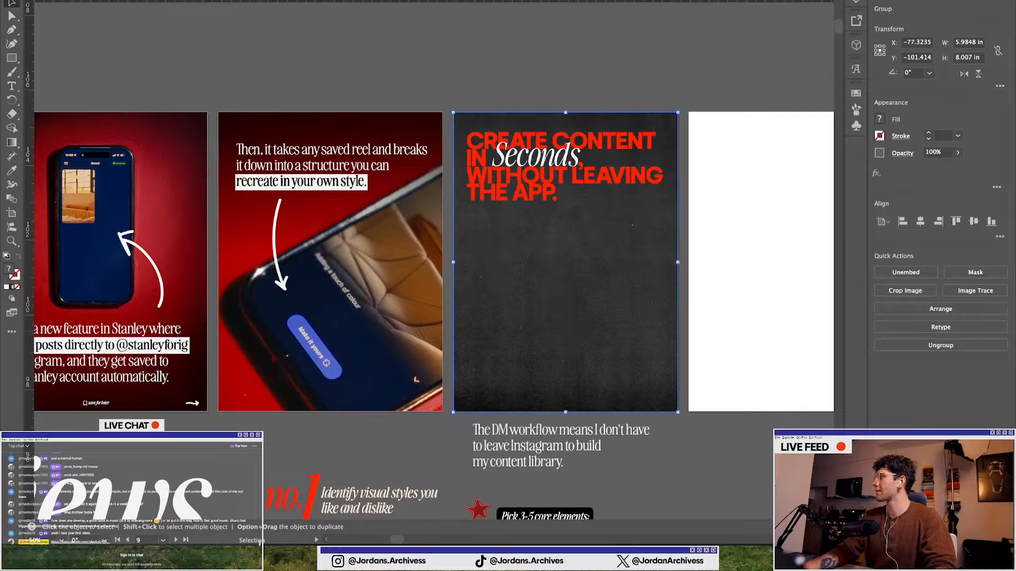
pyautogui.click(369, 441)
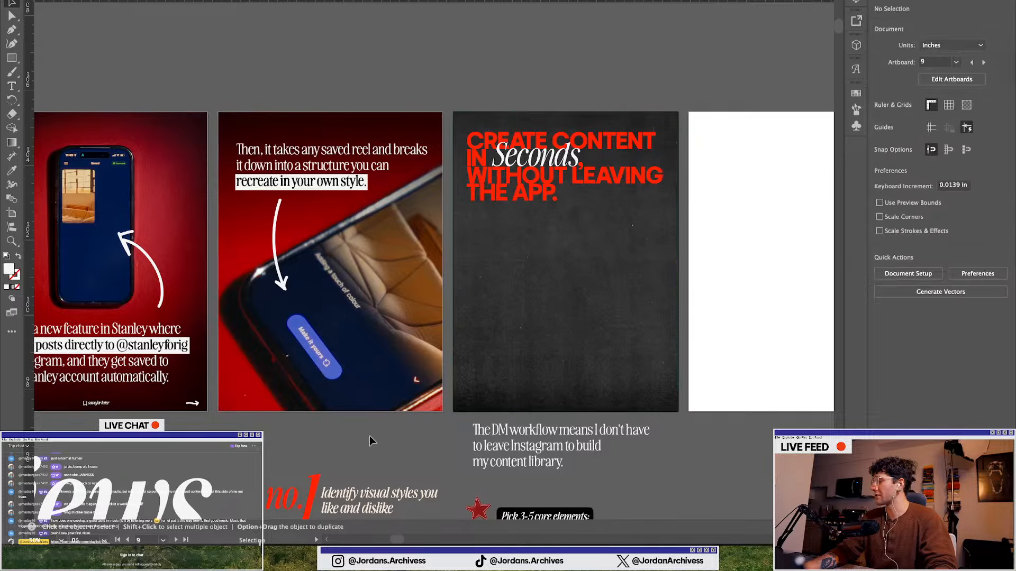
pyautogui.scroll(-1, 372, 370)
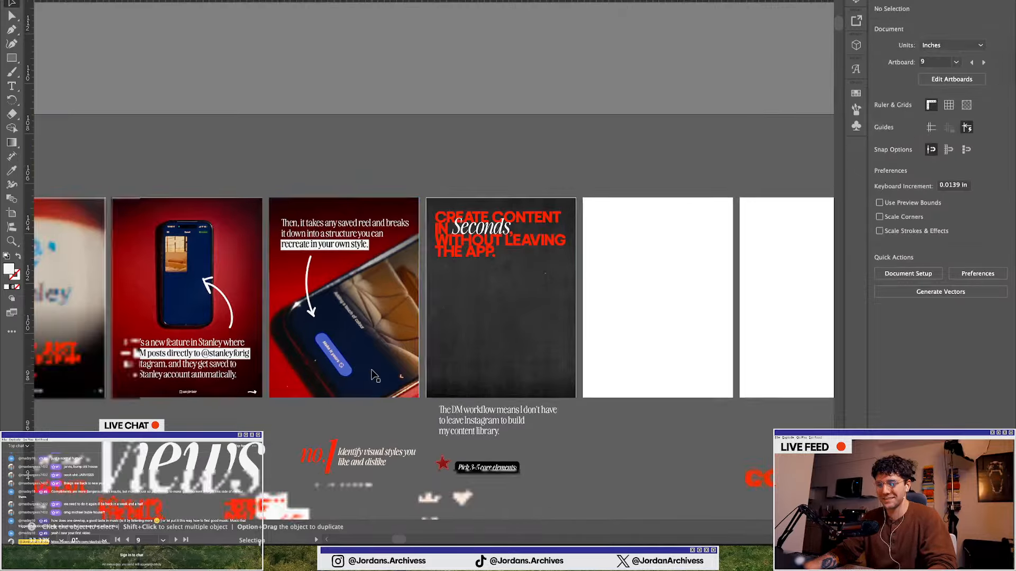
pyautogui.scroll(1, 496, 305)
pyautogui.moveTo(470, 216); pyautogui.dragTo(470, 211)
pyautogui.scroll(1, 467, 190)
pyautogui.doubleClick(467, 183)
pyautogui.moveTo(417, 183); pyautogui.dragTo(534, 182)
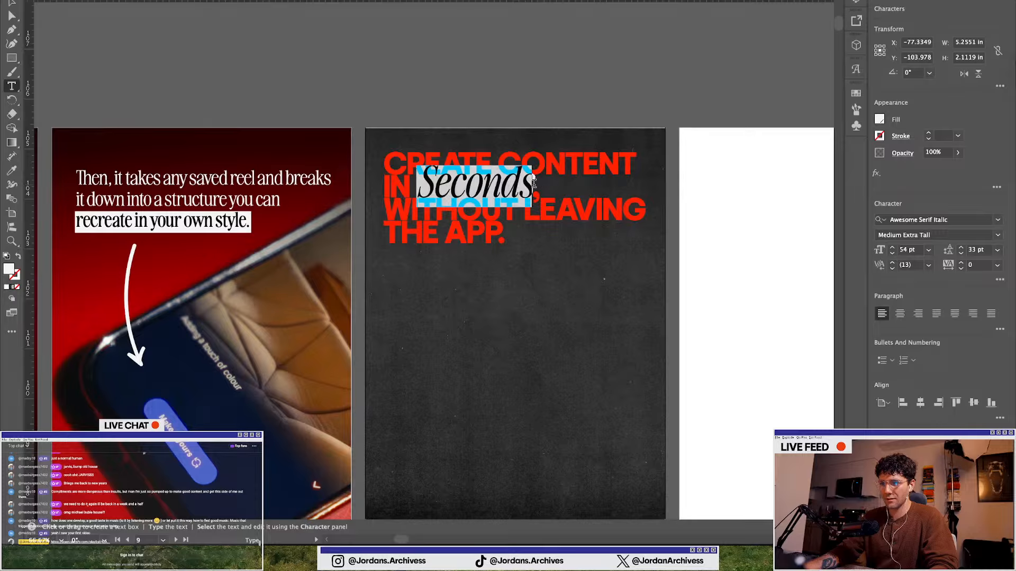
pyautogui.click(892, 247)
pyautogui.click(892, 247)
pyautogui.click(892, 247)
pyautogui.click(892, 248)
pyautogui.click(892, 247)
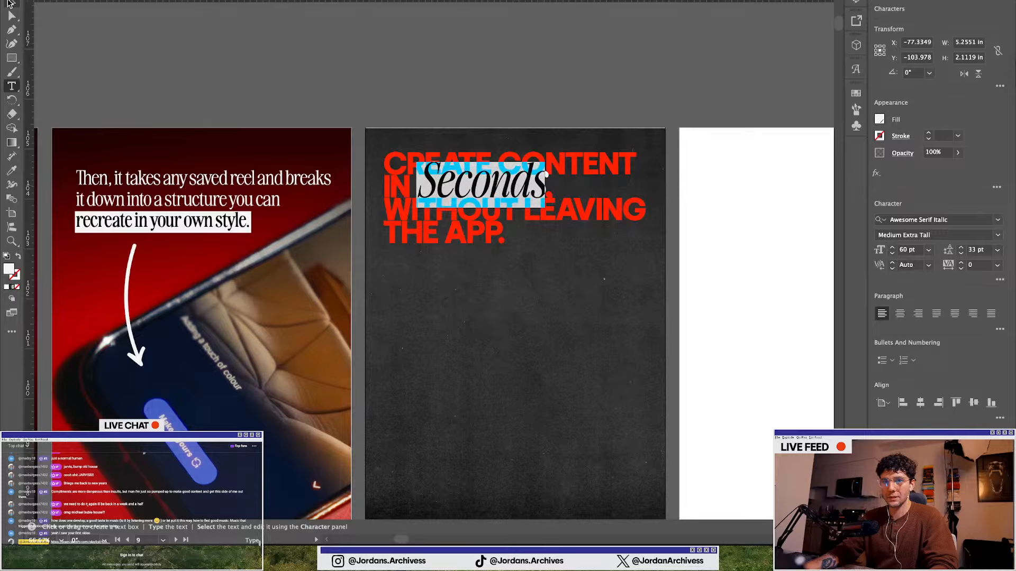
# Move the Create Content in Seconds headline down to the lower part of the third slide
pyautogui.click(12, 3)
pyautogui.click(283, 37)
pyautogui.scroll(-2, 384, 106)
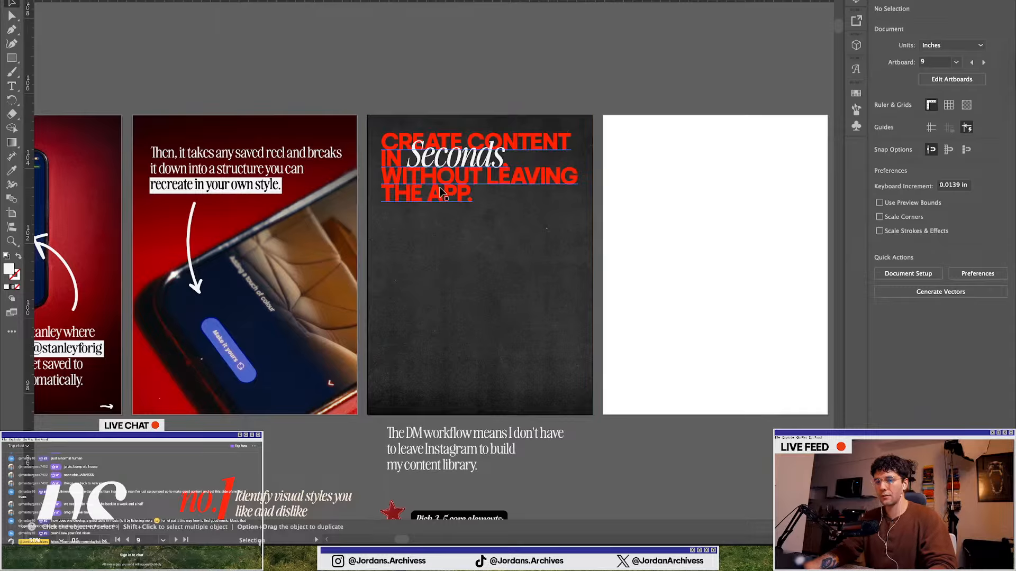
pyautogui.scroll(-1, 440, 188)
pyautogui.scroll(-1, 439, 188)
pyautogui.scroll(1, 441, 188)
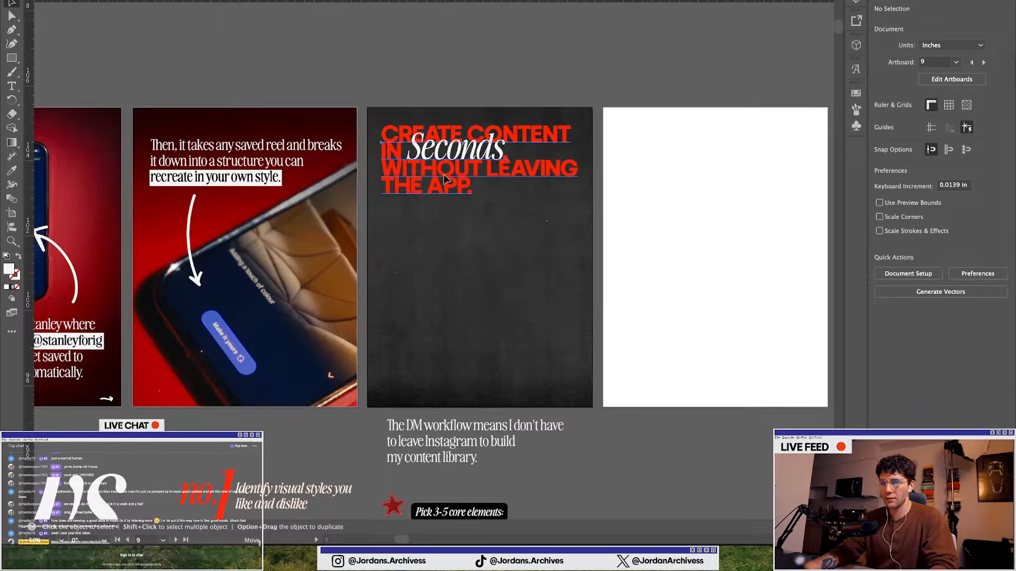
pyautogui.moveTo(441, 189); pyautogui.dragTo(443, 353)
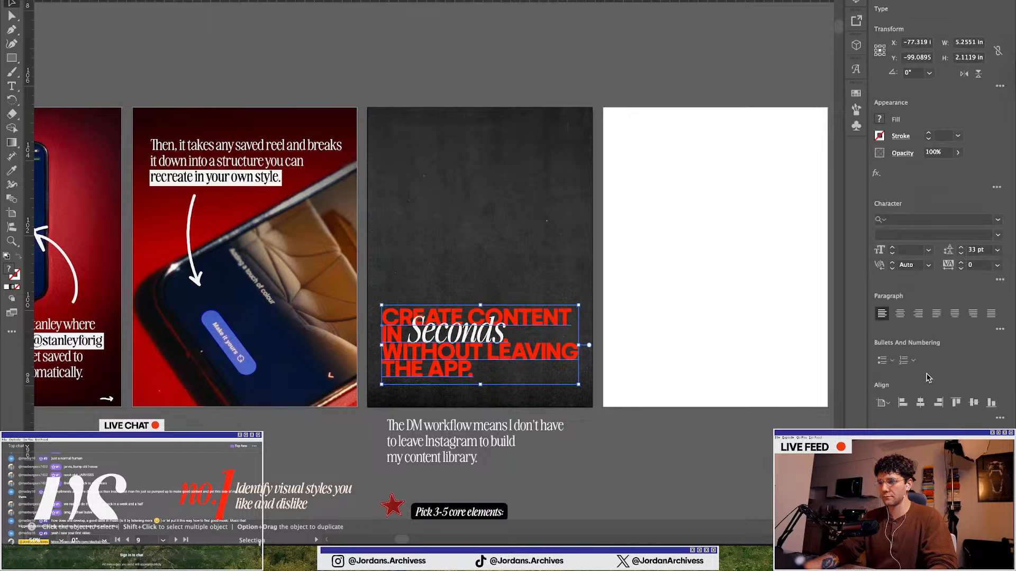
pyautogui.click(920, 403)
pyautogui.click(525, 435)
# Locate the Dare to Post folder slide among the old carousels and delete the faded image dragged off it
pyautogui.scroll(-1, 526, 435)
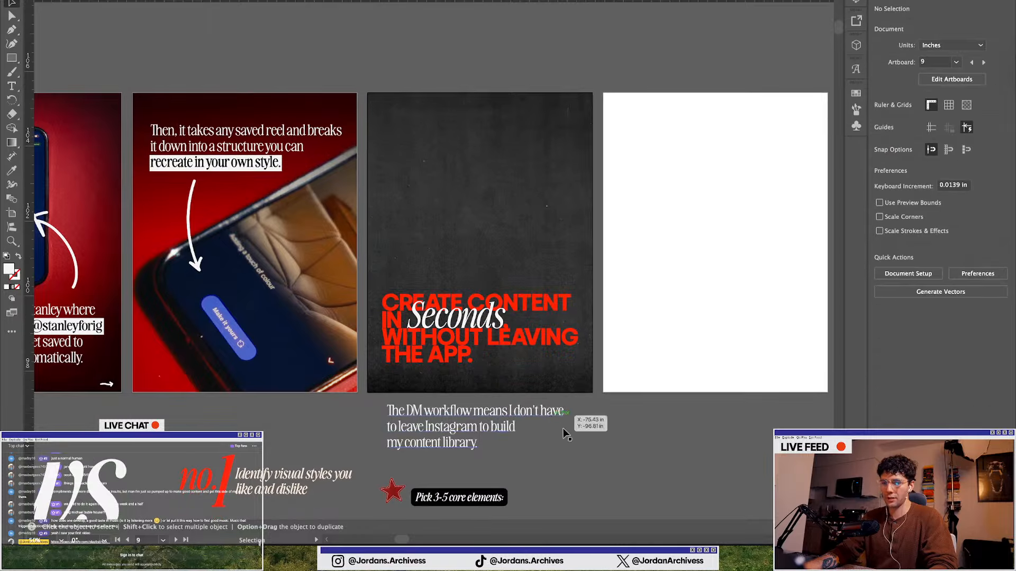
pyautogui.scroll(-5, 407, 300)
pyautogui.hscroll(3, 422, 310)
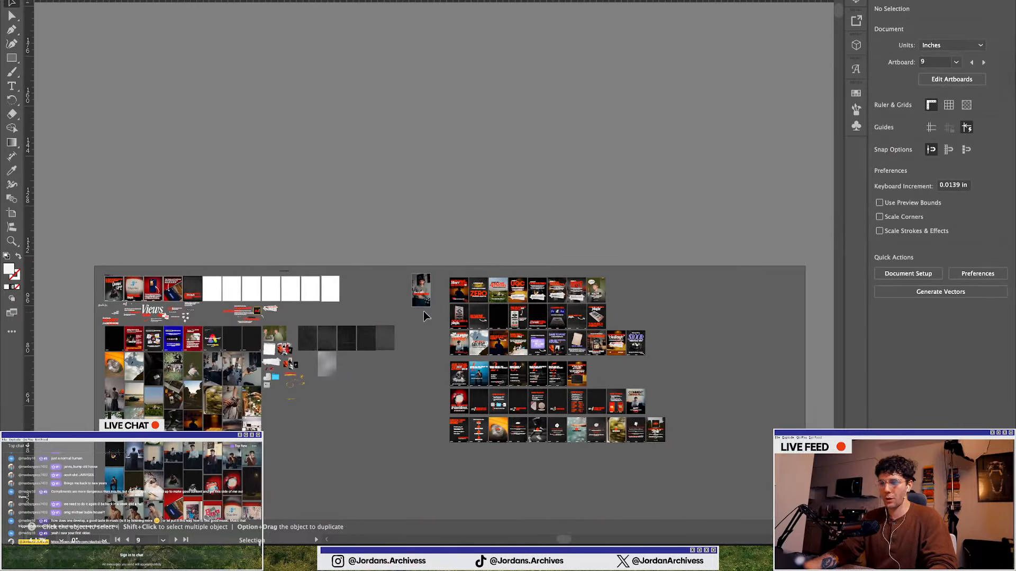
pyautogui.scroll(2, 565, 385)
pyautogui.scroll(6, 455, 281)
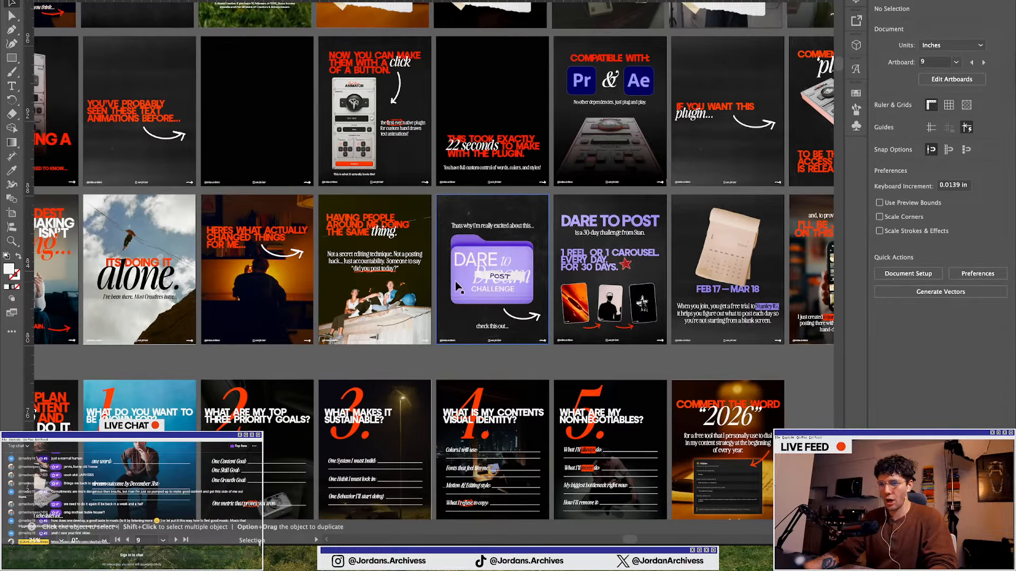
pyautogui.click(455, 281)
pyautogui.scroll(2, 455, 281)
pyautogui.scroll(1, 455, 282)
pyautogui.moveTo(470, 259); pyautogui.dragTo(369, 283)
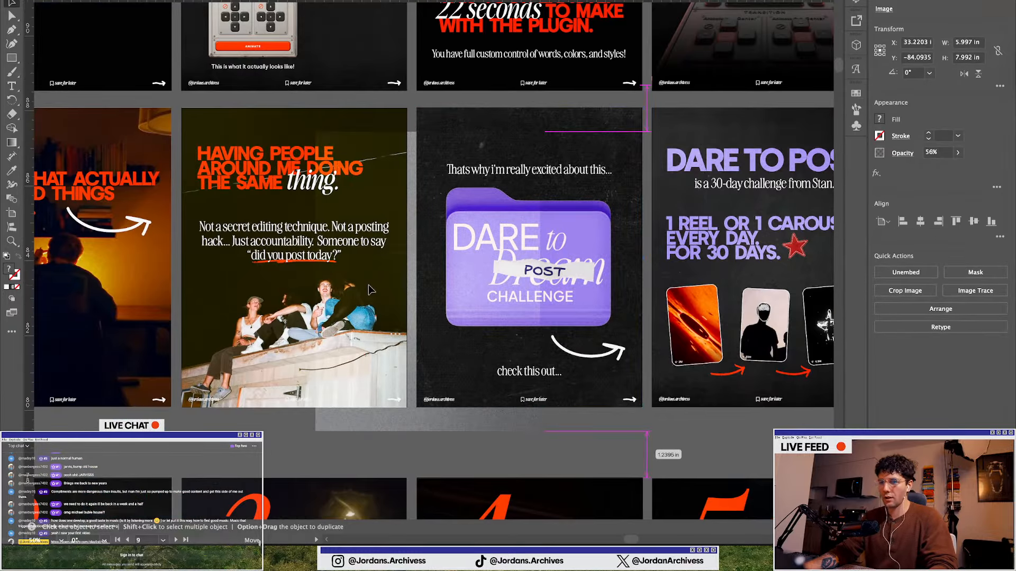
pyautogui.press('v')
pyautogui.press('Delete')
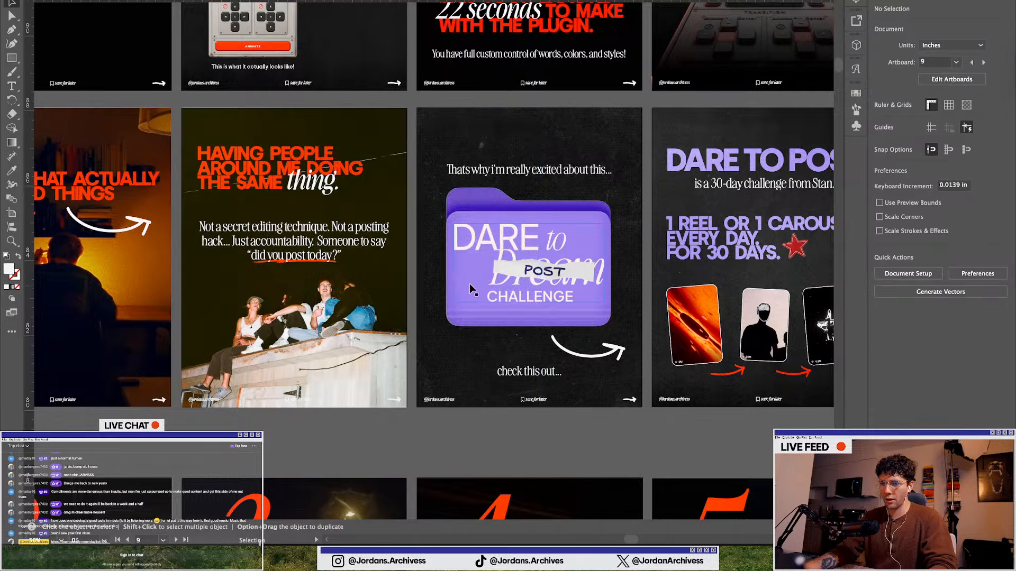
# Select the purple folder graphic on the Dare to Post slide
pyautogui.click(475, 270)
pyautogui.moveTo(460, 324)
pyautogui.mouseDown()
pyautogui.moveTo(423, 332)
pyautogui.moveTo(460, 324)
pyautogui.moveTo(464, 306)
pyautogui.mouseUp()
pyautogui.scroll(-3, 450, 297)
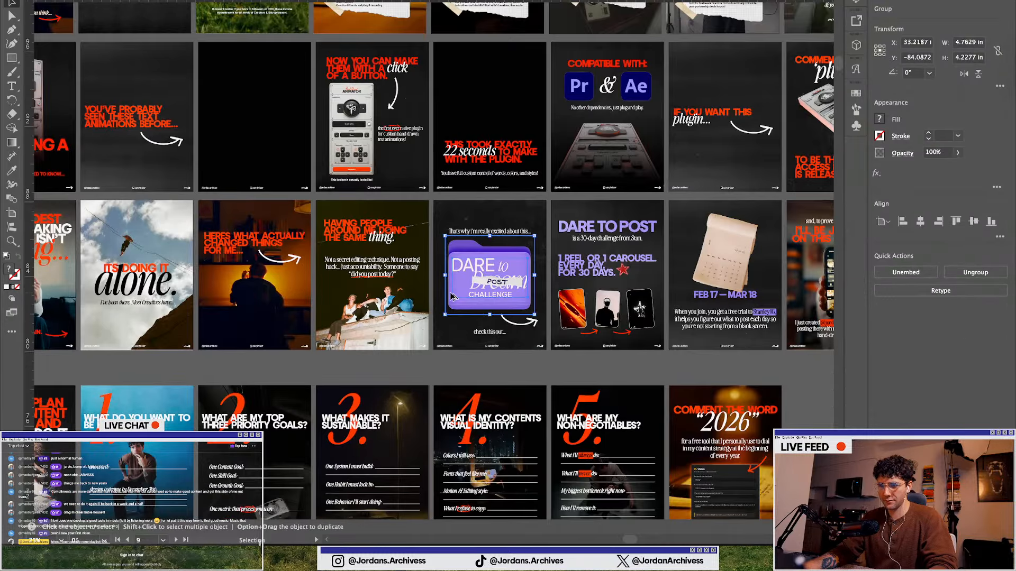
pyautogui.scroll(-1, 451, 297)
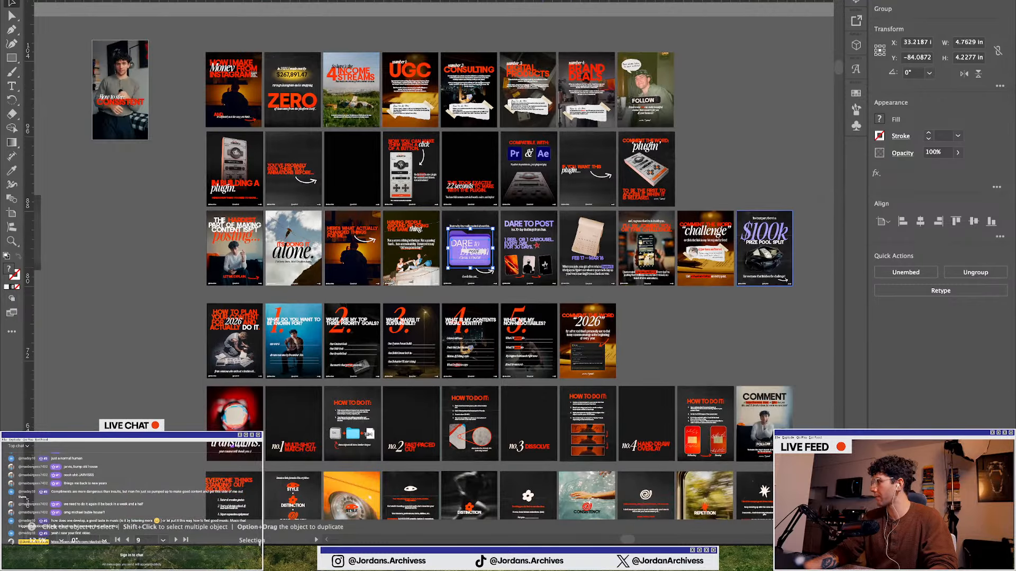
# Switch to Photoshop and hide the phone photo layer and the unlocked background layer
pyautogui.press('super+Tab')
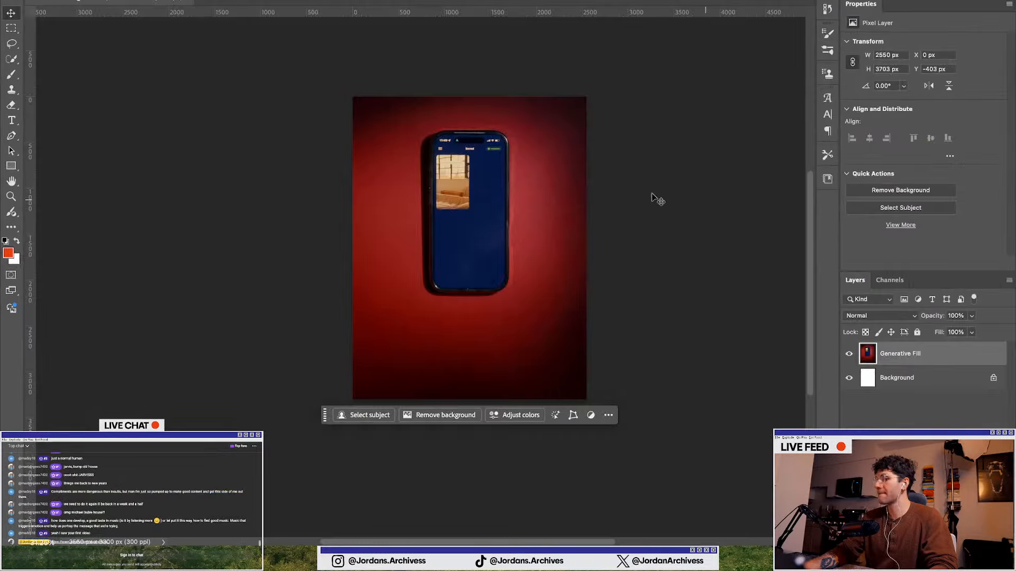
pyautogui.click(249, 252)
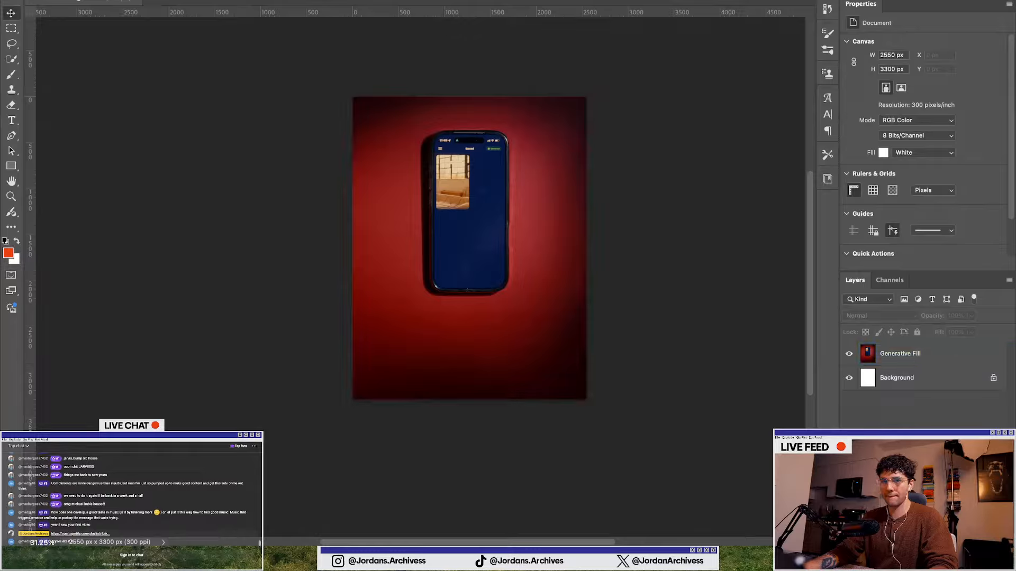
pyautogui.click(850, 355)
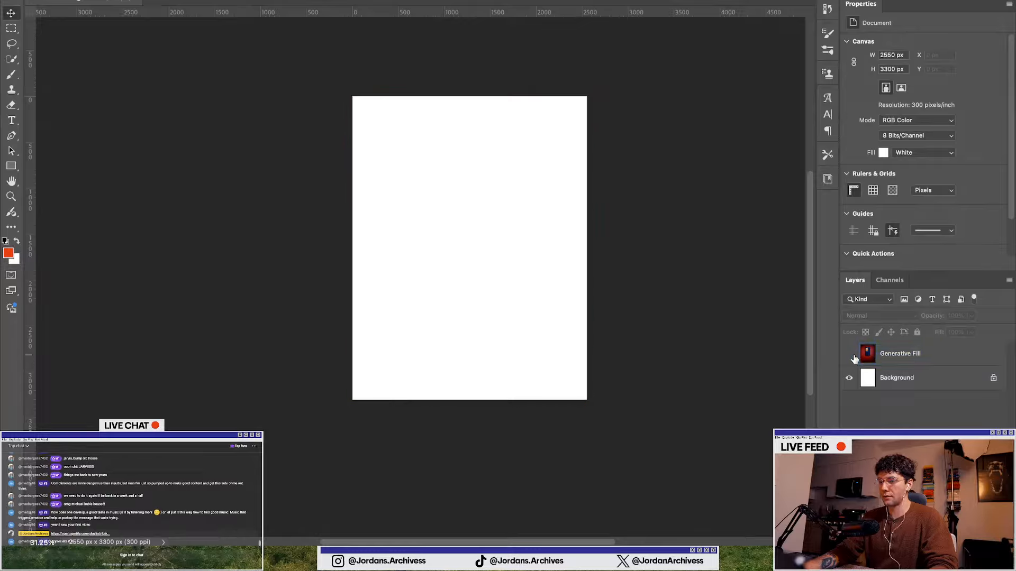
pyautogui.click(994, 378)
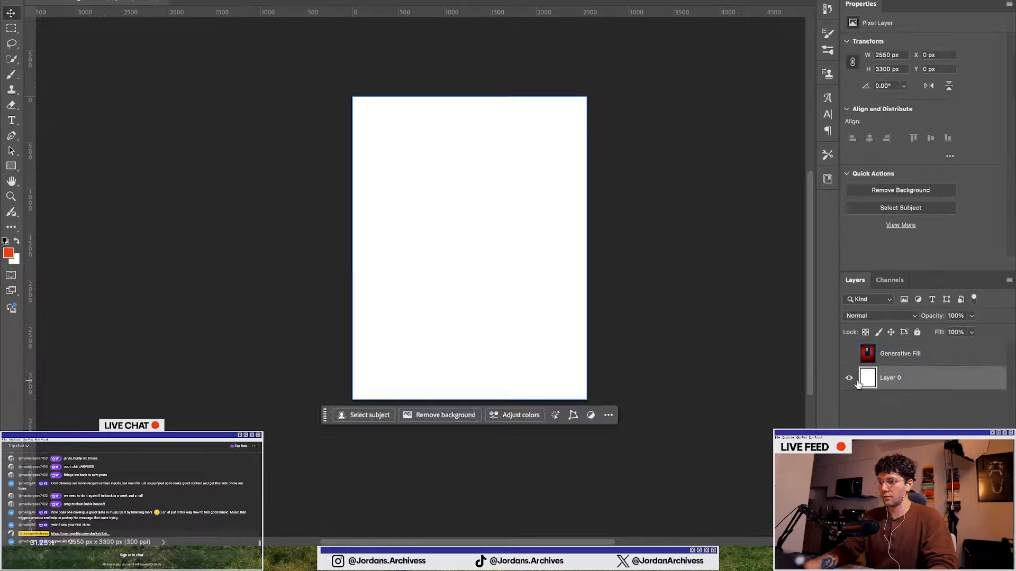
pyautogui.click(849, 378)
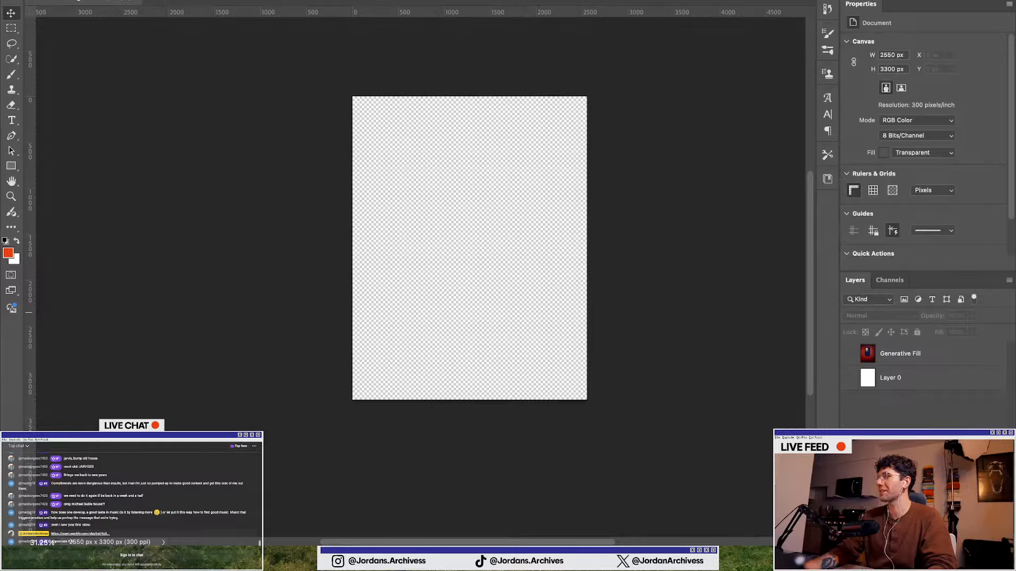
# Place the purple folder image onto the transparent canvas and commit it
pyautogui.moveTo(551, 403); pyautogui.dragTo(492, 260)
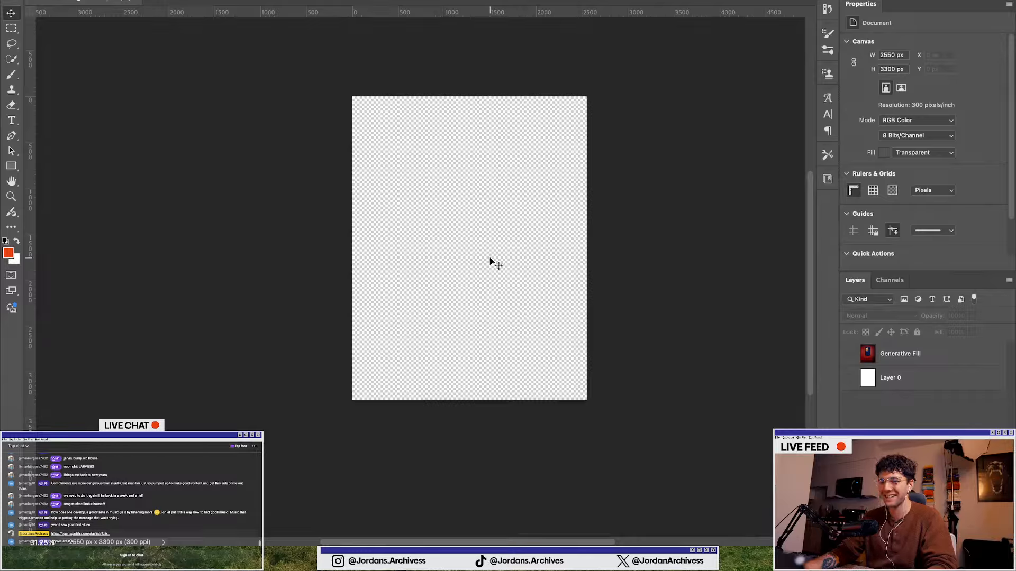
pyautogui.moveTo(469, 109); pyautogui.dragTo(468, 151)
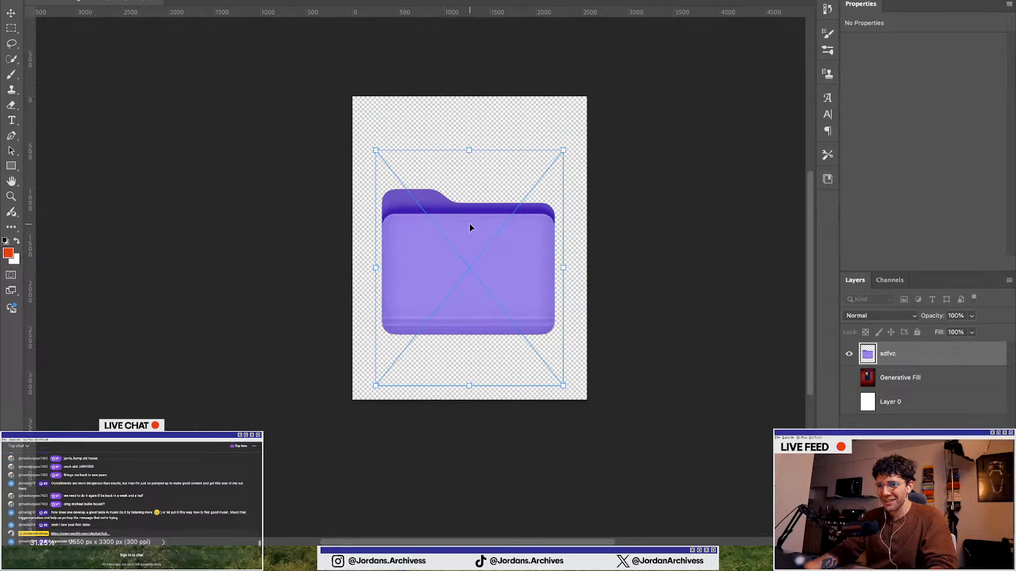
pyautogui.moveTo(468, 224); pyautogui.dragTo(469, 237)
pyautogui.press('Return')
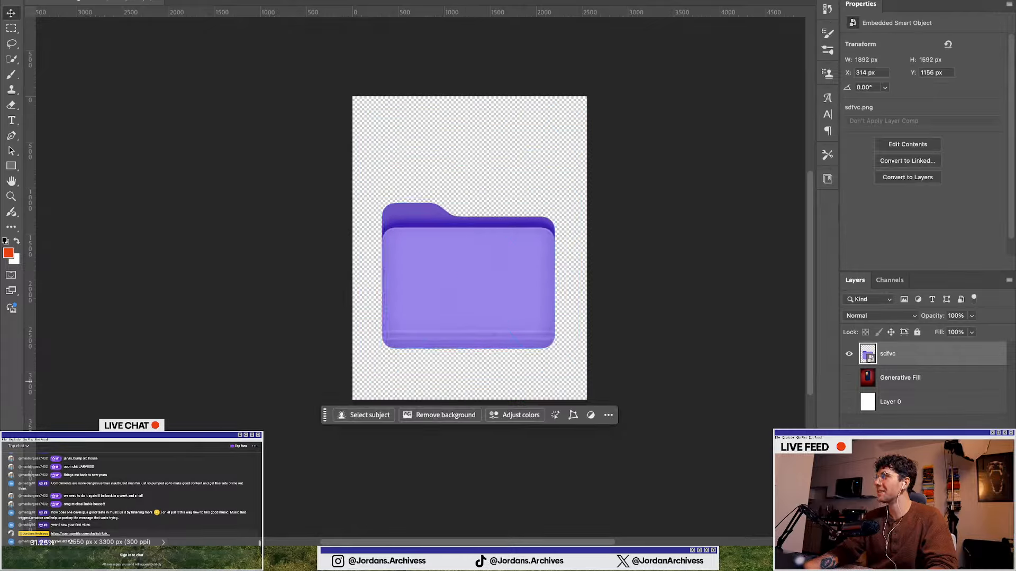
# Browse the Illustrator asset collection and select the cluster of four photo cards
pyautogui.press('super+Tab')
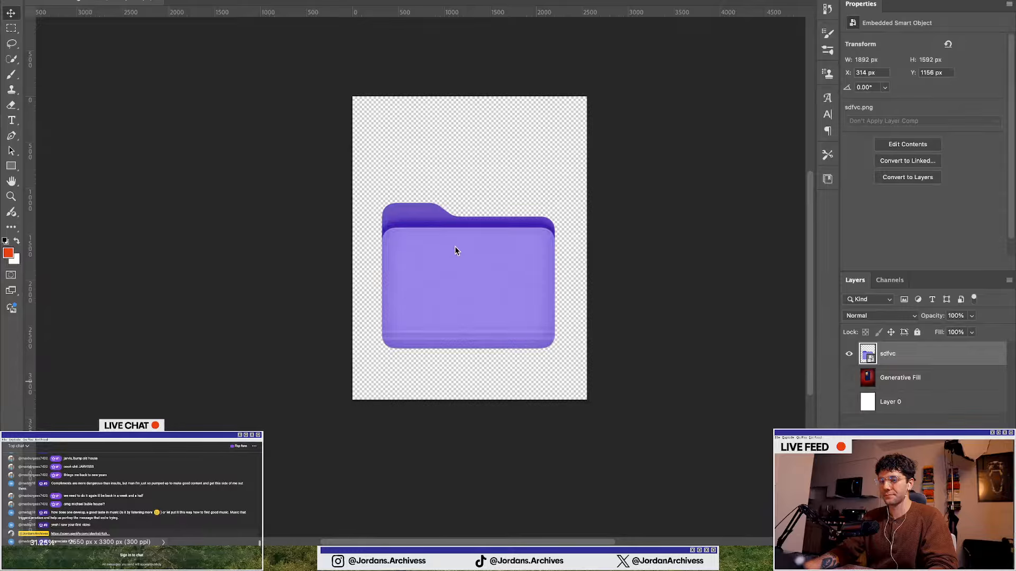
pyautogui.hotkey('ctrl', 'Up')
pyautogui.click(661, 413)
pyautogui.scroll(-3, 392, 371)
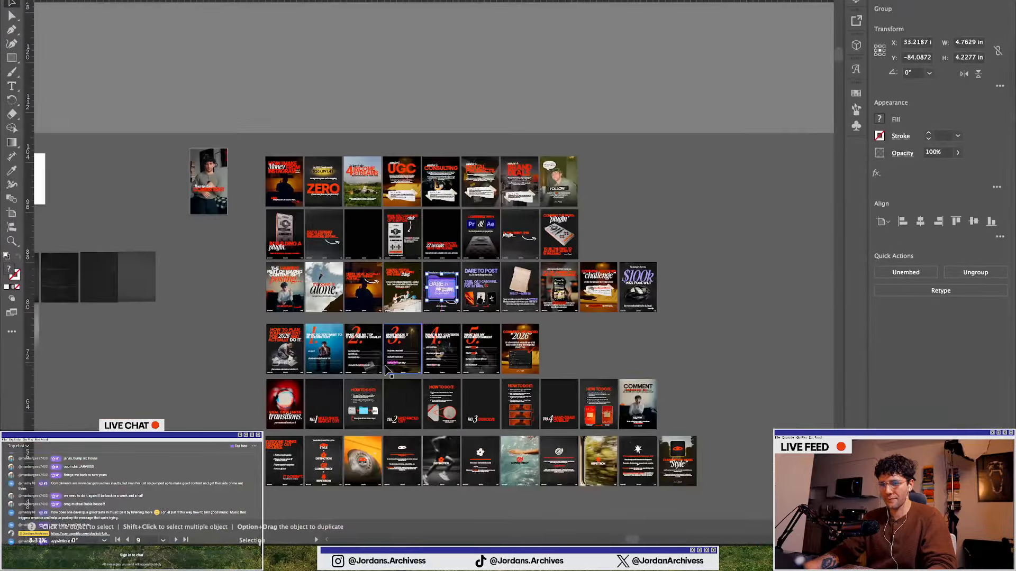
pyautogui.scroll(-3, 386, 365)
pyautogui.hscroll(-8, 385, 366)
pyautogui.scroll(2, 386, 366)
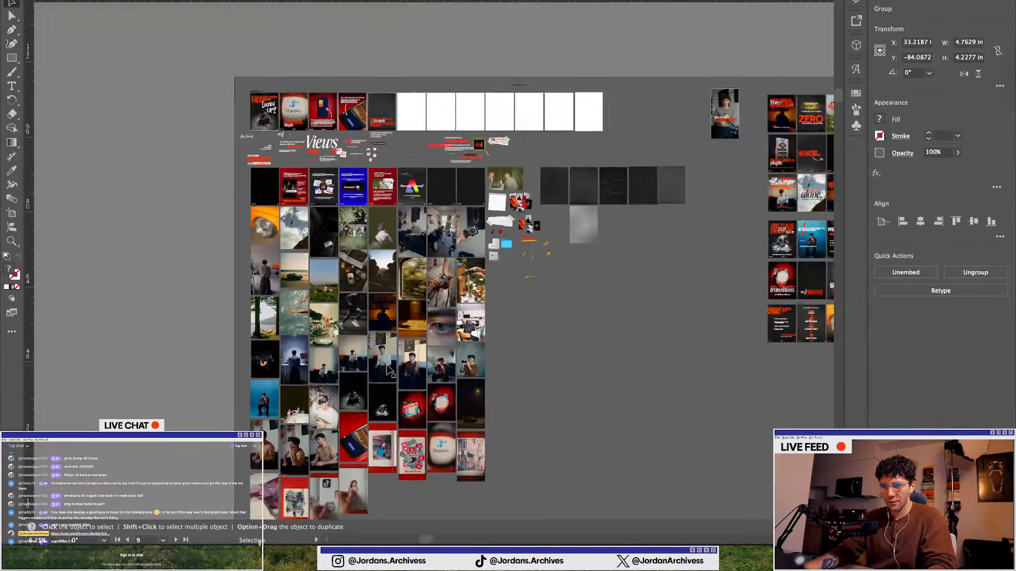
pyautogui.scroll(-2, 389, 370)
pyautogui.scroll(1, 389, 370)
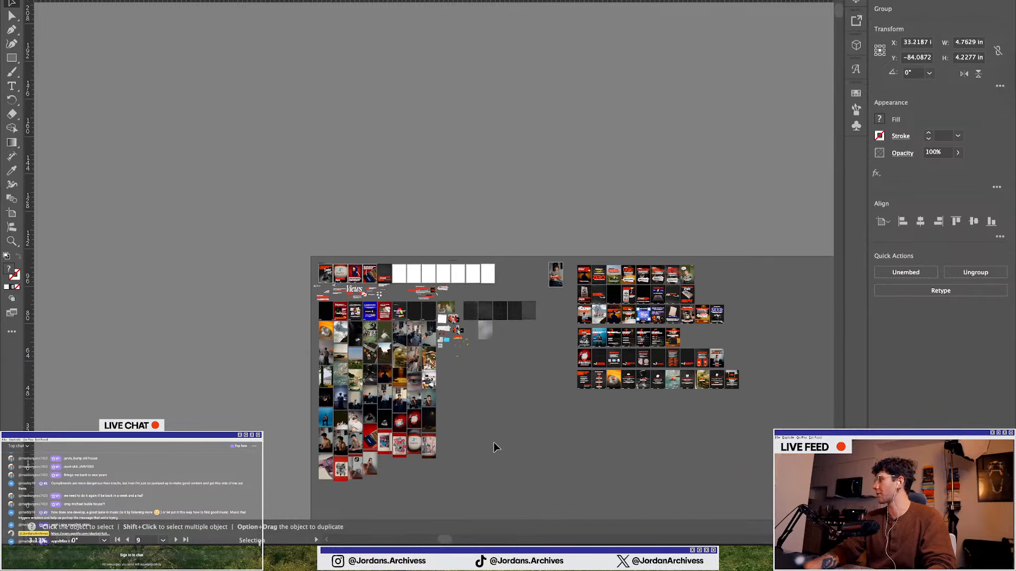
pyautogui.scroll(3, 365, 349)
pyautogui.scroll(2, 620, 310)
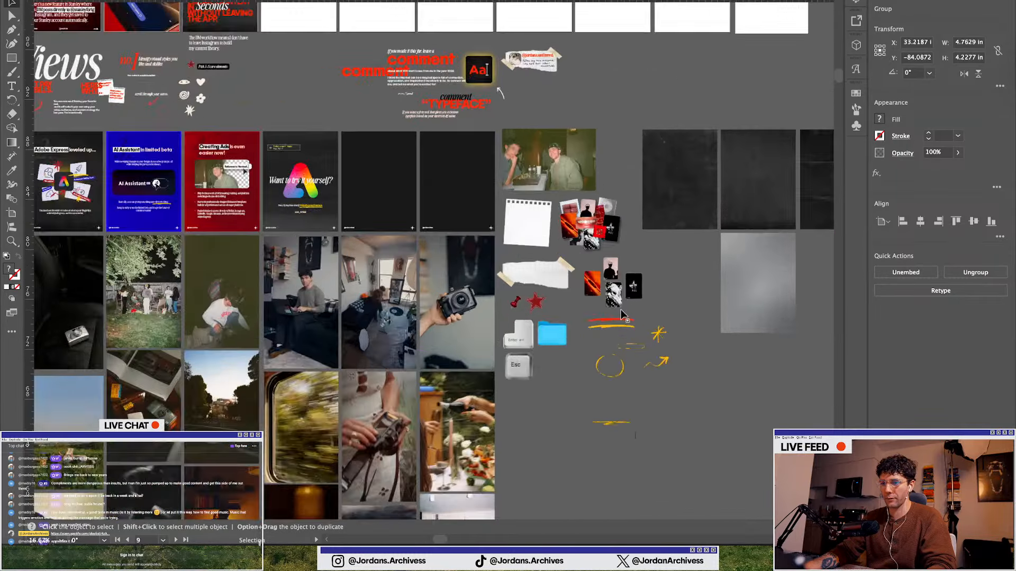
pyautogui.scroll(3, 621, 310)
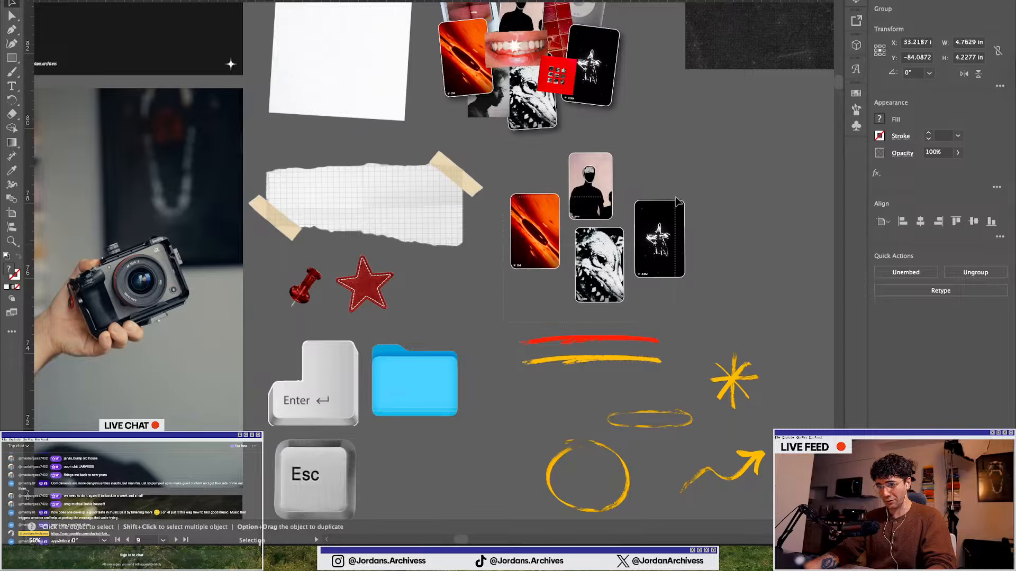
pyautogui.click(678, 201)
# Try pasting the photo card cluster over the folder in Photoshop, then undo the paste
pyautogui.hotkey('ctrl', 'Up')
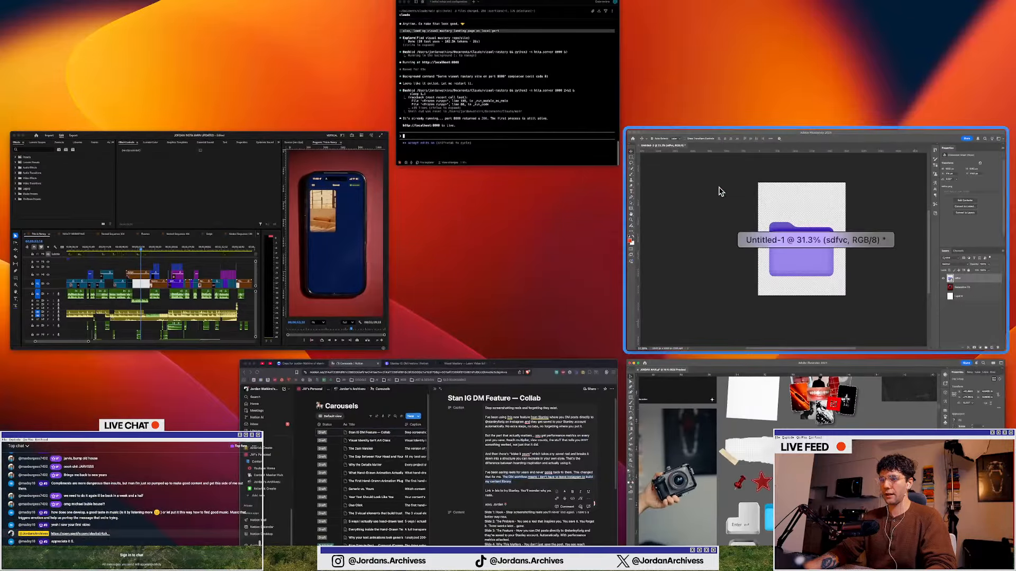
pyautogui.click(719, 192)
pyautogui.press('super+v')
pyautogui.click(501, 174)
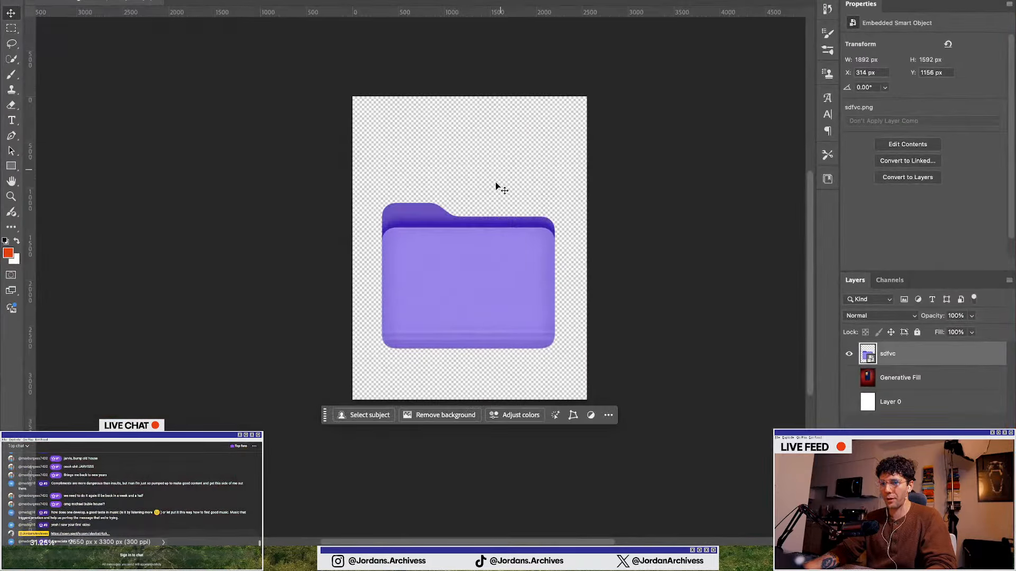
pyautogui.press('super+v')
pyautogui.click(505, 154)
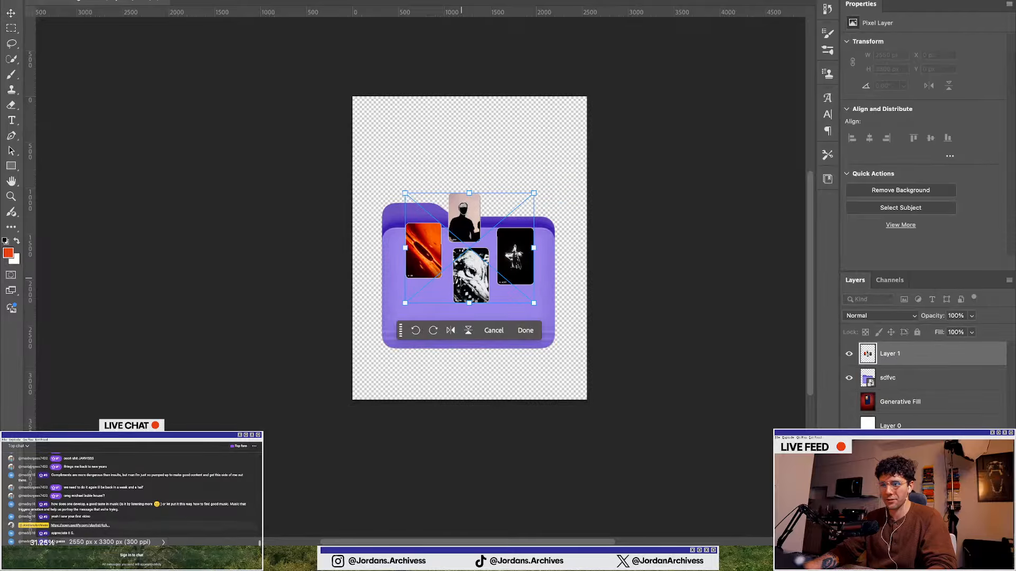
pyautogui.press('Return')
pyautogui.press('super+z')
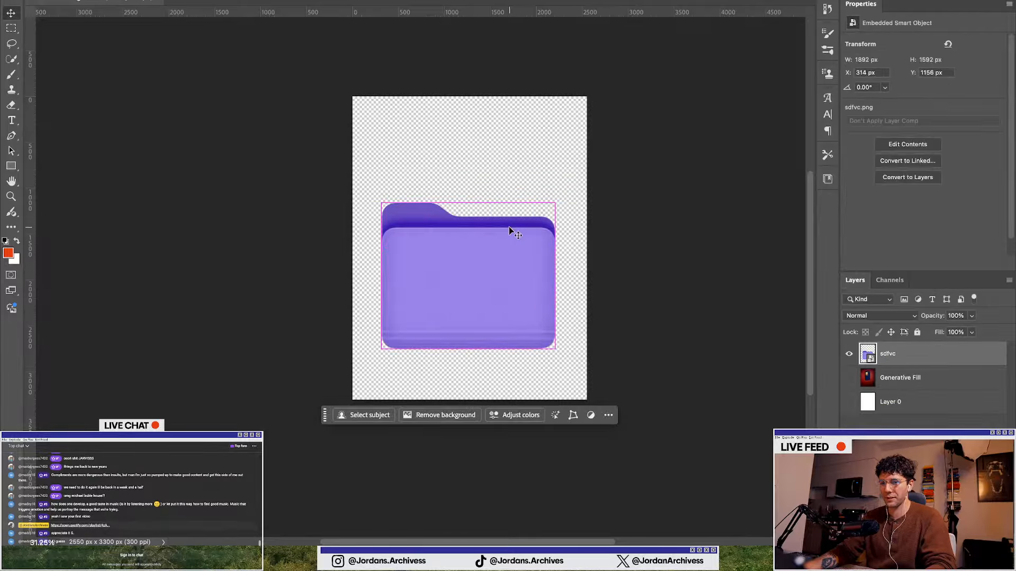
# Bring the black star photo card from Illustrator into Photoshop, then enlarge and position it over the folder's right side
pyautogui.hotkey('ctrl', 'Up')
pyautogui.click(691, 518)
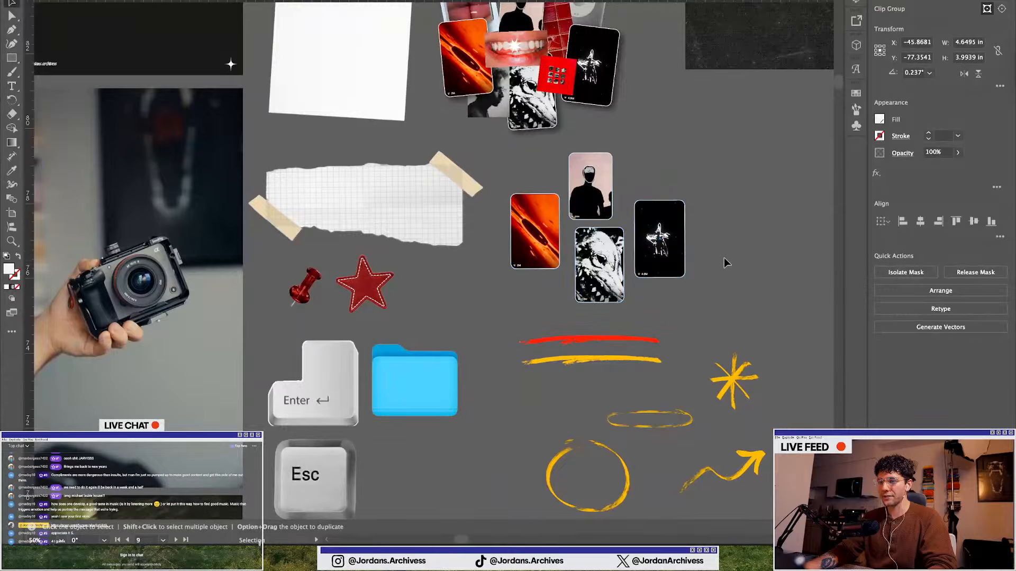
pyautogui.click(652, 247)
pyautogui.hotkey('ctrl', 'Up')
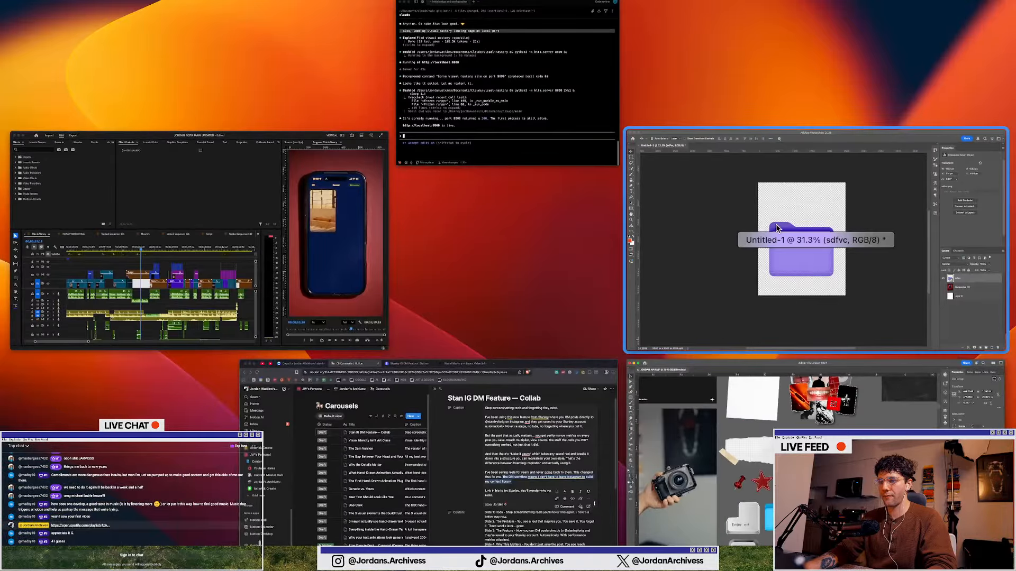
pyautogui.click(652, 249)
pyautogui.press('super+v')
pyautogui.click(497, 154)
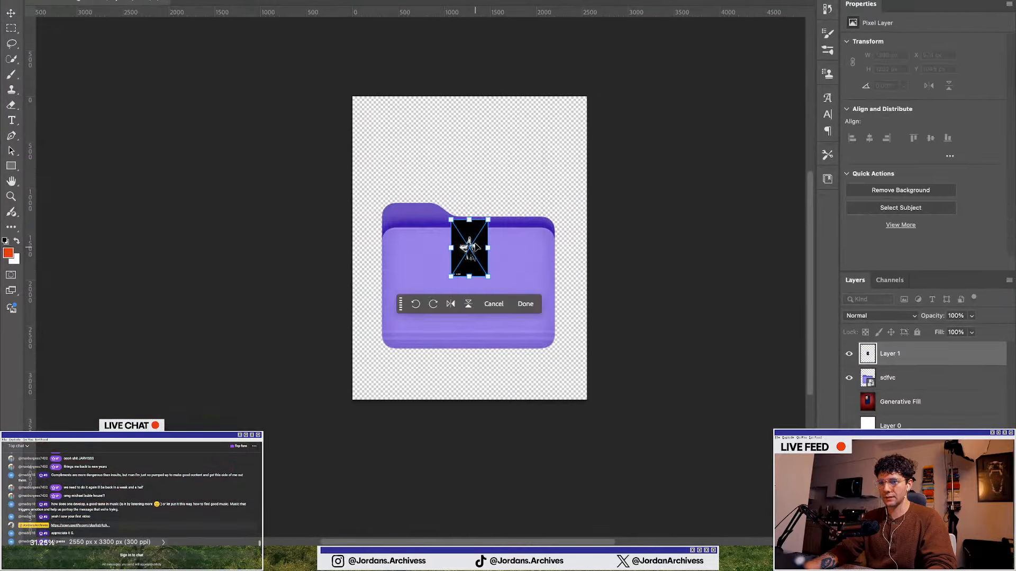
pyautogui.moveTo(487, 219); pyautogui.dragTo(555, 161)
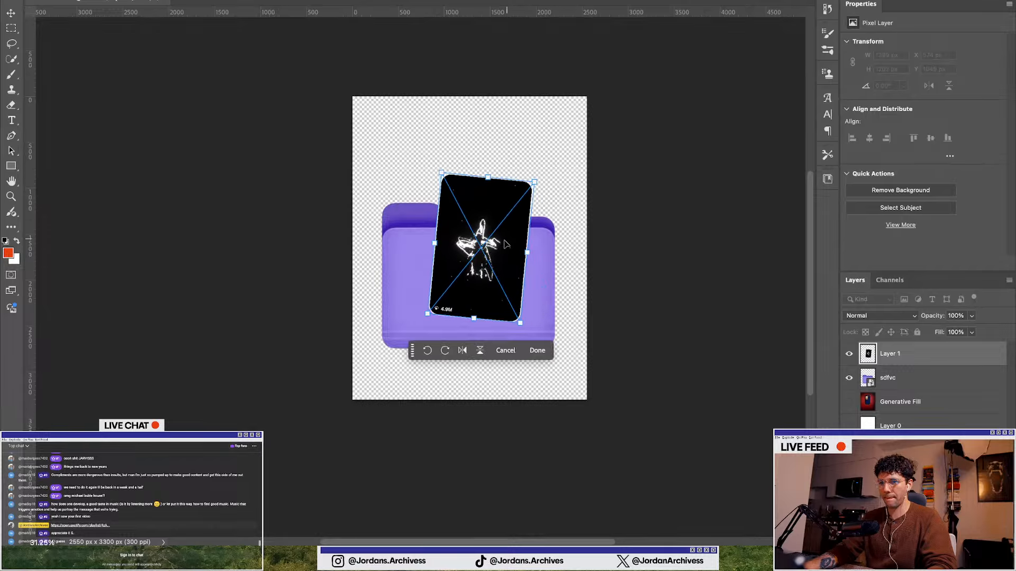
pyautogui.moveTo(500, 246); pyautogui.dragTo(534, 231)
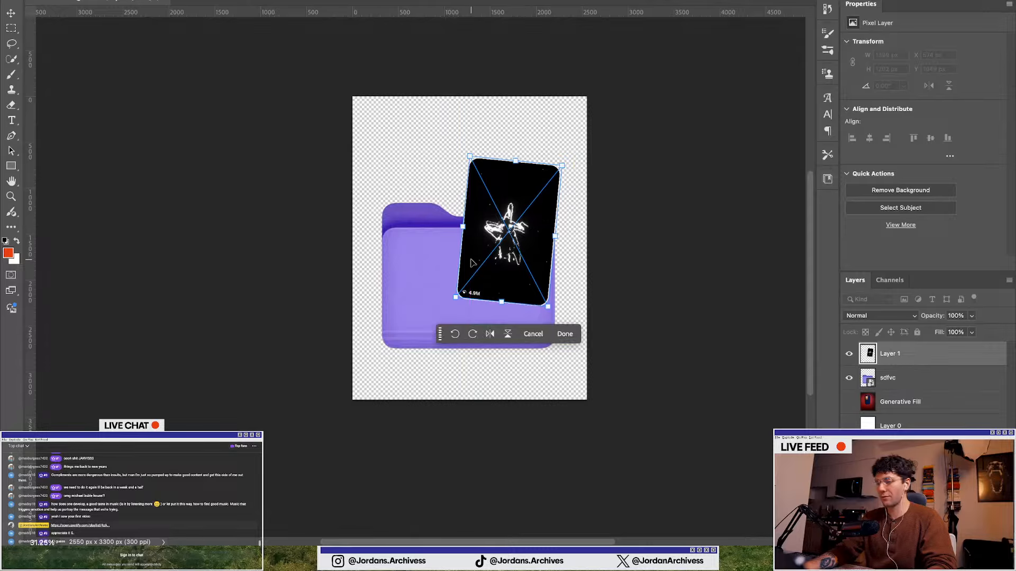
pyautogui.scroll(3, 516, 233)
pyautogui.moveTo(522, 226)
pyautogui.mouseDown()
pyautogui.moveTo(521, 217)
pyautogui.moveTo(527, 239)
pyautogui.moveTo(535, 220)
pyautogui.mouseUp()
pyautogui.press('Return')
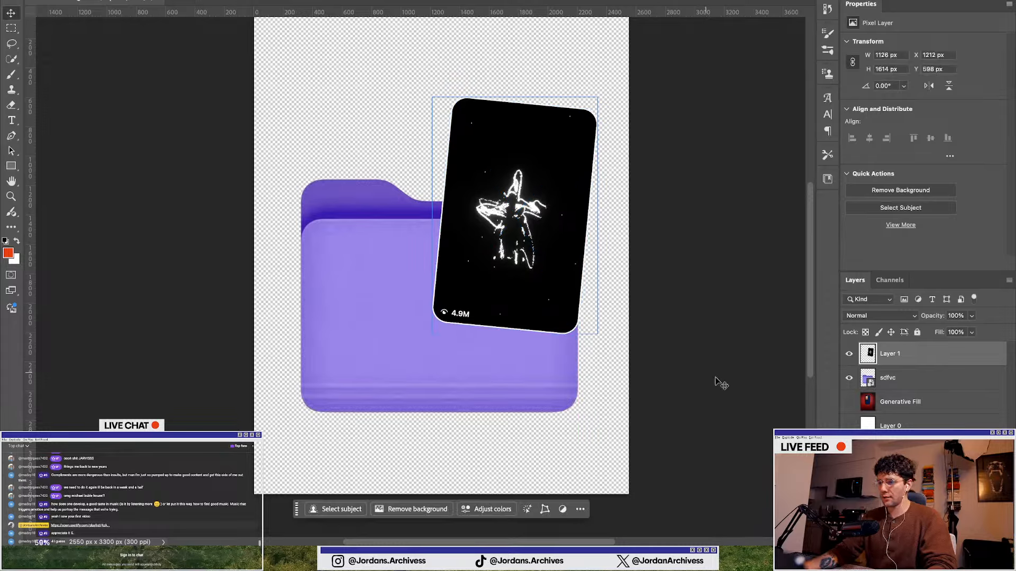
# Select the folder's front panel, copy it to a new layer, and move that layer above the star card
pyautogui.click(918, 385)
pyautogui.click(10, 48)
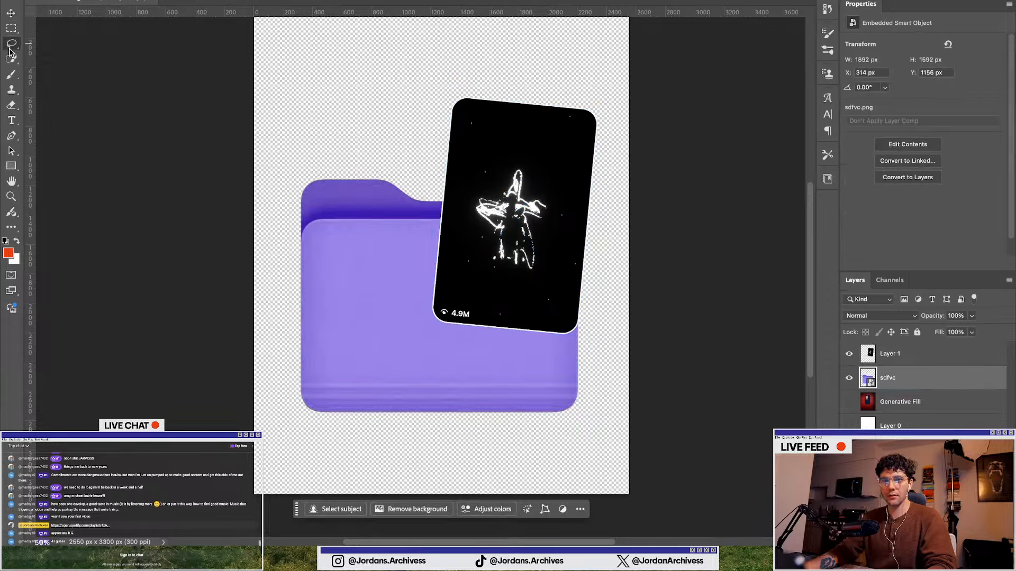
pyautogui.click(11, 58)
pyautogui.moveTo(340, 268)
pyautogui.mouseDown()
pyautogui.moveTo(454, 262)
pyautogui.moveTo(471, 318)
pyautogui.moveTo(463, 370)
pyautogui.mouseUp()
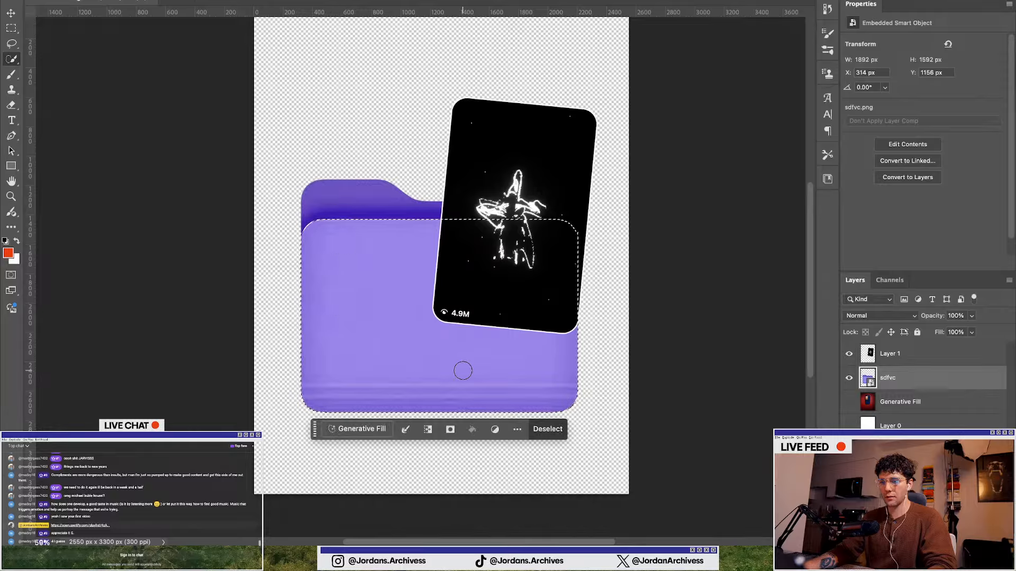
pyautogui.hotkey('ctrl', 'j')
pyautogui.moveTo(891, 378); pyautogui.dragTo(888, 337)
# Scale, tilt and move the star card so it sits tucked behind the folder's front panel
pyautogui.click(11, 13)
pyautogui.click(287, 310)
pyautogui.scroll(-6, 287, 310)
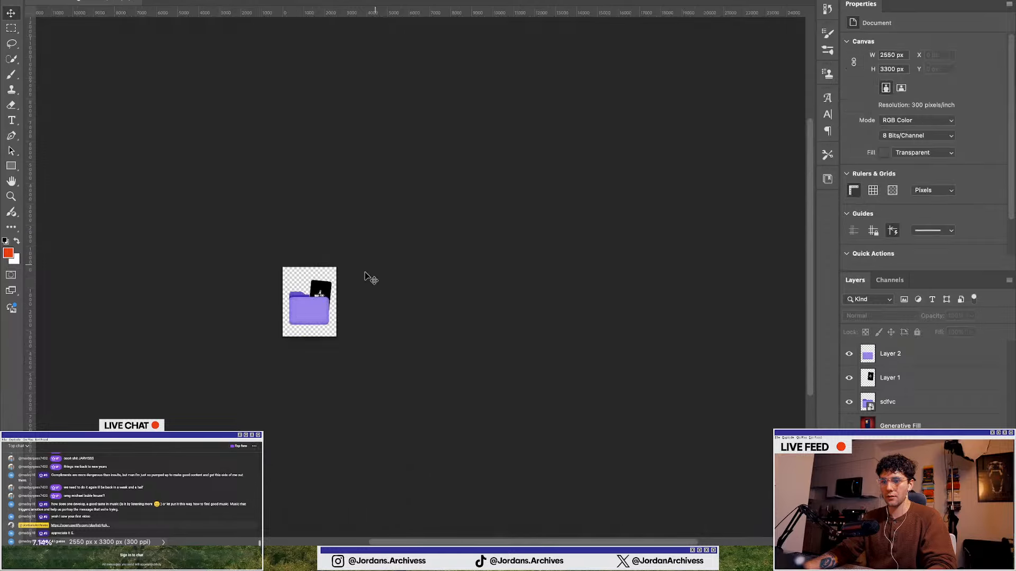
pyautogui.scroll(5, 288, 318)
pyautogui.click(454, 164)
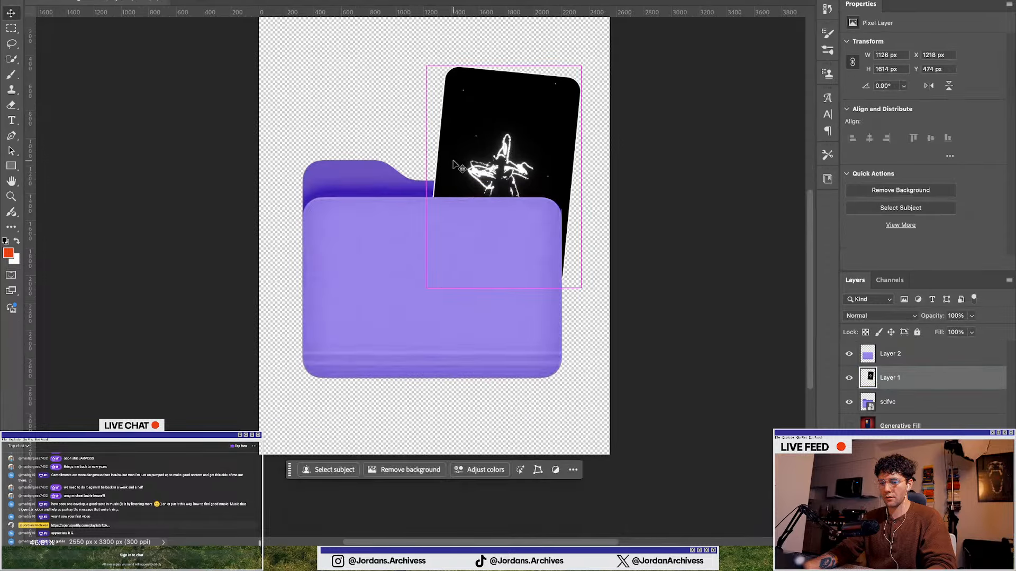
pyautogui.hotkey('ctrl', 't')
pyautogui.moveTo(581, 66)
pyautogui.mouseDown()
pyautogui.moveTo(558, 93)
pyautogui.moveTo(575, 85)
pyautogui.mouseUp()
pyautogui.moveTo(493, 156); pyautogui.dragTo(517, 159)
pyautogui.scroll(-3, 516, 159)
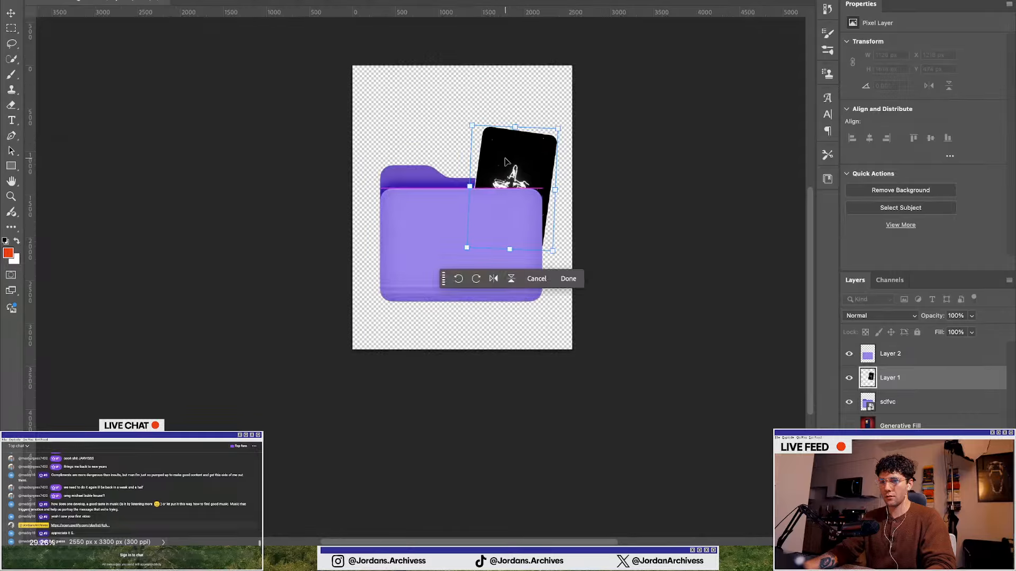
pyautogui.press('Return')
# Copy the silhouette portrait card from Illustrator, paste it into the folder graphic, and enlarge it
pyautogui.hotkey('ctrl', 'Up')
pyautogui.click(667, 392)
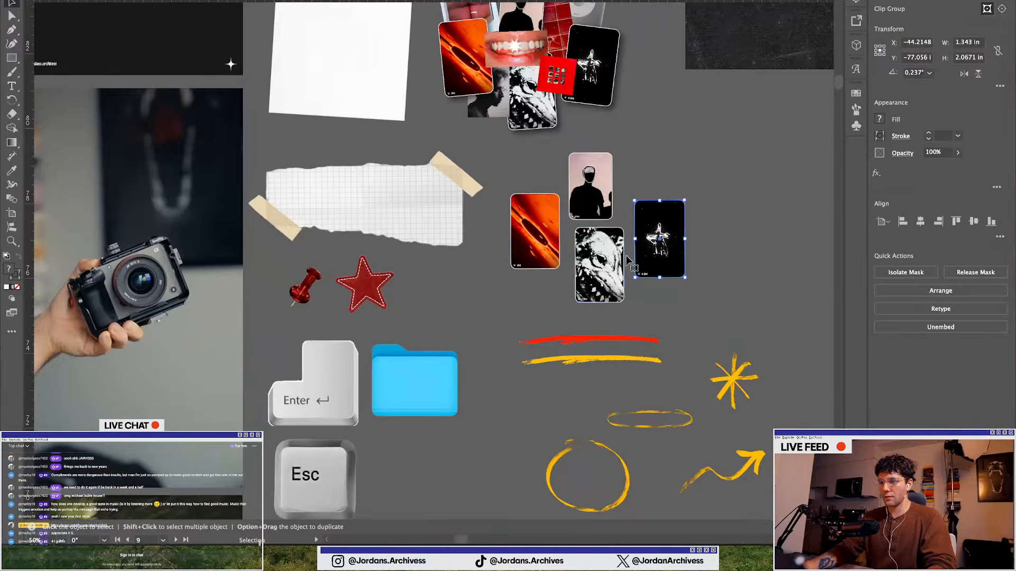
pyautogui.click(579, 164)
pyautogui.press('super+c')
pyautogui.hotkey('ctrl', 'Up')
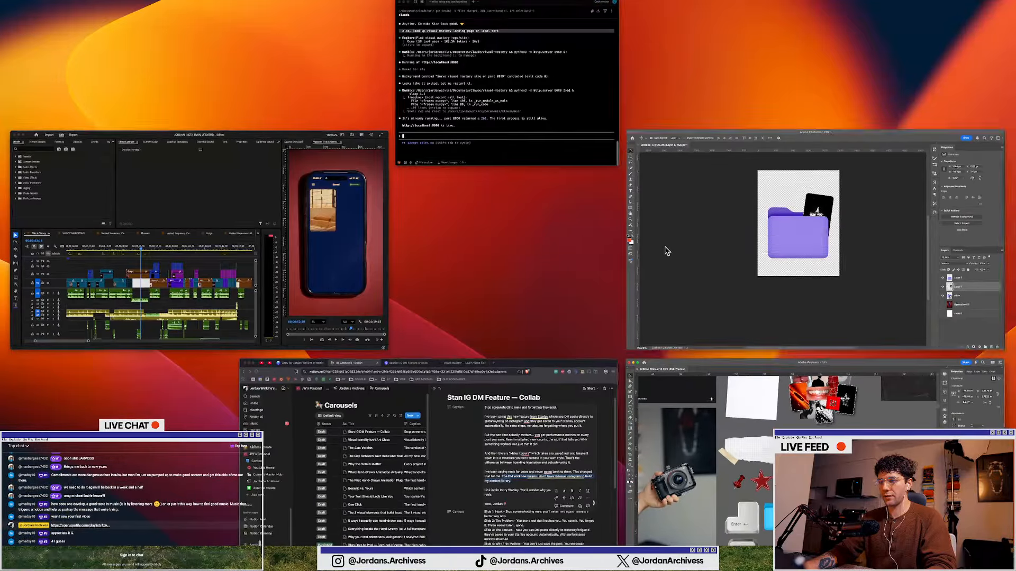
pyautogui.click(665, 252)
pyautogui.press('super+v')
pyautogui.click(511, 156)
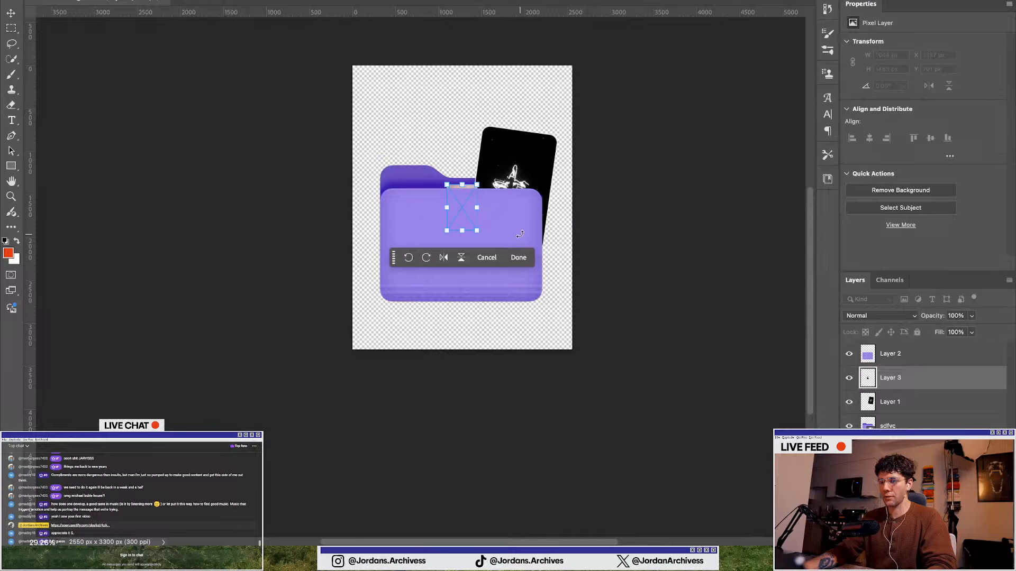
pyautogui.moveTo(476, 184); pyautogui.dragTo(499, 115)
pyautogui.press('Return')
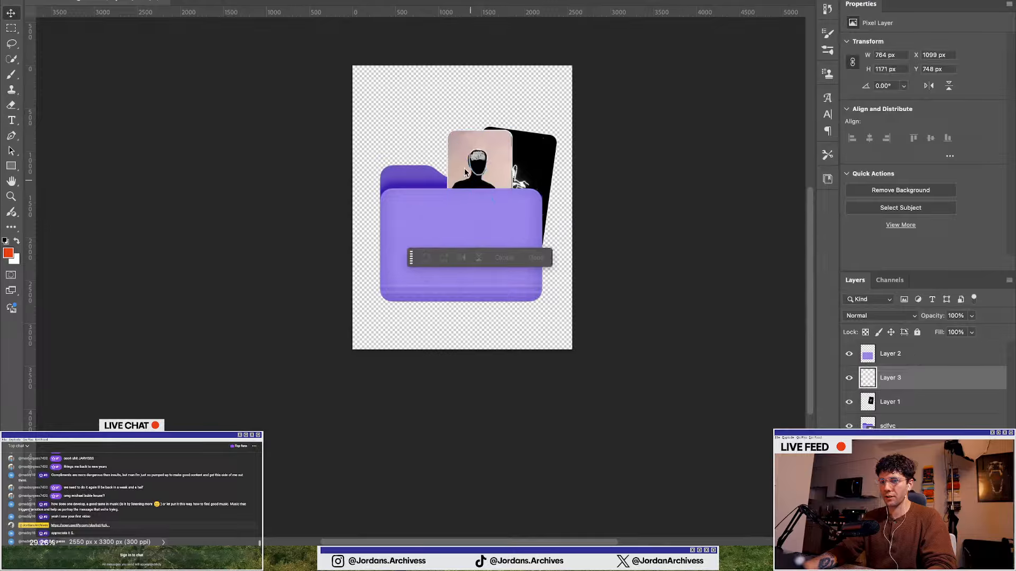
# Move the portrait card layer below the star card and reposition and tilt it behind the folder
pyautogui.moveTo(487, 176); pyautogui.dragTo(464, 134)
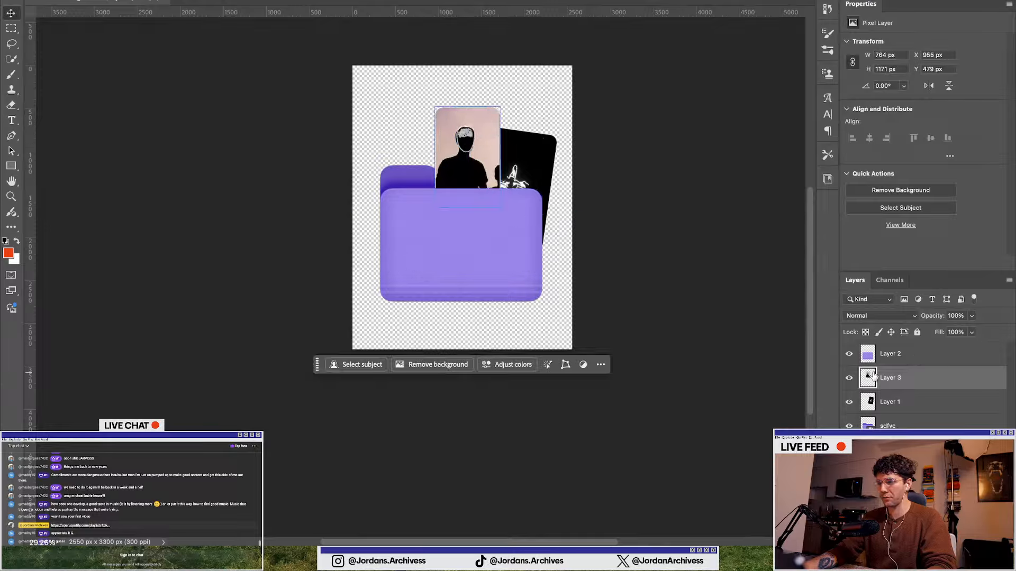
pyautogui.moveTo(873, 377); pyautogui.dragTo(879, 410)
pyautogui.moveTo(464, 138); pyautogui.dragTo(477, 129)
pyautogui.hotkey('ctrl', 't')
pyautogui.moveTo(516, 88); pyautogui.dragTo(522, 99)
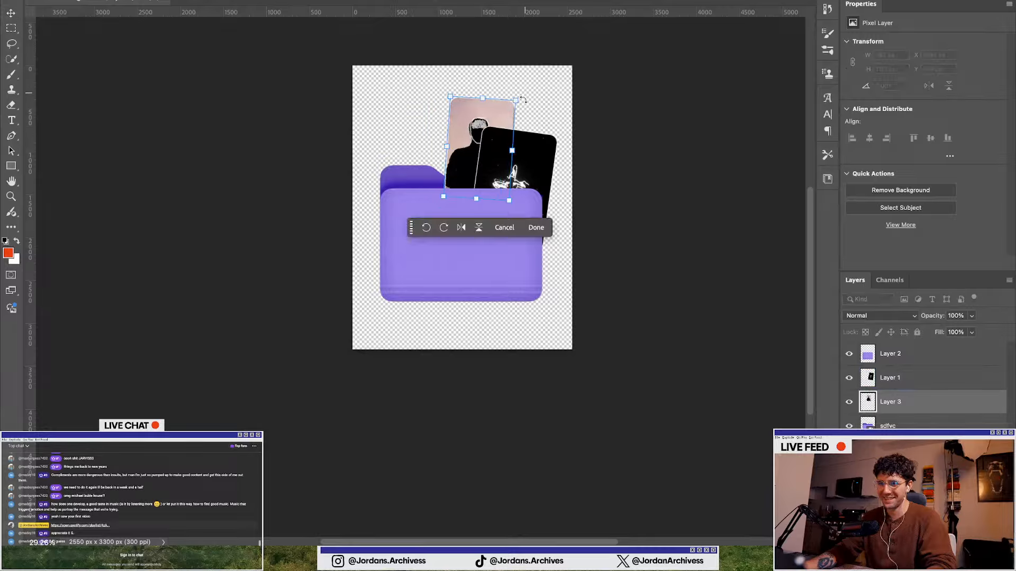
pyautogui.moveTo(469, 147); pyautogui.dragTo(473, 153)
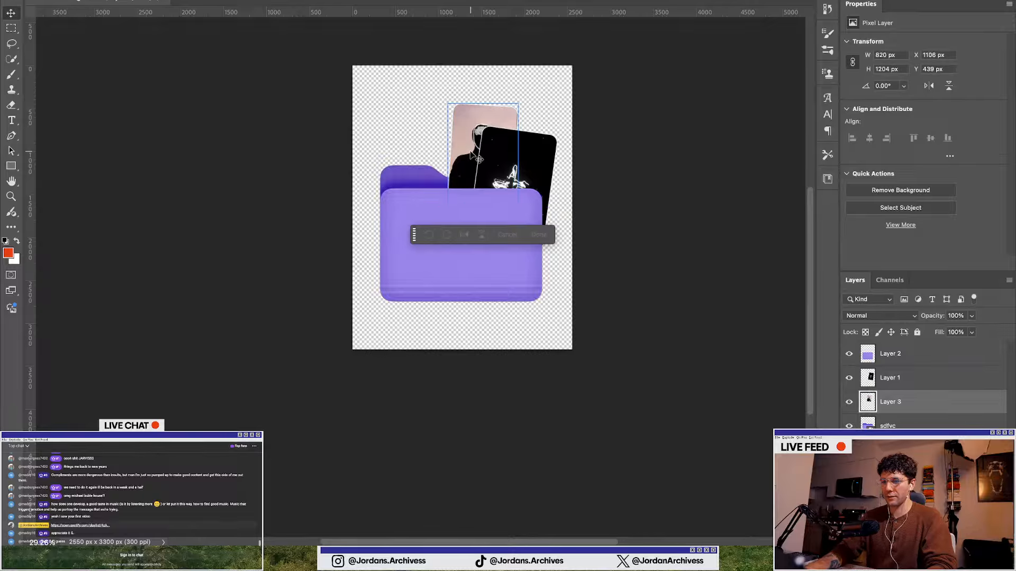
pyautogui.press('Return')
# Paste the orange photo card from Illustrator as pixels, then enlarge and tilt it on the folder's left
pyautogui.hotkey('ctrl', 'Up')
pyautogui.click(675, 472)
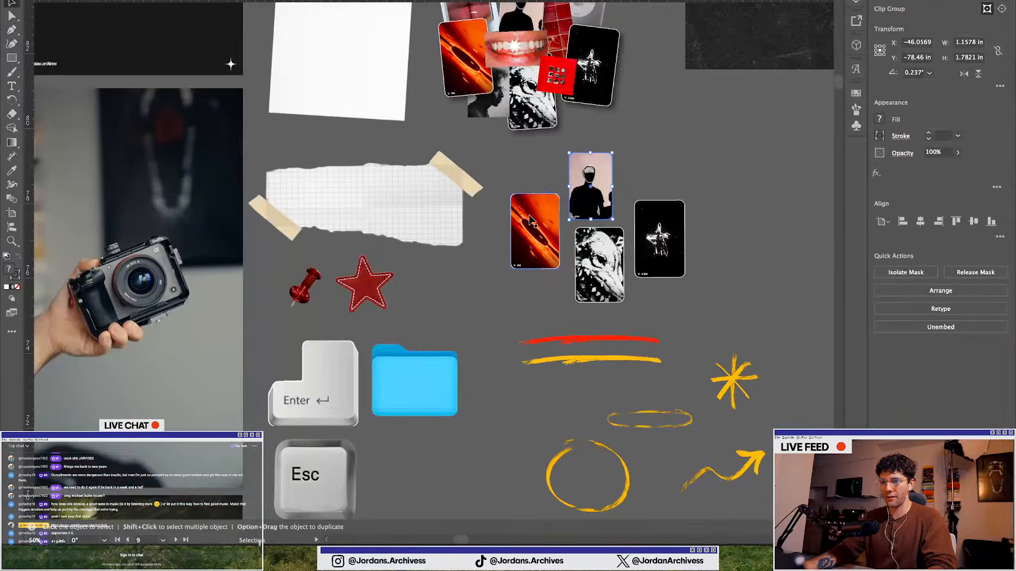
pyautogui.hotkey('ctrl', 'Up')
pyautogui.click(730, 212)
pyautogui.press('super+v')
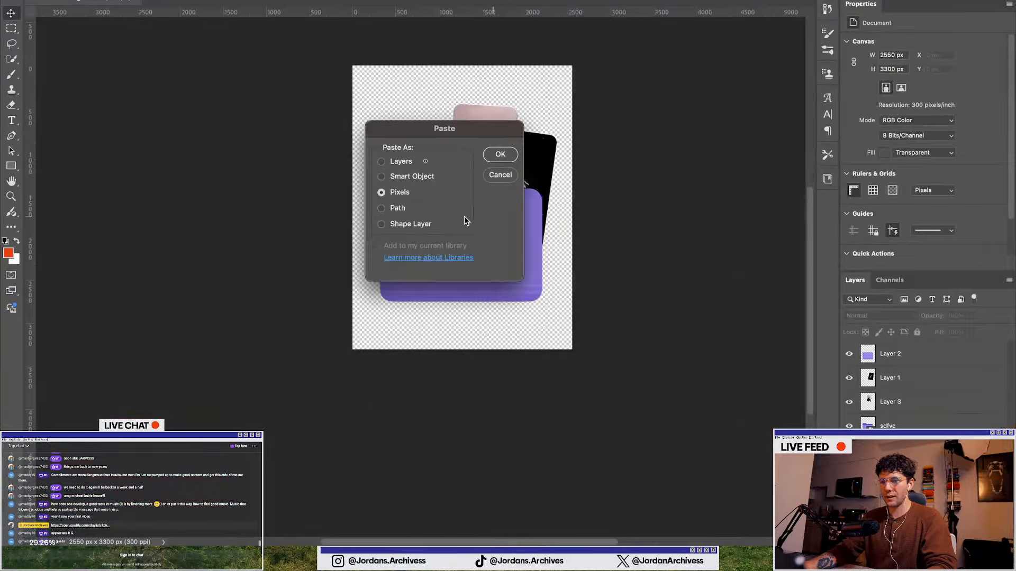
pyautogui.press('Return')
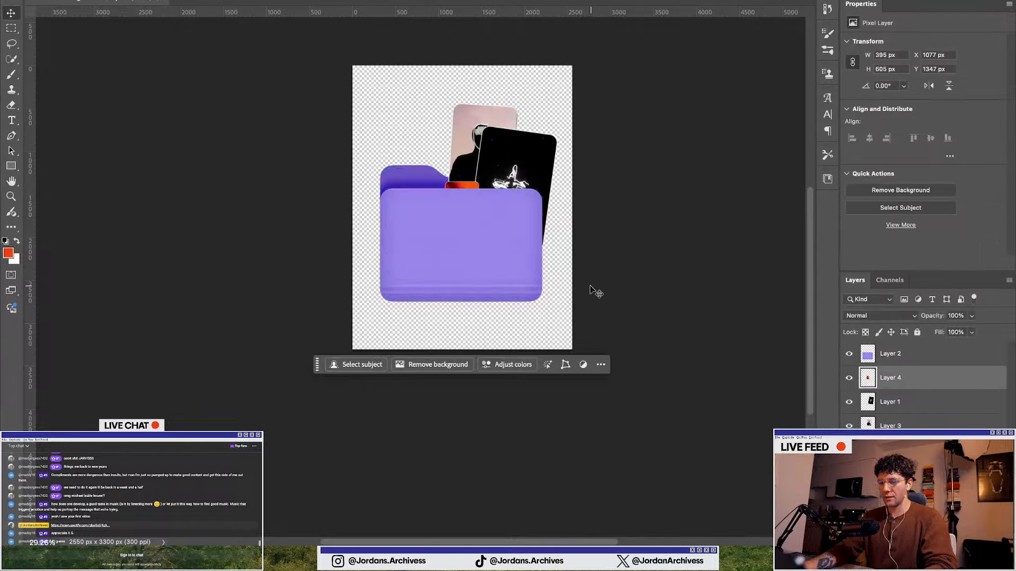
pyautogui.moveTo(485, 183); pyautogui.dragTo(523, 101)
pyautogui.moveTo(502, 156); pyautogui.dragTo(456, 159)
pyautogui.moveTo(493, 101); pyautogui.dragTo(448, 163)
pyautogui.scroll(3, 448, 167)
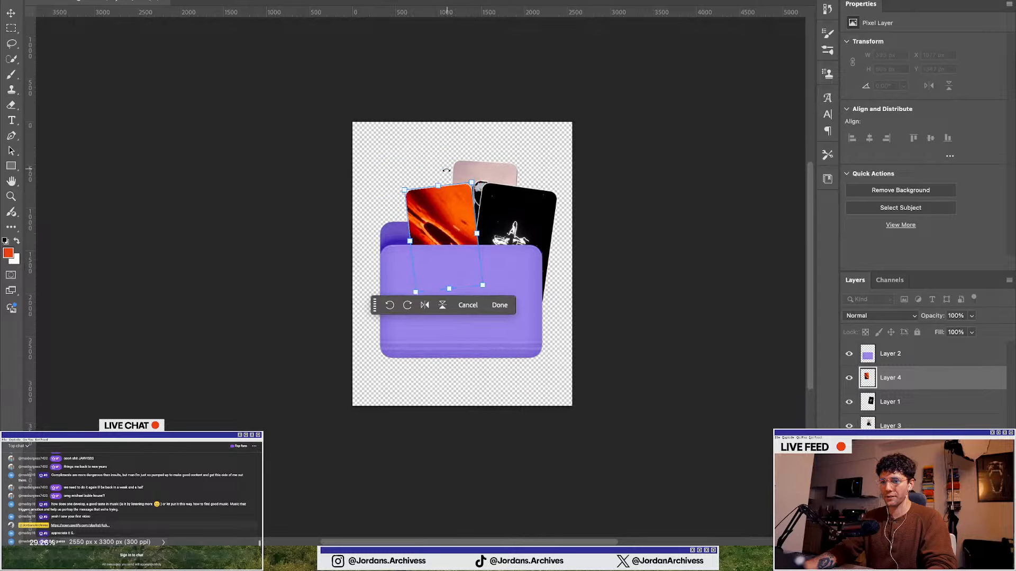
pyautogui.scroll(5, 441, 218)
pyautogui.moveTo(443, 213); pyautogui.dragTo(430, 205)
# Move the orange card layer below the star card and shift and rotate it further left
pyautogui.moveTo(922, 387); pyautogui.dragTo(926, 407)
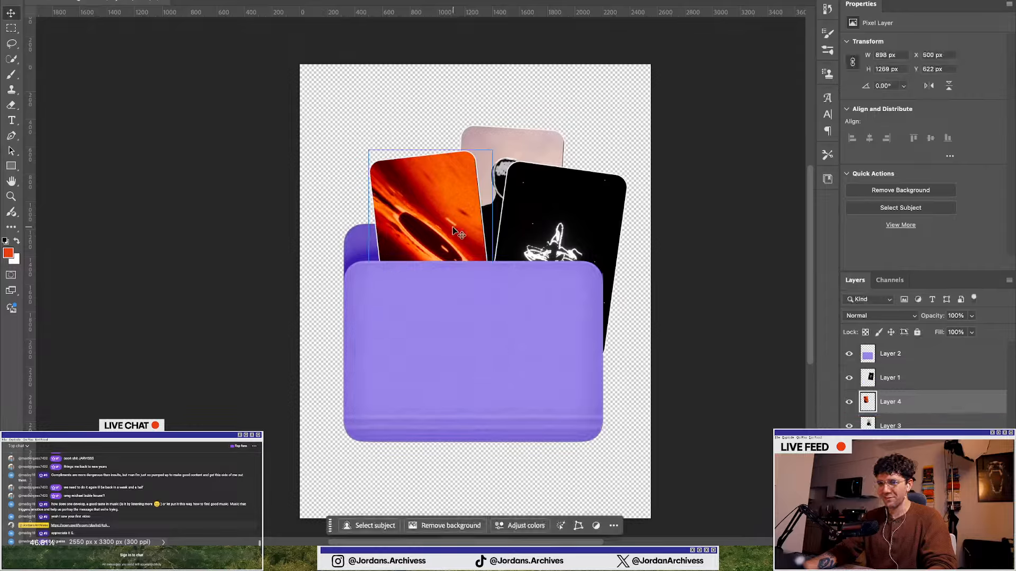
pyautogui.moveTo(452, 227); pyautogui.dragTo(393, 247)
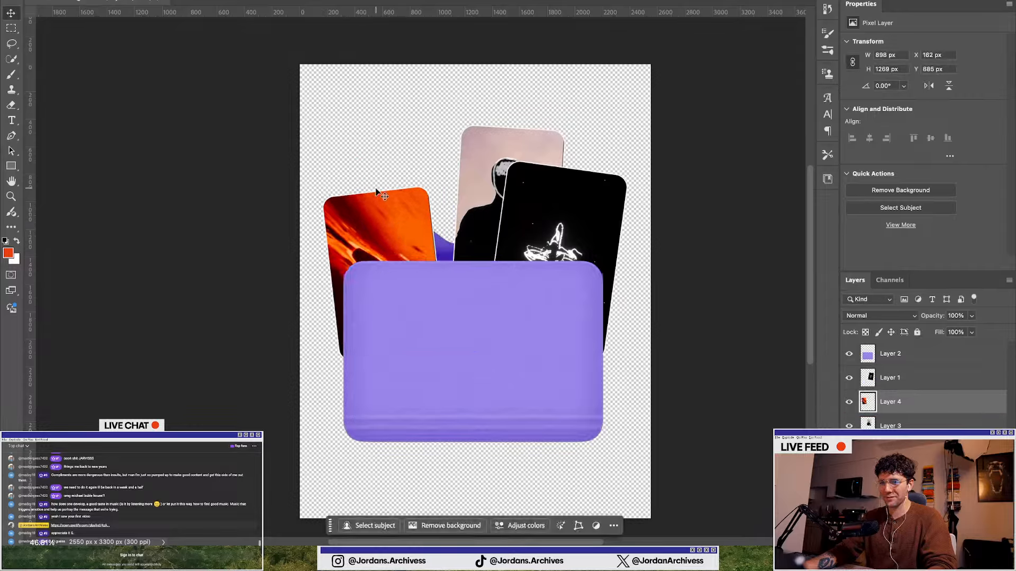
pyautogui.hotkey('ctrl', 't')
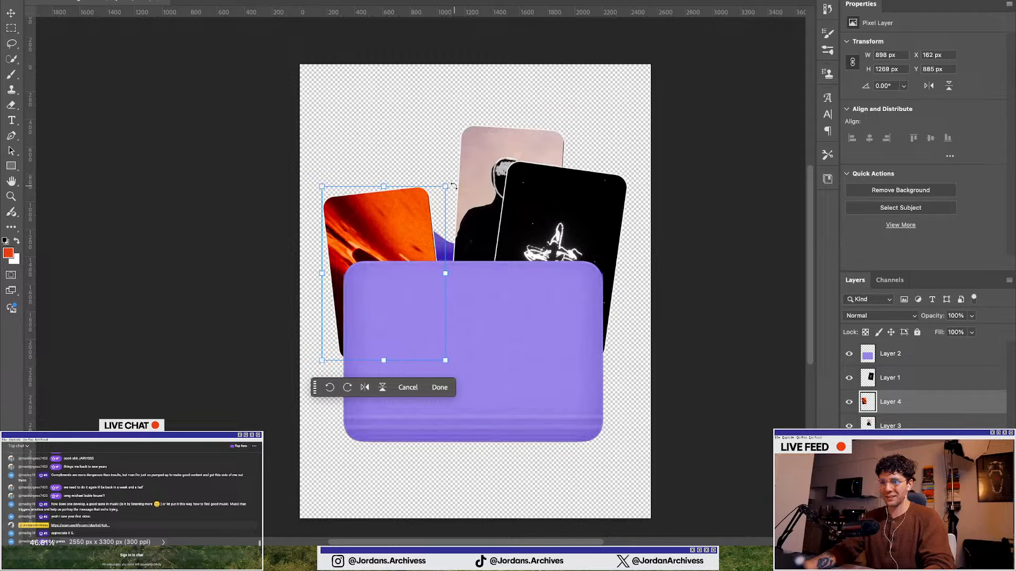
pyautogui.moveTo(454, 186); pyautogui.dragTo(445, 180)
pyautogui.moveTo(417, 221); pyautogui.dragTo(415, 228)
pyautogui.press('Return')
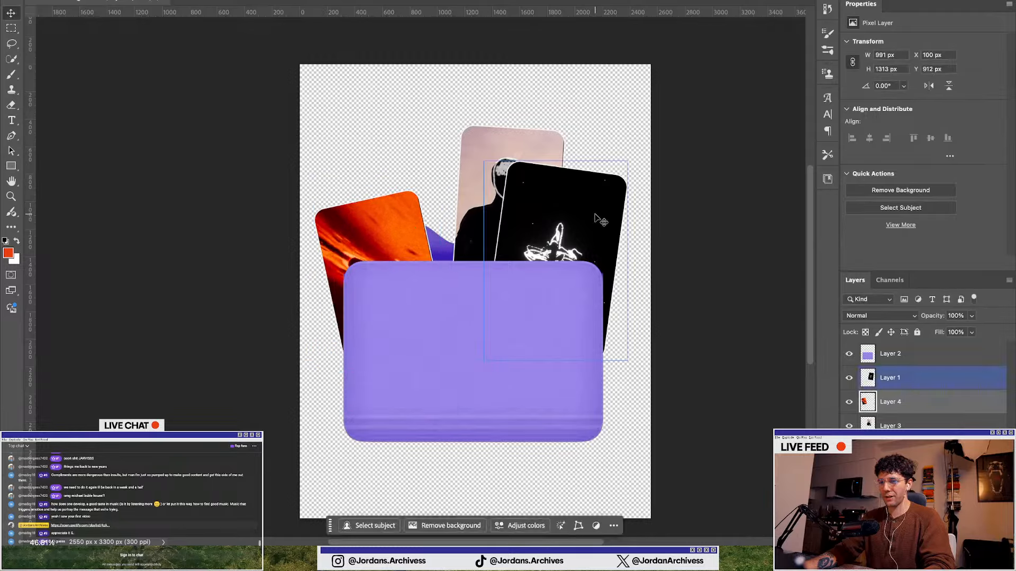
# Nudge the star card slightly down and the portrait card slightly up
pyautogui.moveTo(599, 220); pyautogui.dragTo(596, 232)
pyautogui.moveTo(512, 180); pyautogui.dragTo(521, 156)
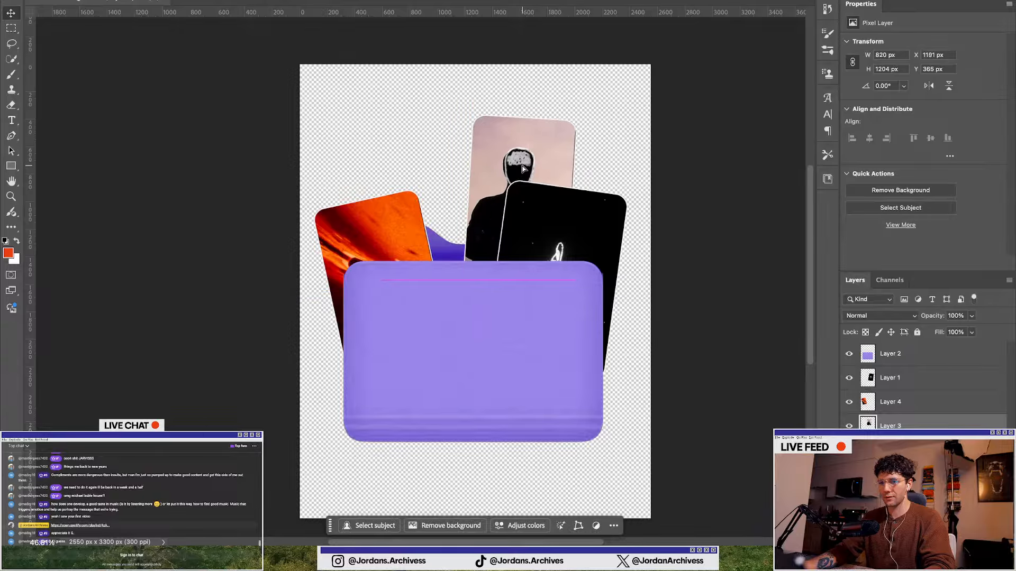
# Paste the black-and-white lizard card from Illustrator as pixels, then enlarge, tilt and place it in the folder's centre
pyautogui.hotkey('ctrl', 'Up')
pyautogui.click(726, 434)
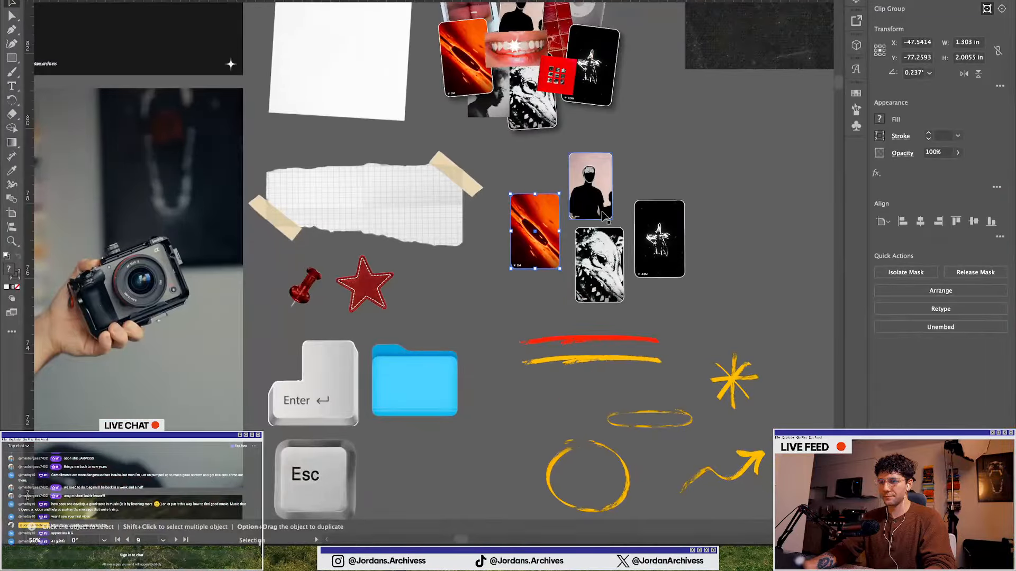
pyautogui.hotkey('ctrl', 'Up')
pyautogui.click(746, 249)
pyautogui.press('super+v')
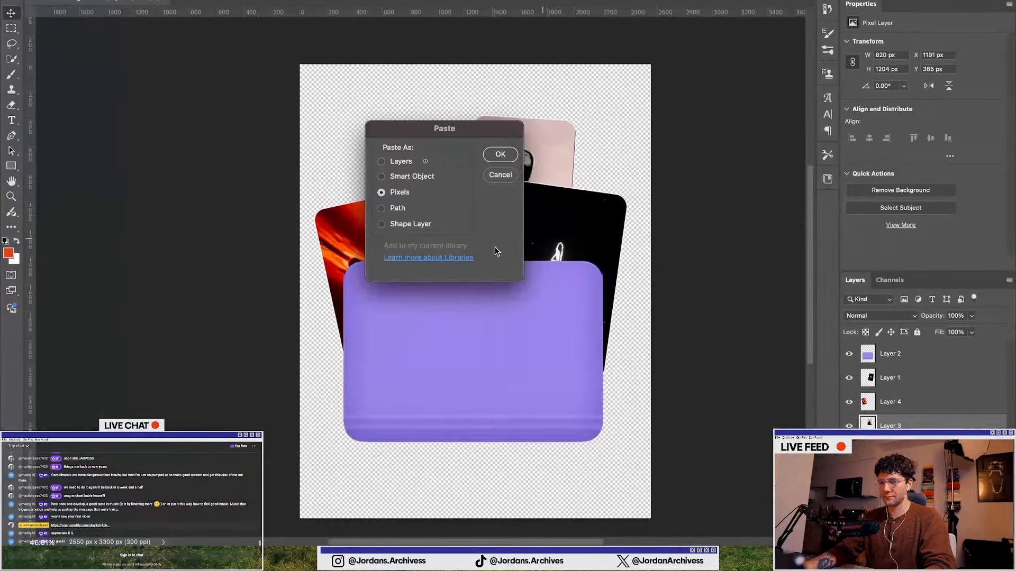
pyautogui.click(509, 160)
pyautogui.moveTo(502, 249); pyautogui.dragTo(516, 155)
pyautogui.moveTo(492, 190); pyautogui.dragTo(457, 177)
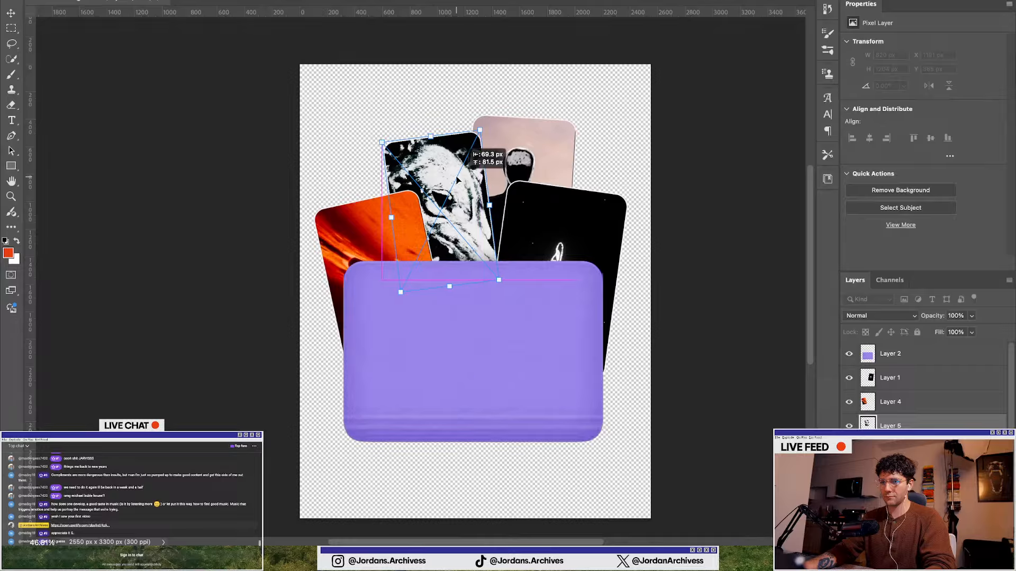
pyautogui.moveTo(479, 131); pyautogui.dragTo(485, 122)
pyautogui.press('Return')
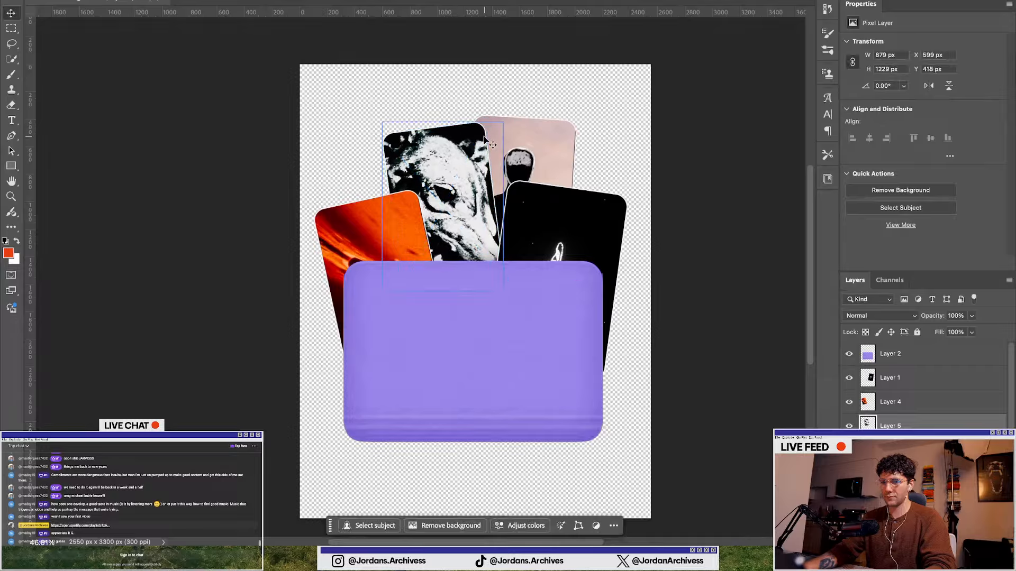
# Reposition the orange card higher and closer to the centre and shift the star card slightly left to fan the cards
pyautogui.moveTo(333, 238); pyautogui.dragTo(378, 227)
pyautogui.click(535, 243)
pyautogui.scroll(-5, 461, 363)
pyautogui.click(242, 323)
pyautogui.scroll(-5, 242, 324)
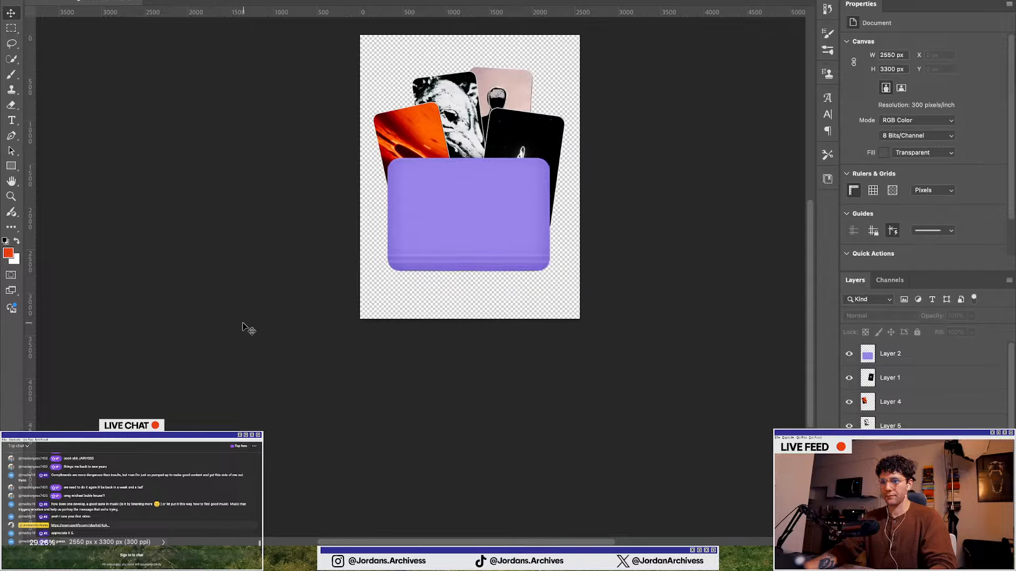
pyautogui.scroll(5, 242, 323)
pyautogui.scroll(-5, 242, 323)
pyautogui.scroll(1, 293, 299)
pyautogui.moveTo(420, 157); pyautogui.dragTo(439, 142)
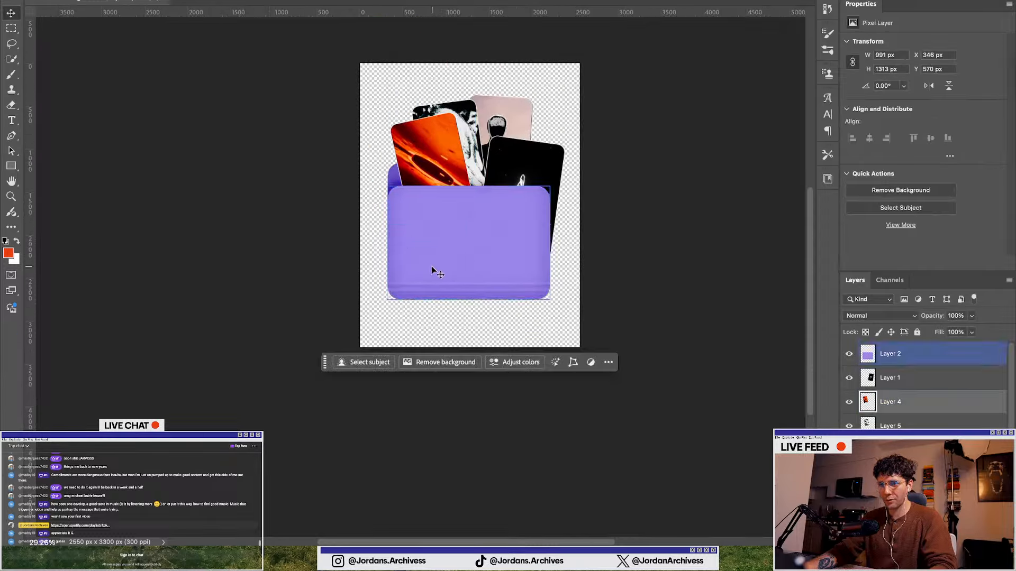
pyautogui.scroll(5, 418, 169)
pyautogui.moveTo(416, 176); pyautogui.dragTo(402, 161)
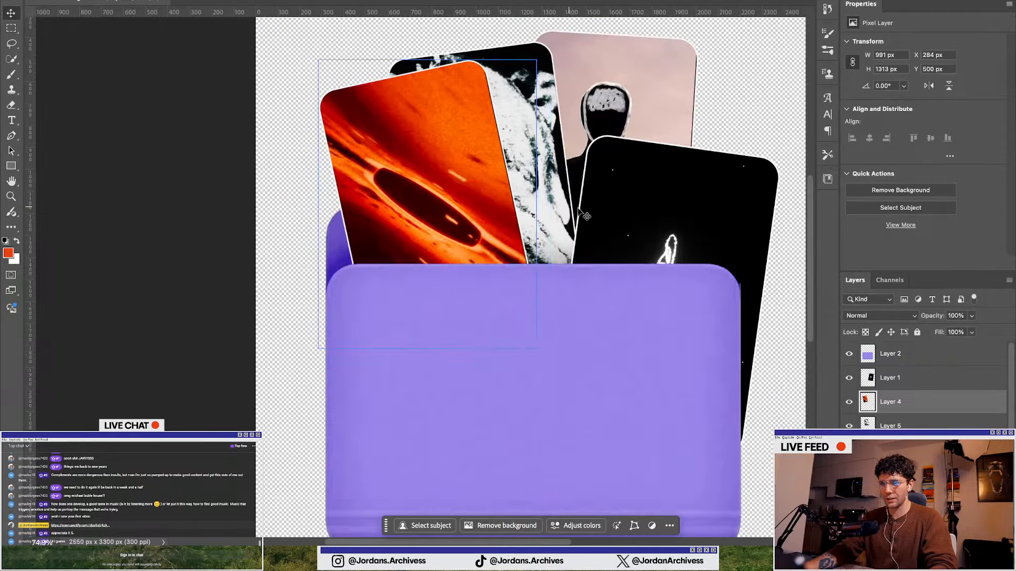
pyautogui.moveTo(617, 221); pyautogui.dragTo(578, 221)
pyautogui.scroll(-4, 492, 244)
pyautogui.click(288, 305)
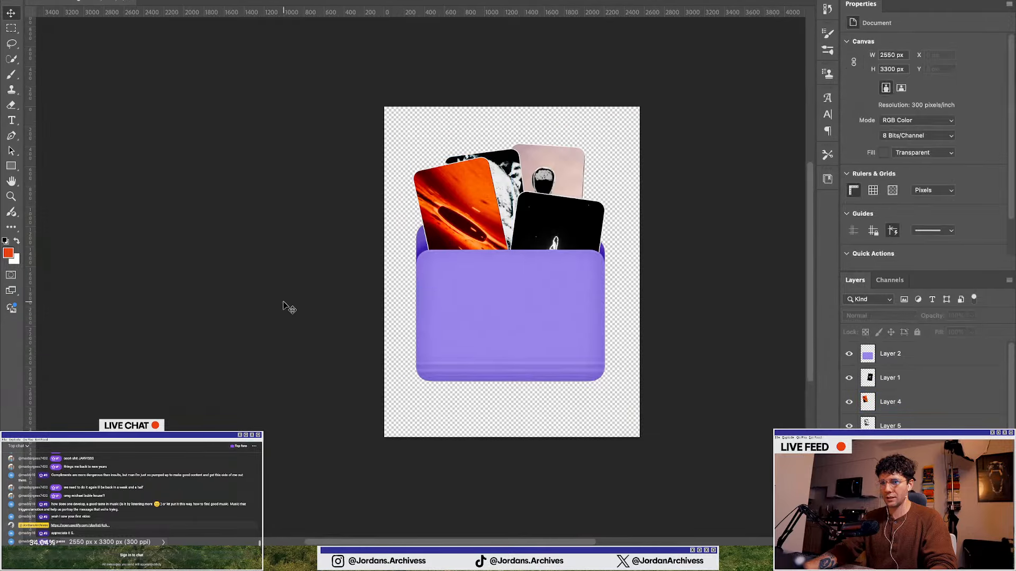
pyautogui.click(476, 329)
pyautogui.click(527, 195)
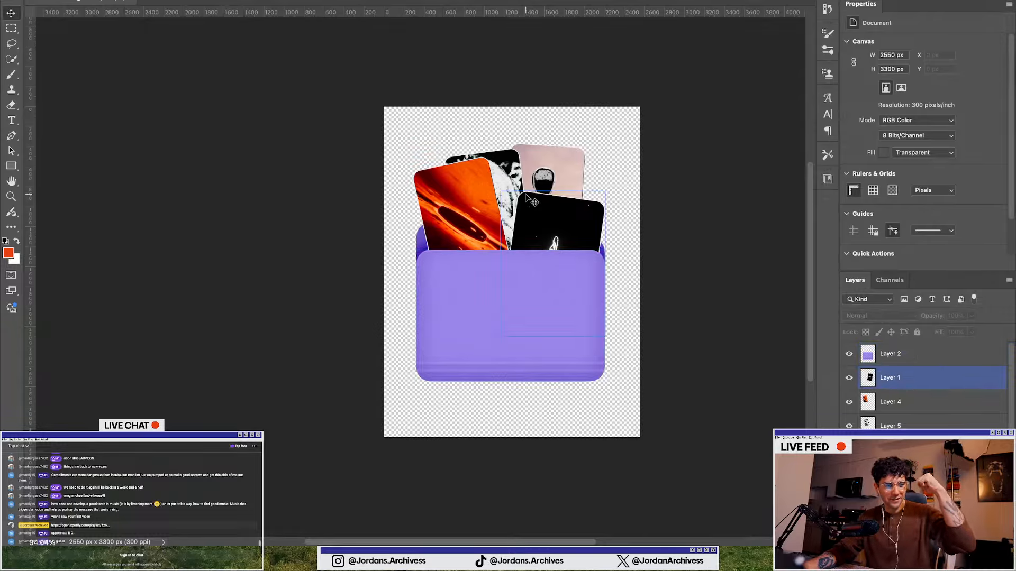
pyautogui.hotkey('ctrl', 'Up')
pyautogui.click(844, 250)
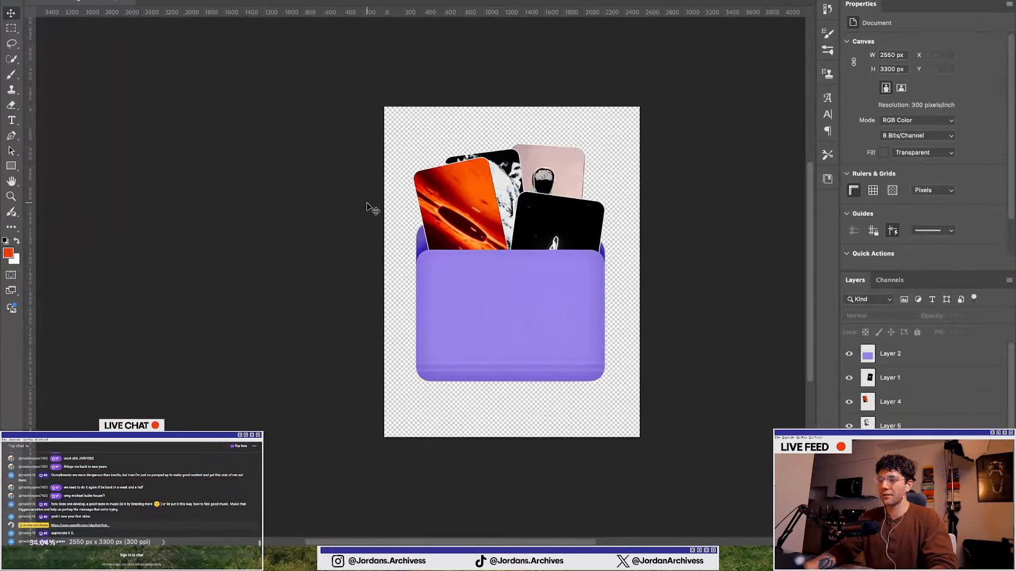
pyautogui.click(104, 5)
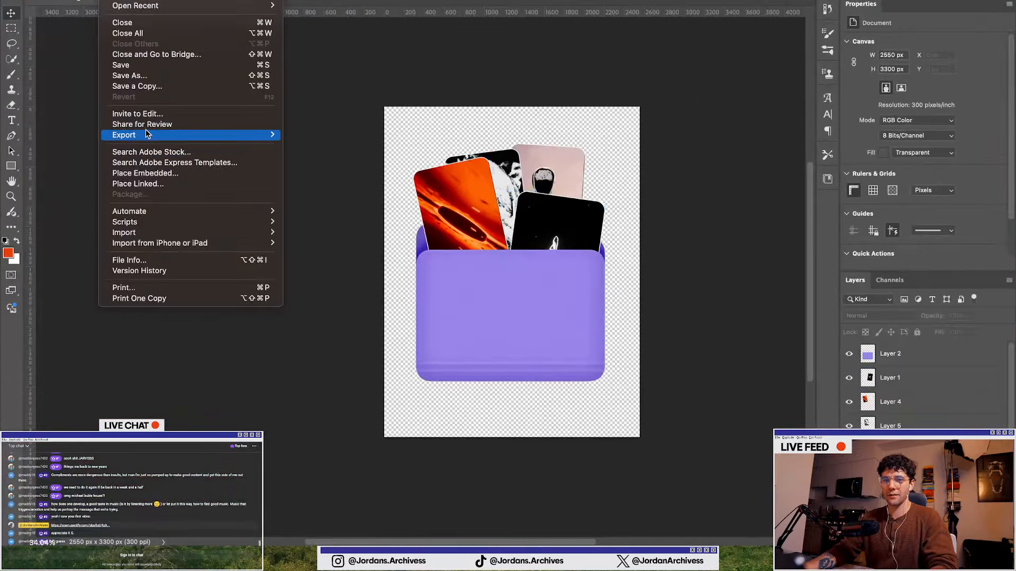
pyautogui.moveTo(145, 133)
pyautogui.click(313, 134)
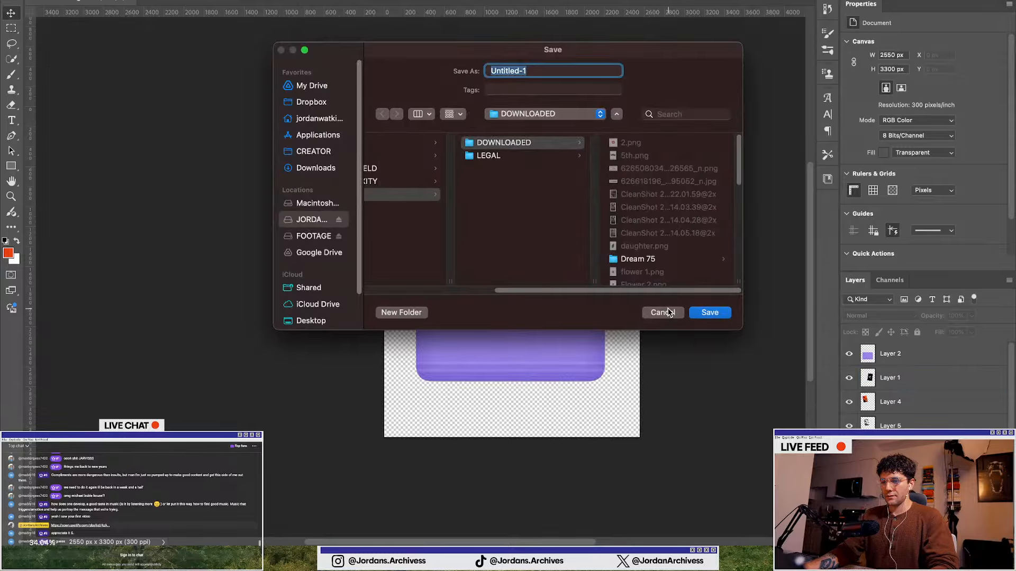
pyautogui.click(666, 311)
# Switch to Illustrator and review the carousel slides, then return to the Photoshop folder document
pyautogui.hotkey('ctrl', 'Up')
pyautogui.click(787, 281)
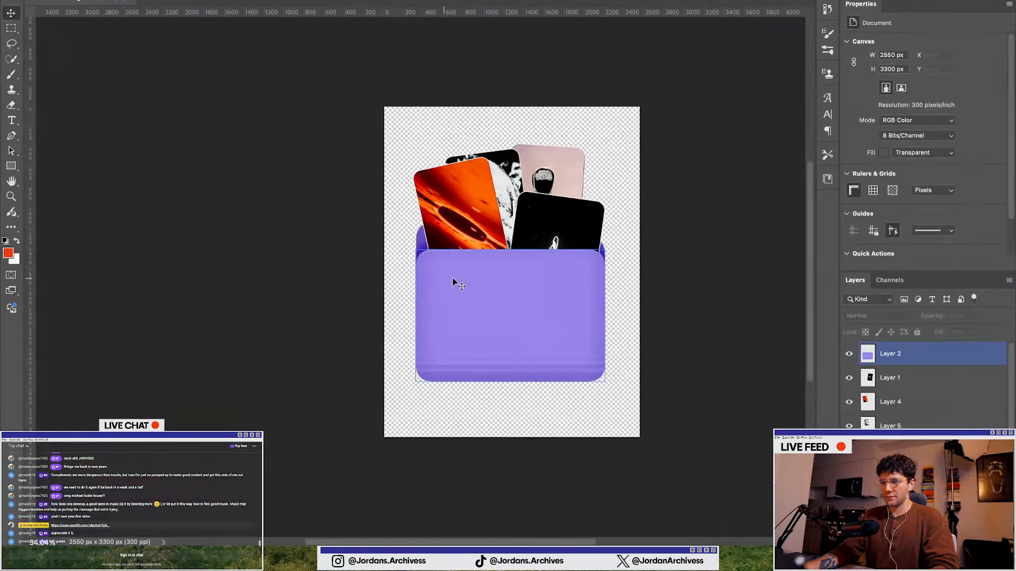
pyautogui.hotkey('ctrl', 'Up')
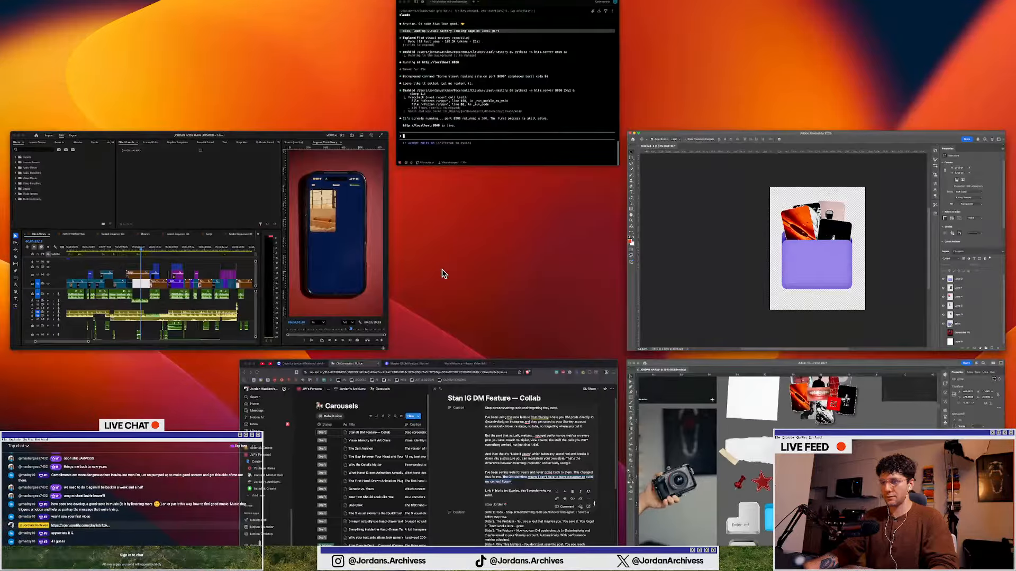
pyautogui.click(755, 279)
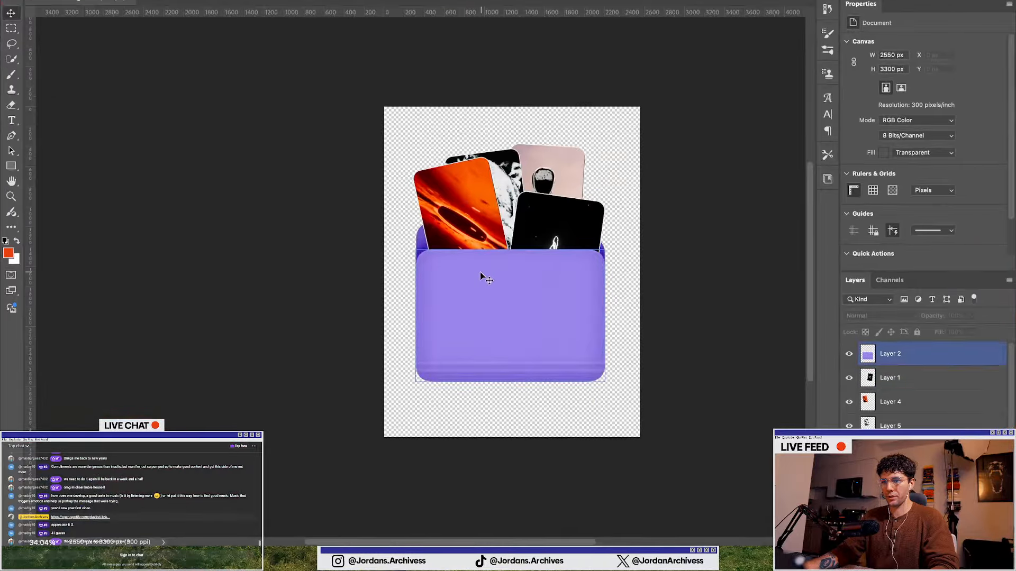
pyautogui.hotkey('ctrl', 'Up')
pyautogui.click(716, 472)
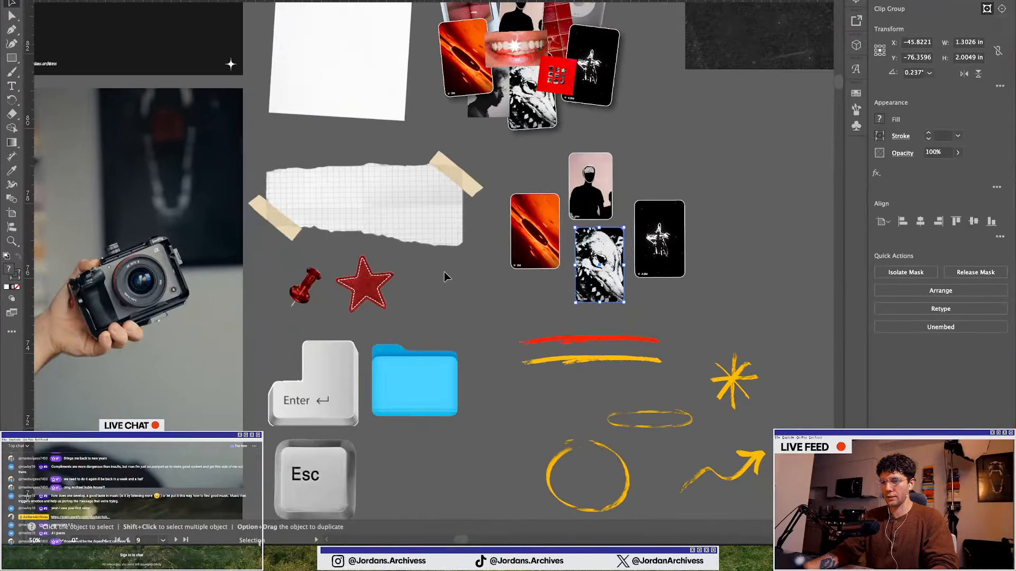
pyautogui.hscroll(-5, 443, 272)
pyautogui.scroll(-2, 372, 265)
pyautogui.hscroll(-4, 365, 248)
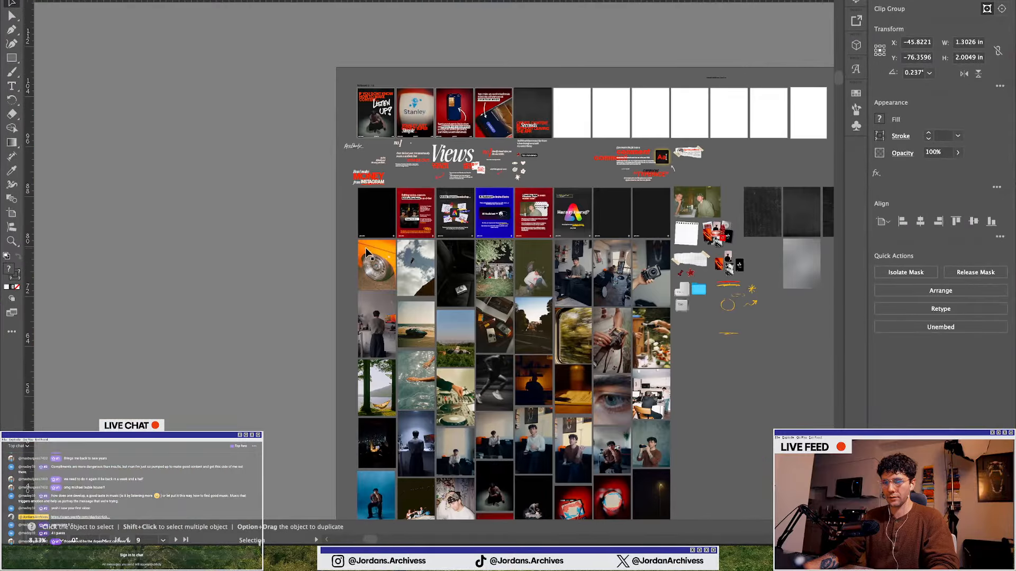
pyautogui.scroll(-5, 477, 283)
pyautogui.hscroll(10, 465, 259)
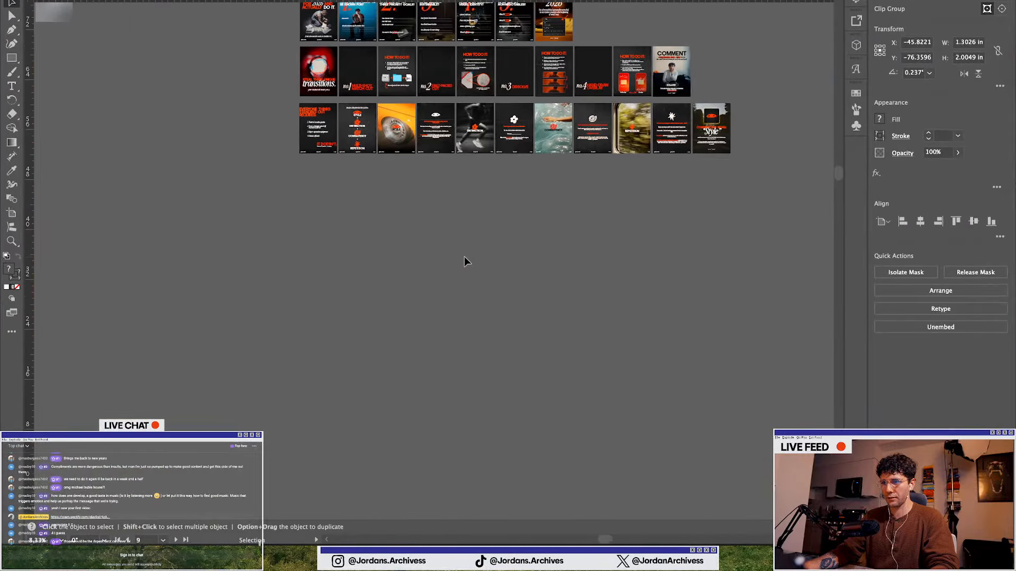
pyautogui.scroll(3, 464, 257)
pyautogui.scroll(4, 422, 130)
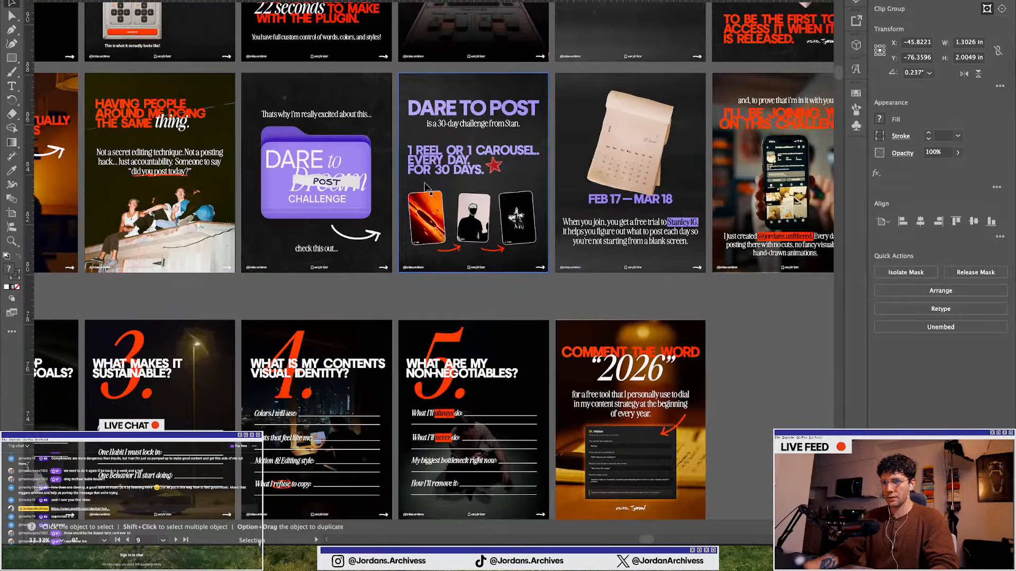
pyautogui.hscroll(-1, 408, 200)
pyautogui.hscroll(8, 408, 200)
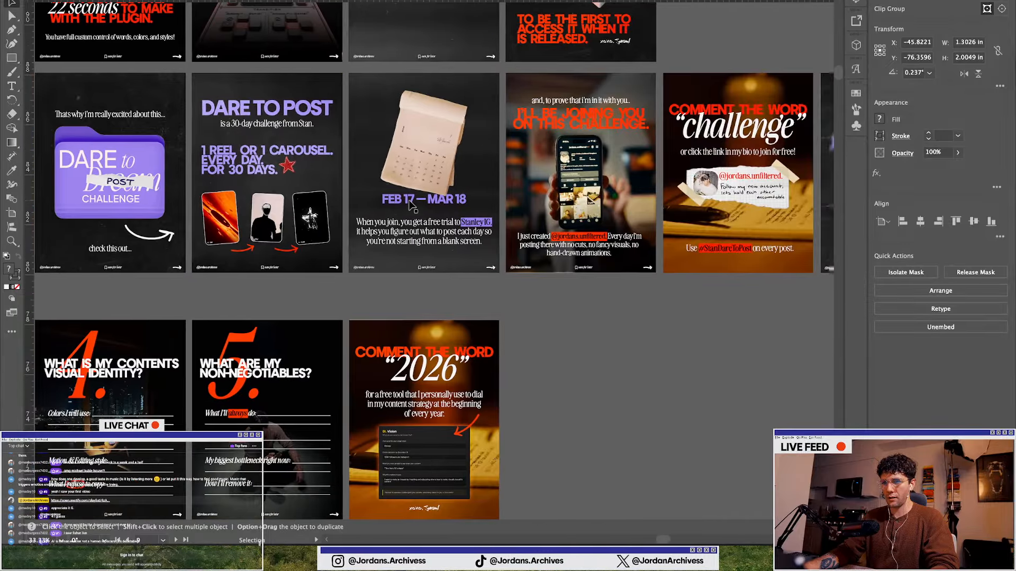
pyautogui.hscroll(-3, 412, 203)
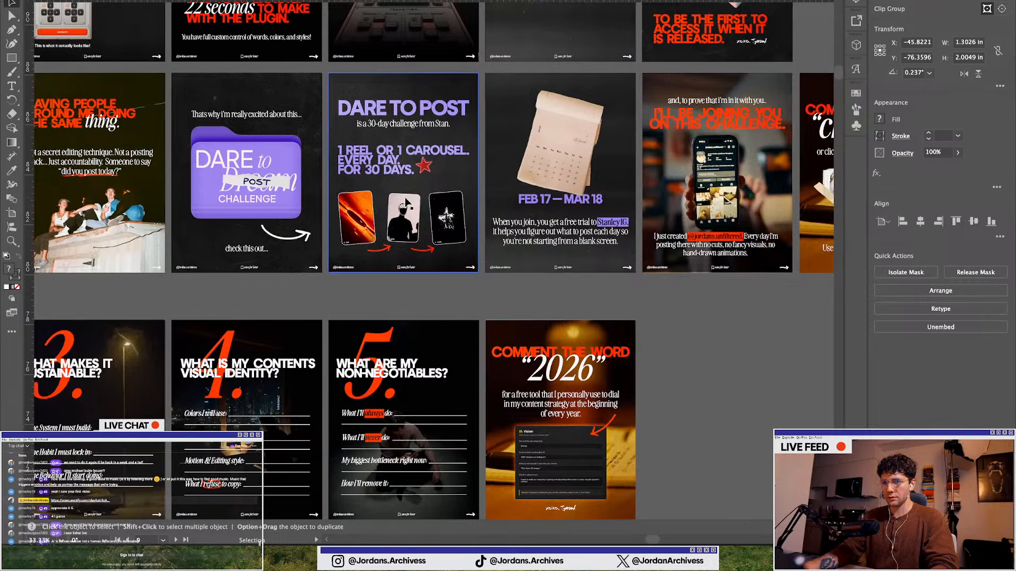
pyautogui.scroll(-1, 411, 203)
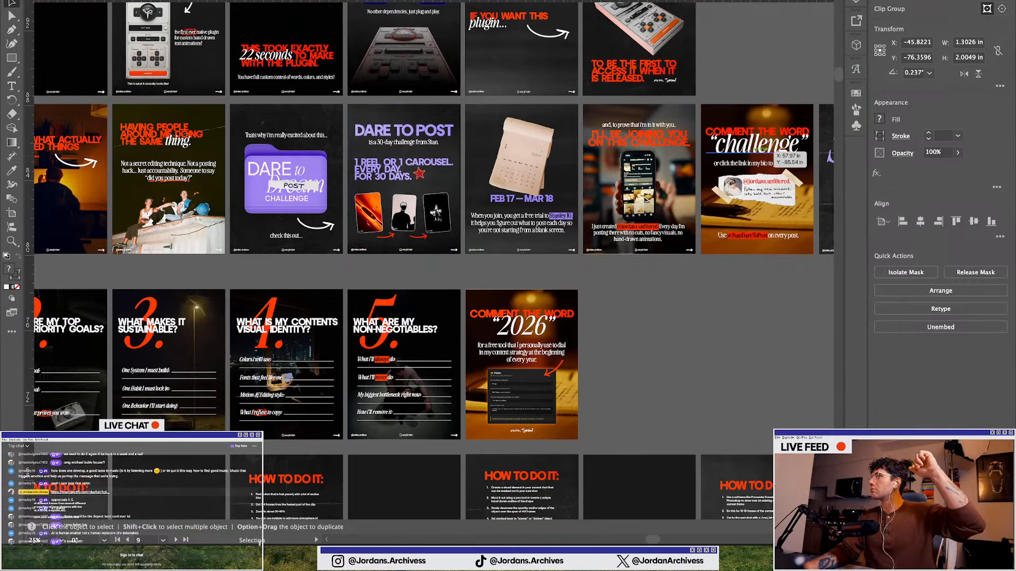
pyautogui.hotkey('ctrl', 'Up')
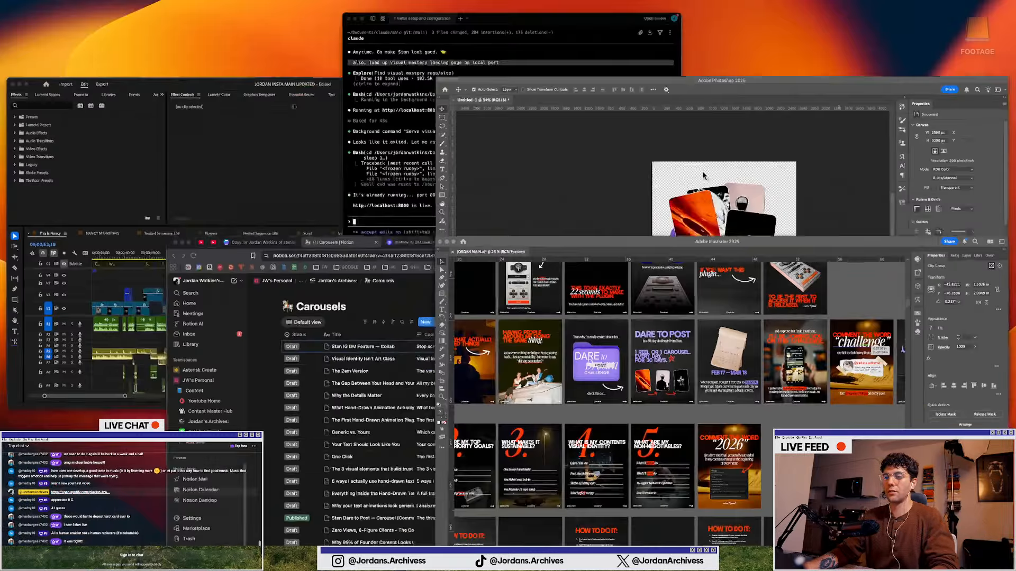
pyautogui.click(816, 258)
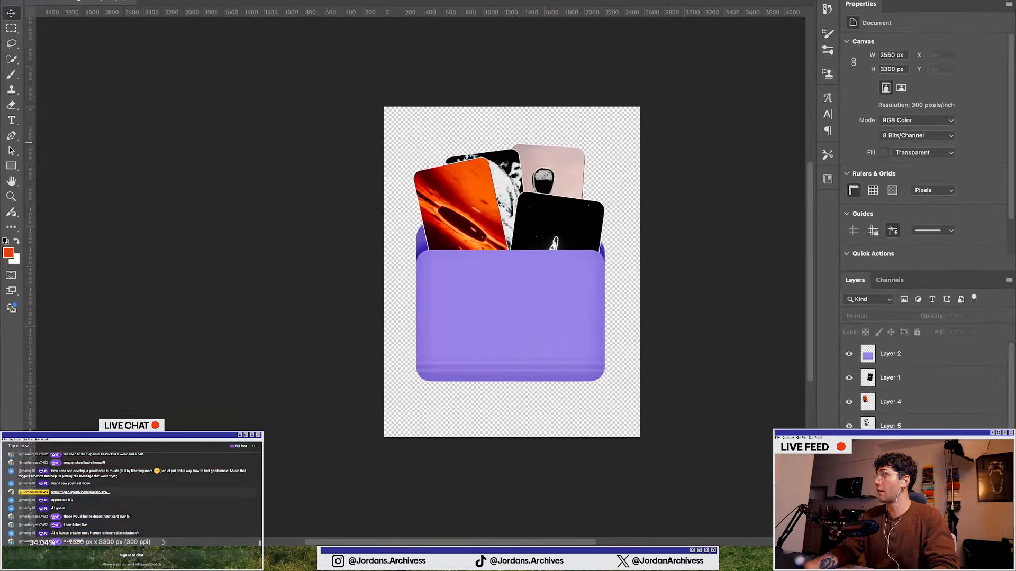
# Place the Stanley logo image onto the folder's front panel and commit the placement
pyautogui.moveTo(774, 205); pyautogui.dragTo(512, 302)
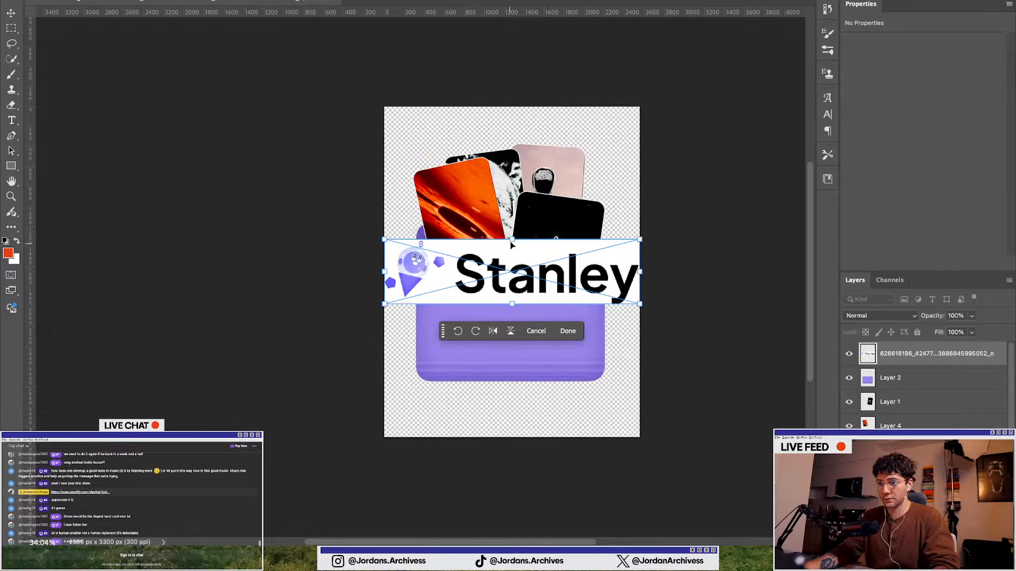
pyautogui.moveTo(511, 243); pyautogui.dragTo(508, 266)
pyautogui.press('Return')
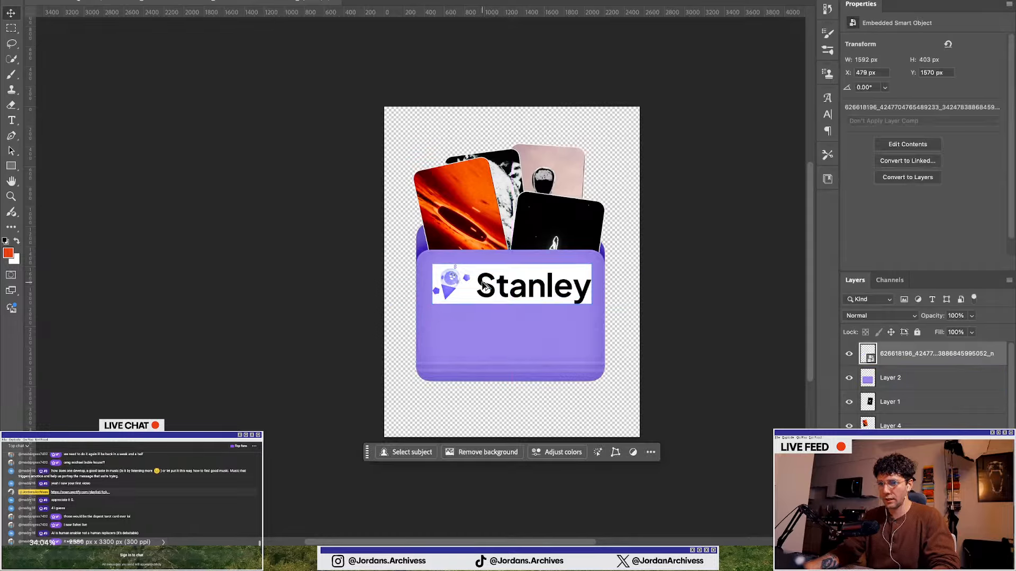
# Copy the selected Stanley logo artwork without its white background to a new layer and hide the original logo layer
pyautogui.scroll(5, 482, 286)
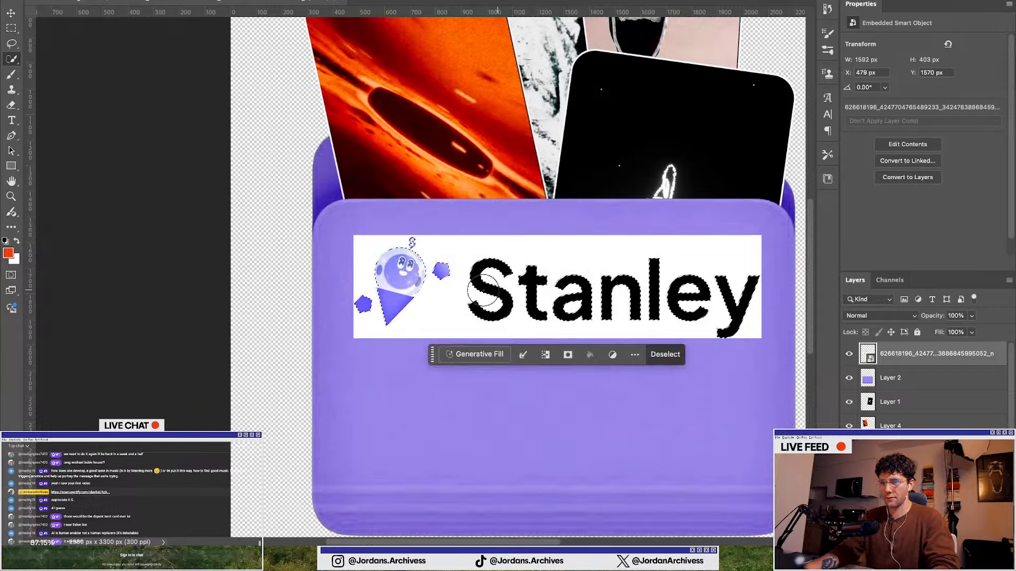
pyautogui.hotkey('ctrl', 'j')
pyautogui.click(850, 380)
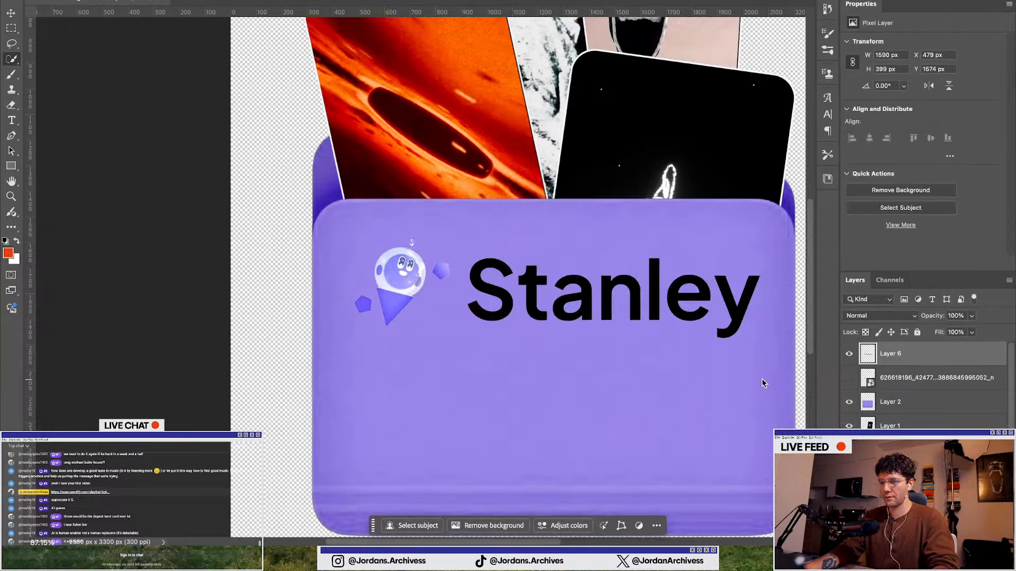
pyautogui.scroll(-3, 321, 310)
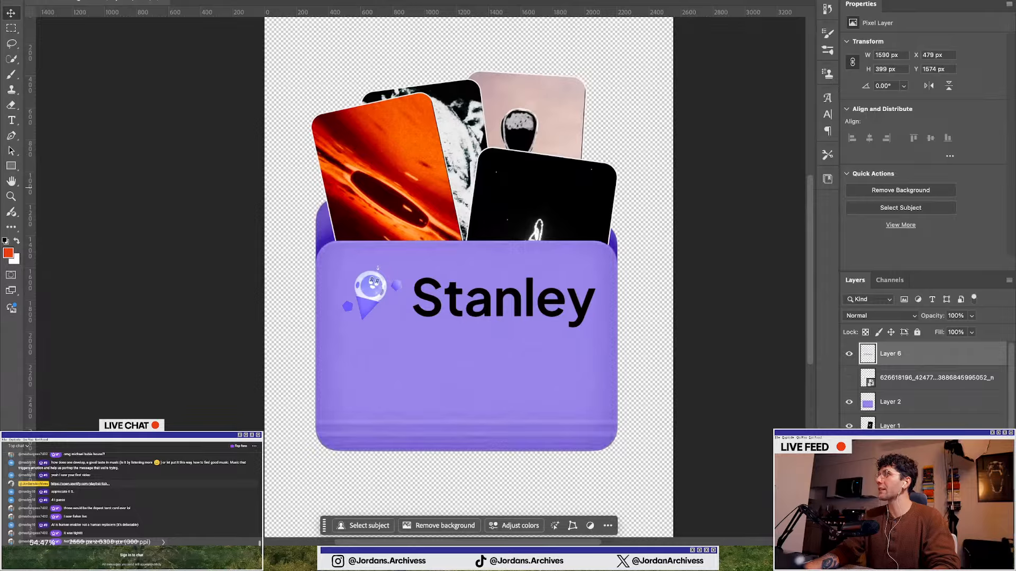
# Select the Stanley mascot icon and copy it onto its own separate layer
pyautogui.click(539, 313)
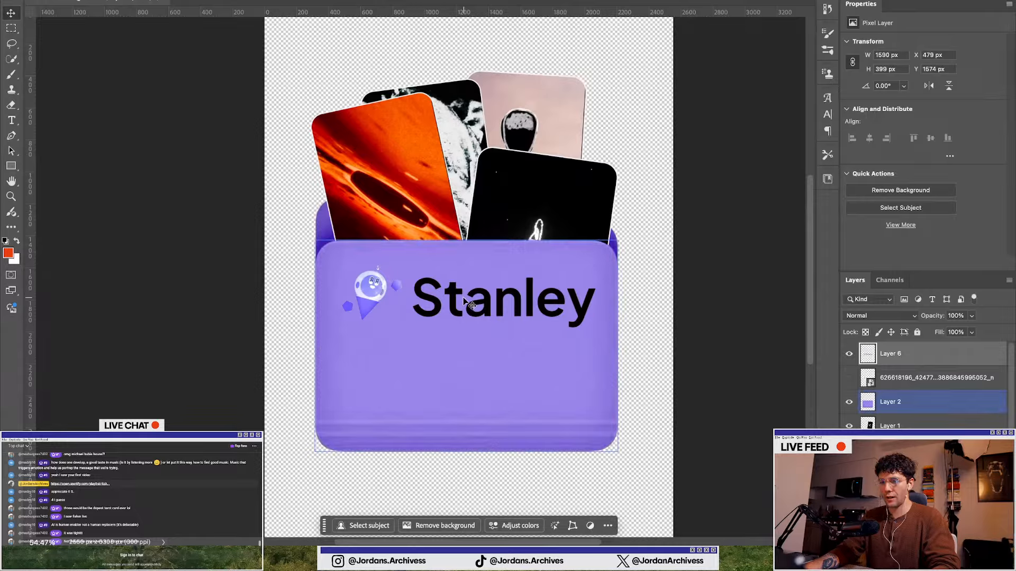
pyautogui.scroll(8, 363, 293)
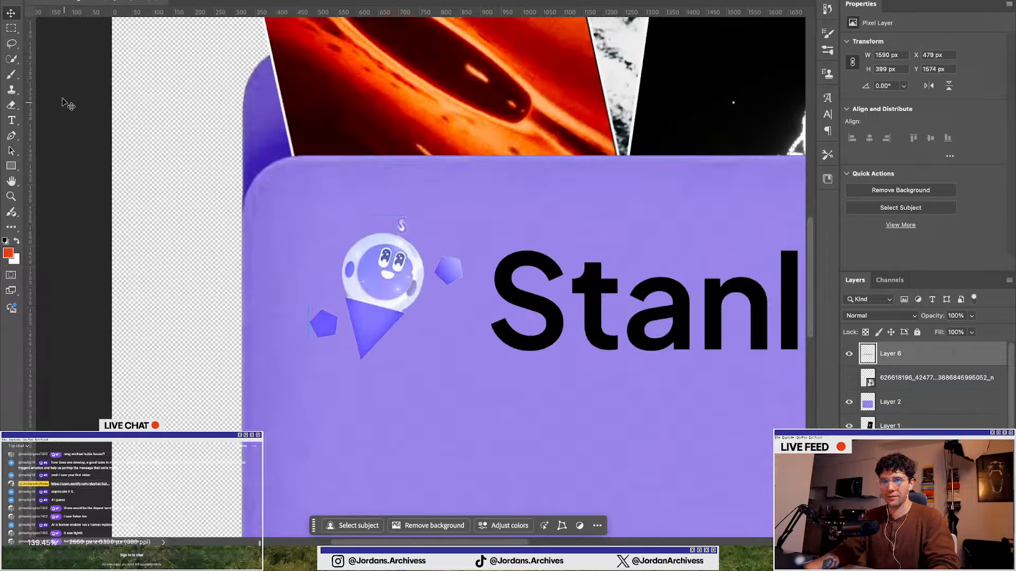
pyautogui.click(375, 286)
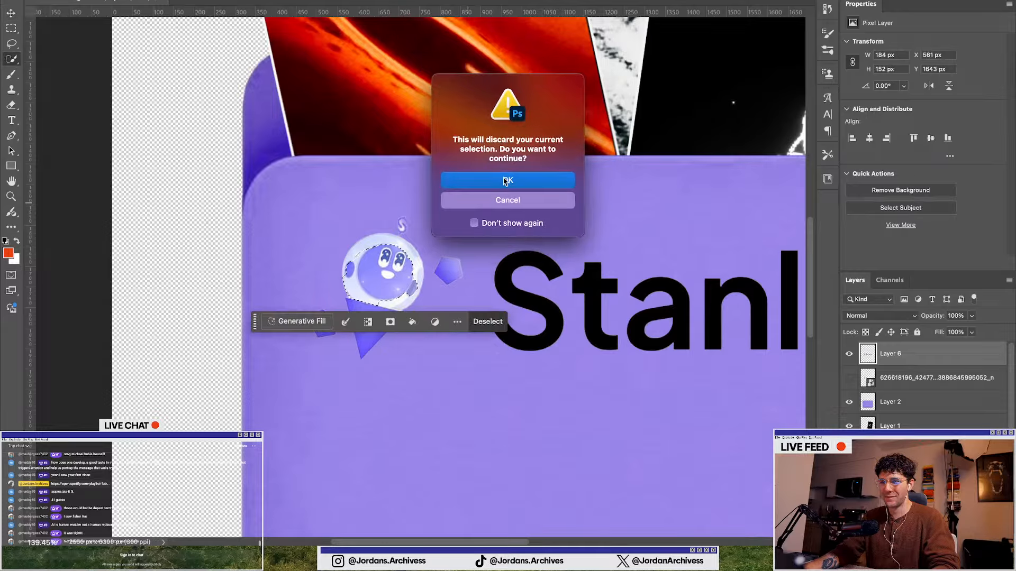
pyautogui.click(508, 180)
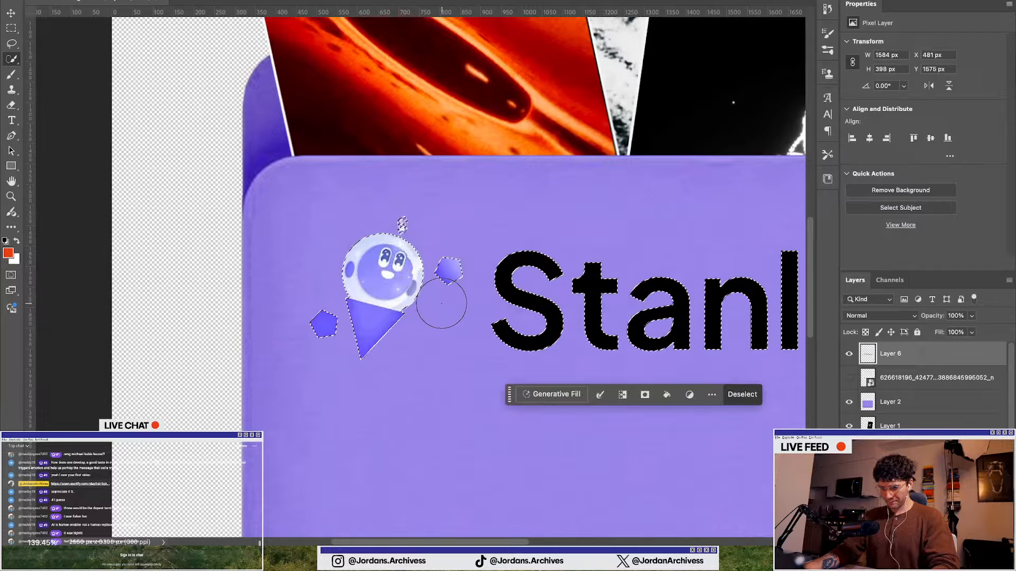
pyautogui.scroll(-3, 397, 280)
pyautogui.moveTo(473, 320)
pyautogui.mouseDown()
pyautogui.moveTo(479, 282)
pyautogui.moveTo(739, 299)
pyautogui.mouseUp()
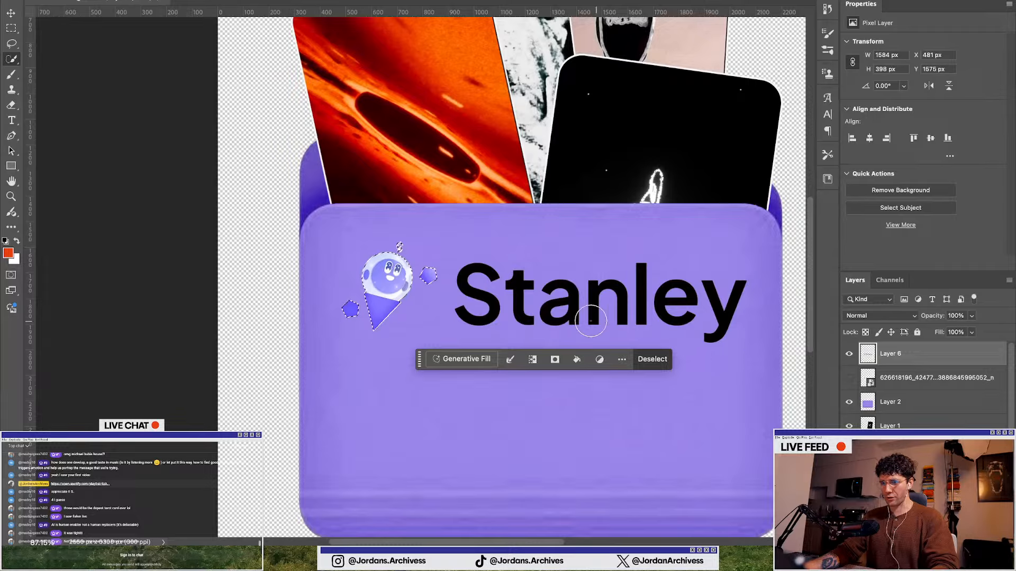
pyautogui.scroll(-2, 516, 249)
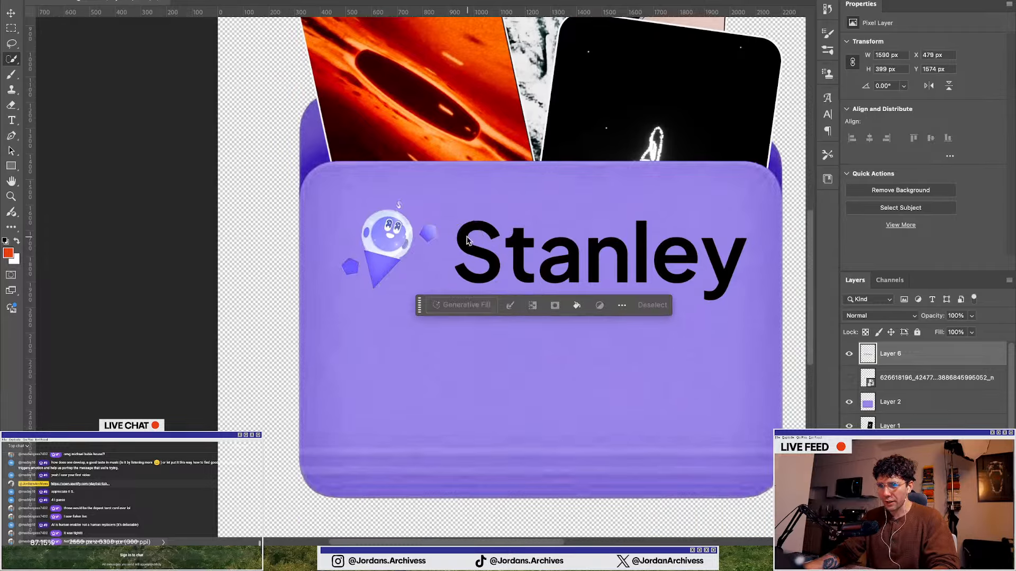
pyautogui.click(652, 304)
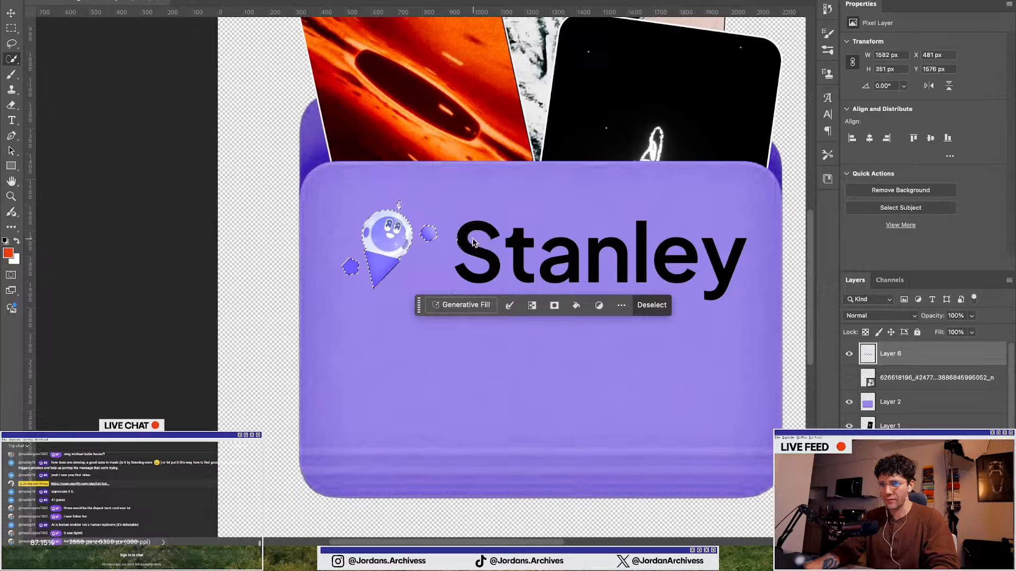
pyautogui.hotkey('ctrl', 'j')
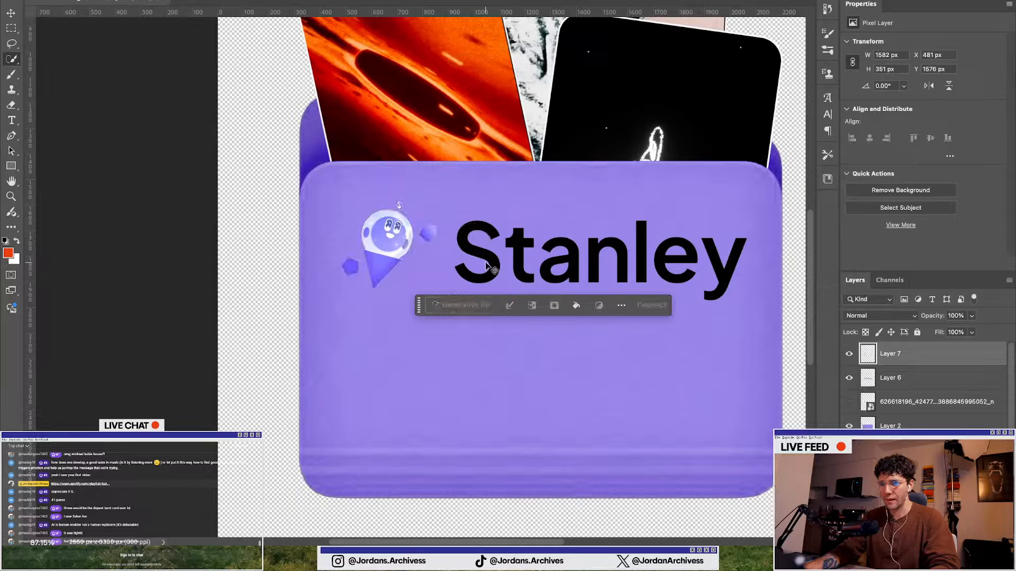
# Erase the mascot from the wordmark layer so only the Stanley text remains there
pyautogui.click(849, 377)
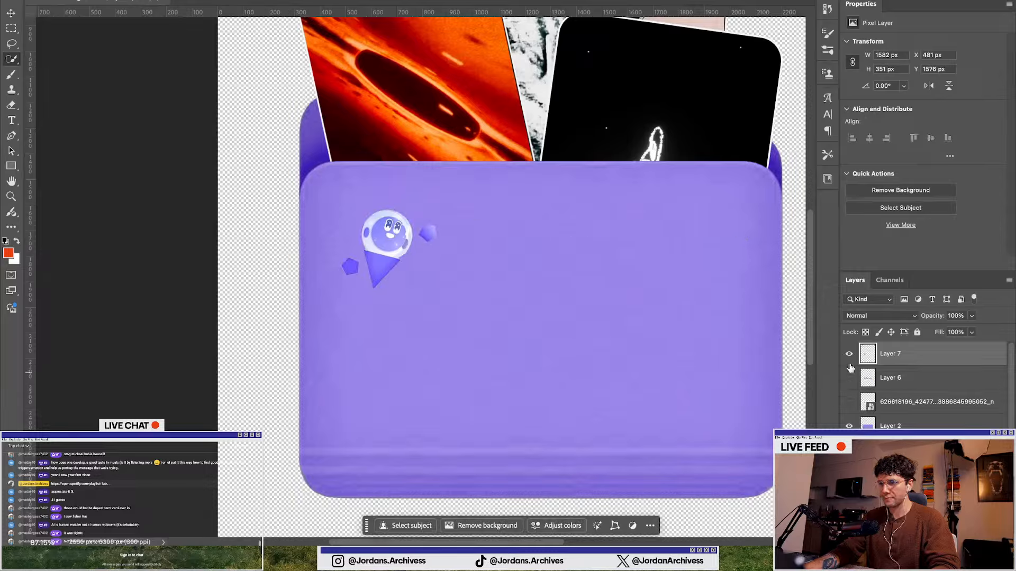
pyautogui.click(848, 356)
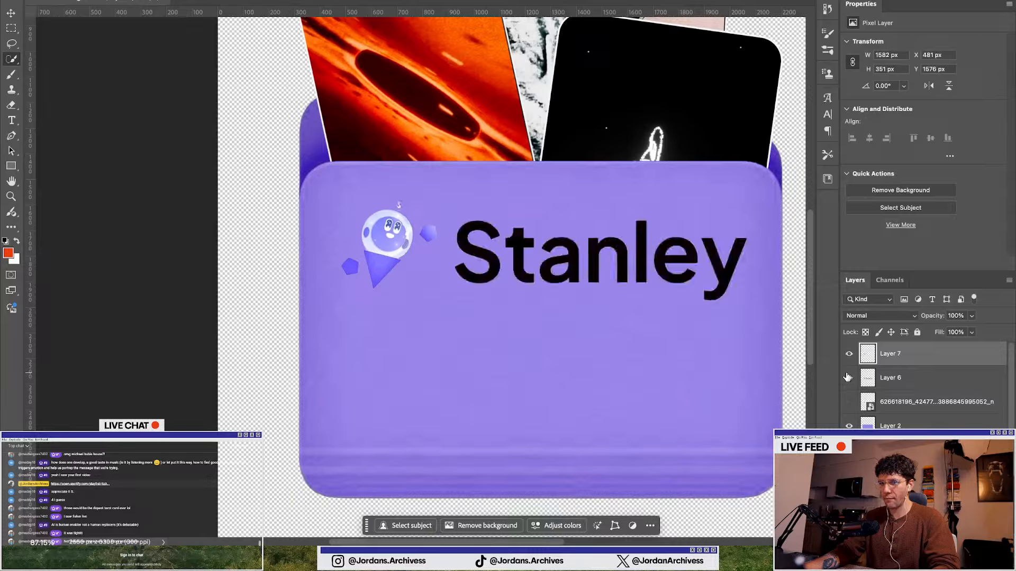
pyautogui.click(900, 380)
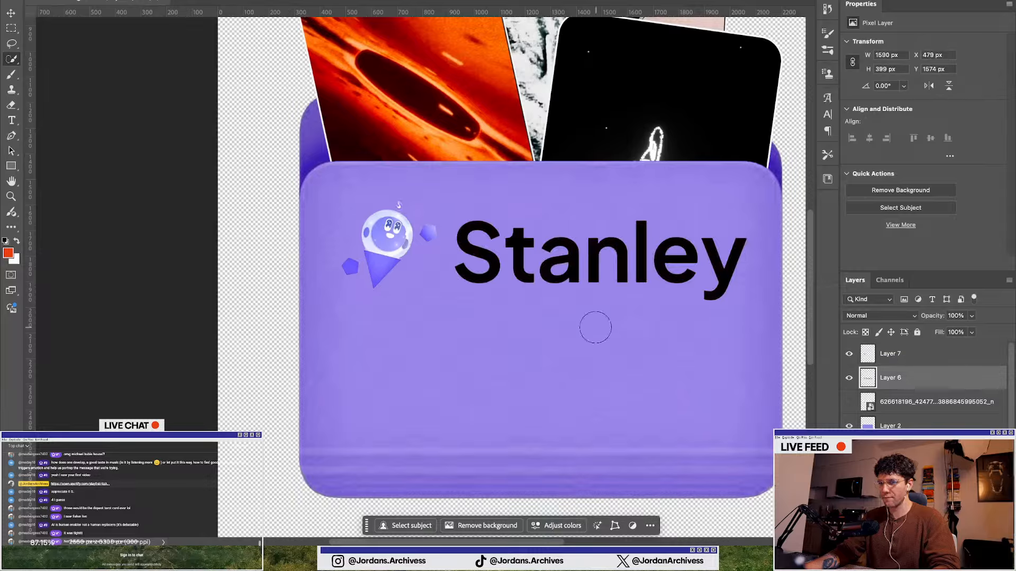
pyautogui.click(12, 105)
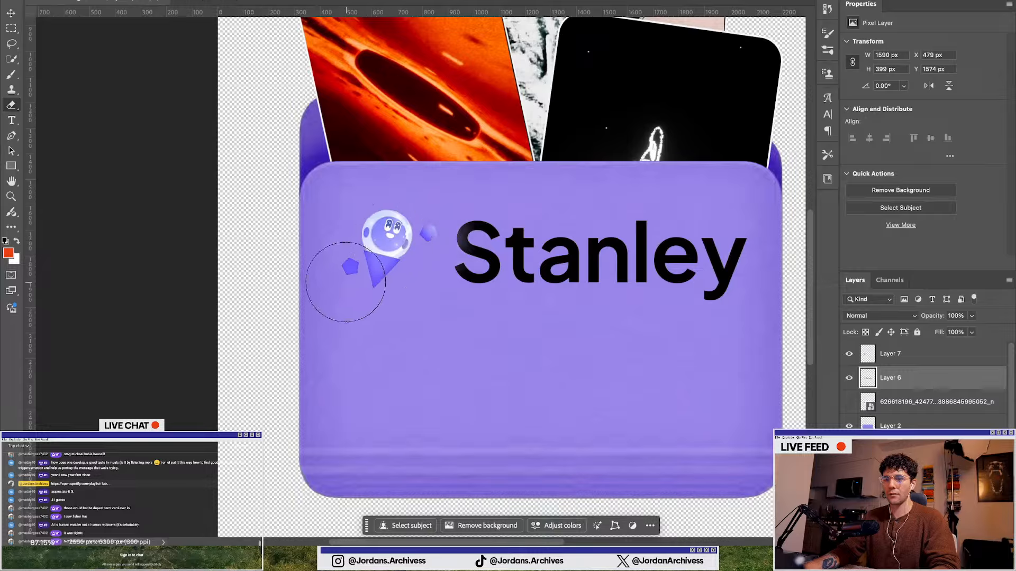
pyautogui.moveTo(346, 282)
pyautogui.mouseDown()
pyautogui.moveTo(351, 242)
pyautogui.moveTo(382, 252)
pyautogui.mouseUp()
# Enlarge the separated mascot layer and move it over the Stanley wordmark, then switch to the Eraser
pyautogui.click(900, 354)
pyautogui.hotkey('ctrl', 't')
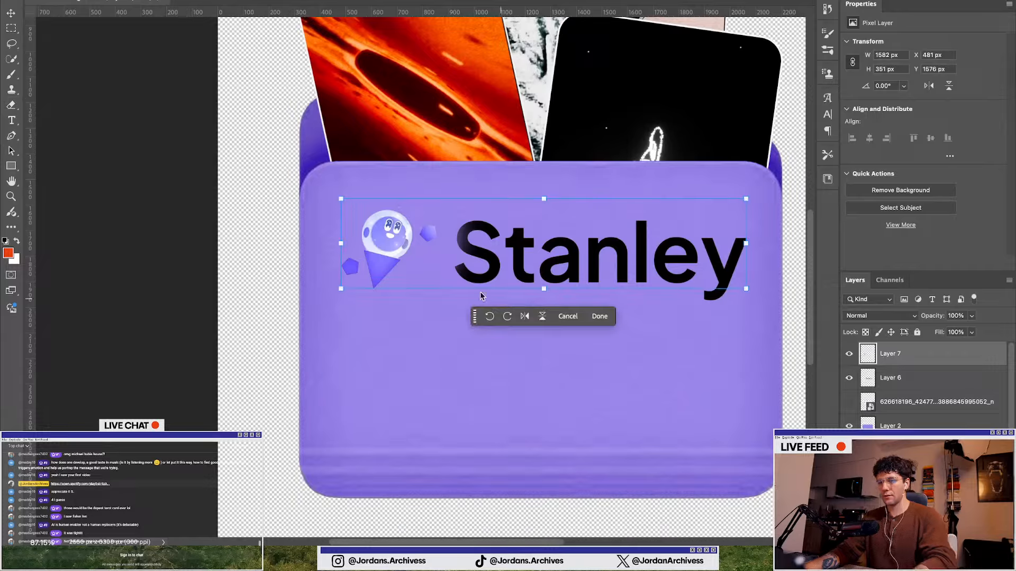
pyautogui.moveTo(581, 270); pyautogui.dragTo(682, 338)
pyautogui.moveTo(478, 295); pyautogui.dragTo(580, 267)
pyautogui.press('Return')
pyautogui.press('e')
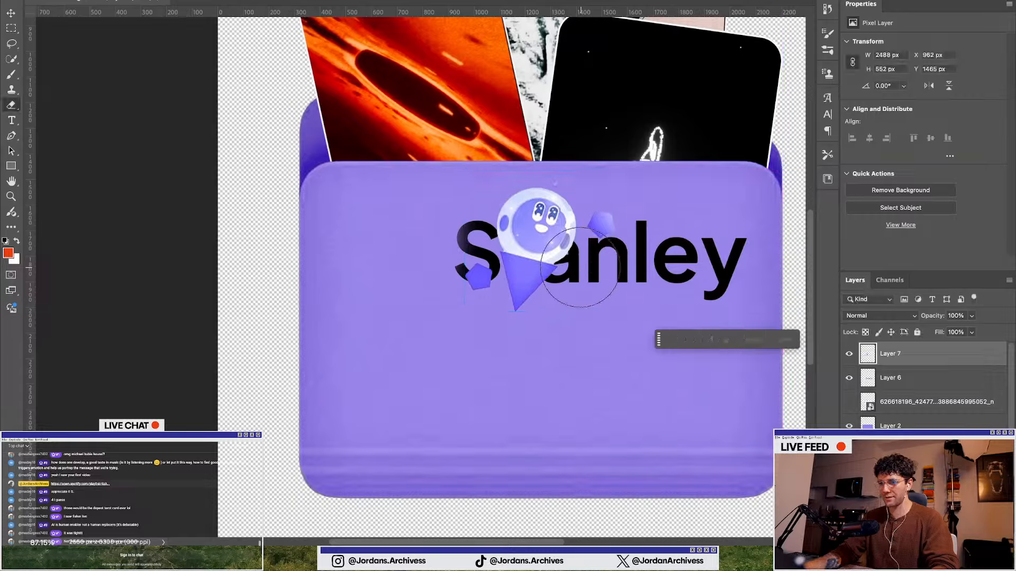
# Move the Stanley wordmark layer down so it sits below the mascot on the folder front
pyautogui.click(922, 382)
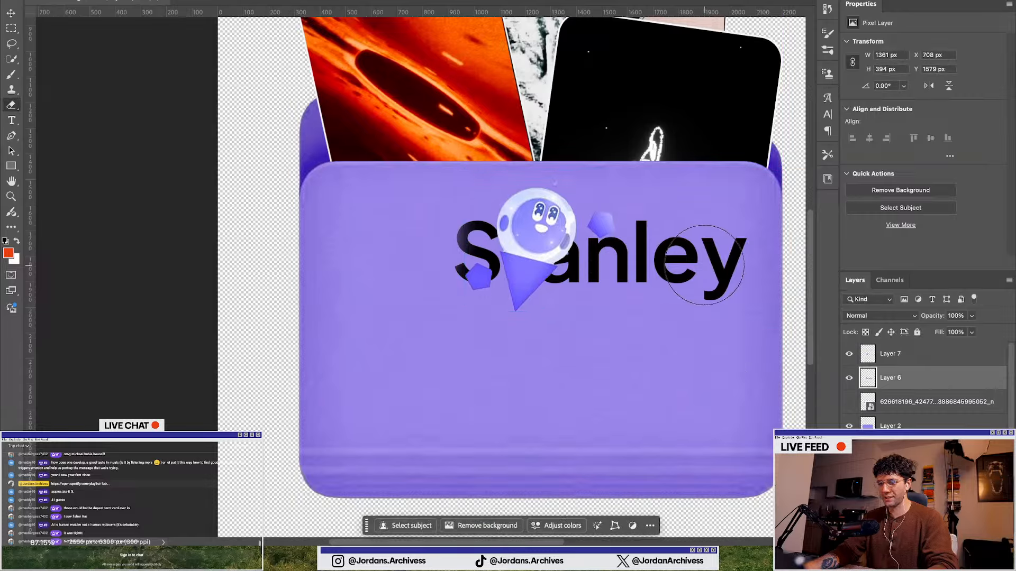
pyautogui.press('t')
pyautogui.click(691, 253)
pyautogui.click(9, 14)
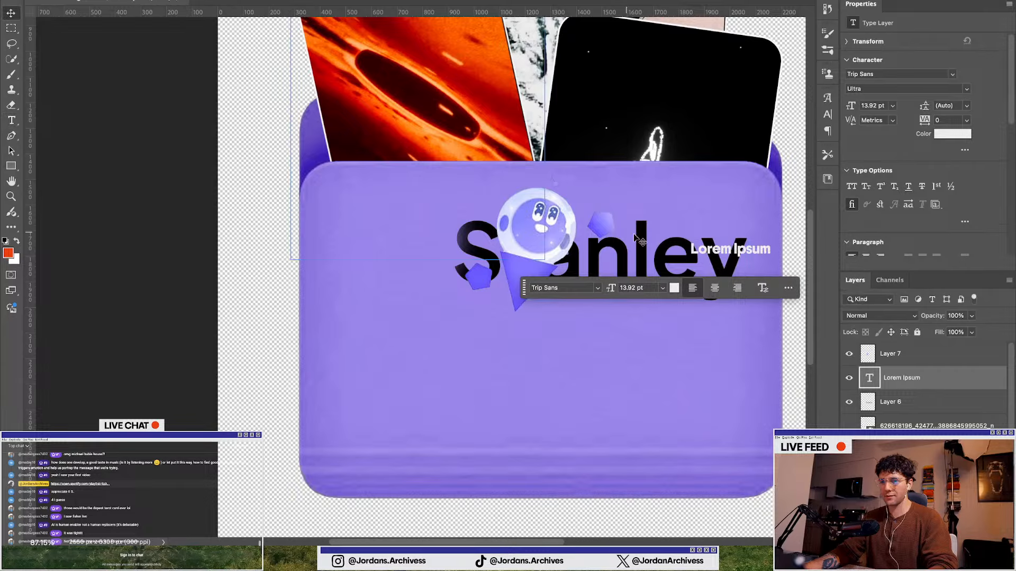
pyautogui.press('Delete')
pyautogui.moveTo(737, 241); pyautogui.dragTo(678, 328)
pyautogui.scroll(-3, 647, 316)
pyautogui.click(632, 343)
pyautogui.moveTo(622, 347); pyautogui.dragTo(623, 364)
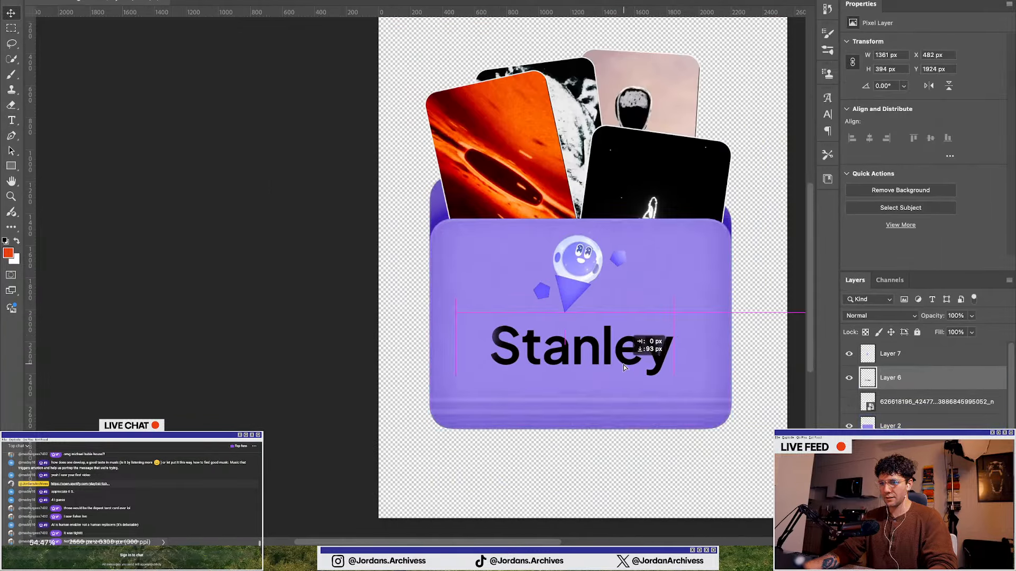
# Scale the mascot down and position it centred above the Stanley wordmark
pyautogui.click(579, 284)
pyautogui.hotkey('ctrl', 't')
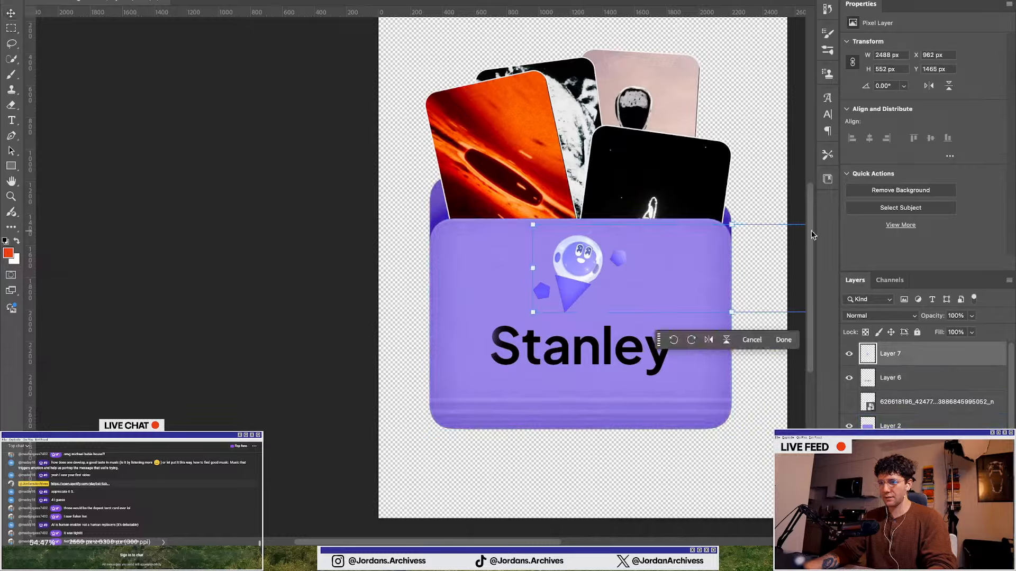
pyautogui.moveTo(731, 225); pyautogui.dragTo(728, 234)
pyautogui.moveTo(596, 271); pyautogui.dragTo(586, 277)
pyautogui.press('Return')
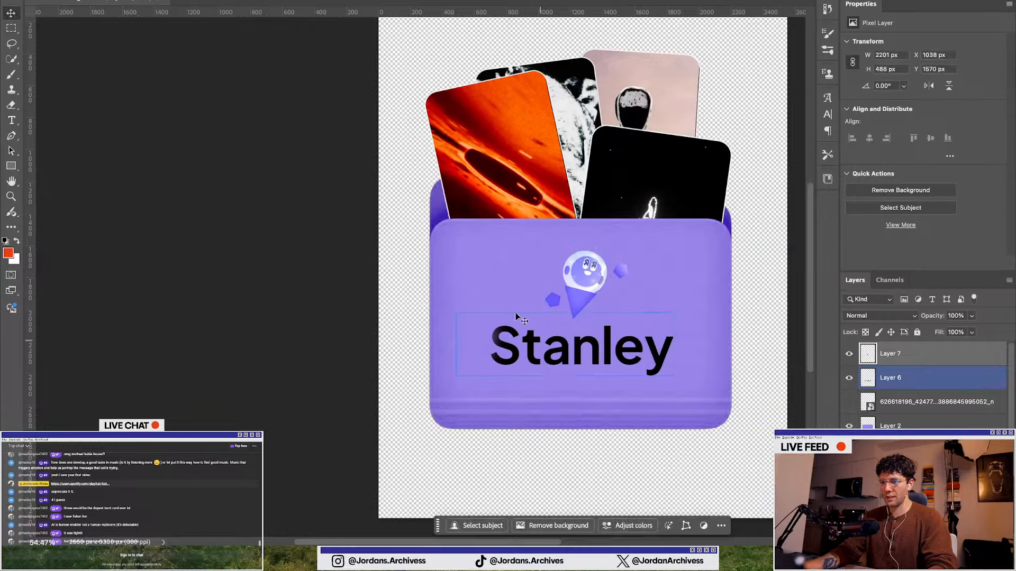
pyautogui.moveTo(596, 278); pyautogui.dragTo(594, 289)
# Select the whole folder graphic and scale it up slightly, centring it on the canvas
pyautogui.click(256, 321)
pyautogui.scroll(-5, 257, 312)
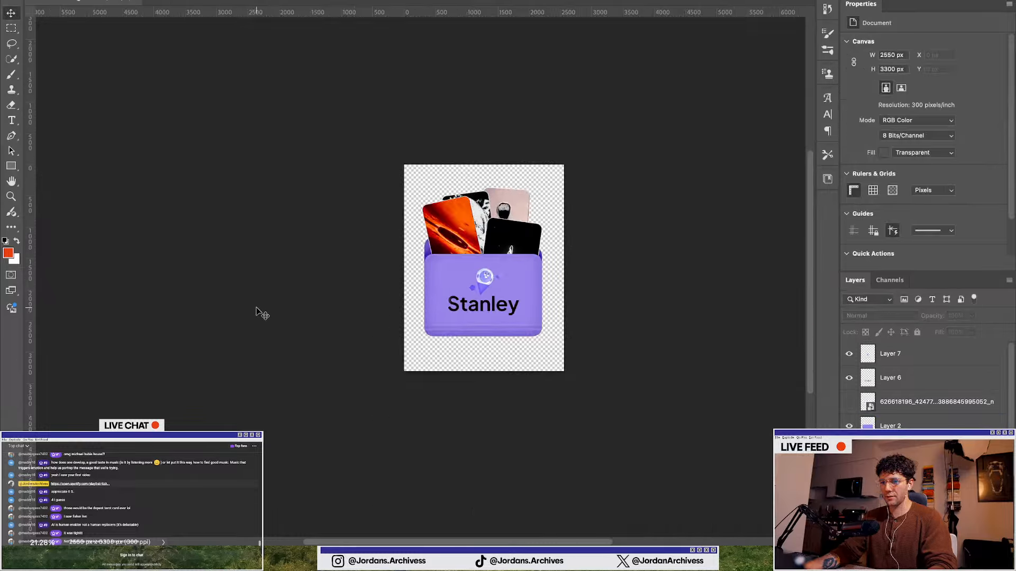
pyautogui.scroll(3, 256, 313)
pyautogui.scroll(1, 328, 342)
pyautogui.moveTo(351, 417); pyautogui.dragTo(624, 132)
pyautogui.hotkey('ctrl', 't')
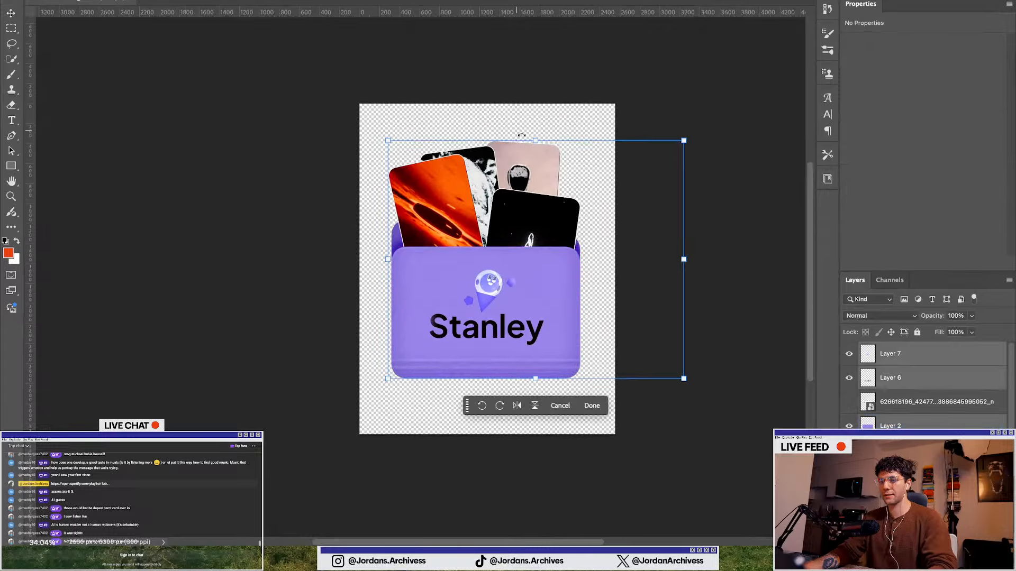
pyautogui.moveTo(539, 139); pyautogui.dragTo(539, 131)
pyautogui.moveTo(508, 199); pyautogui.dragTo(516, 227)
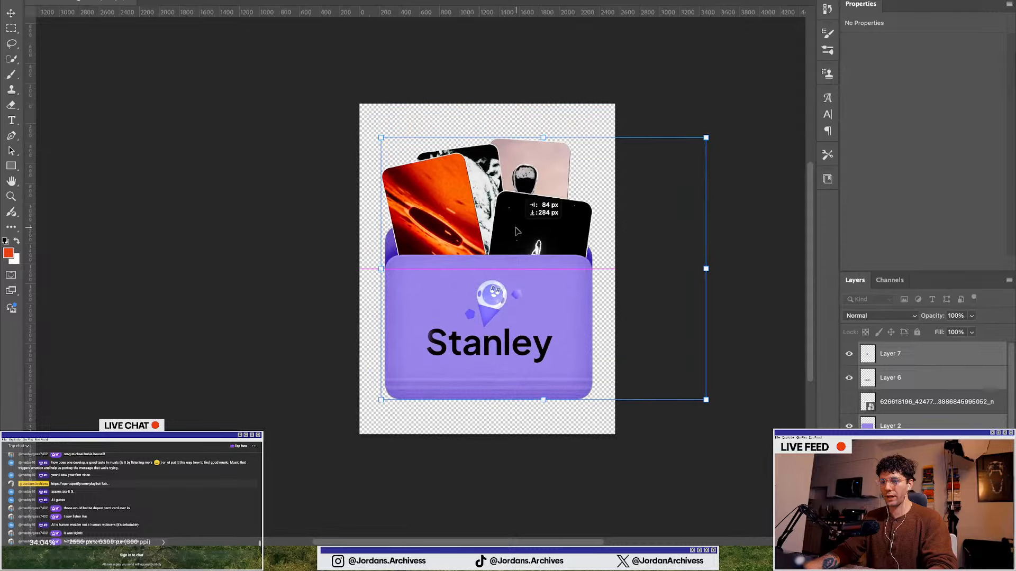
pyautogui.moveTo(544, 138); pyautogui.dragTo(544, 130)
pyautogui.moveTo(521, 211); pyautogui.dragTo(520, 215)
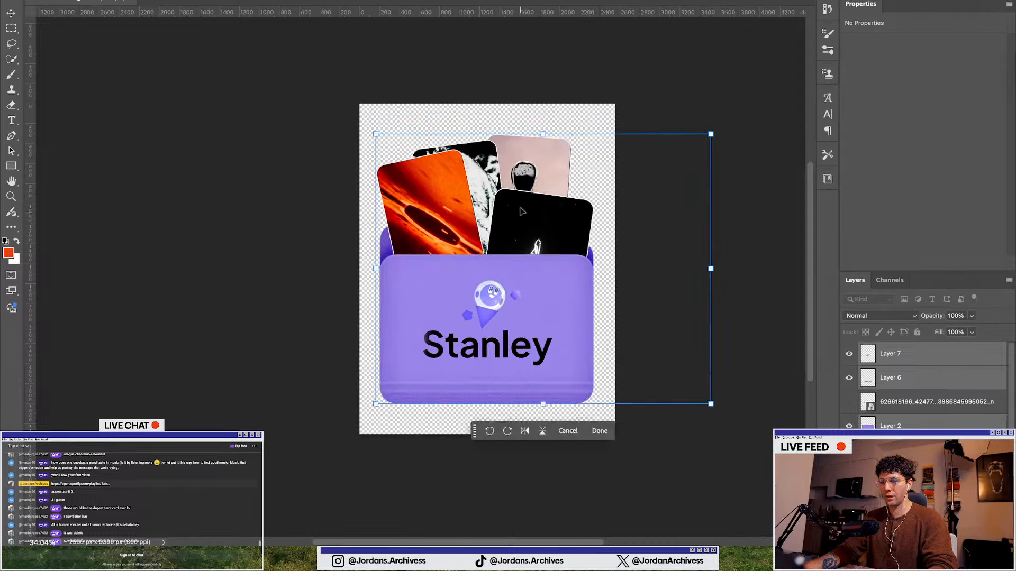
pyautogui.moveTo(543, 134); pyautogui.dragTo(544, 125)
pyautogui.moveTo(516, 197); pyautogui.dragTo(518, 210)
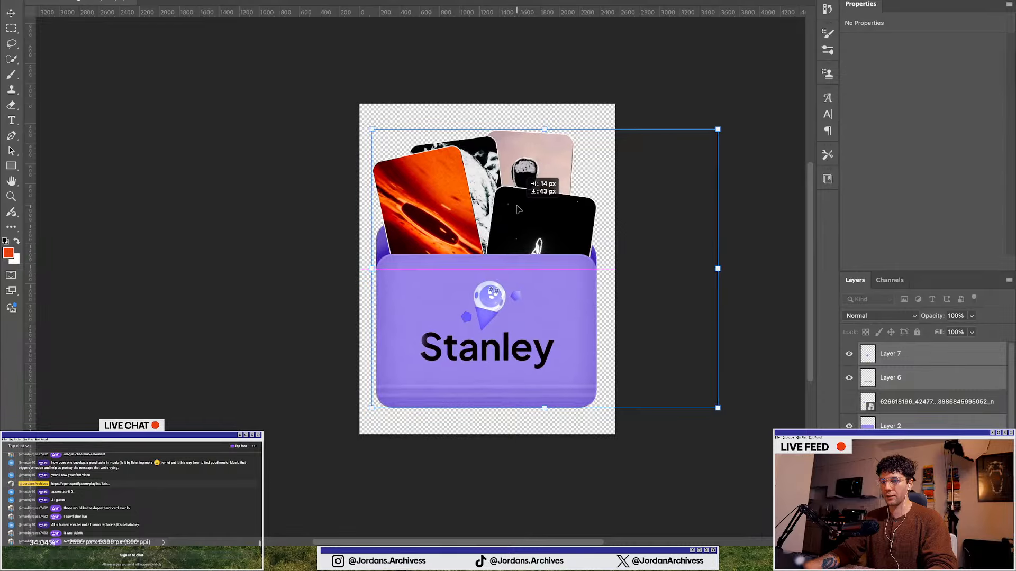
pyautogui.press('Return')
# Nudge the orange photo card slightly upward inside the folder
pyautogui.click(271, 281)
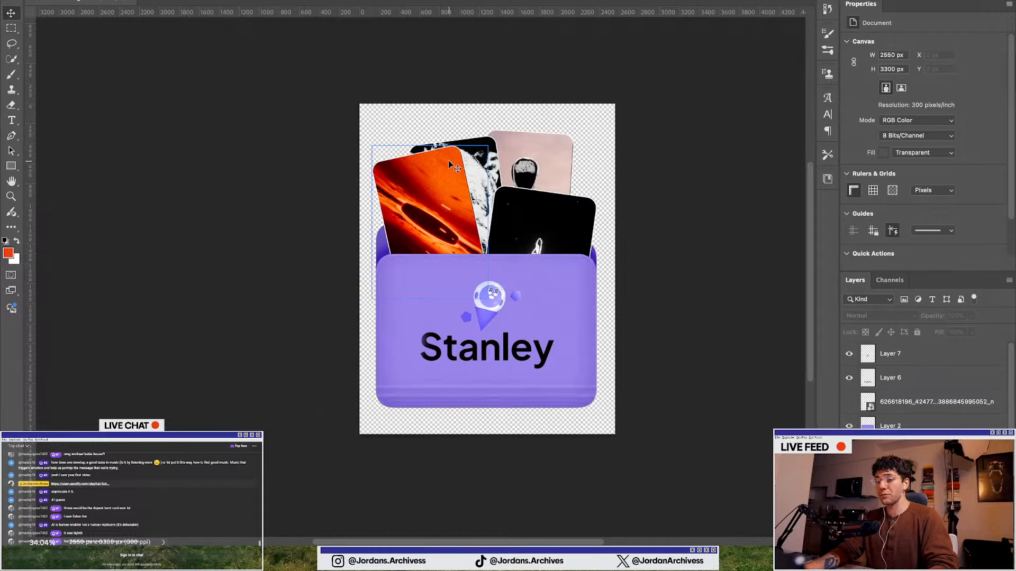
pyautogui.moveTo(439, 199)
pyautogui.mouseDown()
pyautogui.moveTo(431, 166)
pyautogui.moveTo(440, 195)
pyautogui.mouseUp()
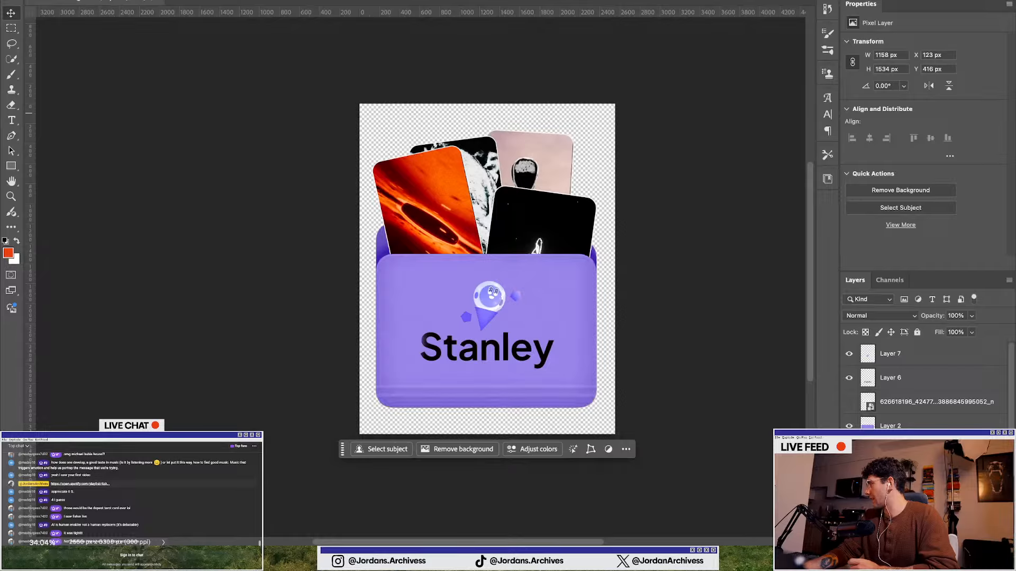
pyautogui.click(251, 297)
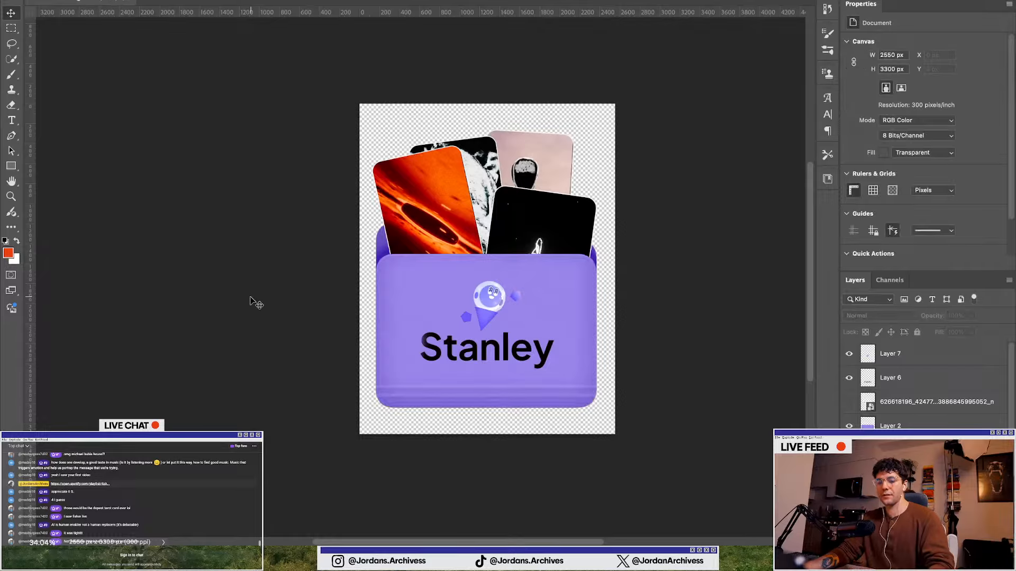
pyautogui.press('super+minus')
pyautogui.press('super+plus')
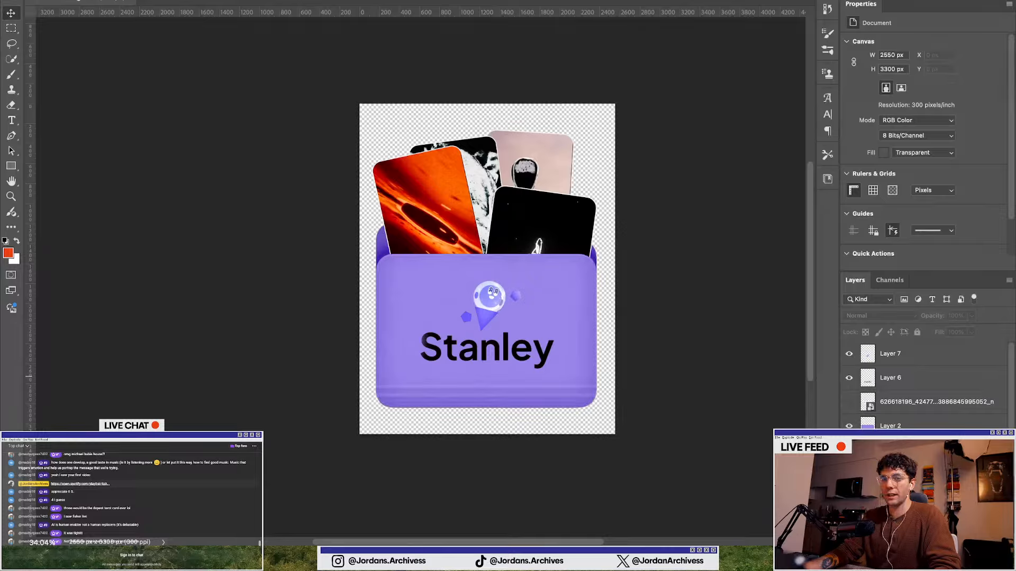
# Quick export the folder graphic as a PNG named folder
pyautogui.click(109, 0)
pyautogui.moveTo(247, 136)
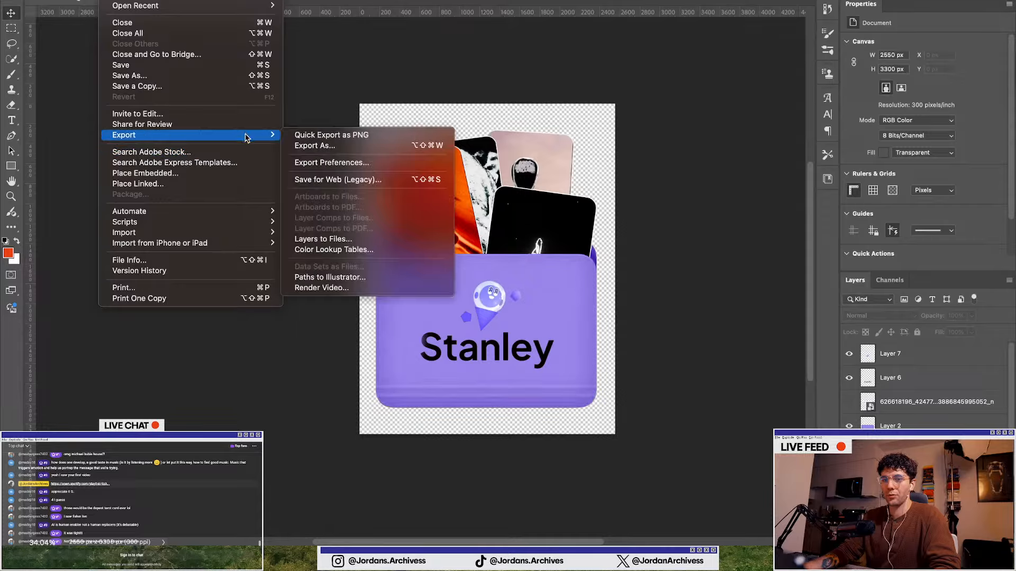
pyautogui.click(331, 137)
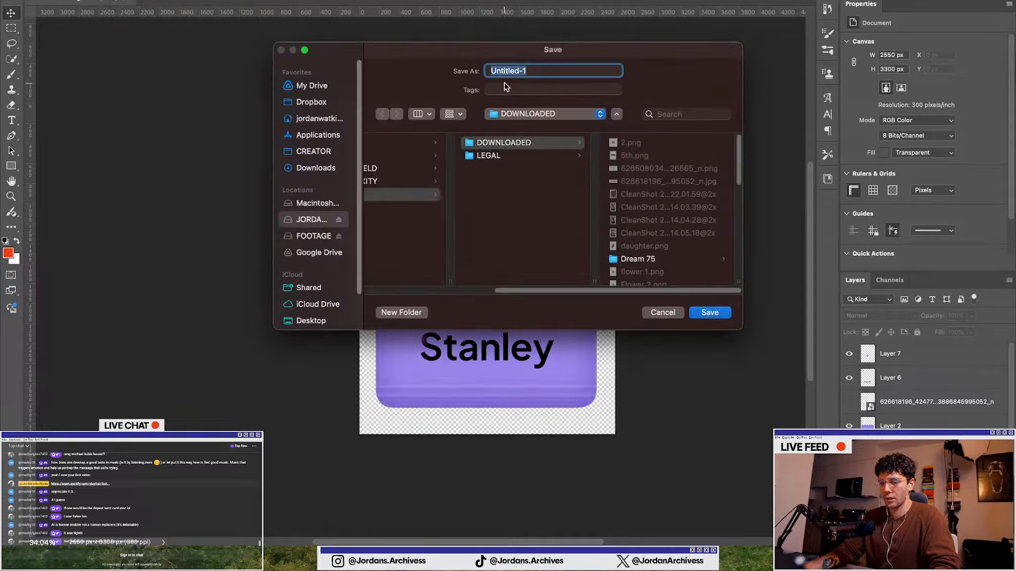
pyautogui.write('folder')
pyautogui.press('Return')
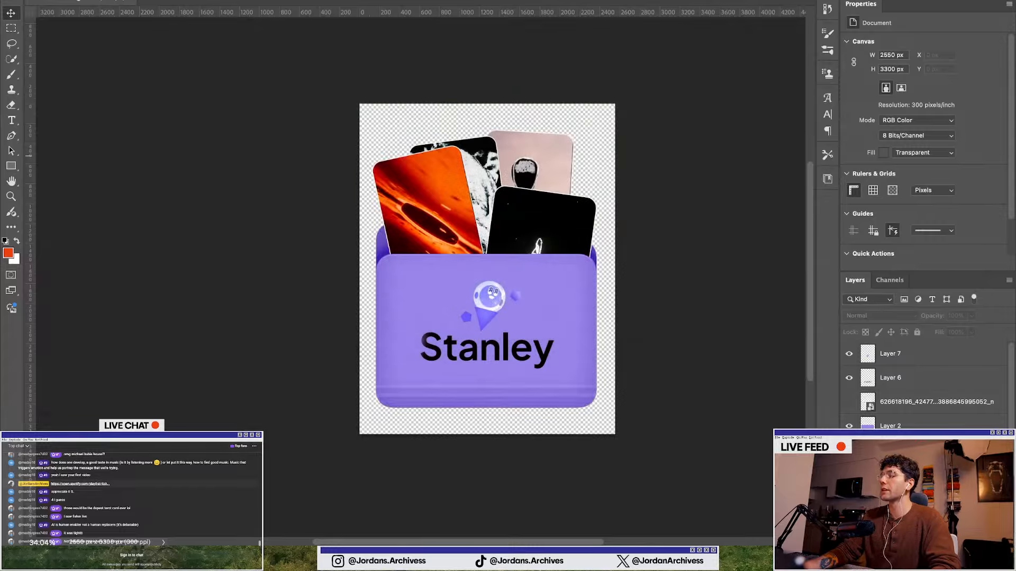
# Switch to Illustrator and place the exported folder PNG onto the 'Create content in Seconds' slide
pyautogui.hotkey('ctrl', 'Up')
pyautogui.click(683, 441)
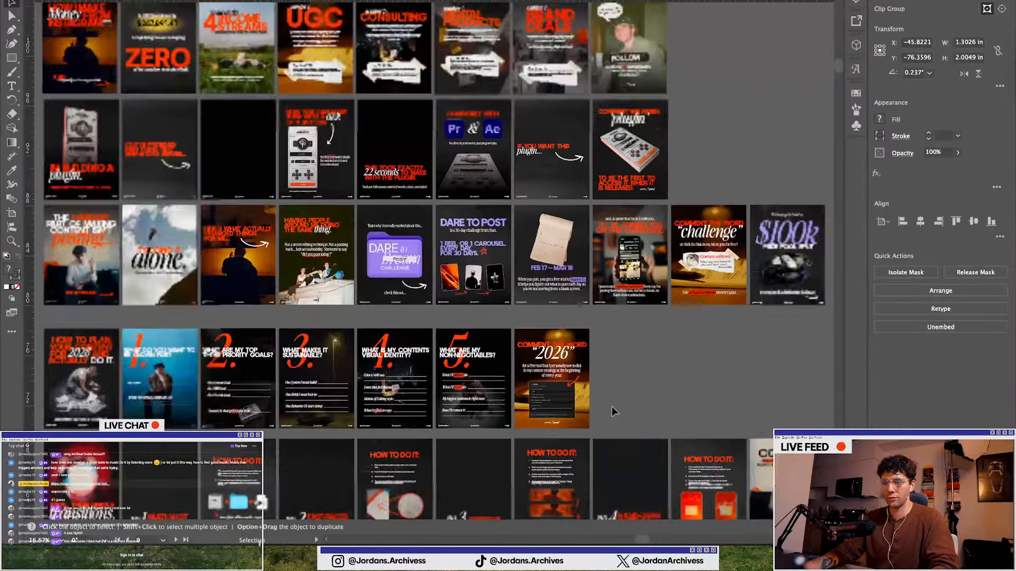
pyautogui.scroll(-2, 612, 406)
pyautogui.hscroll(-15, 612, 406)
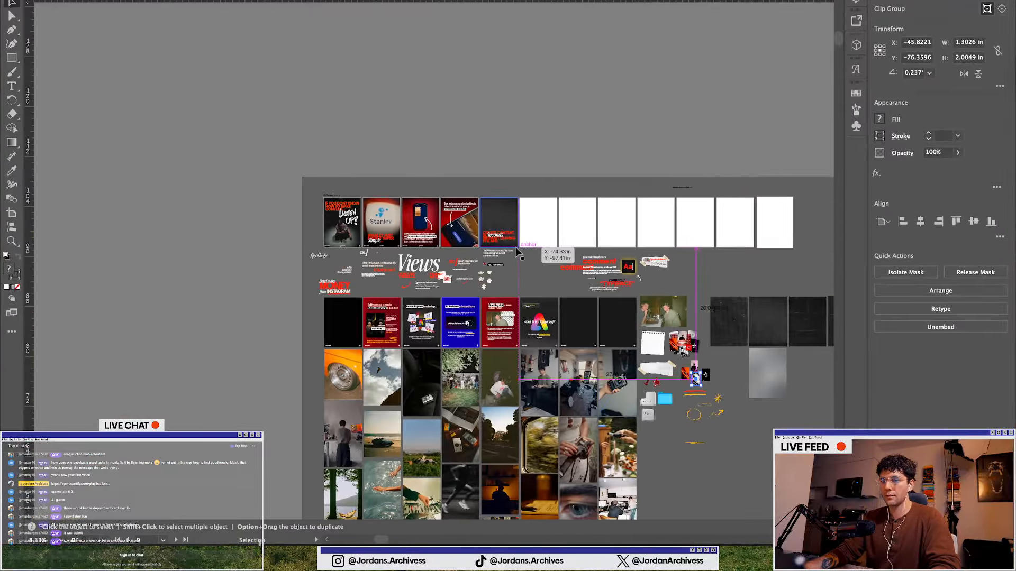
pyautogui.scroll(6, 501, 220)
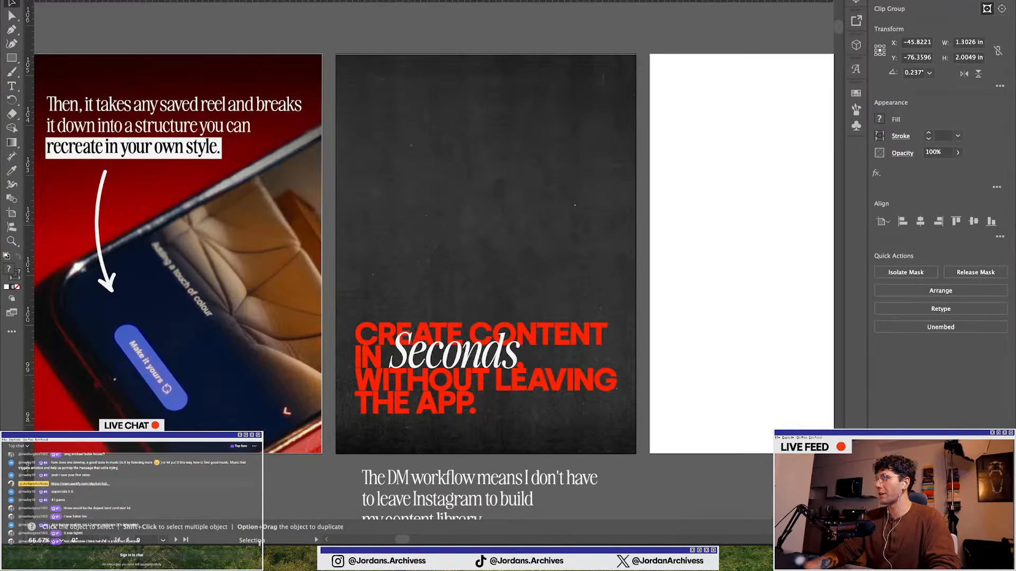
pyautogui.moveTo(553, 243); pyautogui.dragTo(487, 215)
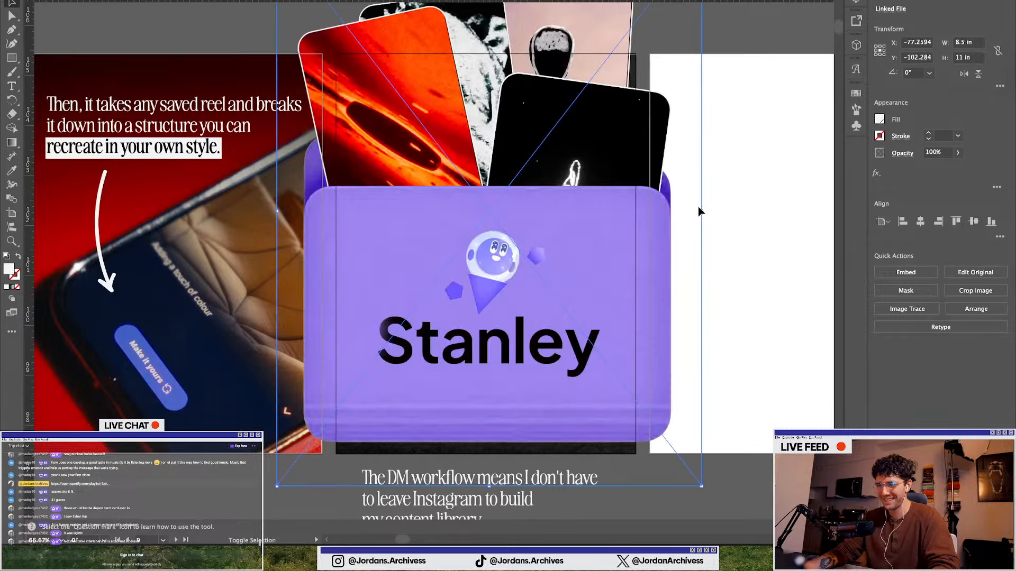
# Scale the folder image down and position it above the headline on the slide
pyautogui.moveTo(701, 211); pyautogui.dragTo(507, 222)
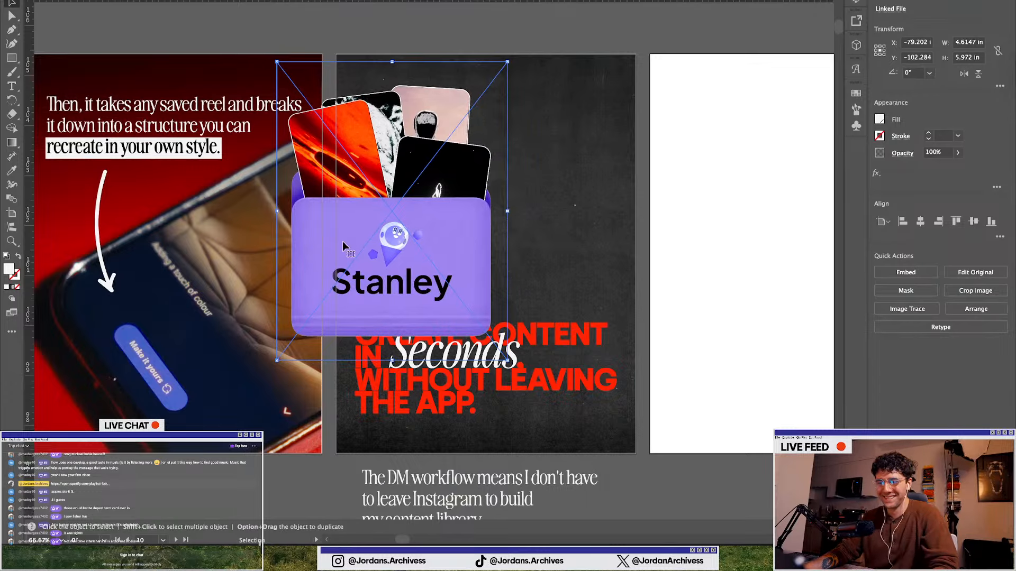
pyautogui.moveTo(280, 212); pyautogui.dragTo(340, 212)
pyautogui.moveTo(430, 227); pyautogui.dragTo(496, 226)
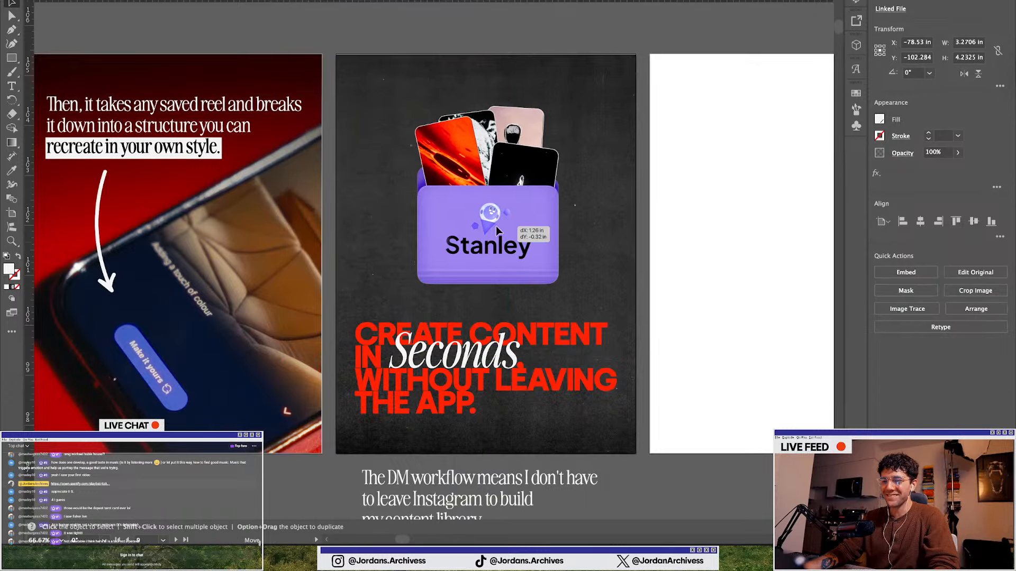
pyautogui.moveTo(488, 105); pyautogui.dragTo(488, 96)
pyautogui.moveTo(475, 206); pyautogui.dragTo(472, 200)
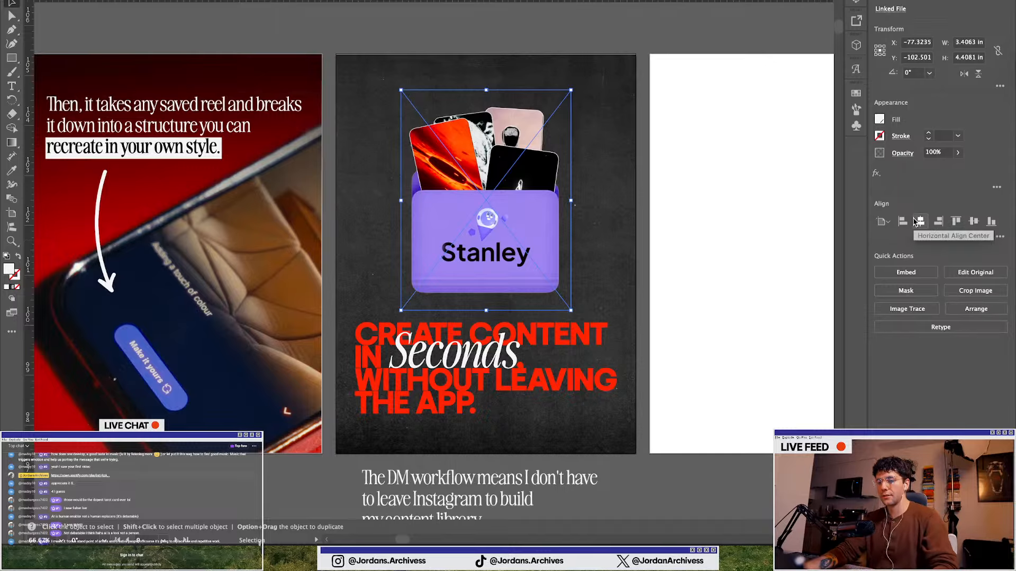
# Move the folder image and the headline text slightly up on the slide
pyautogui.scroll(-1, 513, 230)
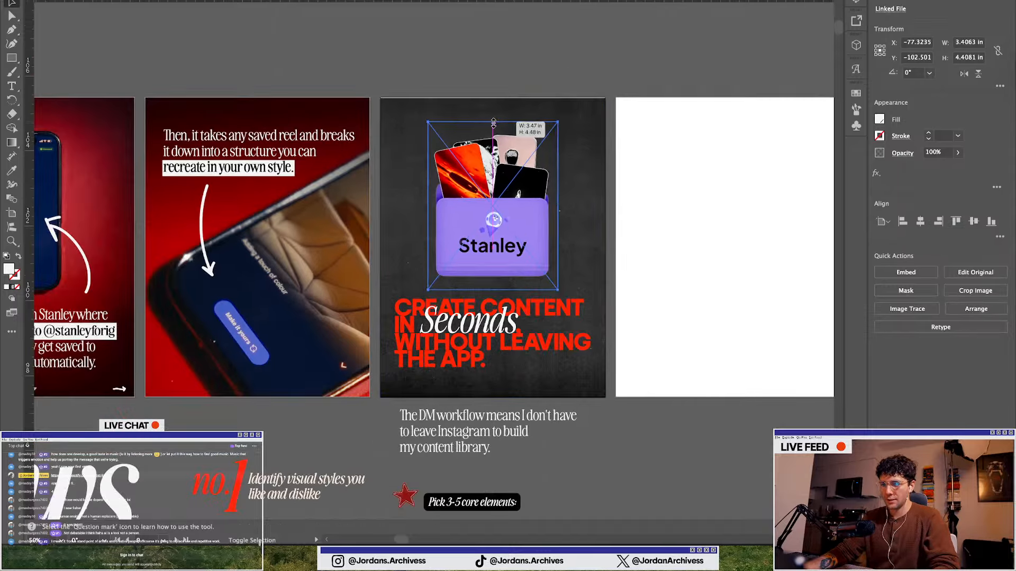
pyautogui.moveTo(486, 195); pyautogui.dragTo(486, 185)
pyautogui.moveTo(476, 330); pyautogui.dragTo(476, 315)
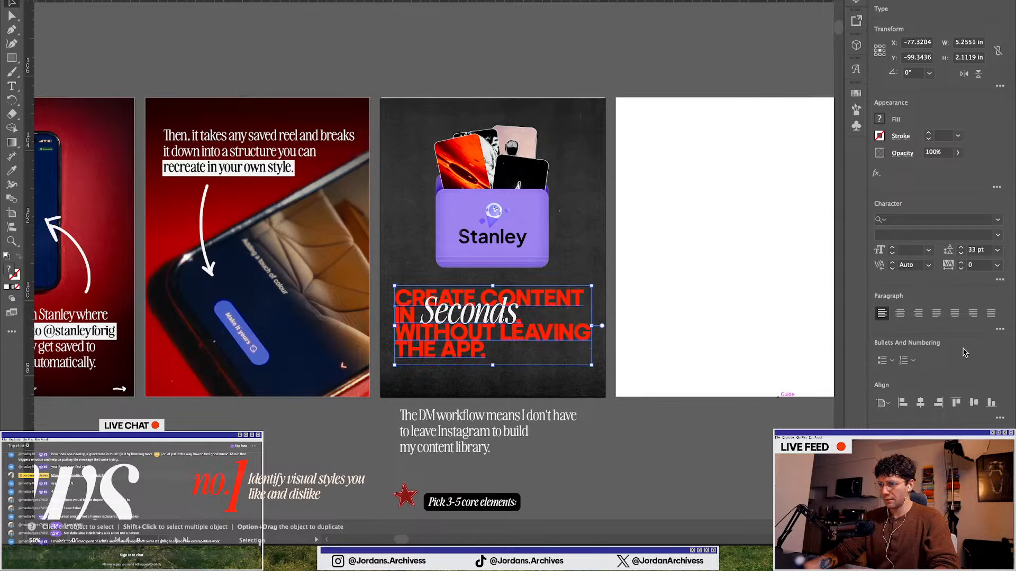
pyautogui.click(614, 446)
# Review the carousel artboards around the new folder slide
pyautogui.scroll(-2, 541, 404)
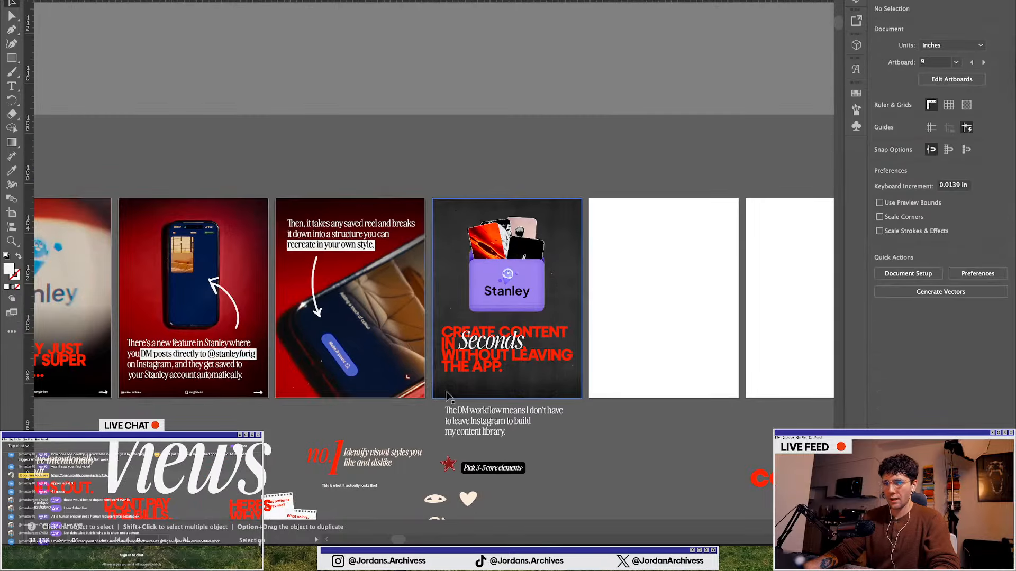
pyautogui.hscroll(-5, 423, 387)
pyautogui.scroll(-1, 332, 314)
pyautogui.scroll(1, 333, 318)
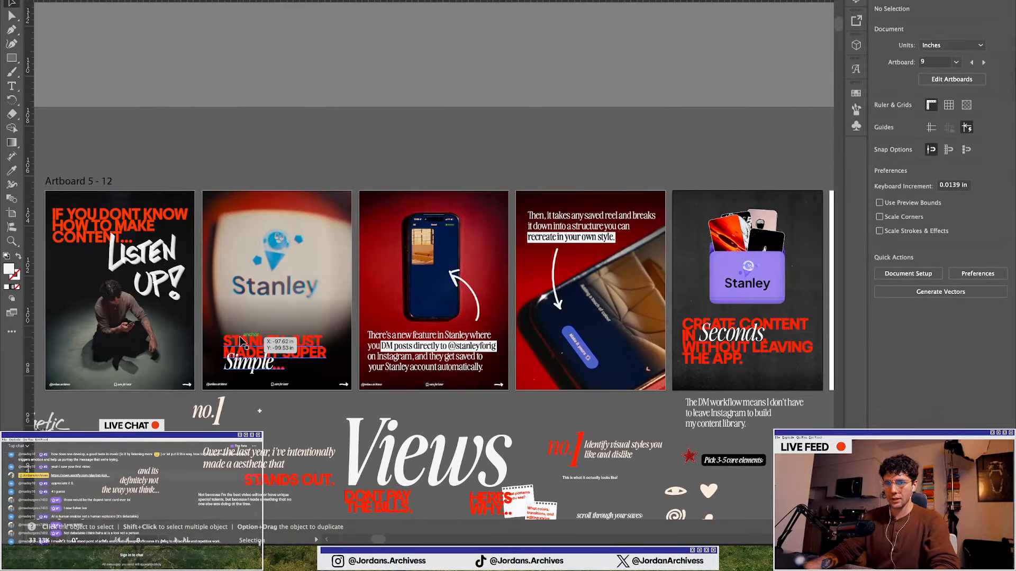
pyautogui.hscroll(-5, 148, 352)
pyautogui.hscroll(-1, 148, 352)
pyautogui.scroll(1, 218, 297)
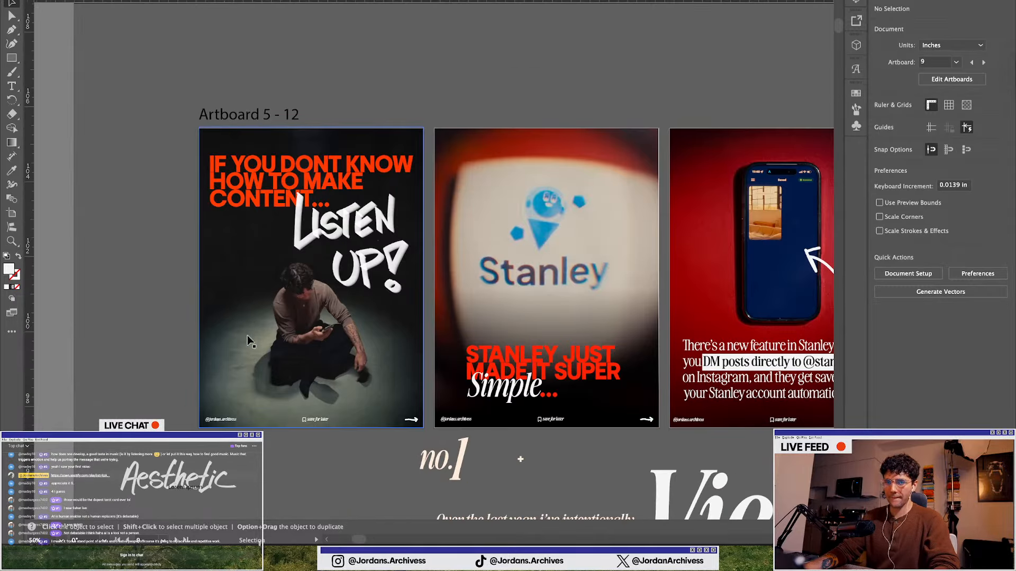
pyautogui.hscroll(5, 389, 345)
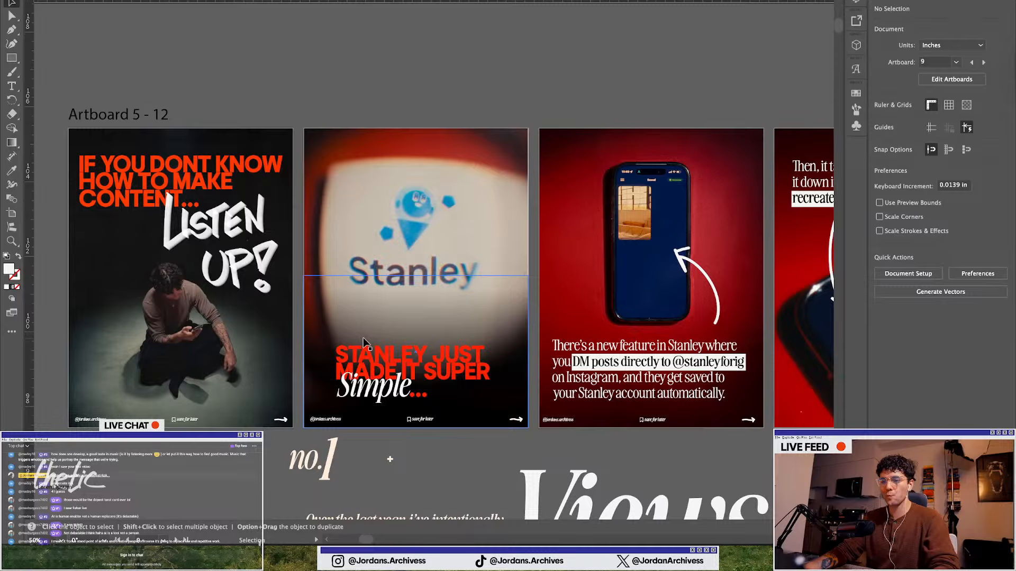
pyautogui.hscroll(20, 363, 341)
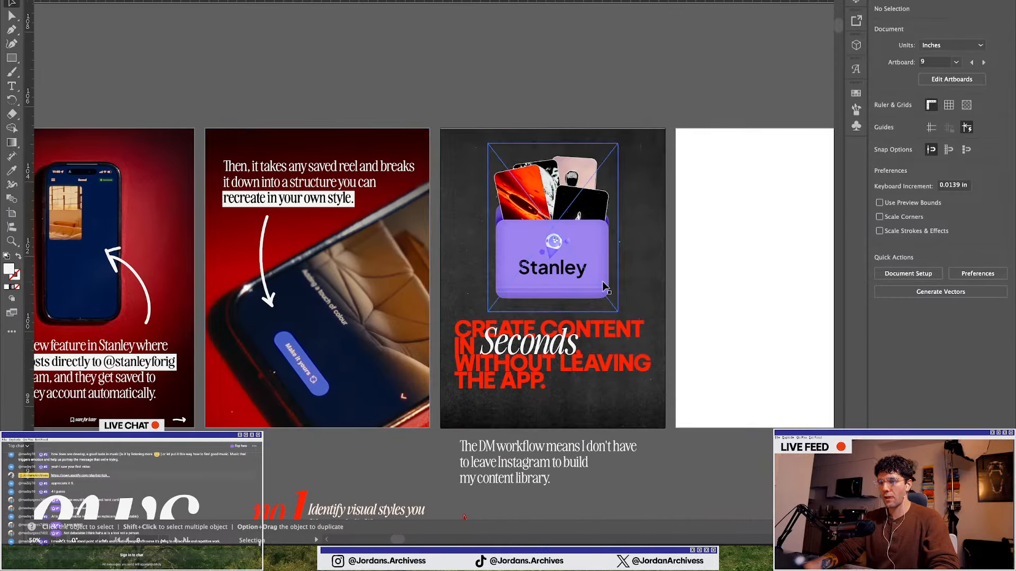
pyautogui.scroll(1, 614, 301)
pyautogui.scroll(-3, 612, 301)
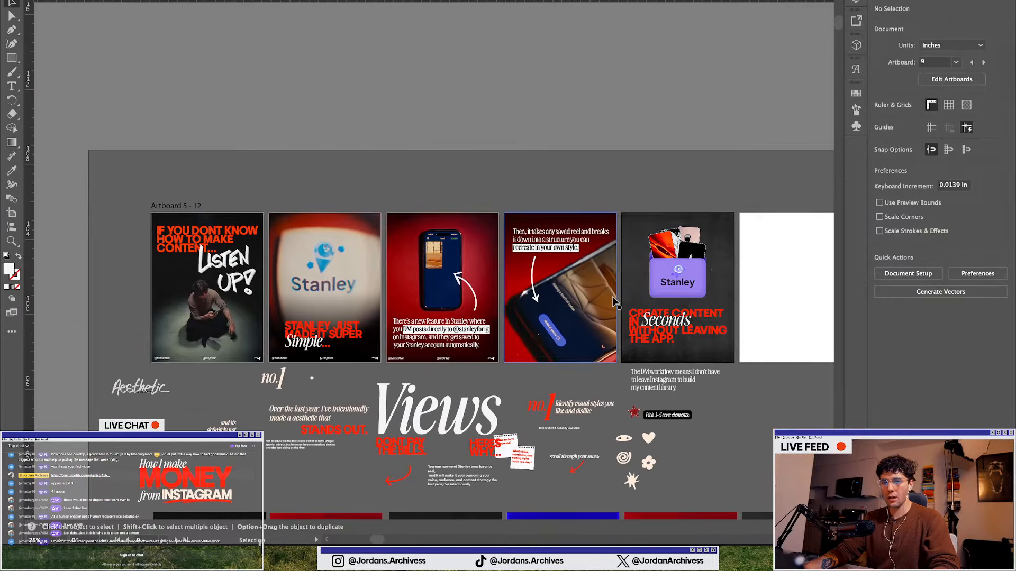
pyautogui.hscroll(8, 612, 296)
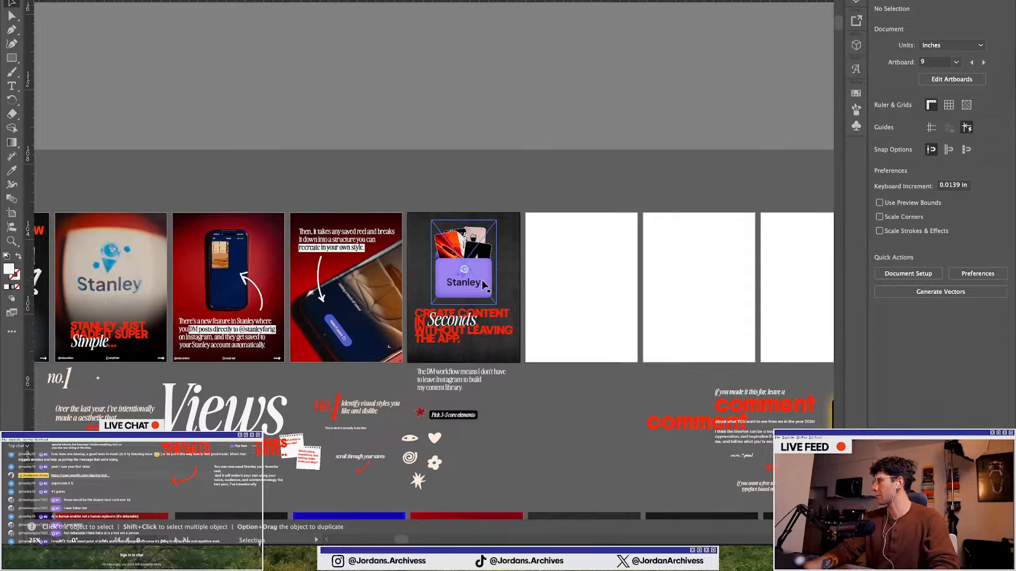
pyautogui.scroll(3, 446, 316)
pyautogui.click(453, 264)
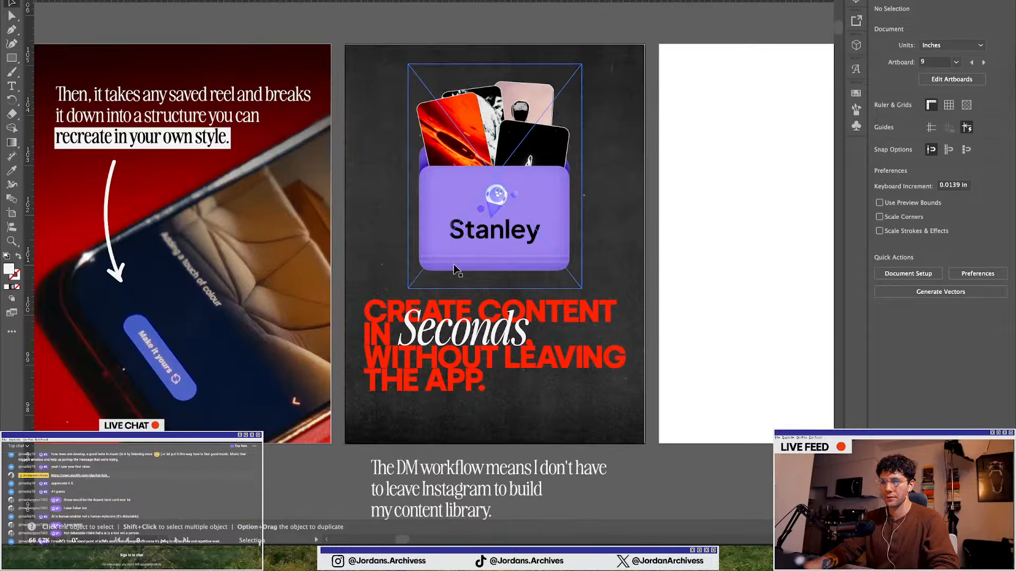
pyautogui.scroll(-1, 453, 265)
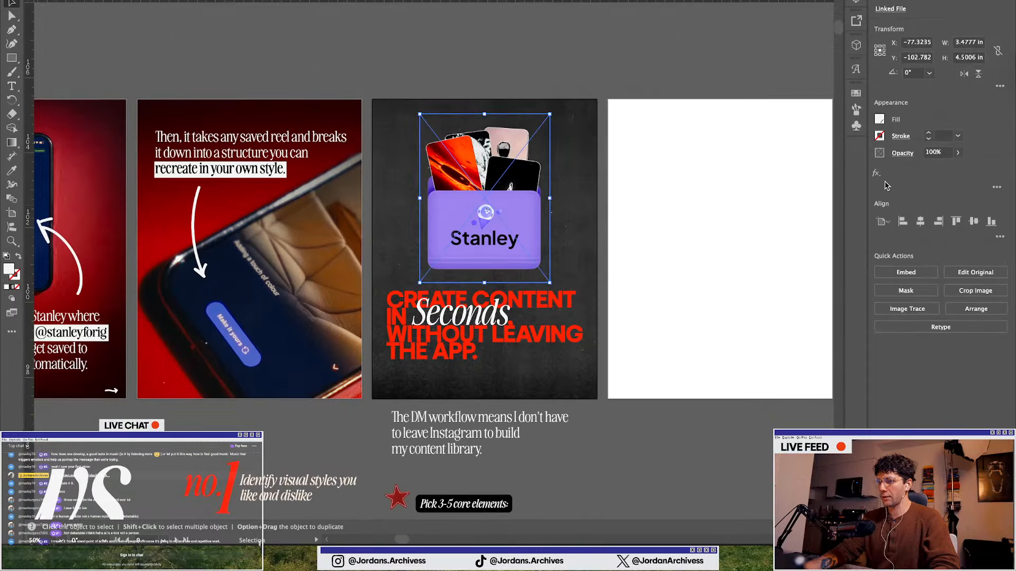
# Apply a Drop Shadow effect to the folder image with its default Multiply, 75% opacity settings
pyautogui.click(880, 174)
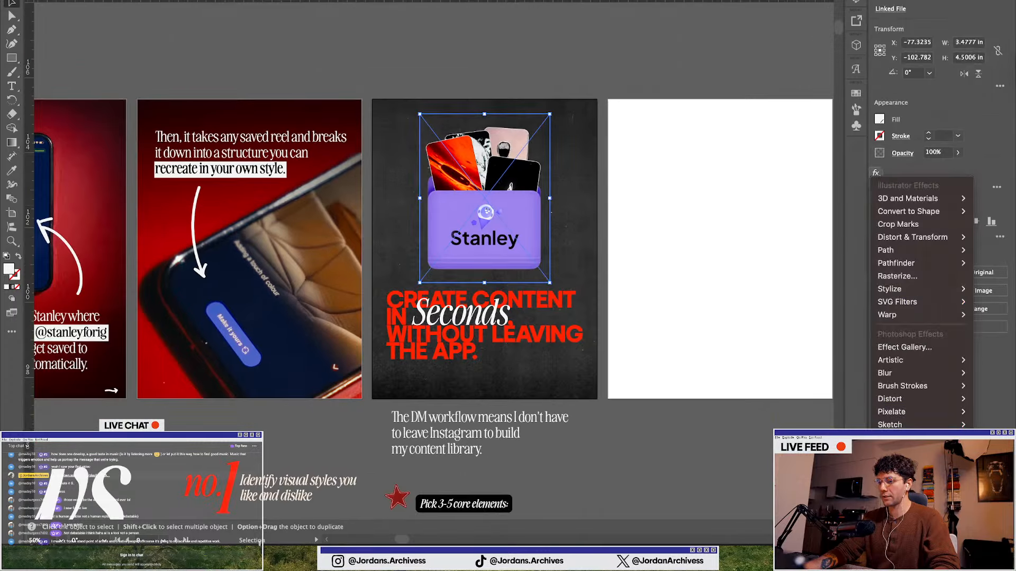
pyautogui.moveTo(918, 378)
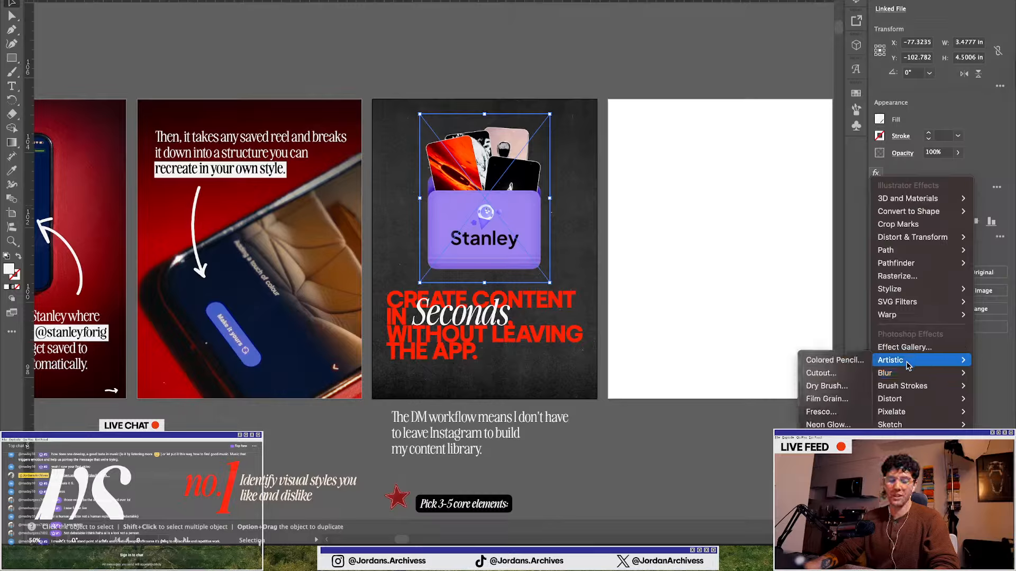
pyautogui.moveTo(900, 289)
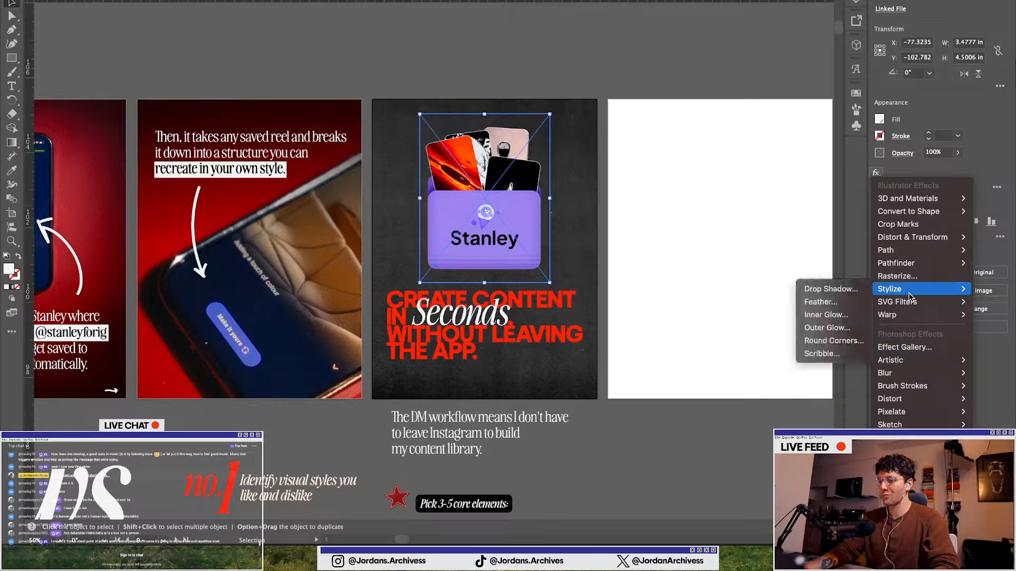
pyautogui.click(833, 289)
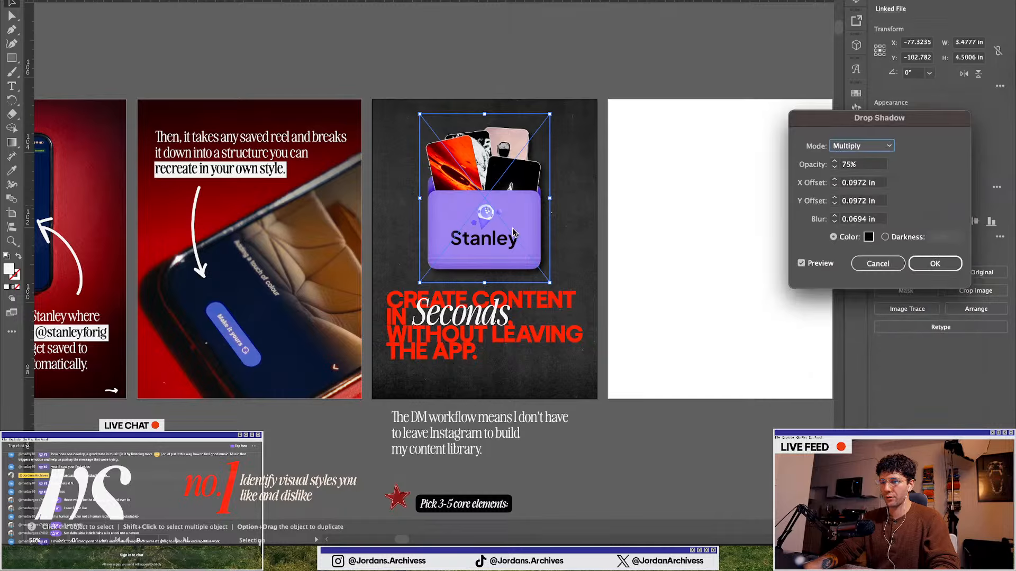
pyautogui.click(935, 263)
# Bring the handle and 'save for later' footers to the front on the 'Then, it takes any saved reel' slide and the folder slide
pyautogui.click(555, 96)
pyautogui.scroll(-1, 355, 111)
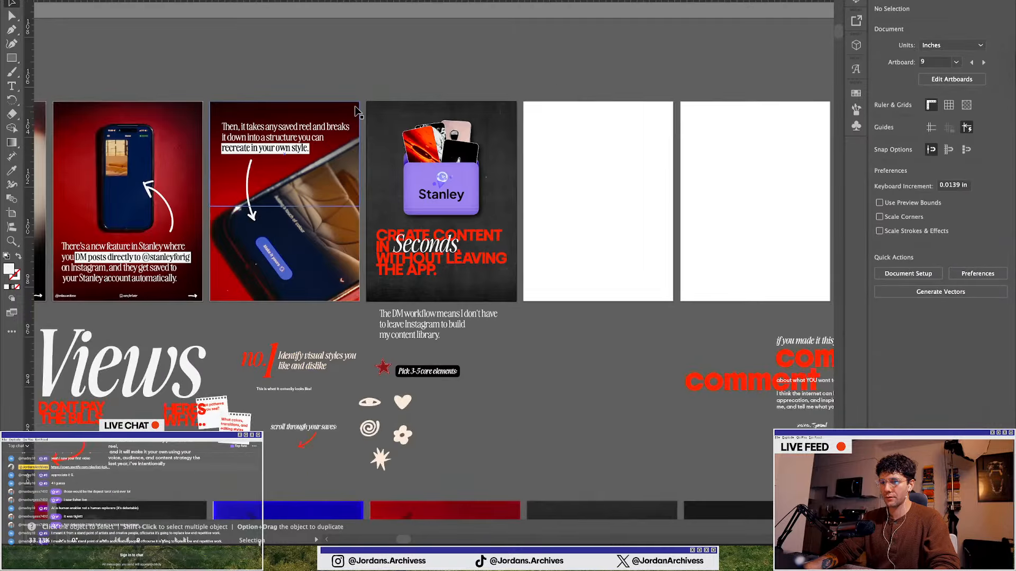
pyautogui.scroll(2, 129, 297)
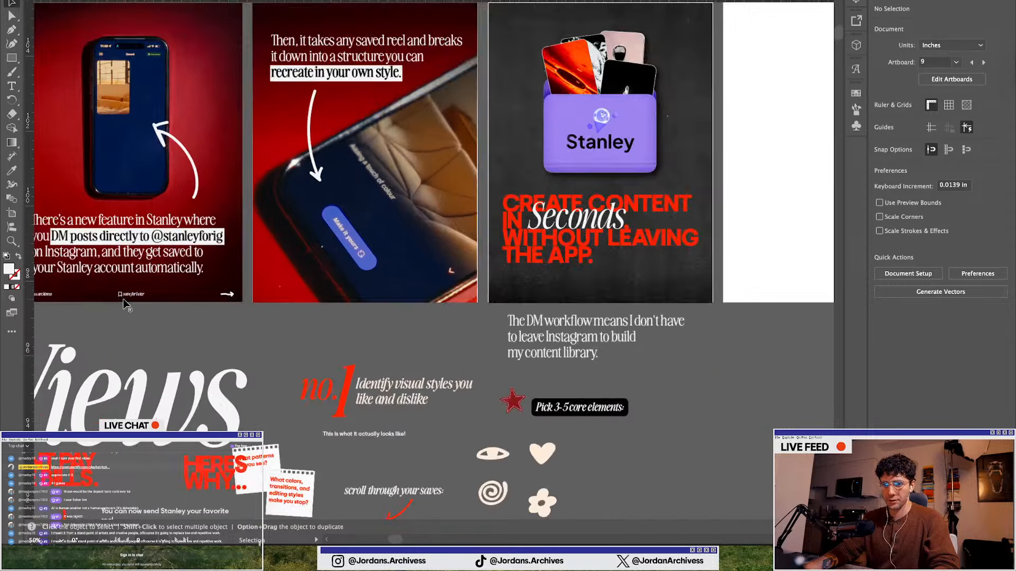
pyautogui.moveTo(127, 296); pyautogui.dragTo(442, 299)
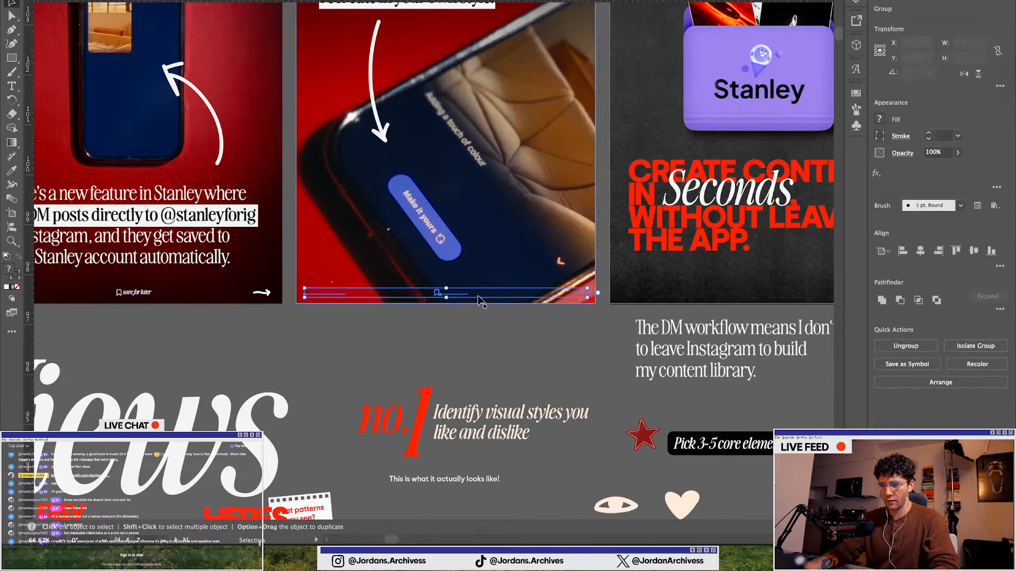
pyautogui.click(894, 382)
pyautogui.click(907, 388)
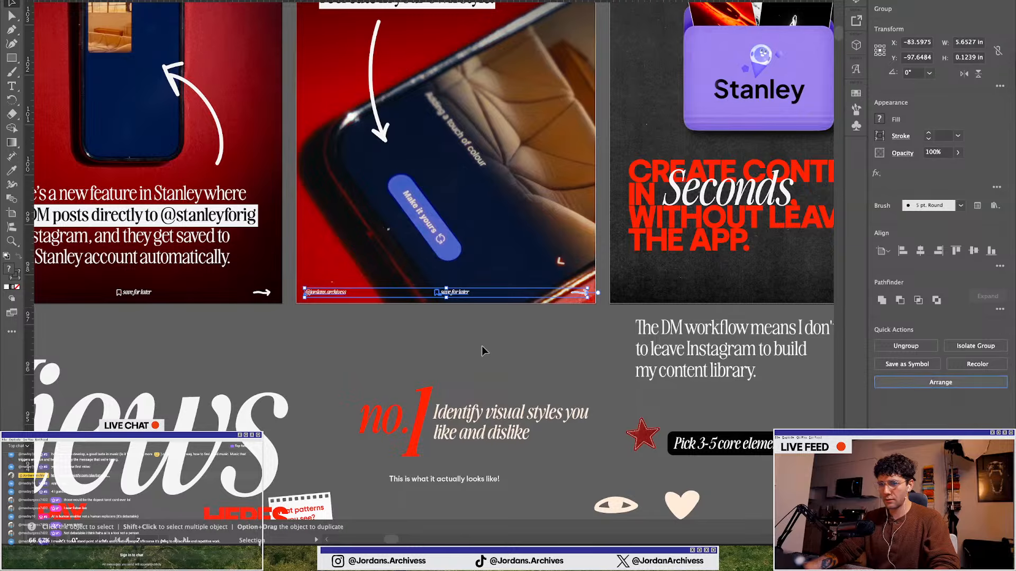
pyautogui.hscroll(5, 434, 154)
pyautogui.moveTo(158, 299); pyautogui.dragTo(475, 298)
pyautogui.click(370, 356)
pyautogui.scroll(-2, 373, 317)
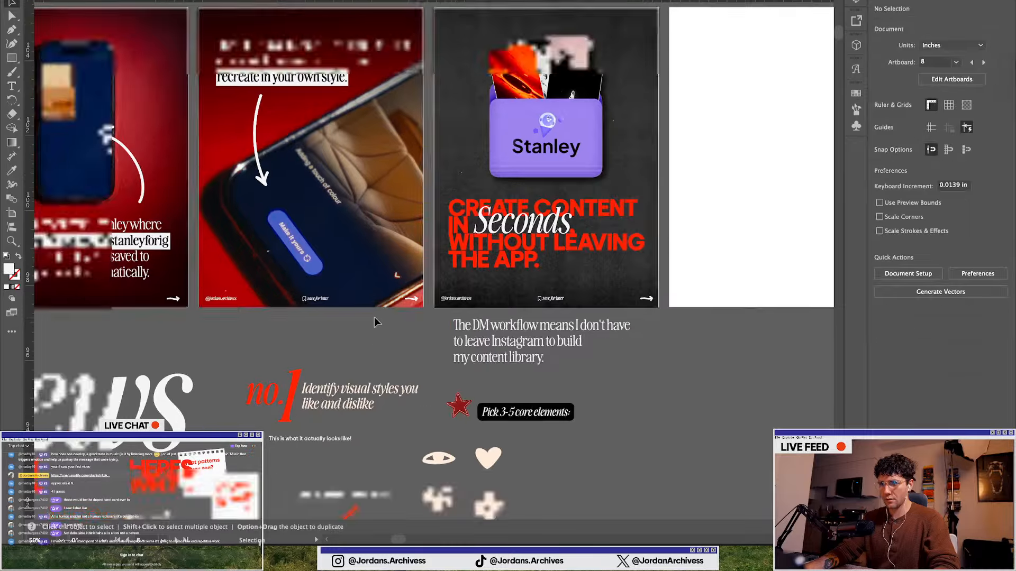
# Scroll back through the earlier carousel slides to review them
pyautogui.hotkey('ctrl', 'Right')
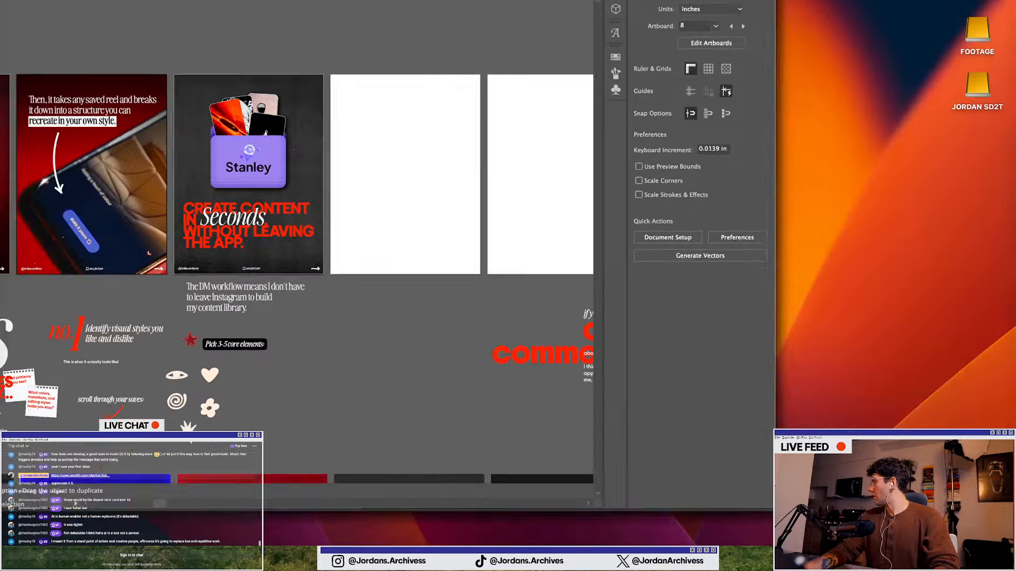
pyautogui.hotkey('ctrl', 'Left')
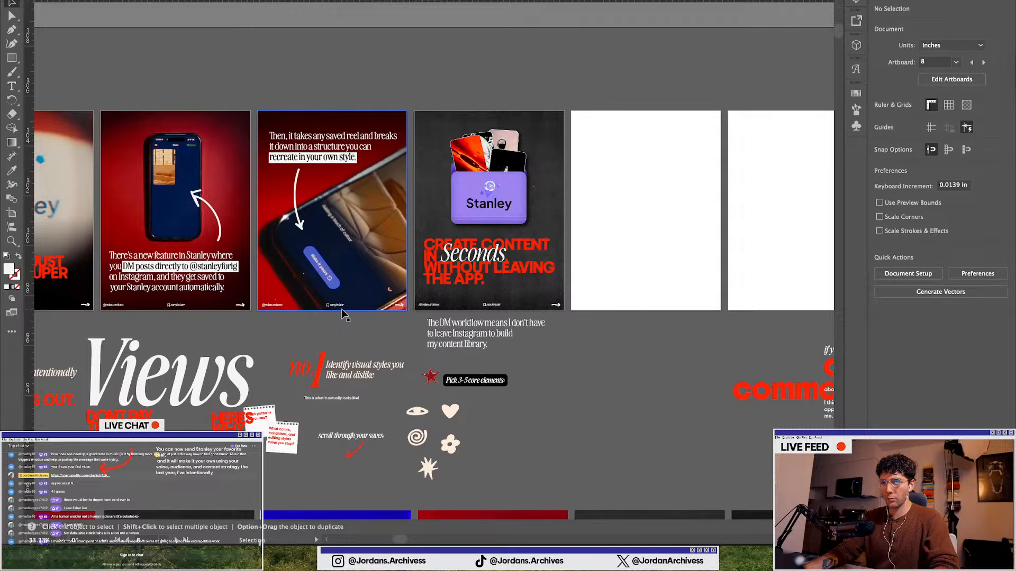
pyautogui.hscroll(-2, 342, 309)
pyautogui.hscroll(-3, 347, 304)
pyautogui.hscroll(-2, 318, 286)
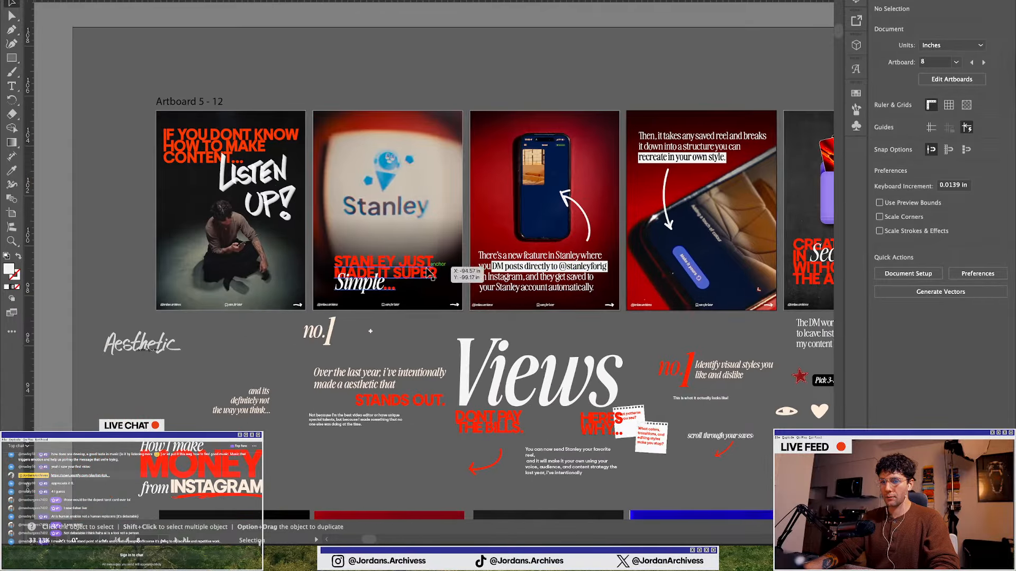
pyautogui.hscroll(2, 301, 274)
pyautogui.scroll(1, 295, 259)
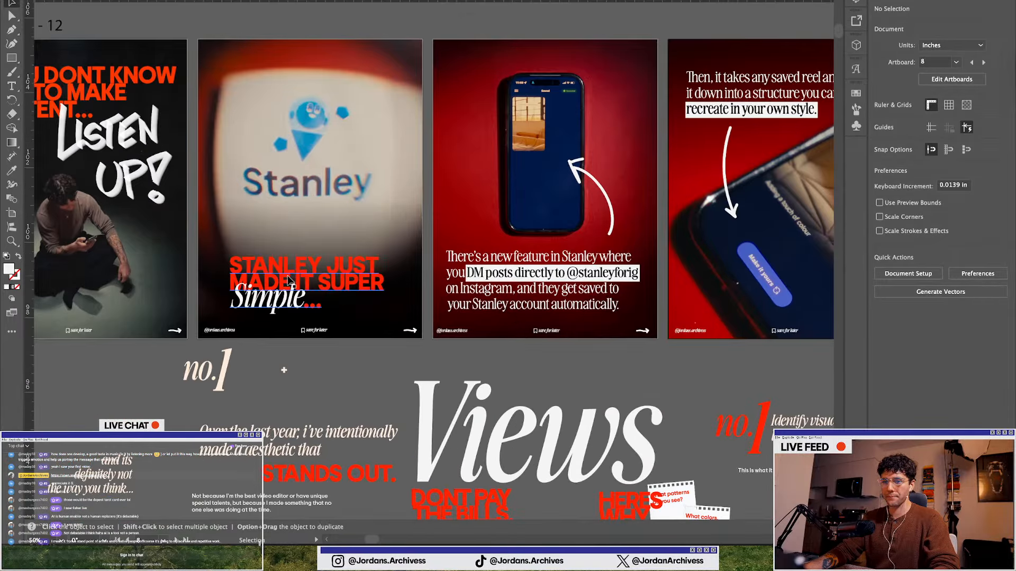
pyautogui.scroll(-1, 288, 281)
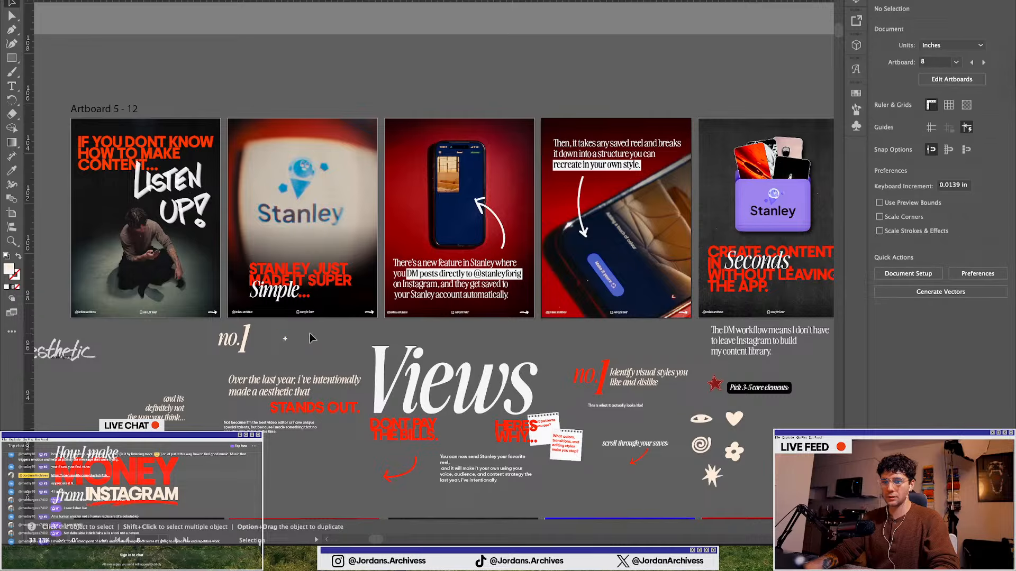
pyautogui.scroll(1, 284, 289)
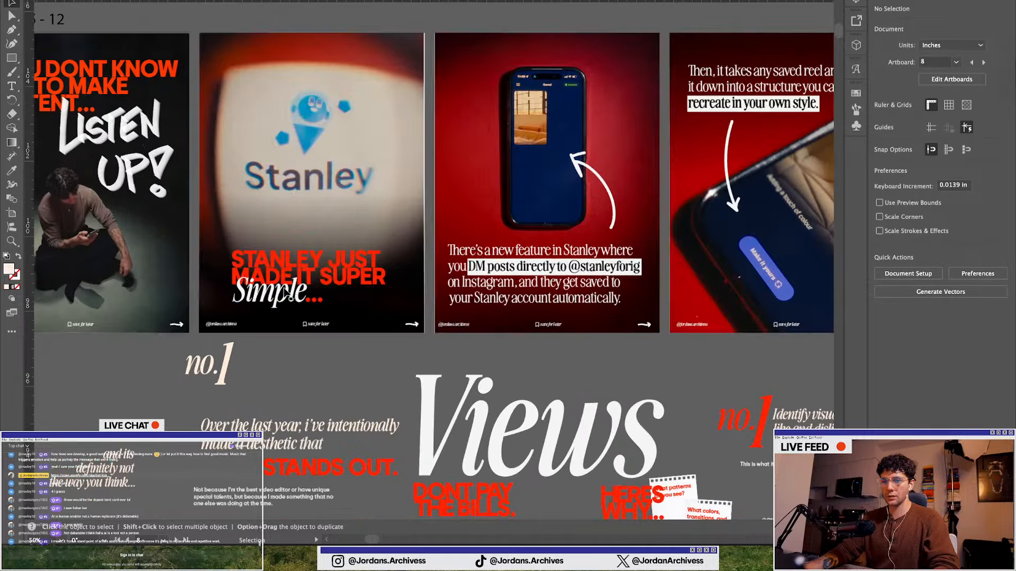
# Move the headline and the dark gradient overlay up on the 'Stanley just made it super simple' slide
pyautogui.moveTo(284, 280); pyautogui.dragTo(282, 264)
pyautogui.click(294, 189)
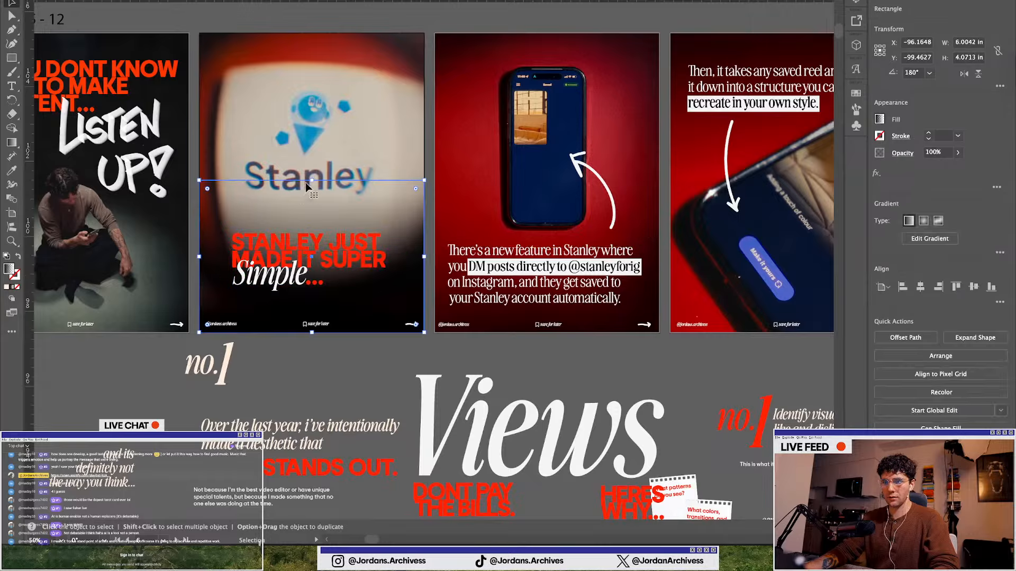
pyautogui.moveTo(312, 181); pyautogui.dragTo(316, 155)
pyautogui.click(539, 204)
# Copy the red hand-drawn arrow from the 'scroll through your saves' graphic and place it after 'Simple...' on the Stanley slide
pyautogui.hotkey('ctrl', '-')
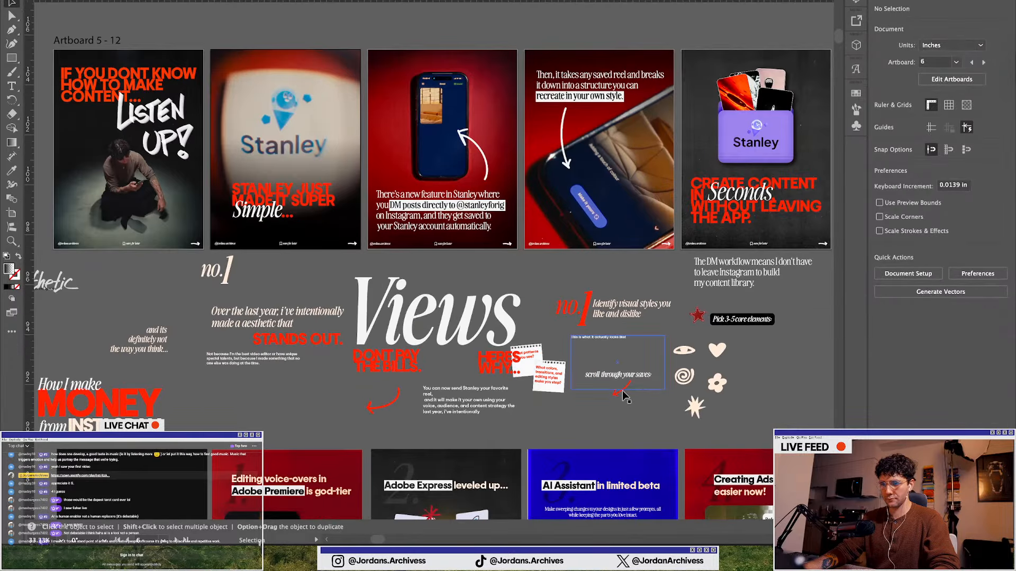
pyautogui.click(617, 388)
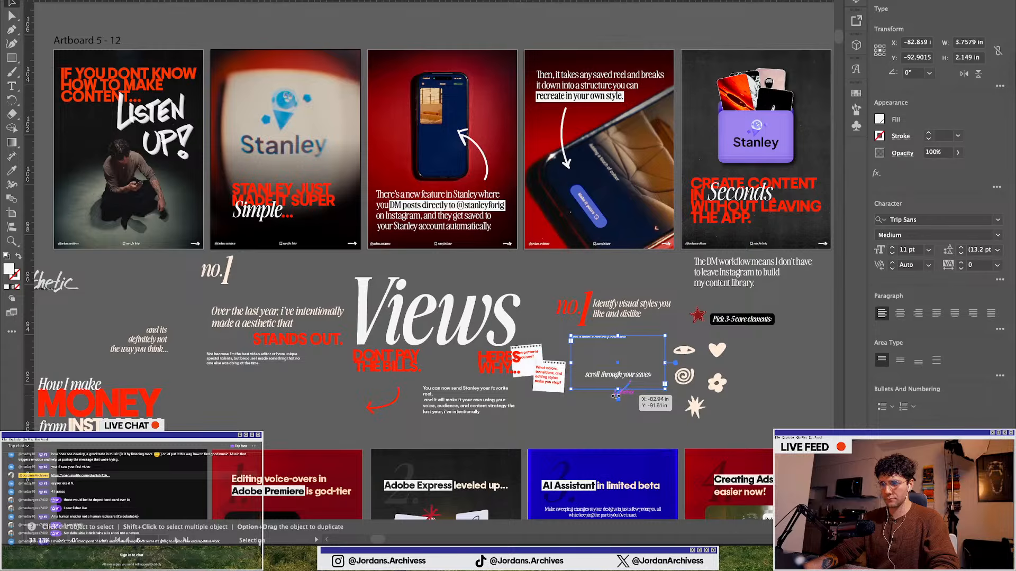
pyautogui.scroll(2, 616, 396)
pyautogui.click(617, 391)
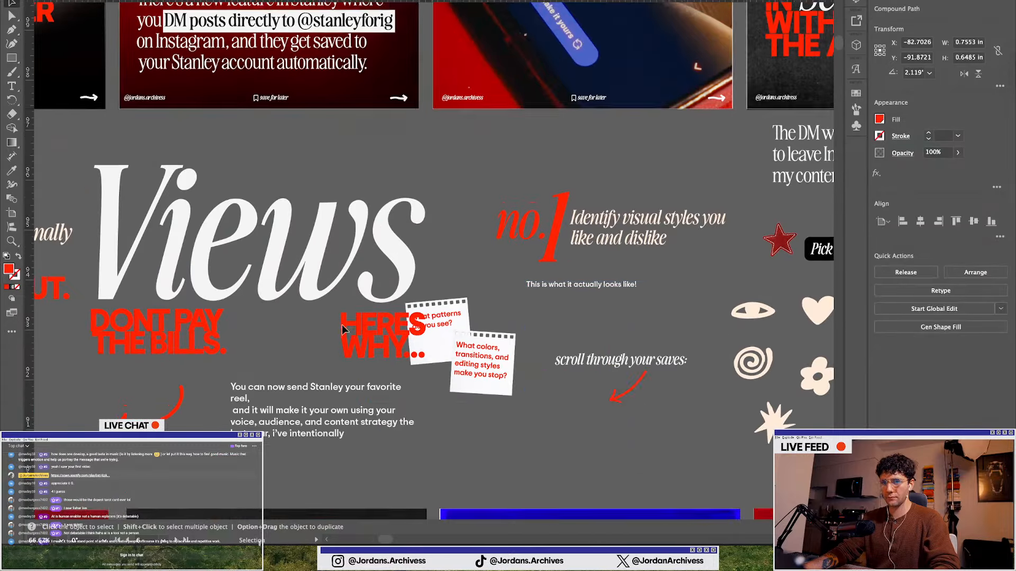
pyautogui.scroll(5, 258, 317)
pyautogui.hscroll(-10, 257, 318)
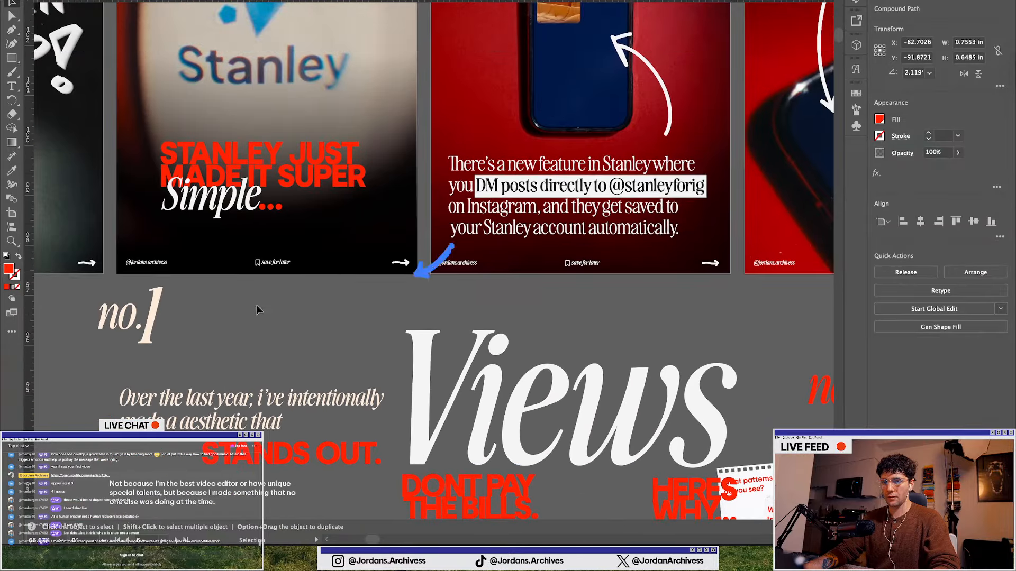
pyautogui.moveTo(453, 247); pyautogui.dragTo(342, 218)
pyautogui.click(341, 335)
# Review the updated slides across the carousel artboards
pyautogui.scroll(-1, 312, 295)
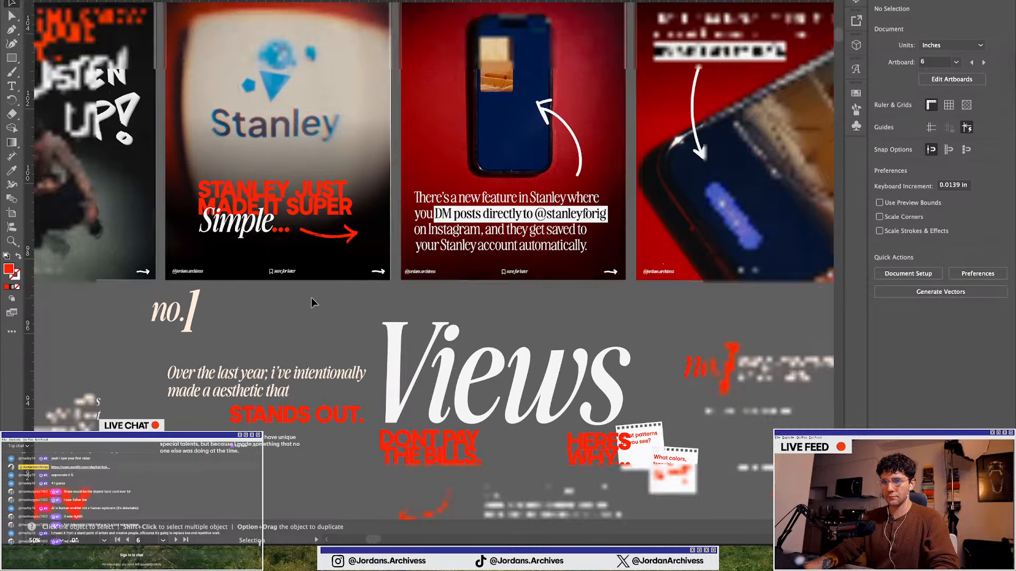
pyautogui.scroll(-1, 279, 304)
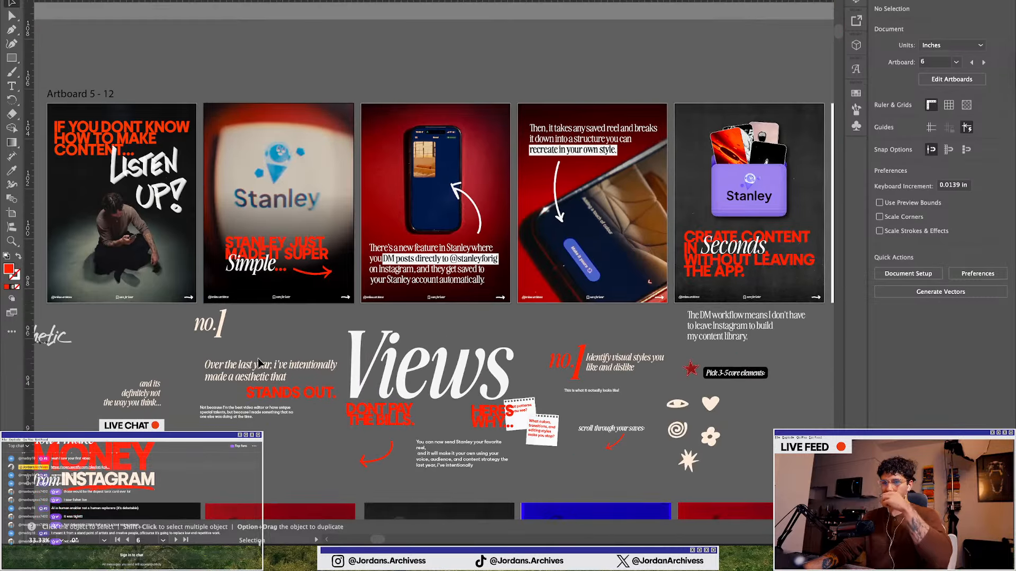
pyautogui.hscroll(10, 258, 357)
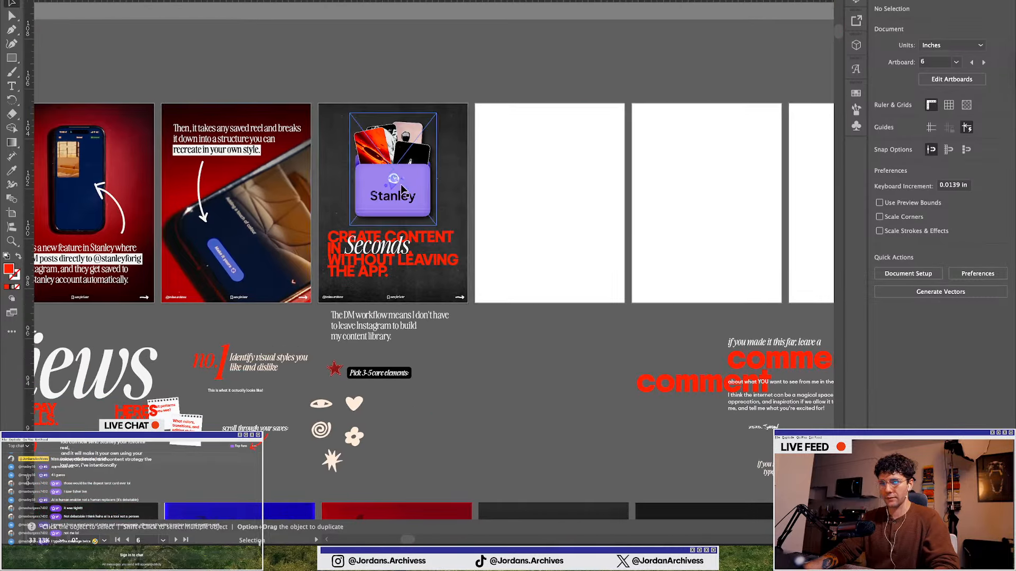
pyautogui.scroll(1, 409, 231)
pyautogui.scroll(1, 389, 211)
pyautogui.scroll(-1, 426, 227)
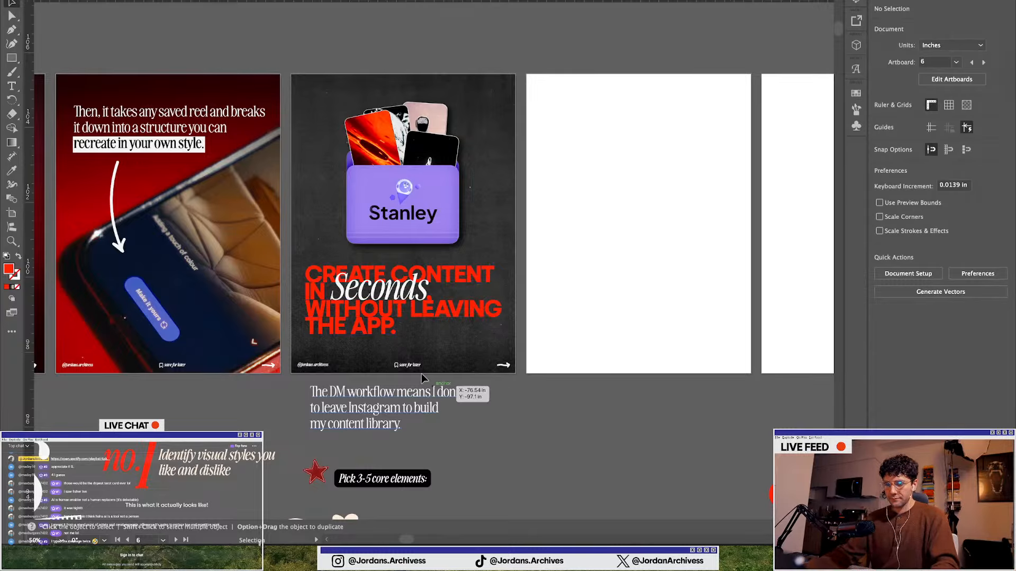
pyautogui.scroll(-1, 421, 368)
# Switch to Notion and read through the Stan IG DM Feature — Collab caption and slide-by-slide content
pyautogui.hotkey('ctrl', 'Up')
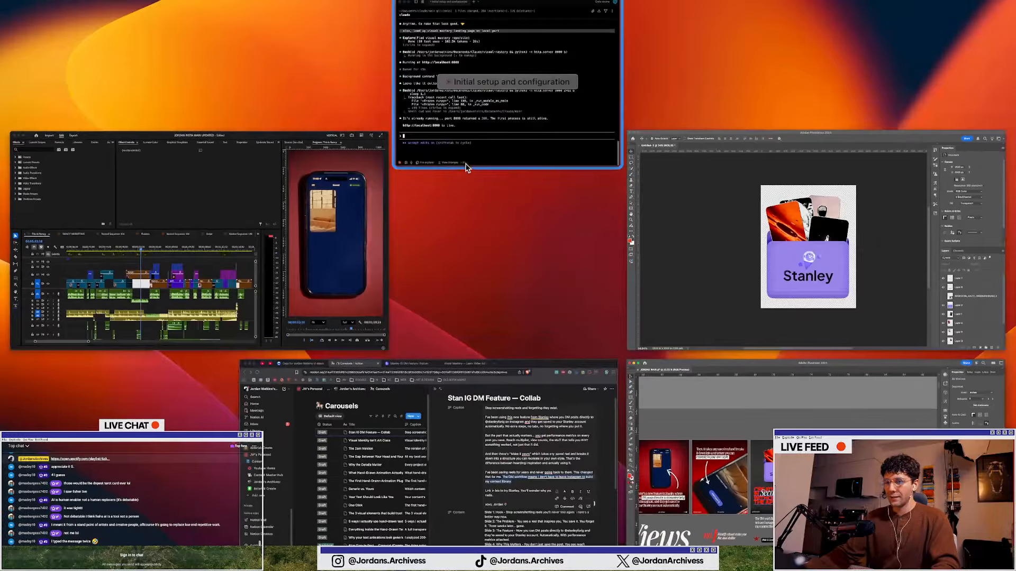
pyautogui.click(418, 469)
pyautogui.click(706, 317)
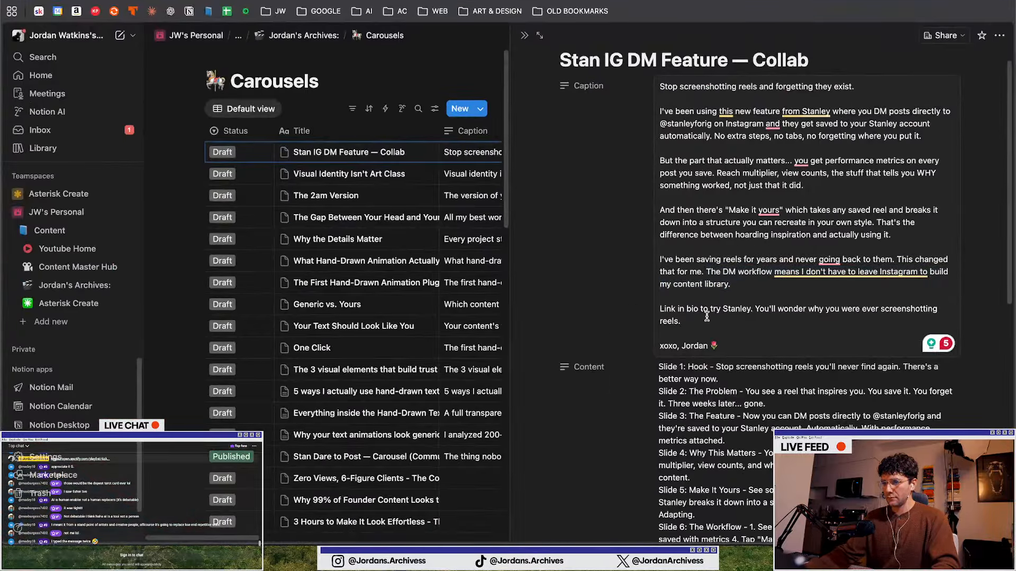
pyautogui.click(616, 299)
pyautogui.scroll(-2, 615, 299)
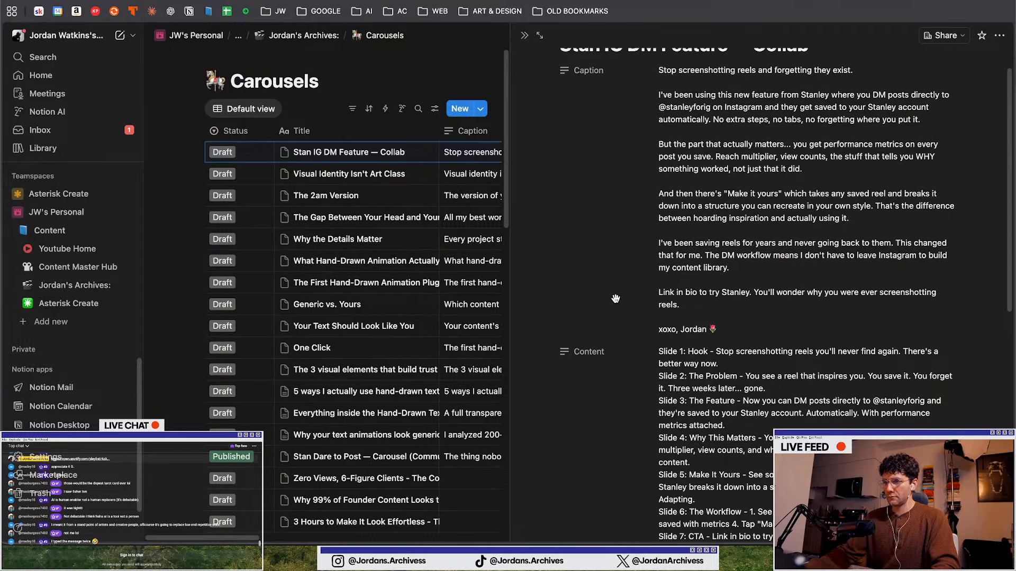
pyautogui.scroll(3, 615, 299)
pyautogui.scroll(-4, 615, 299)
pyautogui.scroll(-3, 616, 318)
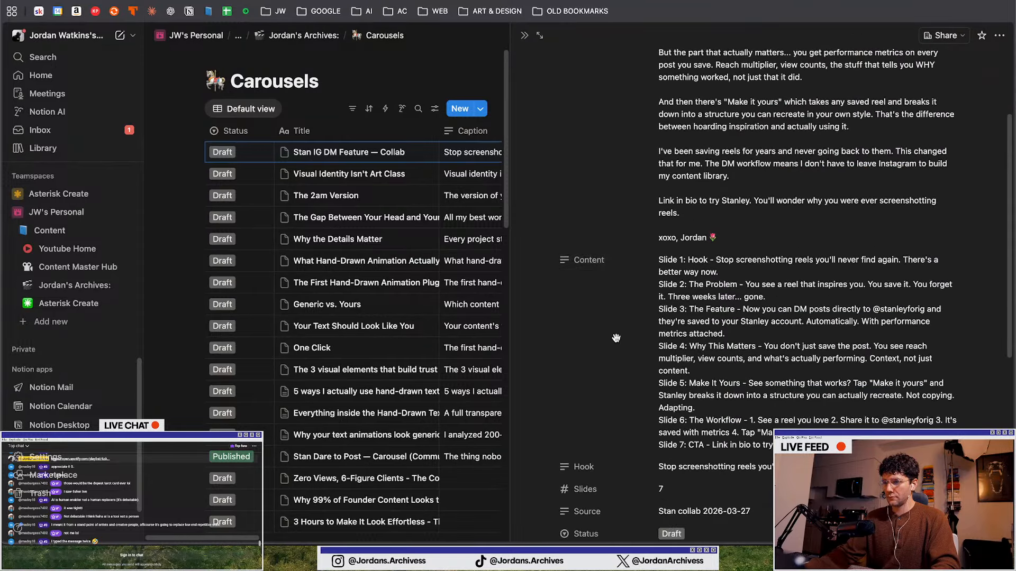
pyautogui.scroll(-2, 616, 337)
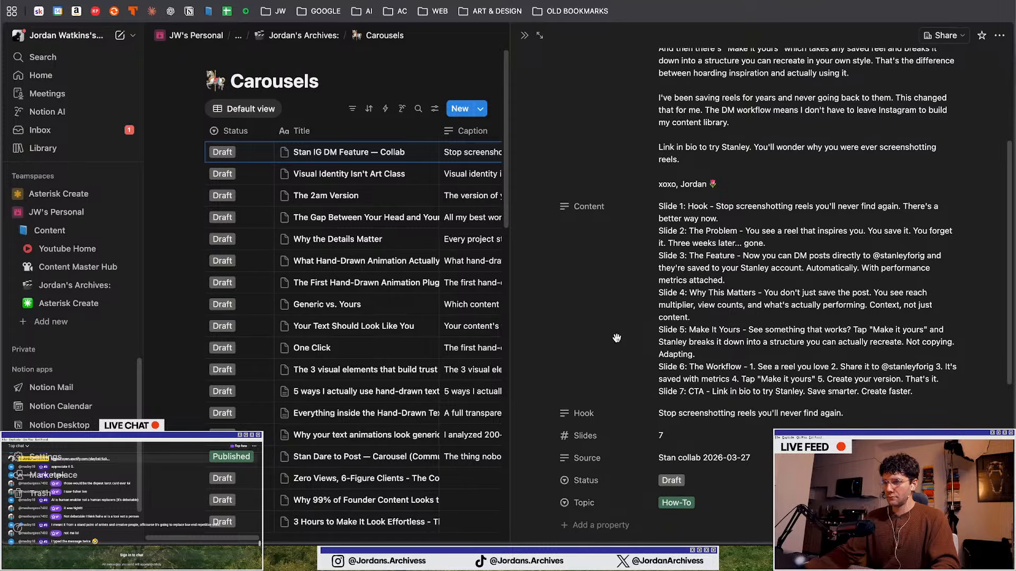
pyautogui.scroll(1, 761, 279)
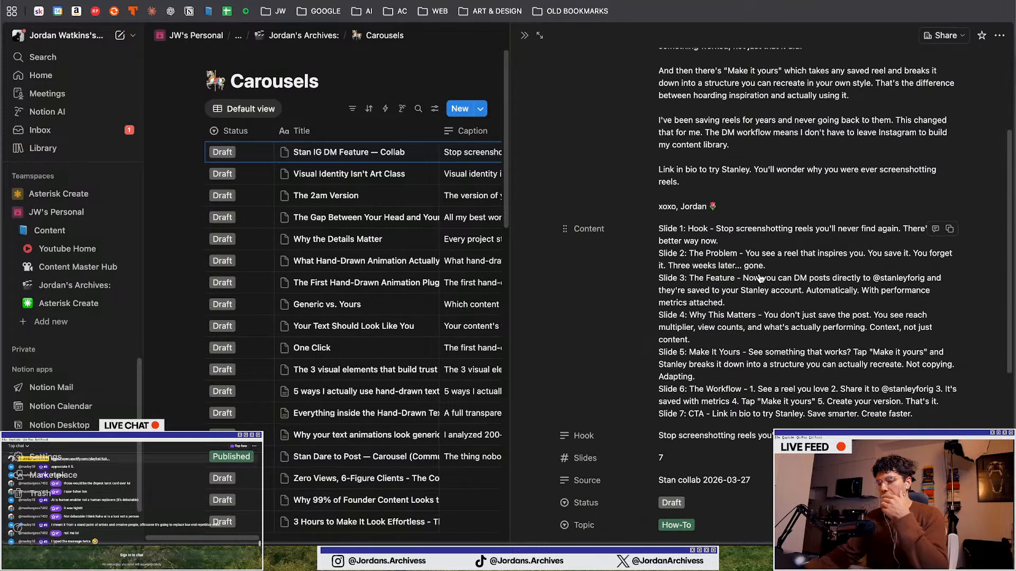
pyautogui.scroll(-2, 738, 283)
pyautogui.scroll(6, 647, 256)
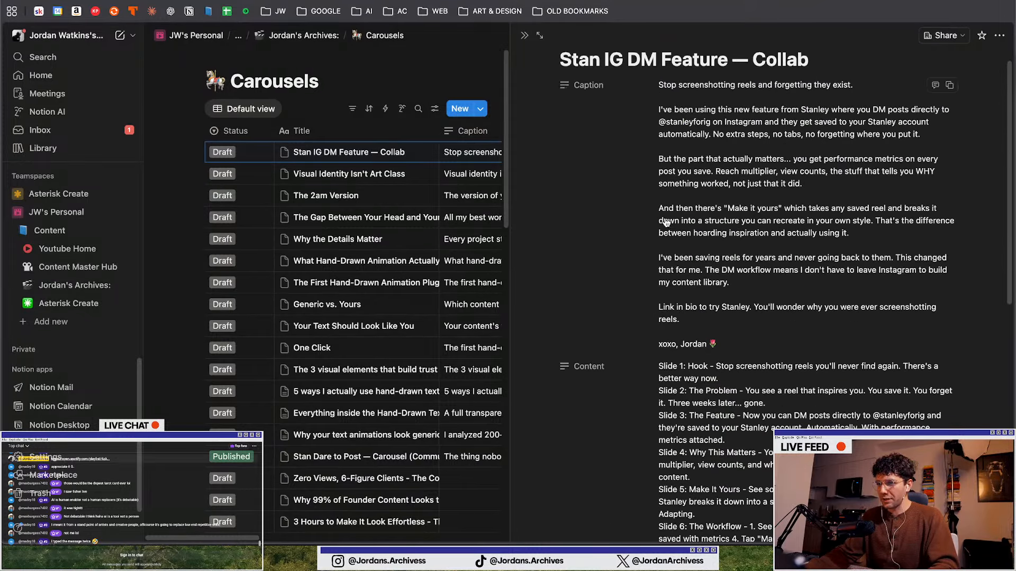
pyautogui.scroll(-6, 680, 280)
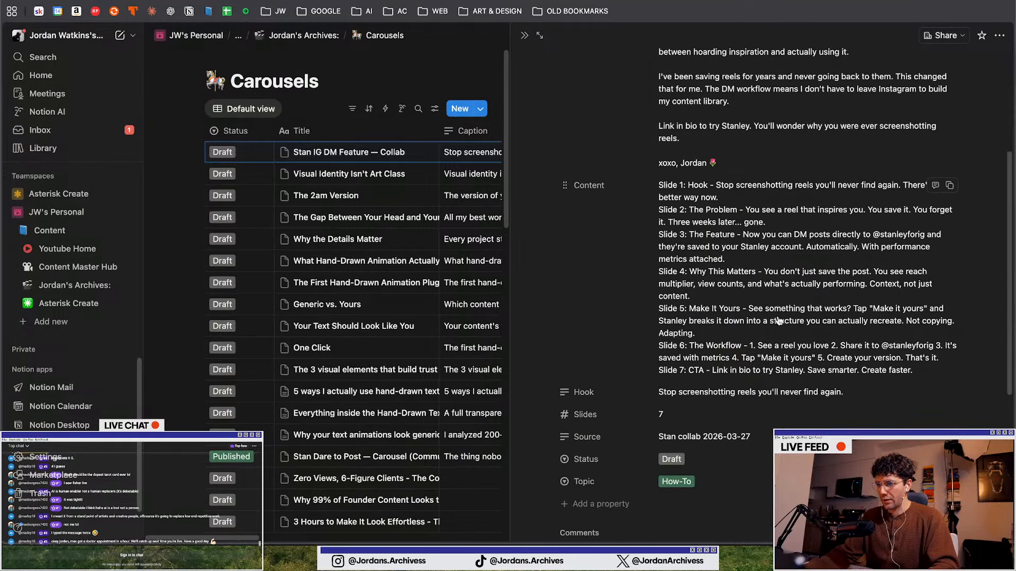
pyautogui.scroll(-2, 749, 270)
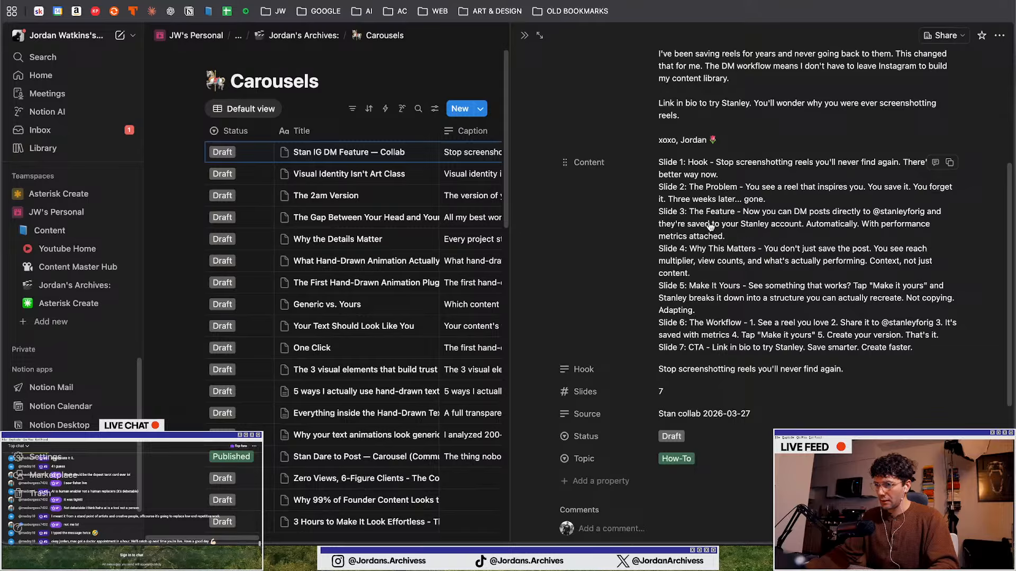
pyautogui.click(710, 223)
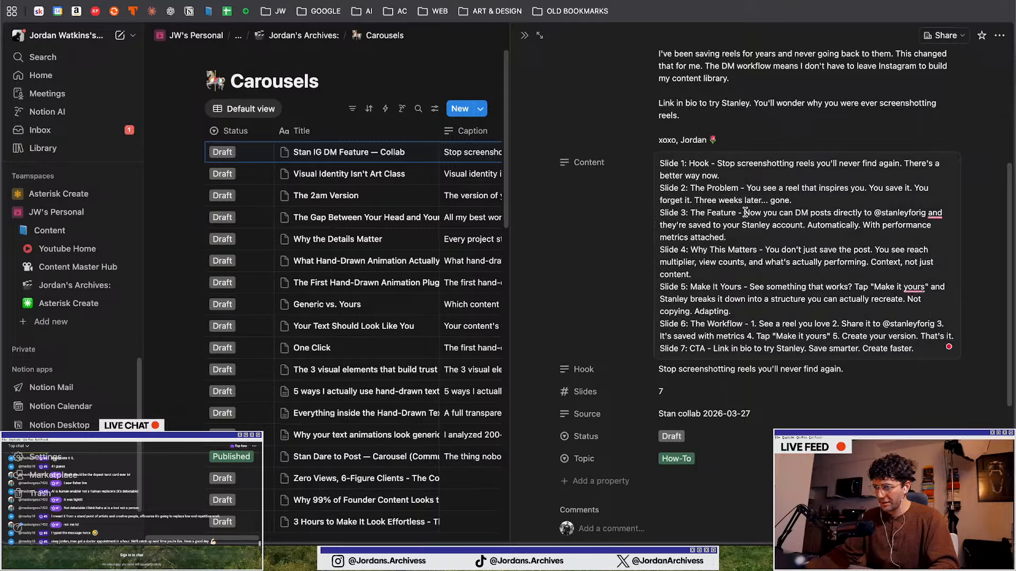
pyautogui.click(745, 212)
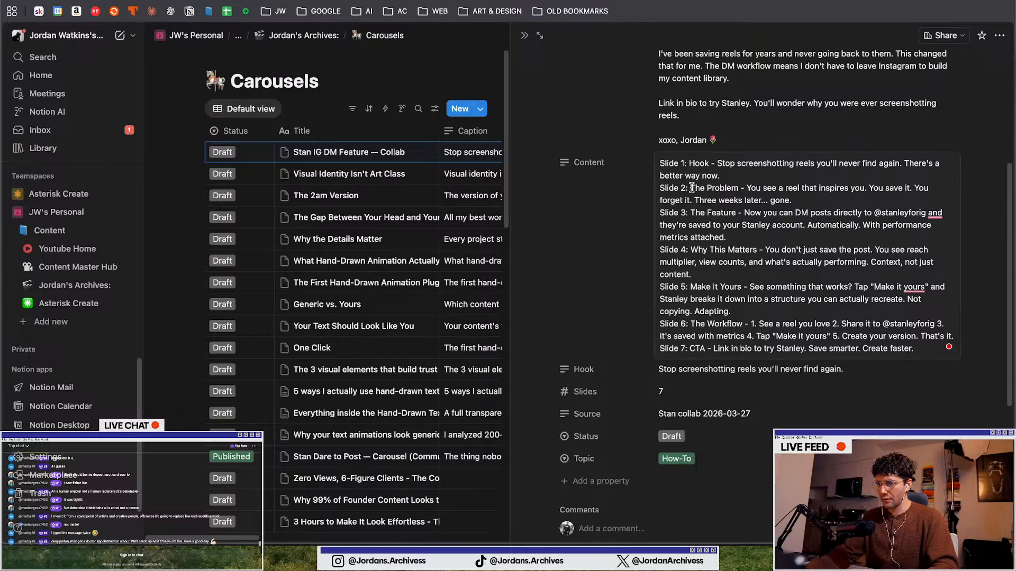
# Switch back to the carousel artboards and review the Stanley slides against the Notion slide-by-slide script
pyautogui.hotkey('ctrl', 'Up')
pyautogui.click(725, 413)
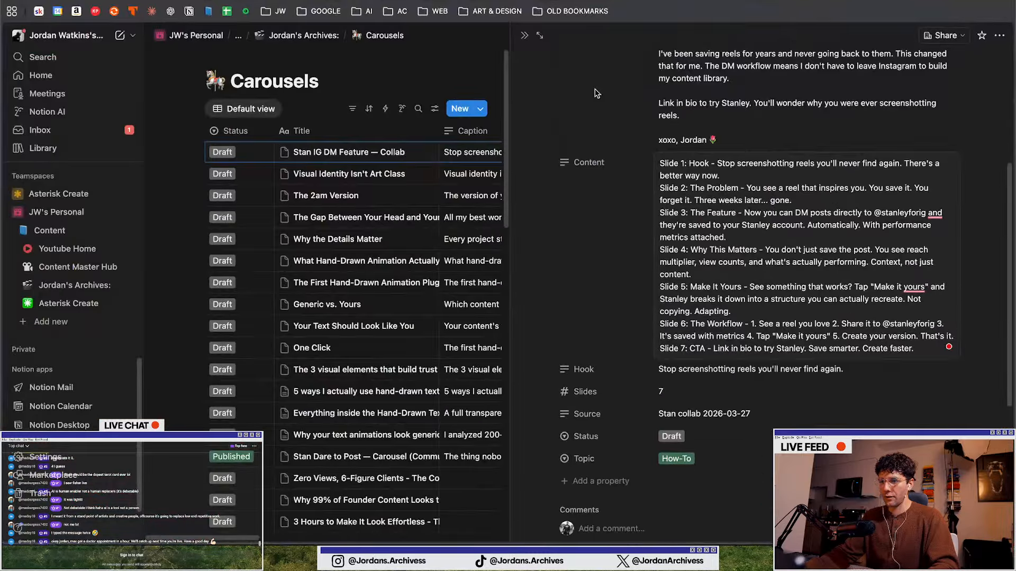
pyautogui.hotkey('ctrl', 'Up')
pyautogui.click(339, 356)
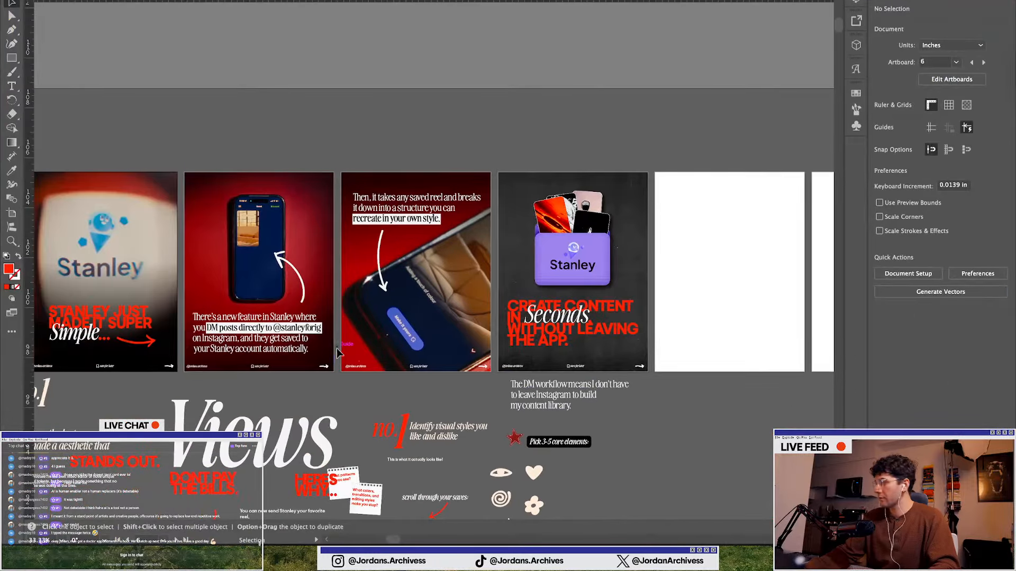
pyautogui.hscroll(-3, 336, 352)
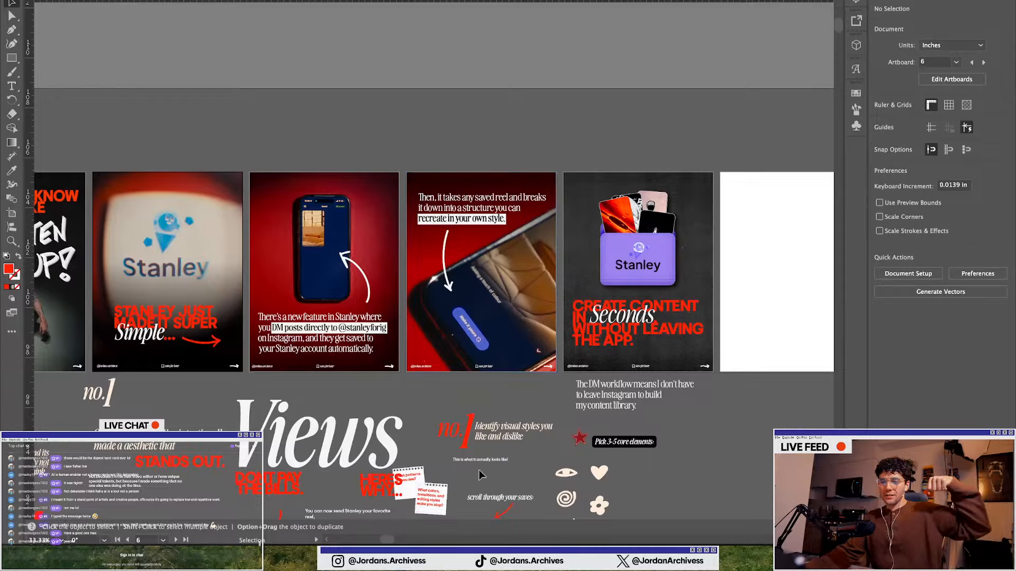
pyautogui.scroll(-2, 345, 370)
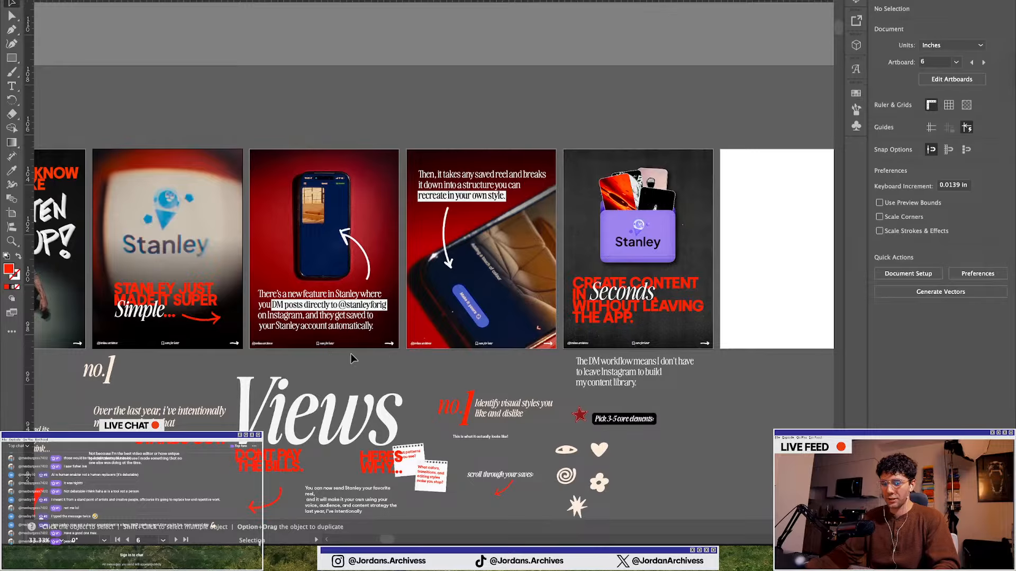
pyautogui.hscroll(5, 344, 344)
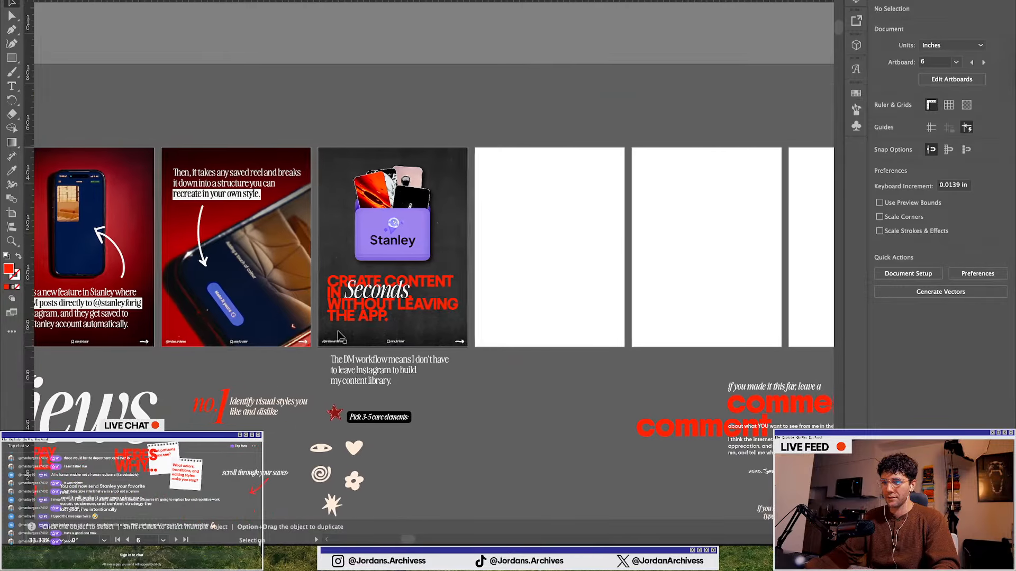
pyautogui.scroll(1, 394, 295)
pyautogui.hscroll(-10, 394, 295)
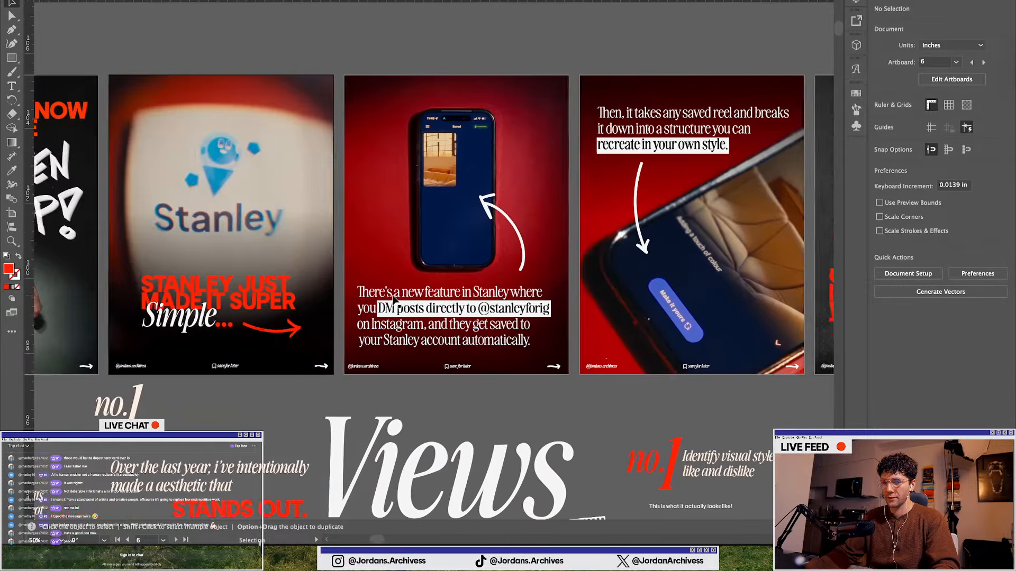
pyautogui.hscroll(-5, 393, 299)
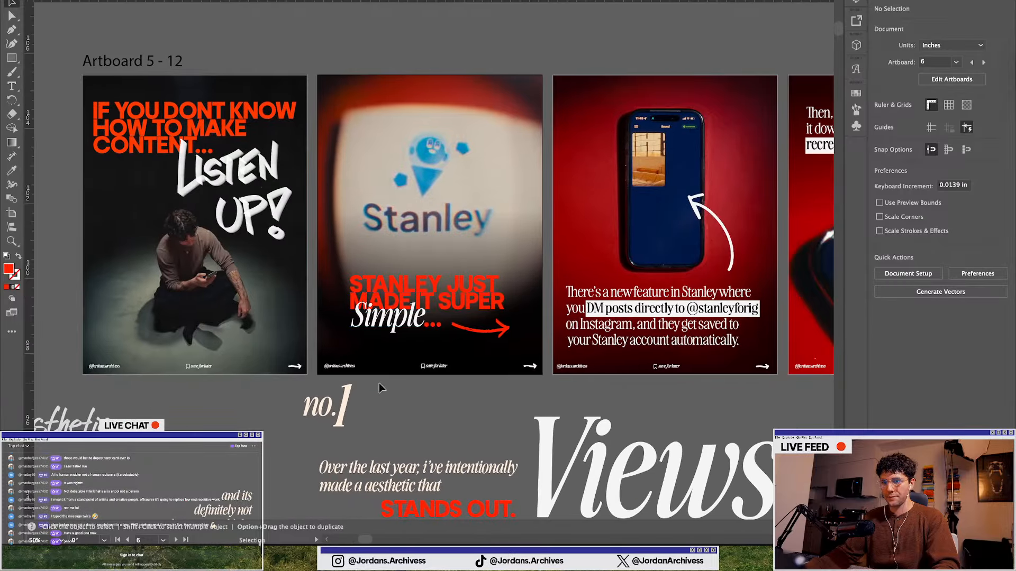
pyautogui.hscroll(4, 379, 384)
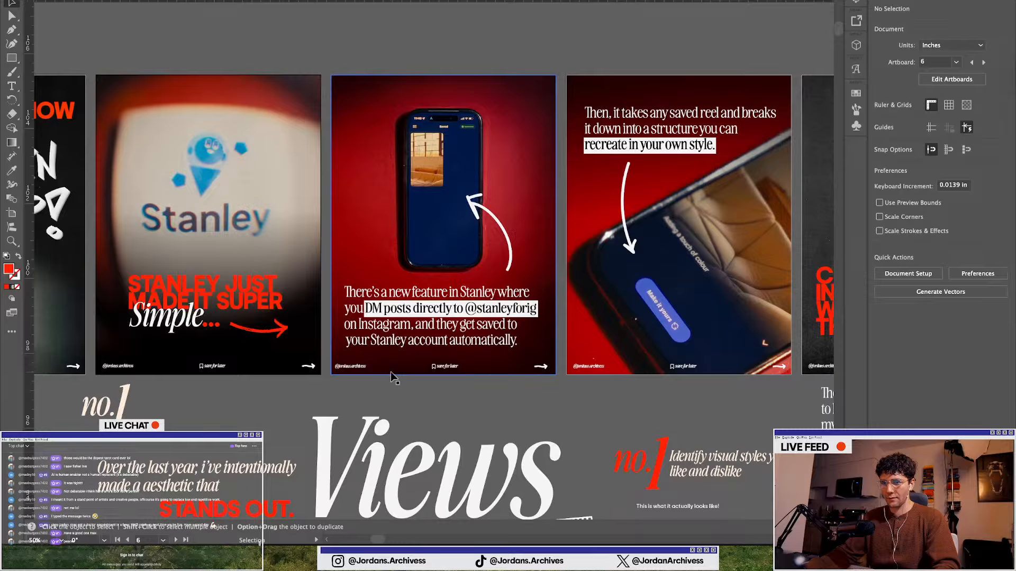
pyautogui.hscroll(7, 390, 373)
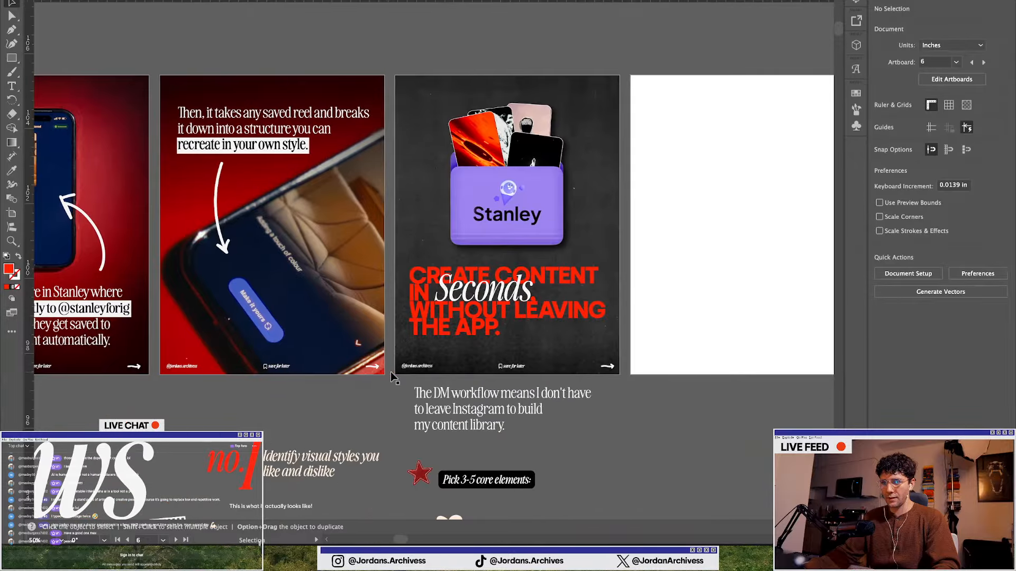
# Compare the Notion Content field's slide descriptions with the finished carousel slides, switching between both windows
pyautogui.hotkey('ctrl', 'Up')
pyautogui.click(699, 518)
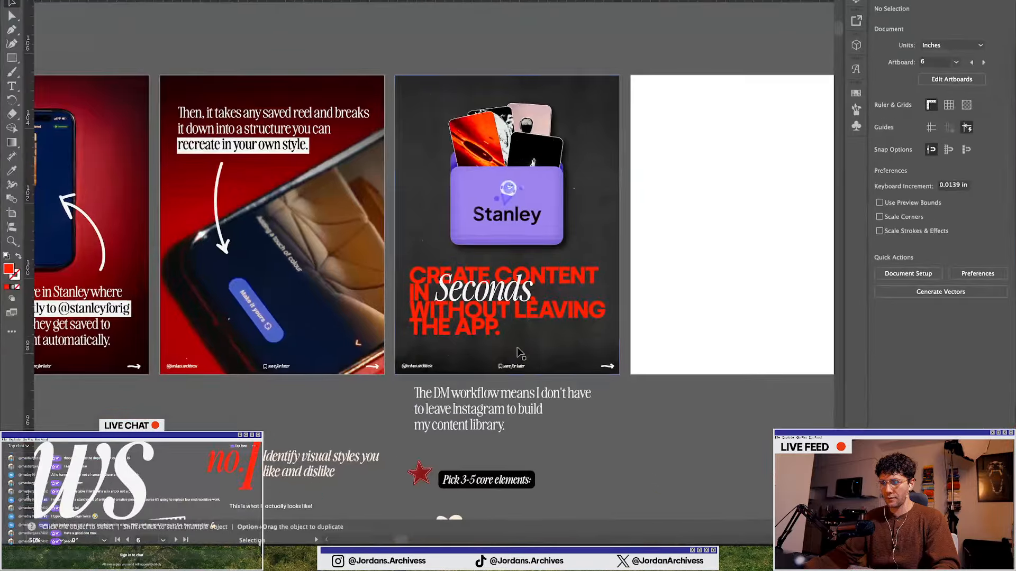
pyautogui.hotkey('ctrl', 'Up')
pyautogui.click(428, 455)
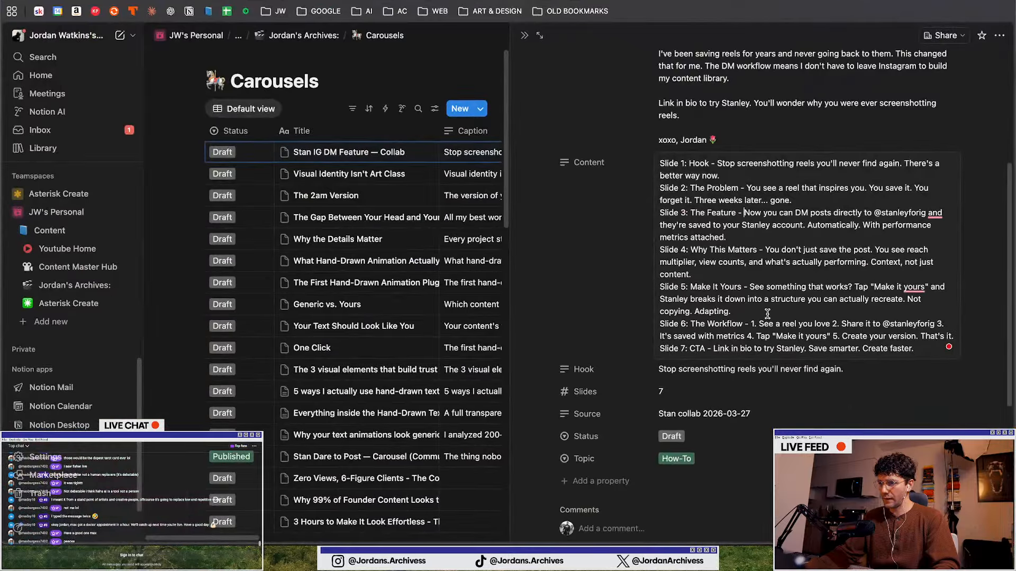
pyautogui.hotkey('ctrl', 'Up')
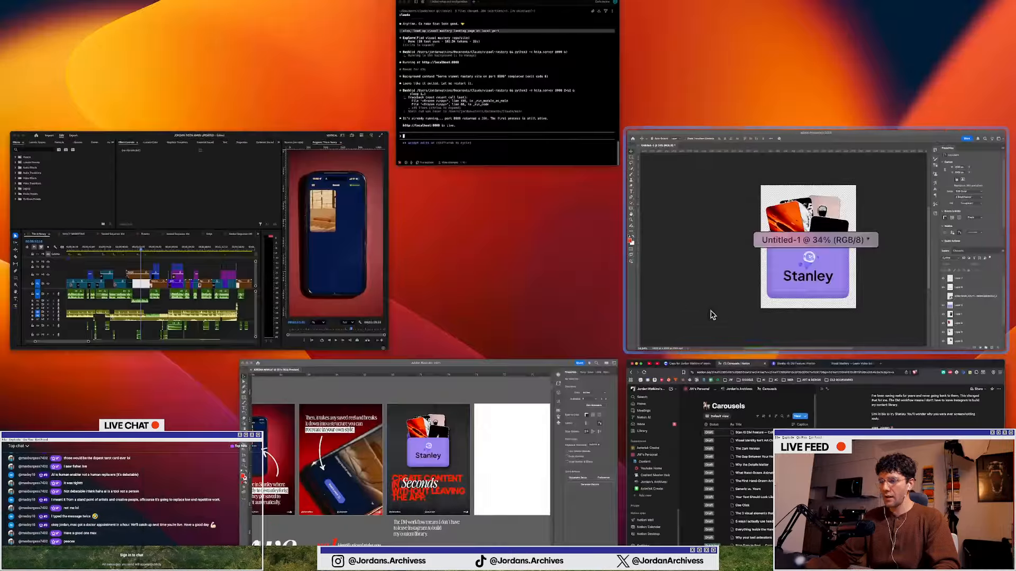
pyautogui.click(703, 445)
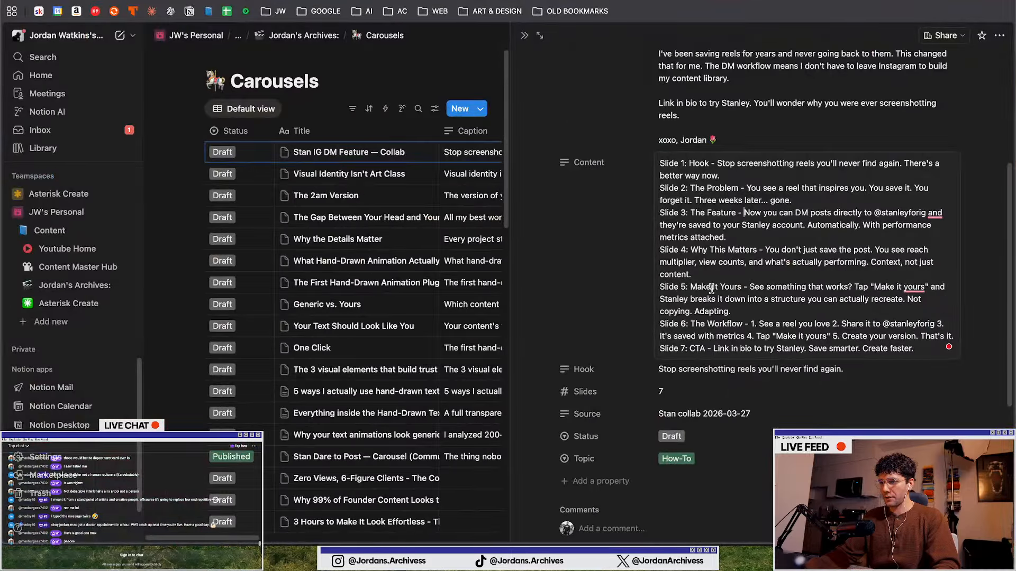
pyautogui.hotkey('ctrl', 'Up')
pyautogui.click(394, 466)
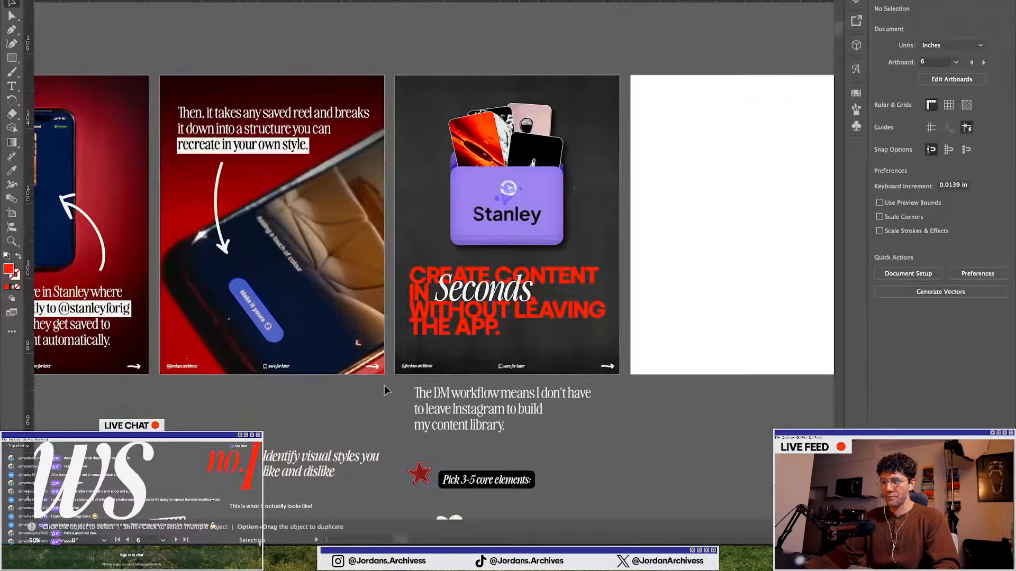
pyautogui.hscroll(-5, 380, 385)
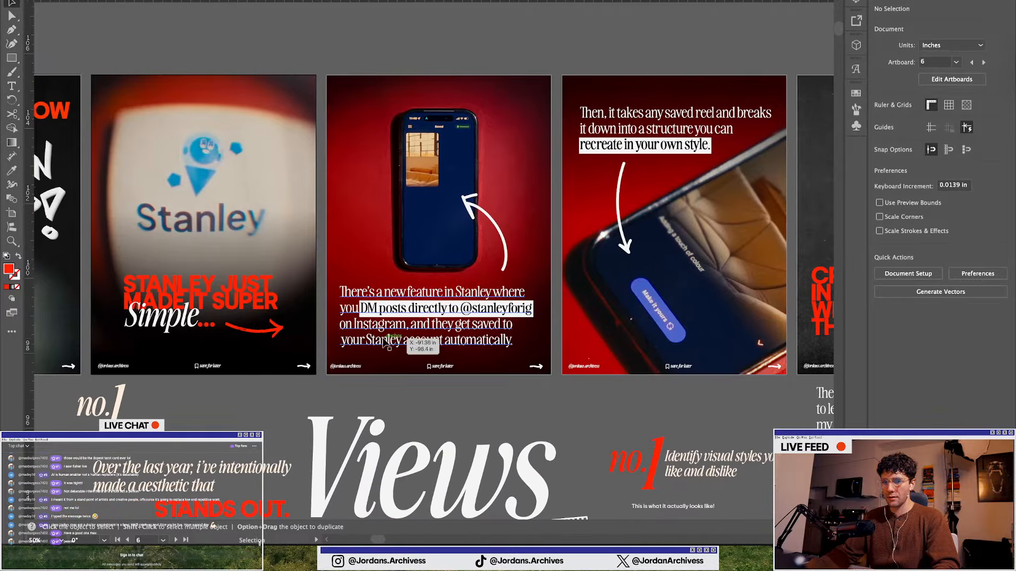
pyautogui.hscroll(-2, 386, 344)
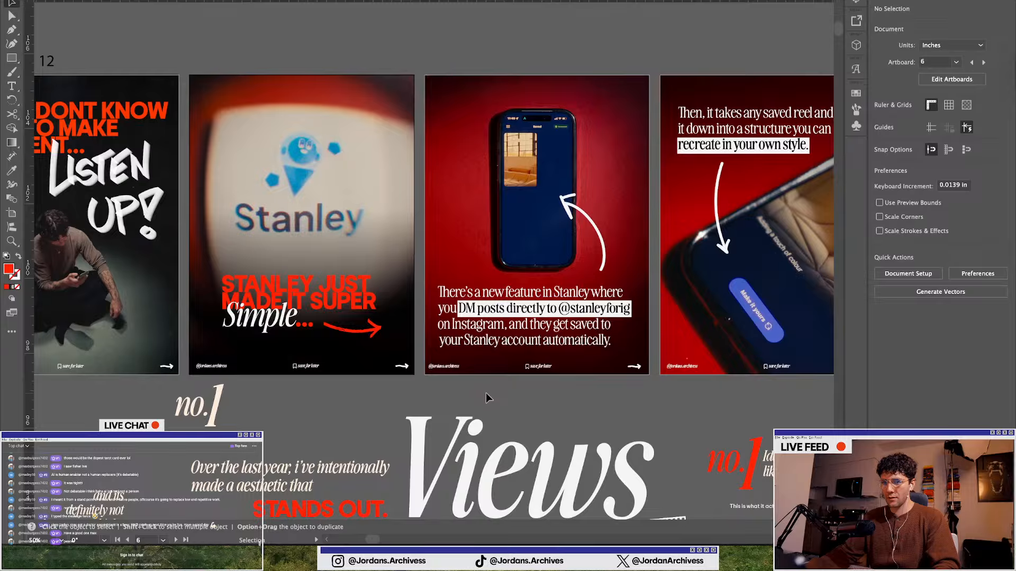
pyautogui.hscroll(-3, 485, 392)
pyautogui.hotkey('ctrl', 'Up')
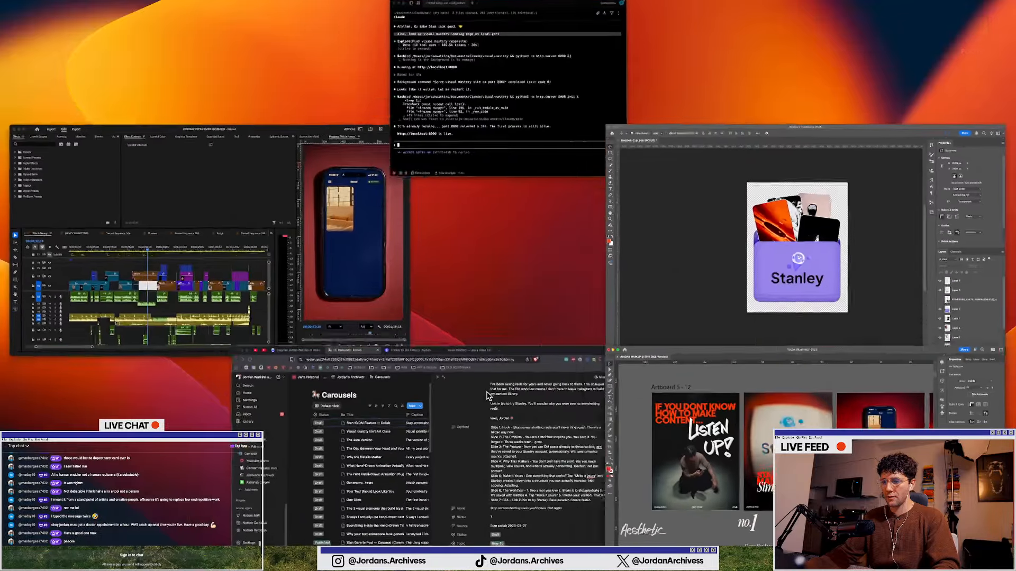
pyautogui.click(490, 418)
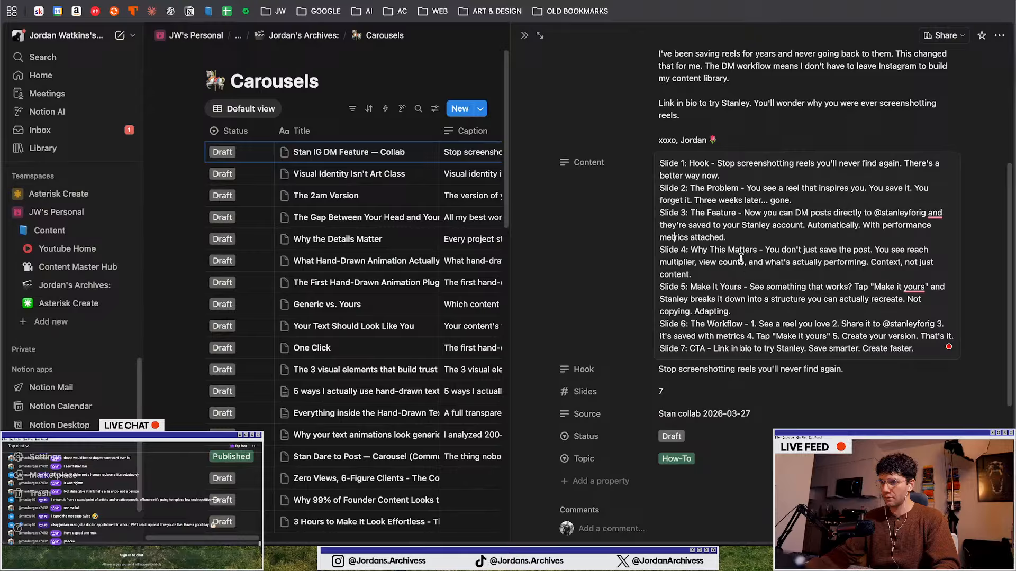
pyautogui.click(837, 202)
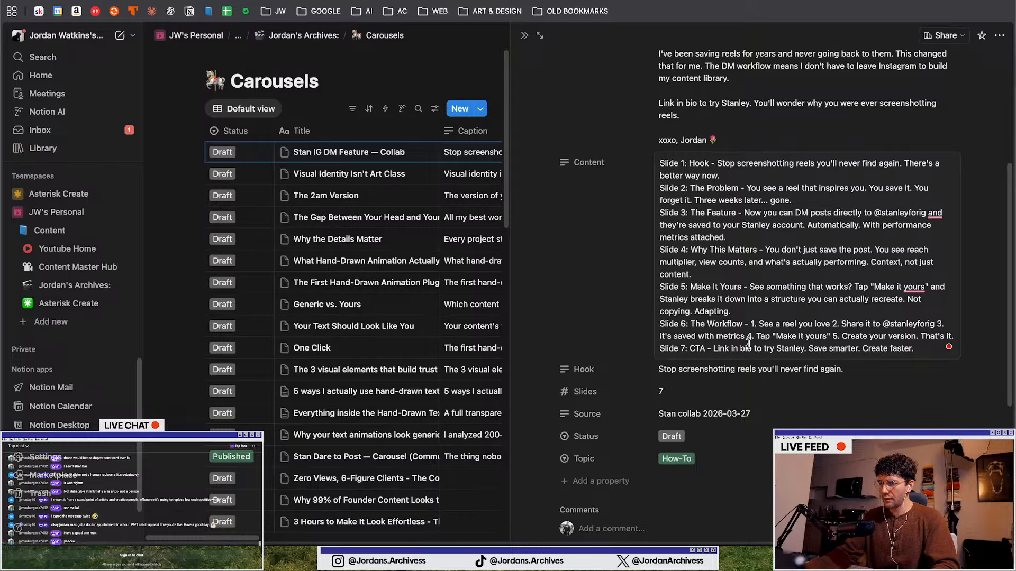
pyautogui.hotkey('ctrl', 'Up')
pyautogui.click(423, 463)
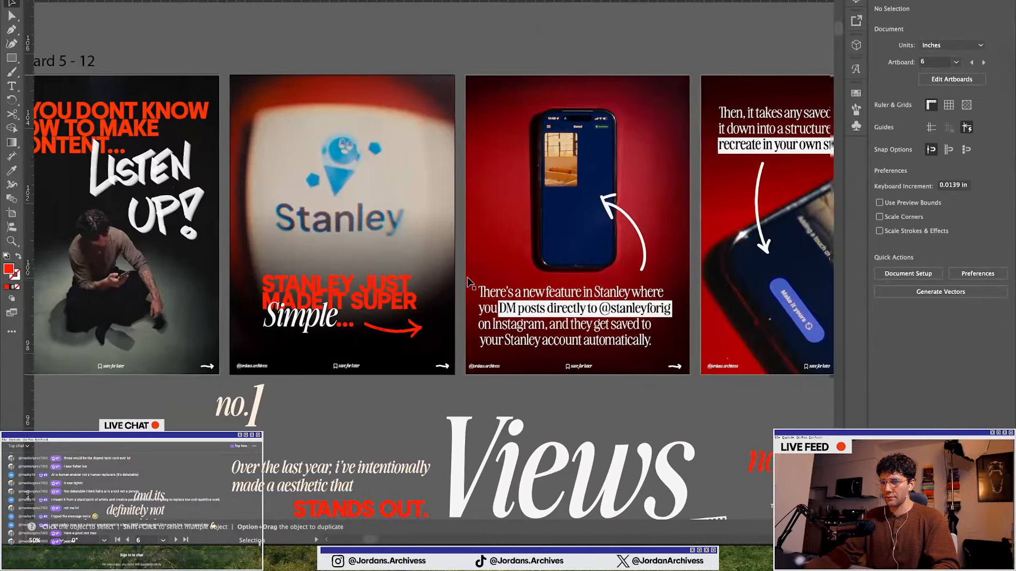
# Move the photo of the silver camera on a car seat from the image collection onto the blank artboard after the Stanley folder slide
pyautogui.hscroll(15, 471, 281)
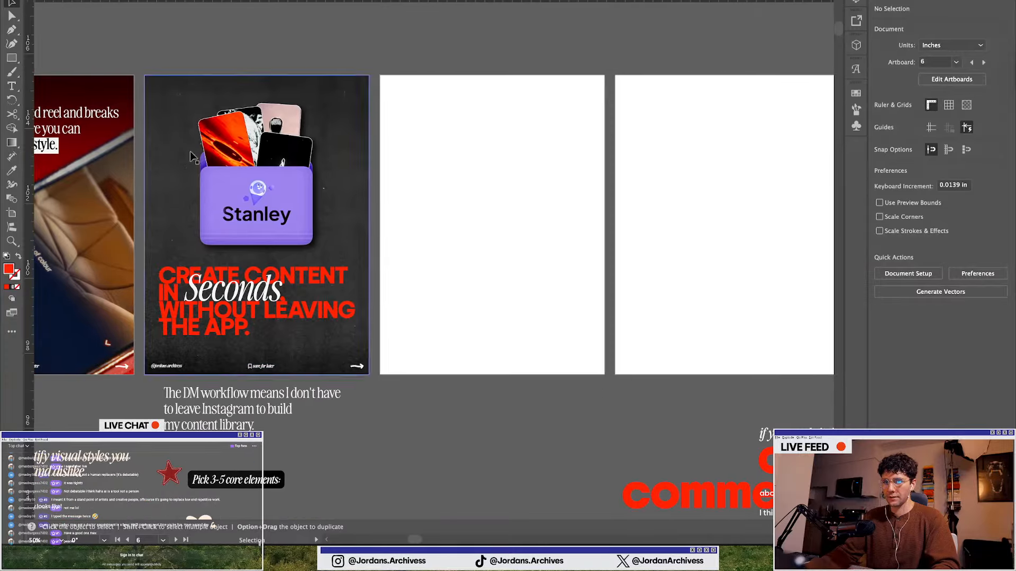
pyautogui.hscroll(-3, 296, 373)
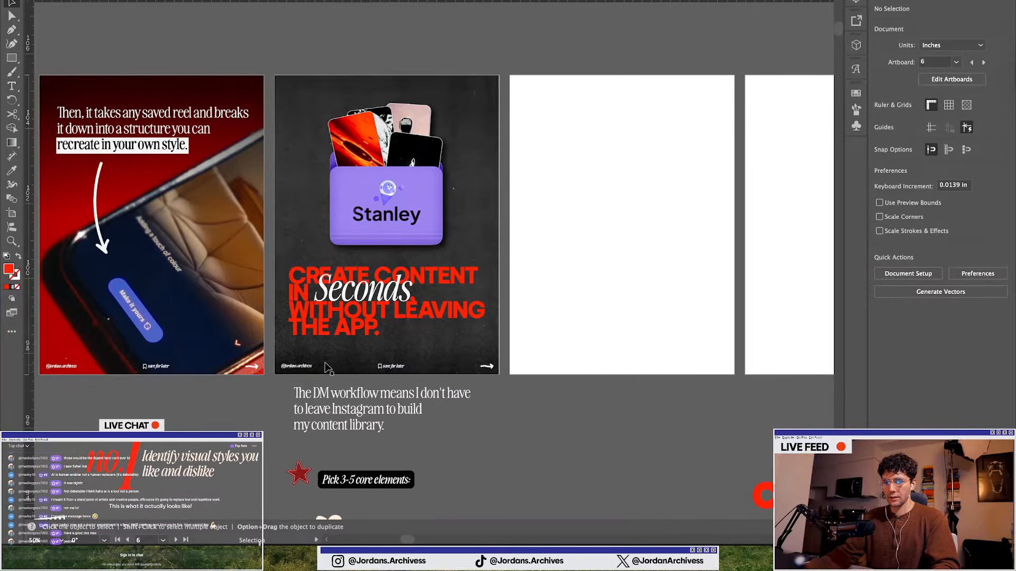
pyautogui.scroll(-1, 338, 365)
pyautogui.hscroll(-3, 378, 353)
pyautogui.hscroll(-1, 373, 352)
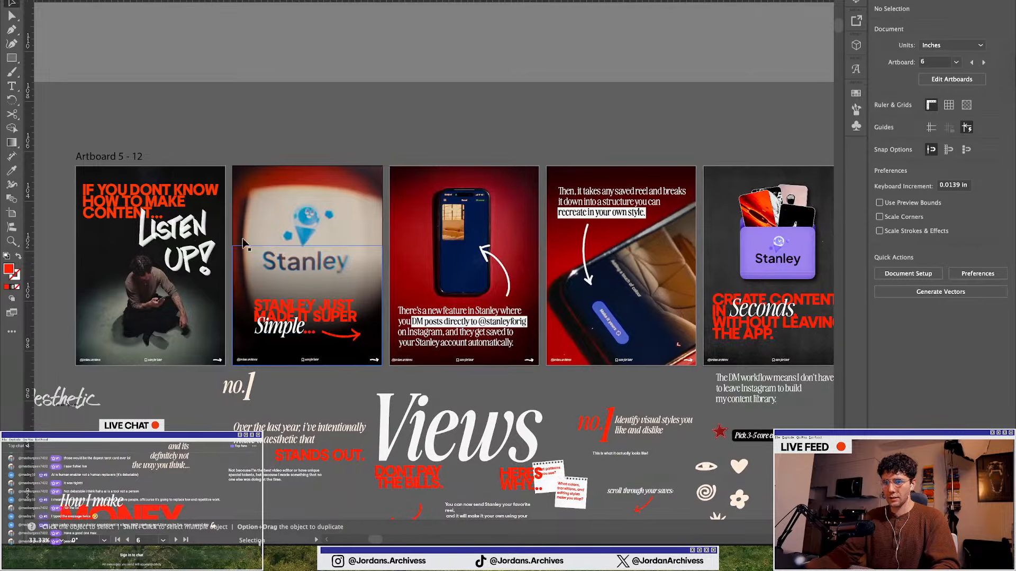
pyautogui.scroll(-2, 453, 325)
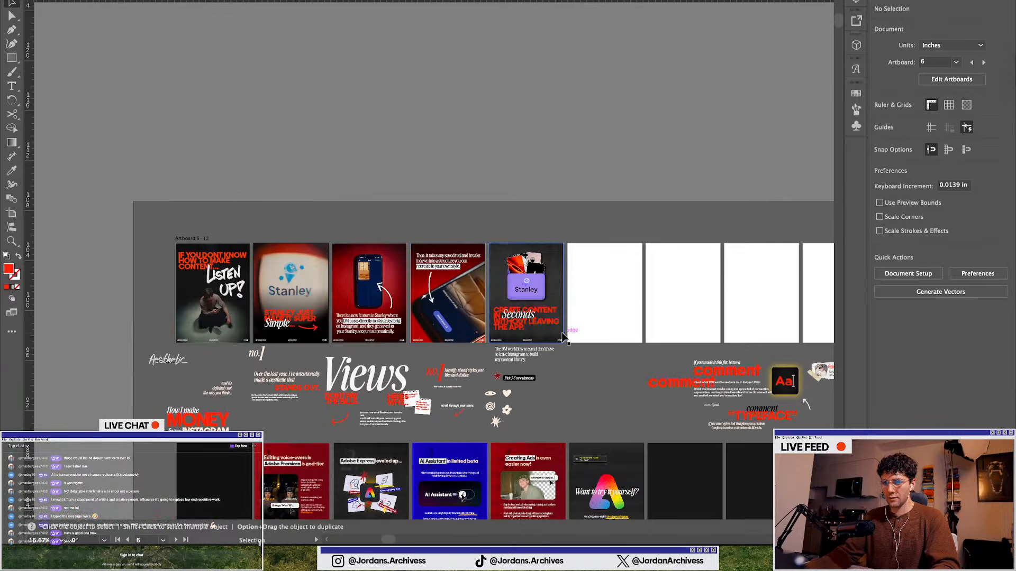
pyautogui.scroll(1, 563, 335)
pyautogui.hscroll(5, 507, 365)
pyautogui.scroll(-1, 428, 387)
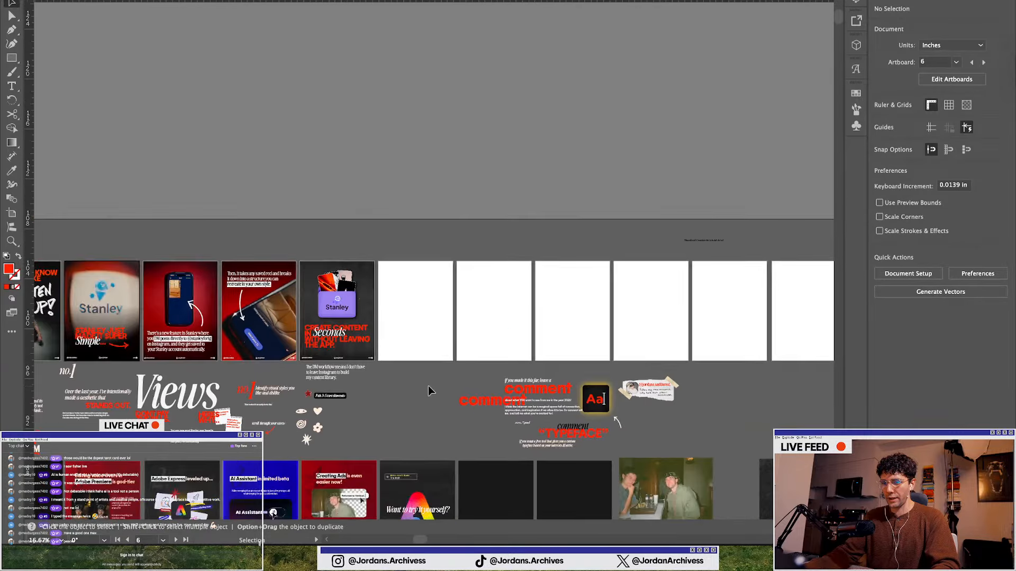
pyautogui.scroll(-5, 427, 386)
pyautogui.scroll(-1, 427, 386)
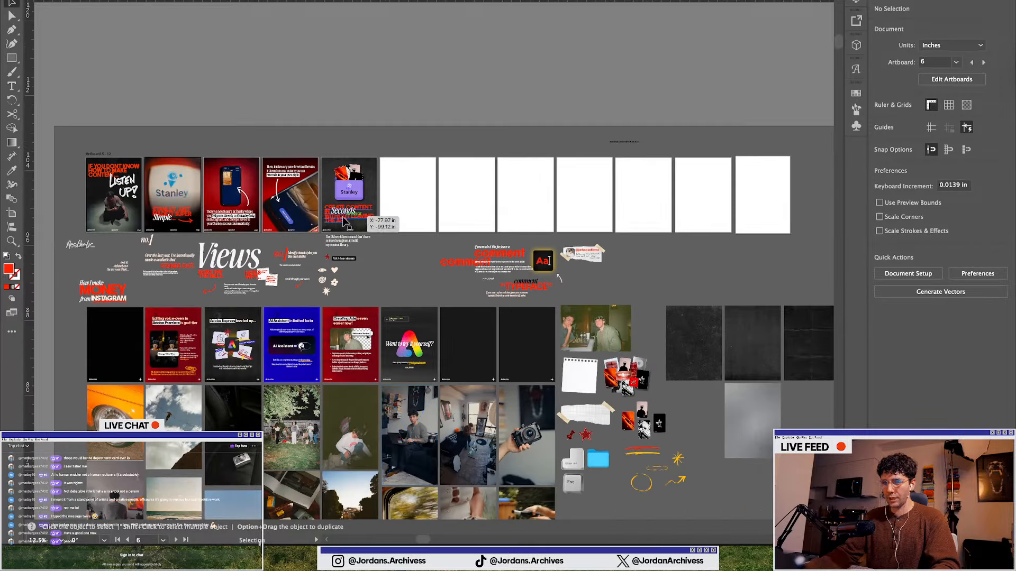
pyautogui.scroll(1, 343, 221)
pyautogui.hscroll(-1, 346, 318)
pyautogui.scroll(-4, 350, 361)
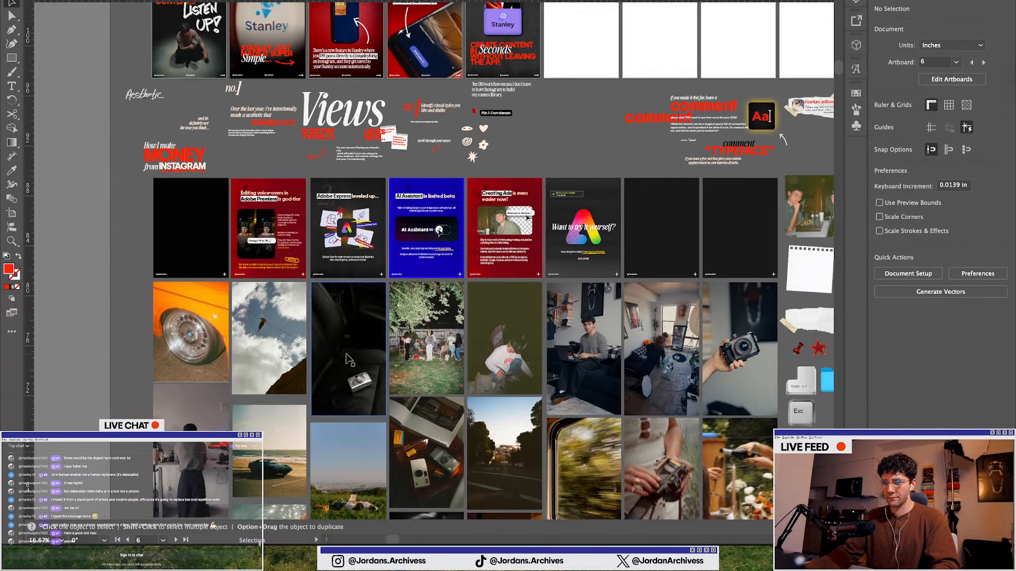
pyautogui.click(349, 359)
pyautogui.scroll(5, 594, 357)
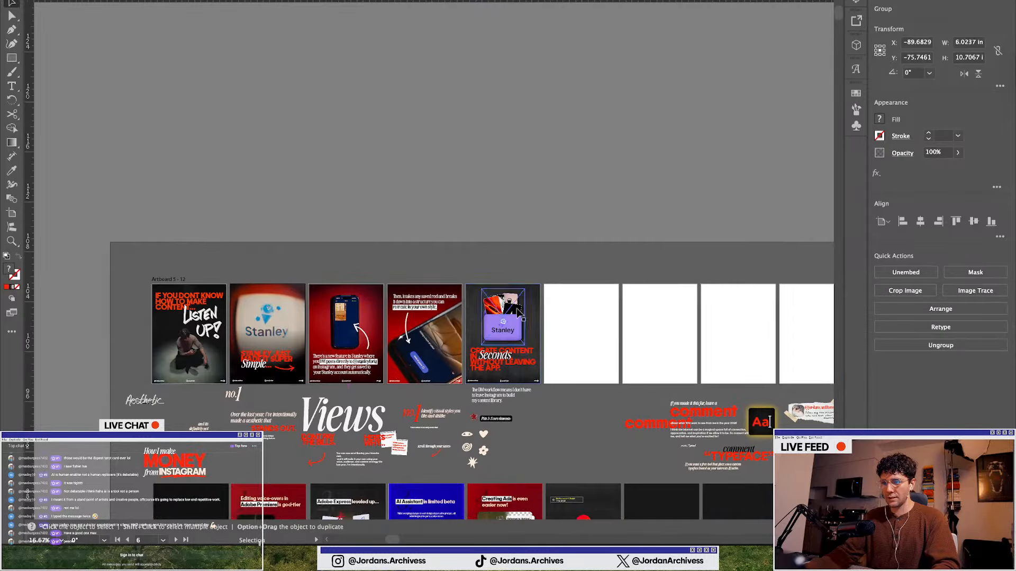
pyautogui.scroll(4, 595, 357)
pyautogui.moveTo(487, 358); pyautogui.dragTo(595, 368)
# Crop the camera photo so it fills the artboard, then zoom out to view the slide row
pyautogui.click(904, 292)
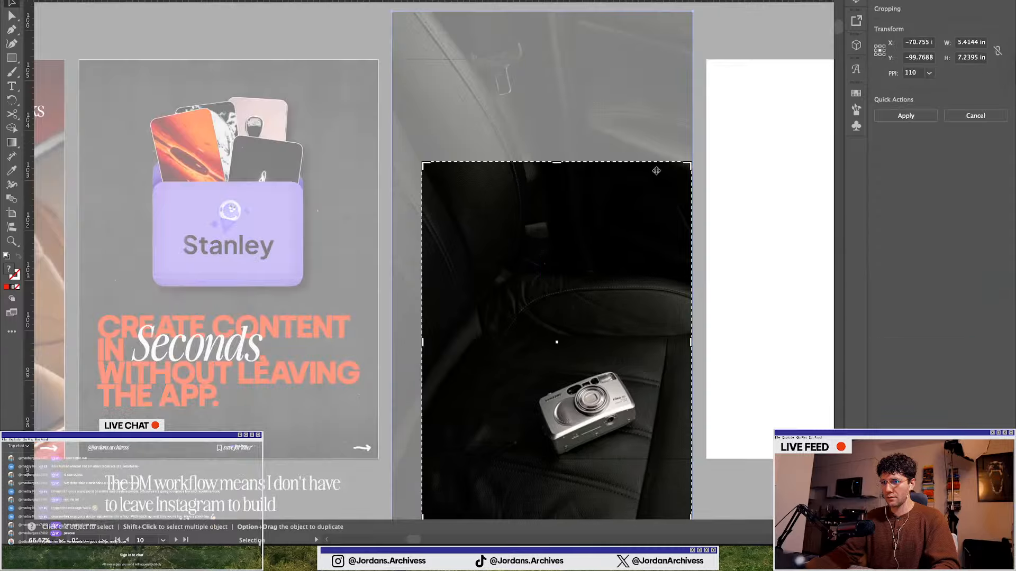
pyautogui.moveTo(563, 163); pyautogui.dragTo(560, 59)
pyautogui.moveTo(424, 291); pyautogui.dragTo(393, 291)
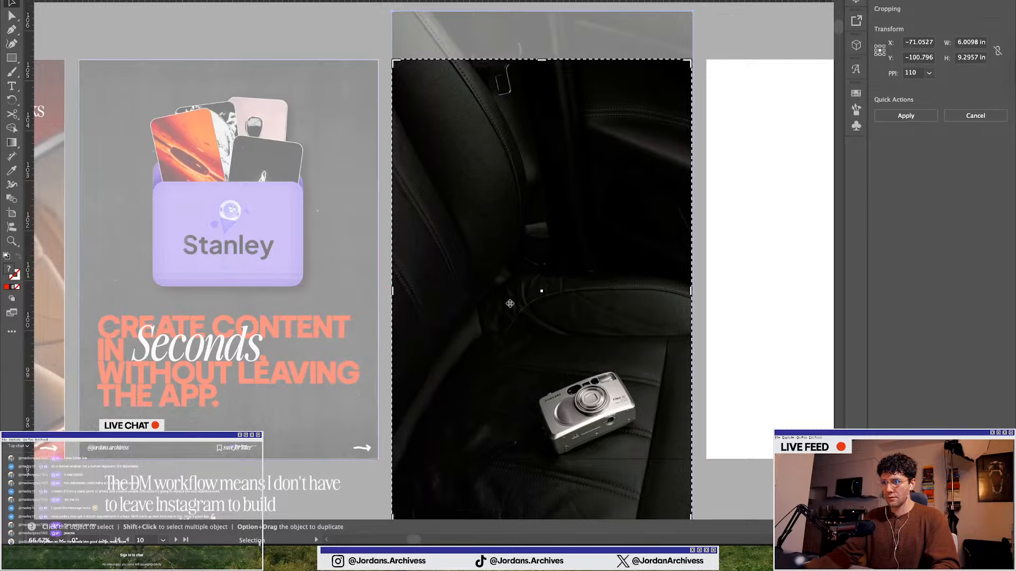
pyautogui.scroll(-2, 529, 421)
pyautogui.moveTo(540, 496); pyautogui.dragTo(549, 429)
pyautogui.press('Return')
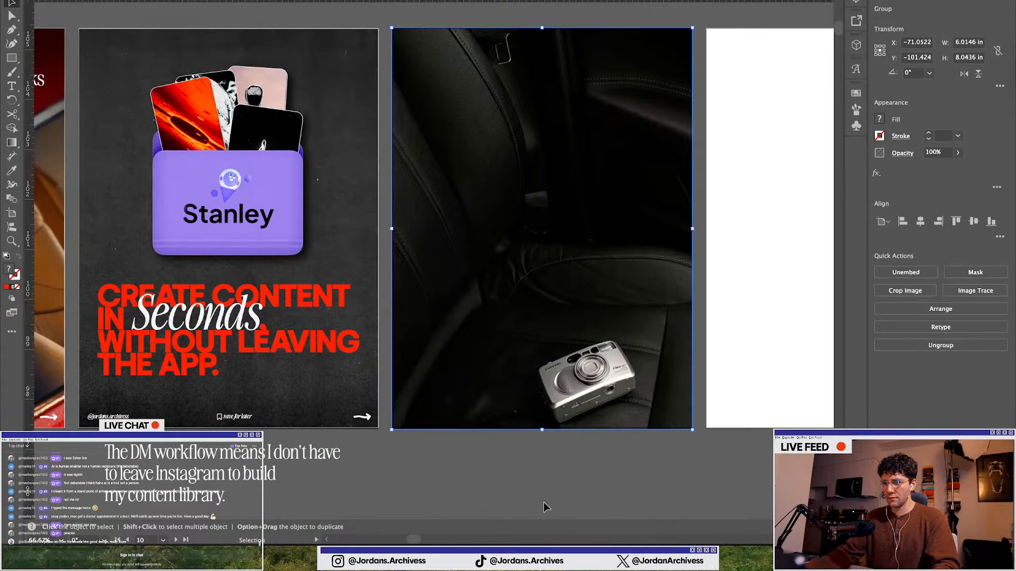
pyautogui.click(545, 507)
pyautogui.press('super+minus')
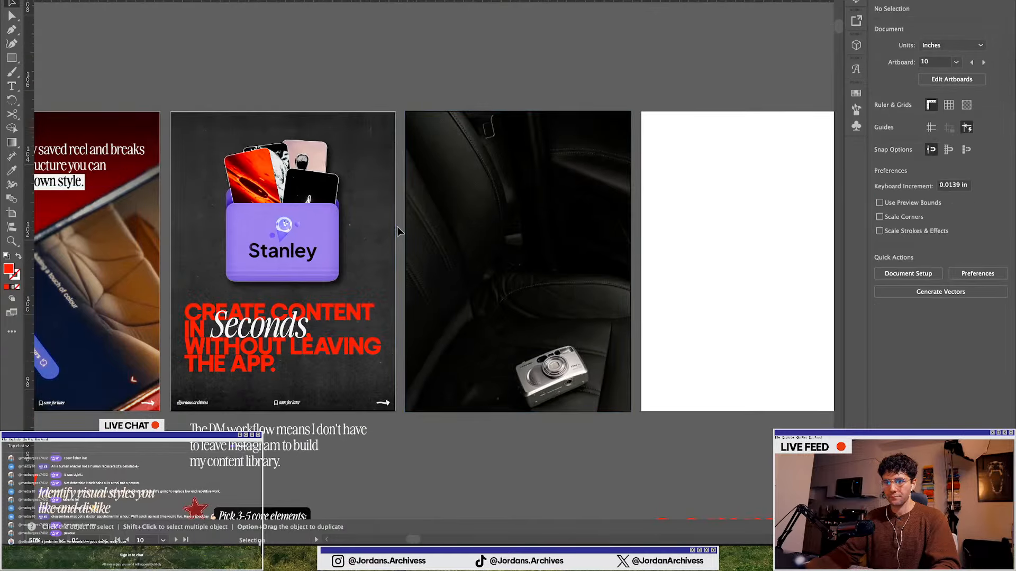
pyautogui.press('super+minus')
# Check the Notion script again and return to the carousel artboards
pyautogui.hotkey('ctrl', 'Up')
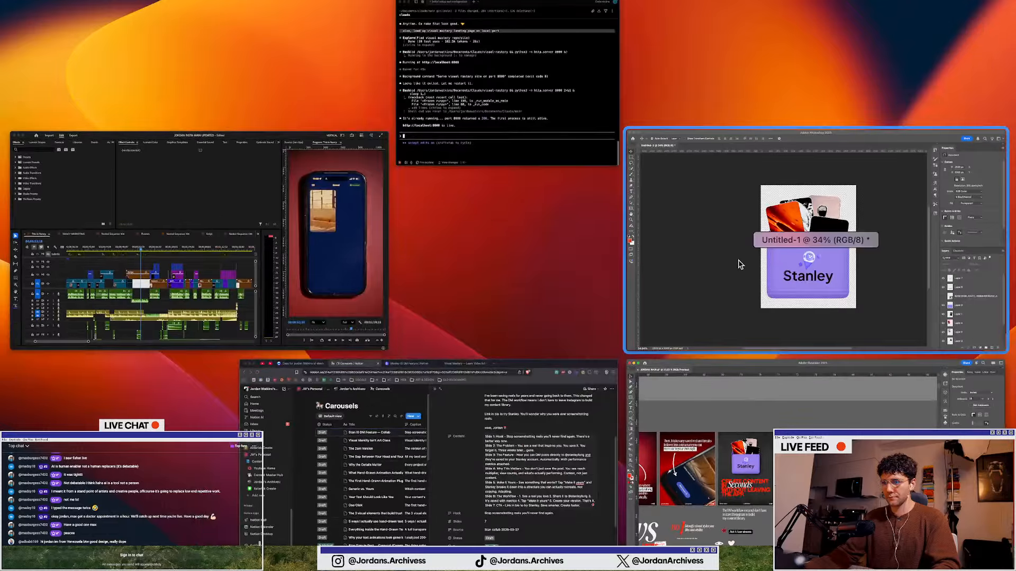
pyautogui.click(608, 418)
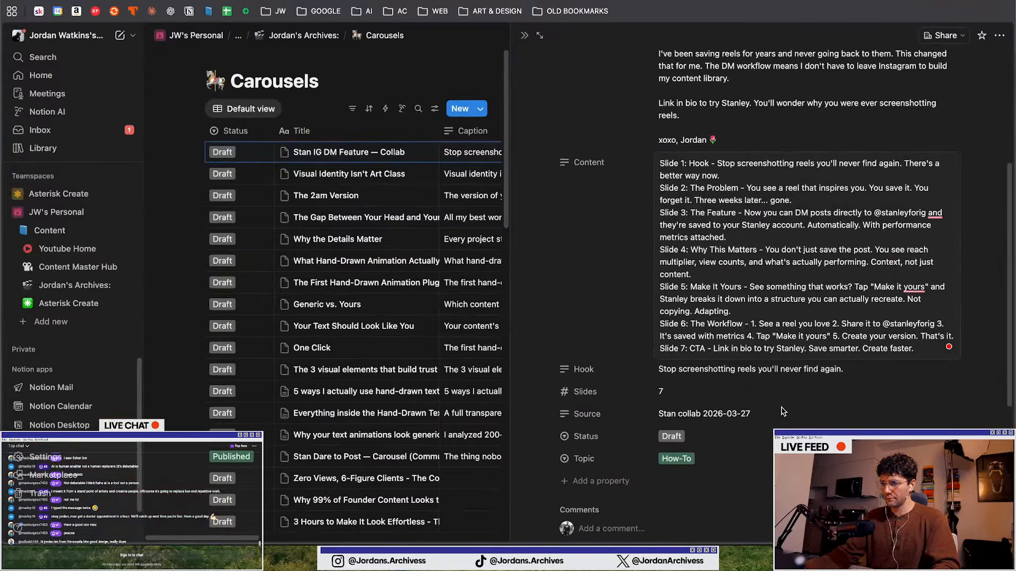
pyautogui.hotkey('ctrl', 'Up')
pyautogui.click(418, 370)
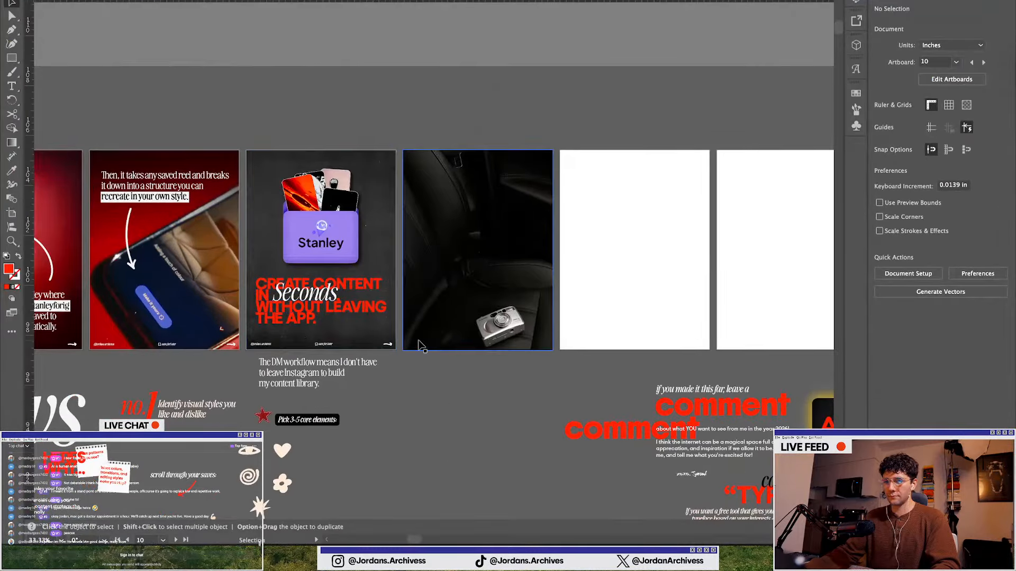
# Duplicate a caption text box onto the camera photo slide, replace its text with "See a reel you love", and nudge it near the top
pyautogui.scroll(1, 420, 341)
pyautogui.moveTo(222, 393); pyautogui.dragTo(485, 128)
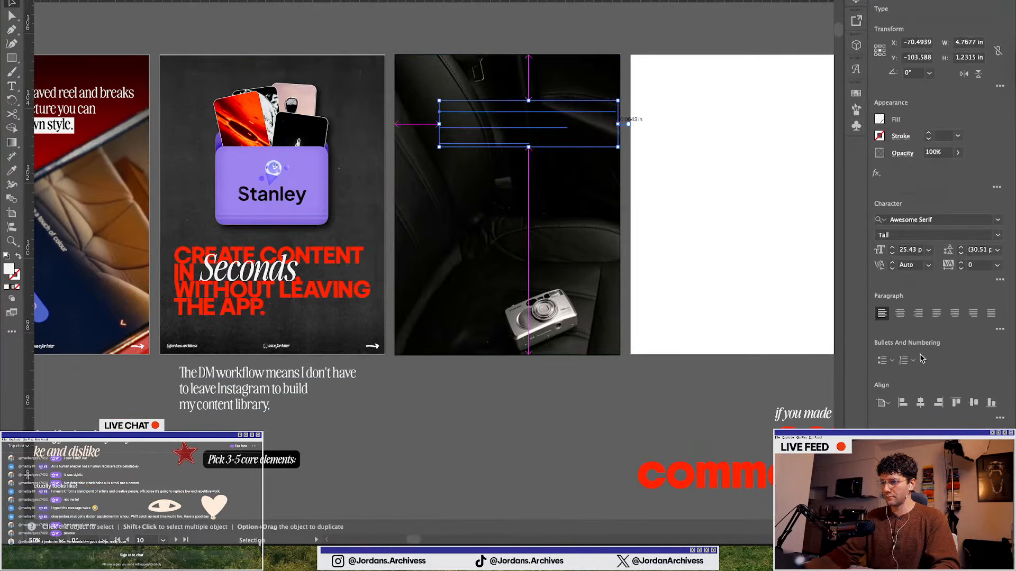
pyautogui.doubleClick(479, 131)
pyautogui.hotkey('ctrl', 'a')
pyautogui.write('S')
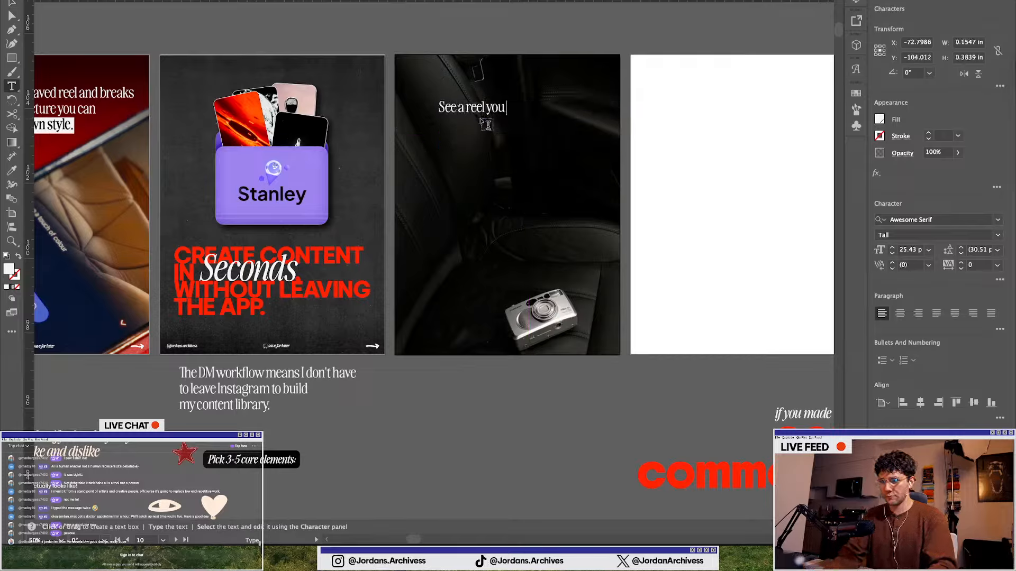
pyautogui.write('ee a reel you love')
pyautogui.click(13, 4)
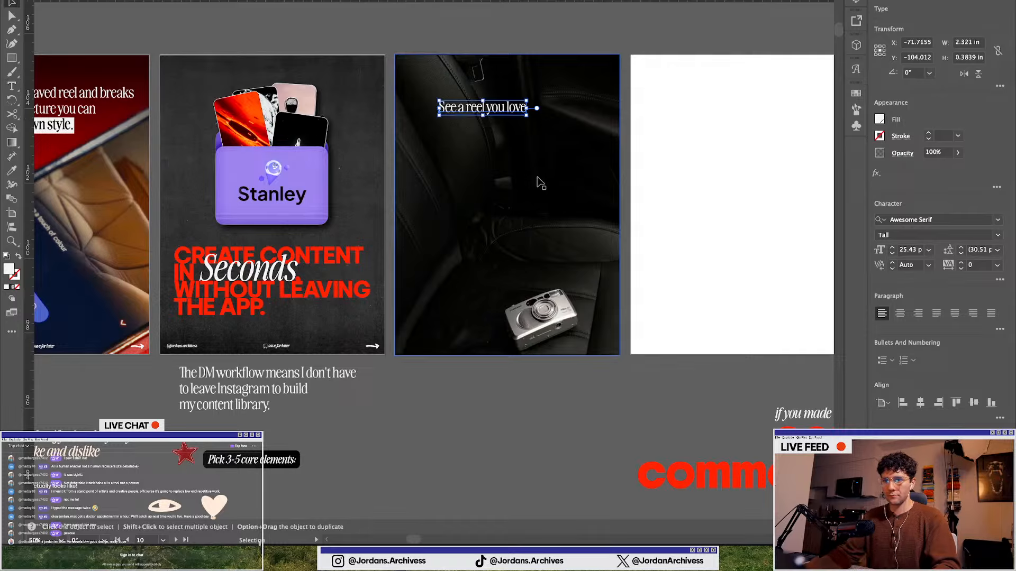
pyautogui.scroll(1, 510, 125)
pyautogui.scroll(1, 499, 118)
pyautogui.moveTo(497, 119); pyautogui.dragTo(489, 100)
pyautogui.scroll(-2, 473, 138)
pyautogui.scroll(-2, 469, 133)
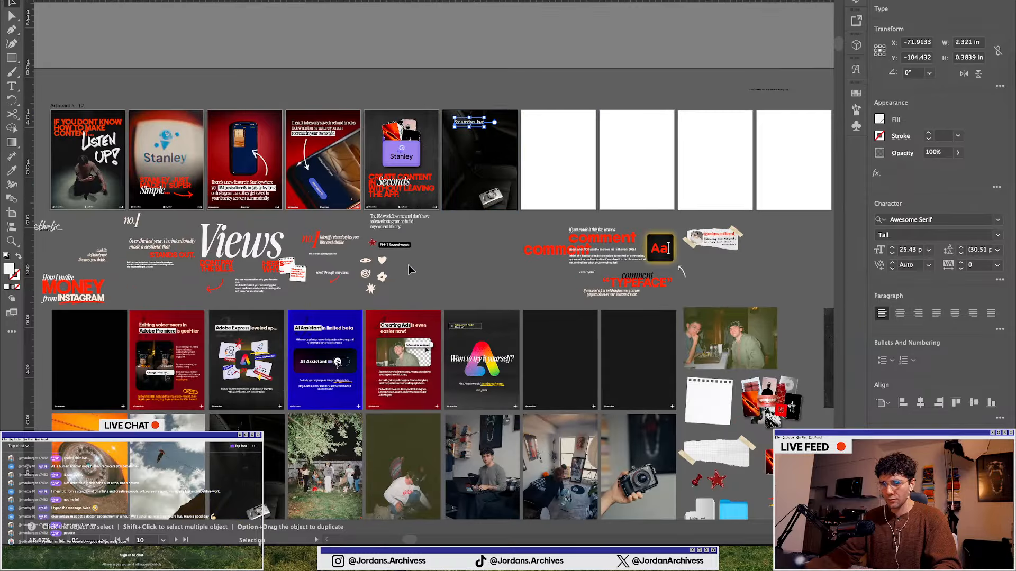
pyautogui.hscroll(-3, 503, 251)
pyautogui.scroll(5, 640, 126)
pyautogui.scroll(-1, 506, 156)
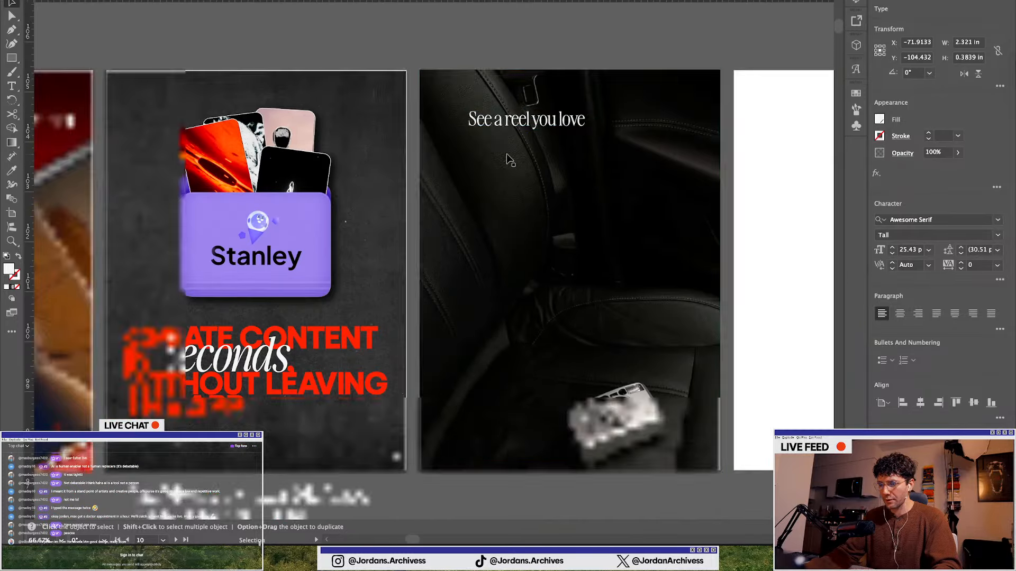
pyautogui.scroll(-1, 514, 150)
pyautogui.moveTo(553, 112); pyautogui.dragTo(661, 197)
pyautogui.hotkey('ctrl', 'Up')
pyautogui.click(426, 457)
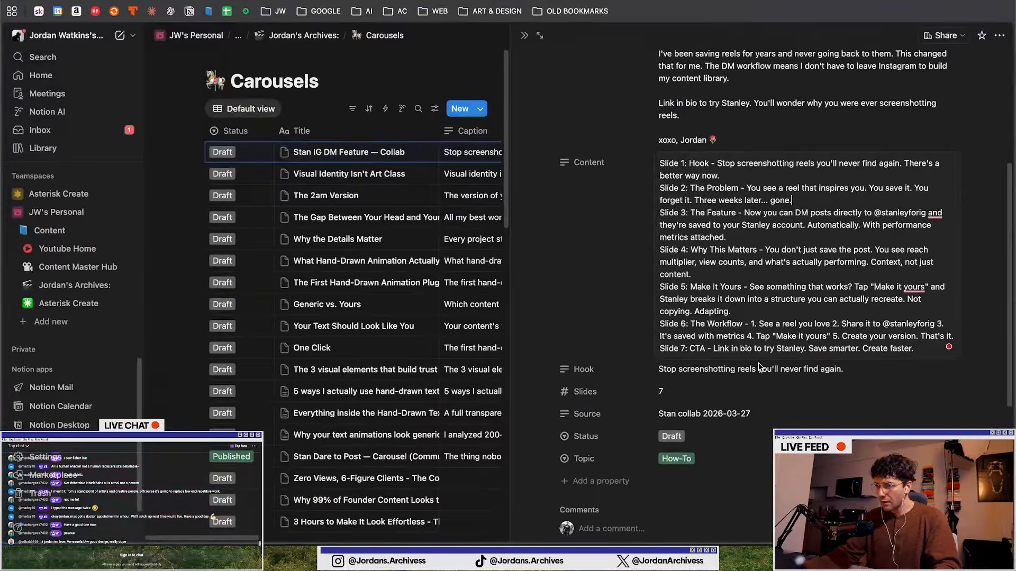
pyautogui.hotkey('ctrl', 'Up')
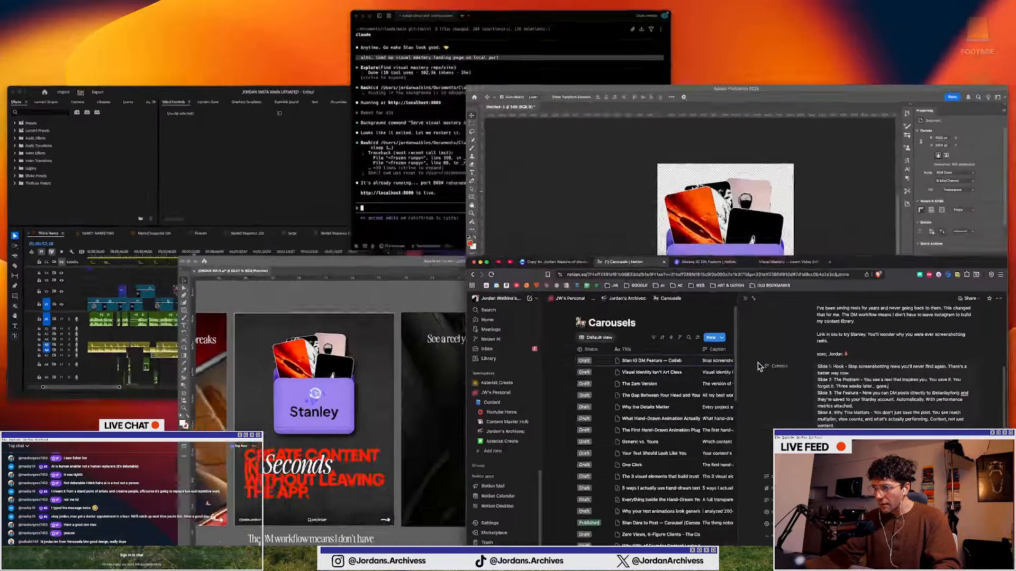
pyautogui.click(729, 459)
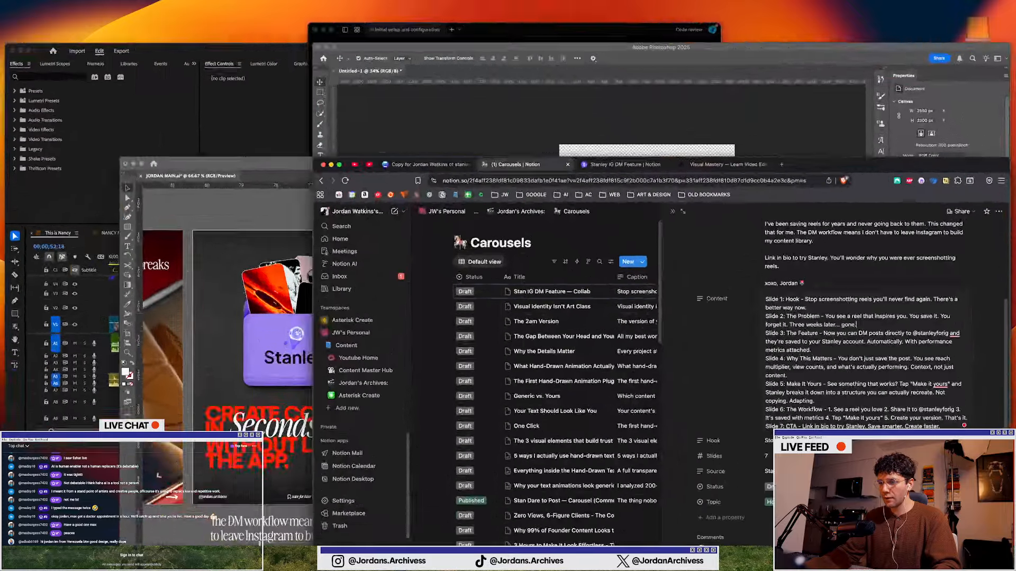
pyautogui.moveTo(841, 326); pyautogui.dragTo(927, 319)
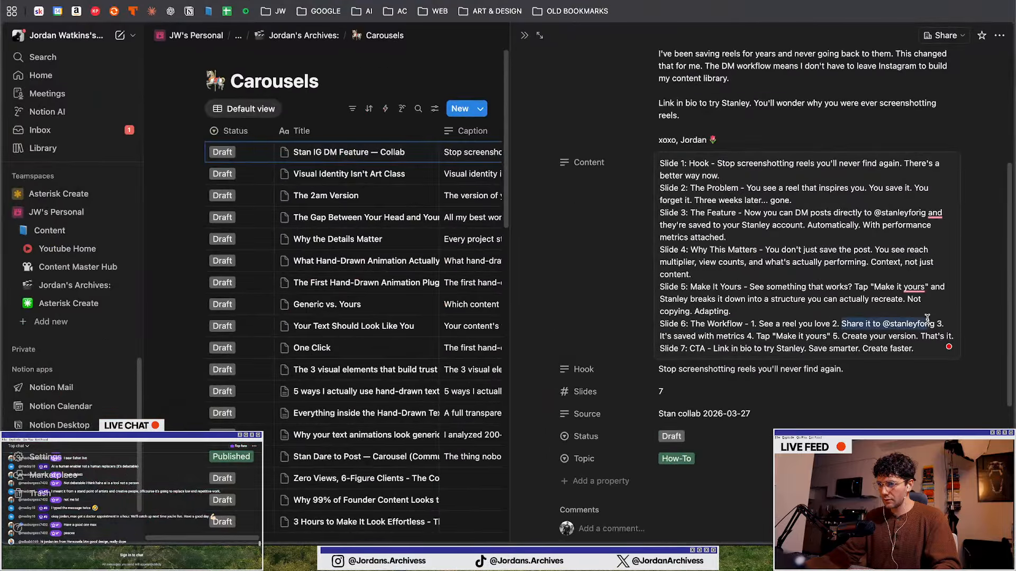
pyautogui.hotkey('ctrl', 'Up')
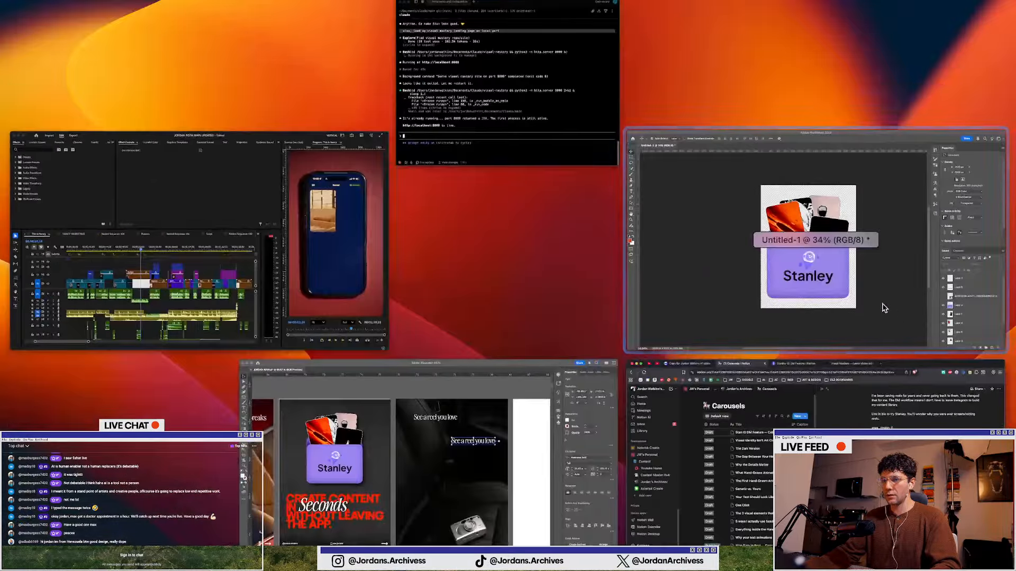
pyautogui.click(750, 308)
pyautogui.doubleClick(652, 176)
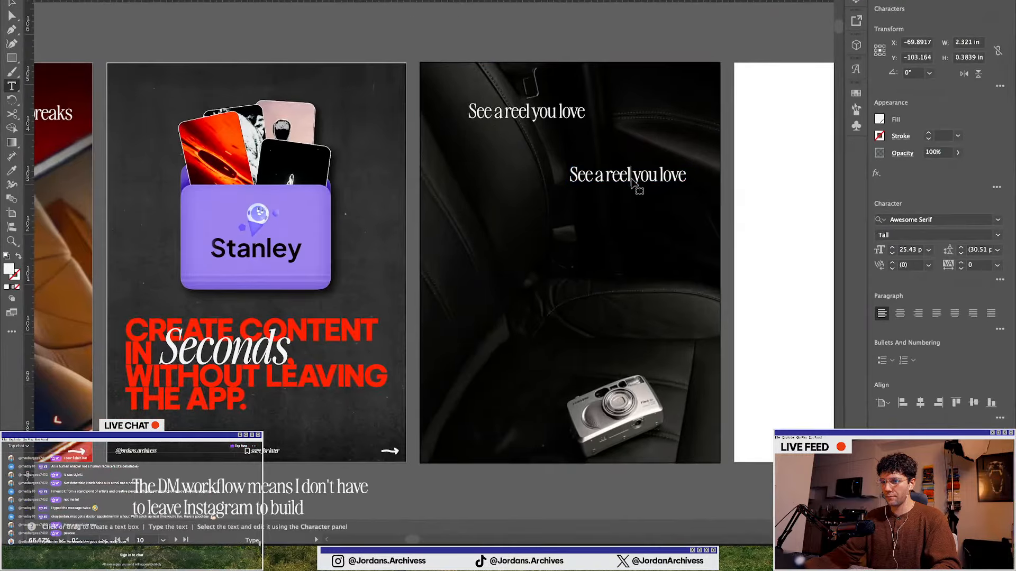
pyautogui.hotkey('ctrl', 'a')
pyautogui.write('Share it to @stanleyforig')
pyautogui.click(10, 3)
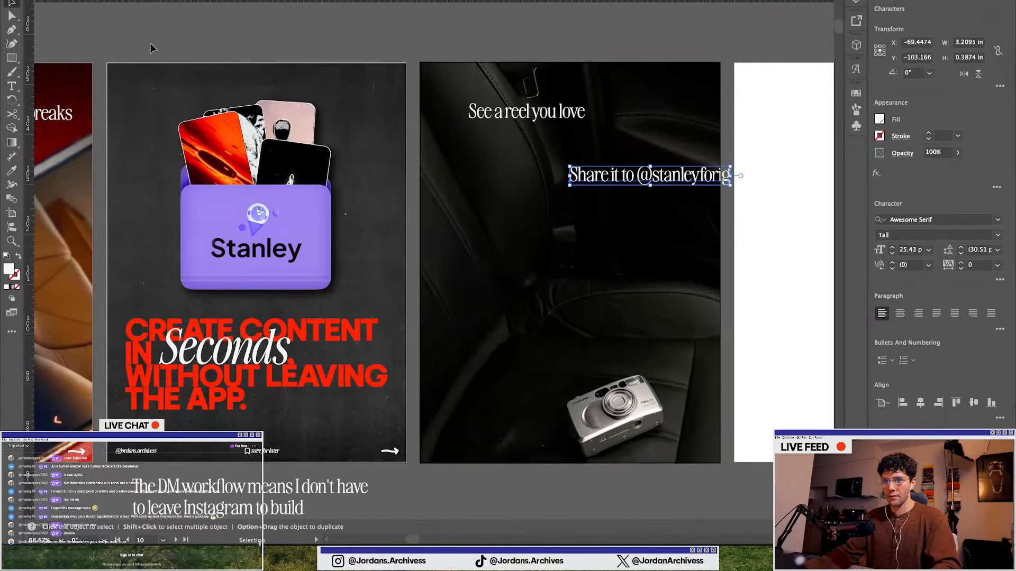
# Duplicate the caption again and paste "It's saved with metrics" copied from the Notion script
pyautogui.moveTo(671, 180); pyautogui.dragTo(487, 250)
pyautogui.hotkey('ctrl', 'Up')
pyautogui.click(592, 419)
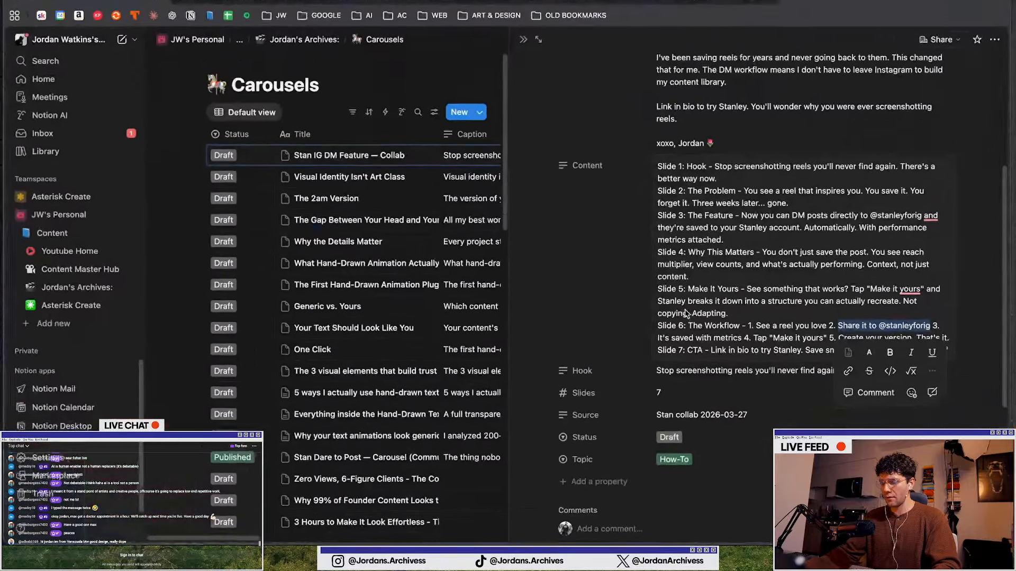
pyautogui.click(775, 321)
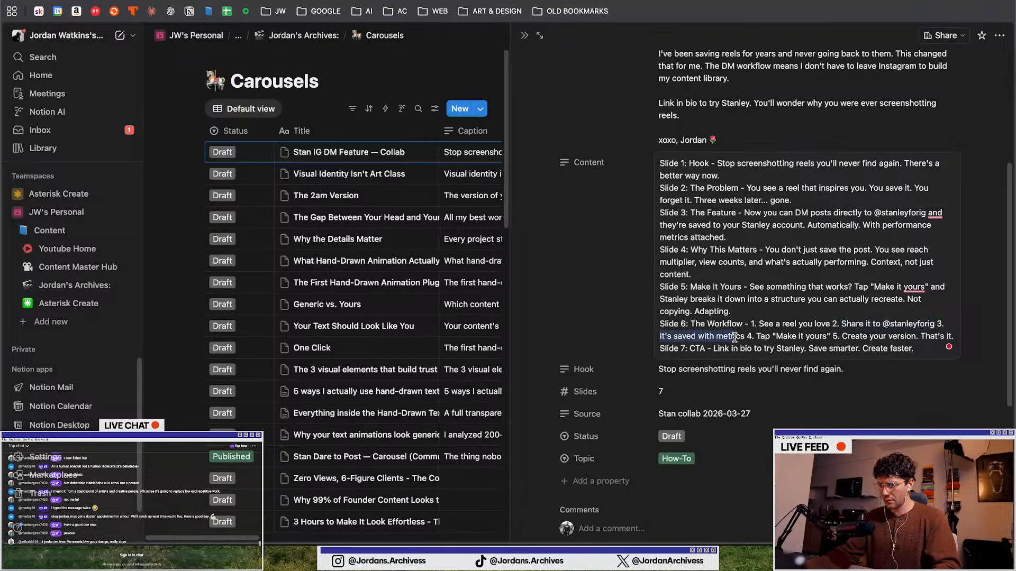
pyautogui.click(743, 339)
pyautogui.hotkey('ctrl', 'Up')
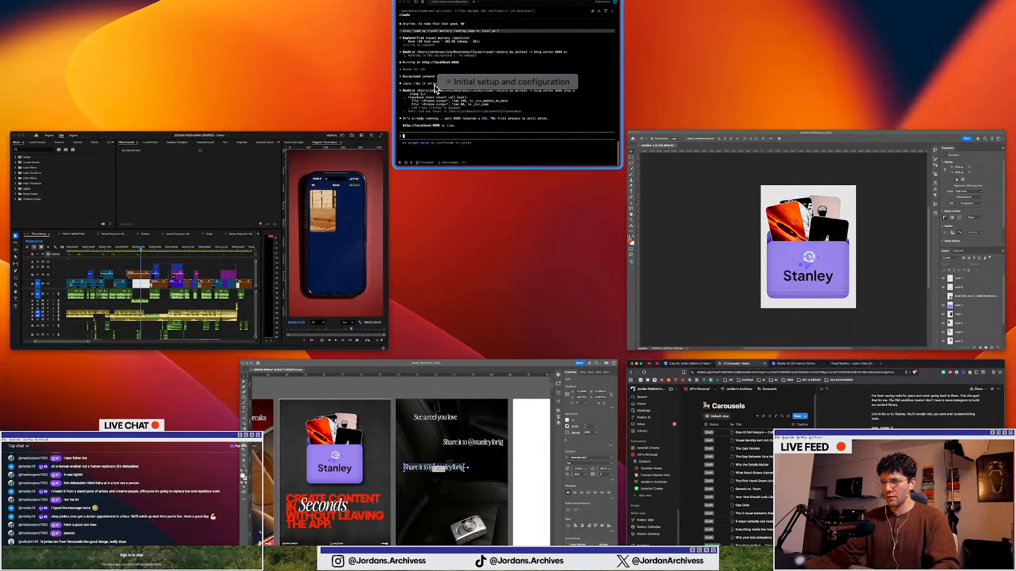
pyautogui.click(465, 410)
pyautogui.doubleClick(475, 246)
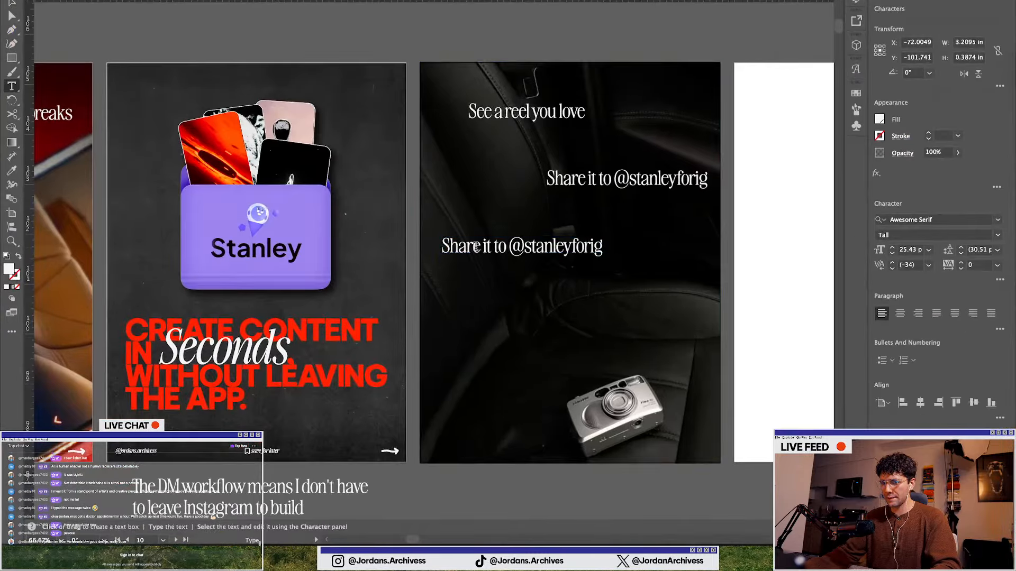
pyautogui.hotkey('ctrl', 'a')
pyautogui.hotkey('ctrl', 'v')
# Add another duplicated caption below, pasting "Tap "Make it yours"" from the Notion script
pyautogui.hotkey('ctrl', 'Up')
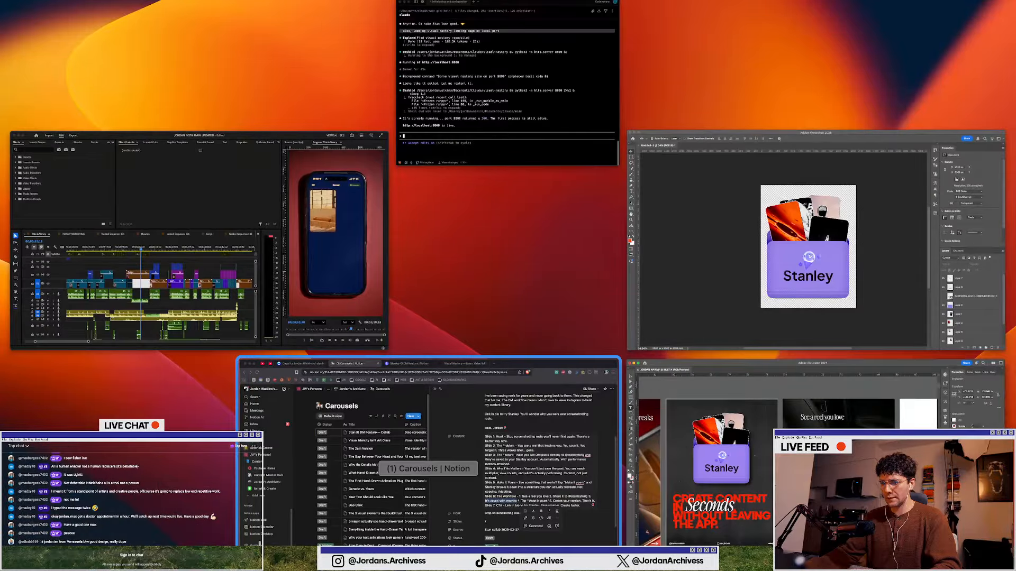
pyautogui.click(432, 462)
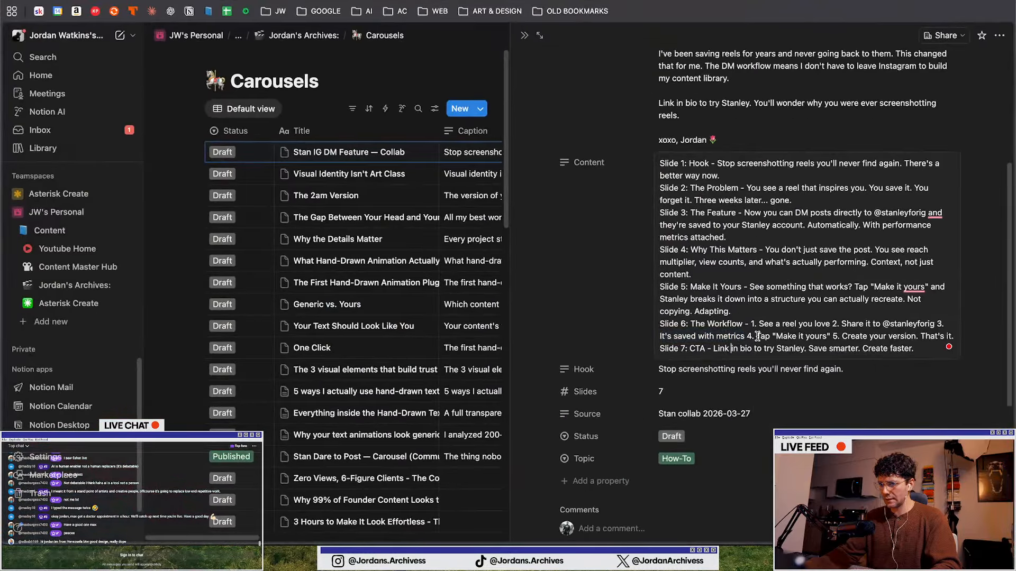
pyautogui.hotkey('ctrl', 'Up')
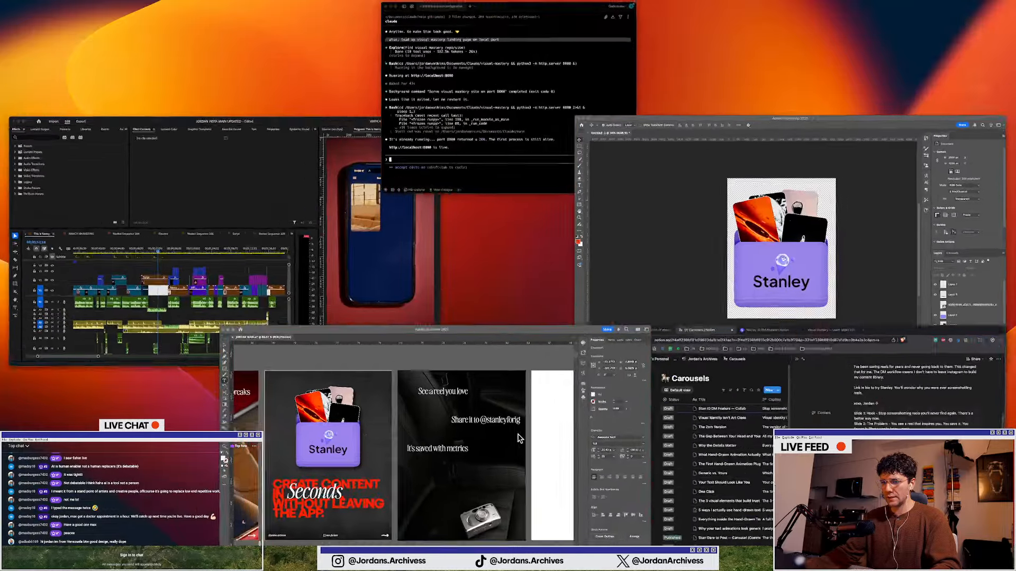
pyautogui.click(518, 438)
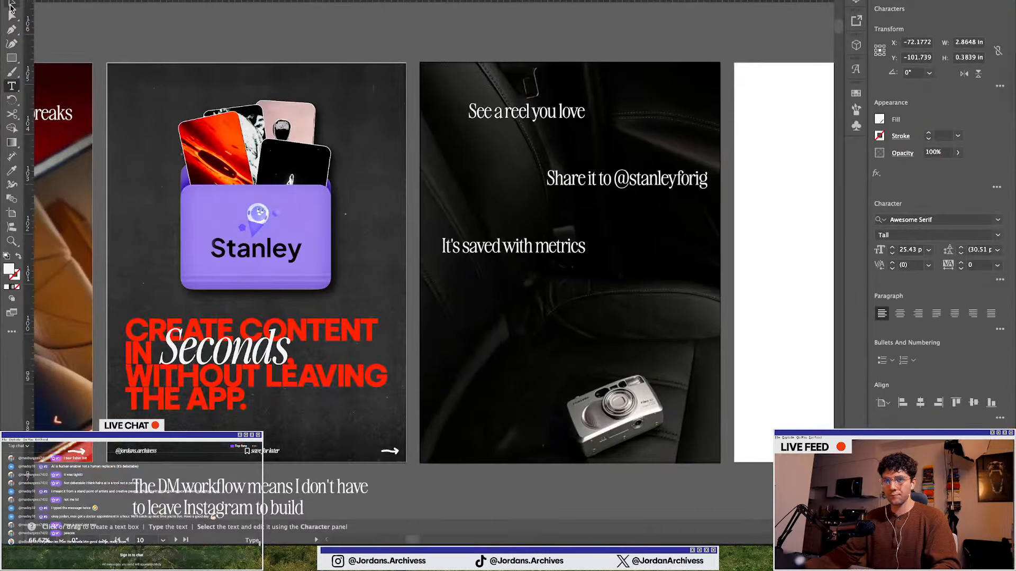
pyautogui.click(11, 5)
pyautogui.moveTo(514, 253); pyautogui.dragTo(590, 303)
pyautogui.doubleClick(582, 302)
pyautogui.press('super+a')
pyautogui.write('Tap "Make it yours"')
pyautogui.press('Escape')
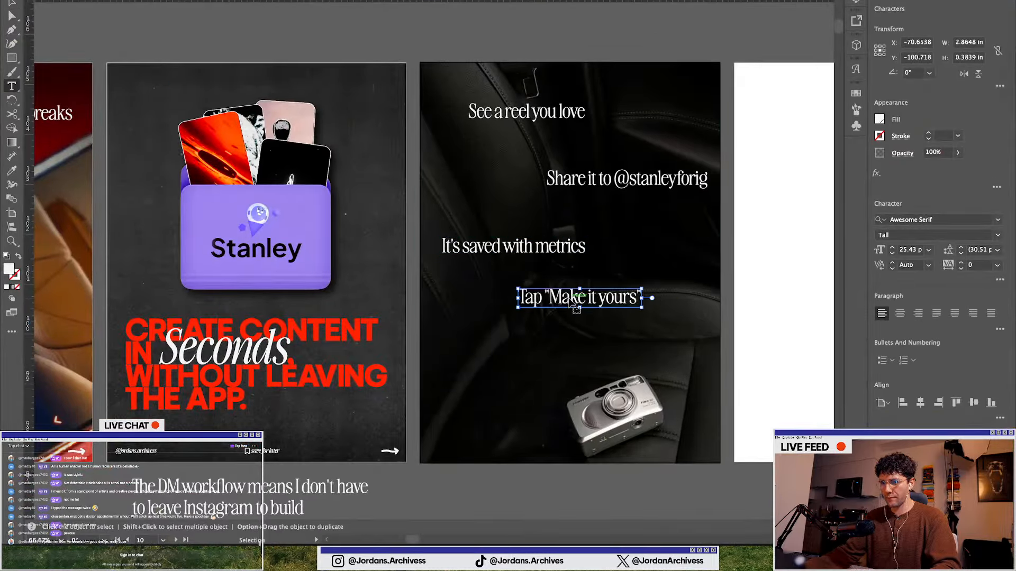
# Add a final caption near the camera, pasting "Create your version." from the Notion script
pyautogui.hotkey('ctrl', 'Up')
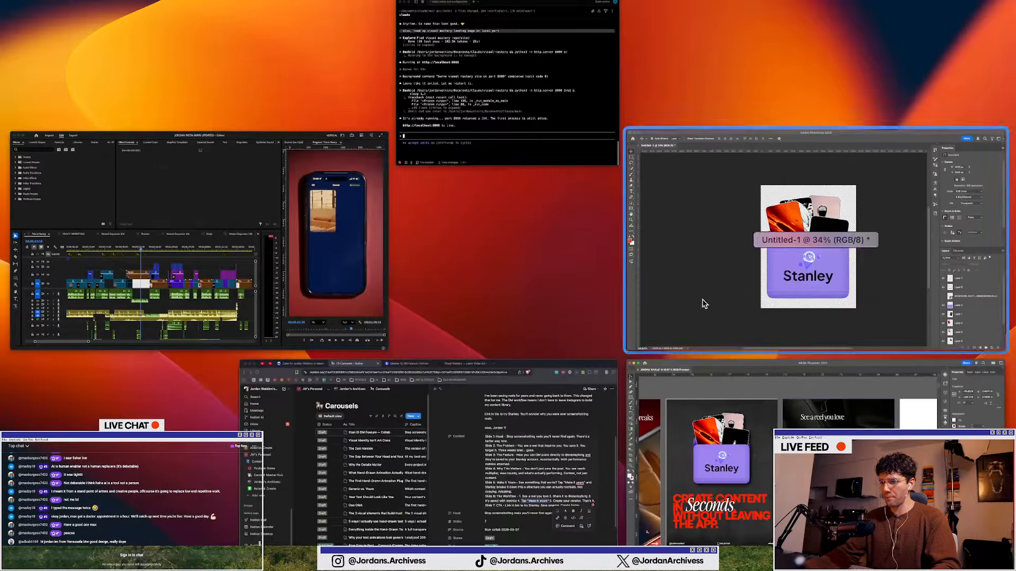
pyautogui.click(458, 466)
pyautogui.click(752, 371)
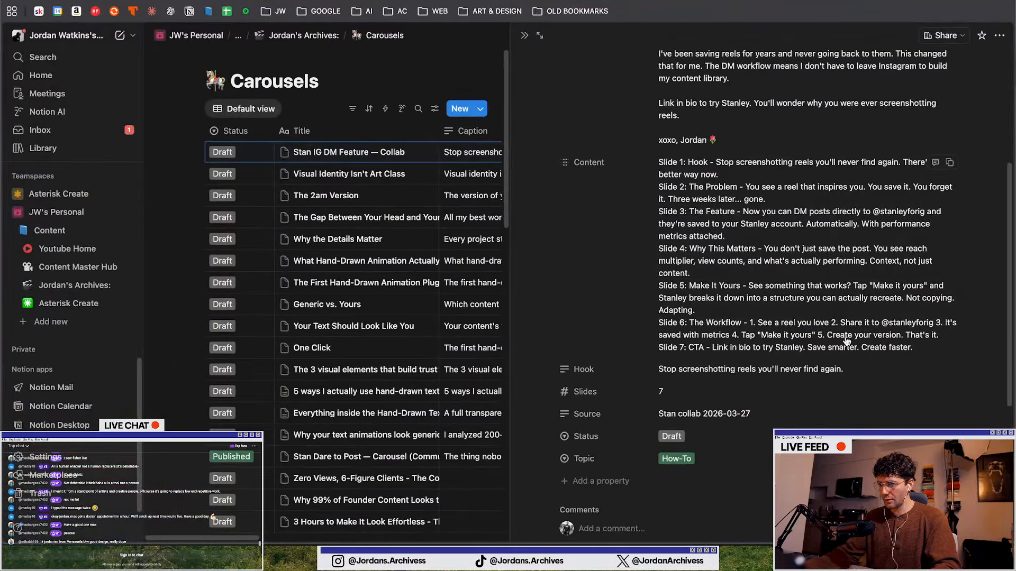
pyautogui.click(825, 337)
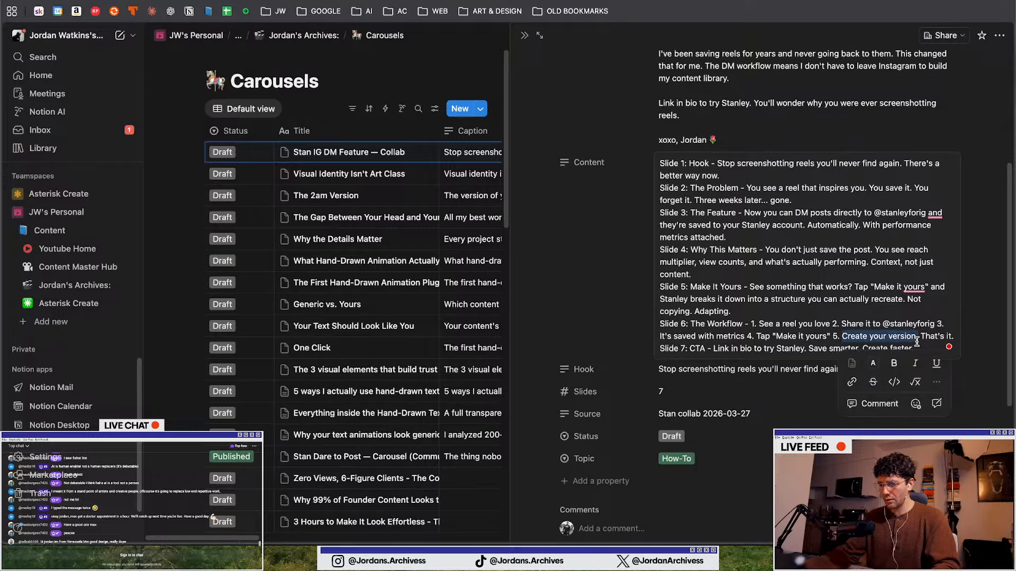
pyautogui.hotkey('ctrl', 'Up')
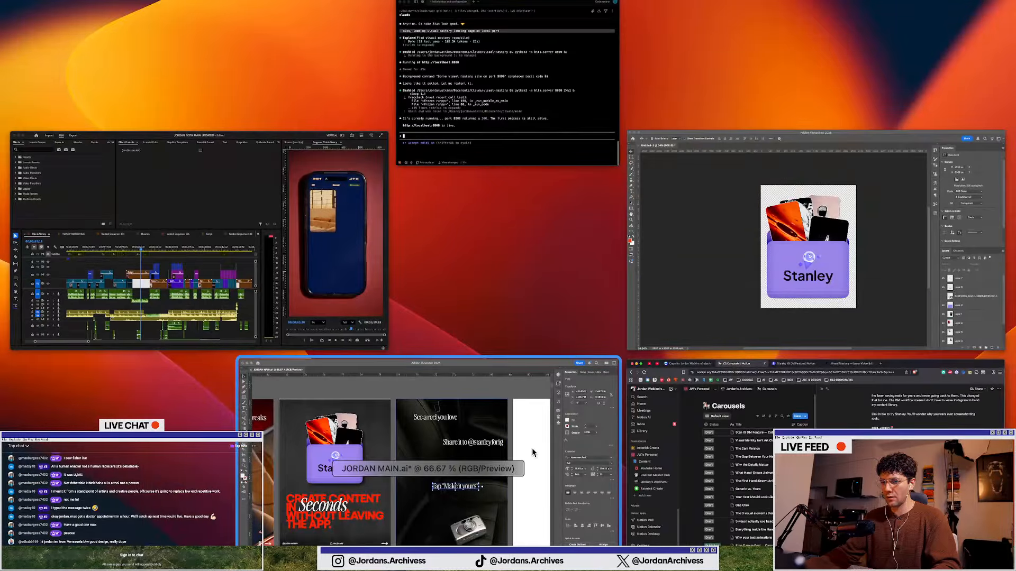
pyautogui.click(532, 452)
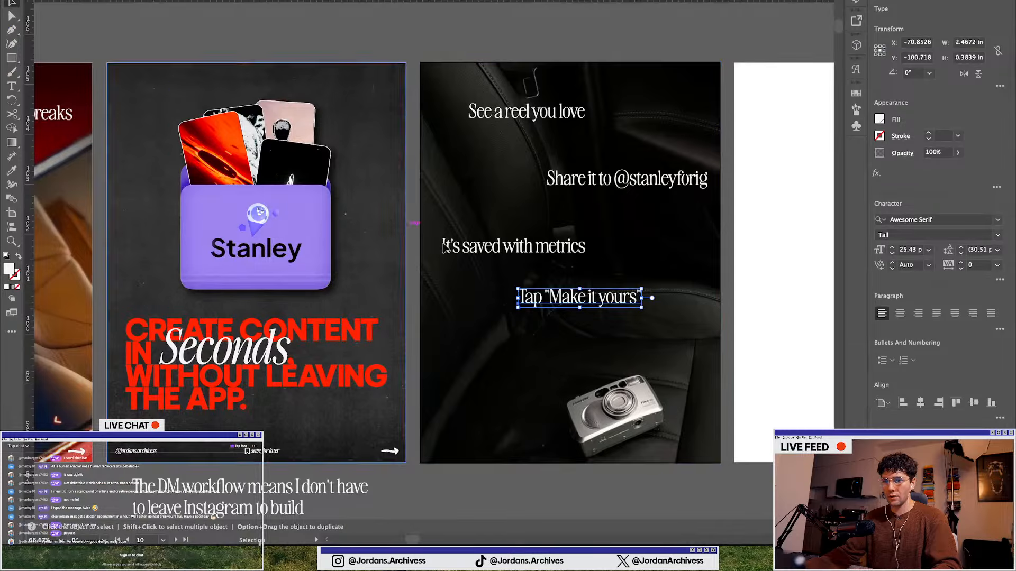
pyautogui.moveTo(549, 305); pyautogui.dragTo(481, 378)
pyautogui.doubleClick(483, 381)
pyautogui.press('super+a')
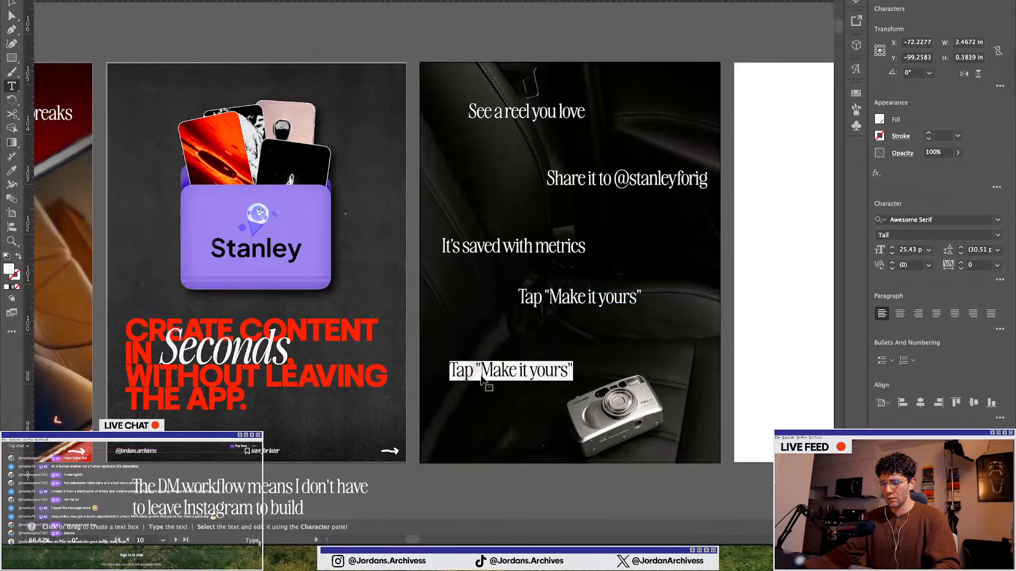
pyautogui.write('Create your version.')
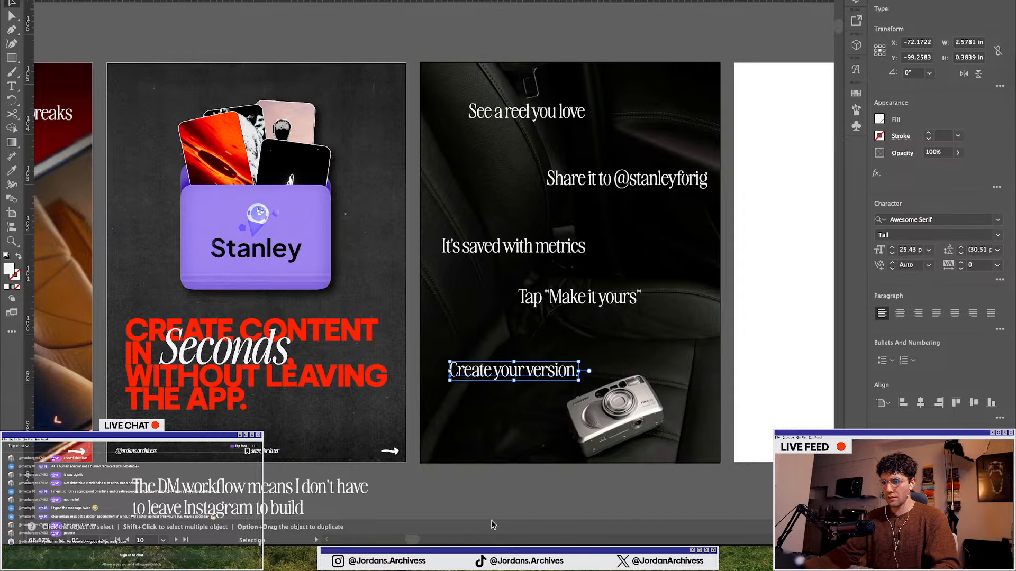
pyautogui.click(492, 522)
# Add punctuation so the lines read "See a reel you love...", "It's saved with metrics." and "Tap "Make it yours"..."
pyautogui.doubleClick(583, 116)
pyautogui.click(594, 120)
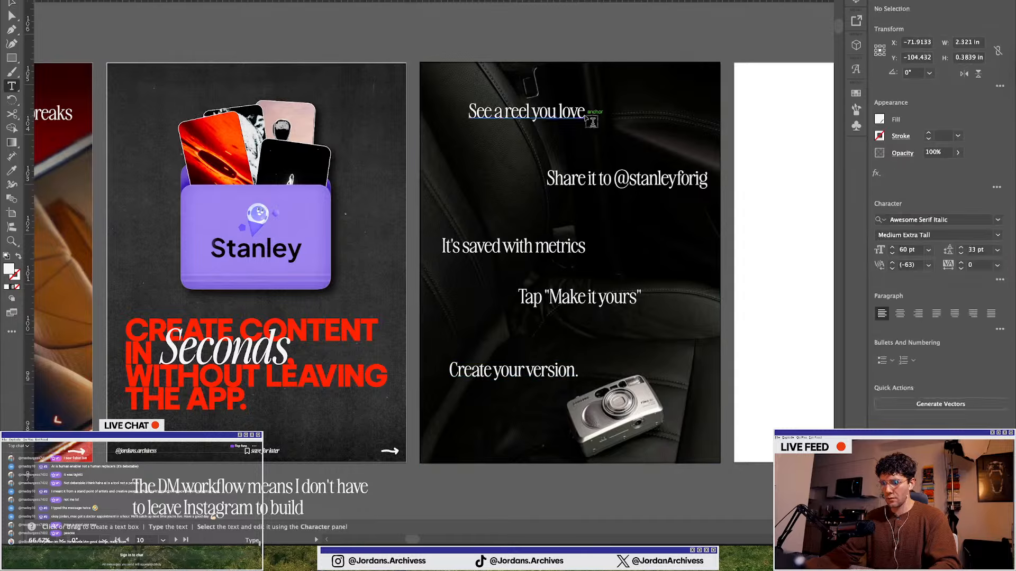
pyautogui.click(585, 115)
pyautogui.write('n')
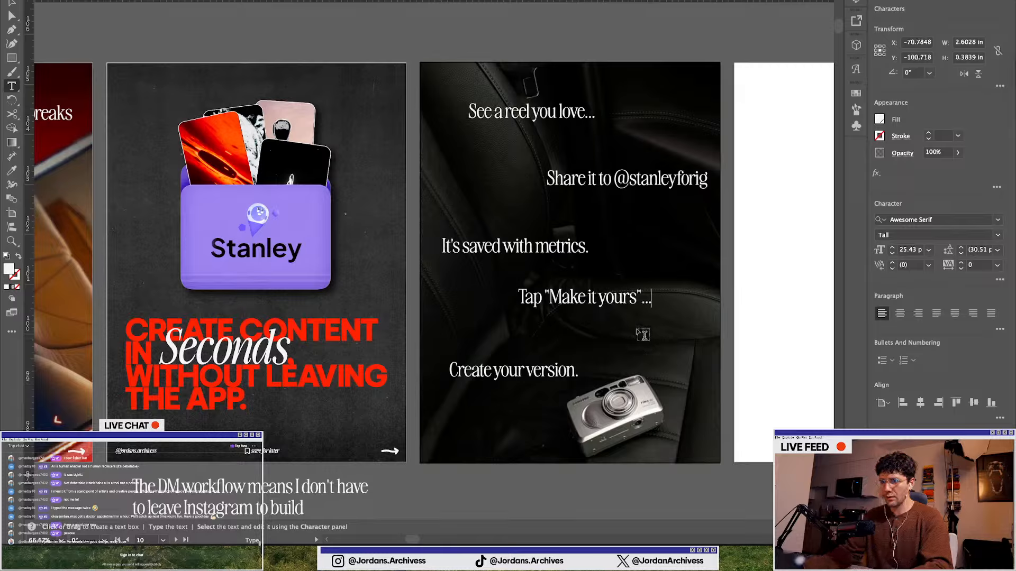
pyautogui.press('Escape')
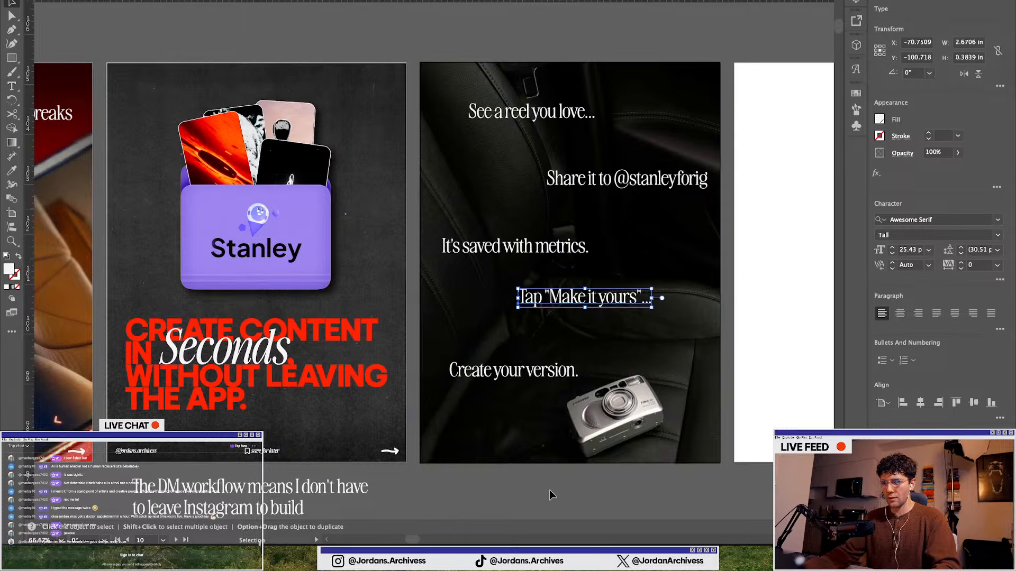
pyautogui.click(549, 489)
# Stagger the five caption lines horizontally across the camera slide
pyautogui.scroll(-1, 540, 476)
pyautogui.scroll(-1, 499, 415)
pyautogui.scroll(-3, 486, 426)
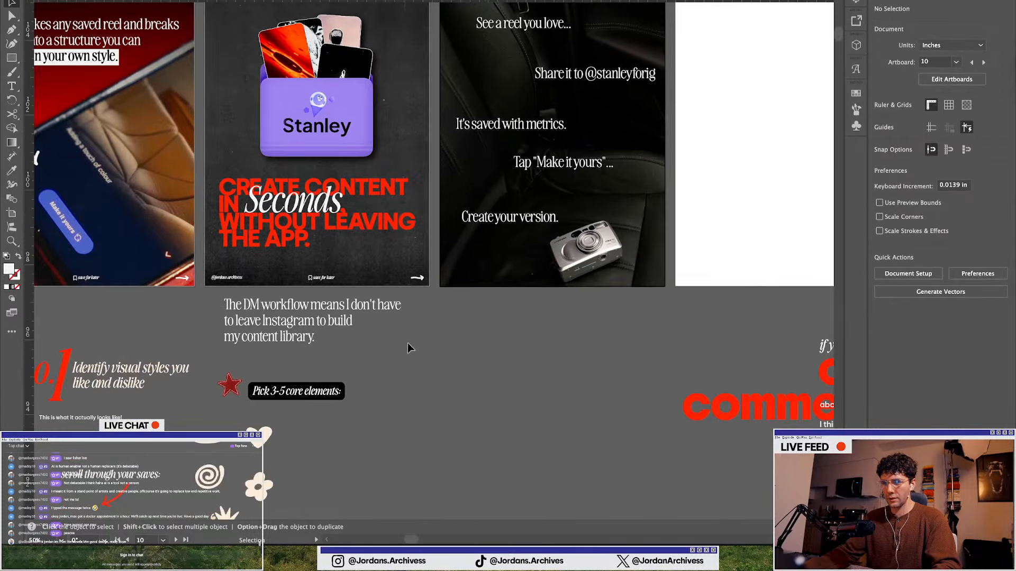
pyautogui.scroll(4, 603, 337)
pyautogui.scroll(2, 602, 333)
pyautogui.moveTo(481, 282); pyautogui.dragTo(507, 272)
pyautogui.moveTo(538, 363); pyautogui.dragTo(595, 363)
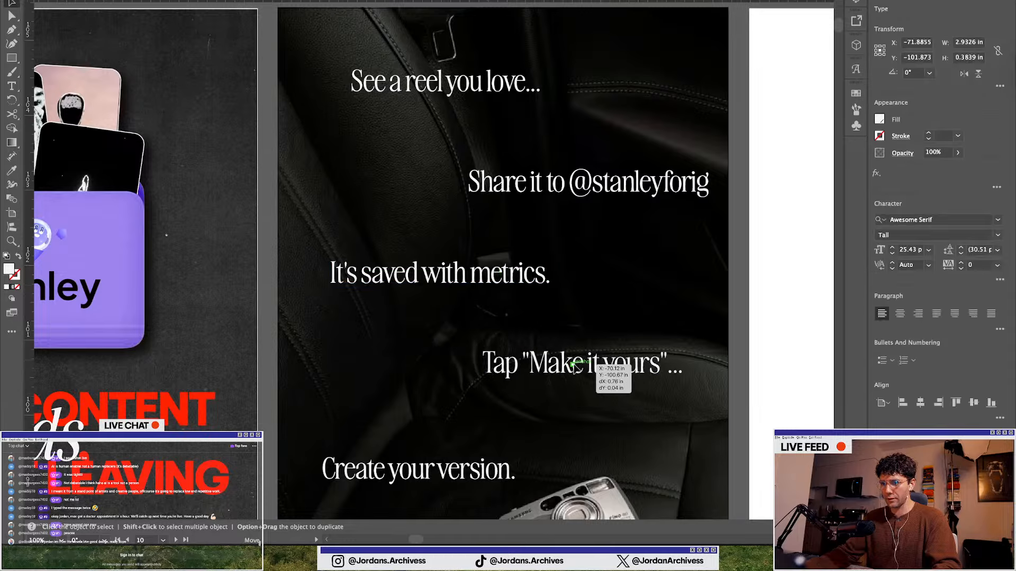
pyautogui.scroll(-3, 529, 381)
pyautogui.moveTo(470, 390); pyautogui.dragTo(483, 389)
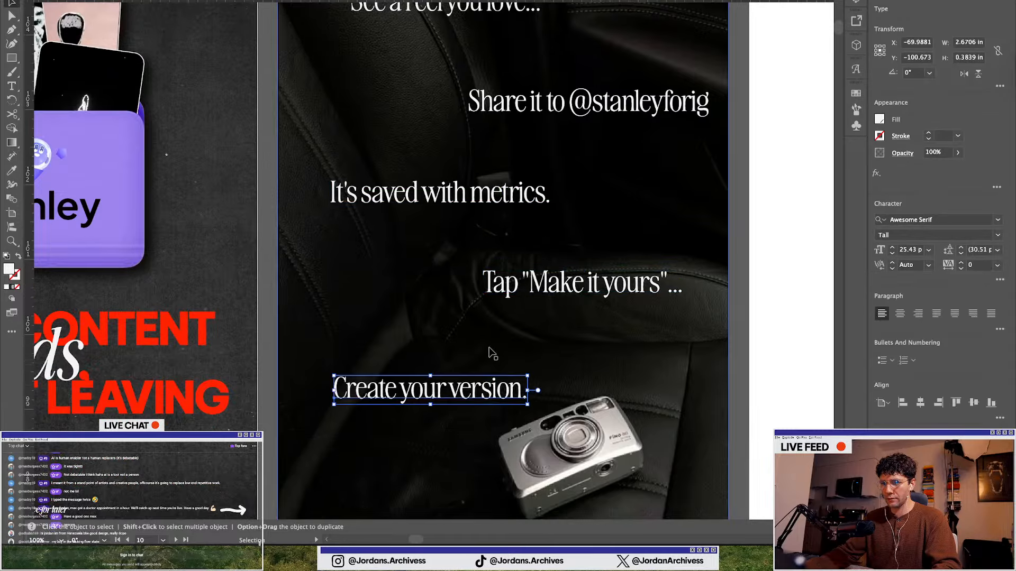
pyautogui.scroll(-2, 490, 354)
pyautogui.moveTo(454, 207); pyautogui.dragTo(492, 204)
pyautogui.scroll(-3, 341, 433)
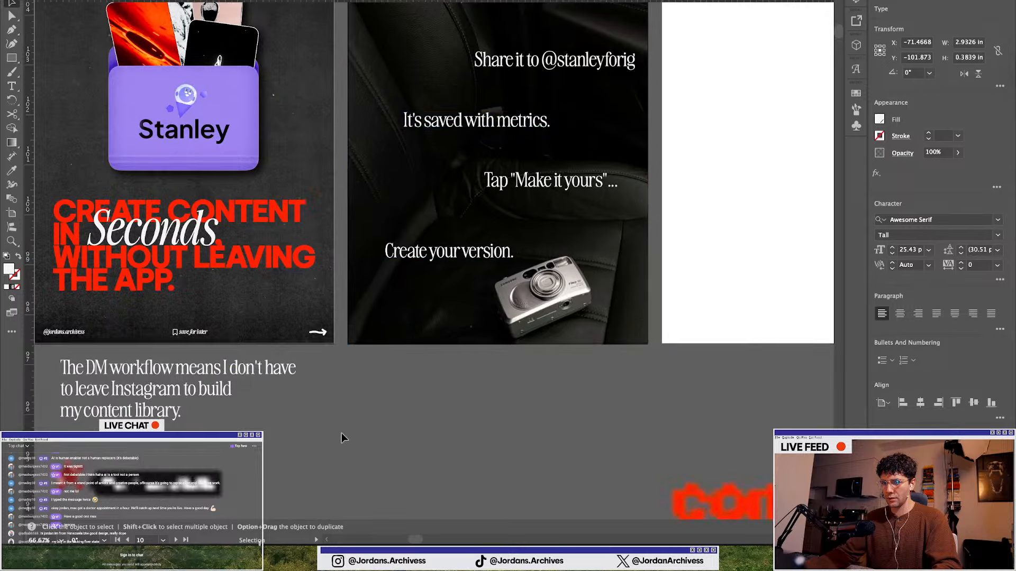
# Move the group of five doodle icons (eye, heart, spiral, flower, star) up next to the slides
pyautogui.scroll(-1, 341, 432)
pyautogui.scroll(-3, 341, 427)
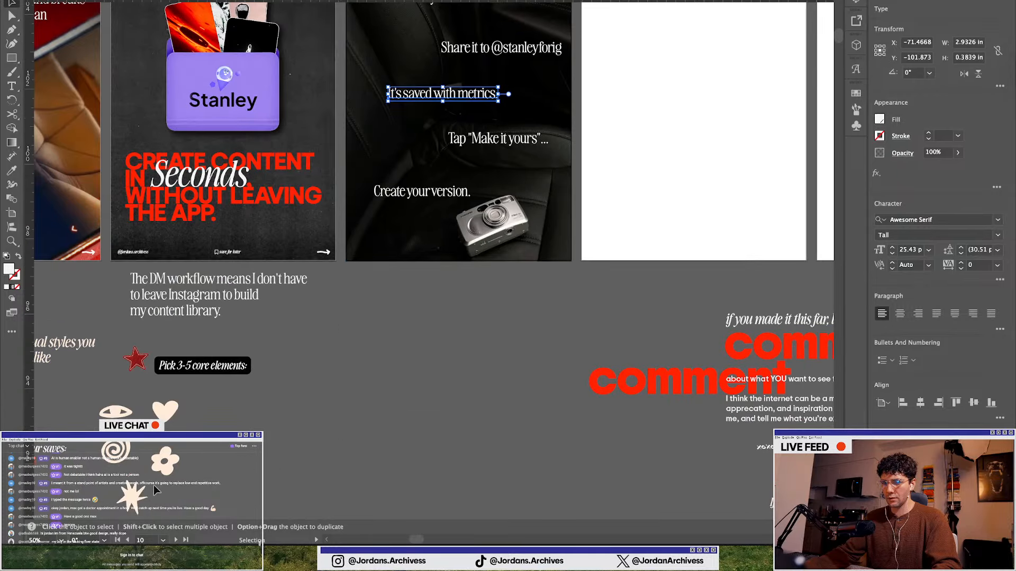
pyautogui.click(166, 413)
pyautogui.click(252, 448)
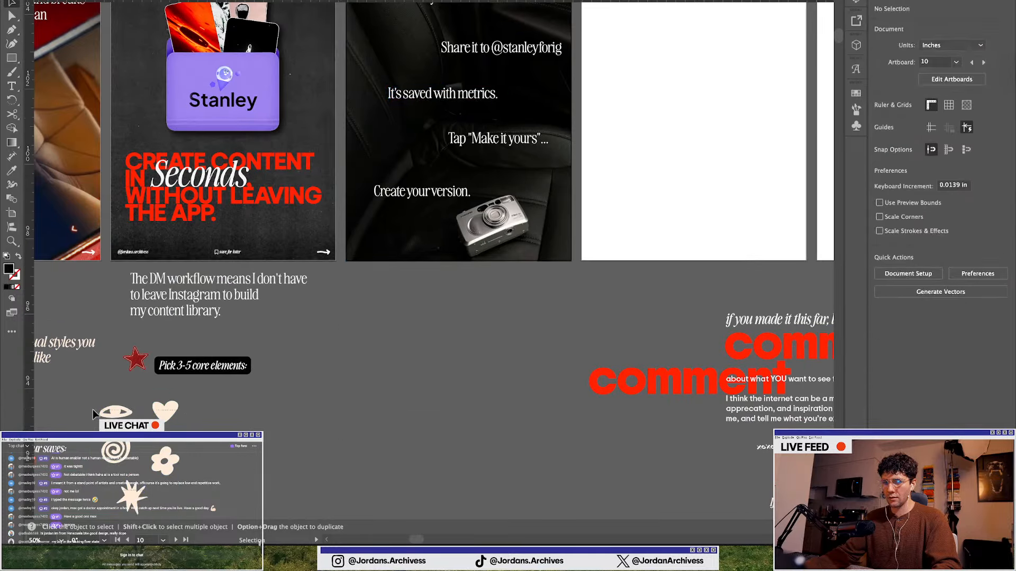
pyautogui.click(114, 412)
pyautogui.moveTo(114, 413); pyautogui.dragTo(334, 295)
pyautogui.click(506, 320)
pyautogui.scroll(2, 506, 320)
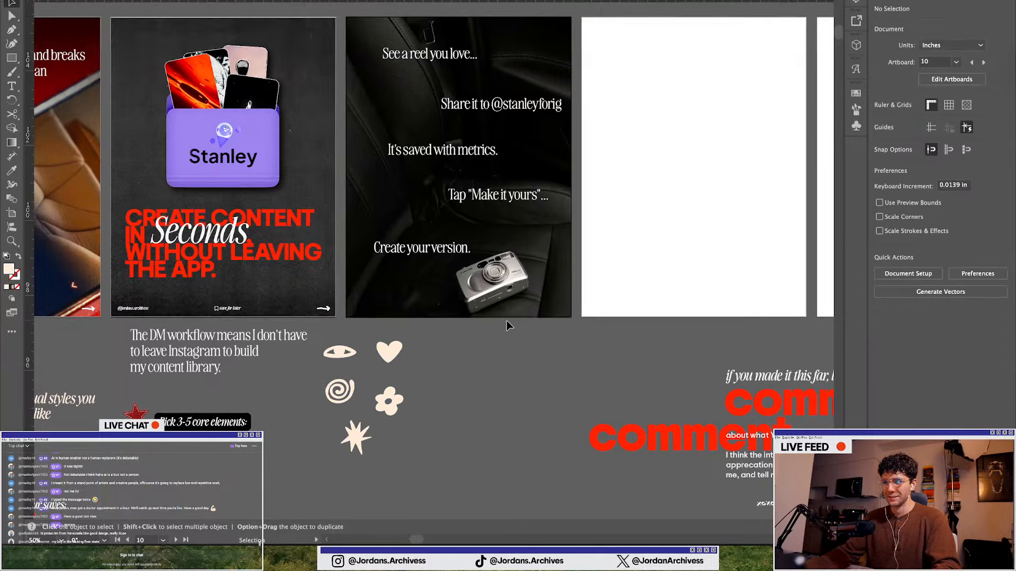
# Try to apply Retype to the eye doodle
pyautogui.moveTo(348, 354); pyautogui.dragTo(394, 84)
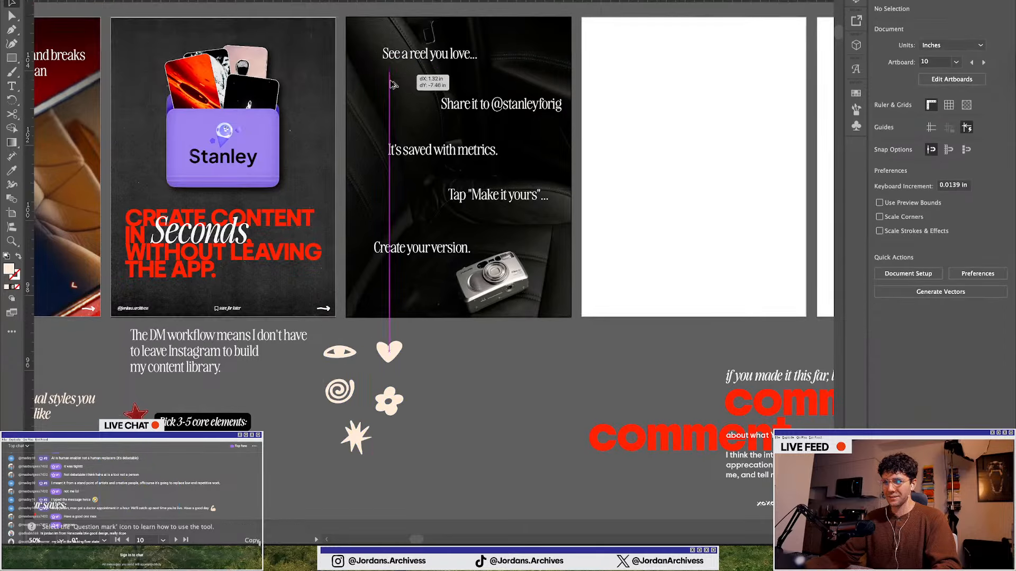
pyautogui.click(340, 351)
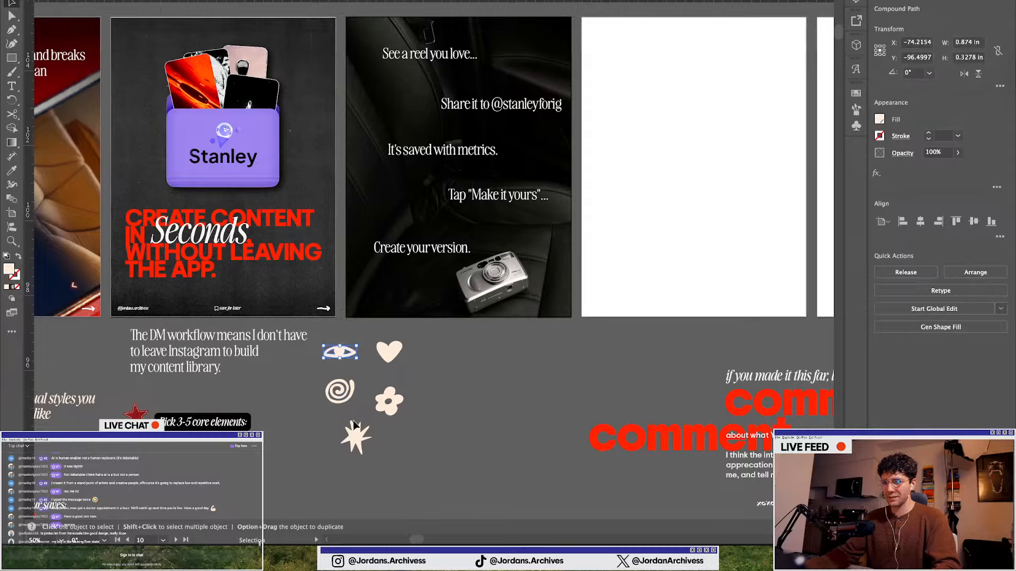
pyautogui.moveTo(403, 355); pyautogui.dragTo(424, 450)
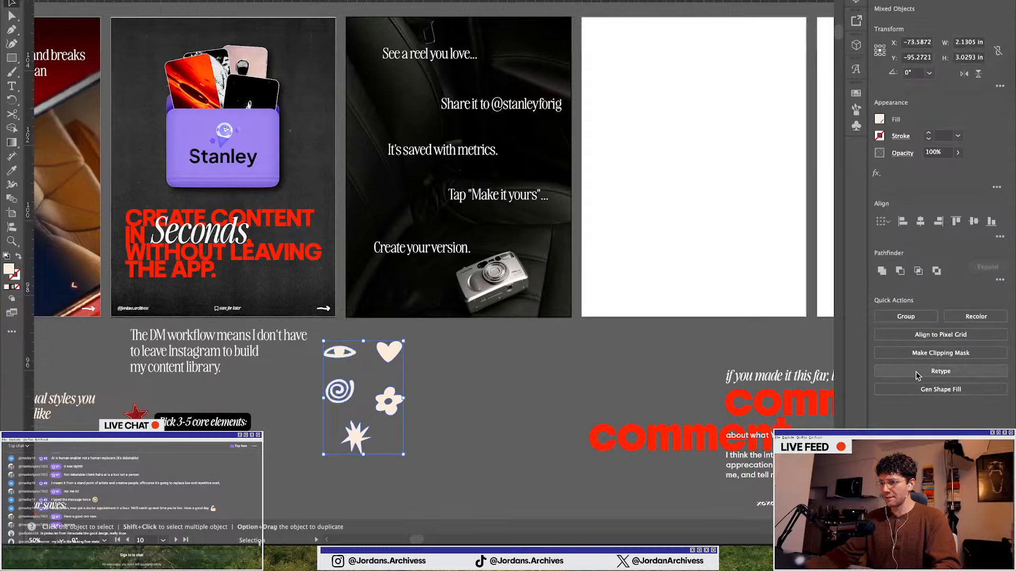
pyautogui.click(338, 354)
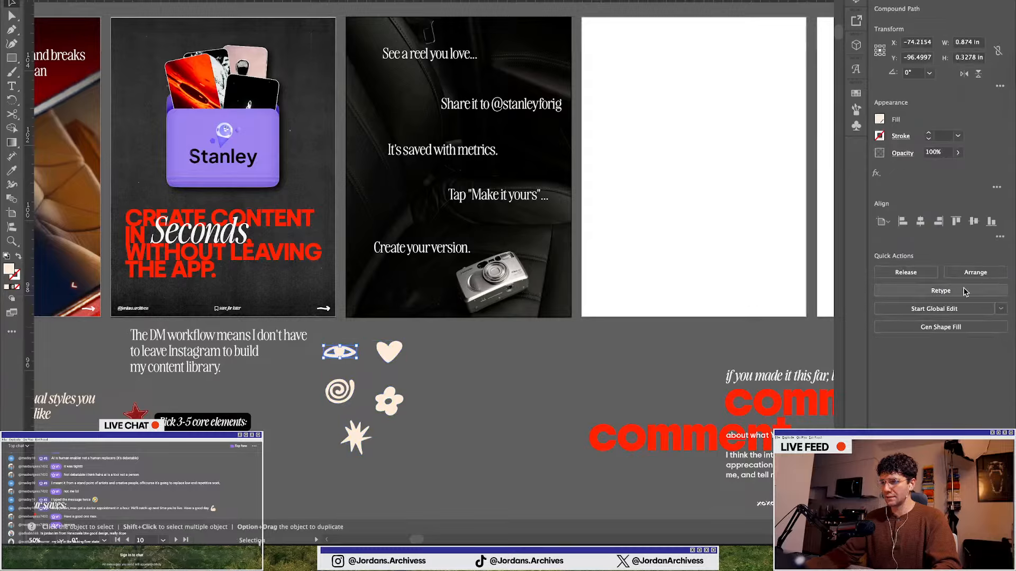
pyautogui.click(915, 292)
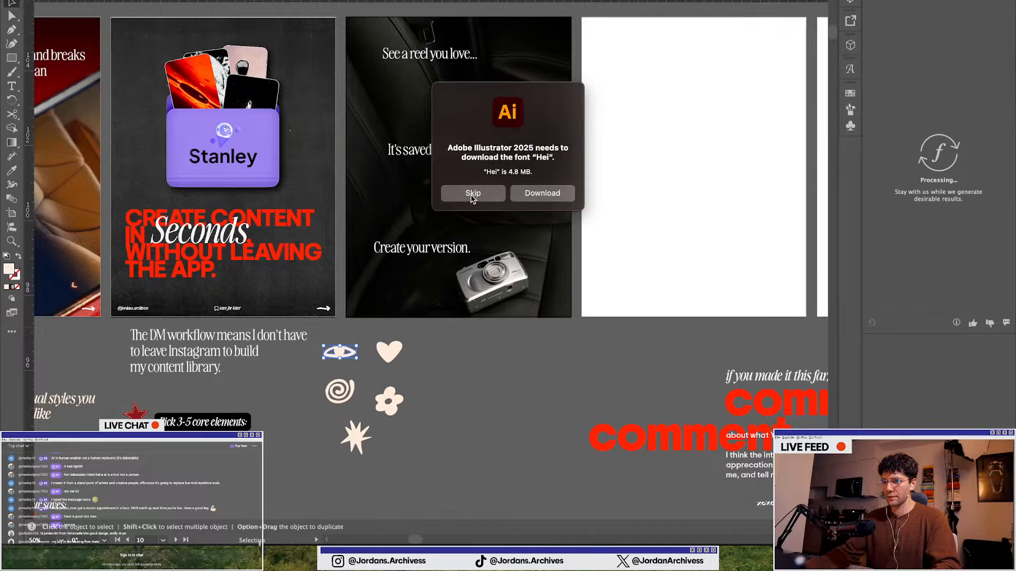
pyautogui.click(472, 194)
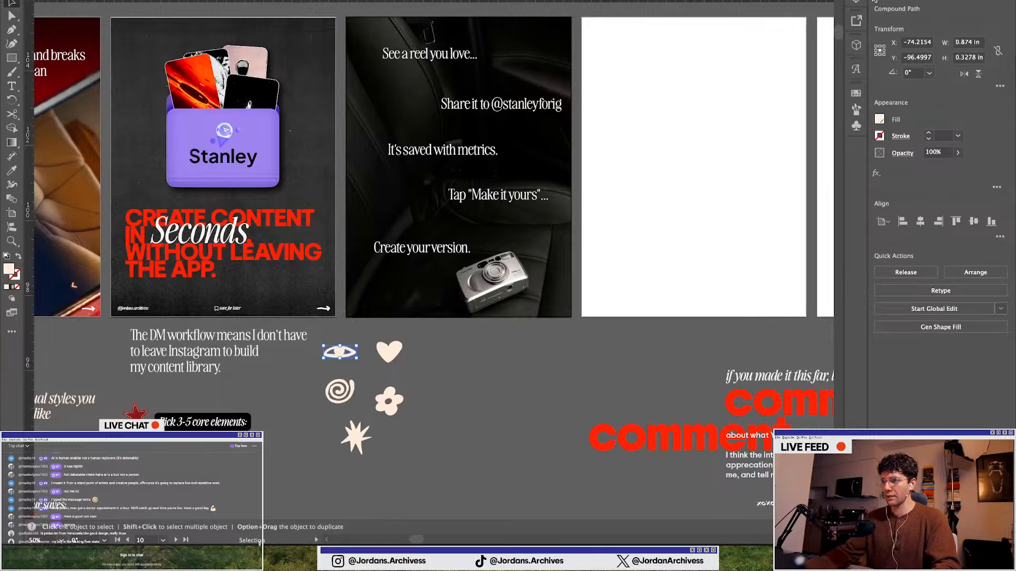
# Bring the eye doodle forward in the stacking order and fill it red
pyautogui.click(974, 275)
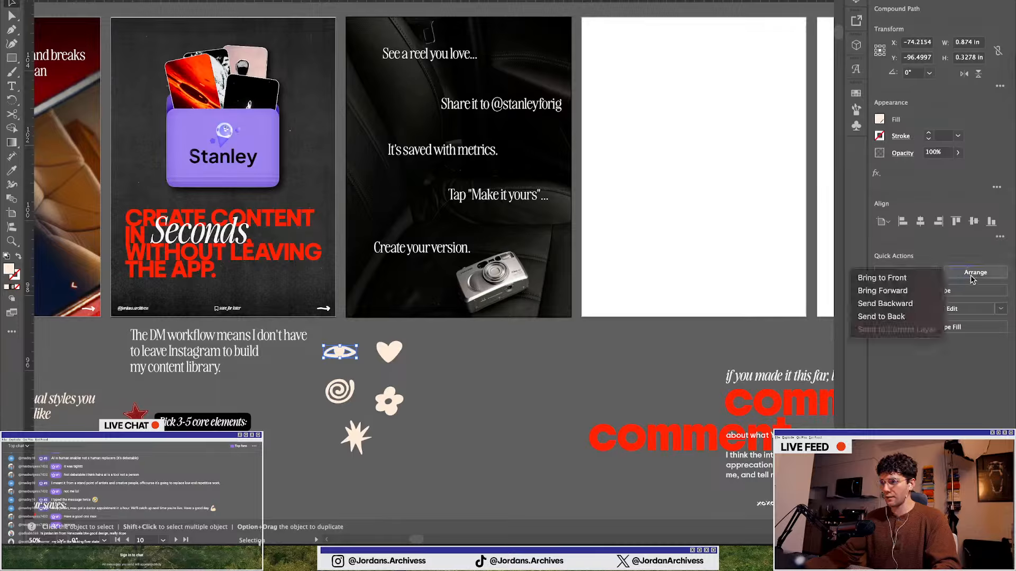
pyautogui.click(898, 289)
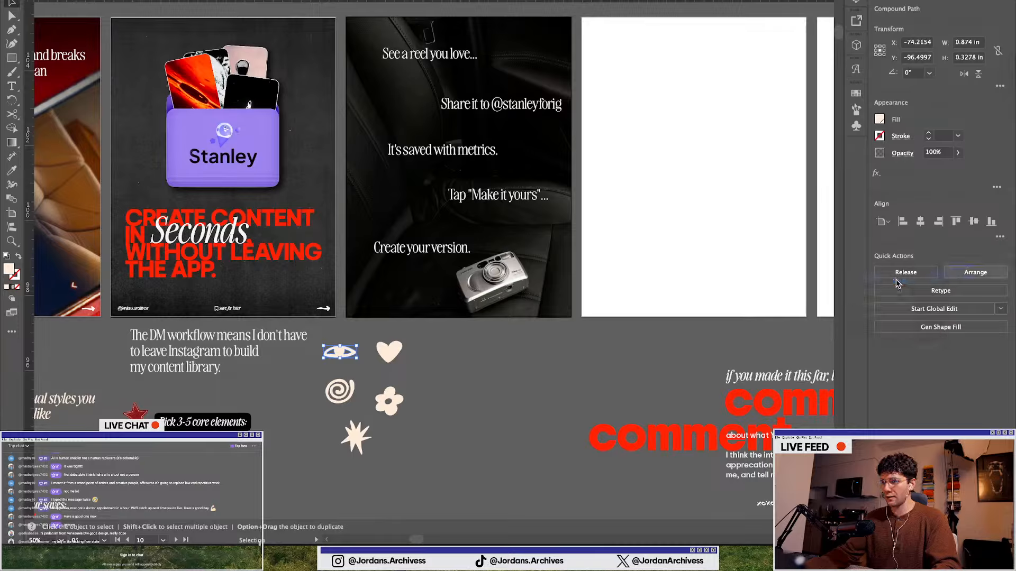
pyautogui.click(880, 120)
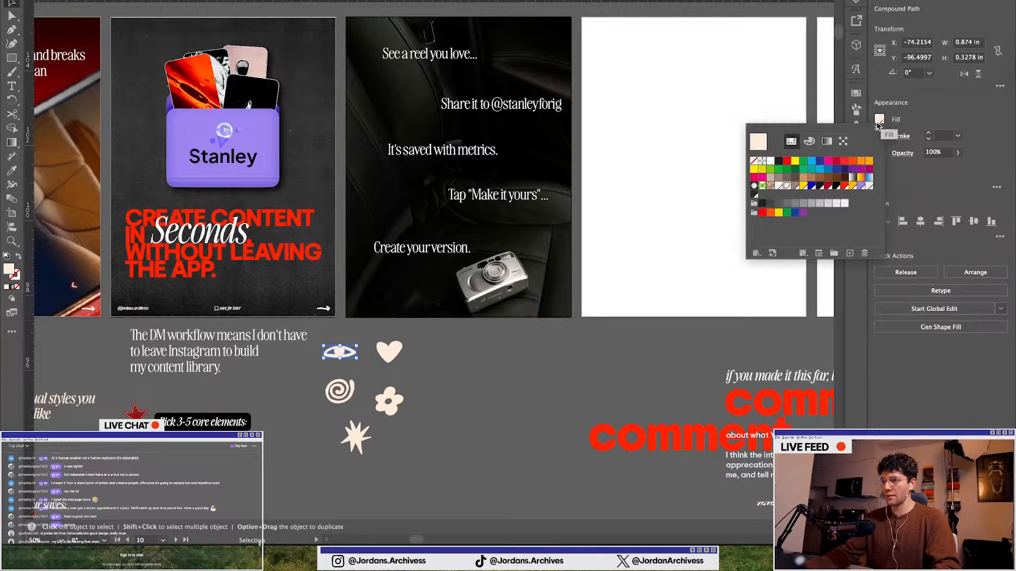
pyautogui.click(844, 188)
# Place the red eye doodle just left of "See a reel you love..." on the camera slide, in front of the photo
pyautogui.moveTo(346, 359); pyautogui.dragTo(382, 74)
pyautogui.scroll(2, 381, 74)
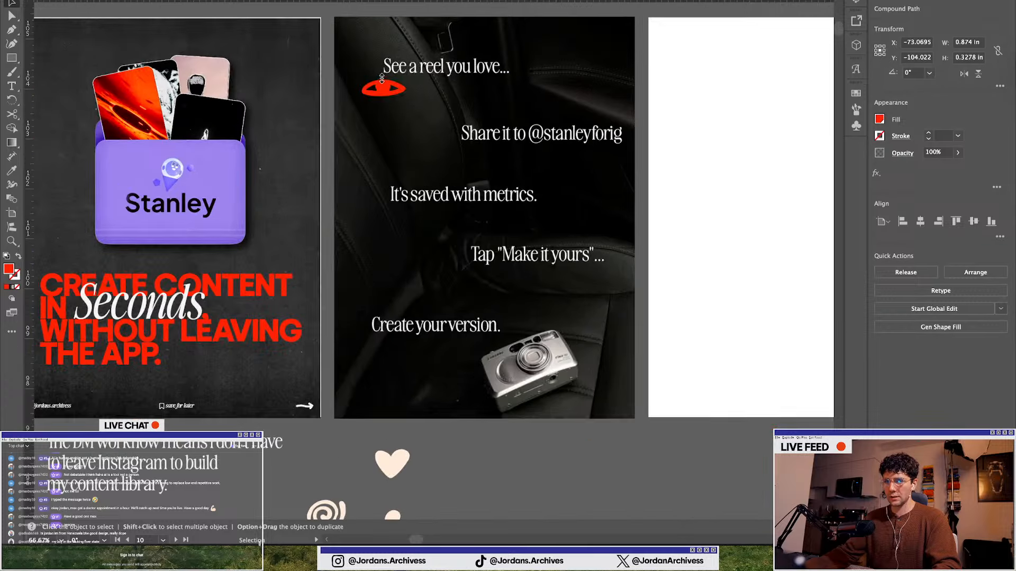
pyautogui.moveTo(383, 88); pyautogui.dragTo(386, 58)
pyautogui.press('a')
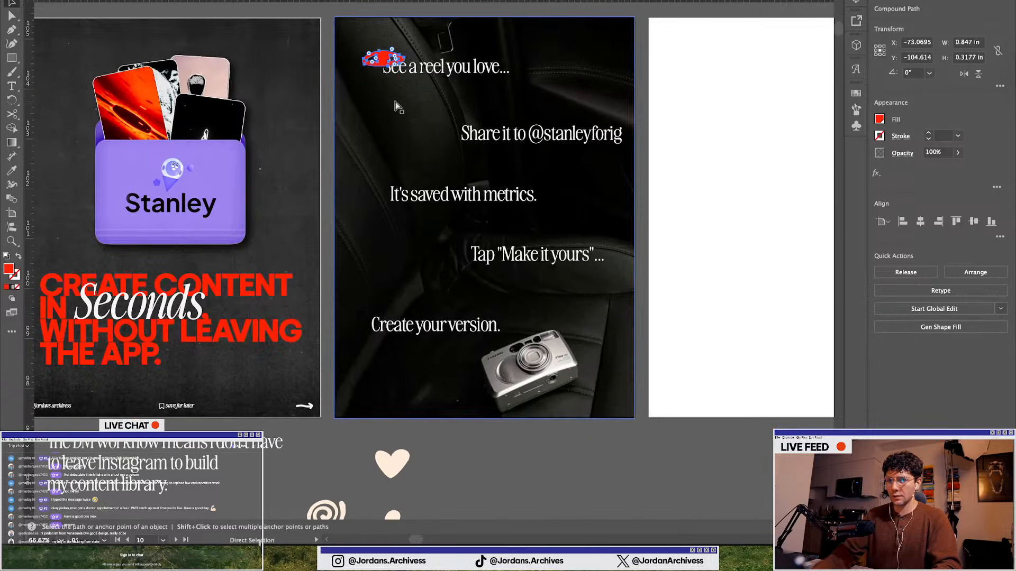
pyautogui.press('super+]')
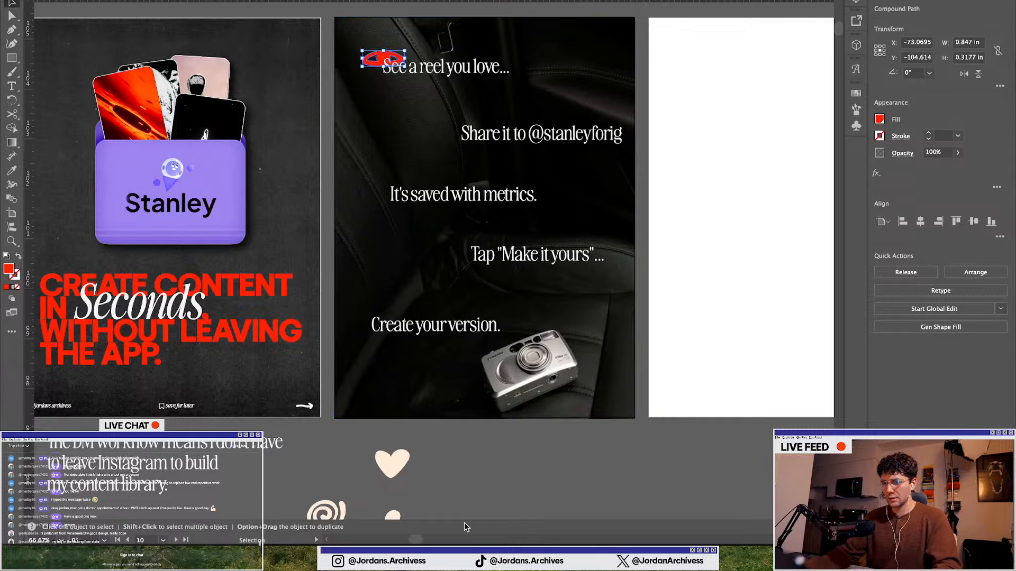
pyautogui.click(464, 455)
pyautogui.scroll(-3, 464, 454)
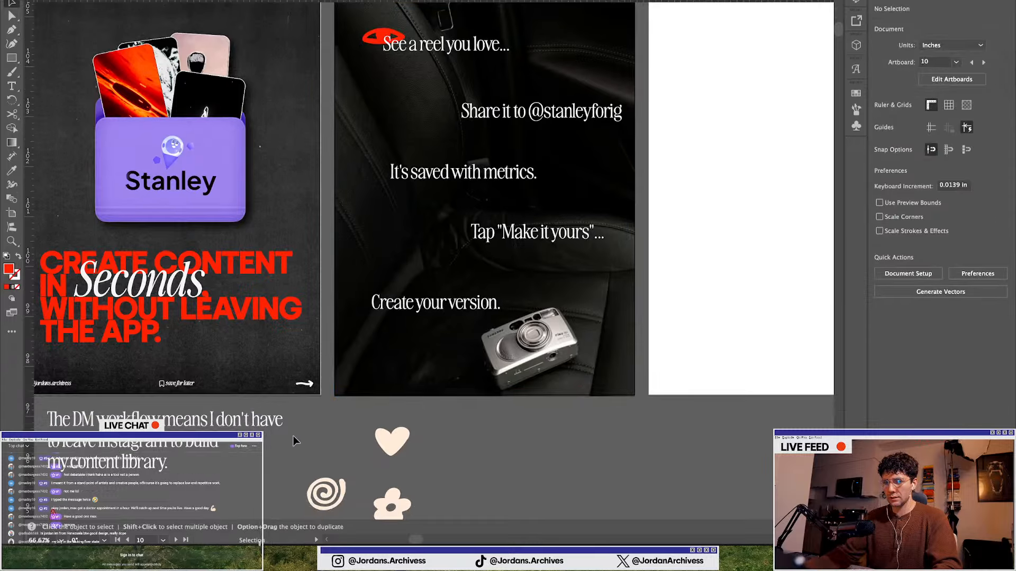
pyautogui.scroll(-2, 319, 439)
pyautogui.scroll(-1, 320, 439)
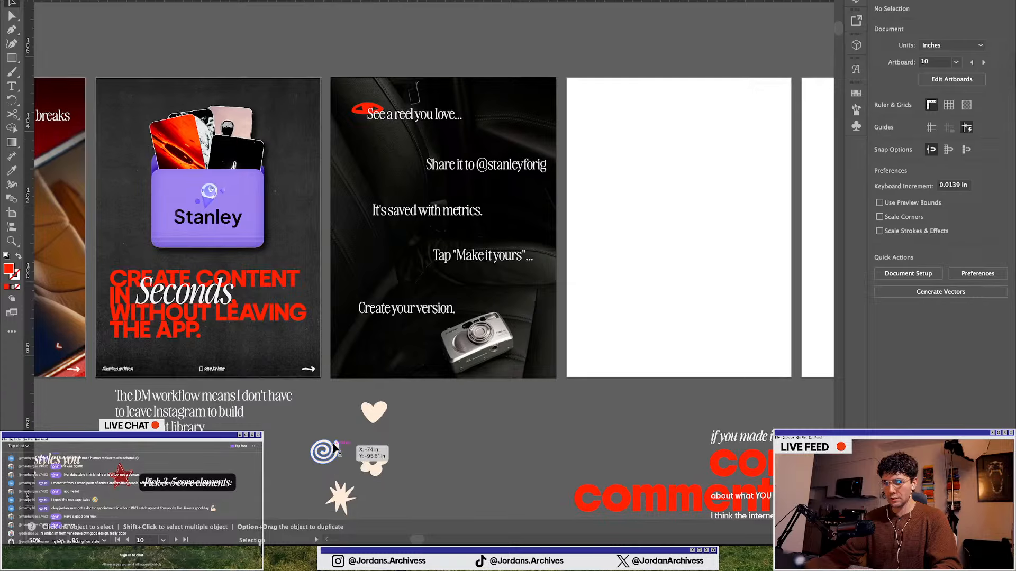
pyautogui.moveTo(328, 446); pyautogui.dragTo(430, 147)
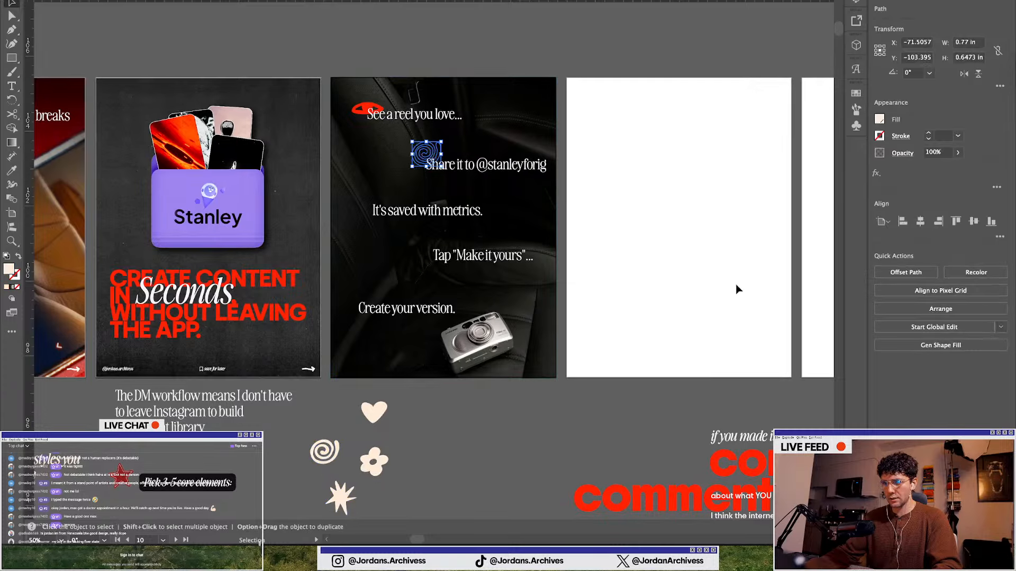
# Bring the spiral doodle forward in the stacking order and fill it red
pyautogui.click(936, 310)
pyautogui.click(912, 317)
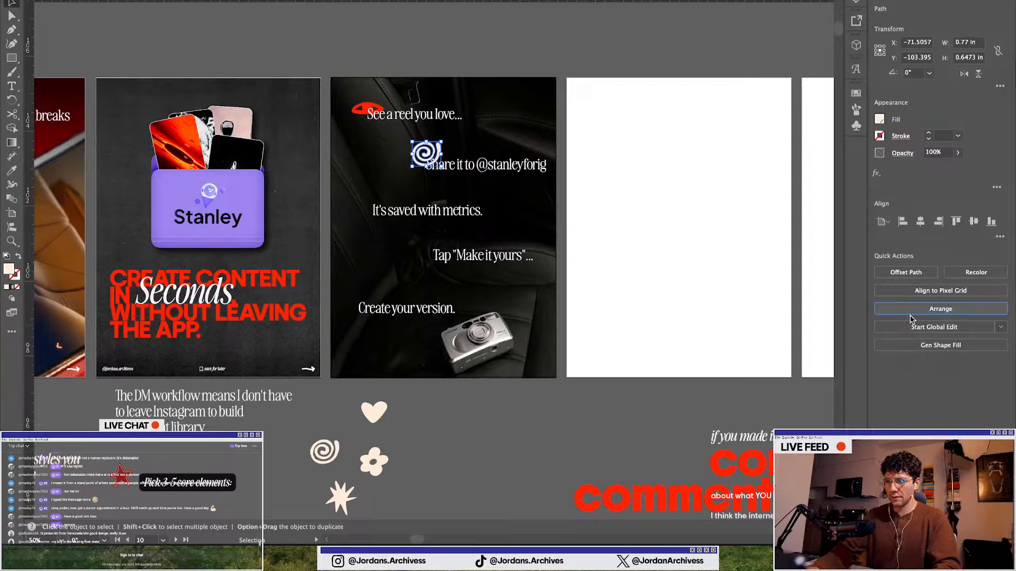
pyautogui.click(879, 121)
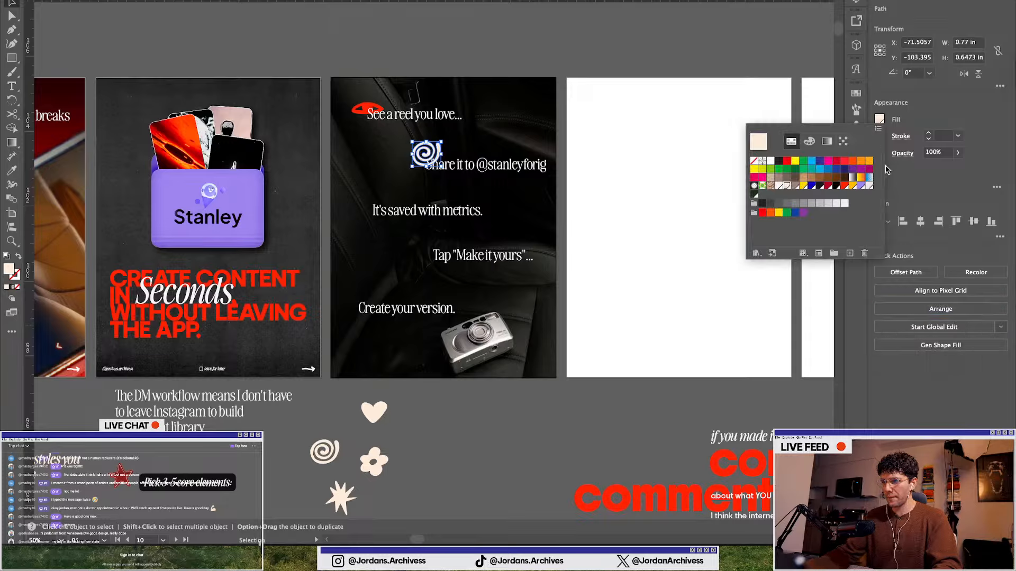
pyautogui.click(845, 189)
pyautogui.click(497, 458)
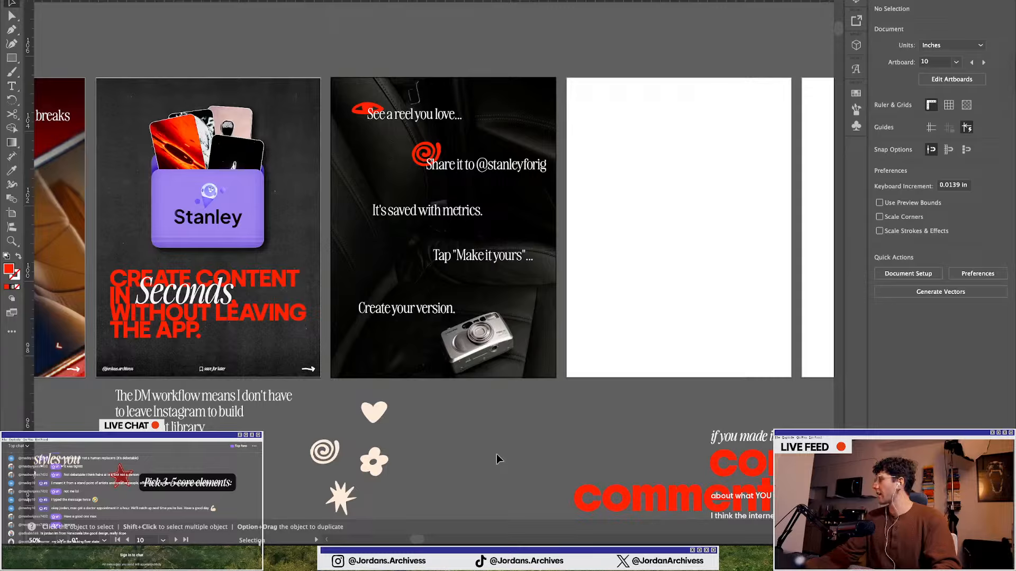
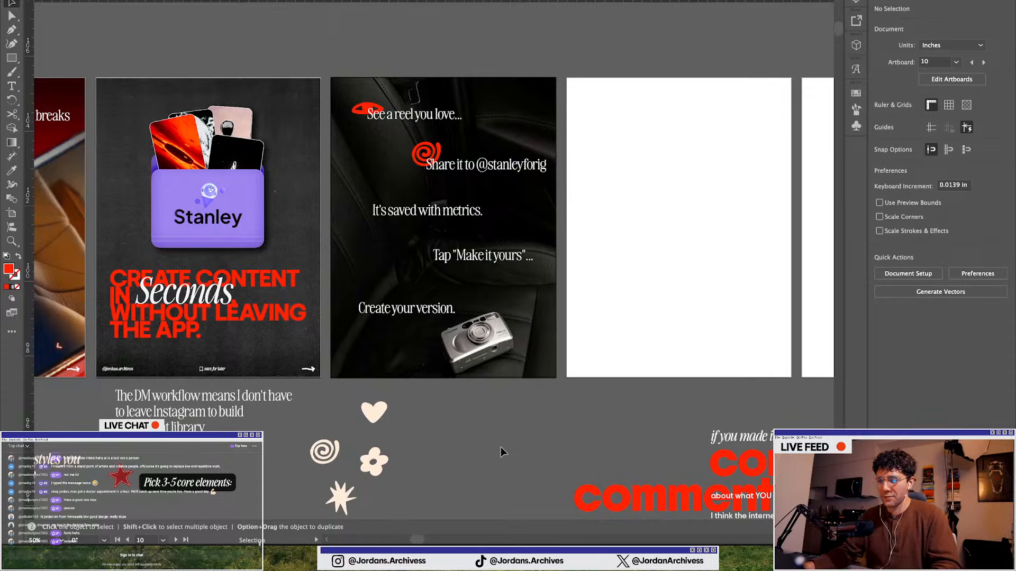
# Switch to the browser and open Instagram in a new tab
pyautogui.scroll(3, 377, 184)
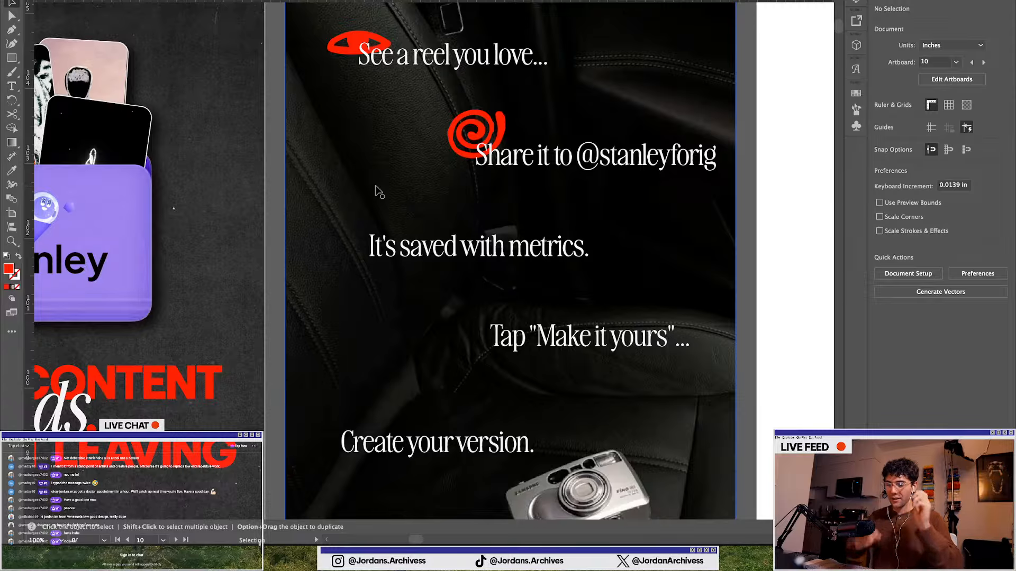
pyautogui.hotkey('ctrl', 'Up')
pyautogui.click(408, 509)
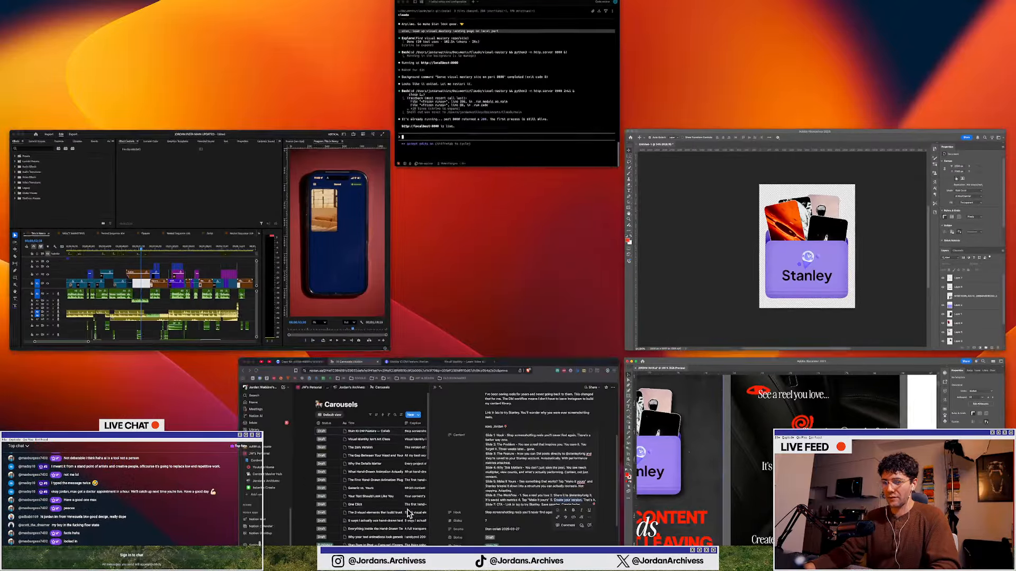
pyautogui.hotkey('ctrl', 'Tab')
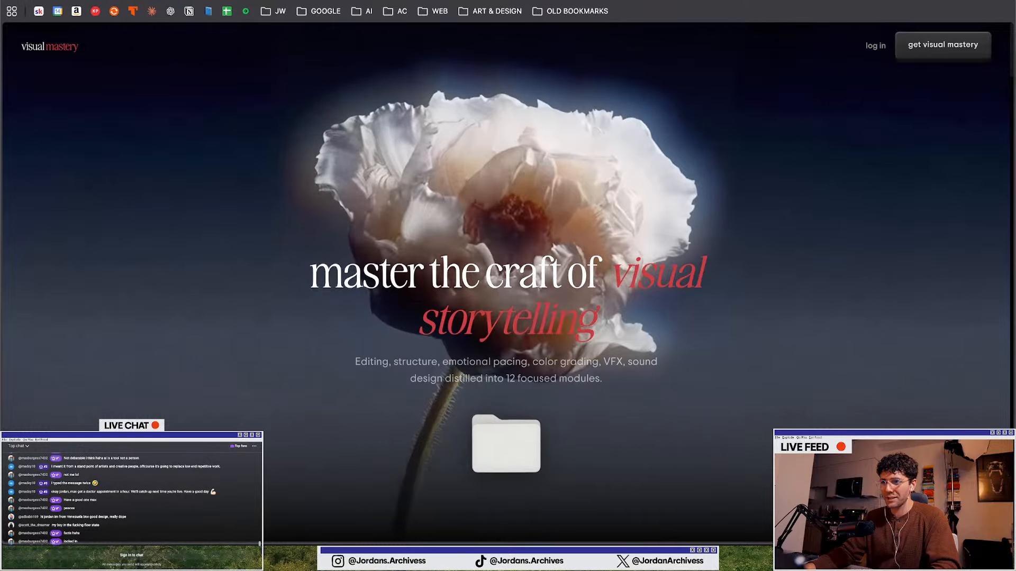
pyautogui.press('super+t')
pyautogui.write('instagram.com')
pyautogui.press('Return')
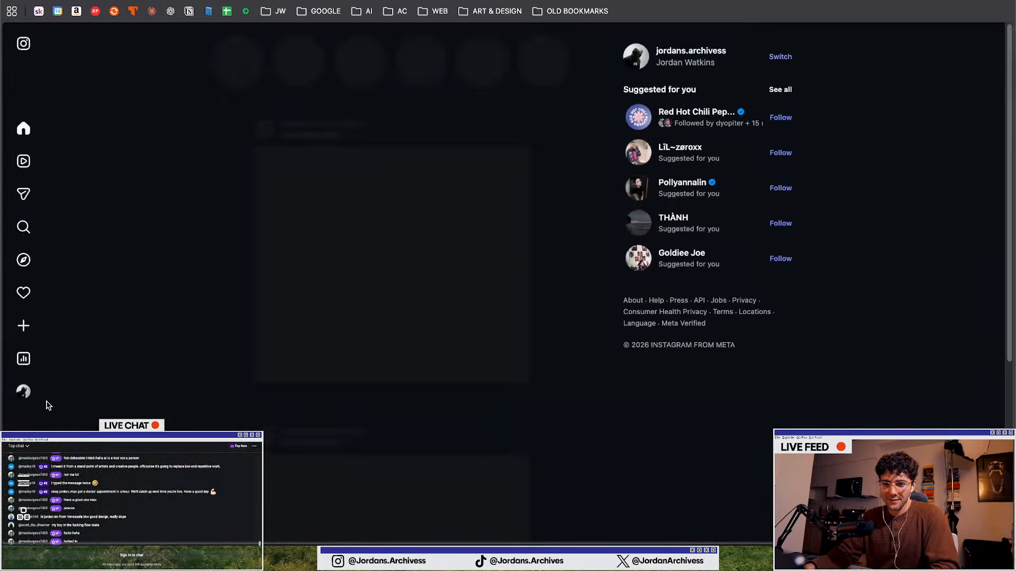
# Open the account's profile and scroll through its grid of posts
pyautogui.click(38, 394)
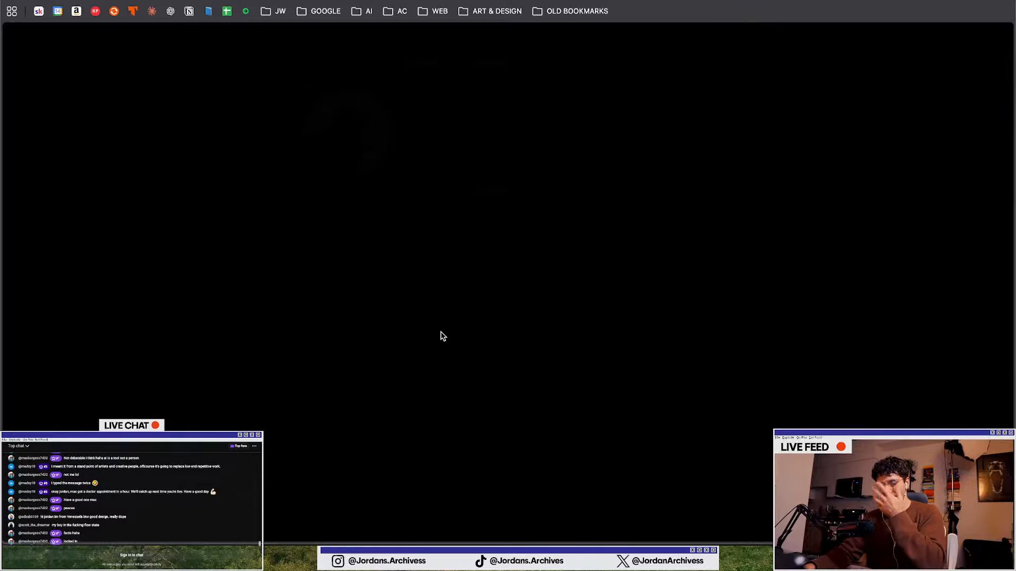
pyautogui.scroll(-5, 424, 267)
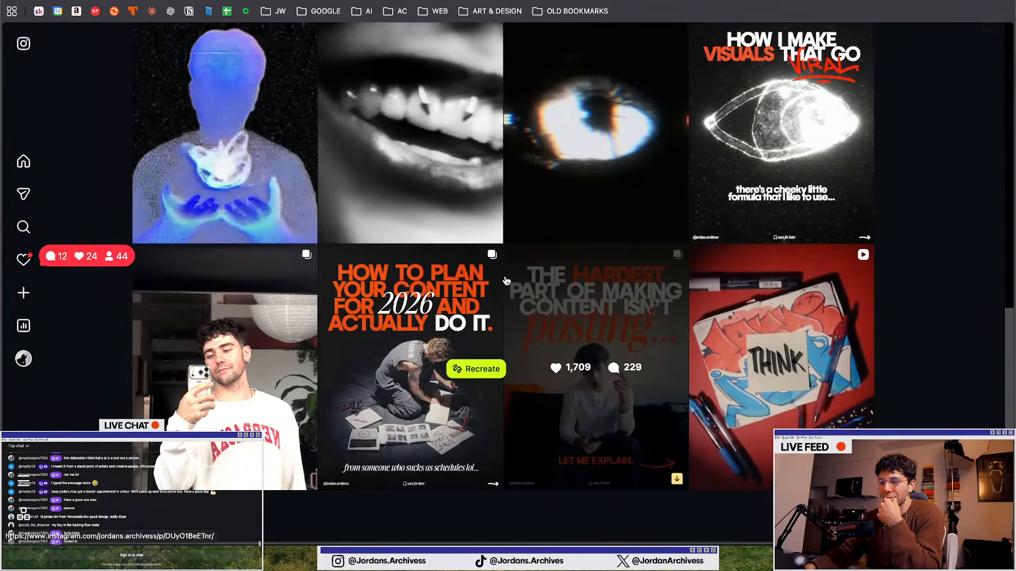
pyautogui.scroll(-5, 506, 281)
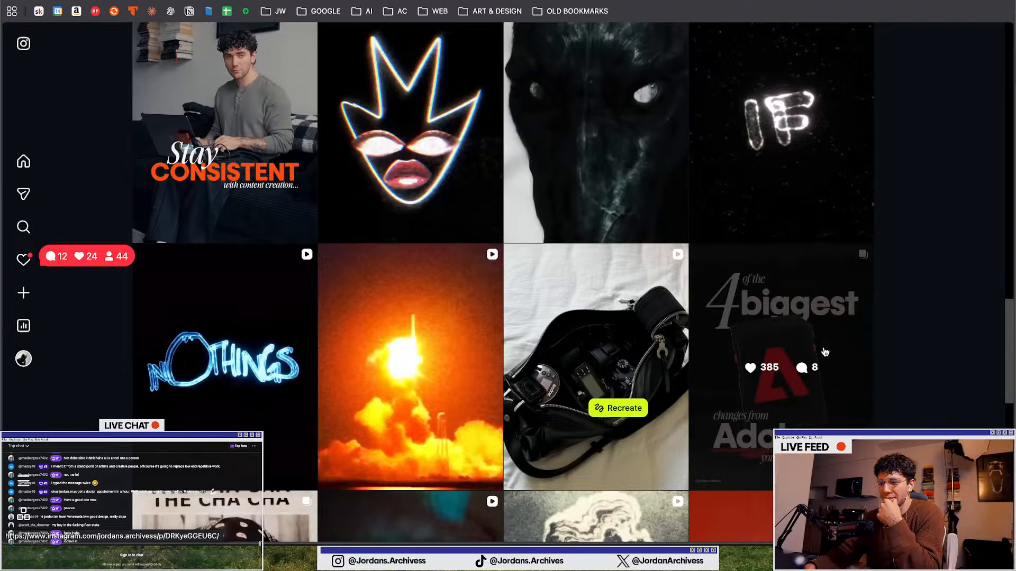
pyautogui.scroll(-5, 631, 336)
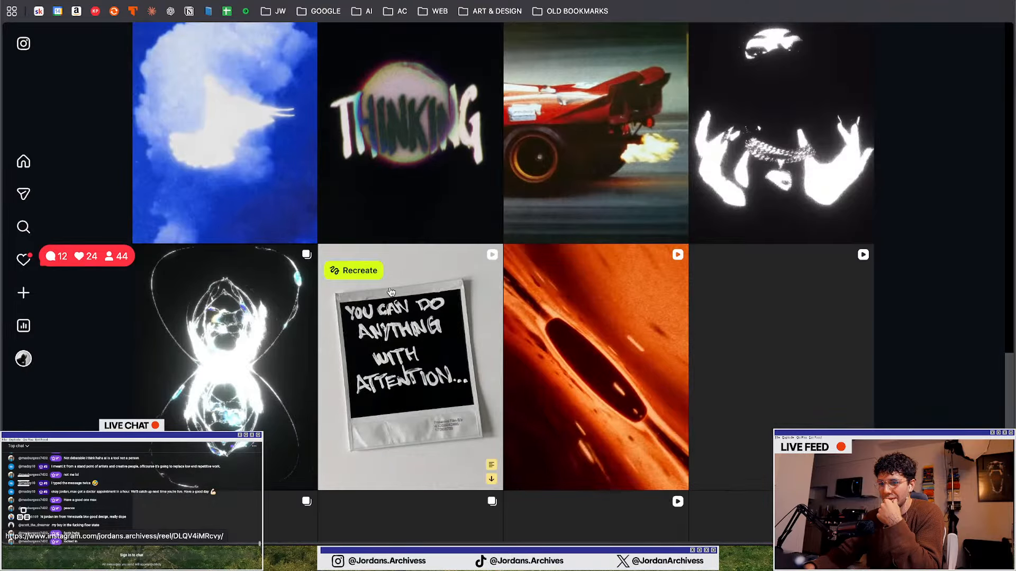
pyautogui.scroll(-5, 583, 317)
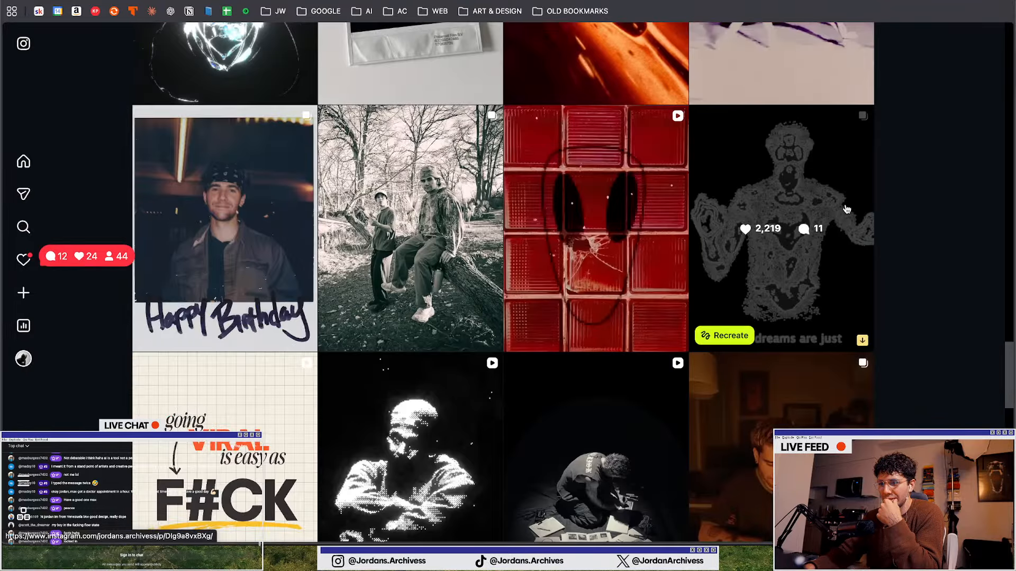
pyautogui.scroll(-5, 529, 291)
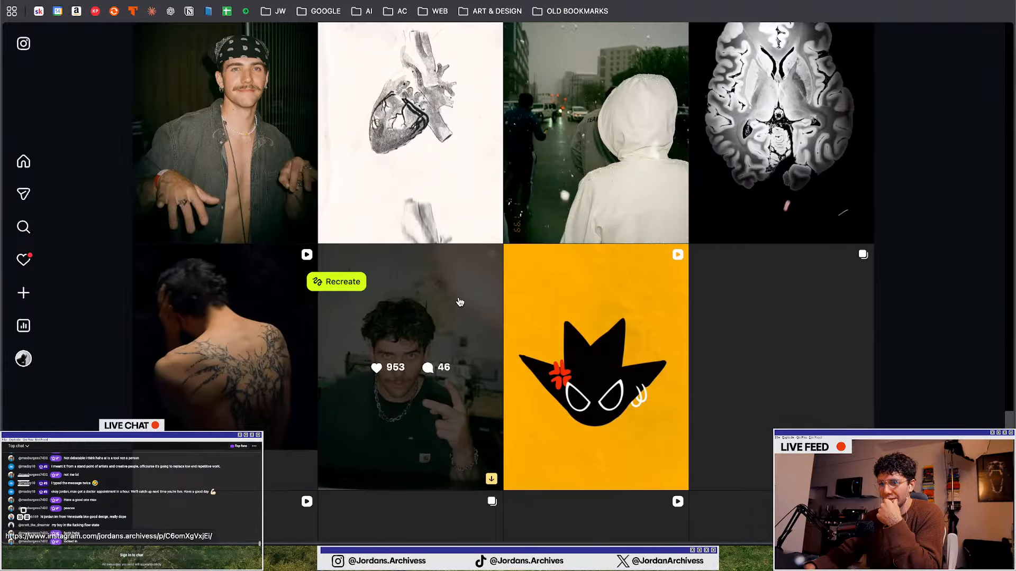
pyautogui.scroll(-5, 458, 299)
pyautogui.scroll(8, 458, 298)
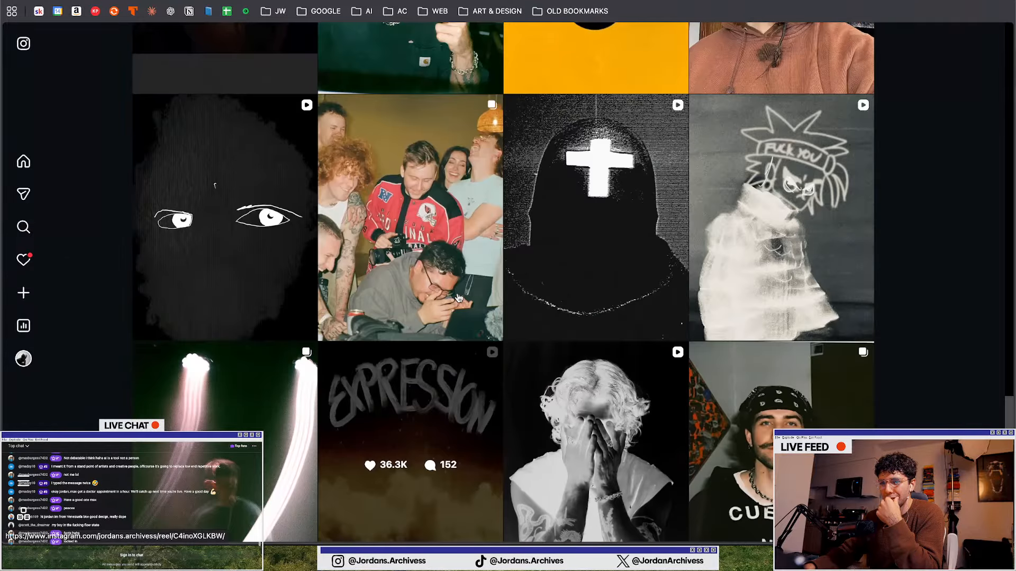
pyautogui.scroll(-10, 459, 299)
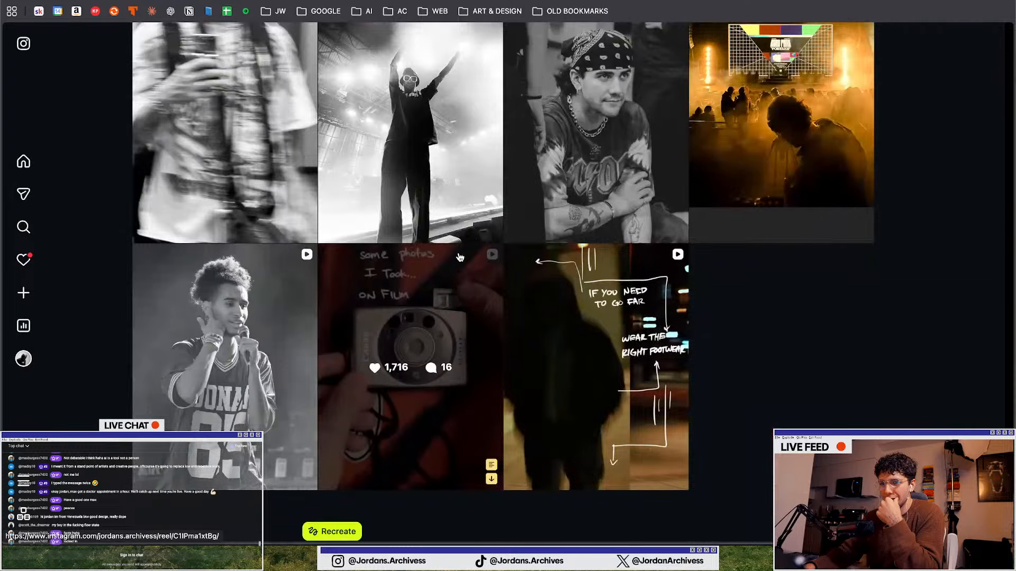
# Open the photo carousel post and page through its images
pyautogui.click(459, 217)
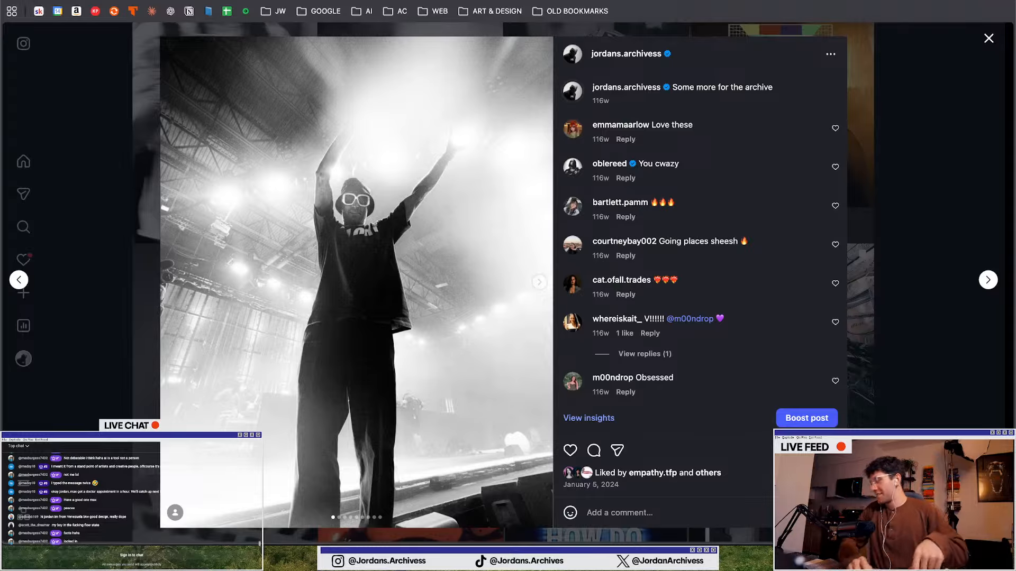
pyautogui.click(378, 306)
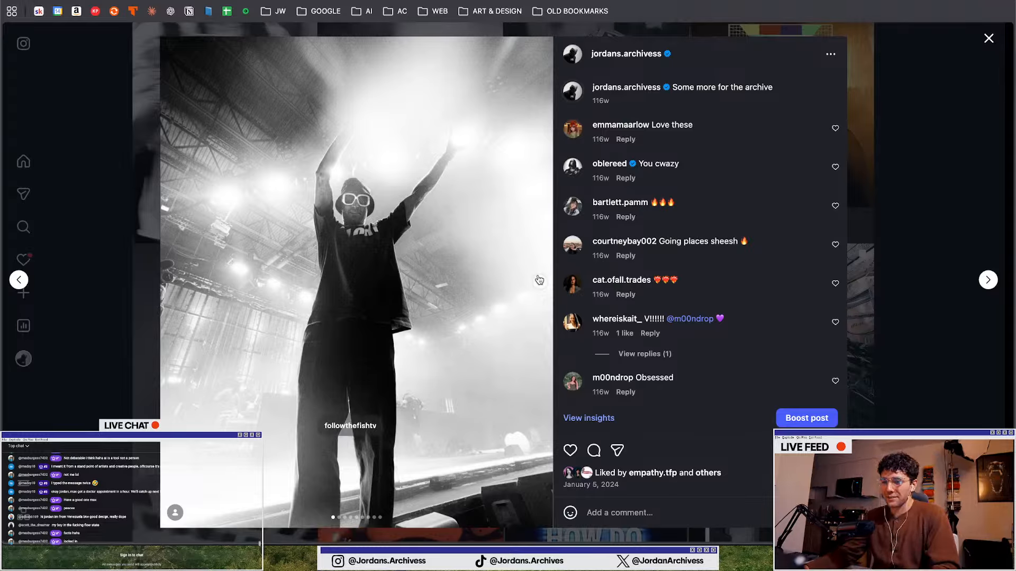
pyautogui.click(539, 280)
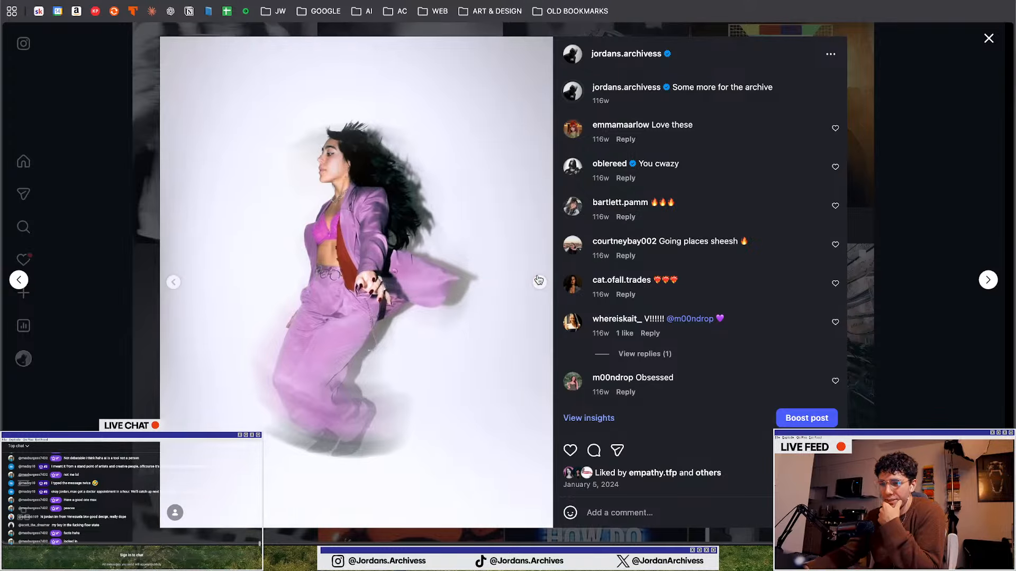
pyautogui.click(540, 280)
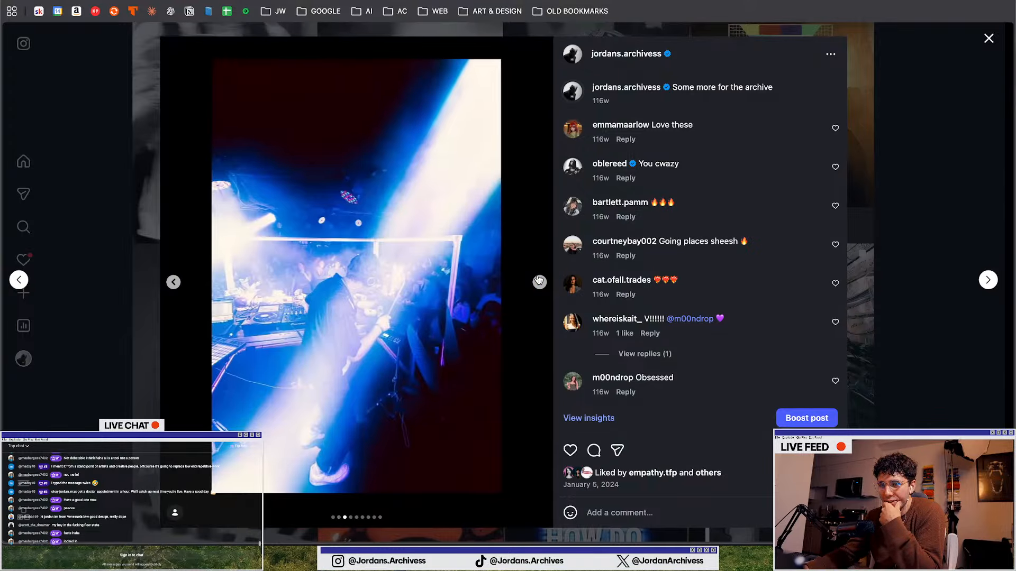
pyautogui.click(539, 280)
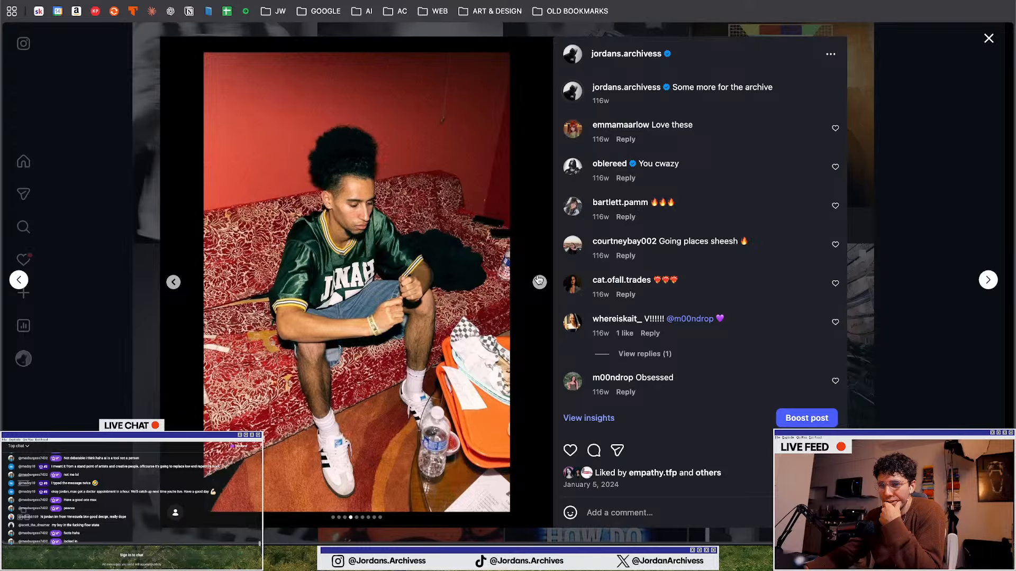
pyautogui.click(539, 280)
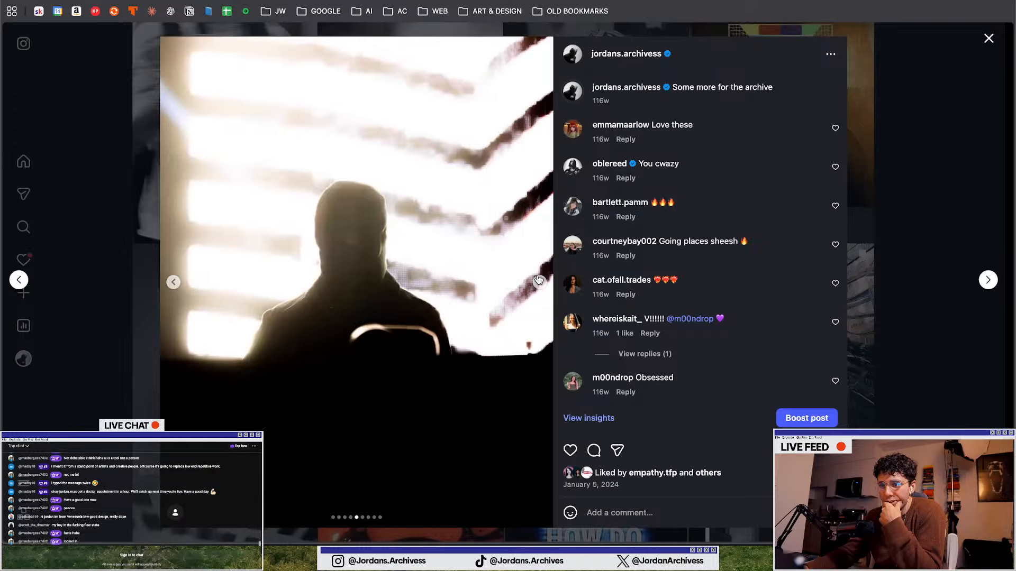
pyautogui.click(539, 281)
pyautogui.click(174, 282)
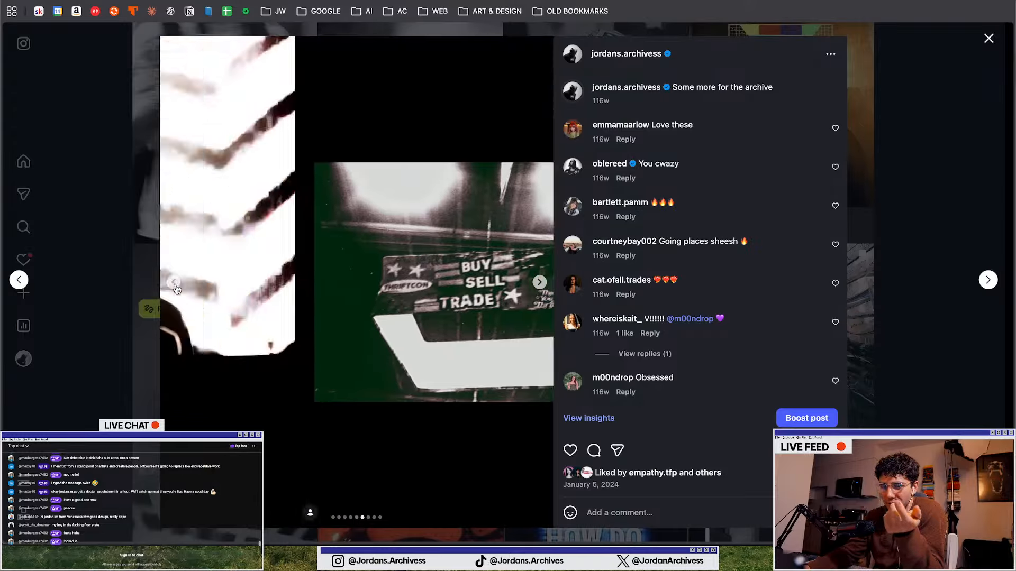
pyautogui.click(175, 513)
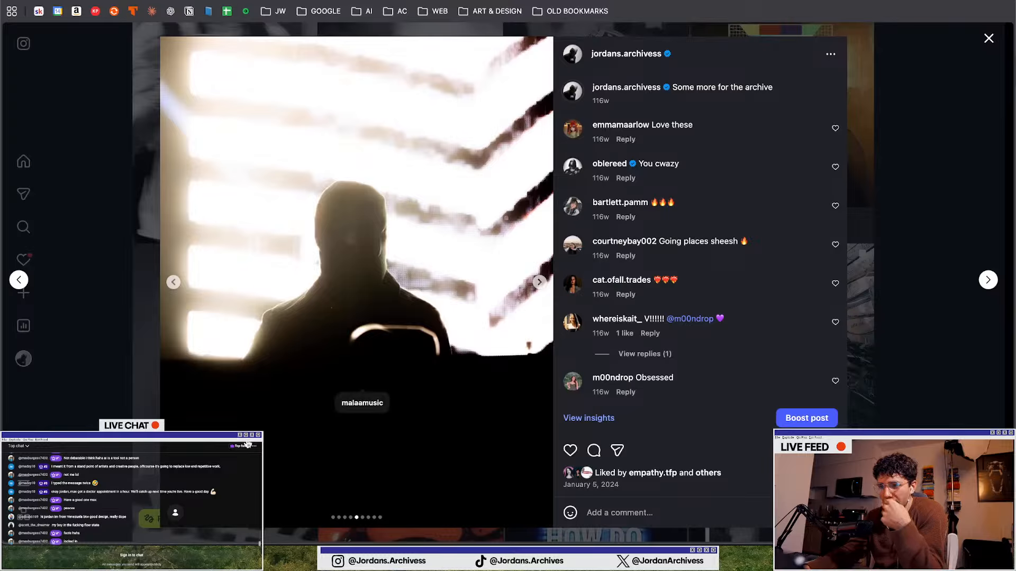
pyautogui.click(417, 309)
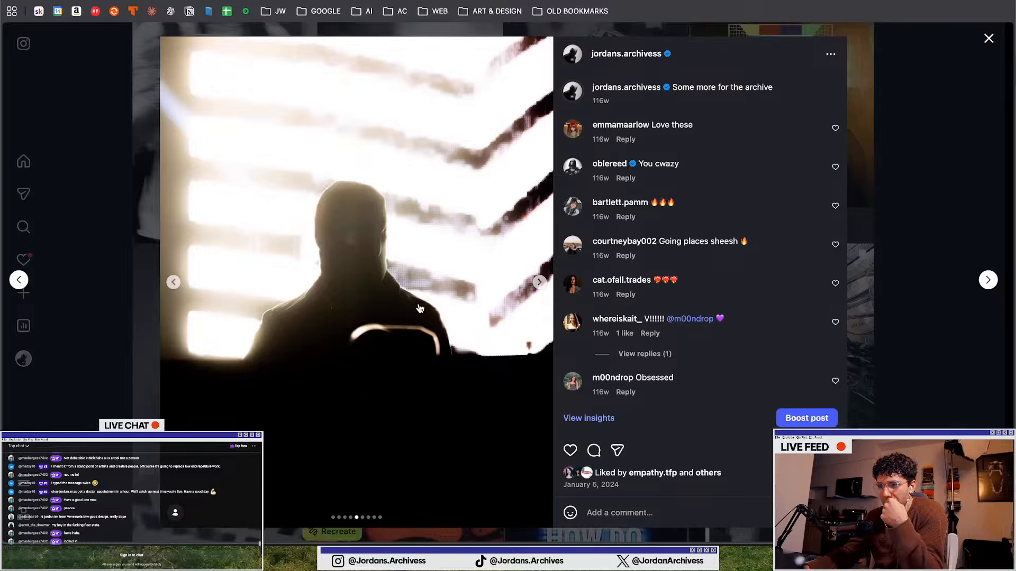
pyautogui.click(540, 282)
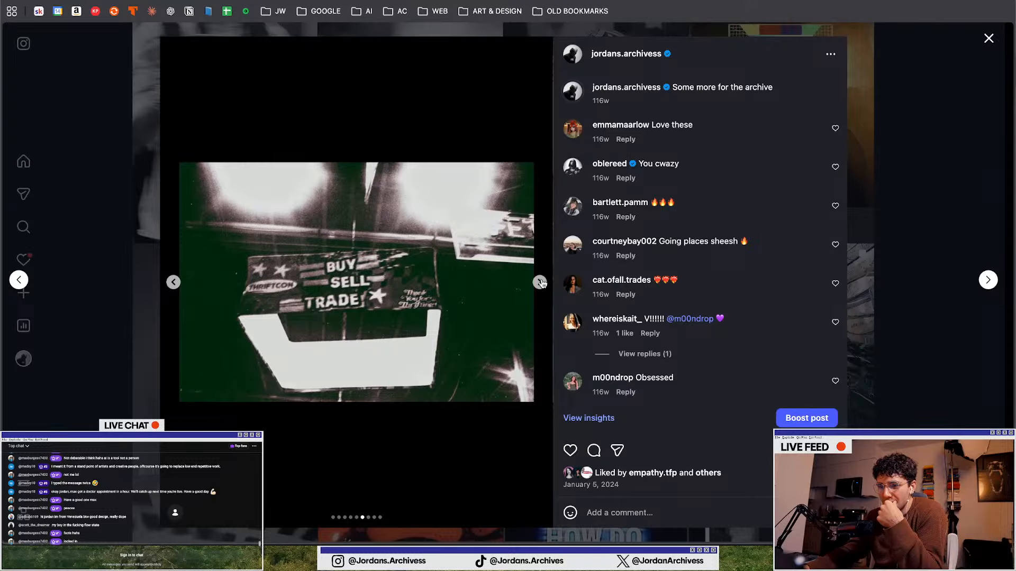
pyautogui.click(540, 282)
pyautogui.click(540, 283)
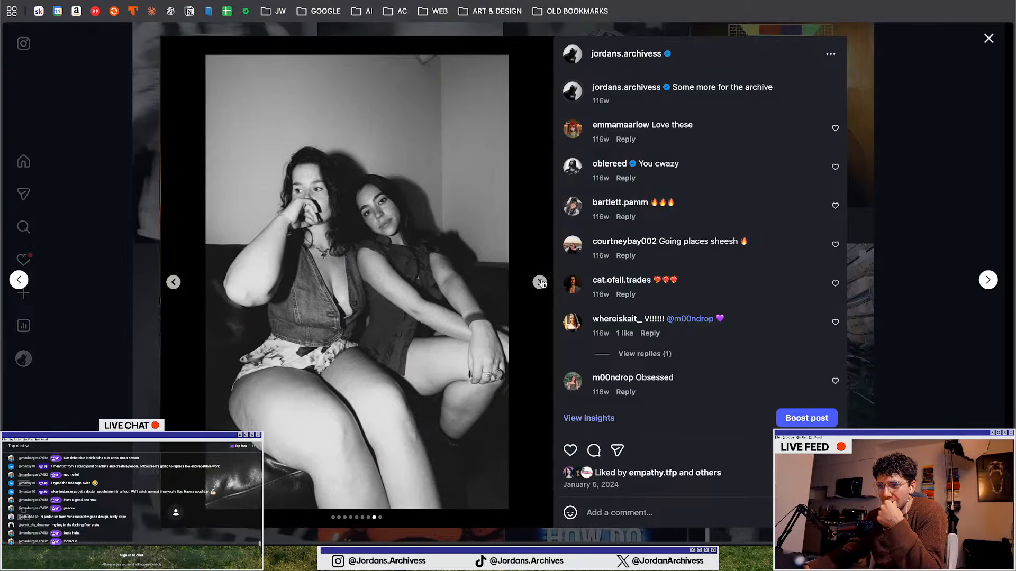
pyautogui.click(540, 283)
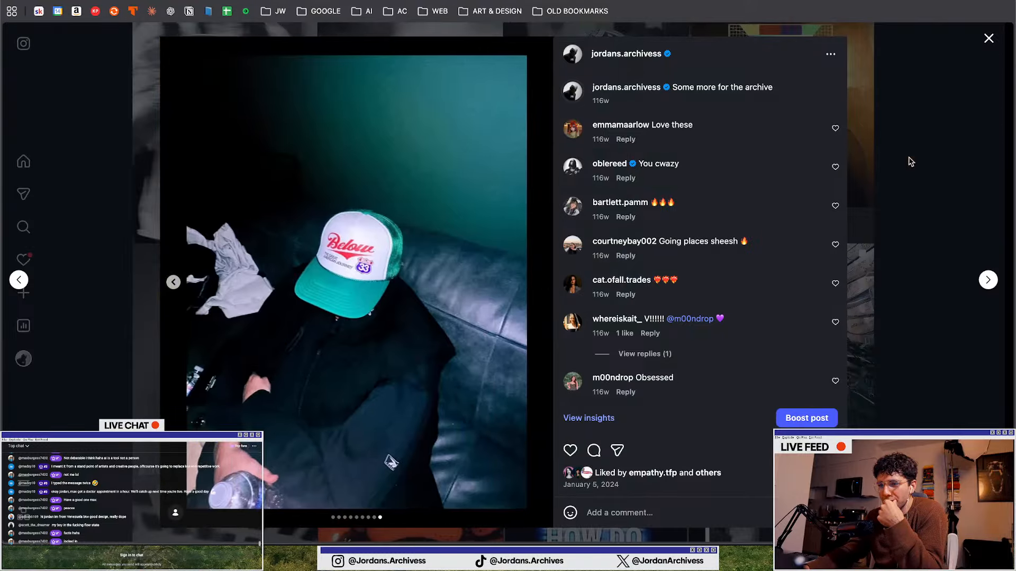
# Close the post and the Instagram tab, and return to the Illustrator document
pyautogui.click(987, 145)
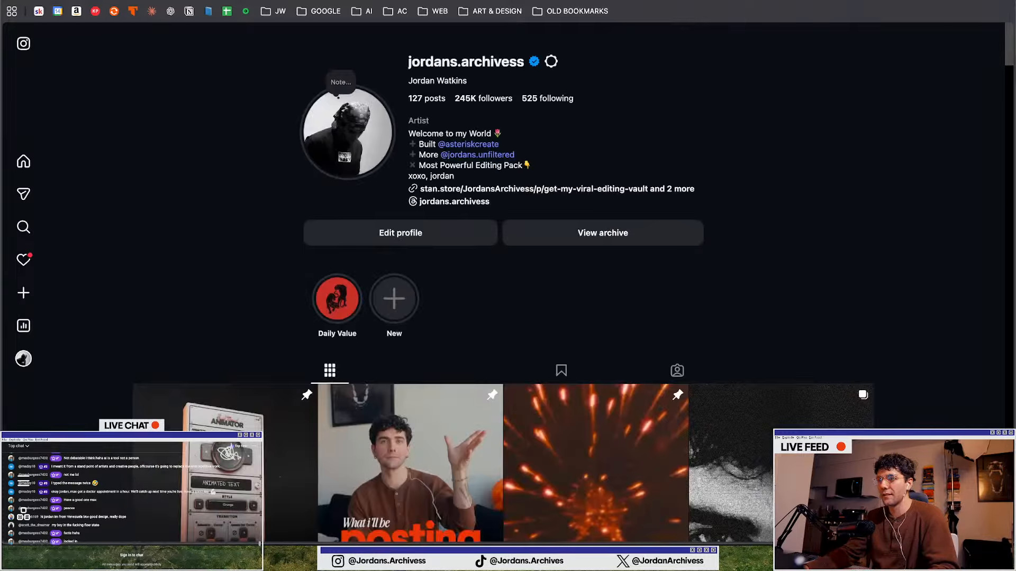
pyautogui.press('super+w')
pyautogui.hotkey('ctrl', 'Up')
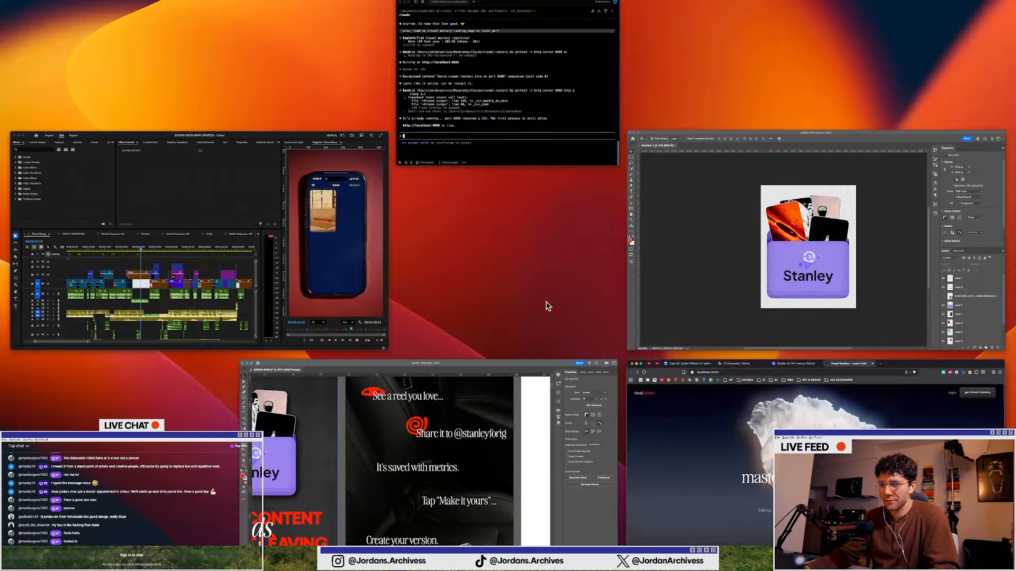
pyautogui.click(438, 385)
# Move a copy of the heart shape onto the second slide beside the line "It's saved with metrics."
pyautogui.scroll(-1, 449, 241)
pyautogui.scroll(-2, 448, 240)
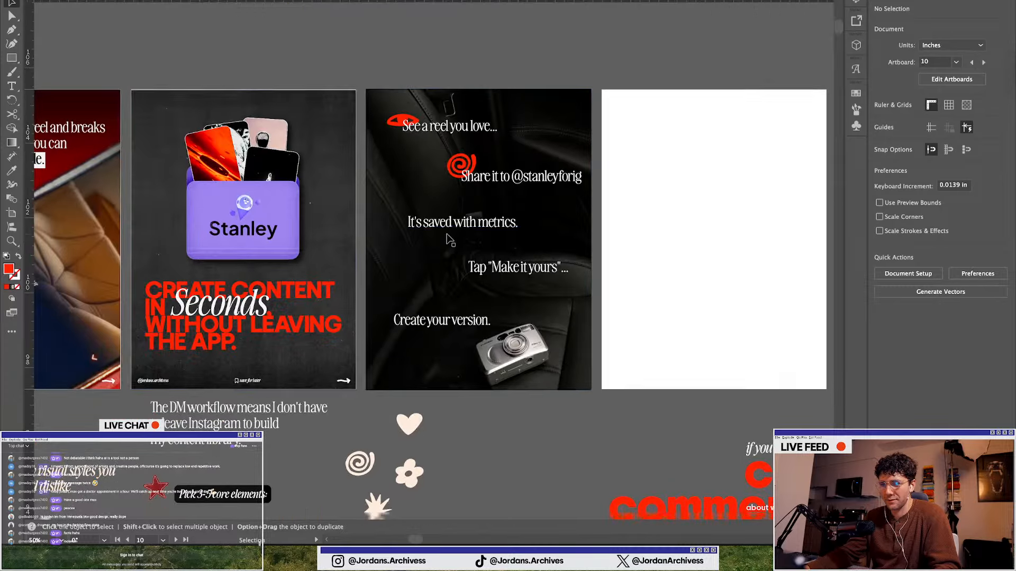
pyautogui.scroll(-3, 449, 240)
pyautogui.scroll(1, 423, 371)
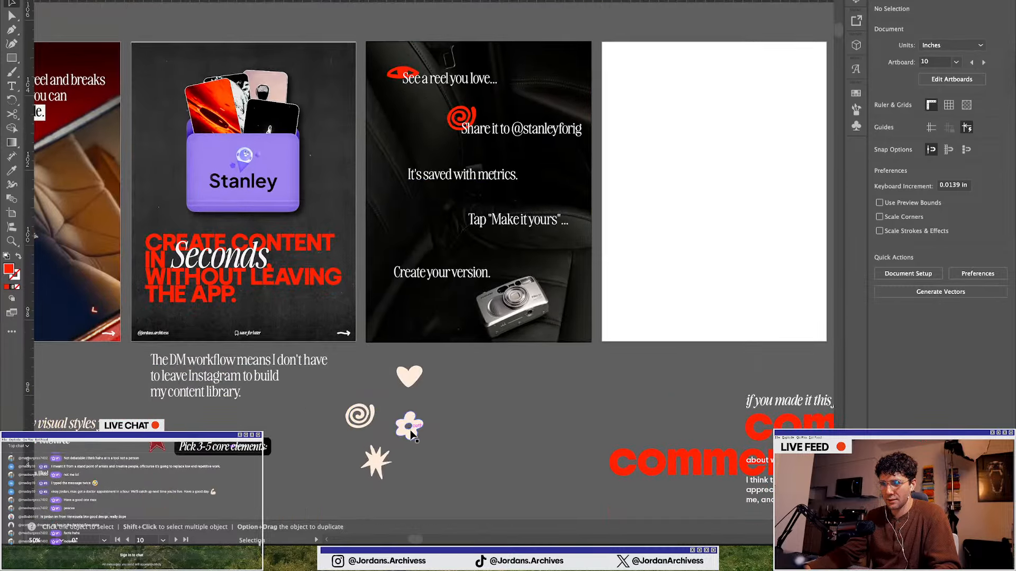
pyautogui.moveTo(418, 418); pyautogui.dragTo(400, 164)
# Bring the heart to the front of the stacking order
pyautogui.click(907, 306)
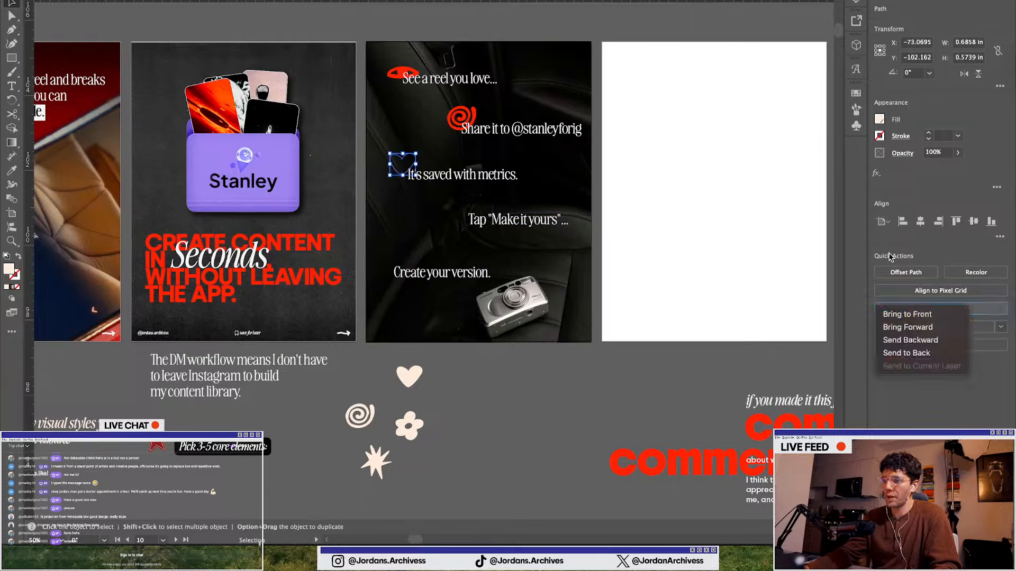
pyautogui.click(897, 314)
# Set the heart's fill to the red swatch
pyautogui.click(880, 120)
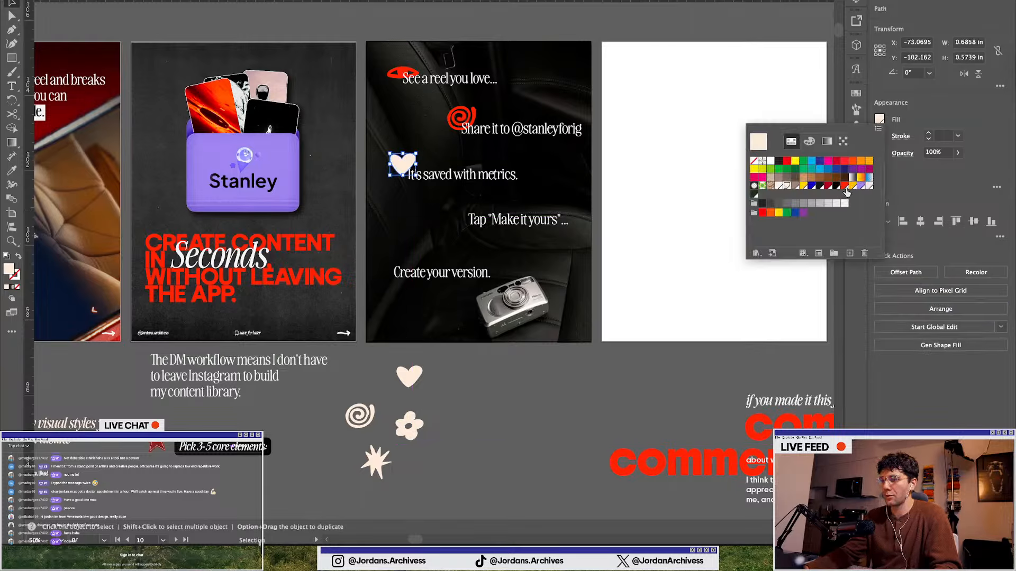
pyautogui.click(845, 187)
pyautogui.click(563, 417)
# Fine-tune the heart's position just left of "It's saved with metrics." and deselect it
pyautogui.scroll(1, 377, 172)
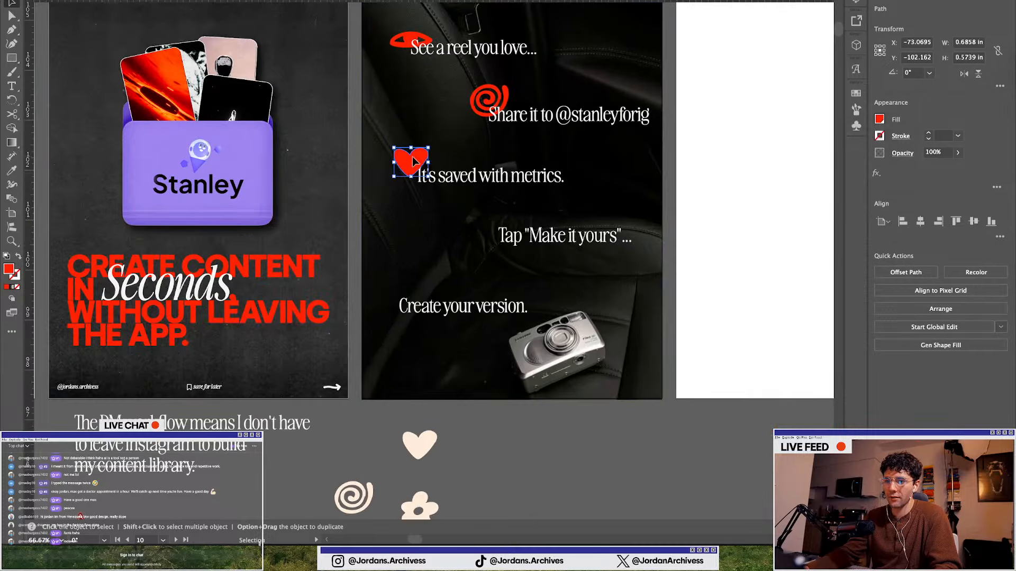
pyautogui.moveTo(410, 157); pyautogui.dragTo(414, 157)
pyautogui.scroll(1, 413, 157)
pyautogui.press('a')
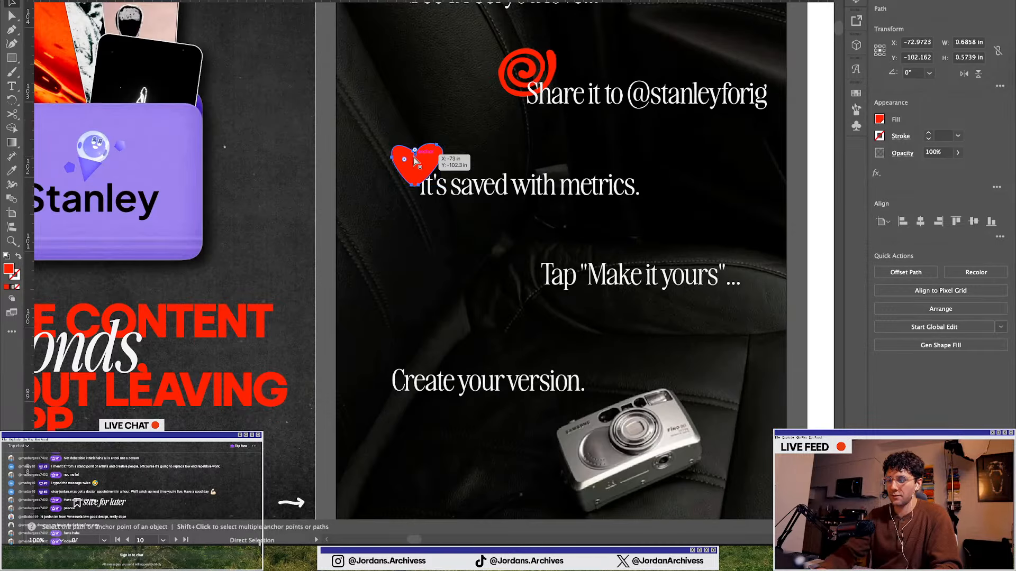
pyautogui.press('v')
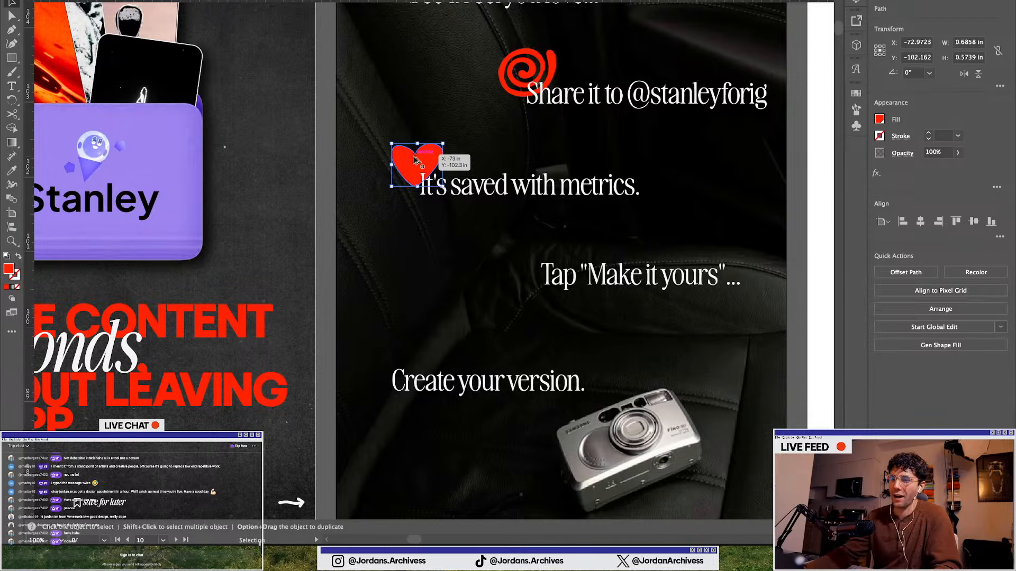
pyautogui.moveTo(416, 161); pyautogui.dragTo(412, 161)
pyautogui.scroll(-1, 413, 161)
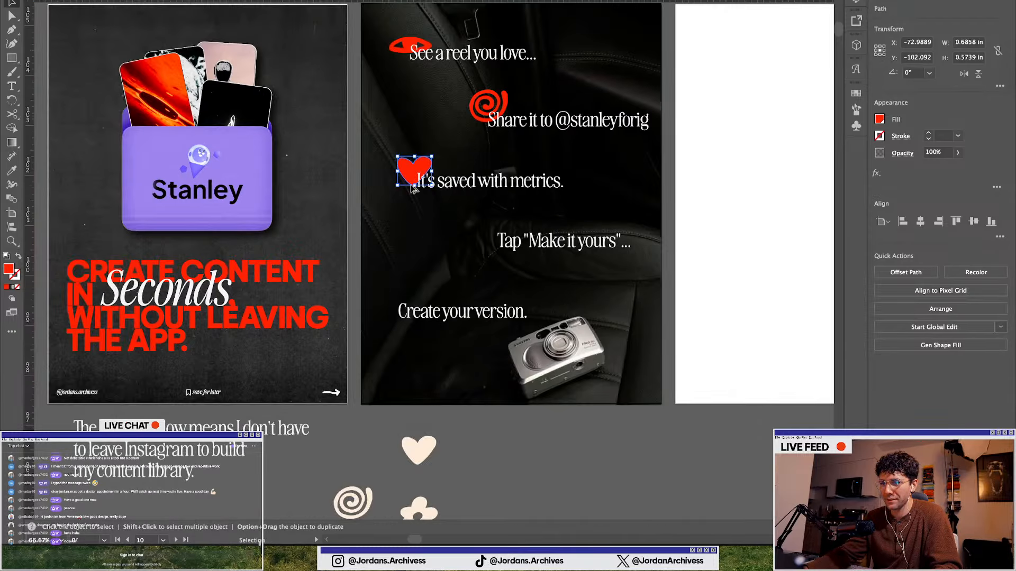
pyautogui.click(511, 491)
pyautogui.scroll(-4, 409, 474)
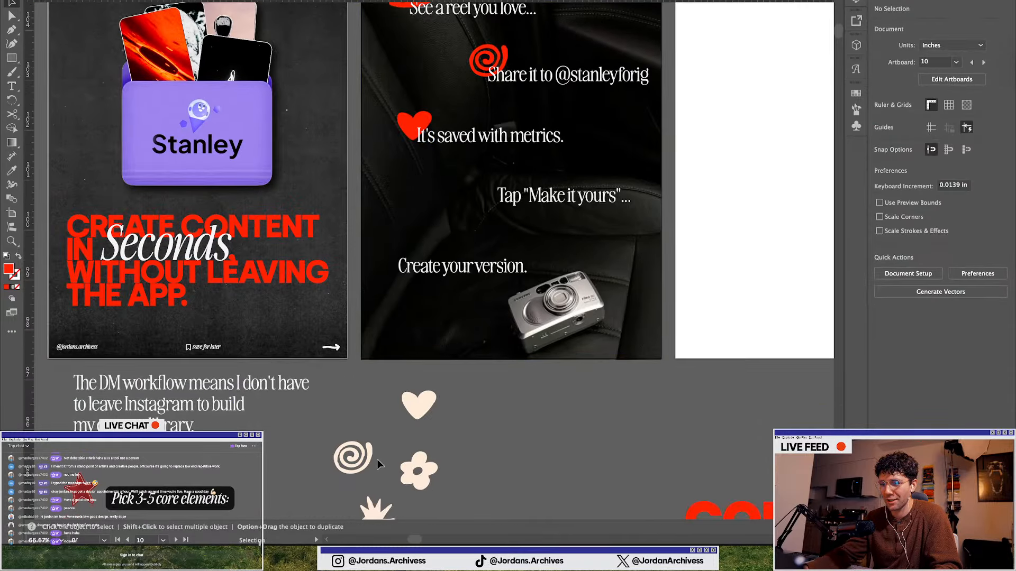
# Survey the full document's artboards and asset areas before returning to the carousel slides
pyautogui.scroll(1, 391, 455)
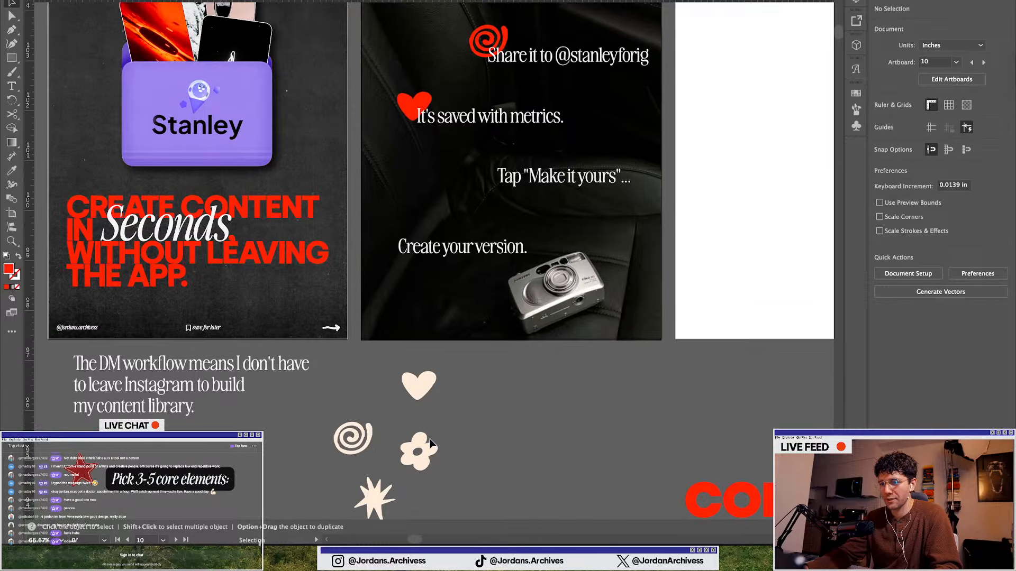
pyautogui.scroll(-4, 431, 442)
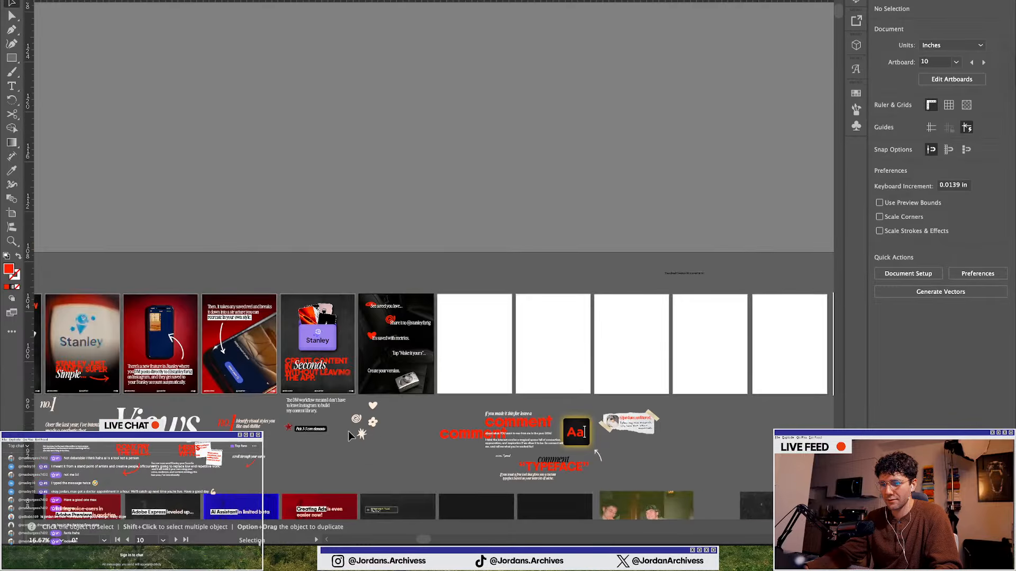
pyautogui.scroll(-6, 349, 430)
pyautogui.scroll(-2, 518, 374)
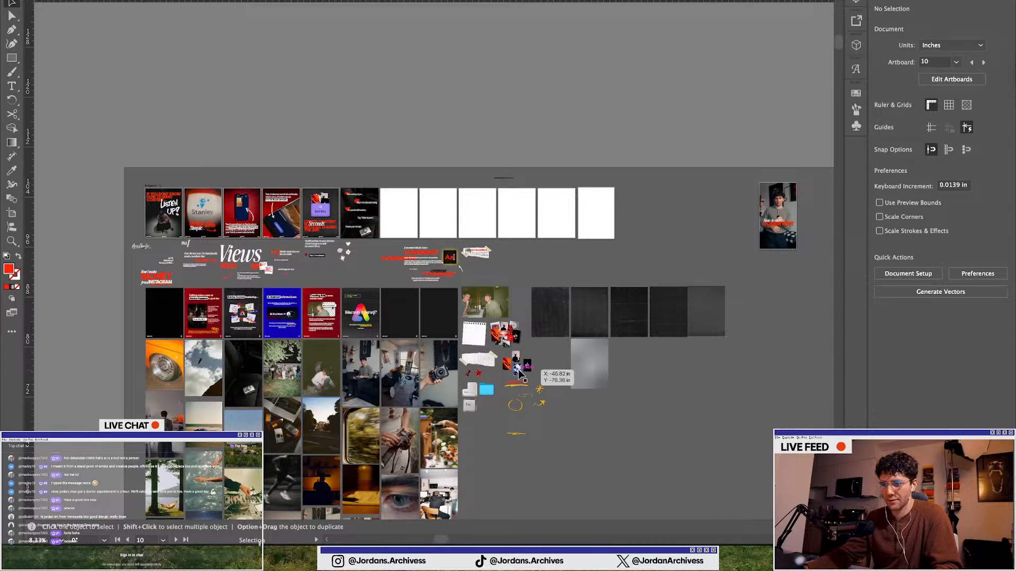
pyautogui.scroll(2, 518, 373)
pyautogui.scroll(2, 283, 173)
pyautogui.hscroll(-4, 180, 185)
pyautogui.scroll(1, 248, 158)
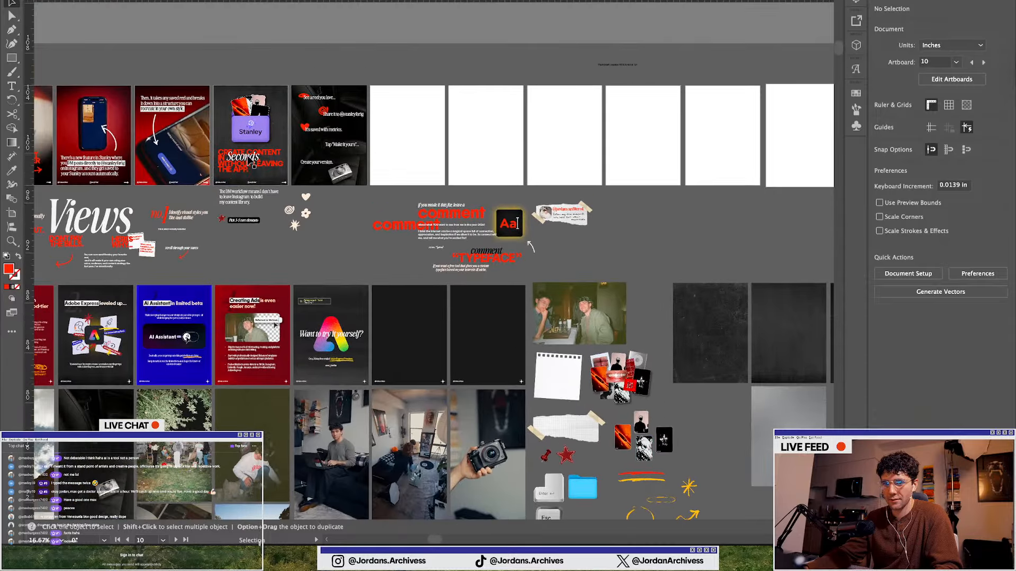
pyautogui.scroll(-3, 262, 230)
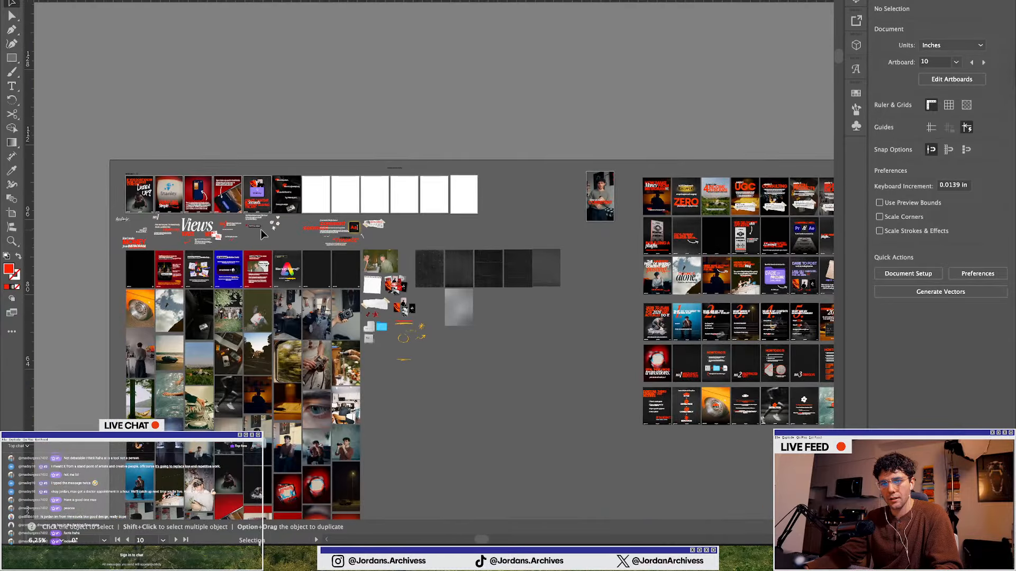
pyautogui.scroll(5, 261, 229)
pyautogui.scroll(5, 341, 210)
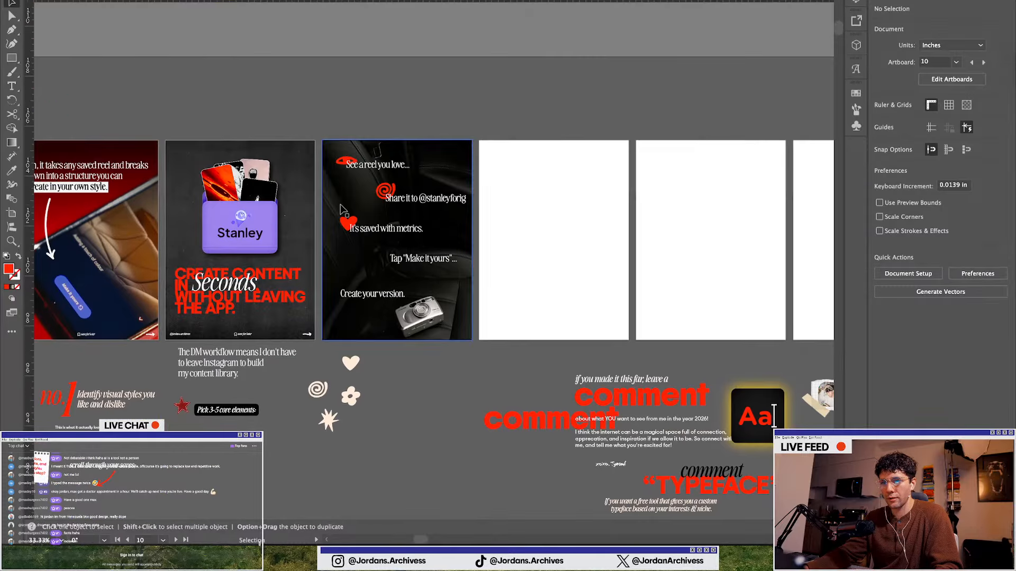
pyautogui.scroll(2, 316, 396)
# Move a copy of the starburst shape beside the line "Tap "Make it yours"..." and bring it to the front
pyautogui.click(375, 339)
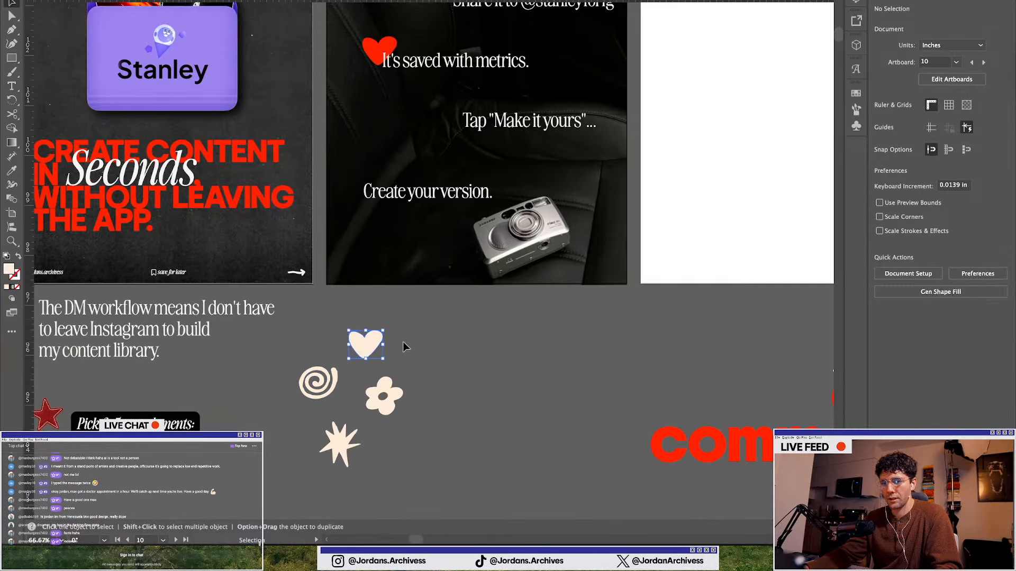
pyautogui.scroll(-1, 403, 344)
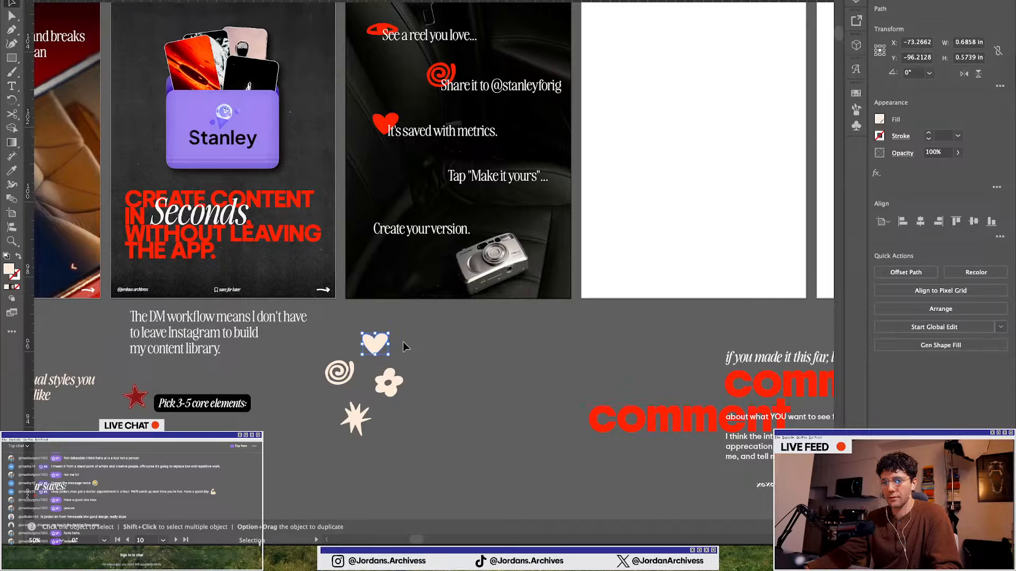
pyautogui.keyDown('alt'); pyautogui.moveTo(354, 425); pyautogui.dragTo(439, 170); pyautogui.keyUp('alt')
pyautogui.click(941, 309)
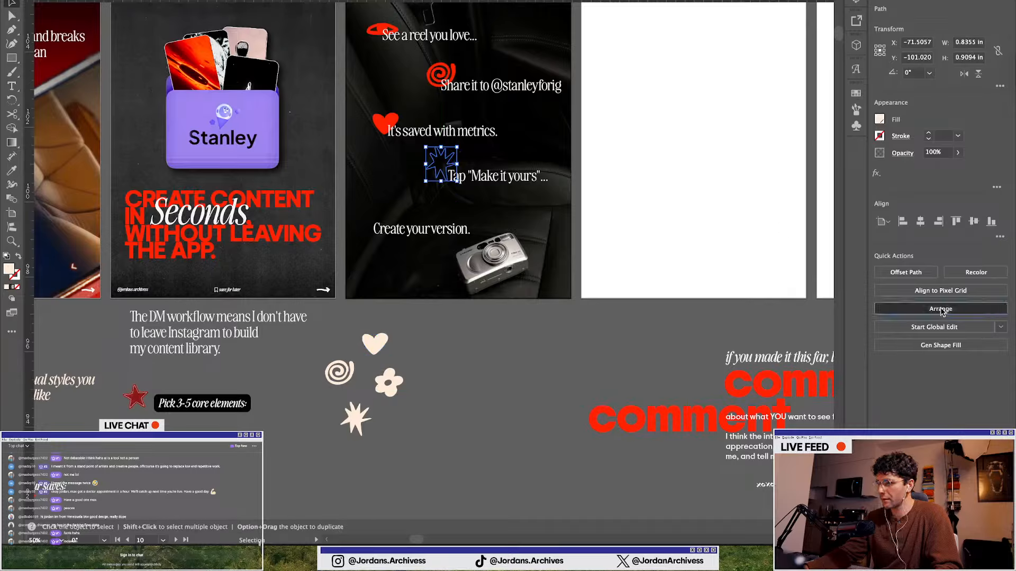
pyautogui.click(915, 314)
# Rotate the starburst about 140°, set its fill to the red swatch, and deselect it
pyautogui.scroll(2, 448, 154)
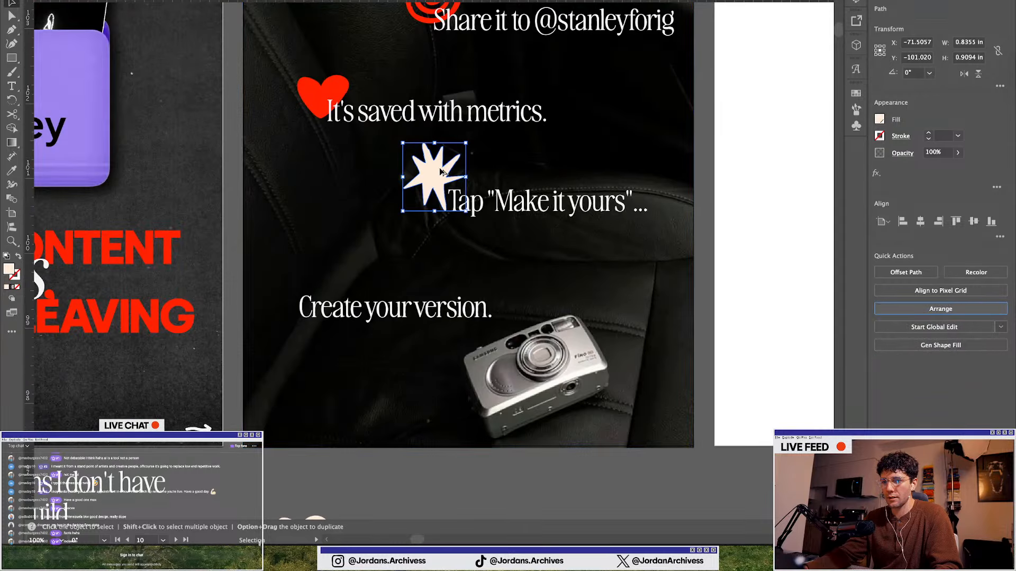
pyautogui.scroll(-1, 447, 153)
pyautogui.scroll(1, 426, 191)
pyautogui.moveTo(446, 168); pyautogui.dragTo(368, 188)
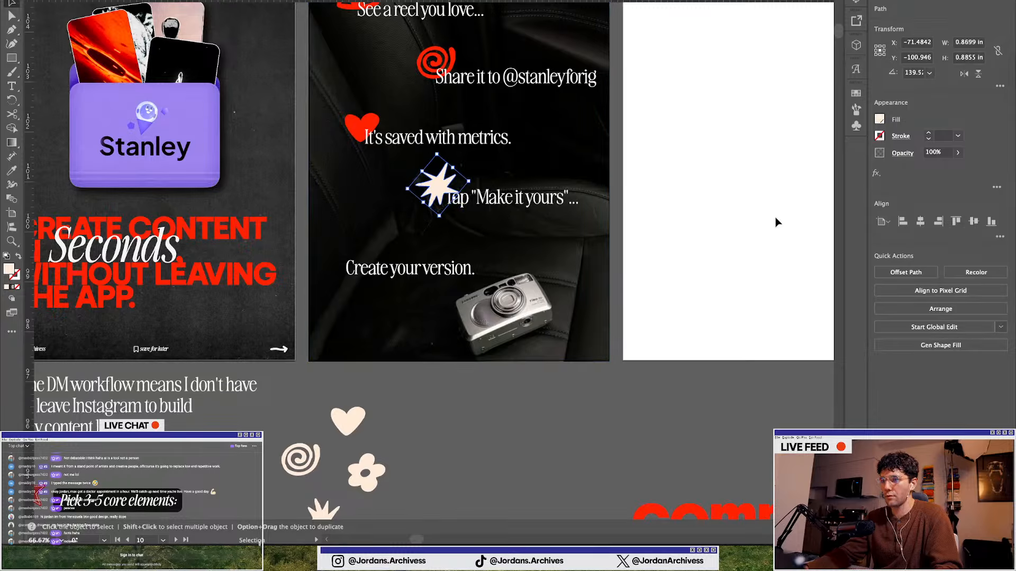
pyautogui.click(876, 121)
pyautogui.click(847, 186)
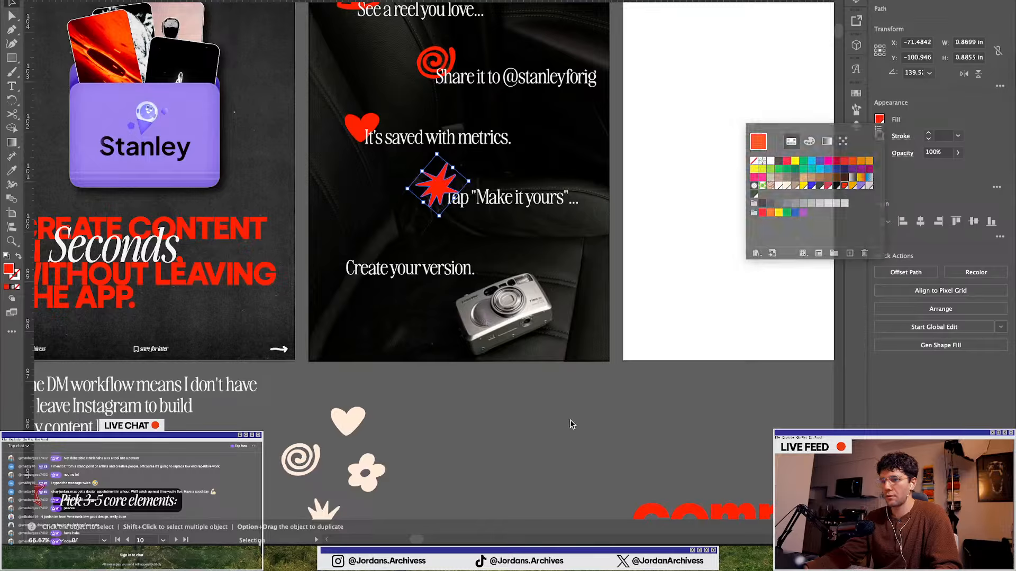
pyautogui.press('a')
pyautogui.press('v')
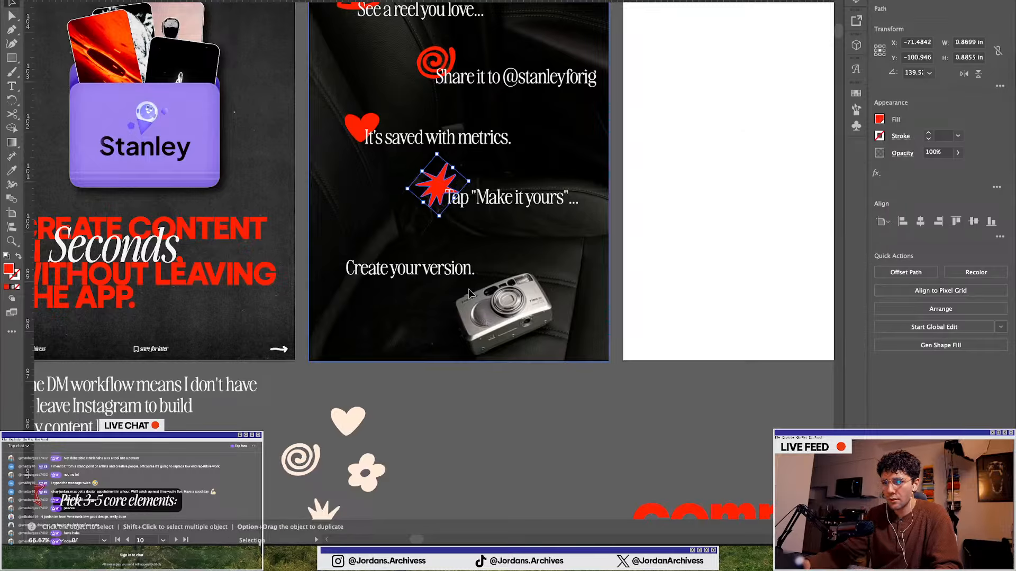
pyautogui.click(460, 396)
pyautogui.scroll(-1, 463, 362)
pyautogui.scroll(-1, 462, 390)
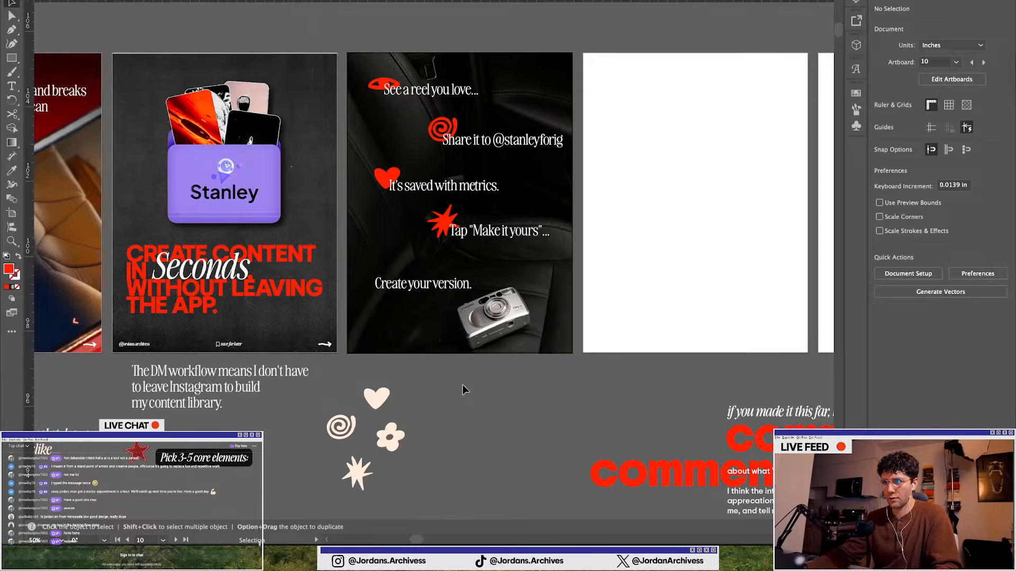
pyautogui.hotkey('ctrl', 'Up')
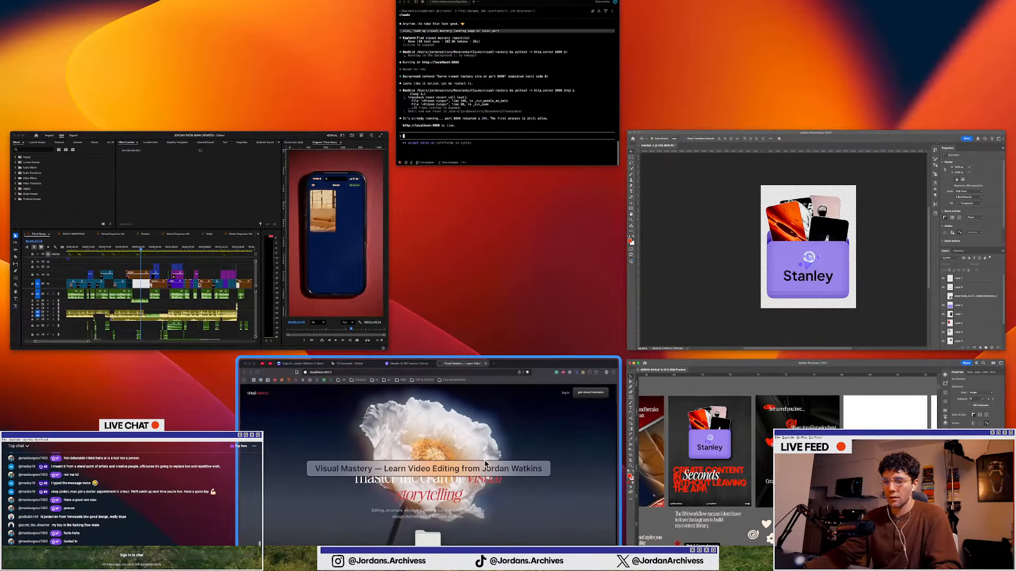
pyautogui.click(645, 444)
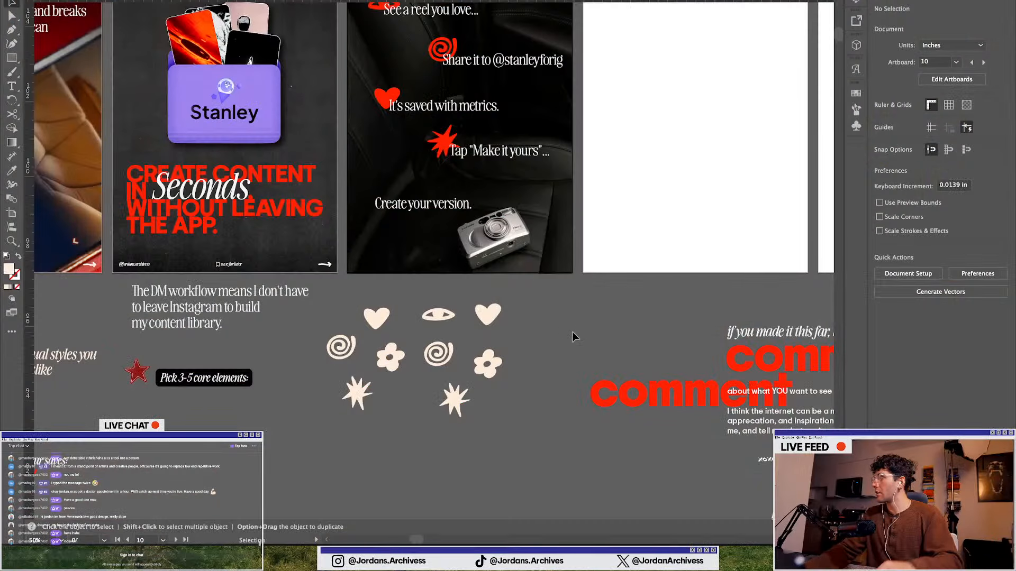
# Place a copy of the flower shape beside "Create your version." and set its fill to the red swatch
pyautogui.scroll(3, 429, 403)
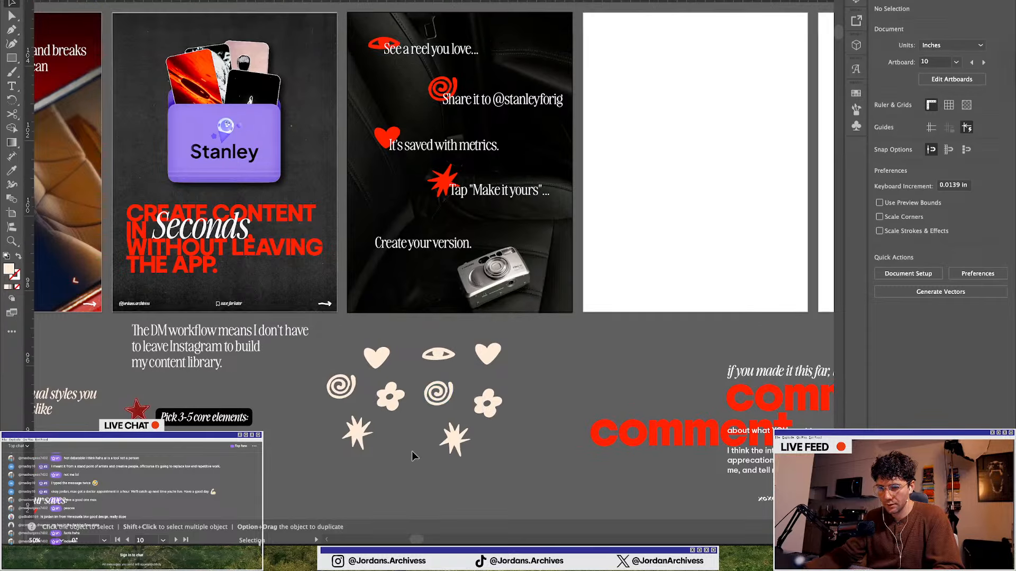
pyautogui.moveTo(488, 407); pyautogui.dragTo(368, 239)
pyautogui.scroll(3, 369, 240)
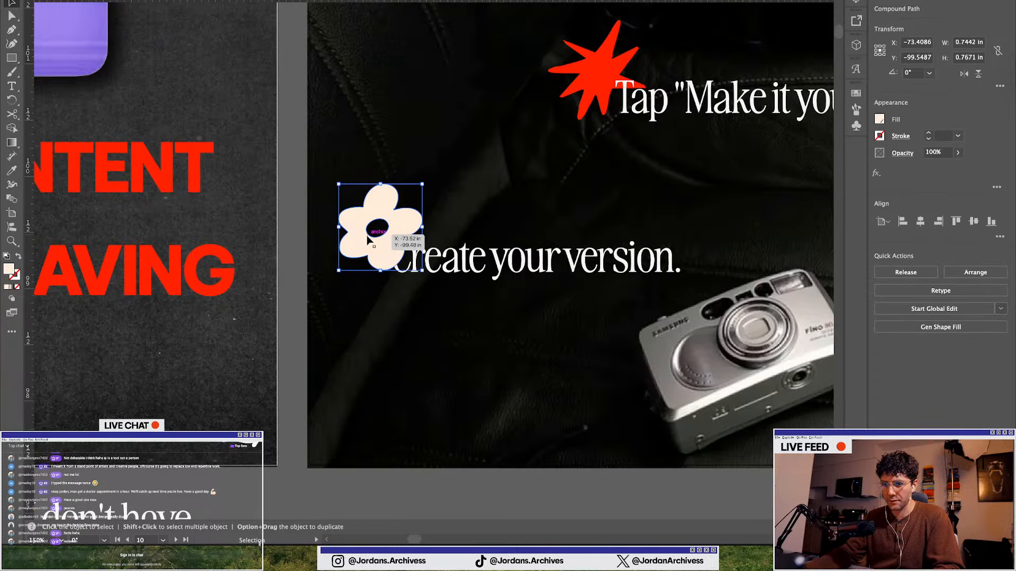
pyautogui.click(880, 119)
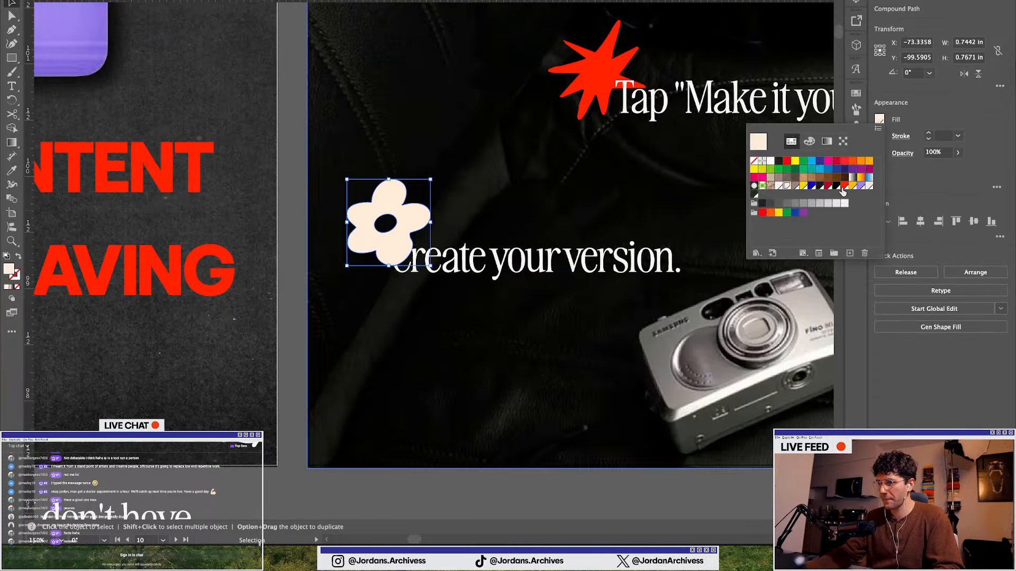
pyautogui.click(841, 187)
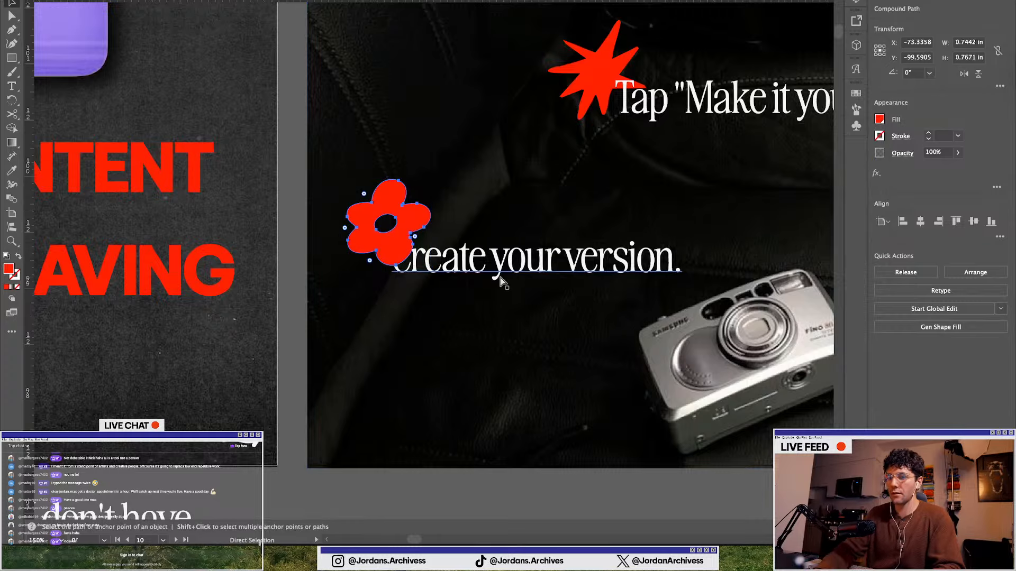
pyautogui.scroll(-3, 461, 258)
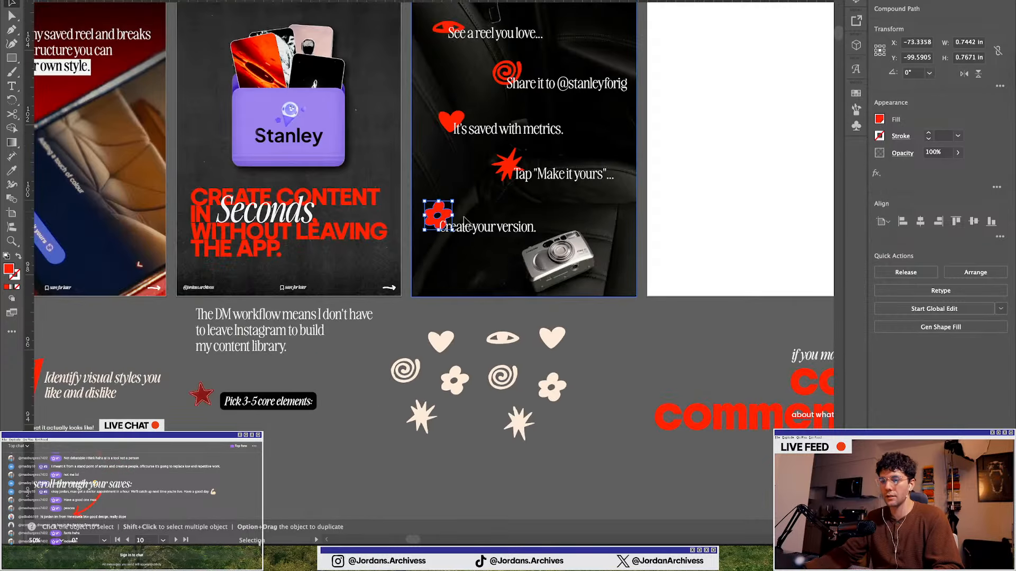
pyautogui.click(474, 317)
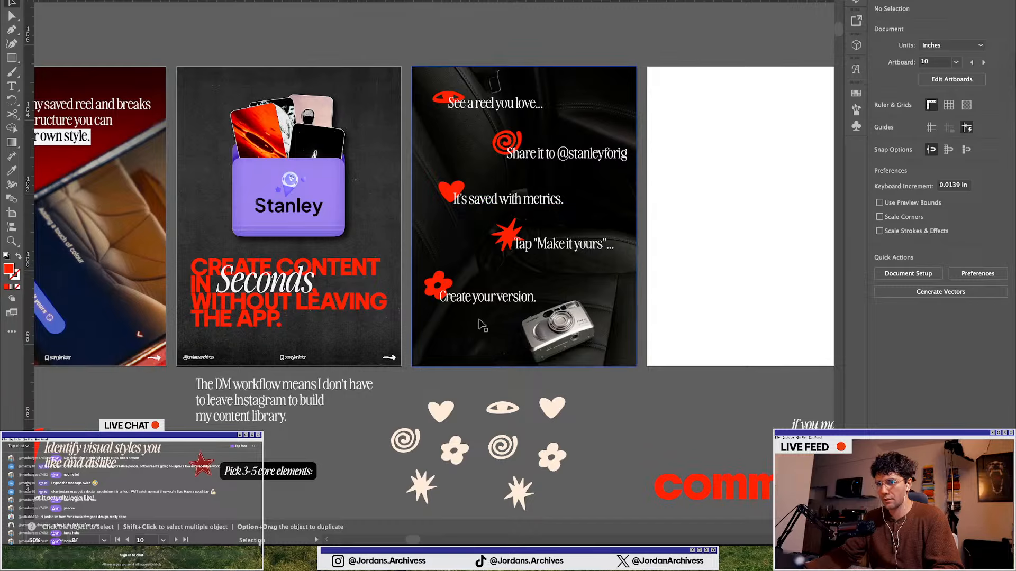
# Move the starburst together with the "Tap "Make it yours"..." line slightly down, adjust the heart group, and deselect
pyautogui.scroll(1, 479, 320)
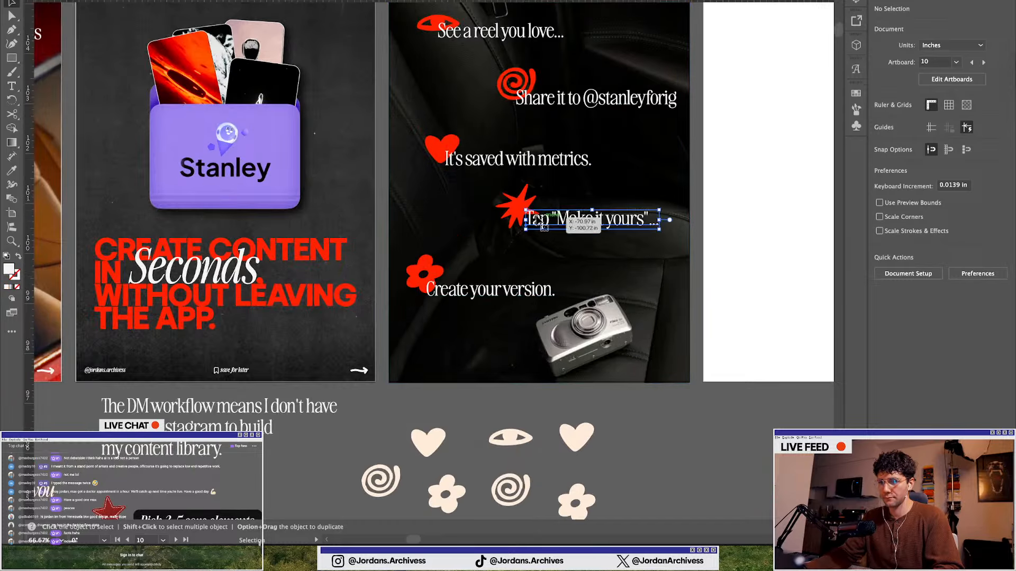
pyautogui.click(571, 219)
pyautogui.keyDown('shift'); pyautogui.click(514, 217); pyautogui.keyUp('shift')
pyautogui.moveTo(513, 217); pyautogui.dragTo(513, 230)
pyautogui.click(441, 147)
pyautogui.keyDown('shift'); pyautogui.click(441, 148); pyautogui.keyUp('shift')
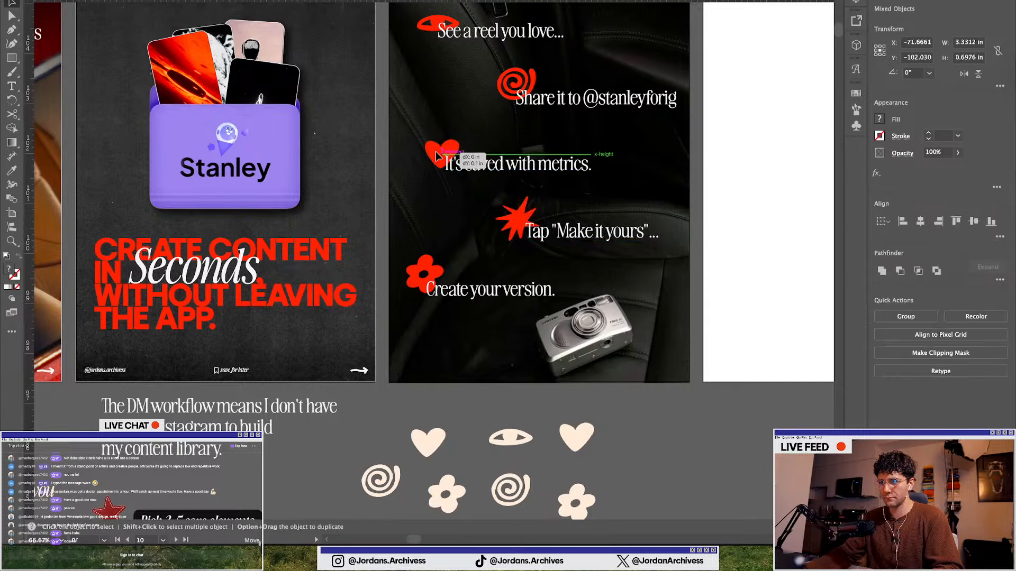
pyautogui.scroll(-1, 433, 220)
pyautogui.click(605, 403)
# Move a copy of the red curved arrow onto the second slide between the first two lines and bring it to the front
pyautogui.scroll(-2, 476, 373)
pyautogui.hscroll(-3, 468, 366)
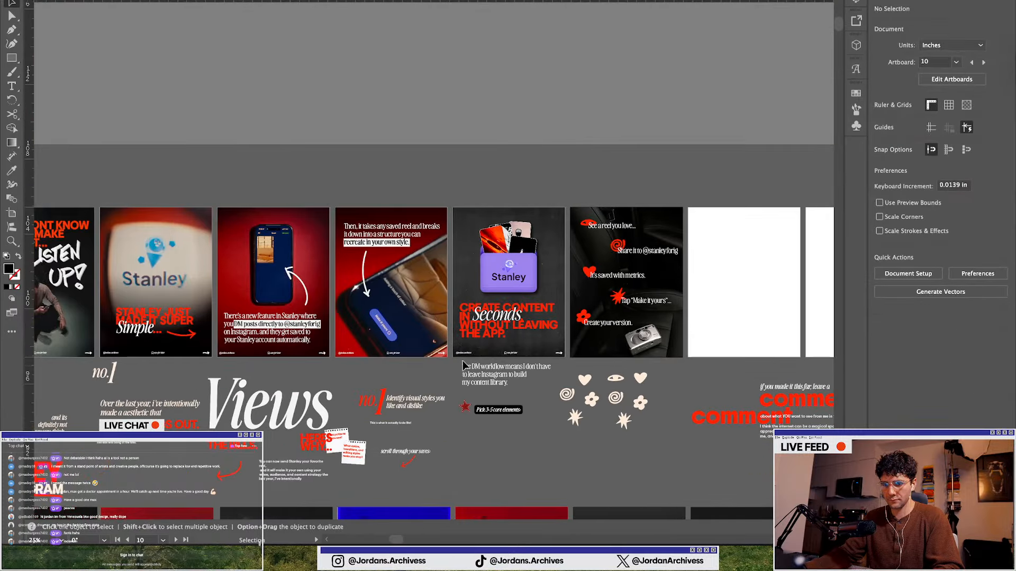
pyautogui.moveTo(407, 466); pyautogui.dragTo(604, 242)
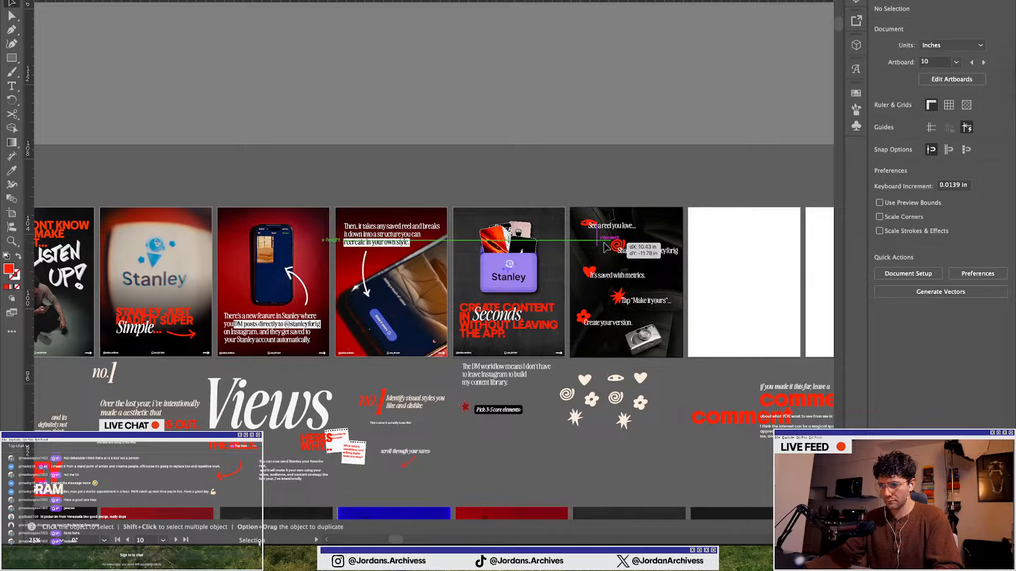
pyautogui.click(956, 273)
pyautogui.click(878, 269)
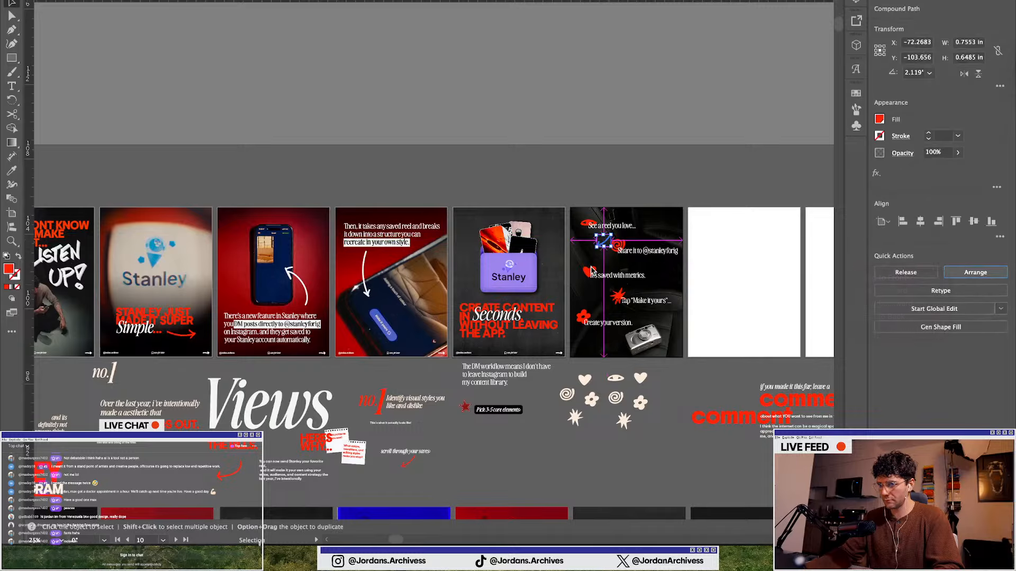
pyautogui.scroll(4, 618, 251)
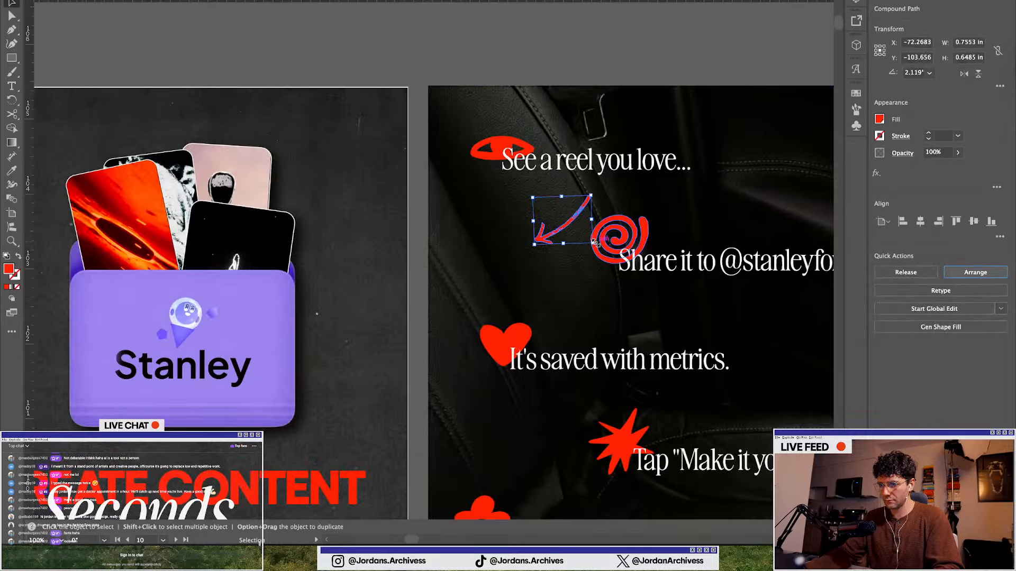
pyautogui.moveTo(594, 245); pyautogui.dragTo(690, 293)
pyautogui.press('super+z')
pyautogui.press('super+z')
pyautogui.scroll(-1, 500, 233)
pyautogui.scroll(1, 557, 269)
pyautogui.press('super+z')
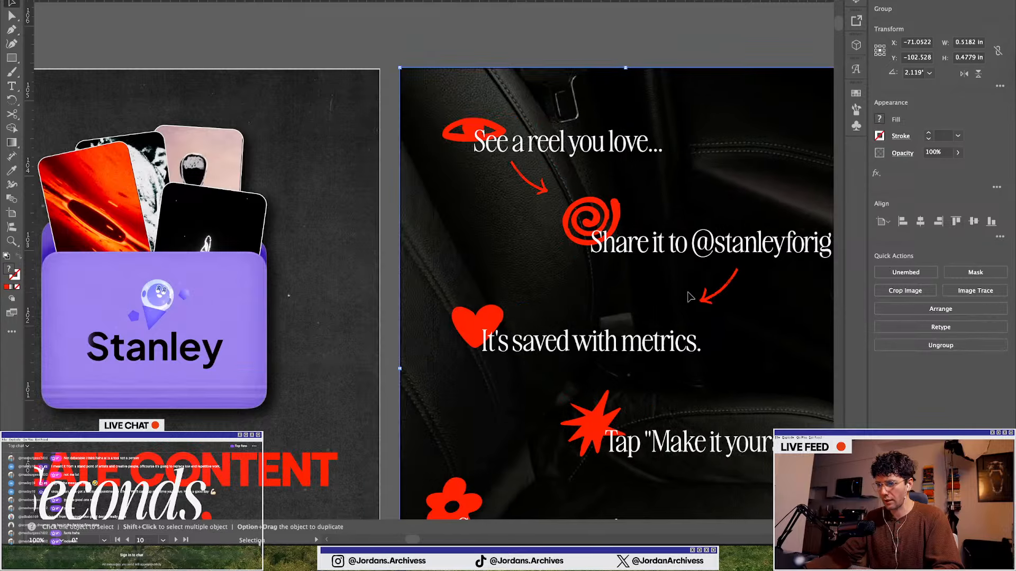
pyautogui.hscroll(3, 687, 295)
pyautogui.scroll(-1, 611, 296)
pyautogui.moveTo(619, 284); pyautogui.dragTo(571, 287)
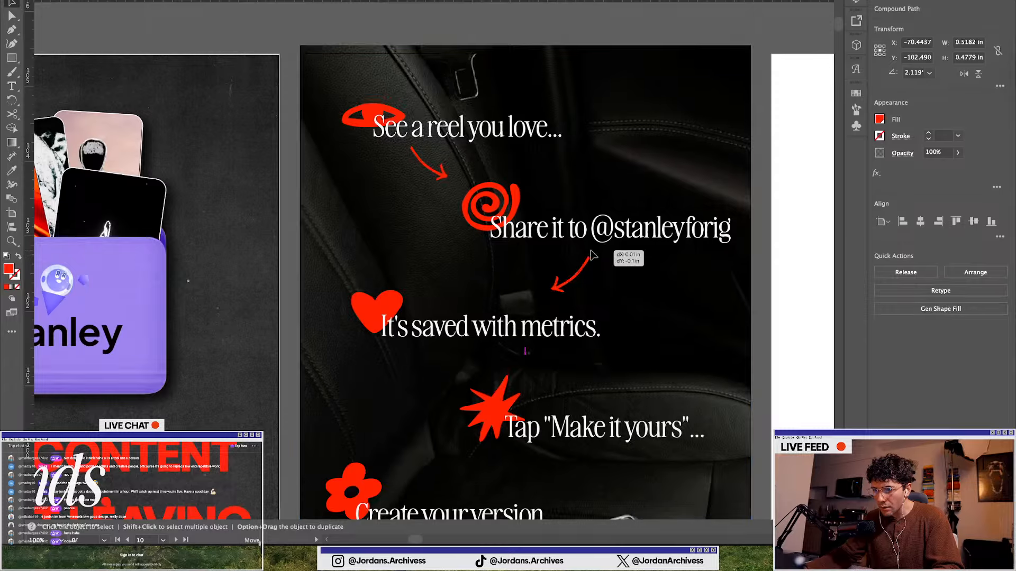
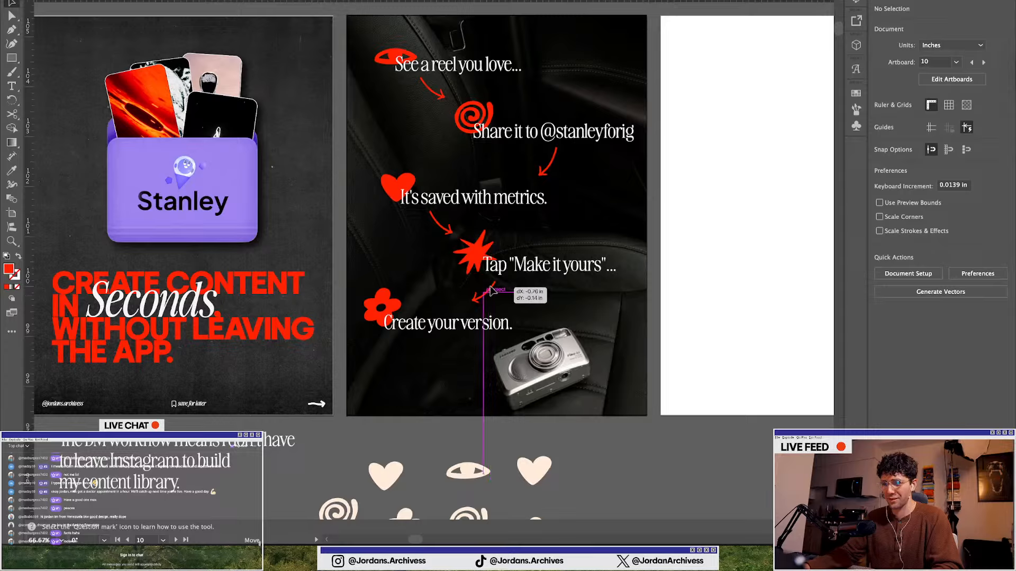
# Shift the red arrows beneath the first three step lines slightly left on the second slide, then deselect
pyautogui.moveTo(440, 224); pyautogui.dragTo(412, 223)
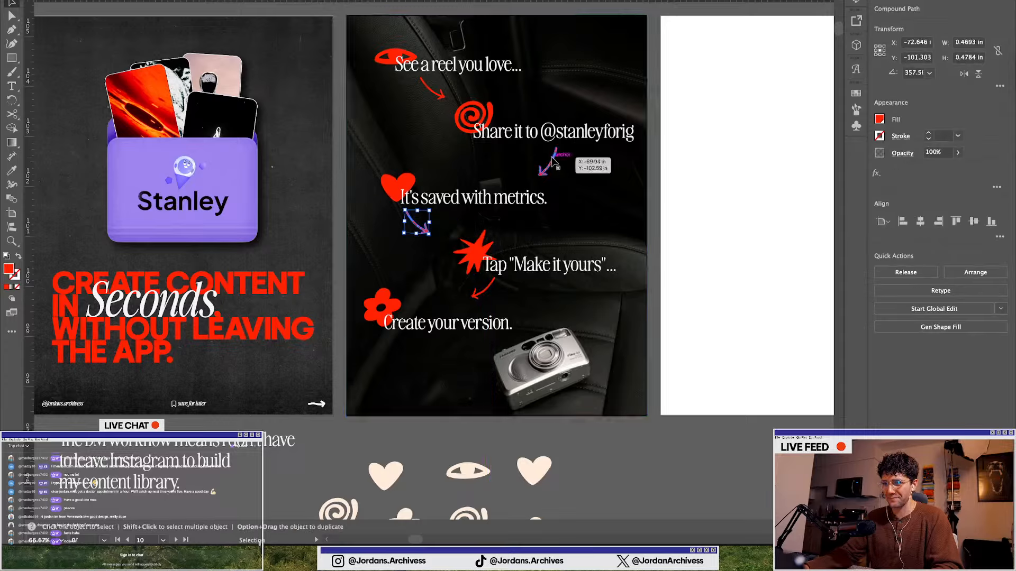
pyautogui.click(550, 158)
pyautogui.moveTo(563, 144); pyautogui.dragTo(485, 160)
pyautogui.moveTo(429, 89); pyautogui.dragTo(397, 86)
pyautogui.click(605, 454)
pyautogui.press('super+minus')
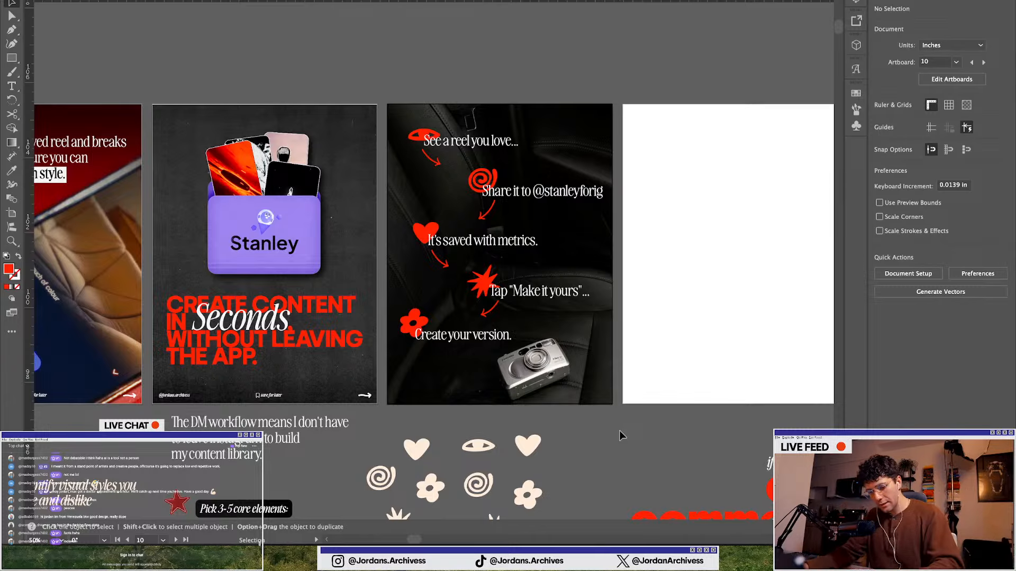
# Rotate the red arrow beneath "See a reel you love..." so it points more steeply down
pyautogui.scroll(-1, 513, 298)
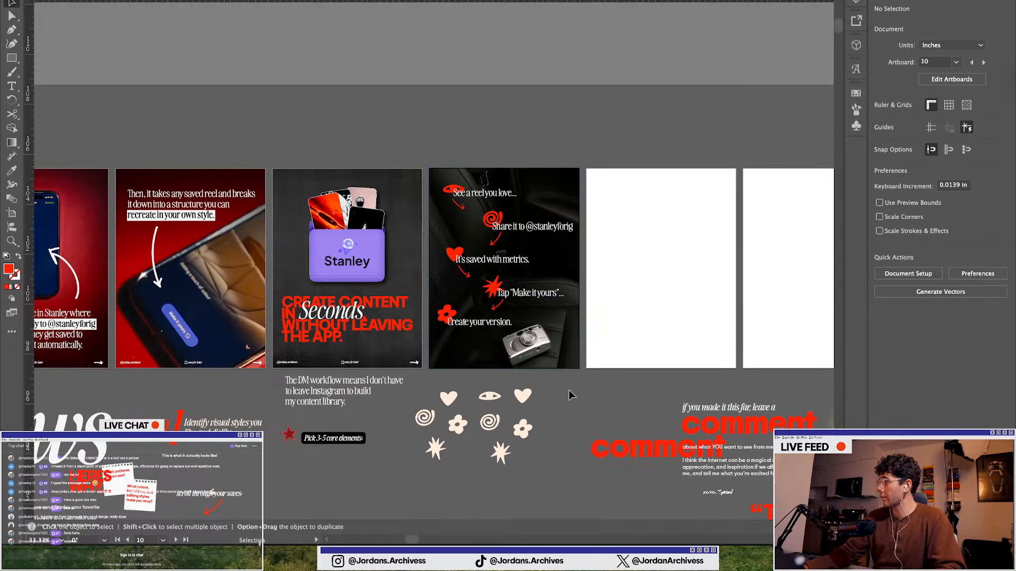
pyautogui.scroll(1, 453, 258)
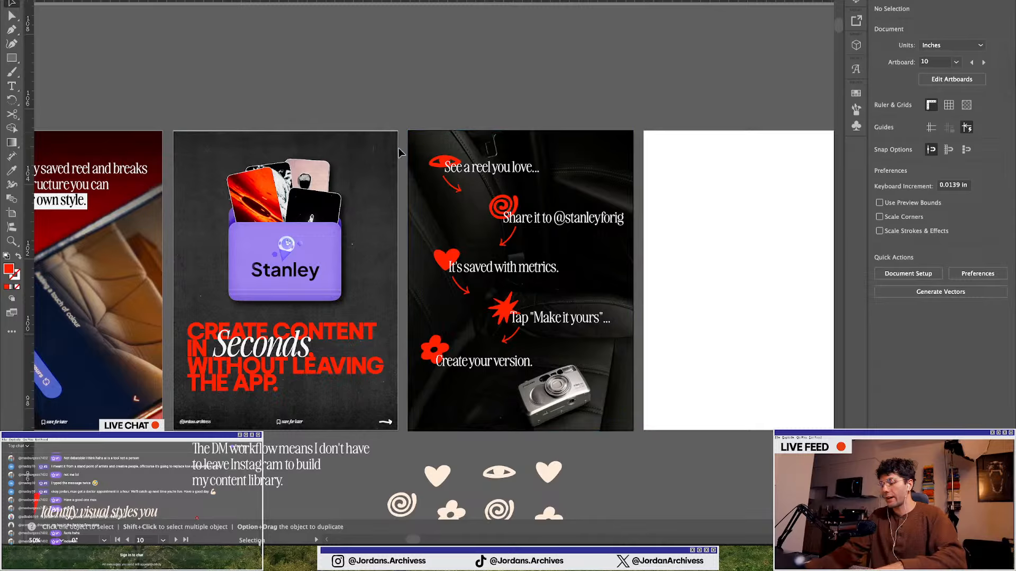
pyautogui.scroll(-1, 405, 152)
pyautogui.scroll(-1, 407, 151)
pyautogui.hscroll(-3, 407, 151)
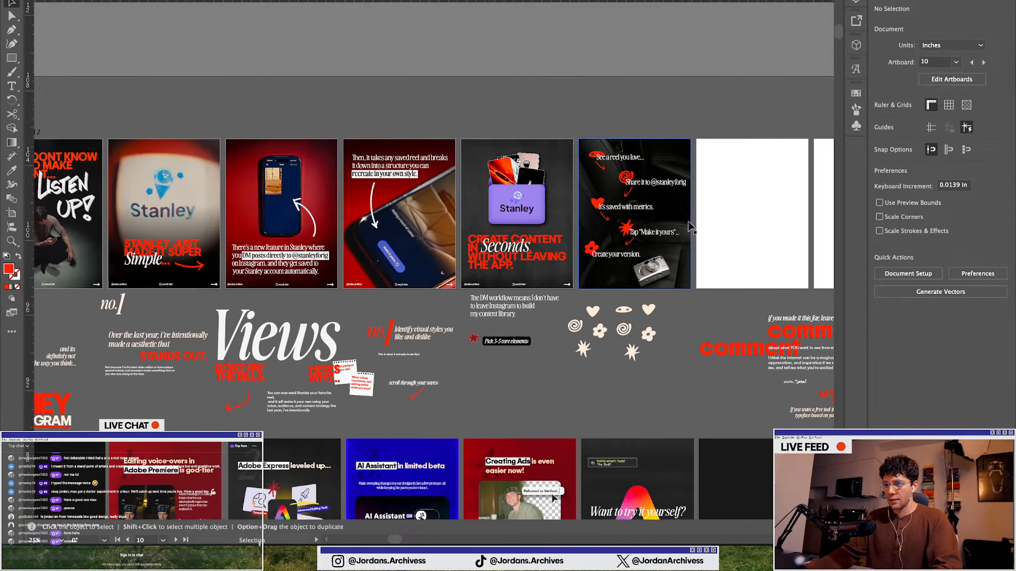
pyautogui.scroll(2, 690, 225)
pyautogui.scroll(1, 687, 227)
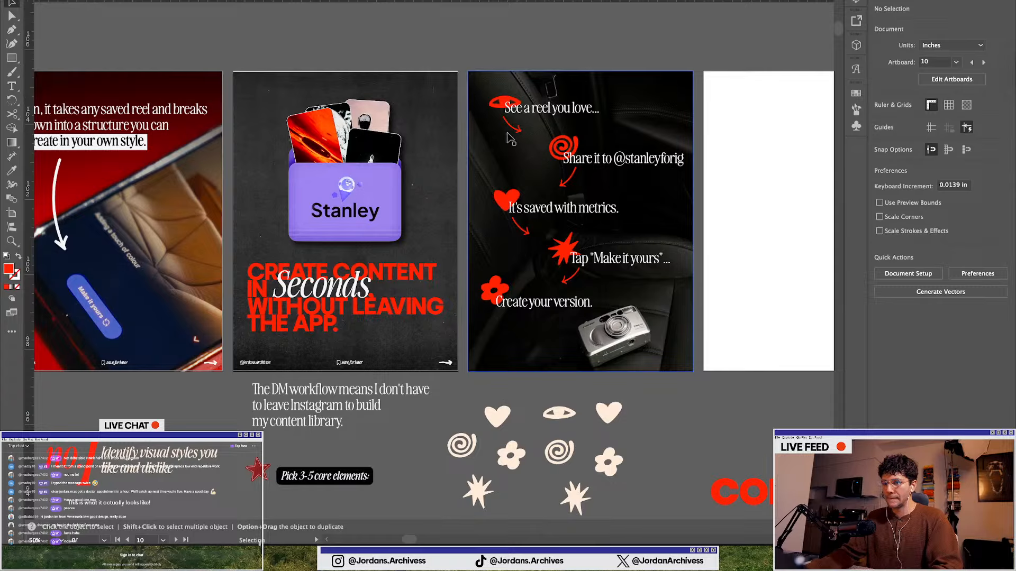
pyautogui.scroll(3, 510, 139)
pyautogui.click(526, 118)
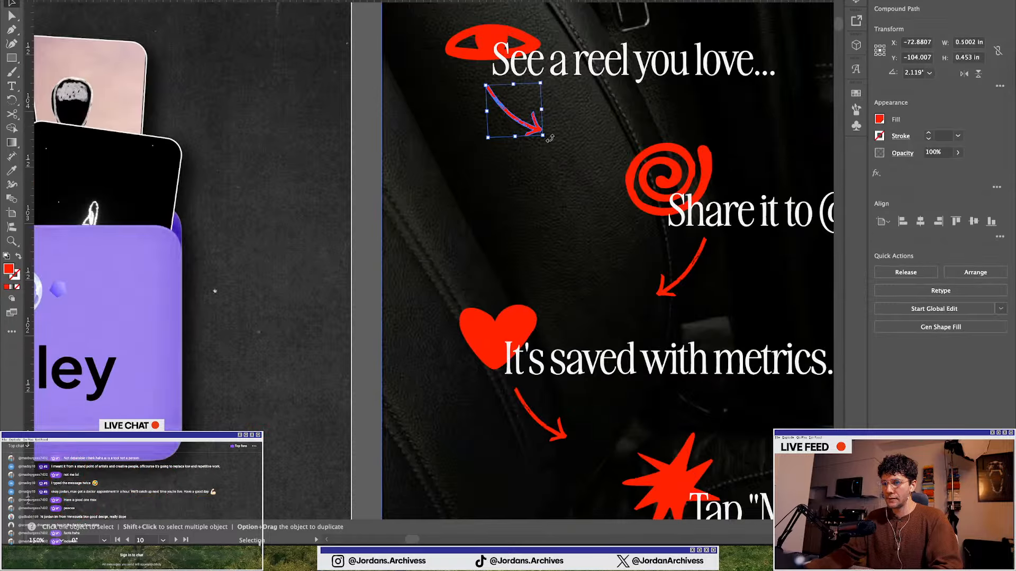
pyautogui.moveTo(550, 138); pyautogui.dragTo(524, 95)
pyautogui.scroll(-2, 491, 88)
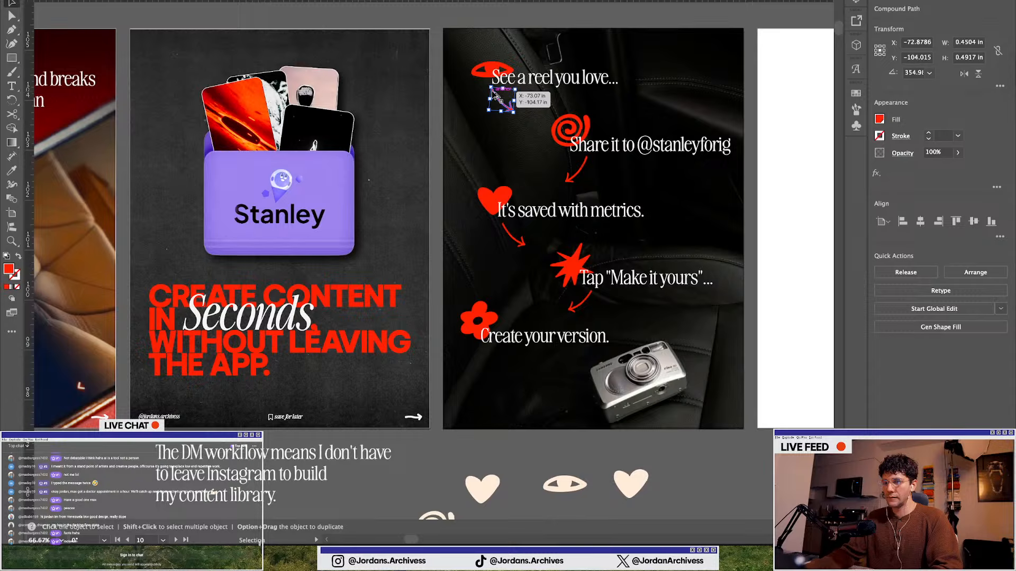
pyautogui.click(702, 450)
pyautogui.press('super+minus')
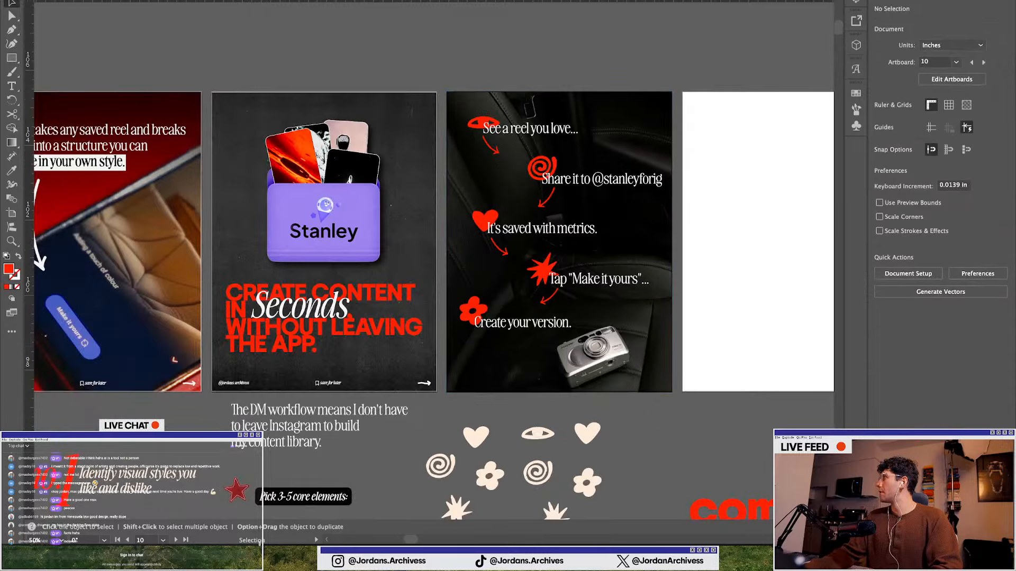
# Delete the leather-and-camera photo background from the second slide
pyautogui.hscroll(3, 545, 424)
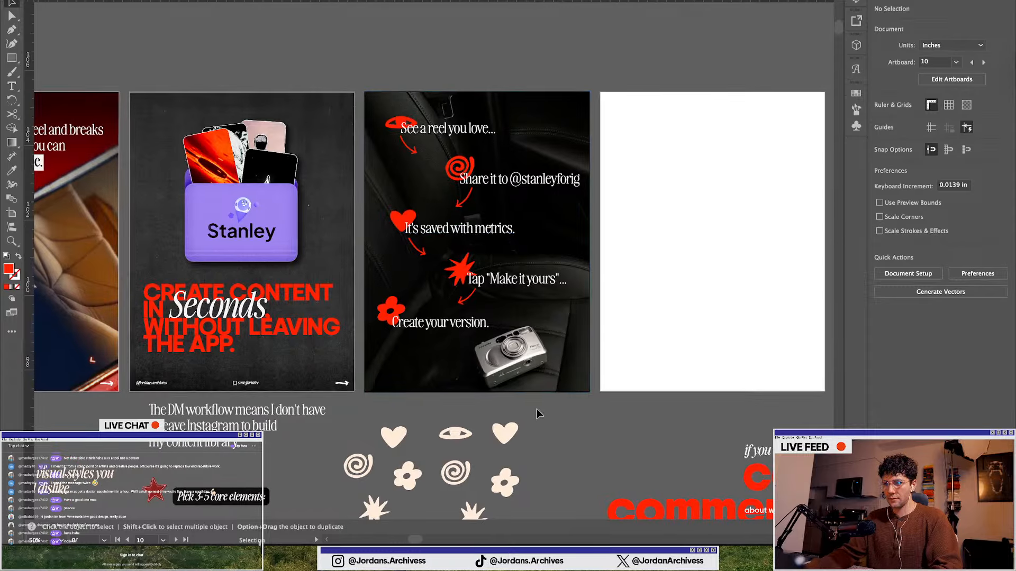
pyautogui.scroll(-2, 414, 330)
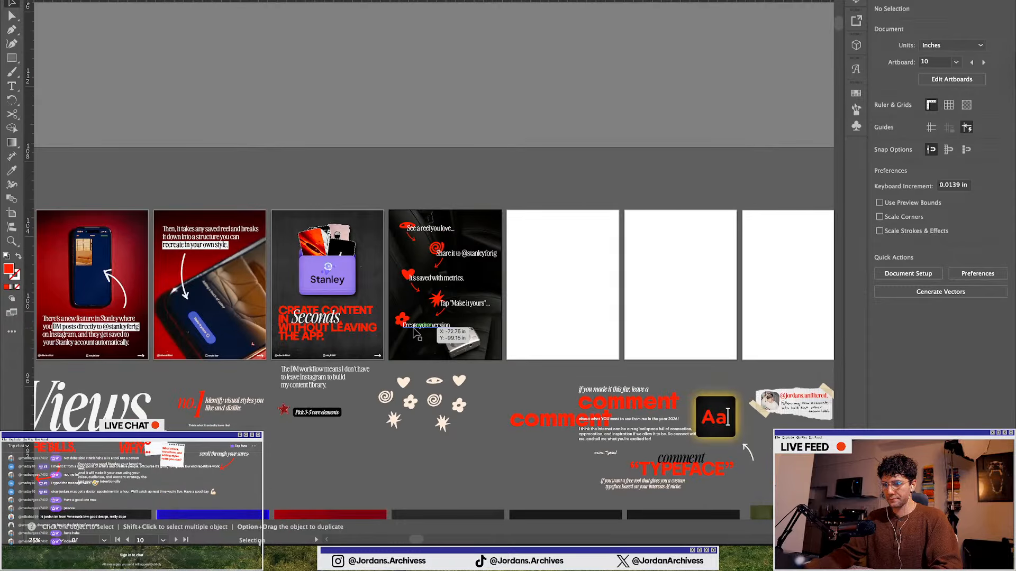
pyautogui.scroll(-1, 415, 330)
pyautogui.scroll(3, 418, 328)
pyautogui.click(422, 343)
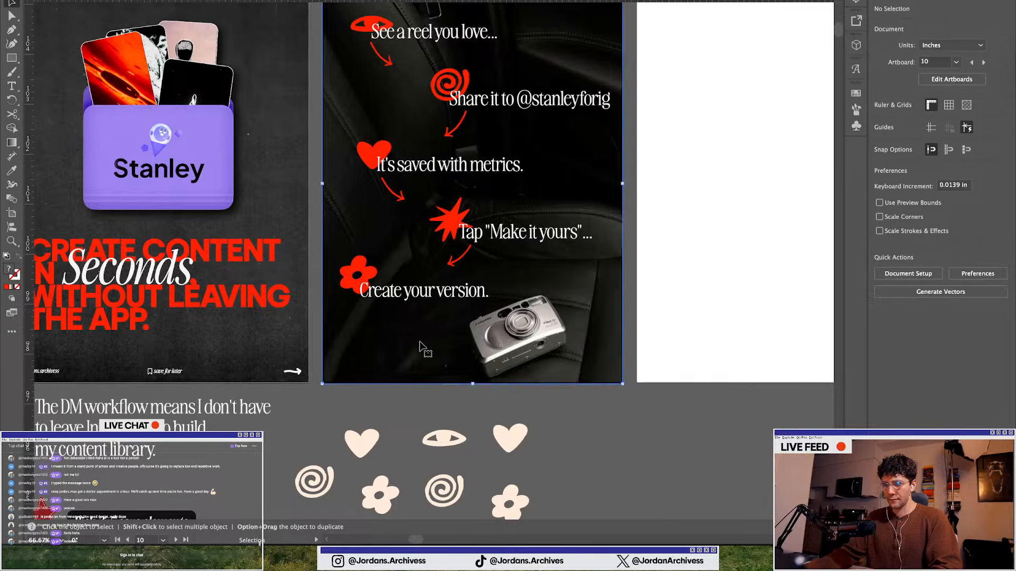
pyautogui.press('Delete')
# Move the dark crumpled-paper texture from the asset area onto the second slide as its new background
pyautogui.scroll(1, 420, 341)
pyautogui.scroll(-3, 443, 299)
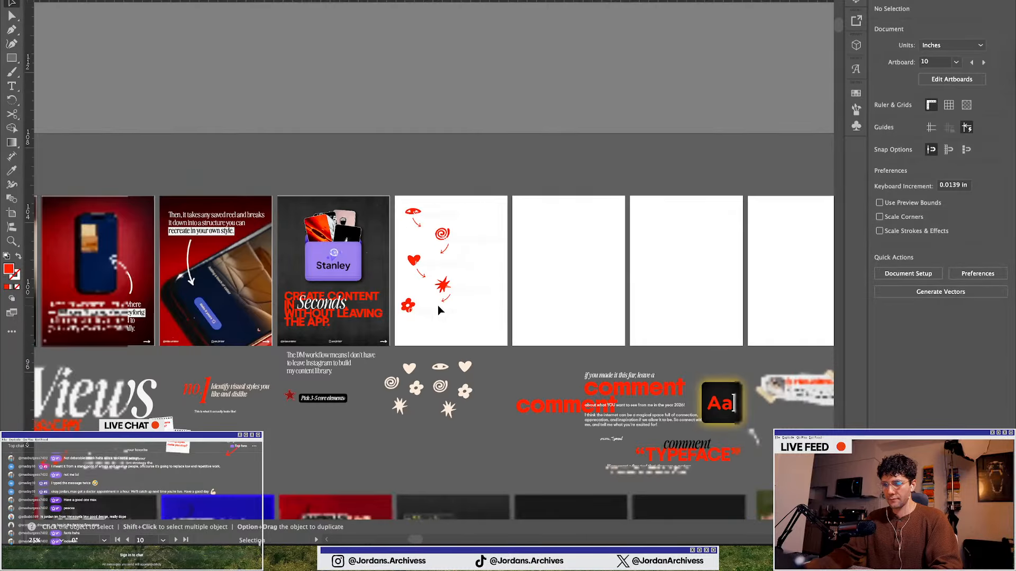
pyautogui.scroll(-1, 521, 428)
pyautogui.scroll(-3, 507, 405)
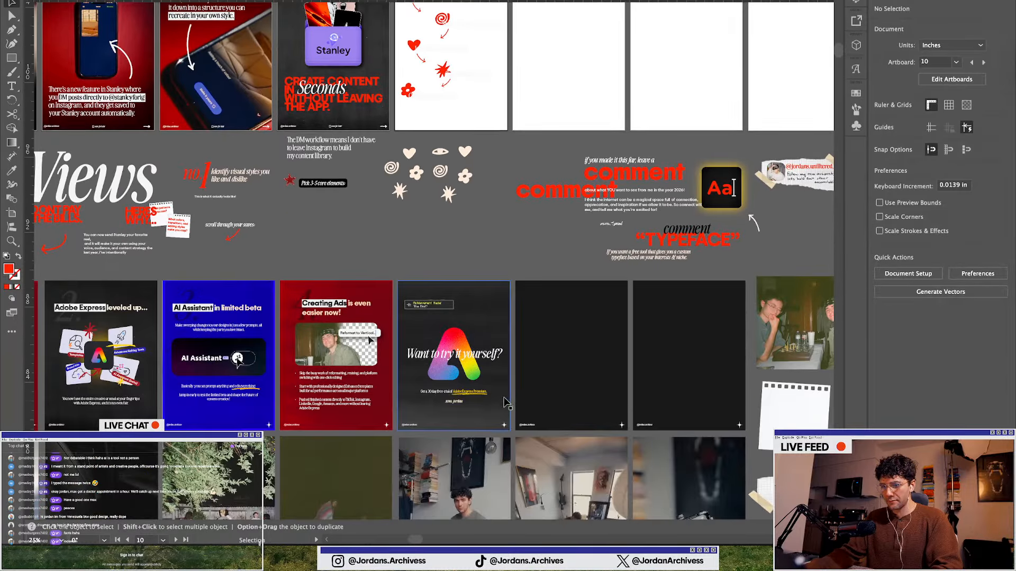
pyautogui.scroll(-2, 505, 400)
pyautogui.hscroll(2, 506, 397)
pyautogui.hscroll(5, 677, 391)
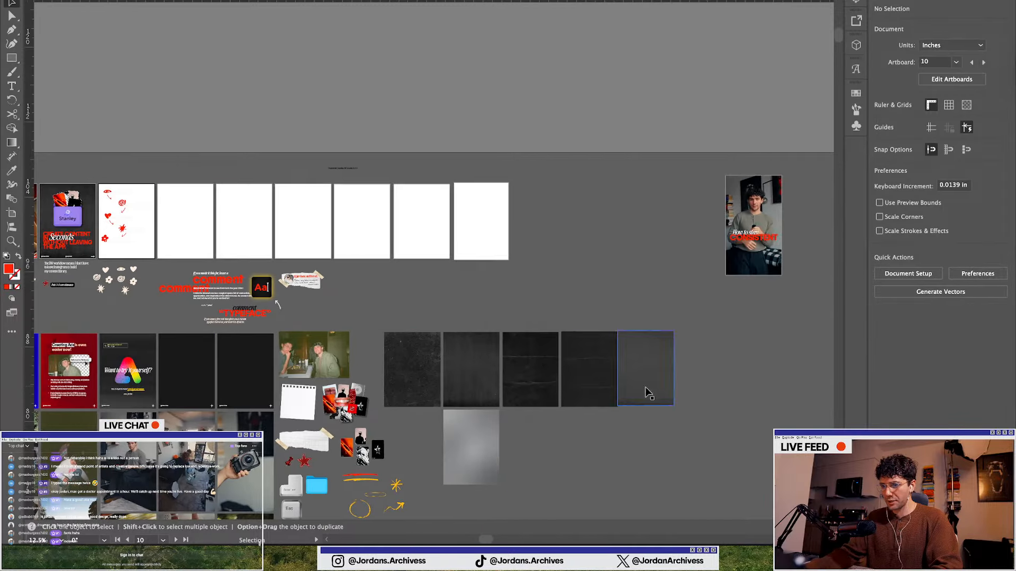
pyautogui.click(535, 371)
pyautogui.hscroll(-4, 582, 373)
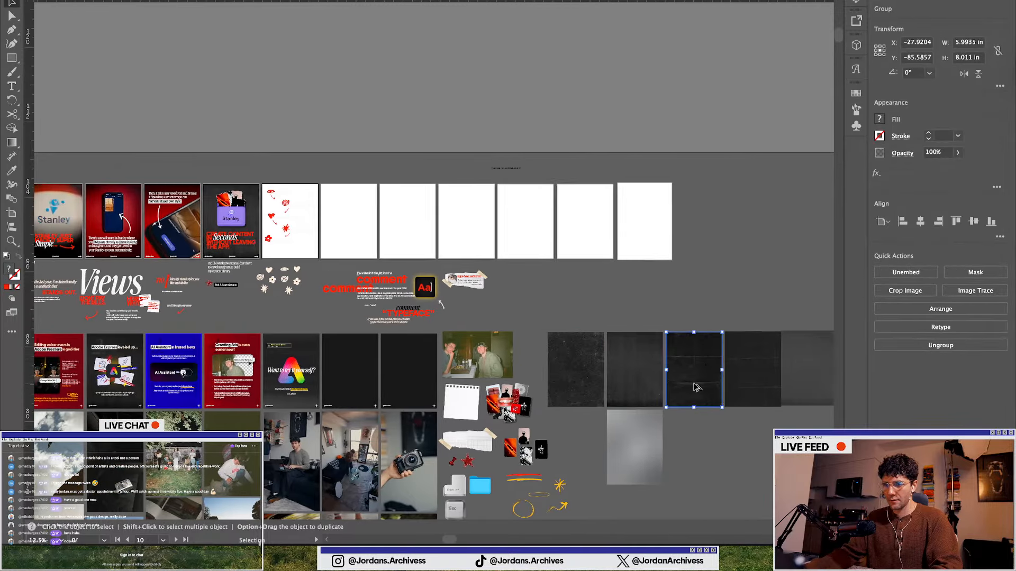
pyautogui.moveTo(699, 389); pyautogui.dragTo(289, 237)
pyautogui.scroll(2, 289, 237)
pyautogui.moveTo(318, 275); pyautogui.dragTo(323, 276)
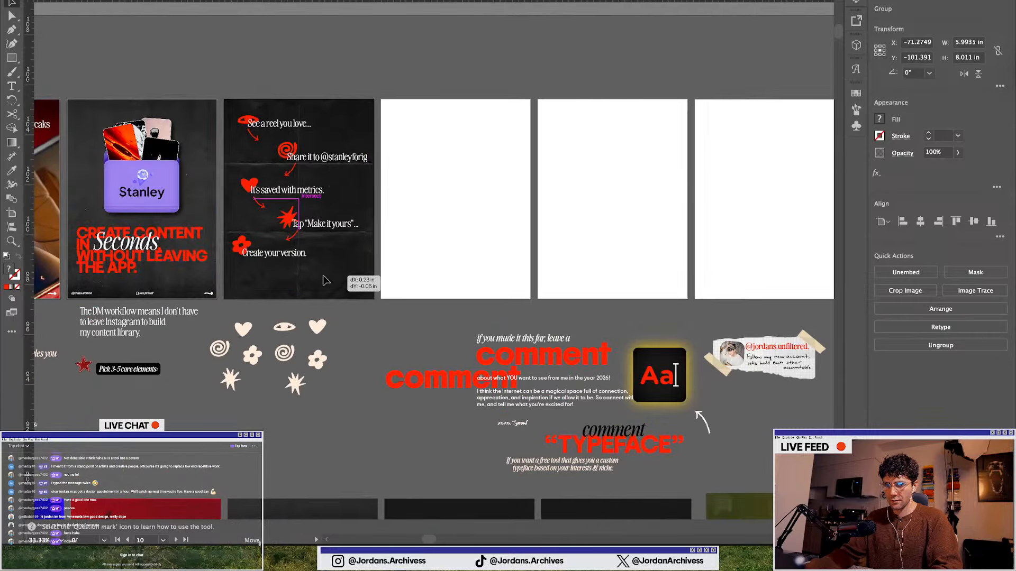
pyautogui.scroll(2, 245, 163)
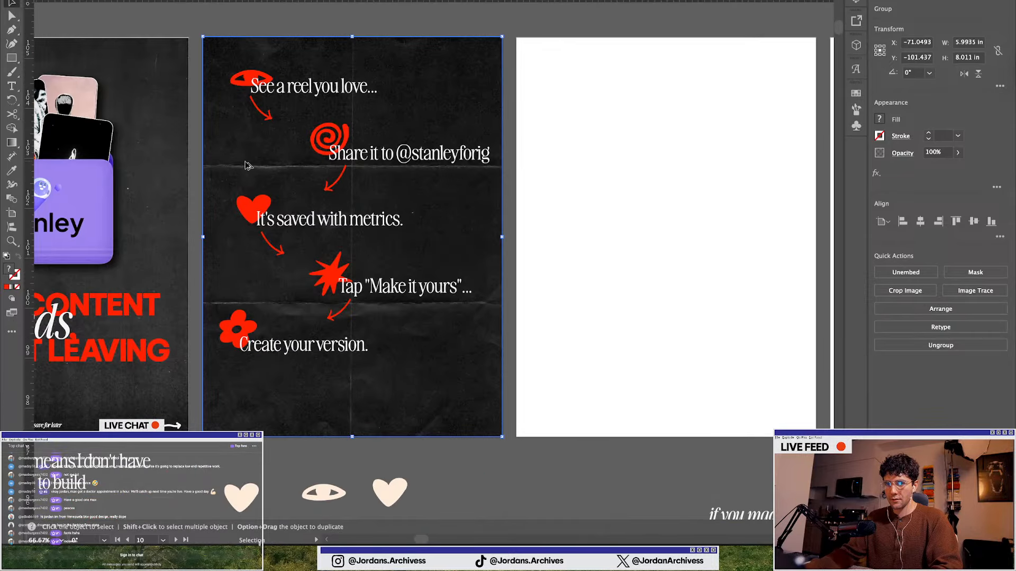
# Delete all four red arrows between the step lines on the second slide
pyautogui.click(329, 315)
pyautogui.press('Delete')
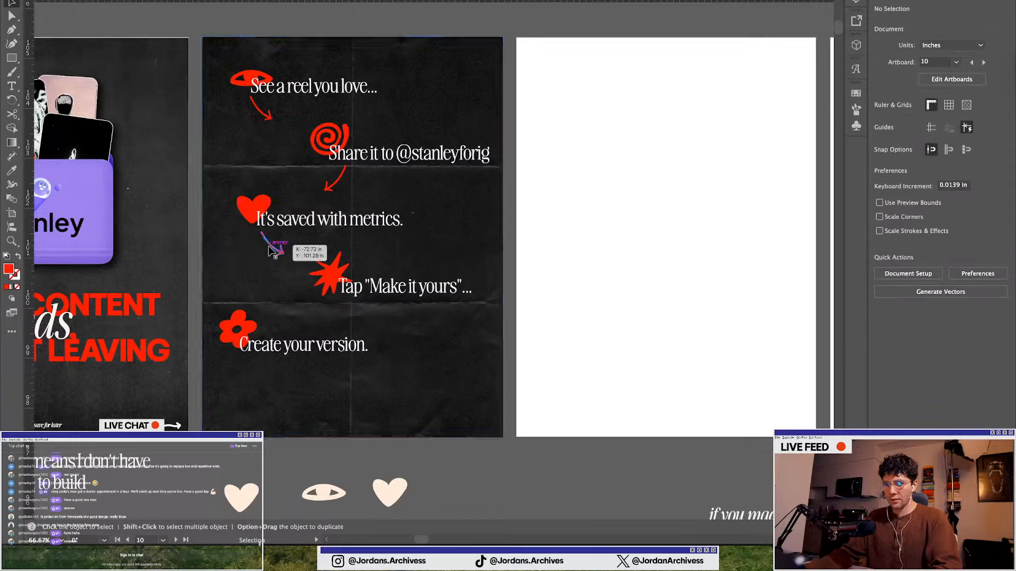
pyautogui.click(271, 251)
pyautogui.press('Delete')
pyautogui.click(336, 180)
pyautogui.press('Delete')
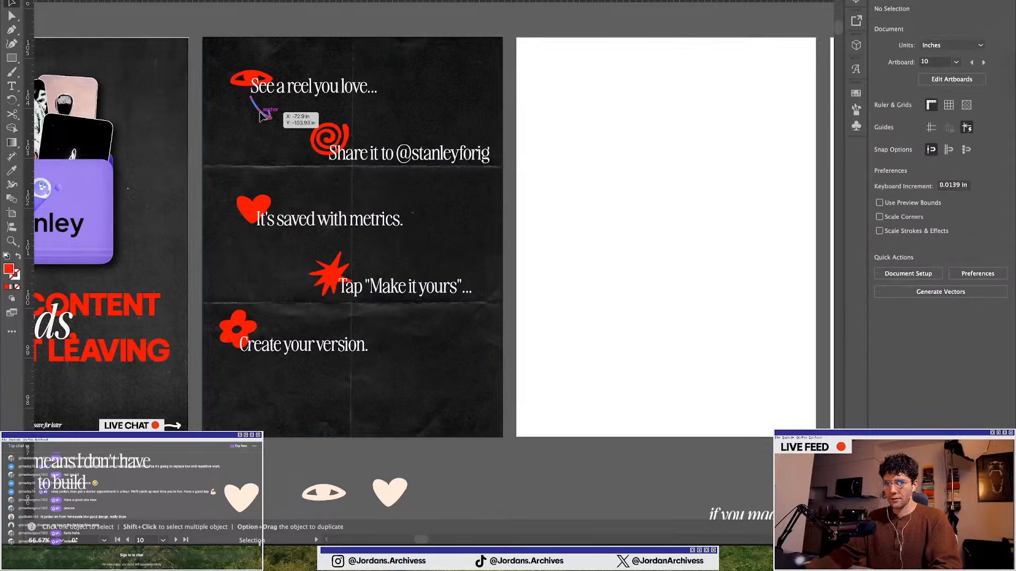
pyautogui.click(261, 114)
pyautogui.press('Delete')
# Group the flower, starburst and heart icons each with its own step text line
pyautogui.moveTo(319, 365); pyautogui.dragTo(232, 333)
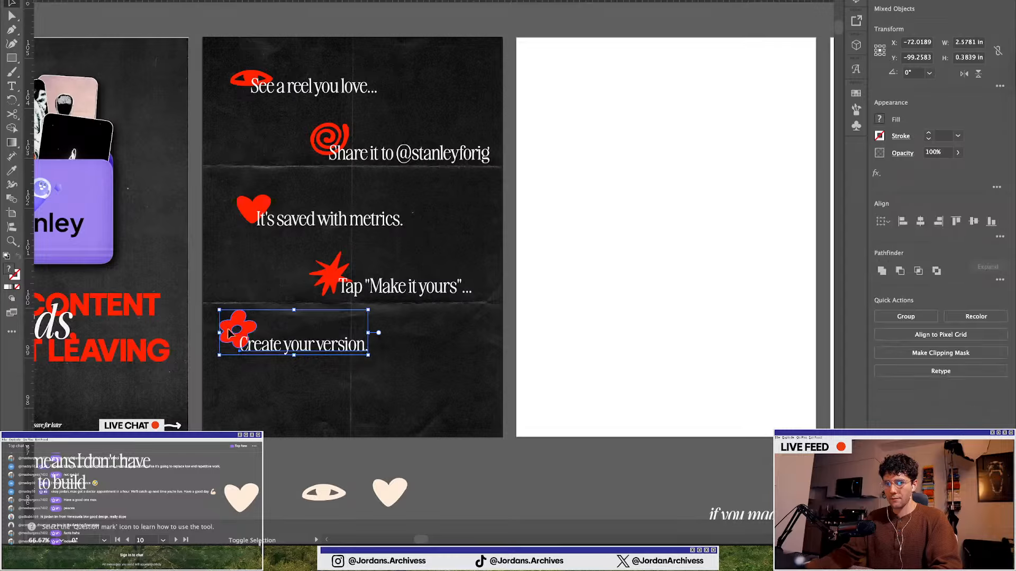
pyautogui.press('super+g')
pyautogui.click(410, 289)
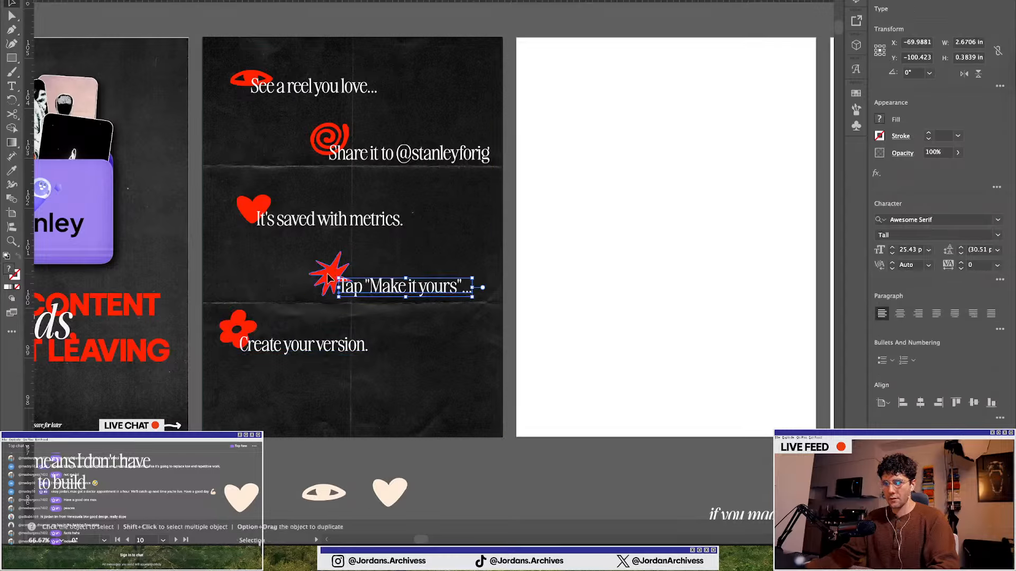
pyautogui.keyDown('shift'); pyautogui.click(327, 272); pyautogui.keyUp('shift')
pyautogui.press('super+g')
pyautogui.click(305, 222)
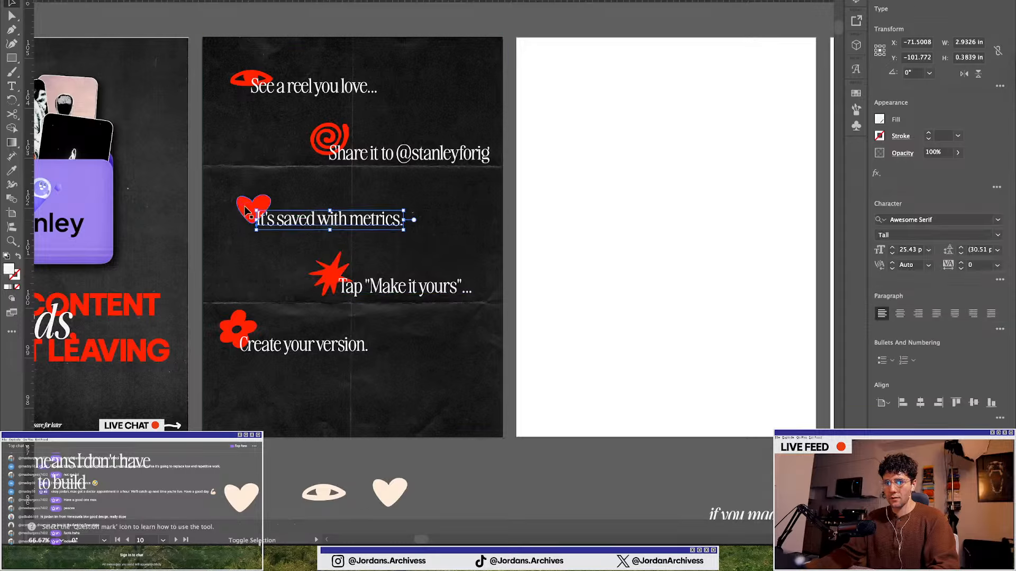
pyautogui.keyDown('shift'); pyautogui.click(249, 209); pyautogui.keyUp('shift')
pyautogui.press('super+g')
# Group the spiral and eye icons each with its own step text line
pyautogui.click(360, 154)
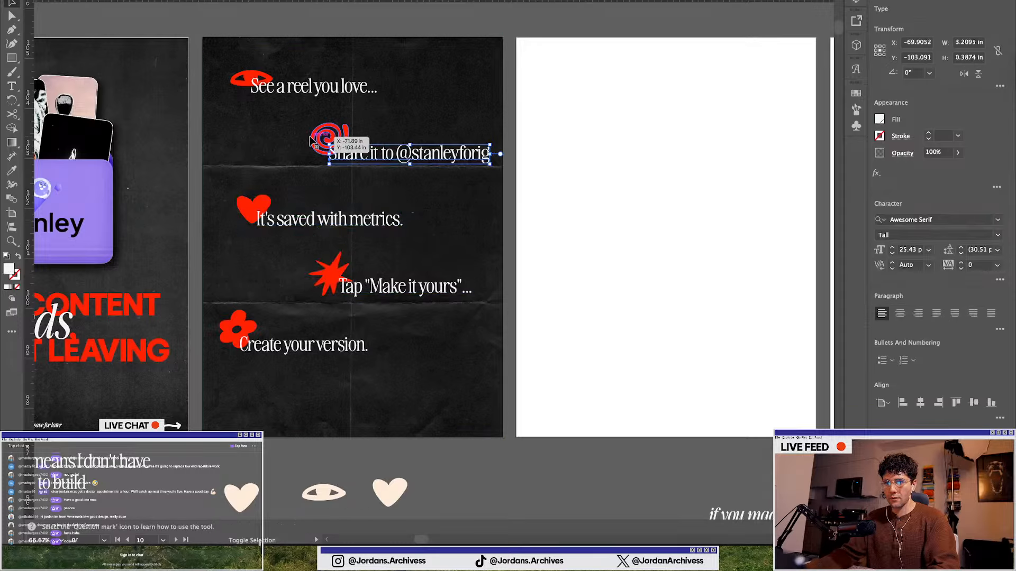
pyautogui.keyDown('shift'); pyautogui.click(329, 139); pyautogui.keyUp('shift')
pyautogui.press('super+g')
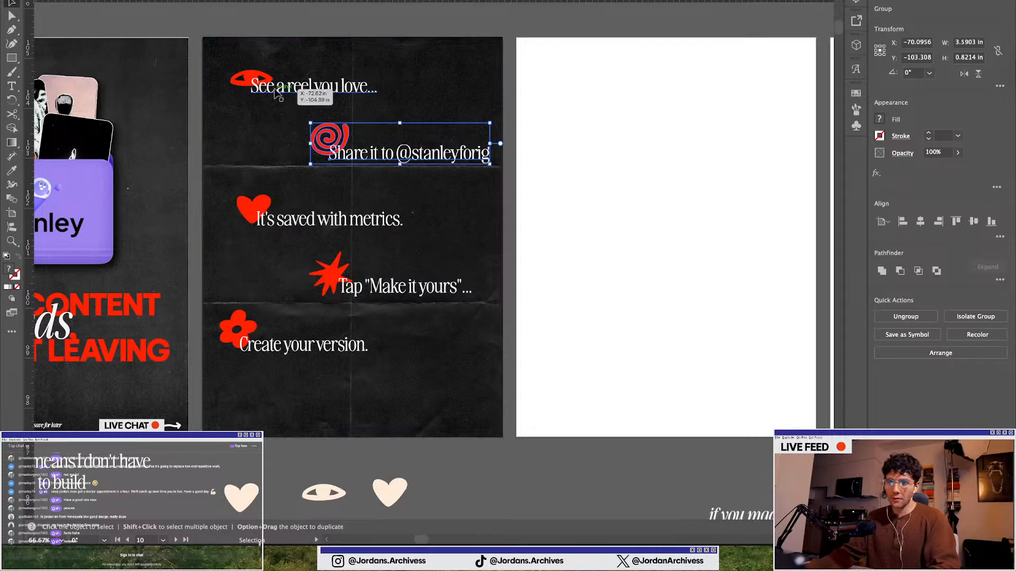
pyautogui.click(296, 86)
pyautogui.keyDown('shift'); pyautogui.click(234, 78); pyautogui.keyUp('shift')
pyautogui.press('super+g')
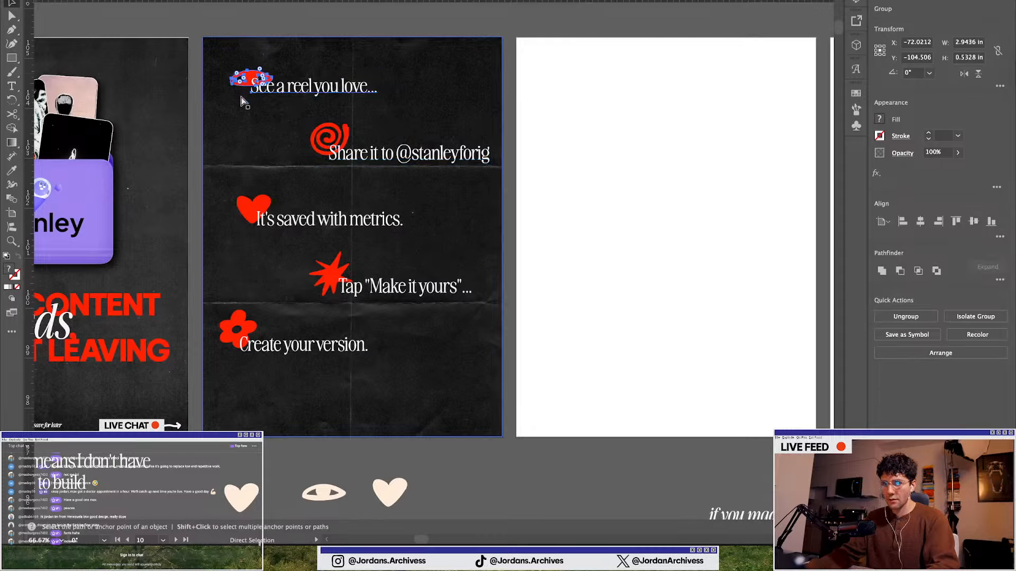
# Center the five icon-text groups horizontally and shift the whole stack lower on the slide
pyautogui.click(389, 154)
pyautogui.keyDown('shift'); pyautogui.click(281, 89); pyautogui.keyUp('shift')
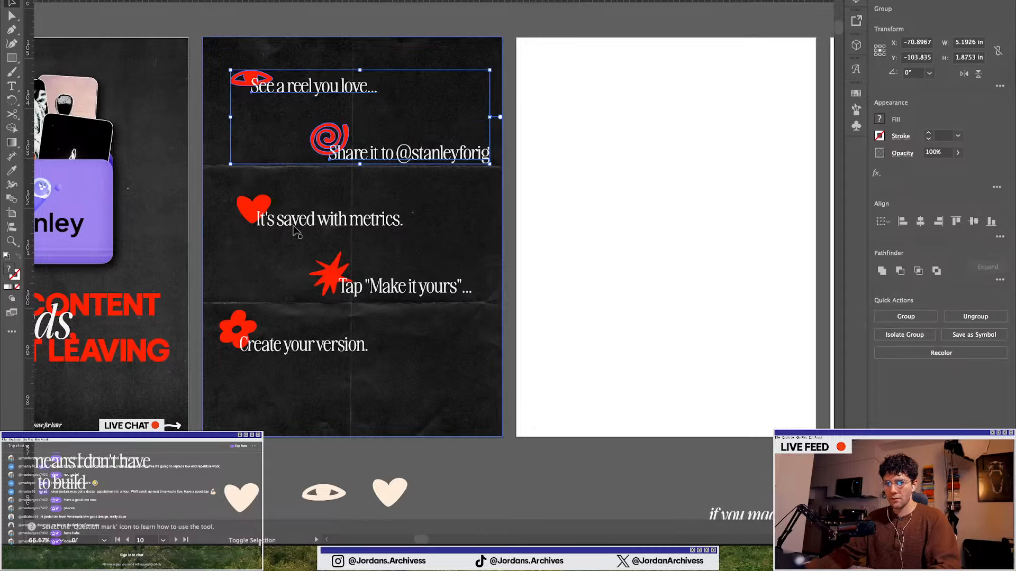
pyautogui.keyDown('shift'); pyautogui.click(299, 225); pyautogui.keyUp('shift')
pyautogui.keyDown('shift'); pyautogui.click(344, 285); pyautogui.keyUp('shift')
pyautogui.keyDown('shift'); pyautogui.click(317, 349); pyautogui.keyUp('shift')
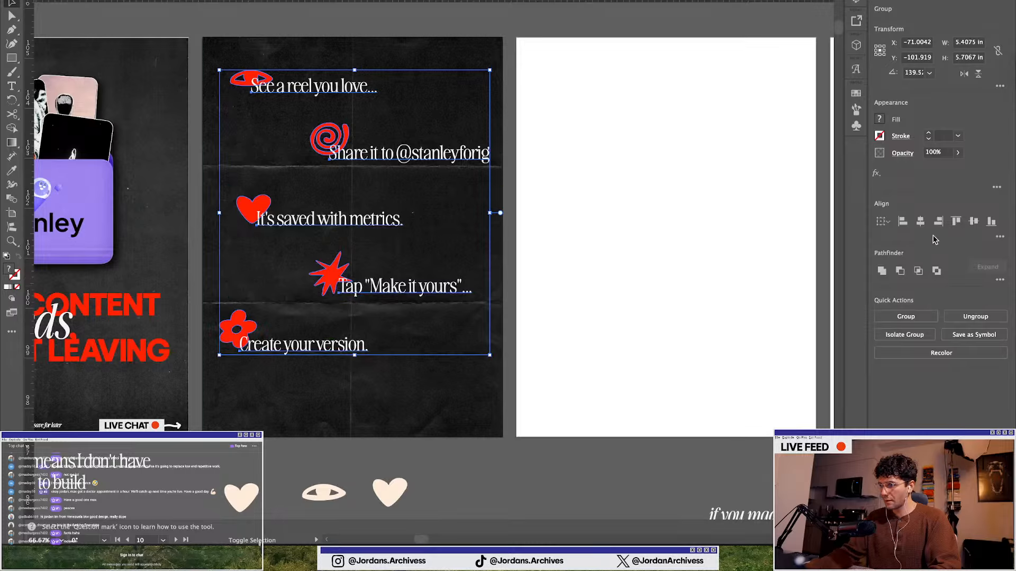
pyautogui.click(973, 221)
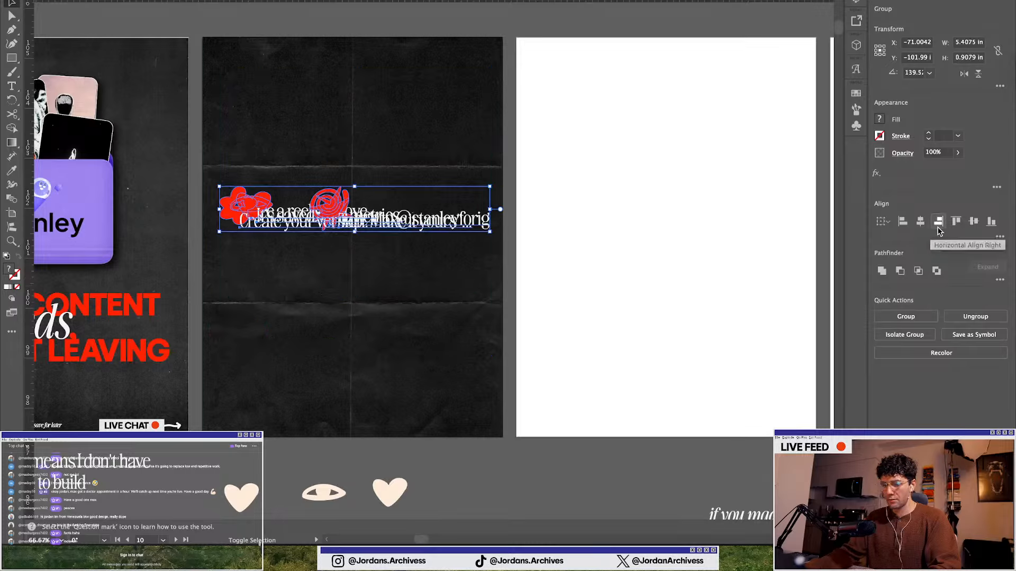
pyautogui.press('super+z')
pyautogui.click(920, 222)
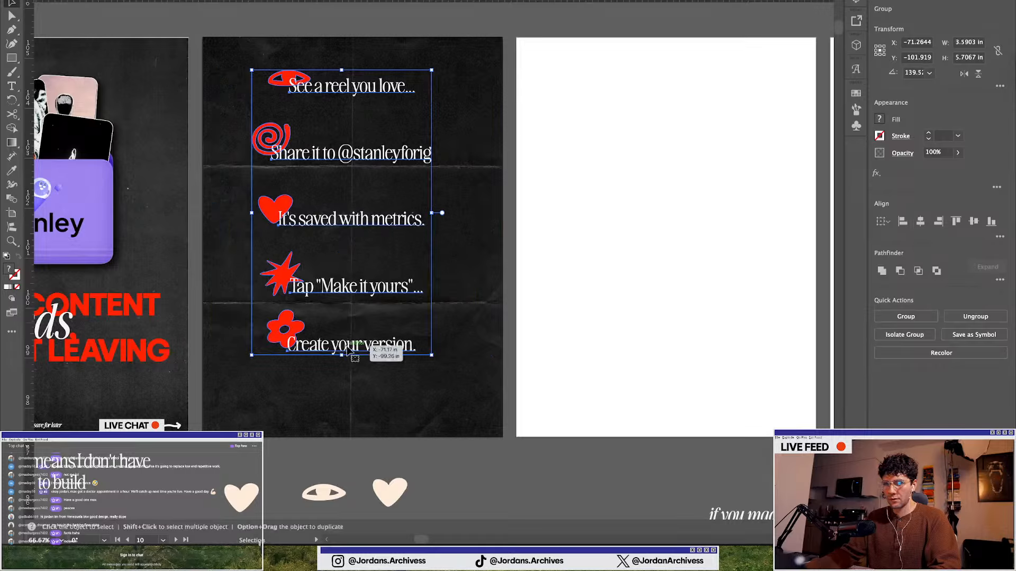
pyautogui.moveTo(347, 351); pyautogui.dragTo(352, 388)
# Move the "See a reel you love..." group up, then distribute all five groups evenly in vertical spacing
pyautogui.click(358, 118)
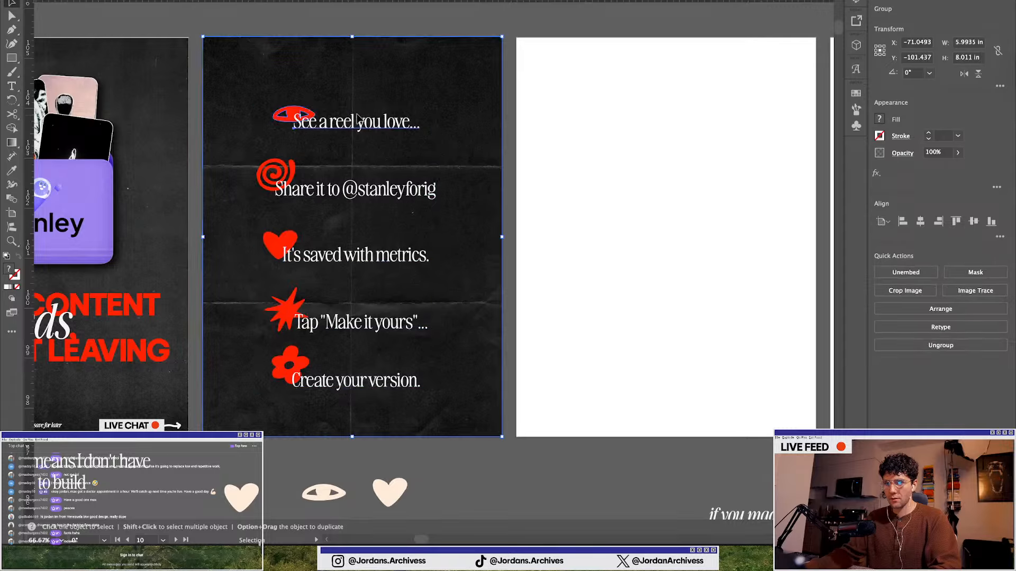
pyautogui.moveTo(357, 117); pyautogui.dragTo(359, 74)
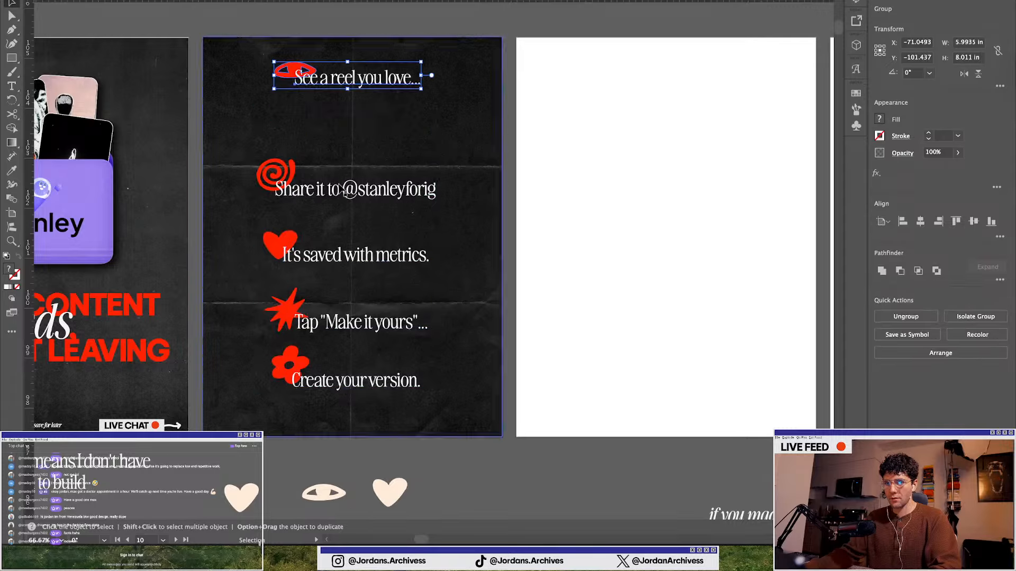
pyautogui.keyDown('shift'); pyautogui.click(339, 262); pyautogui.keyUp('shift')
pyautogui.keyDown('shift'); pyautogui.click(344, 329); pyautogui.keyUp('shift')
pyautogui.keyDown('shift'); pyautogui.click(384, 385); pyautogui.keyUp('shift')
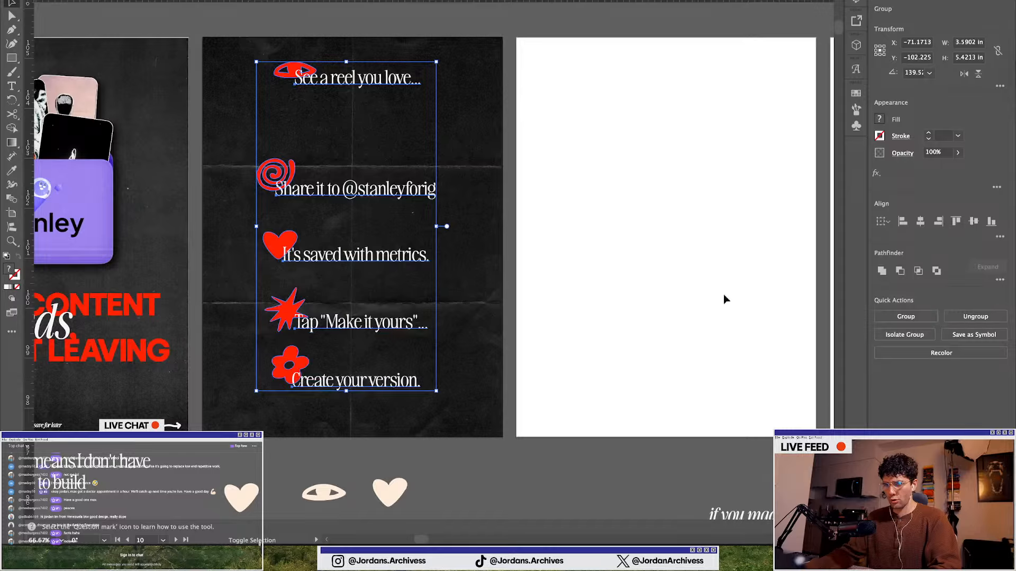
pyautogui.click(926, 220)
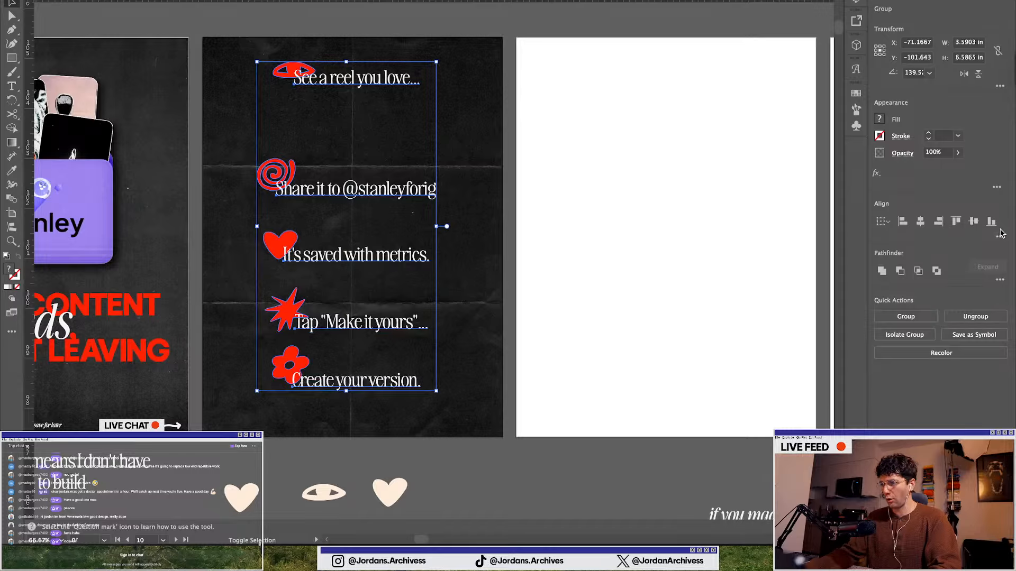
pyautogui.click(1000, 236)
pyautogui.click(894, 304)
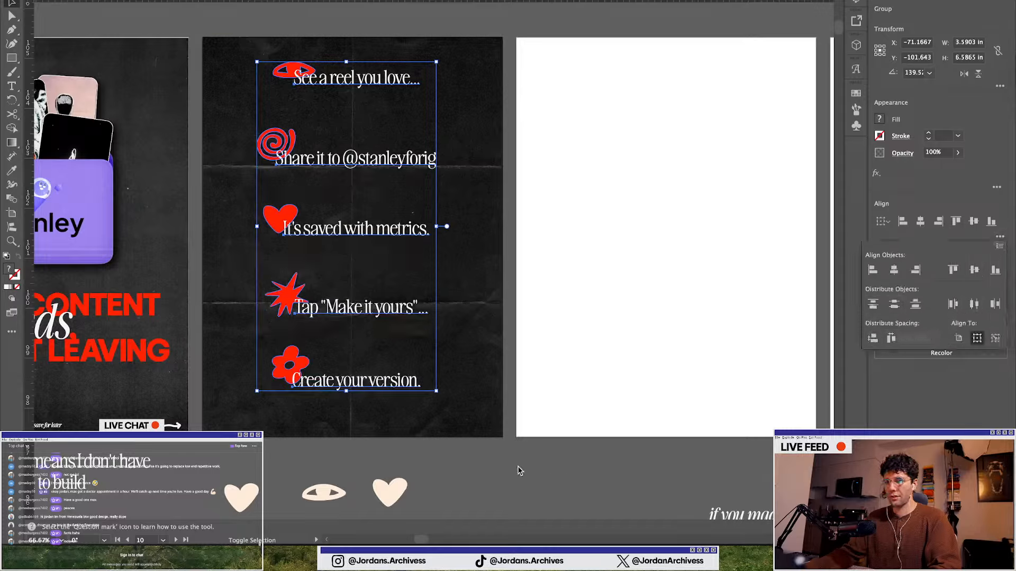
# Nudge the "Create your version." group slightly lower on the second slide and deselect it
pyautogui.moveTo(378, 386); pyautogui.dragTo(377, 390)
pyautogui.click(468, 468)
pyautogui.scroll(-1, 469, 462)
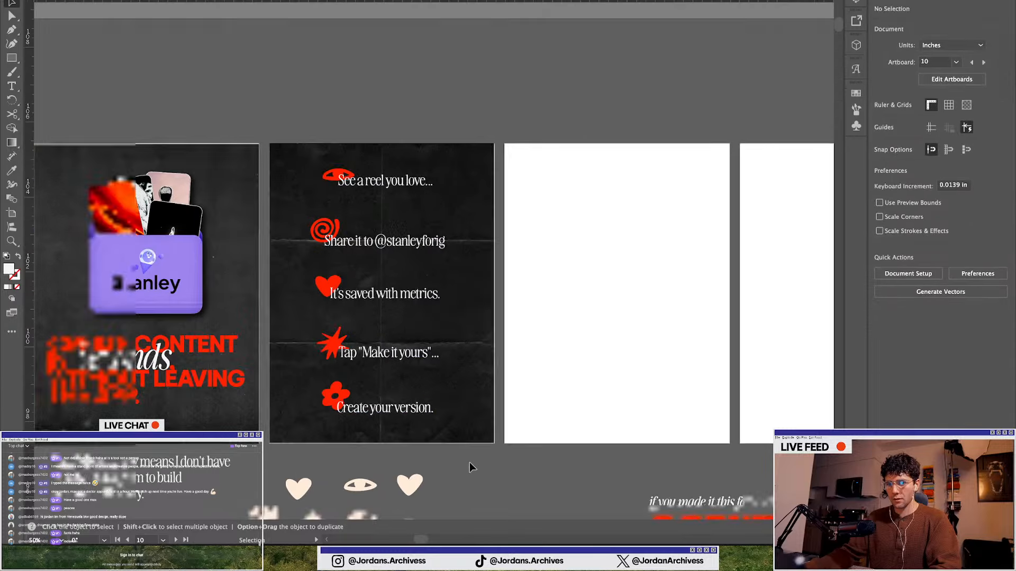
pyautogui.scroll(-1, 469, 463)
pyautogui.scroll(-1, 392, 424)
pyautogui.scroll(2, 370, 413)
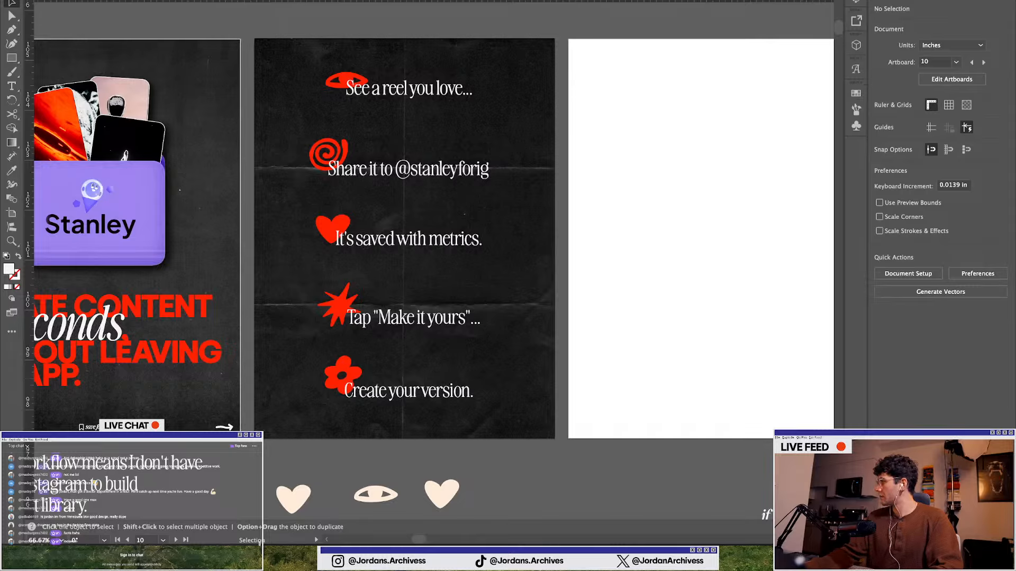
pyautogui.scroll(-2, 547, 450)
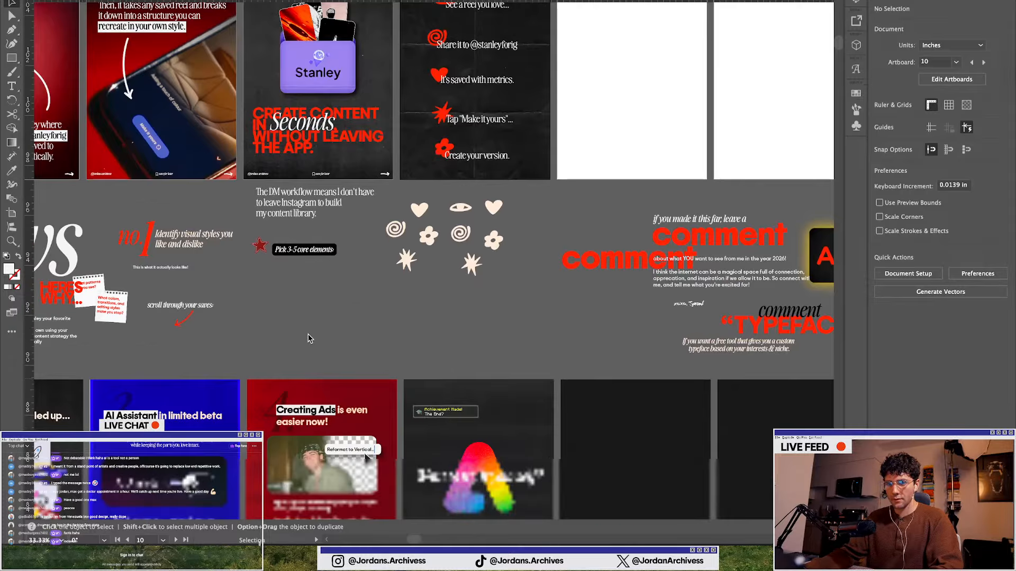
pyautogui.scroll(4, 334, 265)
pyautogui.scroll(-2, 335, 348)
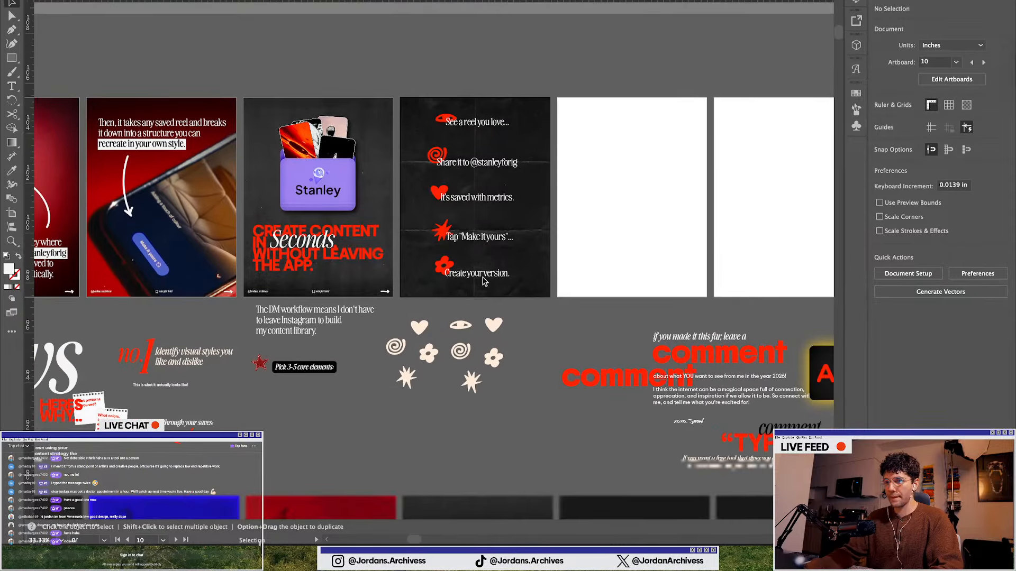
pyautogui.scroll(2, 475, 124)
pyautogui.click(11, 59)
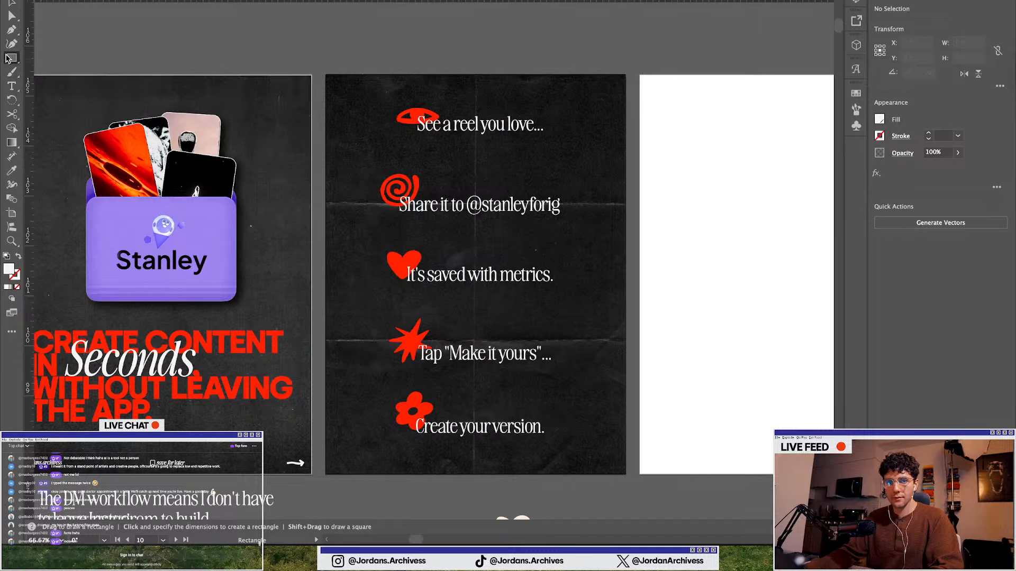
pyautogui.click(14, 78)
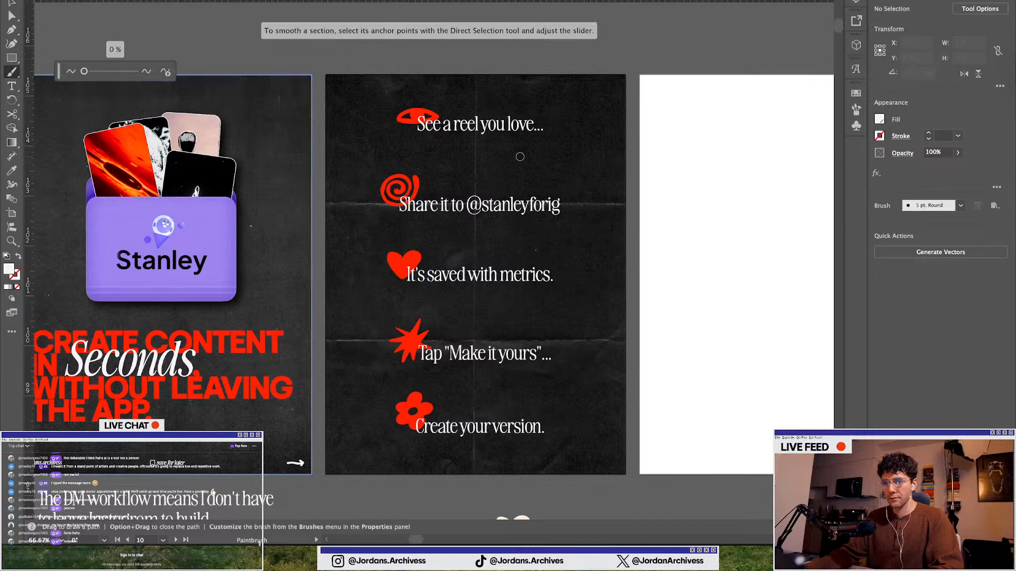
pyautogui.scroll(1, 510, 163)
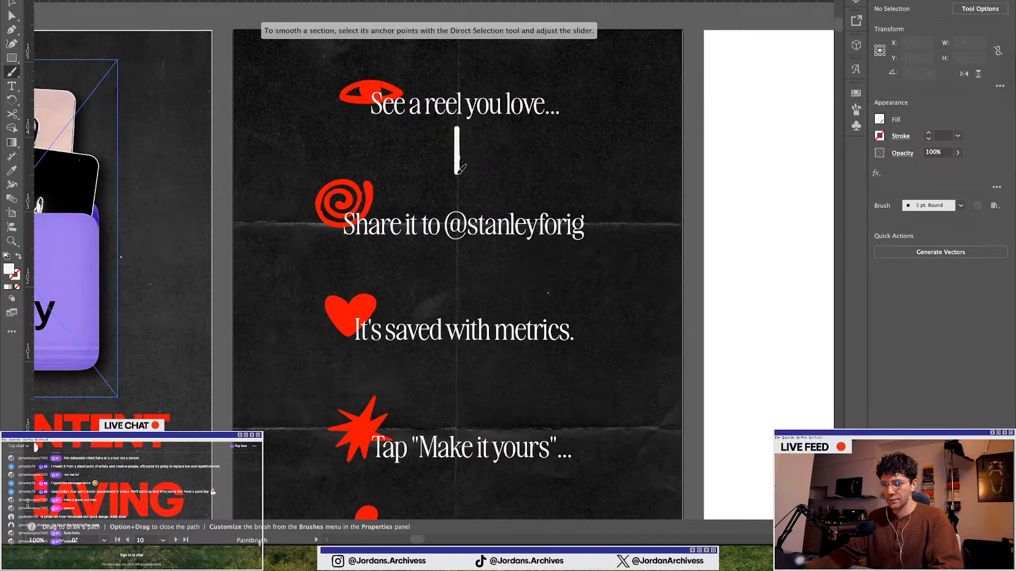
pyautogui.moveTo(458, 172)
pyautogui.mouseDown()
pyautogui.moveTo(457, 143)
pyautogui.moveTo(458, 185)
pyautogui.moveTo(436, 169)
pyautogui.moveTo(461, 180)
pyautogui.moveTo(483, 157)
pyautogui.mouseUp()
pyautogui.scroll(1, 464, 170)
pyautogui.scroll(-2, 465, 191)
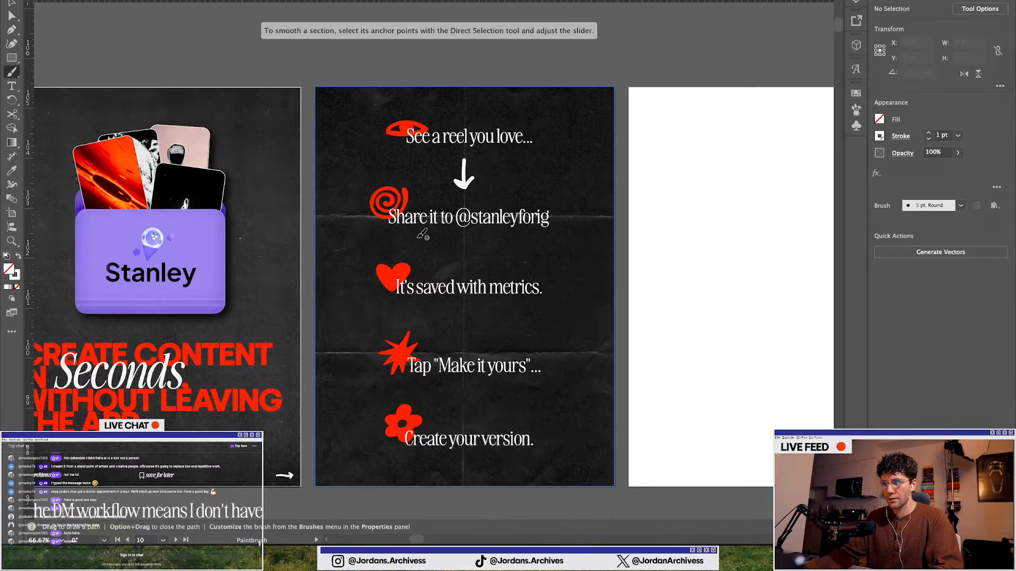
pyautogui.scroll(2, 485, 286)
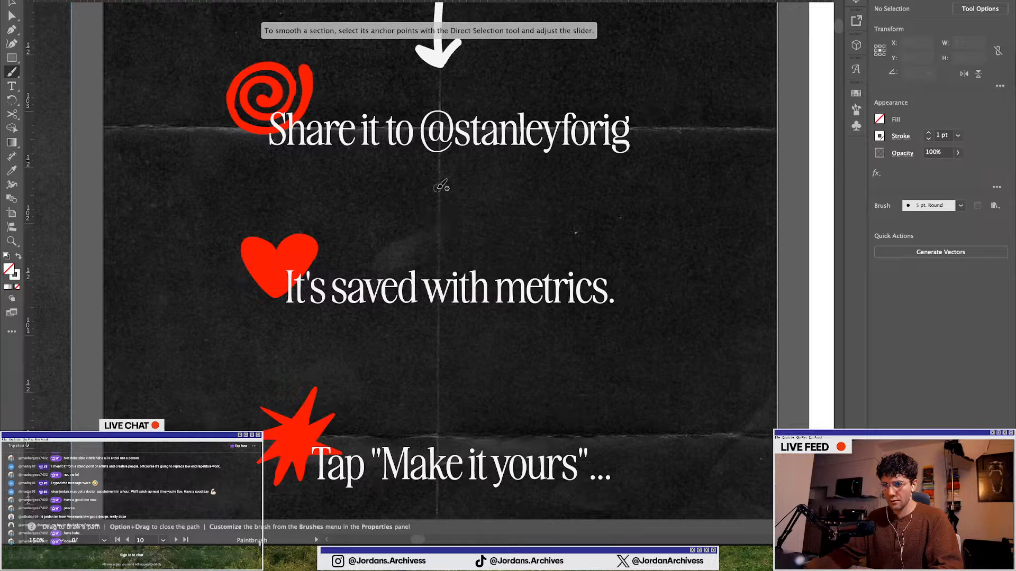
pyautogui.moveTo(442, 184); pyautogui.dragTo(441, 215)
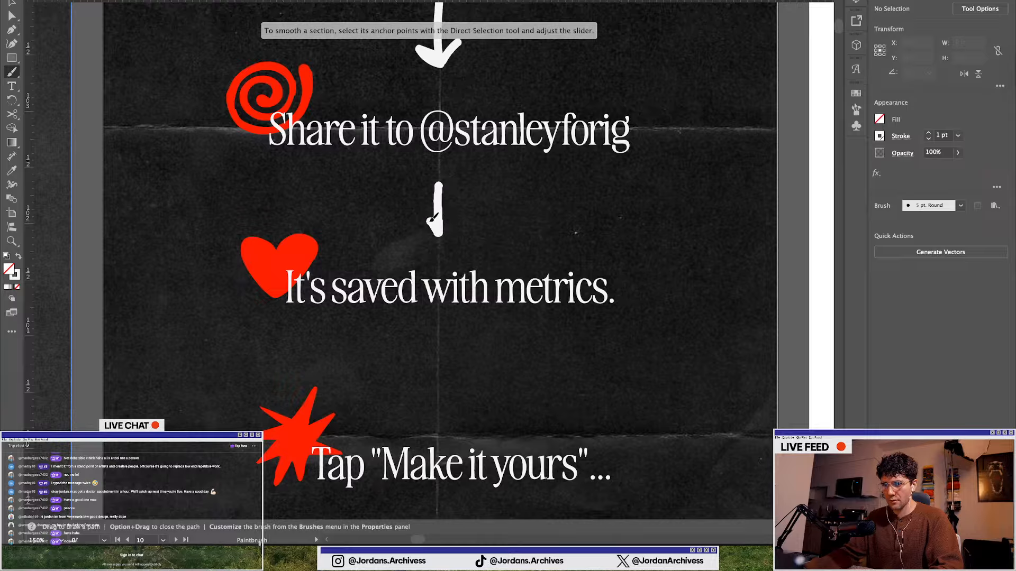
# Draw downward arrows below "It's saved with metrics." and below "Tap "Make it yours"..."
pyautogui.scroll(-5, 454, 215)
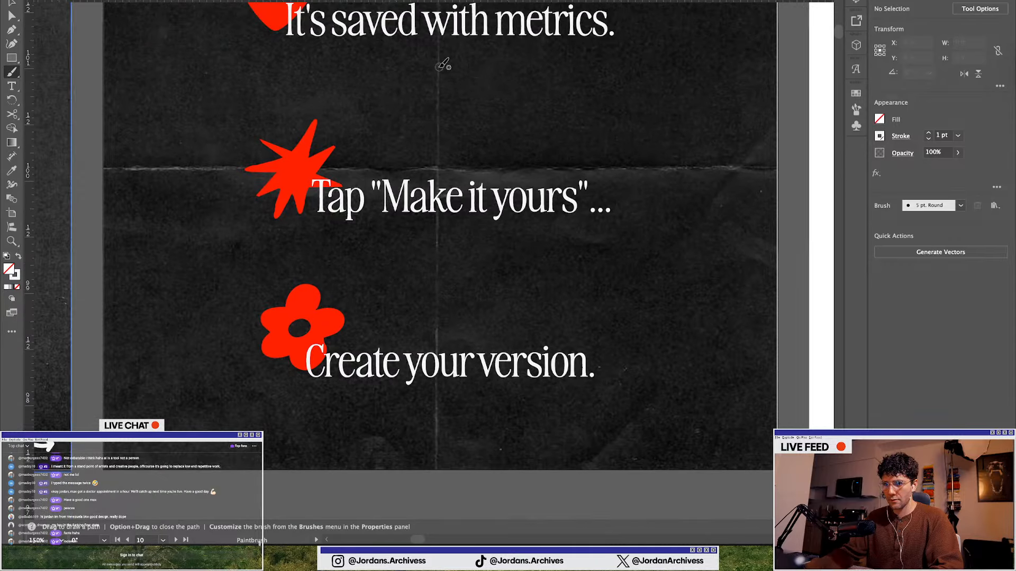
pyautogui.moveTo(440, 65)
pyautogui.mouseDown()
pyautogui.moveTo(442, 132)
pyautogui.moveTo(428, 109)
pyautogui.moveTo(443, 128)
pyautogui.moveTo(460, 109)
pyautogui.mouseUp()
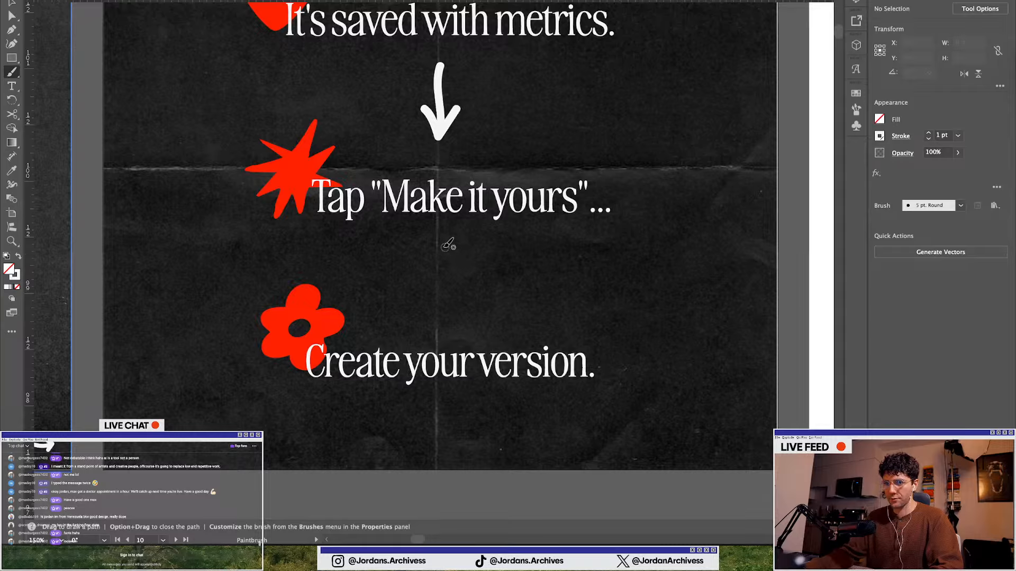
pyautogui.moveTo(448, 244); pyautogui.dragTo(448, 284)
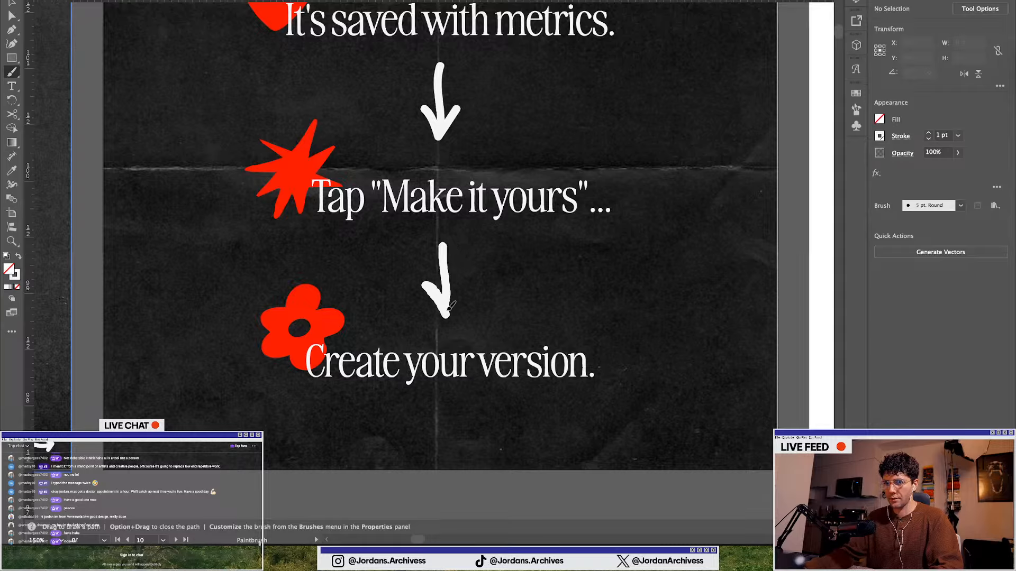
# Redraw the arrow between "Tap "Make it yours"..." and "Create your version."
pyautogui.press('super+minus')
pyautogui.press('super+minus')
pyautogui.press('super+minus')
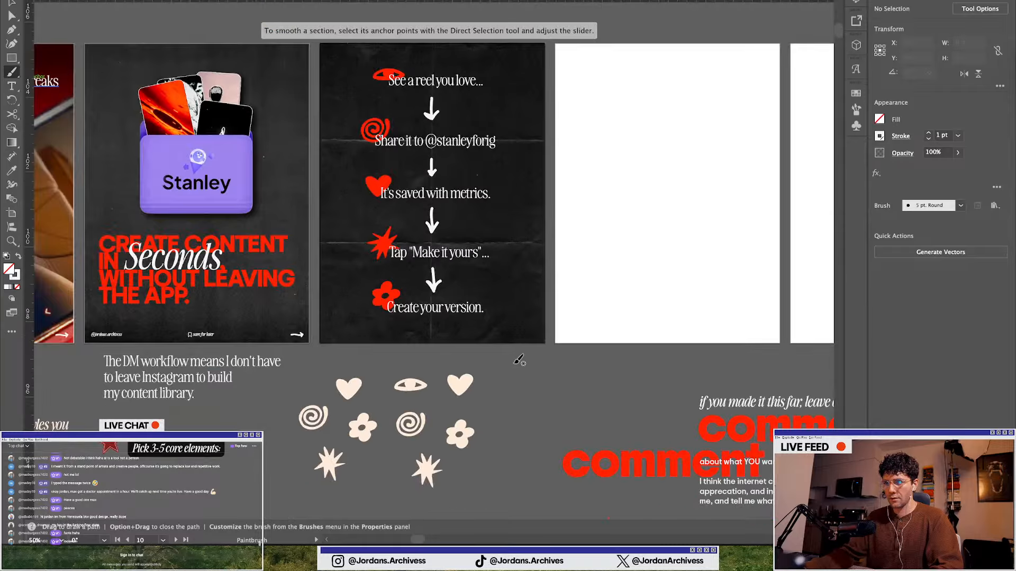
pyautogui.press('super+plus')
pyautogui.press('super+plus')
pyautogui.press('super+plus')
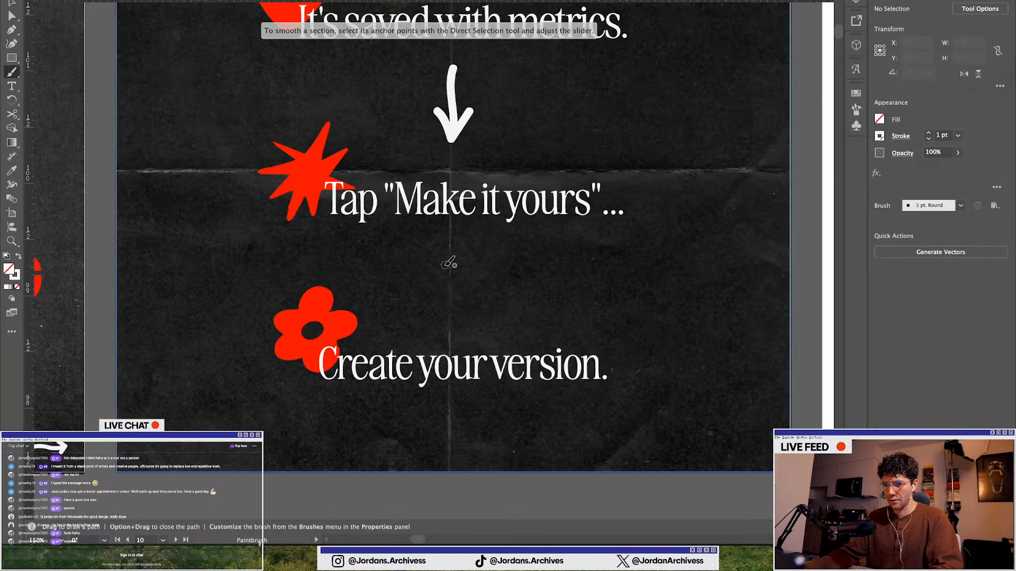
pyautogui.moveTo(453, 257); pyautogui.dragTo(457, 300)
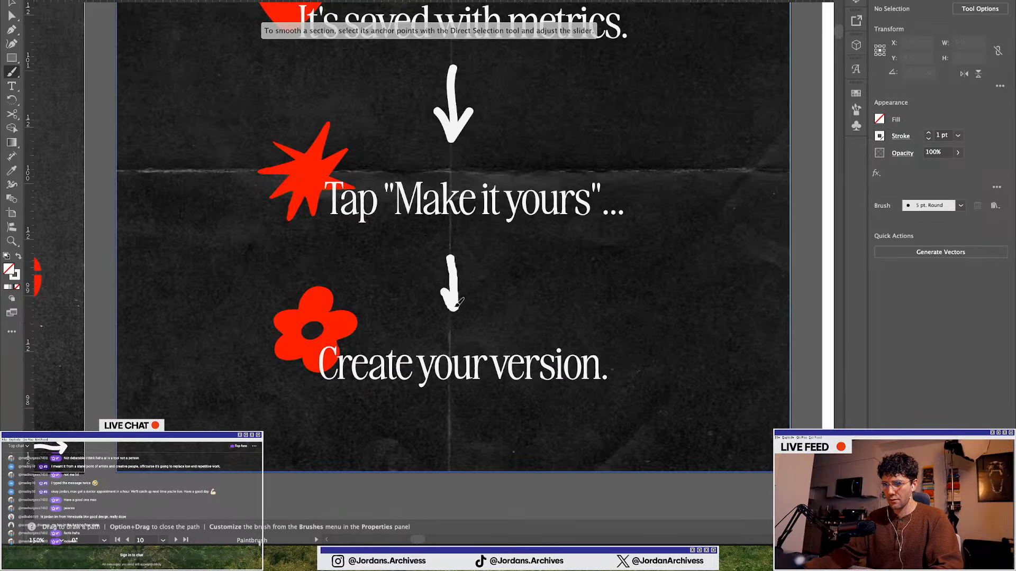
pyautogui.press('super+minus')
pyautogui.press('super+minus')
pyautogui.press('super+minus')
pyautogui.press('super+z')
pyautogui.press('super+plus')
pyautogui.press('super+plus')
pyautogui.press('super+plus')
pyautogui.press('super+plus')
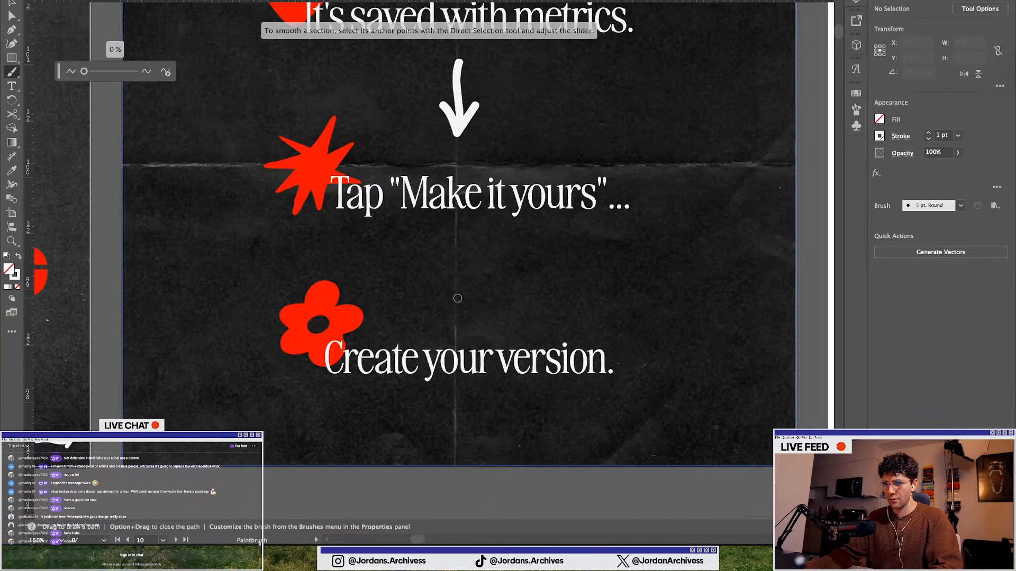
pyautogui.moveTo(456, 238)
pyautogui.mouseDown()
pyautogui.moveTo(456, 306)
pyautogui.moveTo(444, 294)
pyautogui.moveTo(456, 306)
pyautogui.moveTo(476, 288)
pyautogui.mouseUp()
pyautogui.press('super+minus')
pyautogui.press('super+minus')
pyautogui.press('super+minus')
pyautogui.press('super+minus')
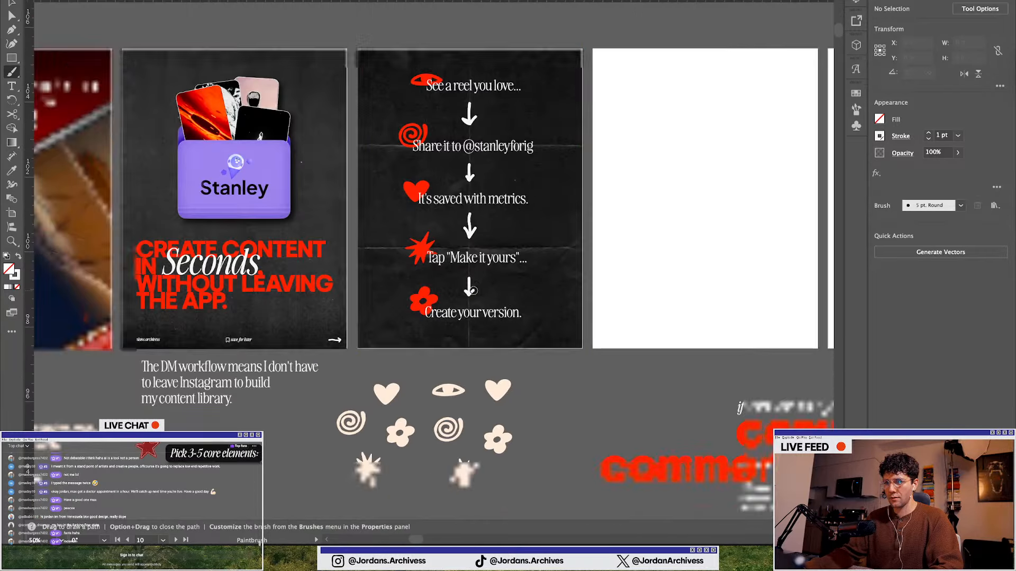
# Review the finished arrow sequence alongside the other carousel artboards
pyautogui.click(14, 5)
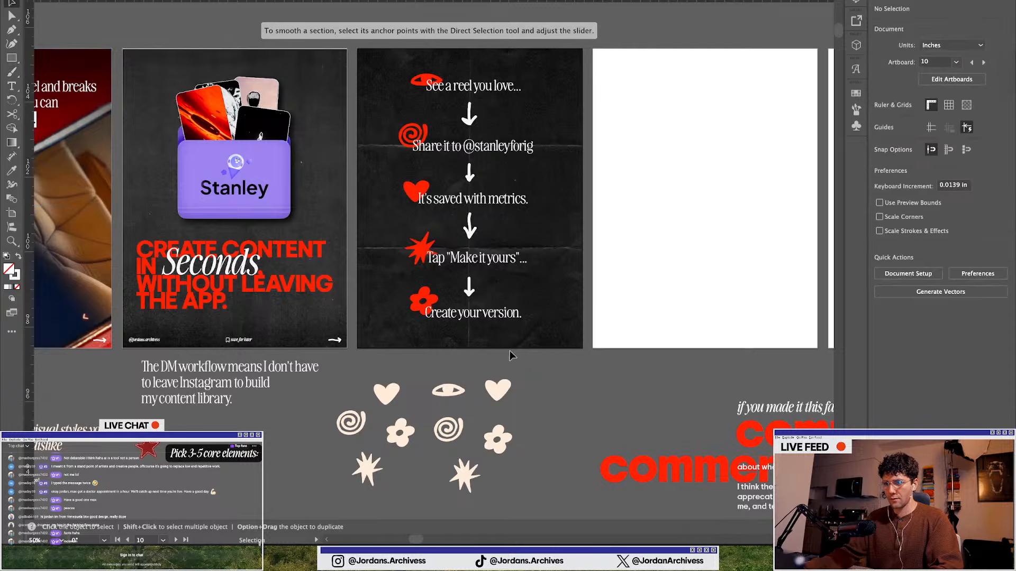
pyautogui.scroll(-1, 497, 344)
pyautogui.scroll(1, 284, 279)
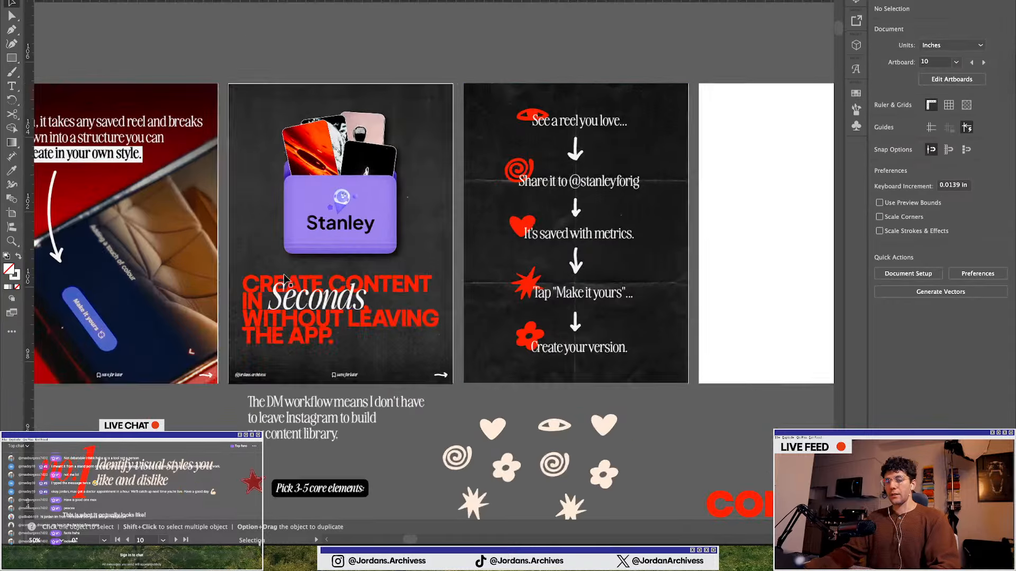
pyautogui.scroll(-2, 284, 279)
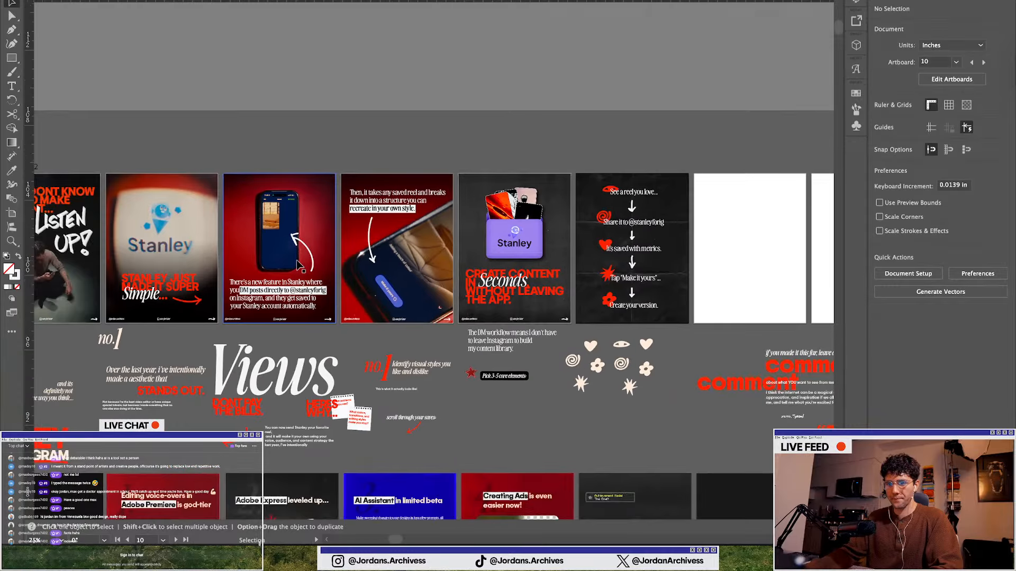
pyautogui.hscroll(-5, 299, 265)
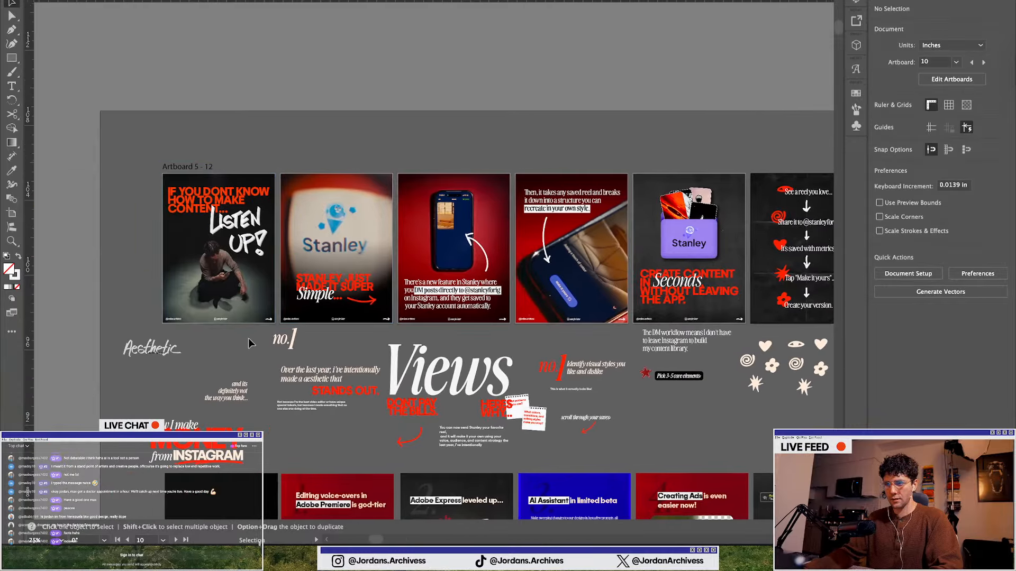
pyautogui.hscroll(5, 251, 344)
# Browse the photo and asset board below the carousel artboards
pyautogui.hotkey('ctrl', 'Up')
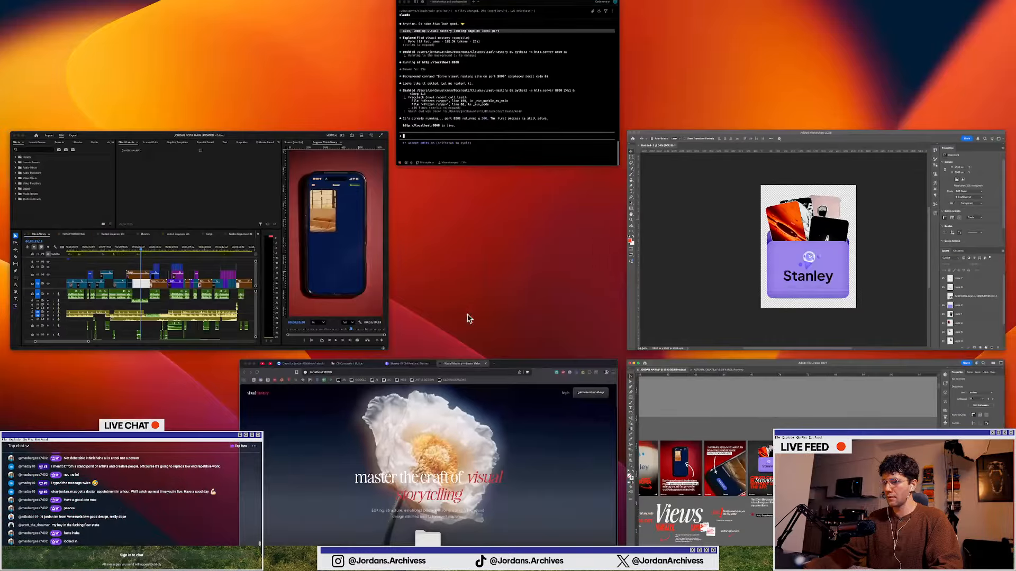
pyautogui.click(497, 452)
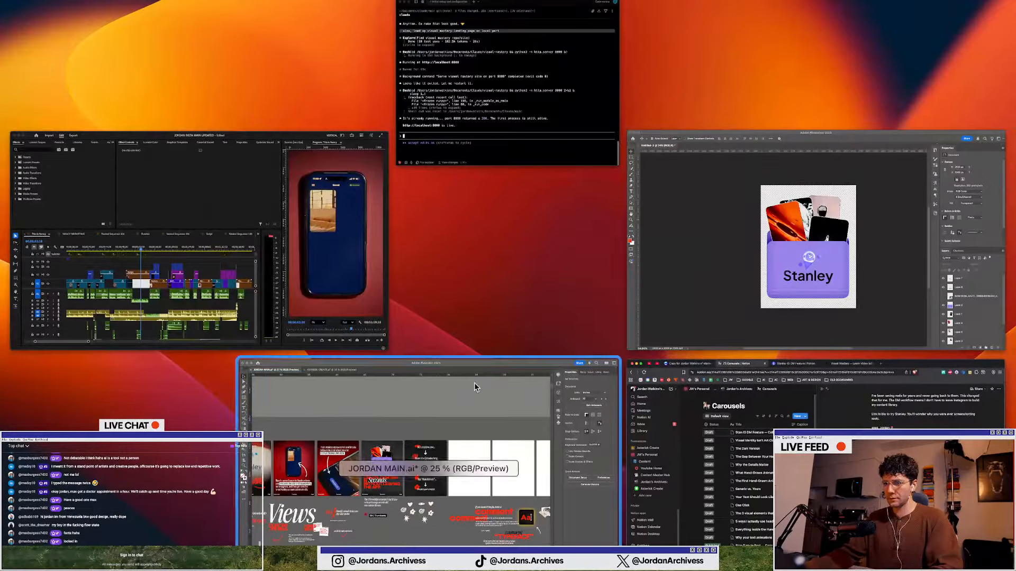
pyautogui.click(419, 429)
pyautogui.scroll(-6, 315, 341)
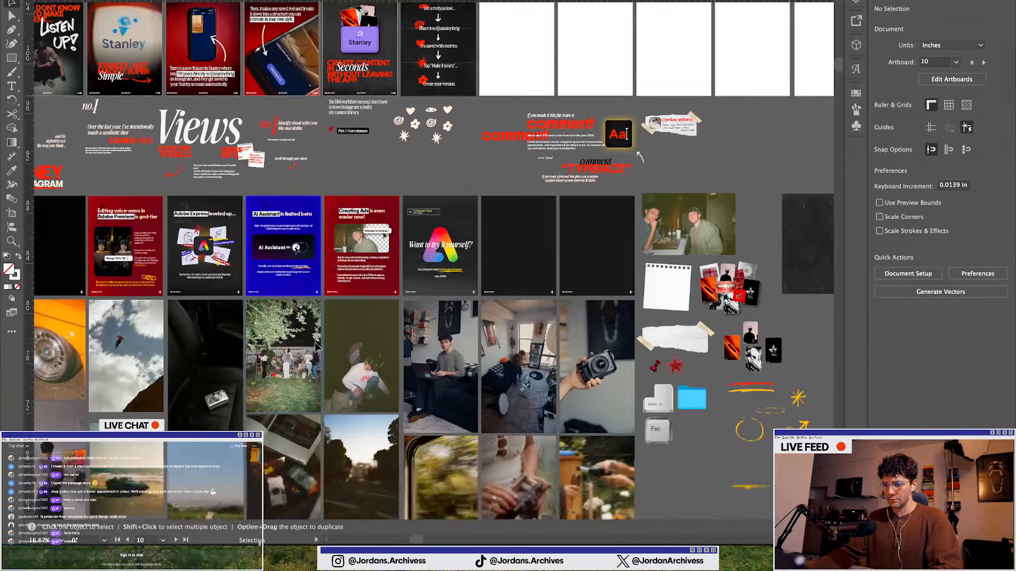
pyautogui.scroll(-1, 370, 349)
pyautogui.scroll(-5, 394, 365)
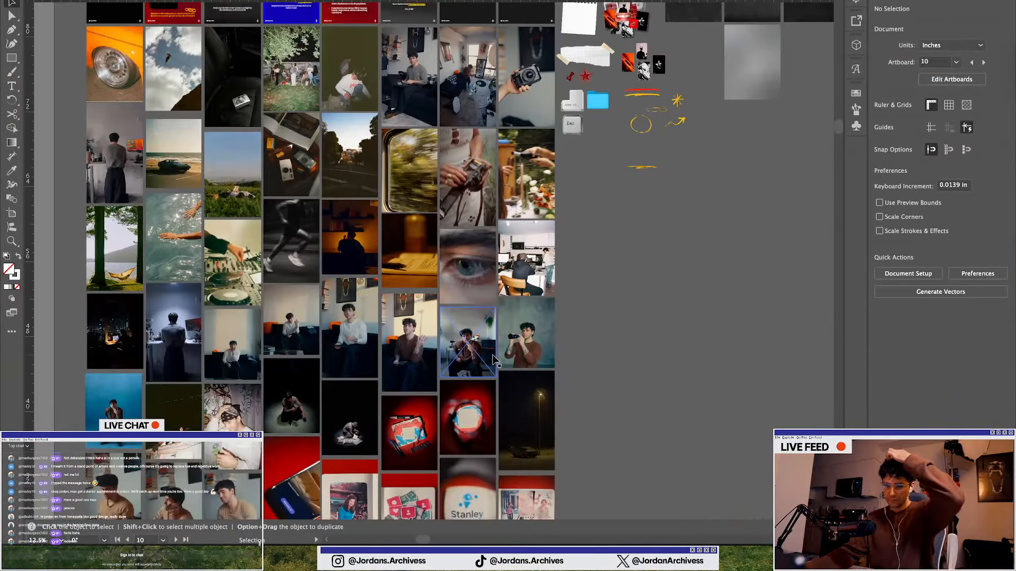
pyautogui.scroll(-3, 493, 360)
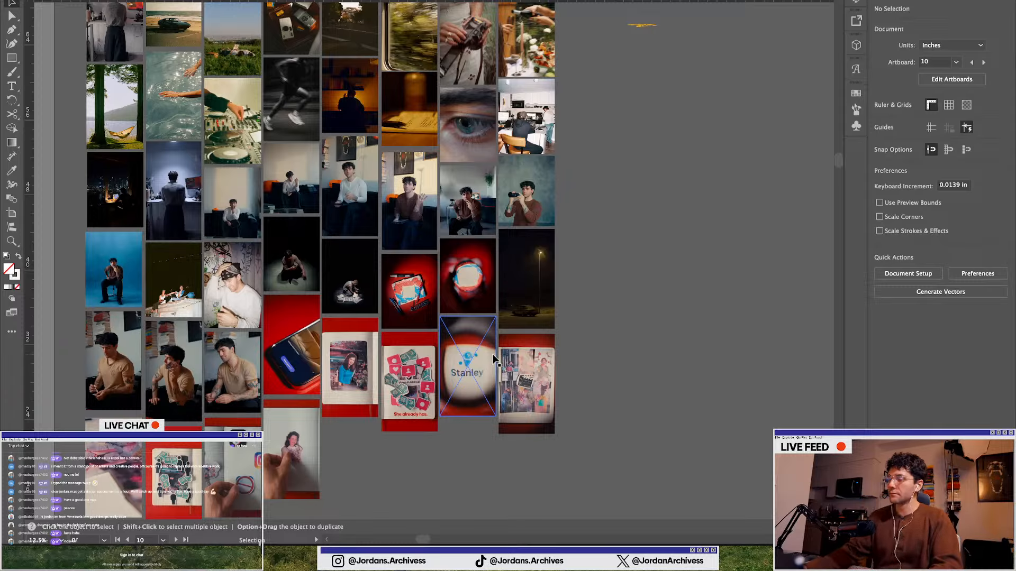
pyautogui.hscroll(-3, 464, 358)
# Switch to Notion to review the carousel's slide copy
pyautogui.hotkey('ctrl', 'Up')
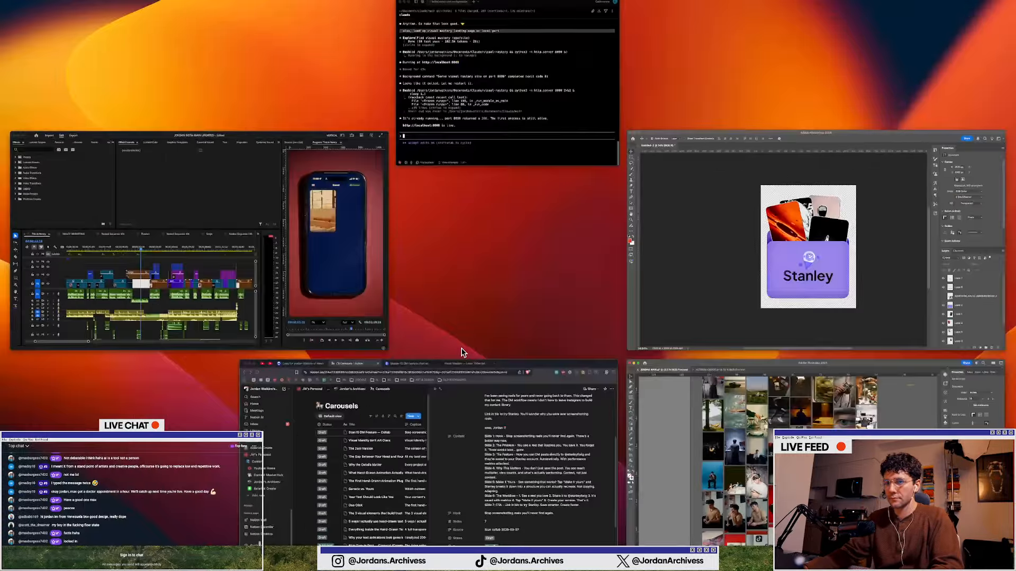
pyautogui.click(534, 450)
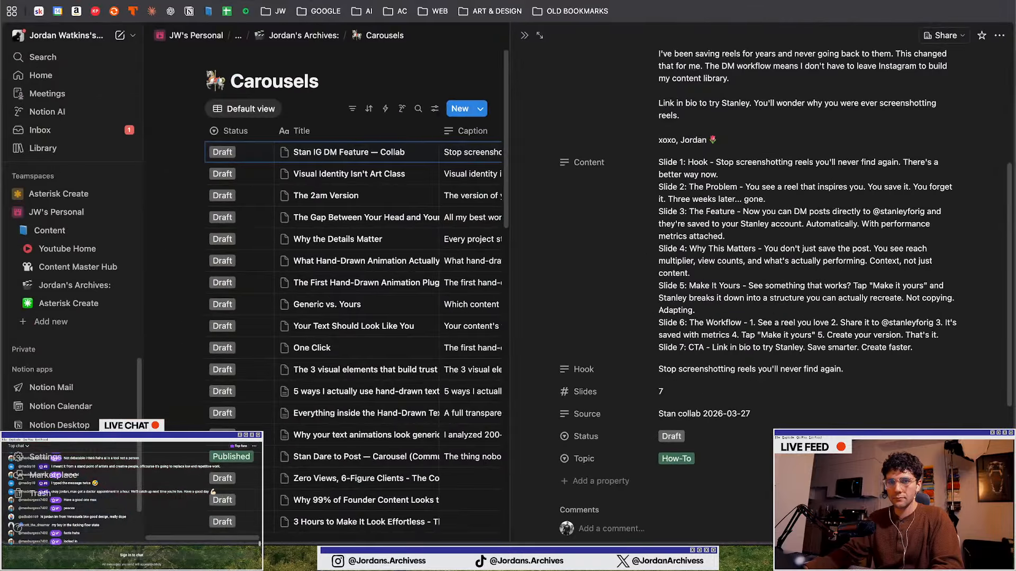
pyautogui.click(80, 0)
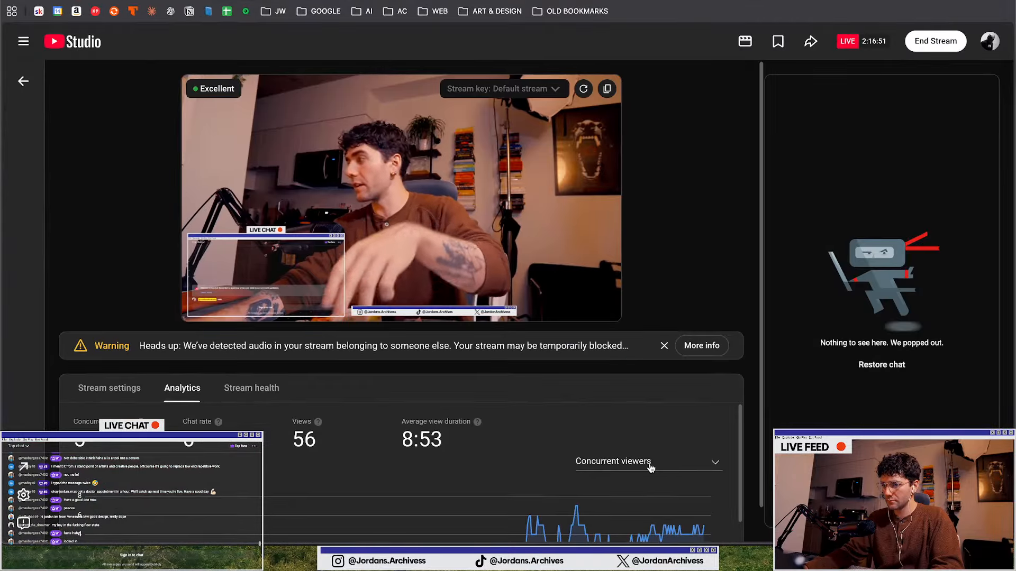
pyautogui.scroll(-2, 650, 466)
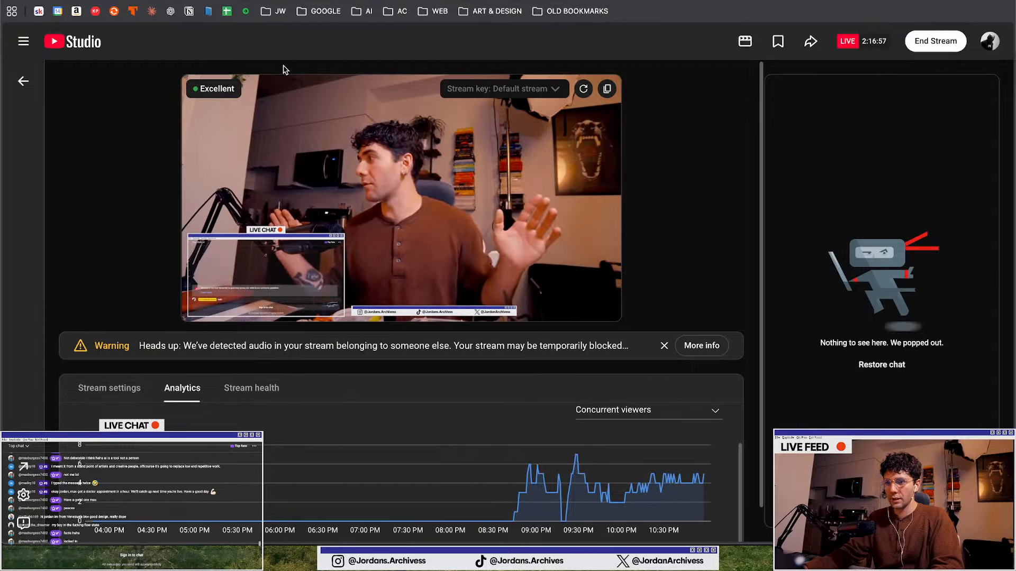
pyautogui.moveTo(370, 250)
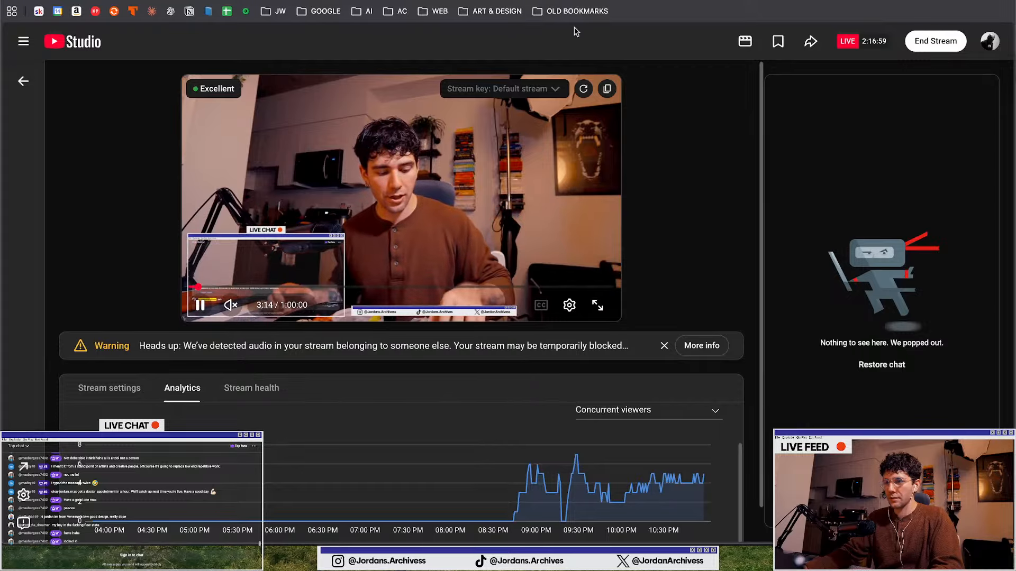
pyautogui.click(576, 1)
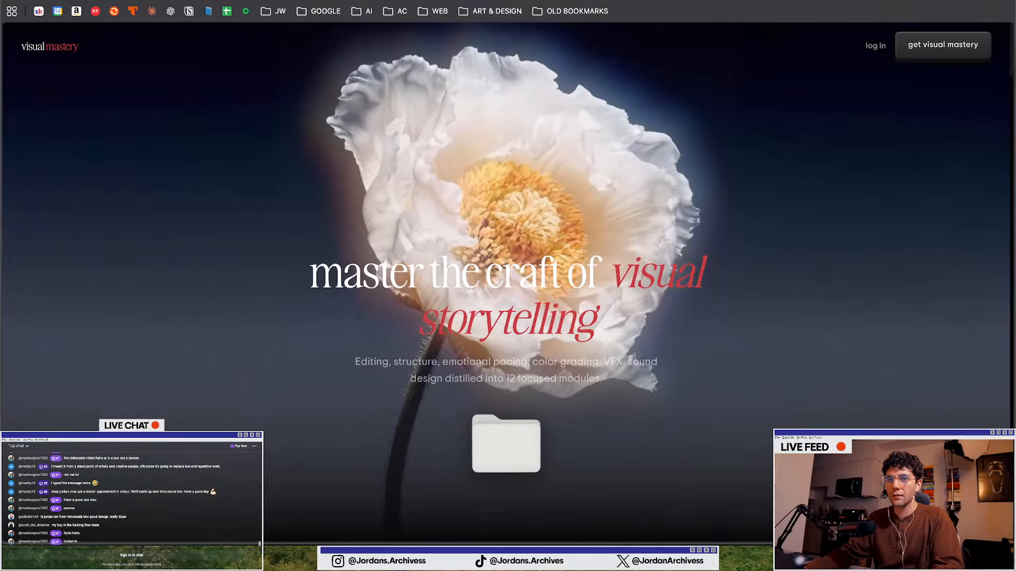
pyautogui.click(450, 1)
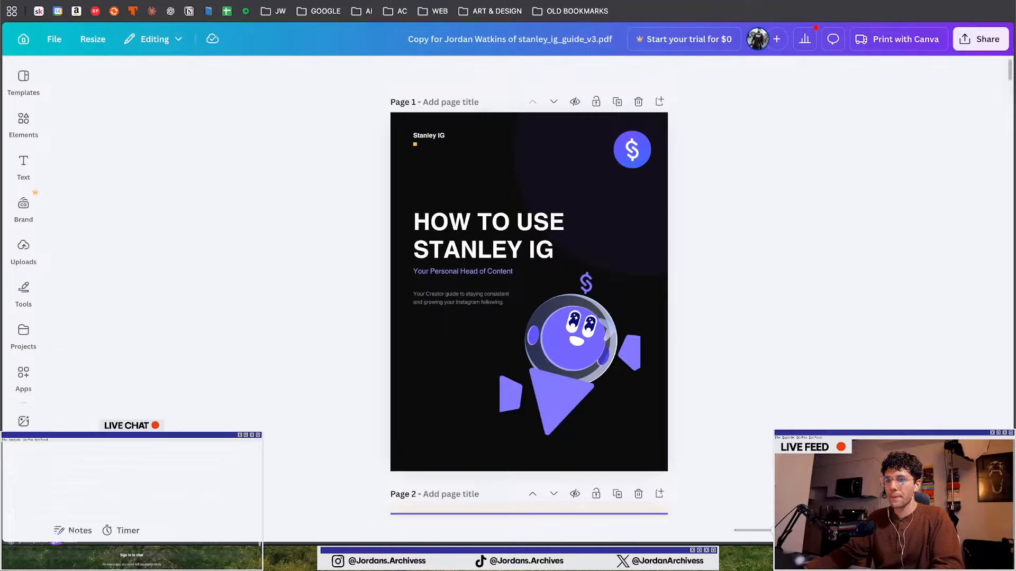
pyautogui.click(328, 1)
pyautogui.click(577, 1)
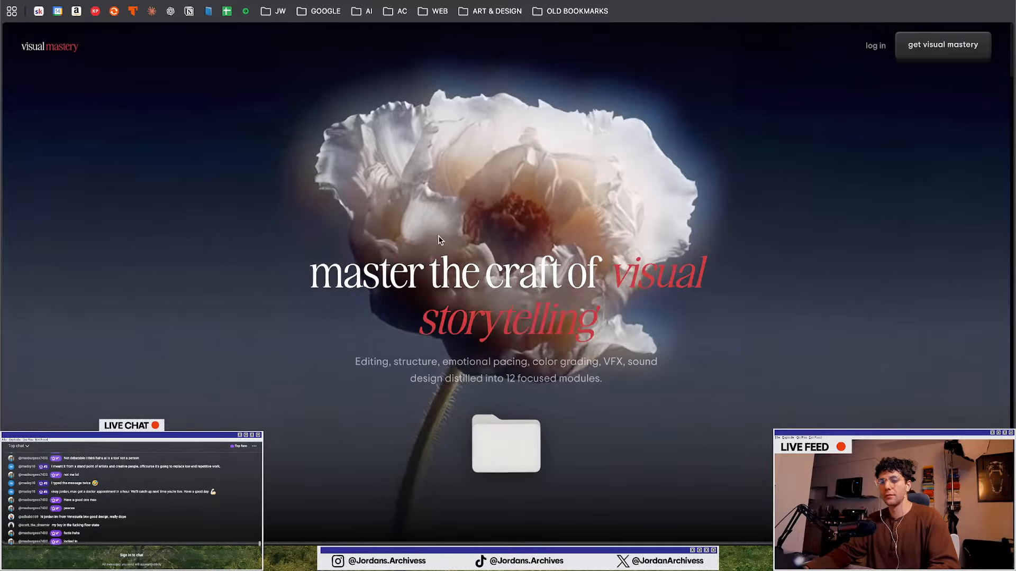
pyautogui.scroll(-4, 366, 310)
pyautogui.scroll(4, 366, 310)
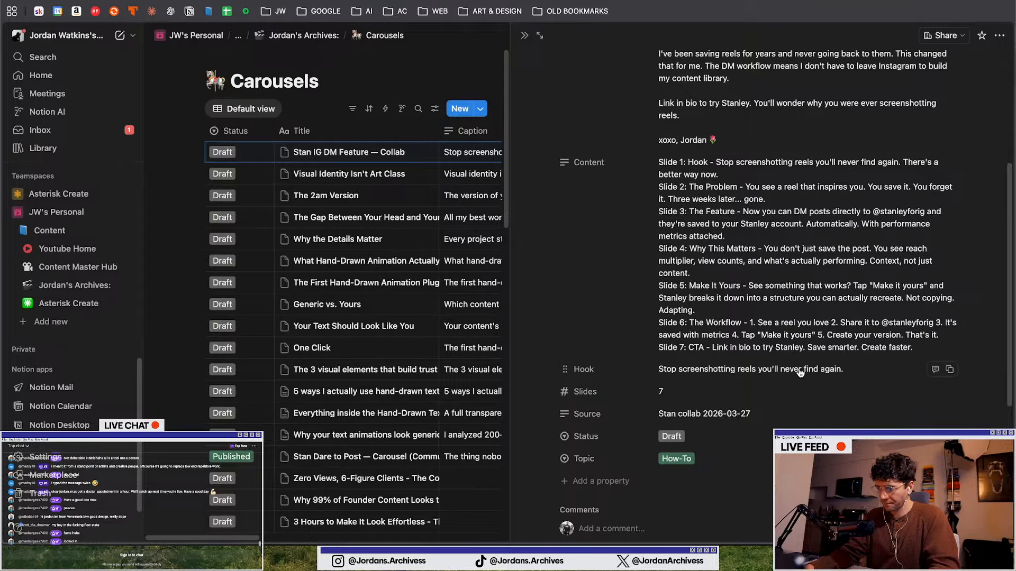
# Switch back to Illustrator and survey the reference photo grid and asset board on the canvas
pyautogui.click(795, 339)
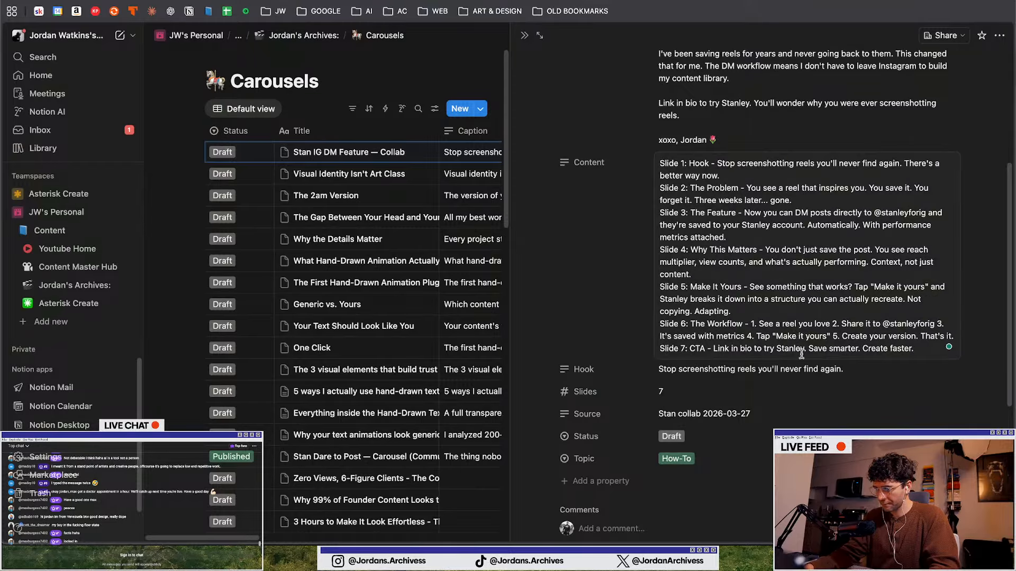
pyautogui.click(823, 396)
pyautogui.hotkey('ctrl', 'Up')
pyautogui.click(475, 433)
pyautogui.scroll(-3, 477, 403)
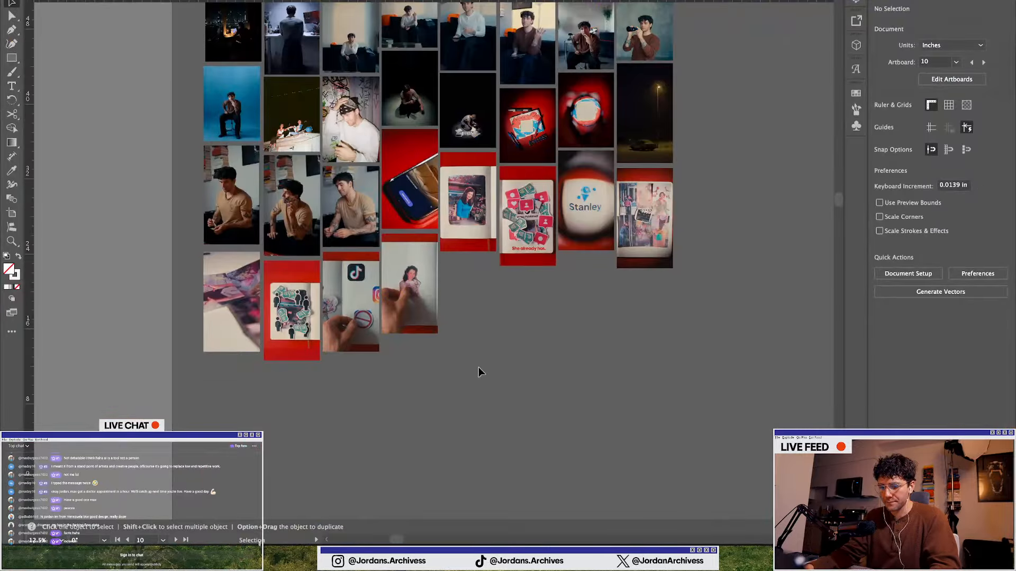
pyautogui.hscroll(-1, 478, 360)
pyautogui.scroll(-1, 478, 357)
pyautogui.scroll(5, 478, 356)
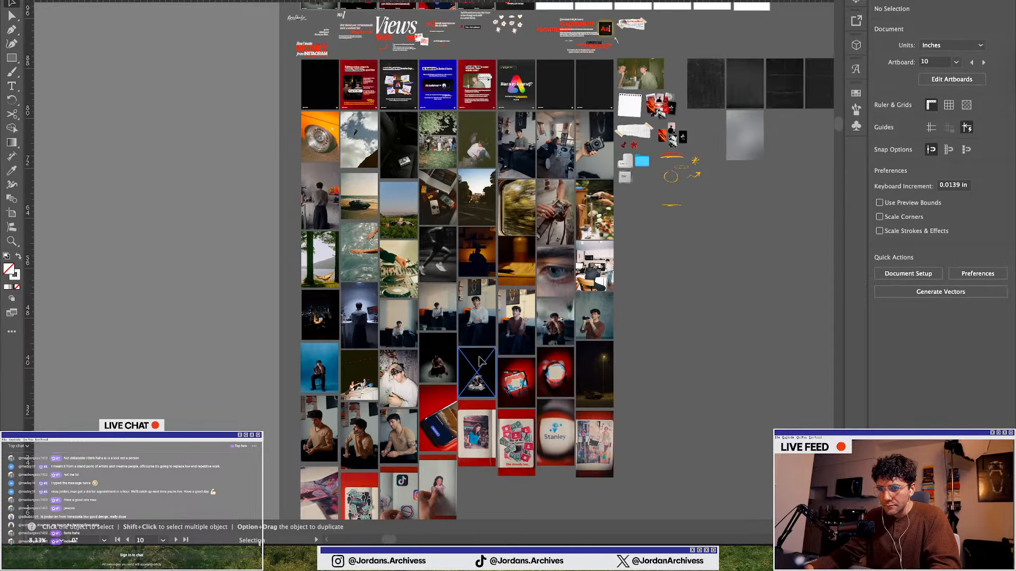
pyautogui.hscroll(5, 478, 194)
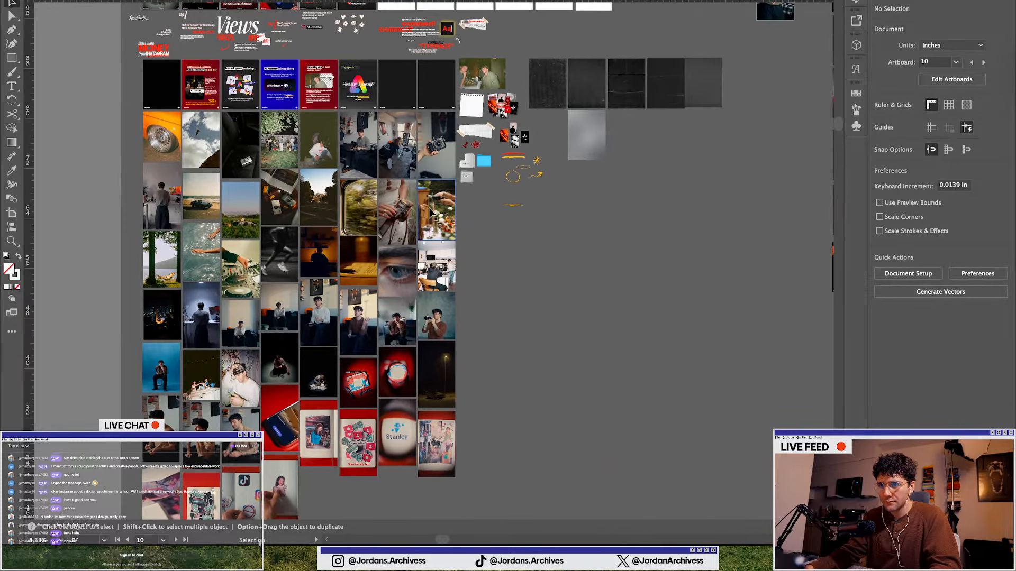
pyautogui.scroll(-1, 430, 212)
pyautogui.hscroll(10, 430, 212)
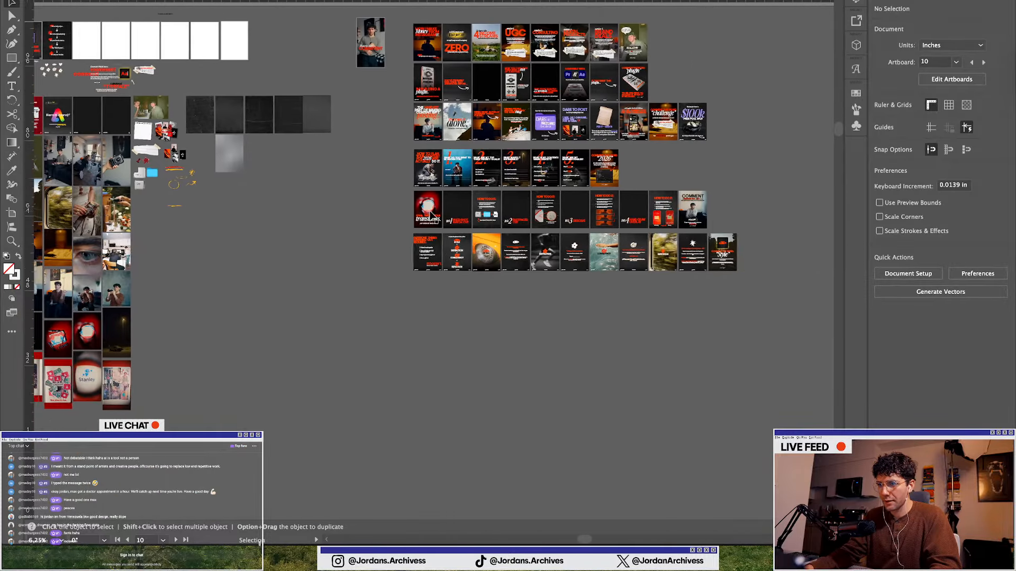
pyautogui.hscroll(-10, 468, 136)
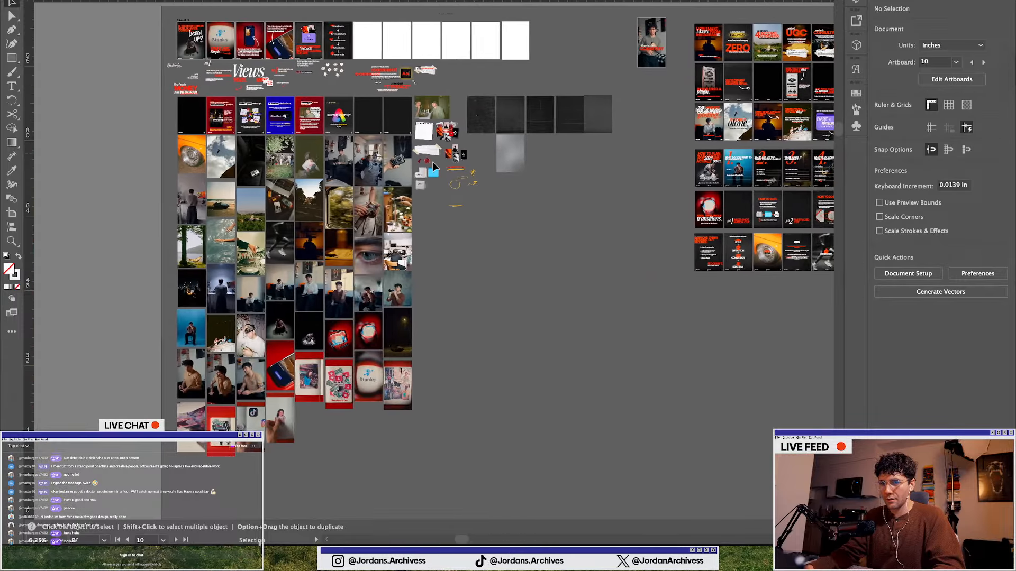
pyautogui.scroll(2, 292, 251)
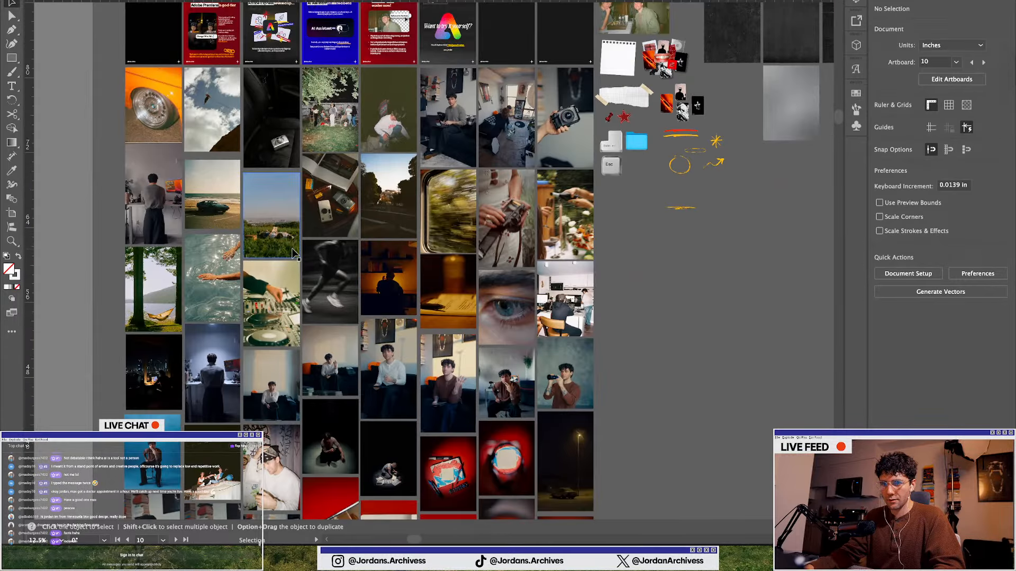
pyautogui.scroll(5, 291, 251)
pyautogui.scroll(-8, 291, 248)
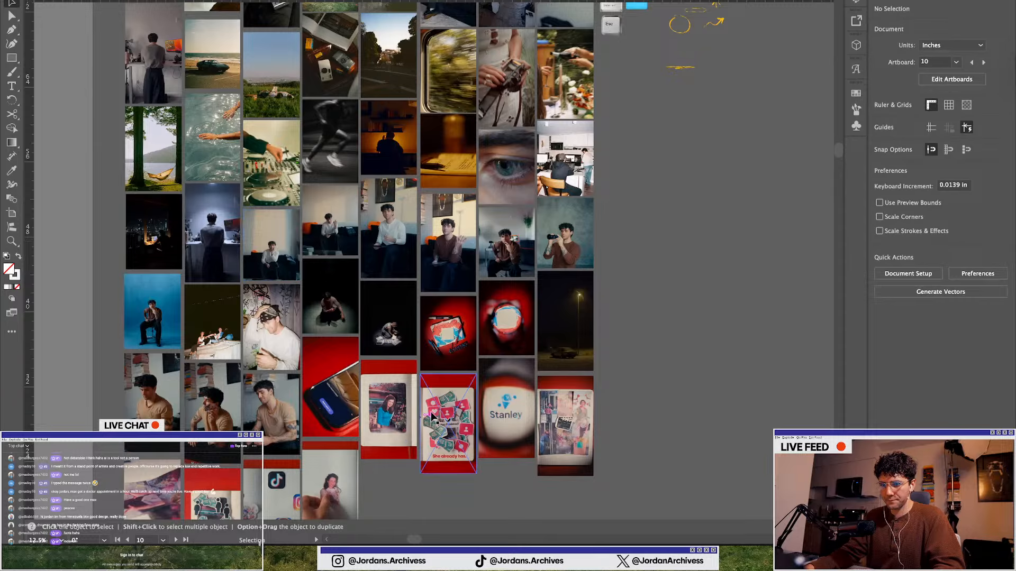
pyautogui.scroll(-6, 433, 414)
pyautogui.scroll(1, 401, 383)
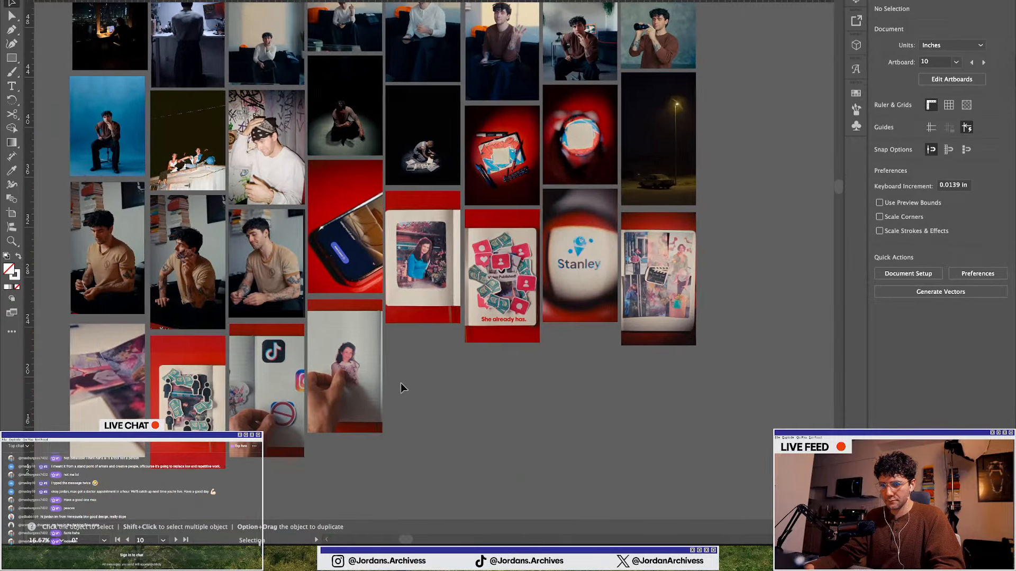
pyautogui.scroll(3, 408, 381)
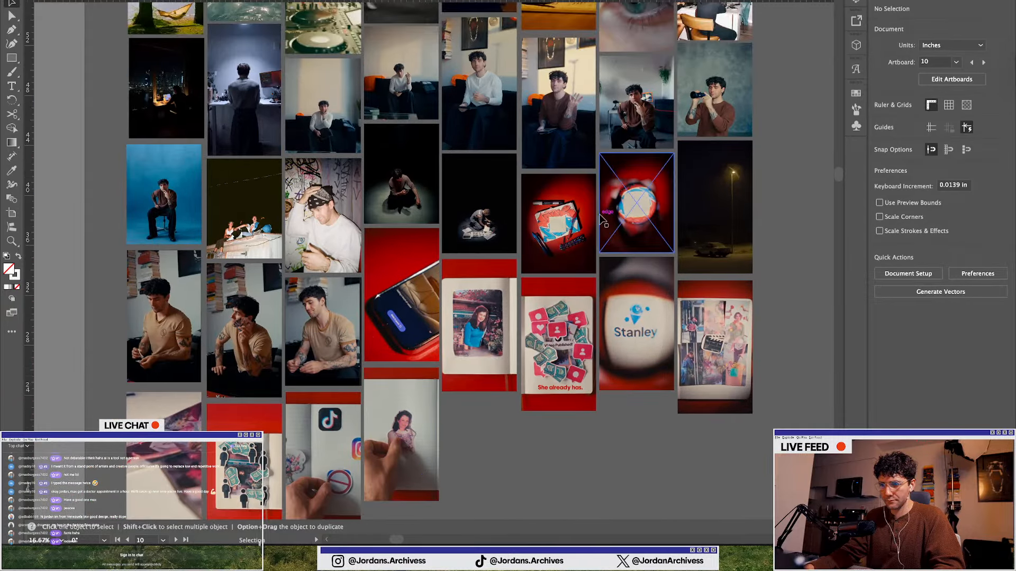
pyautogui.click(412, 325)
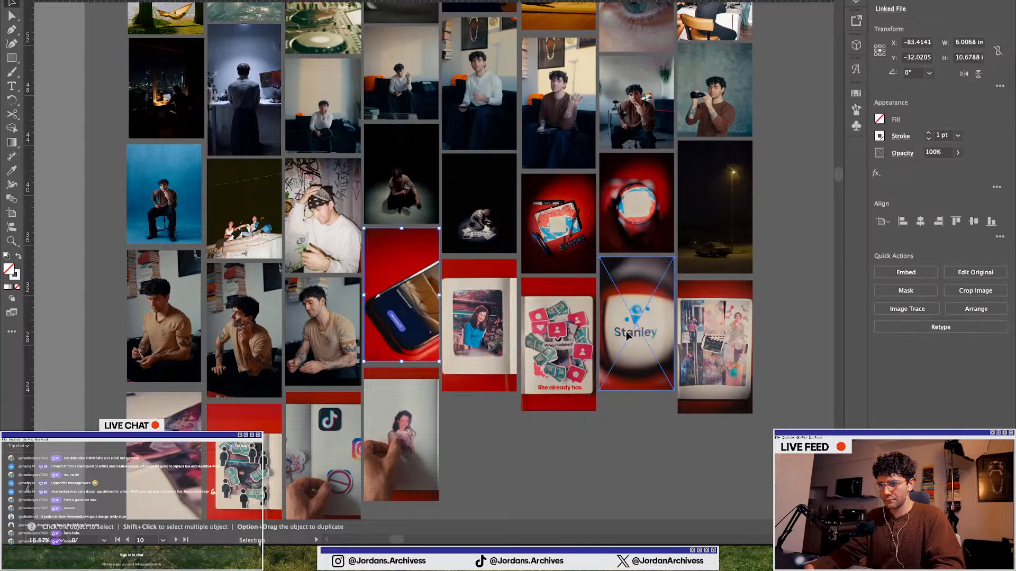
pyautogui.click(494, 448)
# Survey the other carousel artboards and slide grids across the canvas
pyautogui.scroll(20, 492, 434)
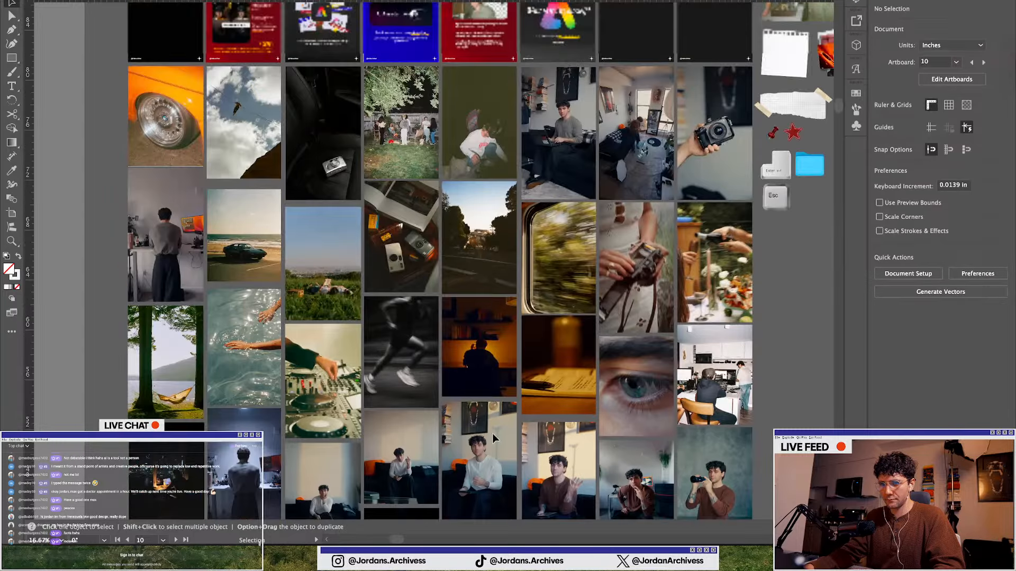
pyautogui.scroll(-1, 320, 366)
pyautogui.scroll(-5, 319, 367)
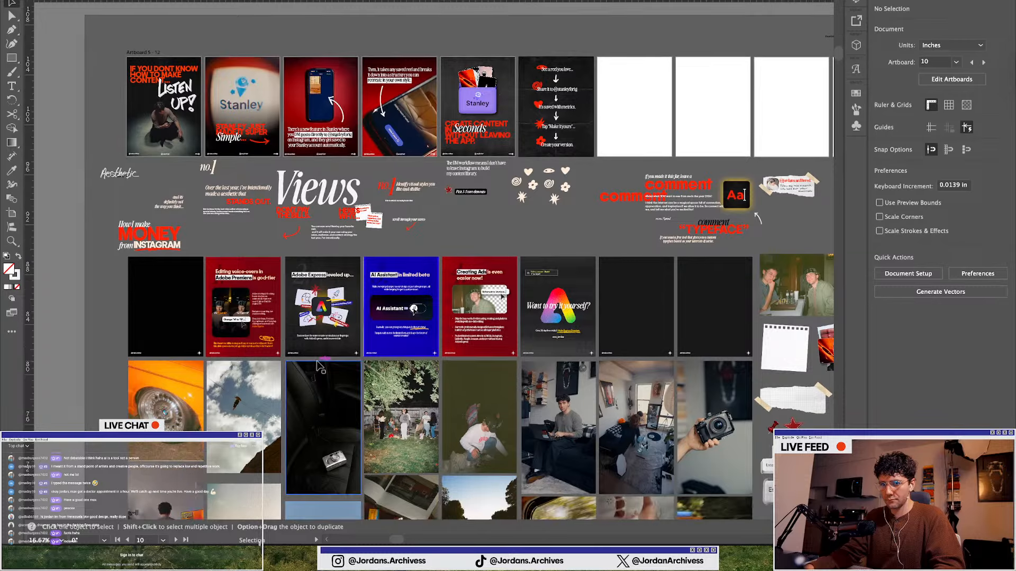
pyautogui.hscroll(8, 323, 364)
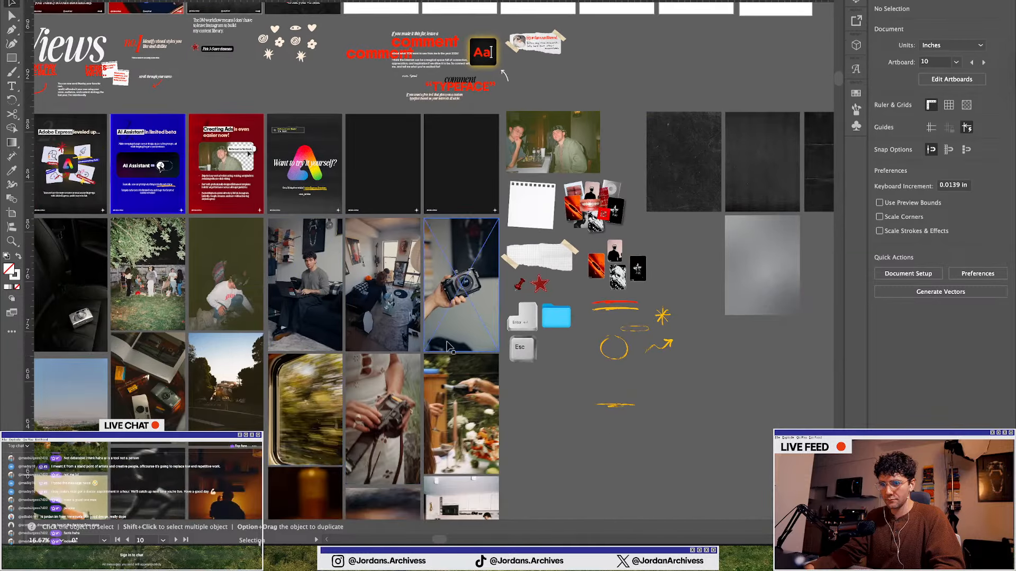
pyautogui.scroll(-8, 462, 332)
pyautogui.scroll(-1, 463, 333)
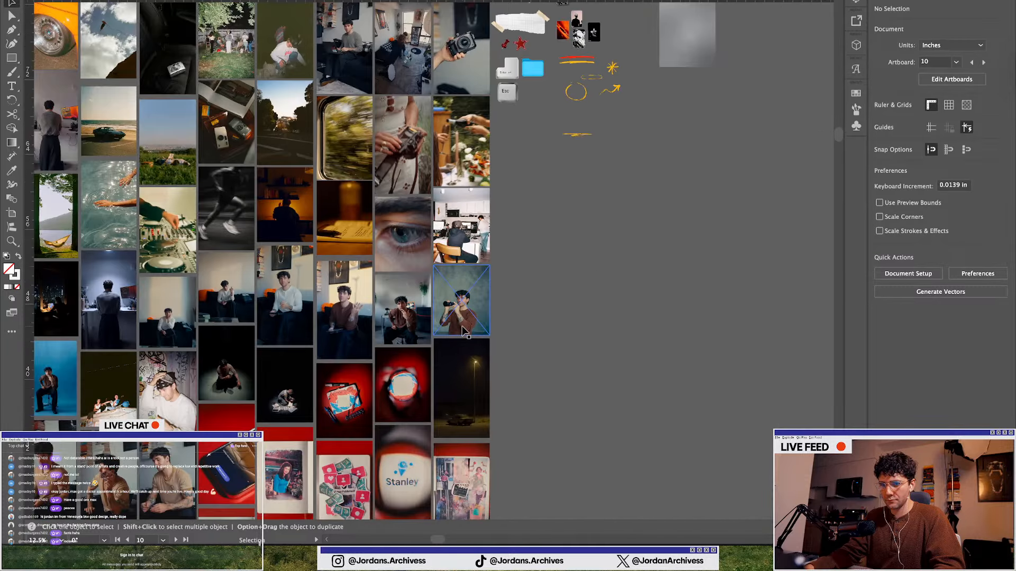
pyautogui.hscroll(-3, 466, 334)
pyautogui.scroll(-1, 464, 332)
pyautogui.hscroll(10, 383, 324)
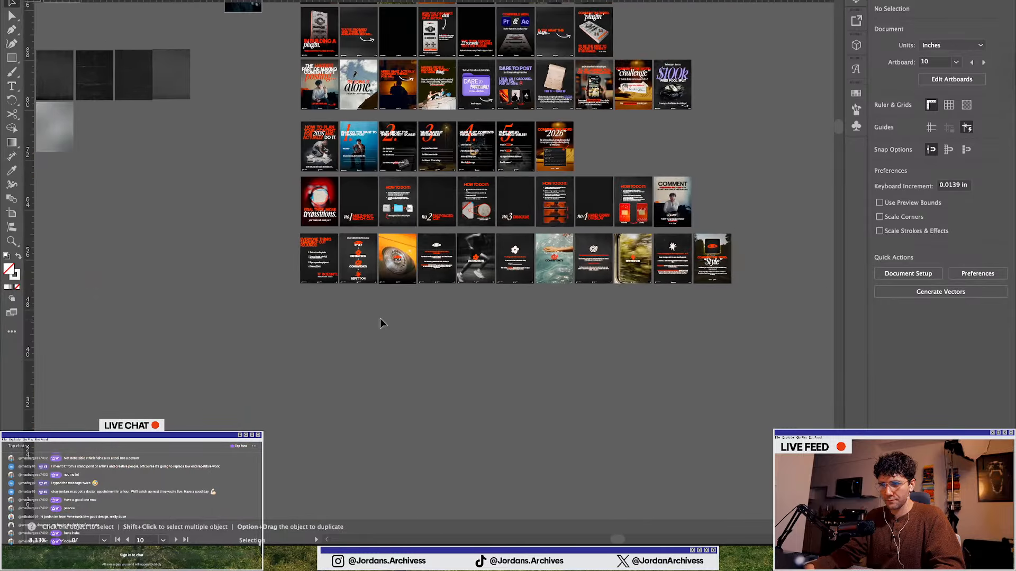
pyautogui.scroll(4, 608, 100)
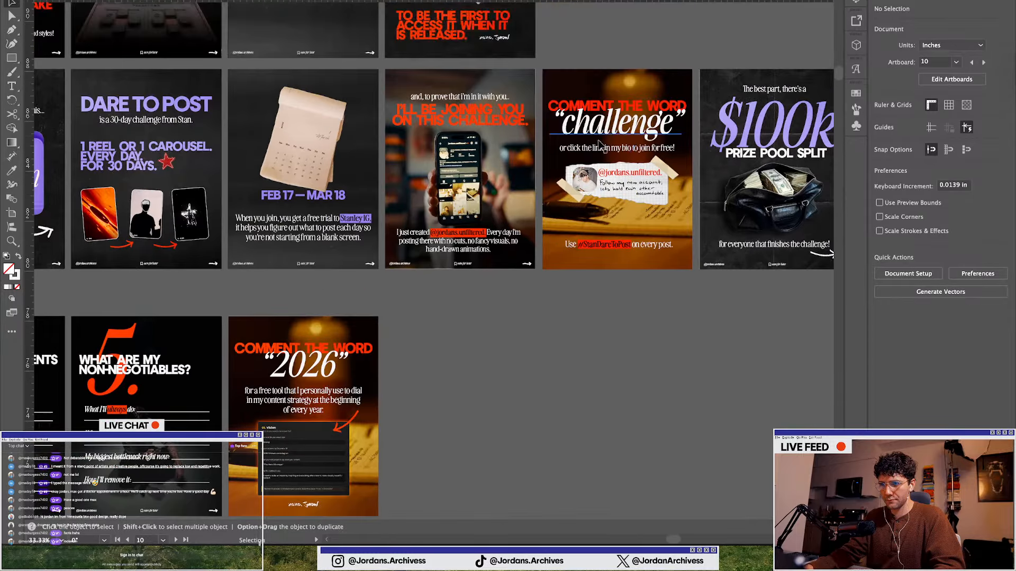
# Copy the notebook-and-pen photo from the "challenge" slide and place it on the blank artboard after the workflow slide
pyautogui.moveTo(561, 208); pyautogui.dragTo(586, 271)
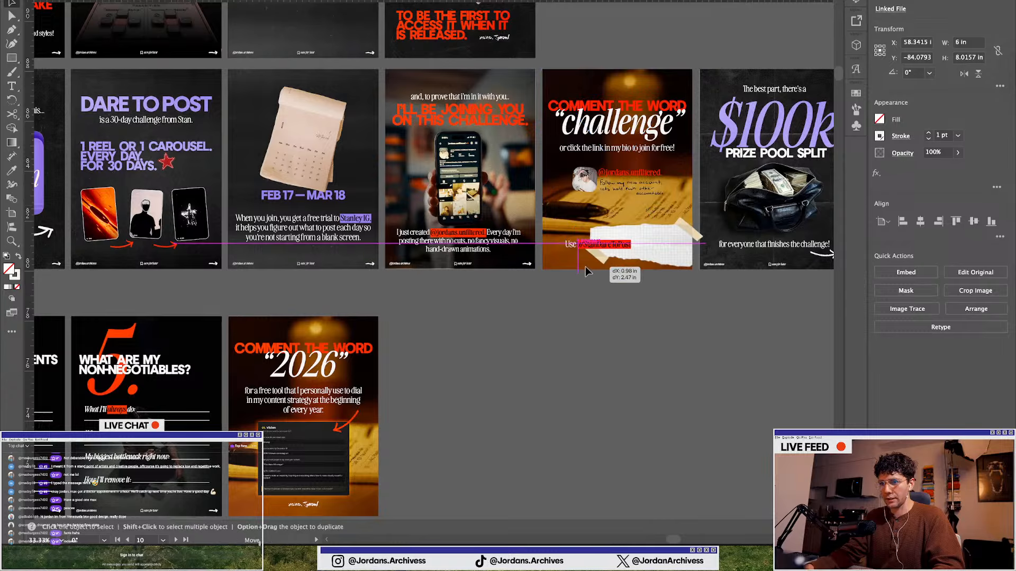
pyautogui.press('super+z')
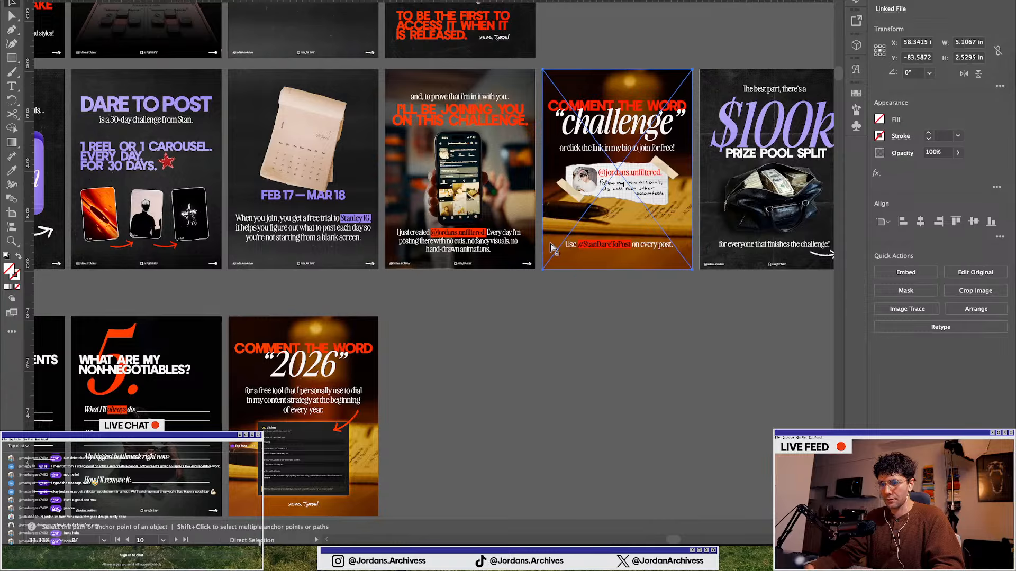
pyautogui.scroll(-6, 687, 254)
pyautogui.hscroll(-10, 428, 229)
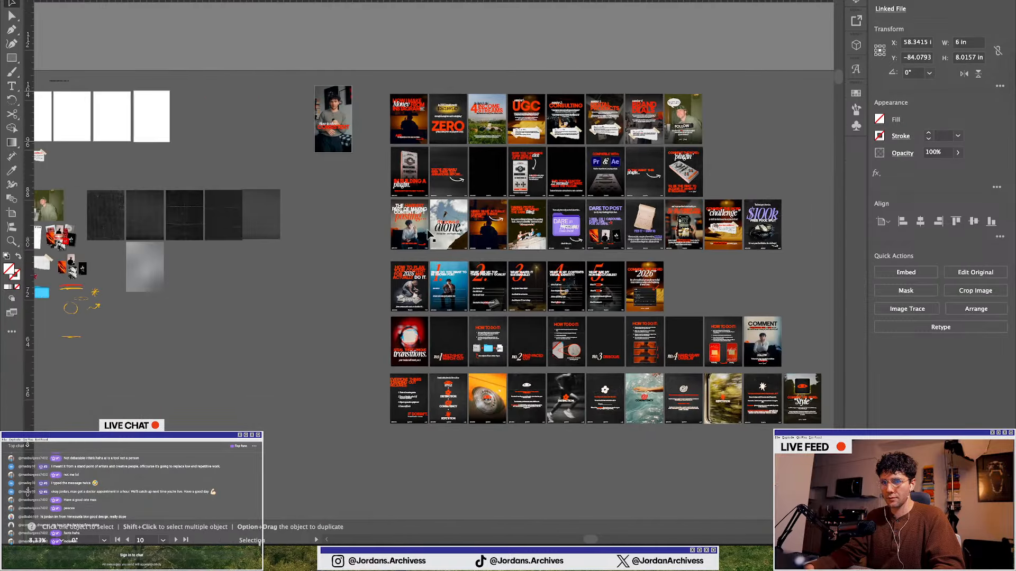
pyautogui.hscroll(-10, 427, 229)
pyautogui.scroll(5, 593, 108)
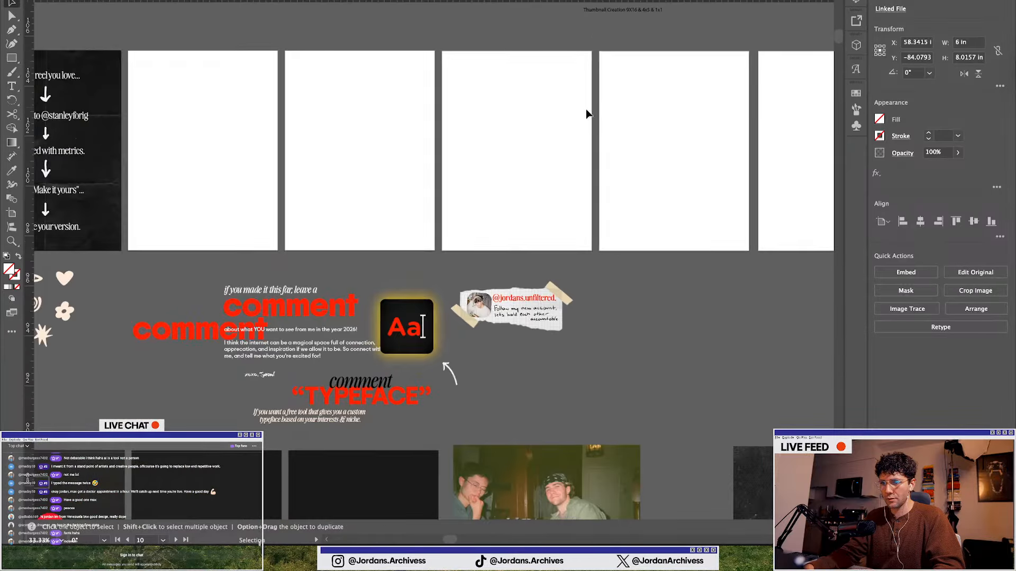
pyautogui.scroll(-2, 359, 168)
pyautogui.hscroll(-3, 398, 173)
pyautogui.scroll(-2, 344, 145)
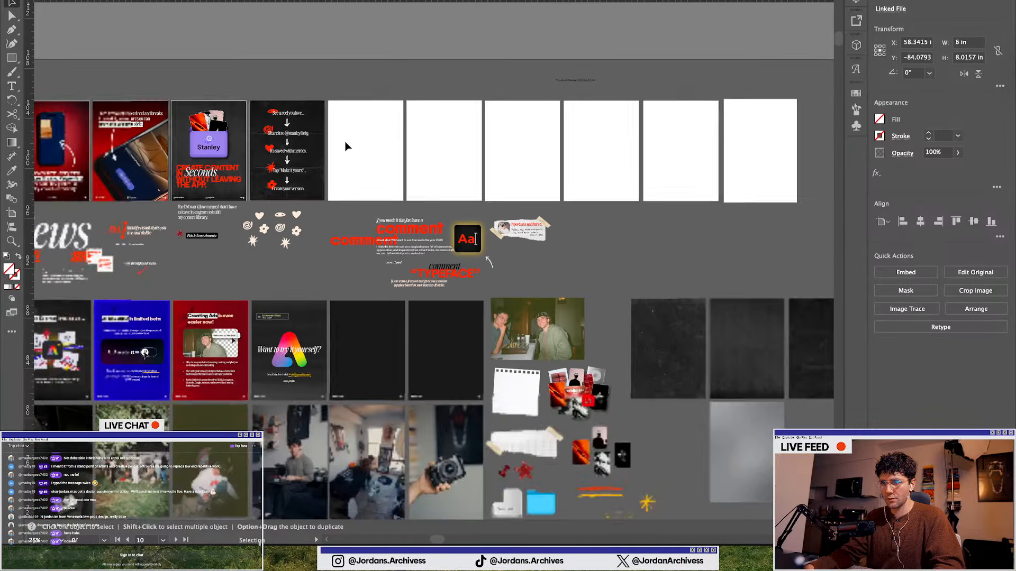
pyautogui.scroll(3, 345, 146)
pyautogui.scroll(1, 345, 146)
pyautogui.press('super+v')
pyautogui.moveTo(439, 227); pyautogui.dragTo(393, 127)
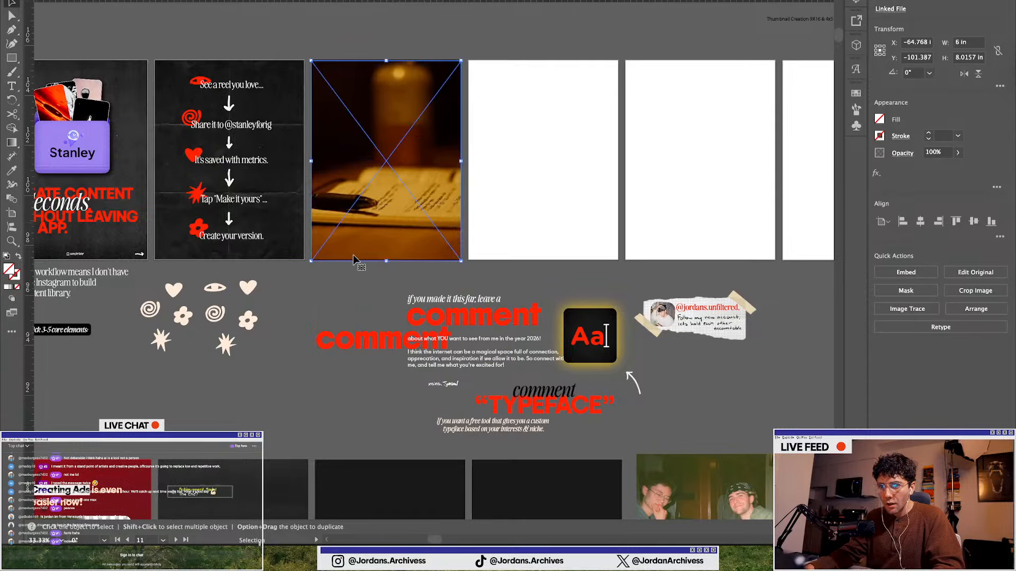
pyautogui.click(355, 286)
pyautogui.scroll(1, 364, 106)
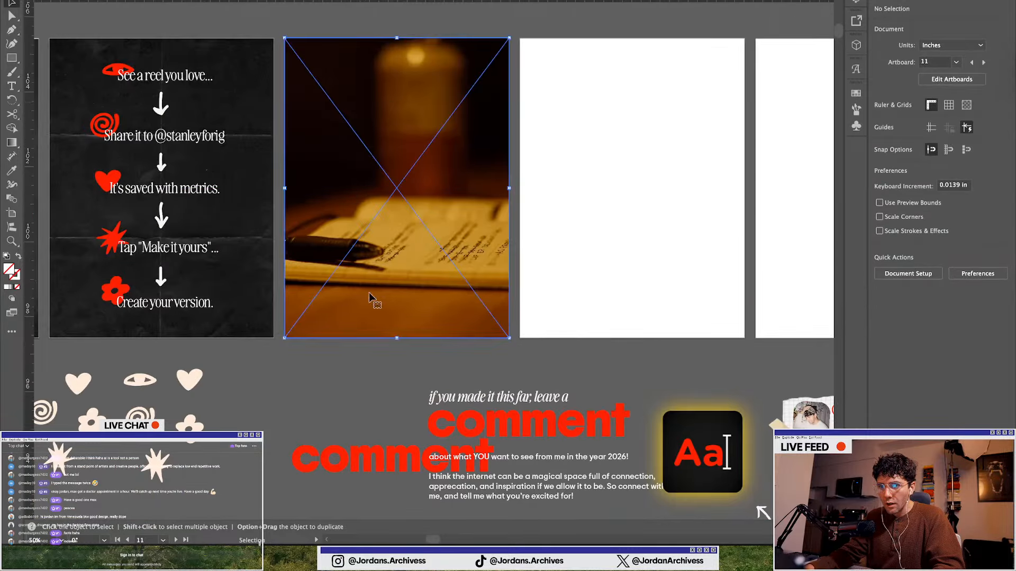
pyautogui.click(403, 348)
pyautogui.scroll(-1, 415, 338)
# Check the carousel's slide copy in Notion and return to Illustrator
pyautogui.hotkey('ctrl', 'Up')
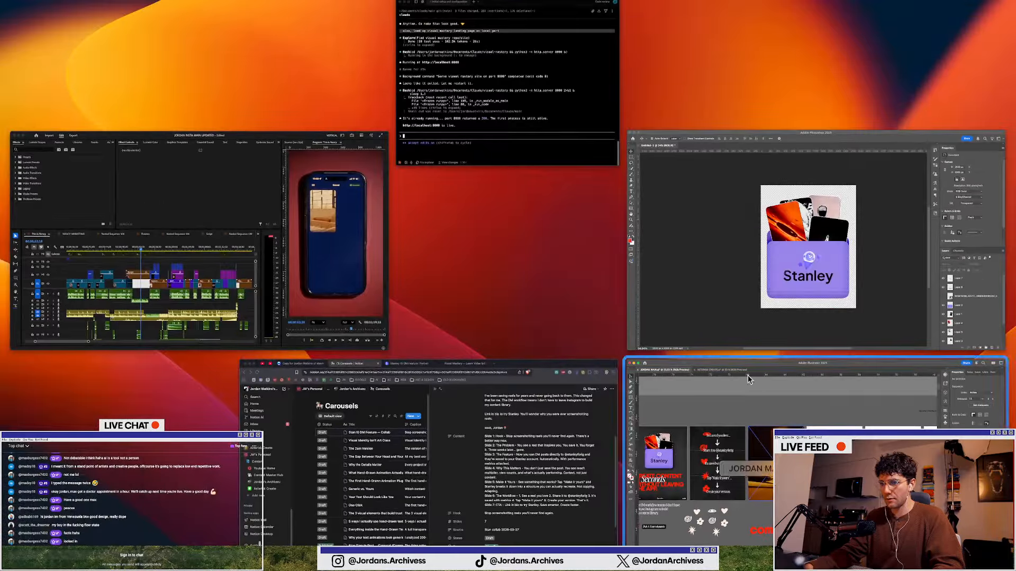
pyautogui.click(574, 414)
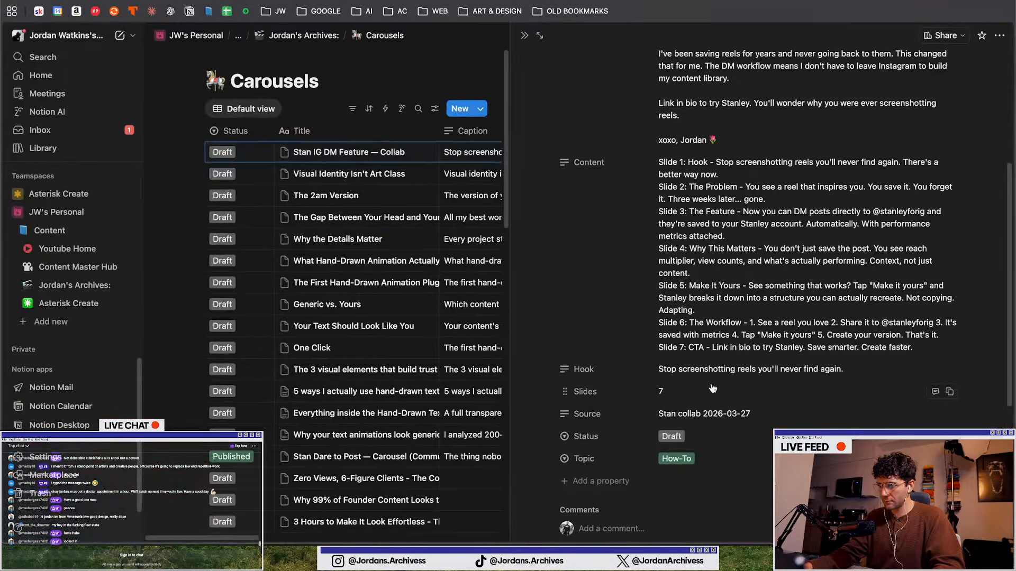
pyautogui.hotkey('ctrl', 'Up')
pyautogui.click(321, 370)
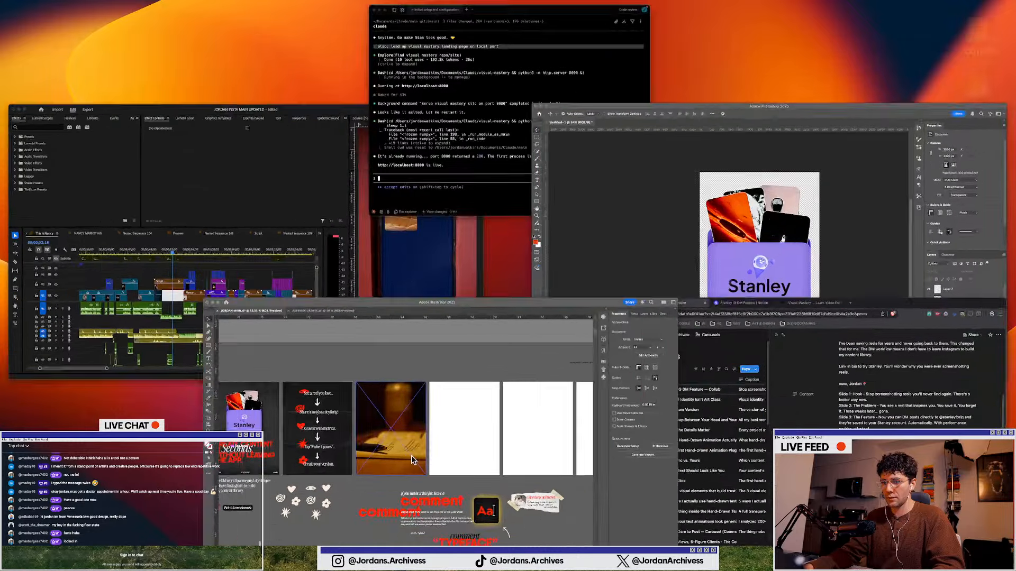
# Review the new slide beside the workflow slide and browse the rest of the canvas
pyautogui.scroll(1, 322, 371)
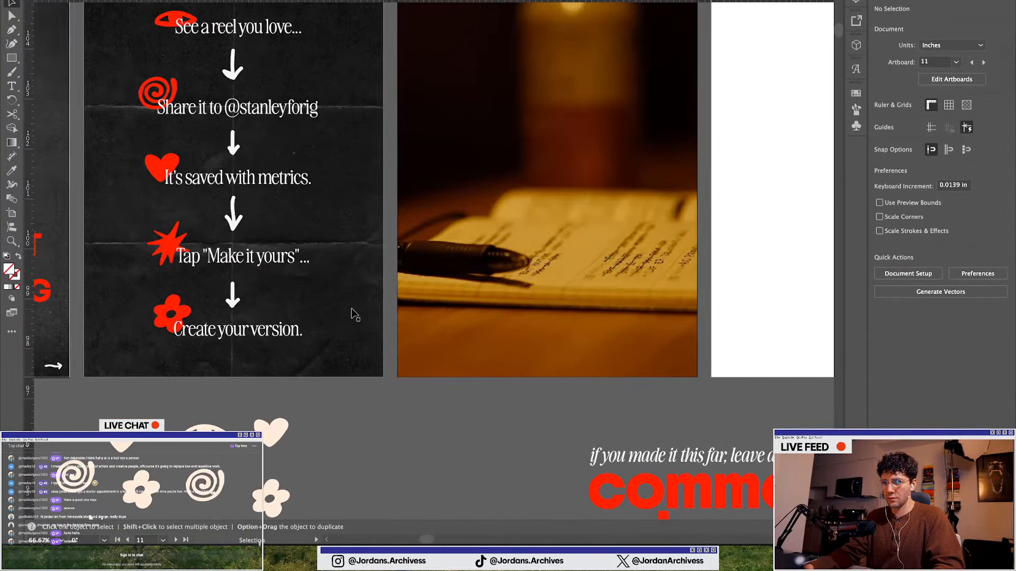
pyautogui.scroll(-1, 428, 376)
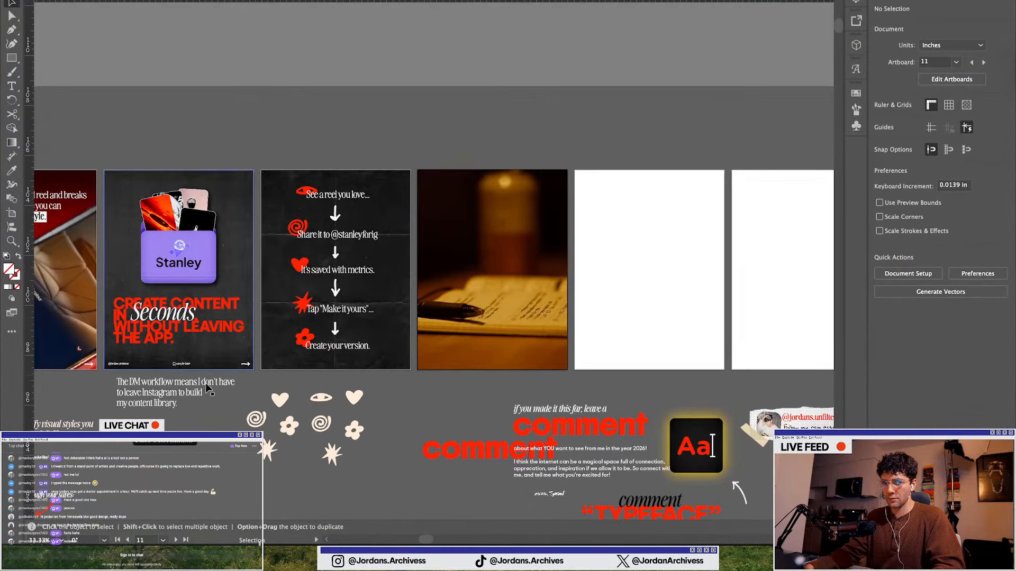
pyautogui.scroll(-1, 459, 444)
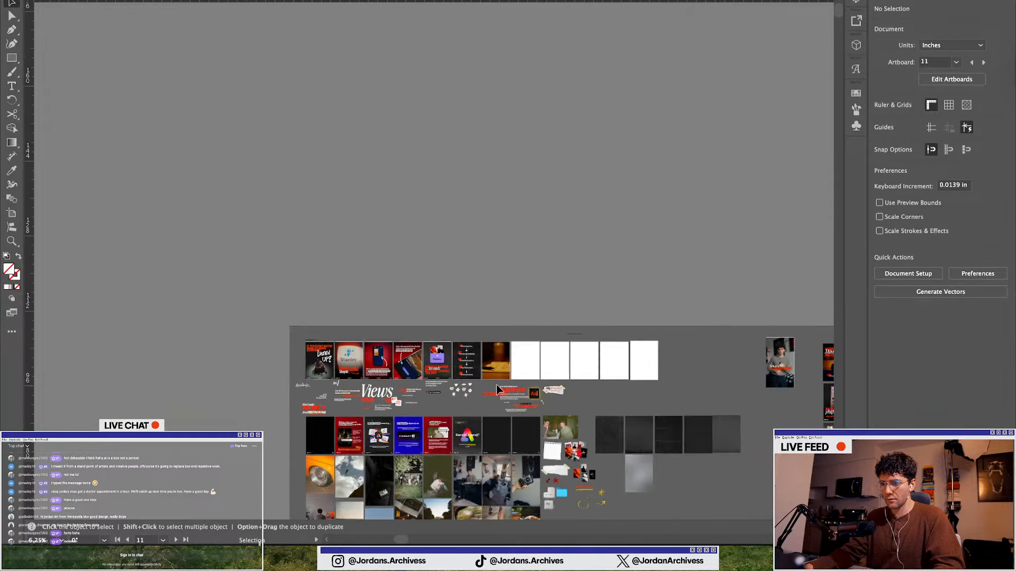
pyautogui.scroll(-5, 497, 385)
pyautogui.hscroll(5, 748, 448)
pyautogui.scroll(-4, 747, 444)
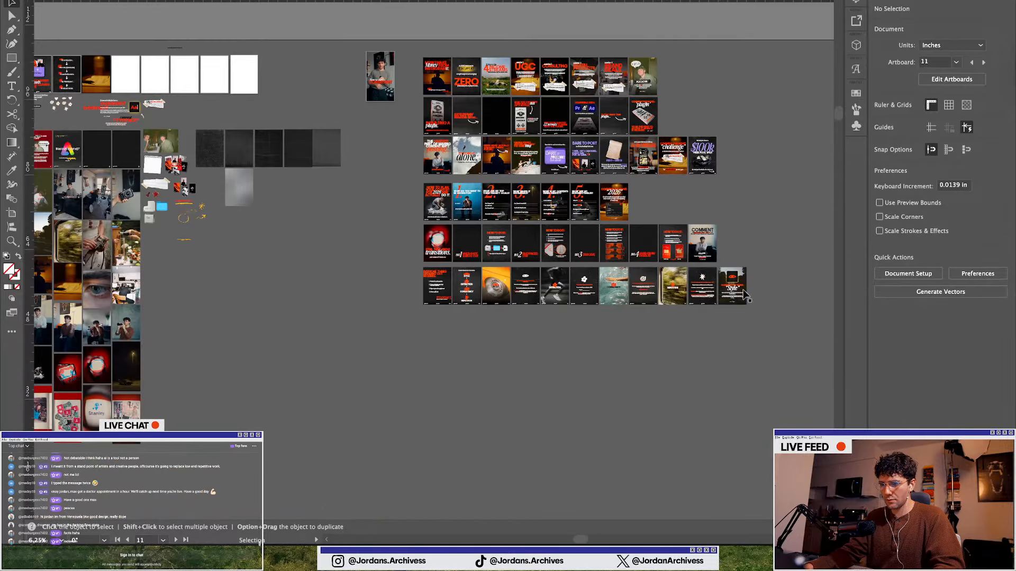
pyautogui.scroll(3, 741, 290)
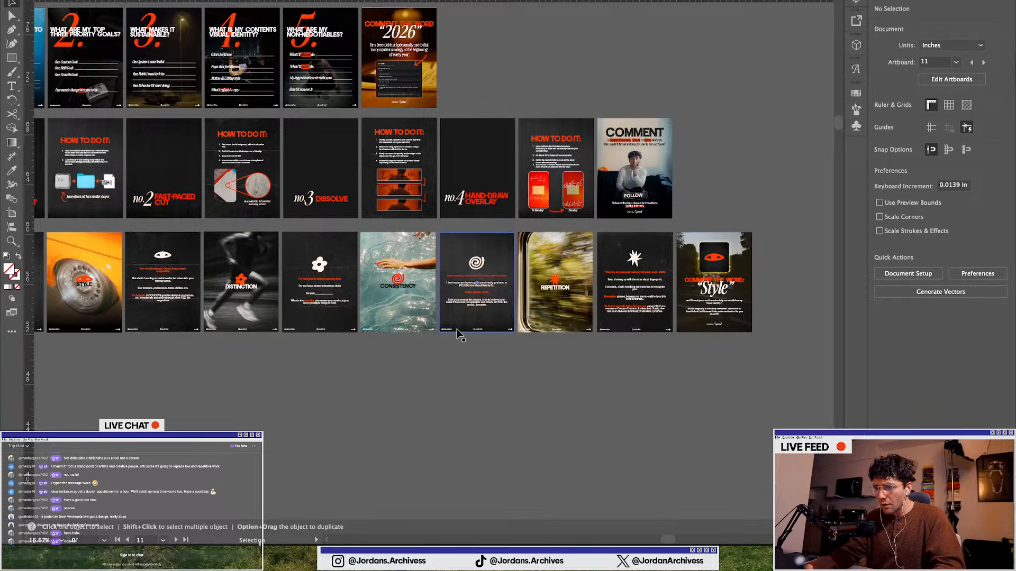
pyautogui.scroll(-2, 459, 334)
pyautogui.scroll(2, 458, 334)
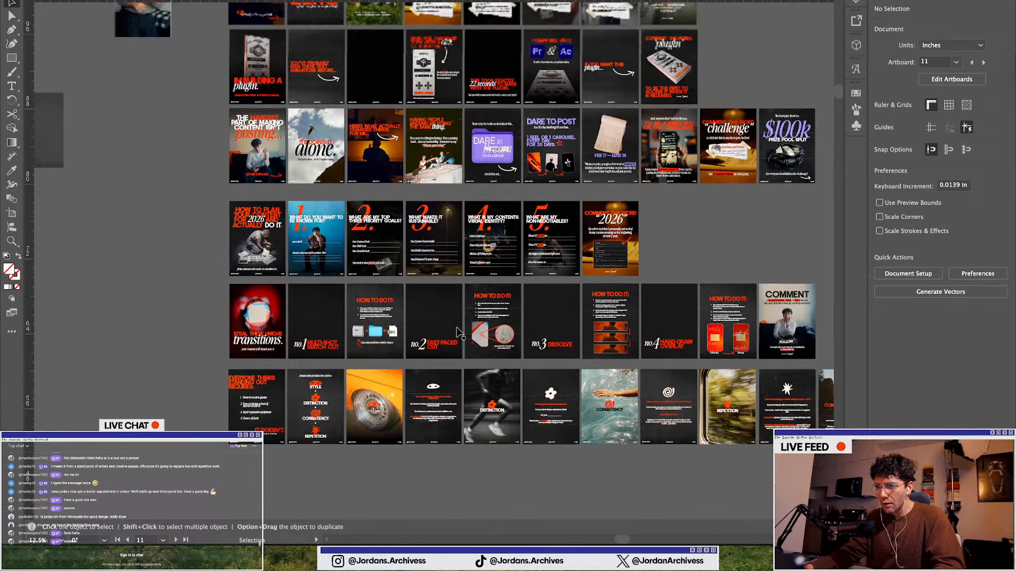
pyautogui.hscroll(-10, 453, 318)
pyautogui.scroll(5, 453, 314)
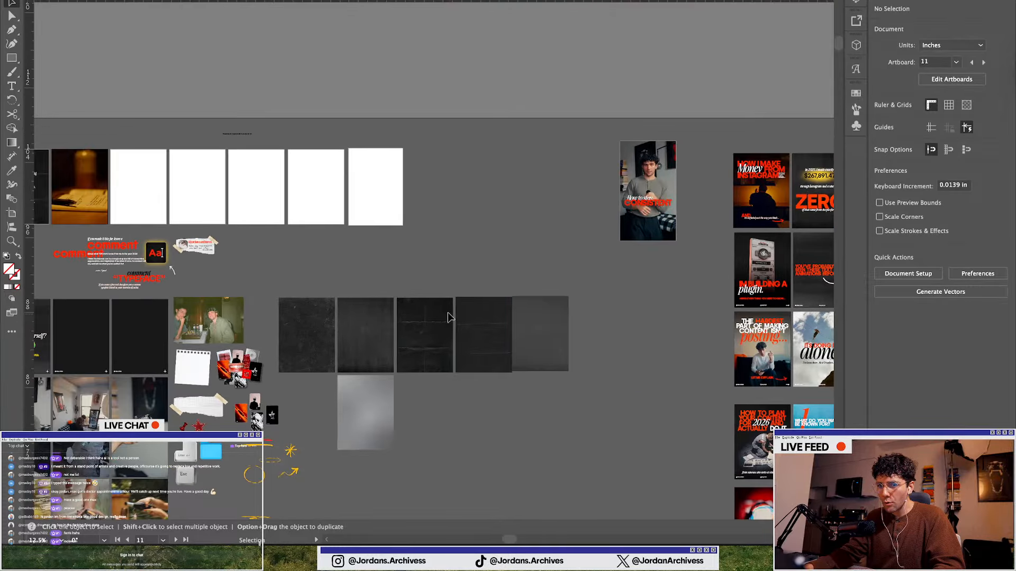
pyautogui.scroll(2, 416, 285)
pyautogui.hscroll(-8, 364, 268)
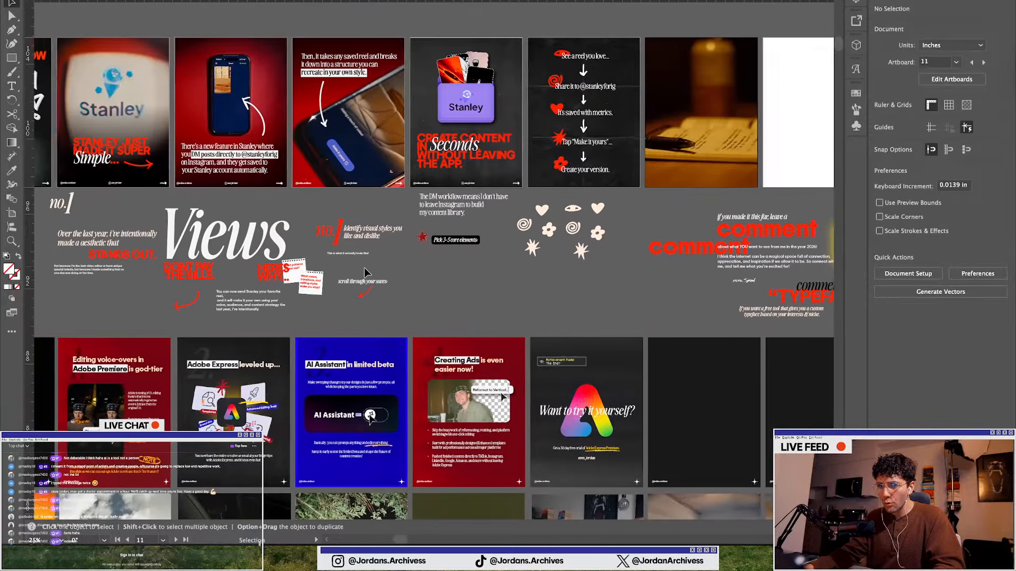
# Copy the "Comment the word 2026" headline from the final slide of the 2026 carousel
pyautogui.scroll(-4, 365, 271)
pyautogui.scroll(4, 817, 330)
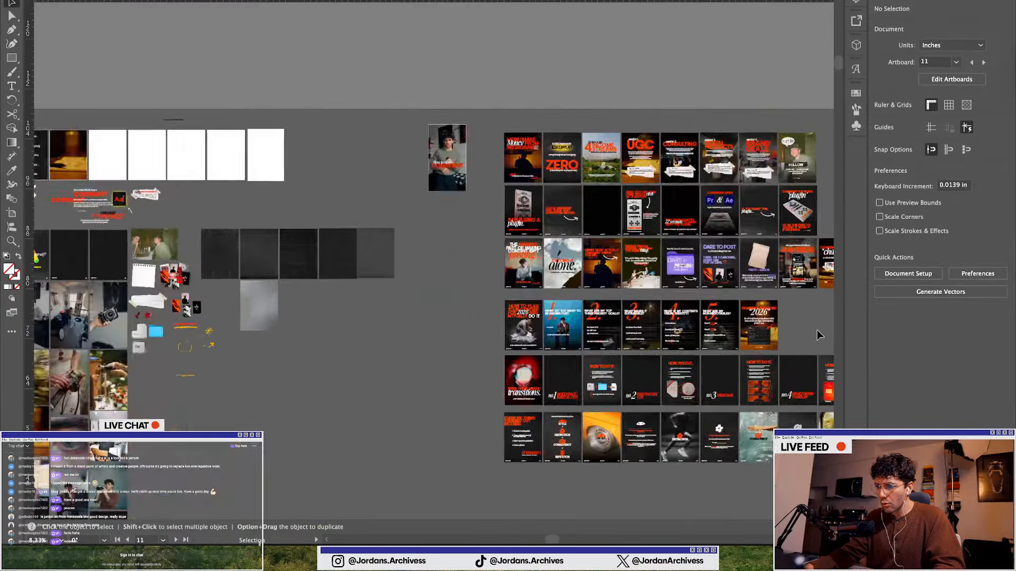
pyautogui.moveTo(648, 282)
pyautogui.mouseDown()
pyautogui.moveTo(652, 389)
pyautogui.moveTo(612, 307)
pyautogui.moveTo(650, 286)
pyautogui.mouseUp()
pyautogui.press('v')
pyautogui.click(650, 286)
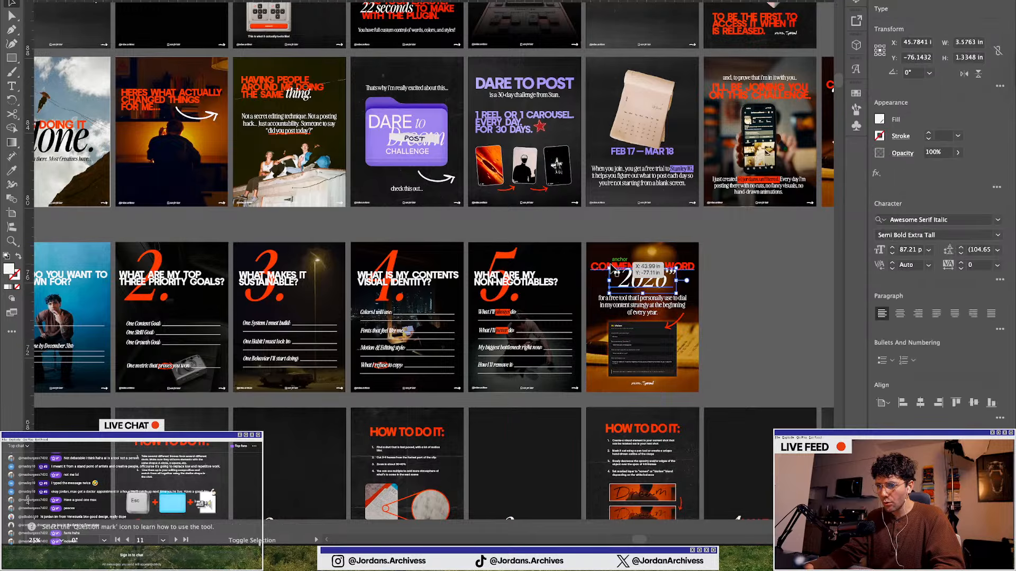
pyautogui.scroll(2, 628, 272)
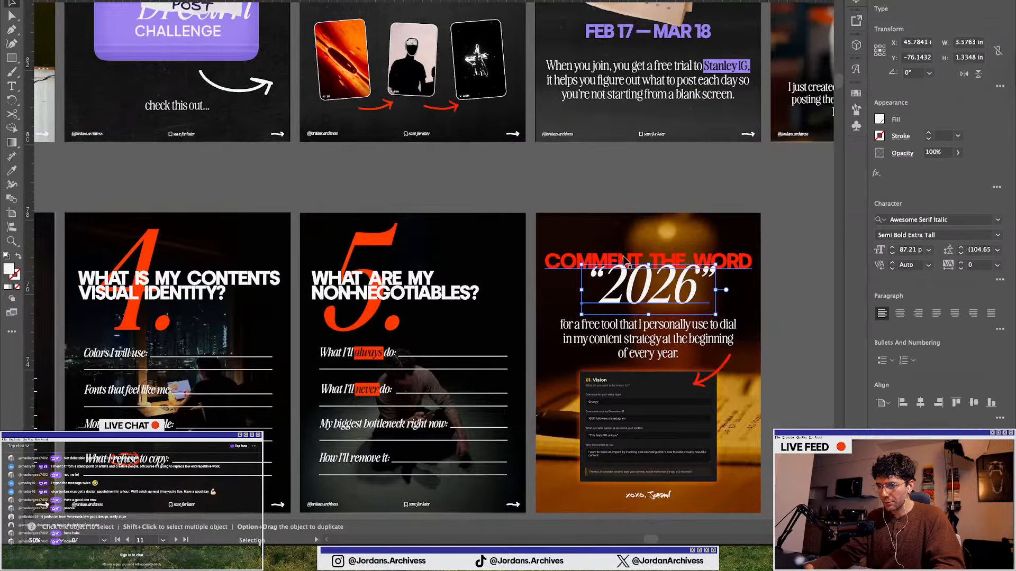
pyautogui.click(626, 260)
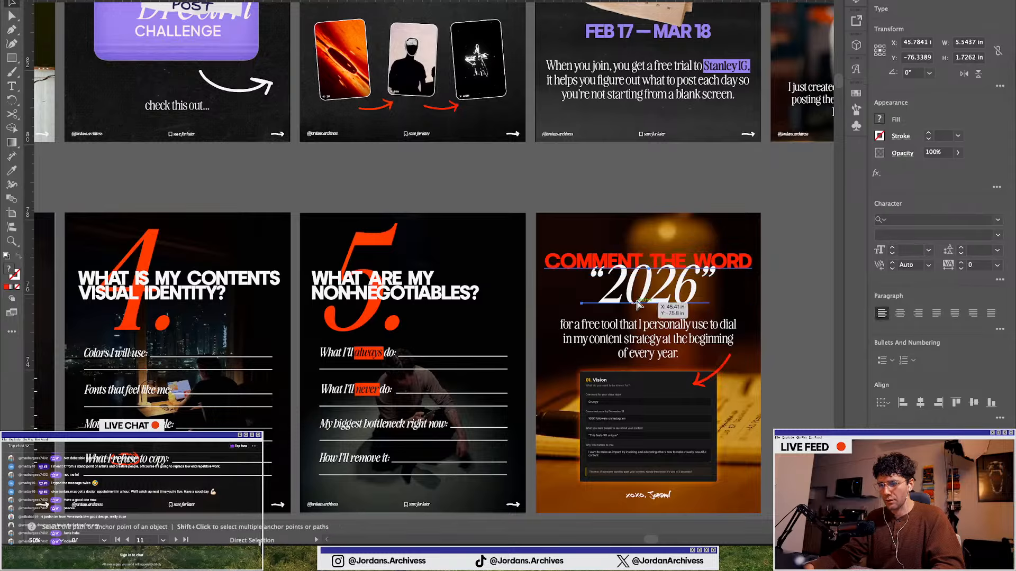
pyautogui.press('super+c')
# Paste the headline onto the notebook photo slide and place it near the top
pyautogui.scroll(-4, 640, 304)
pyautogui.hscroll(-10, 691, 306)
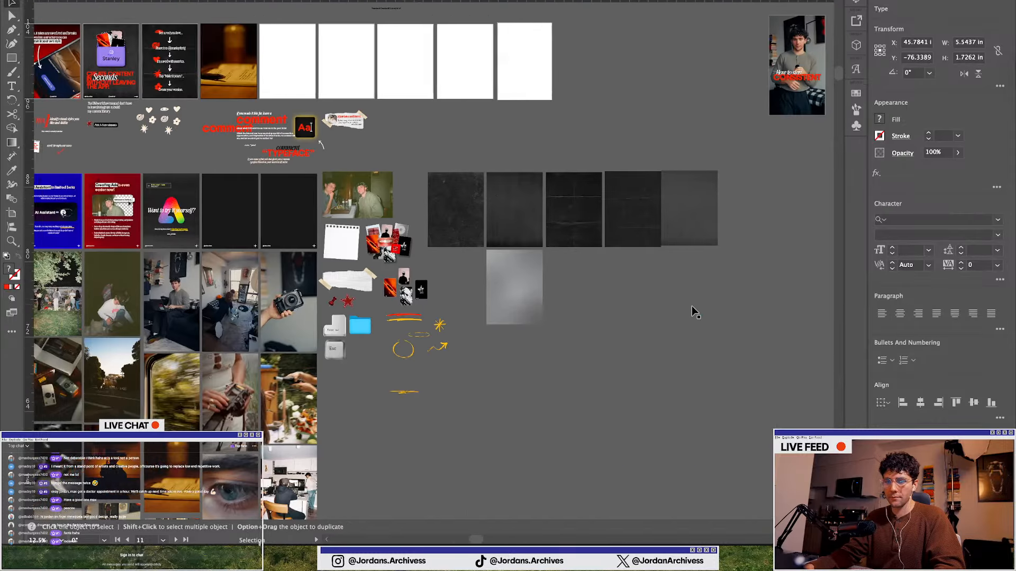
pyautogui.hscroll(-4, 691, 306)
pyautogui.scroll(2, 303, 177)
pyautogui.scroll(2, 295, 122)
pyautogui.scroll(5, 269, 249)
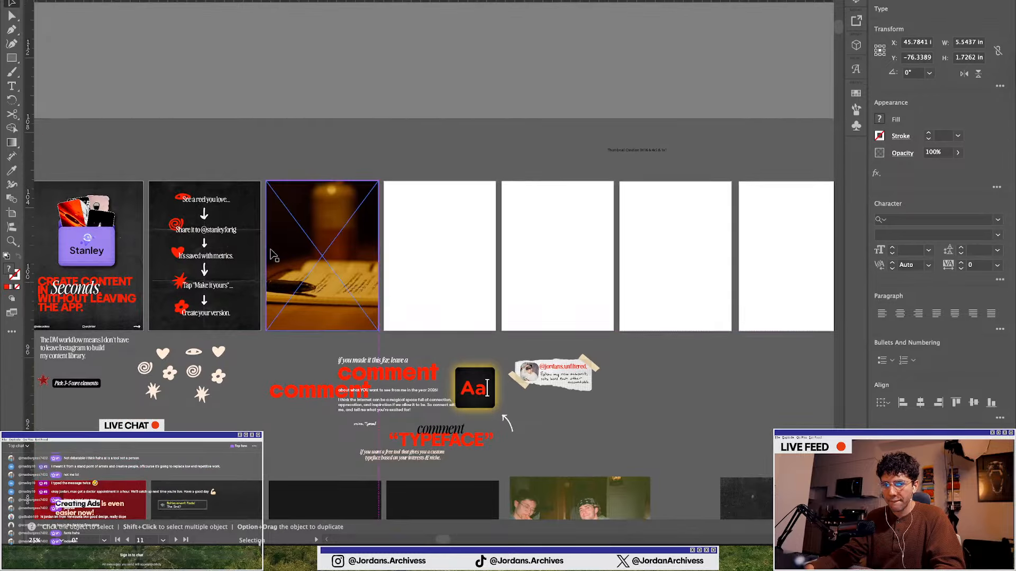
pyautogui.scroll(2, 274, 256)
pyautogui.press('super+v')
pyautogui.moveTo(430, 266); pyautogui.dragTo(376, 176)
# Replace "2026" in the pasted headline with "Stanley"
pyautogui.doubleClick(376, 177)
pyautogui.doubleClick(376, 176)
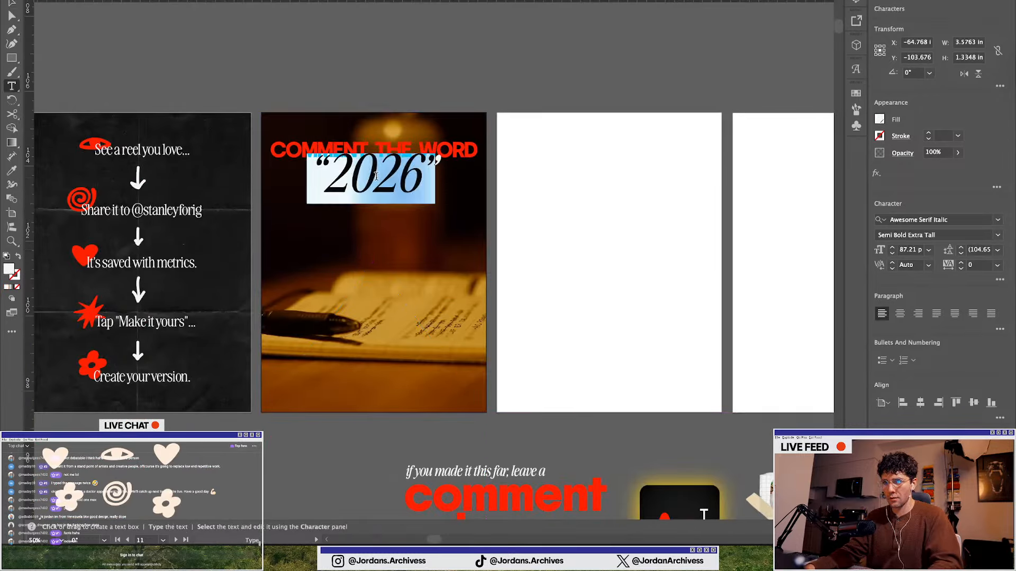
pyautogui.write('Stanley”')
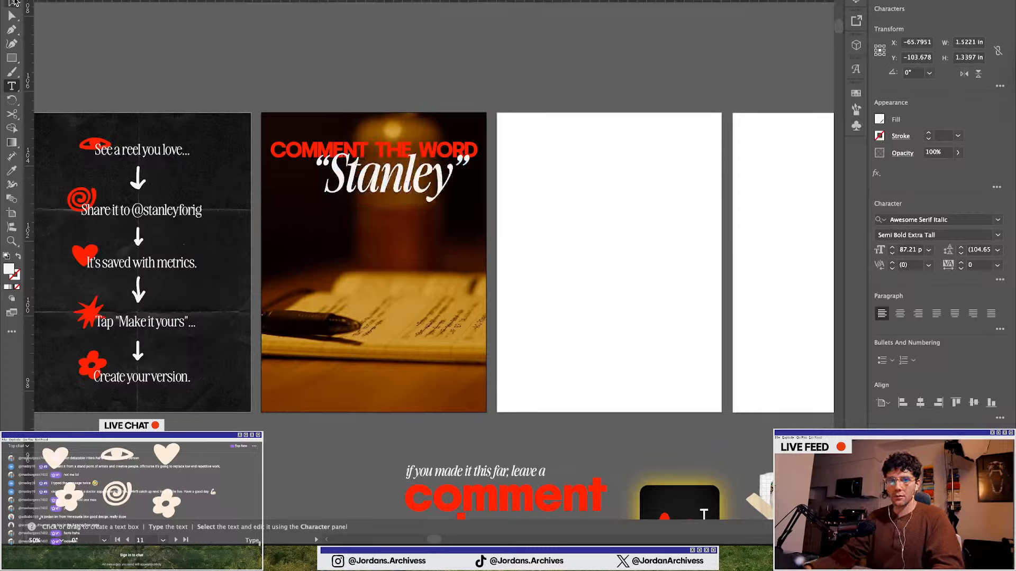
# Center the "Stanley" word horizontally on the notebook slide
pyautogui.moveTo(398, 188); pyautogui.dragTo(380, 184)
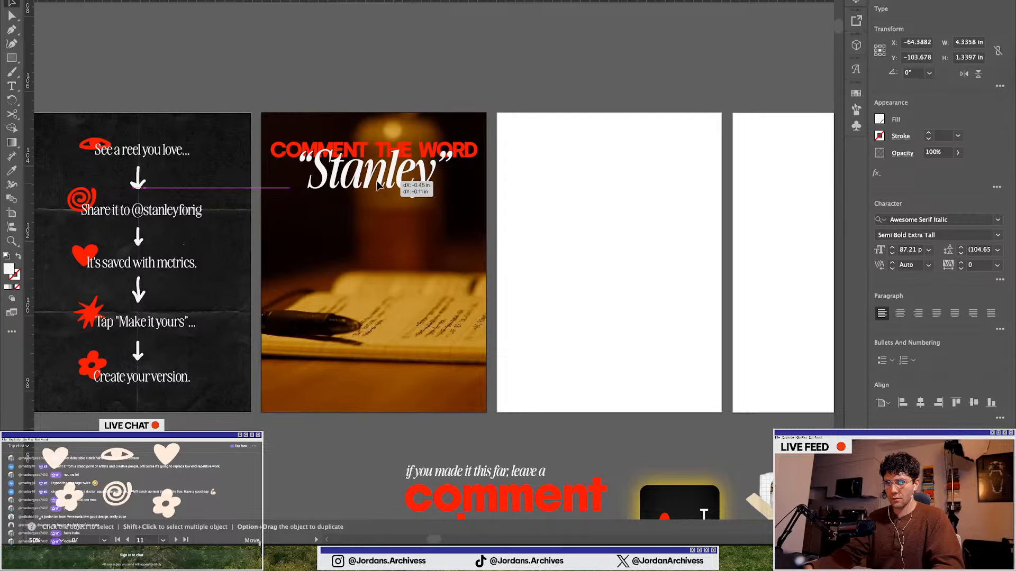
pyautogui.click(919, 403)
pyautogui.click(351, 78)
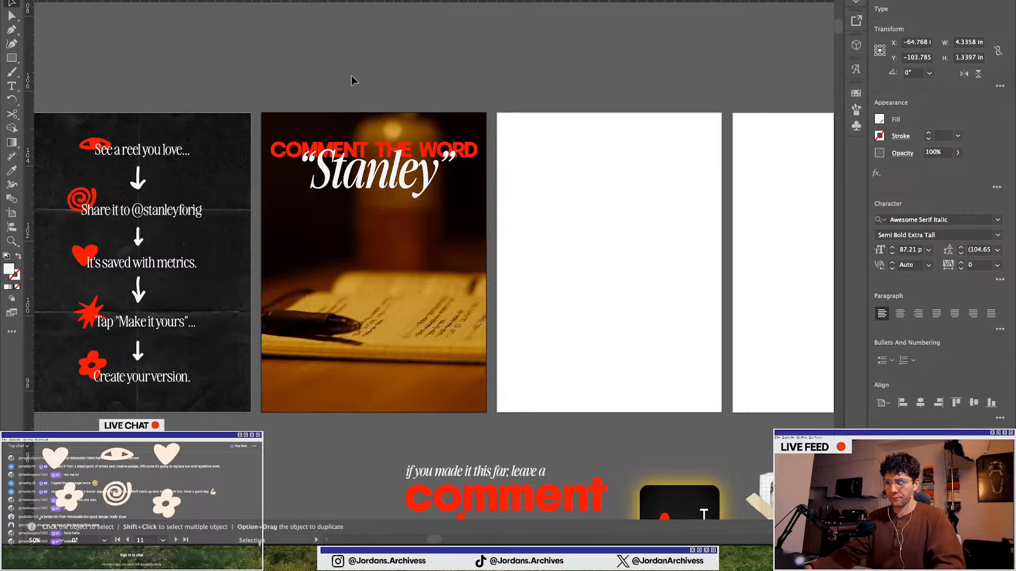
# Scale the "Comment the word" heading down slightly
pyautogui.scroll(-2, 397, 234)
pyautogui.click(373, 197)
pyautogui.scroll(3, 370, 201)
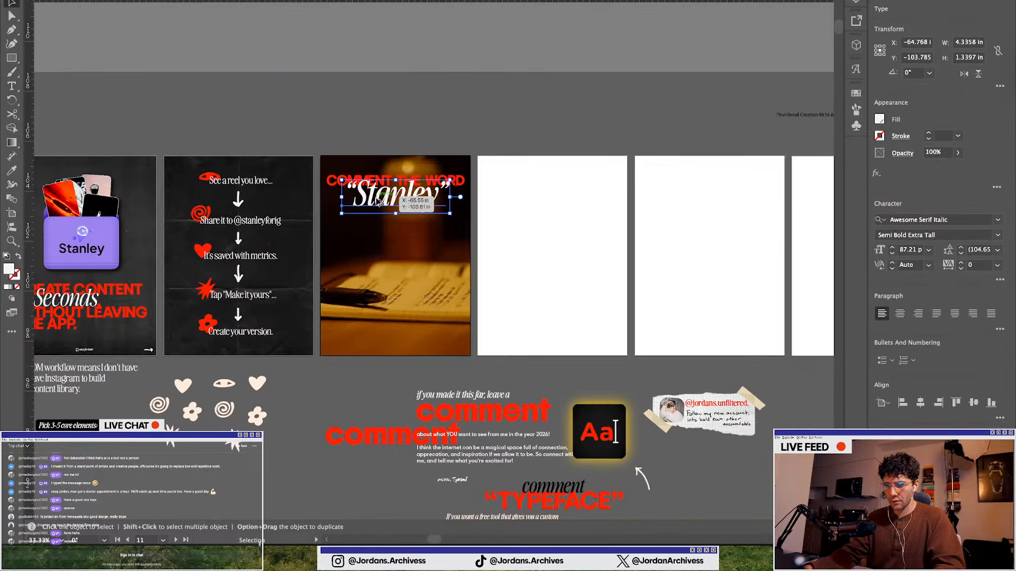
pyautogui.click(405, 156)
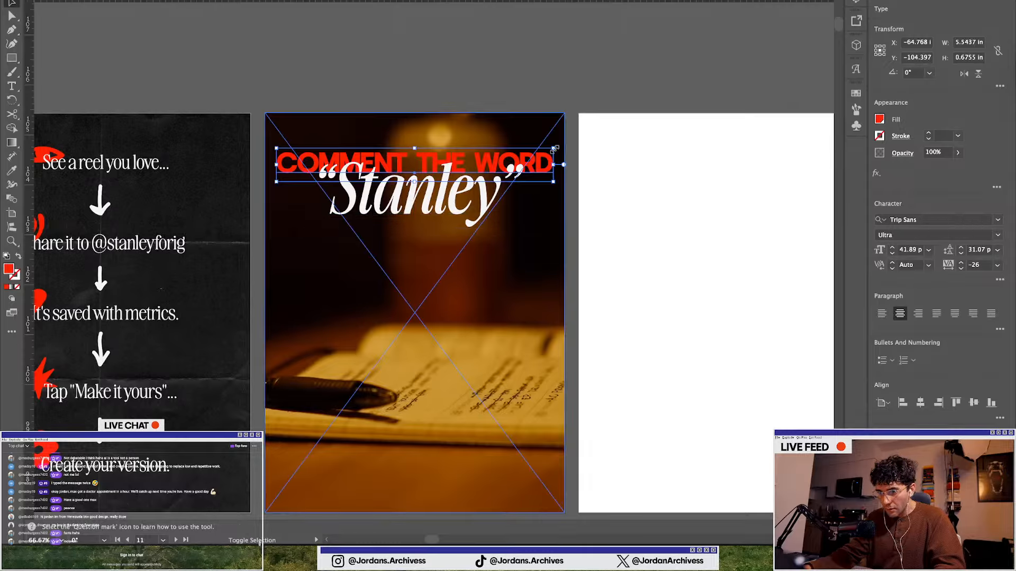
pyautogui.moveTo(554, 149); pyautogui.dragTo(540, 152)
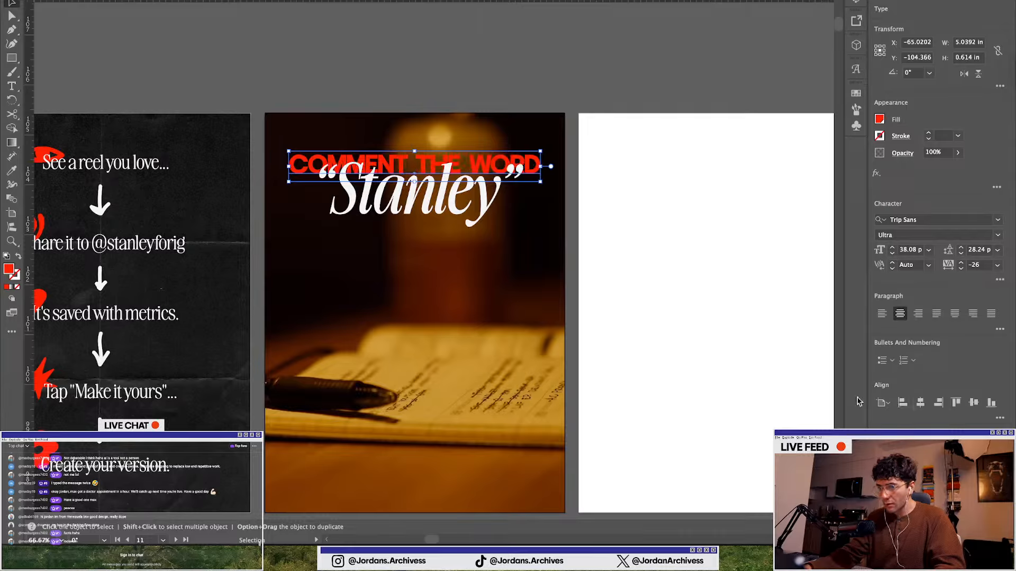
# Select the heading and the "Stanley" word together and center them horizontally
pyautogui.moveTo(423, 198); pyautogui.dragTo(427, 211)
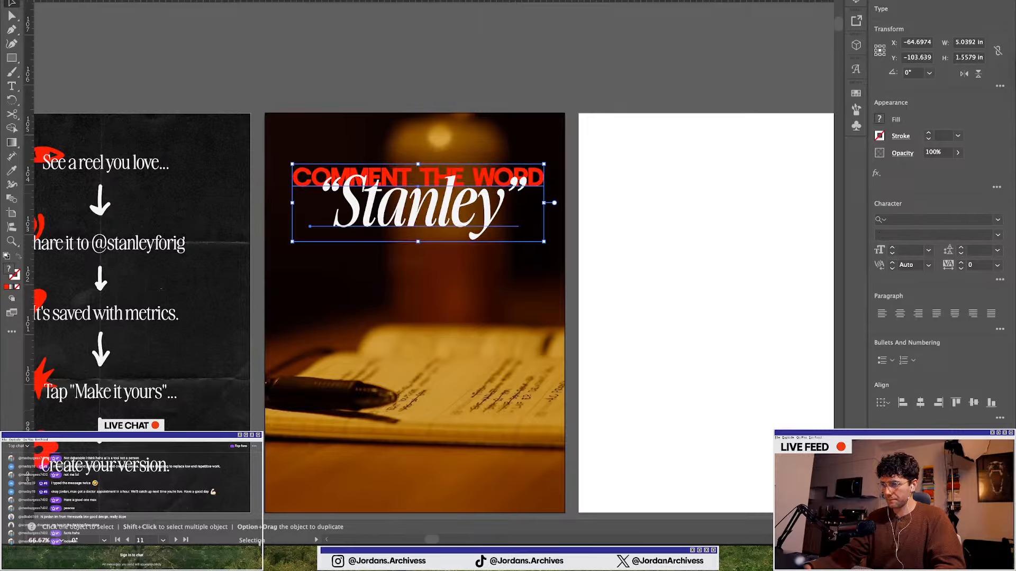
pyautogui.click(920, 403)
pyautogui.click(520, 104)
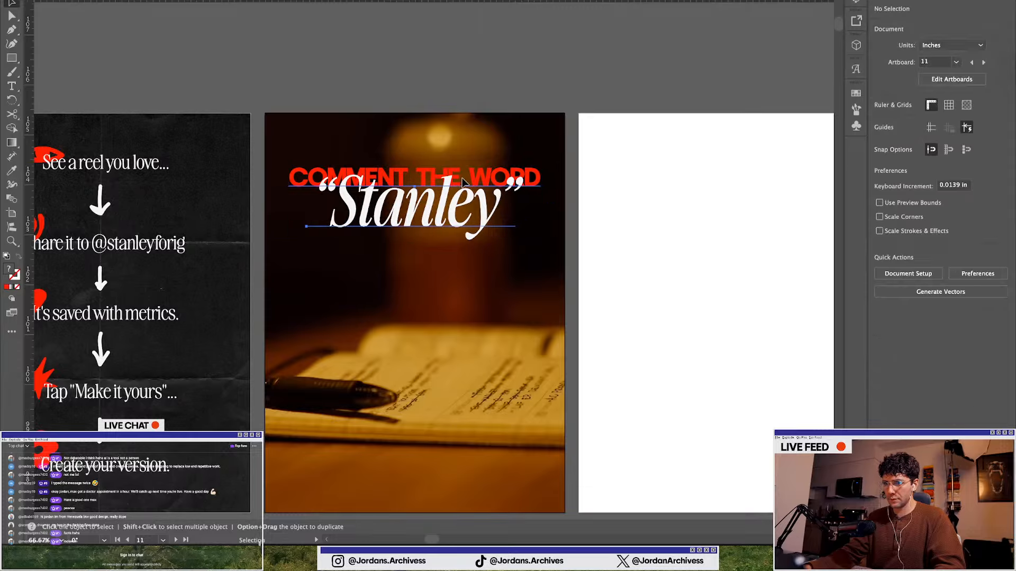
# Duplicate the "The DM workflow means…" body text from the workflow slide onto the notebook slide below the headline
pyautogui.click(470, 205)
pyautogui.click(506, 97)
pyautogui.scroll(-2, 476, 201)
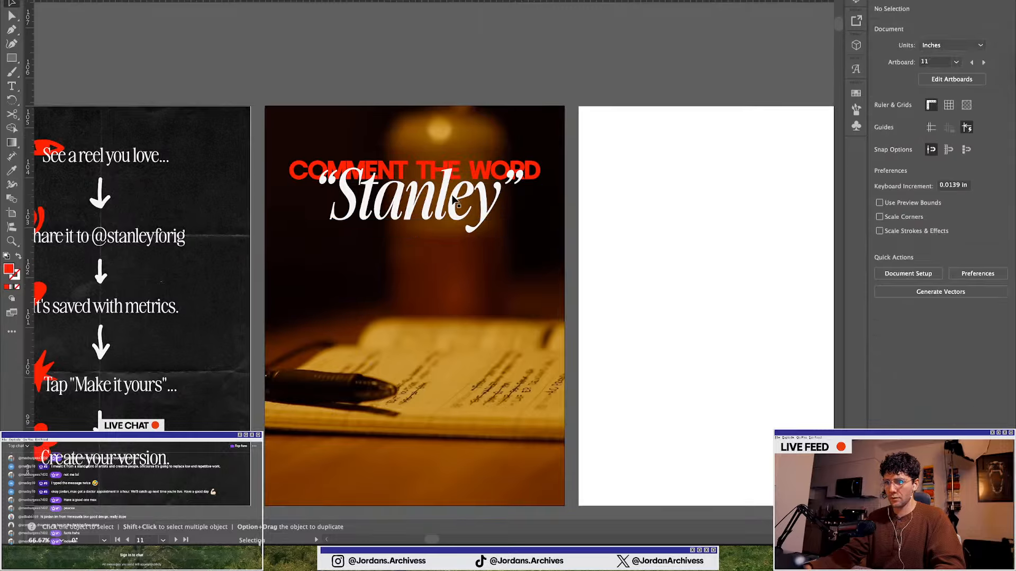
pyautogui.scroll(-1, 462, 274)
pyautogui.scroll(-4, 463, 274)
pyautogui.hscroll(-3, 429, 341)
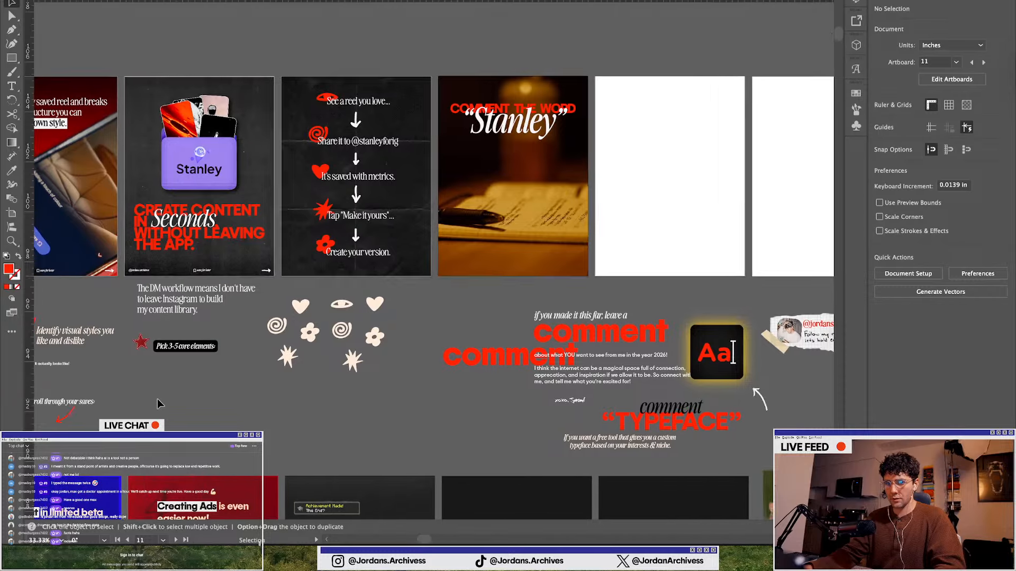
pyautogui.moveTo(207, 290); pyautogui.dragTo(480, 212)
pyautogui.moveTo(520, 160); pyautogui.dragTo(520, 162)
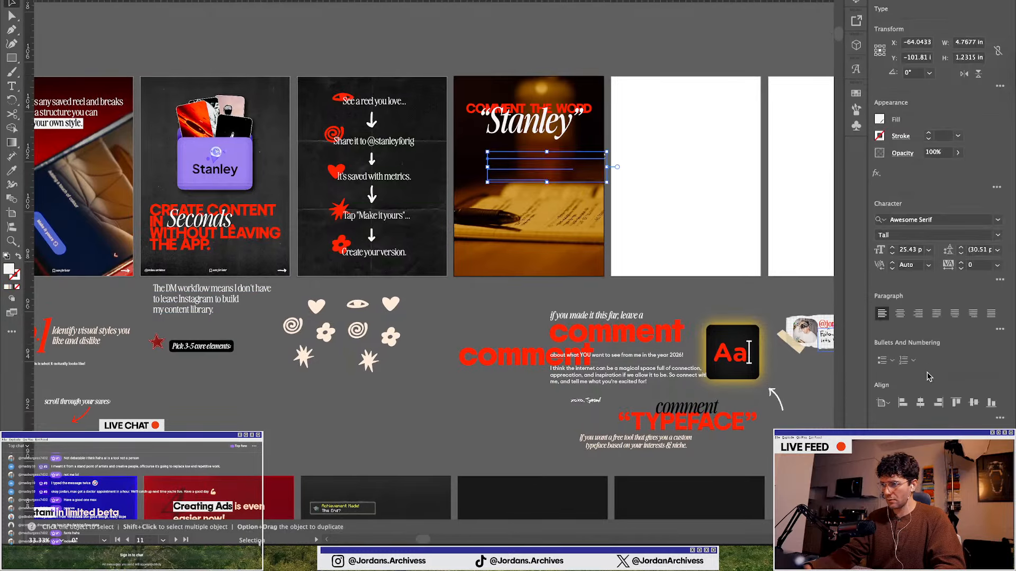
# Replace the duplicated body text with "To try it for it for free today."
pyautogui.scroll(2, 535, 166)
pyautogui.doubleClick(503, 157)
pyautogui.hotkey('ctrl', 'a')
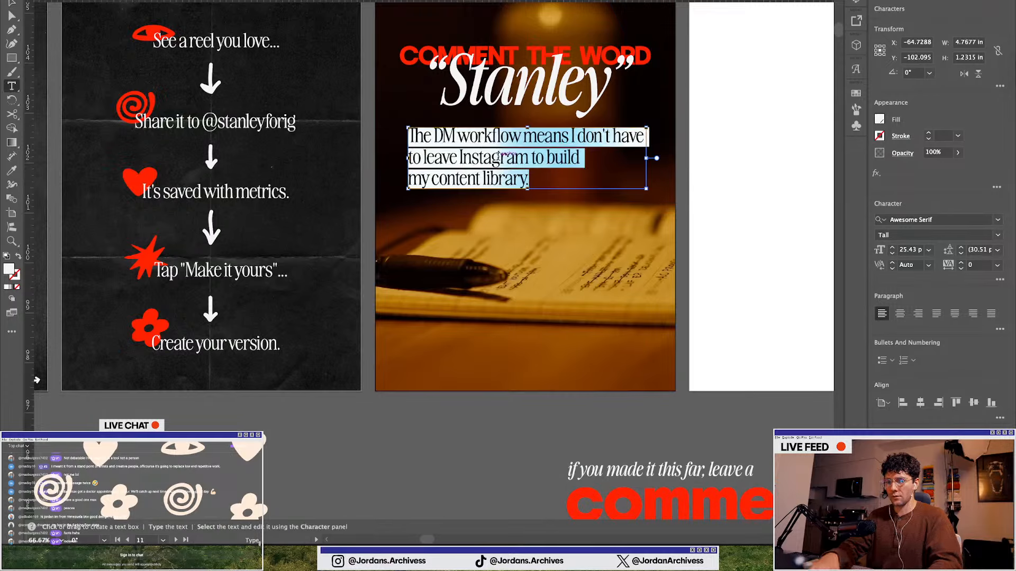
pyautogui.write('To try it for it for free today')
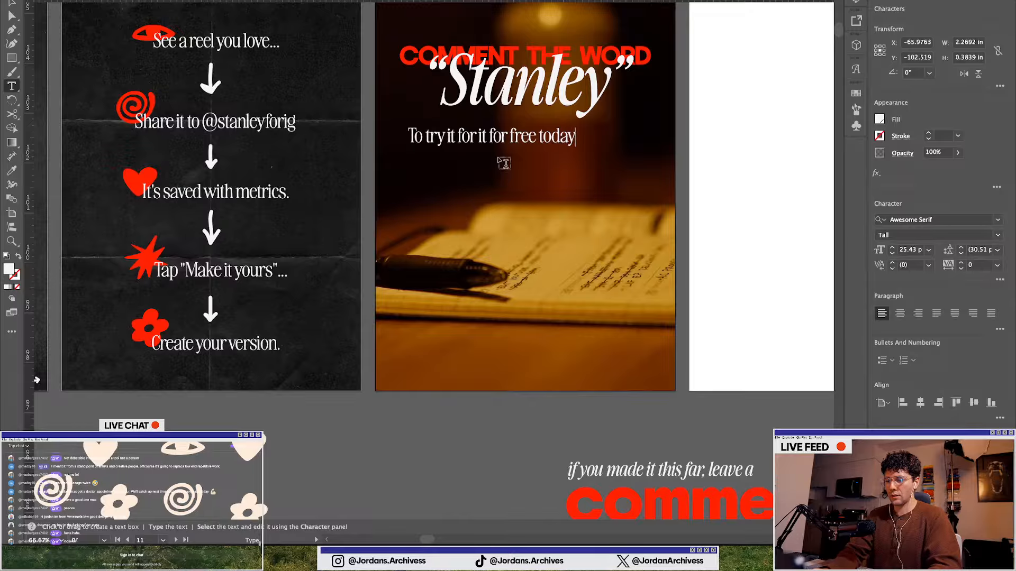
pyautogui.write('.')
pyautogui.press('Escape')
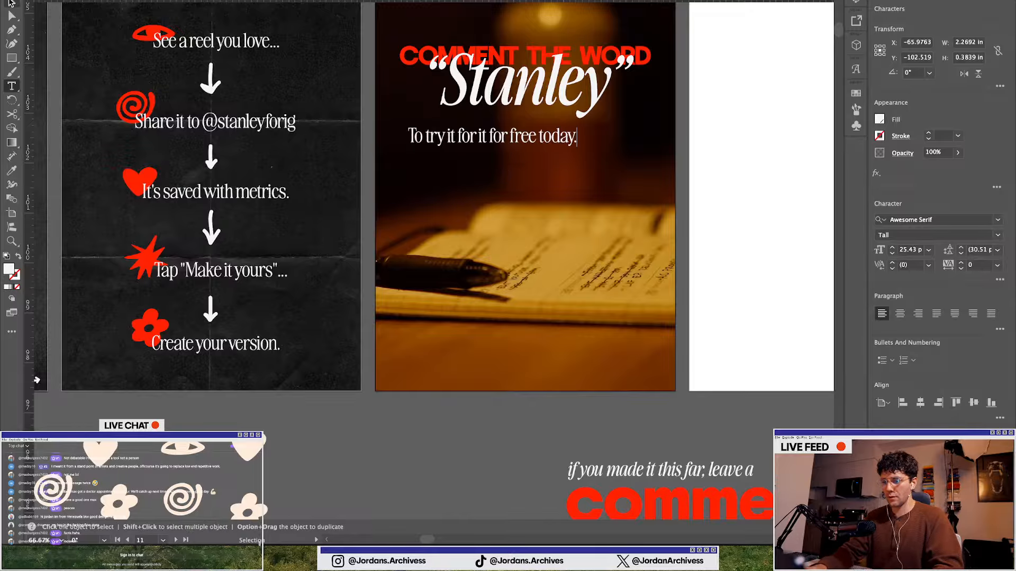
# Add a second line reading "Save smarter, create faster." to the body text, checking the copy in Notion
pyautogui.press('Return')
pyautogui.hotkey('ctrl', 'Up')
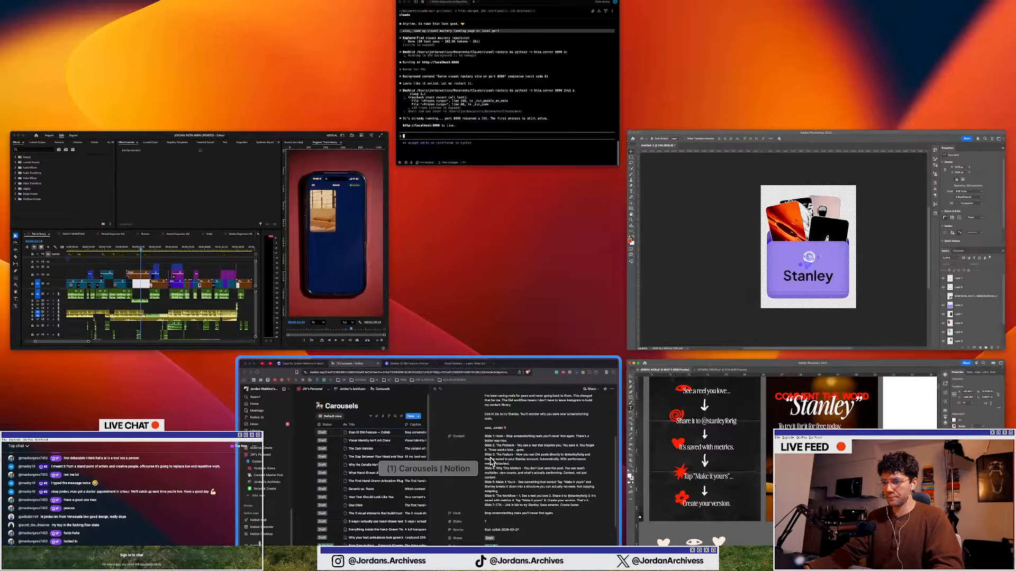
pyautogui.click(413, 450)
pyautogui.hotkey('ctrl', 'Up')
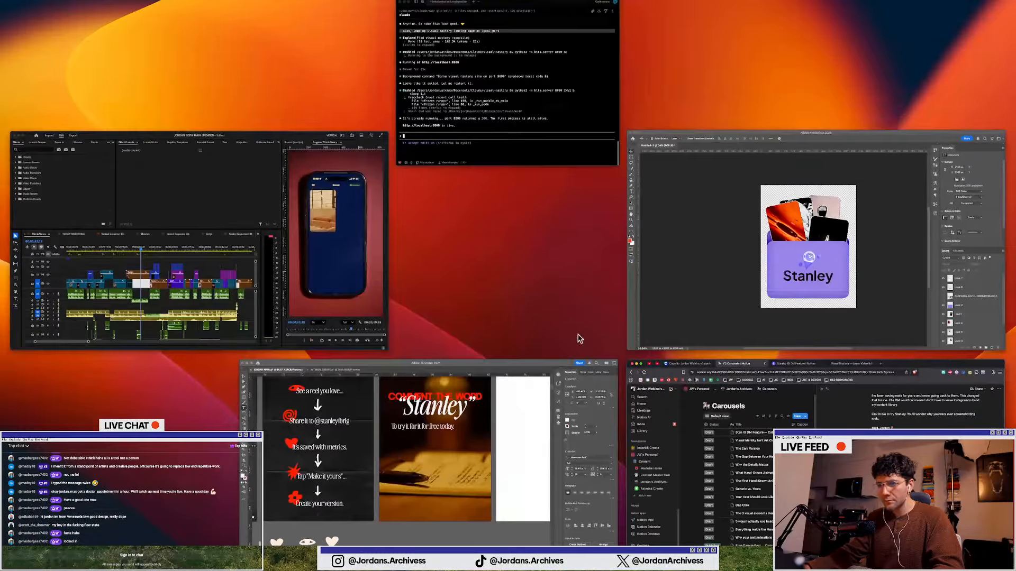
pyautogui.click(507, 365)
pyautogui.write('Save')
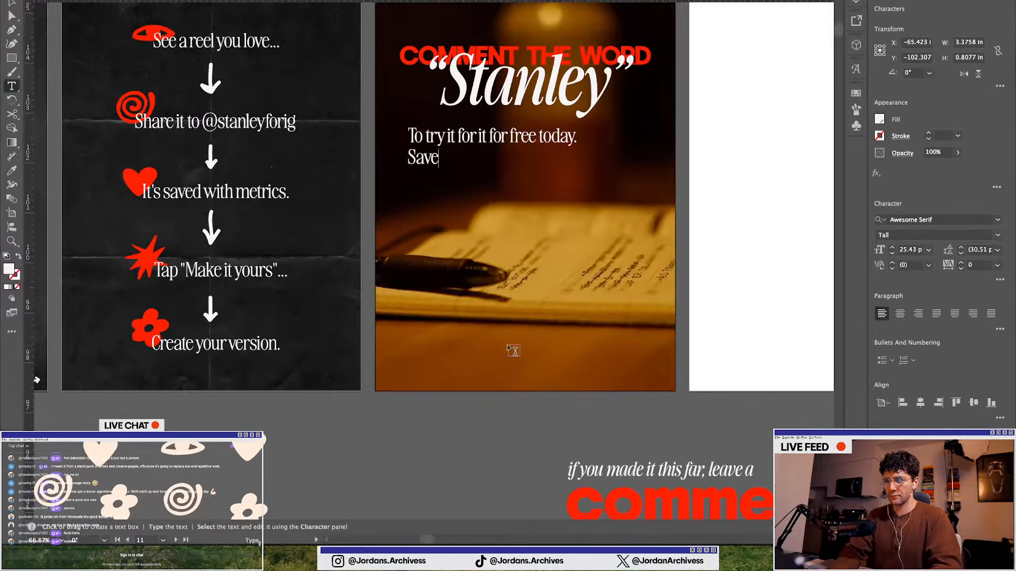
pyautogui.write(' smart')
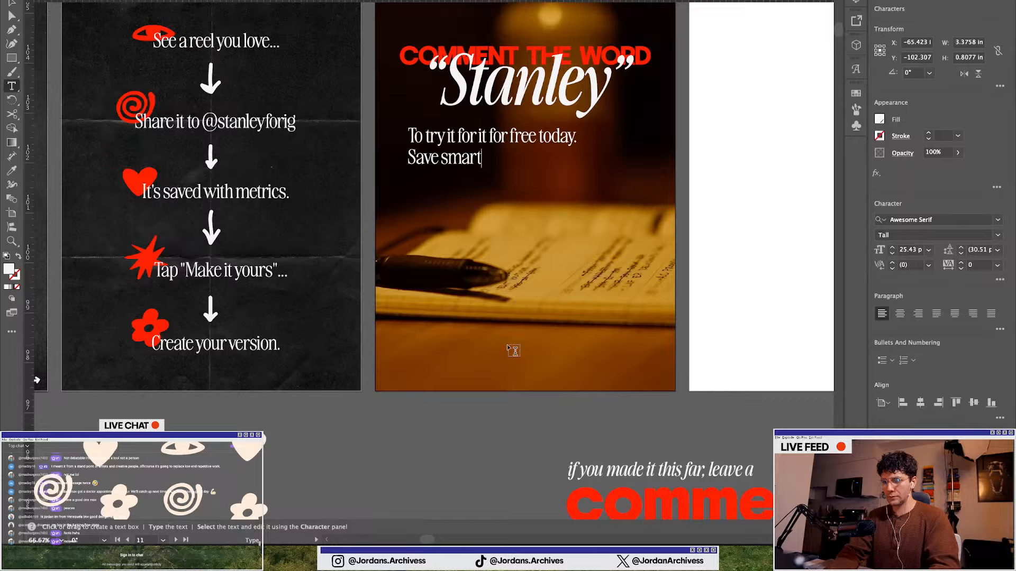
pyautogui.write('er, create')
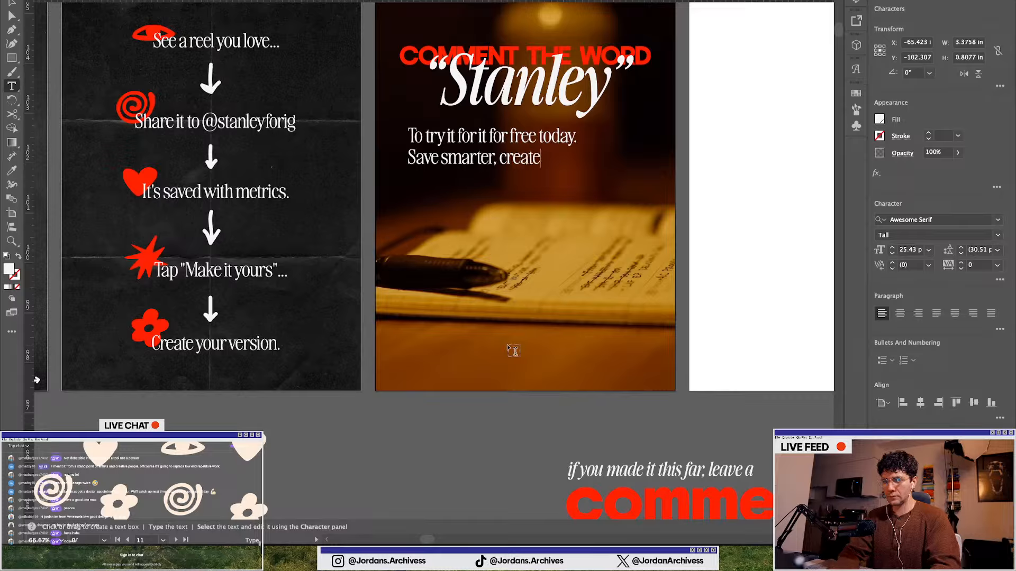
pyautogui.write(' faster.')
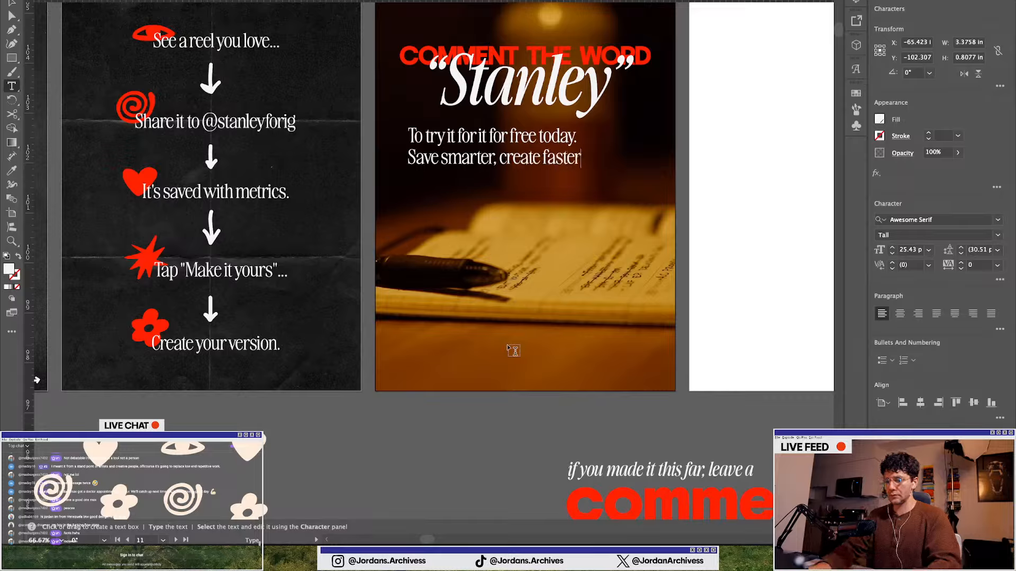
# Move the body text block slightly lower on the slide
pyautogui.click(7, 12)
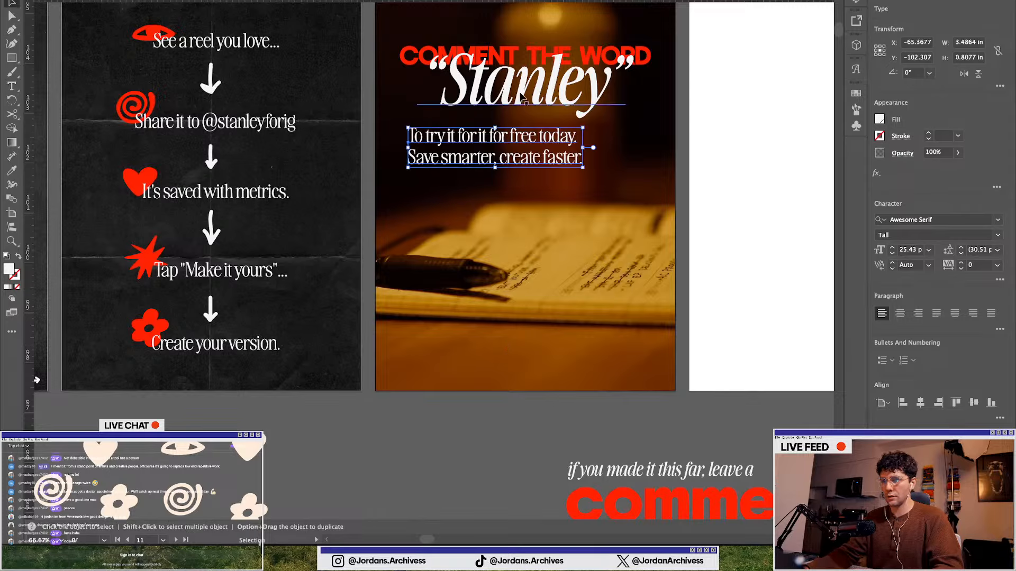
pyautogui.scroll(3, 595, 249)
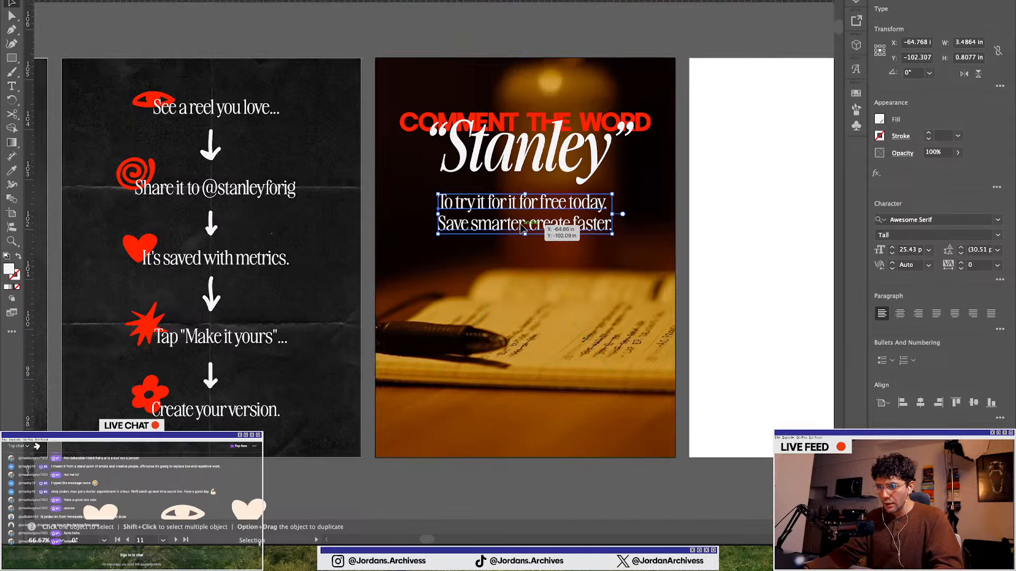
pyautogui.moveTo(556, 229); pyautogui.dragTo(556, 243)
pyautogui.click(491, 460)
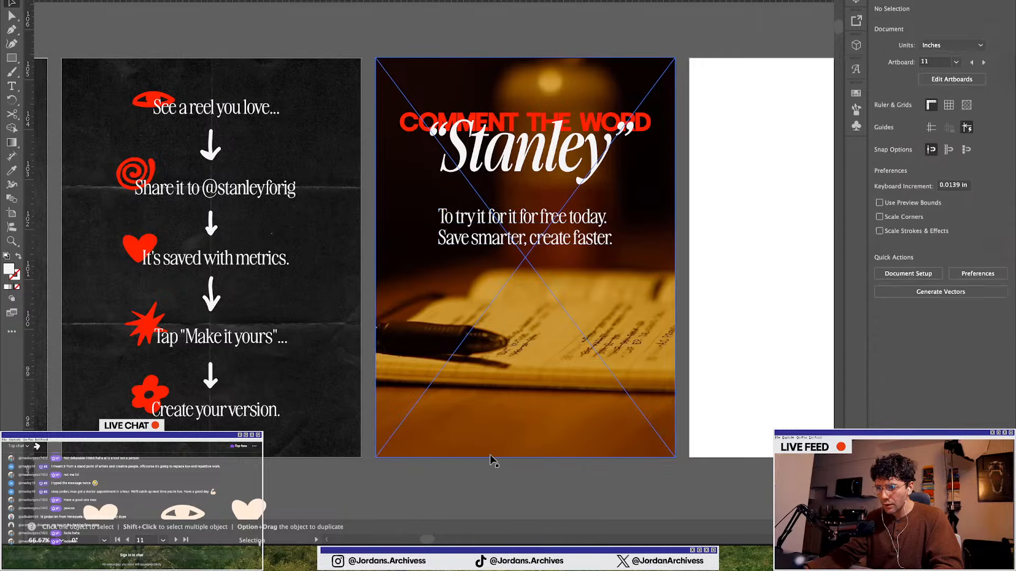
# Delete the "Save smarter, create faster." line from the body text
pyautogui.scroll(-1, 490, 459)
pyautogui.click(514, 290)
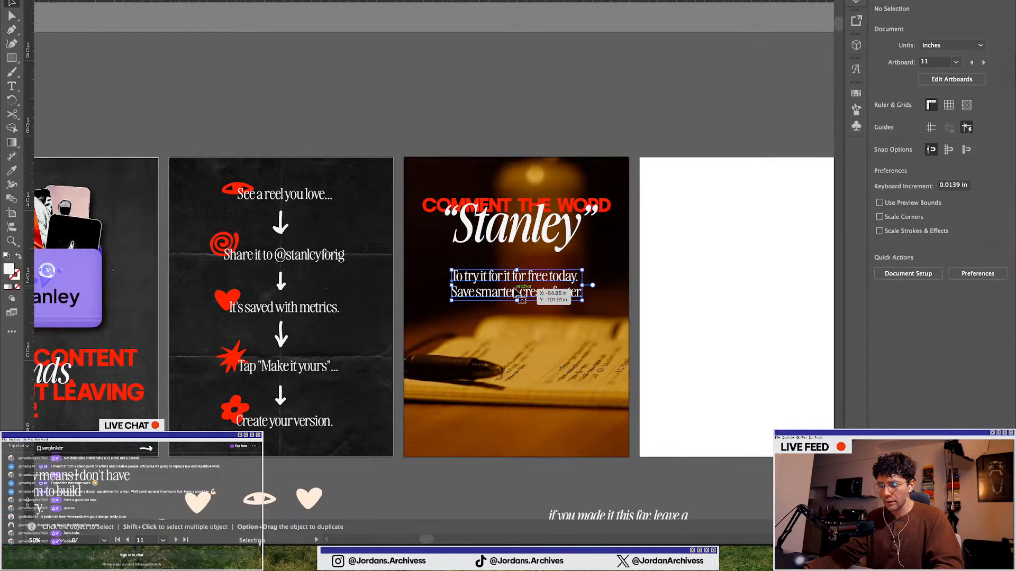
pyautogui.scroll(1, 515, 290)
pyautogui.tripleClick(515, 290)
pyautogui.press('BackSpace')
pyautogui.press('BackSpace')
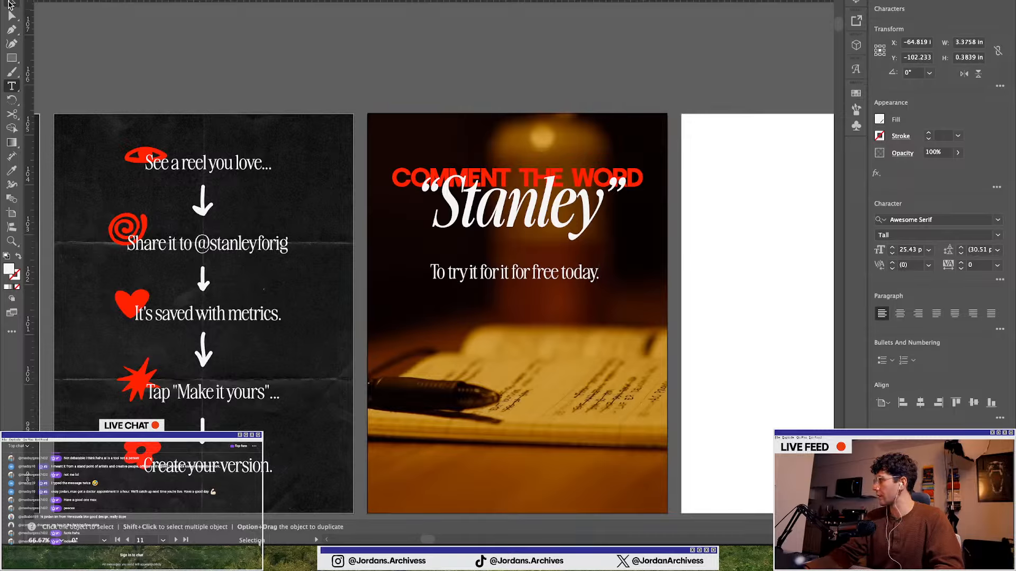
# Nudge the body text up closer to the "Stanley" headline
pyautogui.click(9, 4)
pyautogui.moveTo(488, 271); pyautogui.dragTo(490, 256)
pyautogui.scroll(-1, 478, 469)
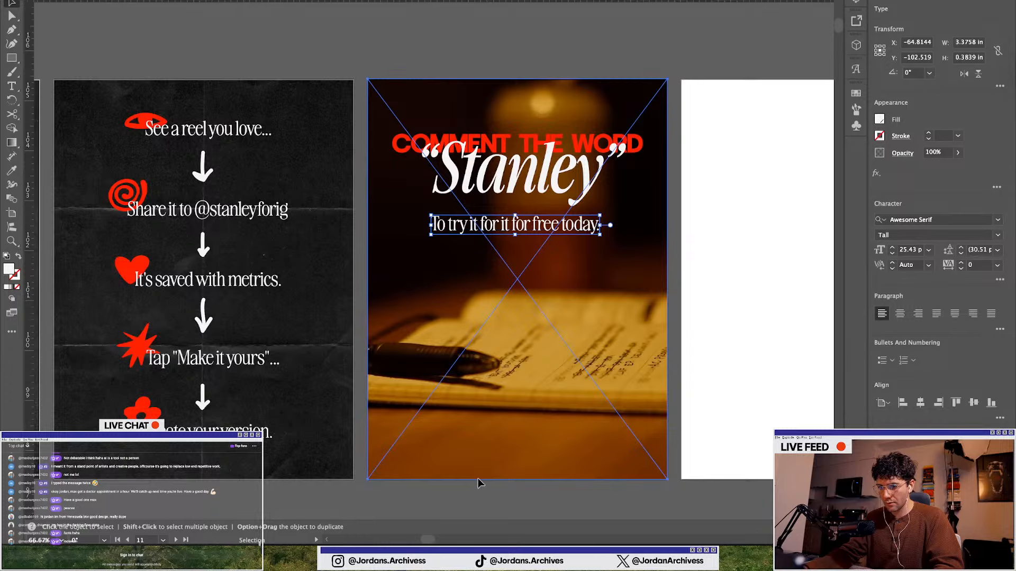
pyautogui.click(477, 483)
pyautogui.press('super+minus')
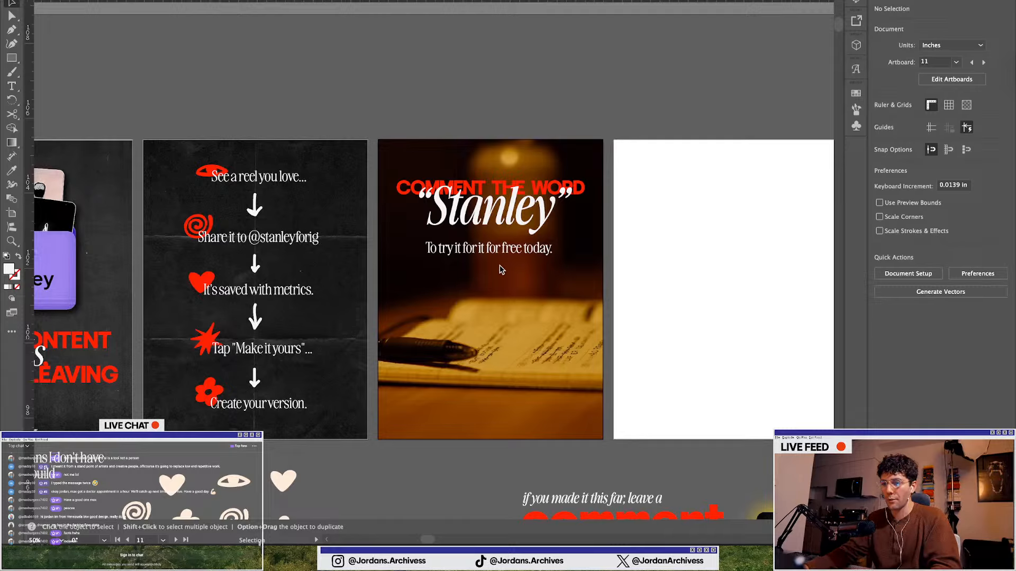
pyautogui.scroll(1, 497, 253)
pyautogui.moveTo(497, 253); pyautogui.dragTo(496, 247)
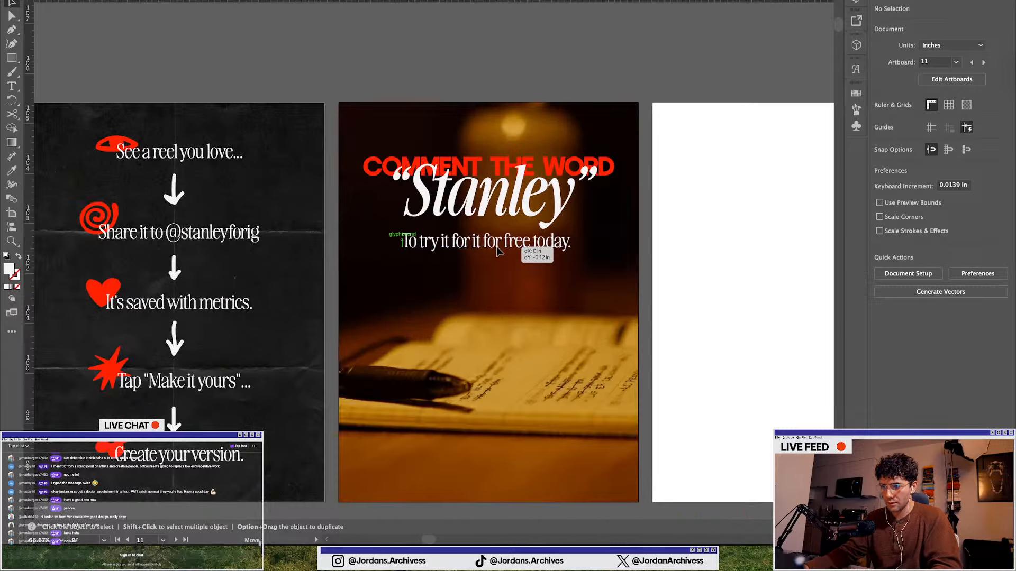
# Duplicate the "CREATE CONTENT IN Seconds WITHOUT LEAVING THE APP." headline from the Stanley slide onto the closing slide and position it
pyautogui.scroll(-1, 496, 247)
pyautogui.scroll(-3, 482, 387)
pyautogui.click(401, 354)
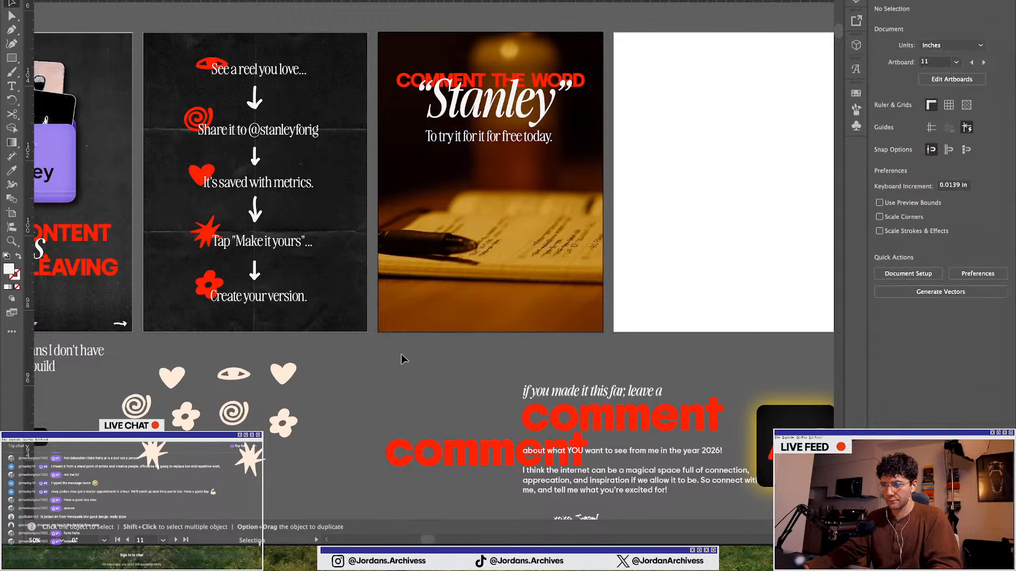
pyautogui.scroll(-1, 401, 354)
pyautogui.scroll(-1, 402, 354)
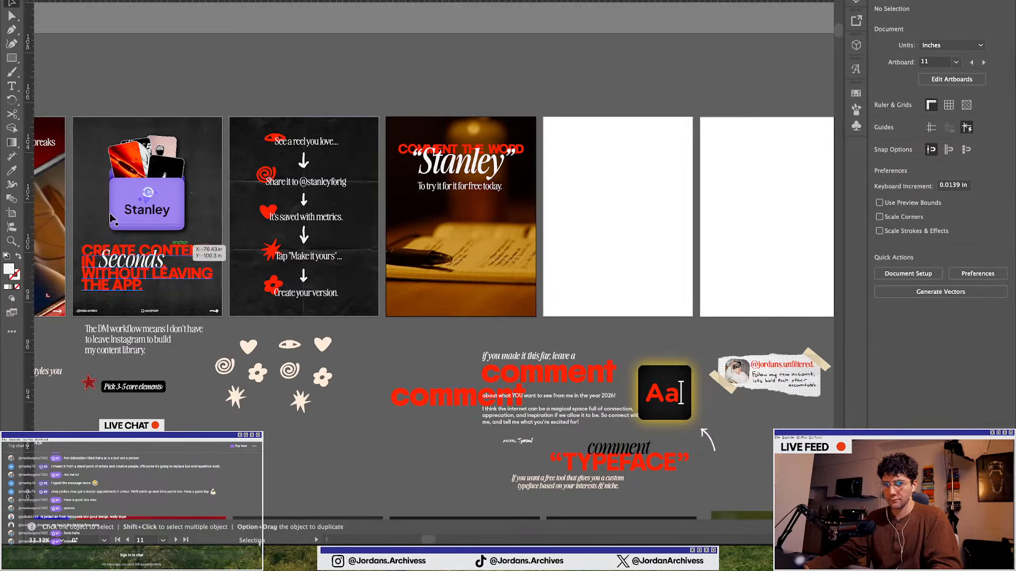
pyautogui.hscroll(-3, 214, 305)
pyautogui.moveTo(243, 282); pyautogui.dragTo(556, 286)
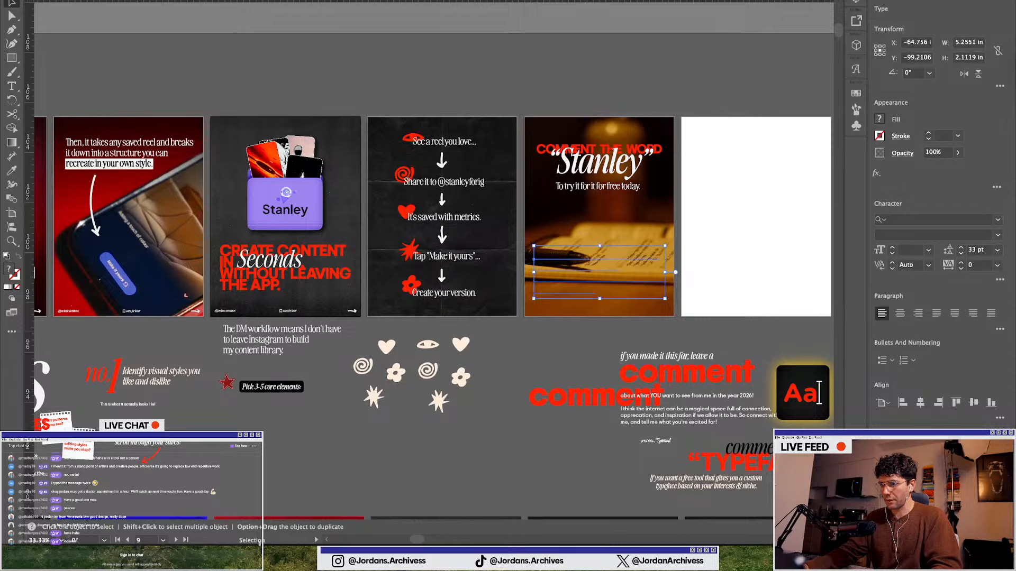
pyautogui.scroll(2, 618, 270)
pyautogui.moveTo(582, 291); pyautogui.dragTo(576, 250)
pyautogui.scroll(-1, 502, 354)
pyautogui.click(503, 354)
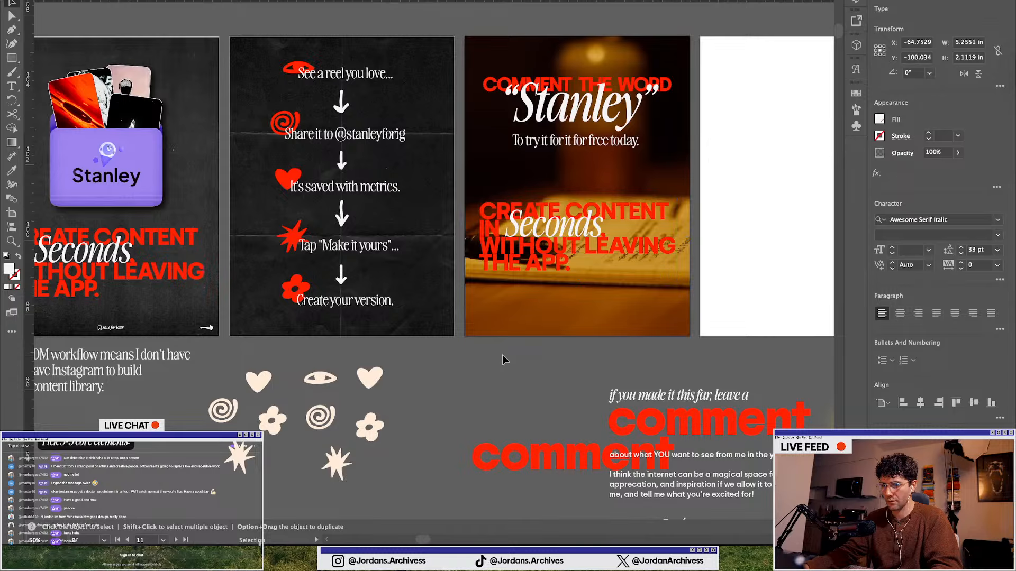
# Duplicate the dark gradient overlay rectangle from the "Stanley just made it super simple" slide onto the lower half of the closing slide
pyautogui.scroll(-1, 400, 363)
pyautogui.hscroll(-5, 400, 364)
pyautogui.press('a')
pyautogui.click(202, 155)
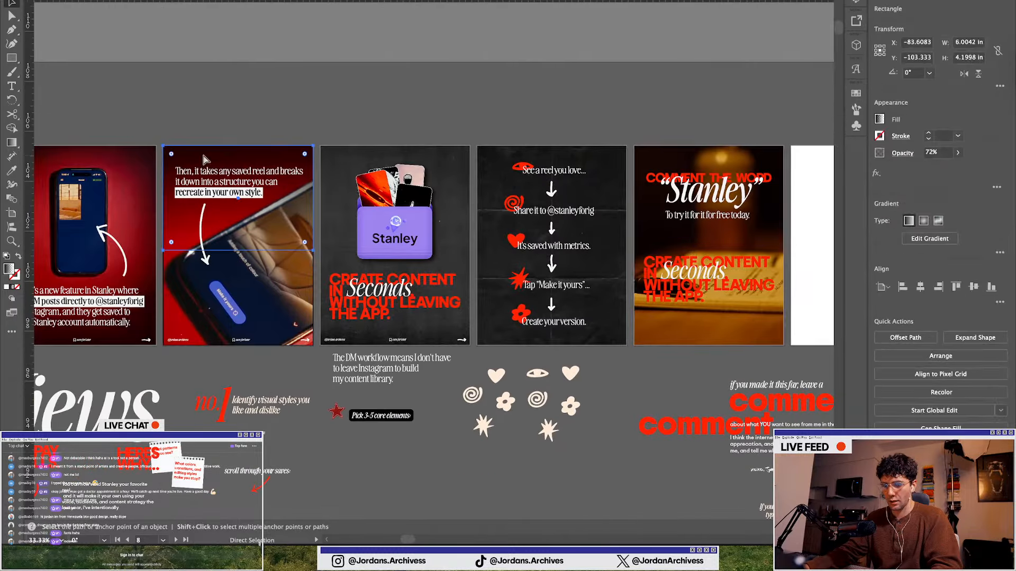
pyautogui.press('v')
pyautogui.hscroll(-2, 158, 317)
pyautogui.click(152, 343)
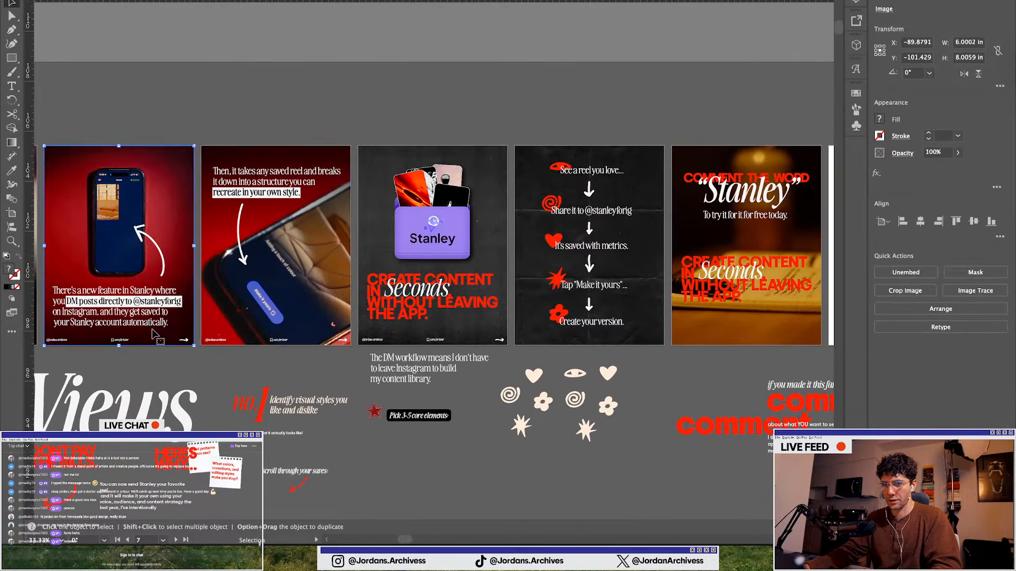
pyautogui.hscroll(-20, 151, 343)
pyautogui.click(356, 335)
pyautogui.press('a')
pyautogui.click(356, 334)
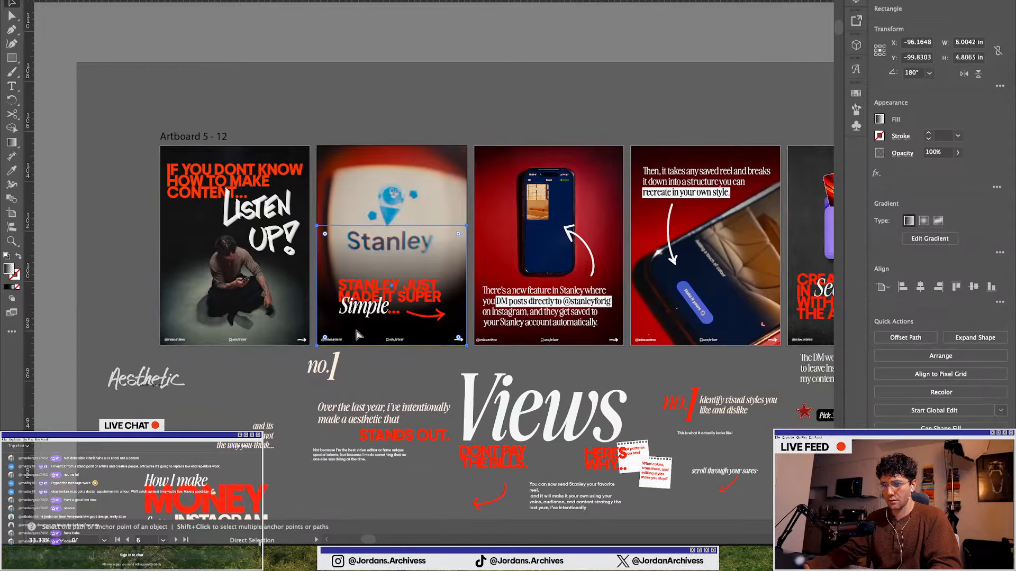
pyautogui.hscroll(15, 392, 332)
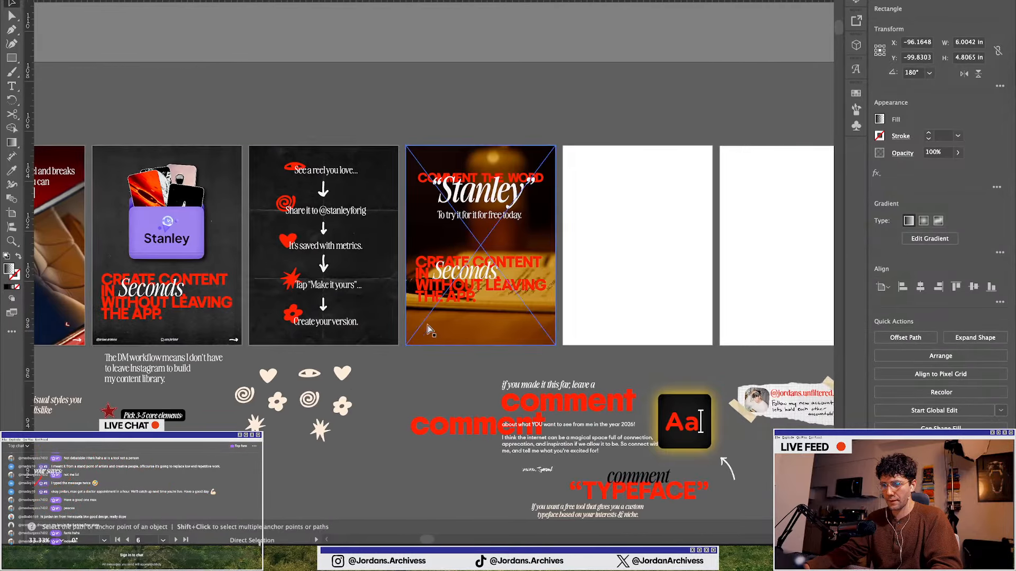
pyautogui.moveTo(463, 307); pyautogui.dragTo(509, 331)
pyautogui.scroll(2, 510, 331)
pyautogui.press('a')
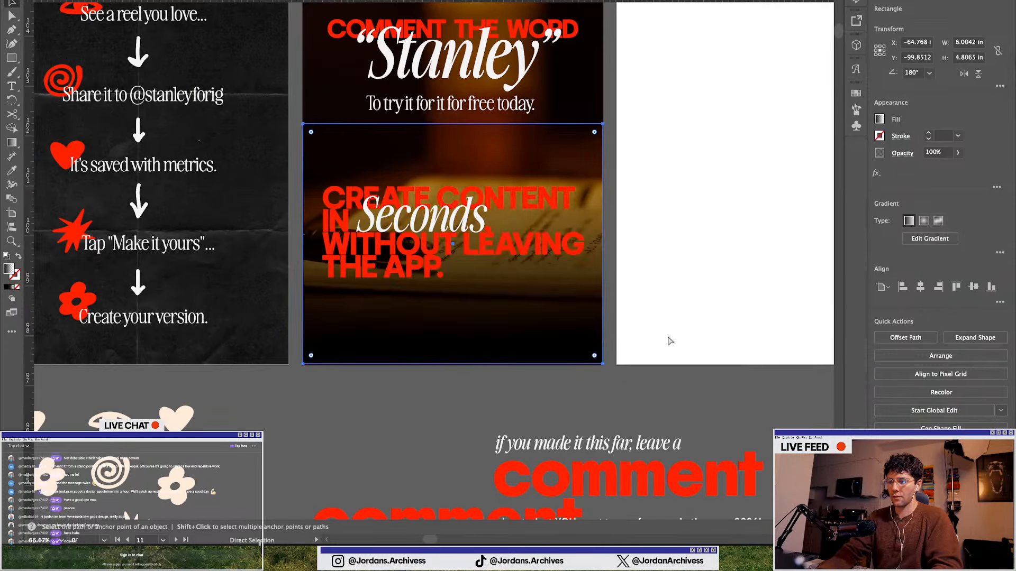
# Shorten the overlay rectangle by pulling its top edge slightly downward
pyautogui.press('v')
pyautogui.click(424, 388)
pyautogui.click(420, 184)
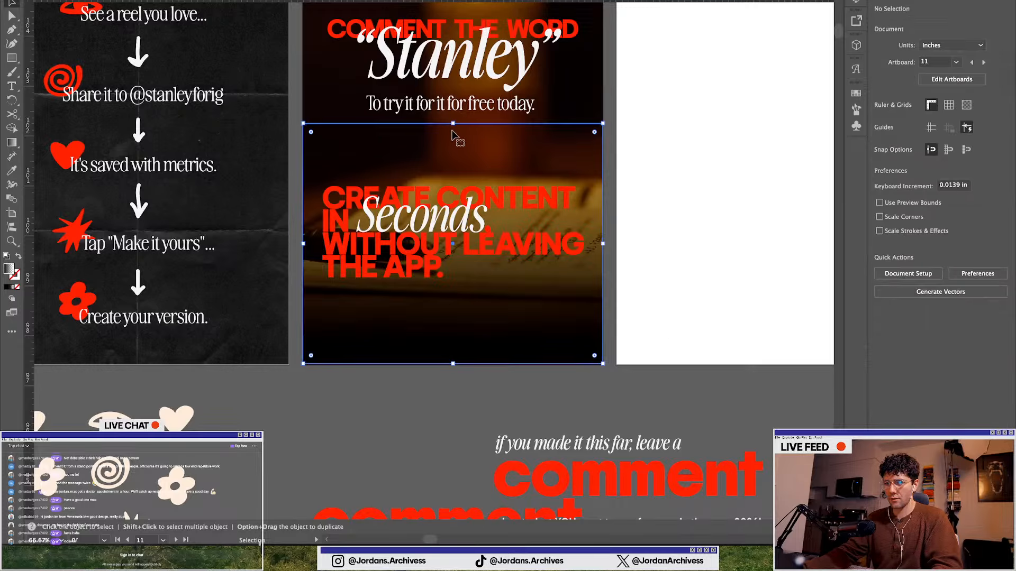
pyautogui.moveTo(454, 124); pyautogui.dragTo(455, 168)
pyautogui.click(391, 418)
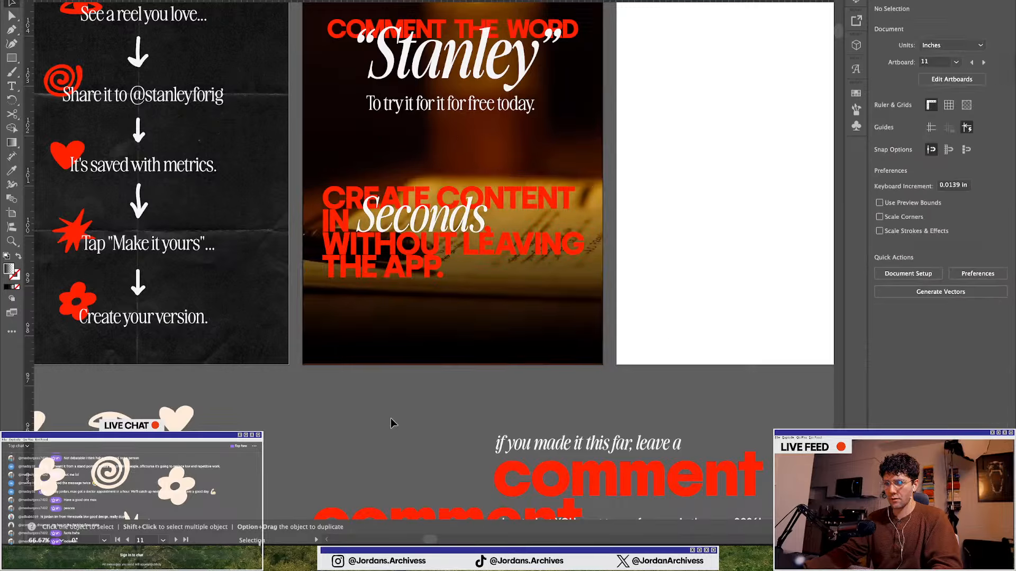
# Replace the copied headline text with "SAVE SMARTER. CREATE EASIER."
pyautogui.click(421, 242)
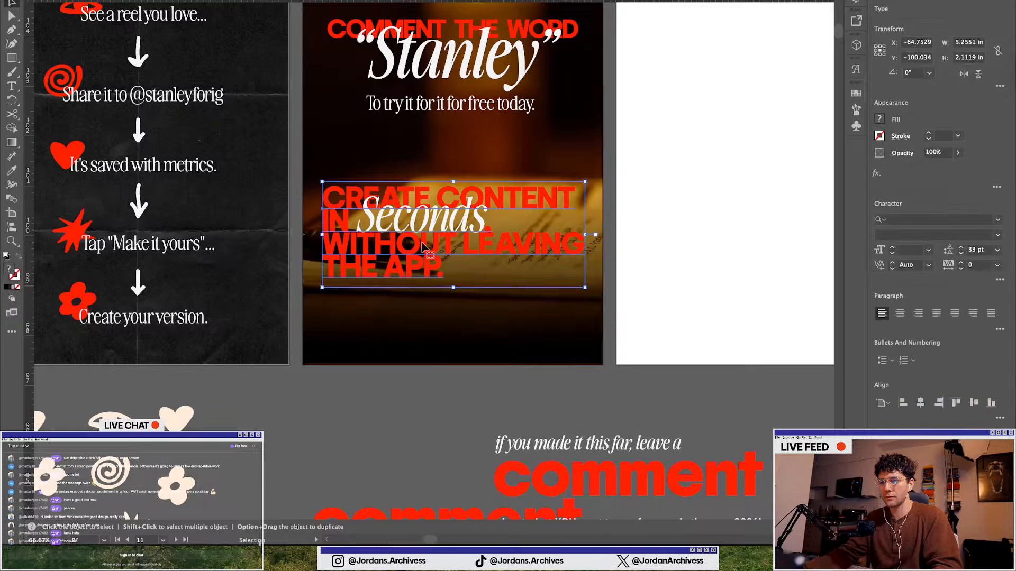
pyautogui.tripleClick(422, 242)
pyautogui.hotkey('ctrl', 'a')
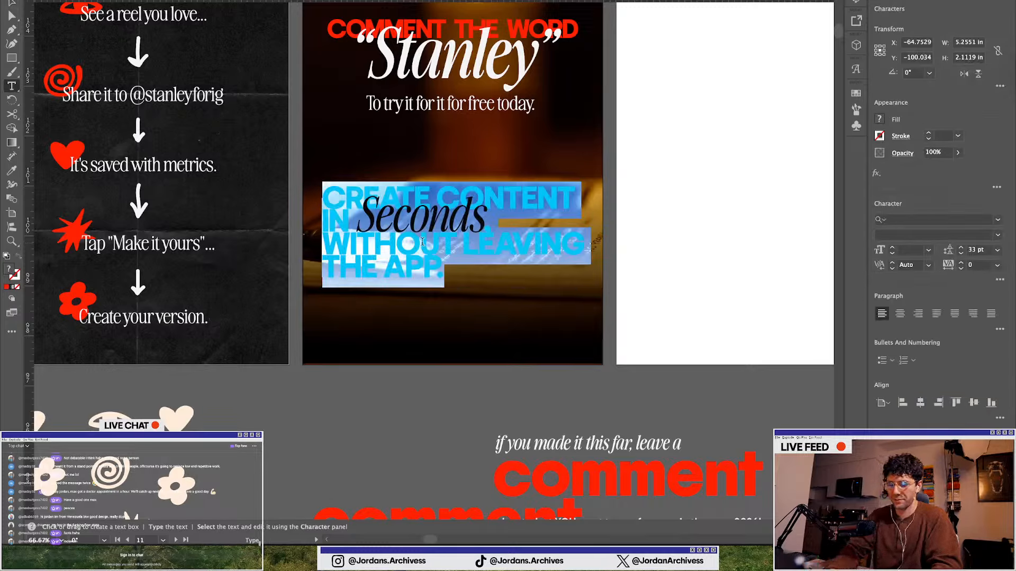
pyautogui.write('C')
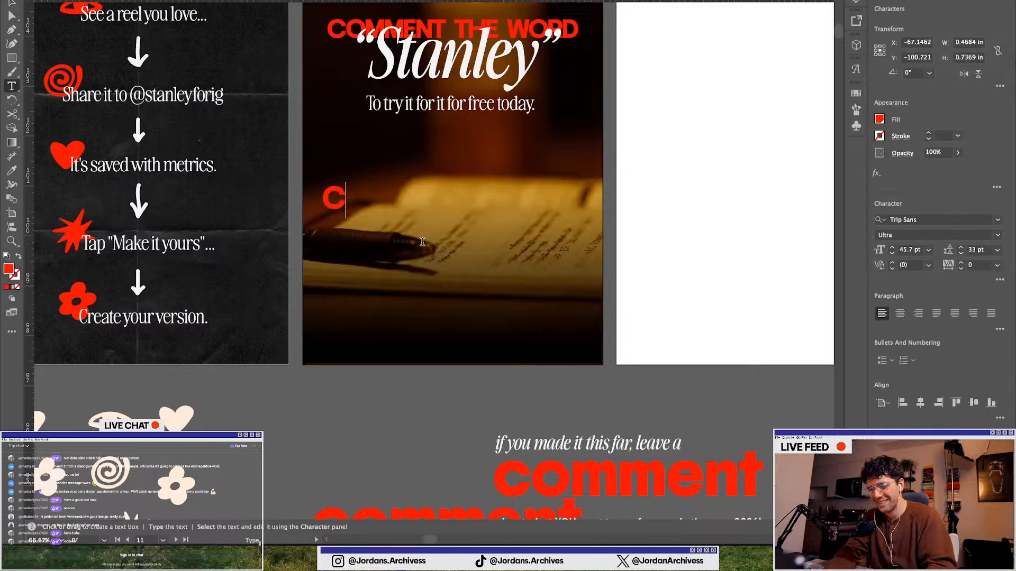
pyautogui.press('BackSpace')
pyautogui.write('SAVE')
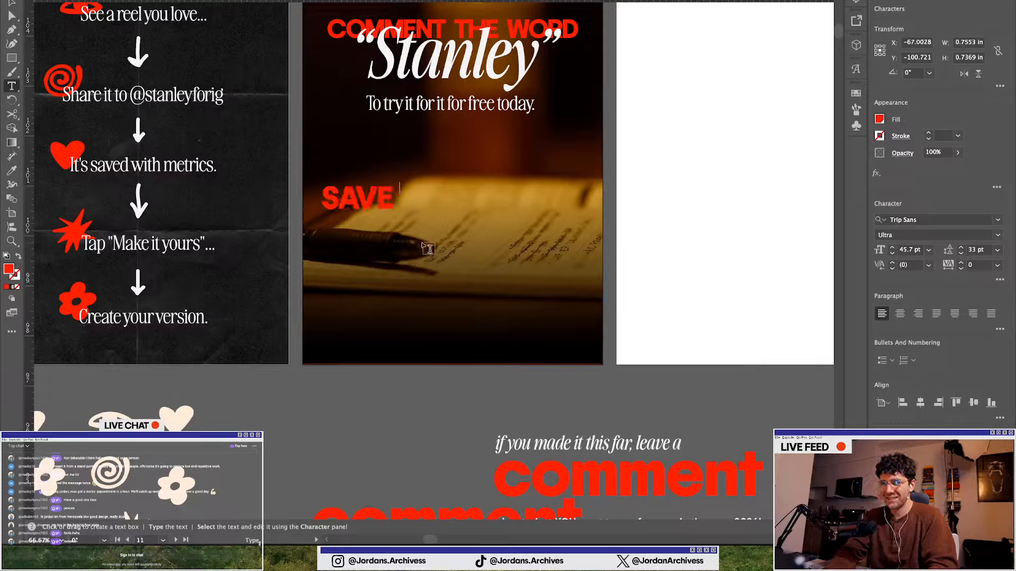
pyautogui.write(' SMART')
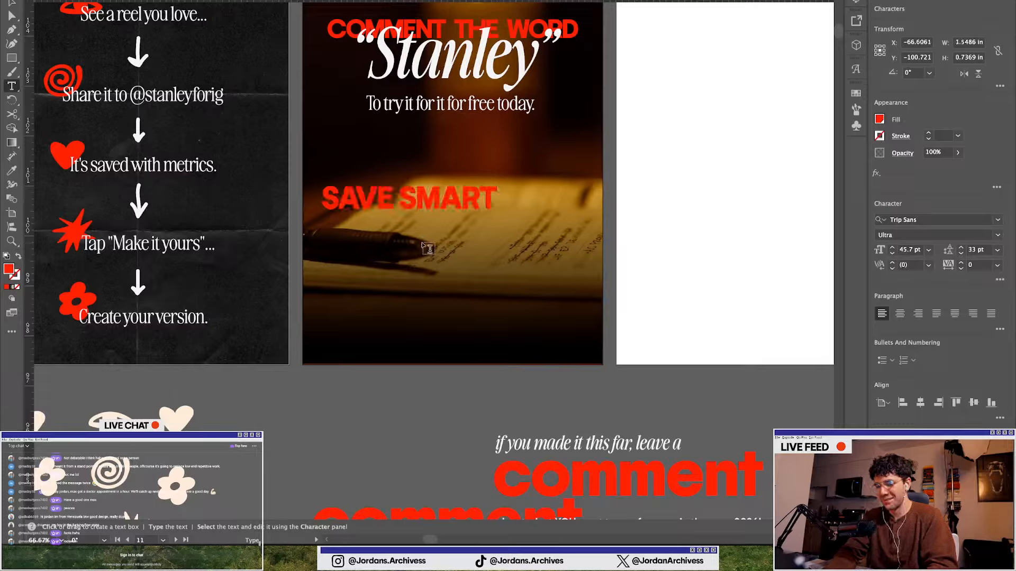
pyautogui.write('ER. CRE')
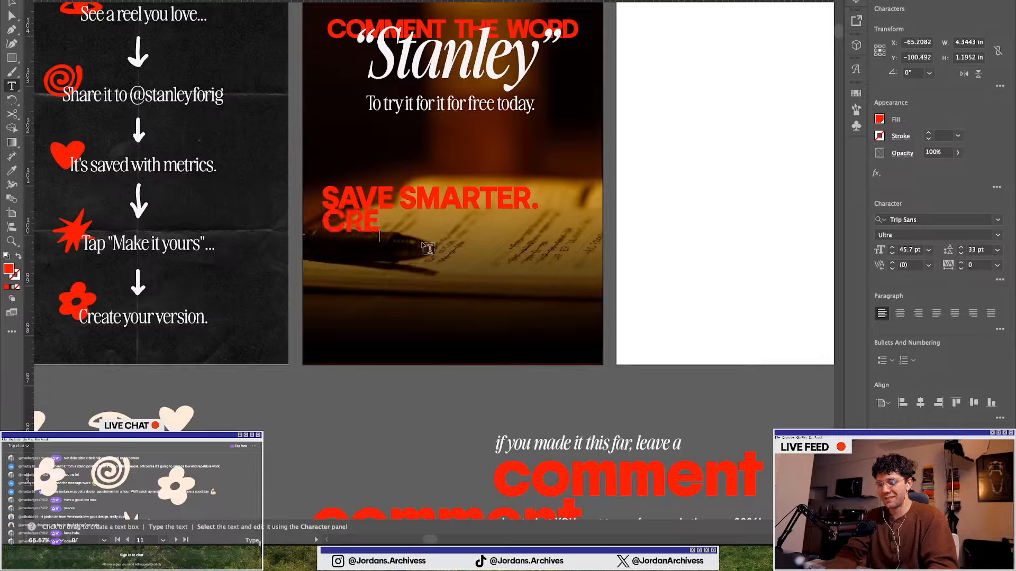
pyautogui.write('ATE FASTE')
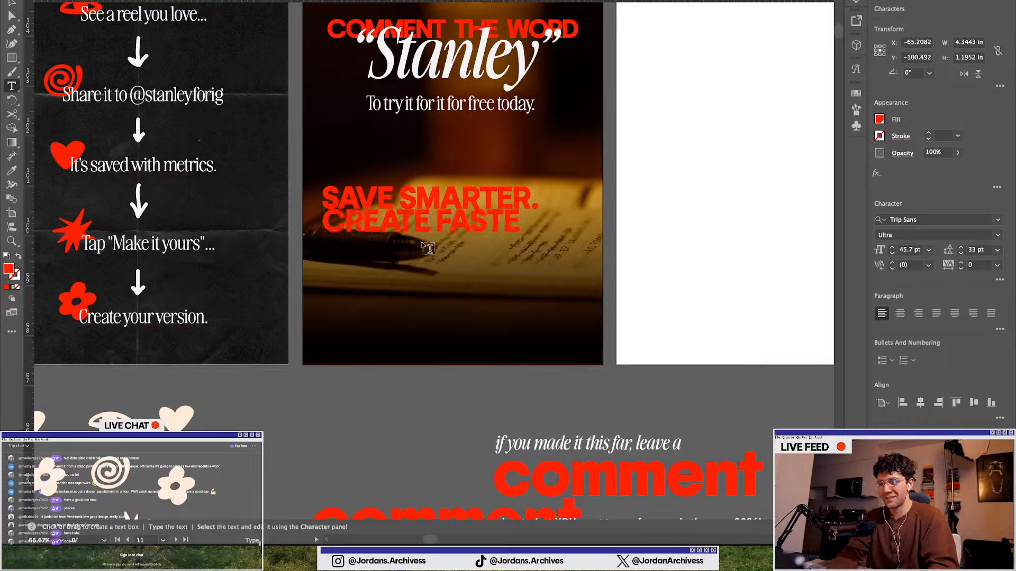
pyautogui.press('BackSpace')
pyautogui.press('BackSpace')
pyautogui.press('BackSpace')
pyautogui.press('BackSpace')
pyautogui.press('BackSpace')
pyautogui.press('BackSpace')
pyautogui.press('BackSpace')
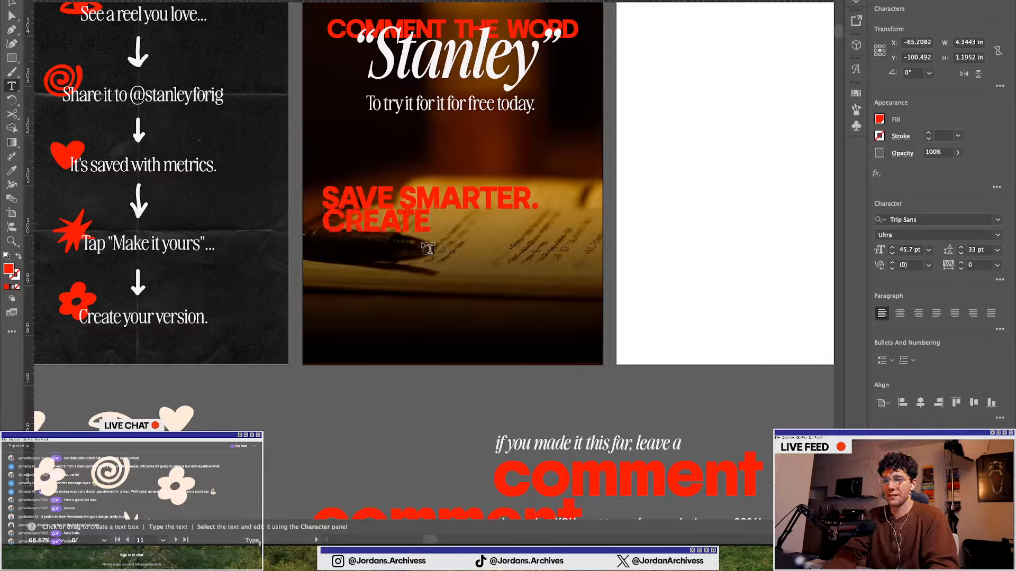
pyautogui.write('EASIER.')
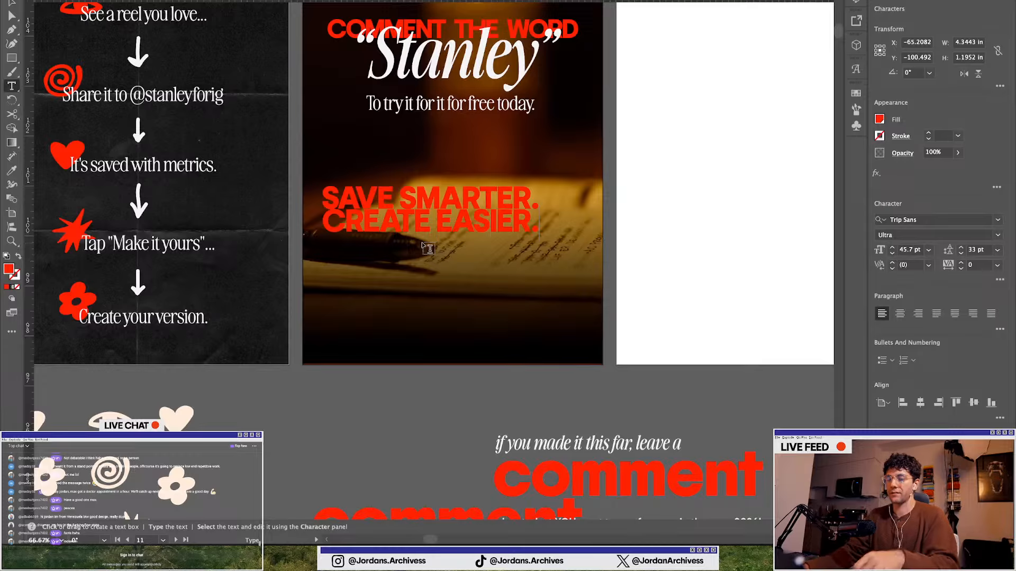
pyautogui.press('Escape')
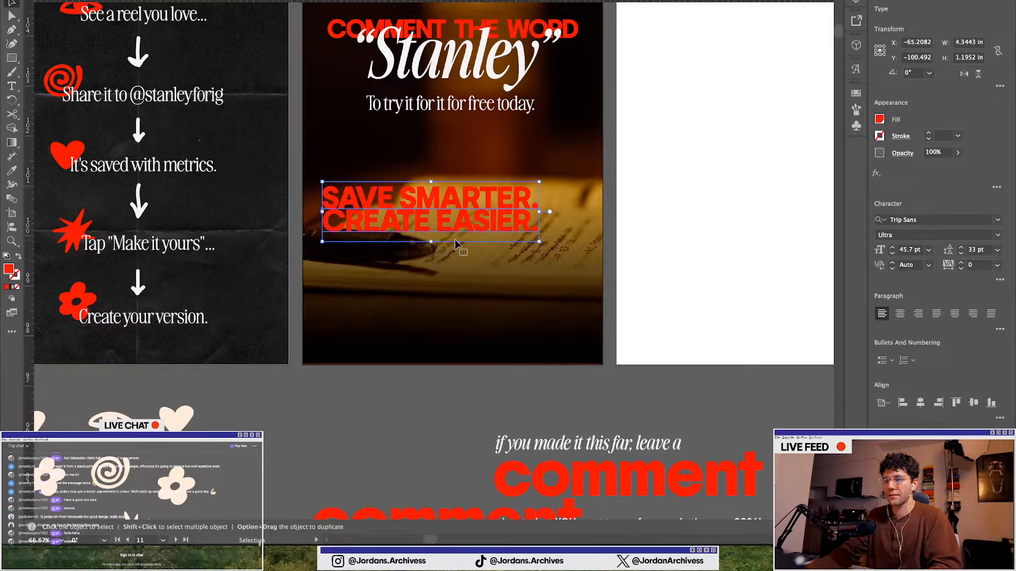
# Set the word "SMARTER" to Awesome Serif Italic Medium Extra Tall and retype it as "Smarter"
pyautogui.scroll(1, 441, 221)
pyautogui.tripleClick(444, 221)
pyautogui.moveTo(400, 215); pyautogui.dragTo(578, 215)
pyautogui.click(441, 217)
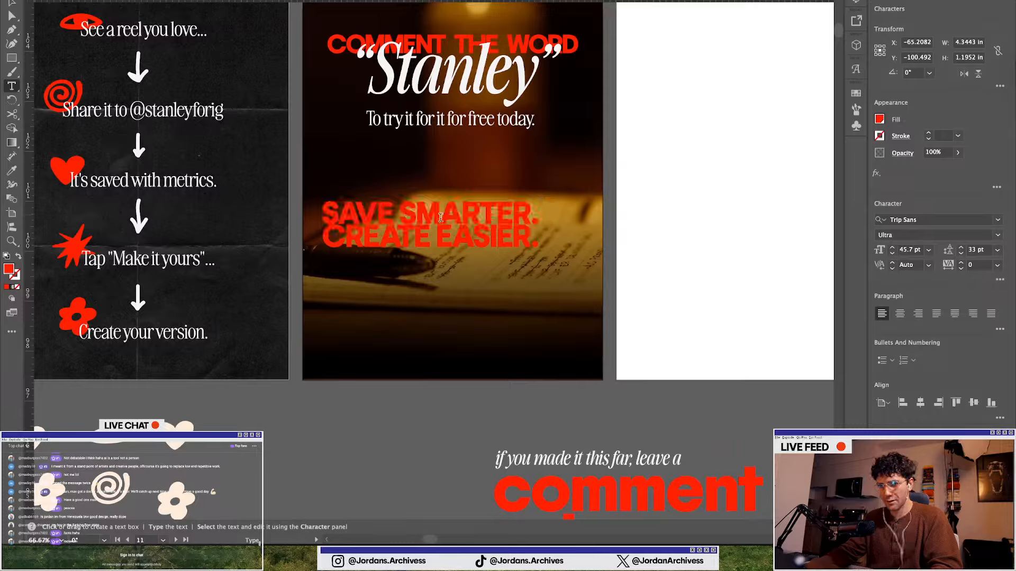
pyautogui.moveTo(402, 214); pyautogui.dragTo(527, 218)
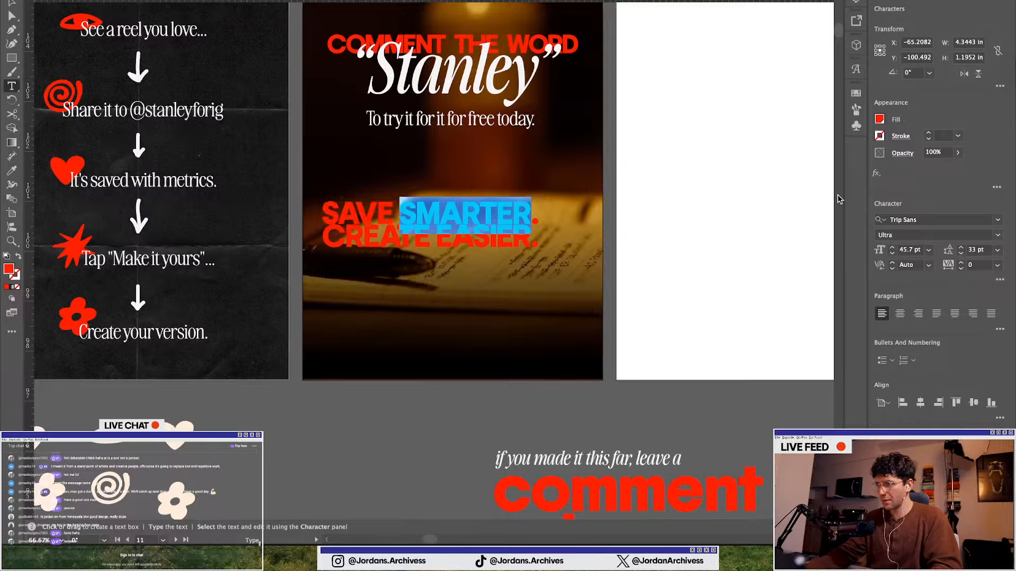
pyautogui.click(903, 218)
pyautogui.write('AWES')
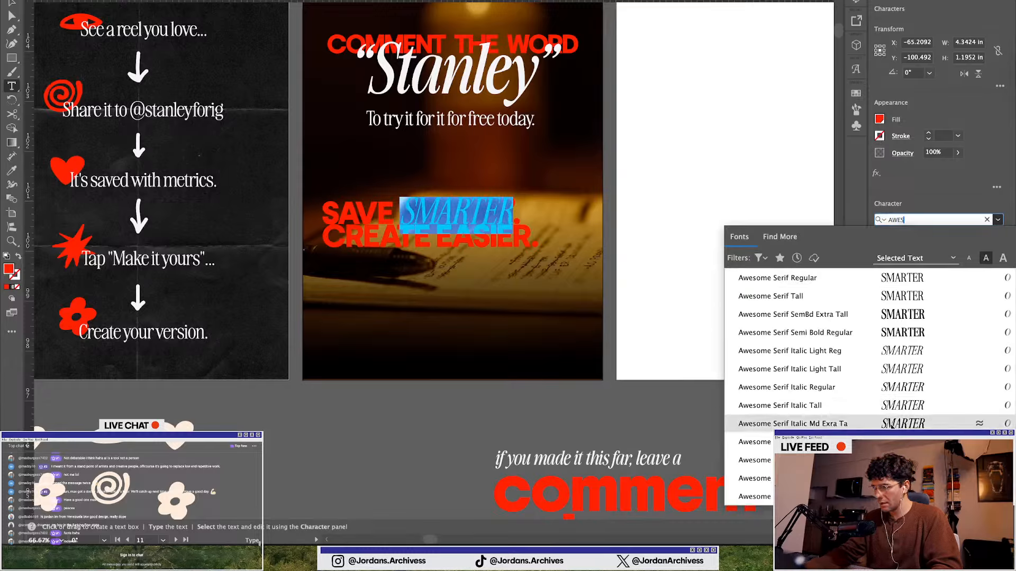
pyautogui.click(892, 424)
pyautogui.write('Sm')
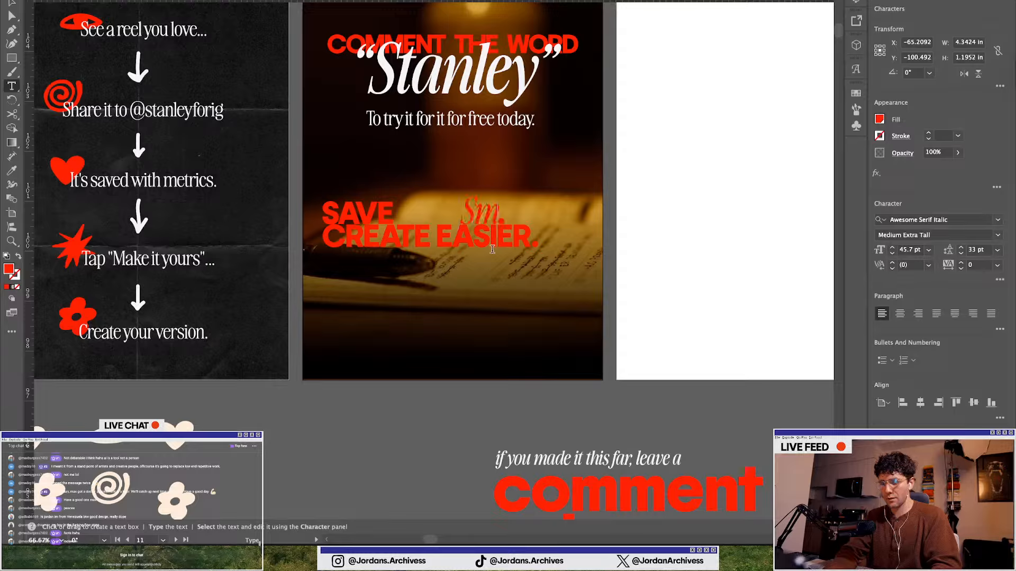
pyautogui.write('a')
pyautogui.press('super+z')
pyautogui.write('Sm')
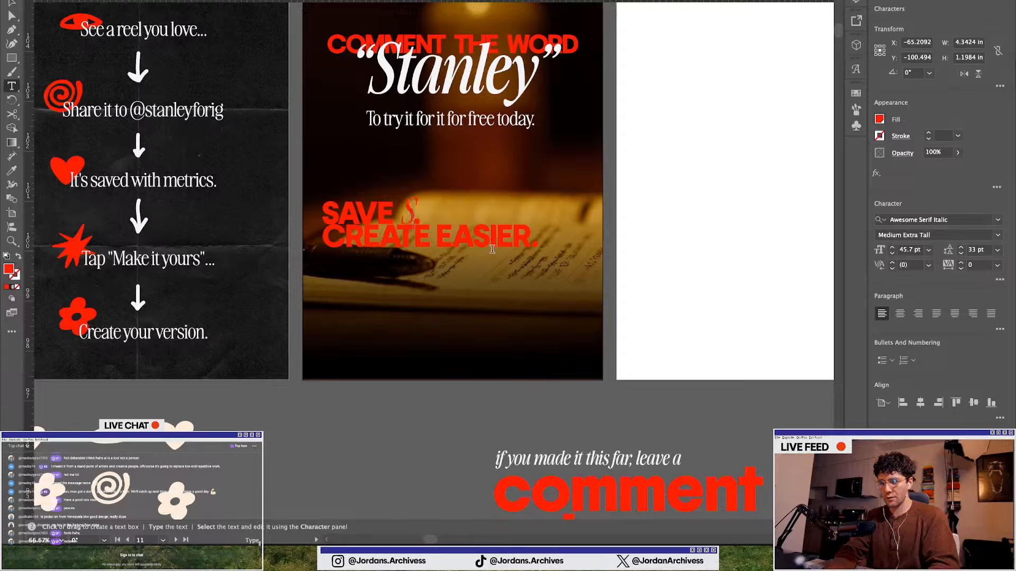
pyautogui.write('arter')
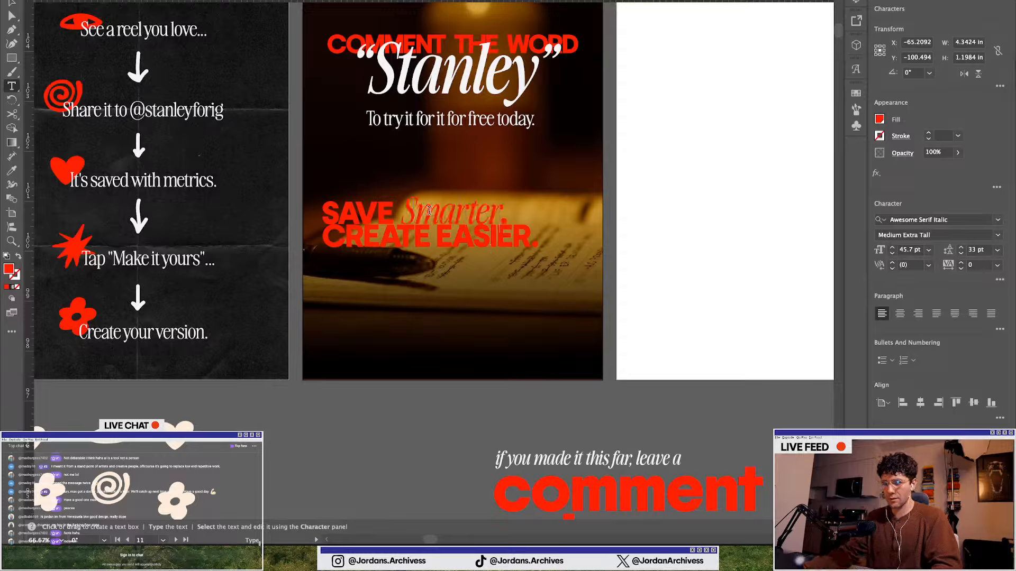
# Color "Smarter" white and increase its font size to 60 pt
pyautogui.doubleClick(429, 200)
pyautogui.click(410, 248)
pyautogui.moveTo(435, 234); pyautogui.dragTo(531, 238)
pyautogui.doubleClick(428, 210)
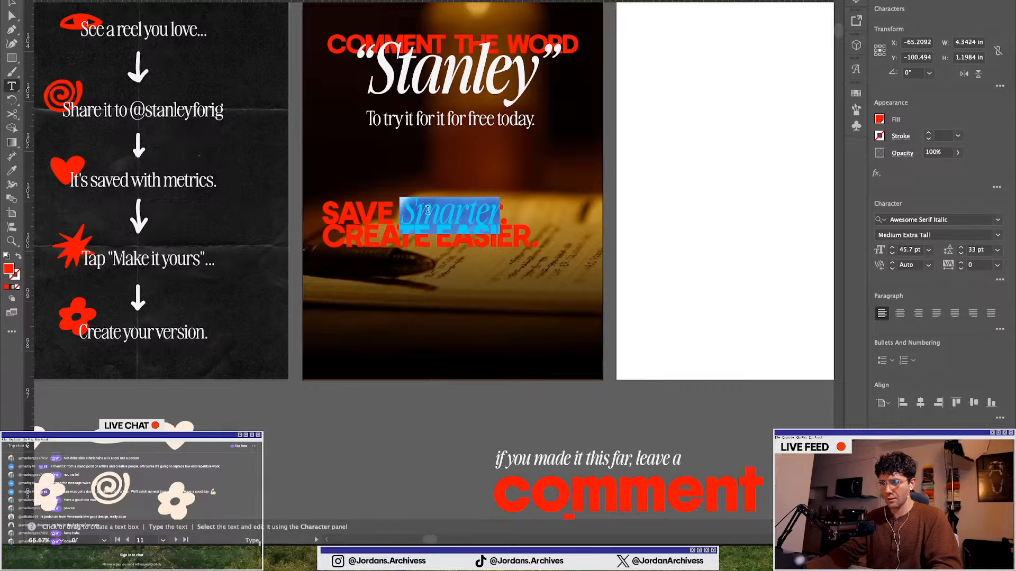
pyautogui.click(879, 120)
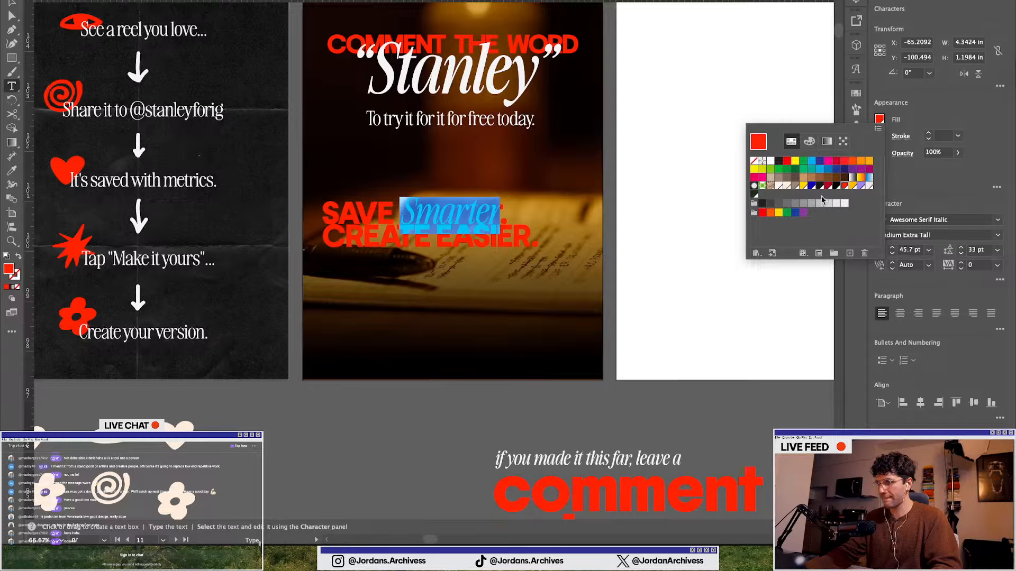
pyautogui.click(780, 186)
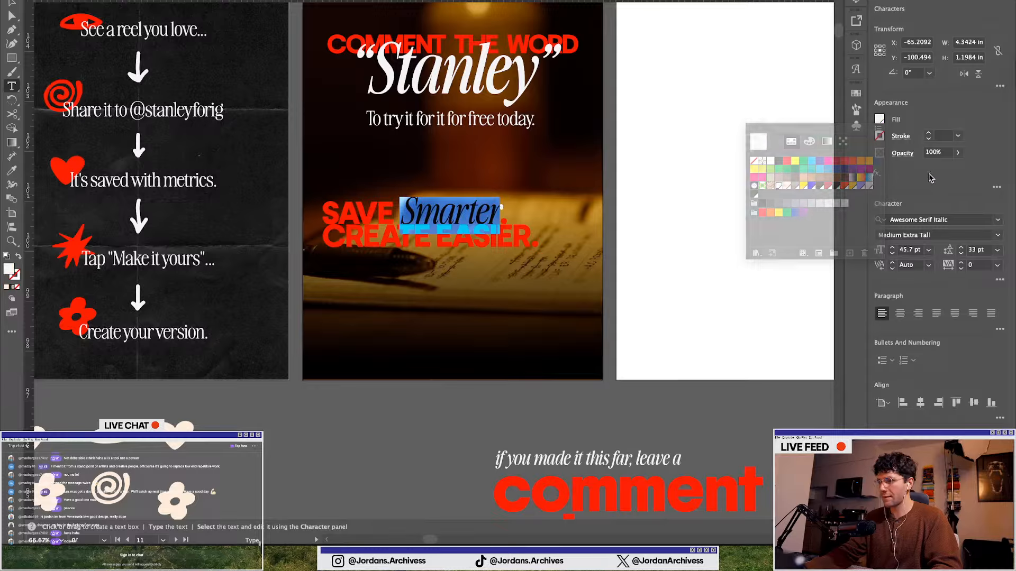
pyautogui.click(892, 247)
pyautogui.click(892, 247)
pyautogui.click(892, 247)
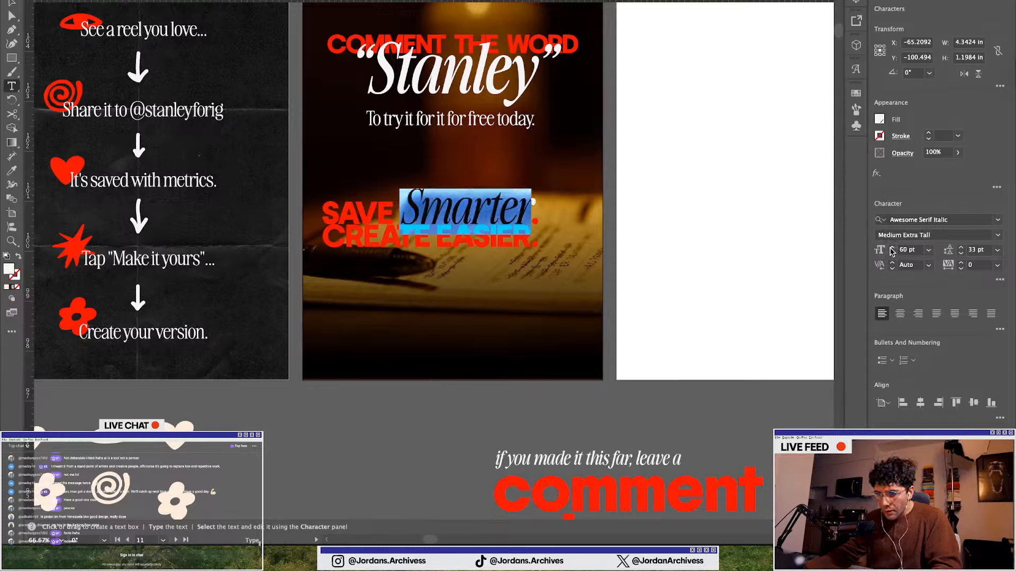
pyautogui.click(415, 396)
# Move the "SAVE Smarter. CREATE EASIER." headline lower on the closing slide
pyautogui.click(15, 5)
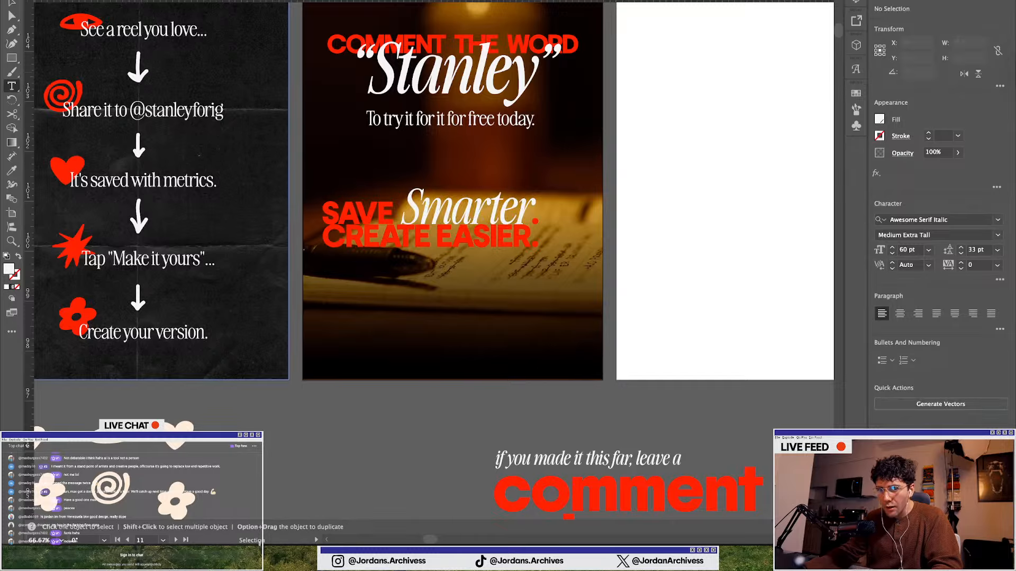
pyautogui.moveTo(443, 243); pyautogui.dragTo(467, 296)
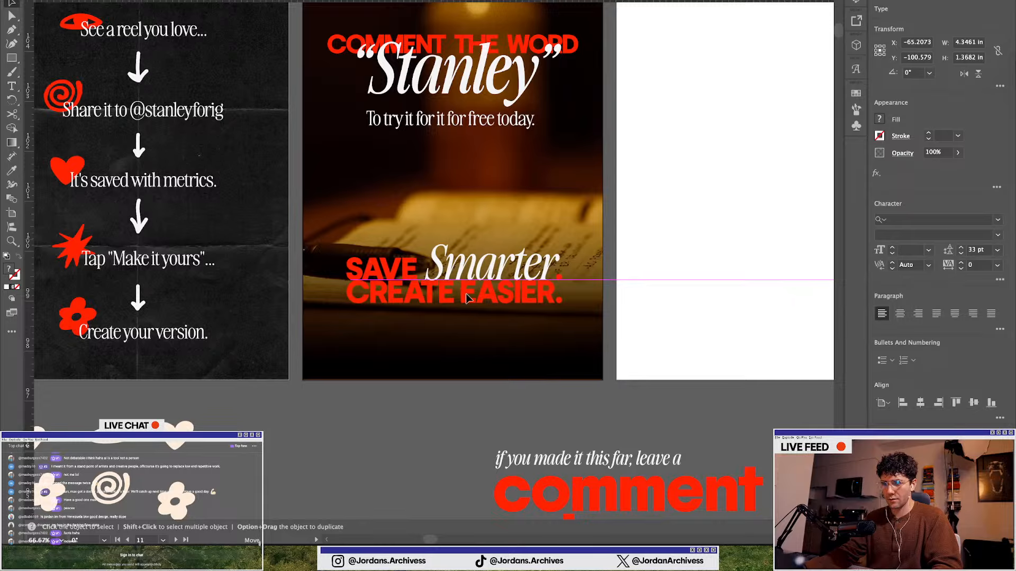
pyautogui.click(921, 403)
pyautogui.click(450, 421)
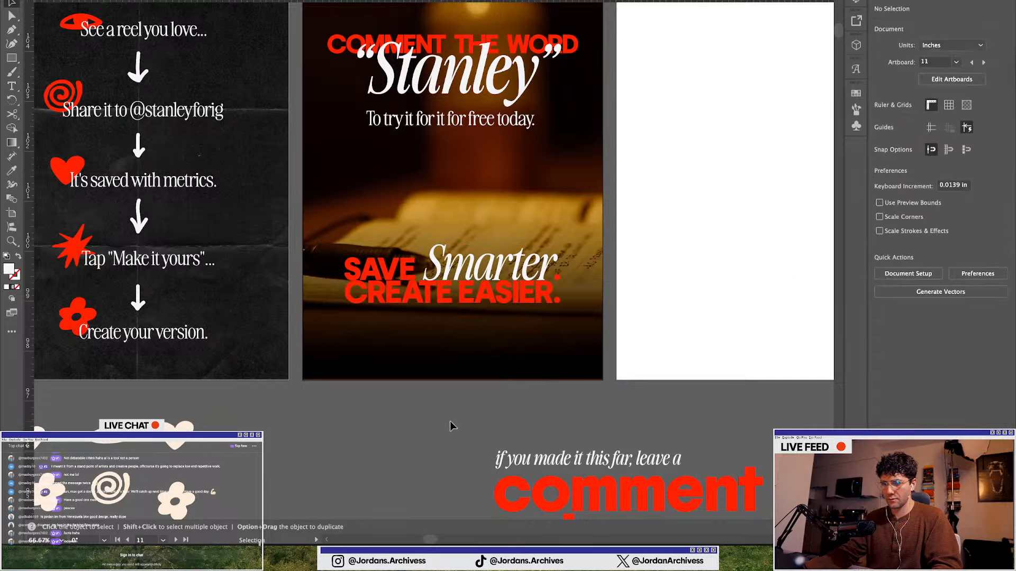
pyautogui.scroll(-1, 450, 421)
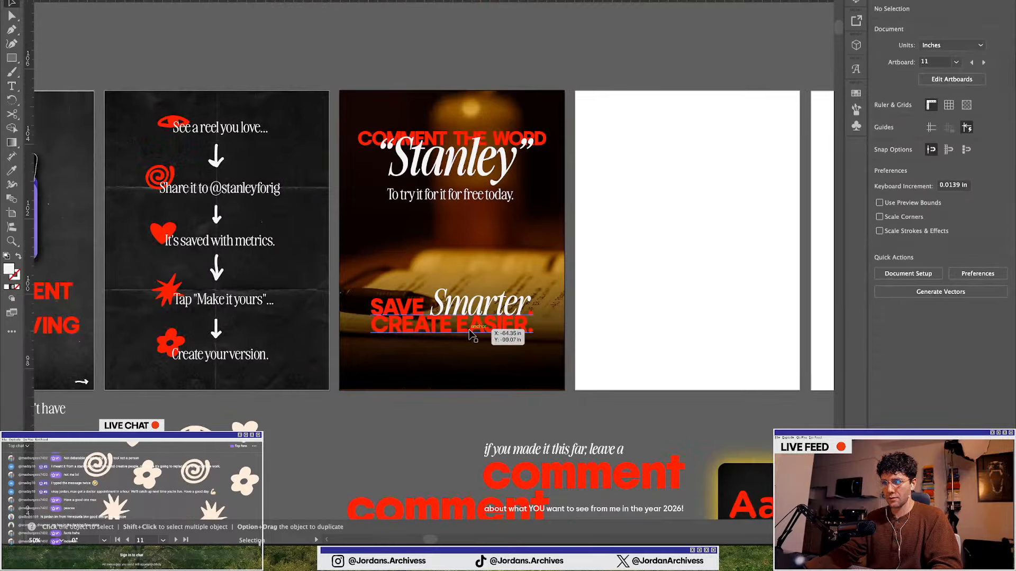
pyautogui.scroll(-1, 395, 379)
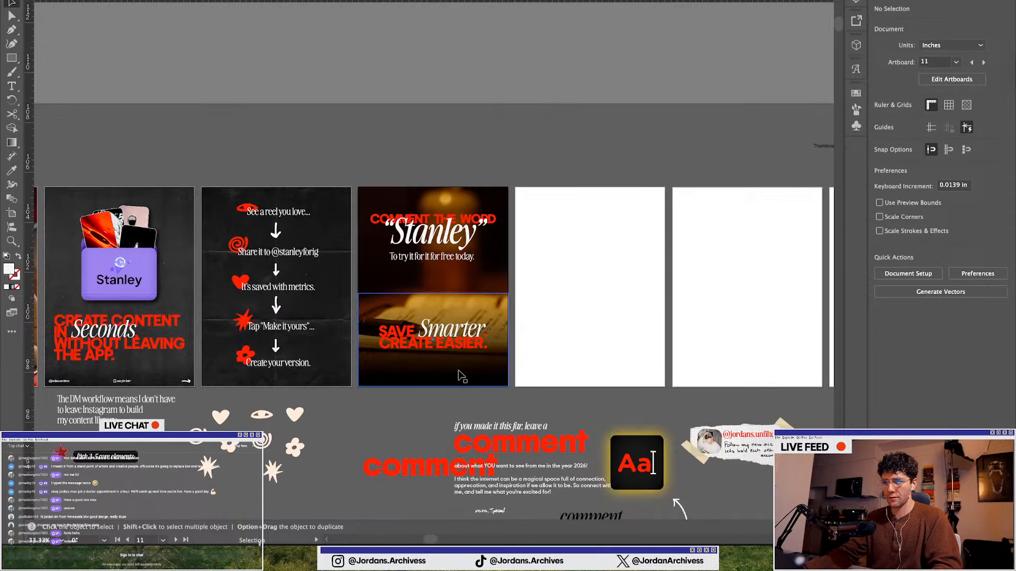
# Replace the word "EASIER" in the headline's second line by pasting the styled italic word
pyautogui.scroll(2, 459, 373)
pyautogui.press('t')
pyautogui.tripleClick(450, 319)
pyautogui.click(401, 290)
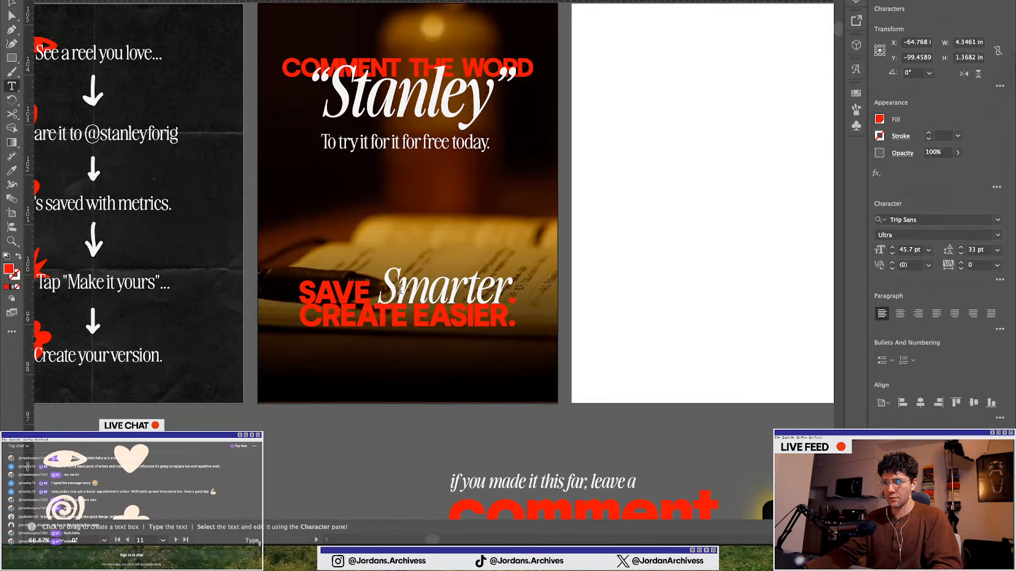
pyautogui.moveTo(387, 290); pyautogui.dragTo(509, 291)
pyautogui.hotkey('ctrl', 'c')
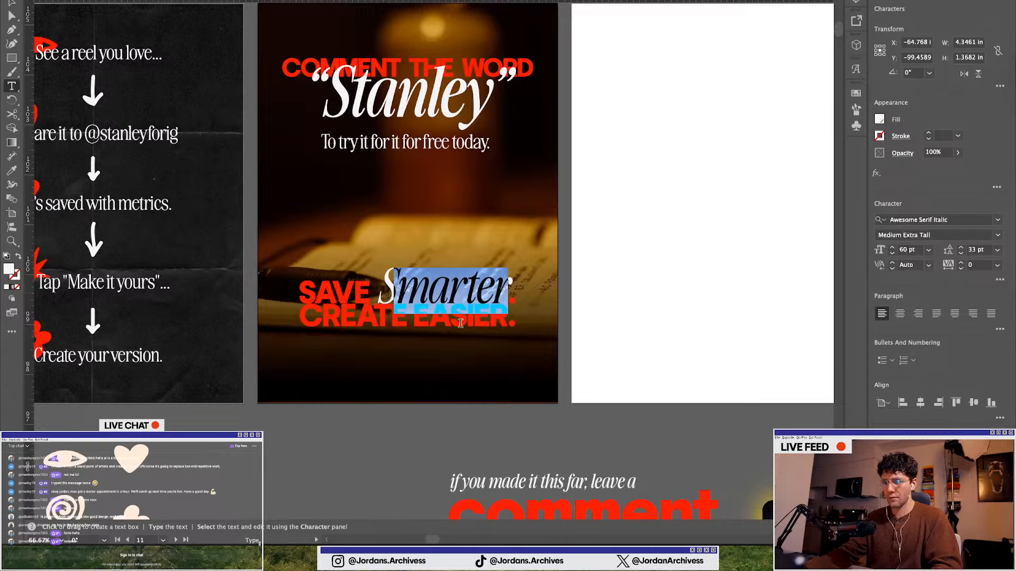
pyautogui.tripleClick(460, 322)
pyautogui.doubleClick(460, 321)
pyautogui.hotkey('ctrl', 'v')
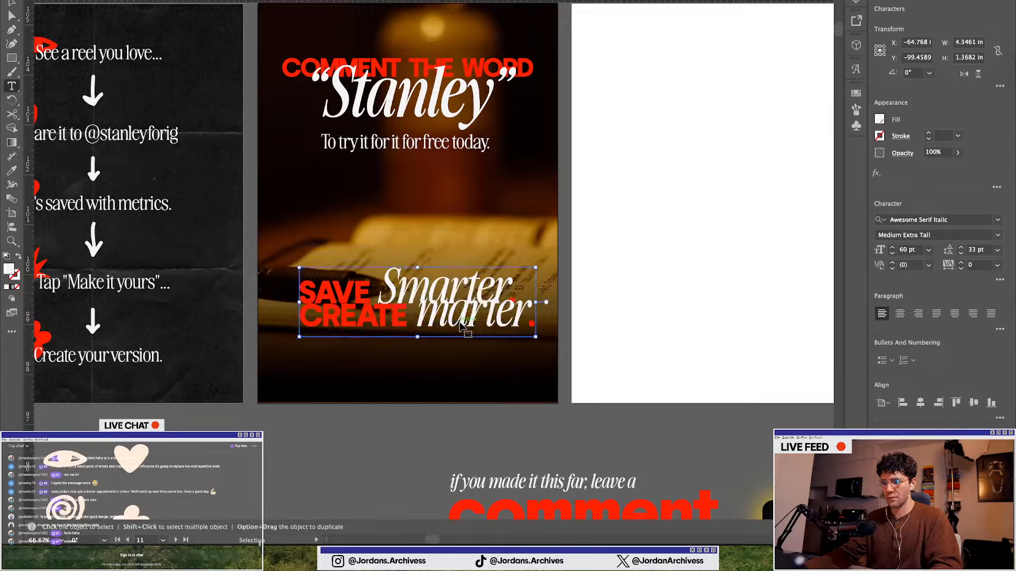
# Retype the pasted italic word on the second line as "easier"
pyautogui.doubleClick(459, 310)
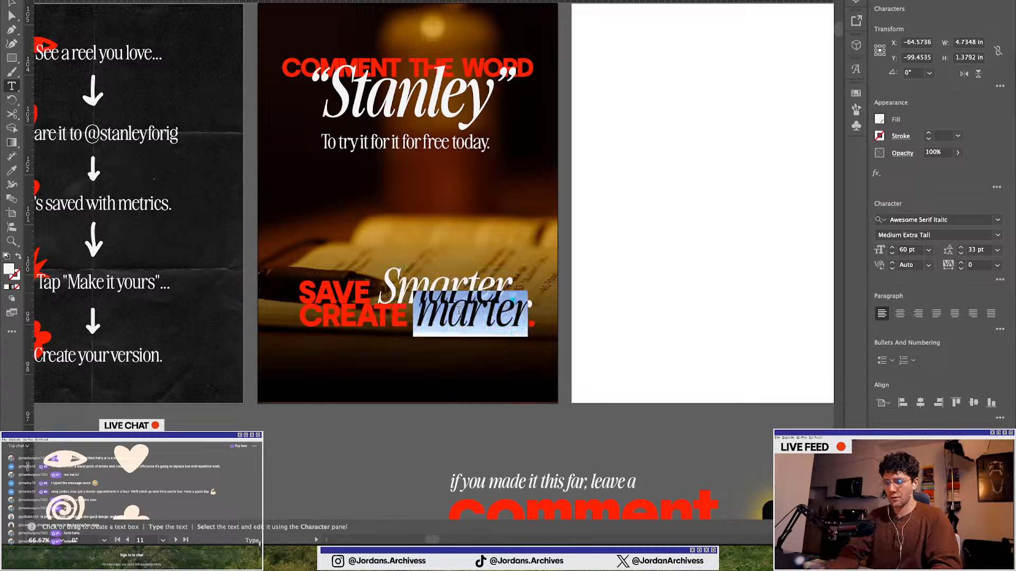
pyautogui.write('E')
pyautogui.press('BackSpace')
pyautogui.write('easier')
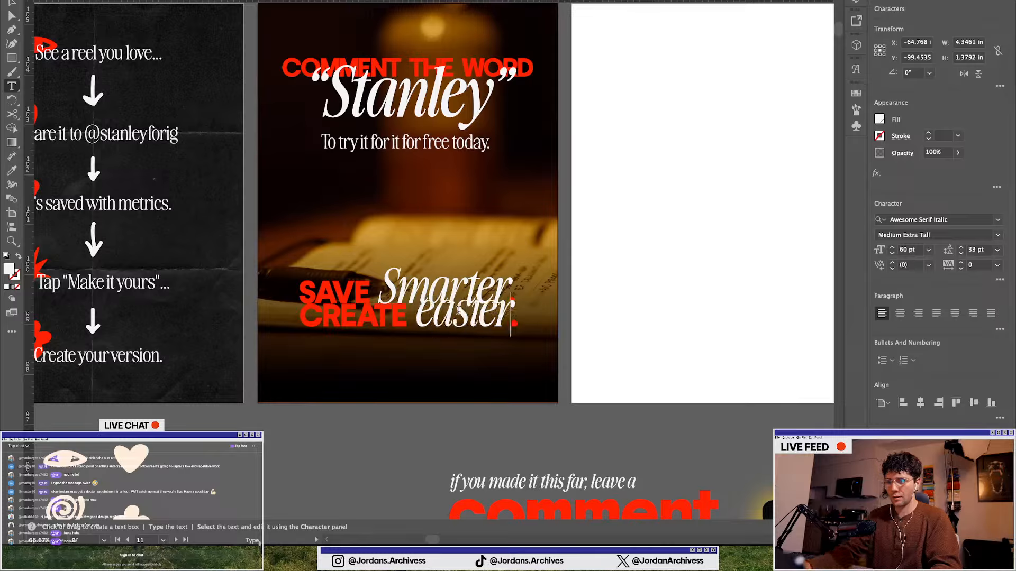
# Lowercase "Smarter" to "smarter", accidentally removing the T from "CREATE" along the way
pyautogui.click(397, 293)
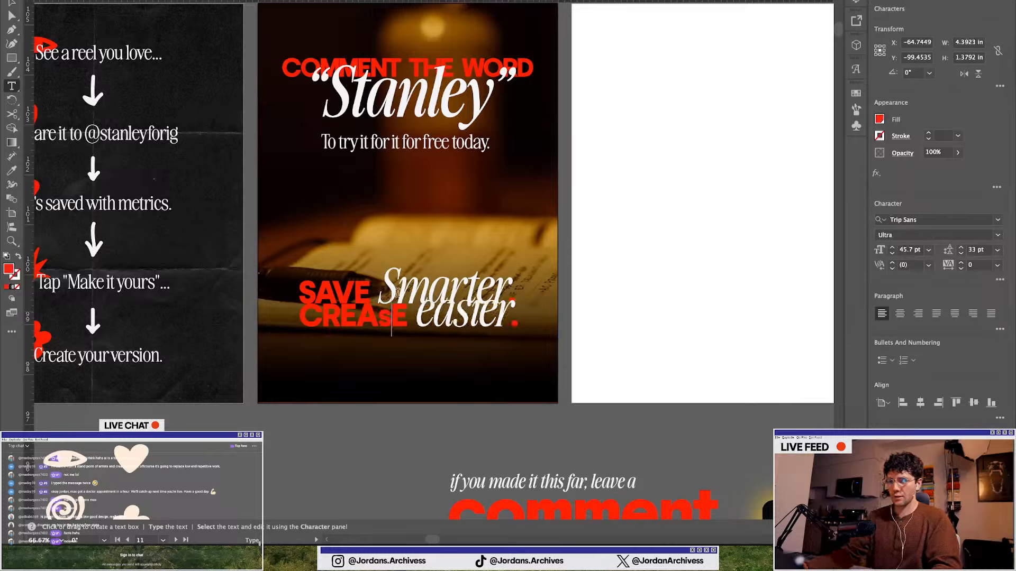
pyautogui.press('BackSpace')
pyautogui.click(402, 271)
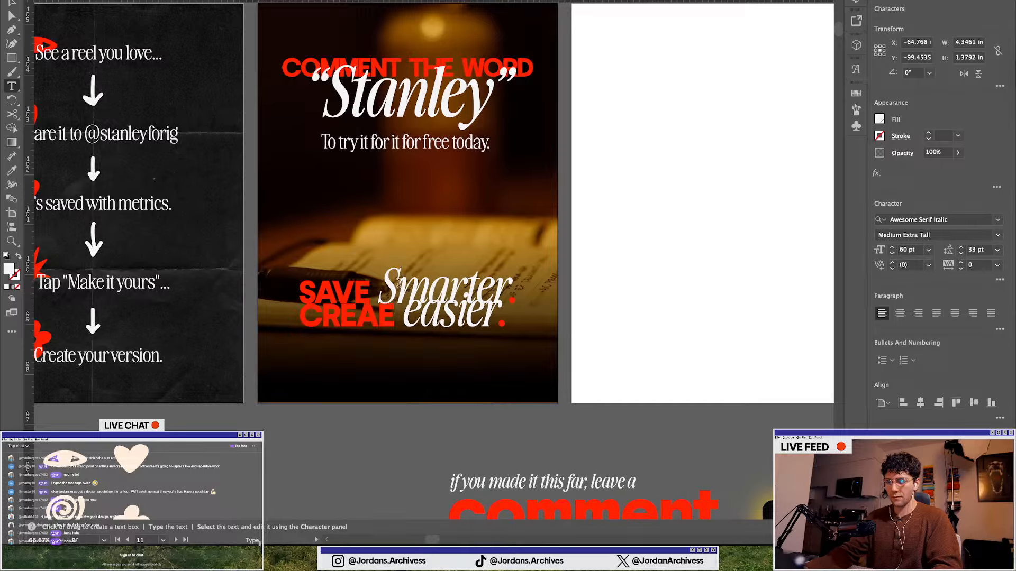
pyautogui.press('BackSpace')
pyautogui.write('s')
pyautogui.press('Escape')
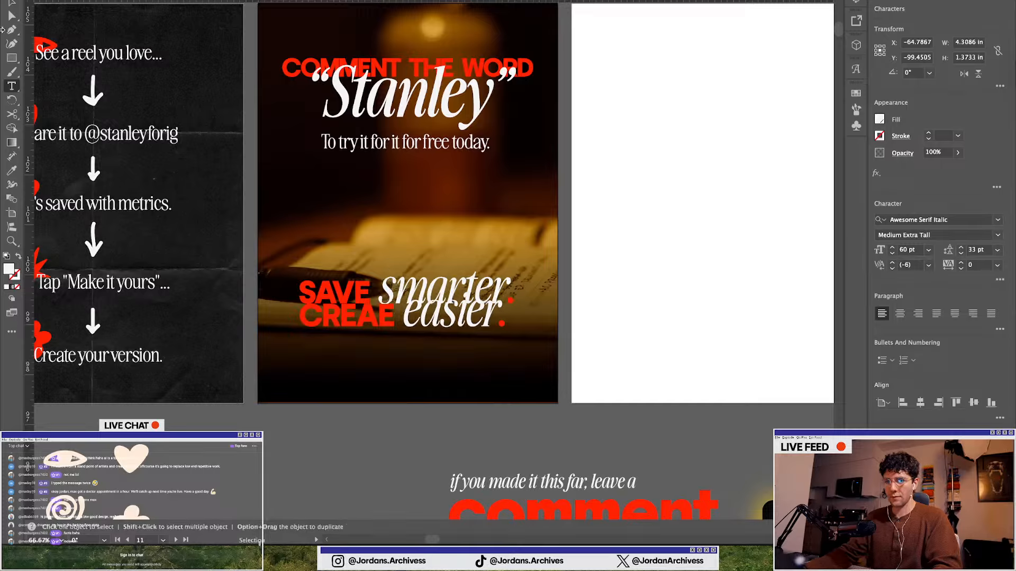
# Select the two-line headline and increase its leading to 53 pt
pyautogui.click(8, 3)
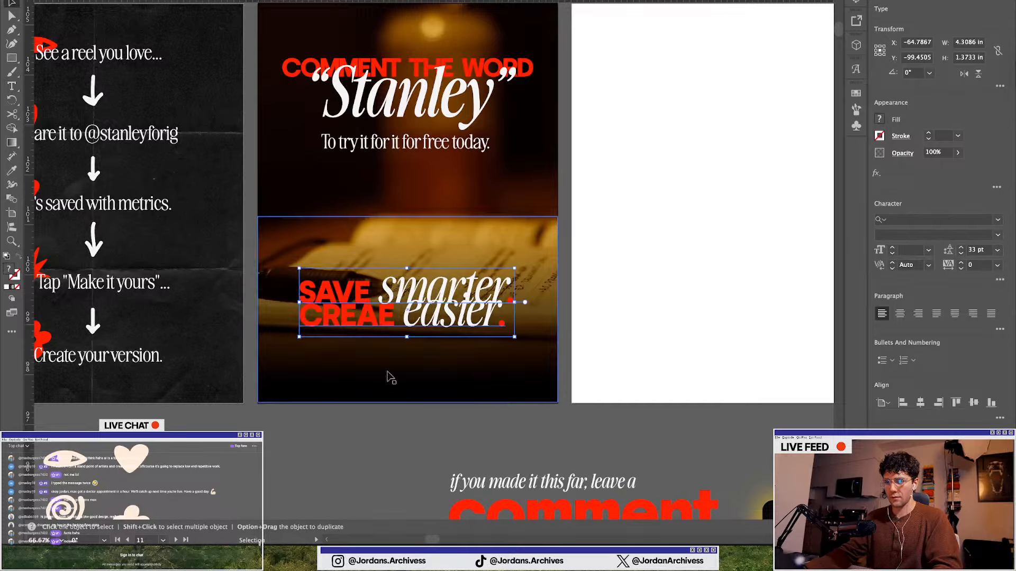
pyautogui.click(958, 247)
pyautogui.click(958, 247)
pyautogui.click(958, 247)
pyautogui.click(958, 247)
pyautogui.click(957, 247)
pyautogui.click(958, 247)
pyautogui.click(957, 247)
pyautogui.click(958, 247)
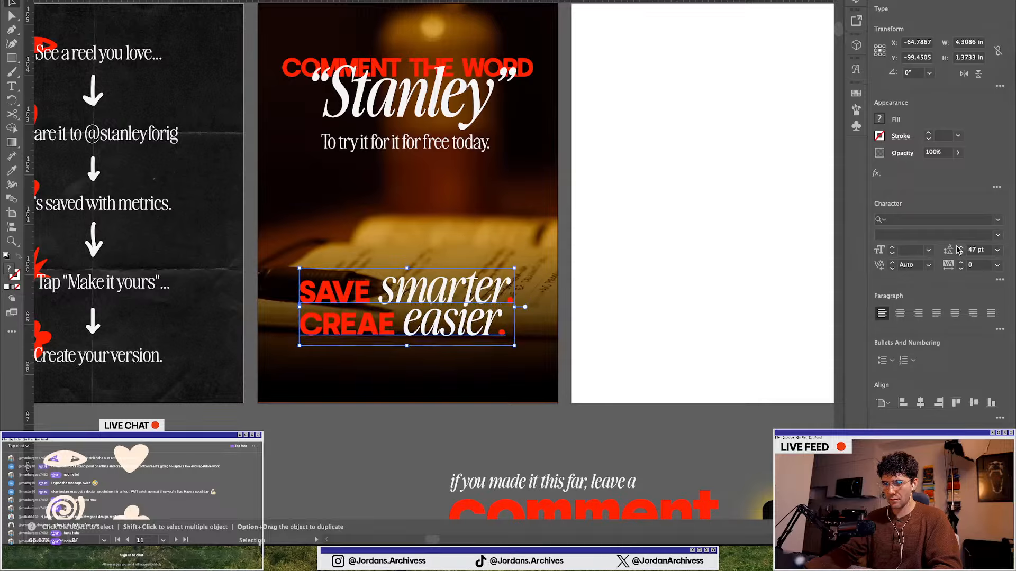
pyautogui.click(959, 247)
pyautogui.click(959, 247)
pyautogui.click(959, 247)
pyautogui.click(959, 247)
pyautogui.click(959, 247)
pyautogui.click(959, 247)
pyautogui.click(363, 447)
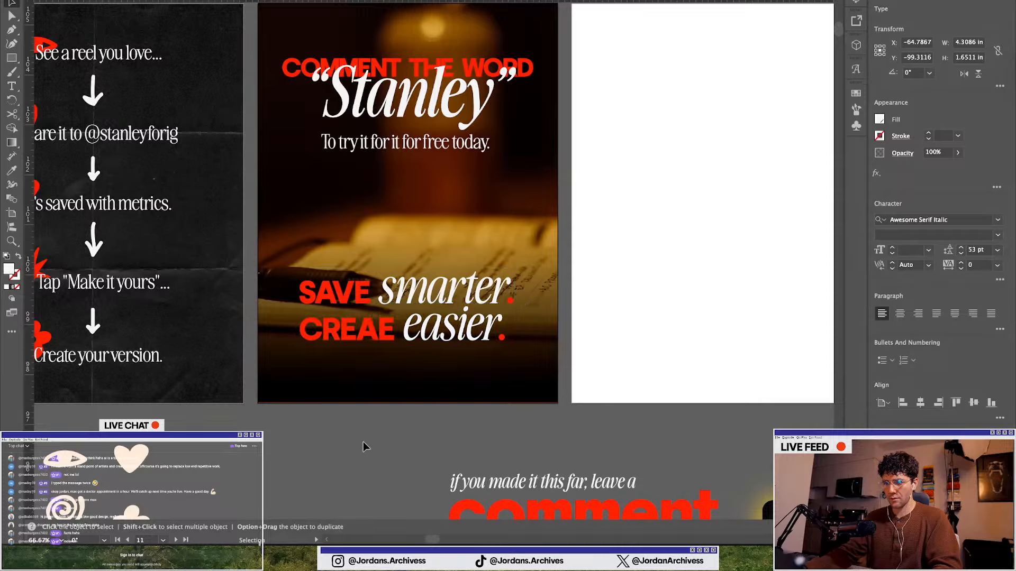
pyautogui.scroll(-1, 370, 428)
pyautogui.scroll(1, 369, 427)
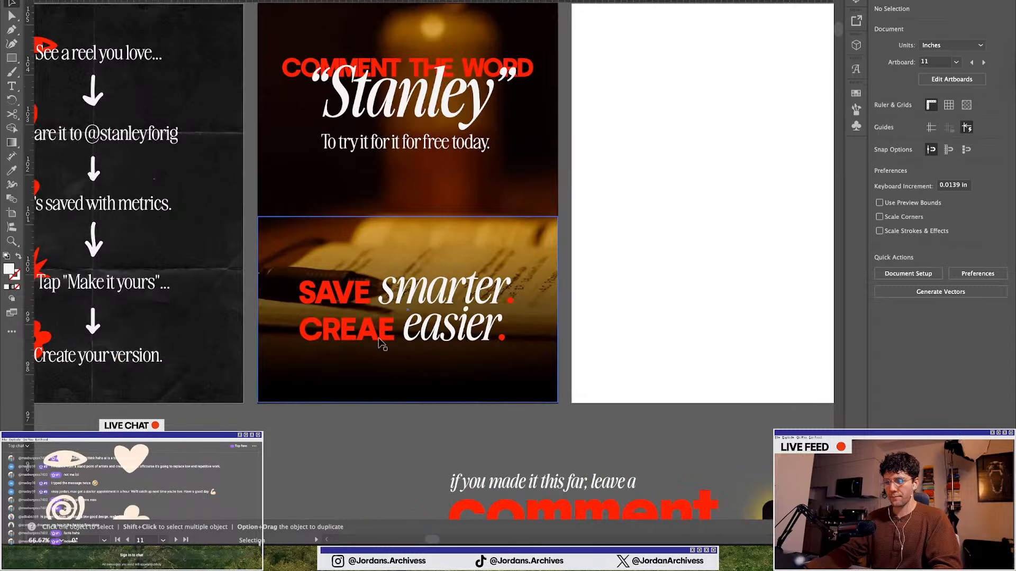
pyautogui.click(349, 328)
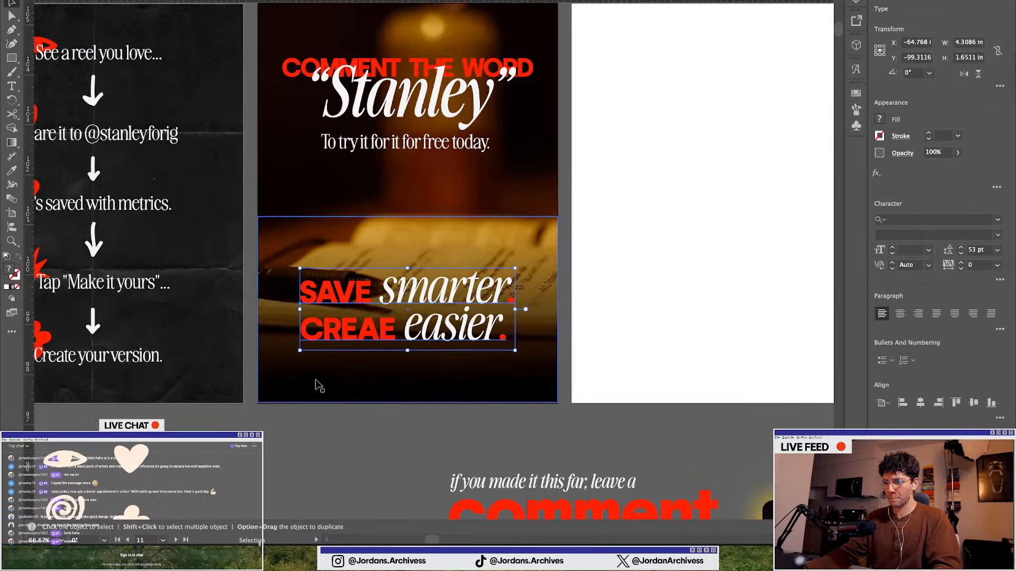
pyautogui.click(367, 436)
pyautogui.scroll(-3, 414, 411)
pyautogui.scroll(-2, 414, 411)
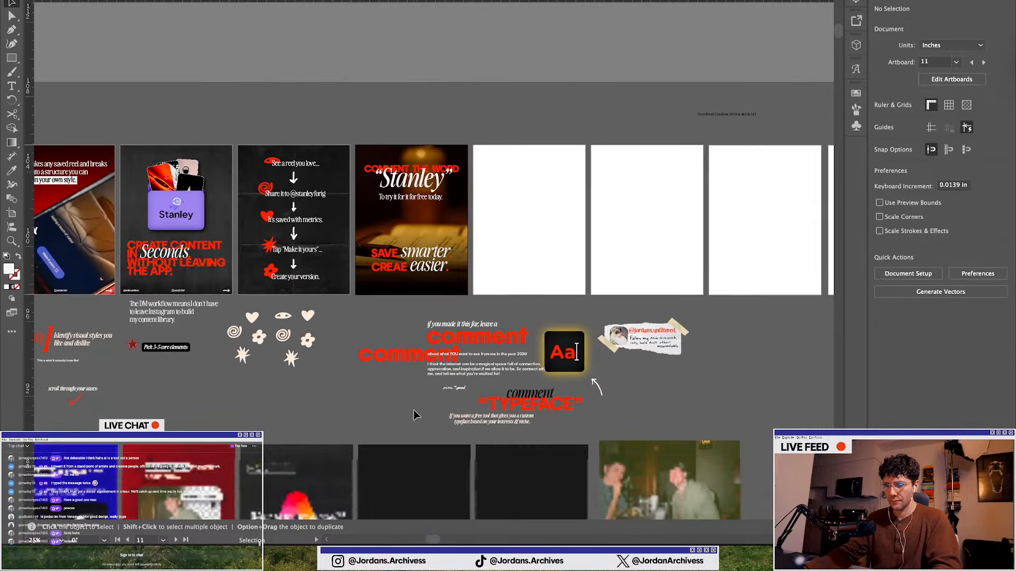
pyautogui.scroll(-1, 379, 333)
pyautogui.scroll(3, 248, 252)
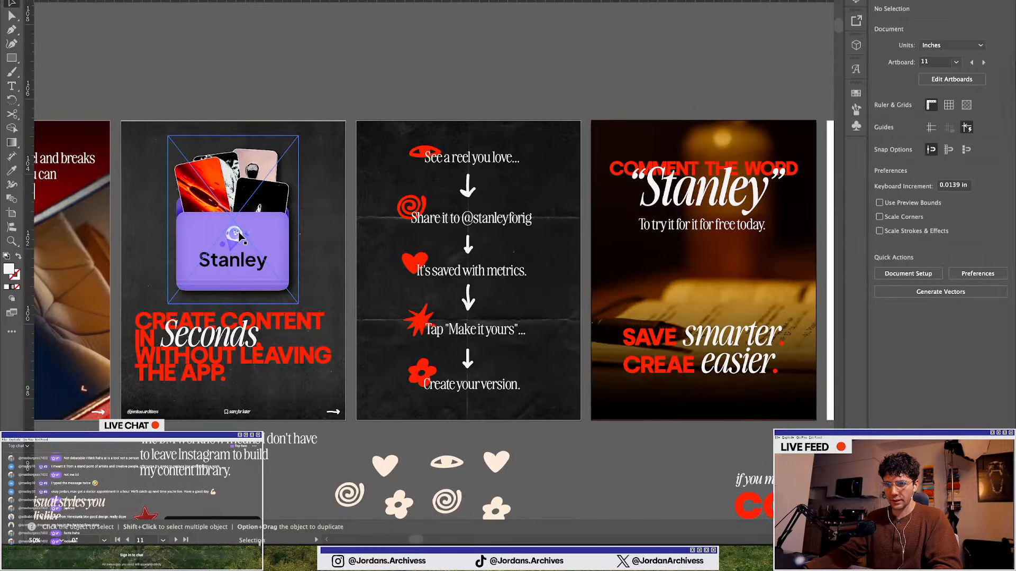
pyautogui.hotkey('ctrl', 'Up')
pyautogui.click(655, 321)
pyautogui.click(463, 292)
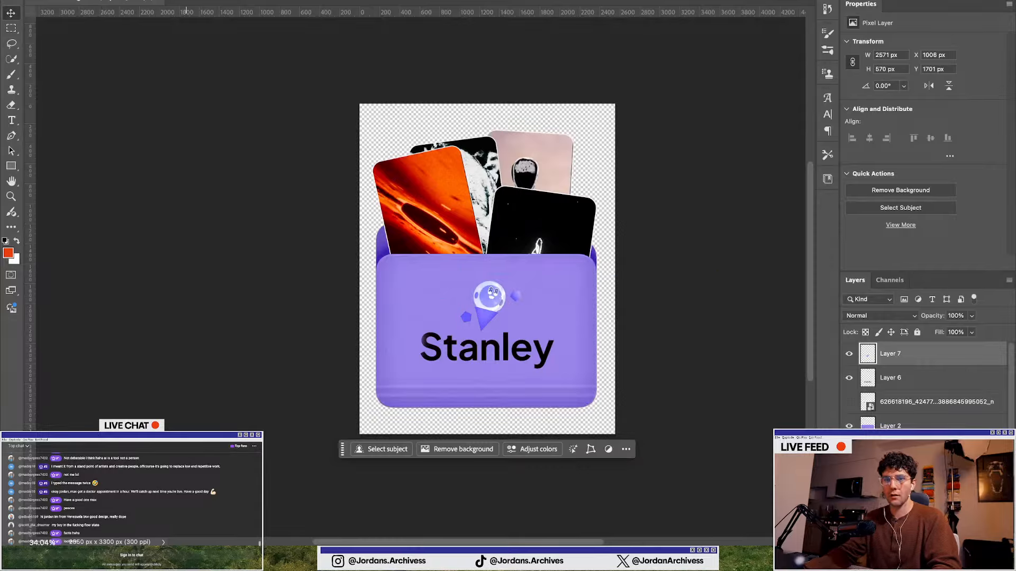
pyautogui.click(109, 1)
pyautogui.moveTo(251, 138)
pyautogui.click(326, 138)
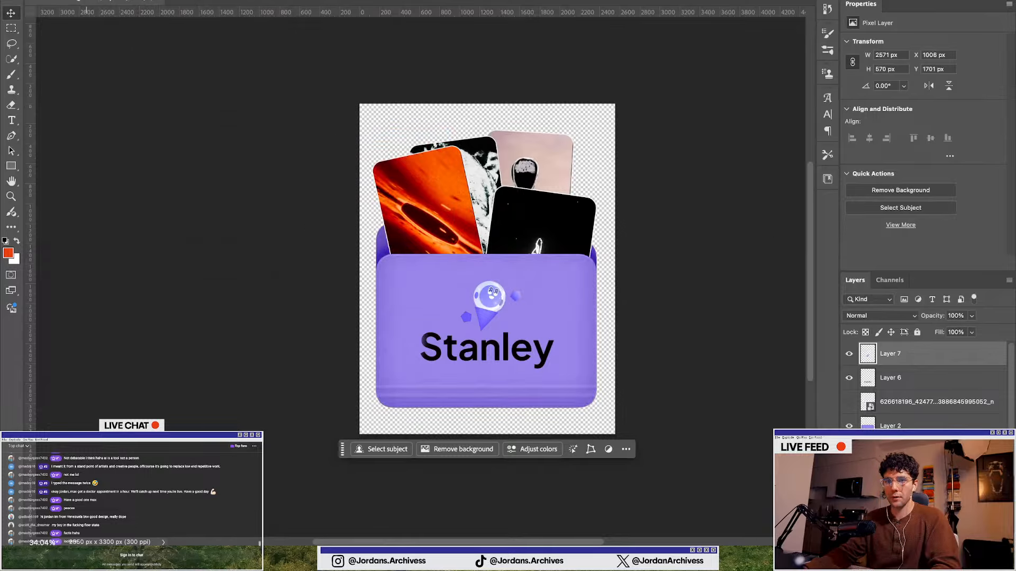
pyautogui.click(662, 312)
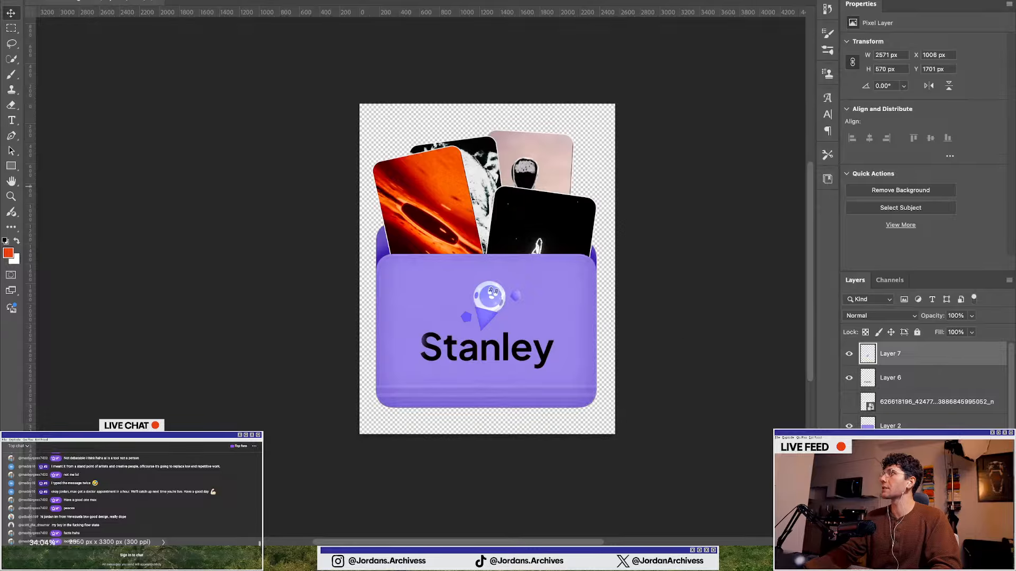
pyautogui.hotkey('ctrl', 'Up')
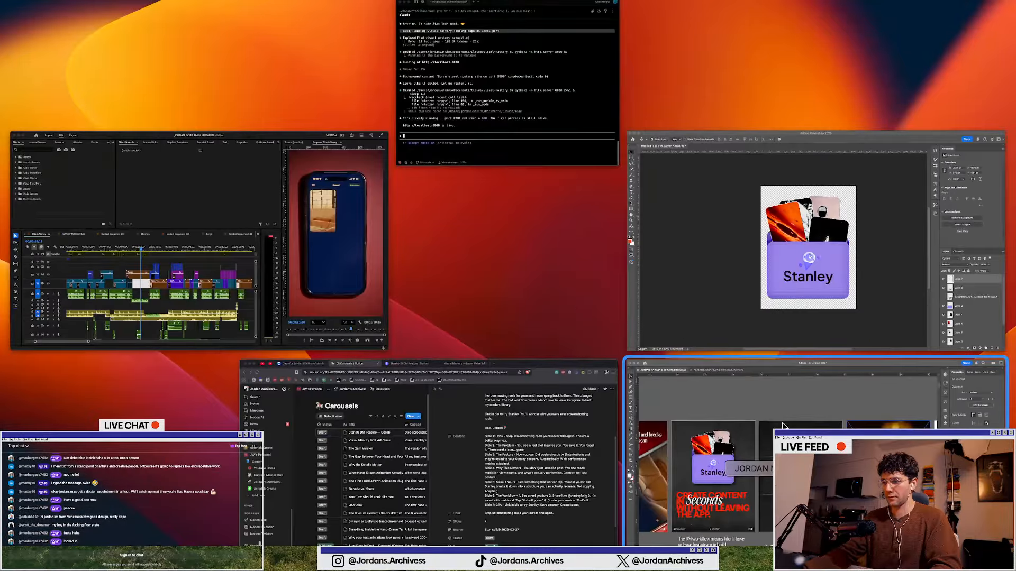
pyautogui.click(683, 408)
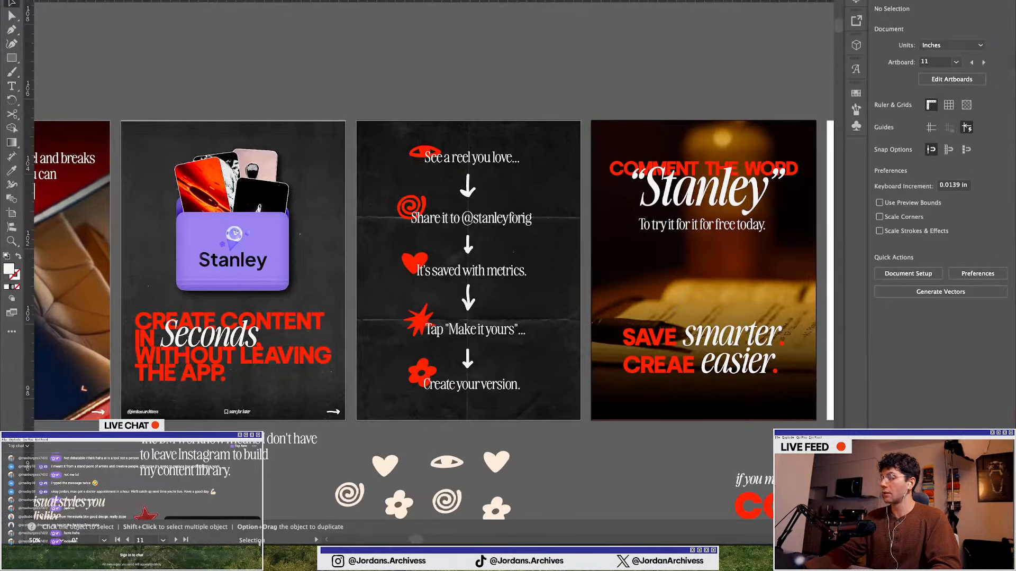
# Copy the Enter key image from the asset area and paste it onto the closing slide
pyautogui.scroll(-2, 322, 194)
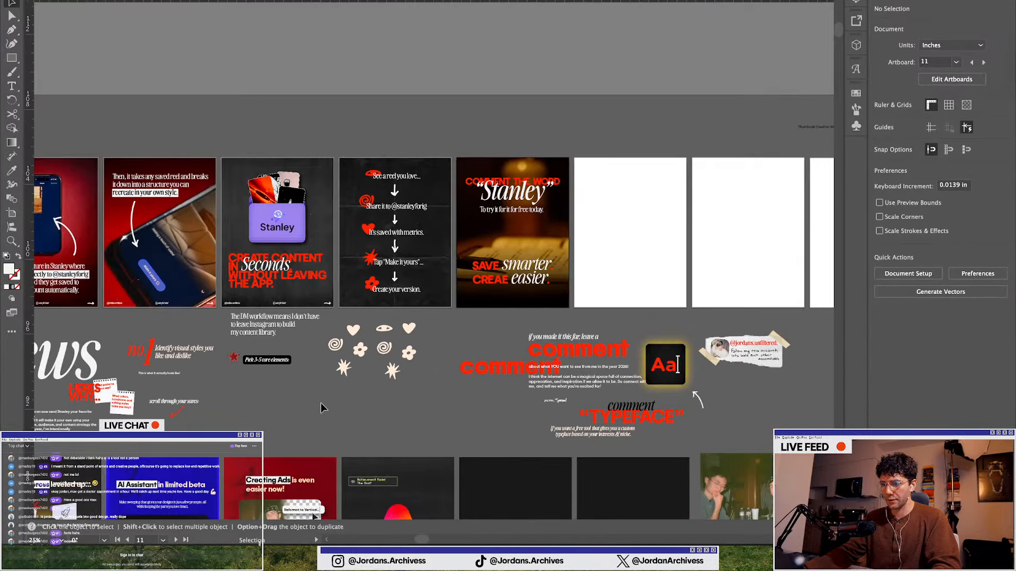
pyautogui.scroll(-2, 320, 402)
pyautogui.scroll(2, 580, 421)
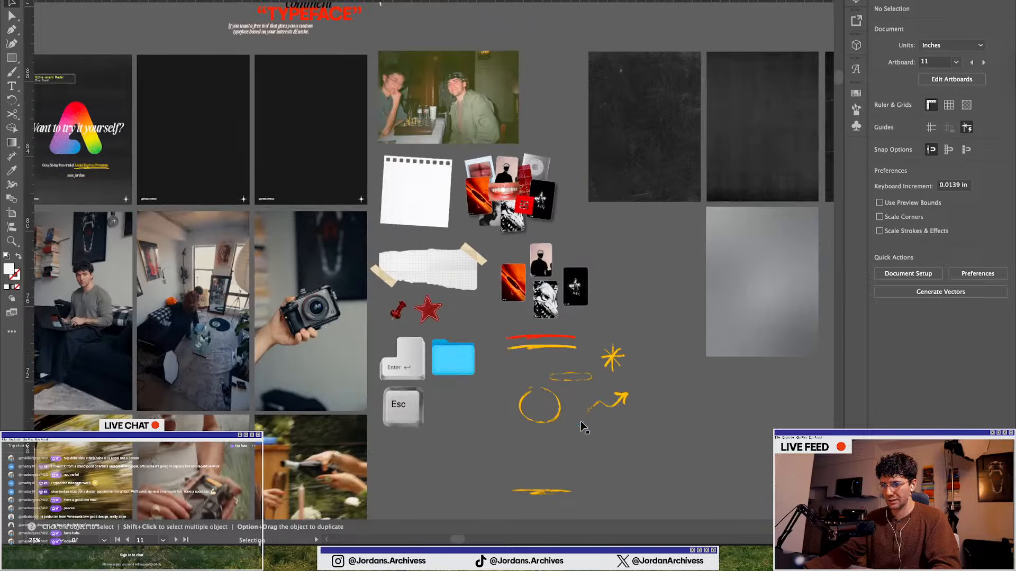
pyautogui.click(402, 405)
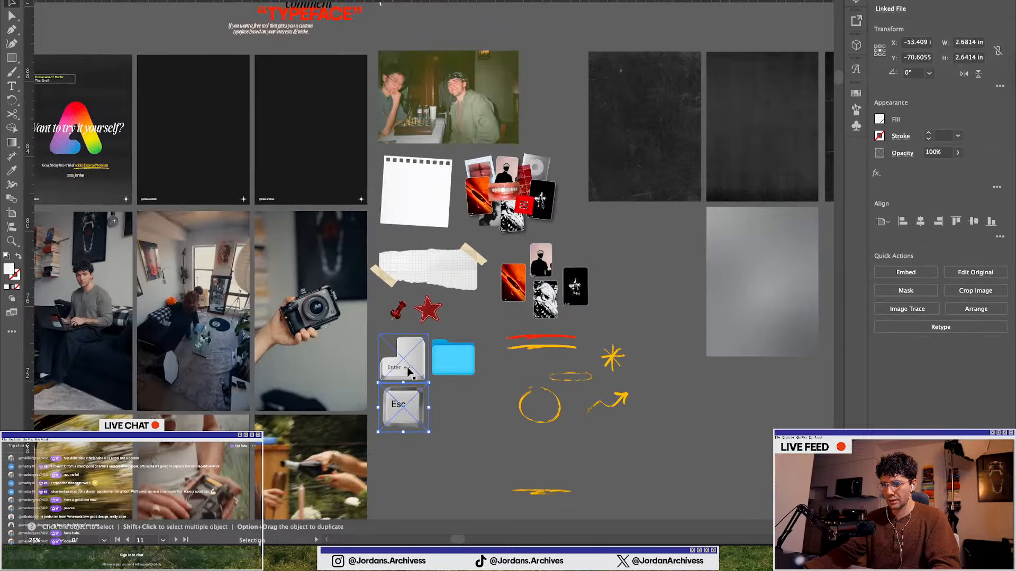
pyautogui.hscroll(-5, 427, 431)
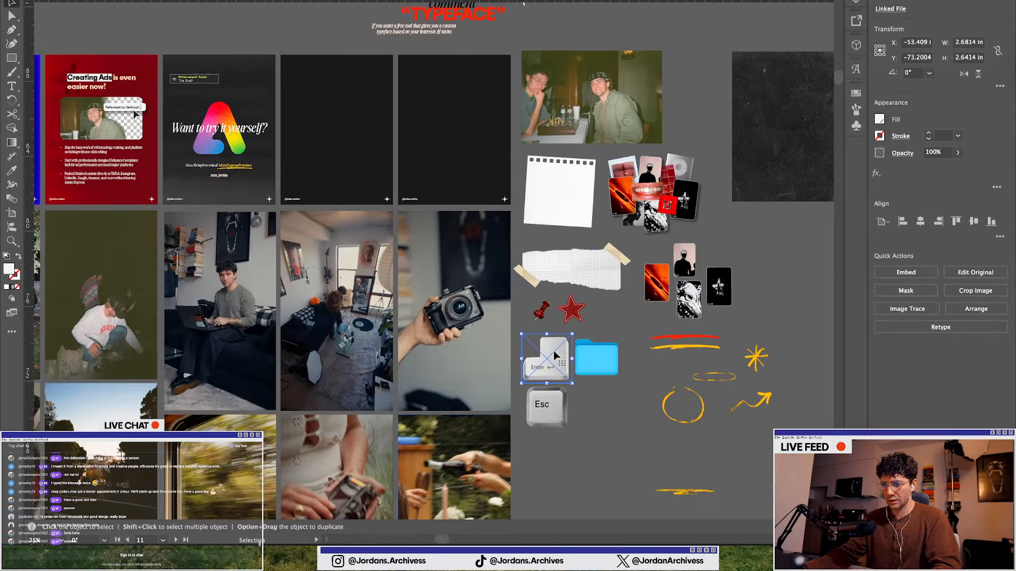
pyautogui.scroll(8, 417, 303)
pyautogui.scroll(2, 344, 285)
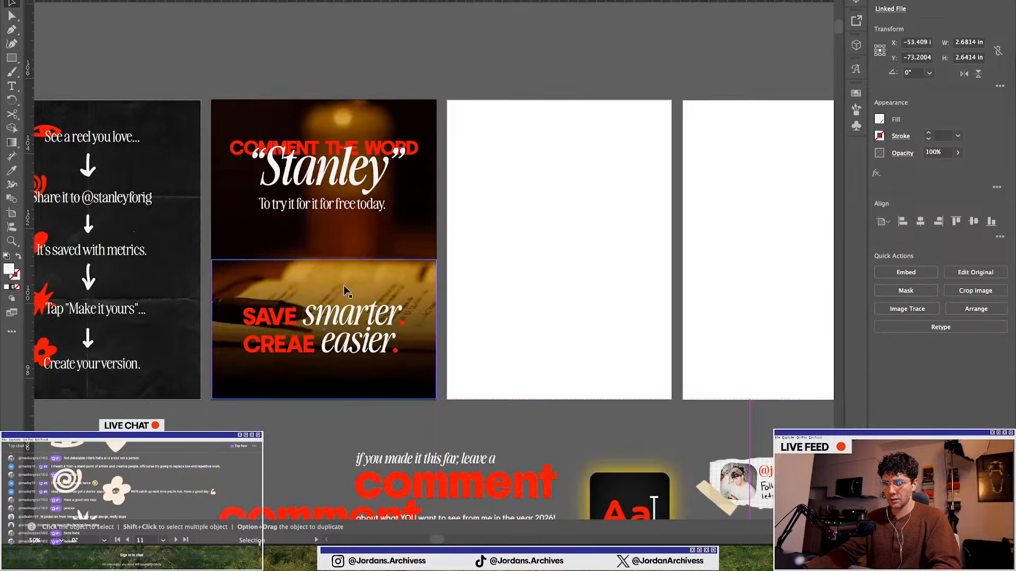
pyautogui.scroll(1, 344, 285)
pyautogui.press('super+v')
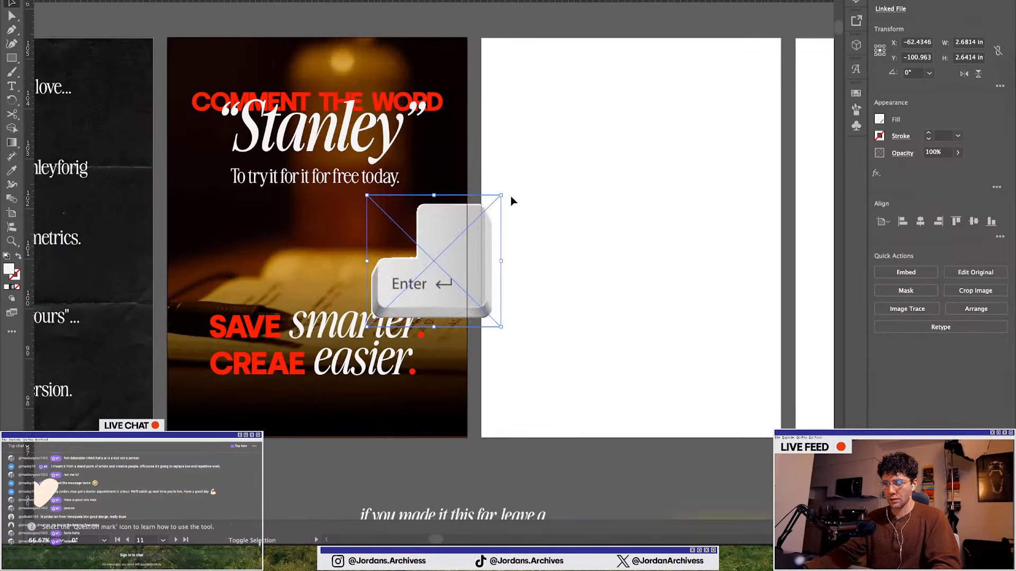
# Shrink and tilt the Enter key image and place it above the headline's first line
pyautogui.moveTo(500, 195); pyautogui.dragTo(442, 258)
pyautogui.moveTo(396, 307)
pyautogui.mouseDown()
pyautogui.moveTo(361, 299)
pyautogui.moveTo(402, 291)
pyautogui.mouseUp()
pyautogui.click(354, 493)
pyautogui.scroll(1, 372, 316)
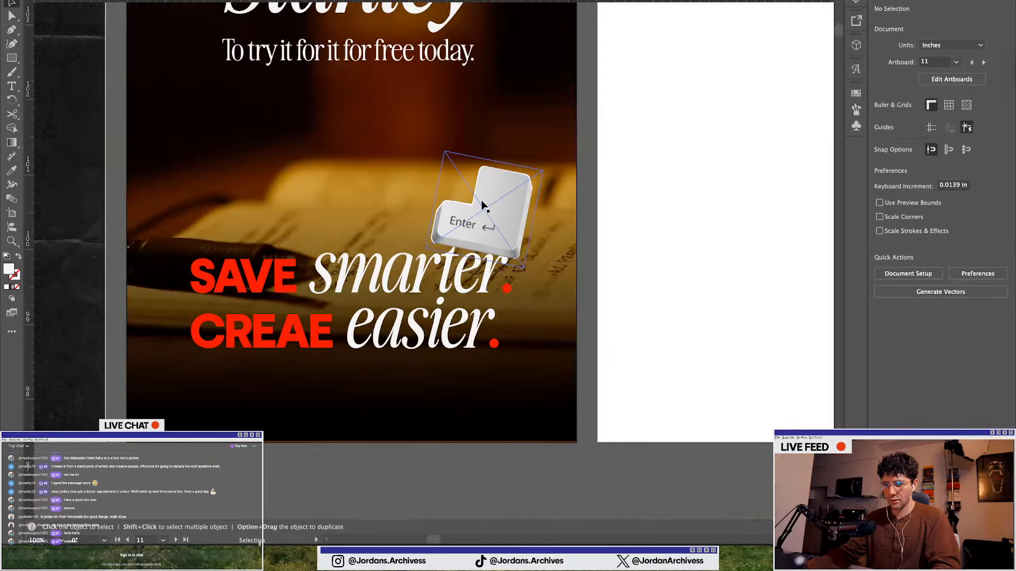
pyautogui.moveTo(481, 203); pyautogui.dragTo(296, 218)
pyautogui.scroll(-1, 350, 349)
pyautogui.click(335, 433)
pyautogui.scroll(-1, 335, 432)
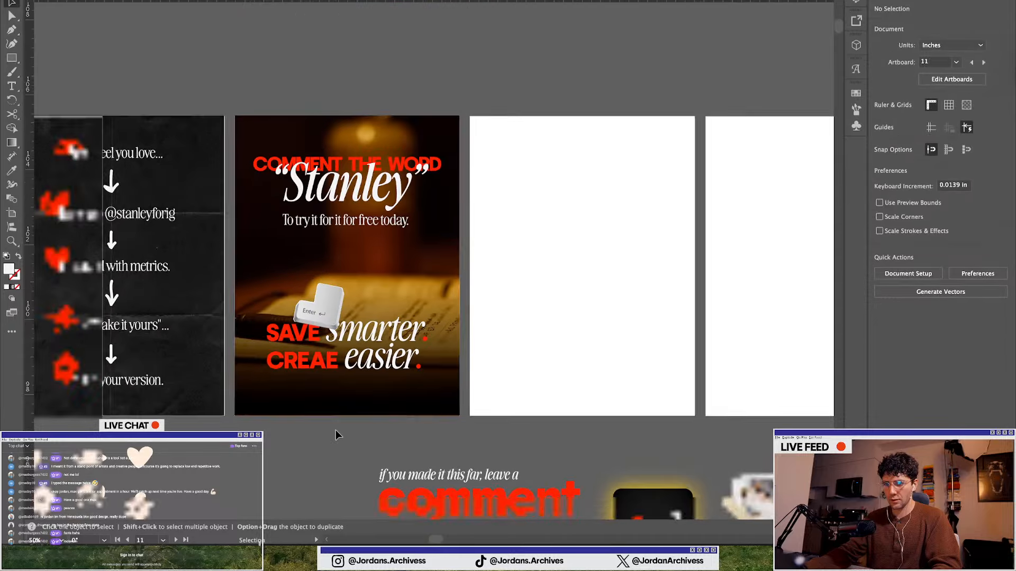
# Rotate the Enter key image further and nudge it beside "SAVE"
pyautogui.scroll(-1, 336, 432)
pyautogui.scroll(2, 280, 289)
pyautogui.click(366, 286)
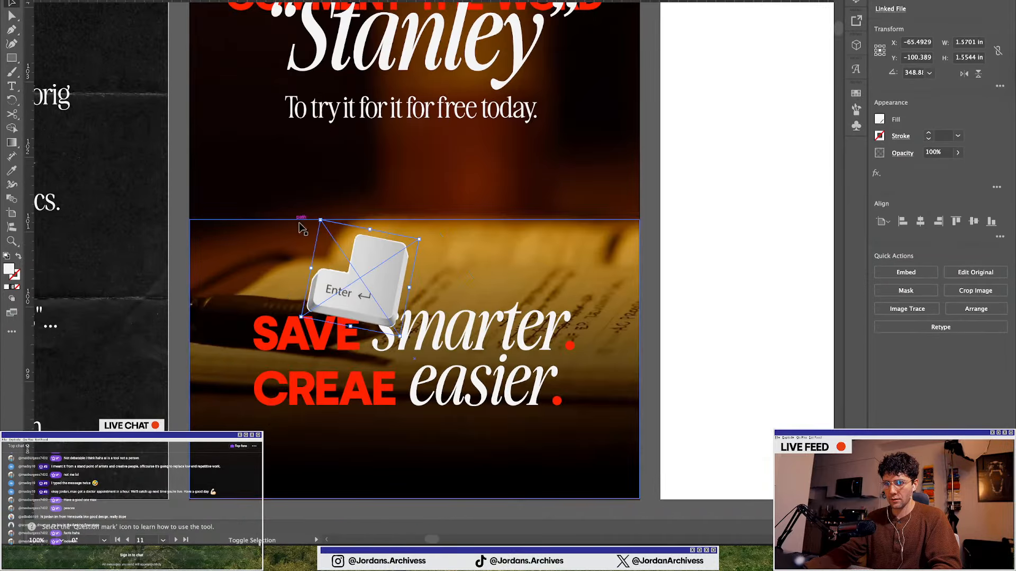
pyautogui.moveTo(320, 222); pyautogui.dragTo(336, 241)
pyautogui.moveTo(371, 299); pyautogui.dragTo(360, 294)
pyautogui.scroll(-2, 385, 519)
pyautogui.click(339, 475)
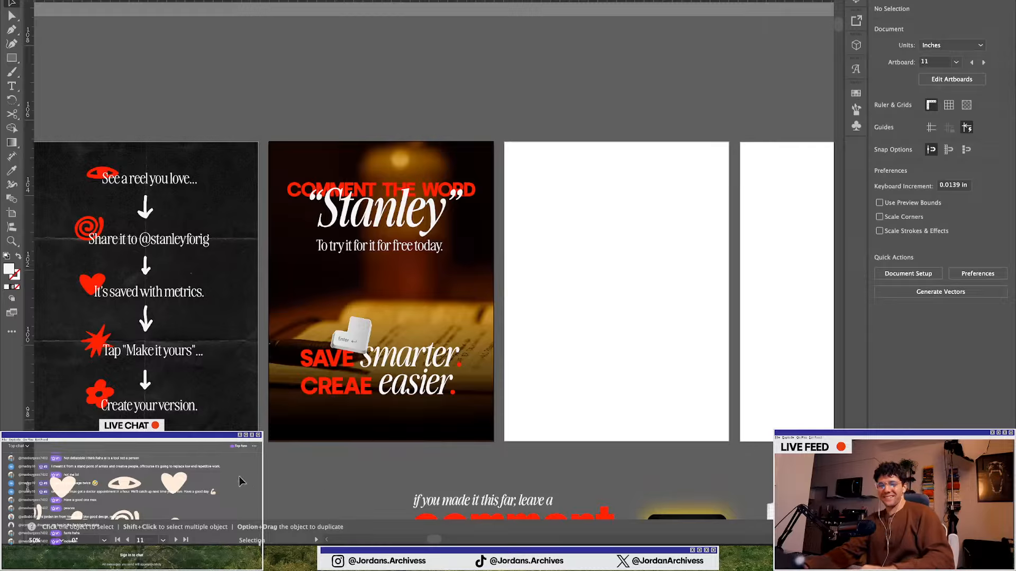
# Try placing the Enter key image after "easier", then move it back above "smarter"
pyautogui.scroll(-2, 371, 265)
pyautogui.scroll(1, 346, 309)
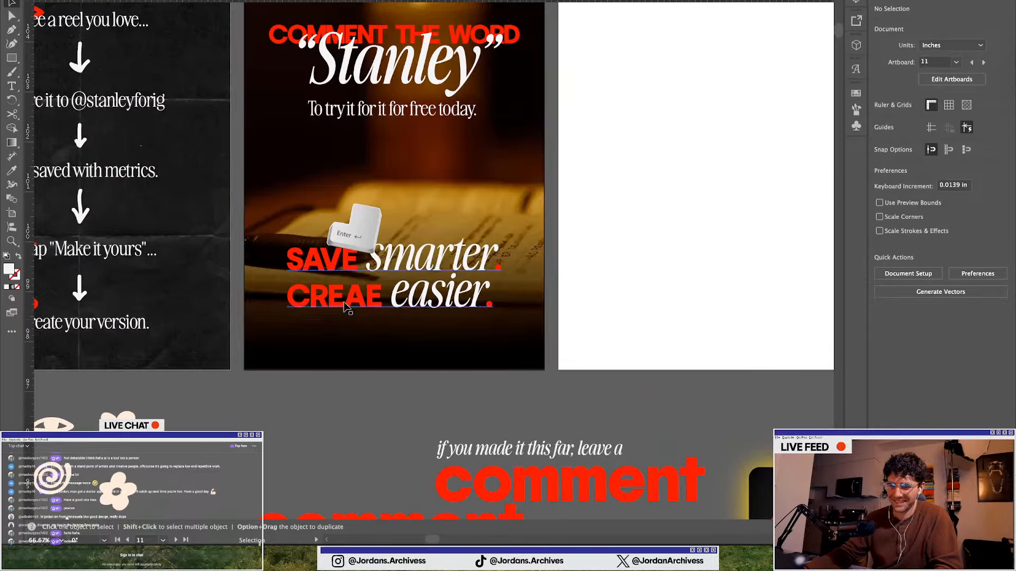
pyautogui.moveTo(353, 246); pyautogui.dragTo(489, 332)
pyautogui.click(329, 432)
pyautogui.scroll(1, 278, 418)
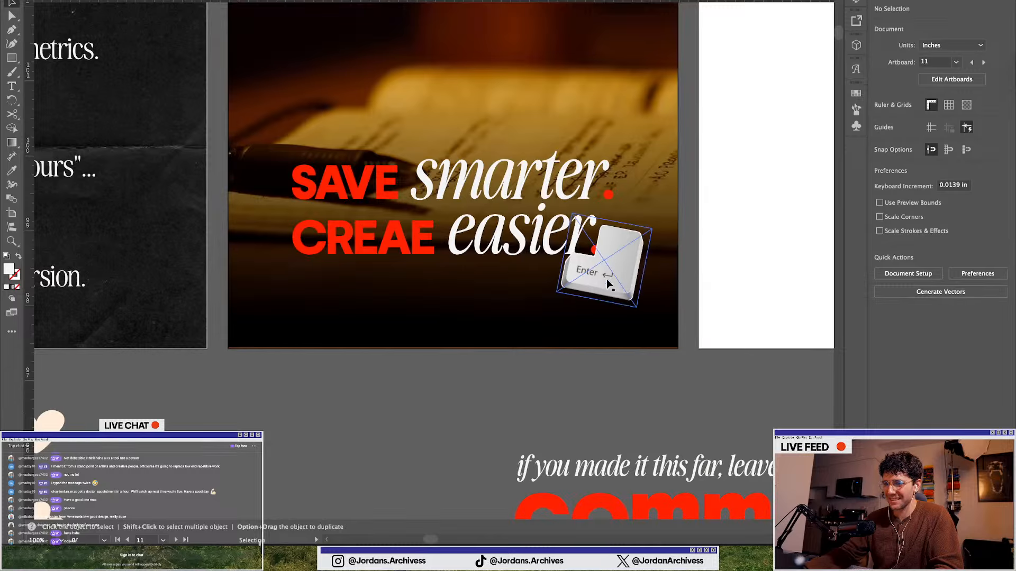
pyautogui.scroll(1, 627, 291)
pyautogui.moveTo(627, 290); pyautogui.dragTo(403, 184)
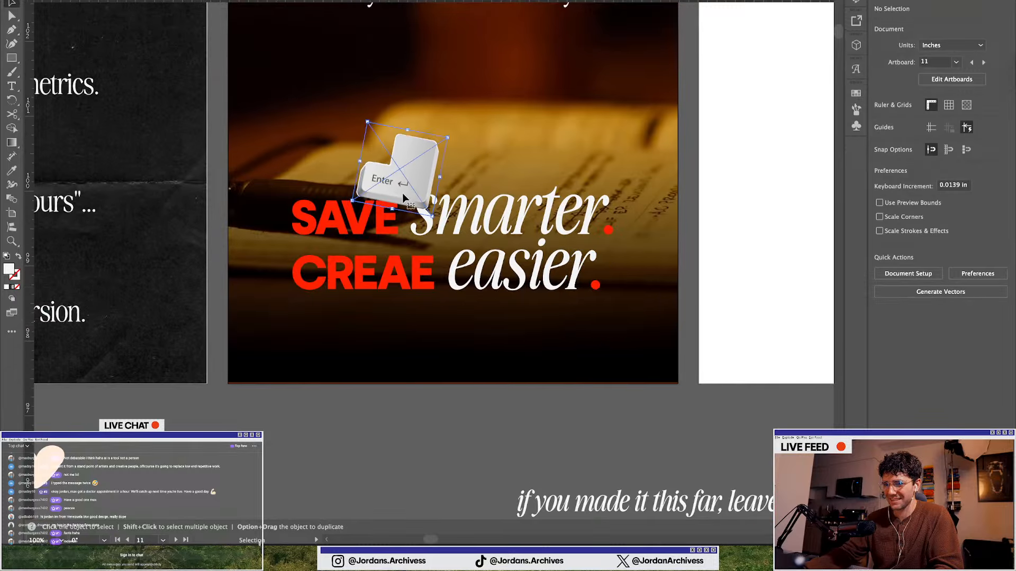
# Delete the Enter key image from the closing slide
pyautogui.press('a')
pyautogui.press('v')
pyautogui.press('Delete')
# Copy the red star sticker from the asset area and paste it onto the closing slide
pyautogui.scroll(-4, 404, 185)
pyautogui.scroll(-3, 402, 249)
pyautogui.scroll(-1, 403, 251)
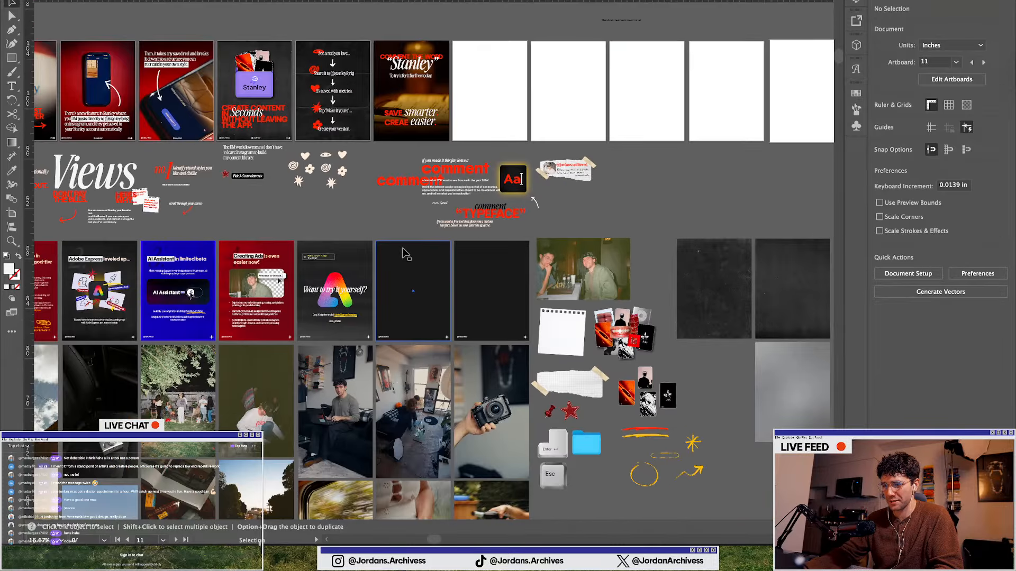
pyautogui.scroll(1, 576, 418)
pyautogui.click(563, 349)
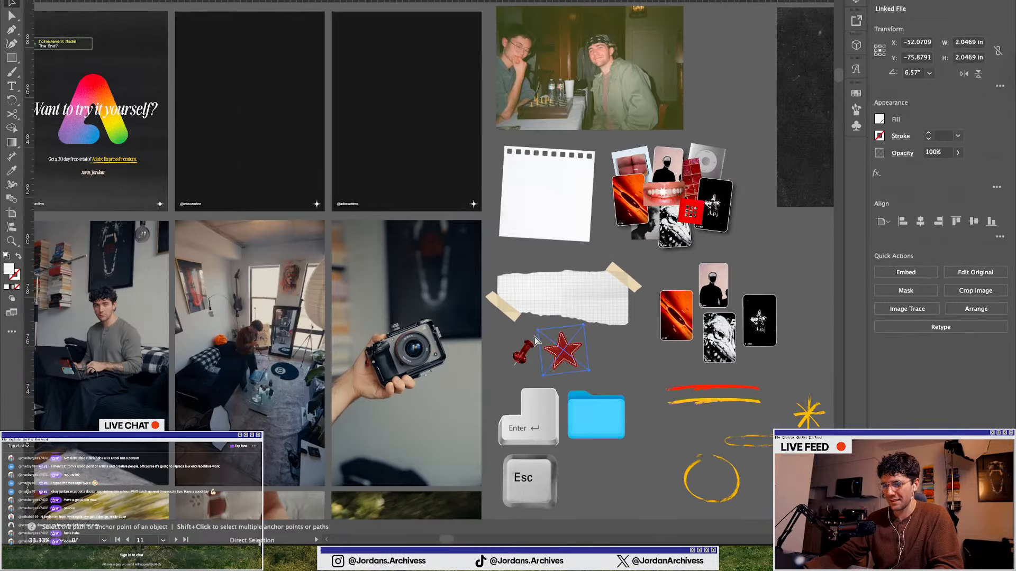
pyautogui.scroll(8, 475, 325)
pyautogui.scroll(2, 205, 152)
pyautogui.scroll(2, 207, 156)
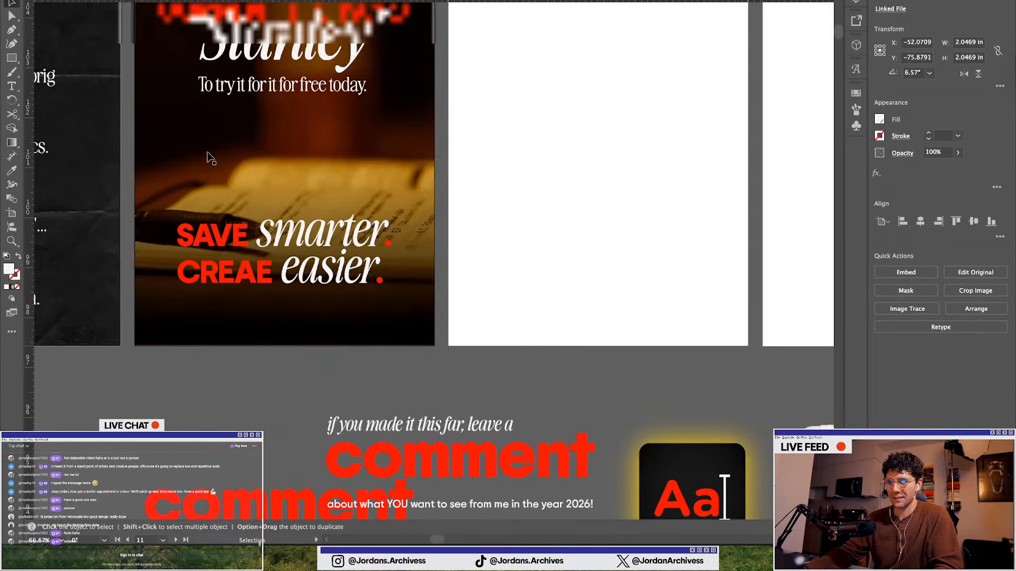
pyautogui.press('a')
pyautogui.press('super+v')
pyautogui.press('v')
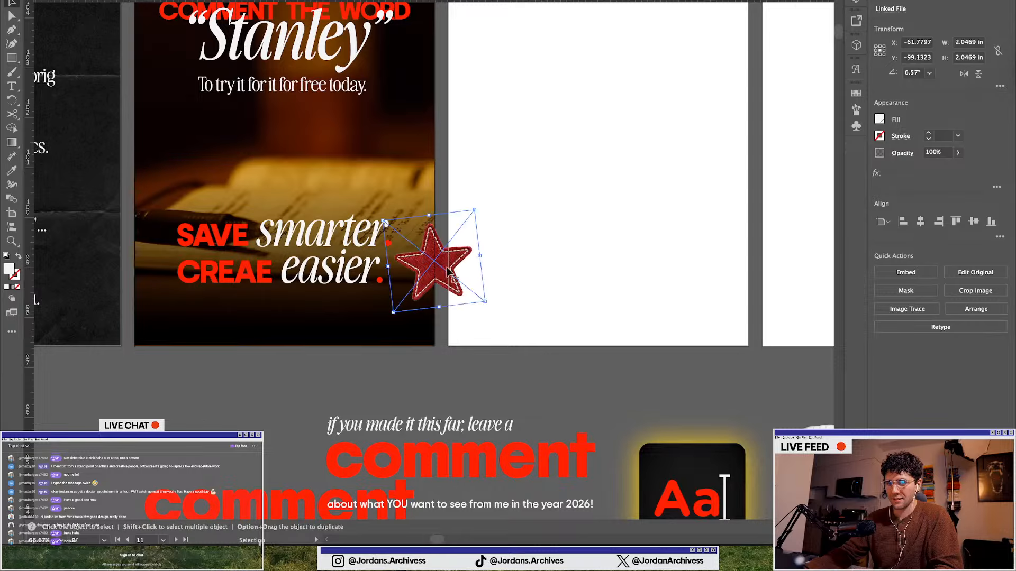
# Shrink the star sticker to about 1.16 in and place it just above "SAVE" in the headline
pyautogui.moveTo(445, 268); pyautogui.dragTo(277, 202)
pyautogui.scroll(1, 275, 192)
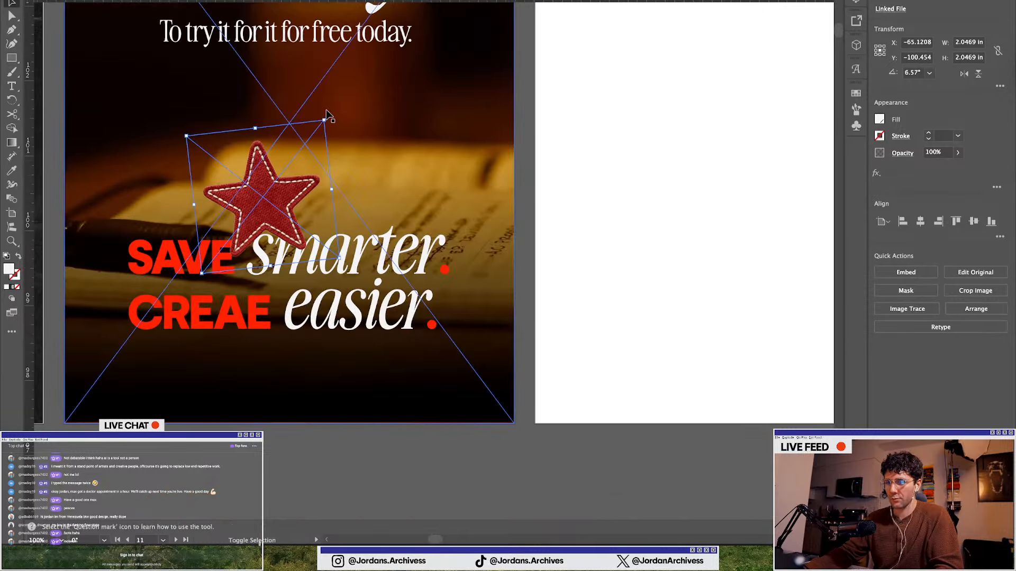
pyautogui.moveTo(322, 118); pyautogui.dragTo(267, 186)
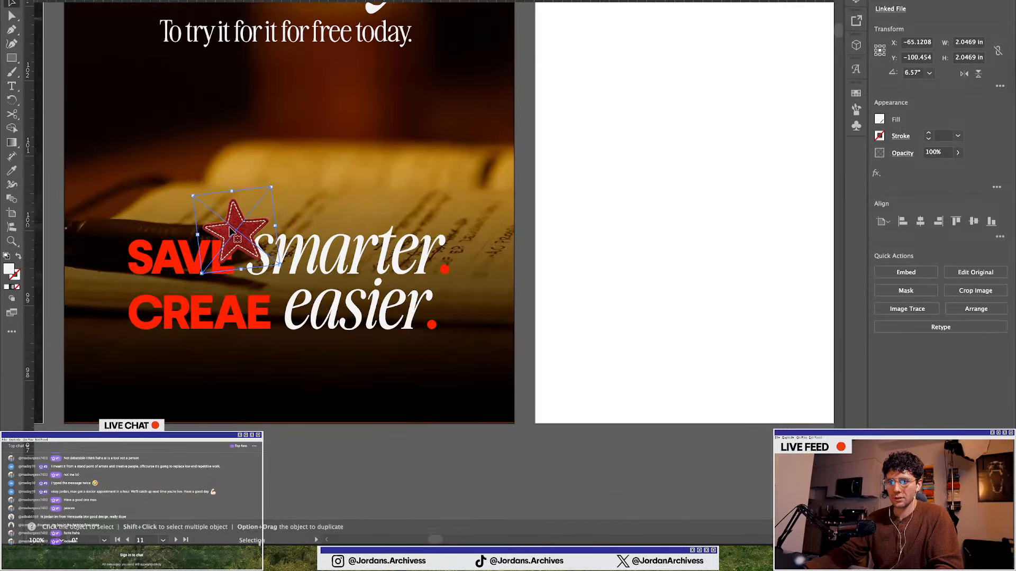
pyautogui.moveTo(231, 223); pyautogui.dragTo(236, 214)
pyautogui.scroll(-1, 398, 440)
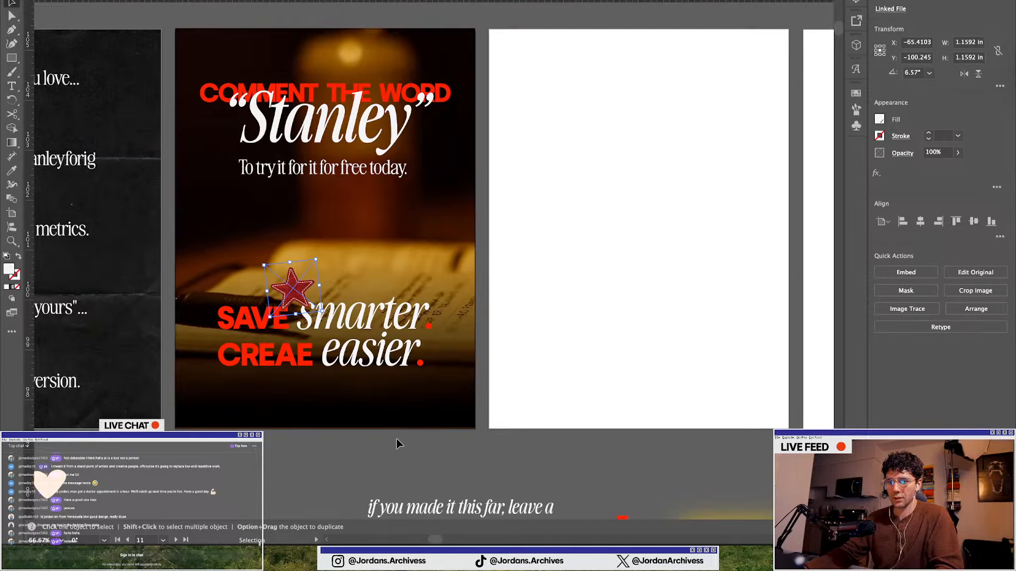
pyautogui.click(403, 457)
# Nudge the "COMMENT THE WORD “Stanley”" text block slightly upward on the closing slide
pyautogui.scroll(-1, 316, 444)
pyautogui.hscroll(-3, 339, 439)
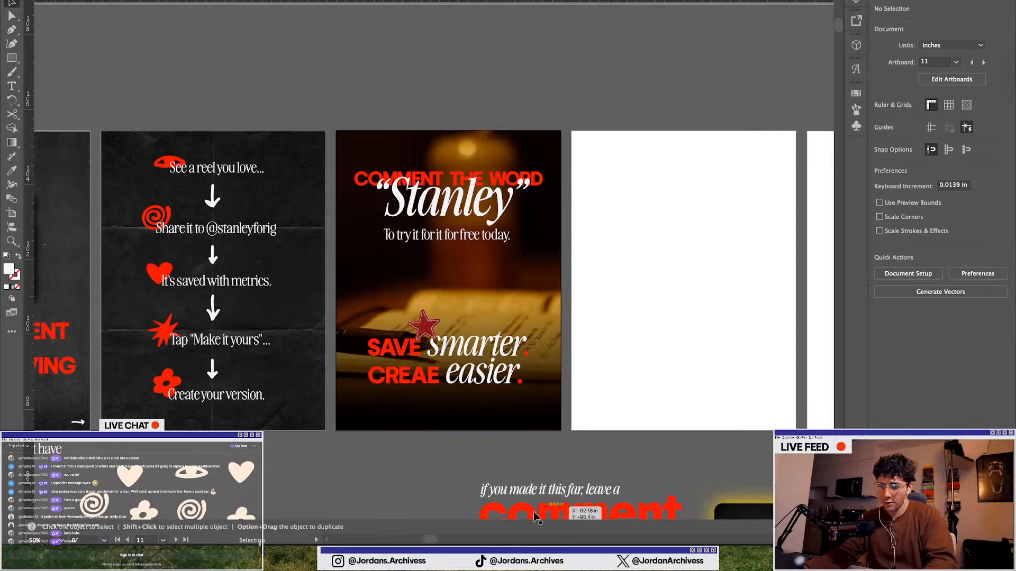
pyautogui.scroll(1, 350, 305)
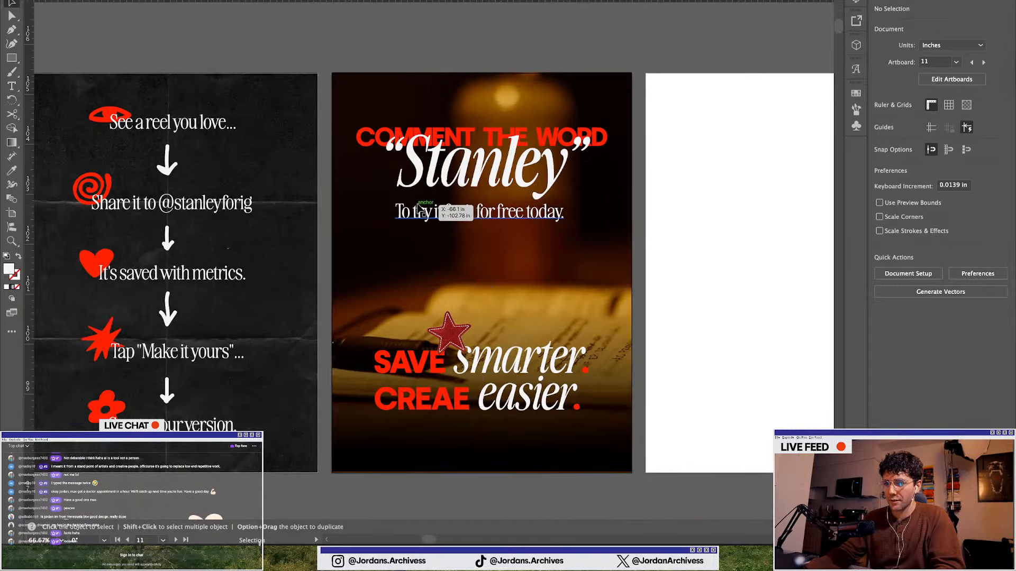
pyautogui.scroll(-3, 459, 368)
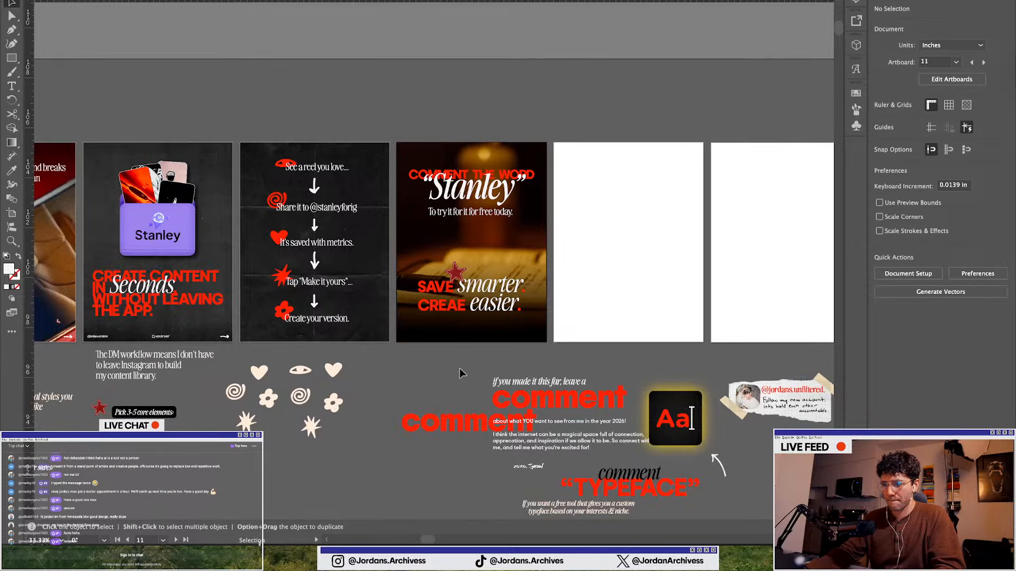
pyautogui.scroll(1, 460, 367)
pyautogui.scroll(2, 461, 352)
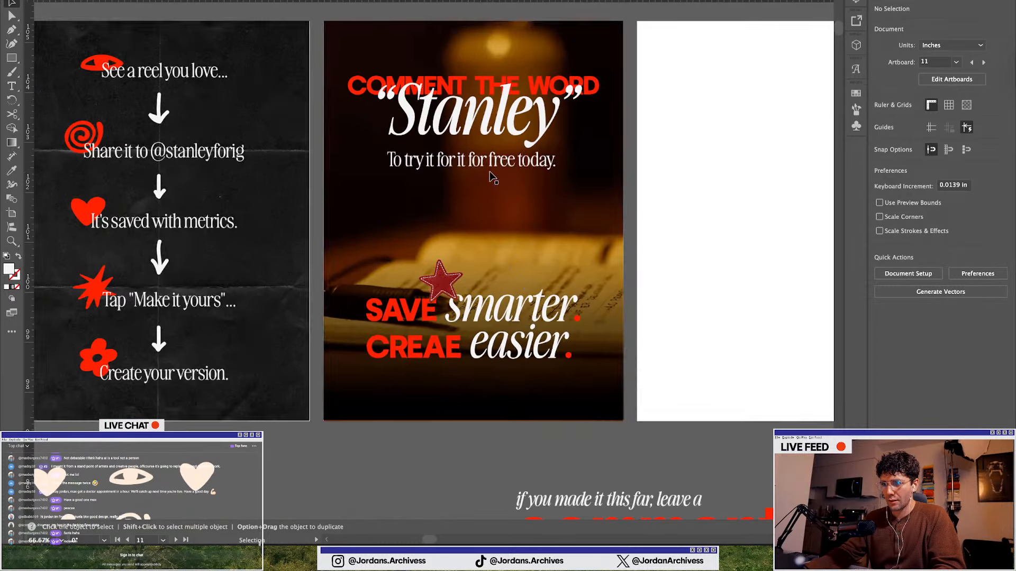
pyautogui.click(491, 80)
pyautogui.press('Up')
pyautogui.press('Up')
pyautogui.press('Up')
pyautogui.press('Up')
pyautogui.press('Up')
pyautogui.press('Up')
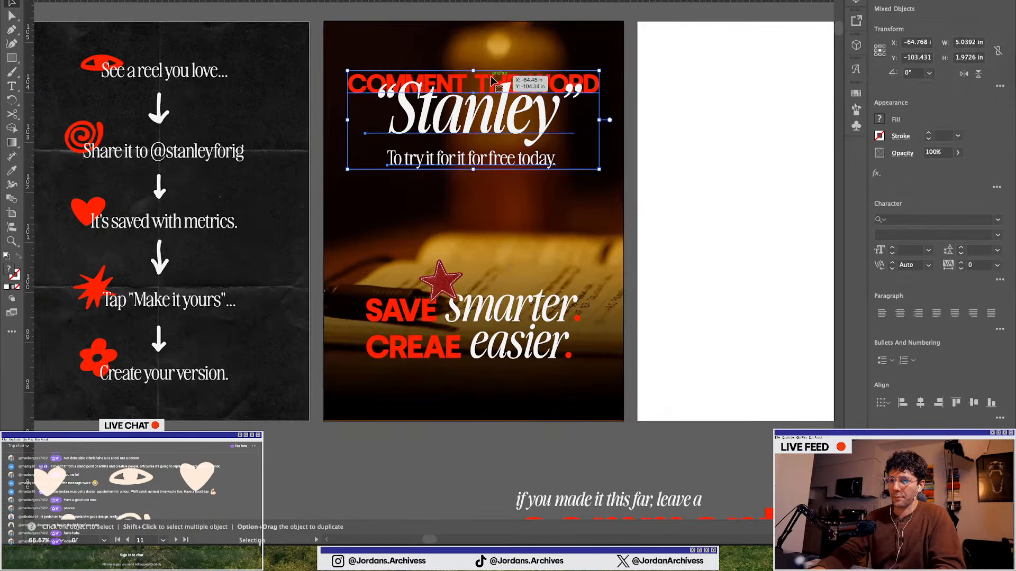
pyautogui.scroll(-1, 469, 167)
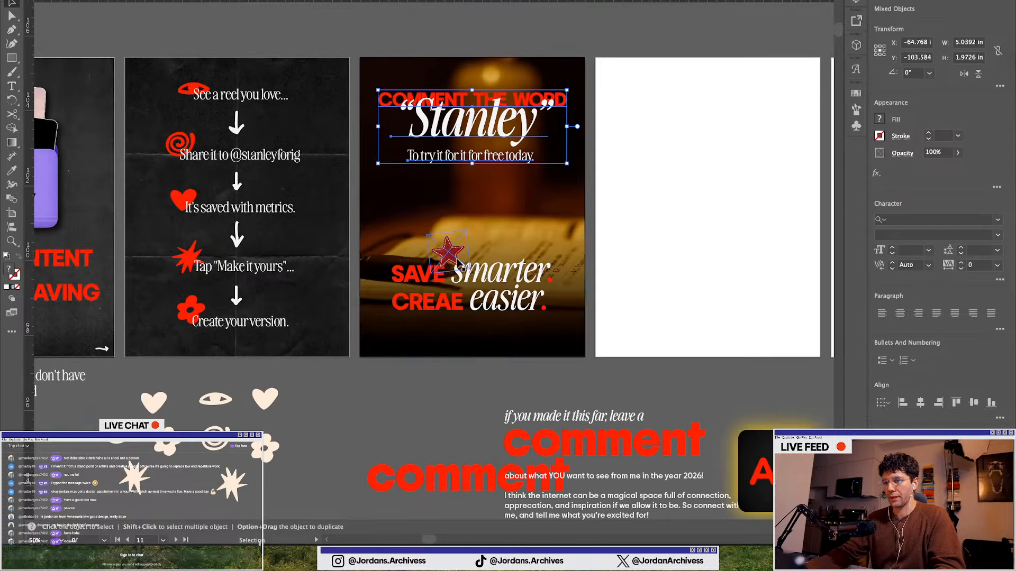
pyautogui.click(430, 392)
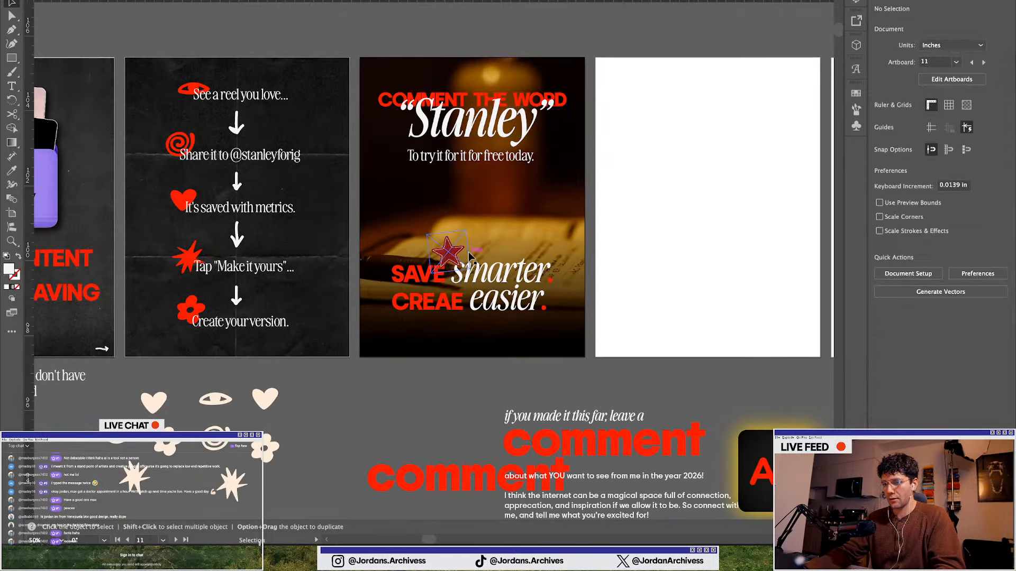
# Move the star sticker below the headline, under the gap between "CREAE" and "easier"
pyautogui.moveTo(457, 253); pyautogui.dragTo(478, 318)
pyautogui.click(453, 413)
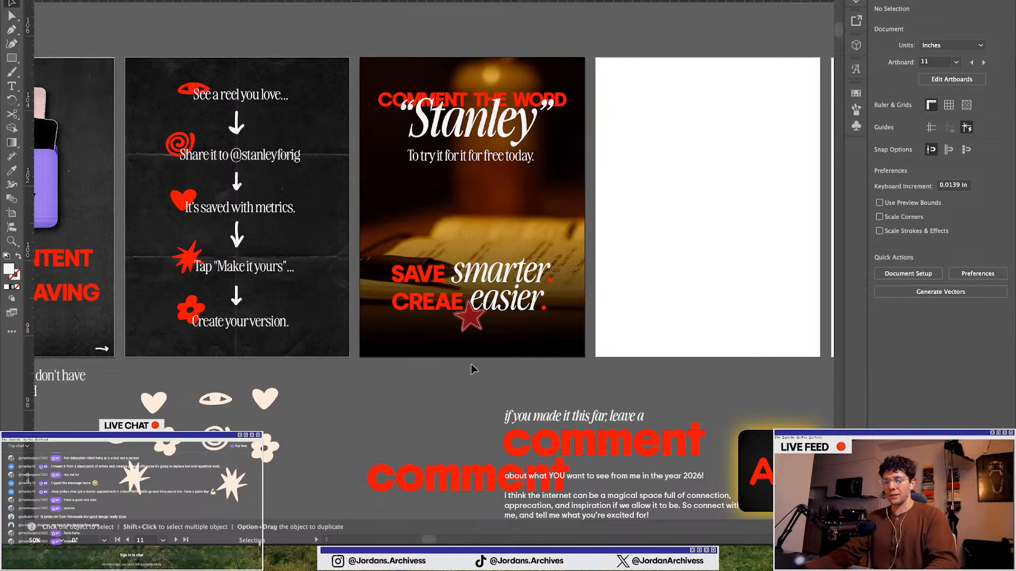
pyautogui.scroll(-1, 385, 198)
pyautogui.scroll(1, 449, 286)
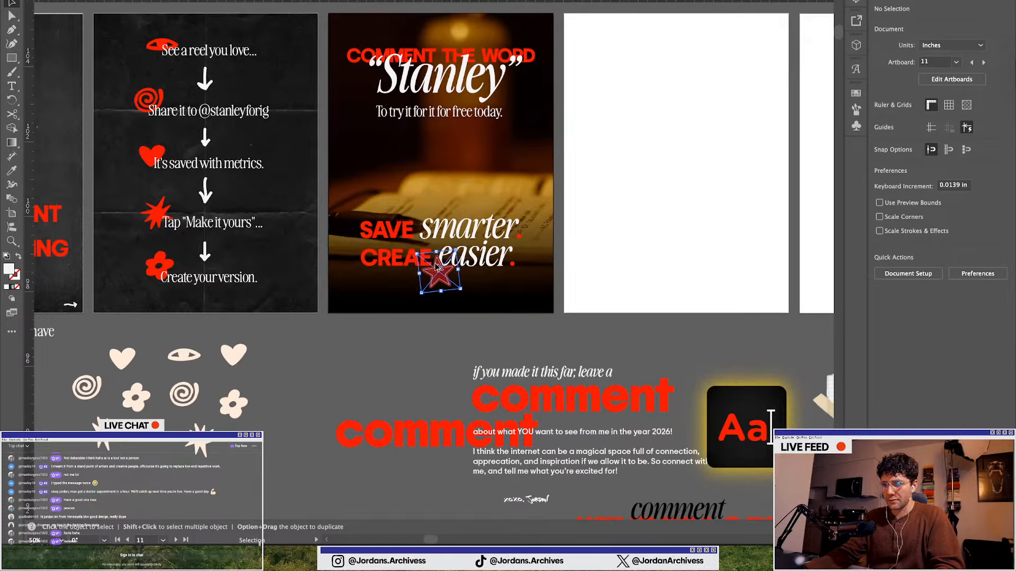
pyautogui.click(437, 268)
pyautogui.scroll(1, 437, 267)
pyautogui.keyDown('shift'); pyautogui.click(494, 259); pyautogui.keyUp('shift')
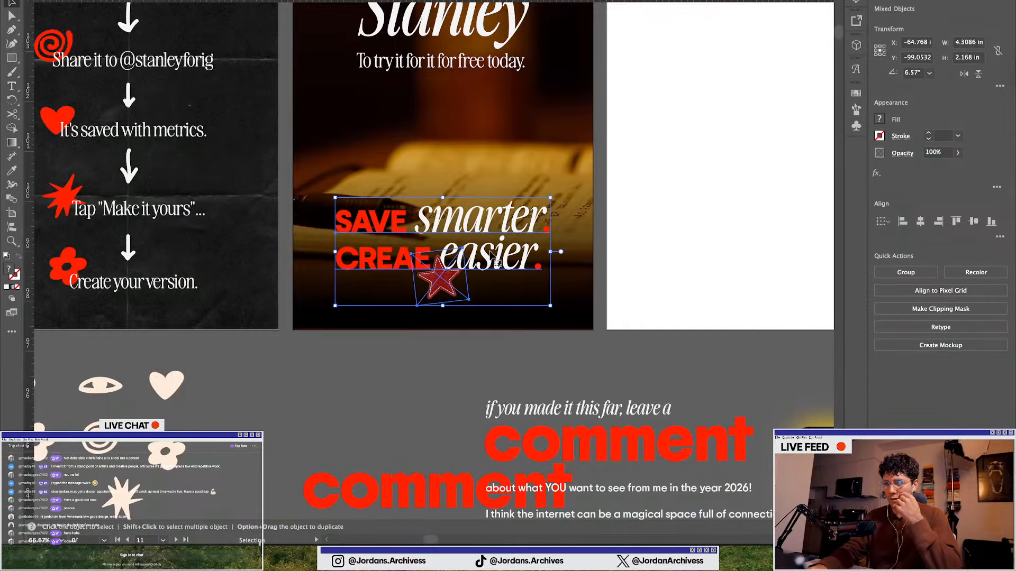
pyautogui.click(427, 329)
pyautogui.scroll(-1, 446, 344)
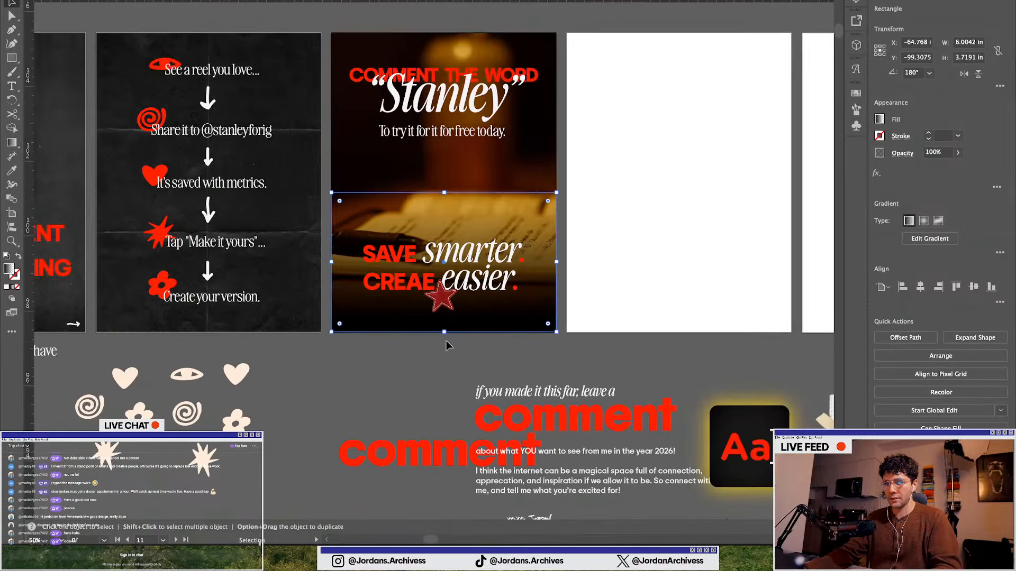
pyautogui.click(441, 371)
# Switch to the browser, search the web for "app store" and open Apple's App Store page
pyautogui.hotkey('ctrl', 'Up')
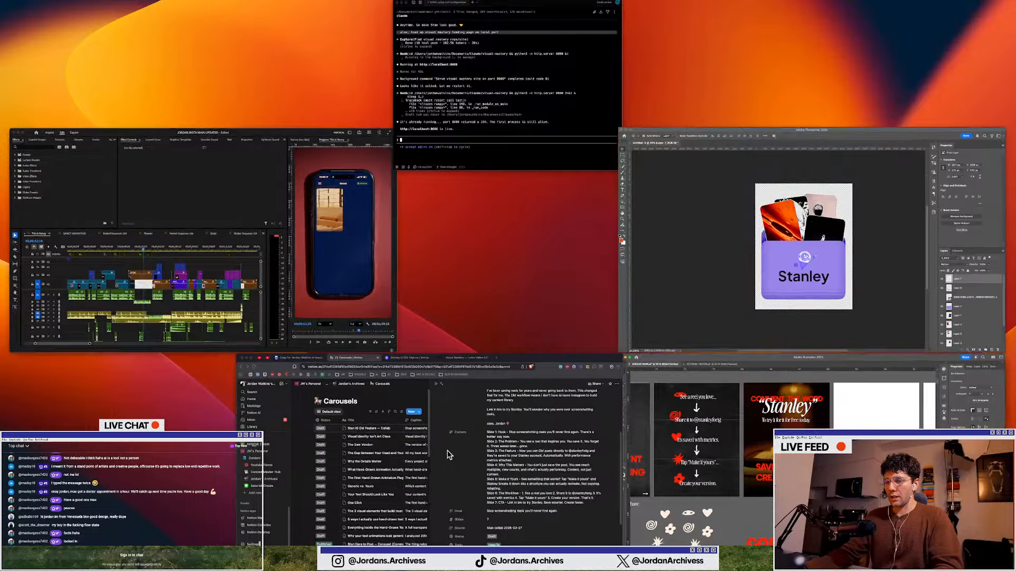
pyautogui.click(447, 455)
pyautogui.press('super+t')
pyautogui.write('app')
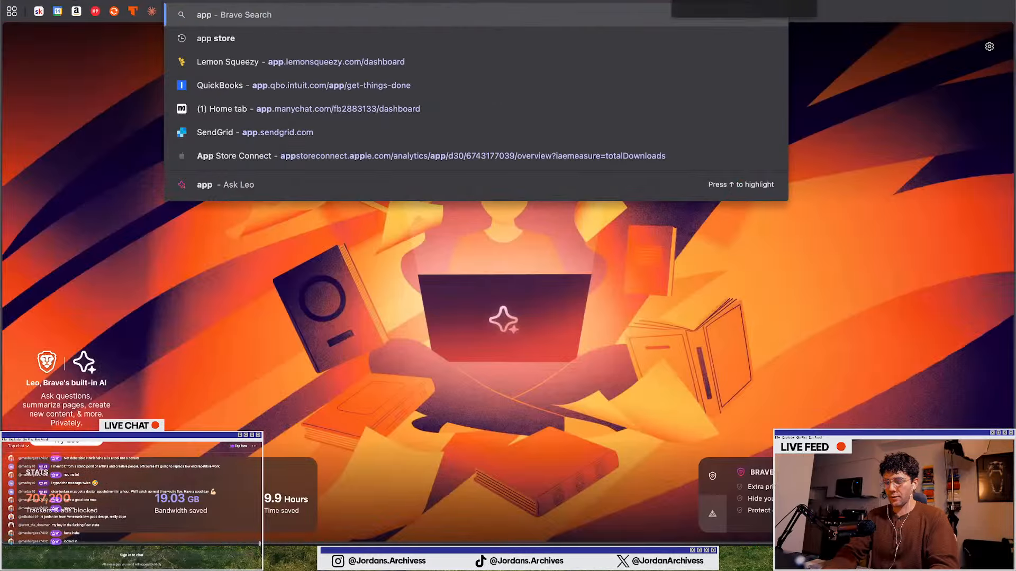
pyautogui.write(' store')
pyautogui.press('Return')
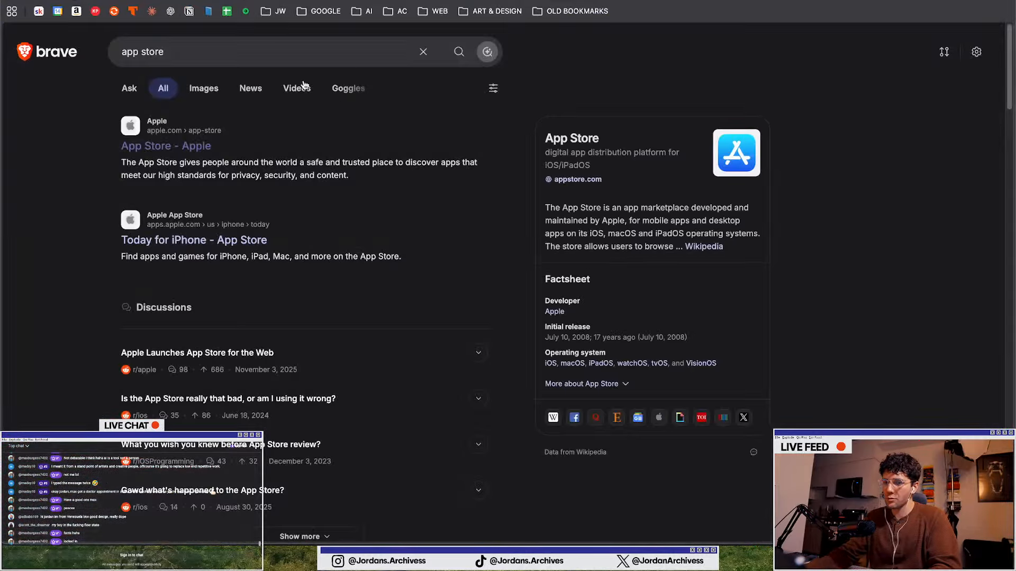
pyautogui.click(432, 166)
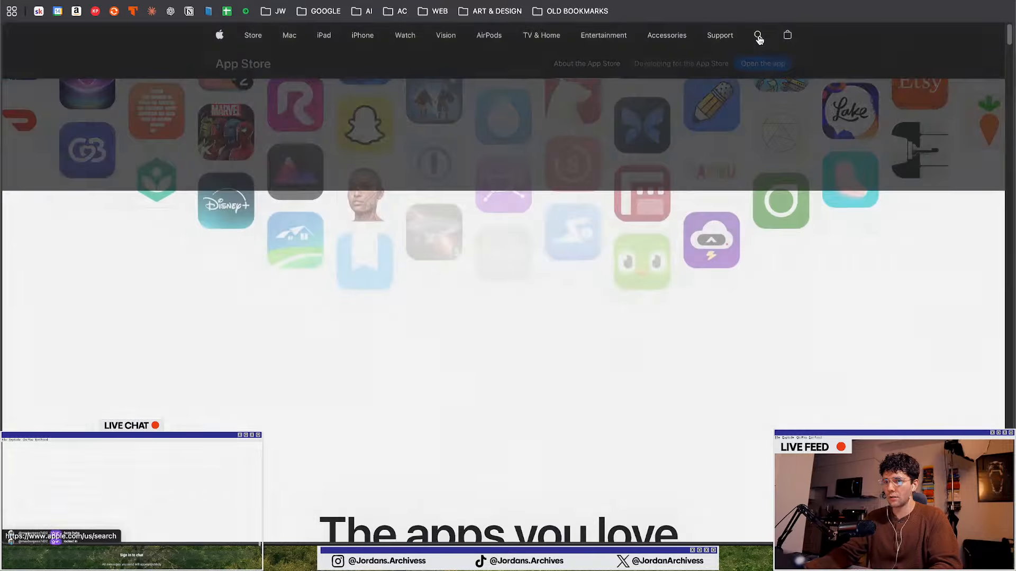
# Search Apple's site for "stanley" and open the Stanley - Creator Coach for IG app page
pyautogui.click(759, 36)
pyautogui.write('alterd')
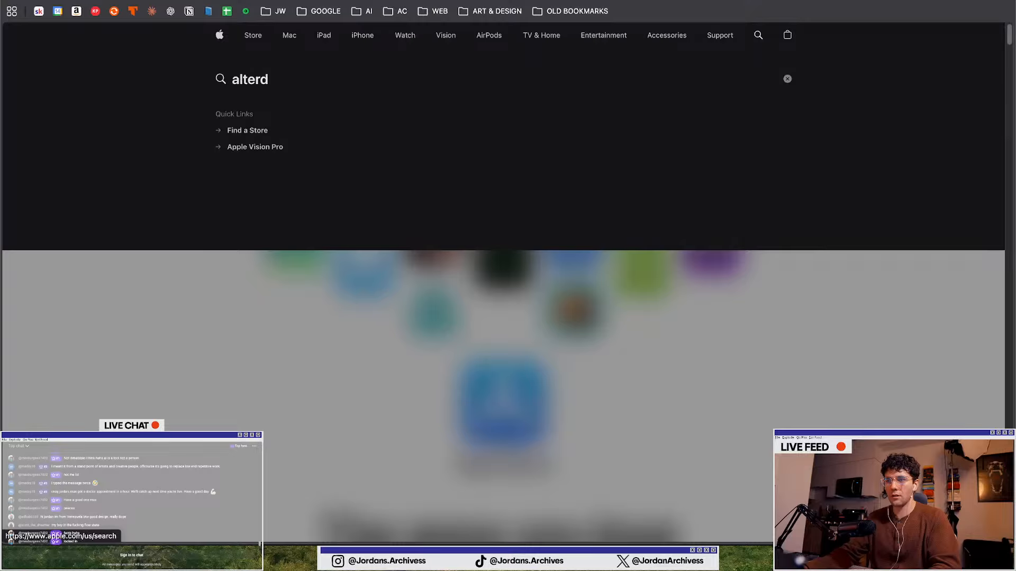
pyautogui.press('Return')
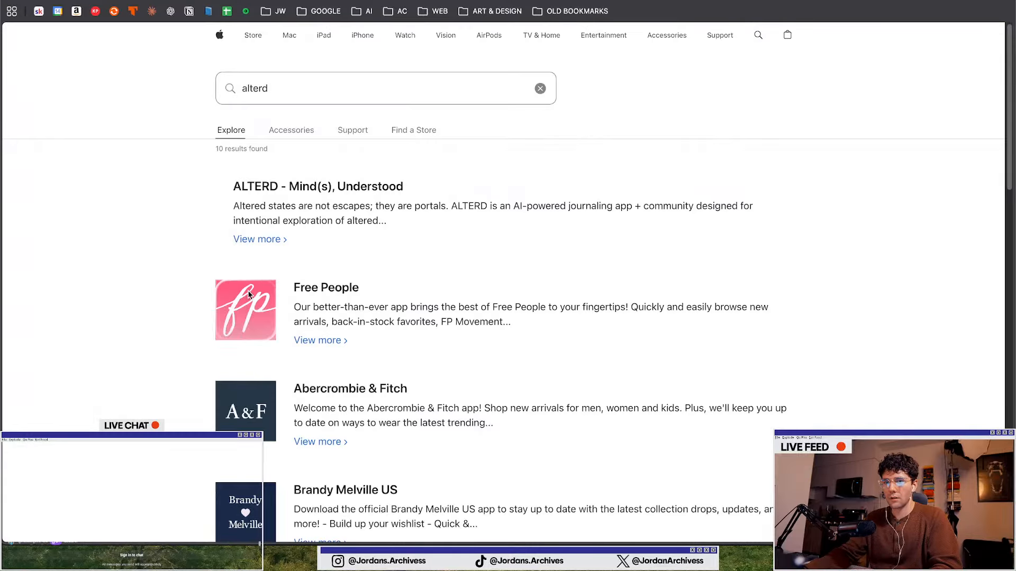
pyautogui.click(274, 92)
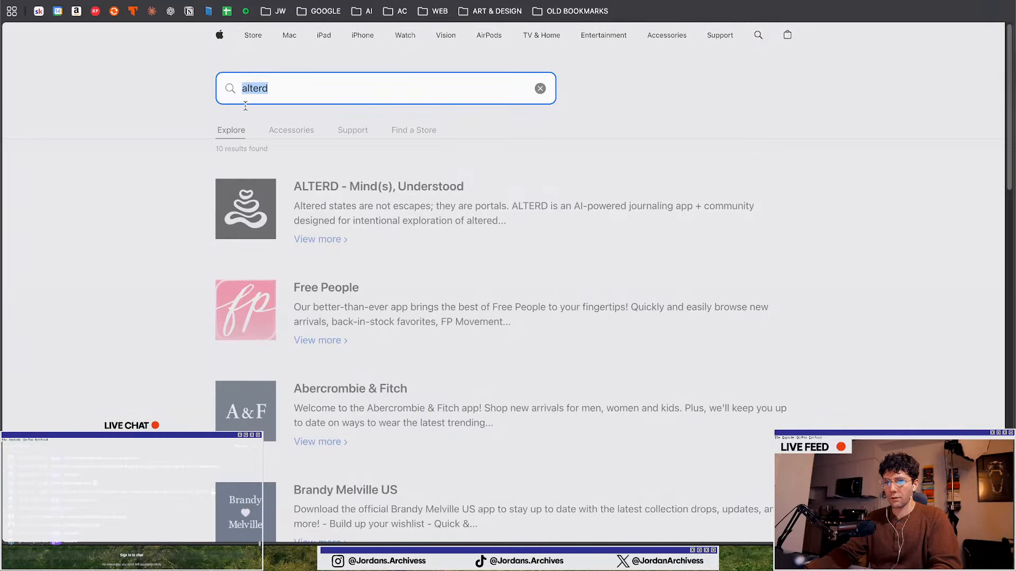
pyautogui.click(117, 132)
pyautogui.click(294, 78)
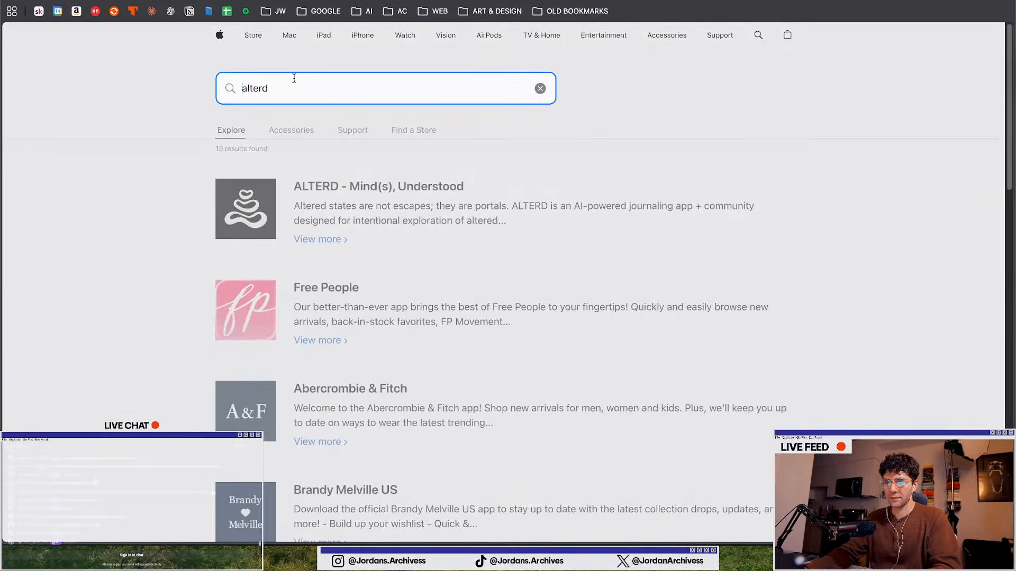
pyautogui.write('the')
pyautogui.press('BackSpace')
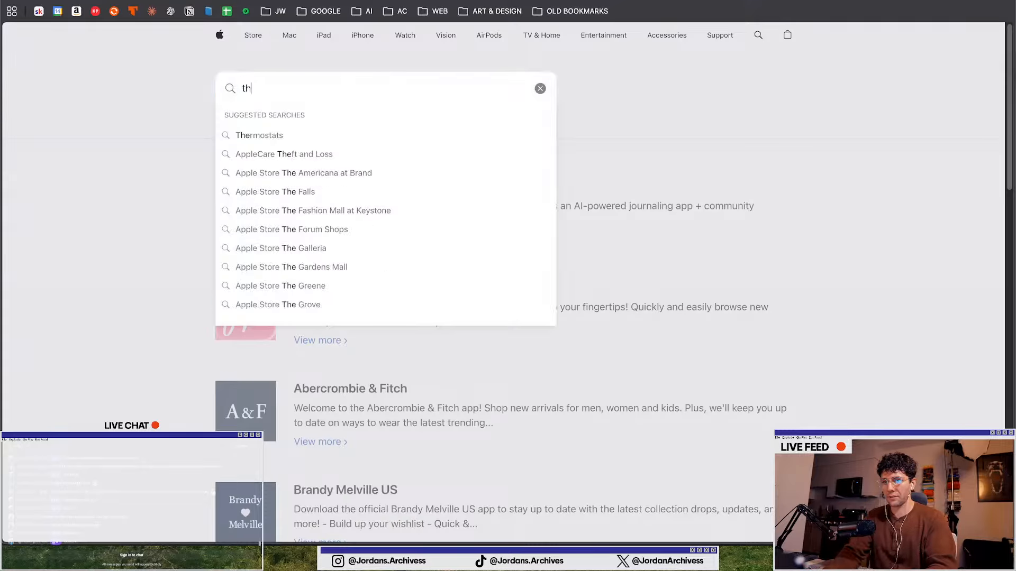
pyautogui.press('BackSpace')
pyautogui.write('he')
pyautogui.press('BackSpace')
pyautogui.press('BackSpace')
pyautogui.press('BackSpace')
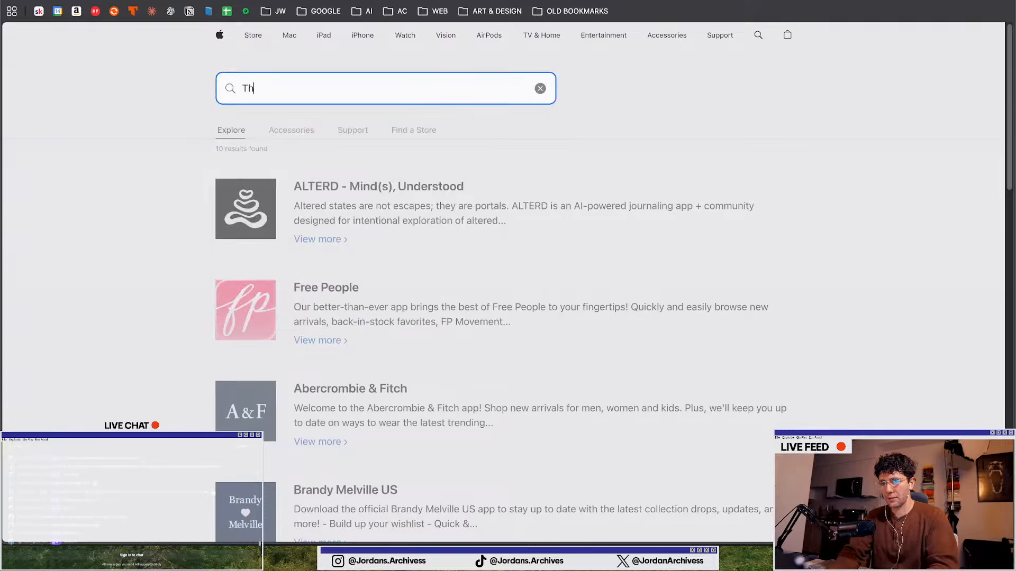
pyautogui.press('BackSpace')
pyautogui.press('BackSpace')
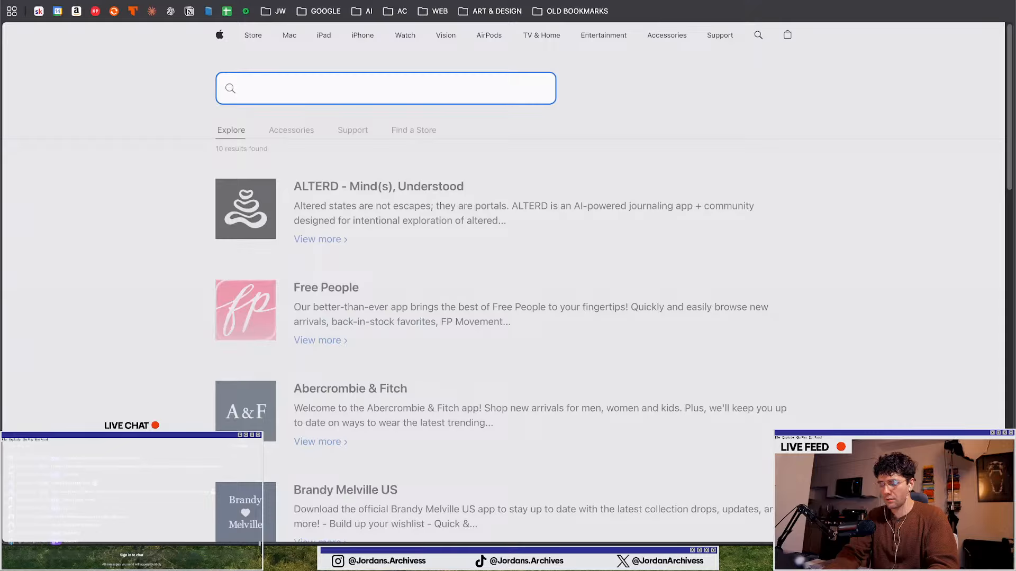
pyautogui.write('stanley')
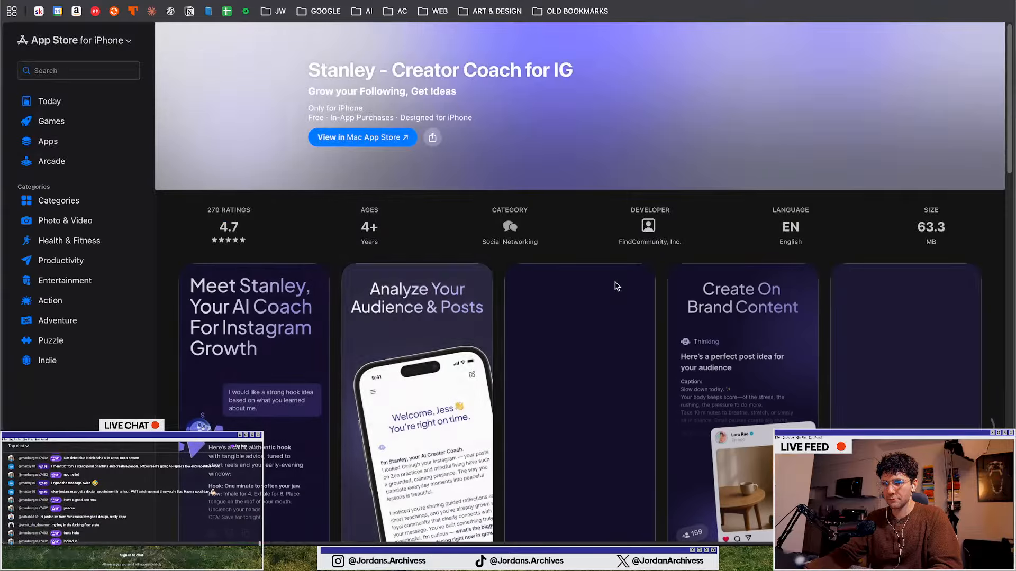
# Copy the Stanley app icon image and paste it onto the closing slide in Illustrator
pyautogui.rightClick(222, 98)
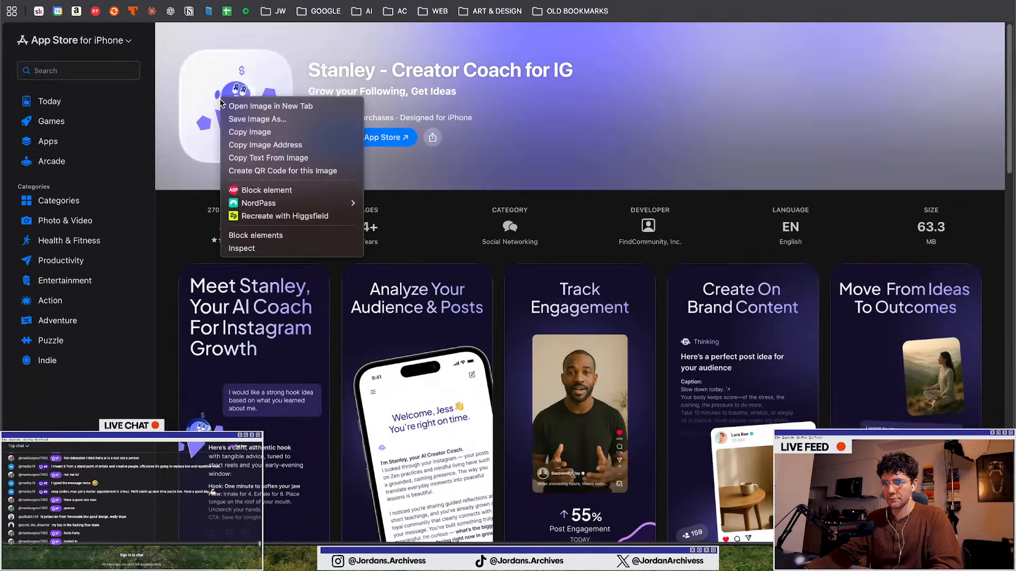
pyautogui.click(232, 132)
pyautogui.hotkey('ctrl', 'Up')
pyautogui.click(469, 501)
pyautogui.press('super+v')
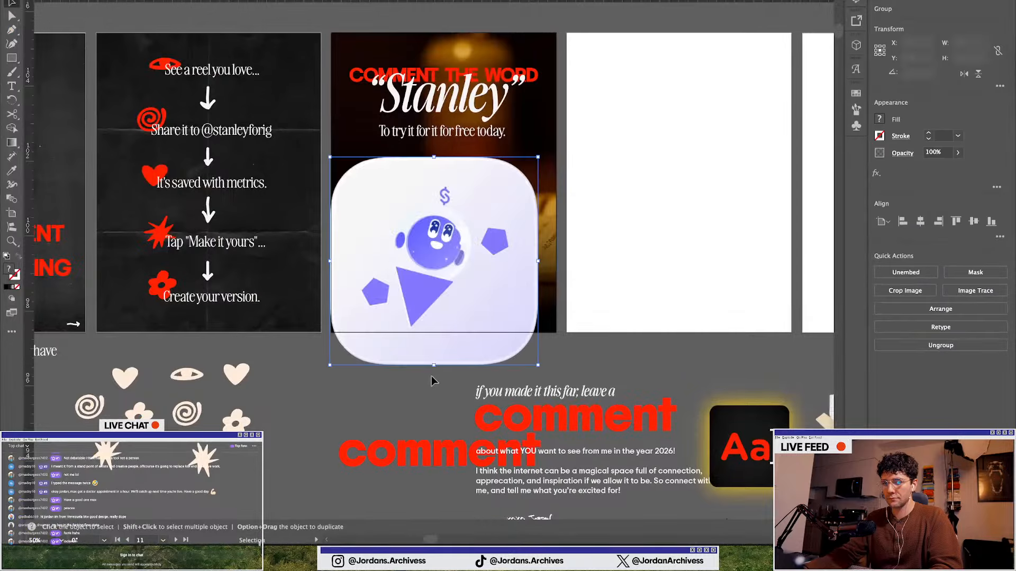
# Scale the pasted app icon down to about 1.88 in and center it horizontally on the slide
pyautogui.moveTo(534, 167); pyautogui.dragTo(453, 166)
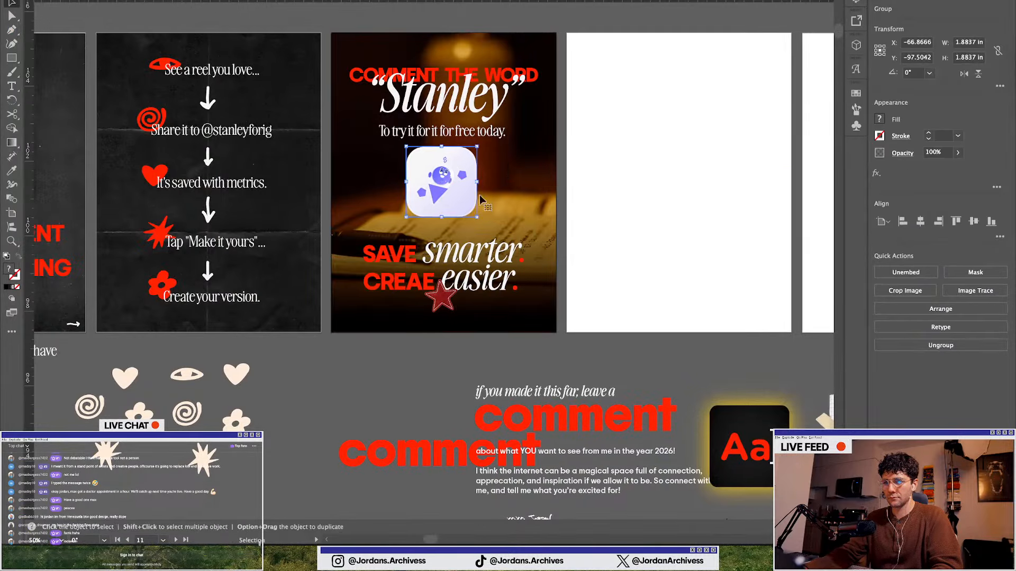
pyautogui.click(920, 221)
pyautogui.click(303, 417)
# Nudge the app icon slightly down beneath the "To try it for it for free today." line
pyautogui.scroll(1, 359, 410)
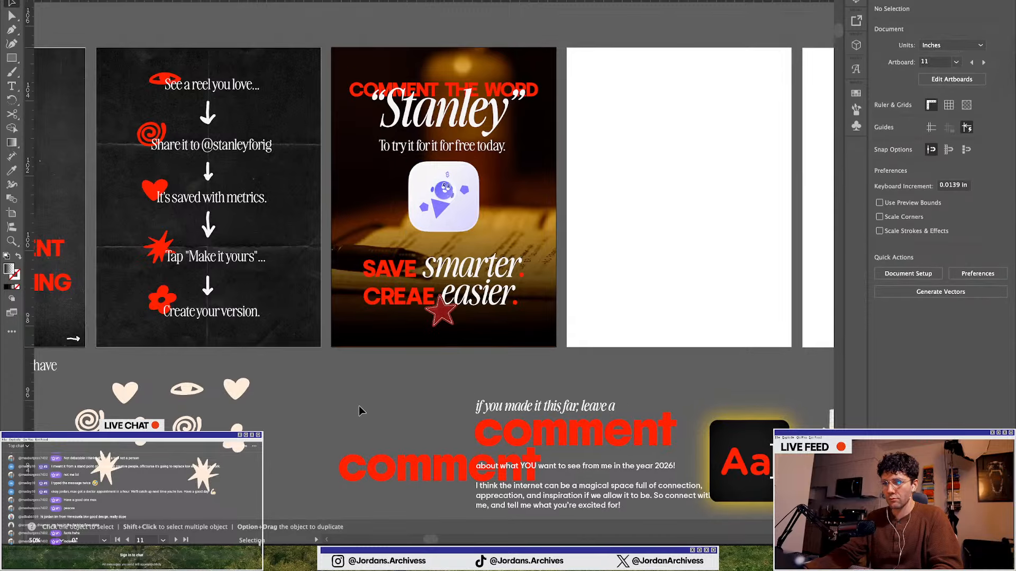
pyautogui.scroll(1, 440, 195)
pyautogui.moveTo(439, 195); pyautogui.dragTo(440, 201)
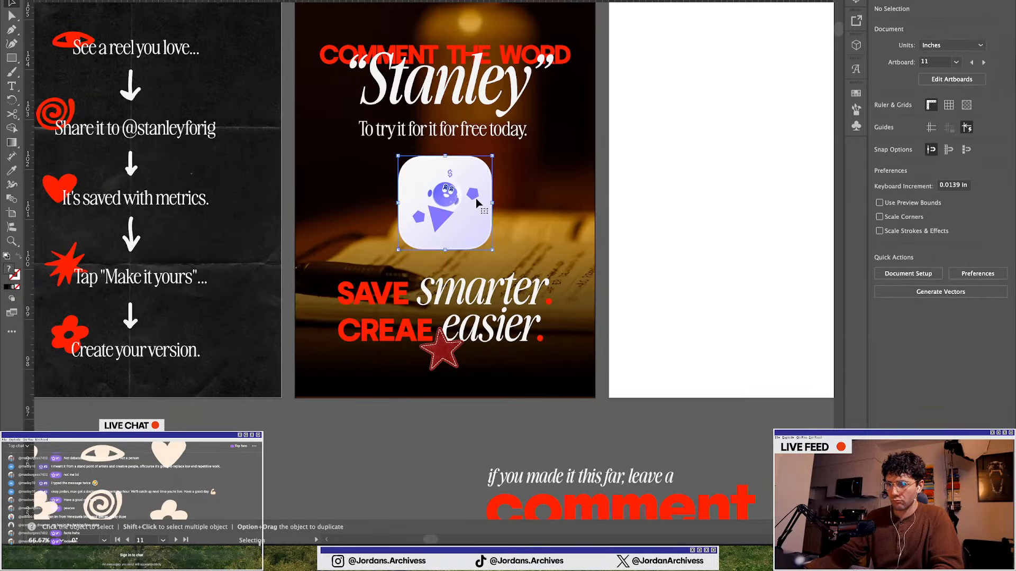
# Deselect the app icon, leave Illustrator and switch to the YouTube Studio tab in the browser
pyautogui.click(315, 425)
pyautogui.press('F11')
pyautogui.press('F11')
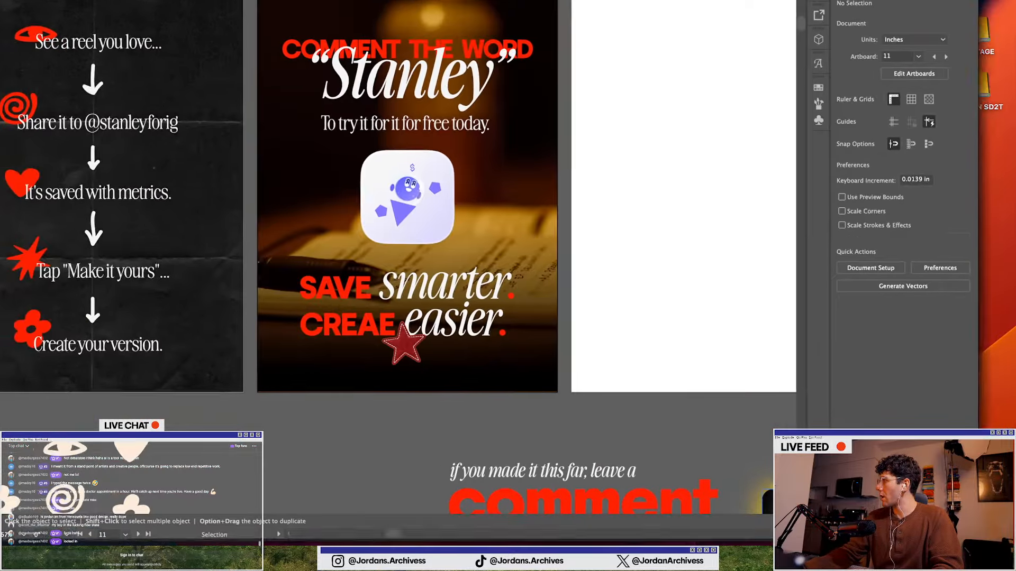
pyautogui.hotkey('ctrl', 'Up')
pyautogui.hotkey('ctrl', 'Up')
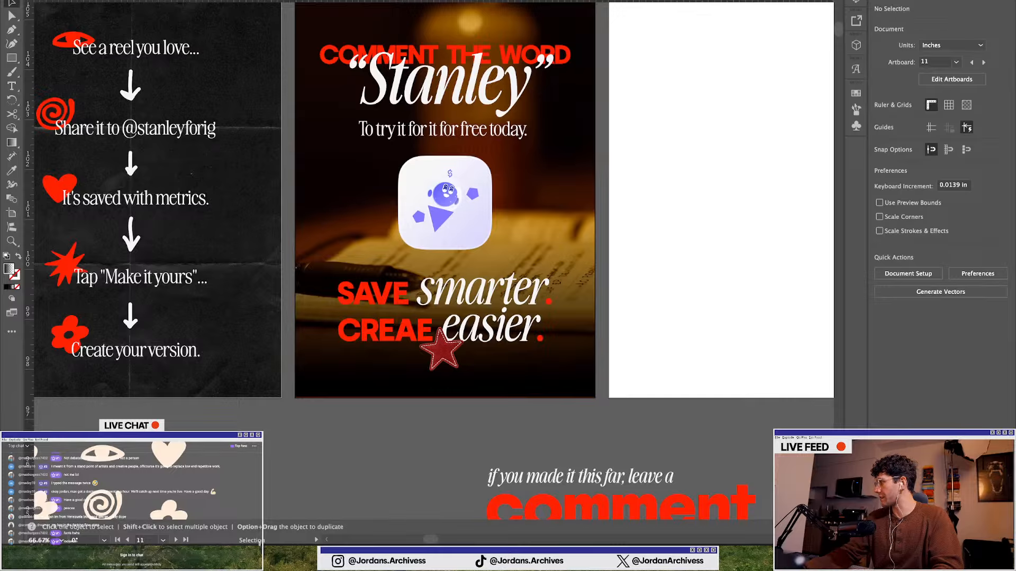
pyautogui.hotkey('ctrl', 'Up')
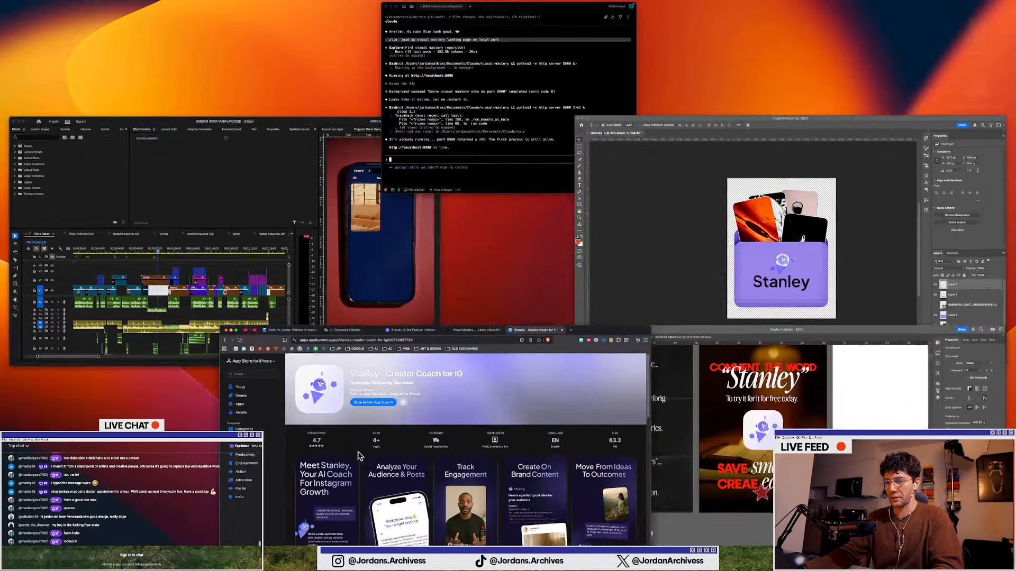
pyautogui.click(362, 459)
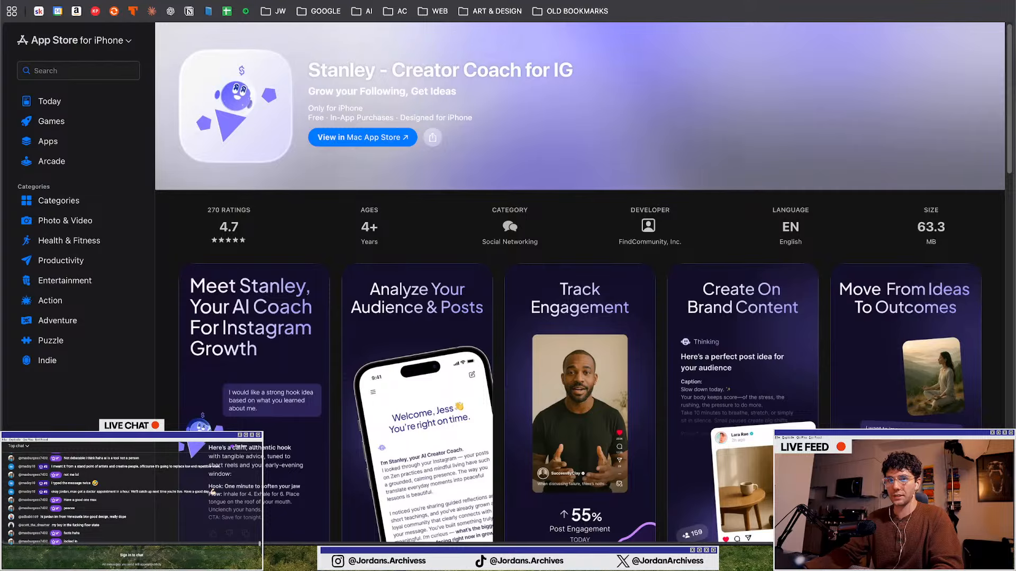
pyautogui.hotkey('ctrl', 'Tab')
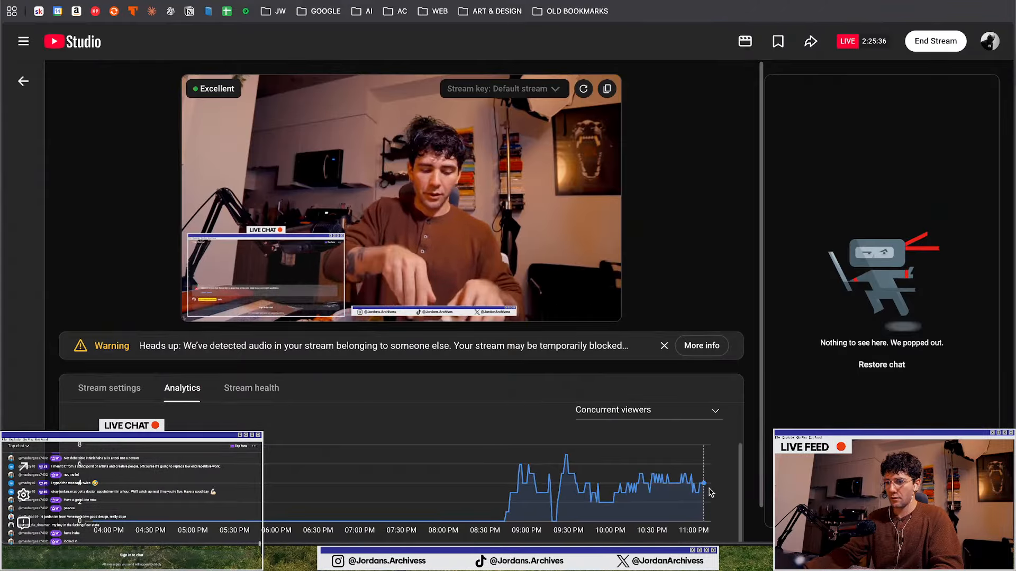
# Review the live stream's analytics charts for views, chat rate and concurrent viewers, dismissing the audio warning
pyautogui.scroll(-2, 710, 492)
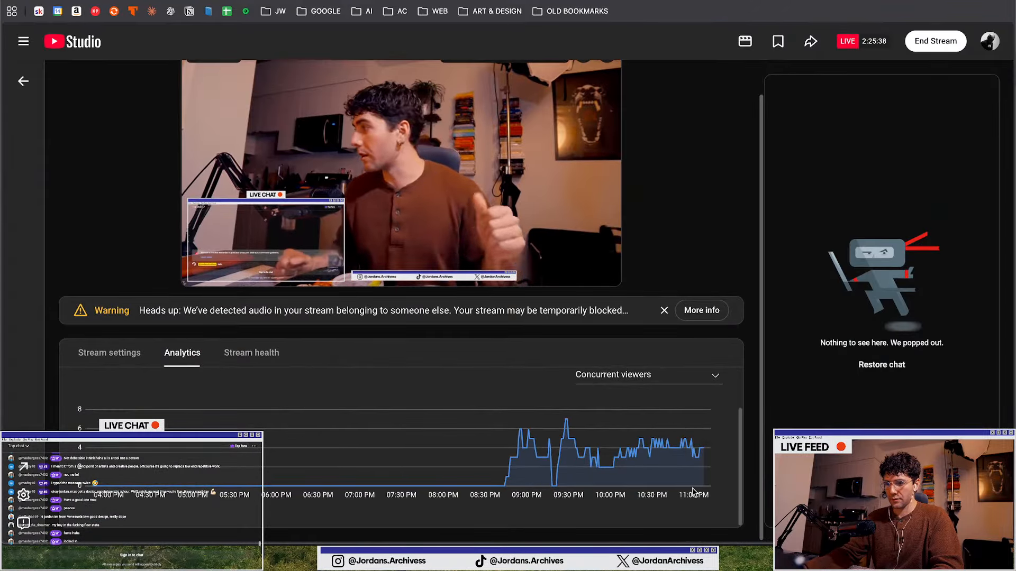
pyautogui.scroll(5, 688, 476)
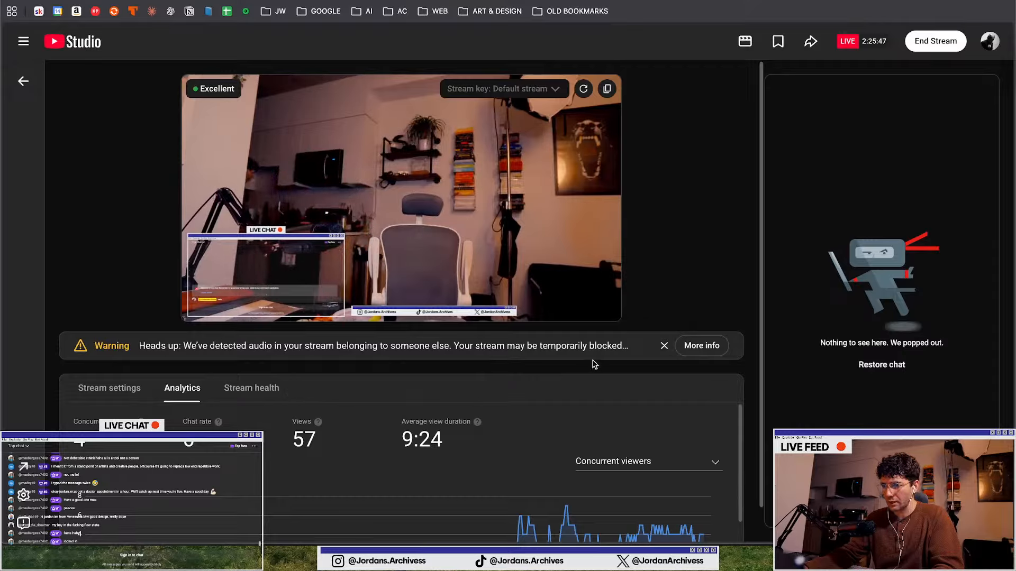
pyautogui.click(664, 345)
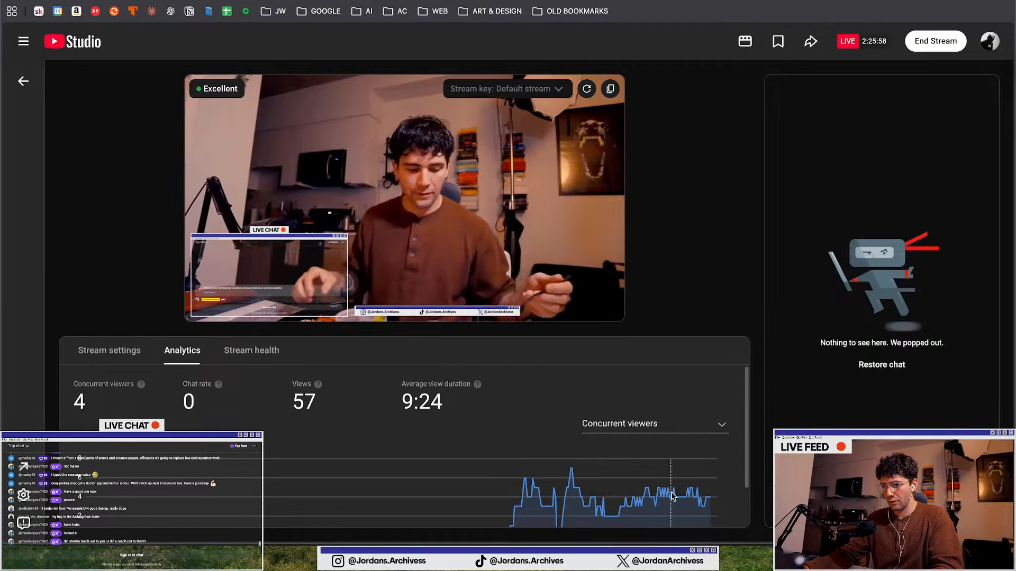
pyautogui.click(645, 419)
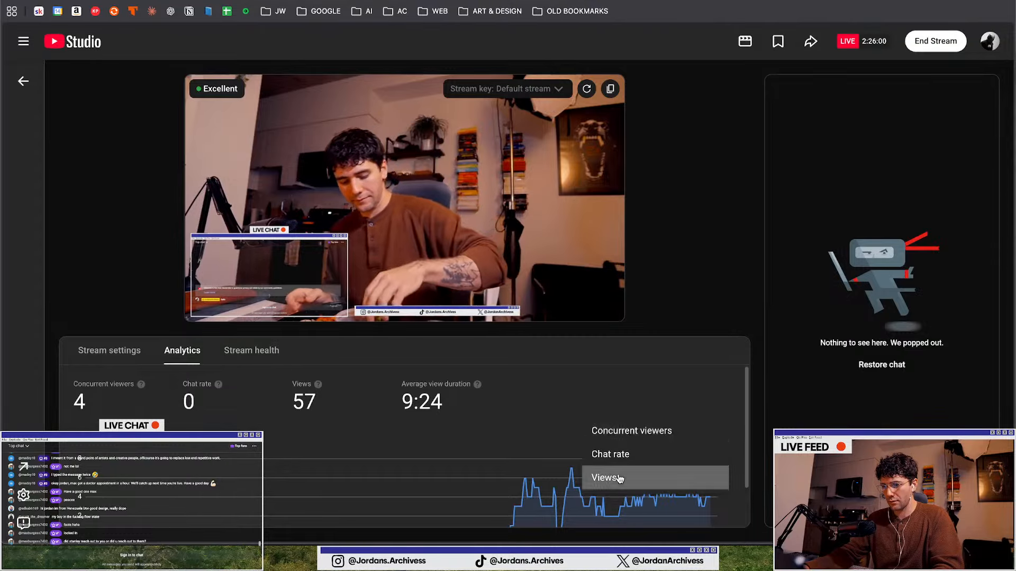
pyautogui.click(595, 478)
pyautogui.scroll(-2, 614, 429)
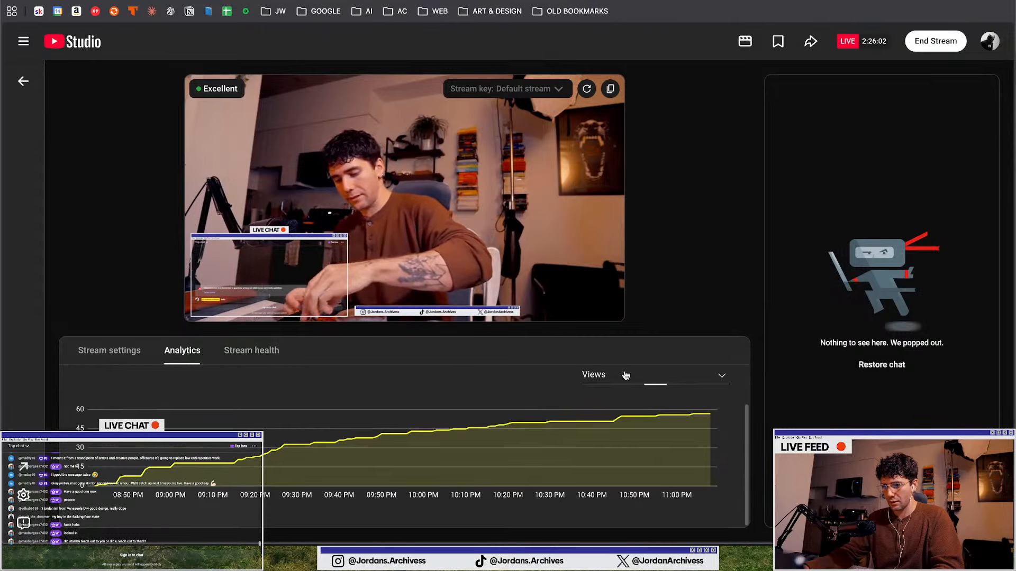
pyautogui.click(626, 375)
pyautogui.click(620, 405)
pyautogui.click(606, 379)
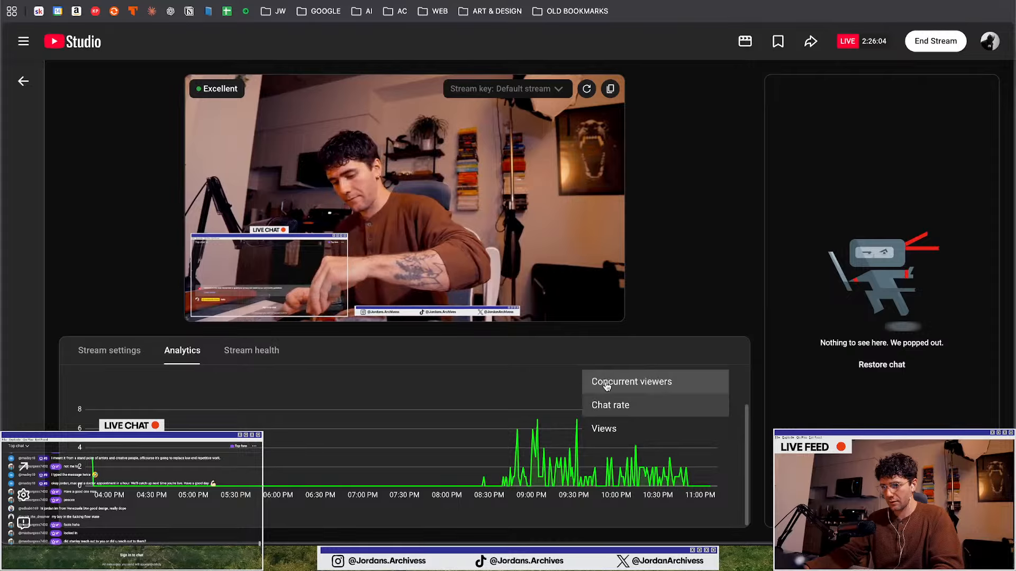
pyautogui.click(605, 425)
pyautogui.click(617, 376)
pyautogui.click(616, 381)
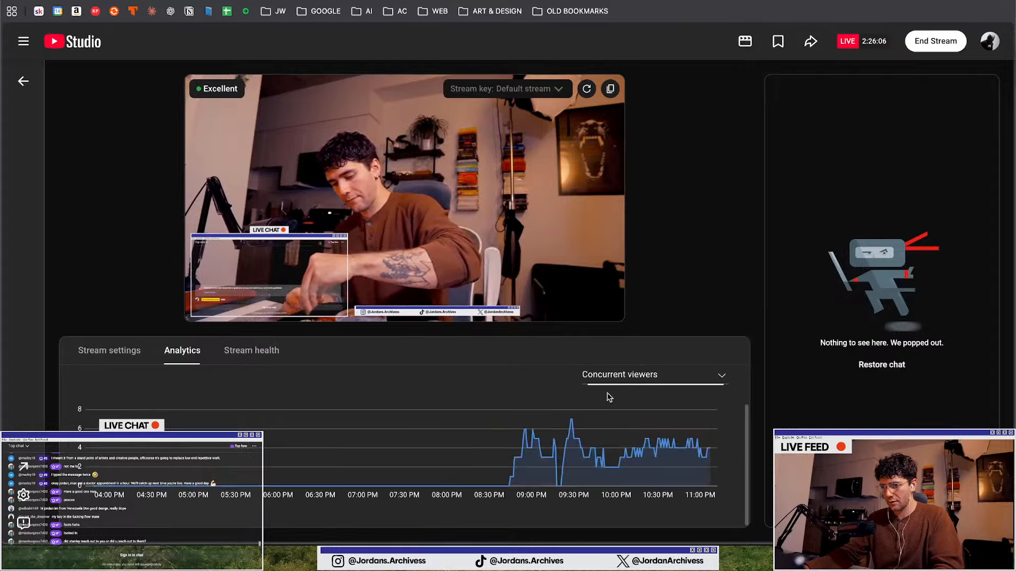
pyautogui.scroll(2, 464, 353)
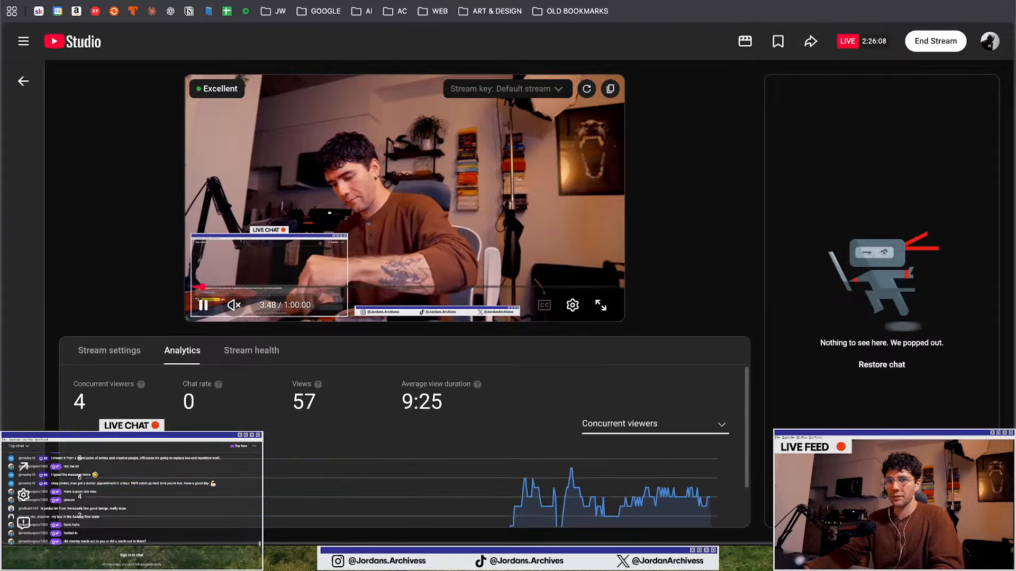
pyautogui.hotkey('ctrl', 'Right')
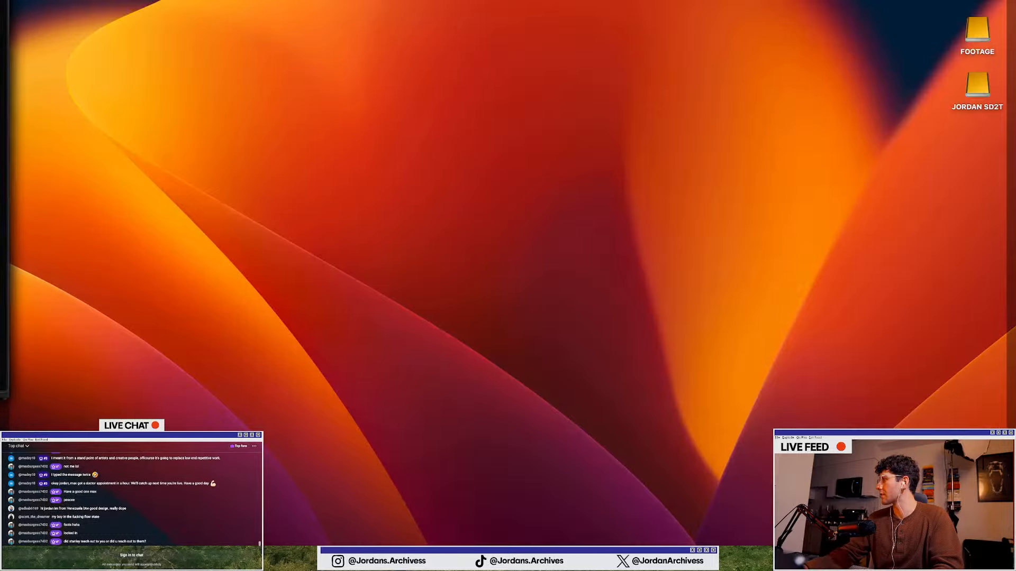
pyautogui.hotkey('ctrl', 'Left')
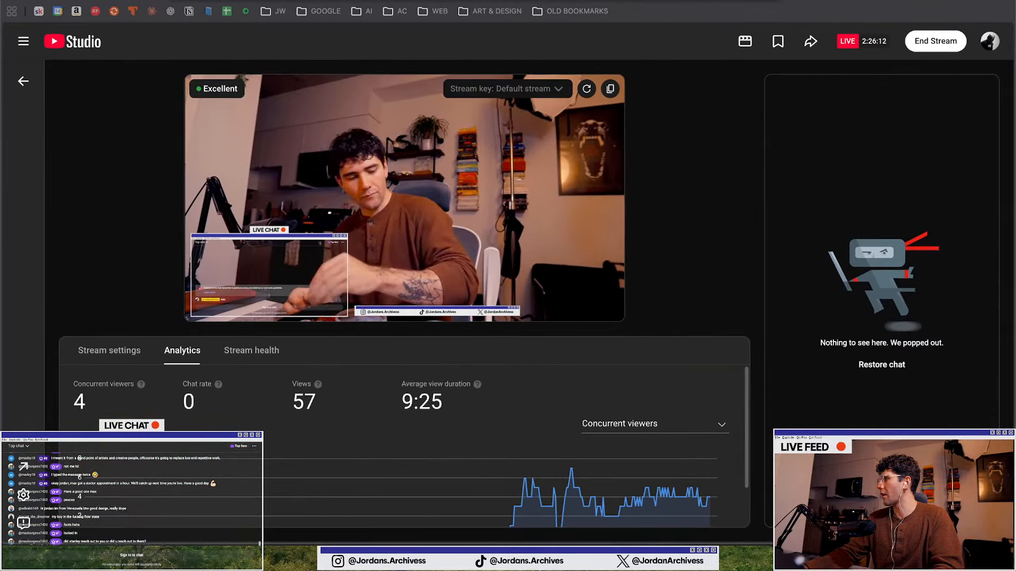
pyautogui.hotkey('ctrl', 'Right')
pyautogui.hotkey('ctrl', 'Left')
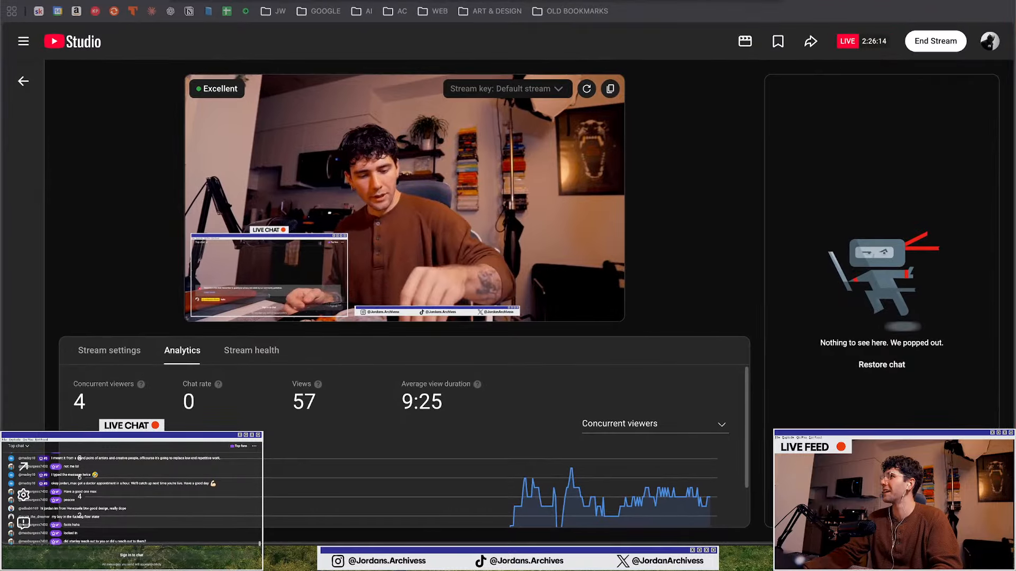
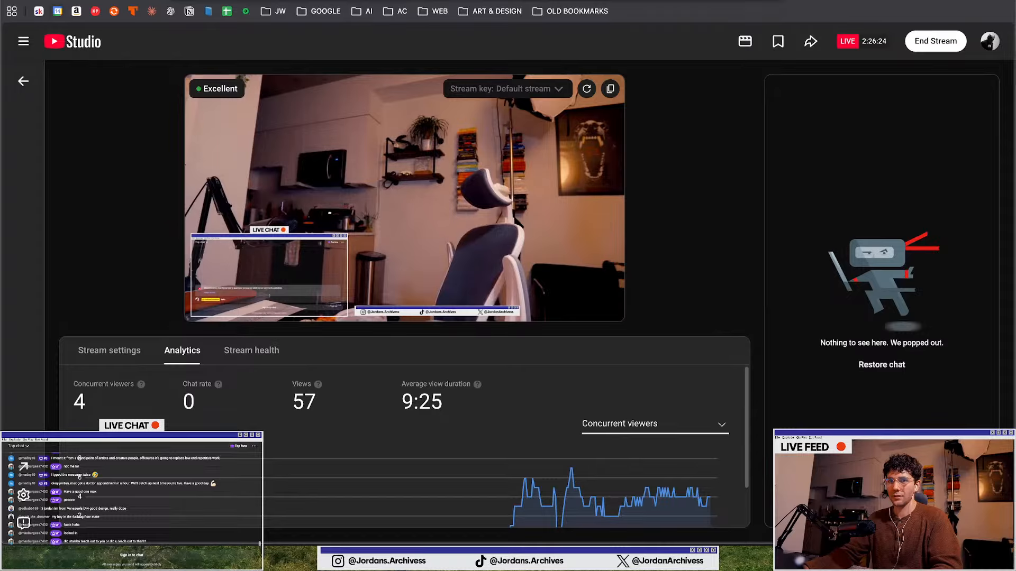
# Switch to the YouTube tab, dismiss the paused-video prompt and search for "copywright free deep house"
pyautogui.hotkey('ctrl', 'Tab')
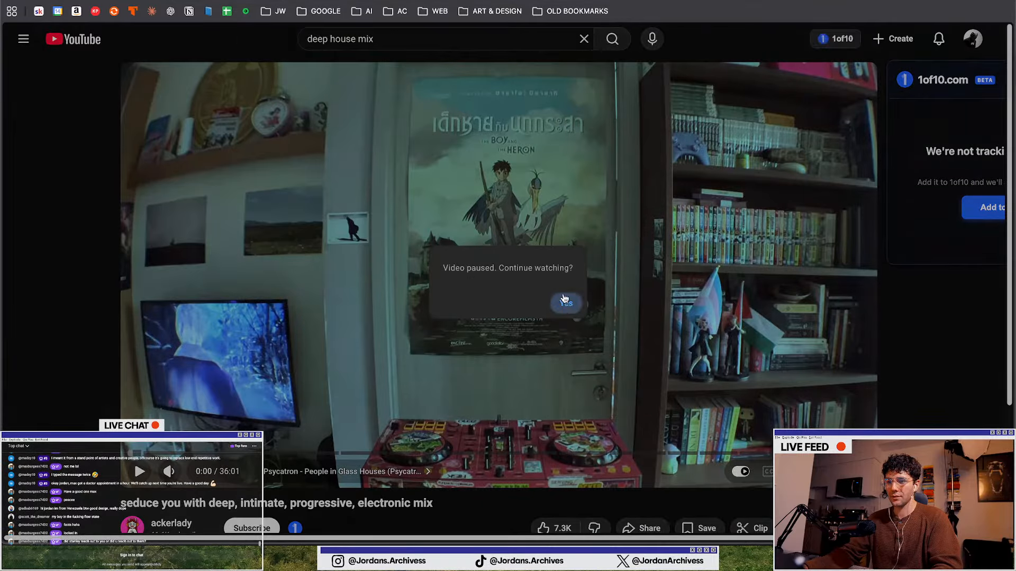
pyautogui.click(564, 299)
pyautogui.tripleClick(340, 39)
pyautogui.write('cop')
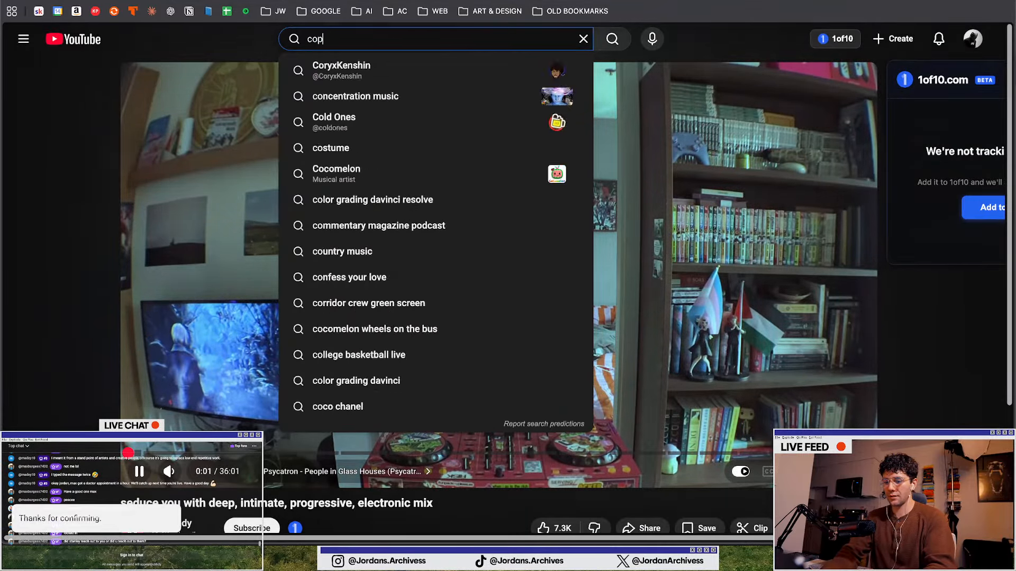
pyautogui.write('ywrit')
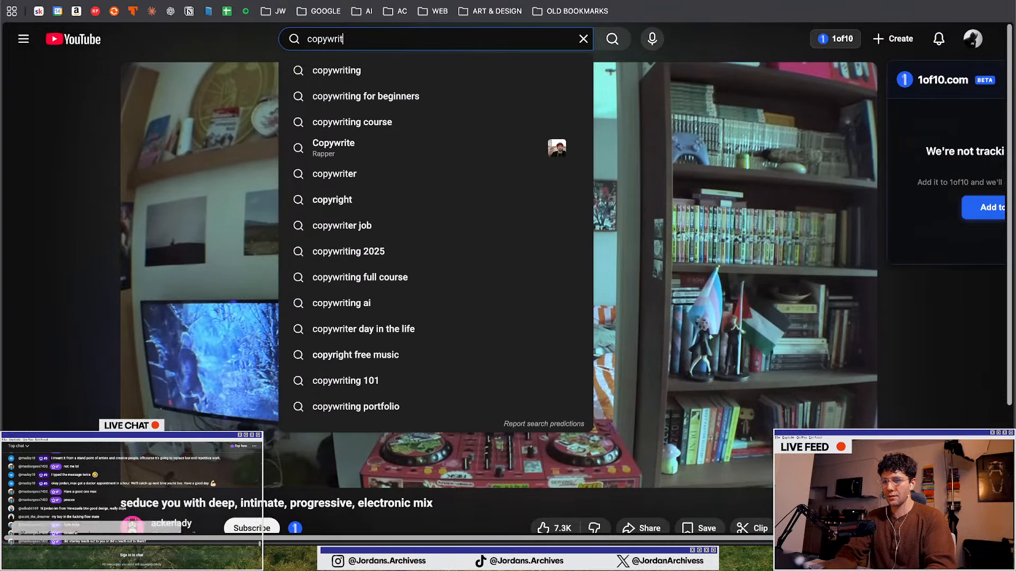
pyautogui.press('BackSpace')
pyautogui.press('BackSpace')
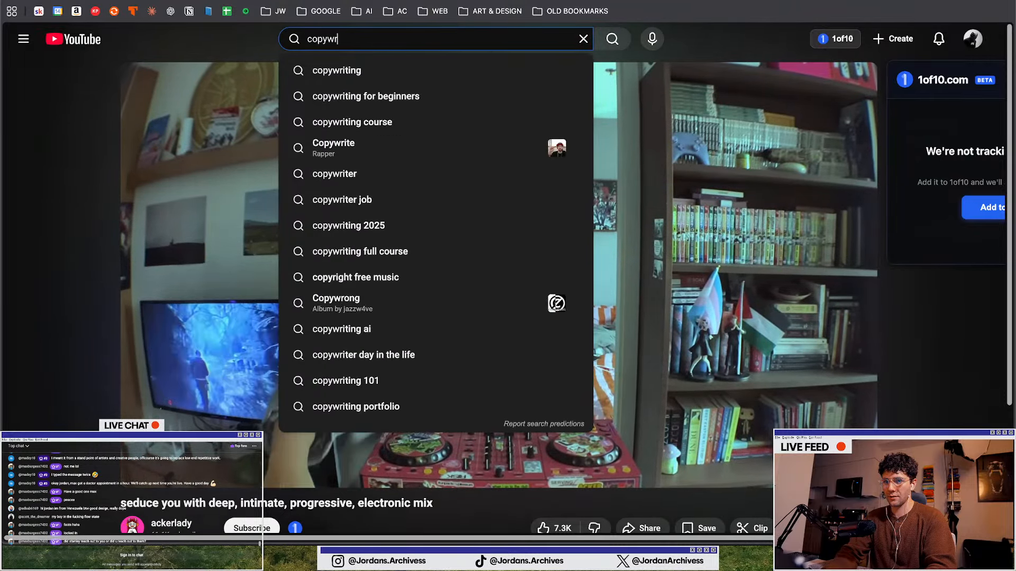
pyautogui.write('free deep hou')
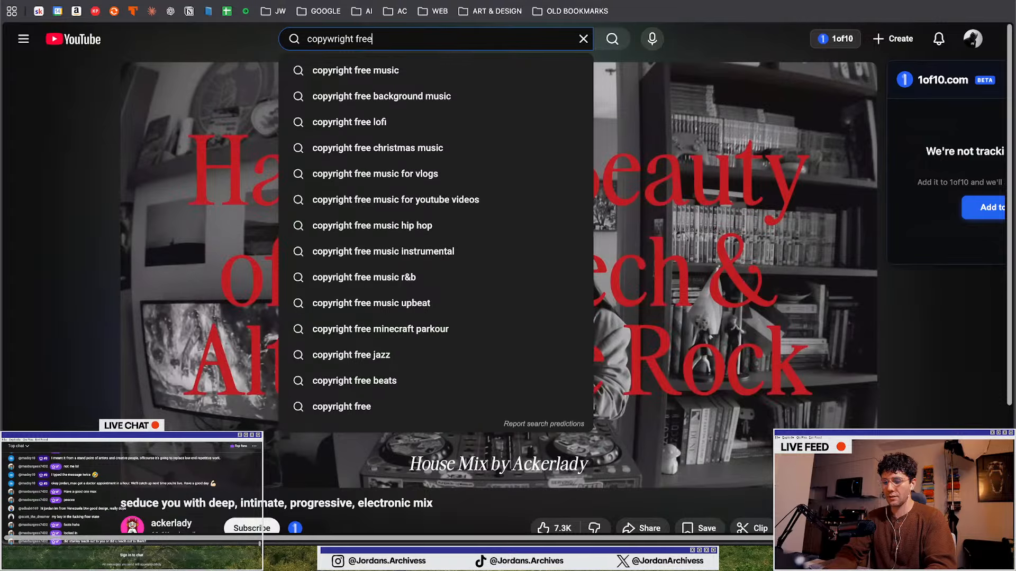
pyautogui.write('se')
pyautogui.press('Return')
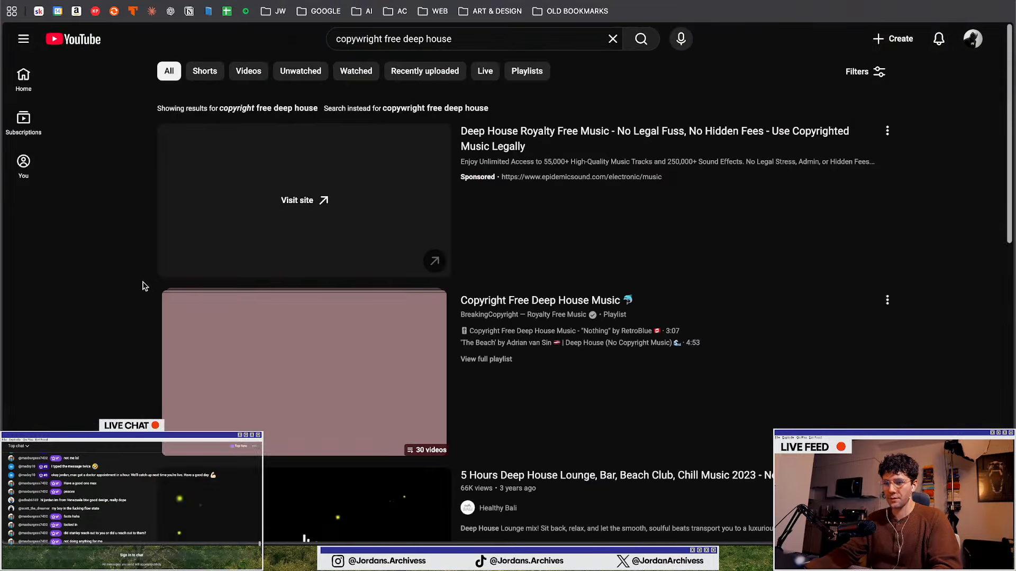
pyautogui.scroll(-2, 140, 283)
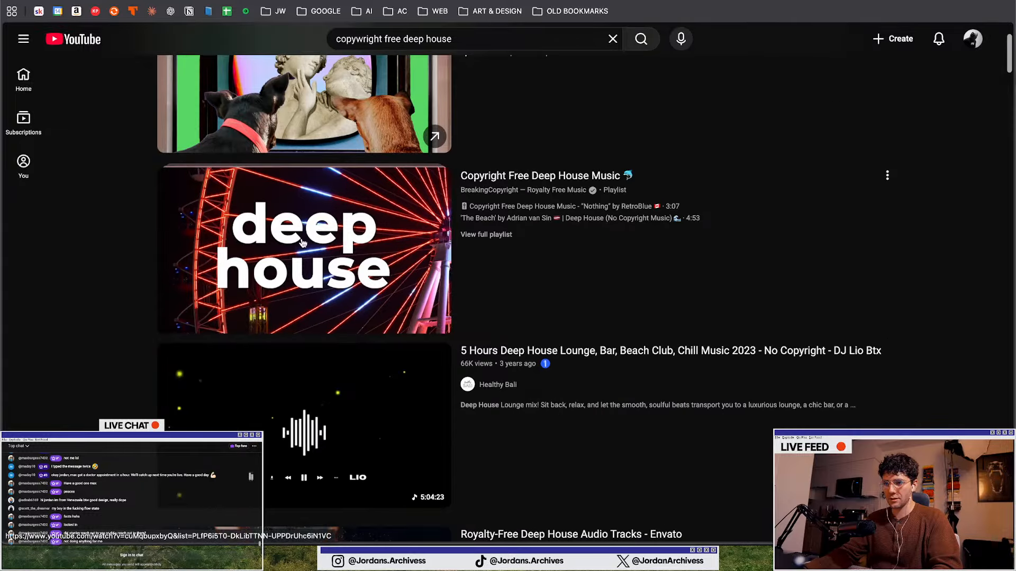
pyautogui.moveTo(289, 243)
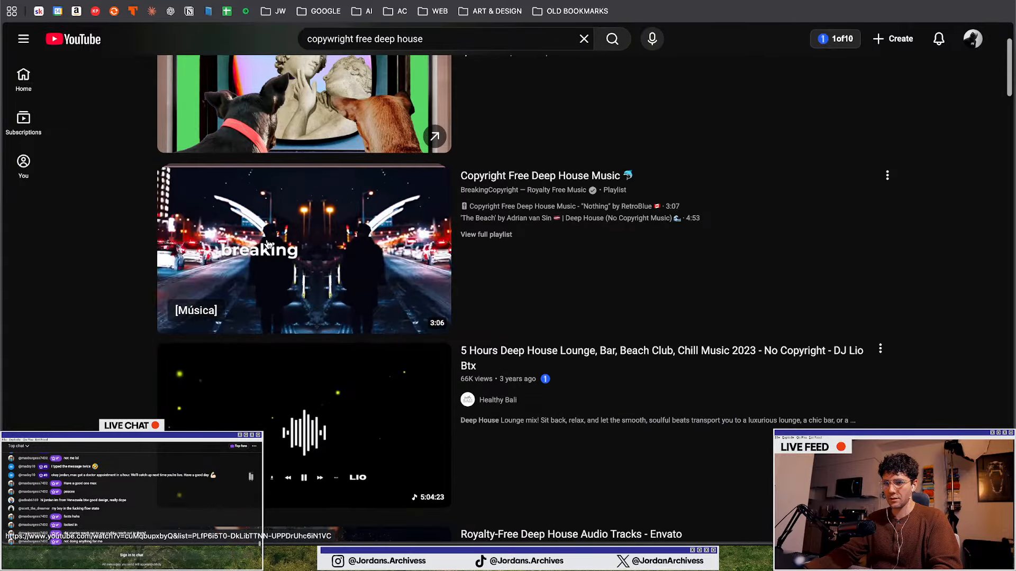
pyautogui.click(268, 245)
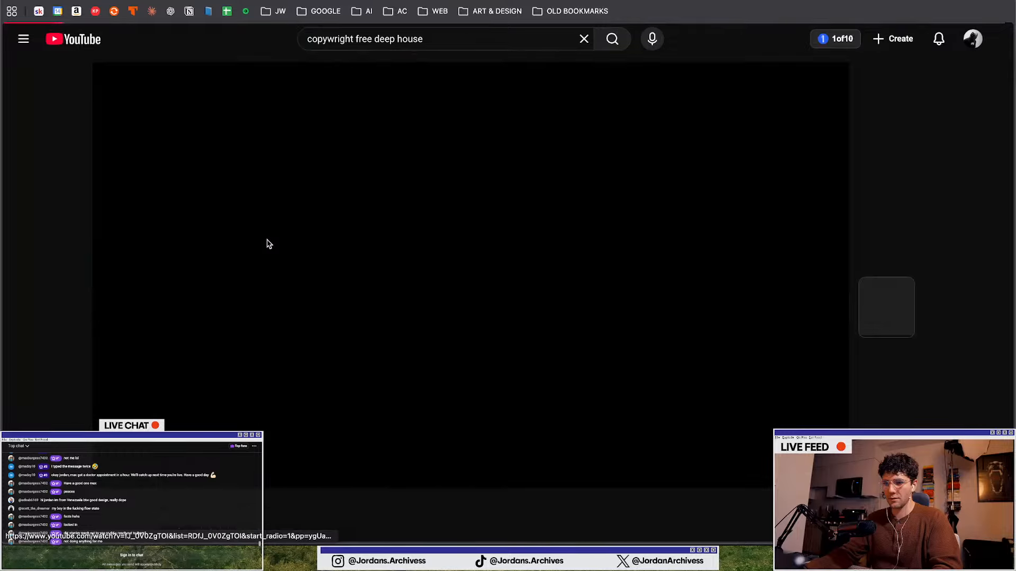
pyautogui.click(14, 0)
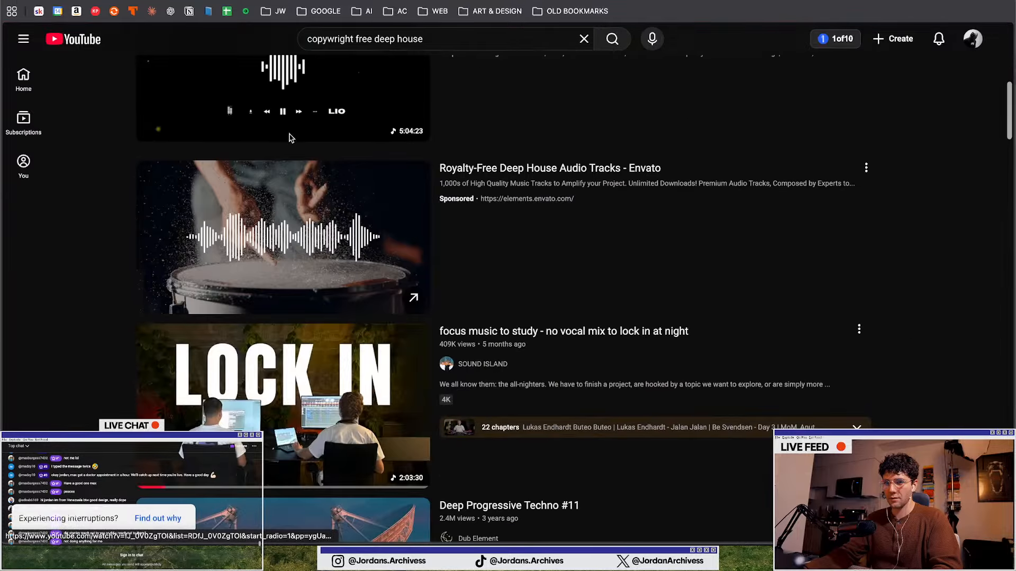
# Play the "5 Hours Deep House Lounge, Bar, Beach Club, Chill Music 2023" video from the search results
pyautogui.scroll(-3, 293, 107)
pyautogui.click(224, 254)
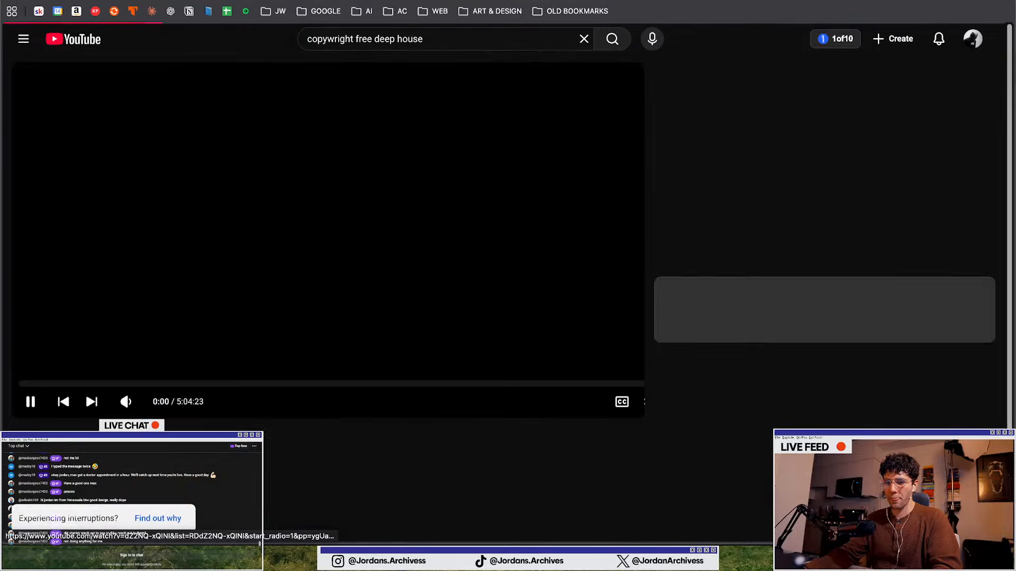
pyautogui.moveTo(130, 406)
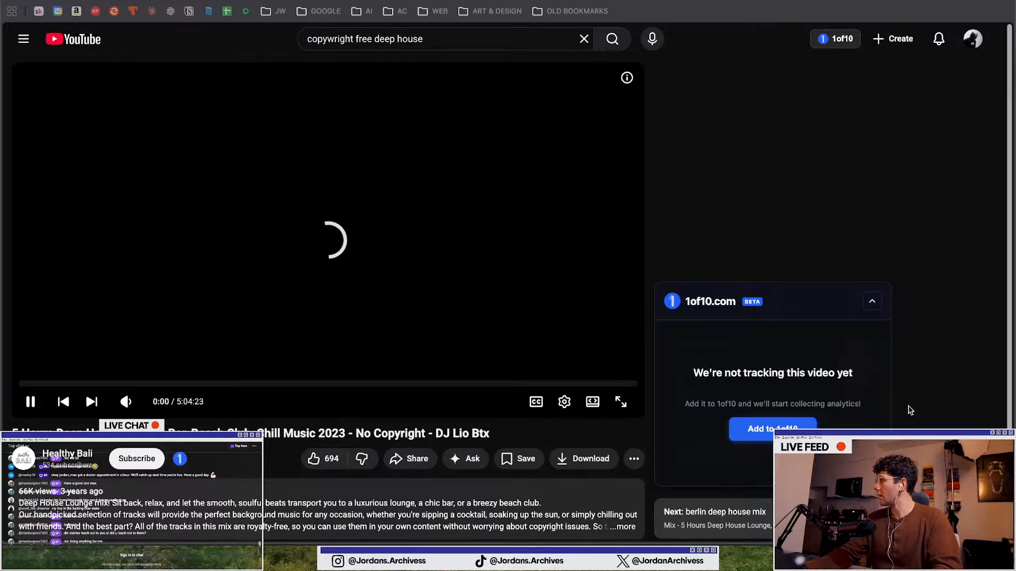
pyautogui.click(177, 294)
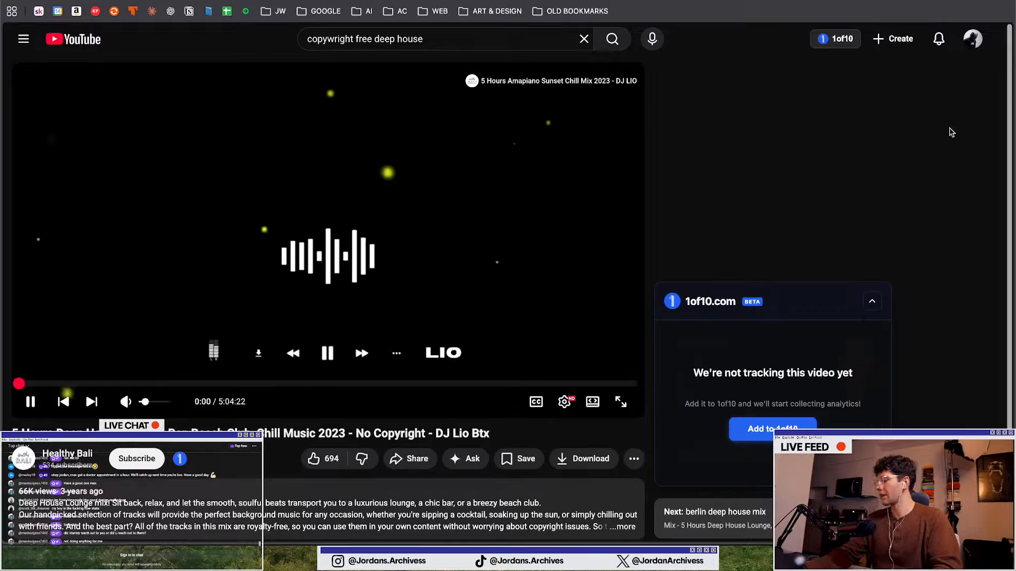
# Close the duplicate tabs of the current browser tab
pyautogui.rightClick(81, 1)
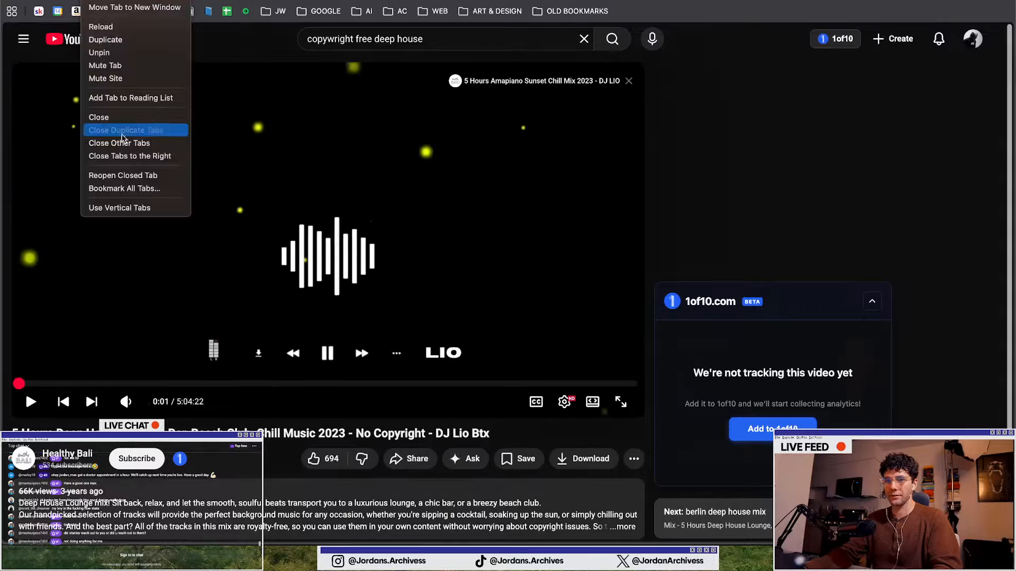
pyautogui.click(121, 121)
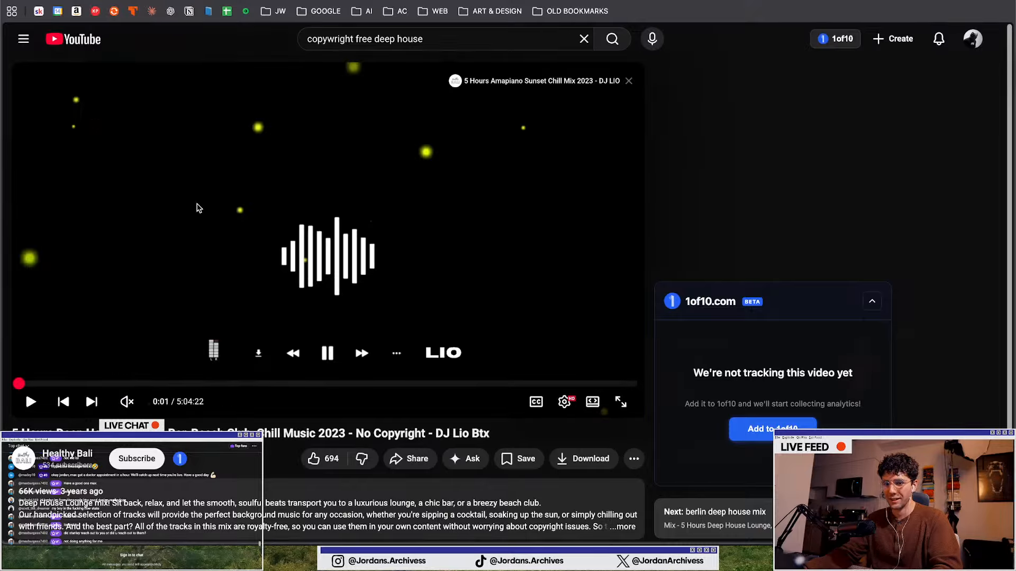
# Return to the Illustrator window holding the Stanley carousel document
pyautogui.hotkey('ctrl', 'Up')
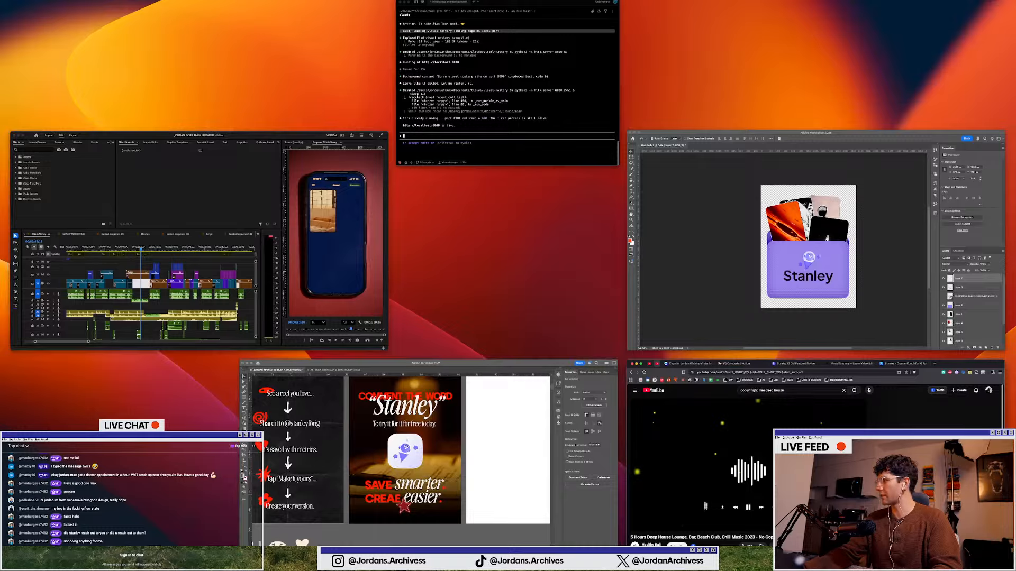
pyautogui.hotkey('ctrl', 'Up')
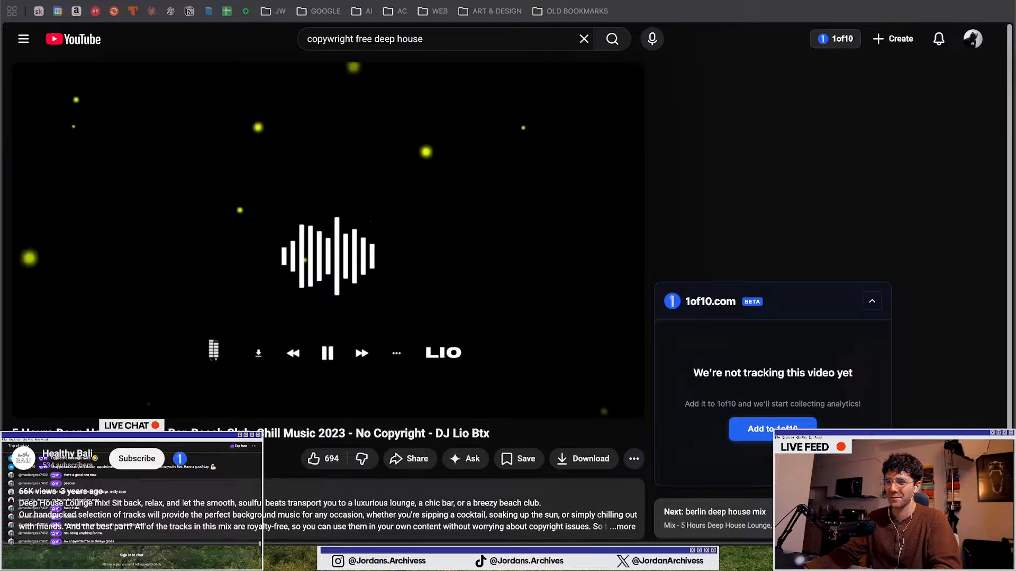
pyautogui.hotkey('ctrl', 'Tab')
pyautogui.hotkey('ctrl', 'Up')
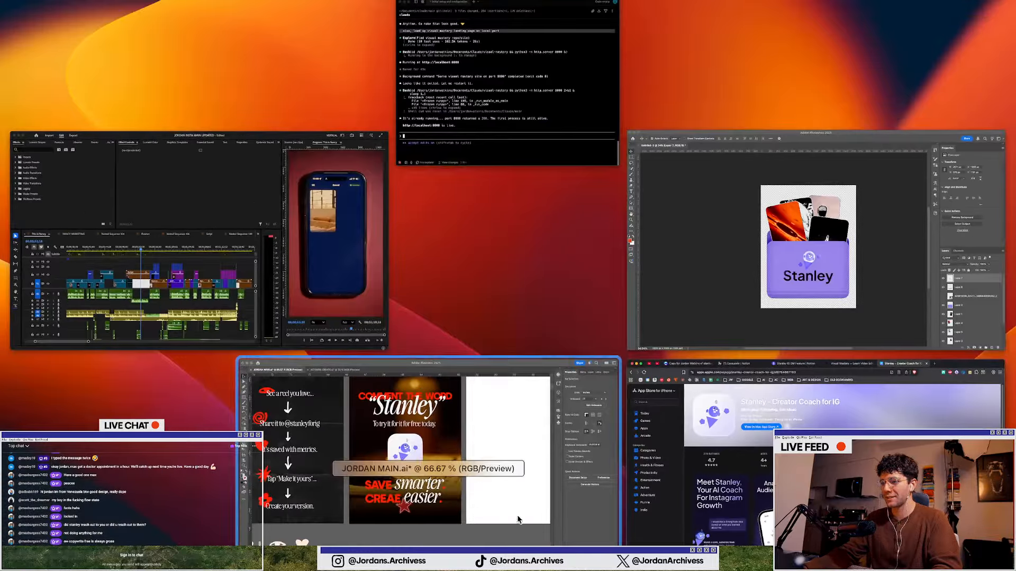
pyautogui.click(493, 415)
# Apply a Drop Shadow effect to the Stanley app icon using Multiply mode at 75% opacity
pyautogui.click(417, 185)
pyautogui.scroll(2, 439, 222)
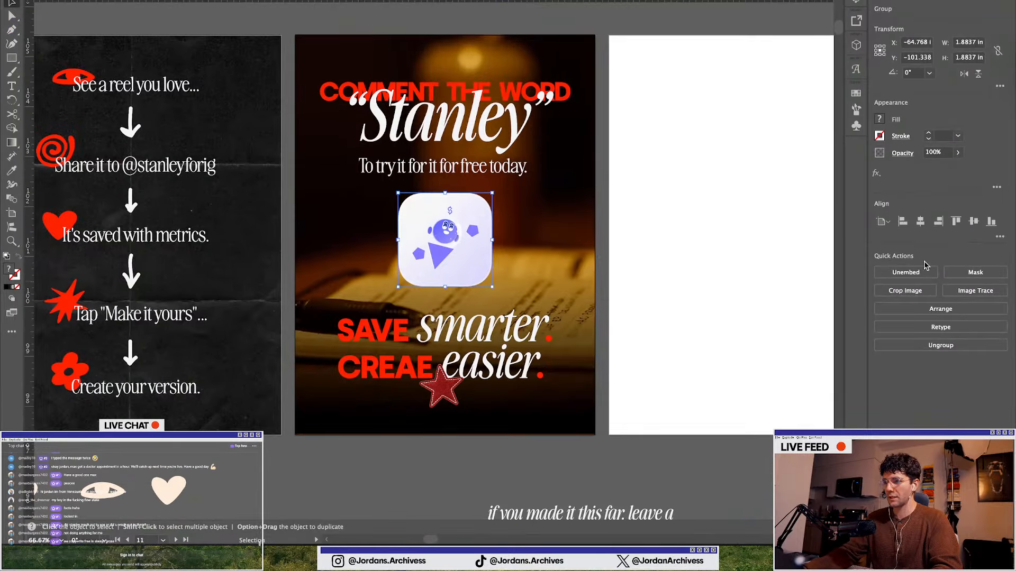
pyautogui.click(875, 174)
pyautogui.moveTo(891, 286)
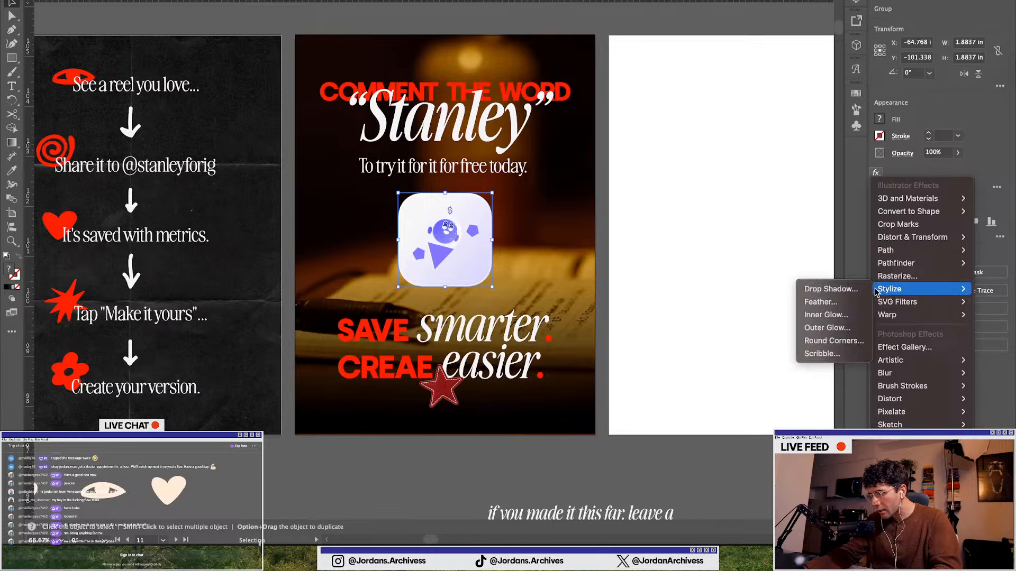
pyautogui.click(829, 289)
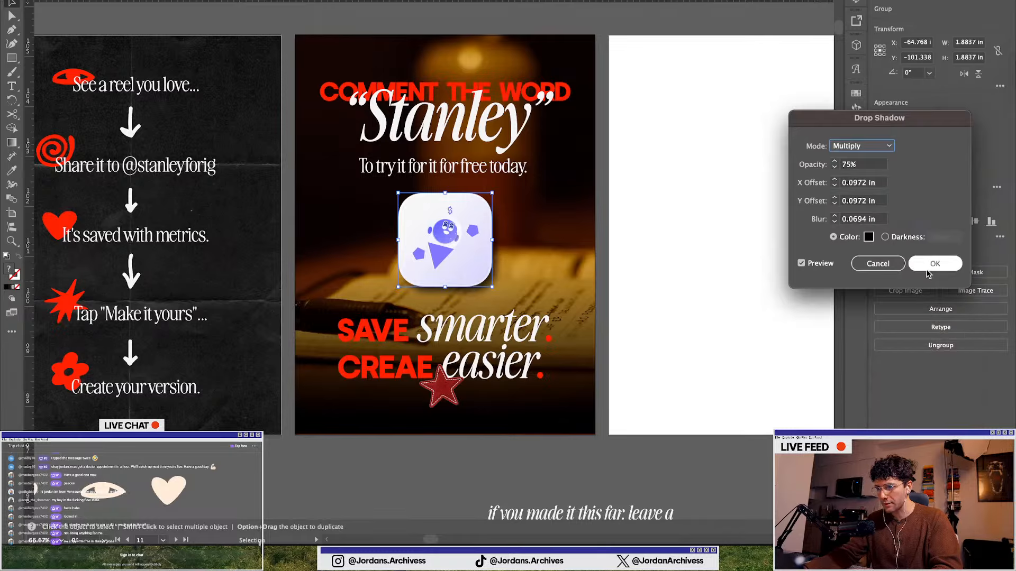
pyautogui.click(927, 270)
# Deselect everything and review the finished carousel slides and their sequence across the artboards
pyautogui.click(565, 446)
pyautogui.scroll(-1, 383, 325)
pyautogui.click(390, 394)
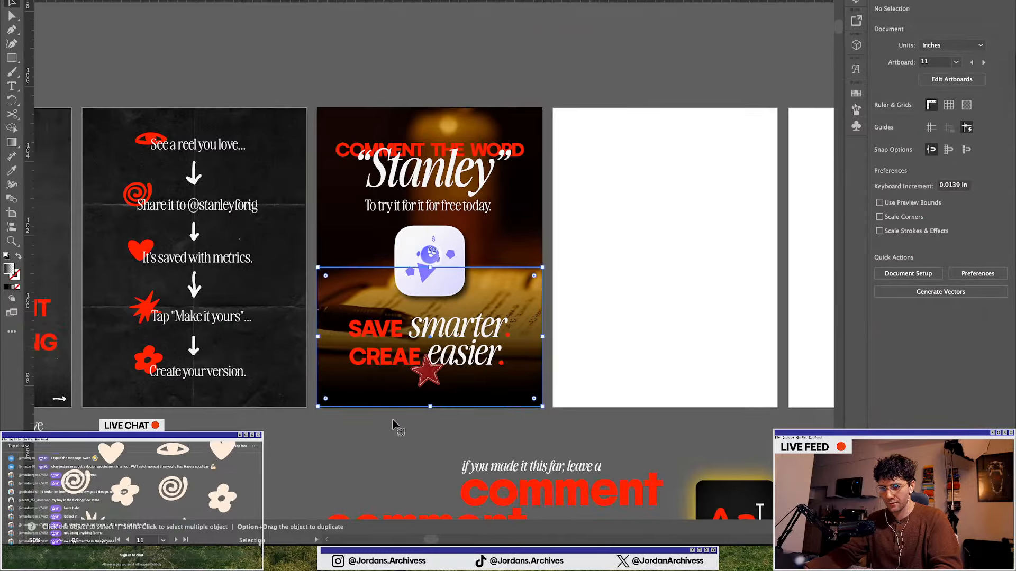
pyautogui.click(343, 434)
pyautogui.scroll(-2, 465, 406)
pyautogui.hscroll(-5, 460, 404)
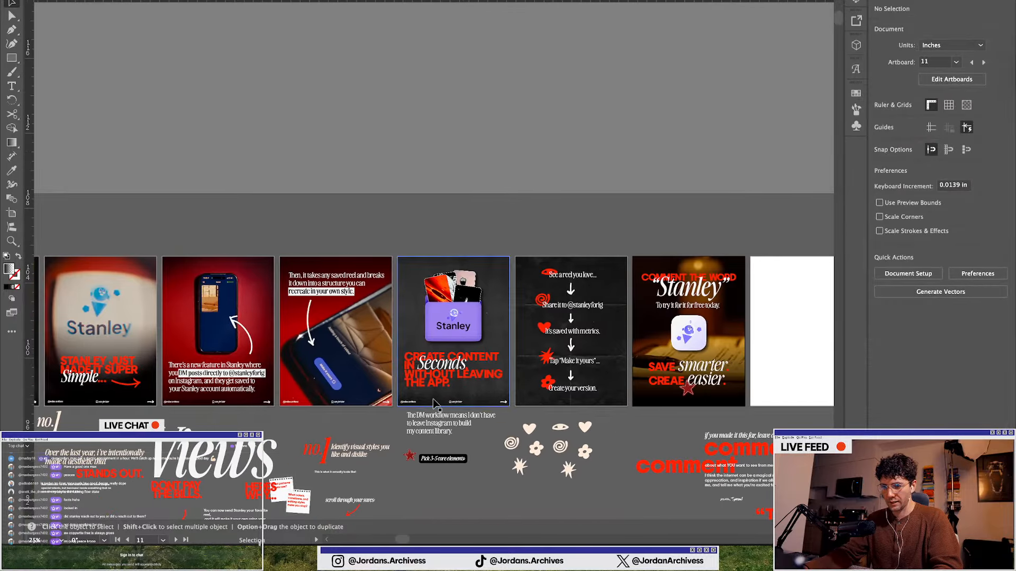
pyautogui.scroll(2, 433, 403)
pyautogui.hscroll(5, 455, 406)
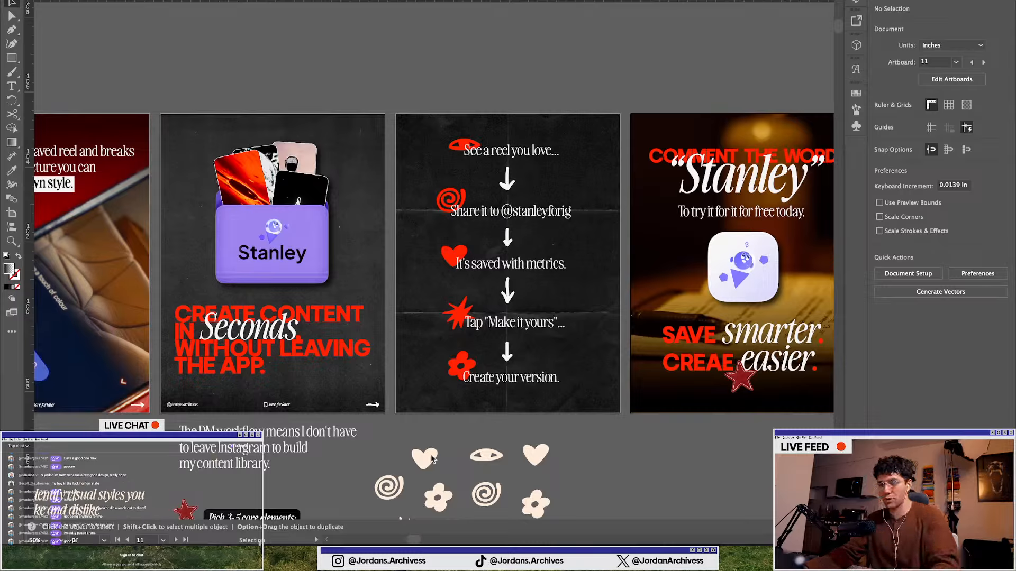
pyautogui.moveTo(282, 410); pyautogui.dragTo(513, 406)
pyautogui.click(644, 485)
pyautogui.scroll(2, 516, 444)
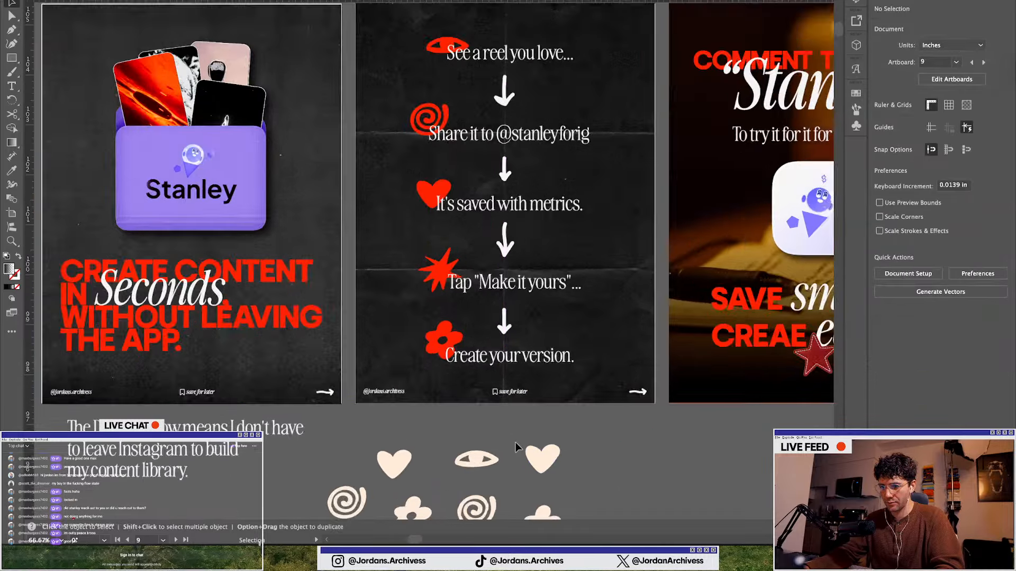
pyautogui.click(499, 364)
pyautogui.scroll(-3, 357, 382)
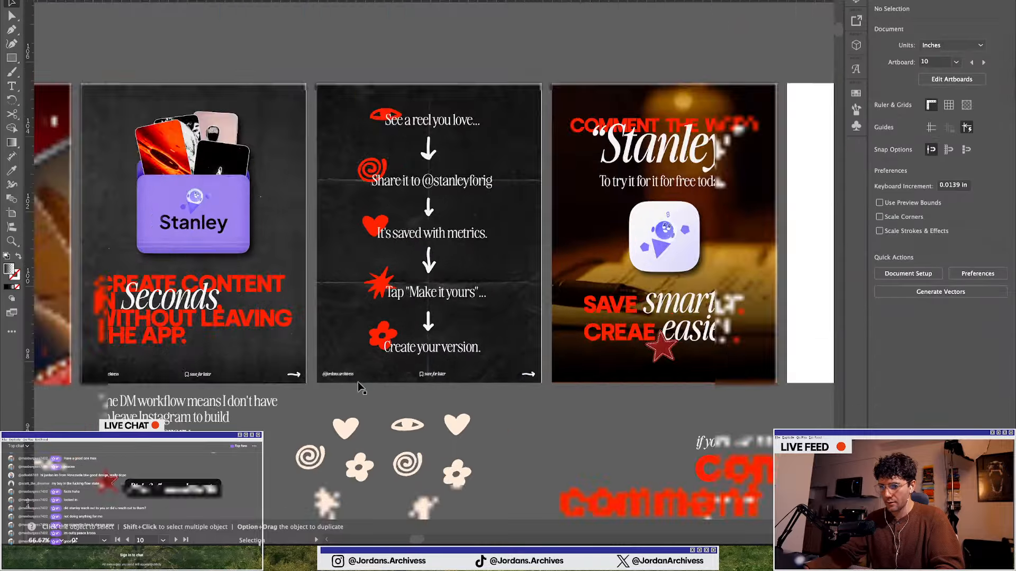
pyautogui.hscroll(-3, 358, 382)
pyautogui.hscroll(-4, 362, 373)
pyautogui.scroll(2, 362, 373)
pyautogui.scroll(-4, 362, 374)
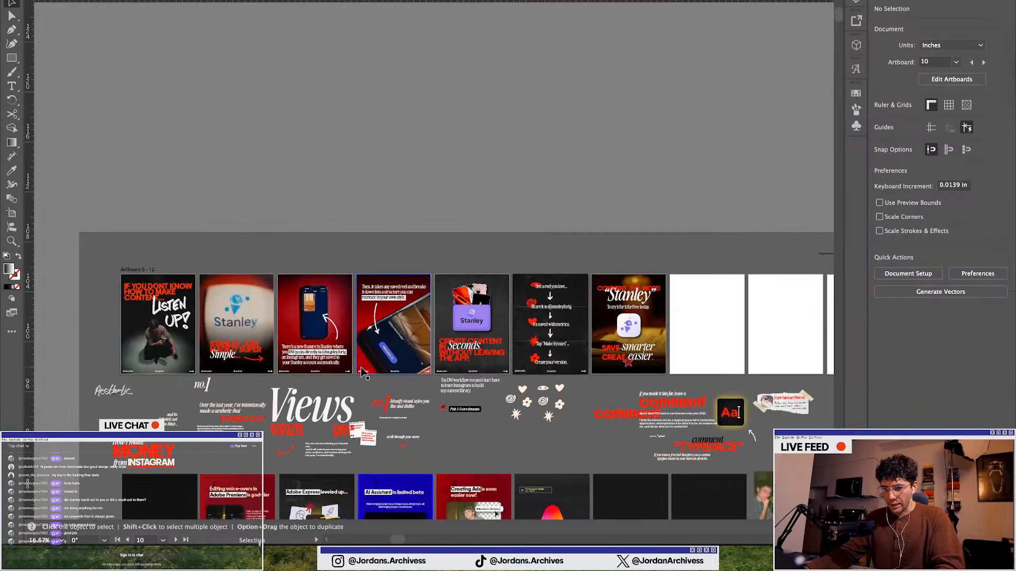
pyautogui.scroll(-1, 273, 395)
pyautogui.scroll(-1, 254, 365)
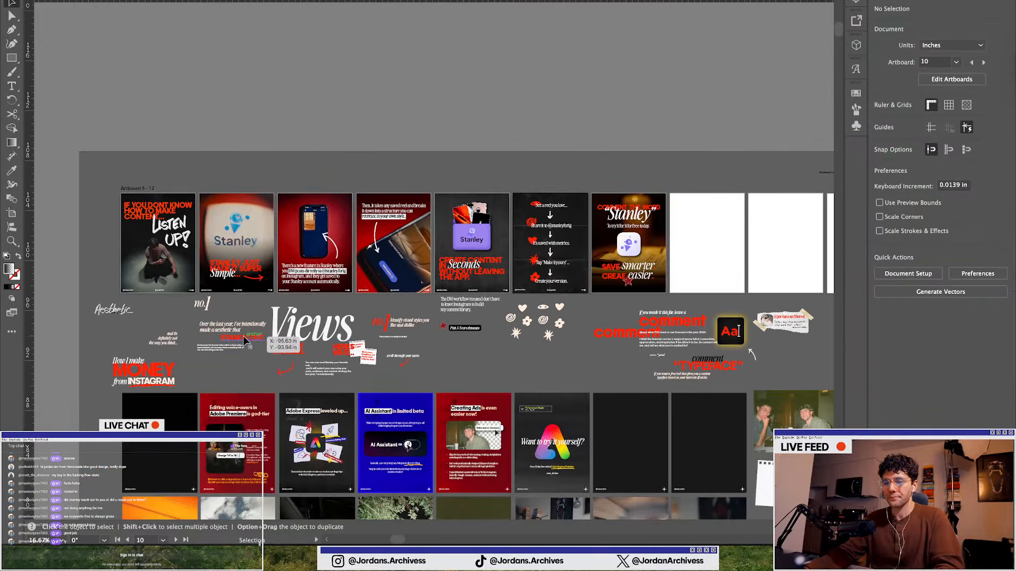
pyautogui.scroll(2, 153, 281)
pyautogui.hscroll(-4, 151, 254)
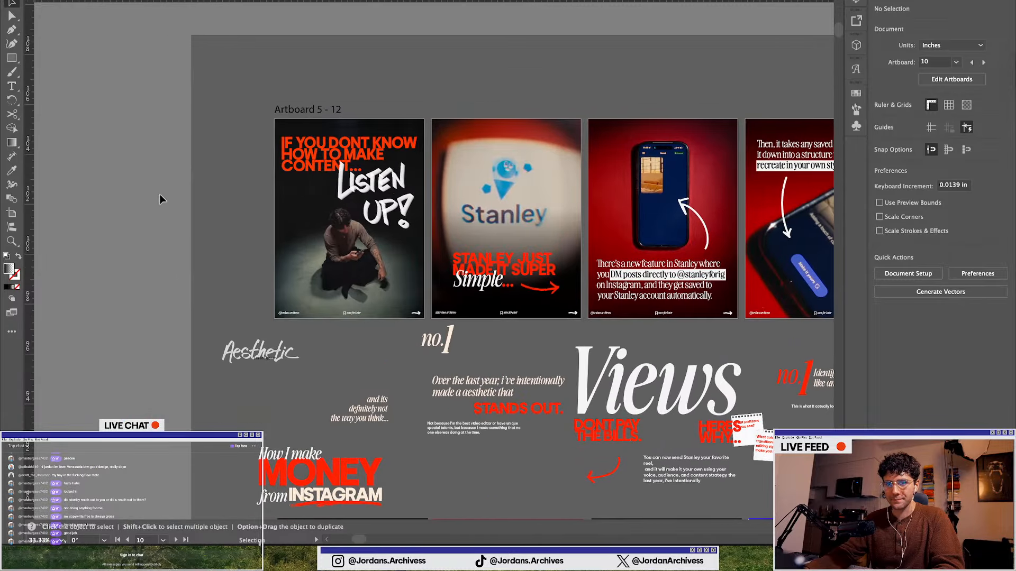
pyautogui.click(10, 60)
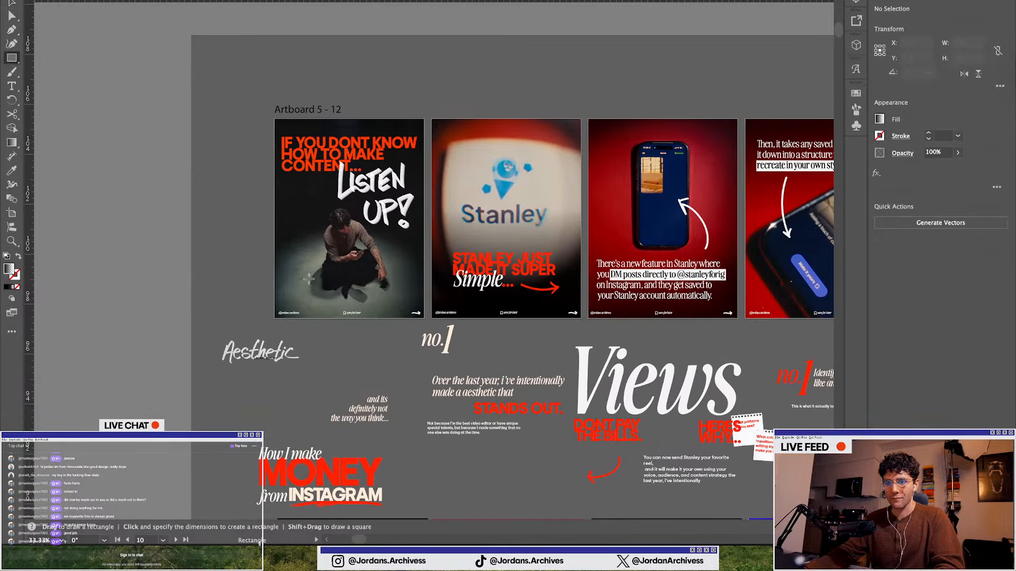
pyautogui.scroll(-2, 213, 252)
pyautogui.press('v')
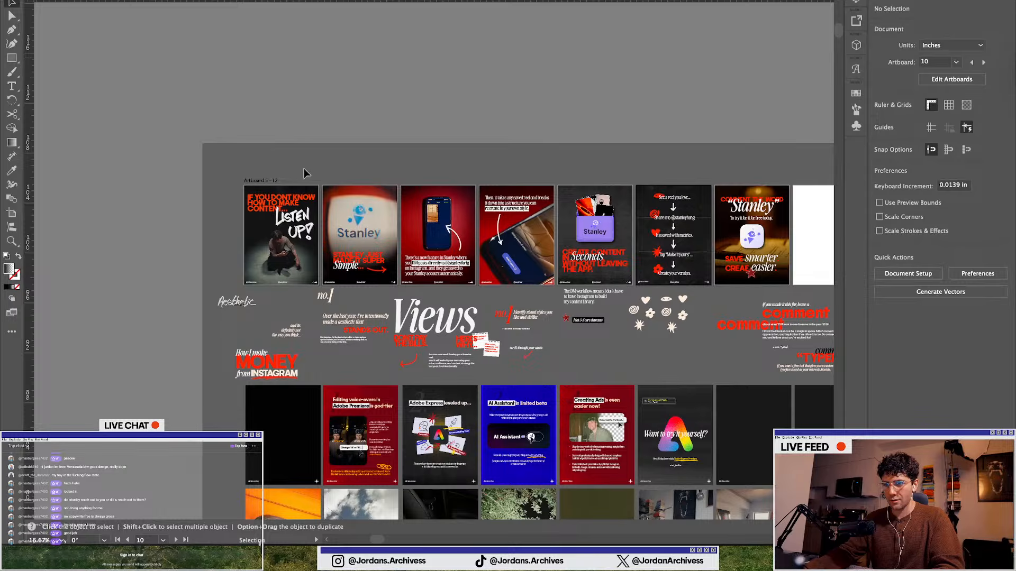
# Survey the whole document's artboards and loose design assets at a zoomed-out view
pyautogui.scroll(1, 482, 260)
pyautogui.hscroll(5, 490, 301)
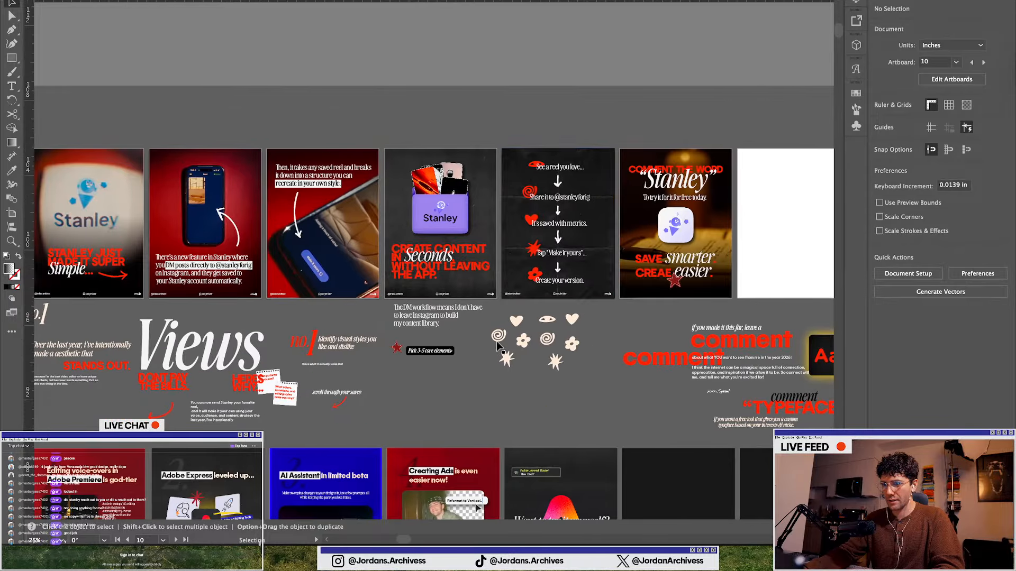
pyautogui.scroll(-1, 455, 373)
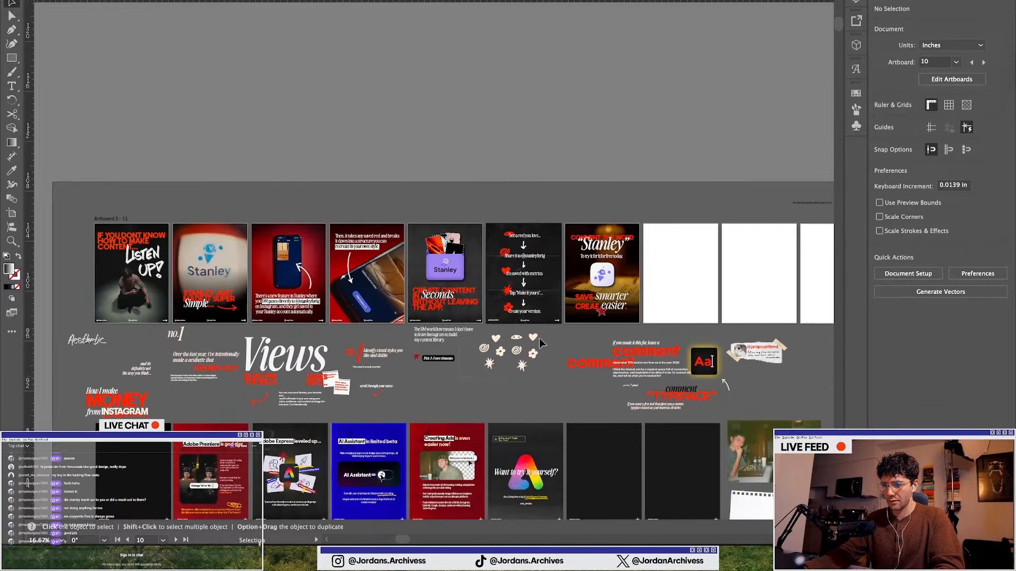
pyautogui.moveTo(541, 343); pyautogui.dragTo(528, 341)
pyautogui.scroll(2, 524, 346)
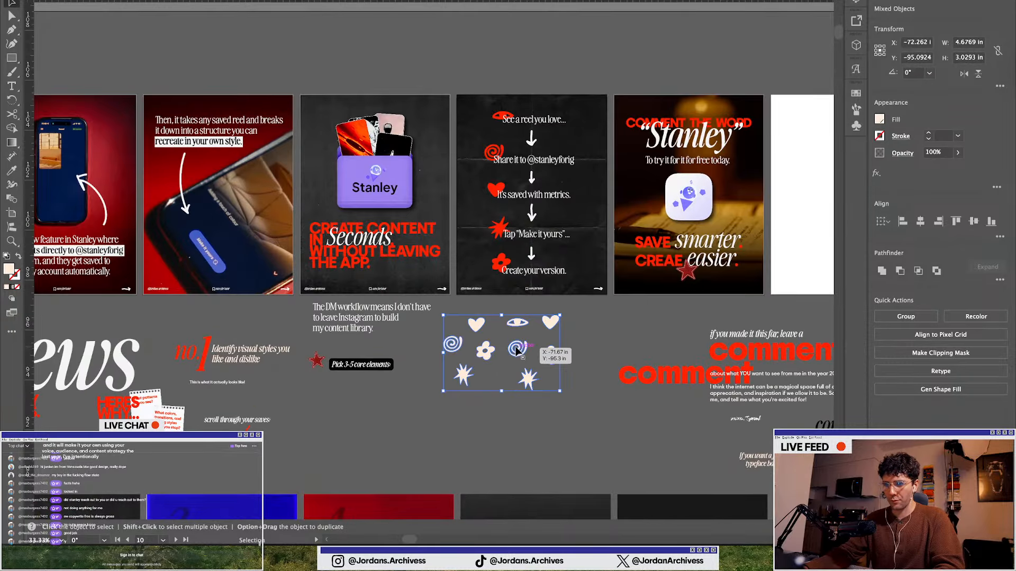
pyautogui.click(584, 333)
pyautogui.scroll(-4, 583, 334)
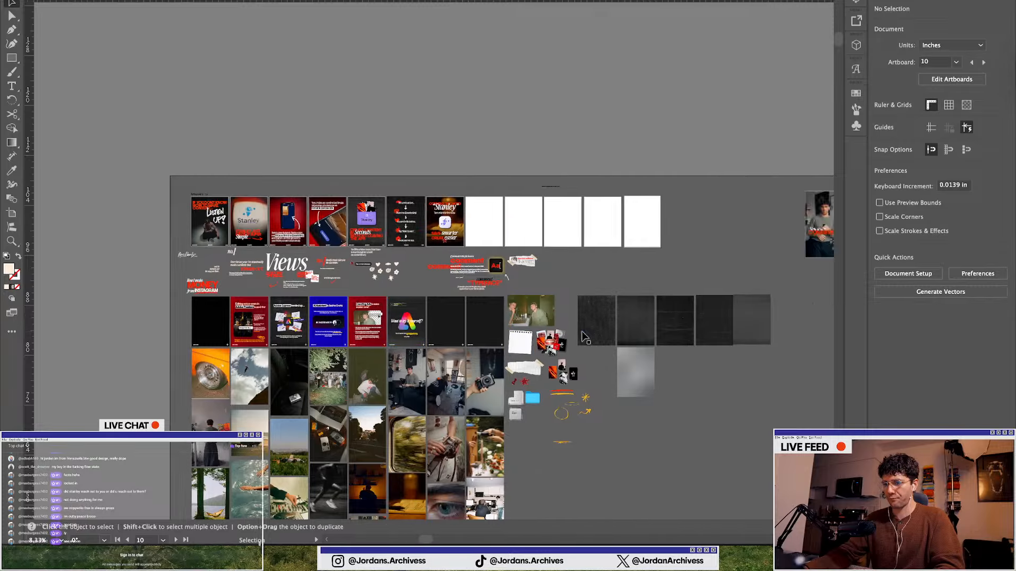
pyautogui.hscroll(7, 582, 332)
pyautogui.scroll(2, 581, 331)
pyautogui.moveTo(540, 331); pyautogui.dragTo(500, 341)
pyautogui.press('super+z')
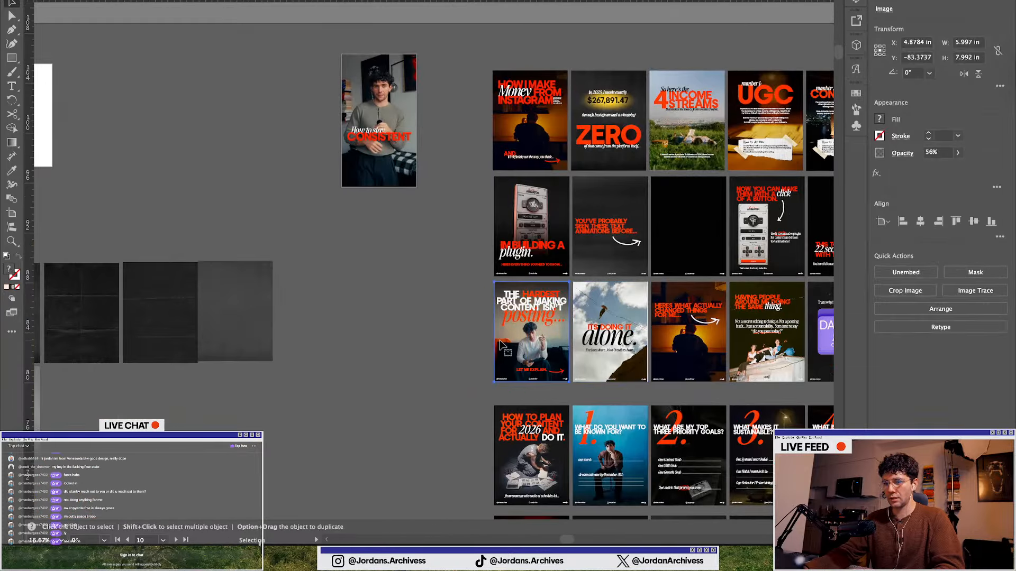
# Move the 56% opacity texture image so it covers the first carousel slide, then deselect it
pyautogui.hscroll(-7, 467, 327)
pyautogui.hscroll(-15, 468, 328)
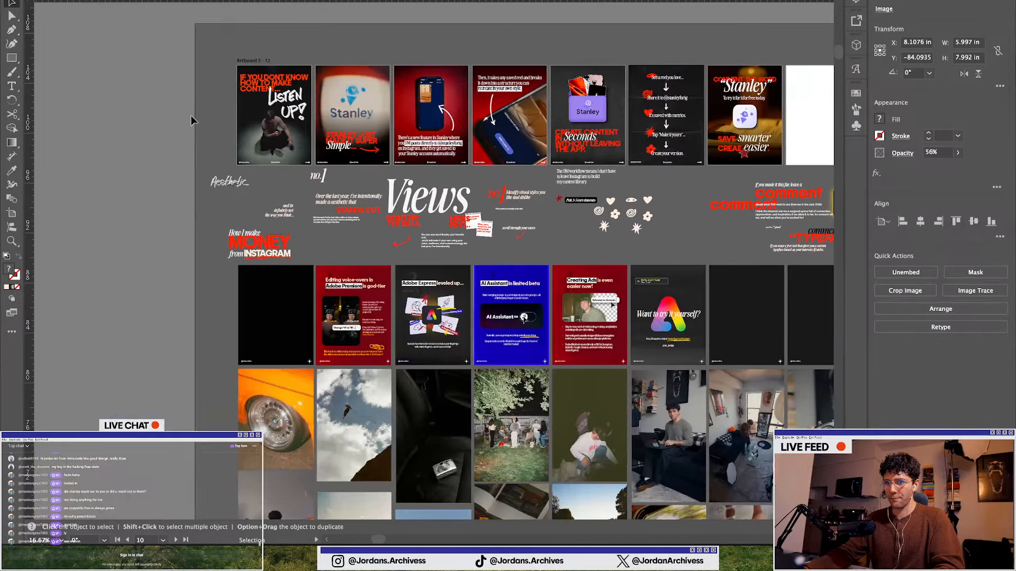
pyautogui.scroll(2, 206, 137)
pyautogui.scroll(3, 215, 151)
pyautogui.press('a')
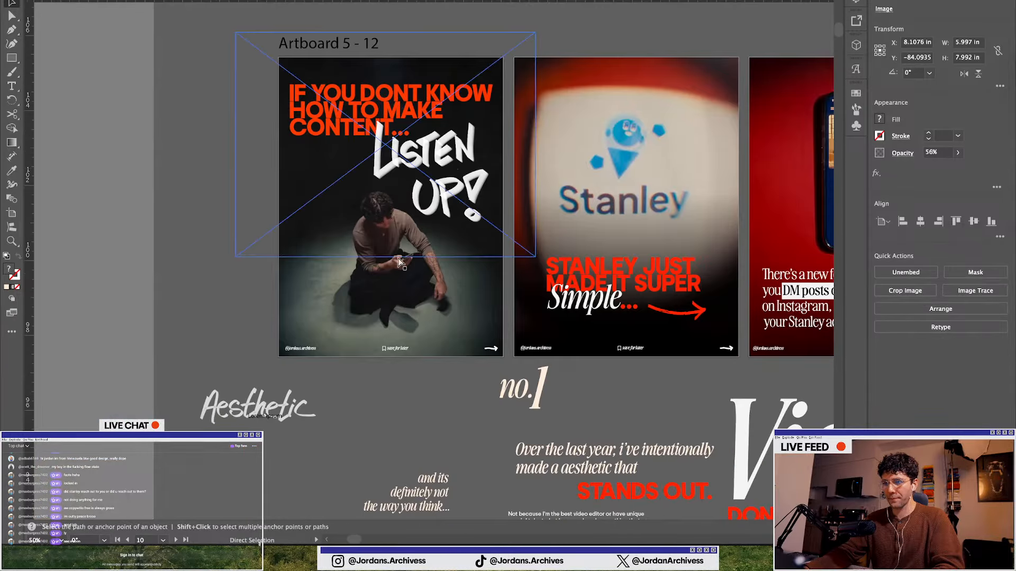
pyautogui.press('super+v')
pyautogui.moveTo(429, 308); pyautogui.dragTo(388, 255)
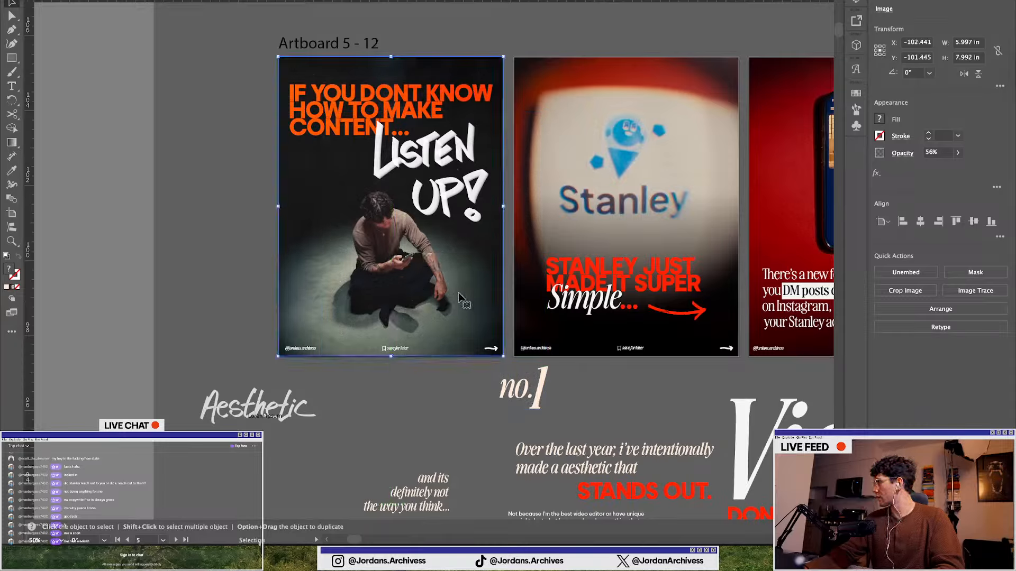
pyautogui.click(211, 239)
# Duplicate the texture overlay from the first slide onto the second and third carousel slides
pyautogui.scroll(1, 384, 160)
pyautogui.scroll(-1, 309, 190)
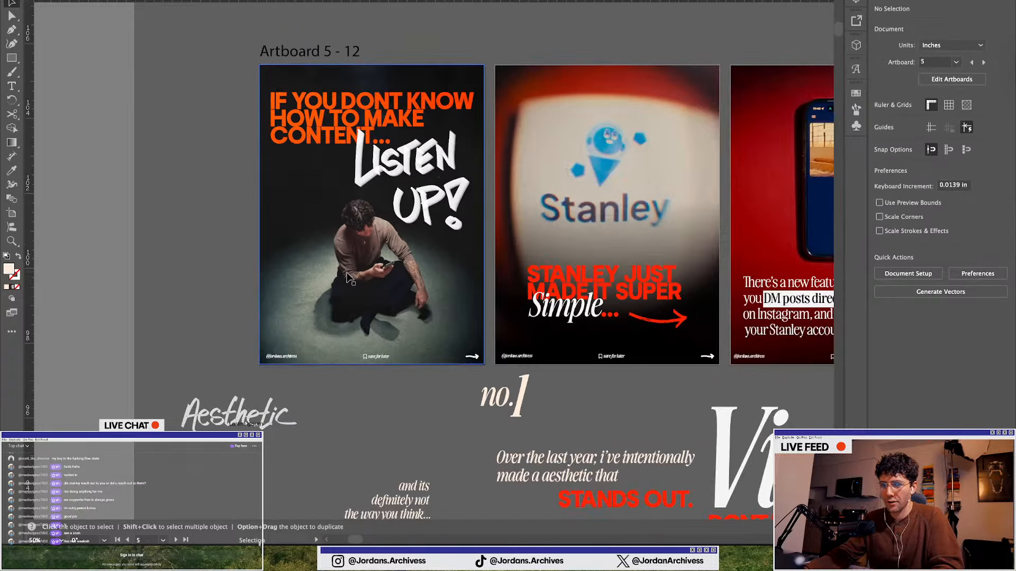
pyautogui.moveTo(376, 278); pyautogui.dragTo(612, 278)
pyautogui.hscroll(3, 596, 272)
pyautogui.click(451, 397)
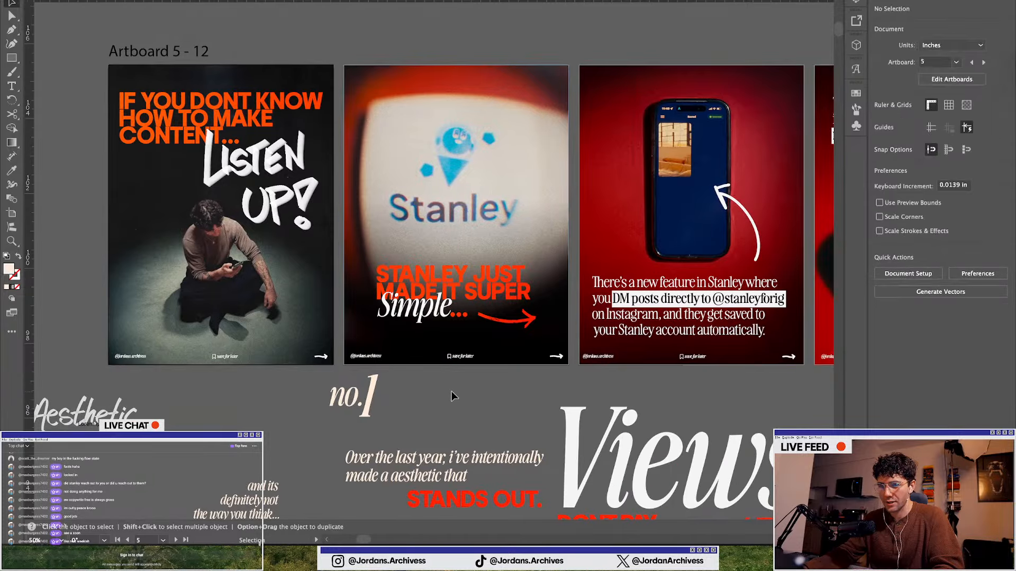
pyautogui.hscroll(5, 451, 397)
pyautogui.moveTo(222, 209); pyautogui.dragTo(489, 187)
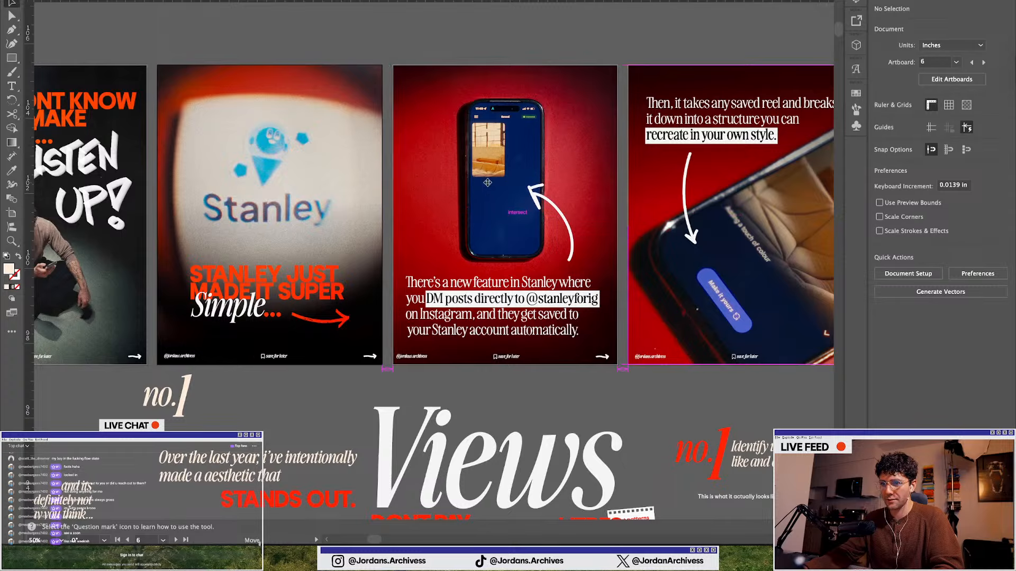
pyautogui.hotkey('ctrl', '-')
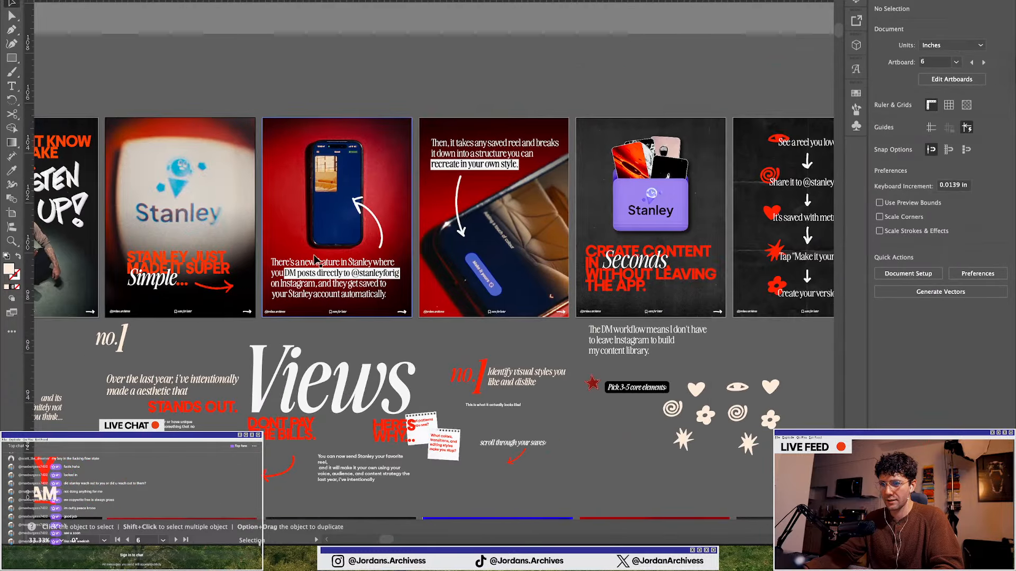
# Copy the texture overlay onward onto the fourth and fifth carousel slides
pyautogui.moveTo(334, 225); pyautogui.dragTo(490, 220)
pyautogui.scroll(2, 489, 219)
pyautogui.scroll(-1, 400, 223)
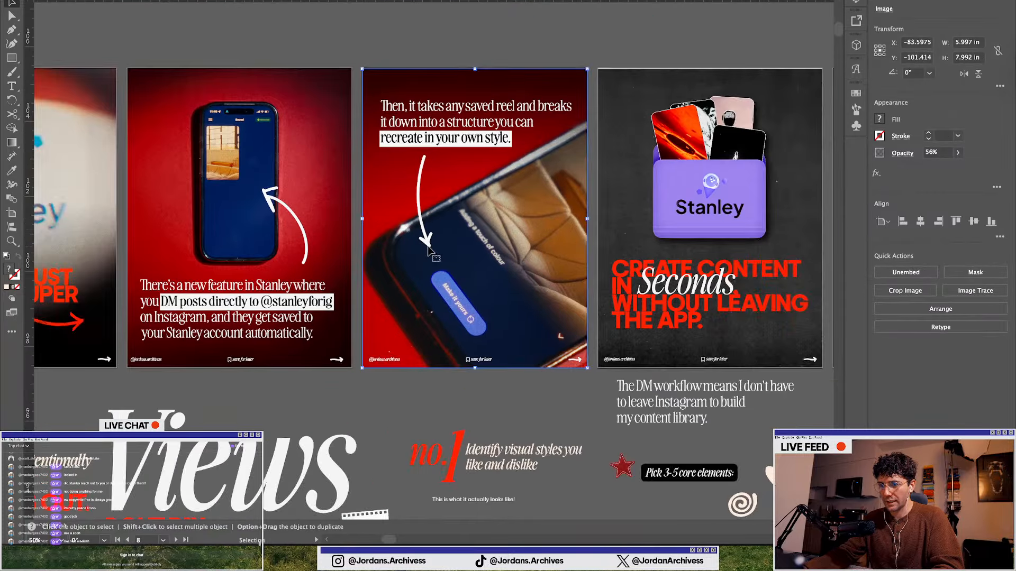
pyautogui.hscroll(3, 360, 222)
pyautogui.moveTo(310, 220); pyautogui.dragTo(310, 218)
pyautogui.hscroll(-2, 311, 217)
pyautogui.hscroll(-3, 311, 220)
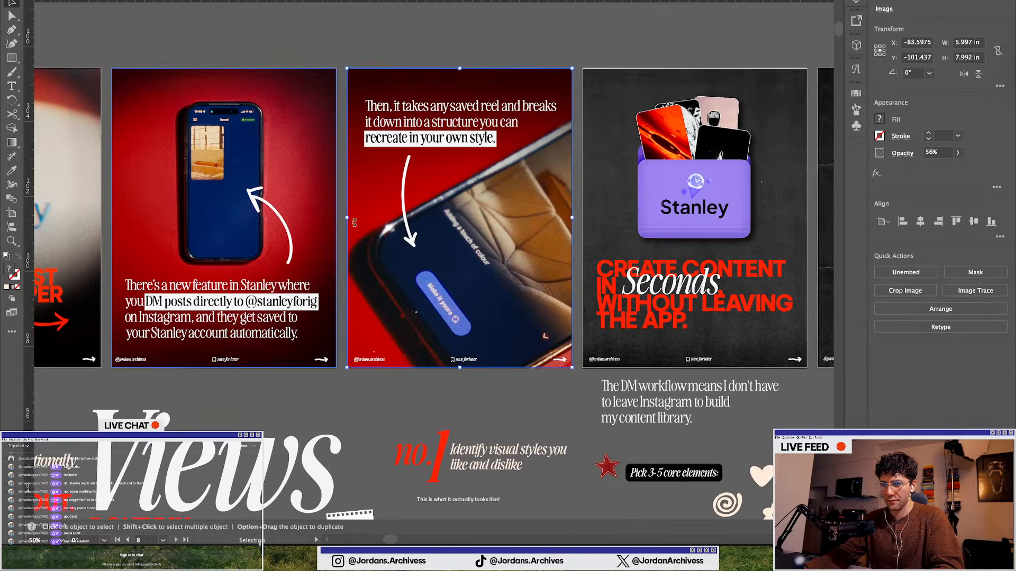
pyautogui.moveTo(467, 224); pyautogui.dragTo(703, 225)
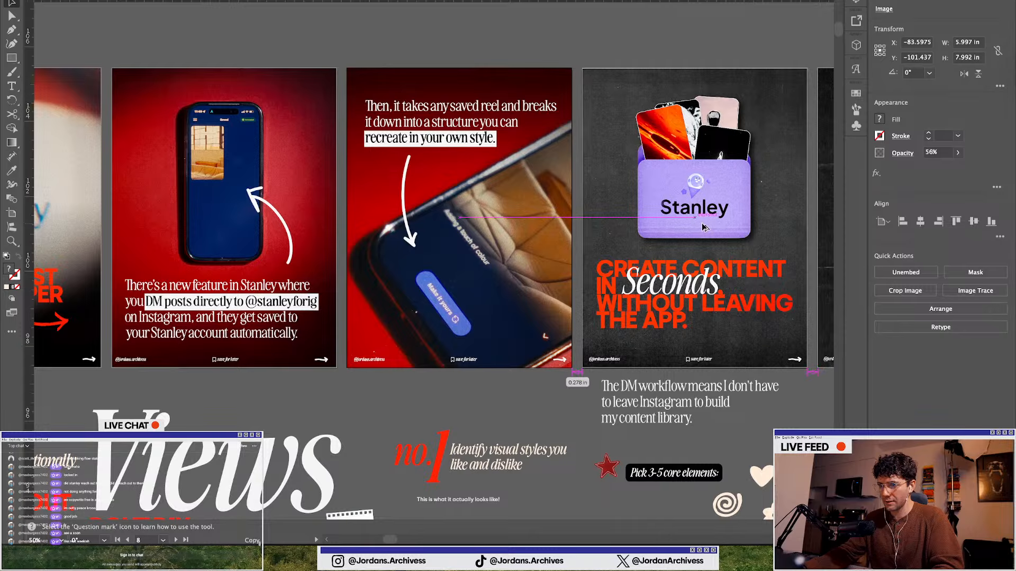
pyautogui.hscroll(7, 672, 229)
pyautogui.hscroll(1, 672, 228)
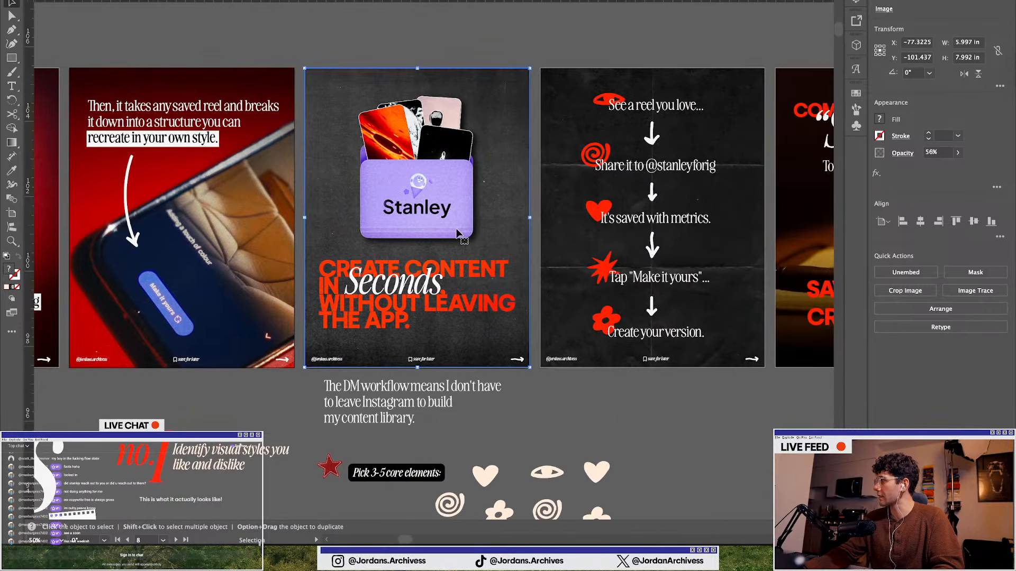
pyautogui.hscroll(2, 377, 210)
# Copy the texture overlay onto the sixth and seventh carousel slides, then deselect
pyautogui.moveTo(358, 218); pyautogui.dragTo(583, 222)
pyautogui.hscroll(5, 584, 222)
pyautogui.moveTo(447, 220); pyautogui.dragTo(676, 222)
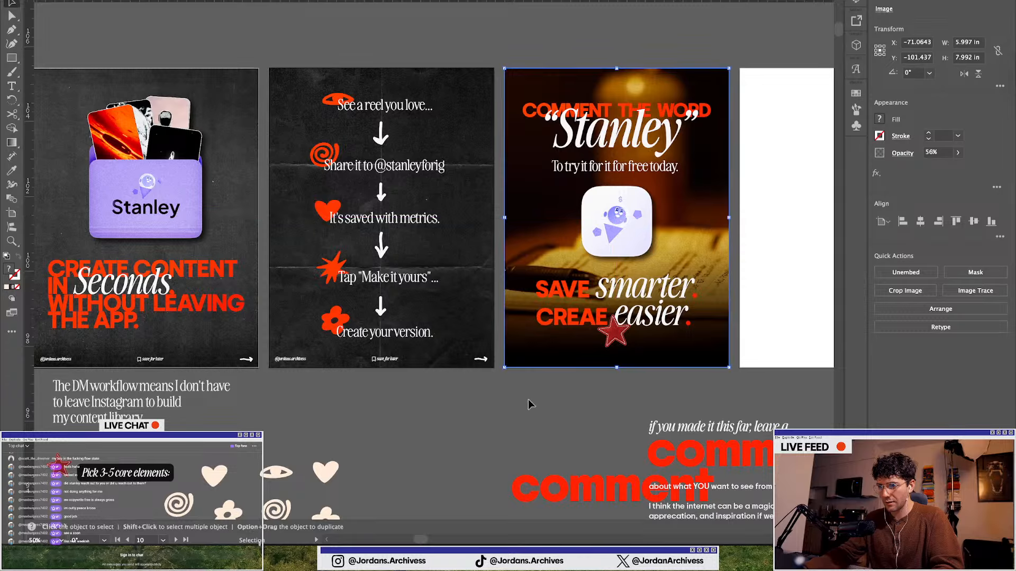
pyautogui.click(501, 407)
# Review the textured carousel slides and their artboards across the document at various zoom levels
pyautogui.scroll(-1, 502, 407)
pyautogui.hscroll(-6, 492, 389)
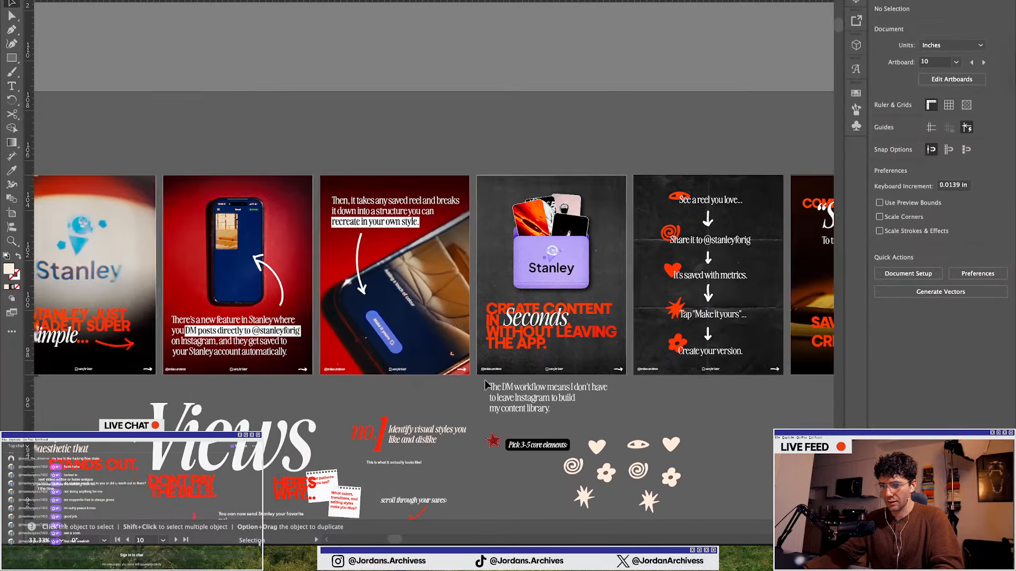
pyautogui.hscroll(-10, 485, 381)
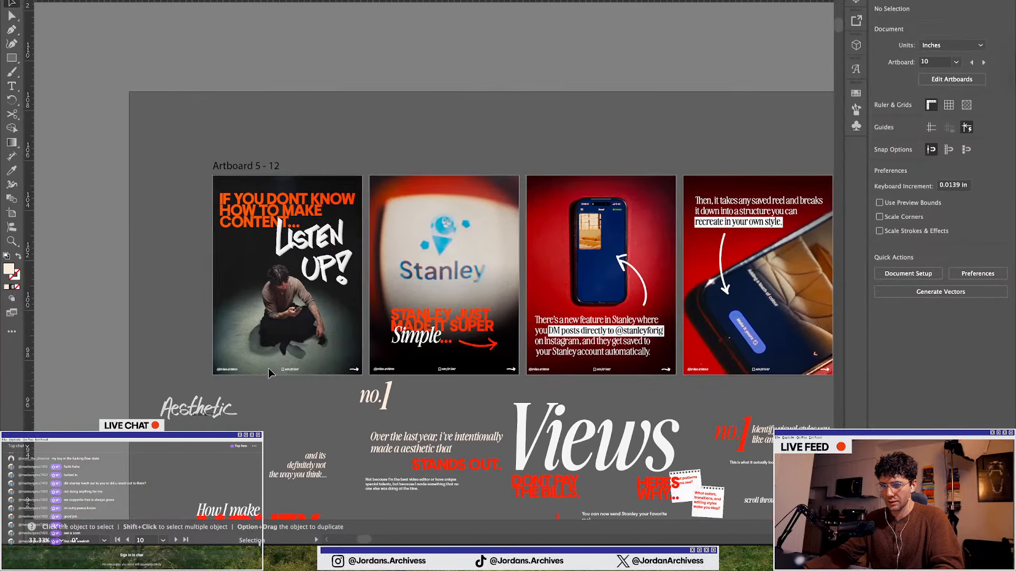
pyautogui.scroll(1, 241, 286)
pyautogui.scroll(-1, 172, 268)
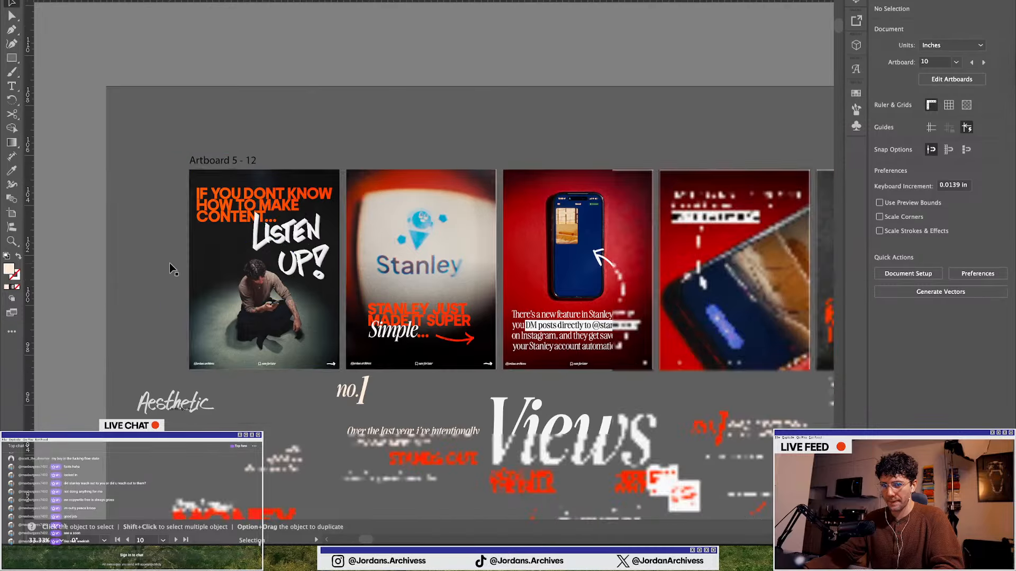
pyautogui.scroll(-1, 172, 269)
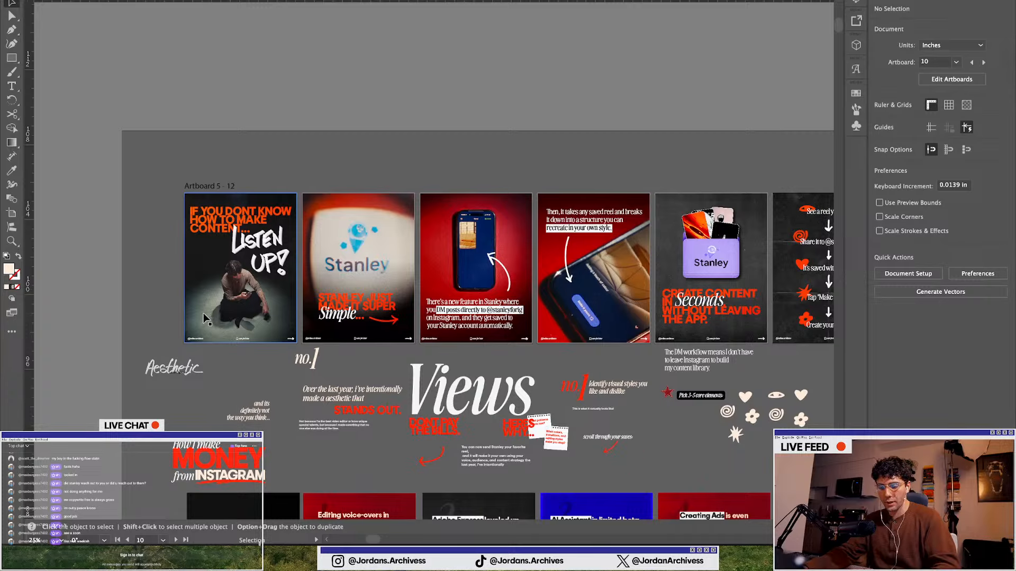
pyautogui.scroll(-1, 205, 319)
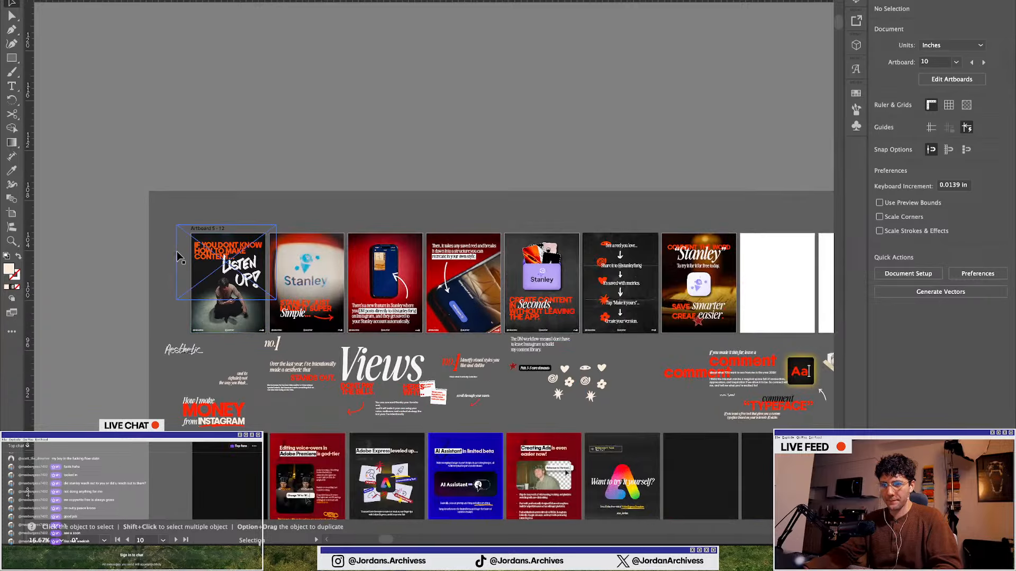
pyautogui.click(178, 264)
pyautogui.scroll(4, 268, 317)
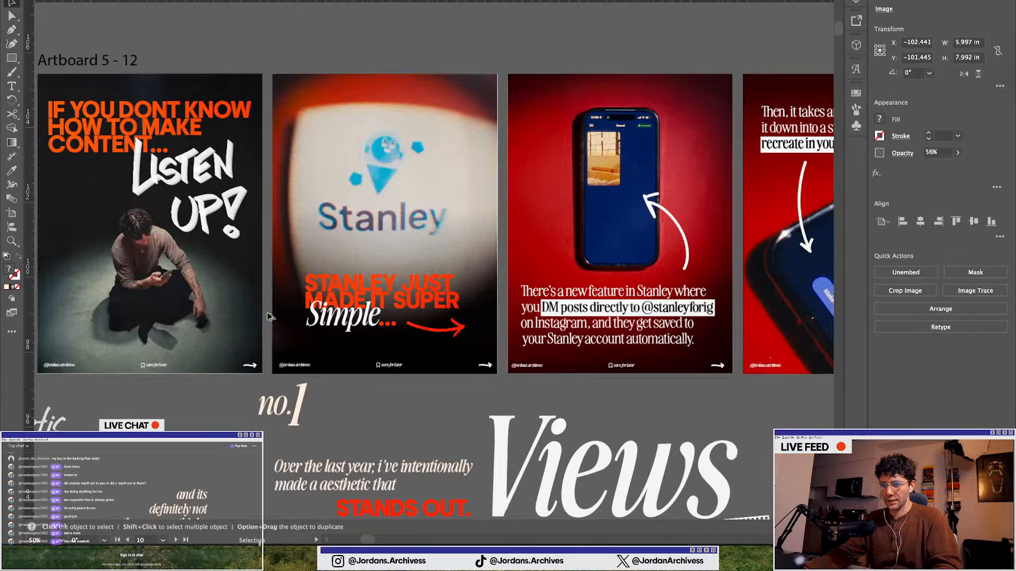
pyautogui.scroll(-3, 268, 317)
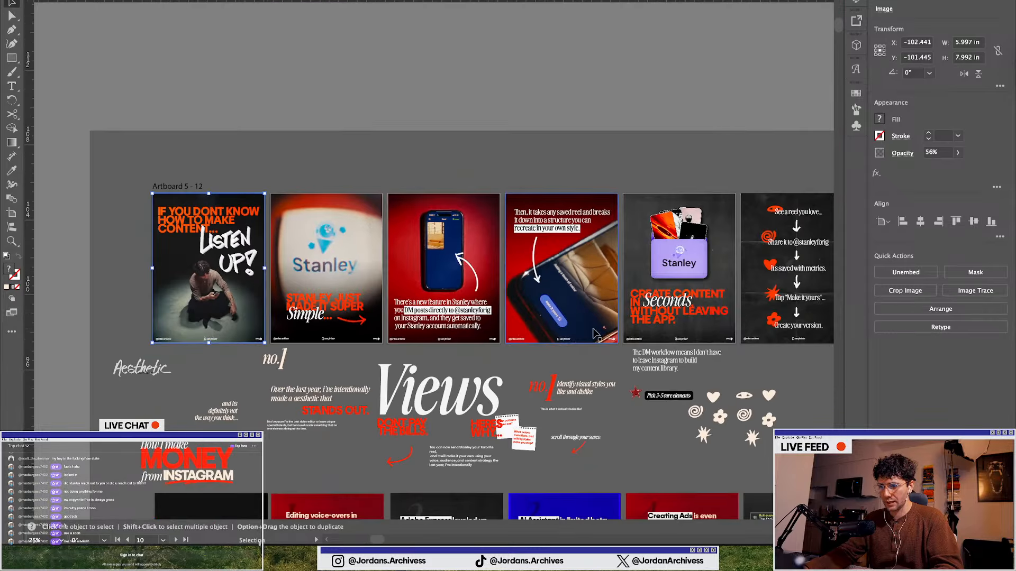
pyautogui.hscroll(8, 597, 334)
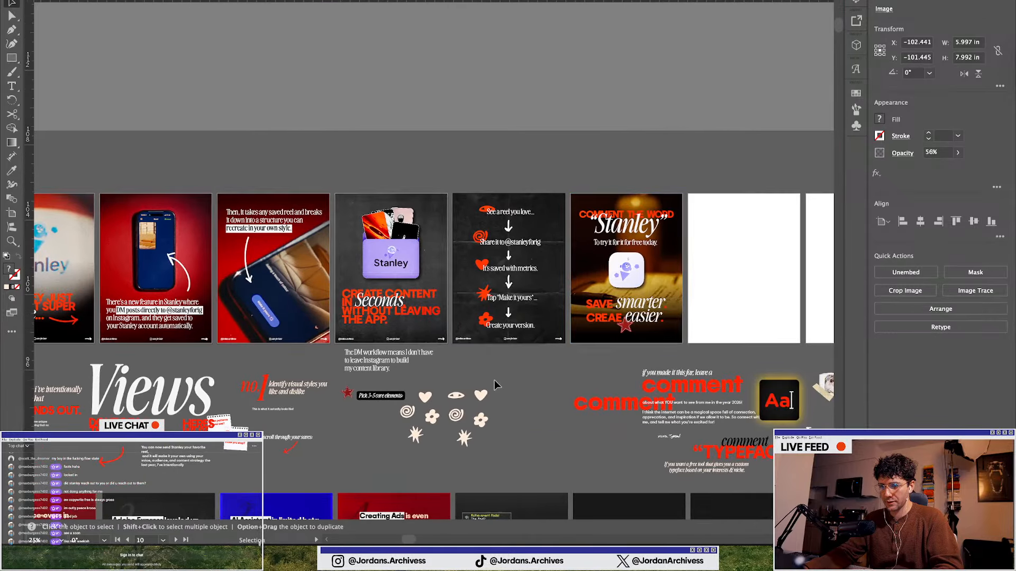
pyautogui.hscroll(-2, 492, 376)
pyautogui.scroll(-1, 538, 347)
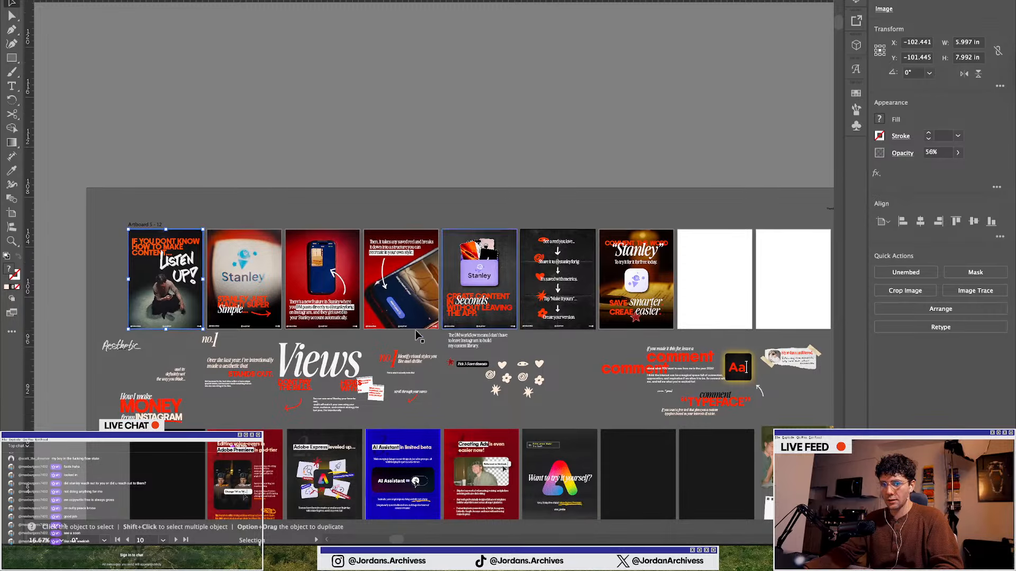
pyautogui.click(12, 213)
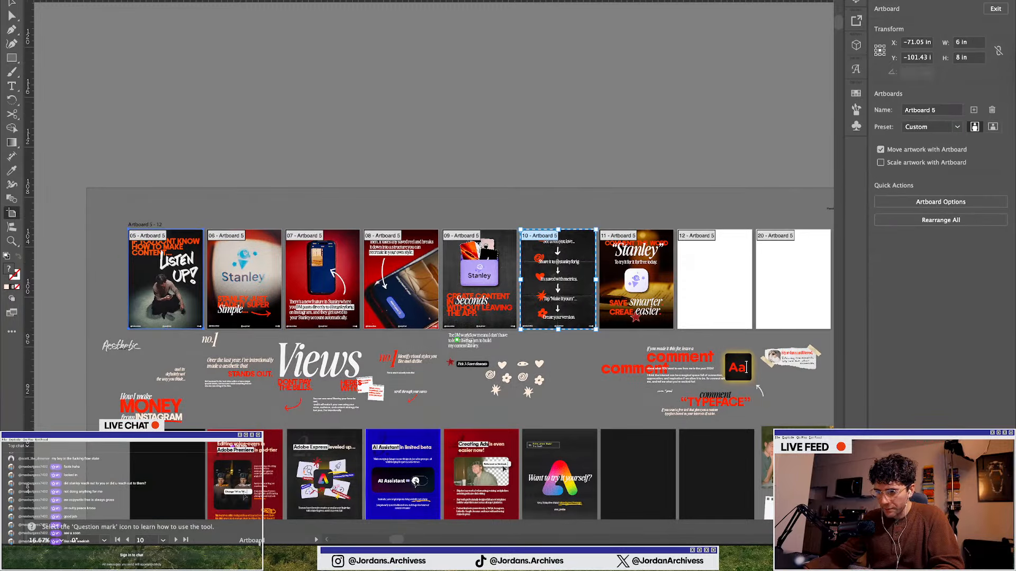
pyautogui.press('v')
# Open Export As for PNG, enable Use Artboards, and set the artboard range to 5-11
pyautogui.click(86, 0)
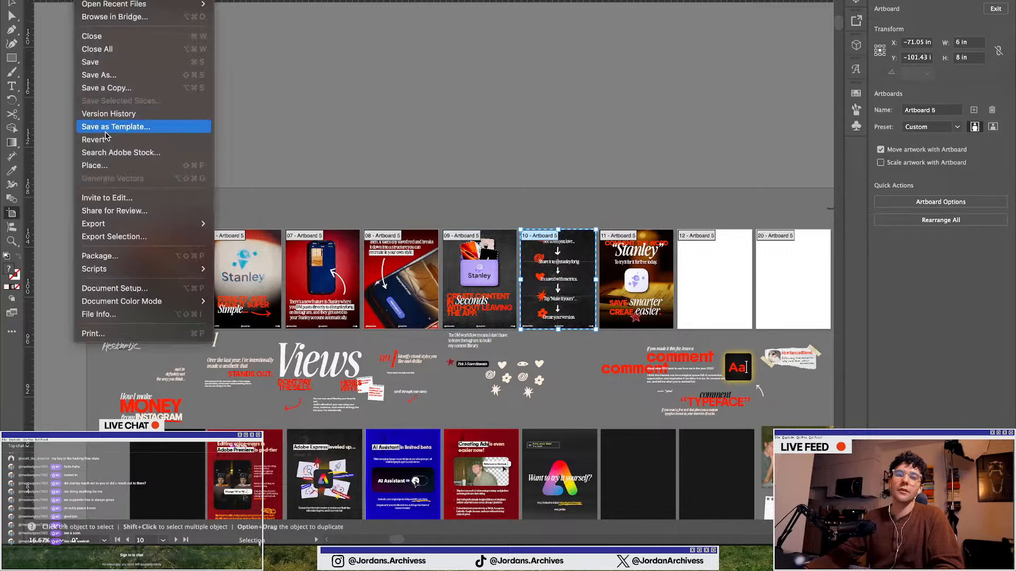
pyautogui.moveTo(124, 225)
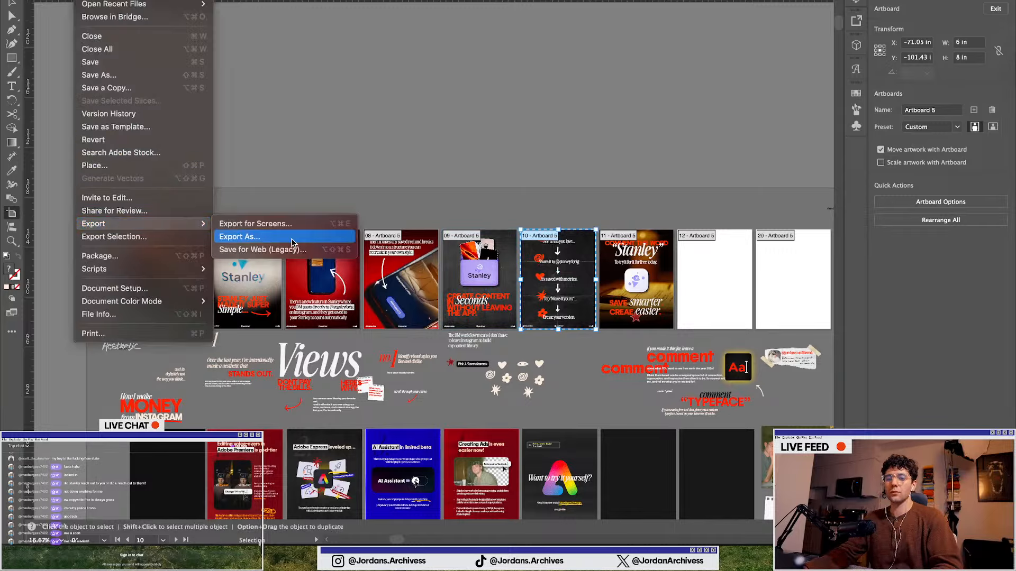
pyautogui.click(227, 236)
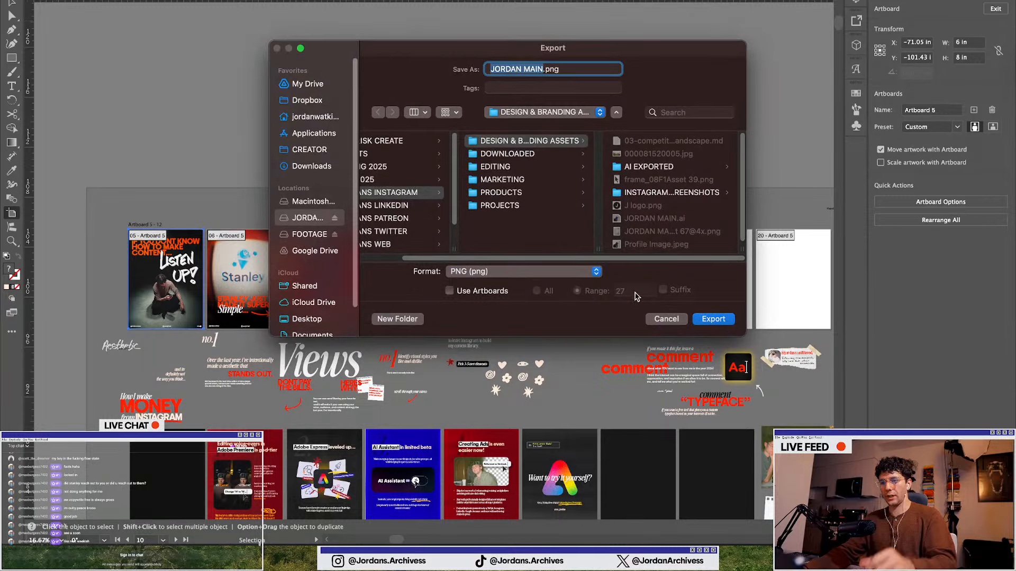
pyautogui.doubleClick(634, 293)
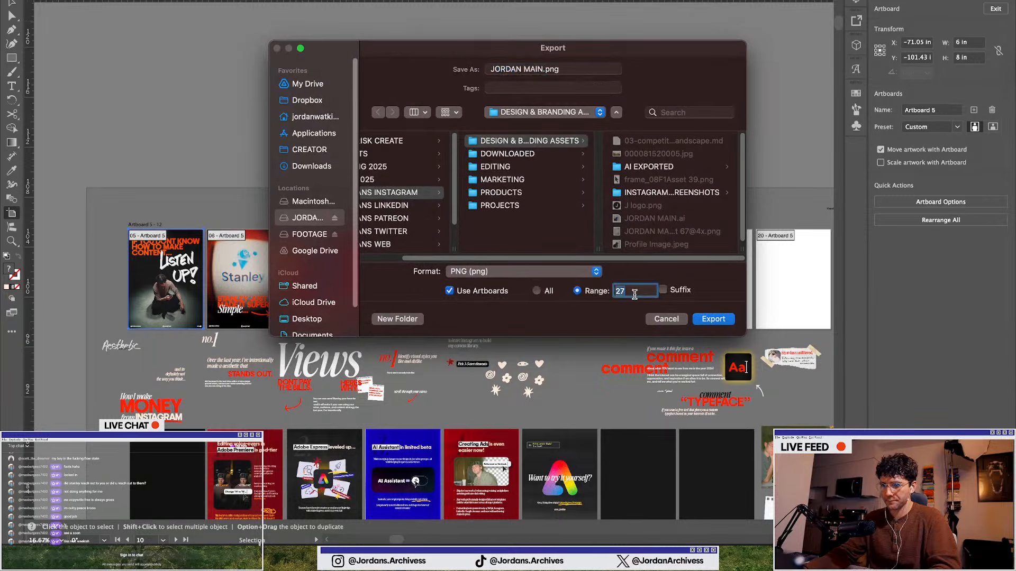
pyautogui.write('5-11')
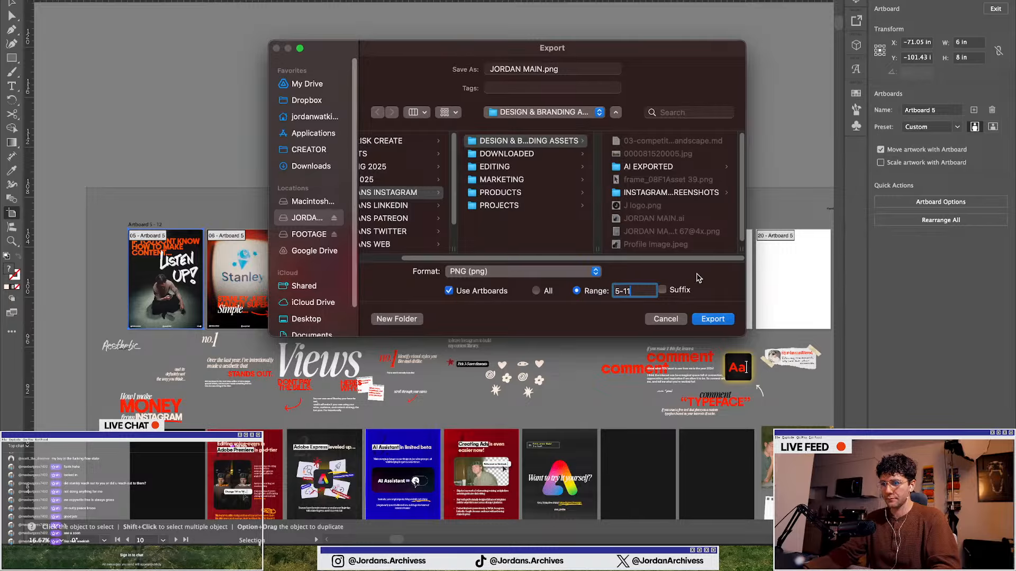
# Navigate the export destination to the This is Nancy folder inside JORDANS INSTAGRAM > PROJECTS > STAN
pyautogui.click(495, 142)
pyautogui.hscroll(-3, 386, 211)
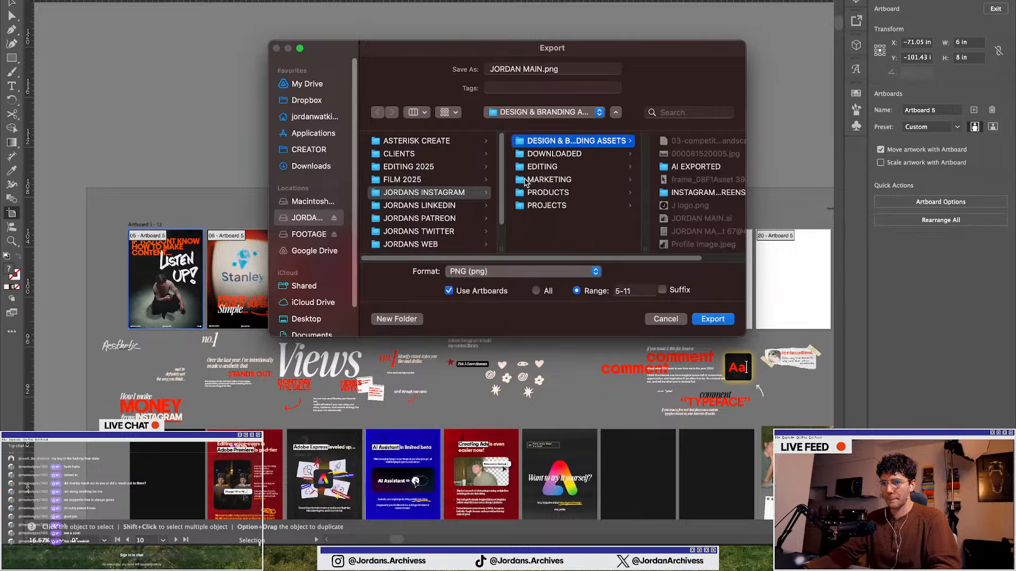
pyautogui.click(394, 194)
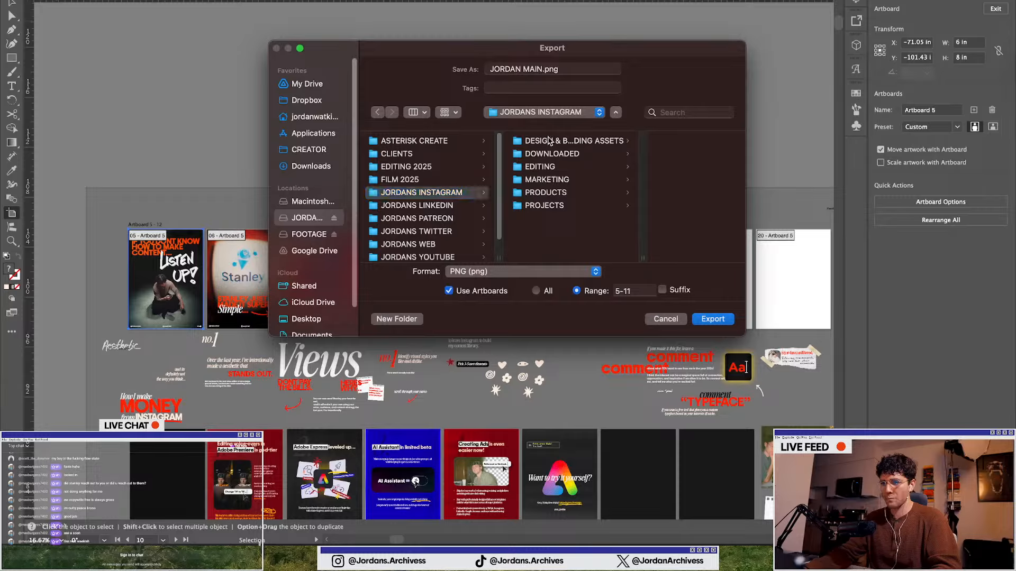
pyautogui.click(550, 141)
pyautogui.click(491, 169)
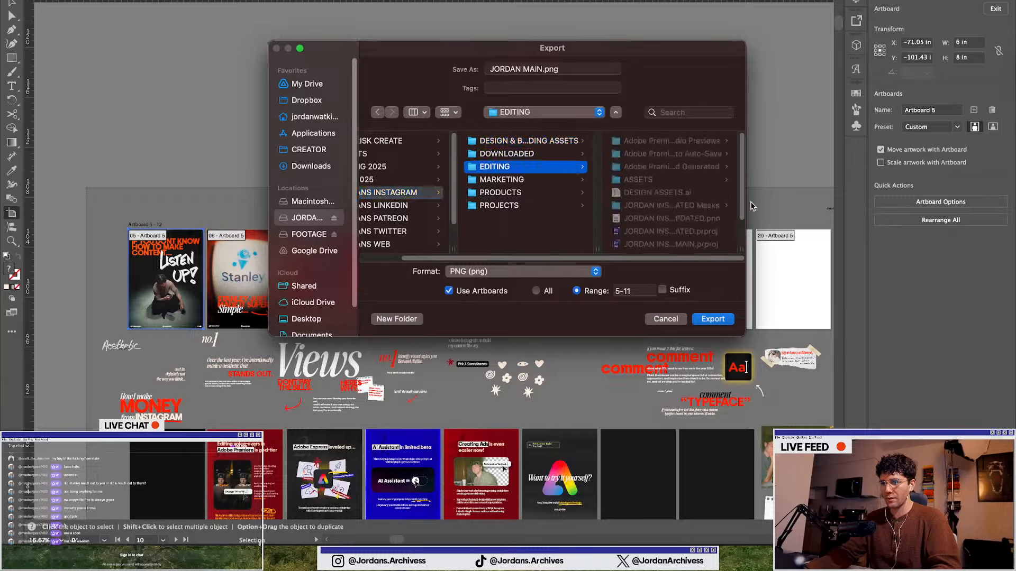
pyautogui.click(508, 208)
pyautogui.scroll(-5, 637, 245)
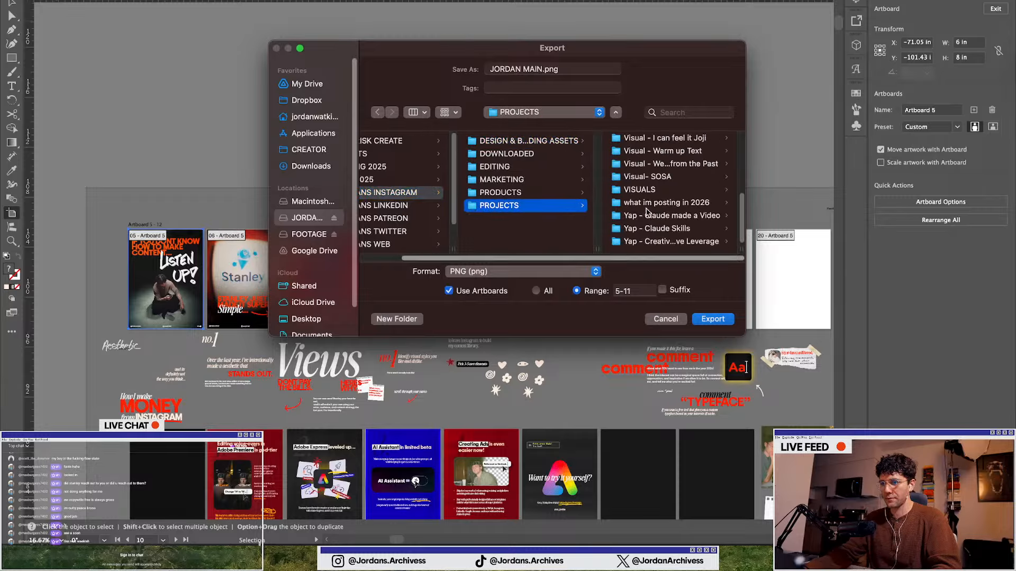
pyautogui.scroll(5, 647, 212)
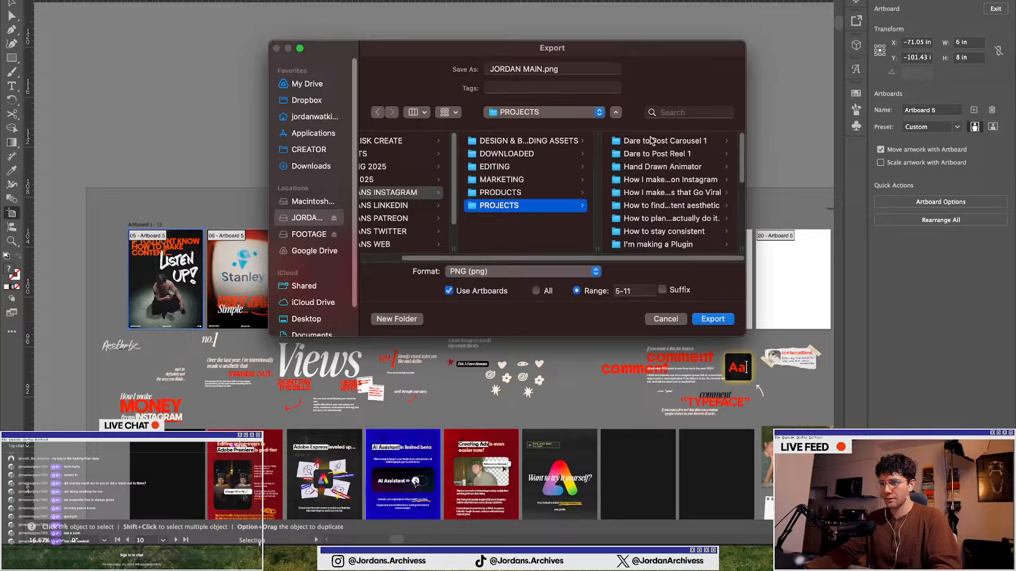
pyautogui.scroll(-4, 649, 175)
pyautogui.click(637, 232)
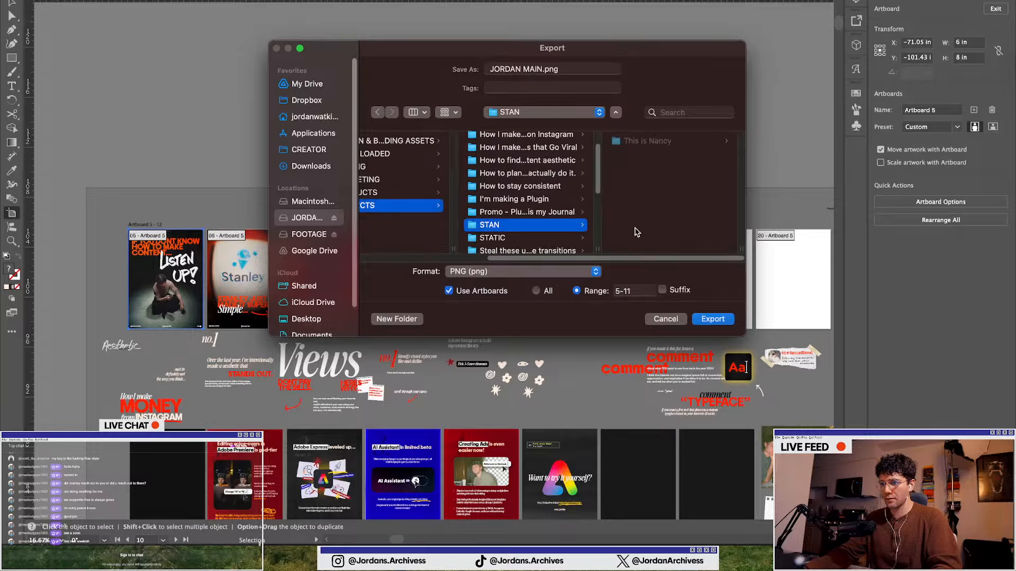
pyautogui.click(647, 141)
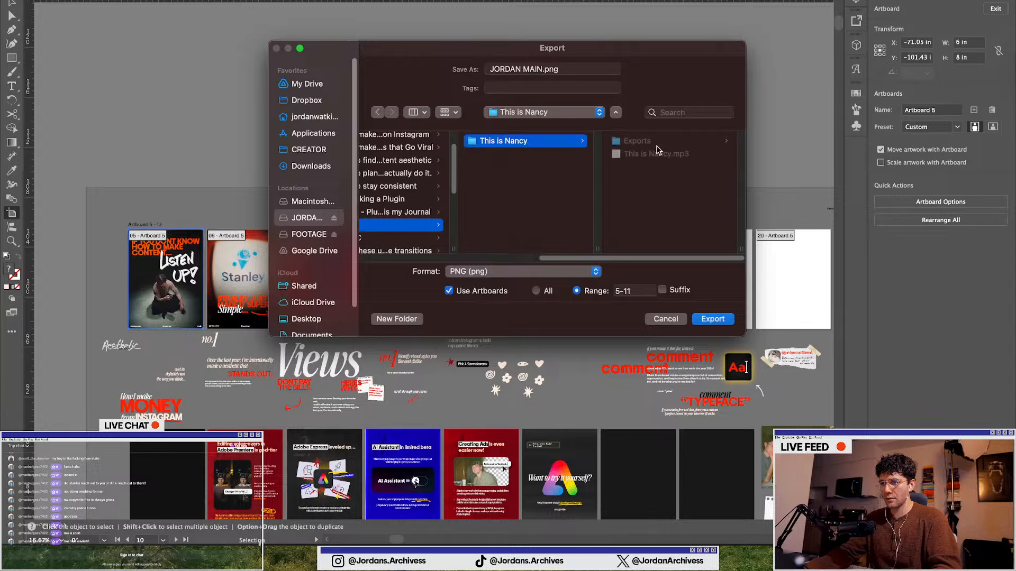
# Create a new folder named Carousel there and export the artboards into it
pyautogui.click(397, 318)
pyautogui.write('C')
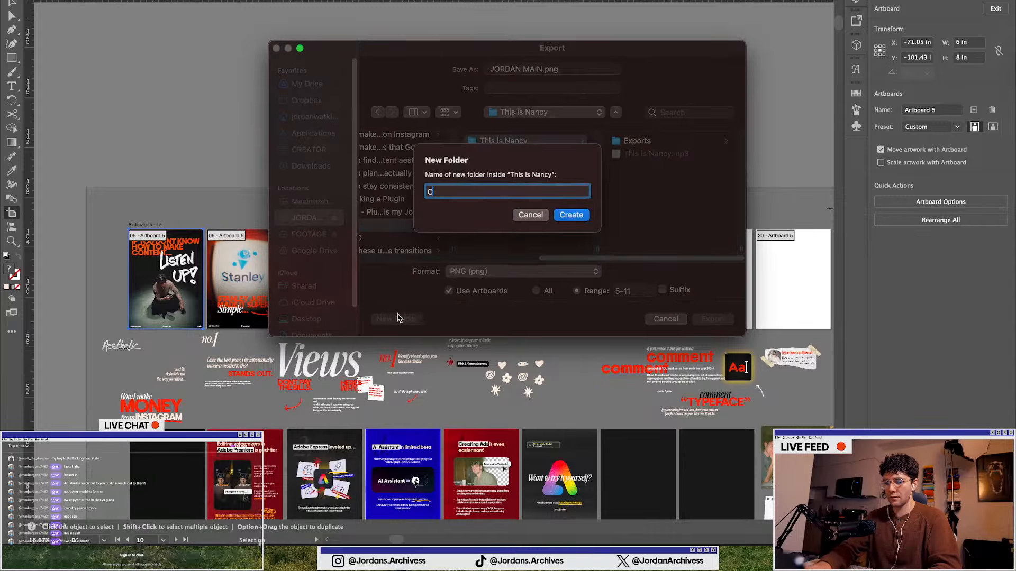
pyautogui.write('arousel')
pyautogui.press('Return')
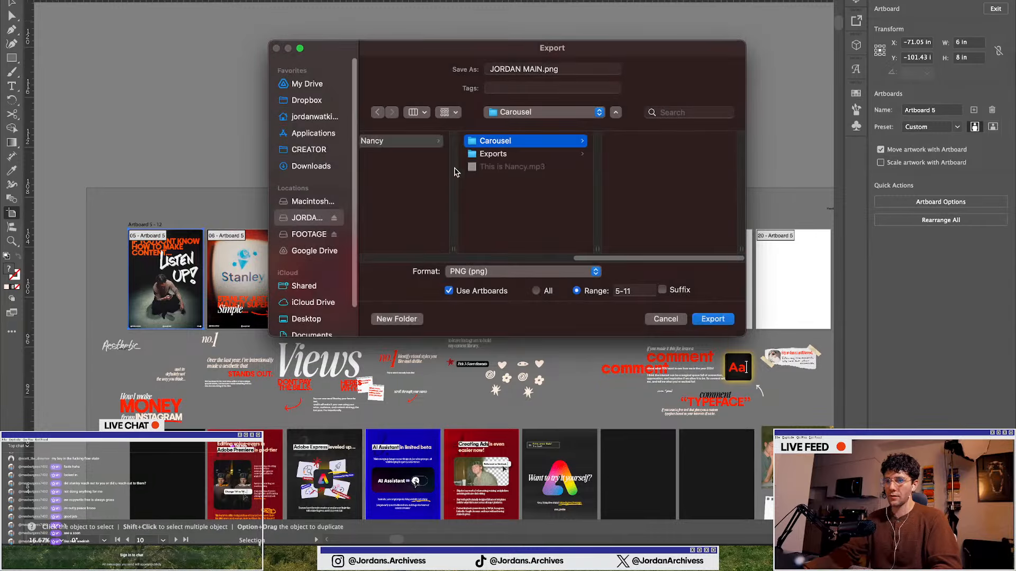
pyautogui.click(711, 319)
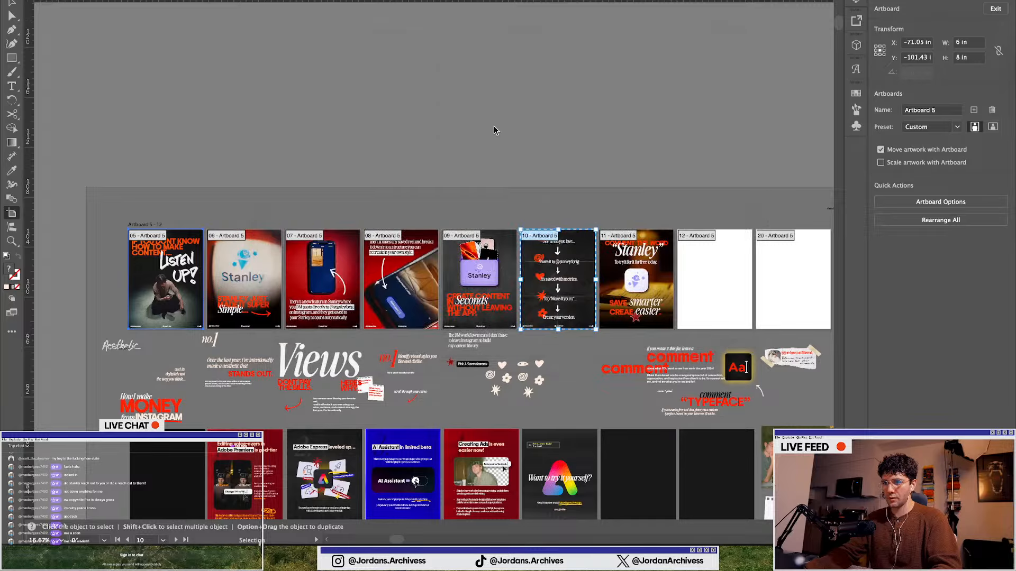
# Leave the Artboard tool for the Selection tool and deselect everything
pyautogui.click(545, 370)
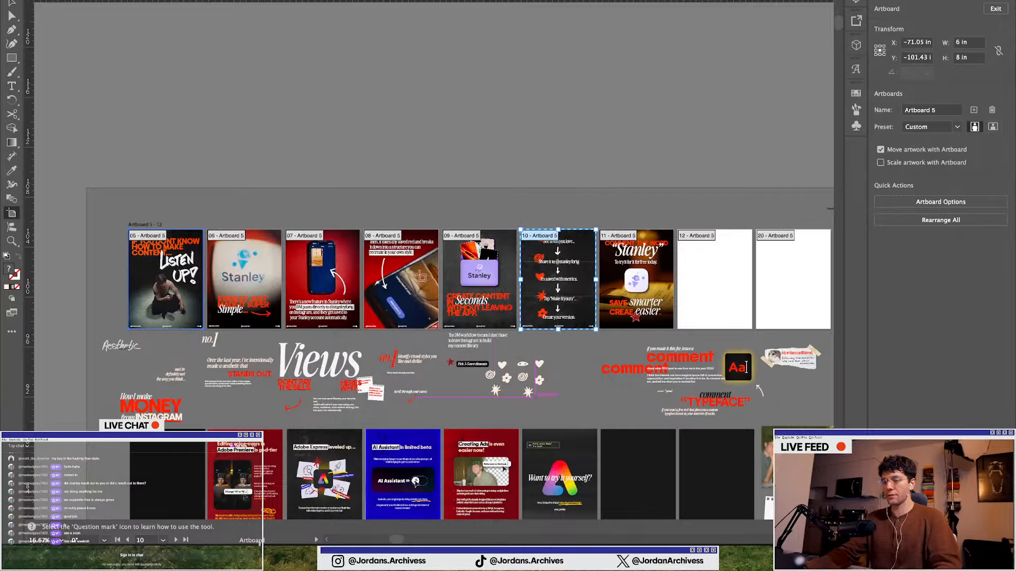
pyautogui.click(374, 137)
pyautogui.click(11, 4)
pyautogui.click(336, 62)
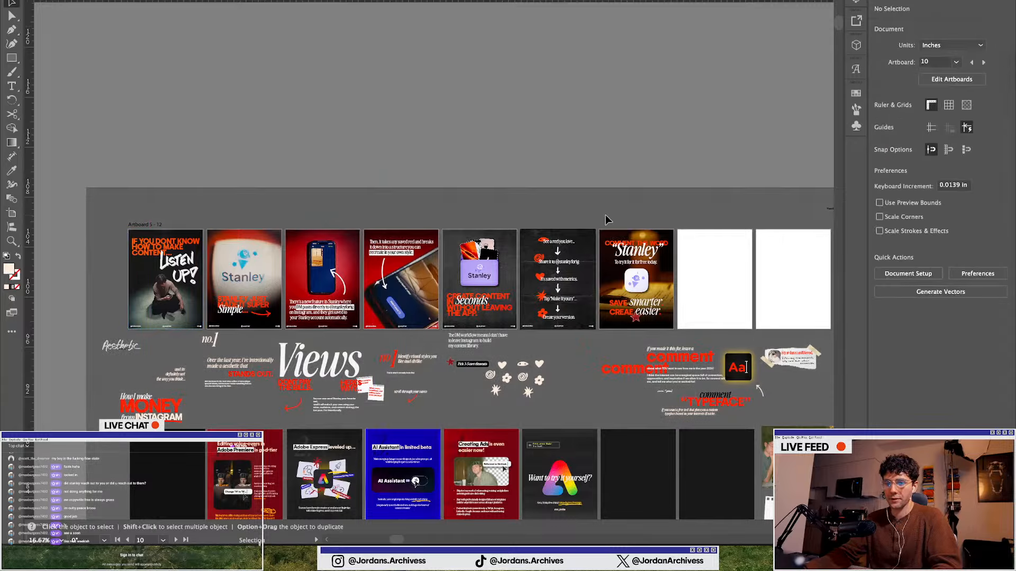
# Switch to the Notion Carousels database in the browser and close the open page preview
pyautogui.hotkey('ctrl', 'Up')
pyautogui.click(452, 446)
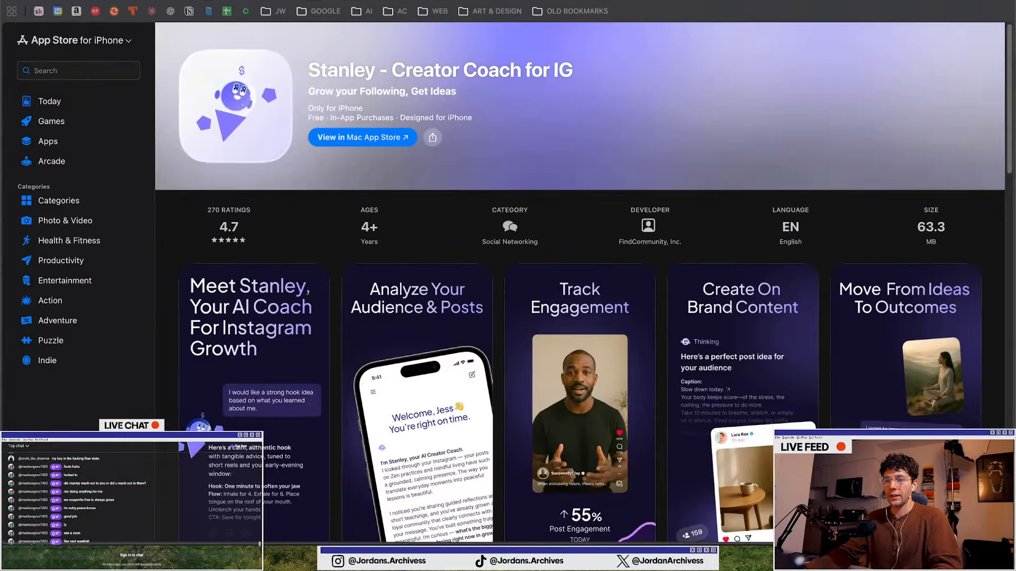
pyautogui.hotkey('ctrl', 'shift', 'Tab')
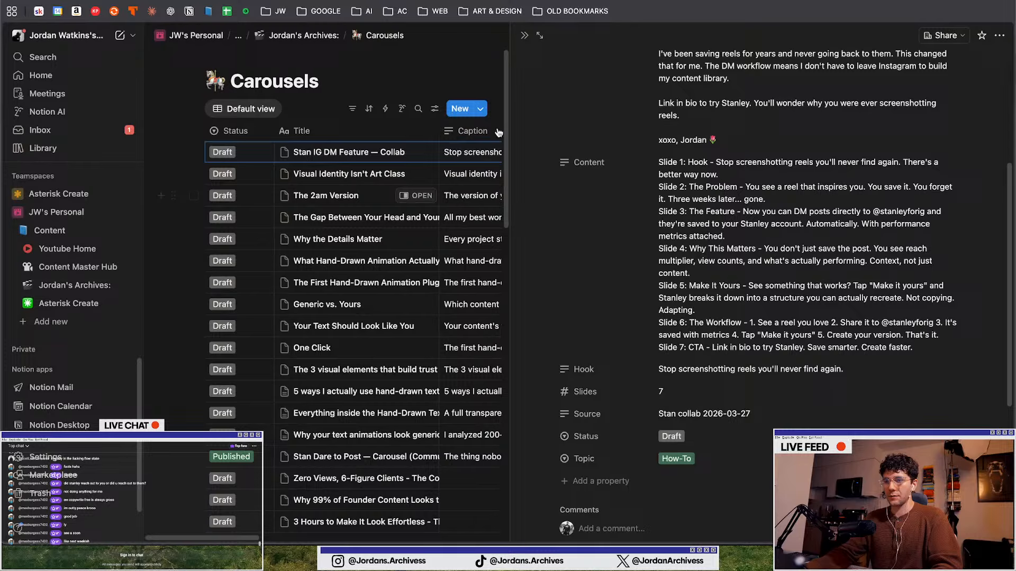
pyautogui.click(525, 35)
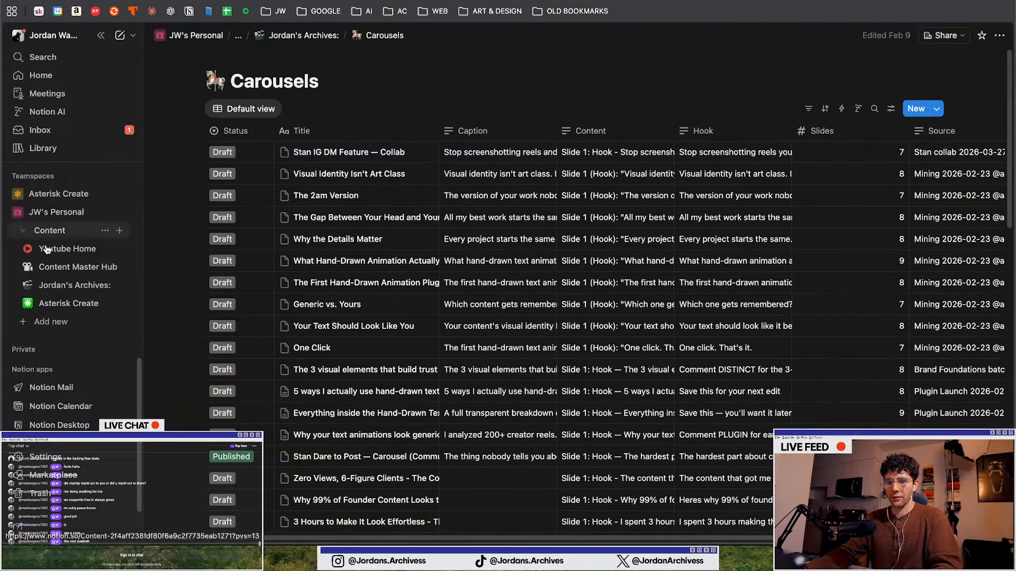
# Open the Jordan's Archives page from the sidebar
pyautogui.scroll(5, 51, 254)
pyautogui.scroll(-6, 50, 270)
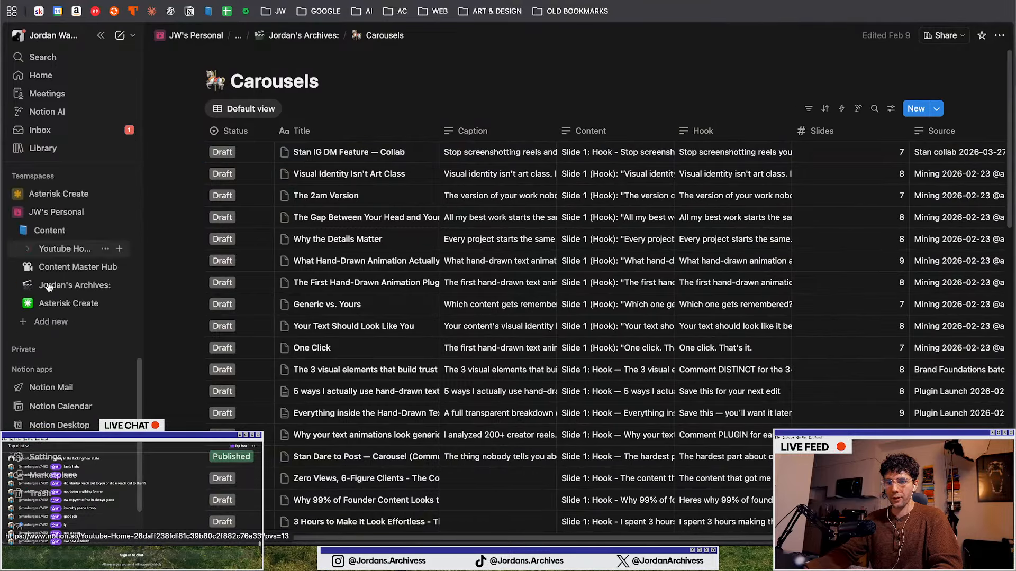
pyautogui.scroll(3, 69, 280)
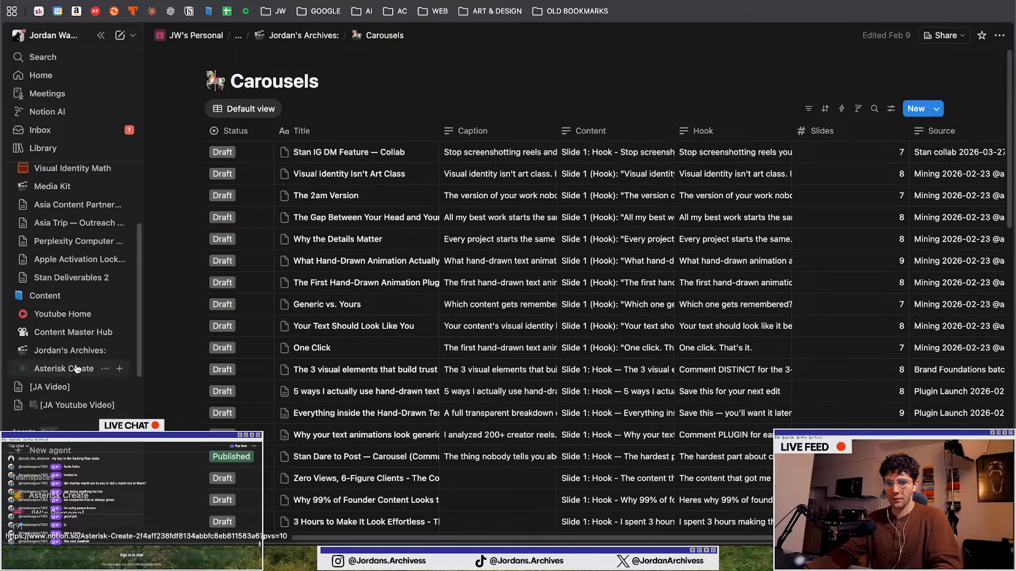
pyautogui.scroll(-8, 77, 318)
pyautogui.scroll(-1, 78, 355)
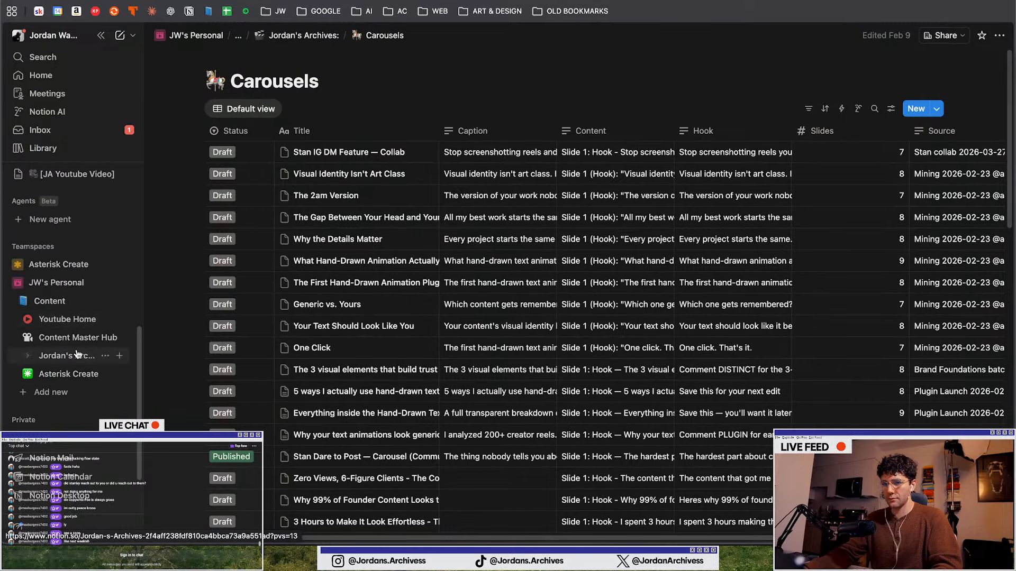
pyautogui.click(74, 338)
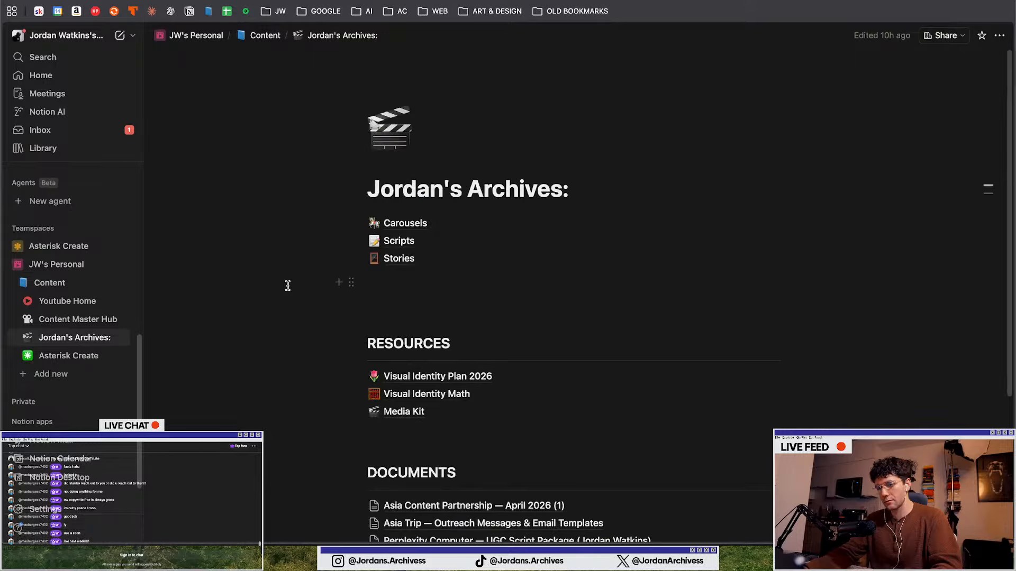
# Open Stan Deliverables 2 and place the cursor on the empty line under the Carrousels heading
pyautogui.scroll(-4, 288, 288)
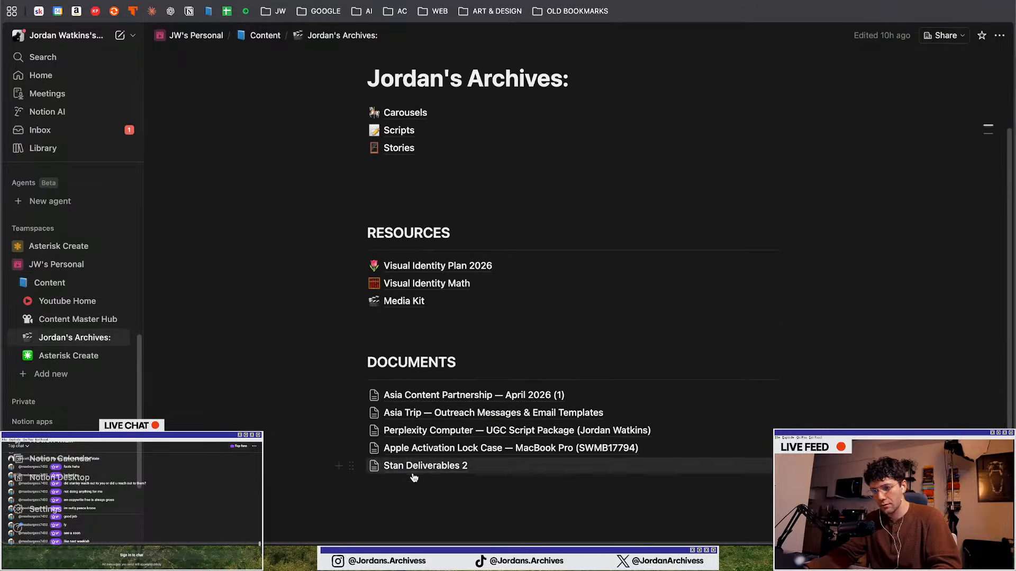
pyautogui.click(418, 468)
pyautogui.scroll(-15, 412, 320)
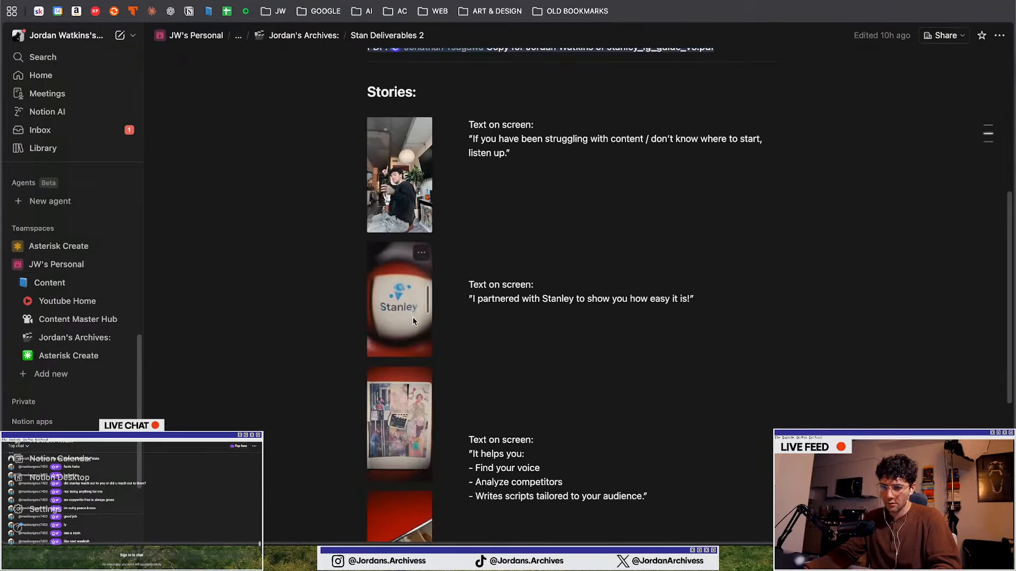
pyautogui.scroll(-2, 412, 320)
pyautogui.click(409, 369)
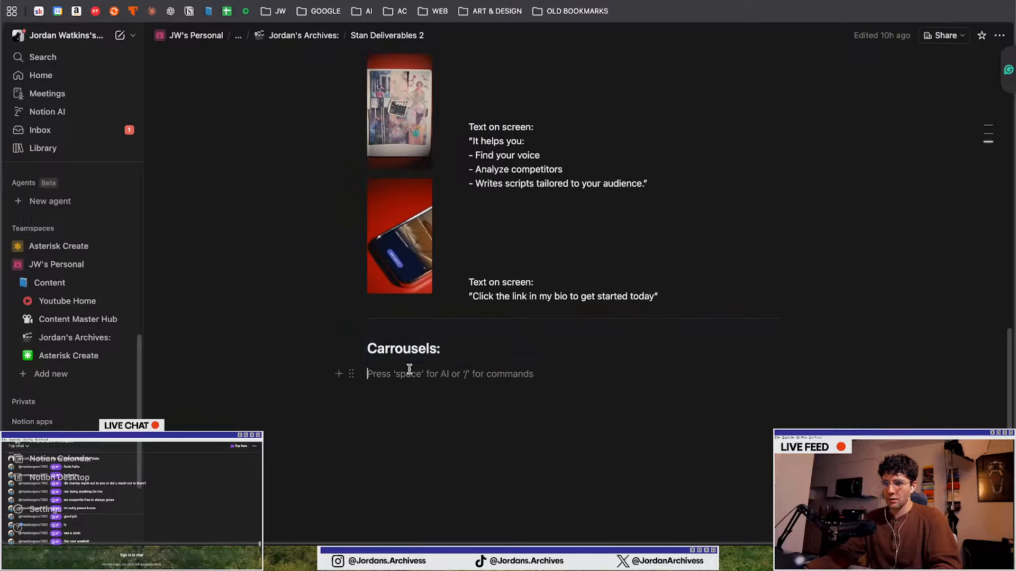
# Drag the exported carousel PNGs from the desktop into the page under the Carrousels heading
pyautogui.hotkey('ctrl', 'Up')
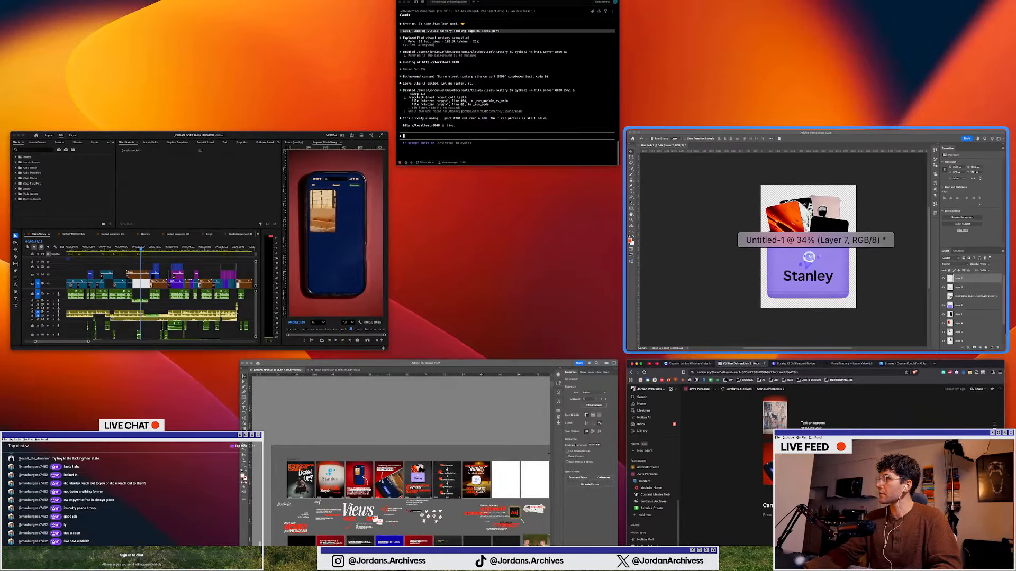
pyautogui.hotkey('ctrl', 'Up')
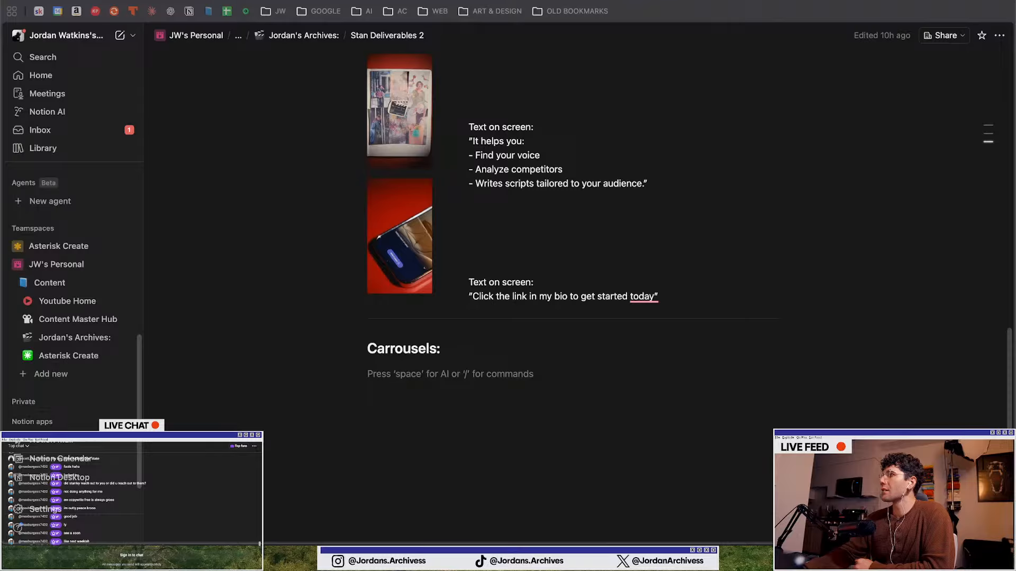
pyautogui.moveTo(1015, 418); pyautogui.dragTo(377, 385)
pyautogui.scroll(-12, 377, 385)
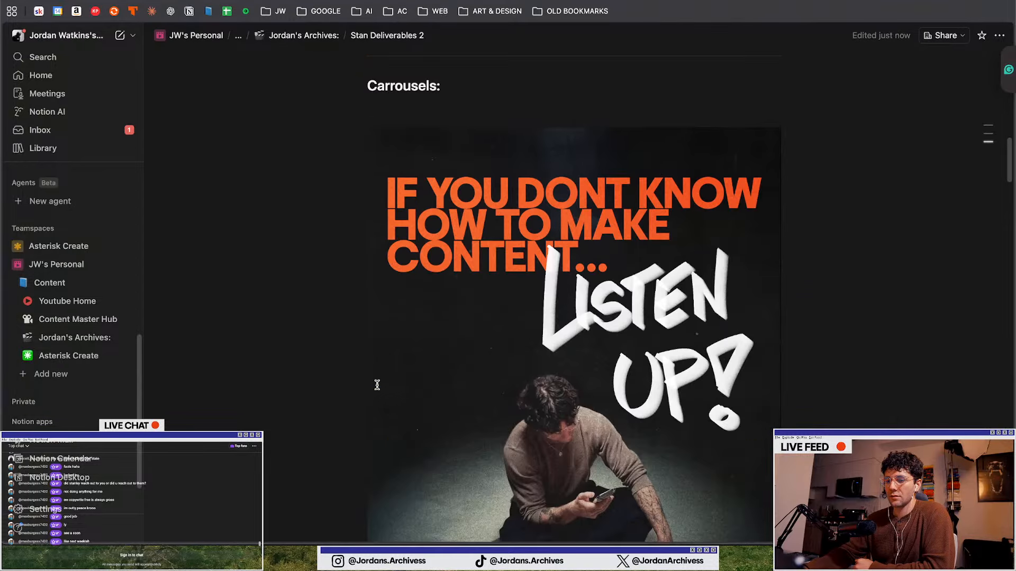
pyautogui.scroll(6, 512, 320)
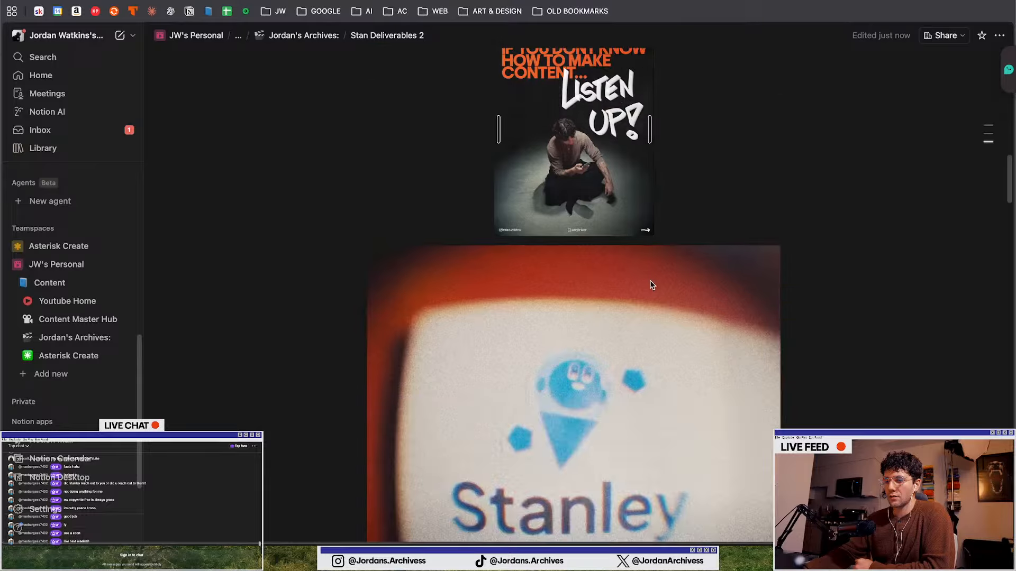
# Resize the second and third carousel images to the same narrow width as the first
pyautogui.scroll(-1, 651, 286)
pyautogui.click(680, 334)
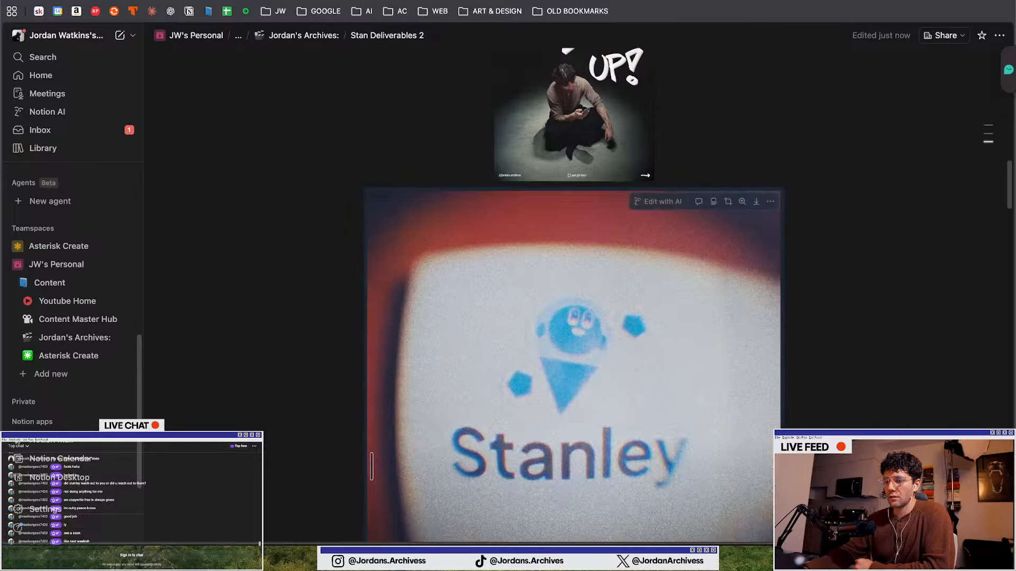
pyautogui.moveTo(776, 465); pyautogui.dragTo(658, 421)
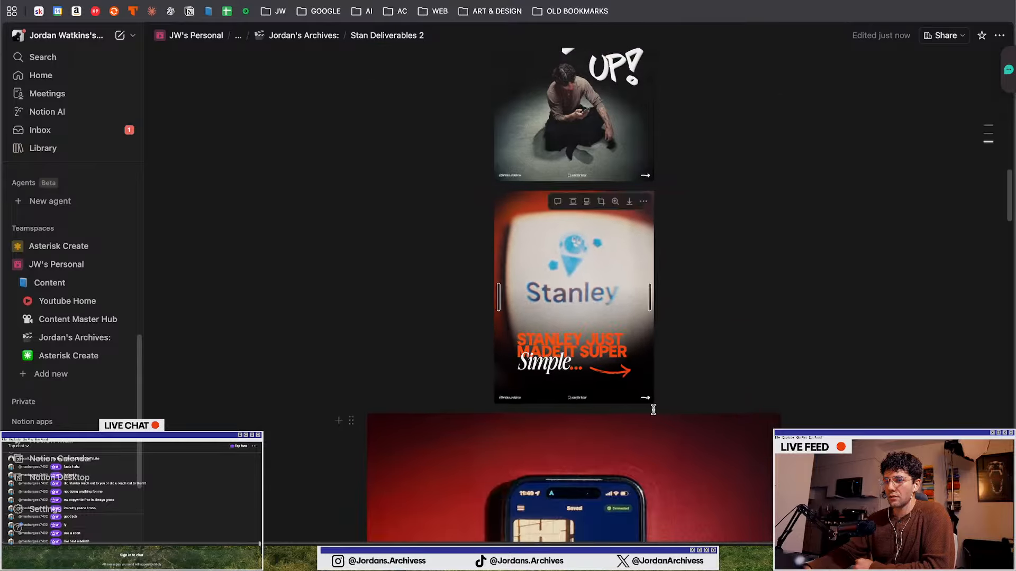
pyautogui.scroll(-5, 653, 410)
pyautogui.moveTo(770, 441); pyautogui.dragTo(654, 429)
# Resize the fourth and fifth carousel images to the same narrow width
pyautogui.scroll(-9, 688, 412)
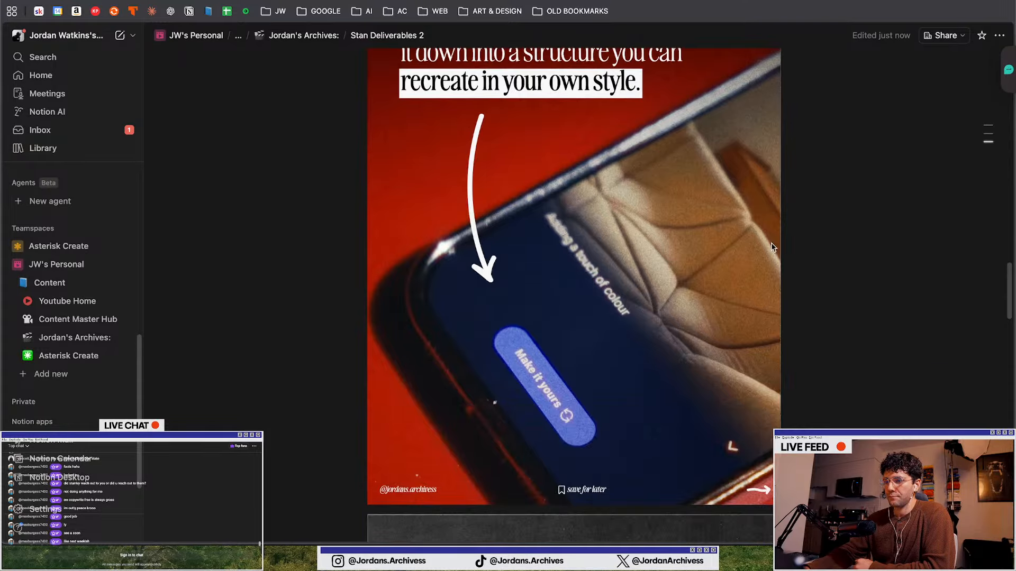
pyautogui.moveTo(768, 222); pyautogui.dragTo(637, 233)
pyautogui.scroll(5, 637, 235)
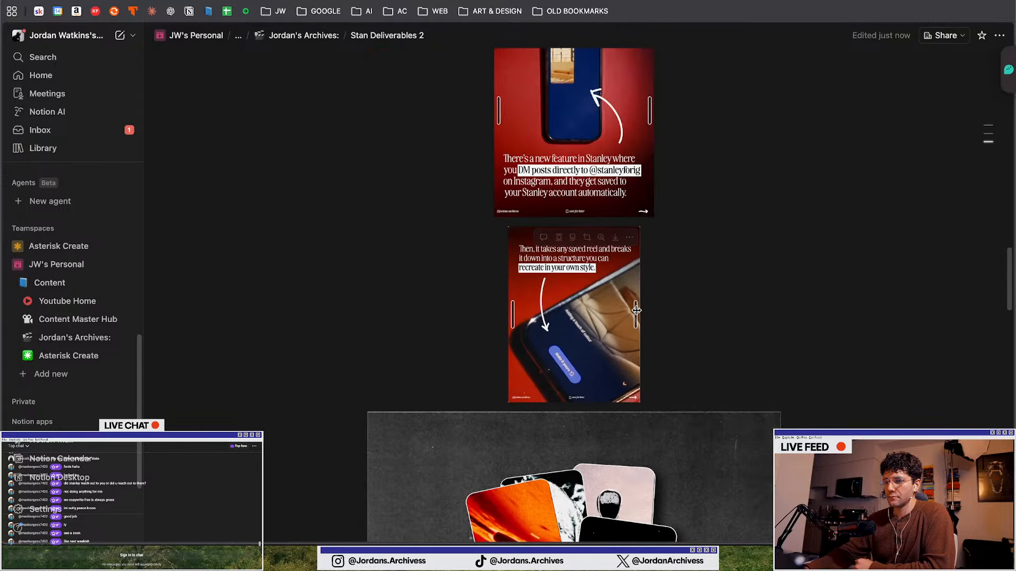
pyautogui.moveTo(637, 309); pyautogui.dragTo(651, 311)
pyautogui.scroll(-6, 730, 398)
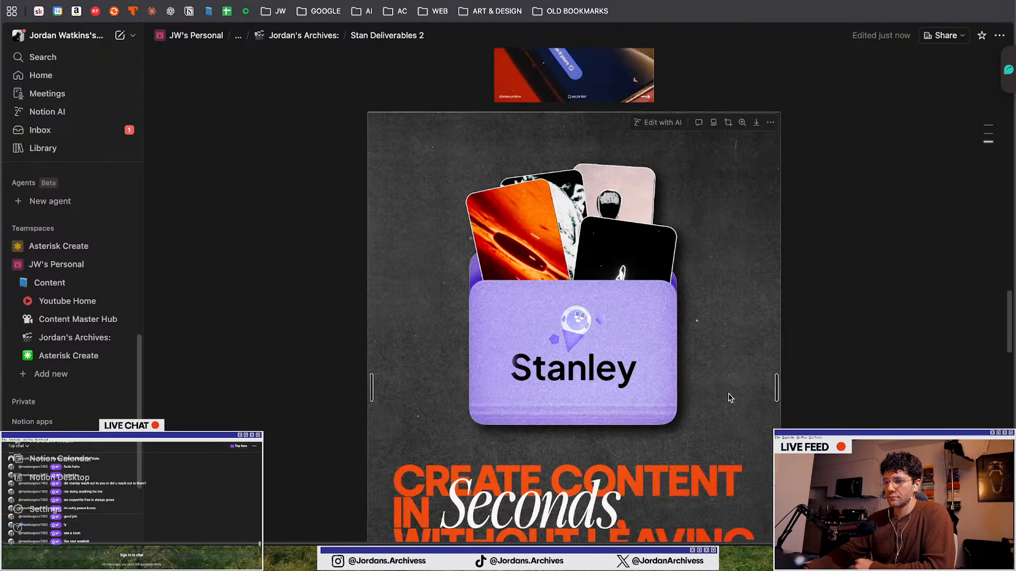
pyautogui.moveTo(776, 388); pyautogui.dragTo(652, 351)
# Resize the sixth and seventh carousel images to the same narrow width
pyautogui.scroll(-5, 677, 381)
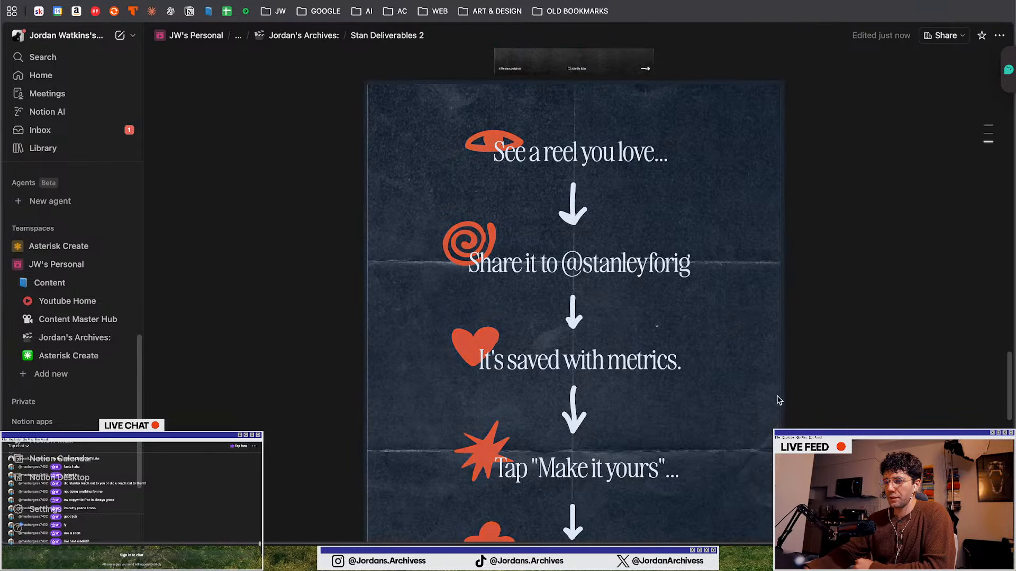
pyautogui.scroll(-2, 776, 344)
pyautogui.moveTo(775, 290); pyautogui.dragTo(666, 291)
pyautogui.scroll(5, 662, 370)
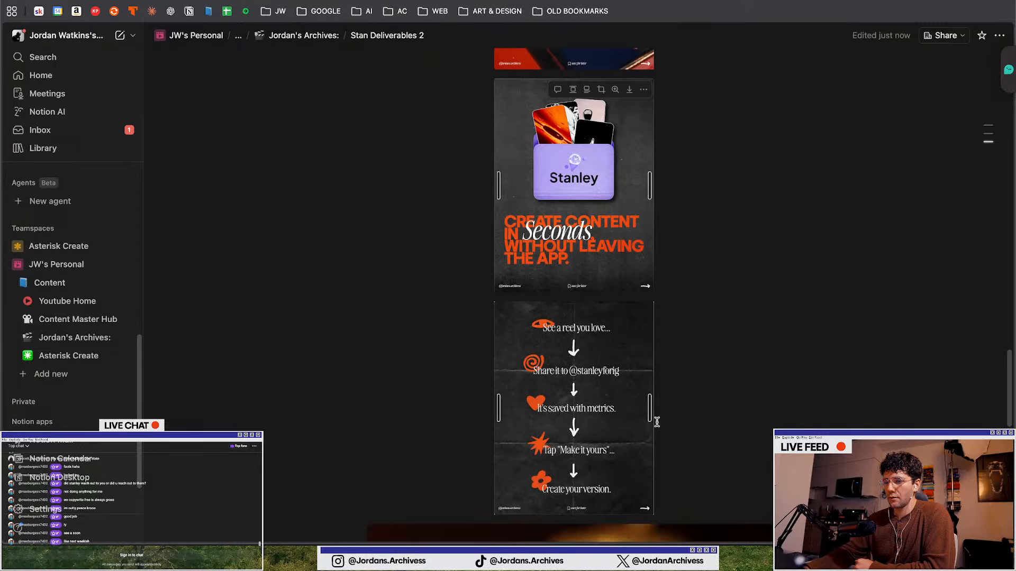
pyautogui.scroll(-10, 657, 421)
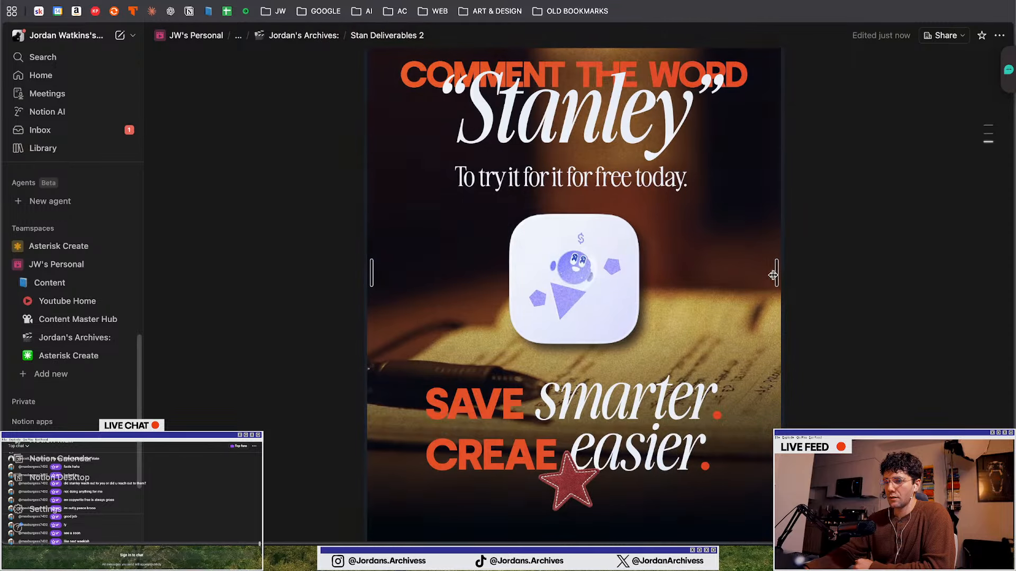
pyautogui.moveTo(773, 275); pyautogui.dragTo(654, 254)
pyautogui.scroll(10, 787, 311)
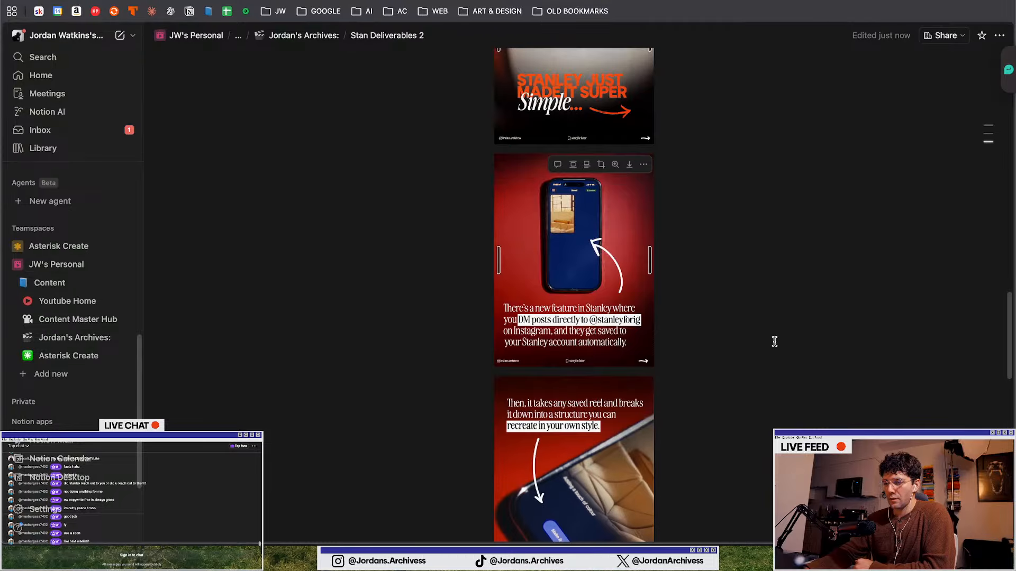
pyautogui.scroll(12, 775, 342)
pyautogui.moveTo(585, 360); pyautogui.dragTo(347, 387)
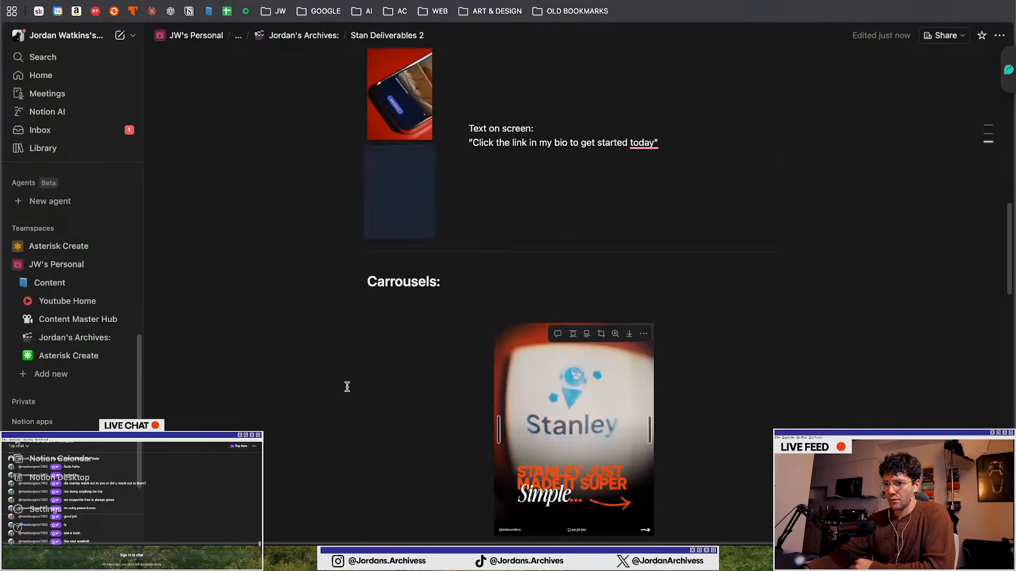
pyautogui.press('super+z')
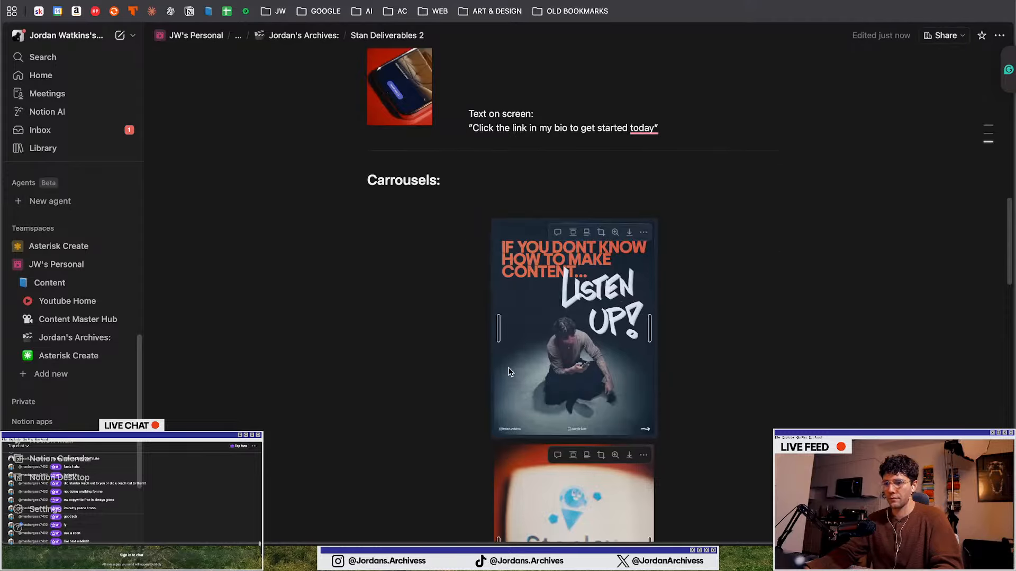
# Add a "Caption:" line below the last carousel image
pyautogui.scroll(9, 363, 346)
pyautogui.scroll(-16, 363, 347)
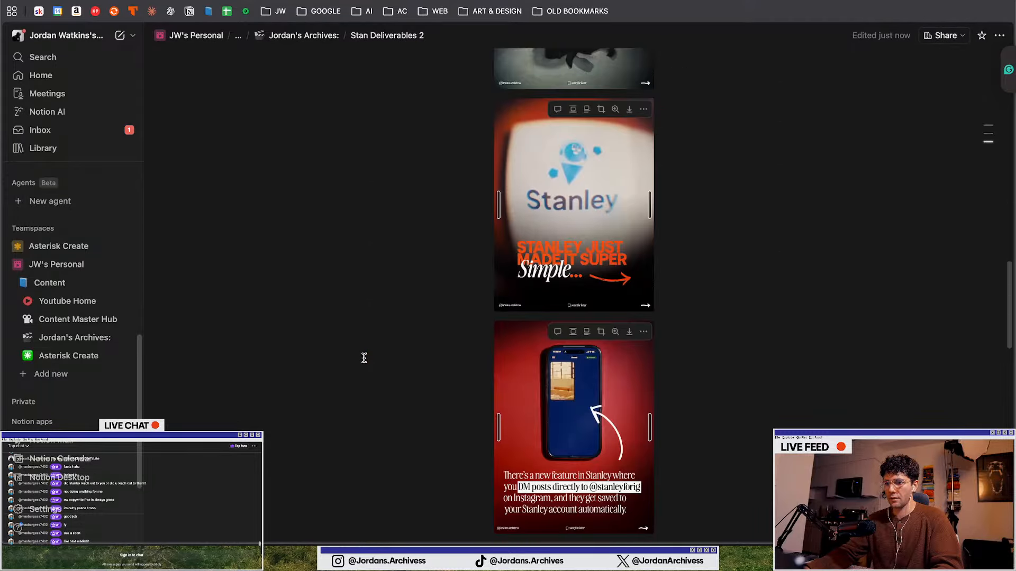
pyautogui.scroll(-20, 364, 358)
pyautogui.click(522, 426)
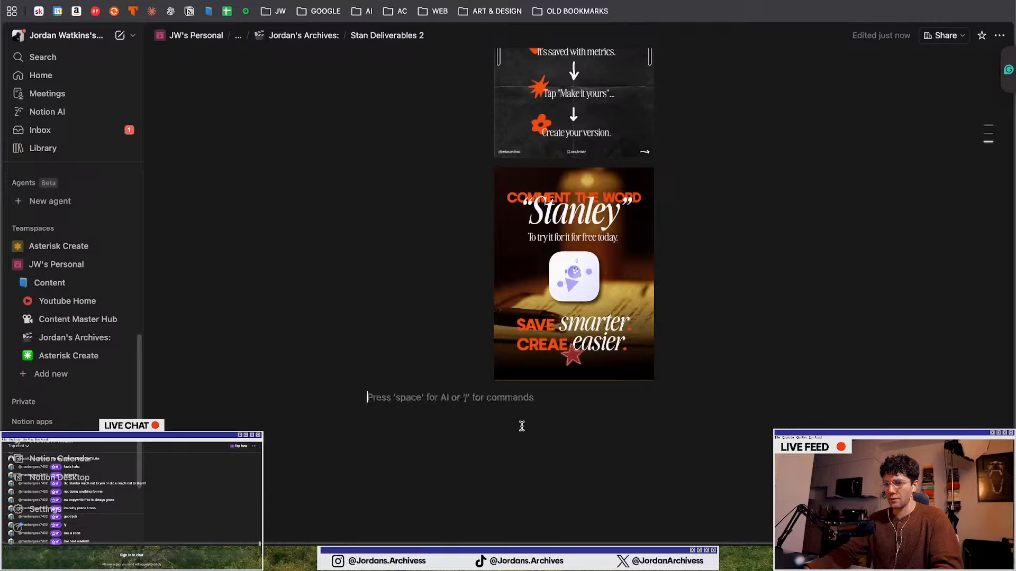
pyautogui.write('Caption')
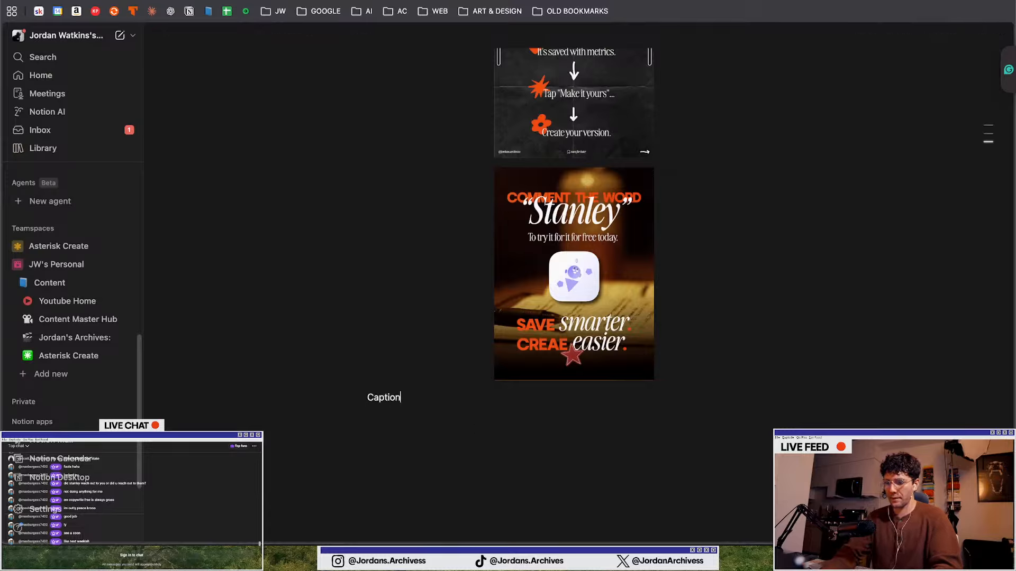
pyautogui.write(':')
pyautogui.press('Return')
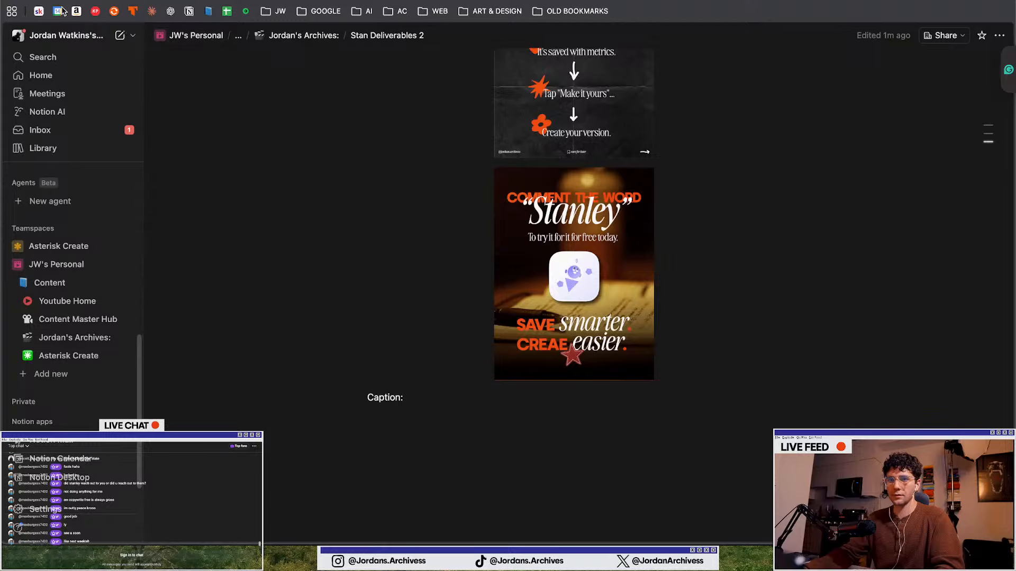
# Open the Stan IG DM Feature — Collab entry in the Carousels database
pyautogui.rightClick(328, 0)
pyautogui.click(344, 0)
pyautogui.click(207, 10)
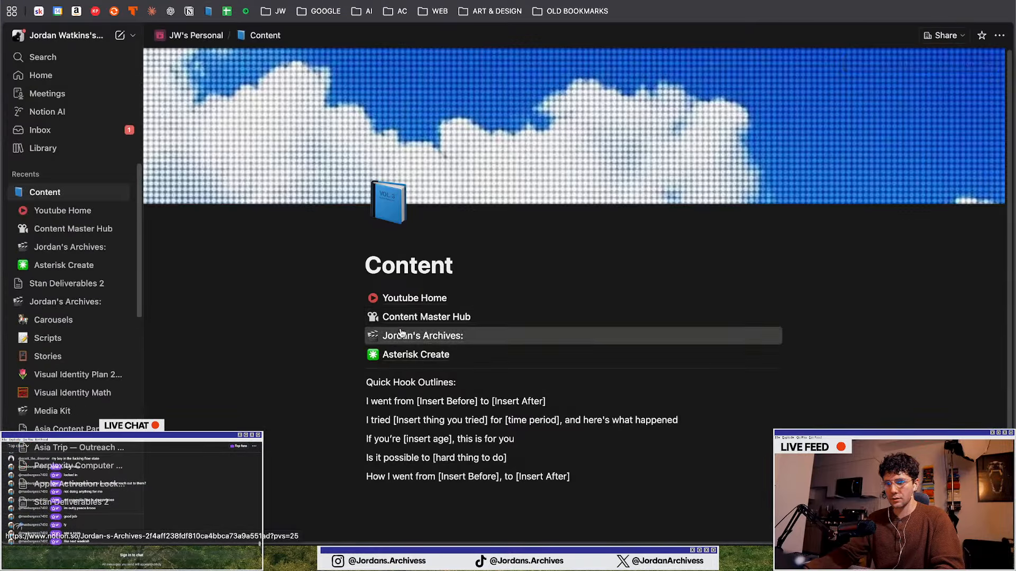
pyautogui.click(390, 335)
pyautogui.click(388, 225)
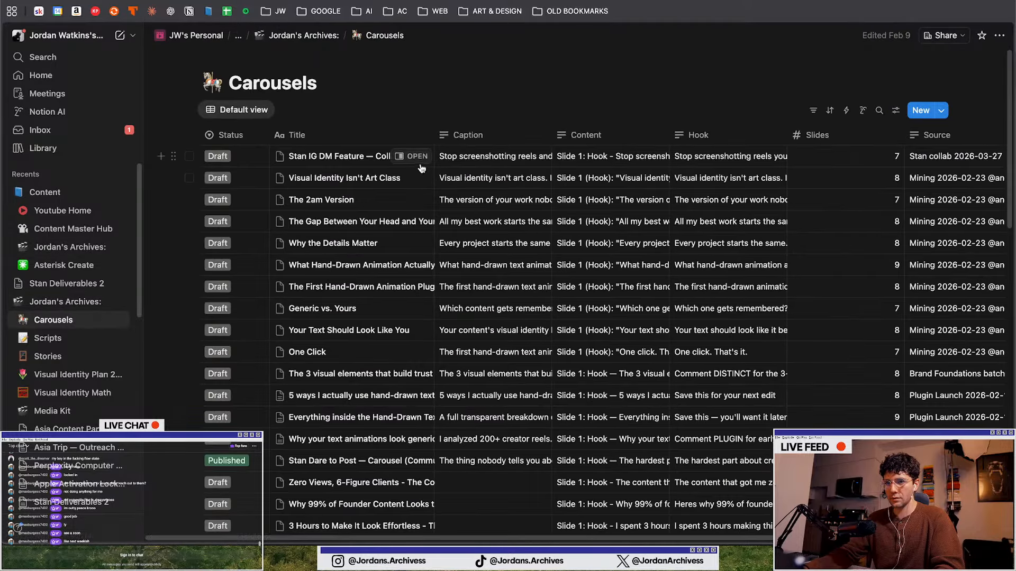
pyautogui.click(415, 156)
pyautogui.scroll(-10, 681, 141)
pyautogui.scroll(8, 681, 141)
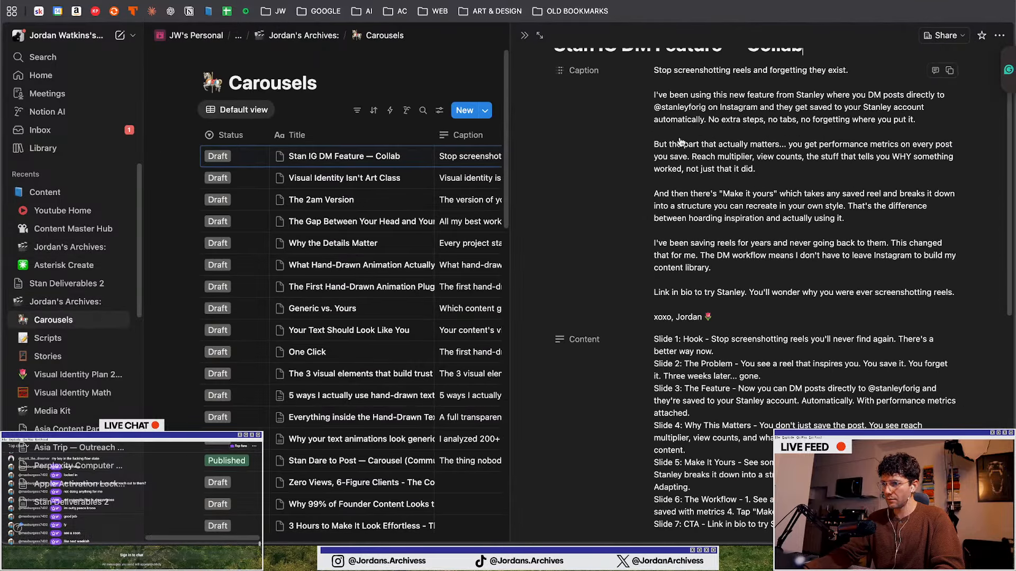
# Copy the entry's caption text and paste it under Caption: on the Stan Deliverables 2 page
pyautogui.click(654, 71)
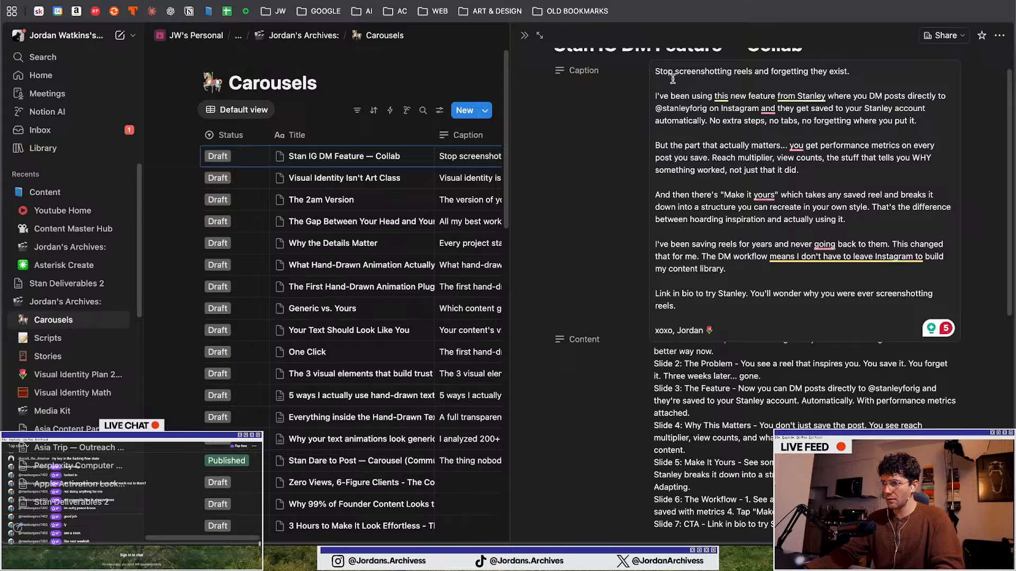
pyautogui.moveTo(656, 71); pyautogui.dragTo(711, 328)
pyautogui.hotkey('ctrl', 'c')
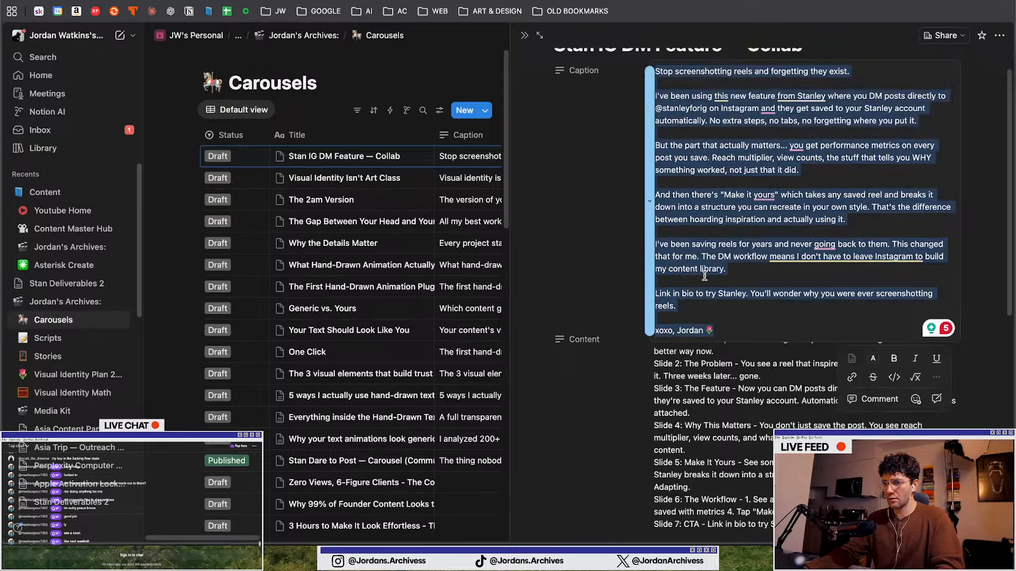
pyautogui.click(344, 1)
pyautogui.hotkey('ctrl', 'v')
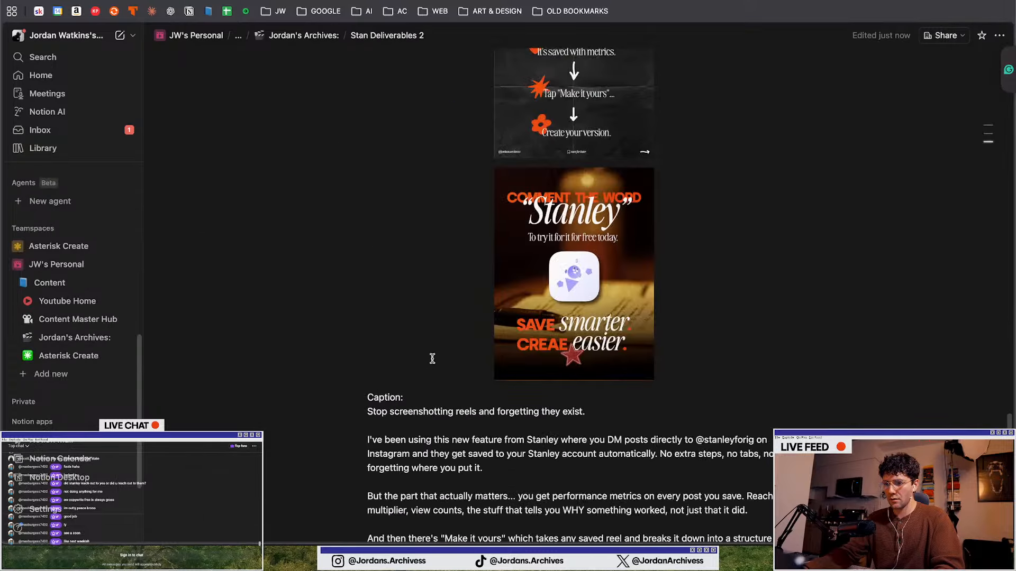
# Reword the second paragraph's opening to "This new feature from Stanley lets you DM posts..."
pyautogui.scroll(-4, 430, 356)
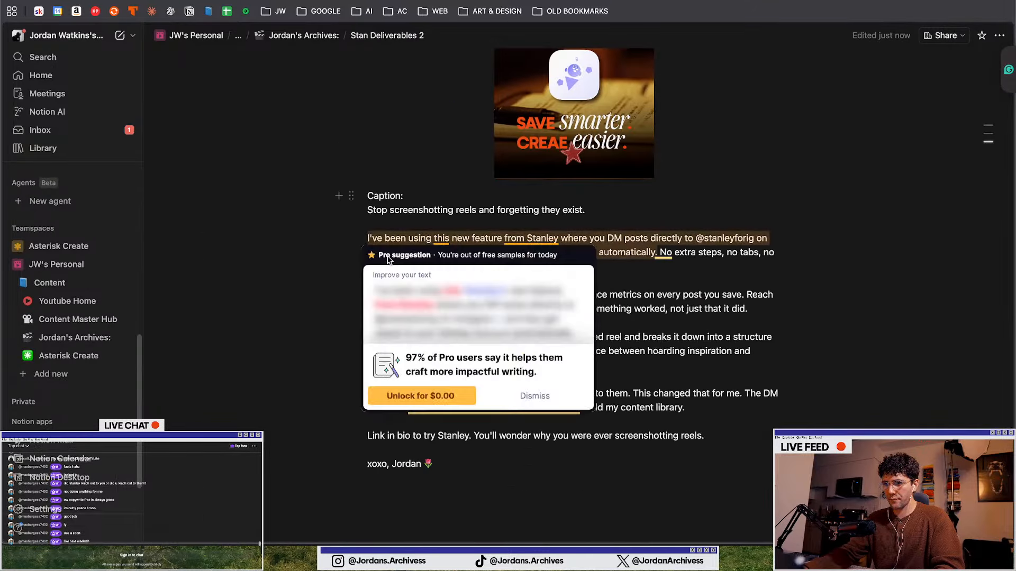
pyautogui.click(477, 240)
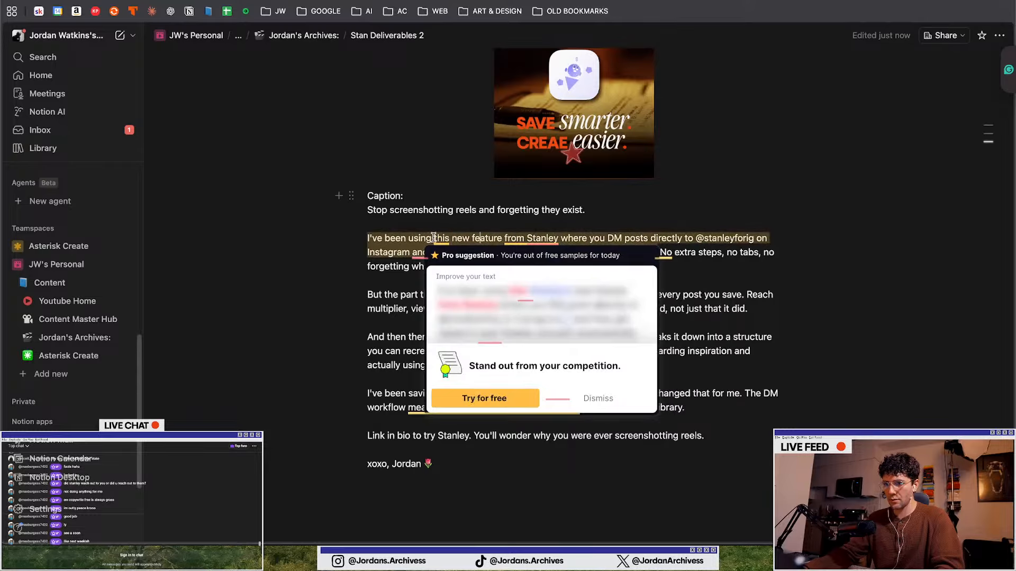
pyautogui.moveTo(434, 237); pyautogui.dragTo(365, 237)
pyautogui.press('BackSpace')
pyautogui.press('Delete')
pyautogui.write('T')
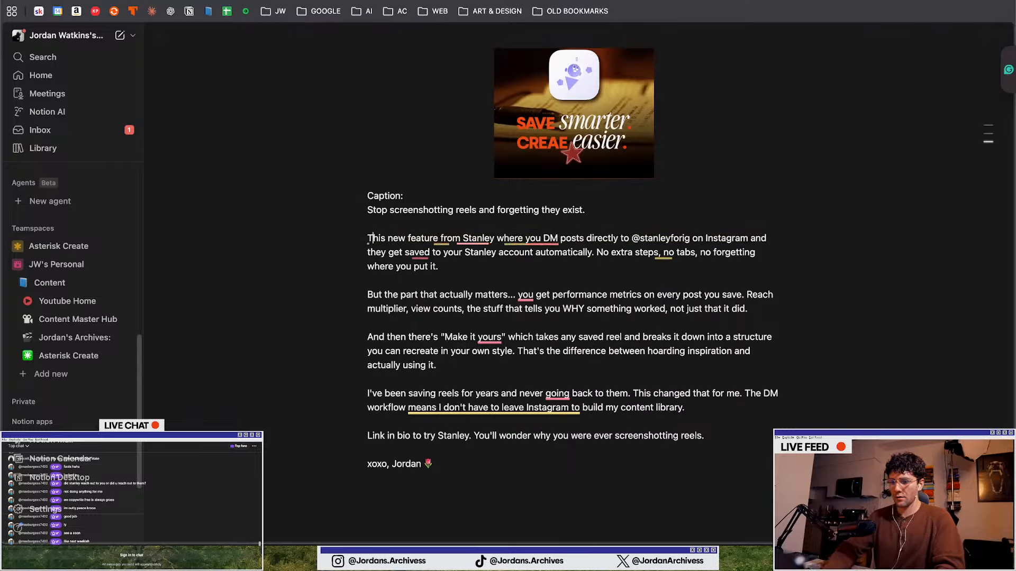
pyautogui.click(498, 228)
pyautogui.doubleClick(504, 237)
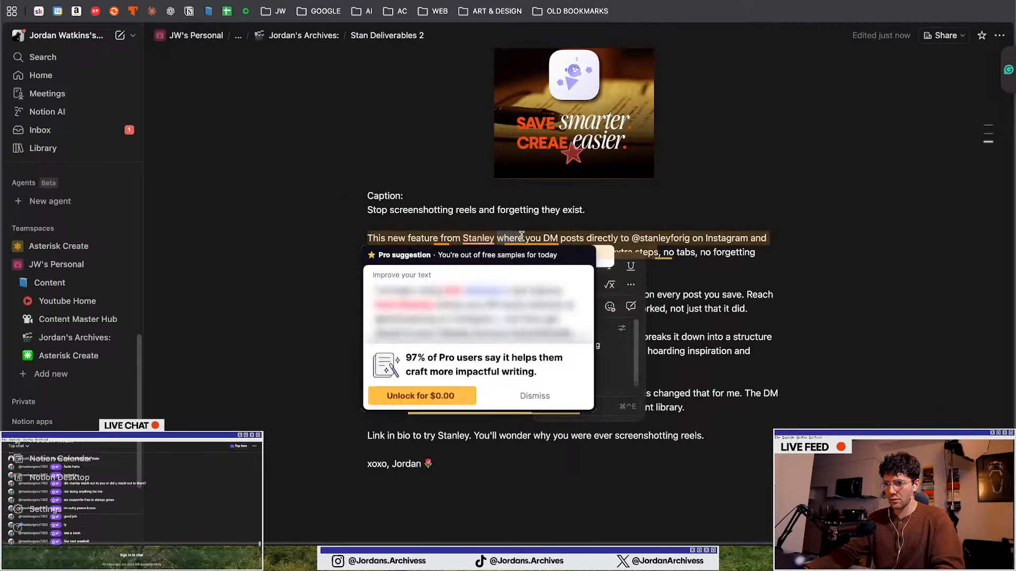
pyautogui.write('le')
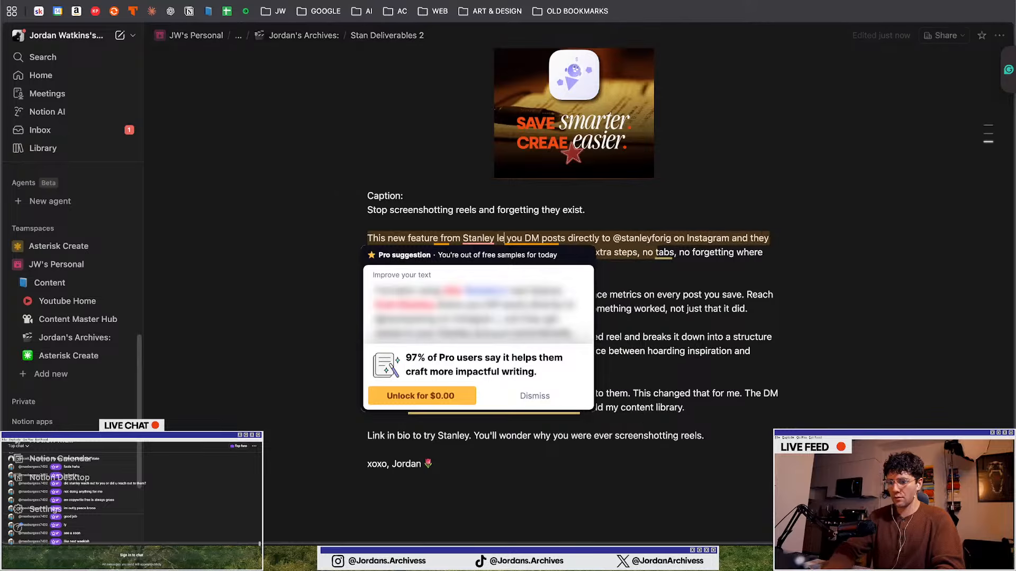
pyautogui.write('ts')
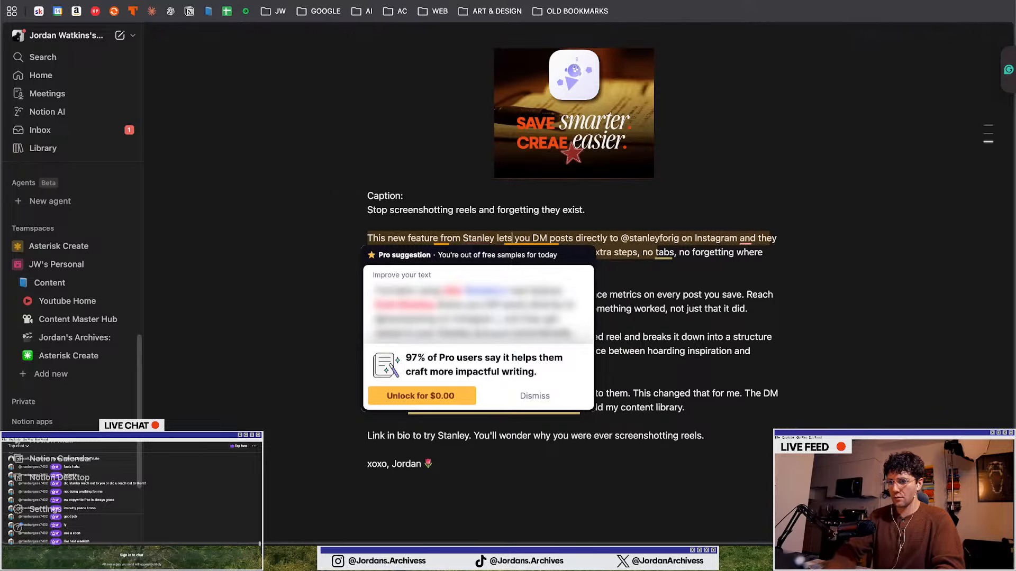
# Add a comma after "Instagram" in the second paragraph
pyautogui.click(652, 267)
pyautogui.click(762, 277)
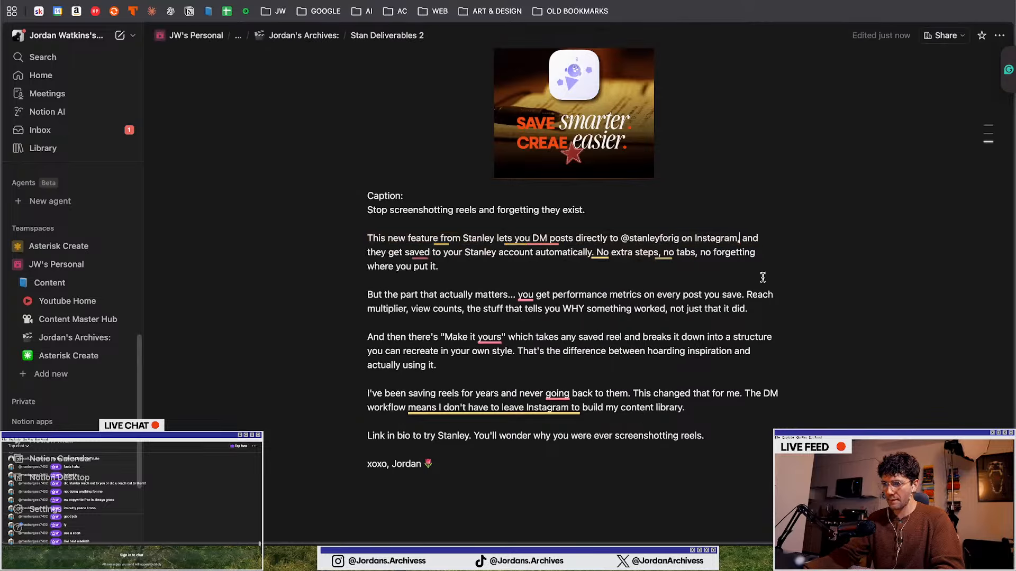
pyautogui.moveTo(414, 254)
pyautogui.click(427, 290)
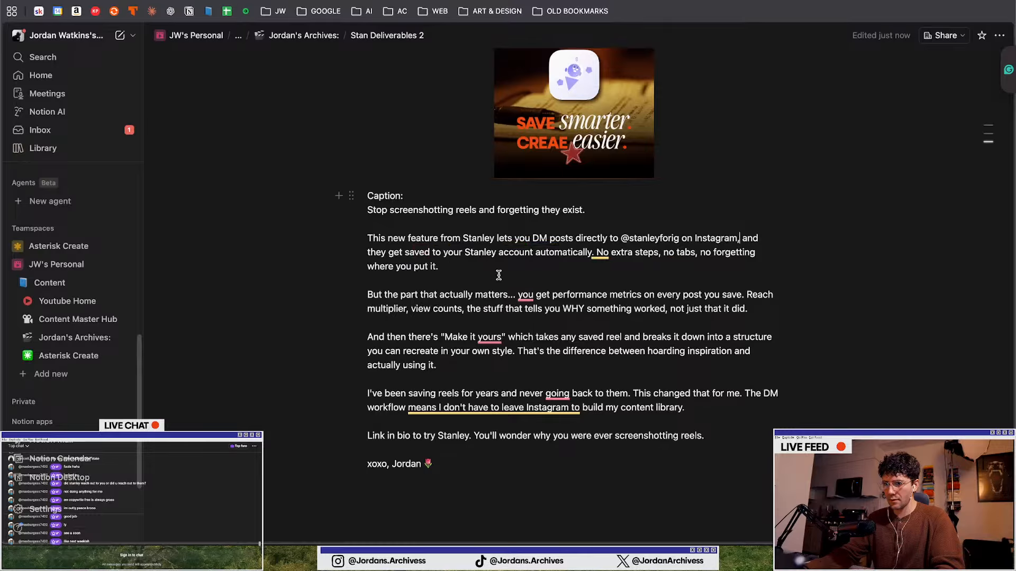
# Accept the punctuation fix adding a comma after "Make it yours"
pyautogui.scroll(-1, 454, 291)
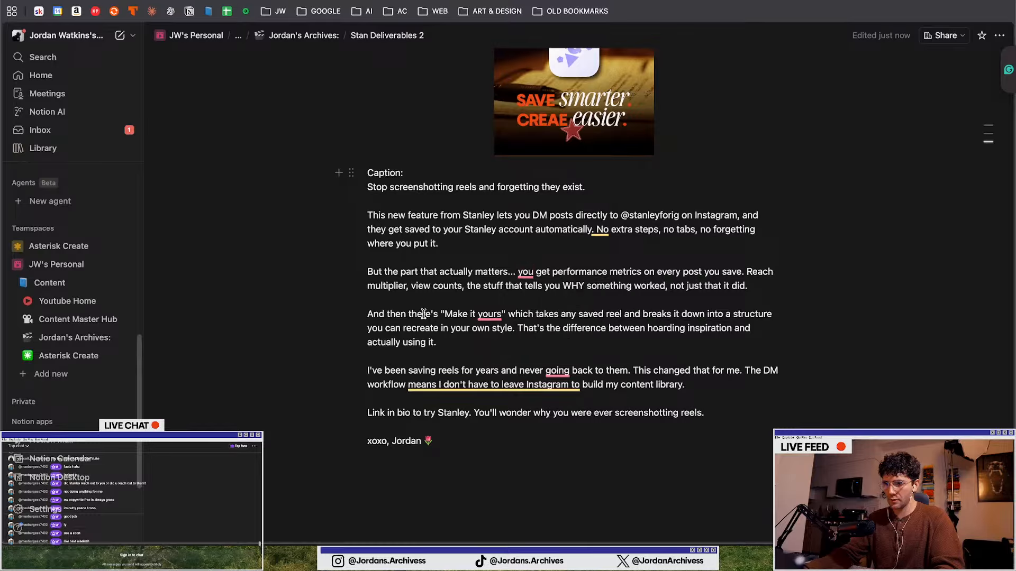
pyautogui.scroll(-1, 424, 314)
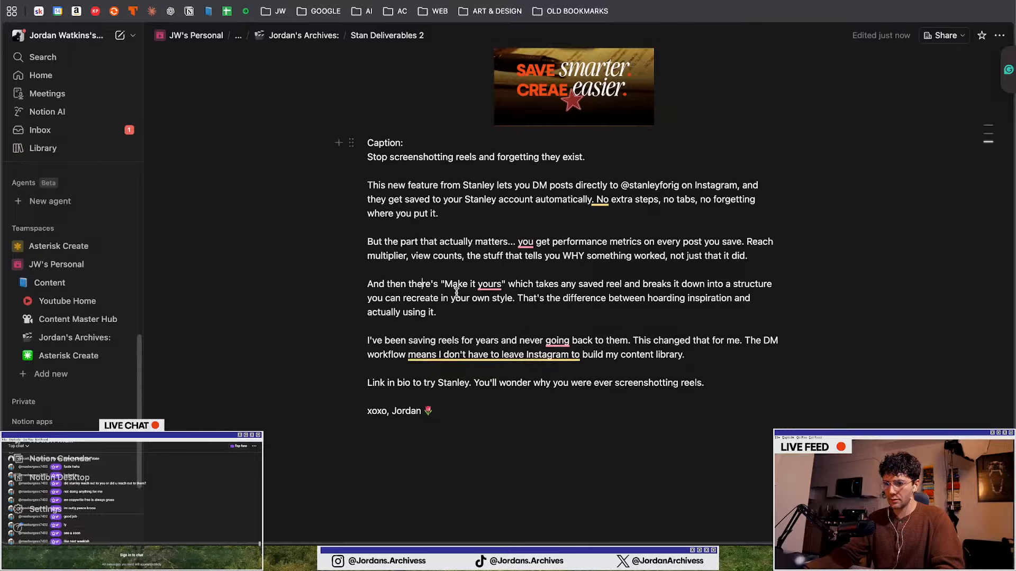
pyautogui.moveTo(488, 286)
pyautogui.click(406, 331)
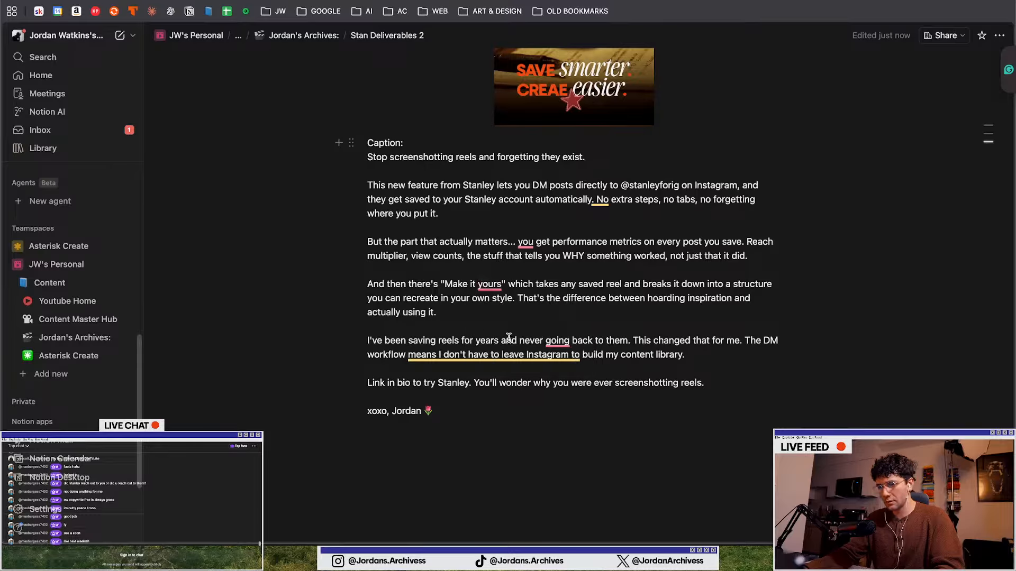
pyautogui.scroll(-1, 509, 338)
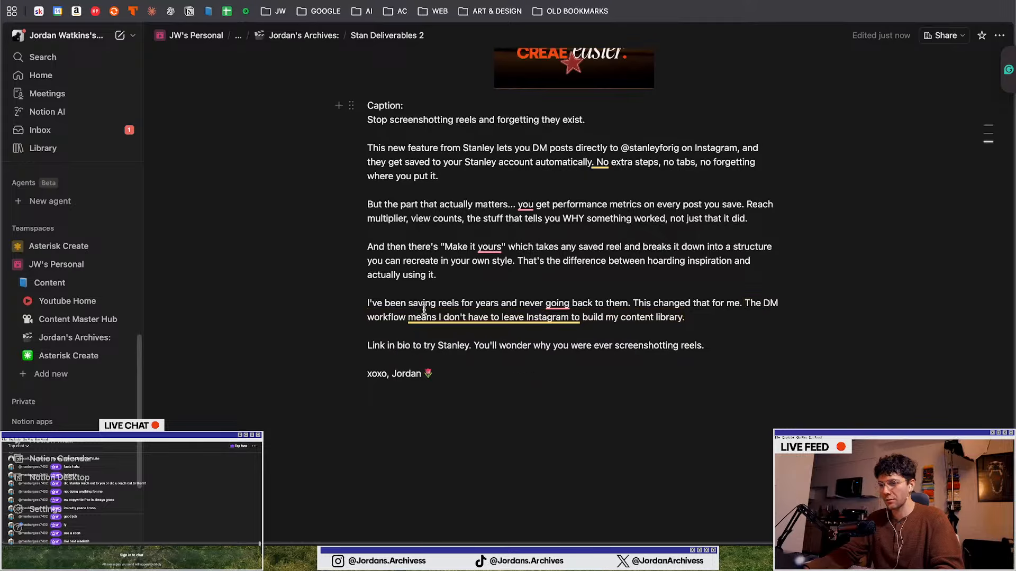
pyautogui.moveTo(490, 248)
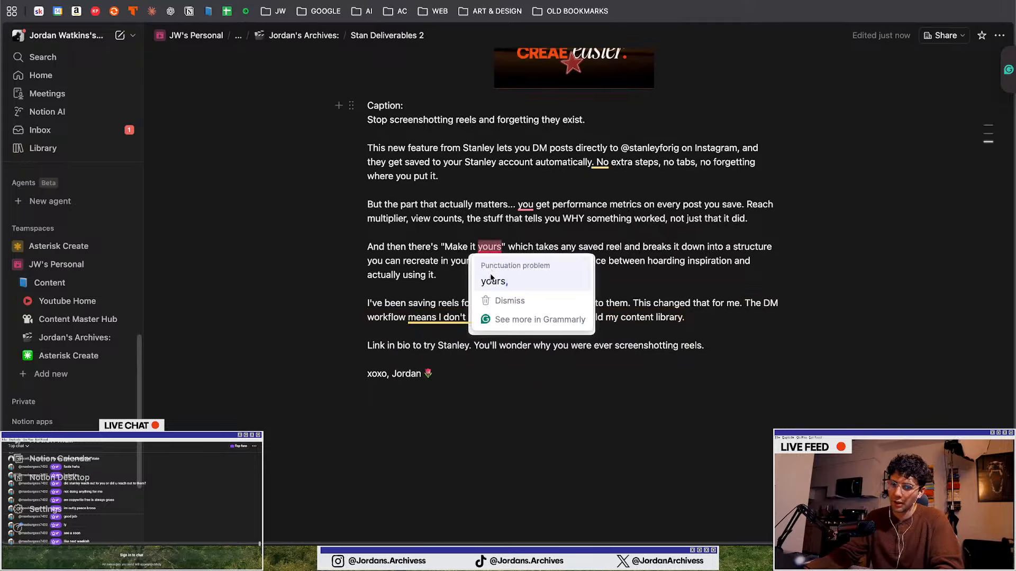
pyautogui.click(487, 273)
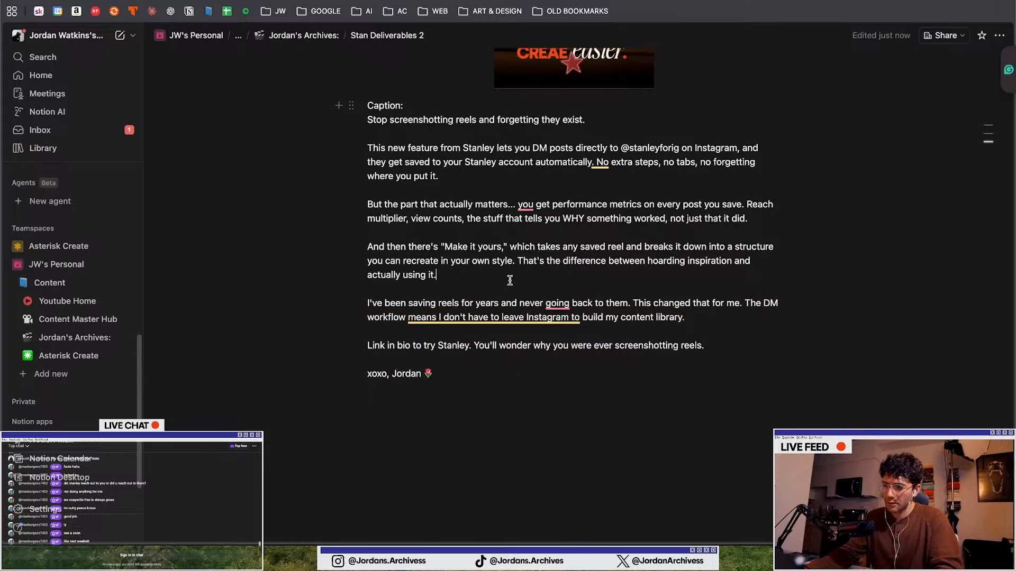
# Change "going" to "go" in the paragraph about saving reels
pyautogui.click(506, 365)
pyautogui.moveTo(560, 299)
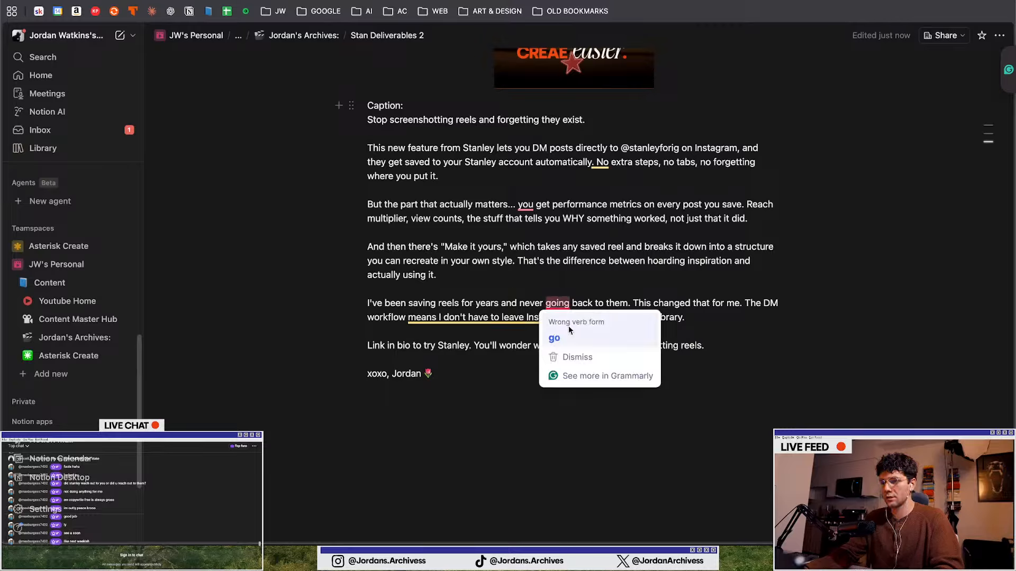
pyautogui.click(568, 332)
pyautogui.click(666, 319)
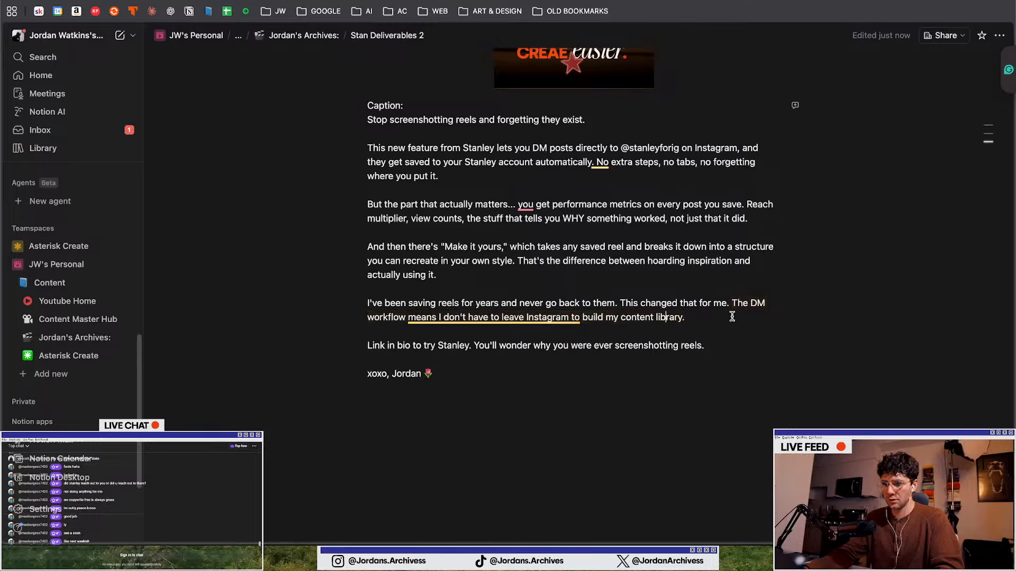
# Replace the two paragraphs before the sign-off with "Comment the word “Stanley” to try it for free today"
pyautogui.moveTo(732, 316); pyautogui.dragTo(349, 290)
pyautogui.click(716, 349)
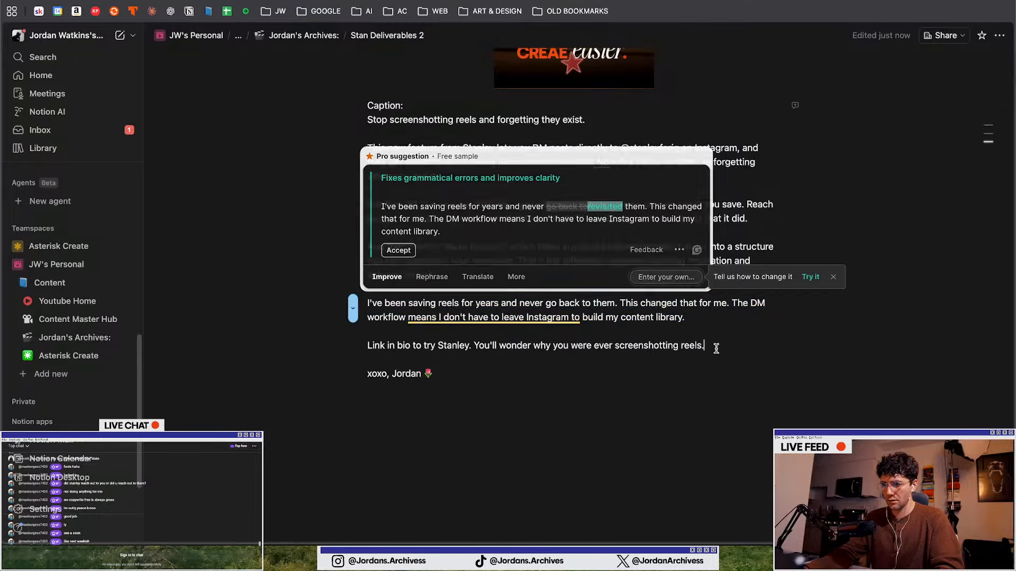
pyautogui.moveTo(716, 348); pyautogui.dragTo(358, 303)
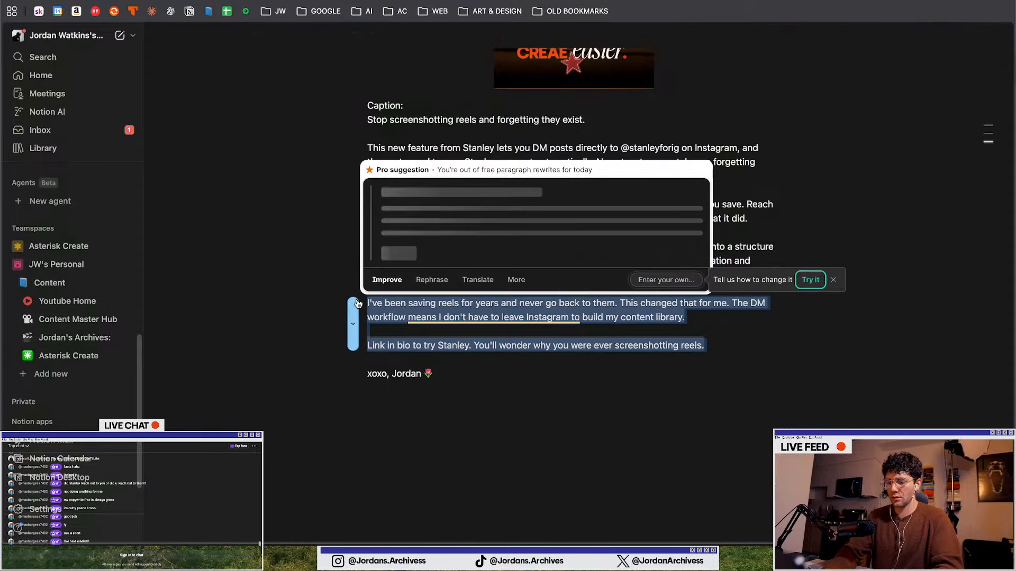
pyautogui.tripleClick(386, 306)
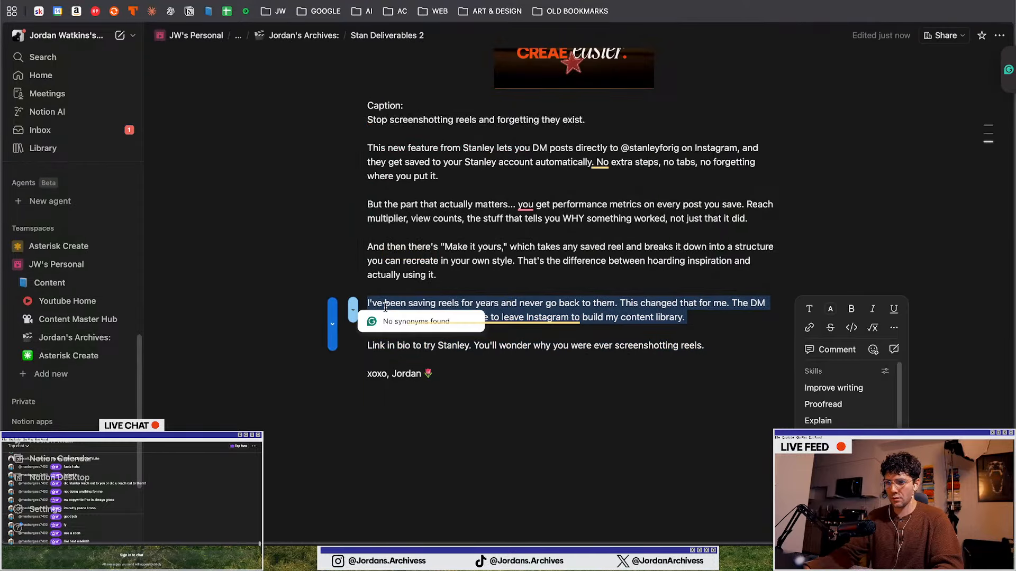
pyautogui.press('super+a')
pyautogui.click(554, 345)
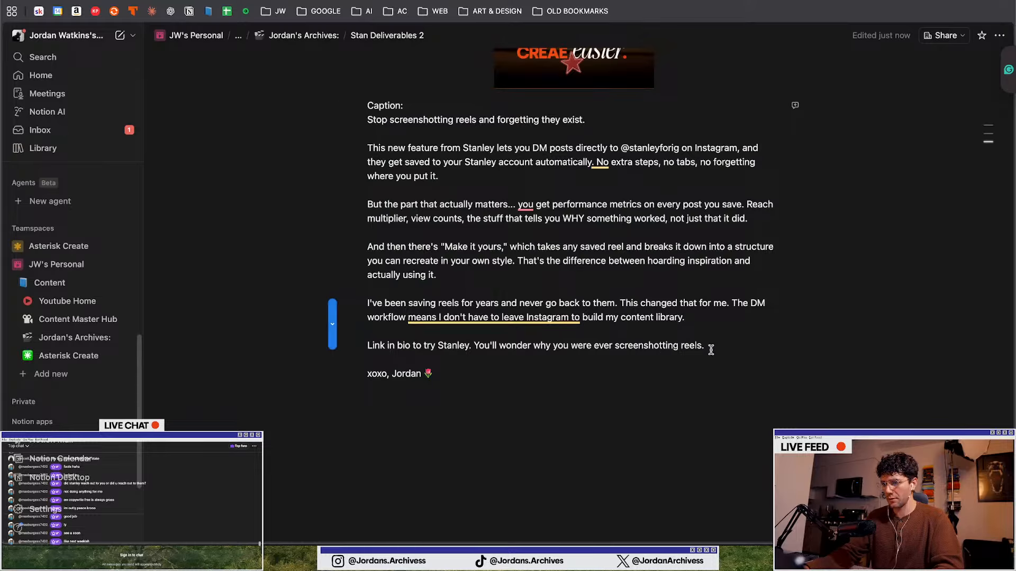
pyautogui.moveTo(711, 350); pyautogui.dragTo(377, 307)
pyautogui.press('BackSpace')
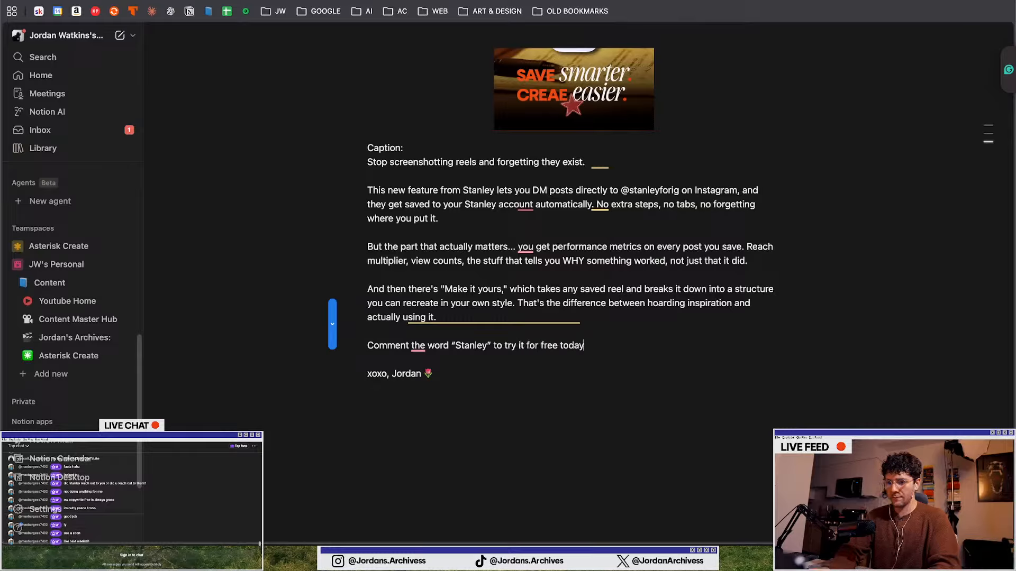
pyautogui.click(405, 409)
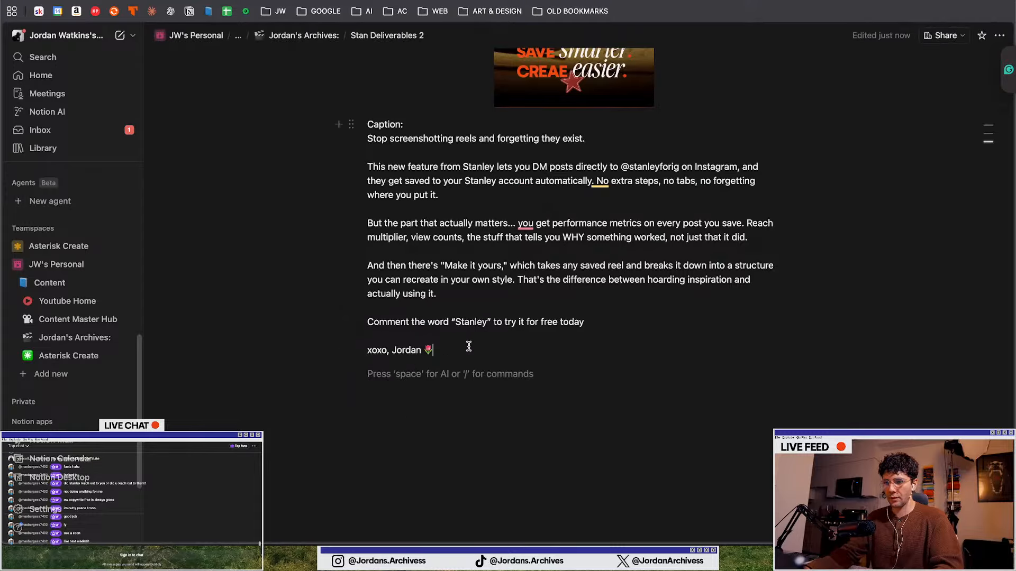
pyautogui.scroll(4, 469, 346)
pyautogui.scroll(15, 511, 401)
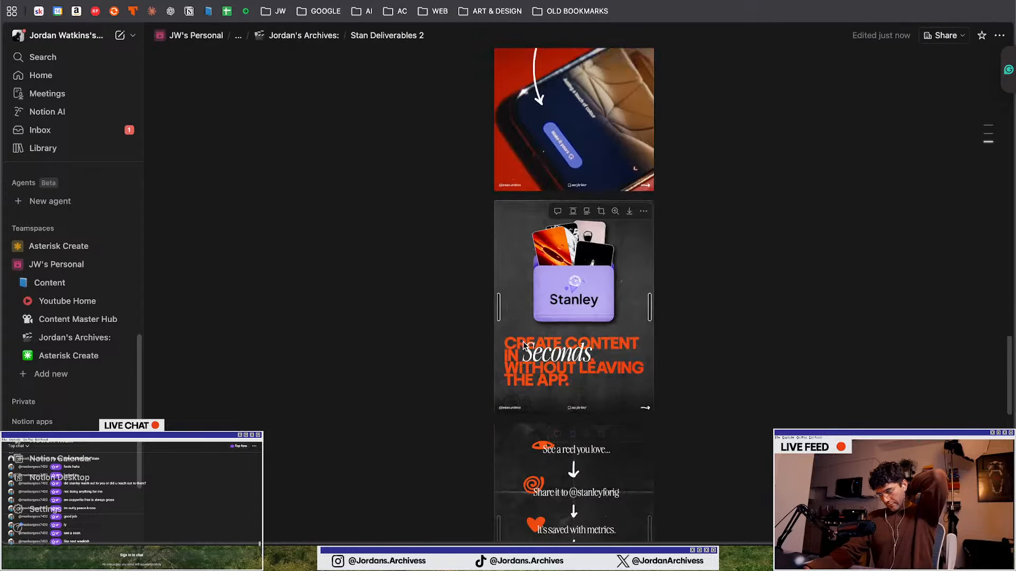
# Move the finished Stanley carousel artboard contents into the grid alongside the other completed carousels
pyautogui.scroll(20, 376, 316)
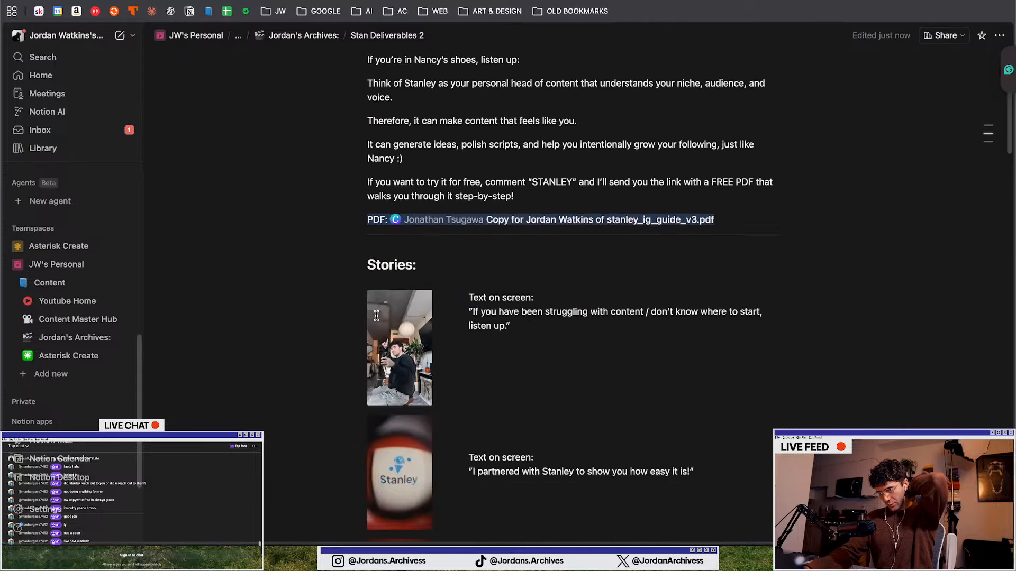
pyautogui.scroll(-20, 481, 212)
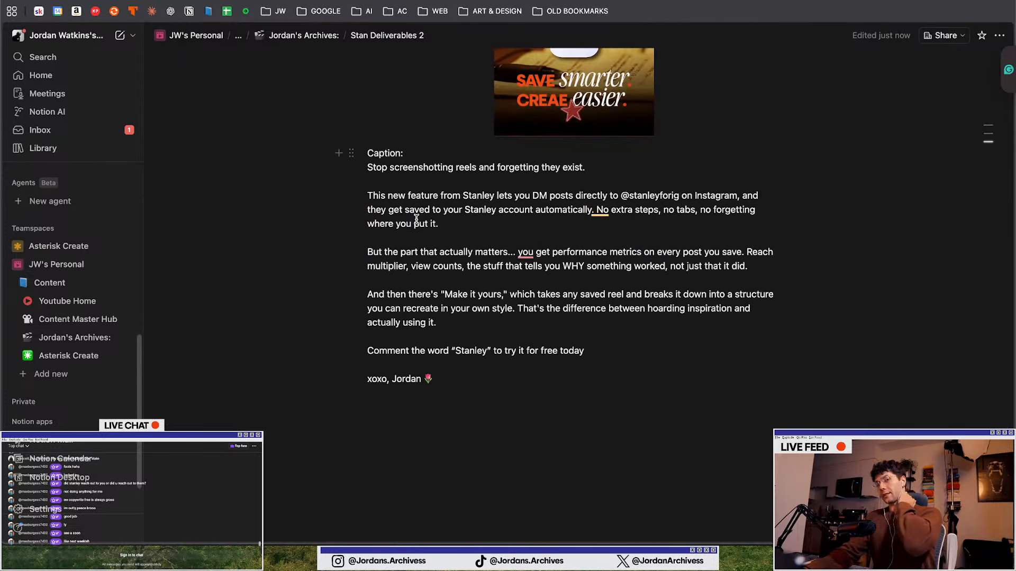
pyautogui.hotkey('ctrl', 'Up')
pyautogui.click(420, 460)
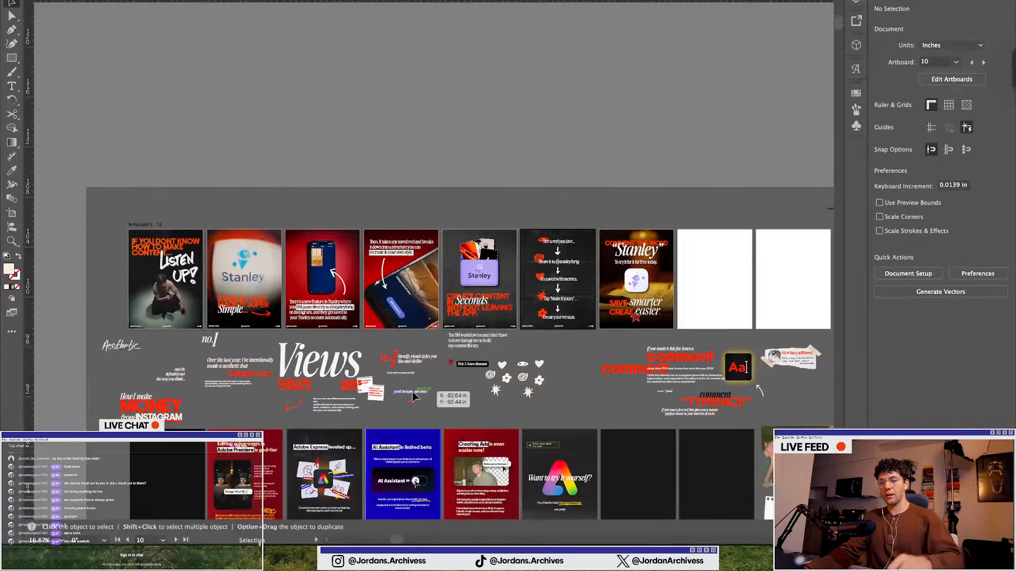
pyautogui.scroll(-4, 312, 310)
pyautogui.scroll(-1, 255, 230)
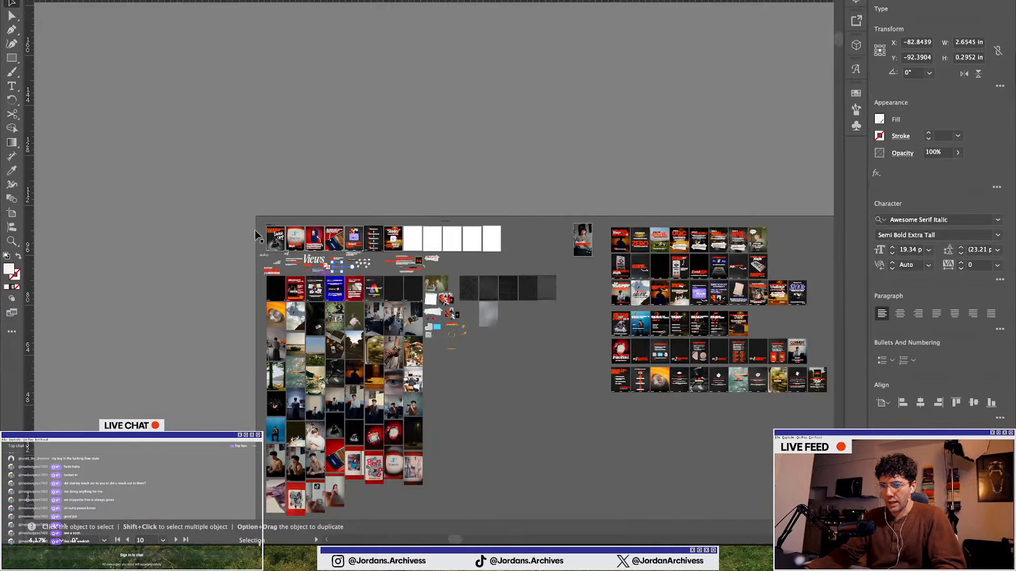
pyautogui.click(242, 248)
pyautogui.scroll(2, 258, 252)
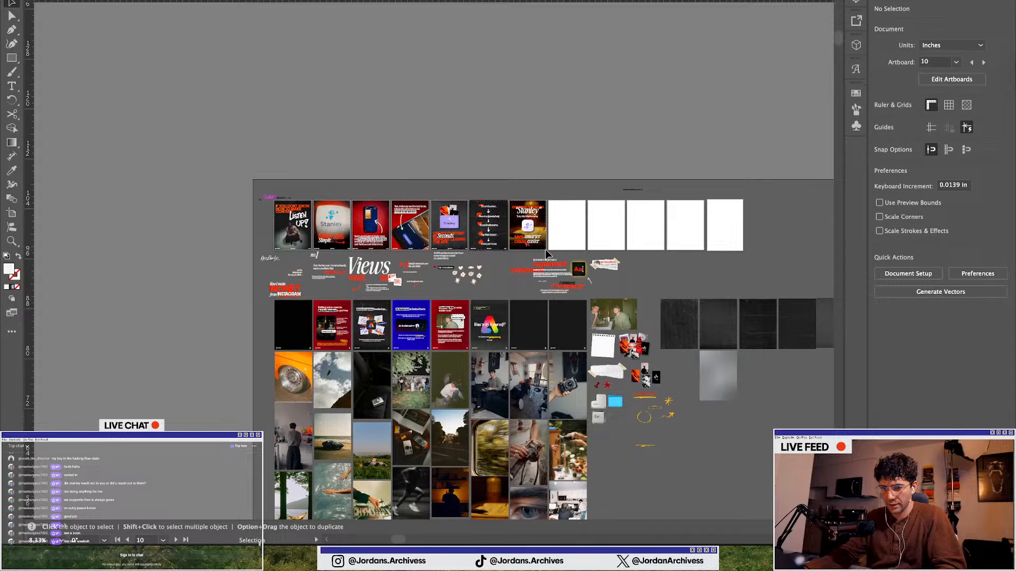
pyautogui.moveTo(545, 249); pyautogui.dragTo(547, 251)
pyautogui.hscroll(14, 418, 271)
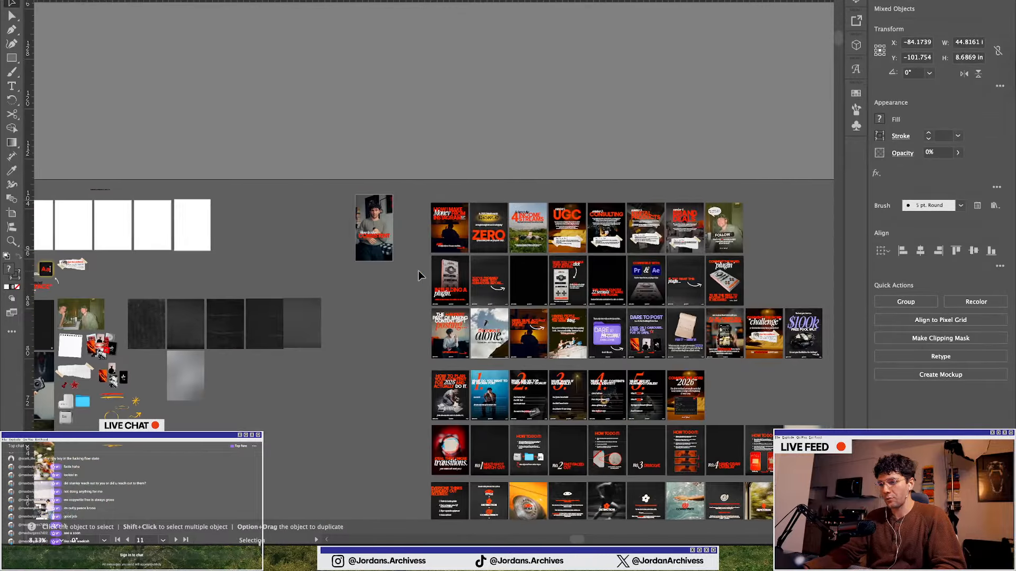
pyautogui.scroll(-6, 416, 297)
pyautogui.scroll(-2, 218, 215)
pyautogui.scroll(2, 218, 216)
pyautogui.press('a')
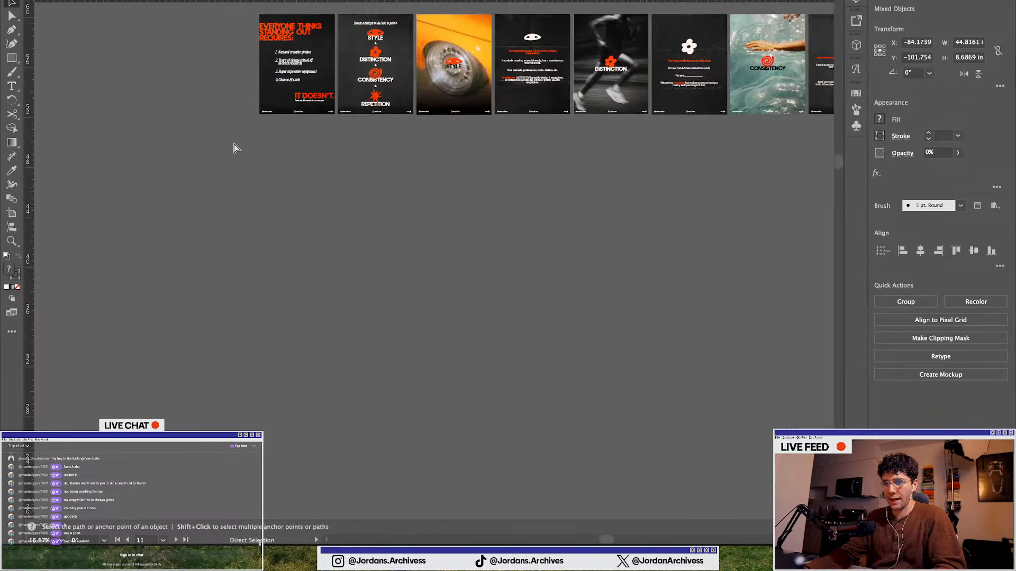
pyautogui.press('v')
pyautogui.moveTo(209, 239); pyautogui.dragTo(302, 150)
# Deselect everything and save the Illustrator document
pyautogui.scroll(-3, 303, 158)
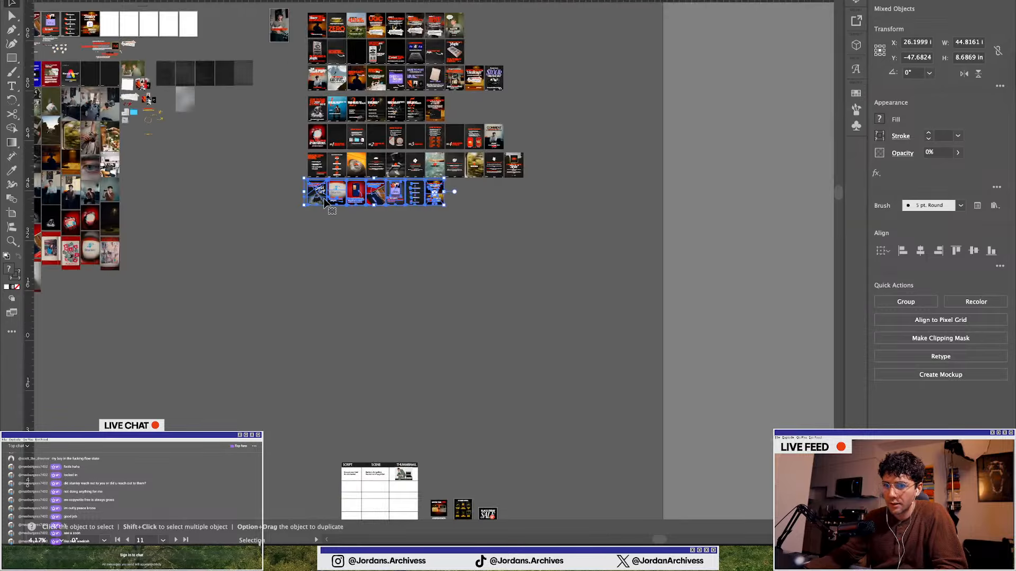
pyautogui.scroll(3, 299, 170)
pyautogui.click(297, 173)
pyautogui.scroll(-5, 322, 141)
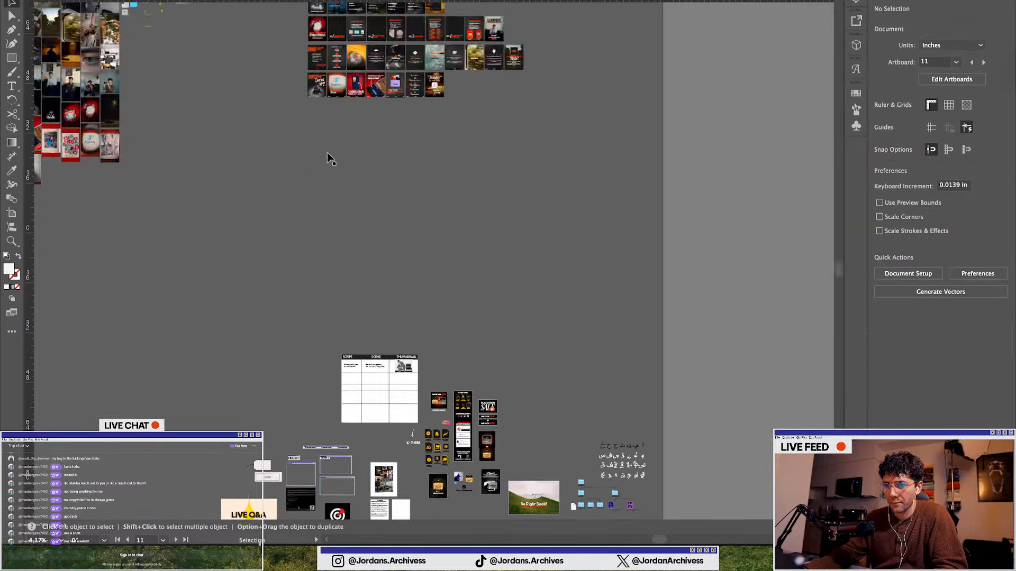
pyautogui.scroll(7, 327, 152)
pyautogui.scroll(2, 336, 326)
pyautogui.scroll(-3, 337, 325)
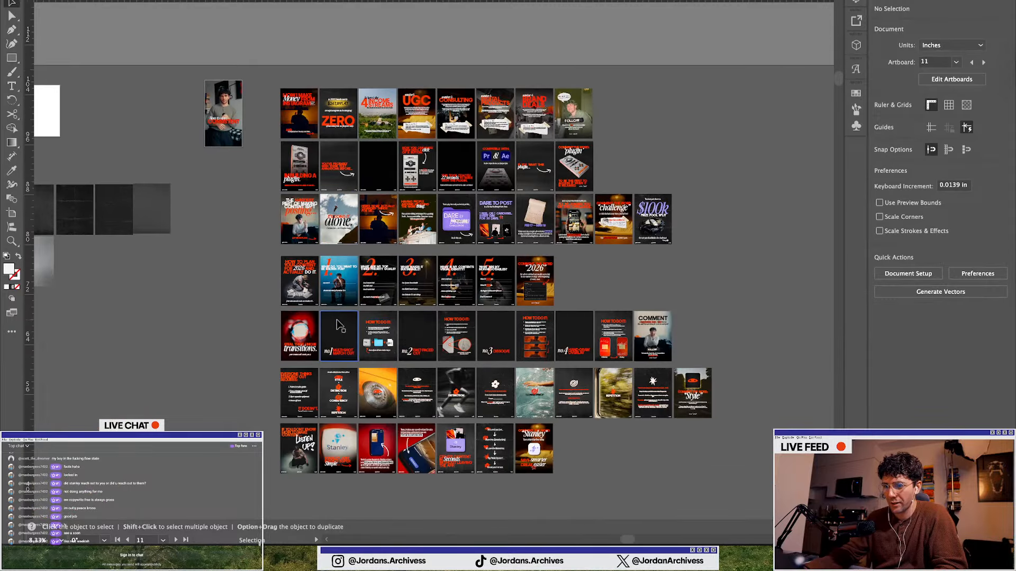
pyautogui.scroll(-1, 339, 325)
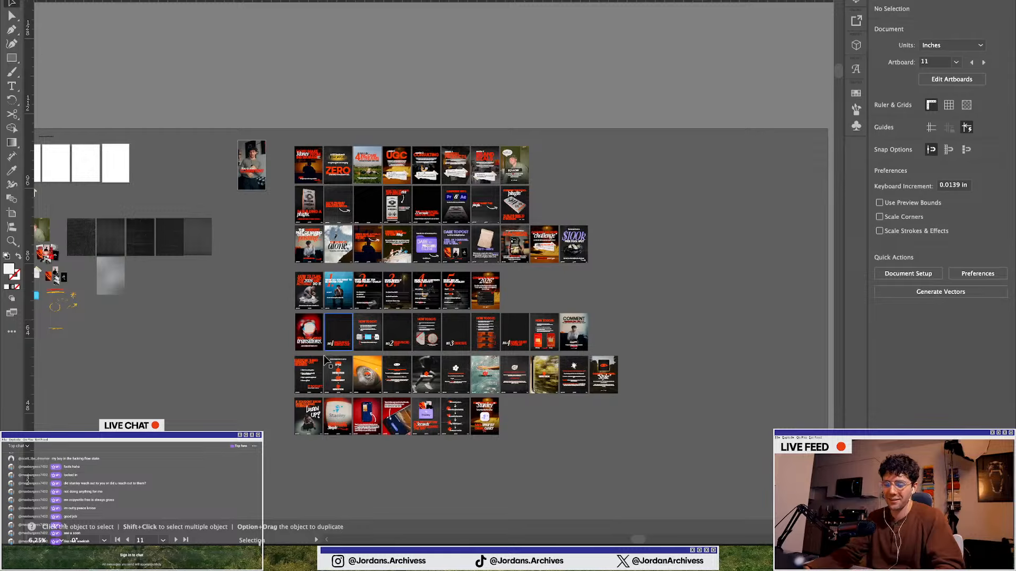
pyautogui.scroll(-2, 245, 375)
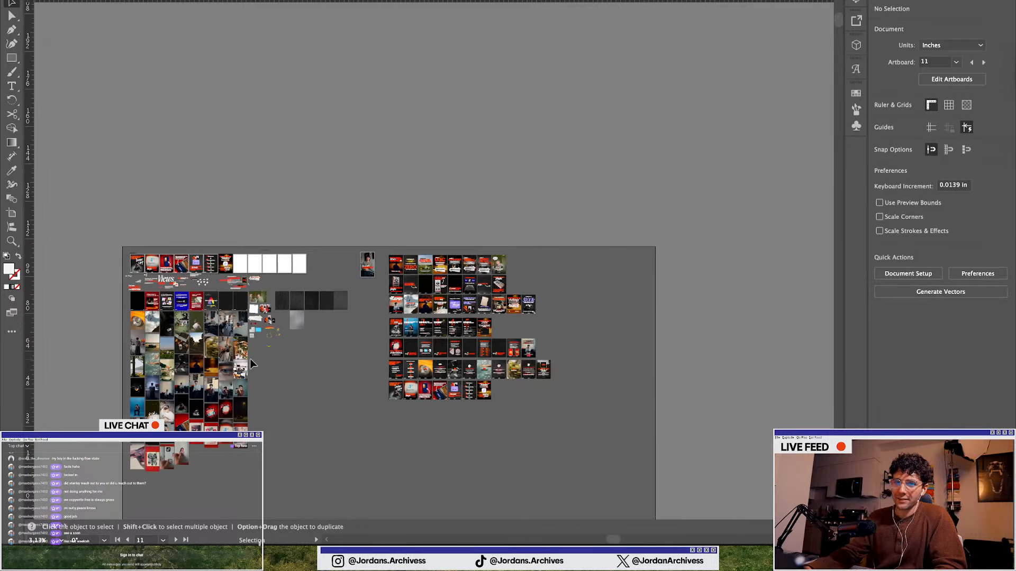
pyautogui.press('a')
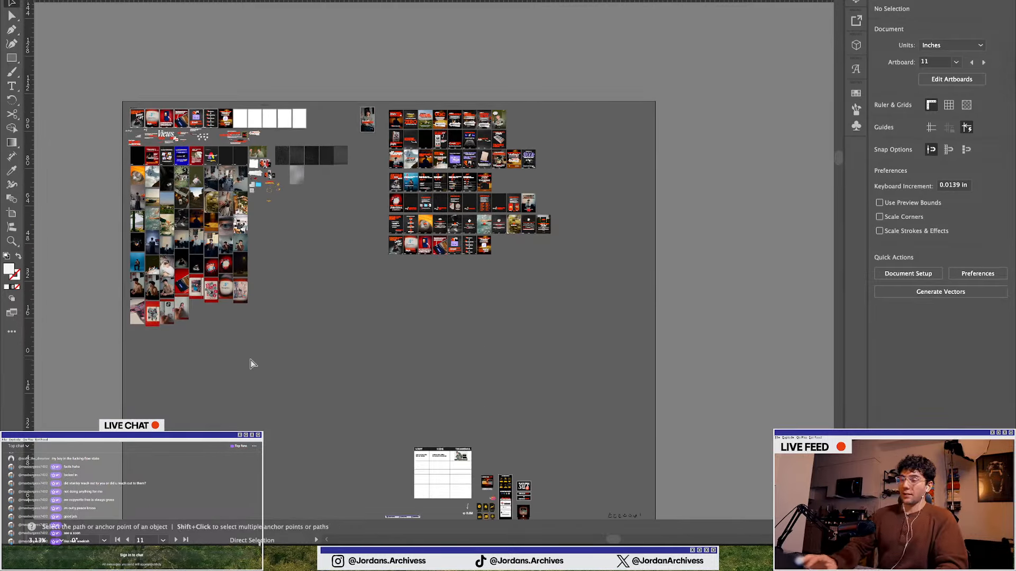
pyautogui.press('super+s')
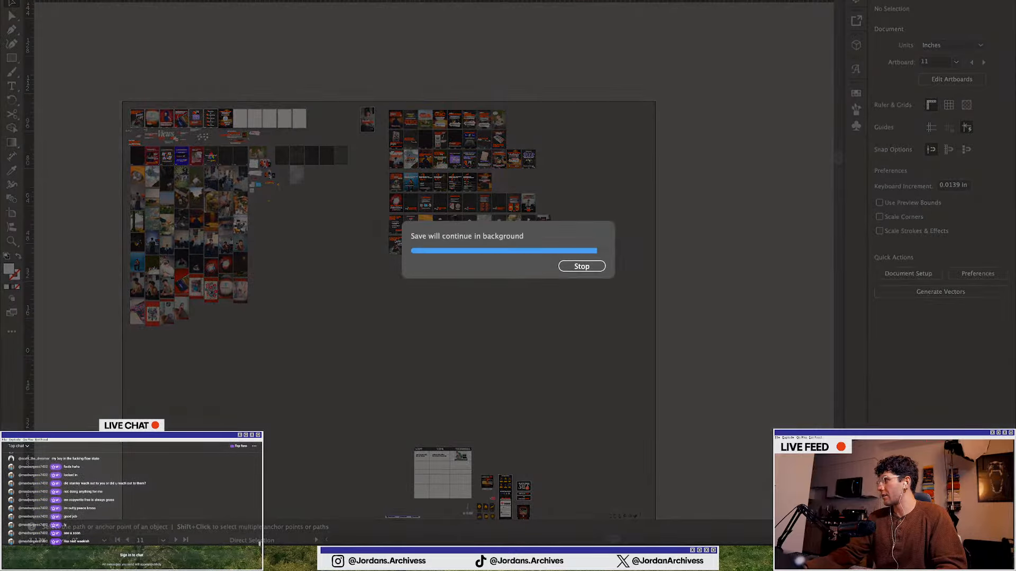
pyautogui.hotkey('ctrl', 'Right')
pyautogui.hotkey('ctrl', 'Left')
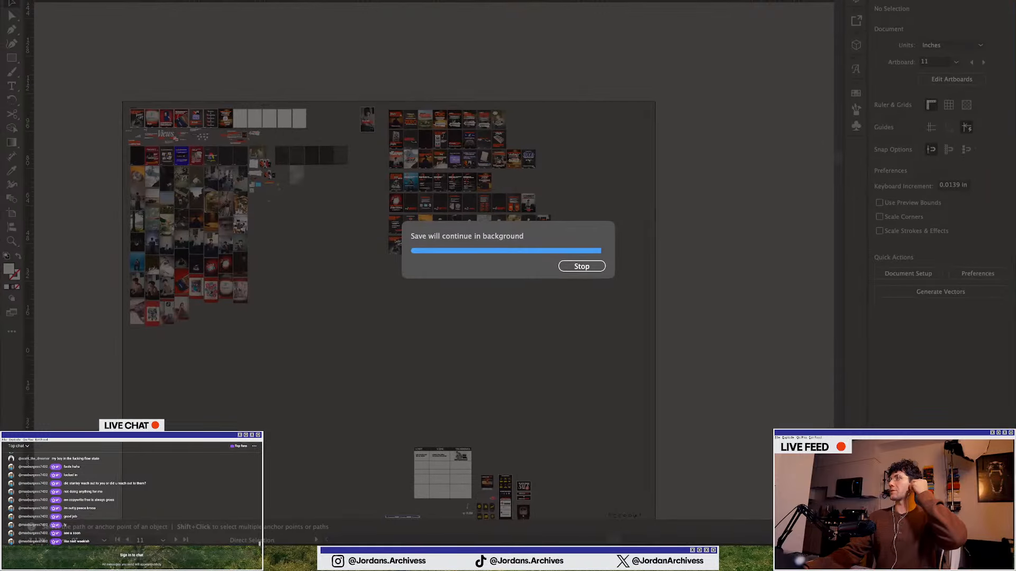